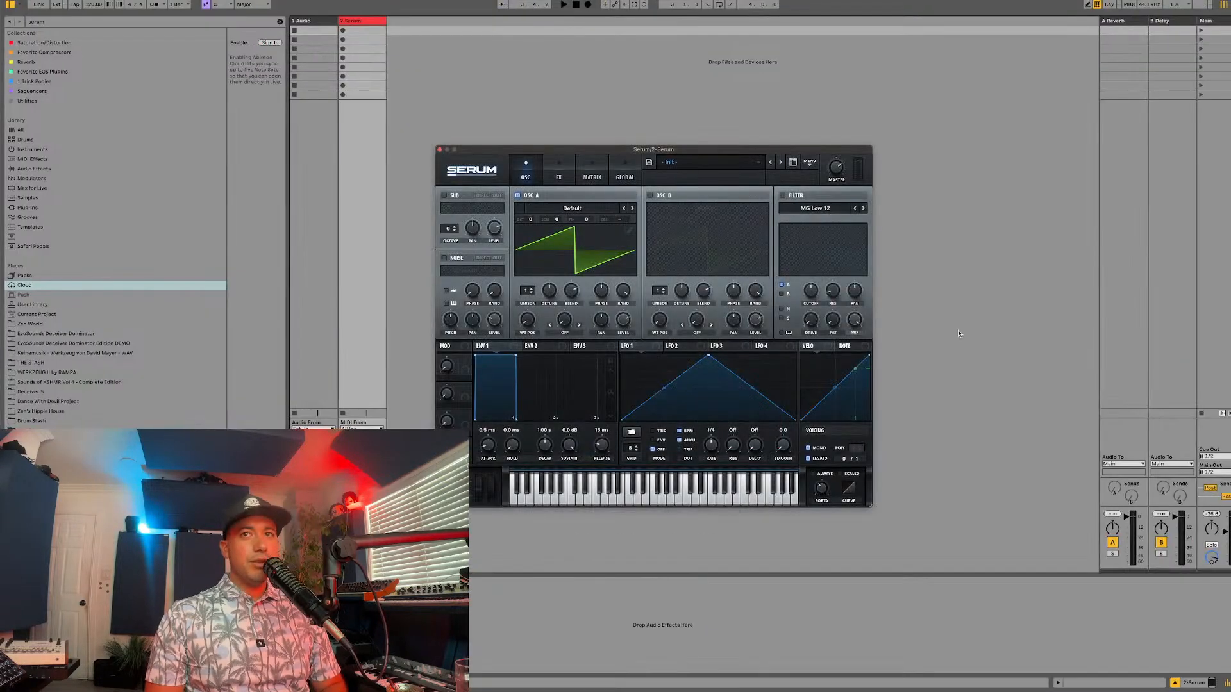
Step: Route the main output to the 19/20 virtual channel pair
left_click(1209, 469)
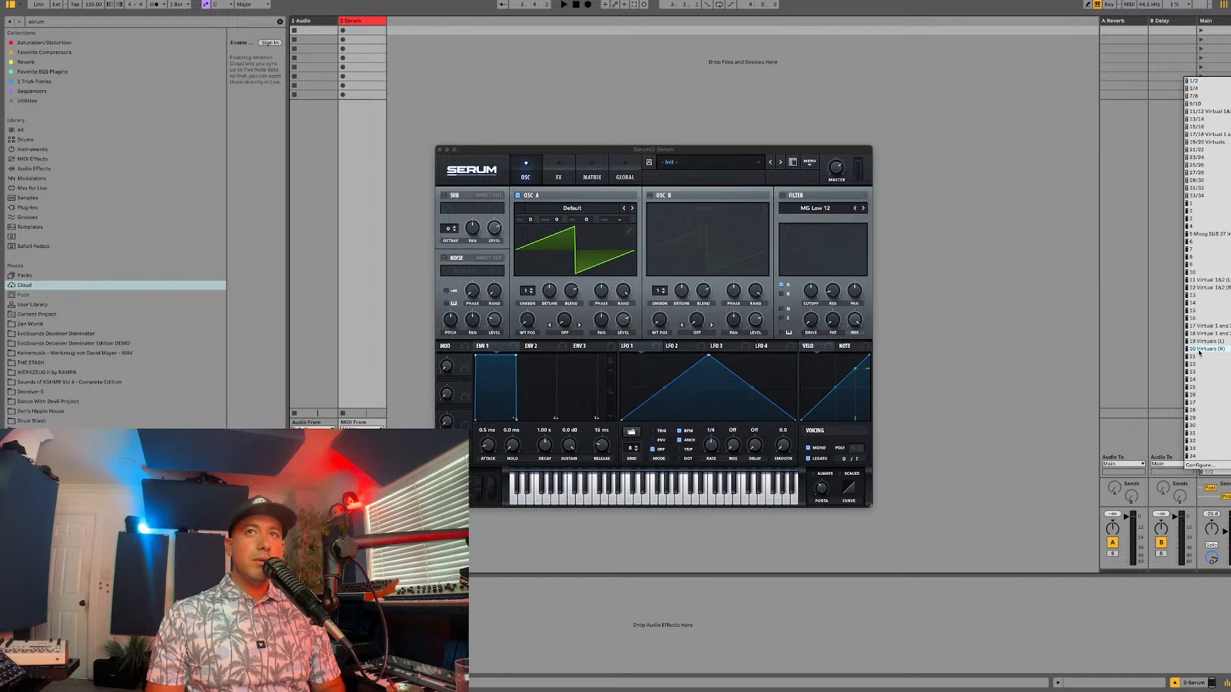
left_click(1195, 142)
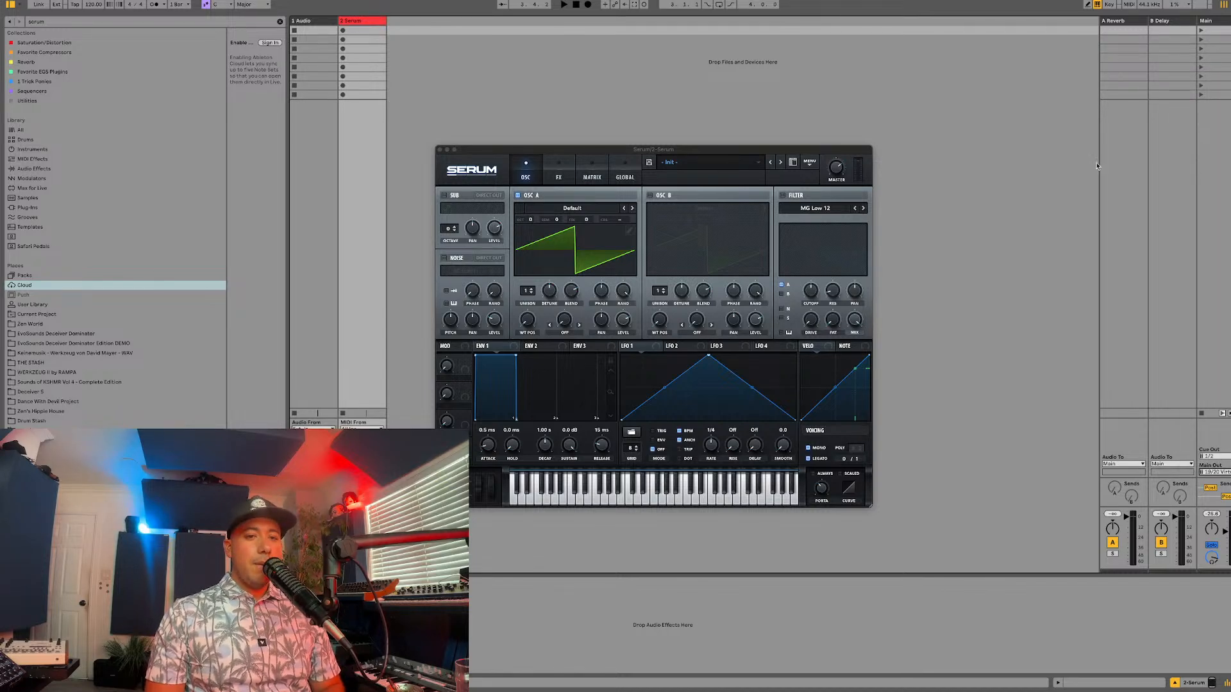
Step: Scale the Serum plug-in window up to 112.8% and reposition it over the session
left_click_drag(775, 149, 783, 97)
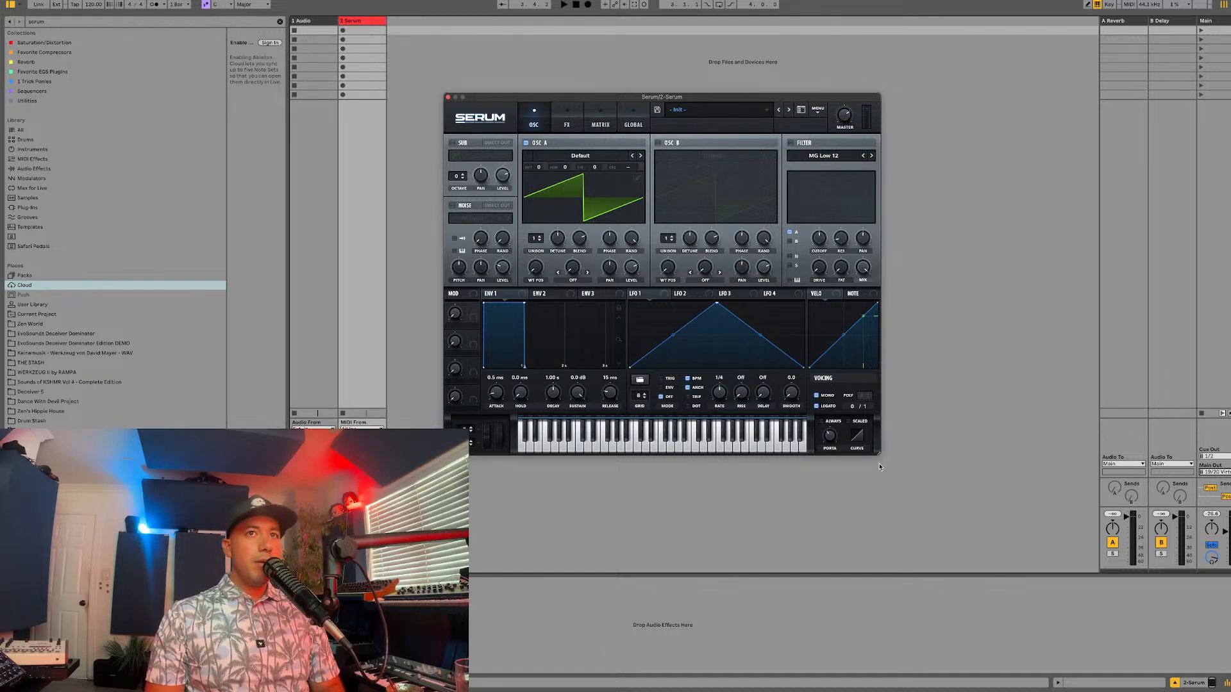
left_click_drag(879, 457, 936, 499)
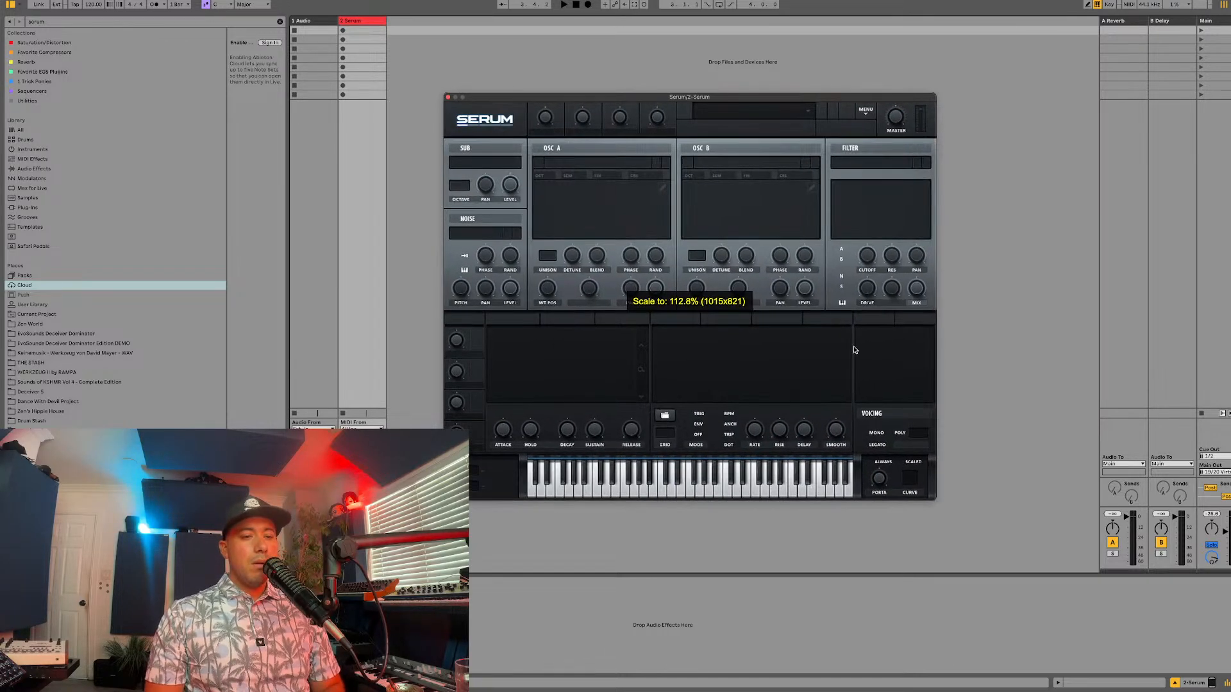
left_click_drag(712, 98, 744, 135)
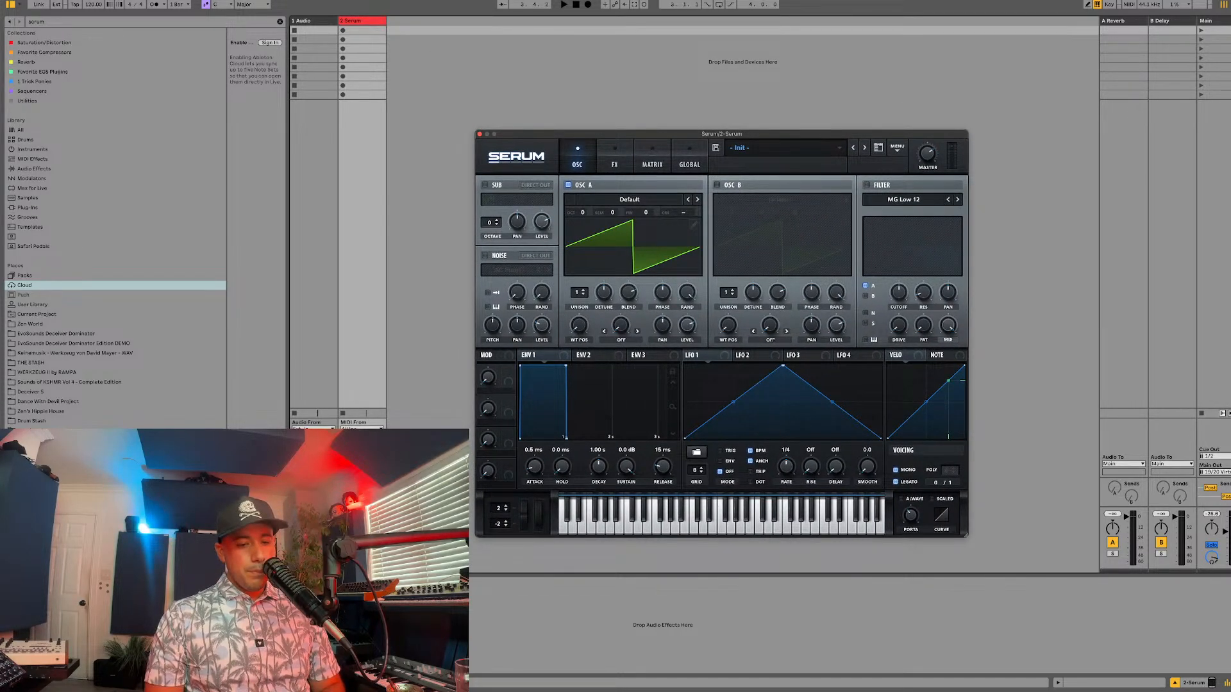
key("super+alt+p")
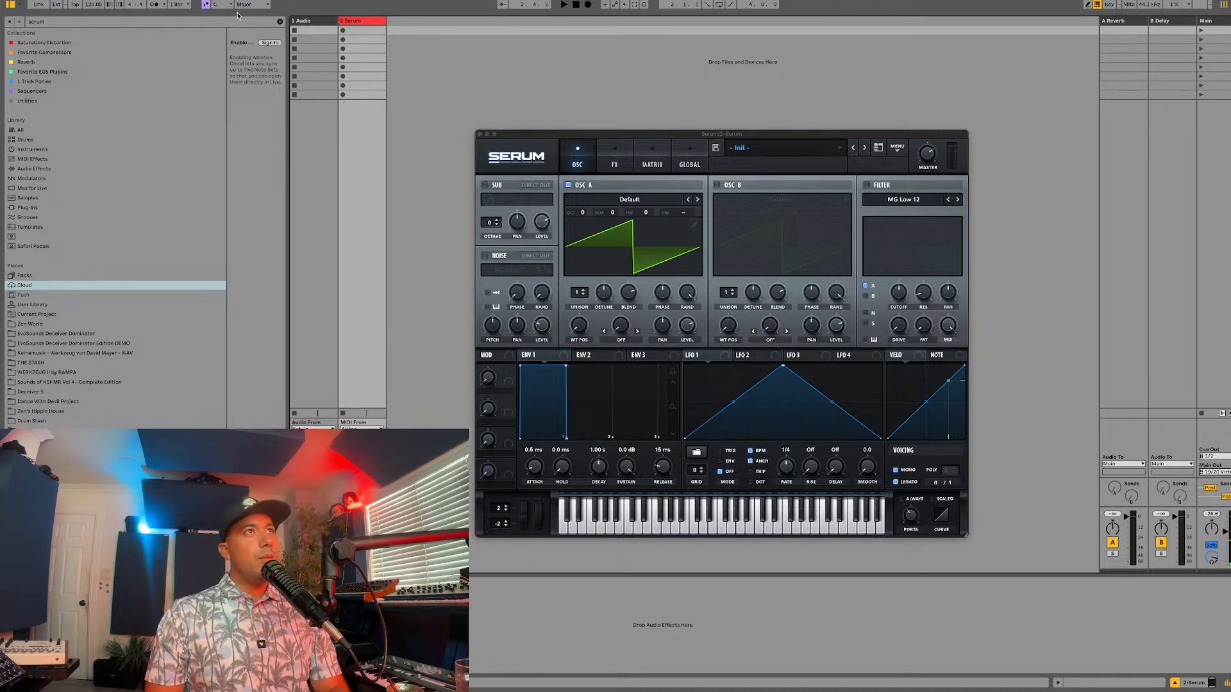
left_click(220, 4)
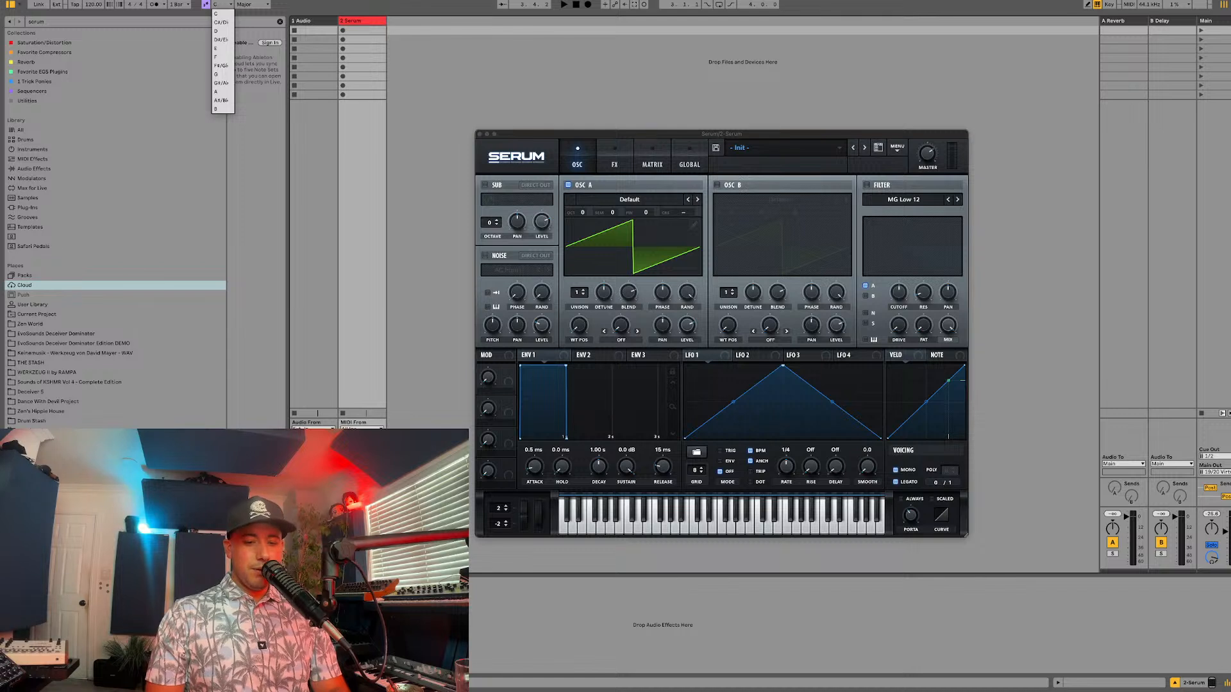
key("super+Tab")
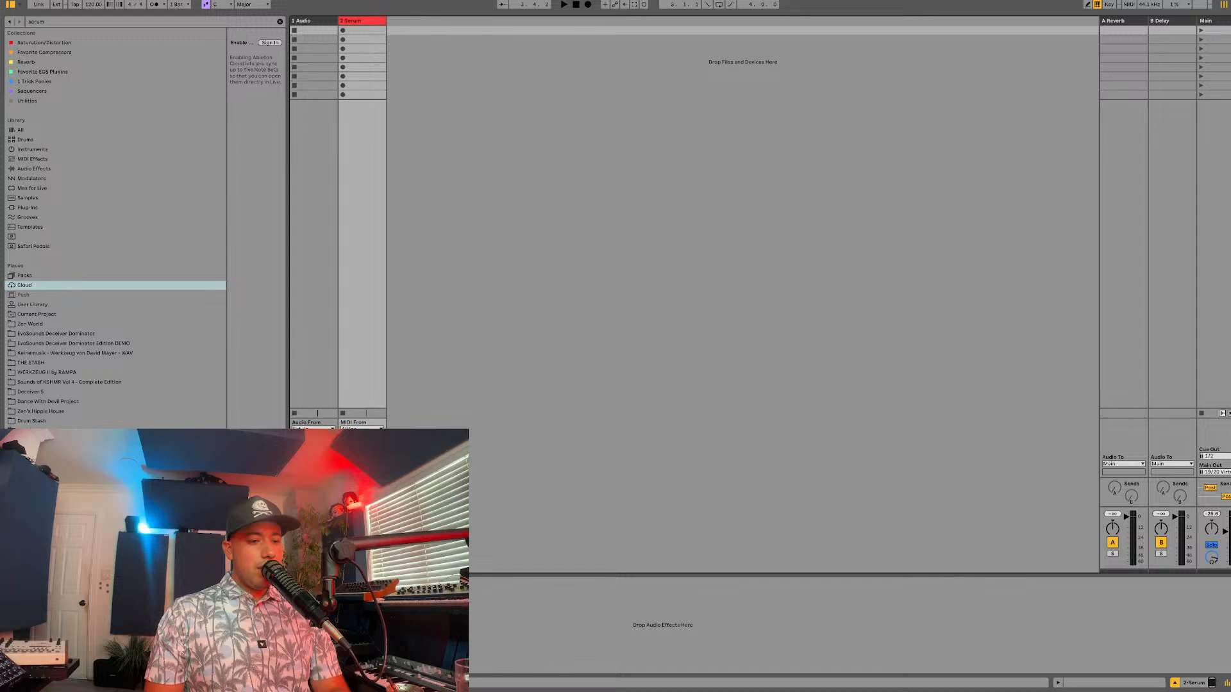
left_click(559, 410)
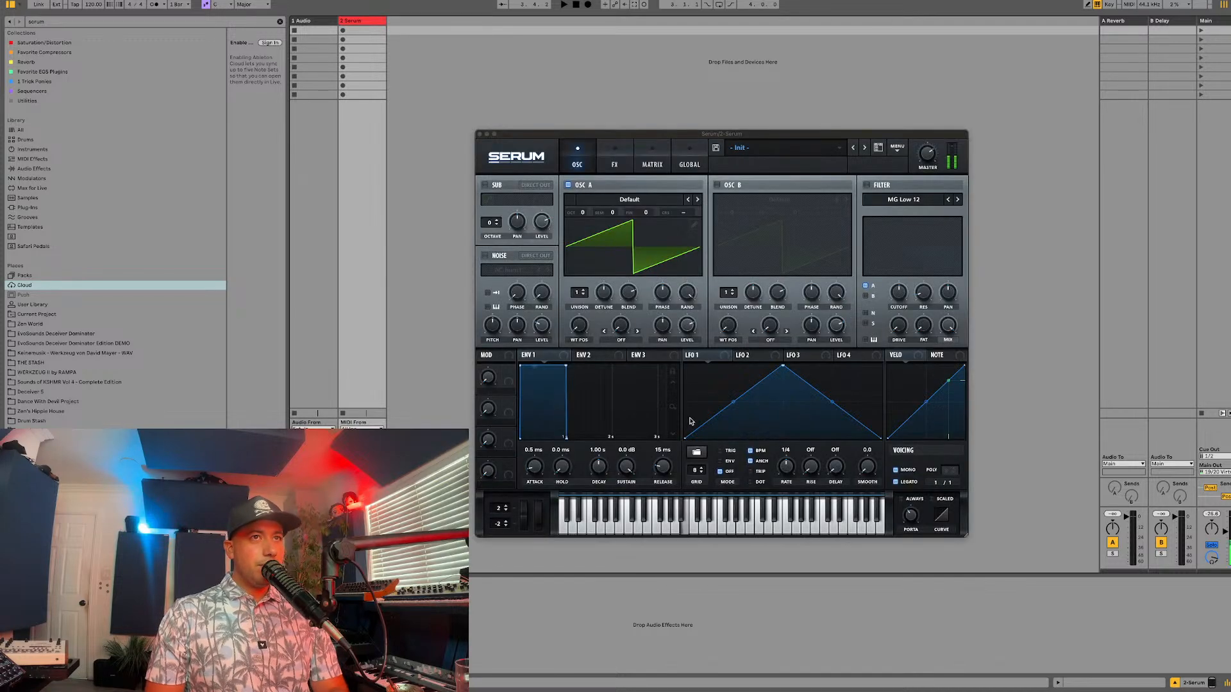
left_click(816, 472)
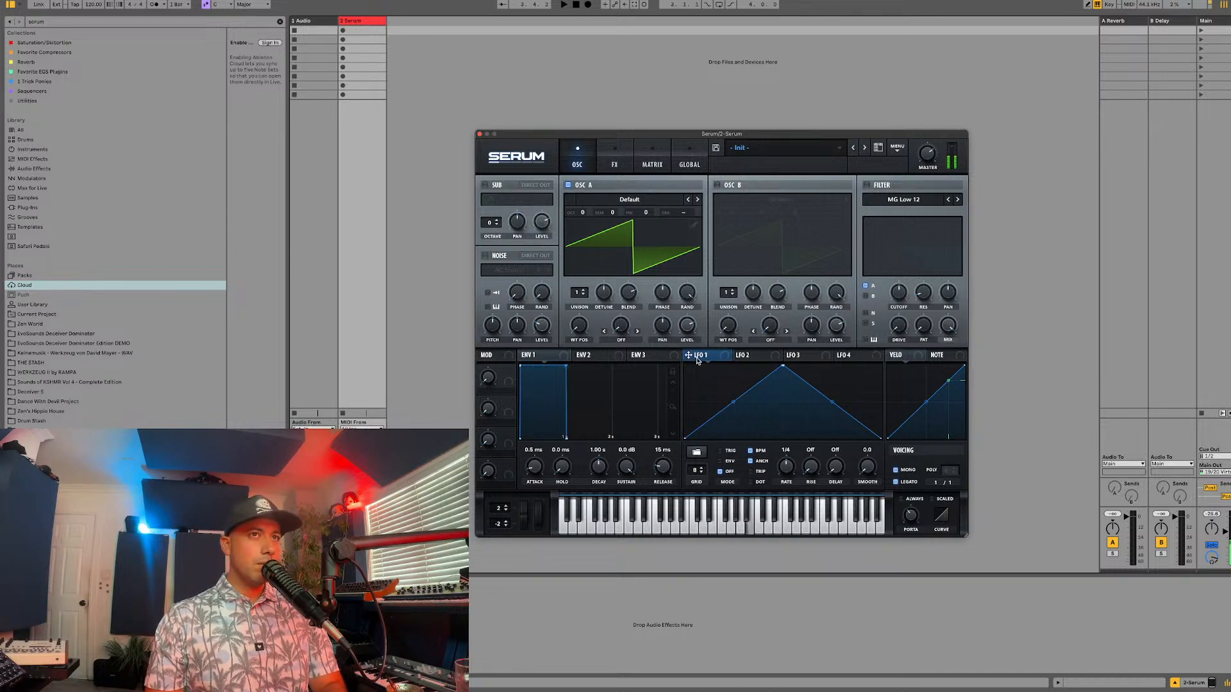
Step: Modulate oscillator A's fine tuning with LFO 1 at a 1/8 rate, reducing the modulation depth to only a few cents
left_click_drag(689, 355, 645, 213)
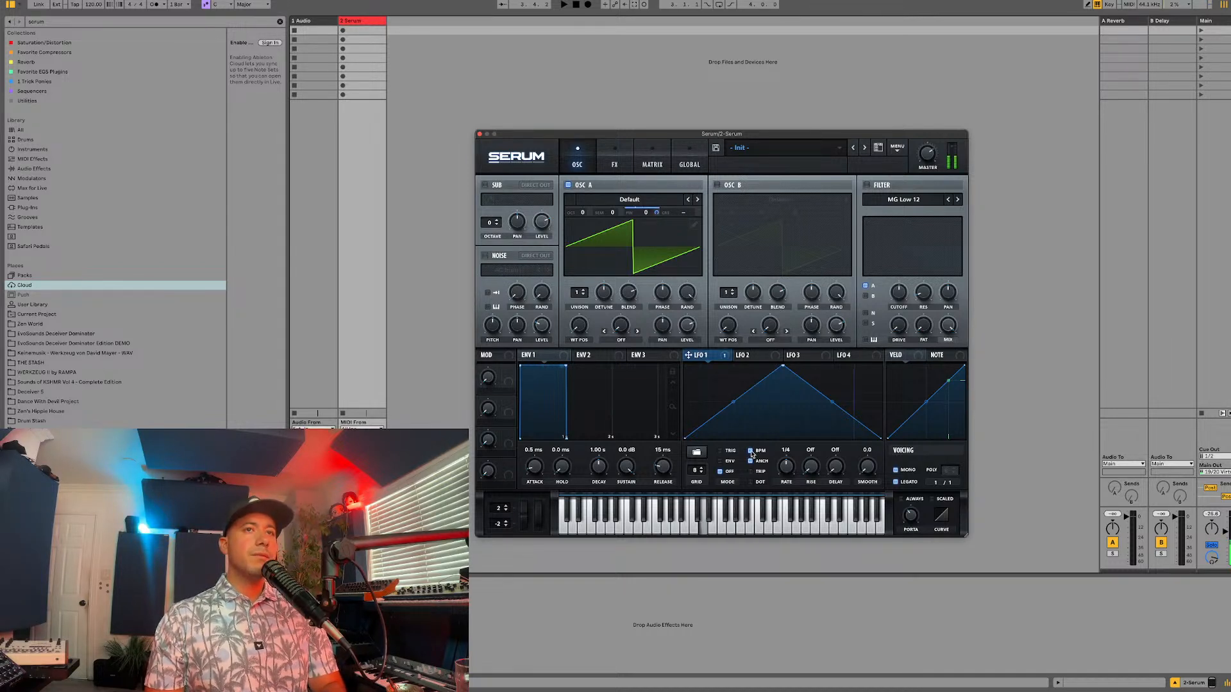
left_click_drag(783, 462, 785, 451)
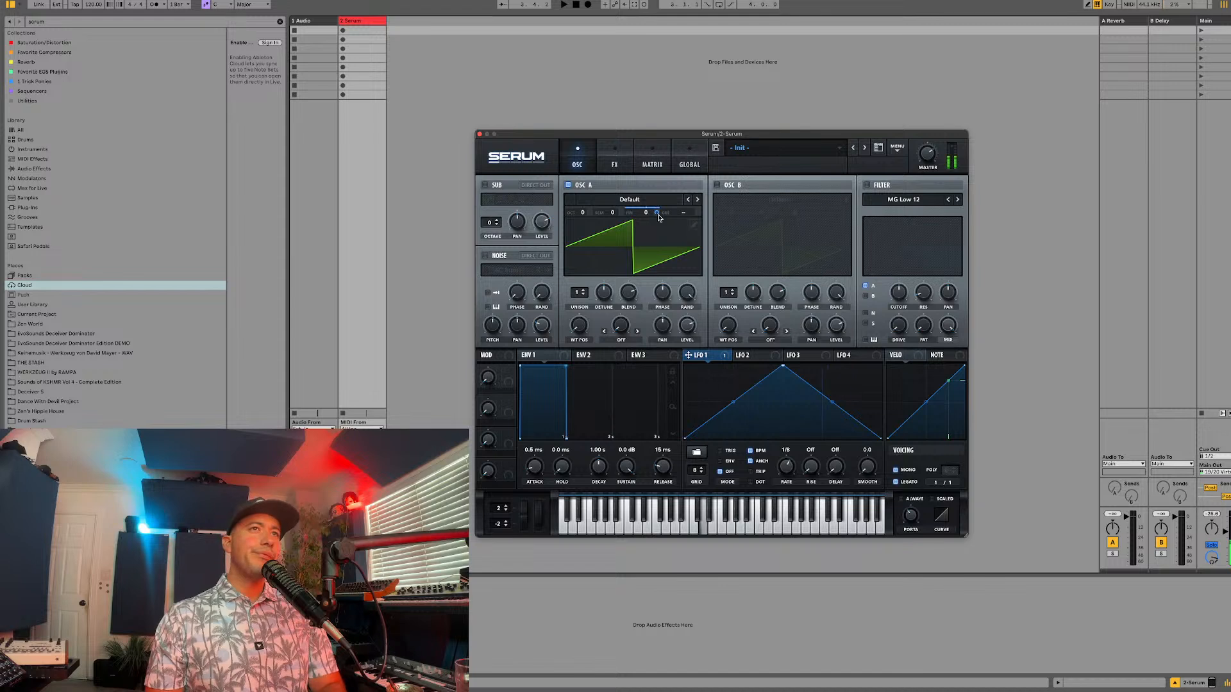
left_click_drag(656, 213, 645, 264)
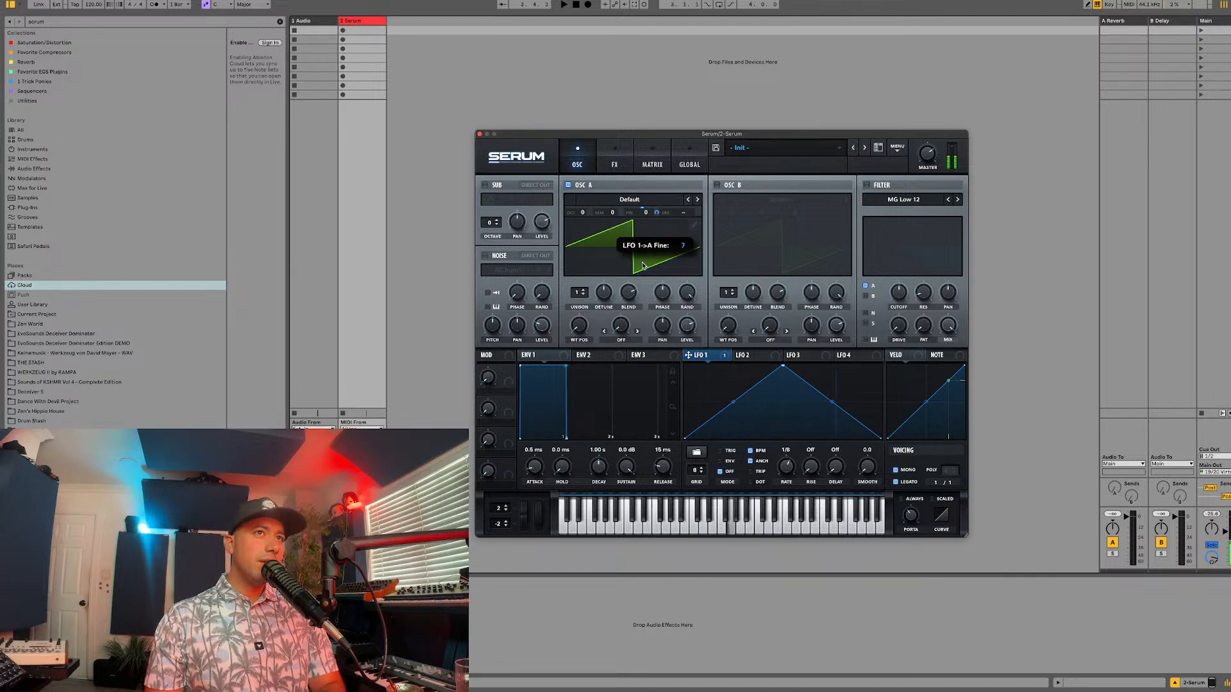
key("super+alt+p")
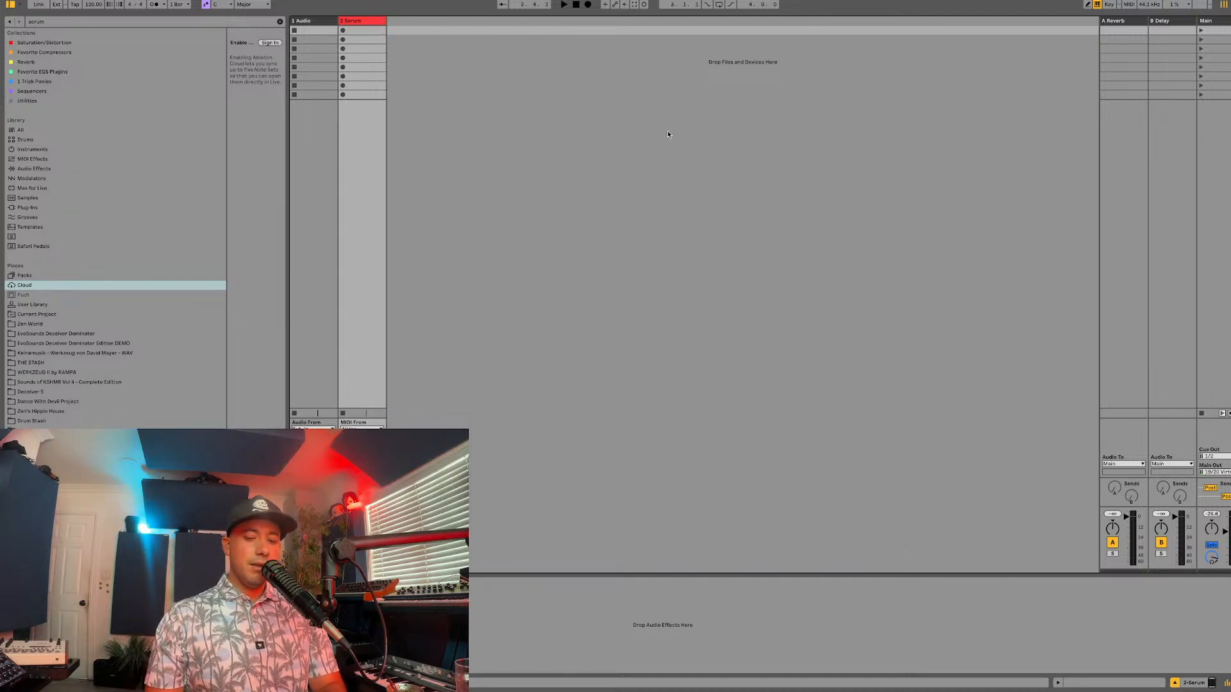
key("super+alt+p")
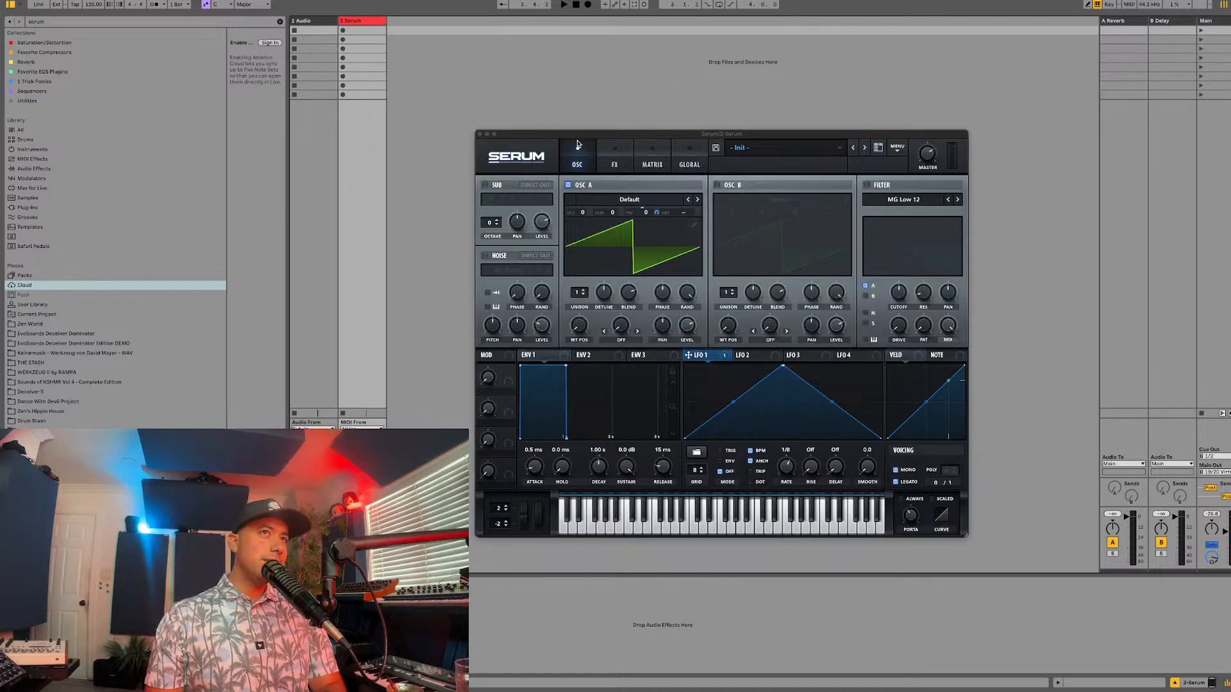
Step: Enable Serum's Tube distortion effect and raise its drive
left_click_drag(581, 134, 538, 105)
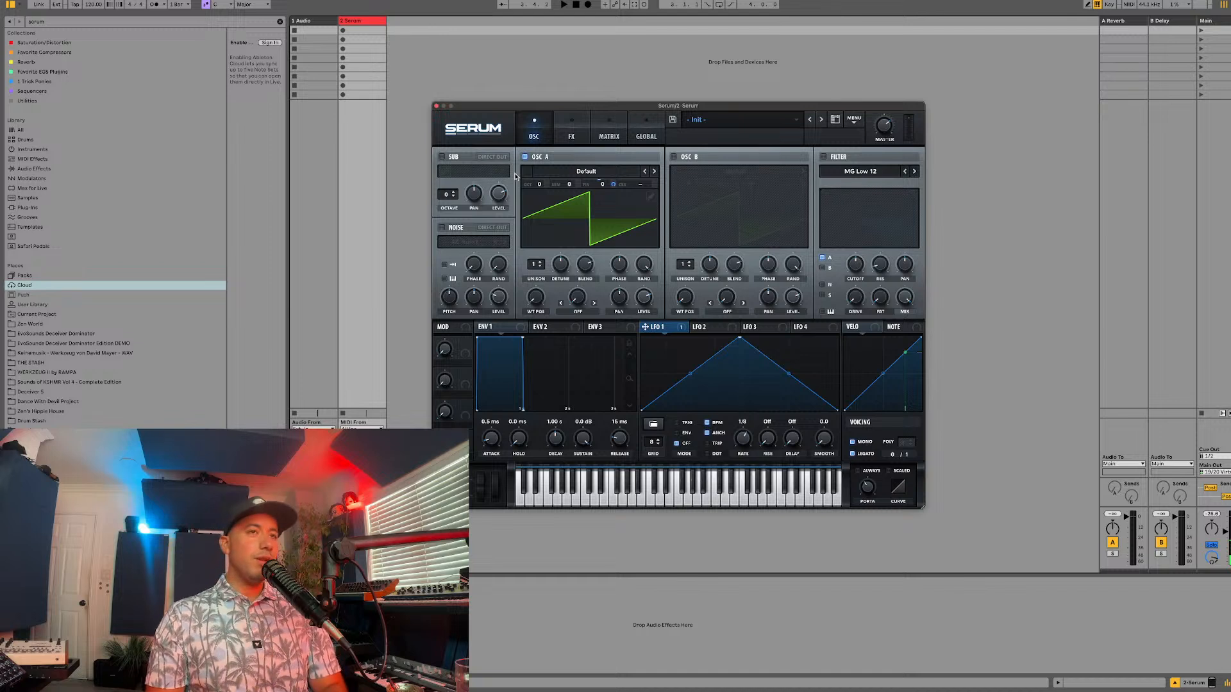
left_click(614, 146)
left_click(577, 138)
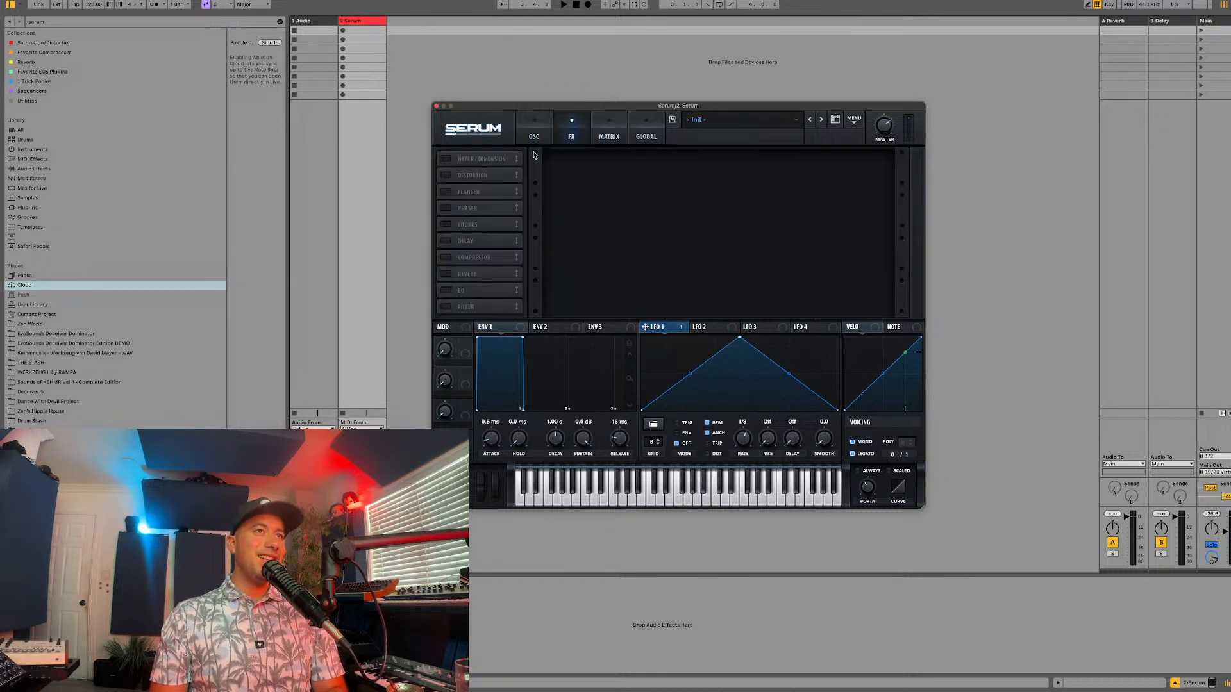
left_click(445, 177)
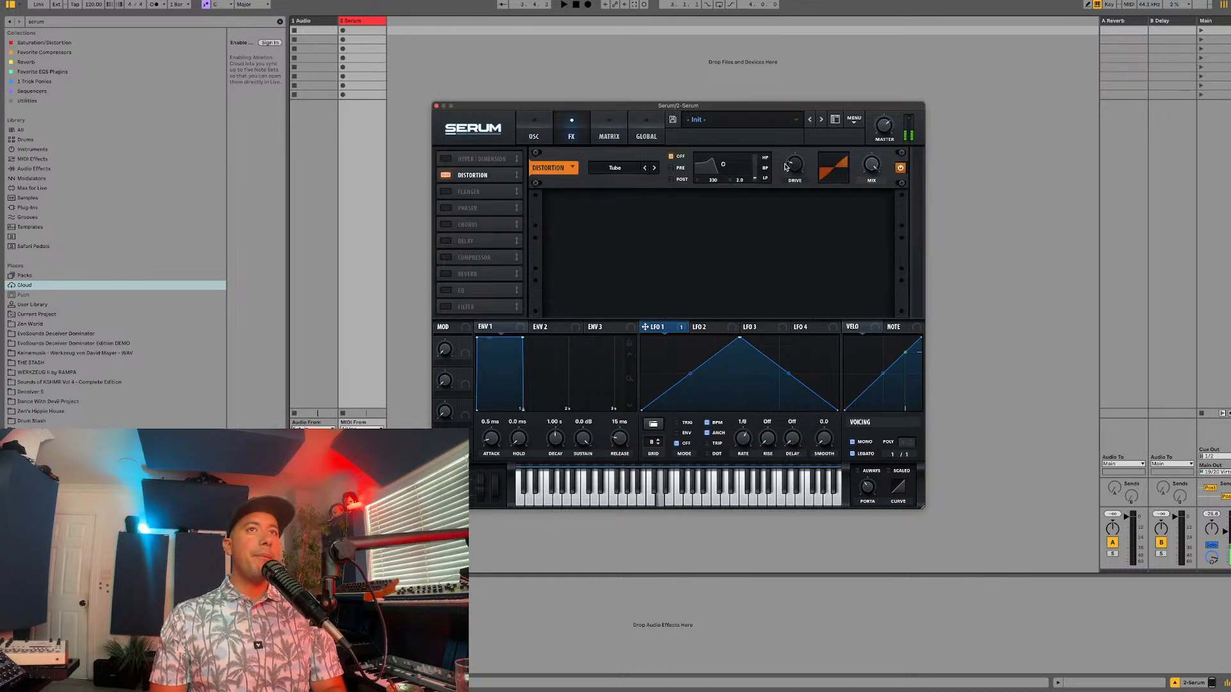
left_click_drag(786, 167, 807, 120)
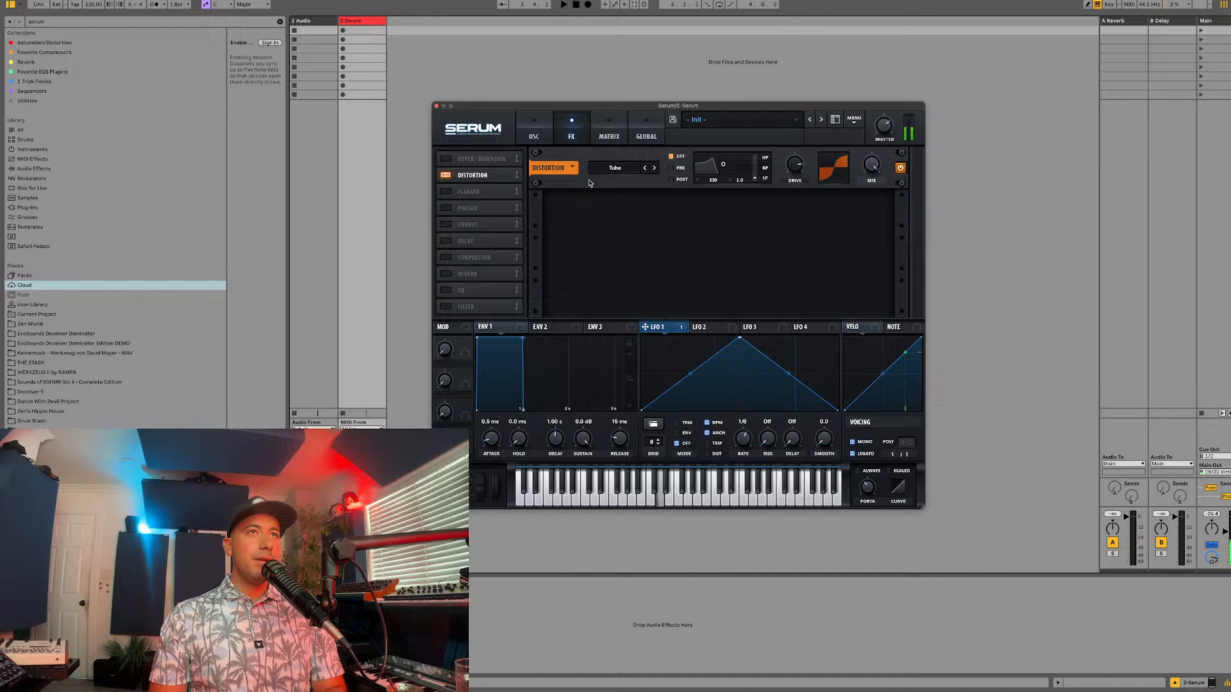
Step: Lower oscillator A's octave to -1
left_click(534, 137)
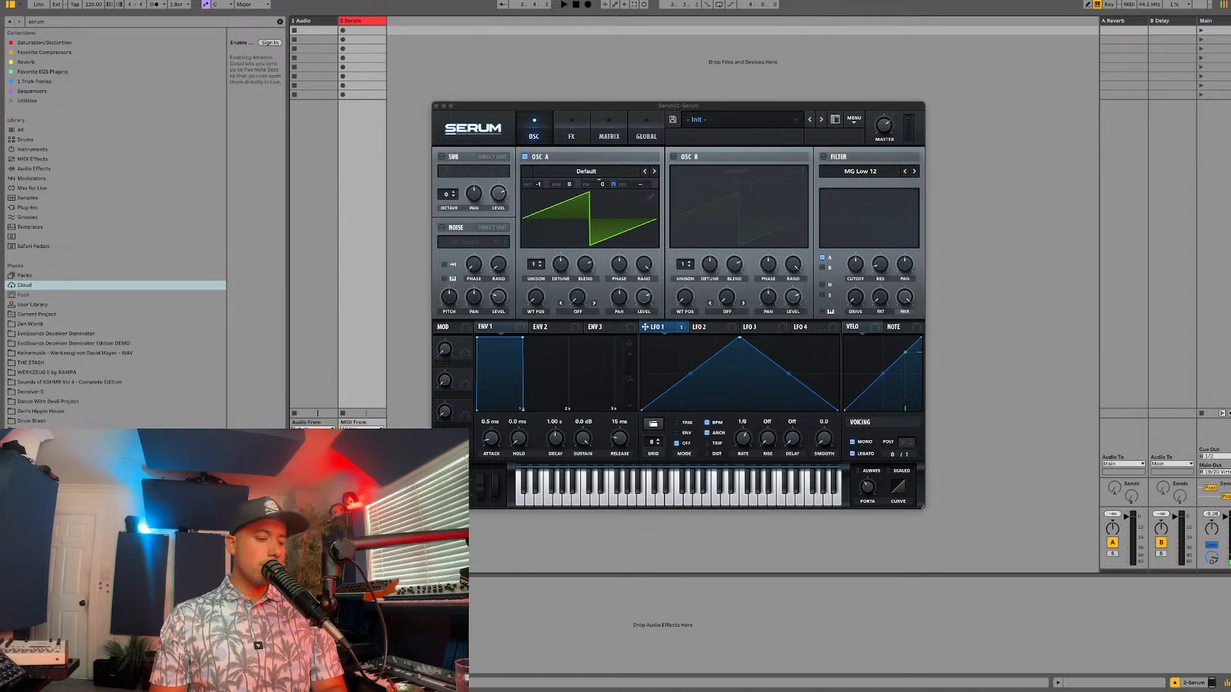
key("super+alt+p")
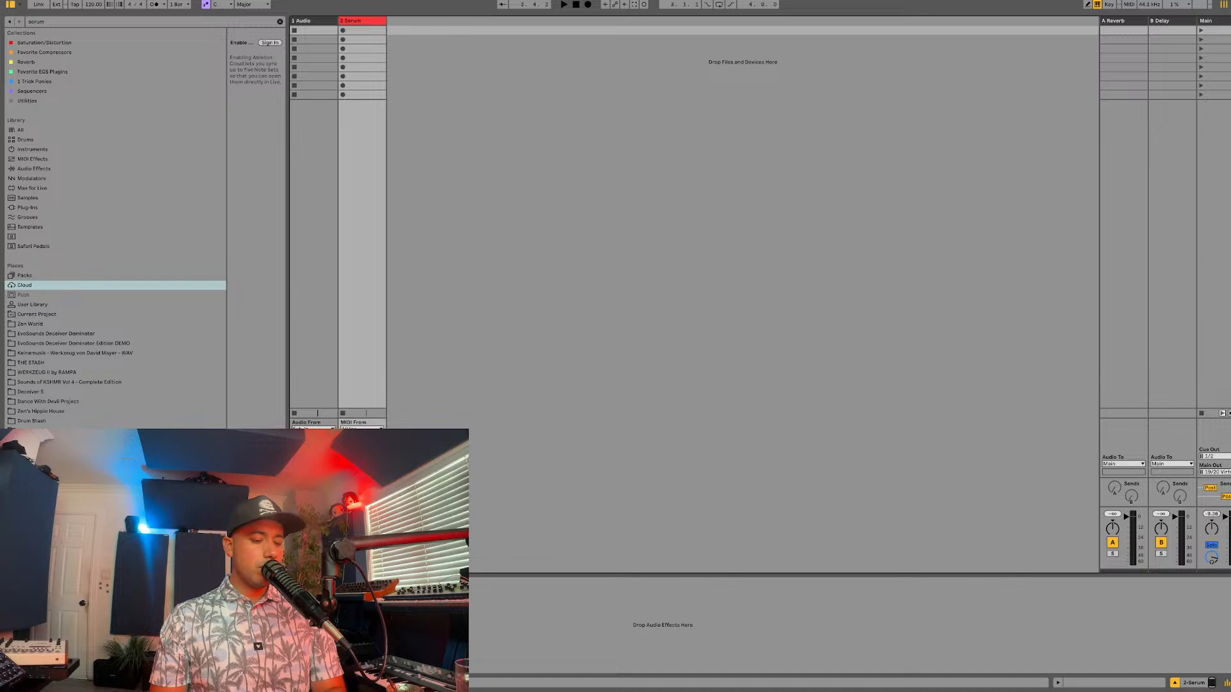
key("super+alt+p")
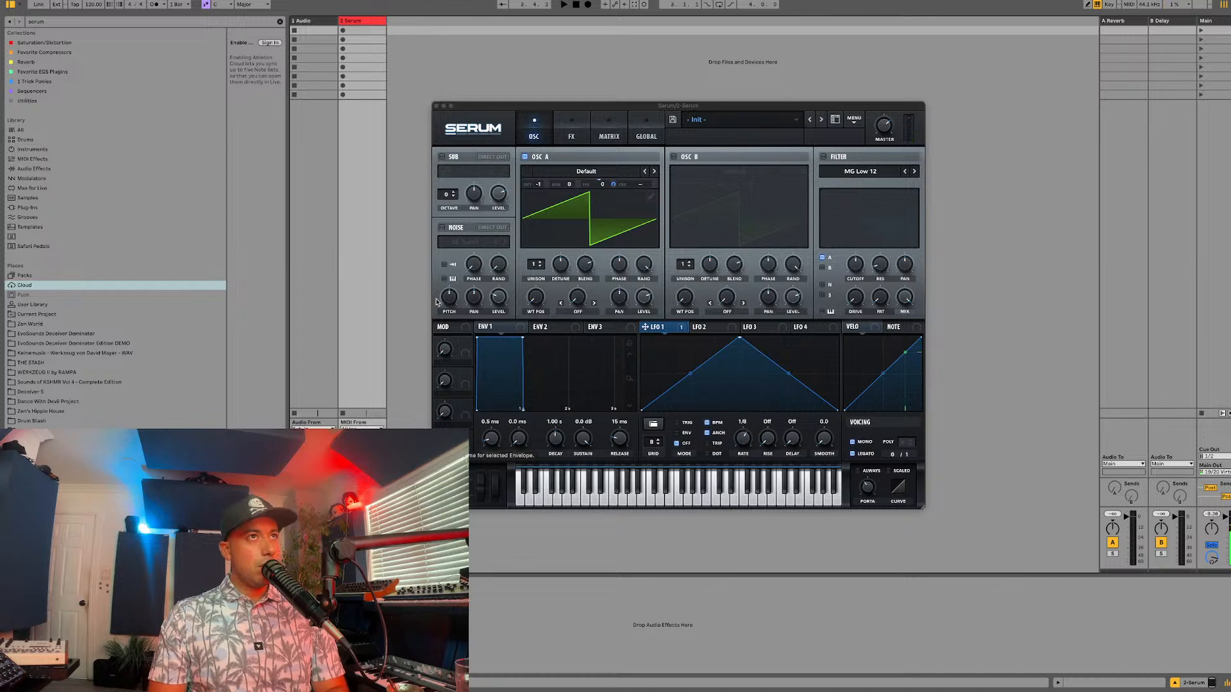
Step: Create a MIDI clip in the Serum track's first slot and draw a one-beat B3 note at its start
left_click(353, 32)
double_click(352, 33)
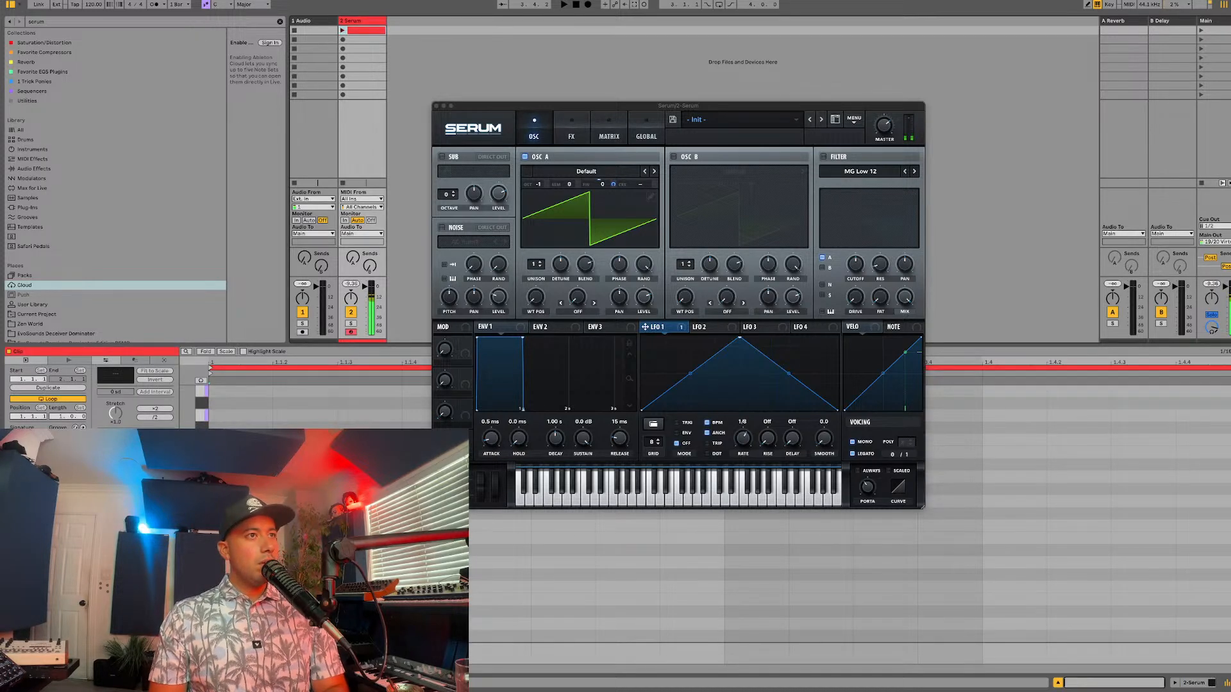
double_click(243, 516)
left_click(539, 109)
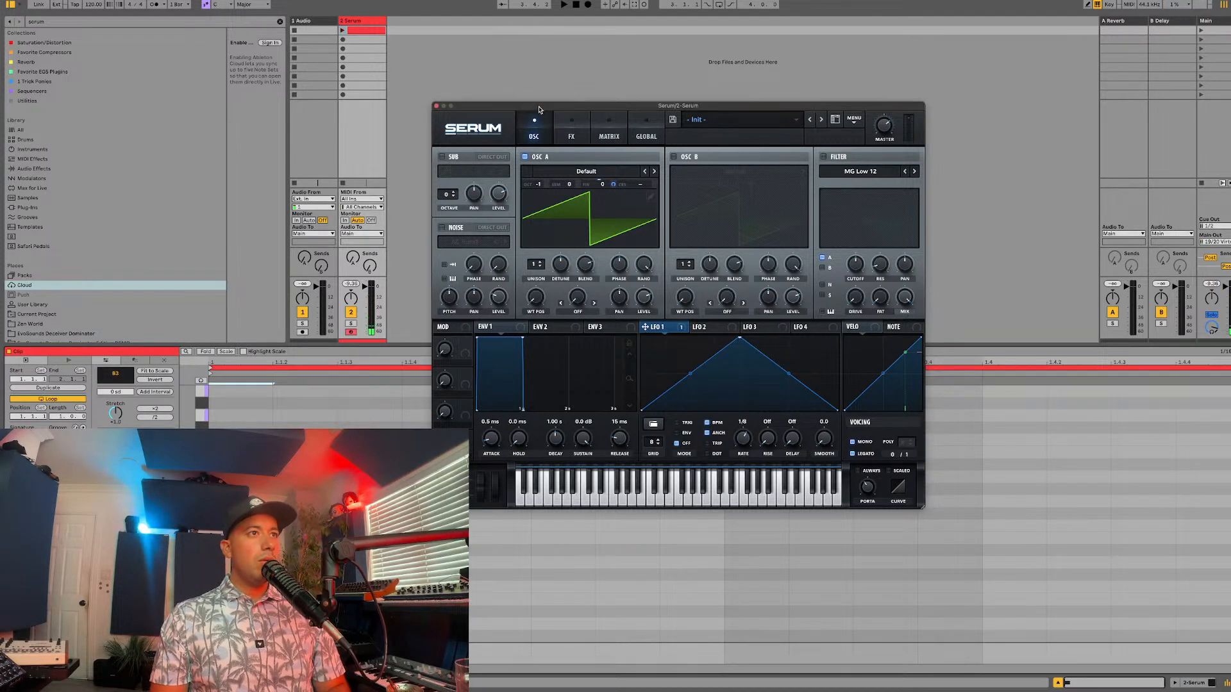
left_click_drag(539, 110, 566, 461)
left_click_drag(274, 516, 481, 564)
Step: Launch the Serum track's new clip and audition its first note
key("space")
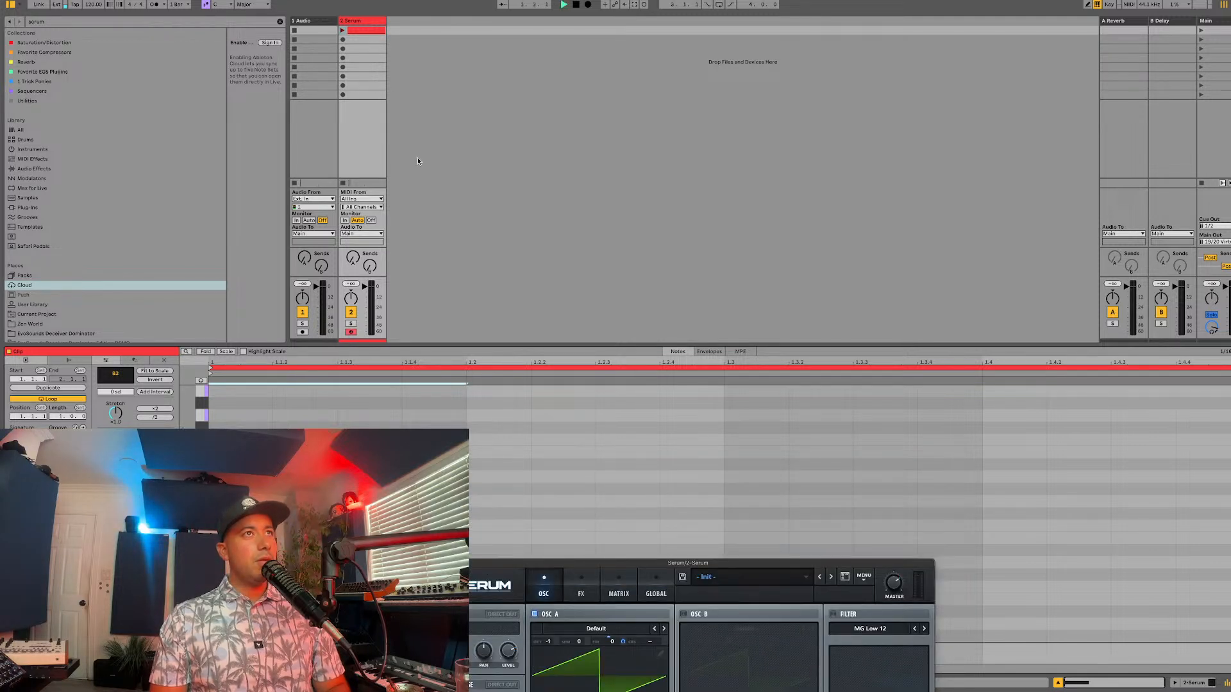
key("space")
left_click(342, 31)
key("space")
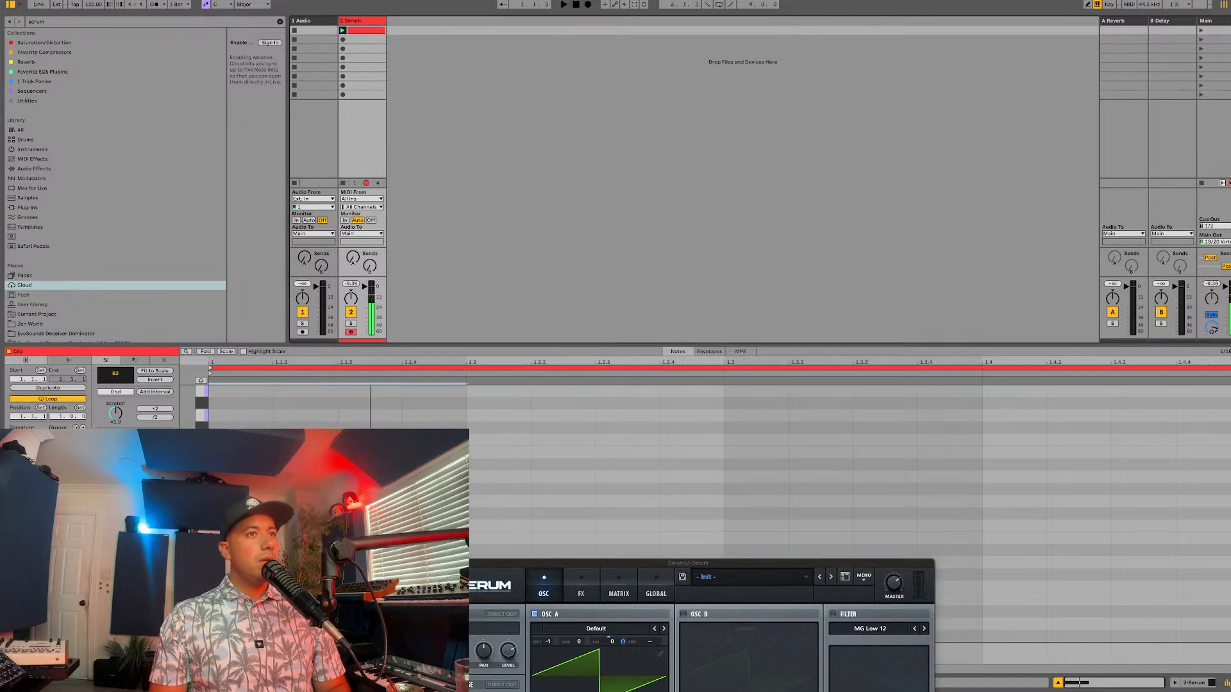
scroll(724, 493, "up", 3)
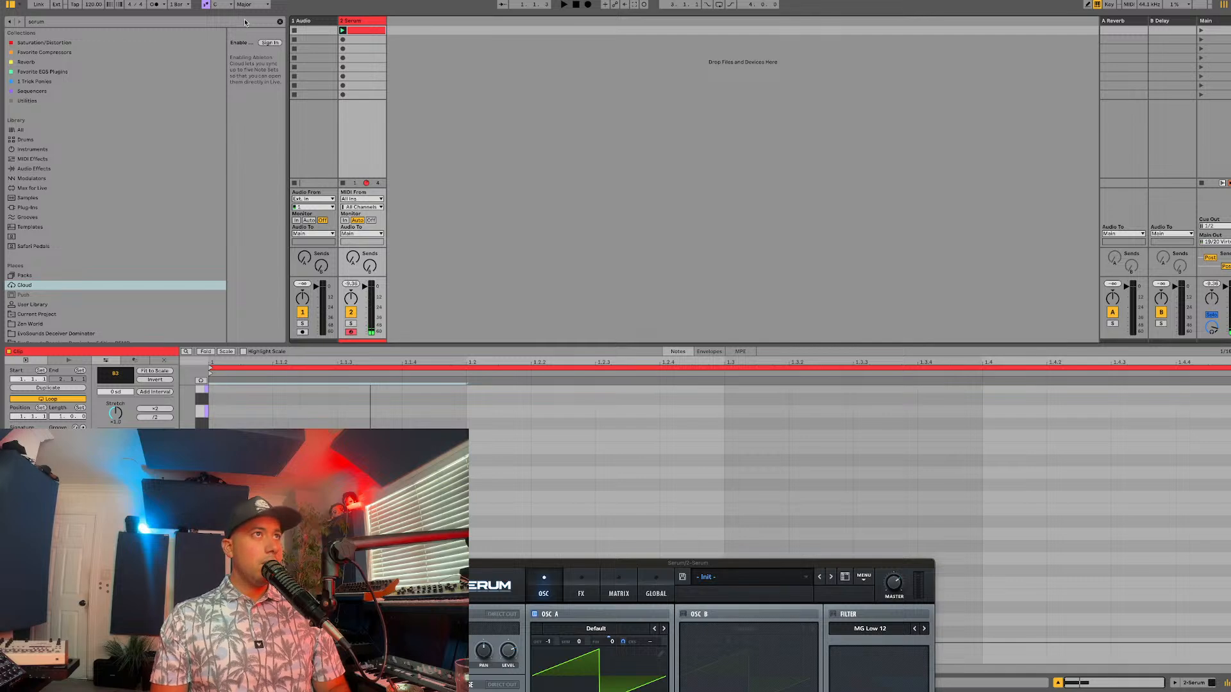
Step: Set the project's scale to B Minor
left_click(219, 5)
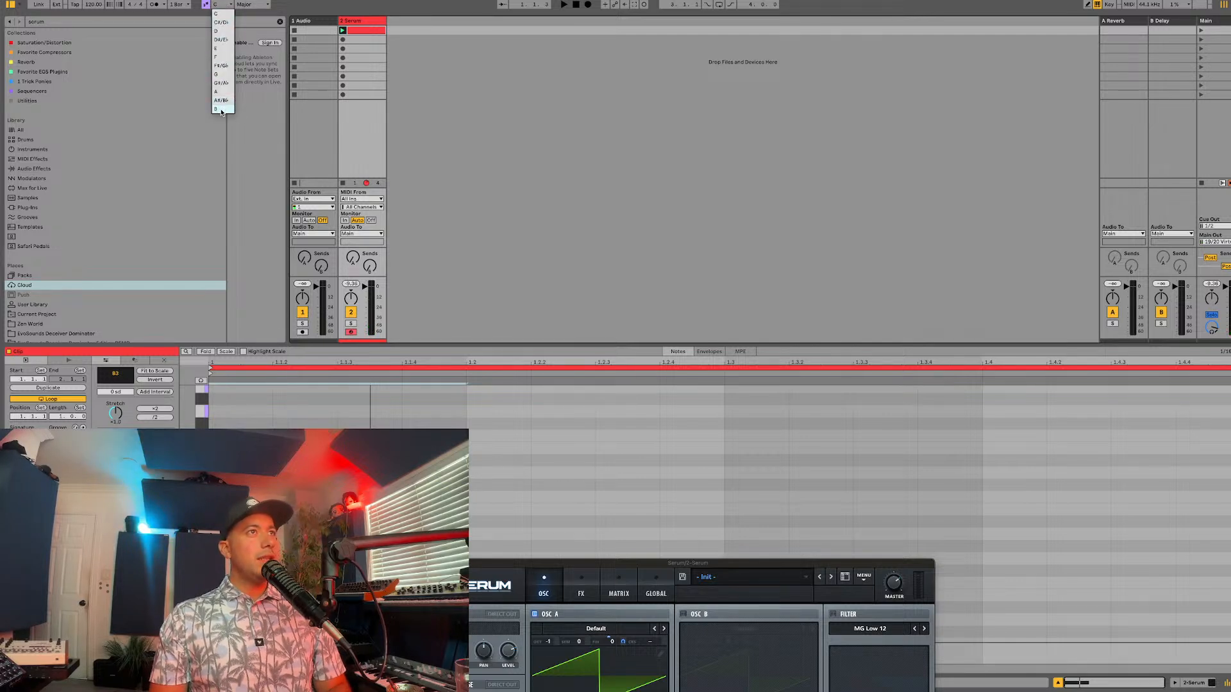
left_click(222, 111)
left_click(251, 5)
left_click(258, 26)
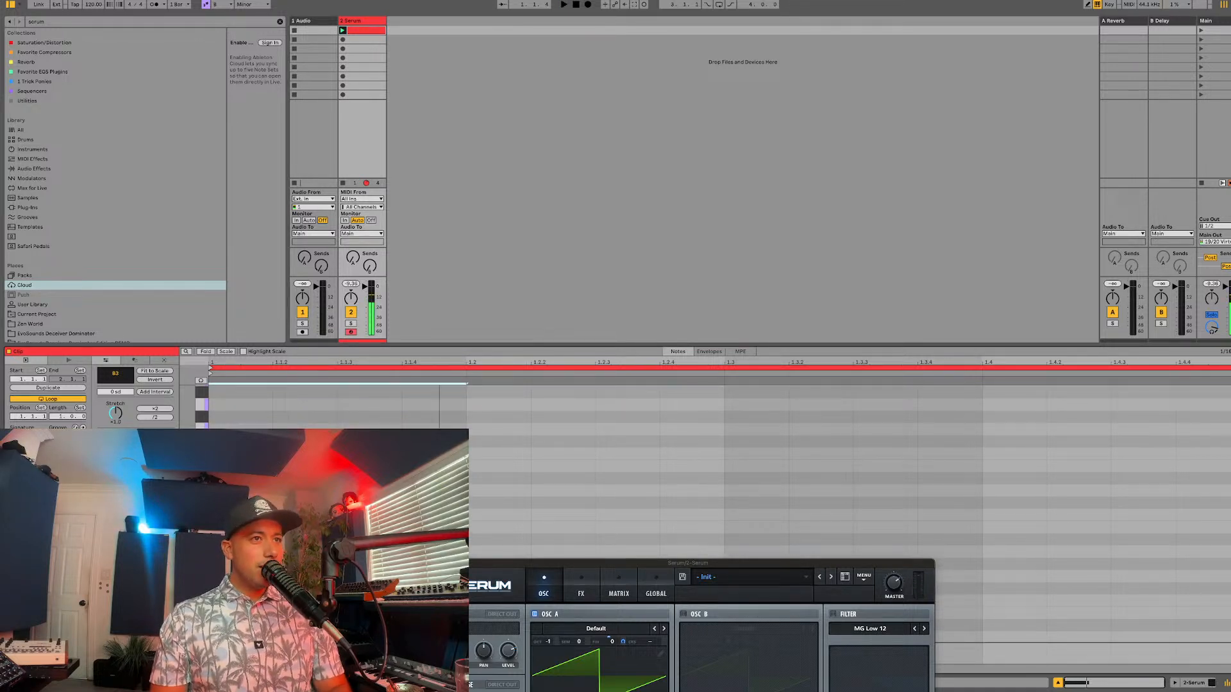
Step: Add a short C#4 note at 1.2, directly after the B3 note, and audition the clip
left_click(305, 528)
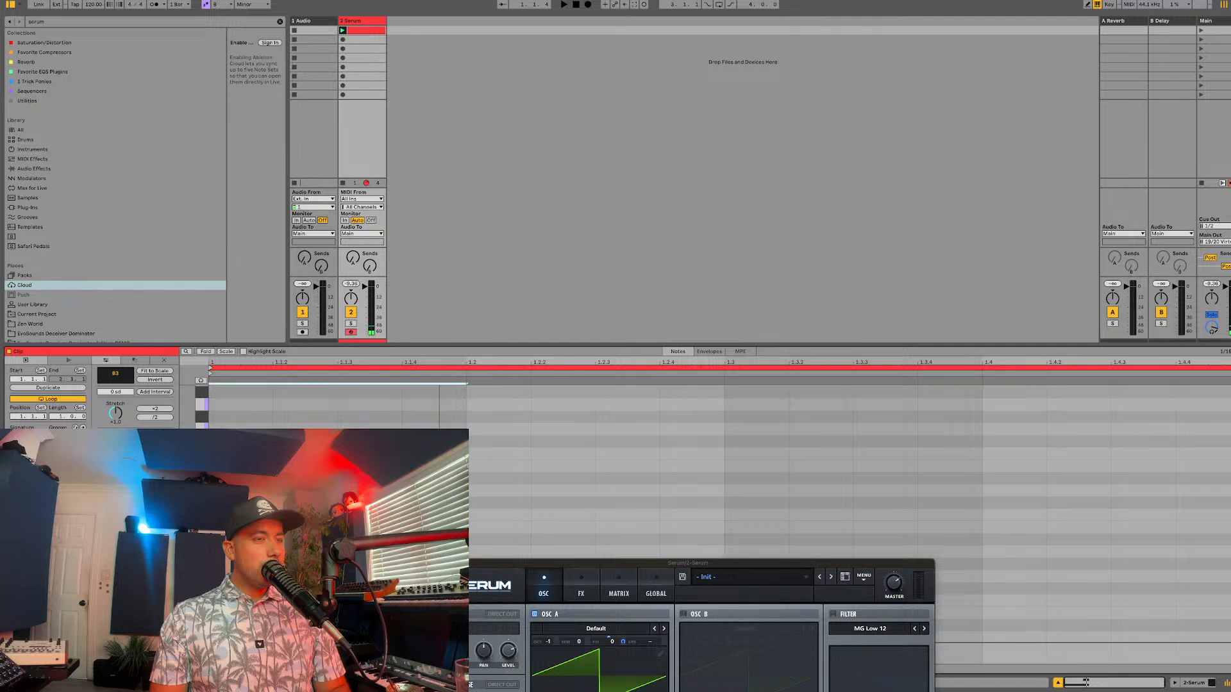
key("space")
key("space")
key("space")
key("space")
left_click_drag(414, 504, 478, 505)
key("space")
Step: Lengthen the C#4 note to 1.2.3 and add a D4 note from there to 1.3, auditioning the phrase
key("space")
left_click_drag(402, 527, 451, 526)
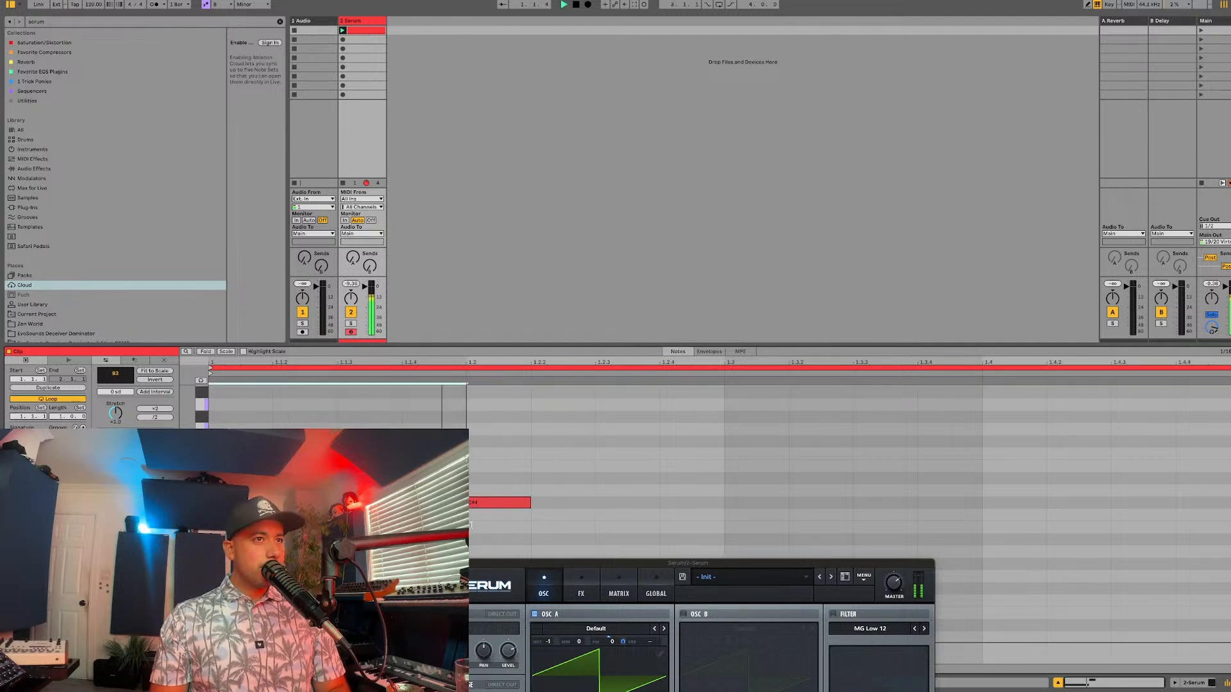
mouse_move(528, 503)
left_mouse_down()
mouse_move(592, 512)
mouse_move(609, 467)
mouse_move(612, 491)
mouse_move(724, 490)
mouse_move(694, 459)
mouse_move(699, 492)
left_mouse_up()
key("space")
key("space")
double_click(605, 489)
key("space")
left_click(620, 502)
Step: Extend the C#4 note to 1.3 and turn the D4 note into an F#4 spanning 1.3 to 1.4
key("space")
key("space")
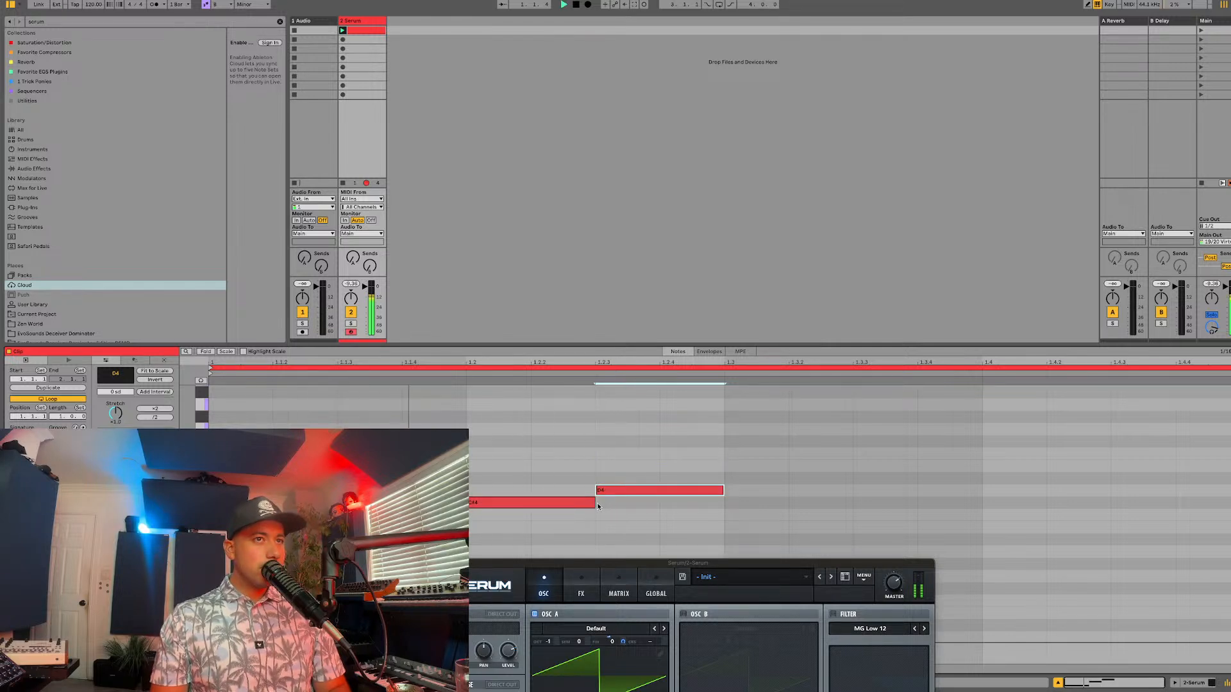
left_click_drag(594, 502, 798, 442)
key("space")
key("space")
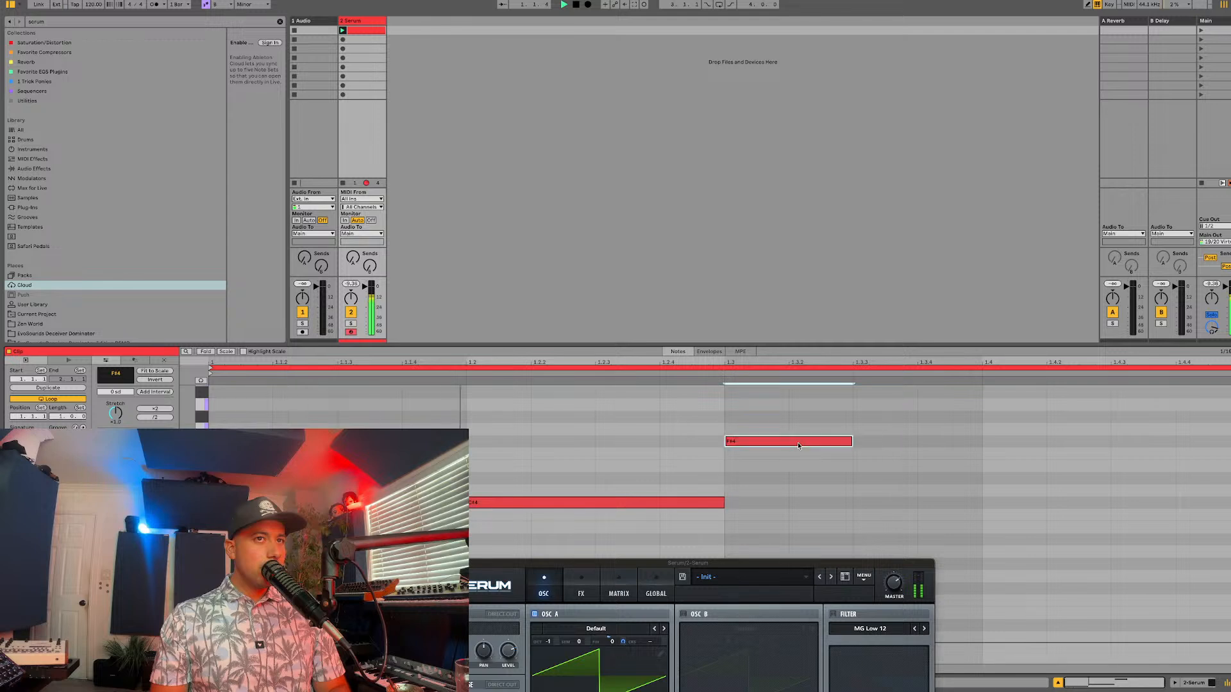
key("space")
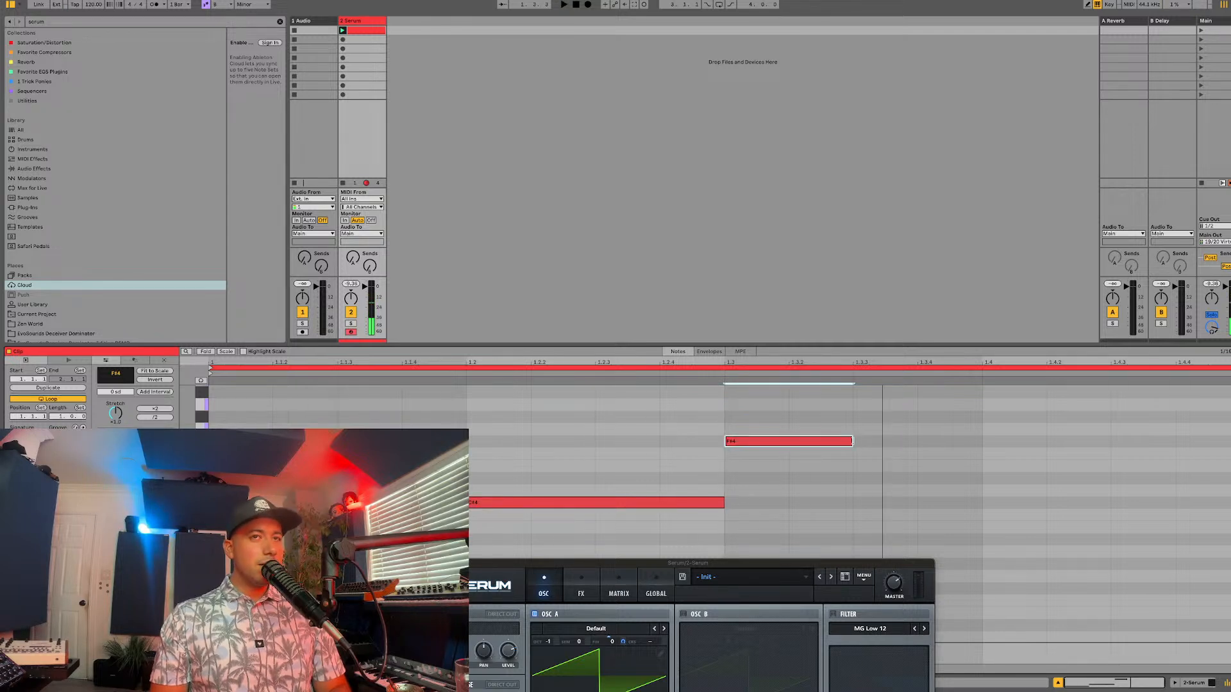
left_click_drag(853, 440, 972, 445)
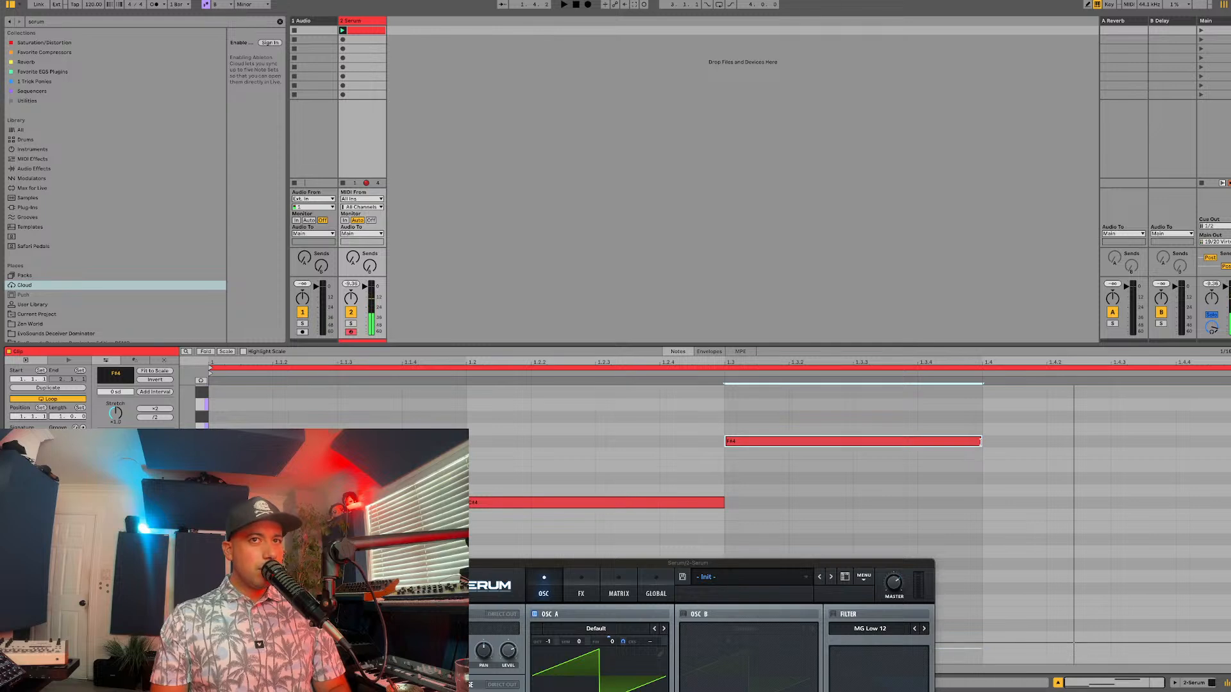
Step: Extend the F#4 note to the end of bar 1 and add a B3 note from 1.4 to the bar's end, auditioning the clip
left_click_drag(980, 442, 1218, 449)
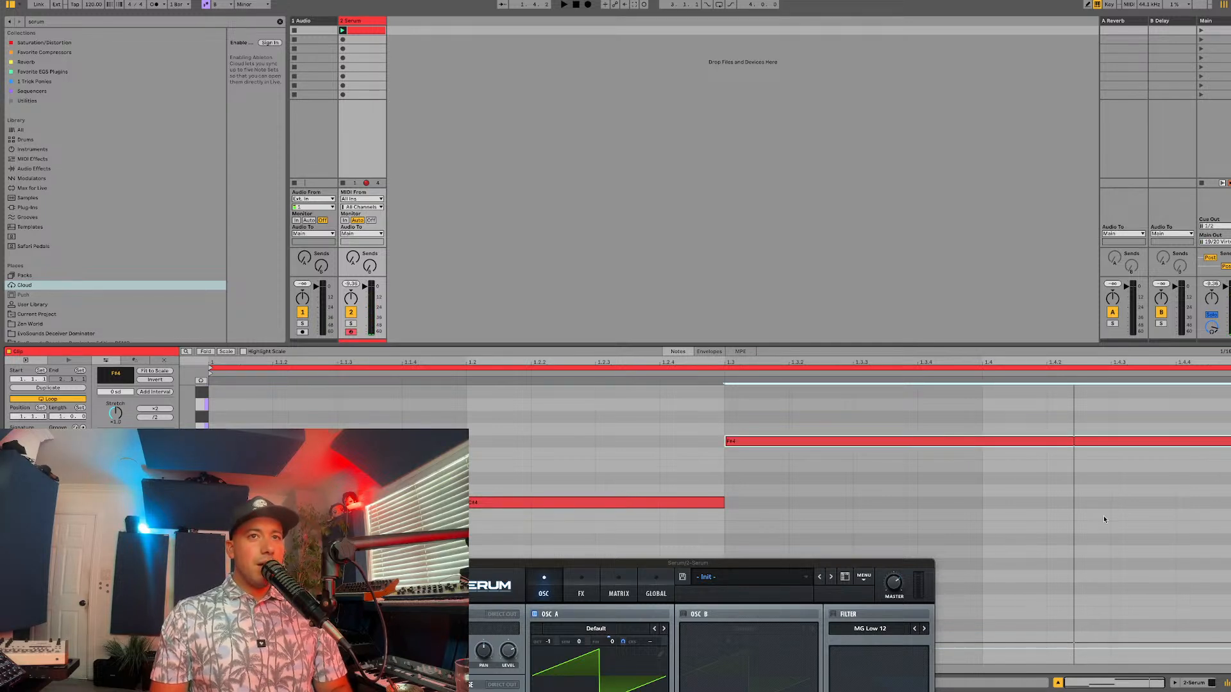
double_click(1042, 528)
left_click_drag(1048, 527, 1228, 527)
key("space")
left_click(985, 527)
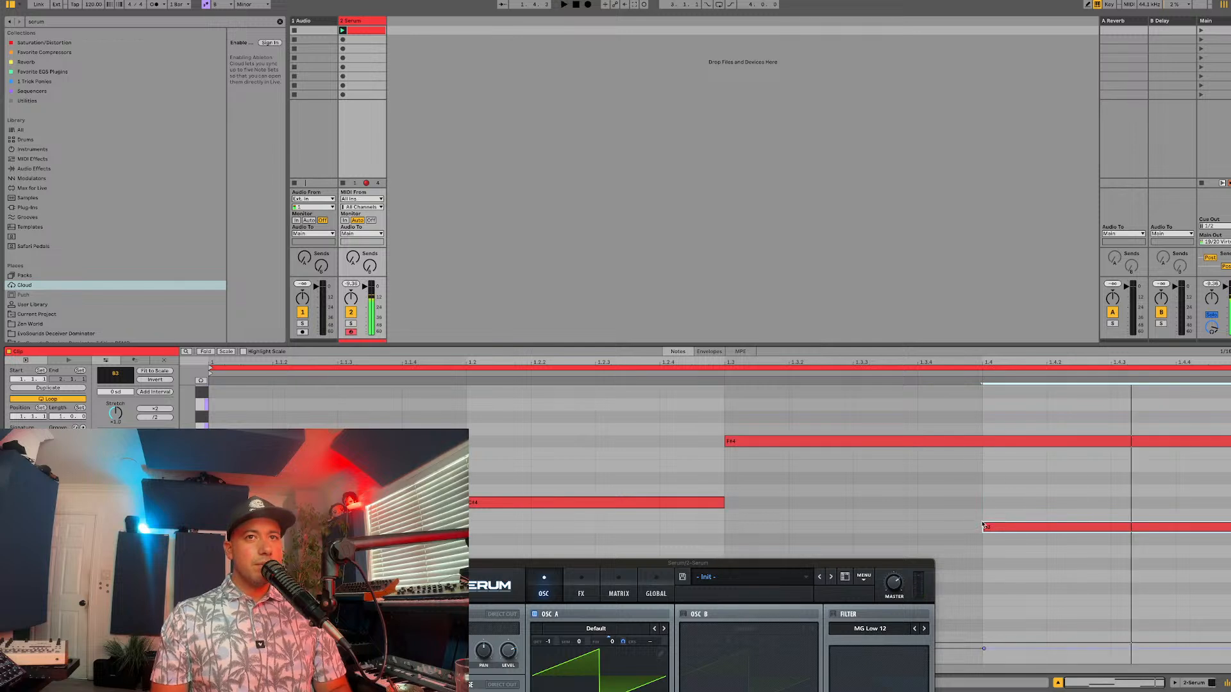
key("space")
Step: Set the clip's loop length to 2 bars and shift the last B3 note to start at 1.4.2, auditioning the phrase
left_click(188, 419)
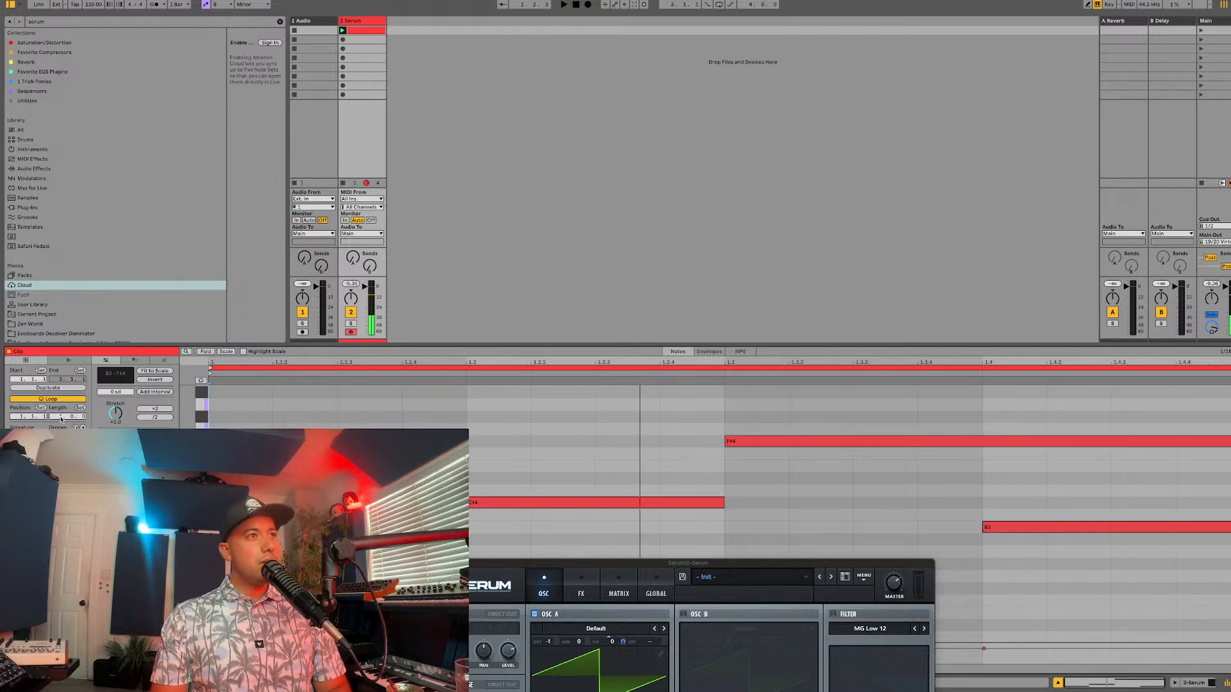
key("Up")
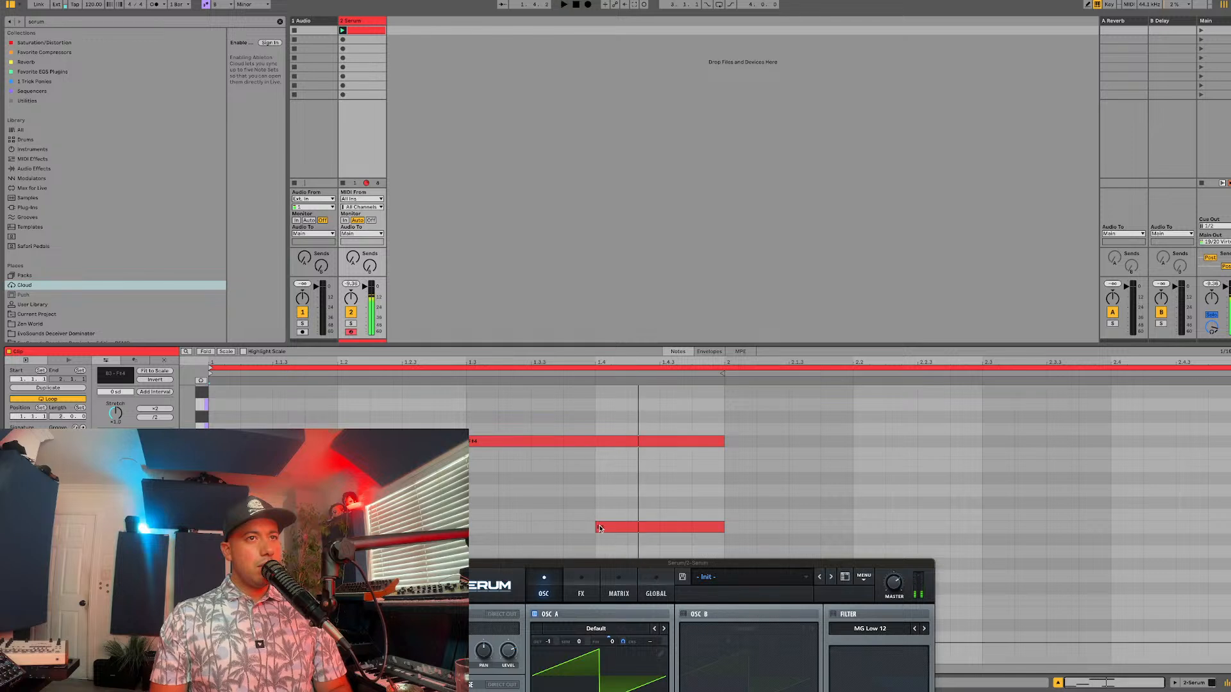
left_click_drag(600, 528, 646, 528)
key("space")
key("space")
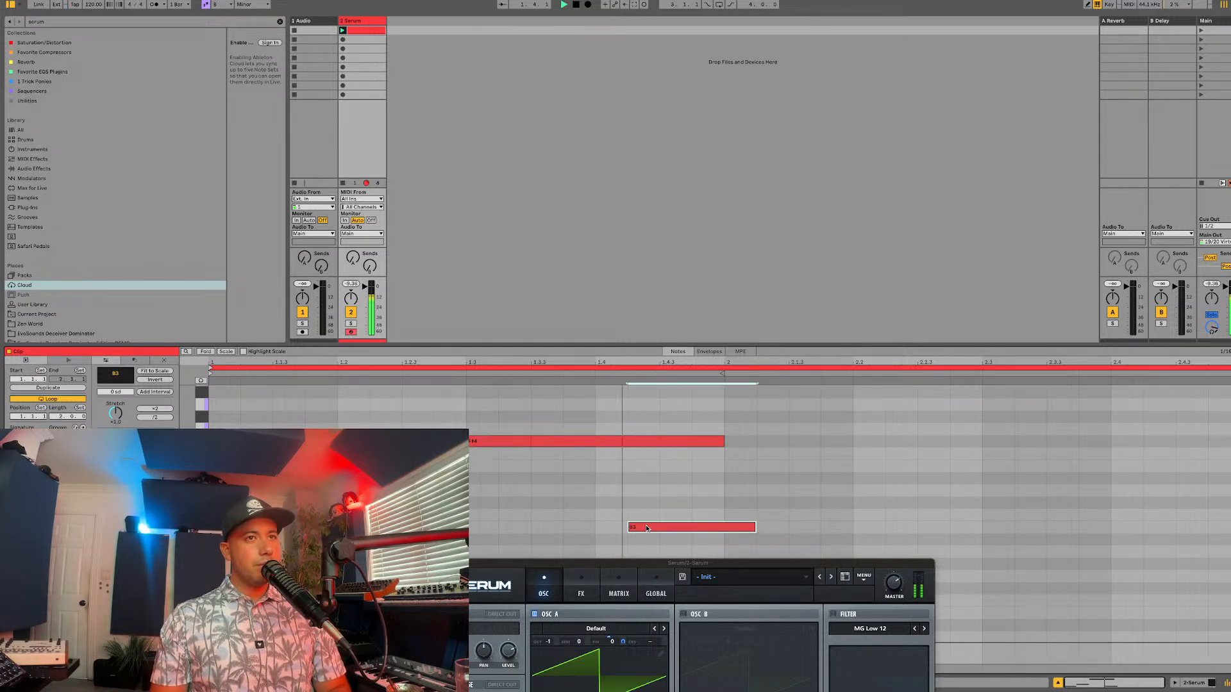
Step: Return Serum to its oscillator page and move its window clear of the melody notes in the piano roll
left_click(655, 573)
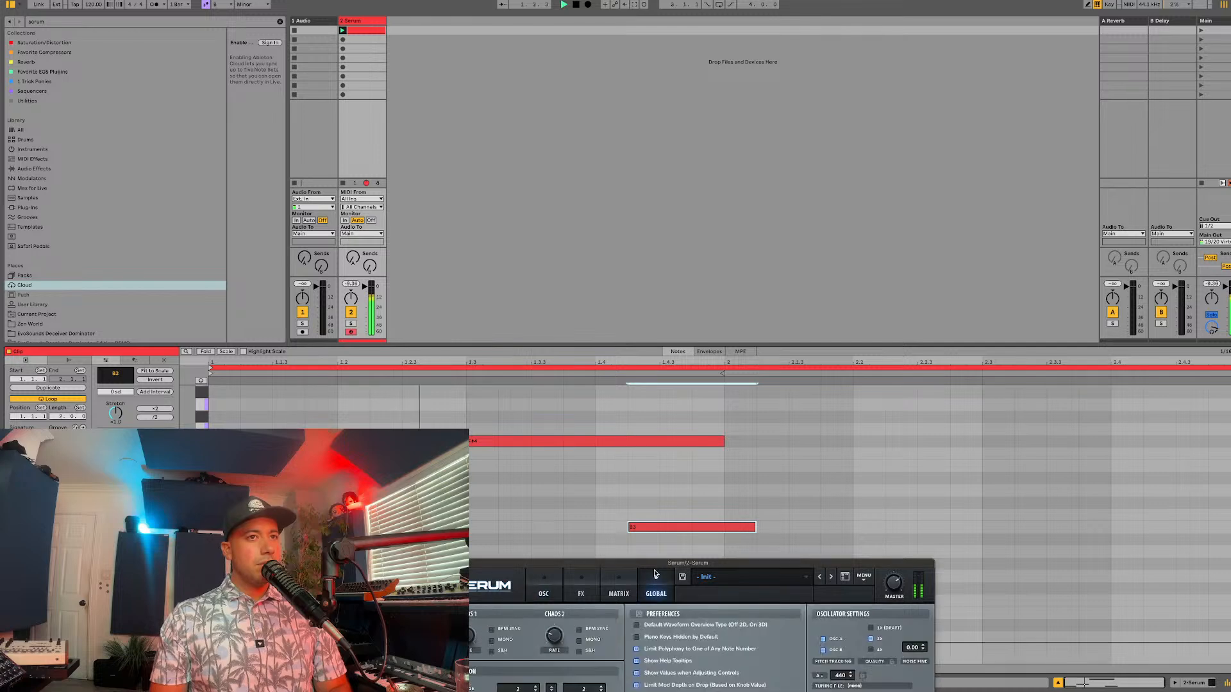
left_click(542, 592)
left_click_drag(641, 563, 633, 72)
key("space")
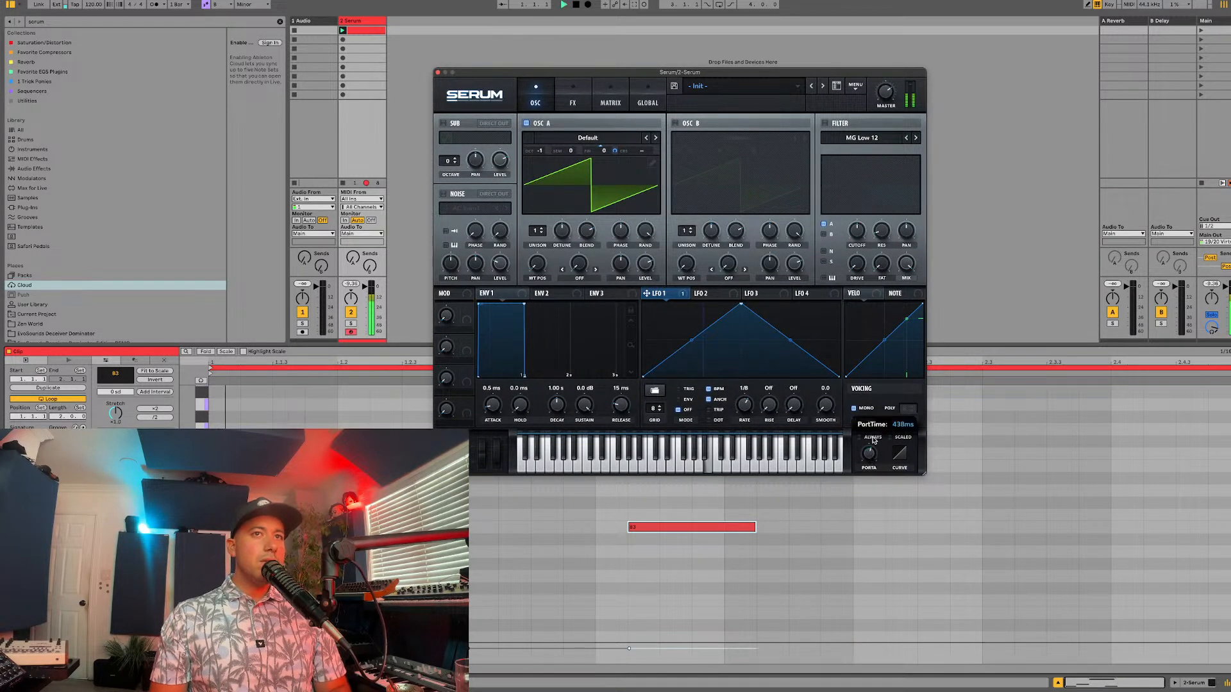
left_click_drag(765, 72, 765, 5)
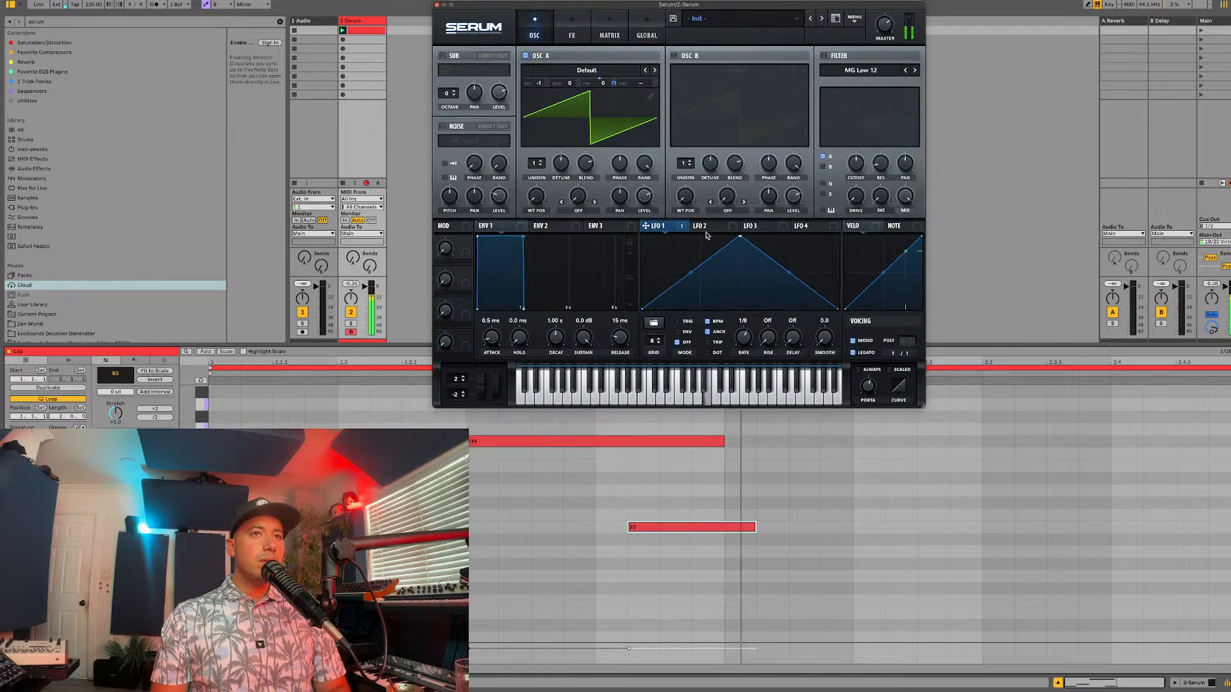
mouse_move(865, 390)
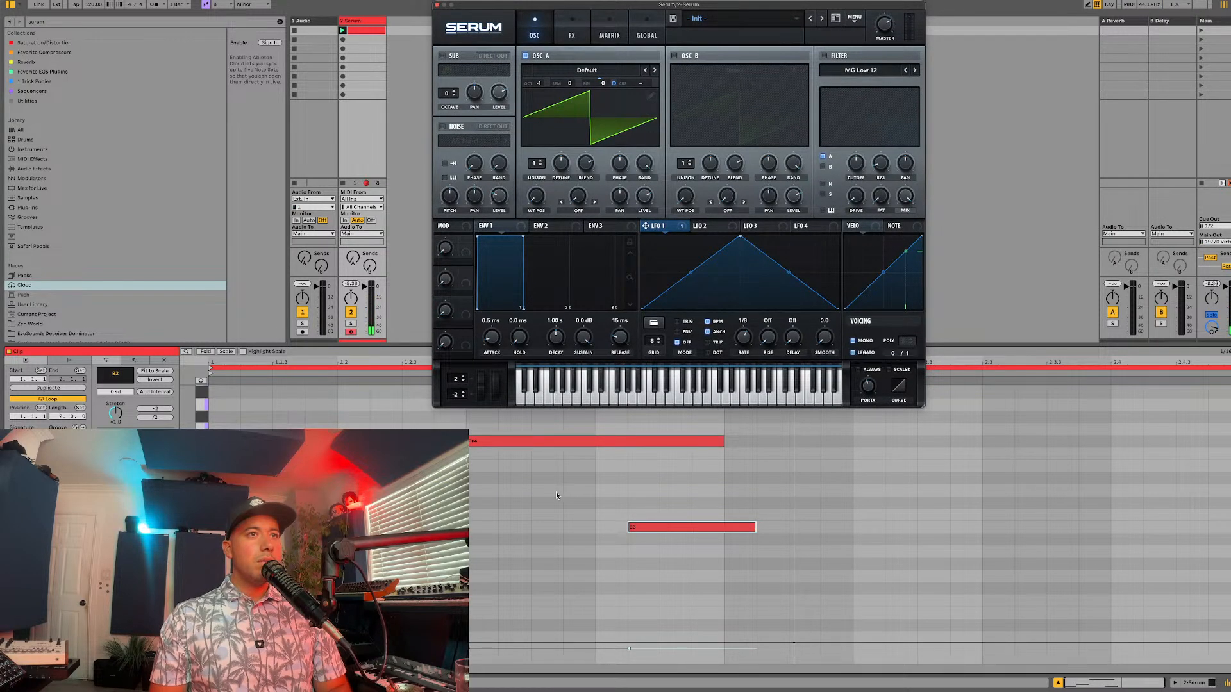
Step: Extend the first C#4 note slightly past 1.3 and reposition the last B3 note to span 1.4.3 to 2.1.4
left_click_drag(468, 503, 477, 504)
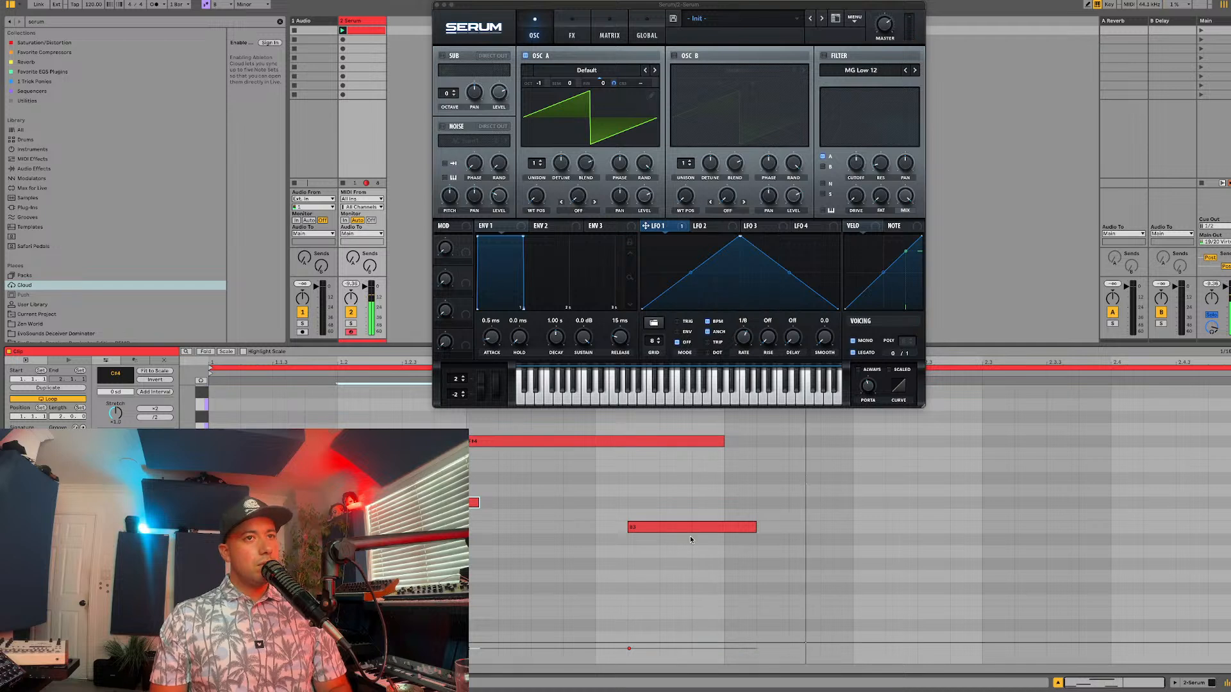
left_click(713, 528)
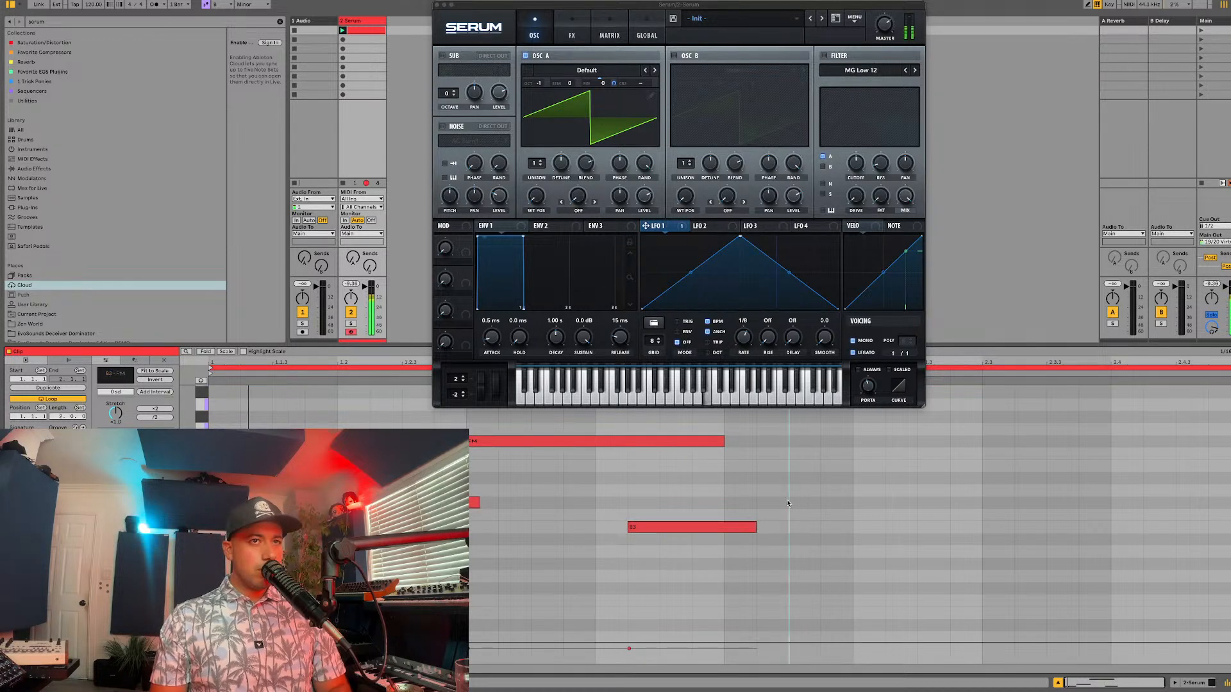
mouse_move(755, 526)
left_mouse_down()
mouse_move(789, 527)
mouse_move(747, 527)
left_mouse_up()
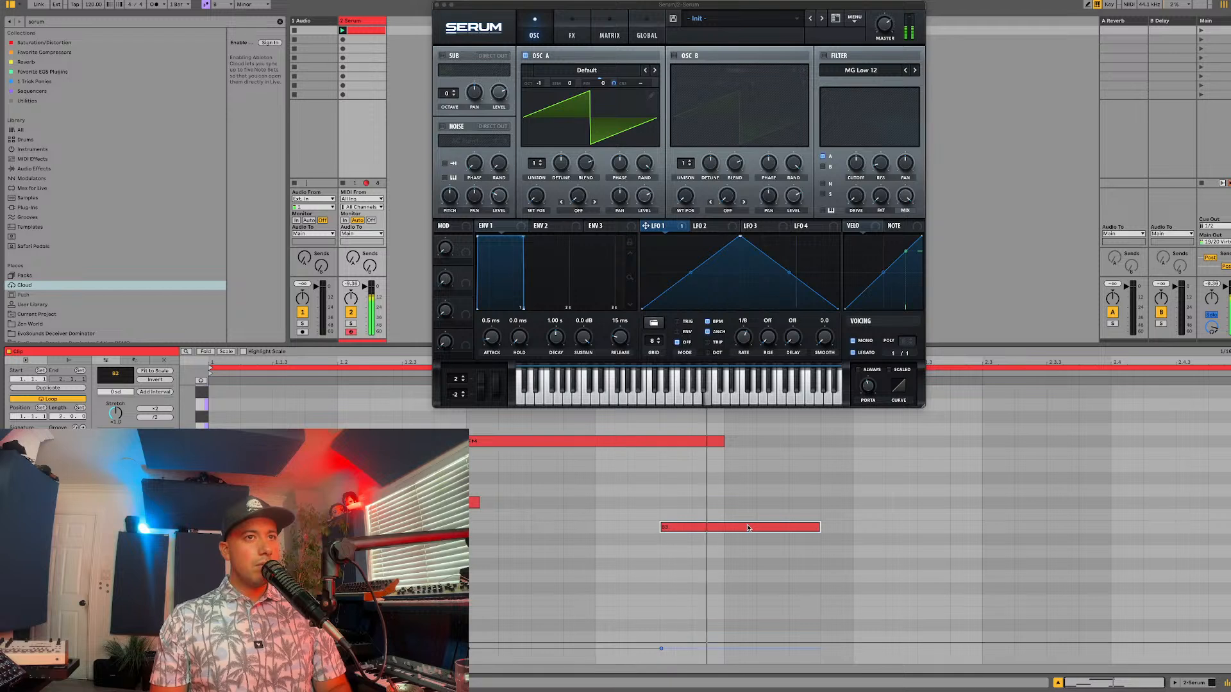
Step: Add a second C#4 note spanning 2.2 to 2.3.2 and lengthen the B3 note before it to 2.2.2
double_click(825, 502)
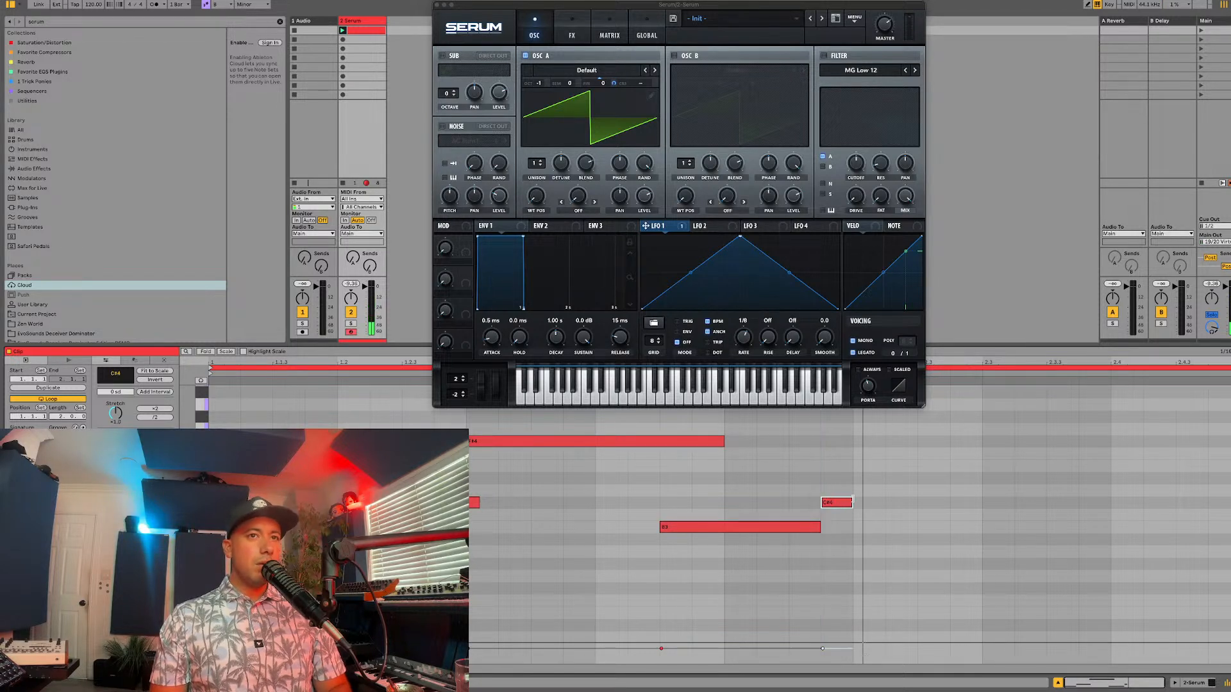
left_click_drag(852, 500, 974, 489)
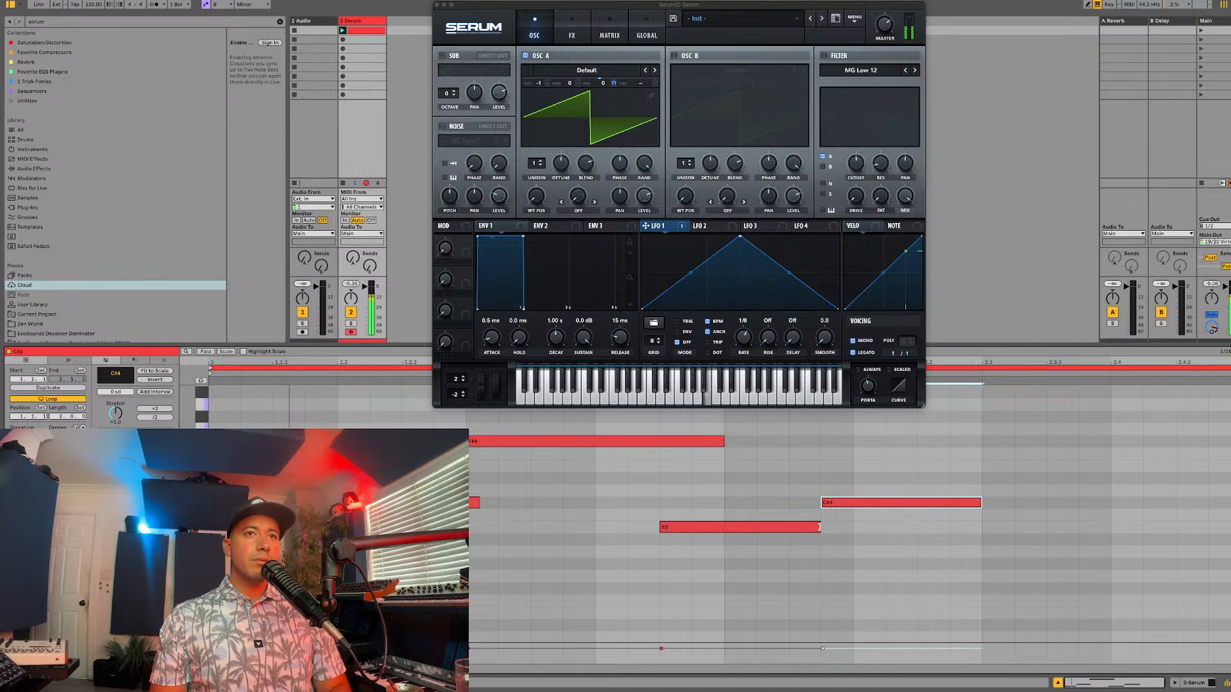
left_click_drag(819, 526, 884, 527)
Step: Duplicate the long F#4 note so the copy starts at 2.3, and audition the phrase
left_click_drag(696, 457, 468, 389)
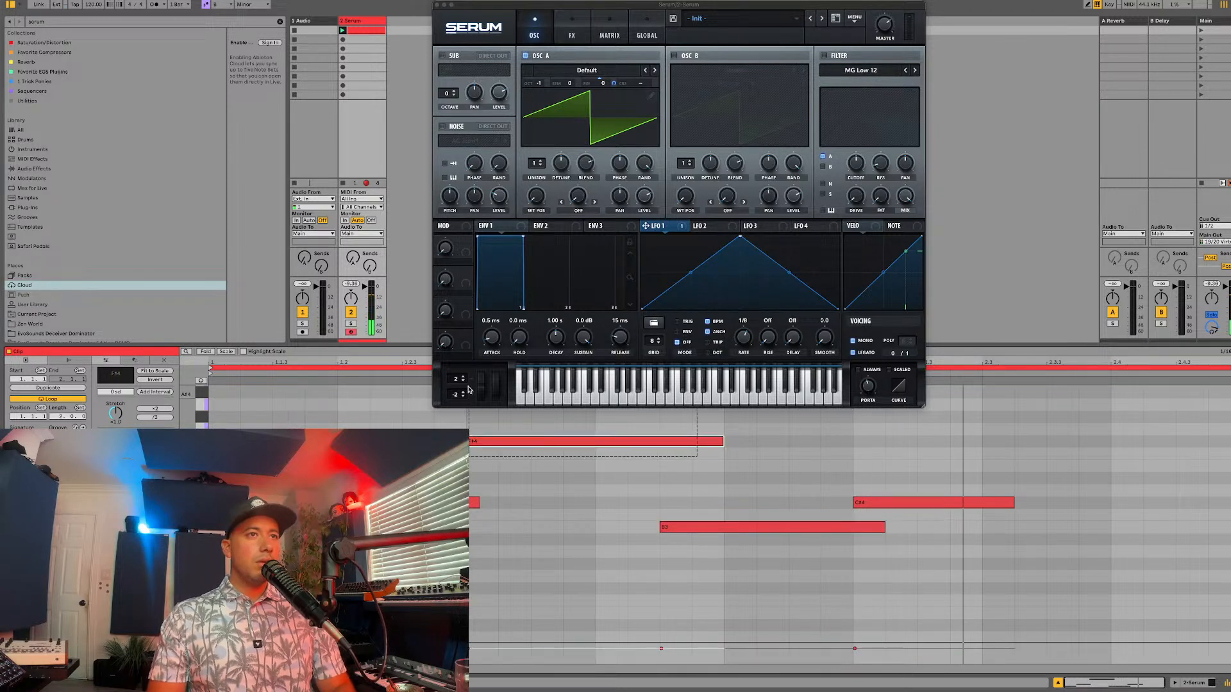
left_click_drag(178, 359, 179, 359)
key("ctrl+d")
key("space")
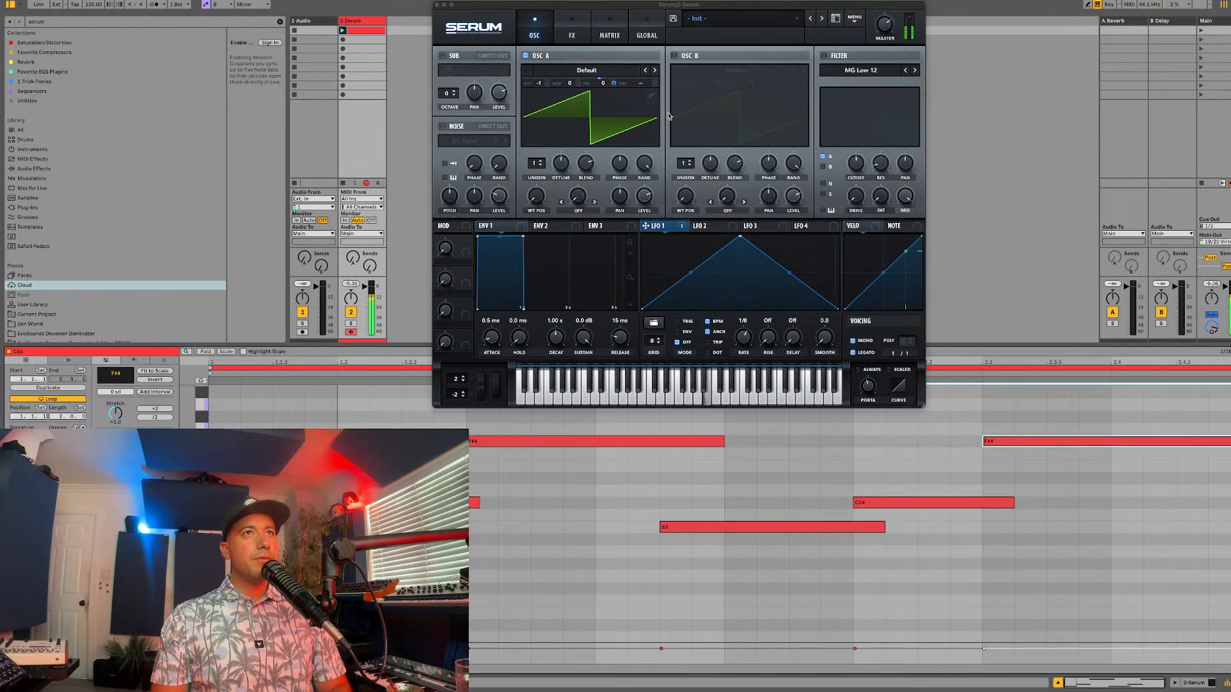
Step: Try layering oscillator B's default wavetable with oscillator A while auditioning the melody
left_click(673, 55)
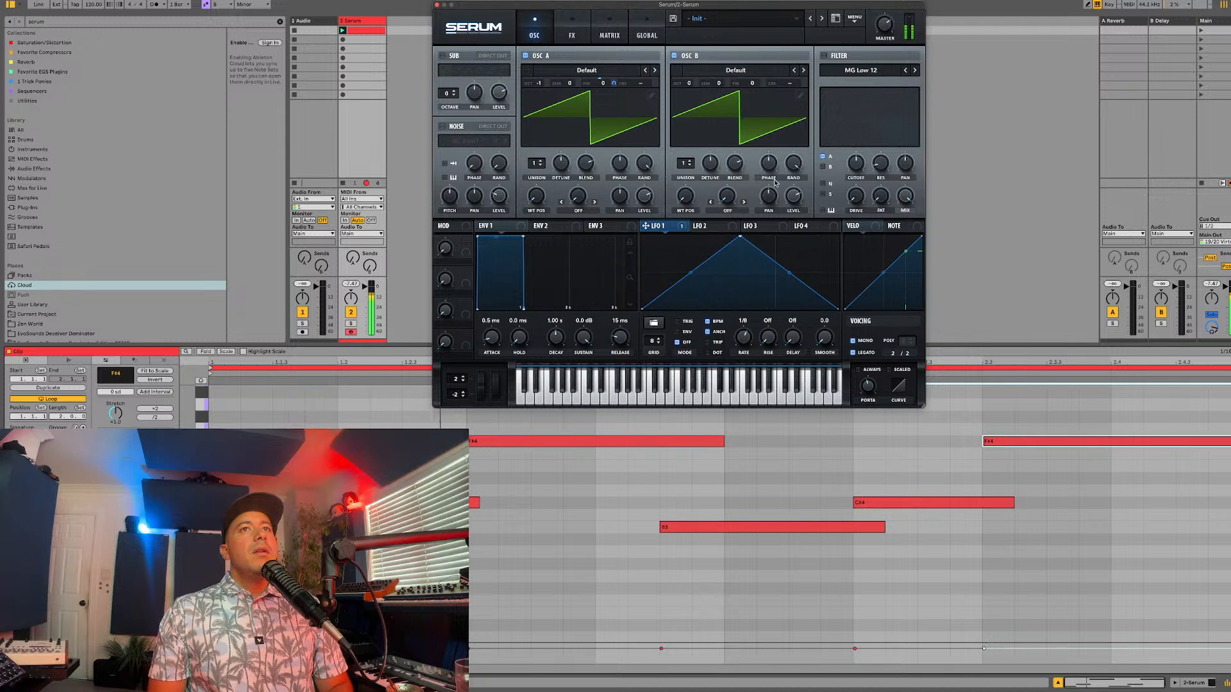
key("super+alt+p")
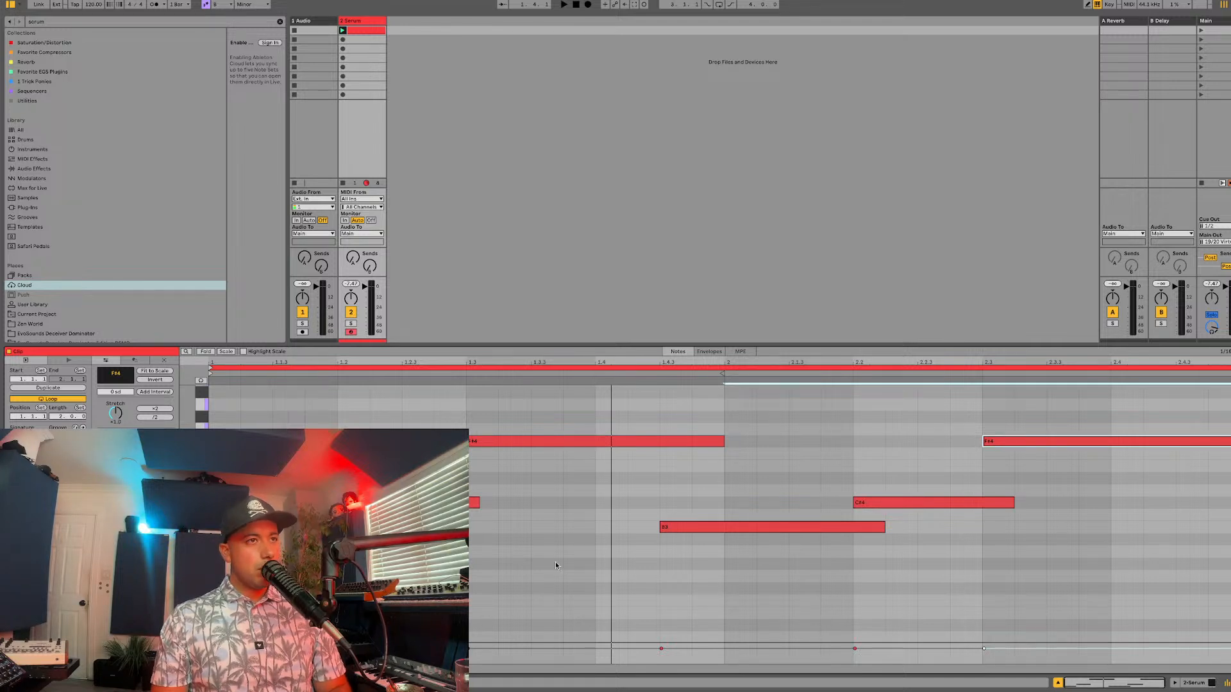
key("super+alt+p")
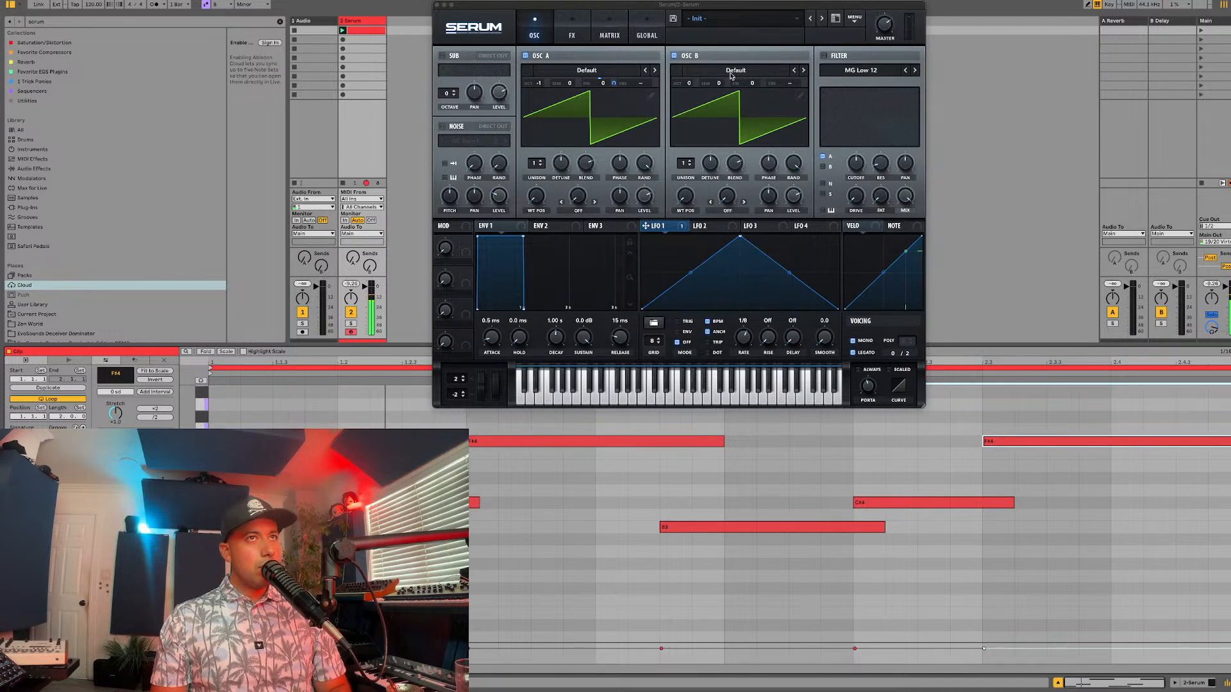
left_click(685, 56)
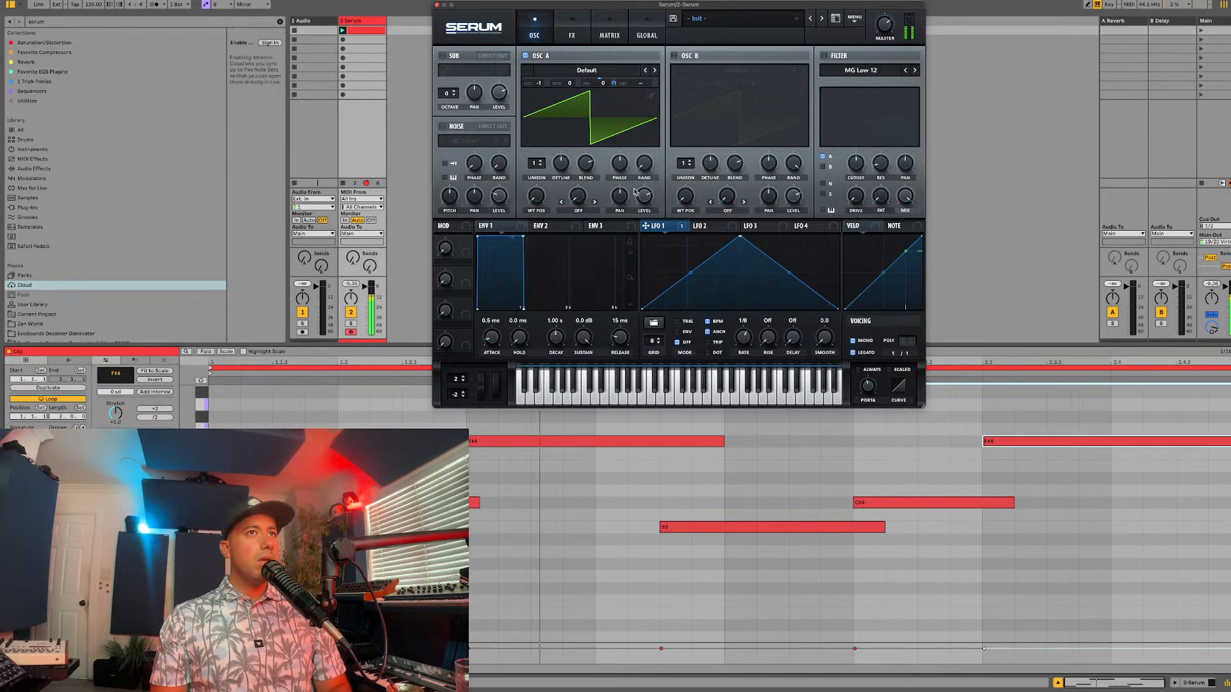
Step: Enable Serum's chorus and reverb effects alongside the distortion
left_click(572, 28)
left_click(469, 123)
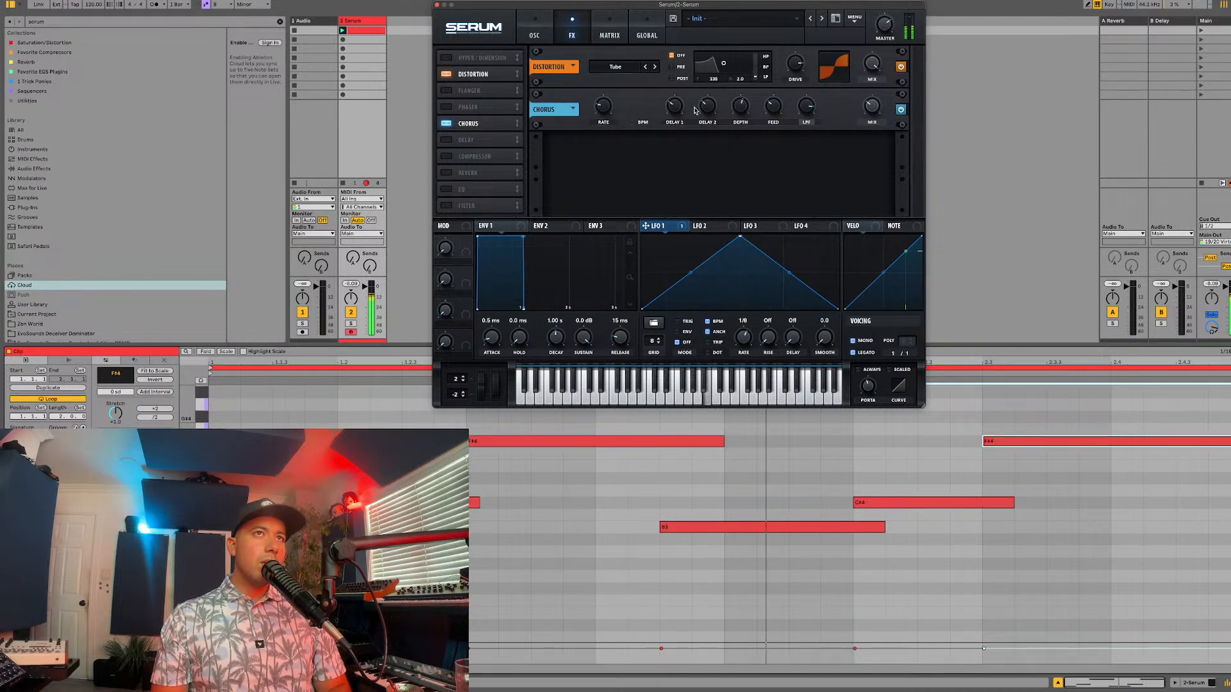
left_click(446, 172)
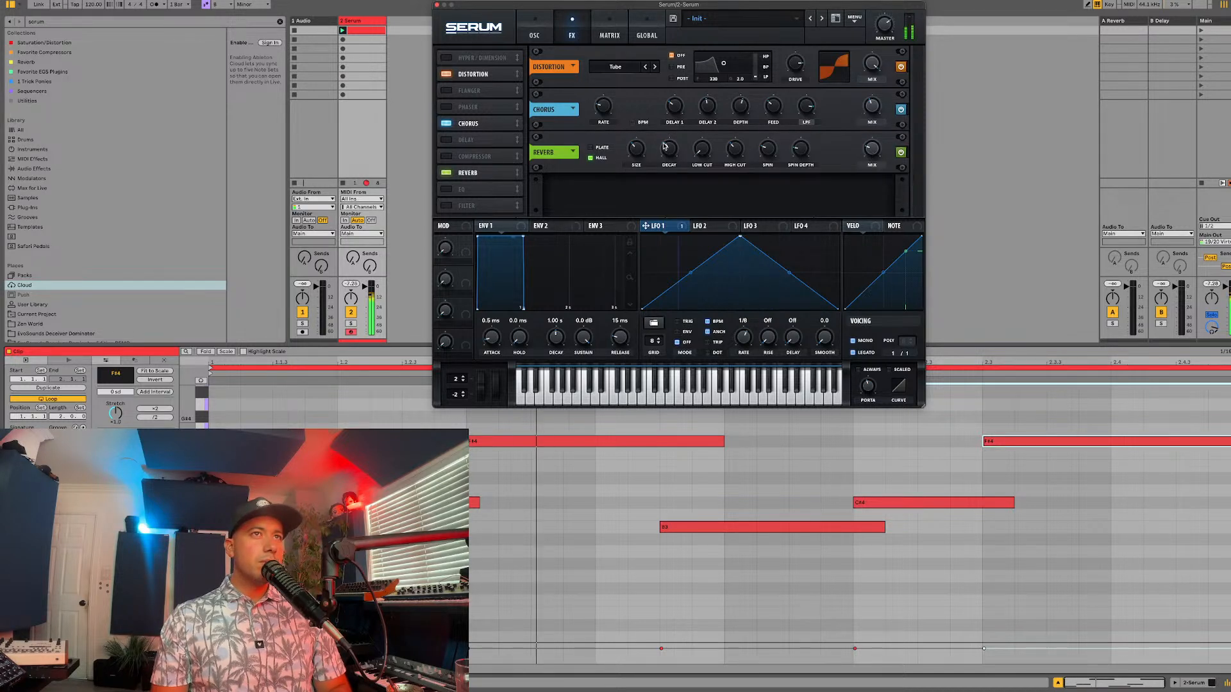
Step: Enable Serum's EQ, set its low band to a low cut and its high band to a peak at 1769 Hz
left_click(445, 189)
left_click(687, 206)
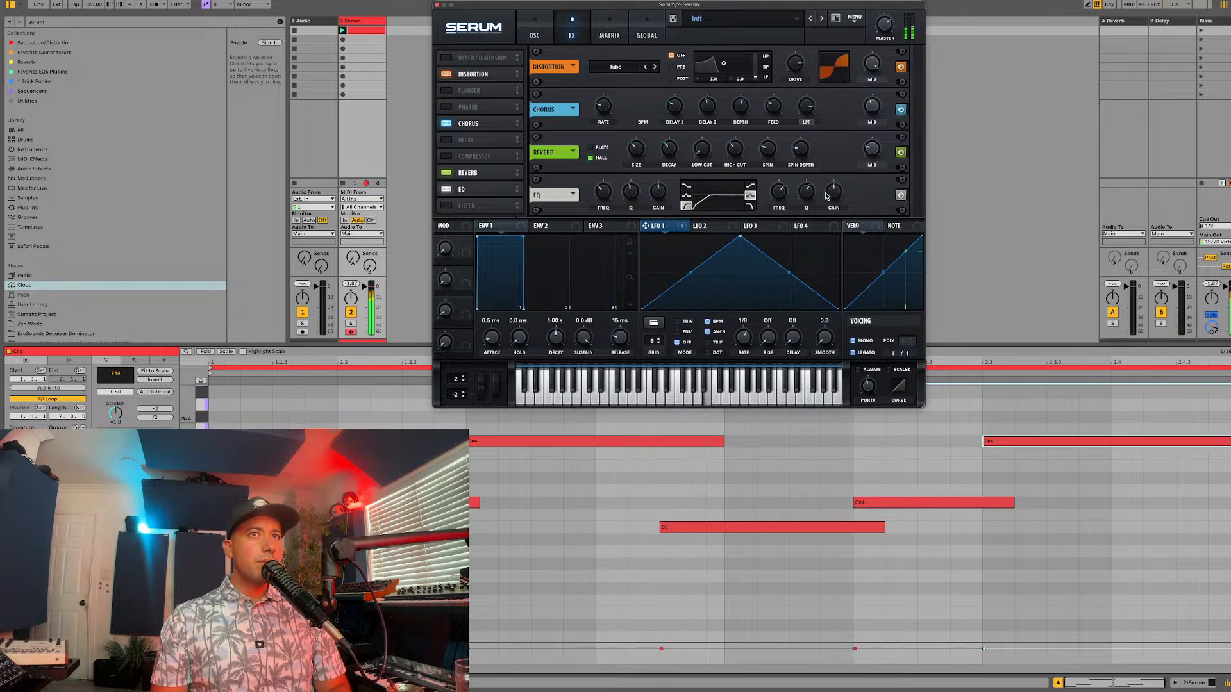
left_click(749, 196)
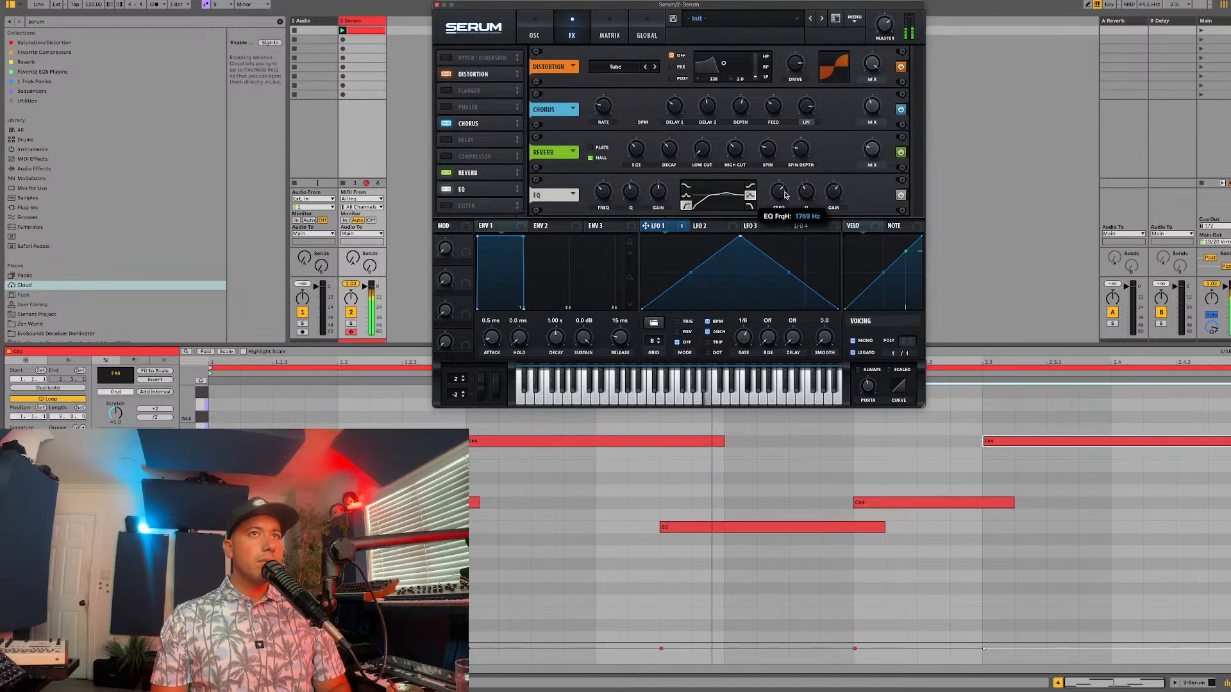
Step: Load the EVOSounds- Saw C3 wavetable from the EvoSounds - Sub 37 user folder into oscillator A and audition it
left_click(532, 35)
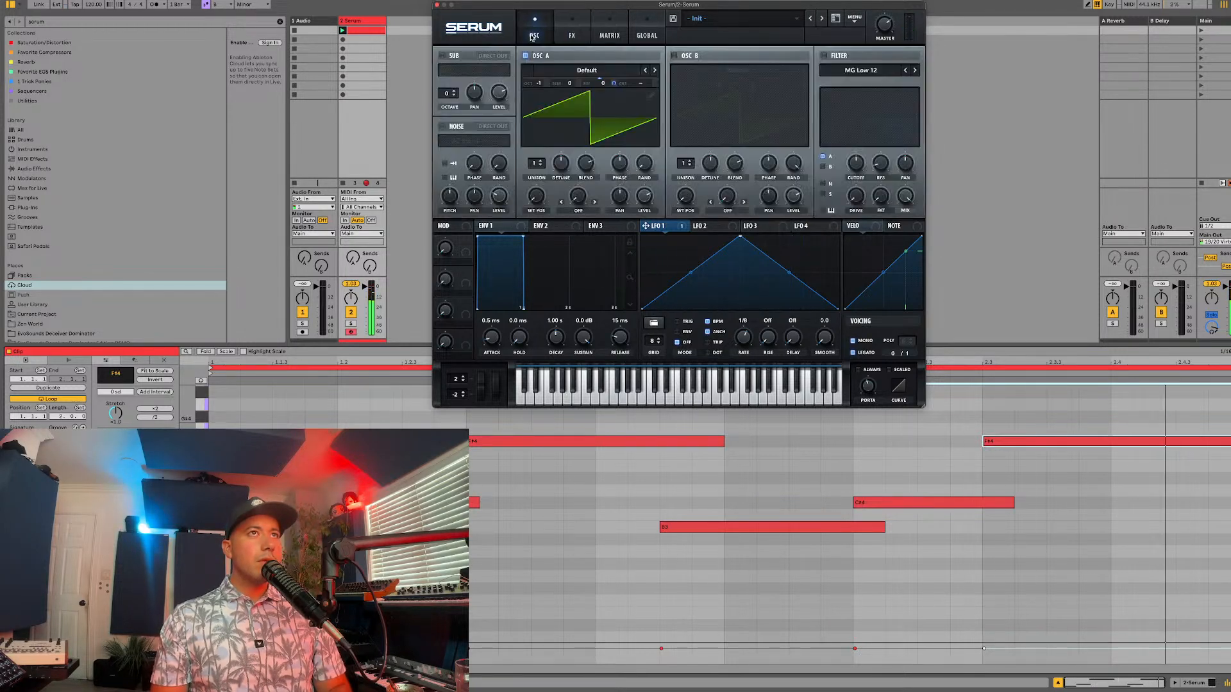
left_click(580, 71)
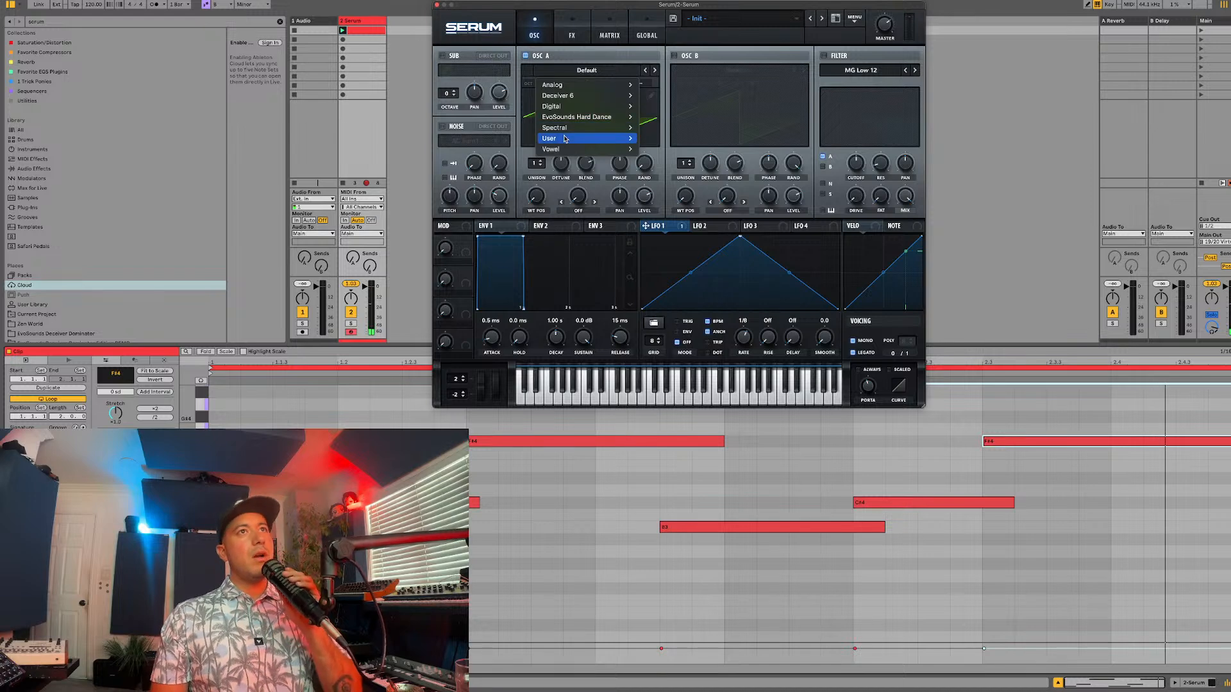
mouse_move(563, 137)
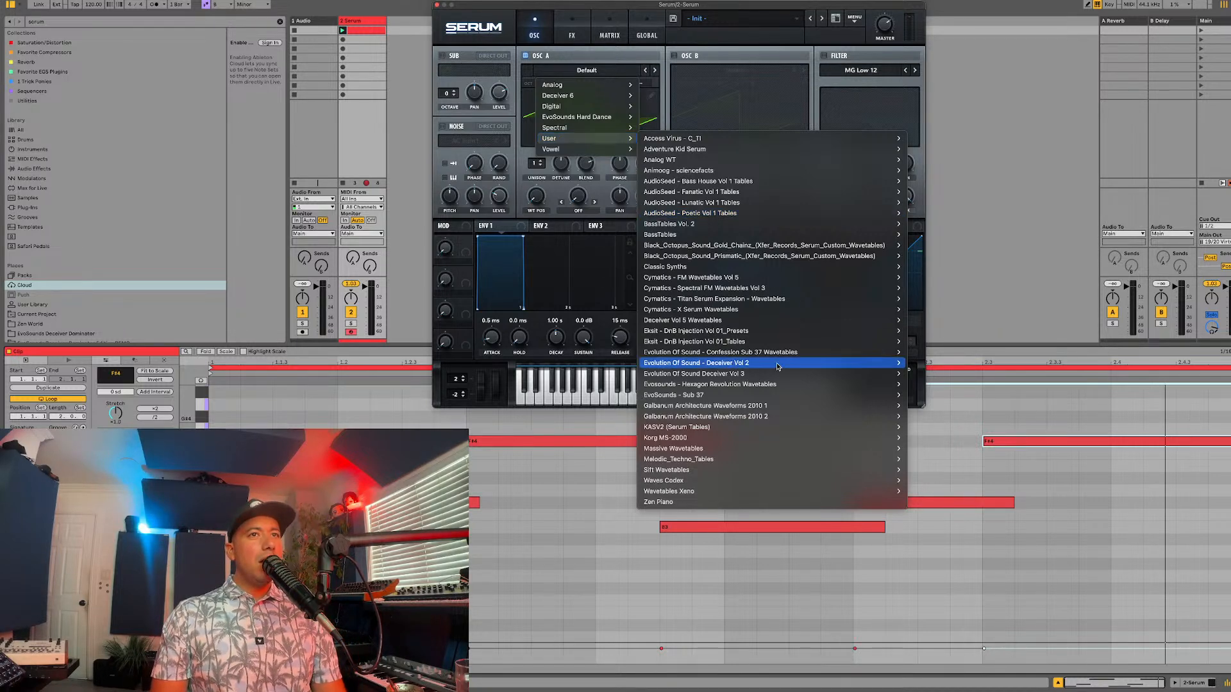
mouse_move(760, 394)
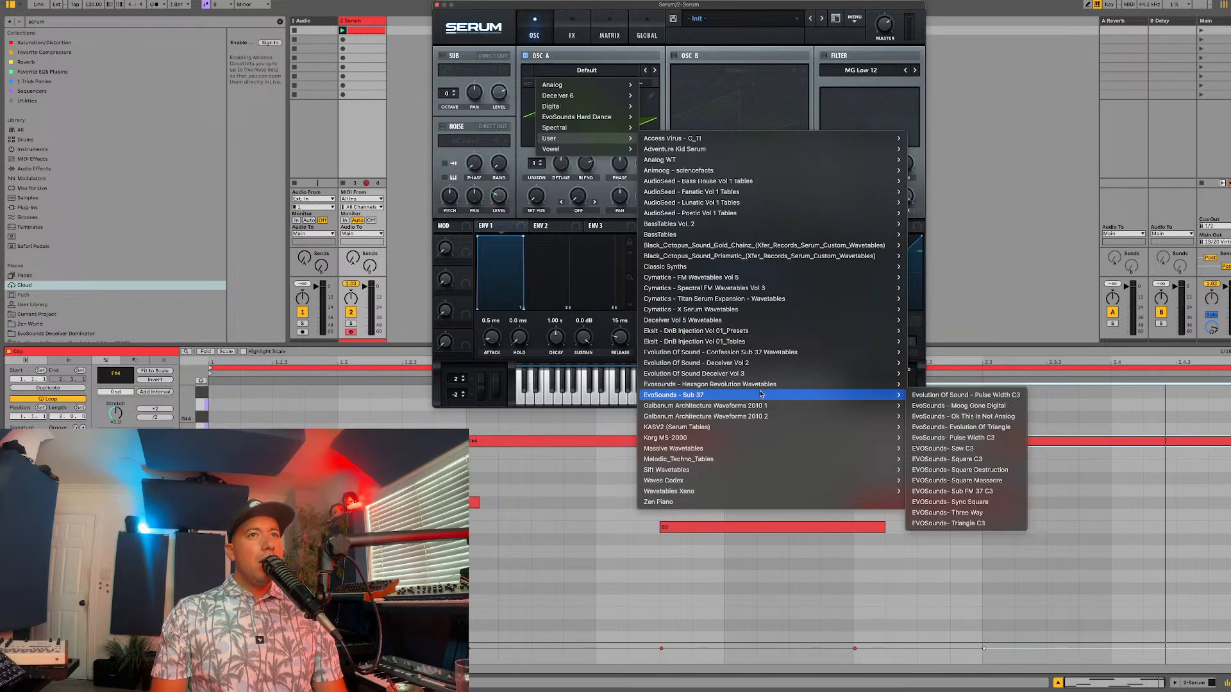
left_click(940, 449)
key("alt+super+p")
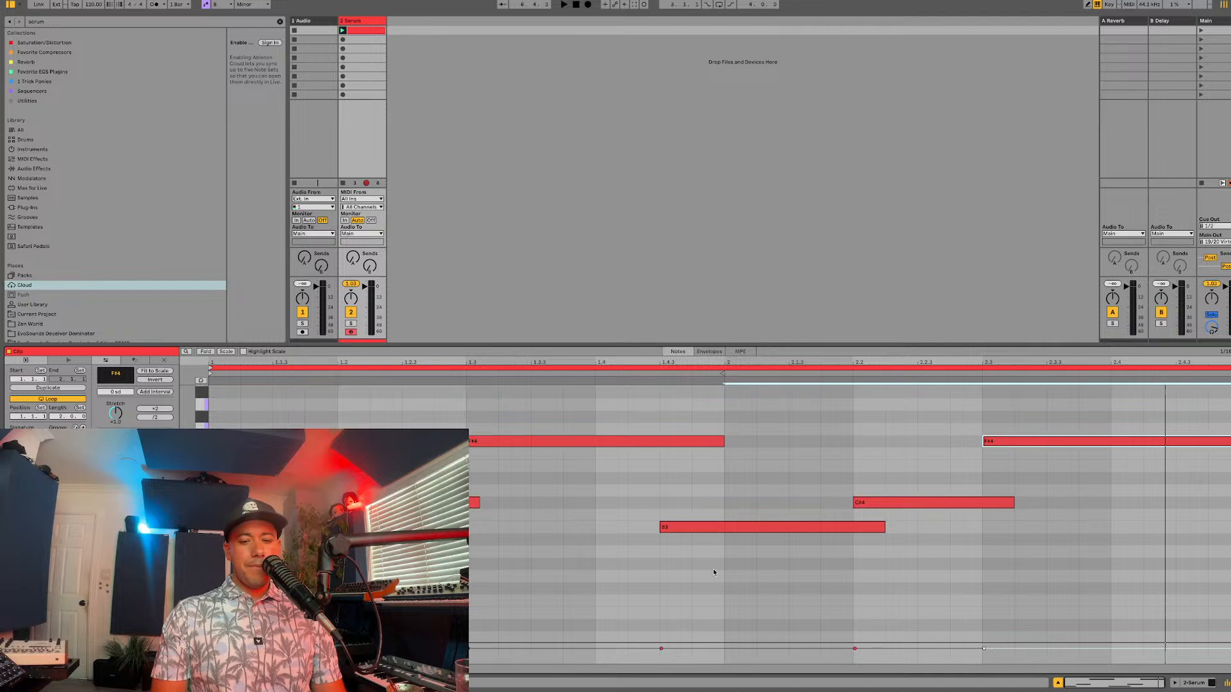
key("alt+super+p")
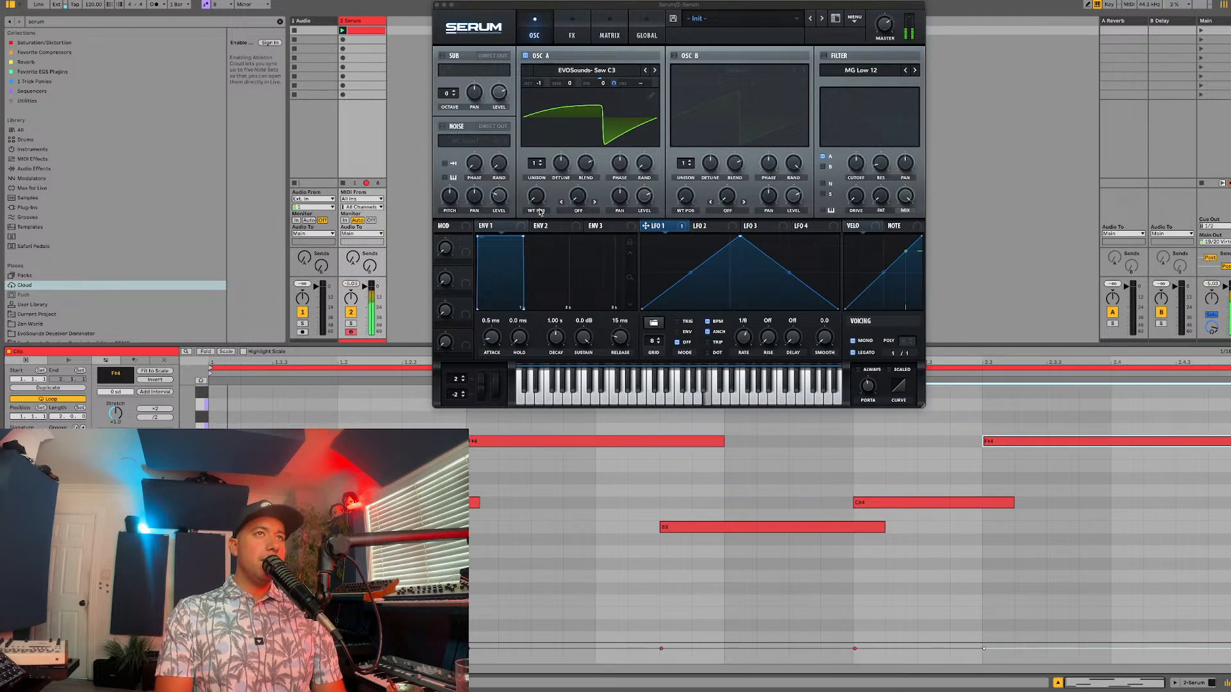
Step: Change LFO 1 to the basic sine shape and set its rate to 1/16
left_click_drag(616, 171, 616, 175)
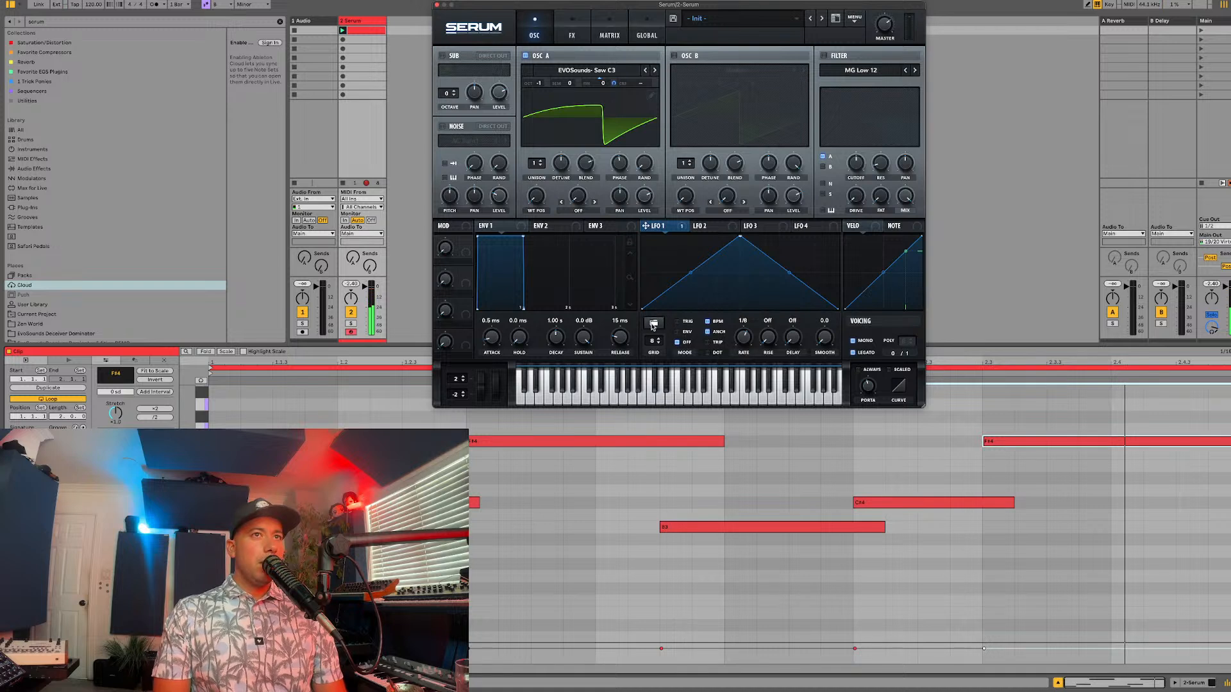
left_click(653, 324)
mouse_move(683, 325)
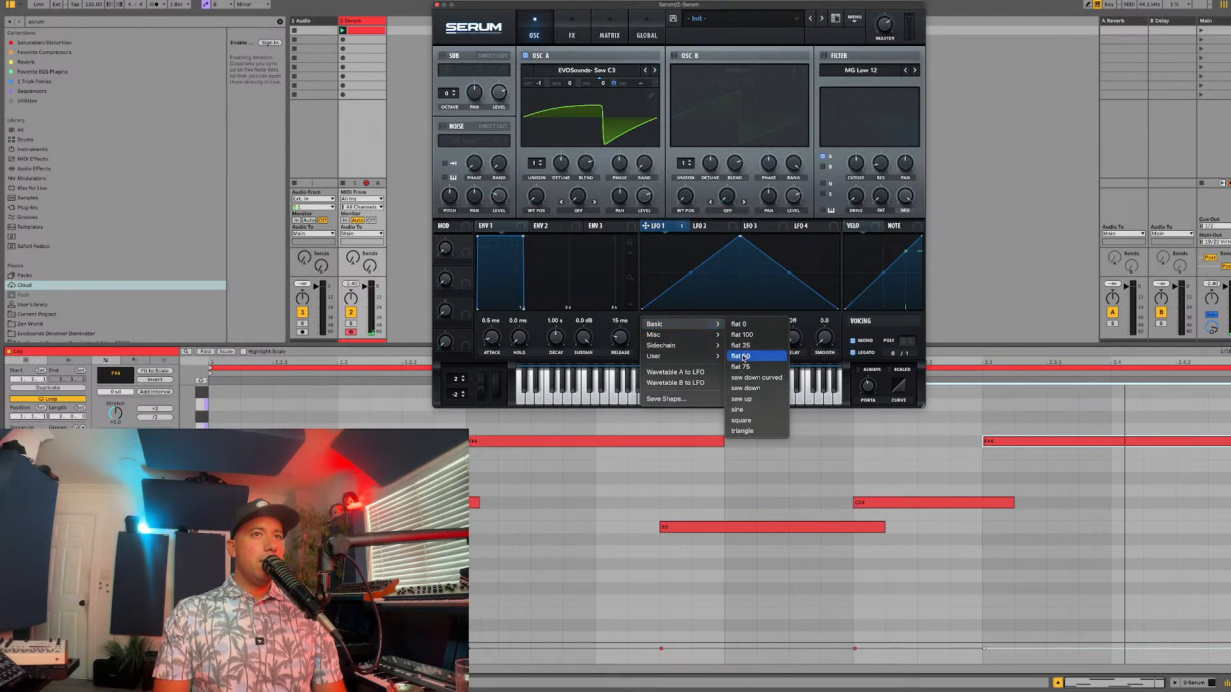
left_click(737, 410)
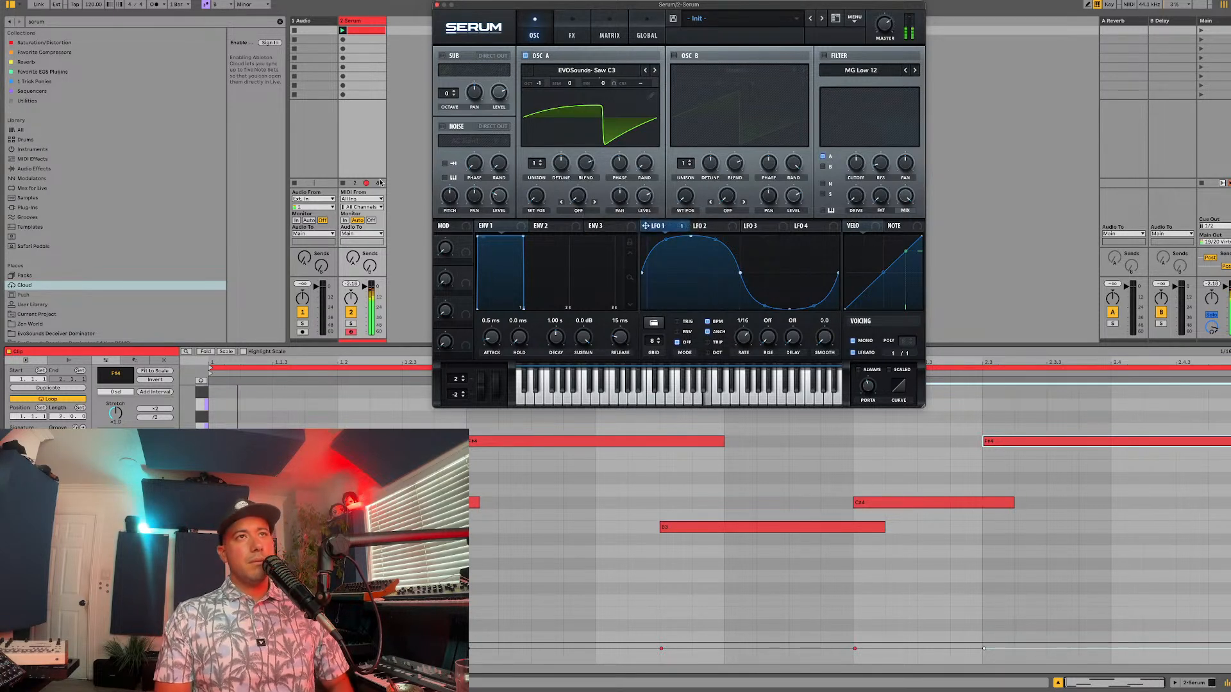
Step: Change Serum's distortion type to Tape Sat. and enable its filter ahead of the distortion, adjusting the filter's frequency and width
left_click(581, 26)
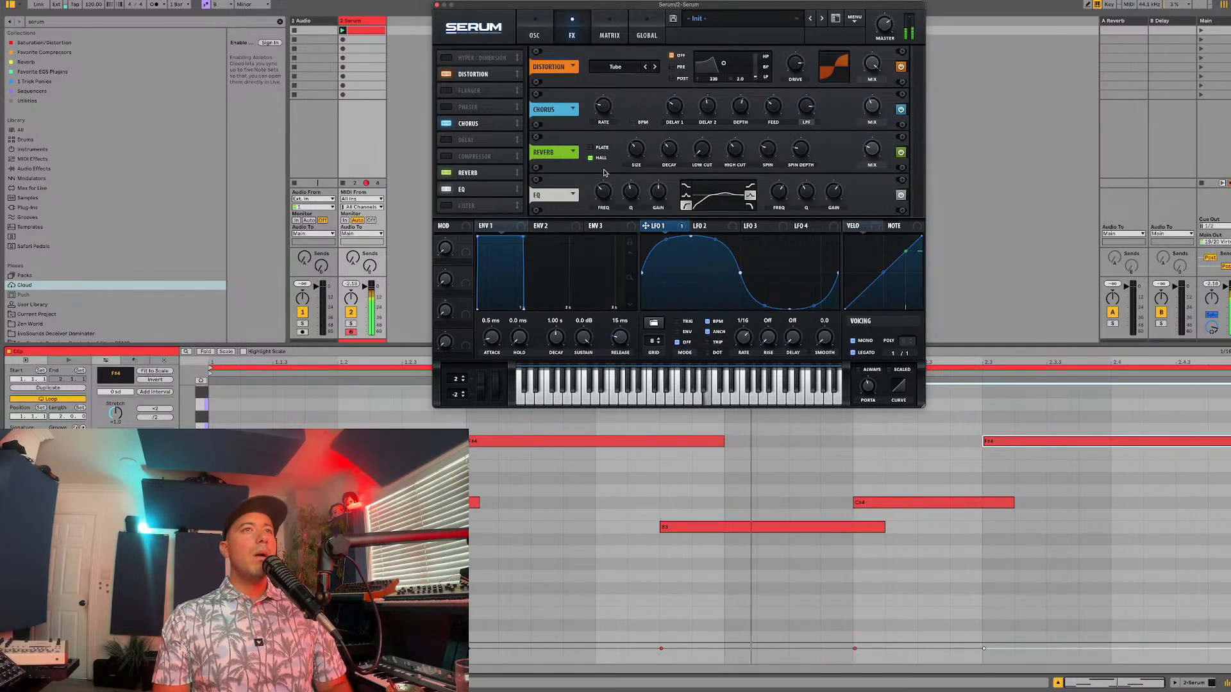
left_click(622, 68)
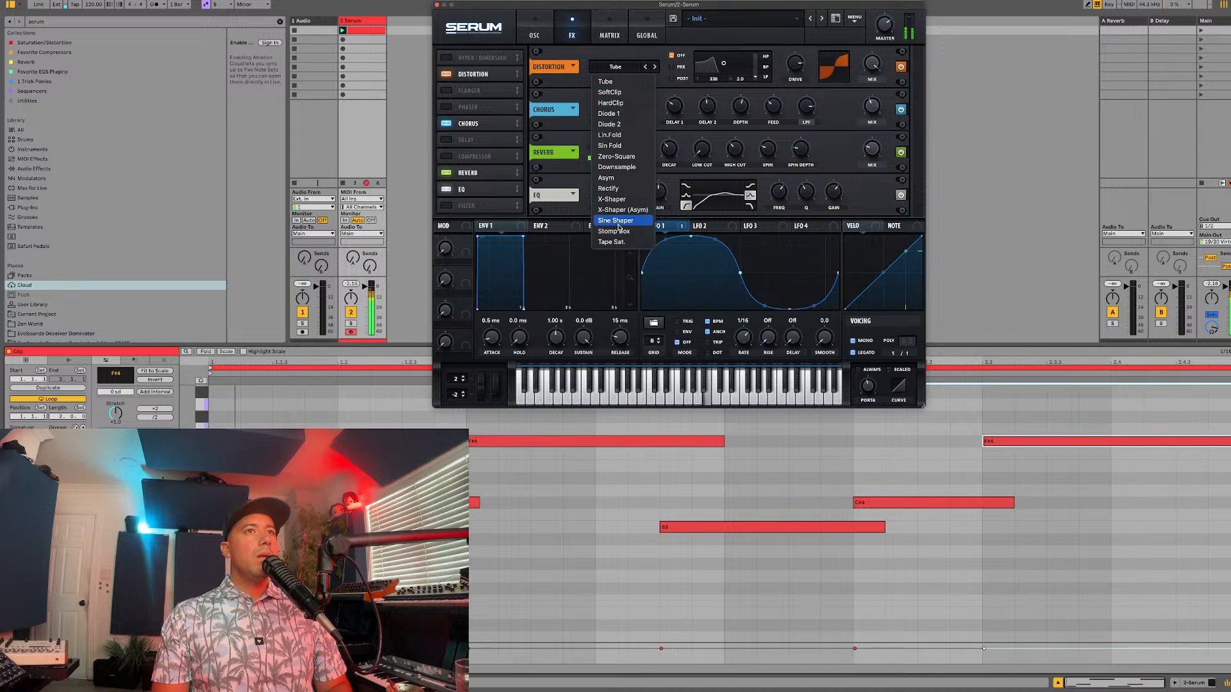
left_click(703, 137)
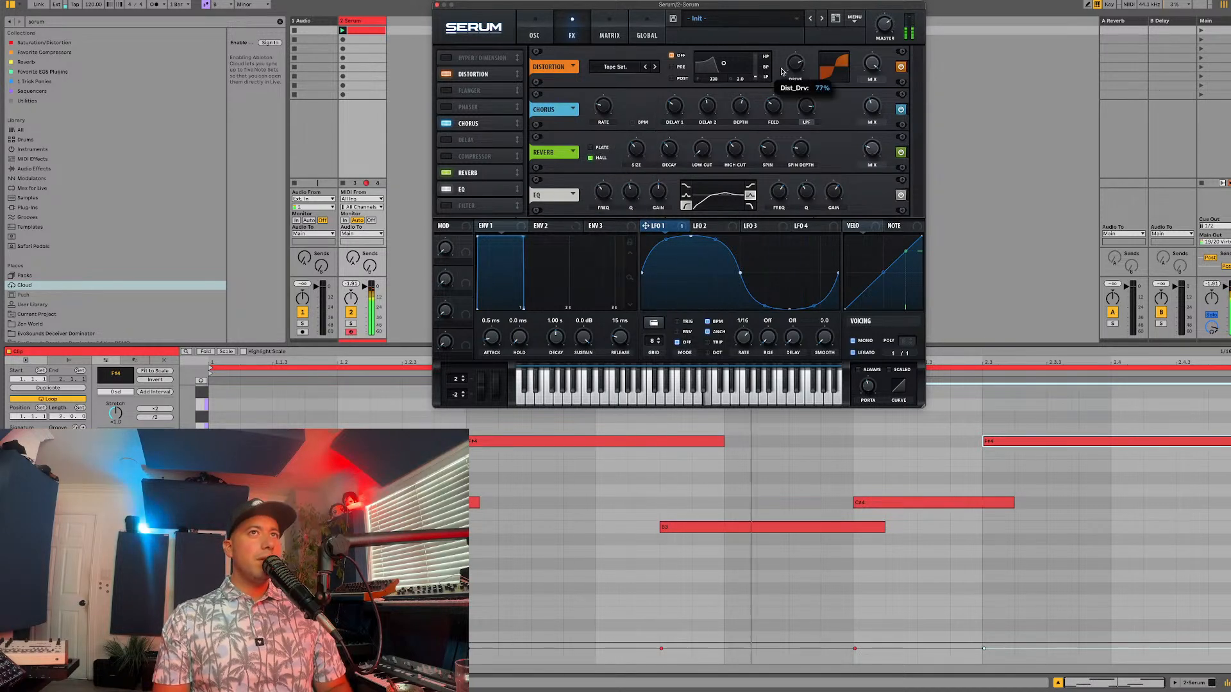
left_click(672, 68)
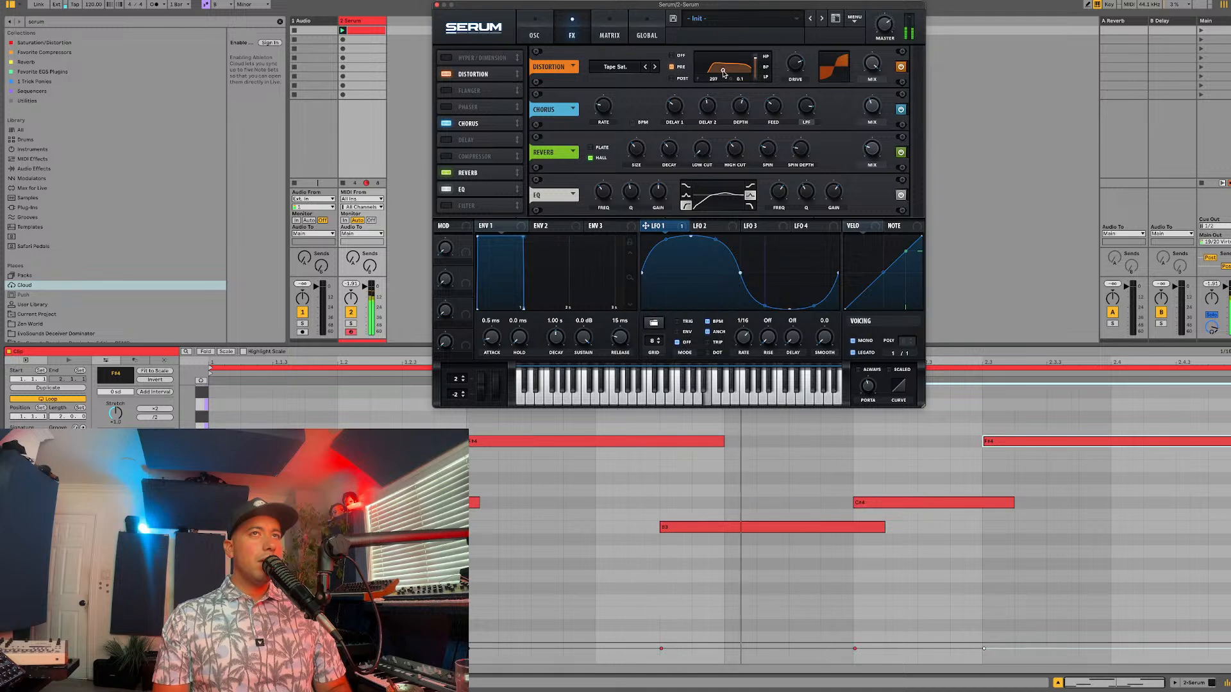
left_click_drag(718, 69, 755, 70)
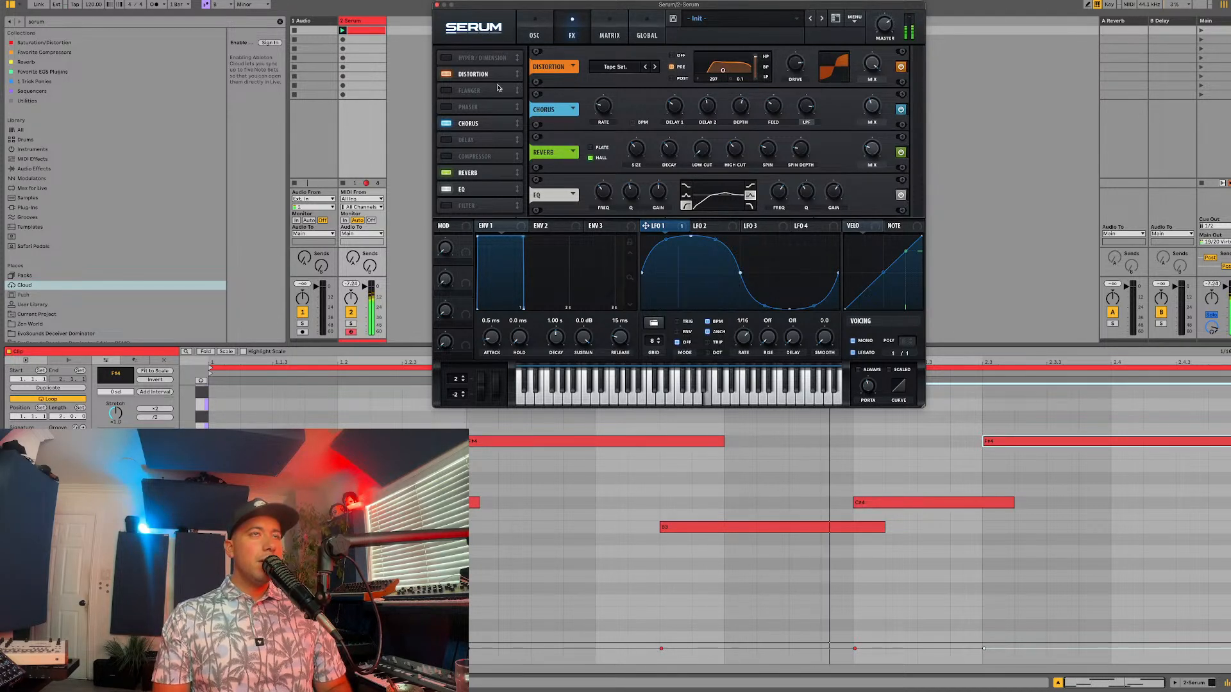
Step: Compare the sound with the distortion bypassed and engaged, set its drive to about 80% and adjust its mix during playback
left_click(448, 74)
left_click(447, 74)
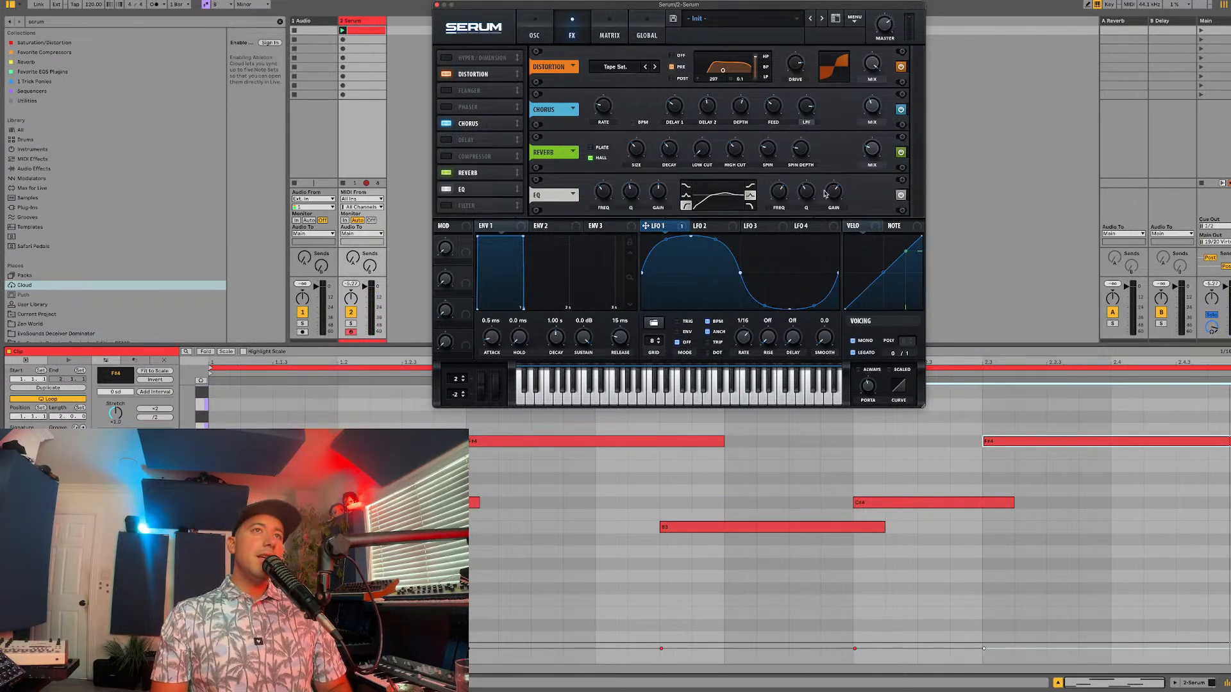
key("space")
left_click_drag(796, 61, 796, 65)
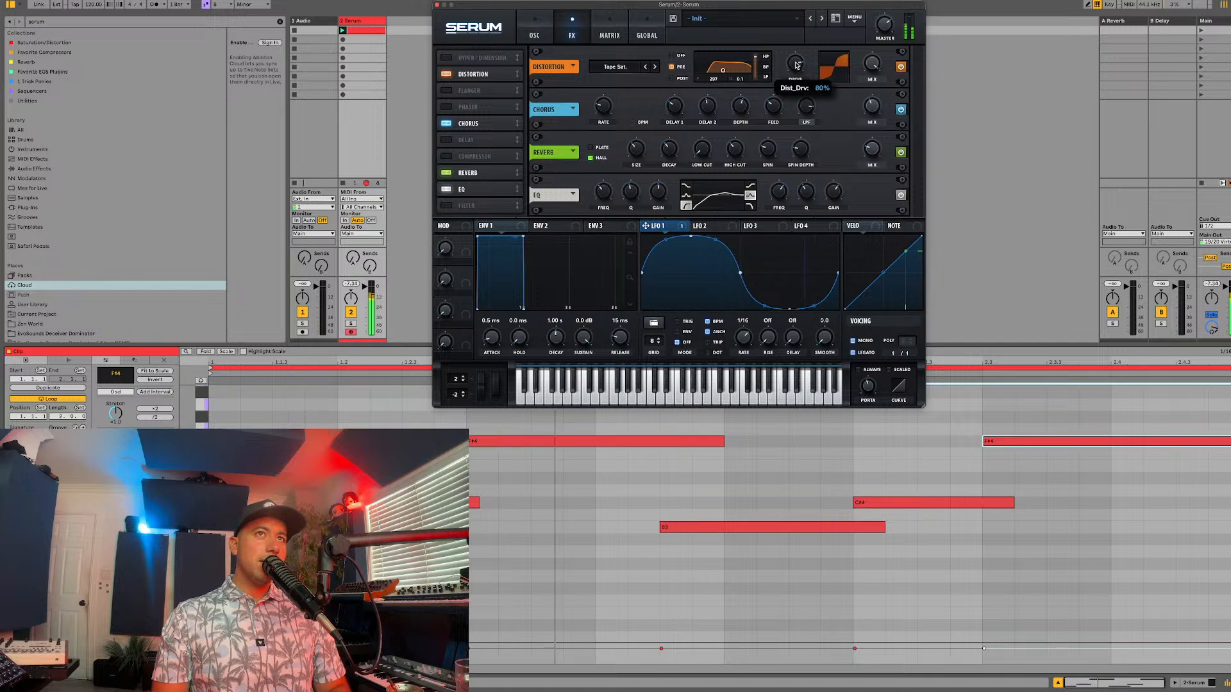
left_click_drag(872, 63, 860, 109)
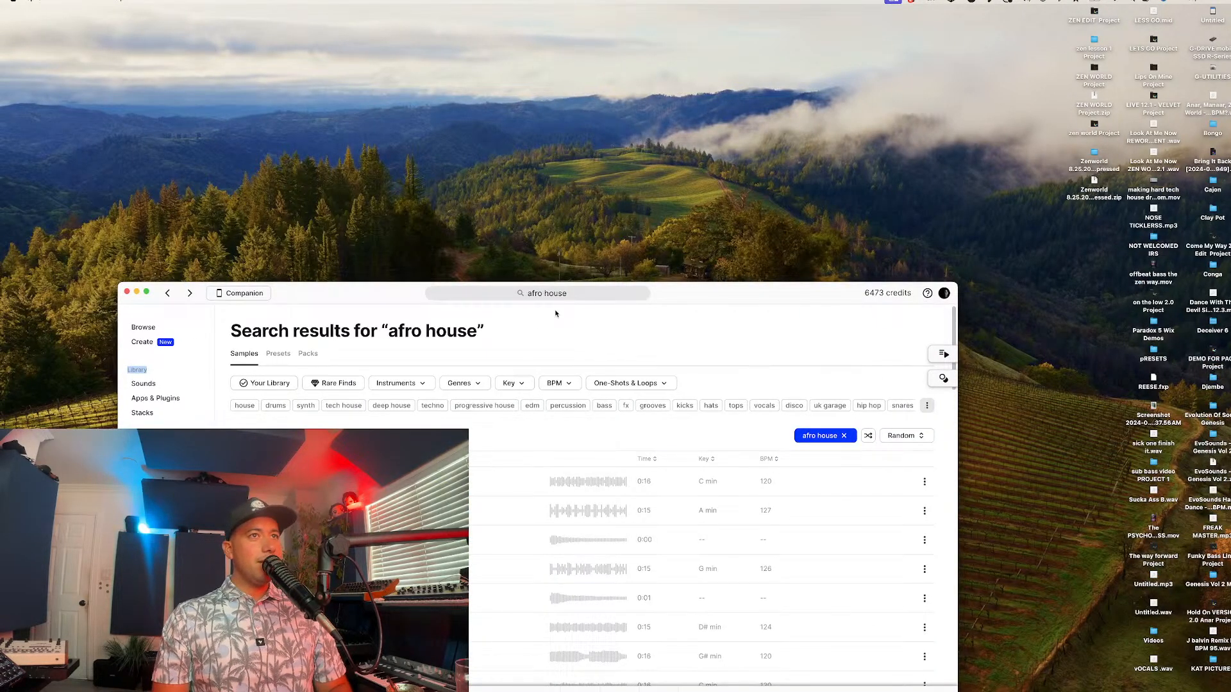
Step: Switch to Splice, search for "afro house beat", and reposition and enlarge the window to browse the results
left_click(574, 292)
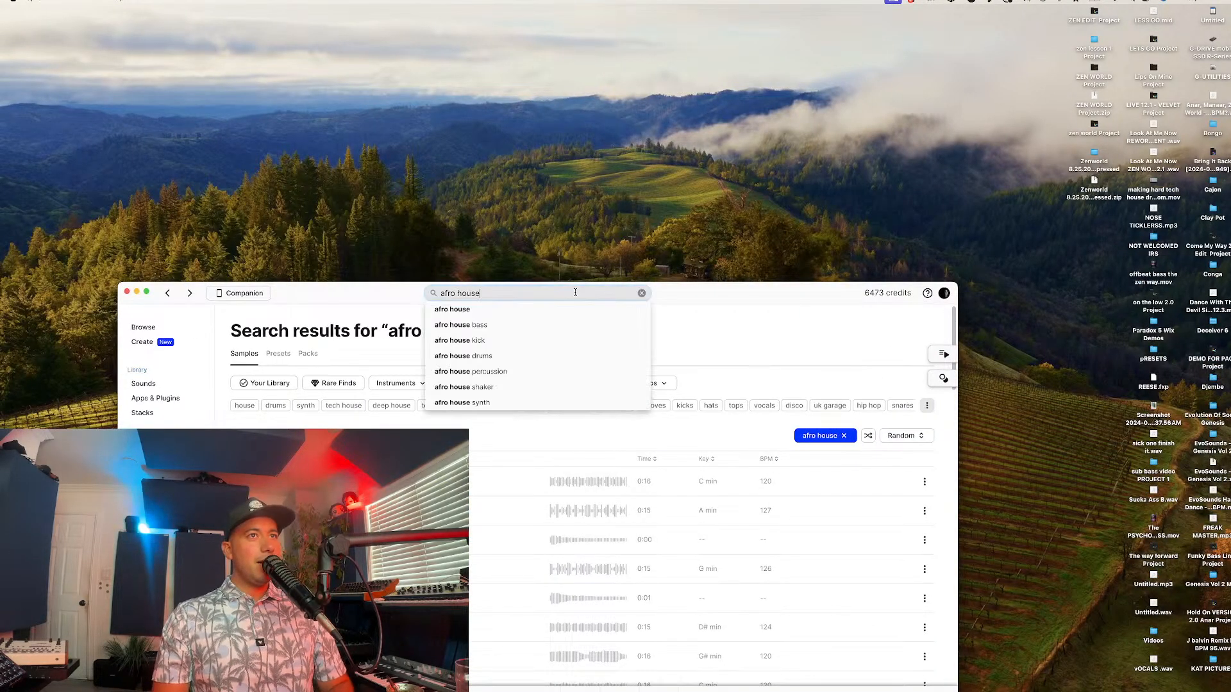
type("beat")
key("Return")
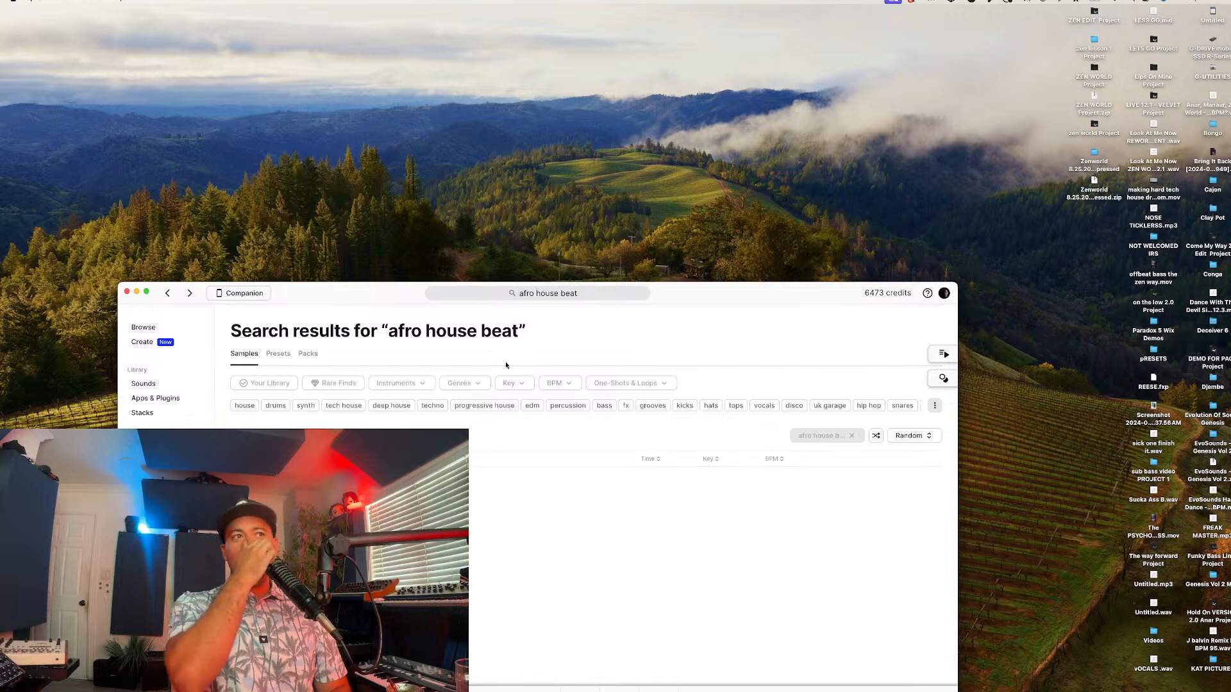
left_click_drag(674, 304, 584, 23)
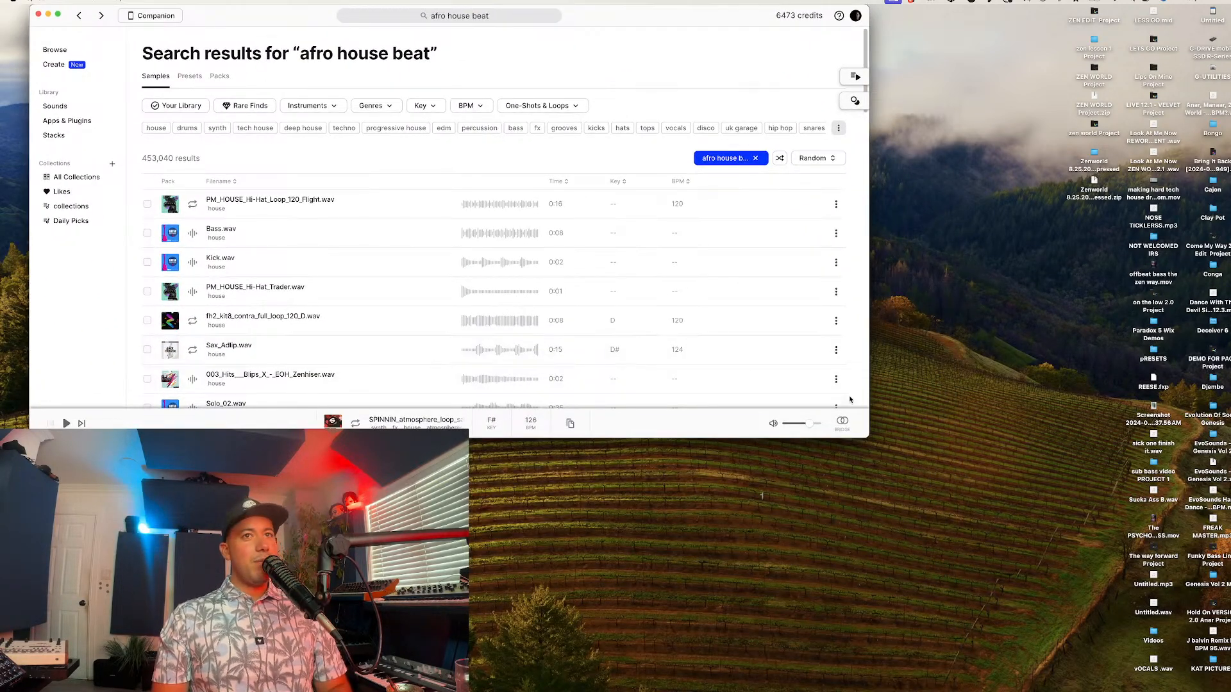
left_click_drag(869, 435, 965, 470)
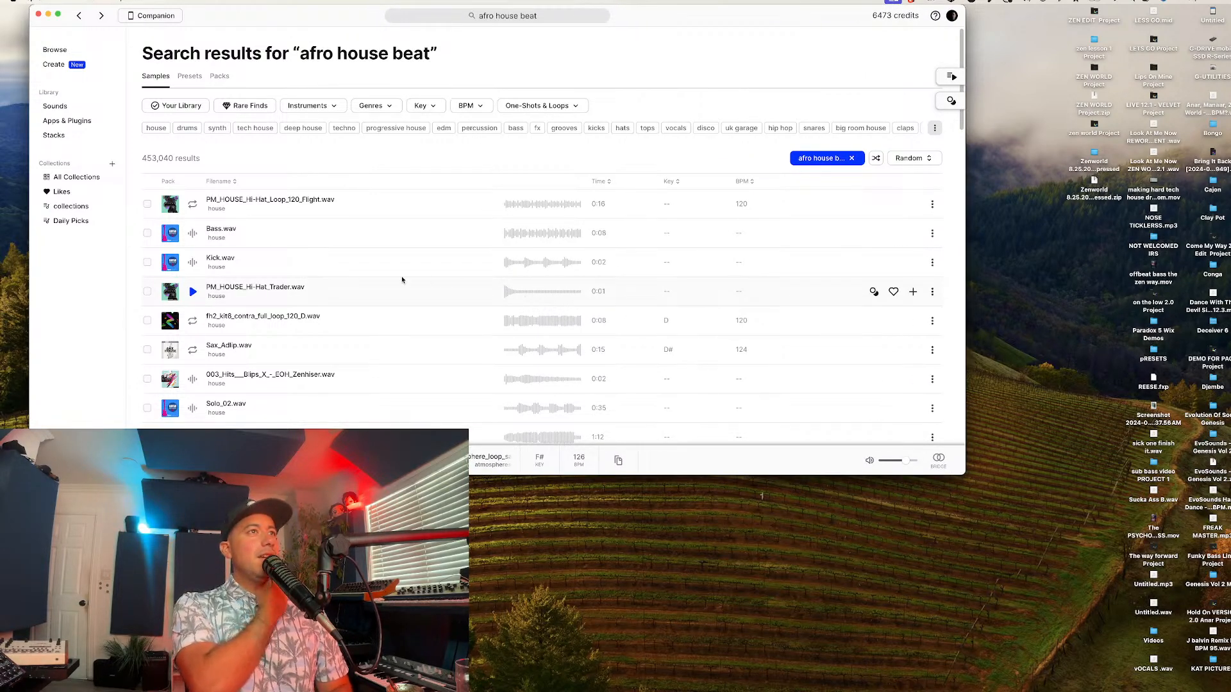
Step: Sort the sample results by Most relevant and audition the first several samples in the list
left_click(926, 161)
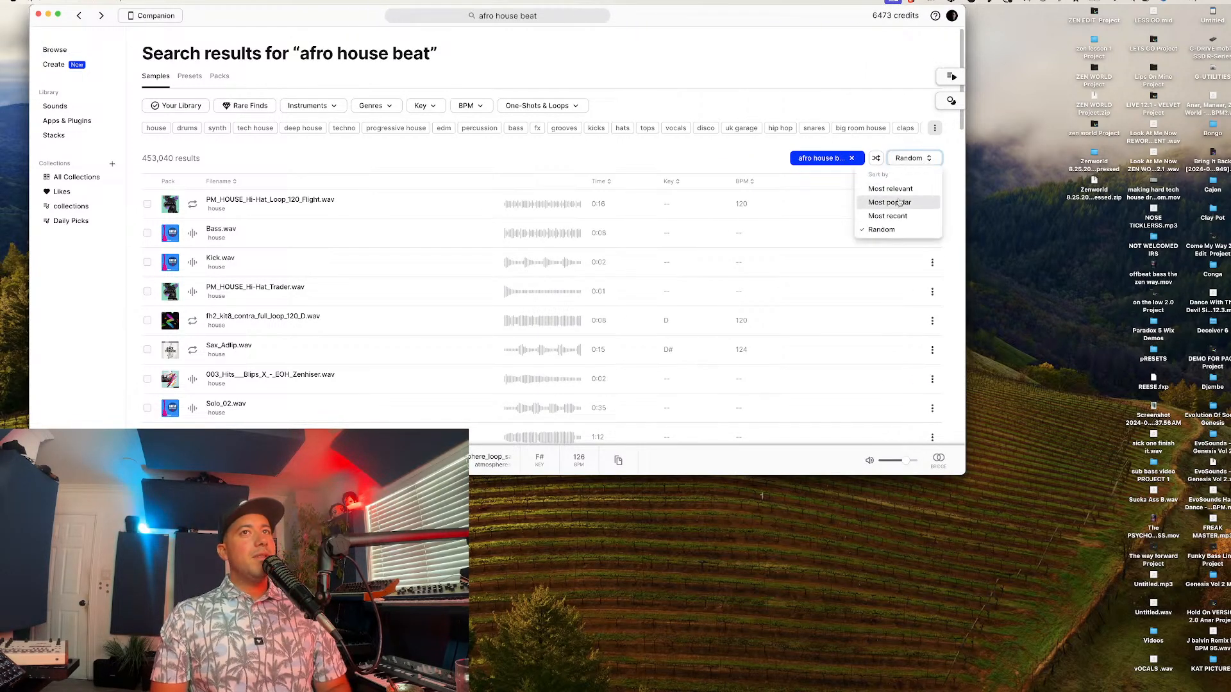
left_click(893, 200)
key("Down")
key("Down")
key("Down")
key("Down")
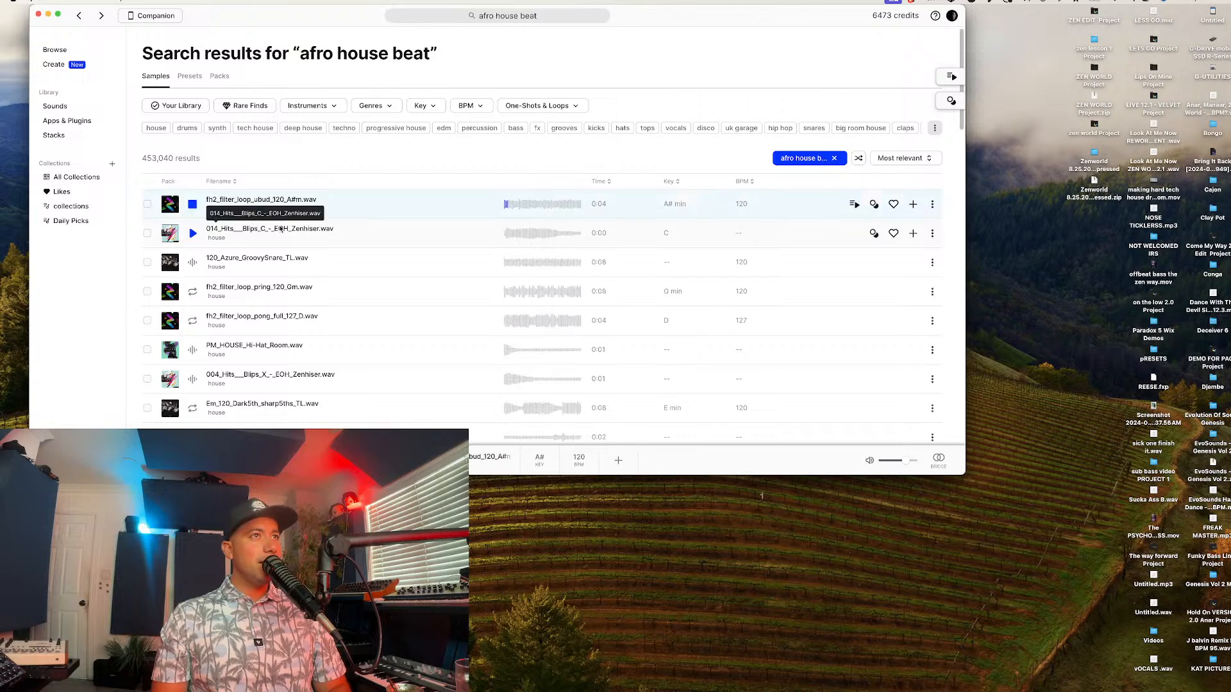
key("Down")
key("Down")
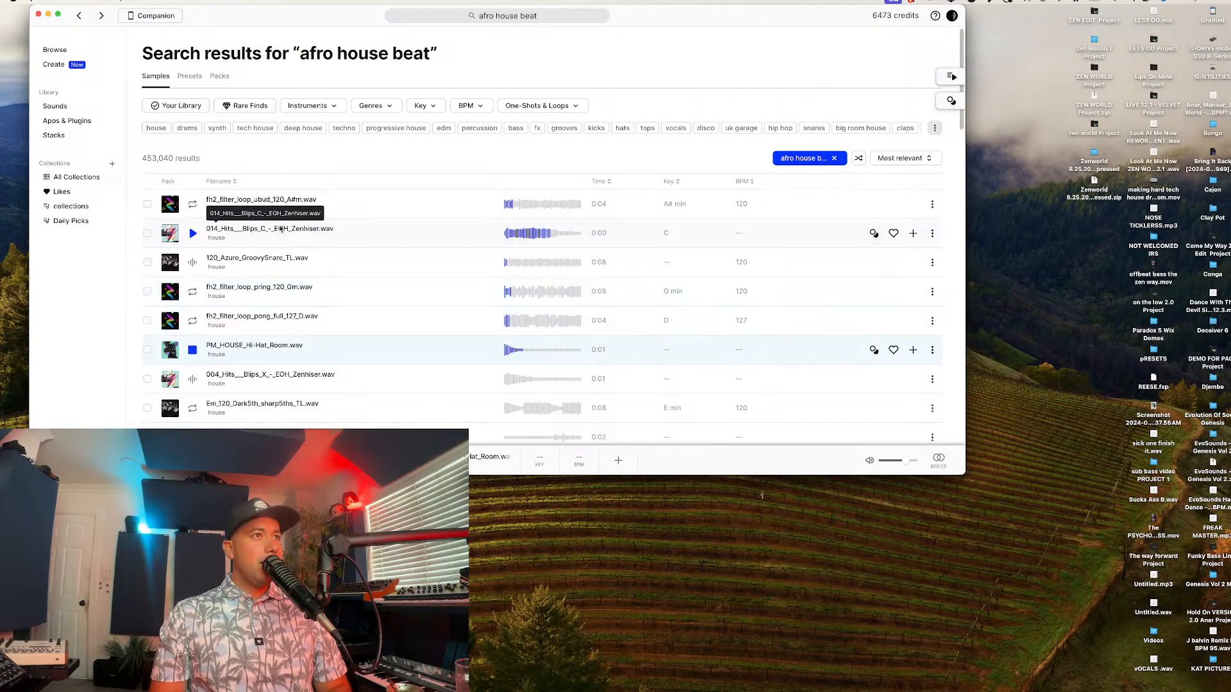
Step: Show sample packs instead of individual samples and search for "afro house"
left_click(228, 75)
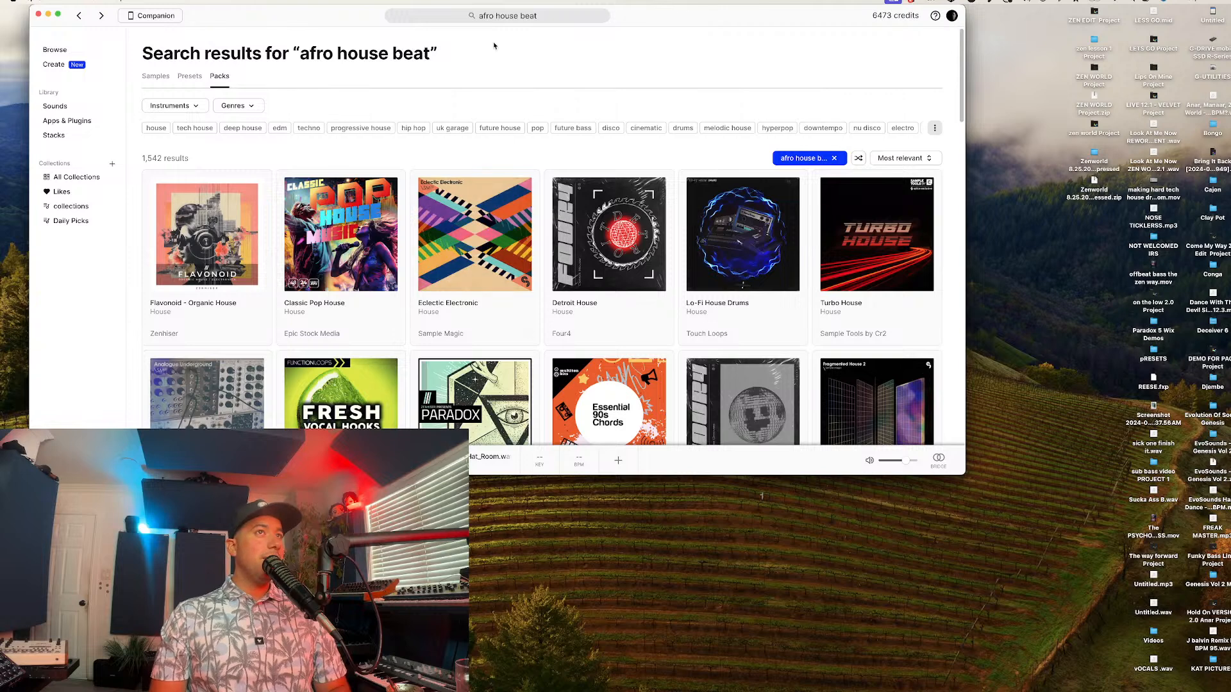
left_click(540, 17)
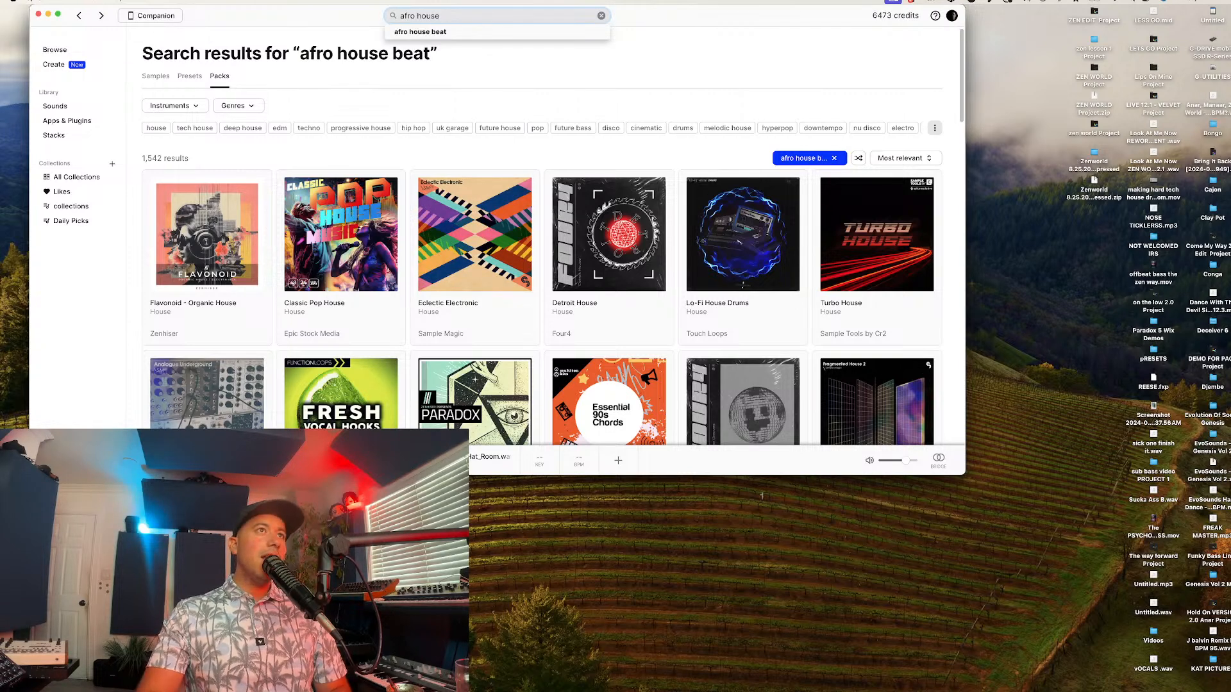
key("Return")
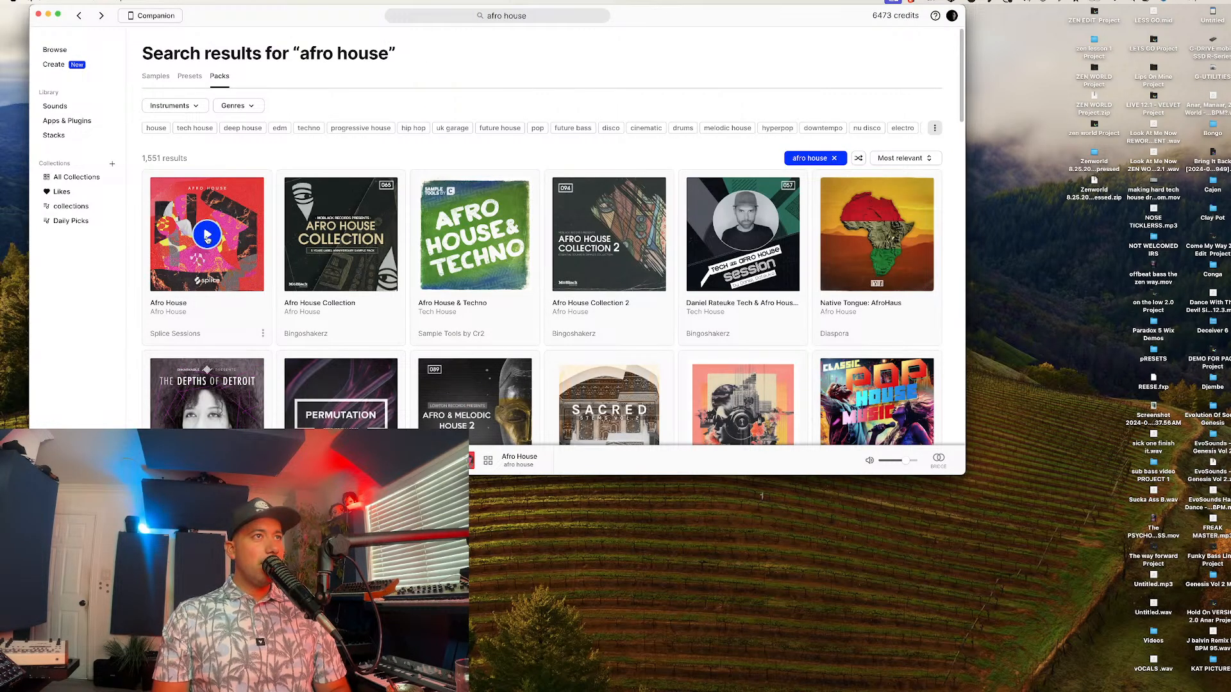
Step: Open the Afro House pack from Splice Sessions and preview its SS_AH_124_drum_loop_kaolack.wav loop
left_click(218, 307)
scroll(230, 325, "down", 2)
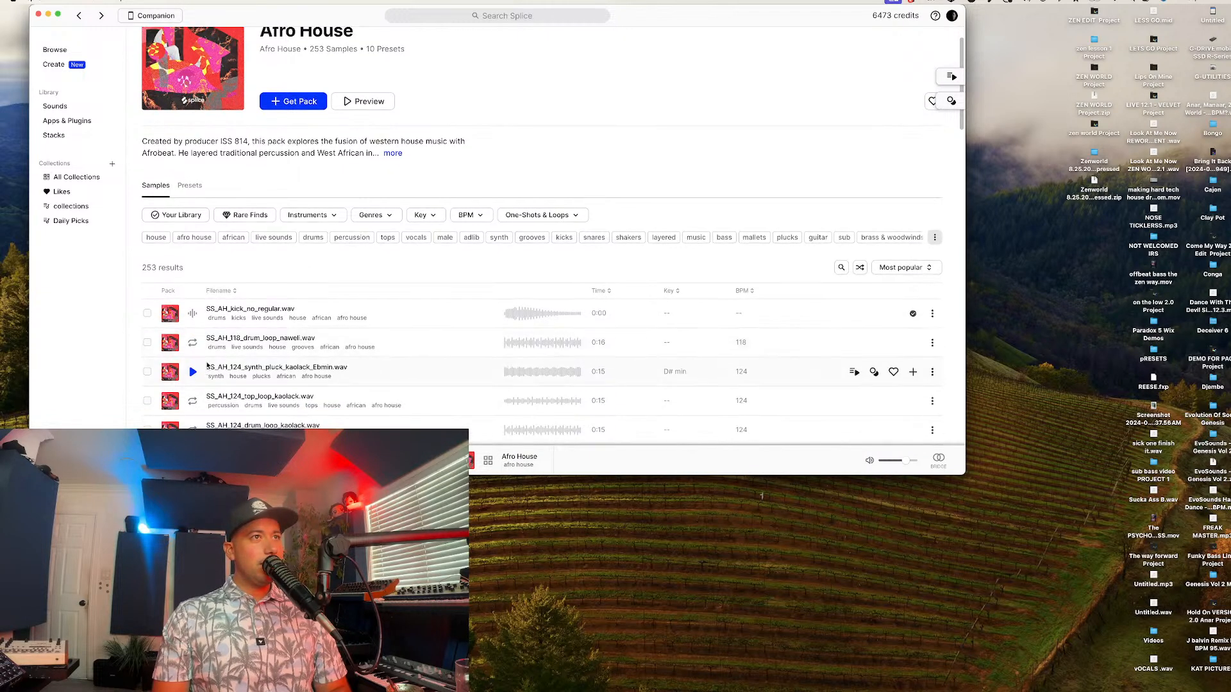
scroll(199, 368, "down", 1)
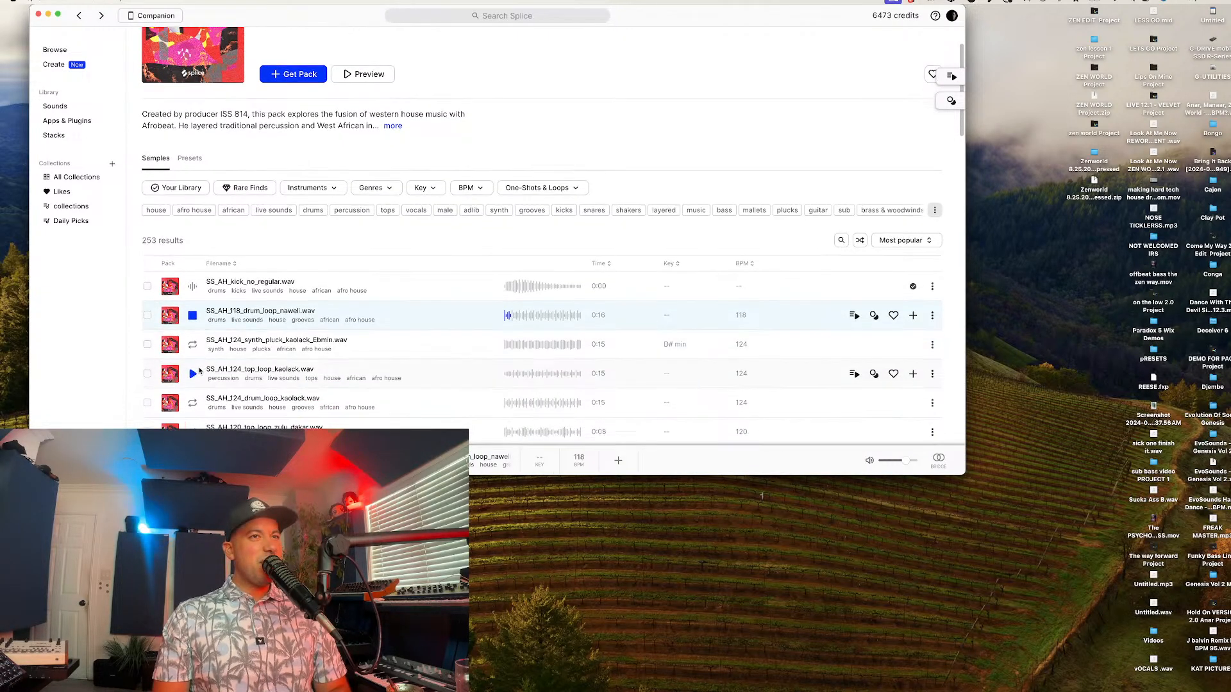
left_click(192, 403)
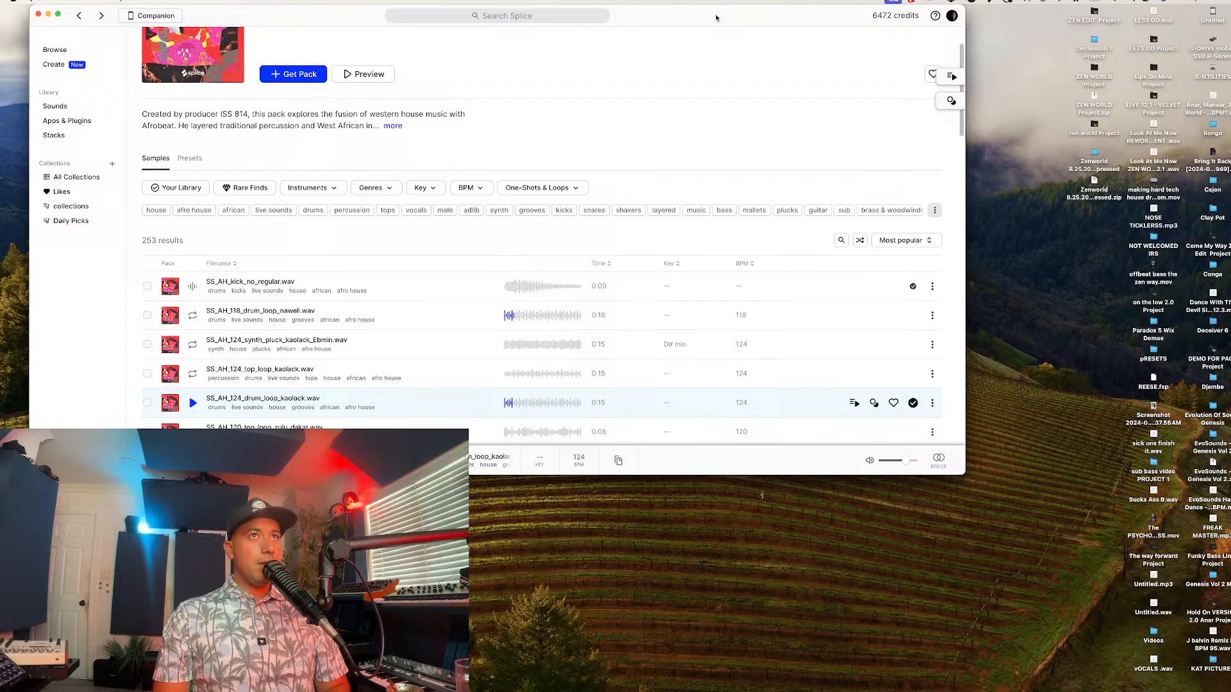
Step: Return to Ableton Live, place the SS_AH_124_drum_loop_kaolack loop on a new audio track, launch it and enlarge the mixer faders
left_click_drag(707, 19, 726, 691)
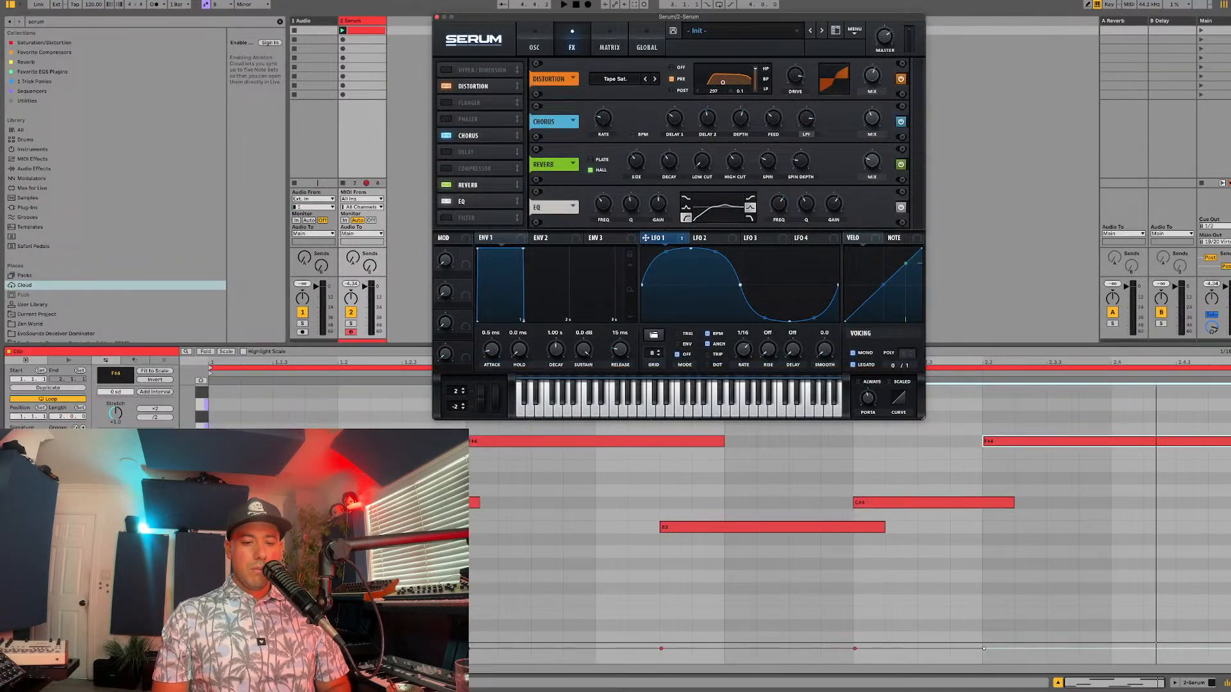
key("super+alt+p")
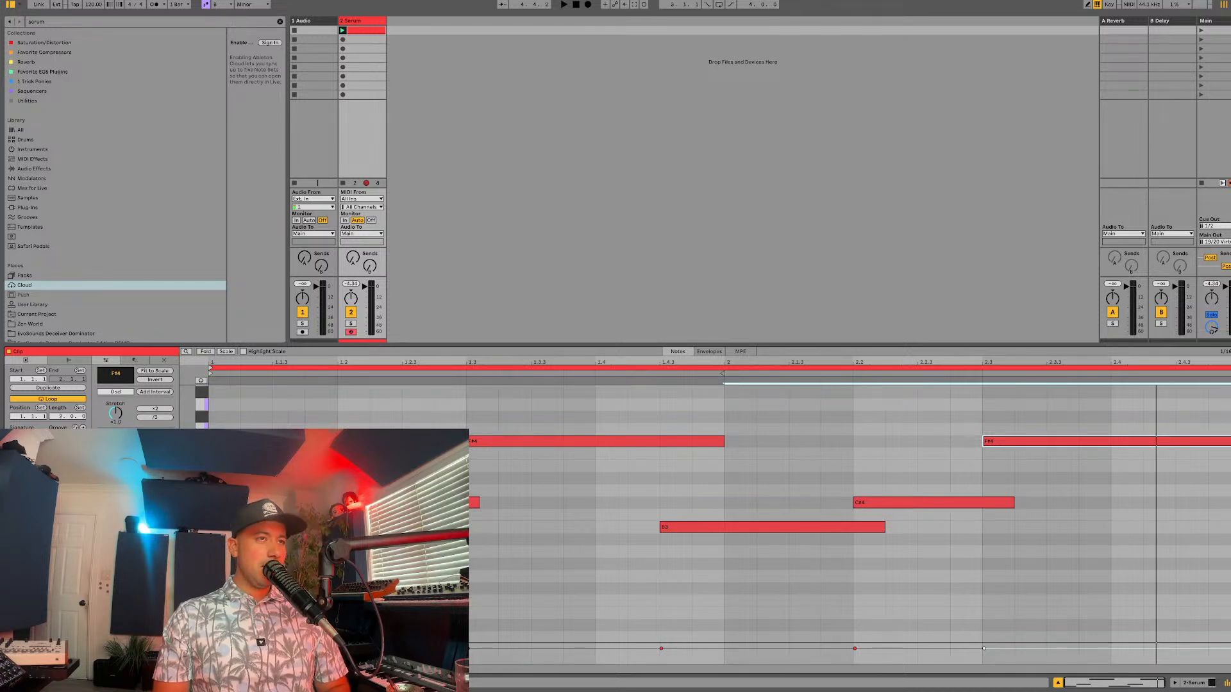
left_click_drag(416, 641, 418, 31)
left_click(390, 32)
left_click(390, 32)
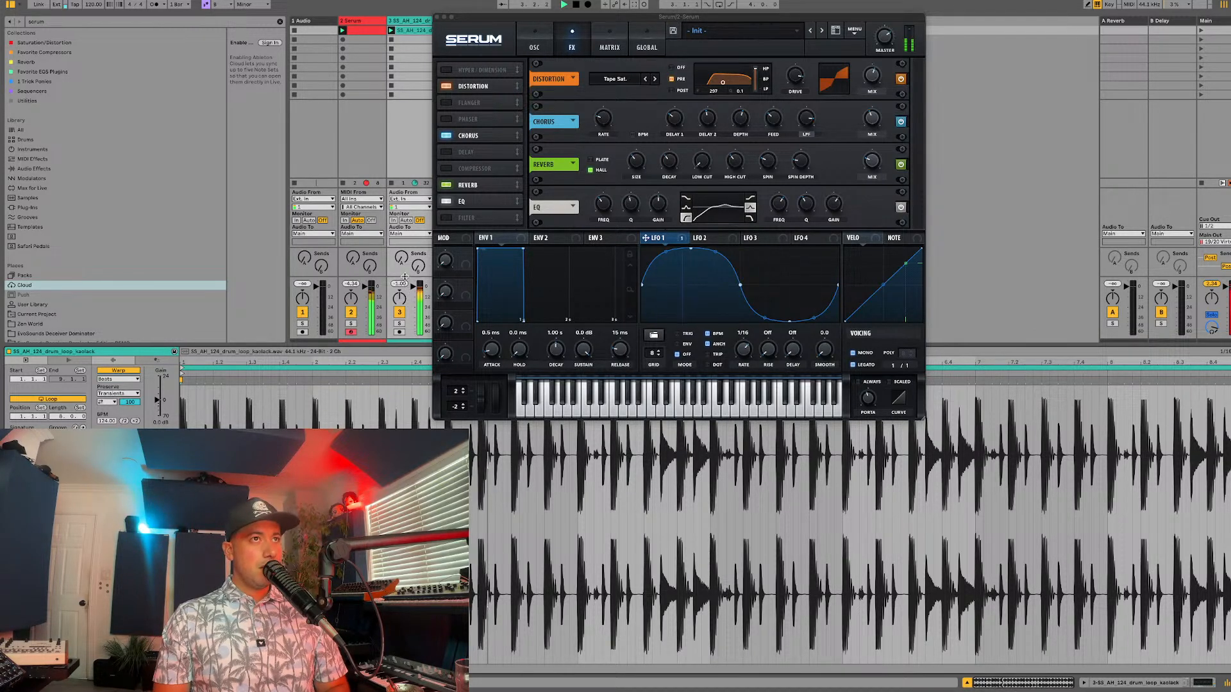
left_click_drag(317, 182, 317, 63)
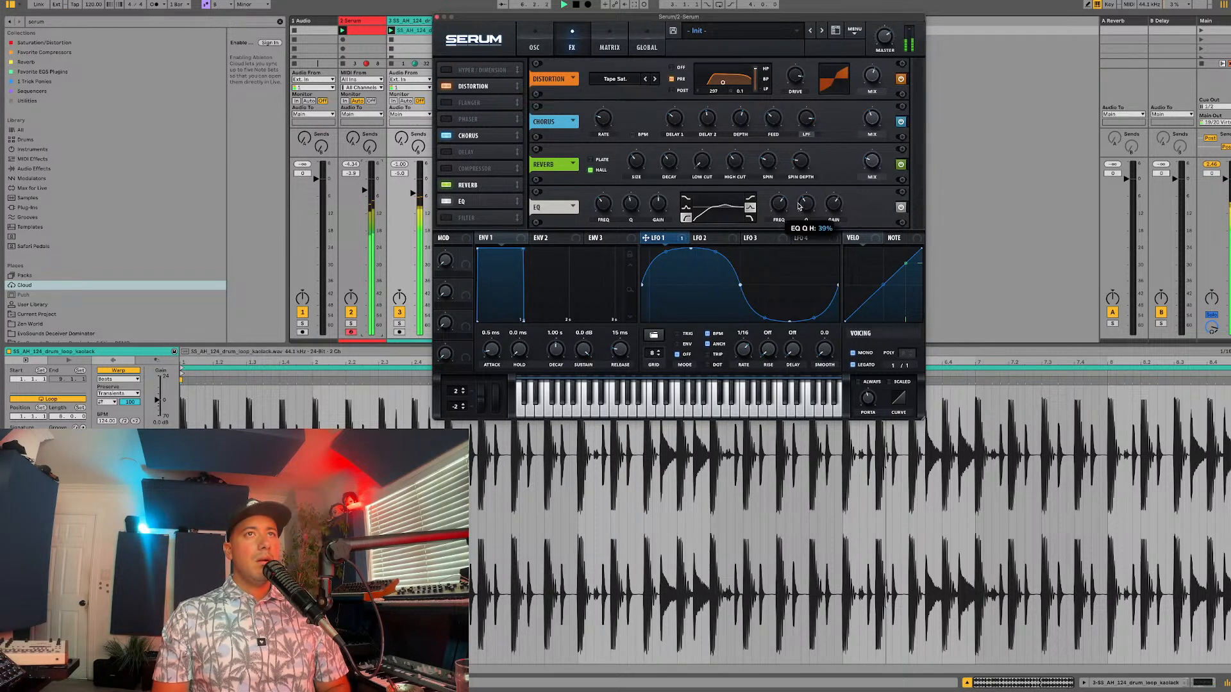
Step: Assign Macro 1 to the frequency of the EQ's high band with an amount of about 42 and name the macro Tone Control
mouse_move(780, 202)
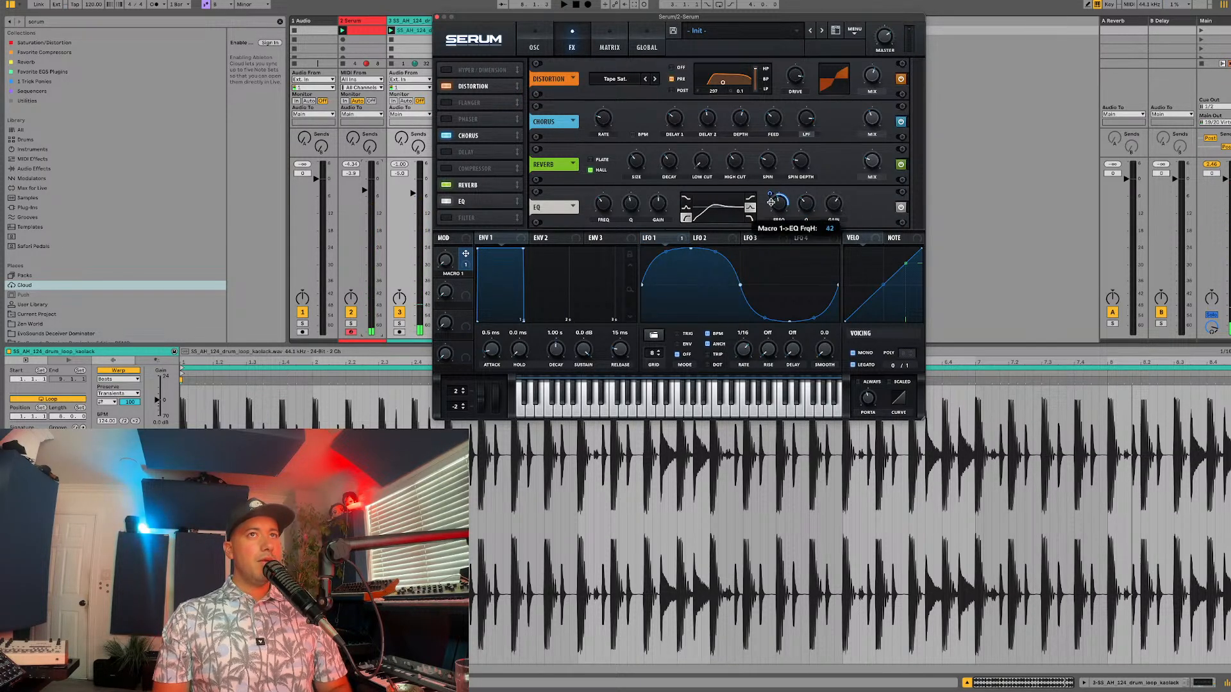
key("space")
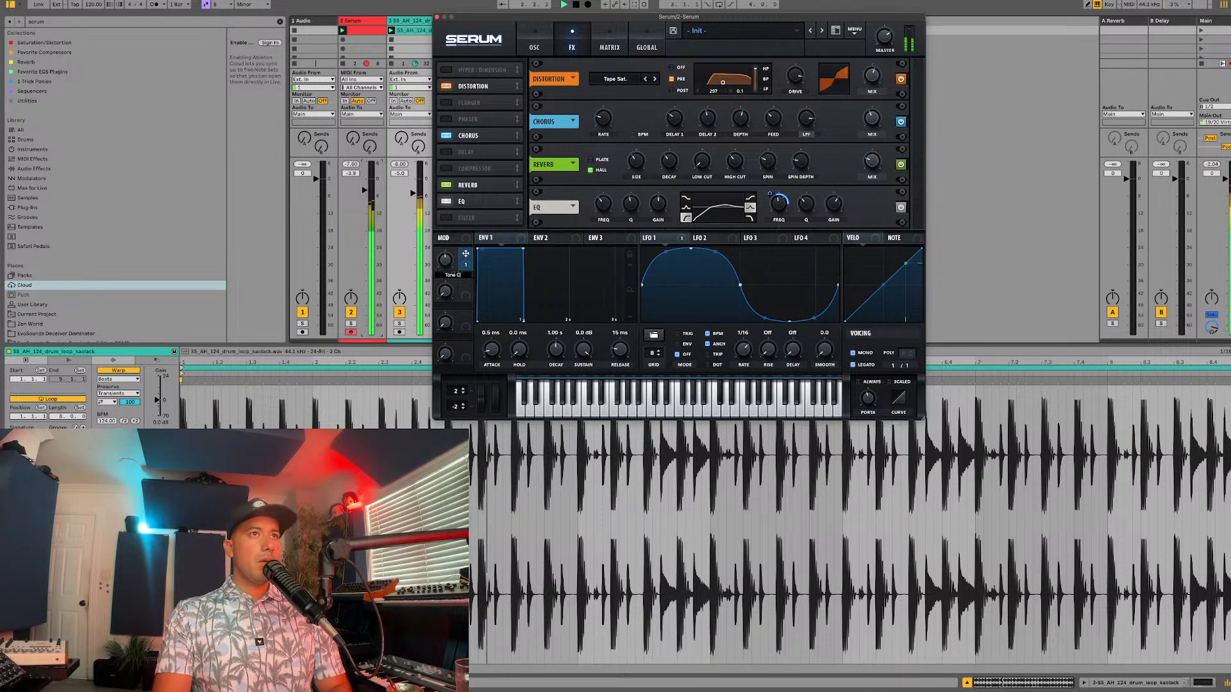
type("ontrol")
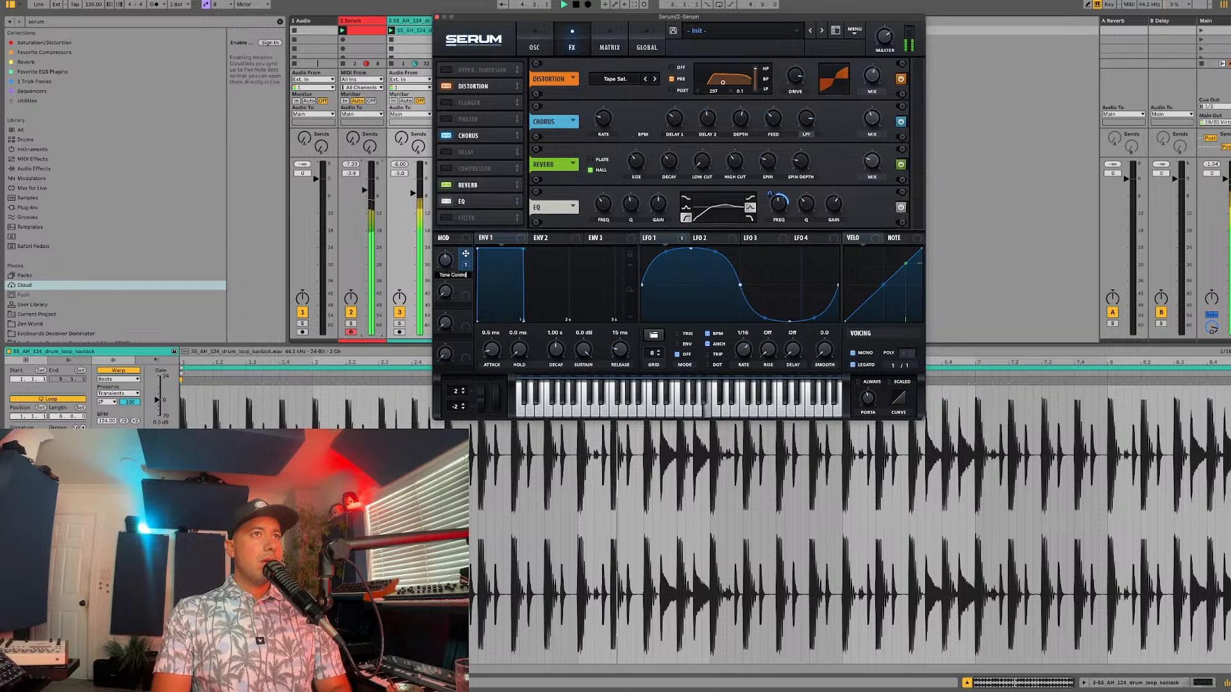
key("Return")
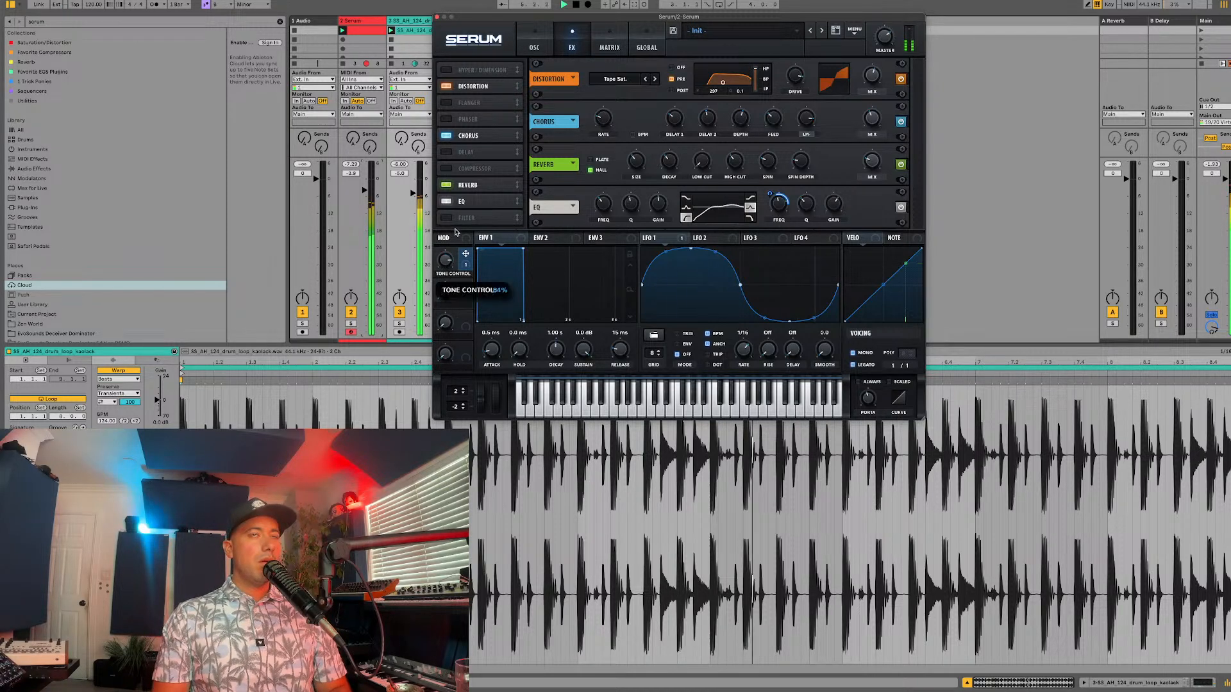
Step: Try oscillator B one octave lower, switch it off again and enable the noise oscillator instead
left_click(534, 47)
key("space")
left_click(674, 68)
left_click_drag(691, 93, 689, 106)
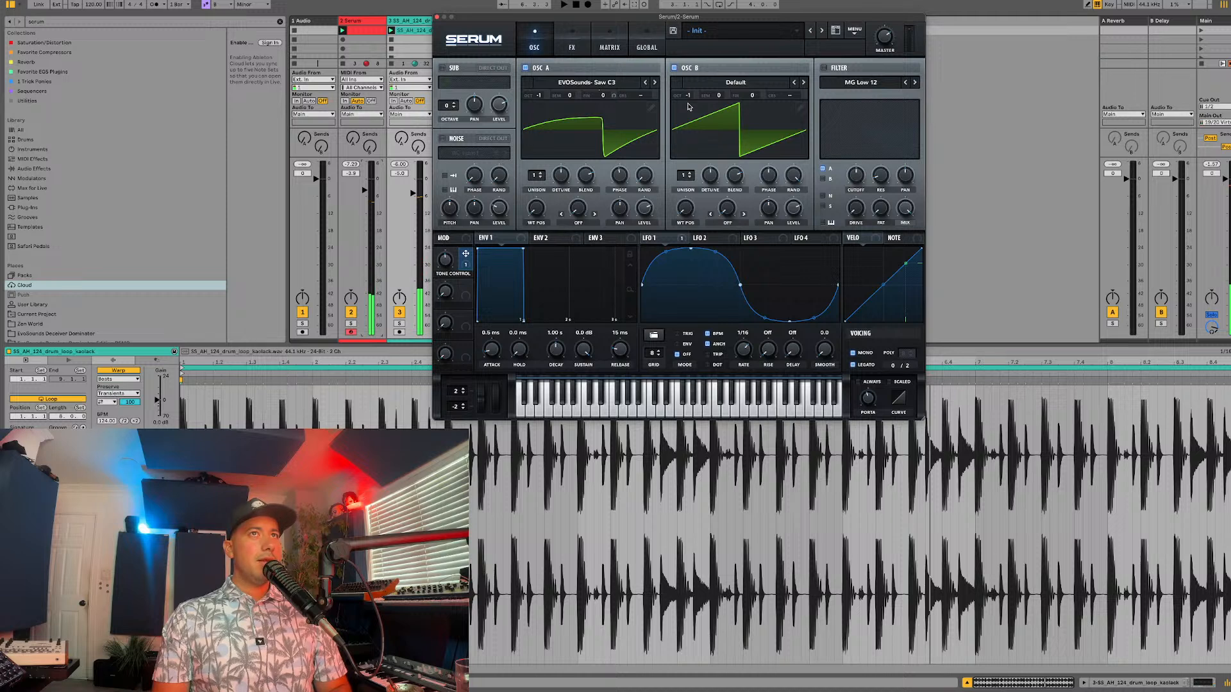
left_click(707, 85)
left_click(671, 95)
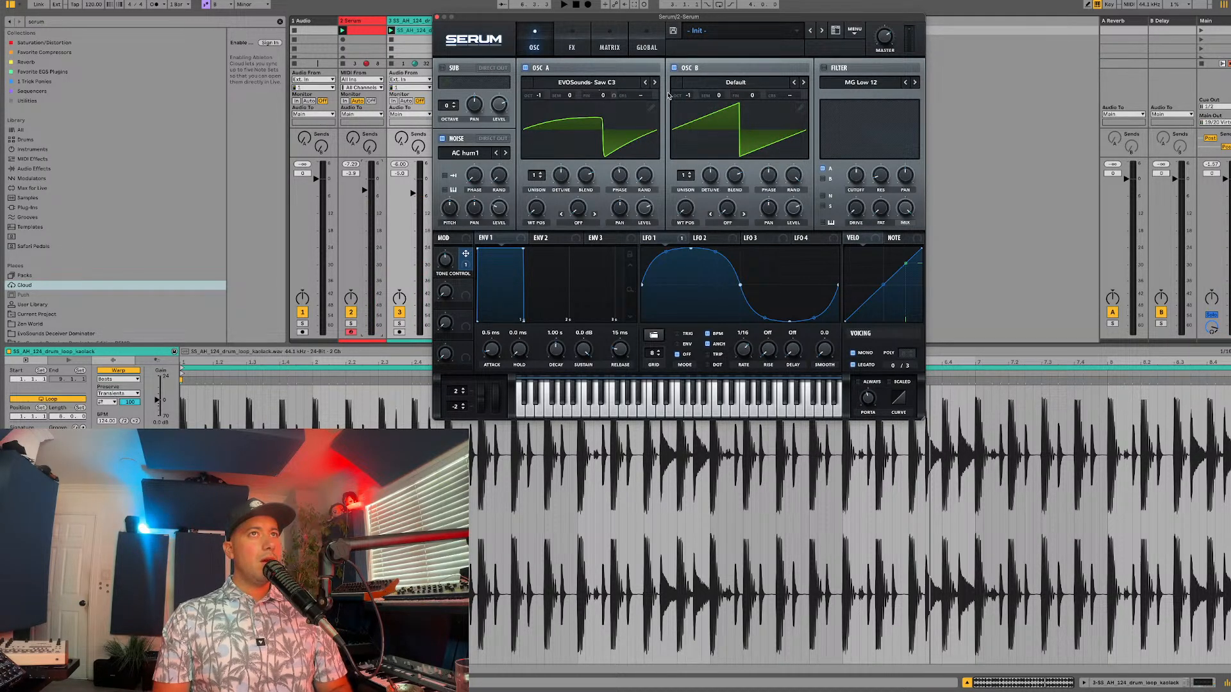
left_click(675, 67)
Step: Load the Analog Flow sample from the SOR folder into the noise oscillator and audition it with the drum loop
left_click(471, 154)
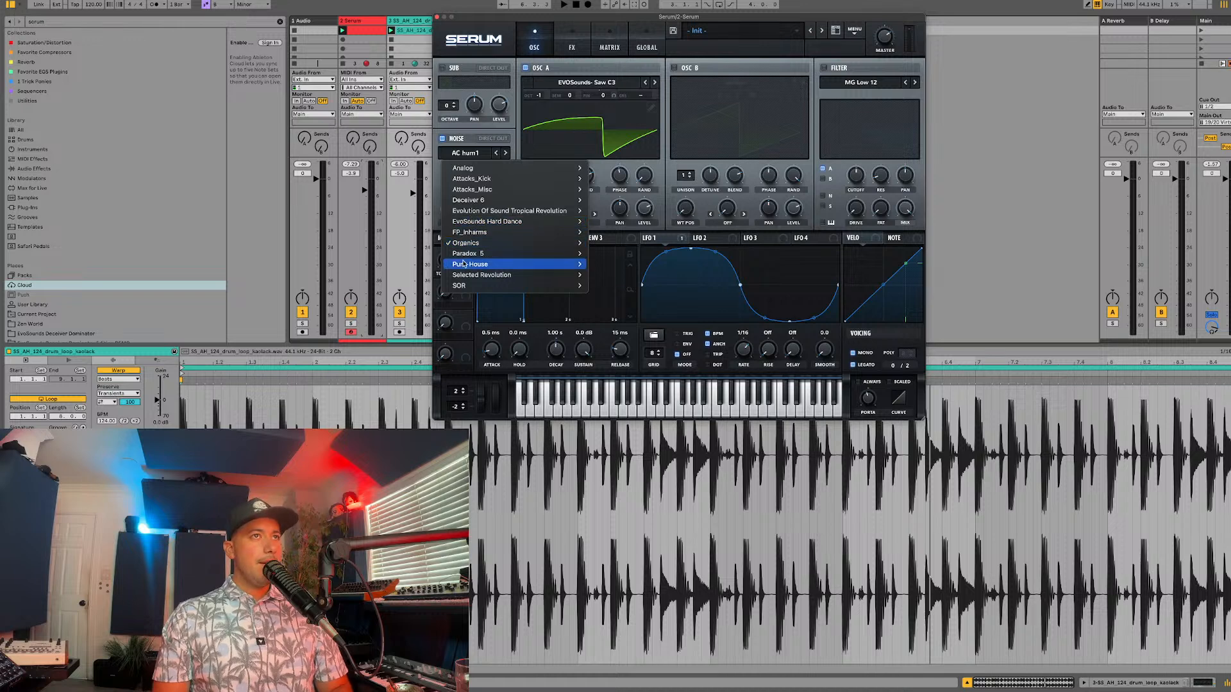
mouse_move(461, 287)
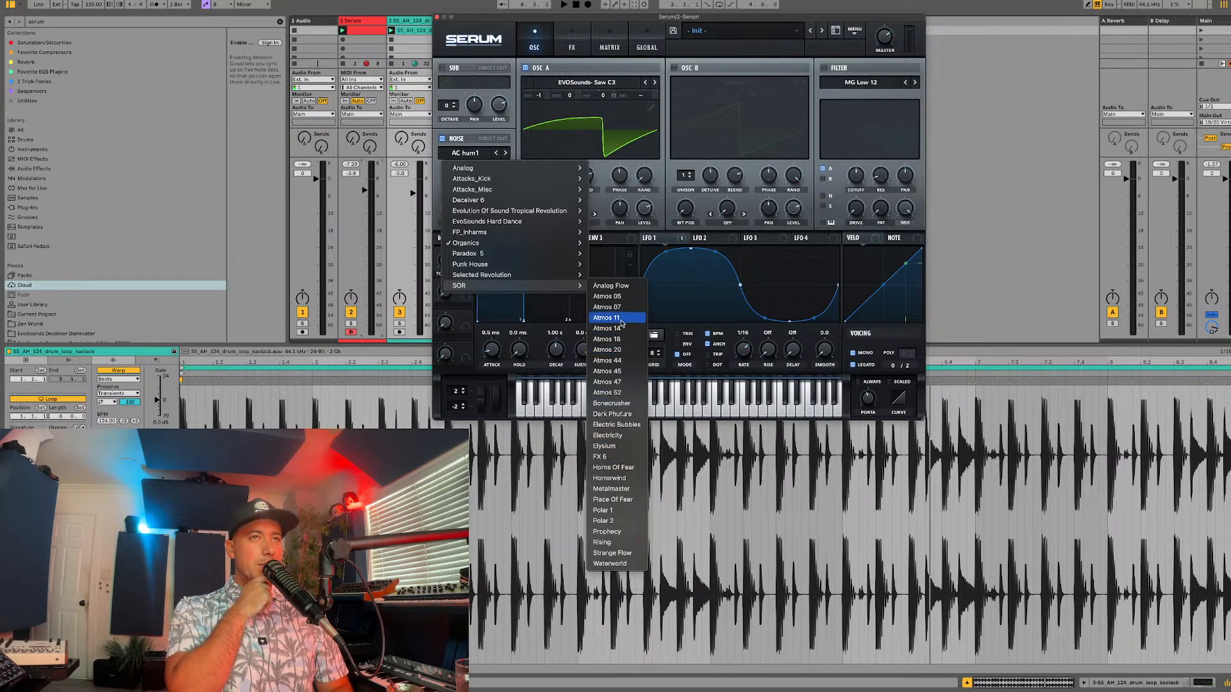
left_click(623, 292)
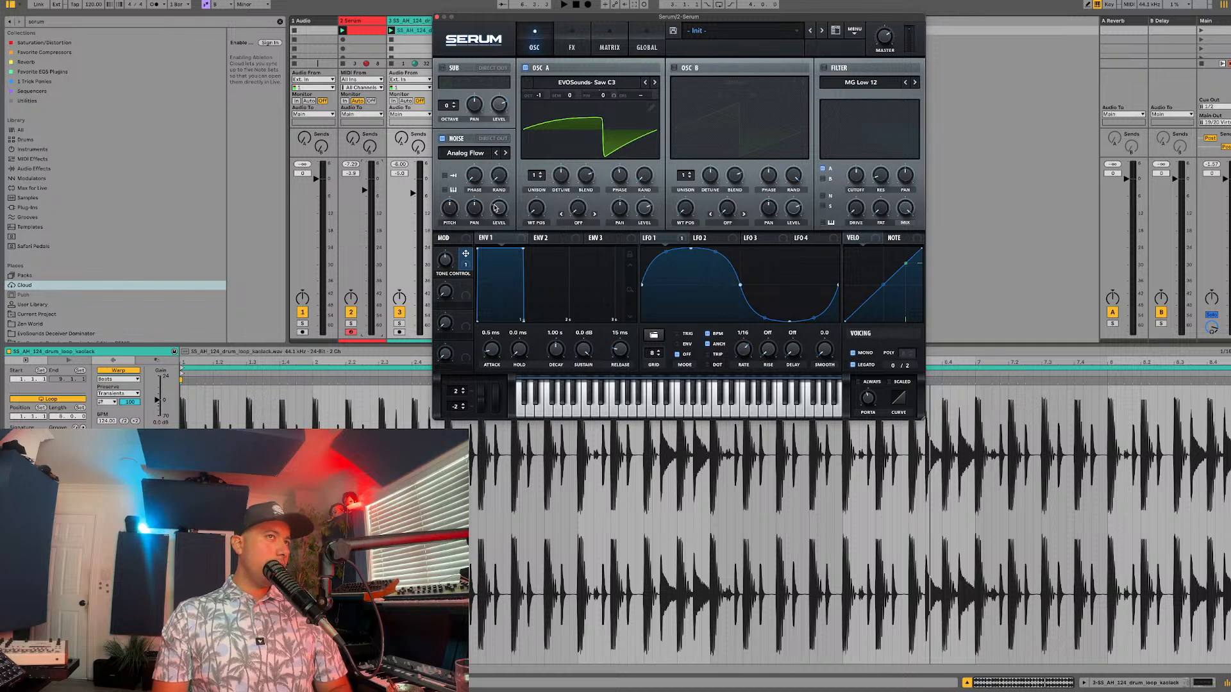
key("space")
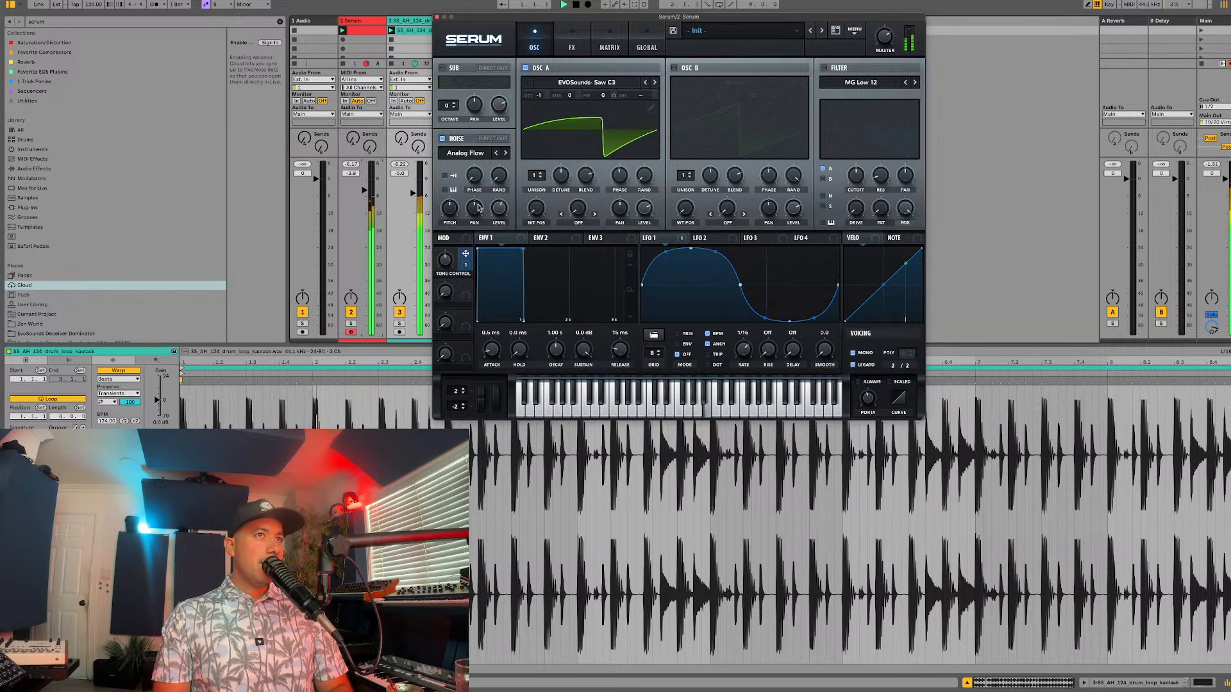
Step: Enable the filter as High 24, route the noise oscillator through it instead of oscillator A, and set the cutoff to about 382 Hz
left_click(824, 68)
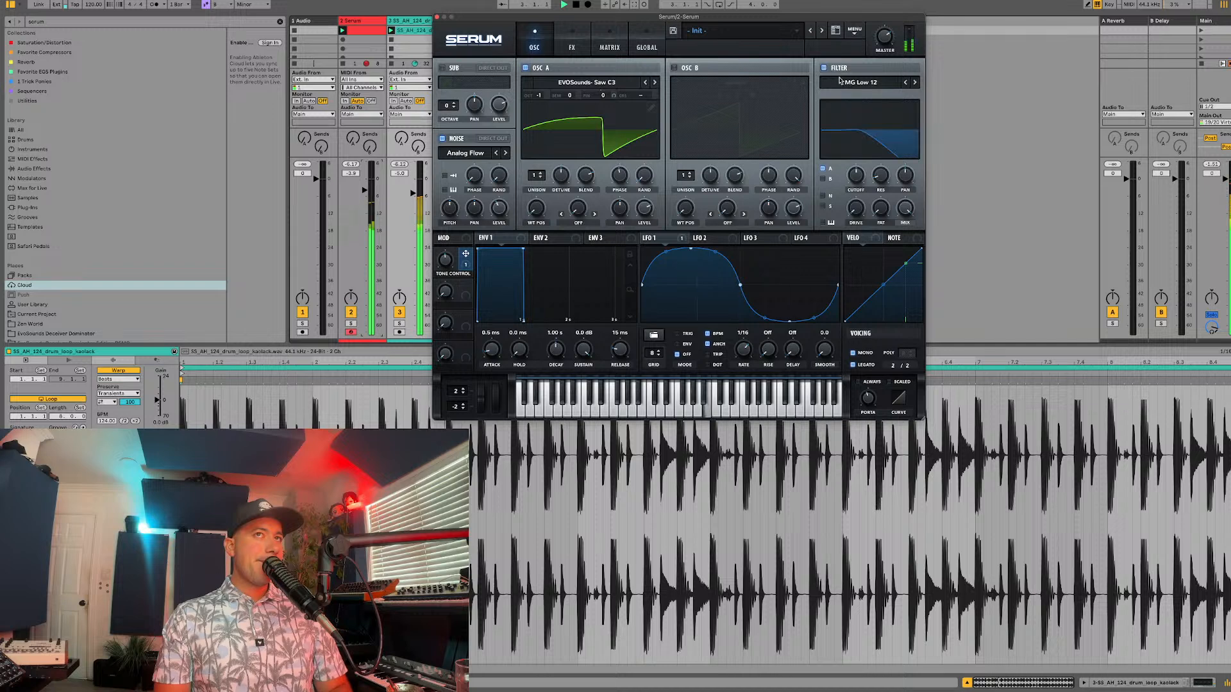
left_click(860, 82)
mouse_move(858, 97)
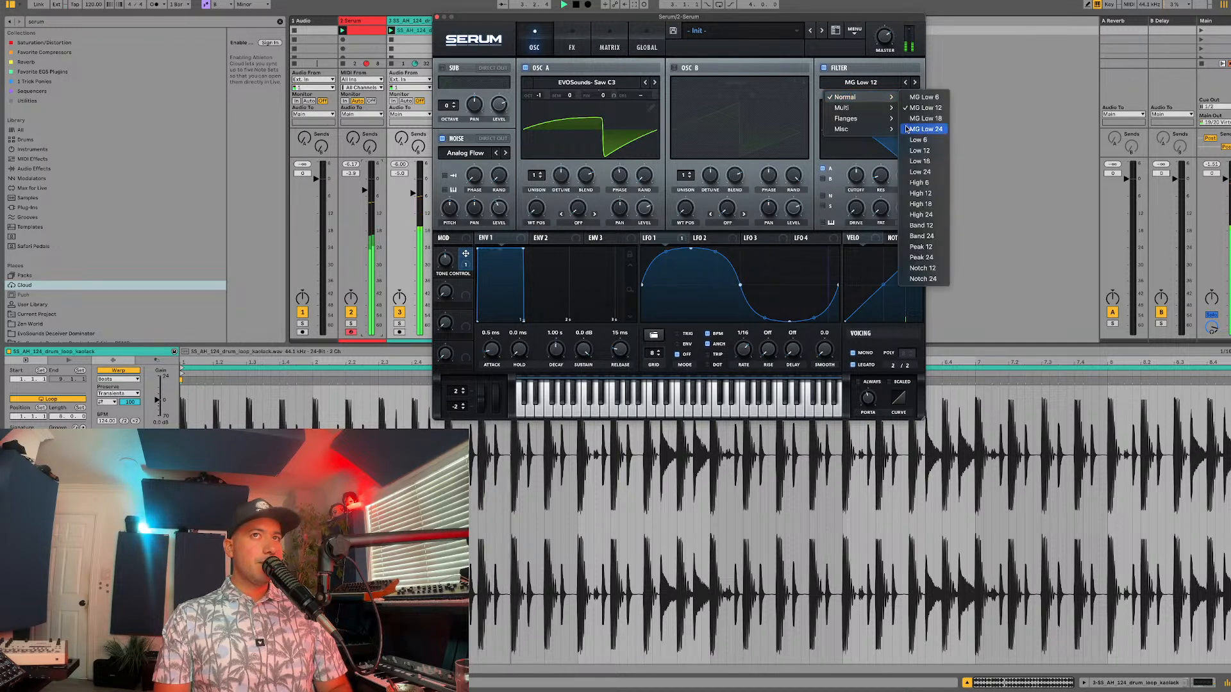
left_click(923, 215)
left_click(824, 169)
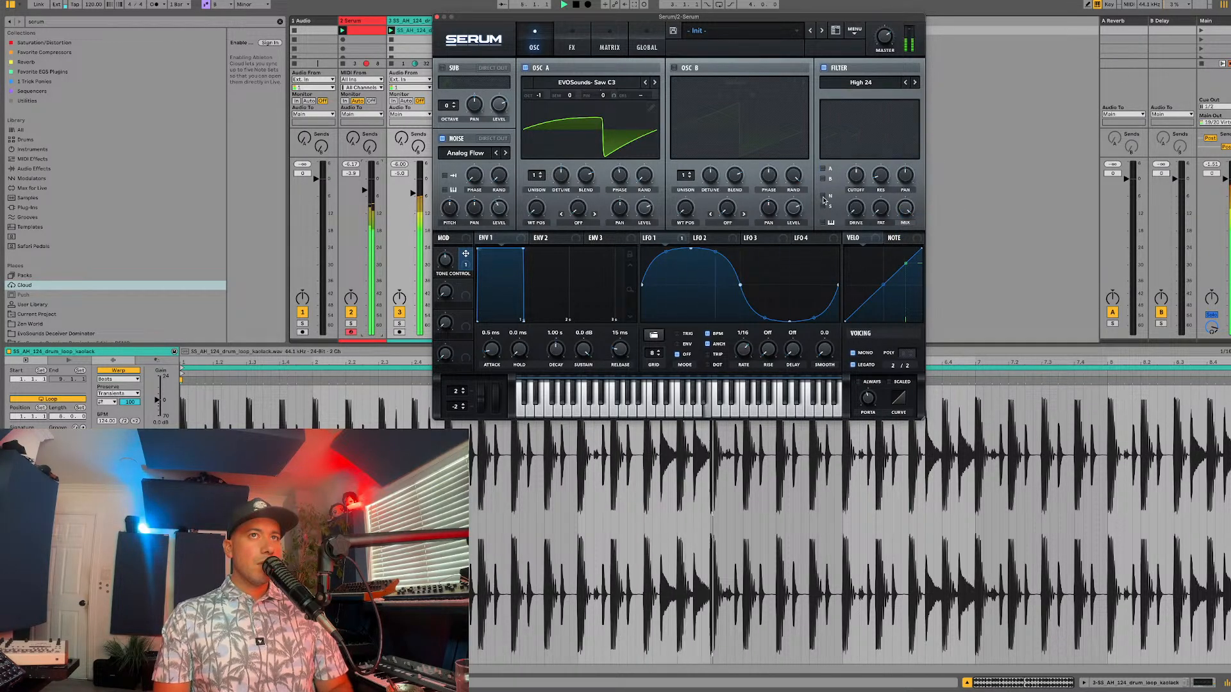
left_click(823, 196)
left_click_drag(855, 183, 855, 184)
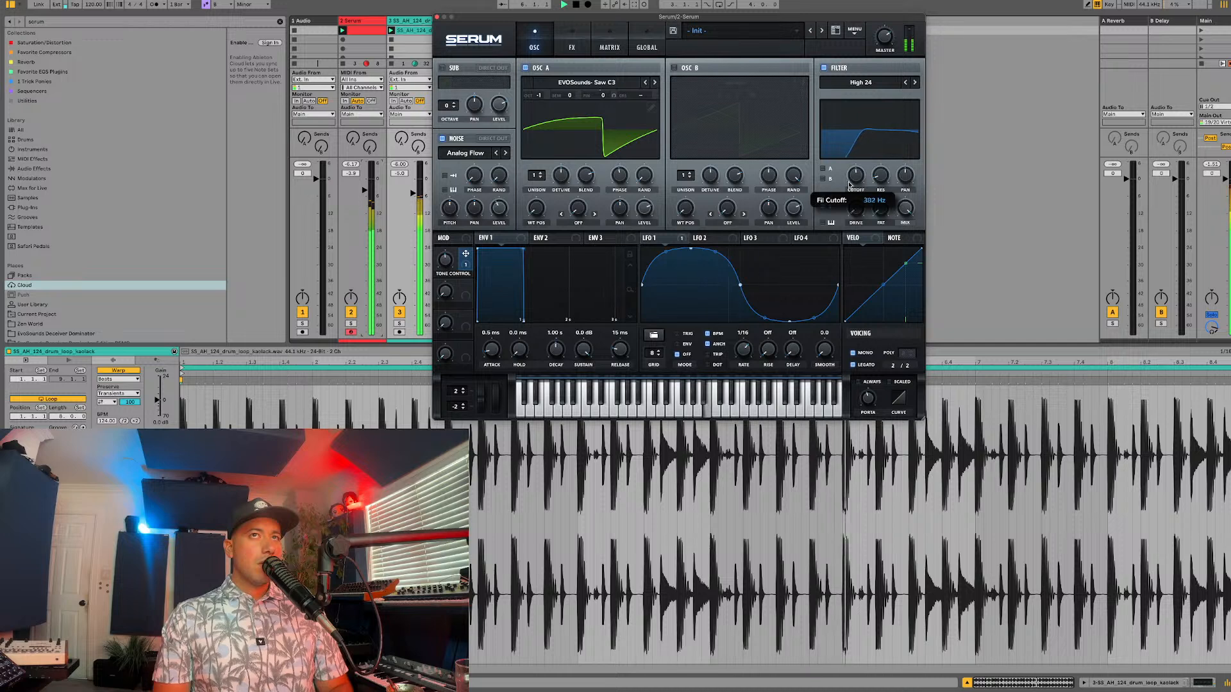
Step: Set the noise level to about 57% and load the Atmos 07 sample from the SOR folder into the noise oscillator
left_click_drag(502, 209, 502, 205)
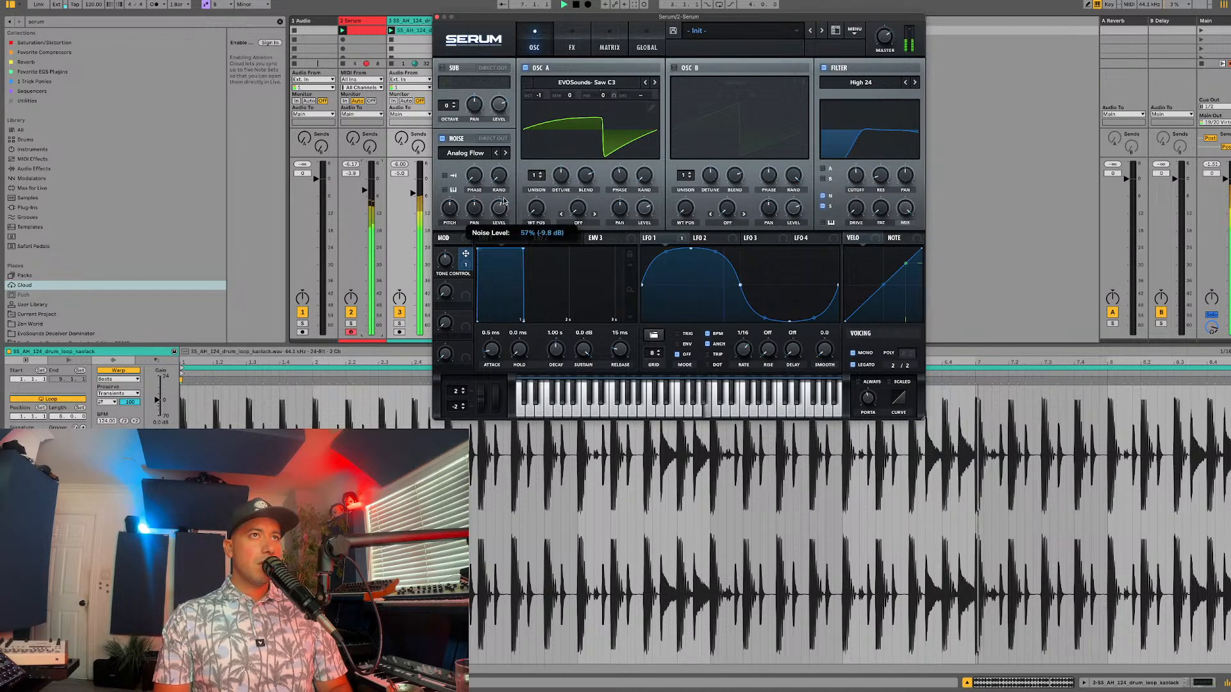
left_click(473, 154)
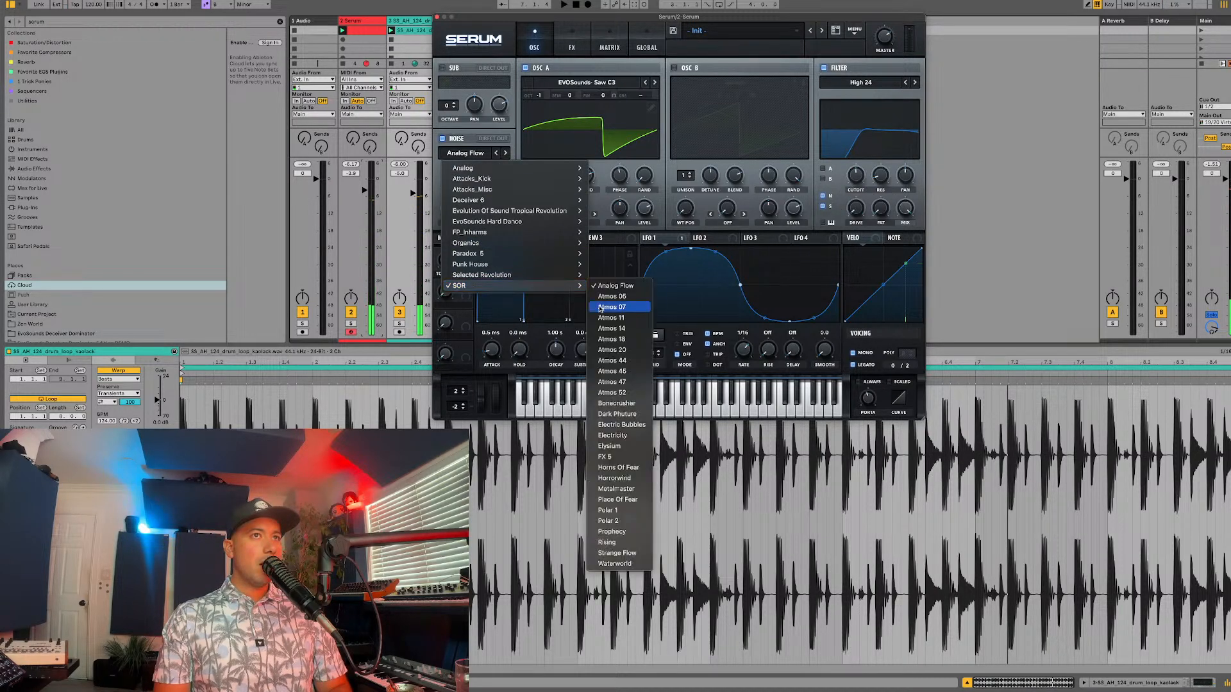
left_click(612, 307)
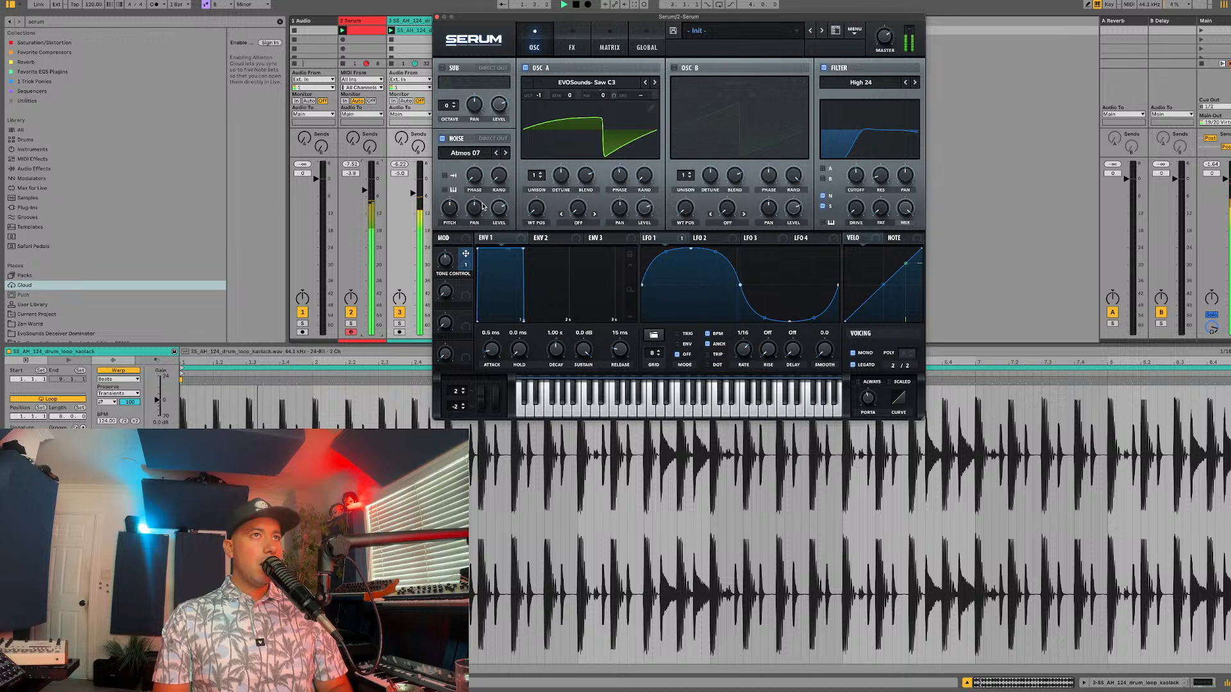
Step: With oscillator A switched off and the Serum track lowered to about -6.7 dB, advance the noise sample to Atmos 11
left_click(539, 69)
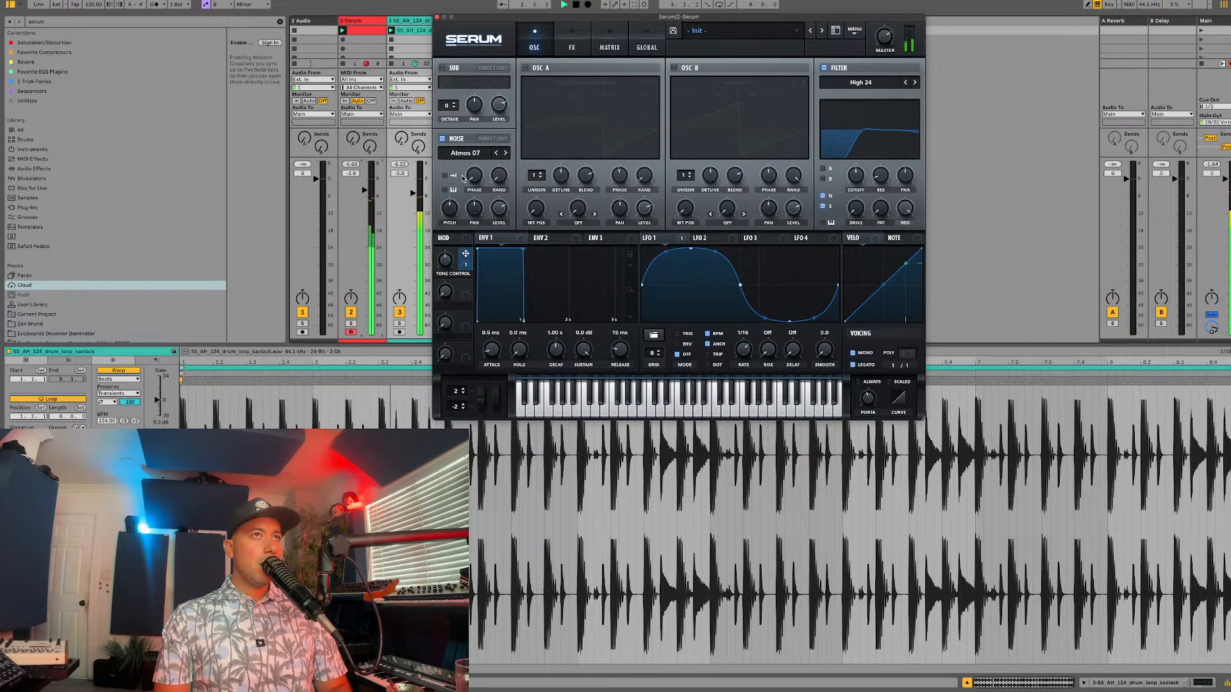
left_click_drag(366, 190, 366, 198)
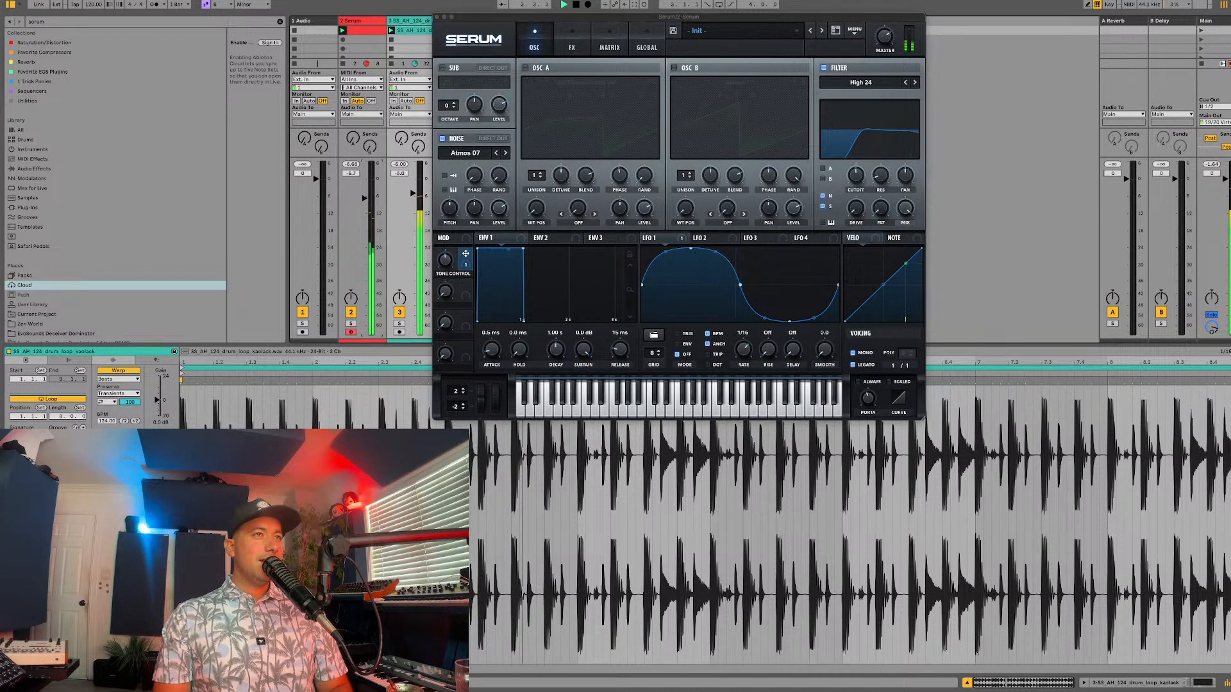
left_click(506, 153)
left_click(506, 153)
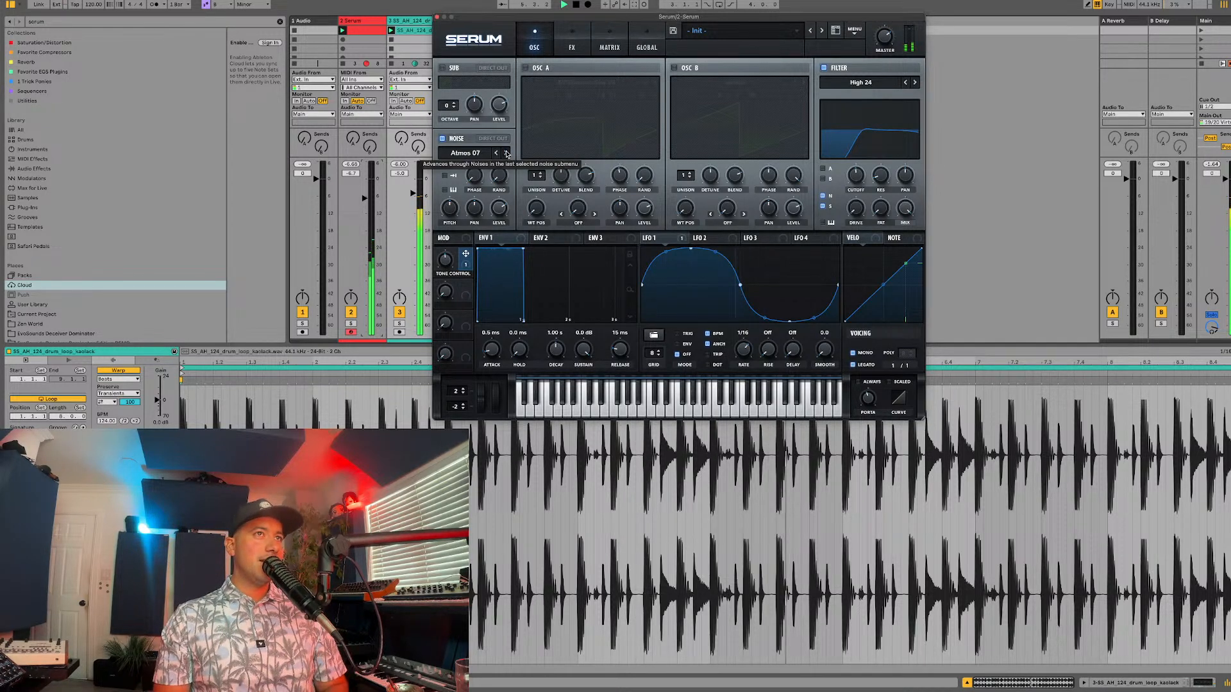
left_click(507, 153)
left_click(507, 153)
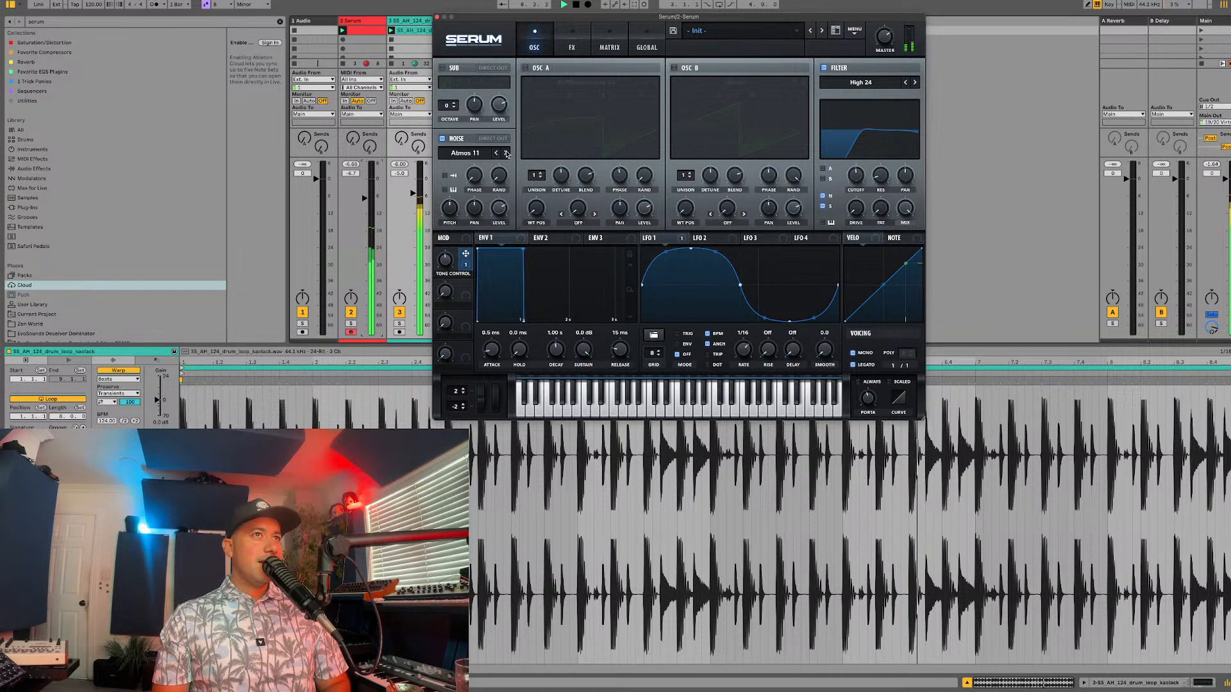
Step: Modulate the noise oscillator's pan with LFO 2 and try it with the Atmos 14 sample over the drum loop
left_click_drag(700, 238, 474, 207)
left_click(707, 237)
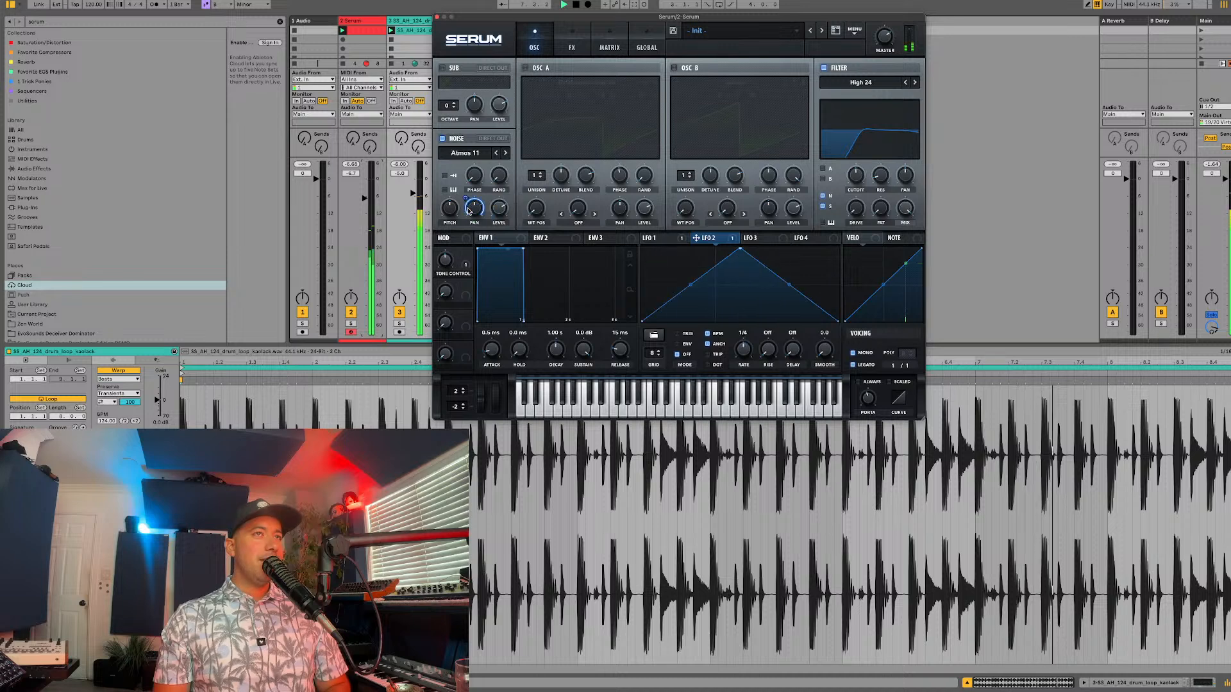
key("space")
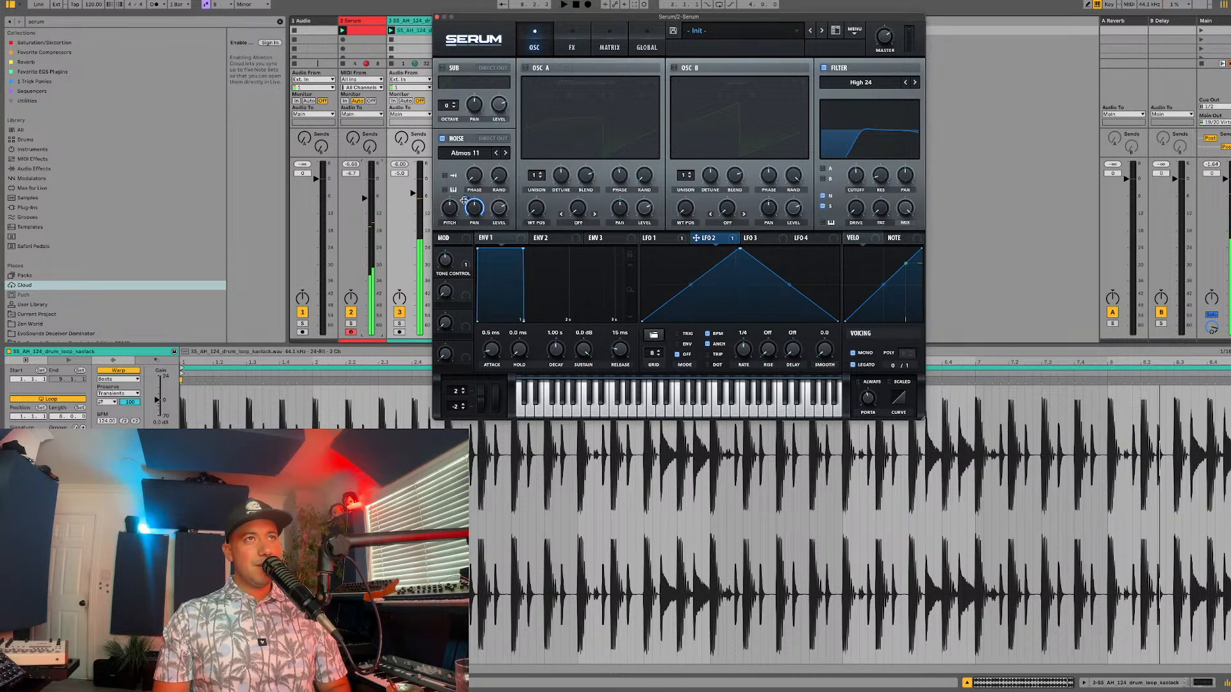
key("space")
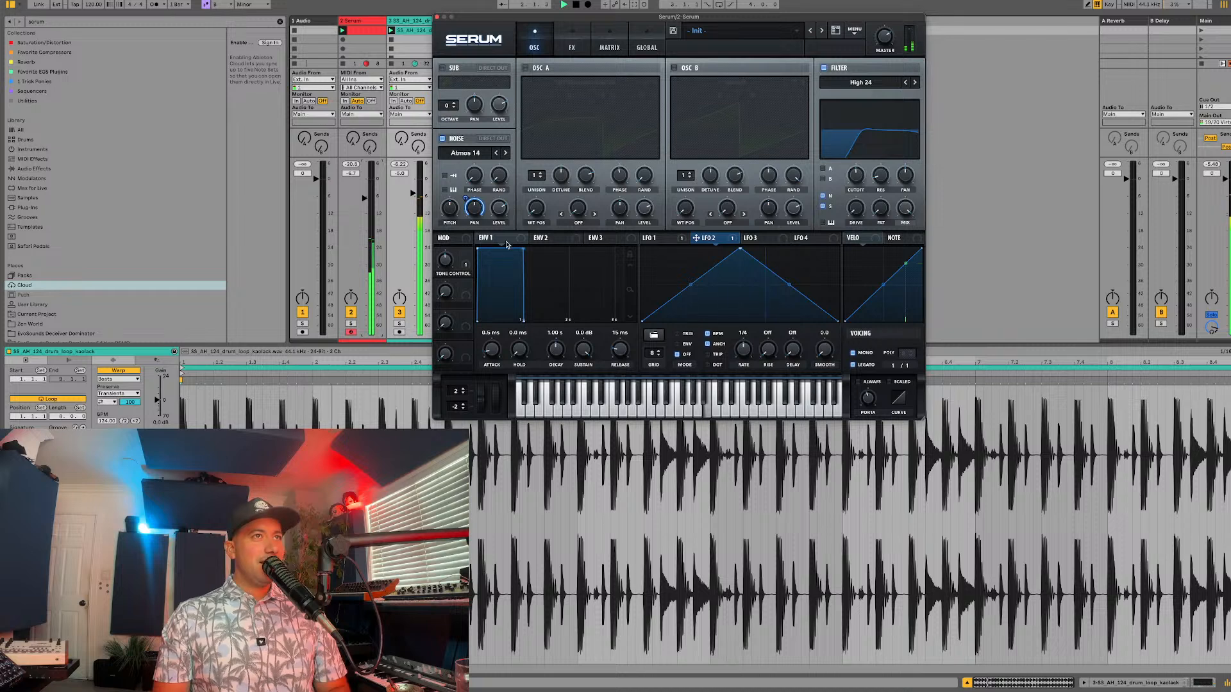
Step: Switch oscillator A back on and set the noise level to about 48%
mouse_move(460, 205)
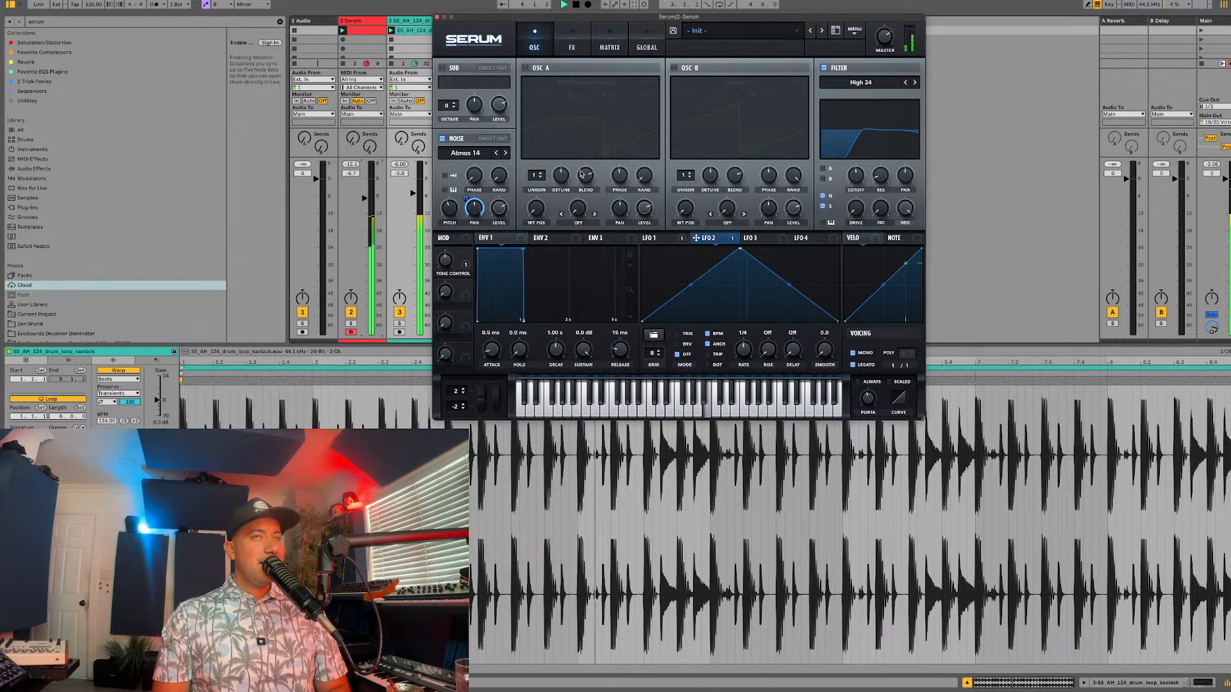
left_click(536, 69)
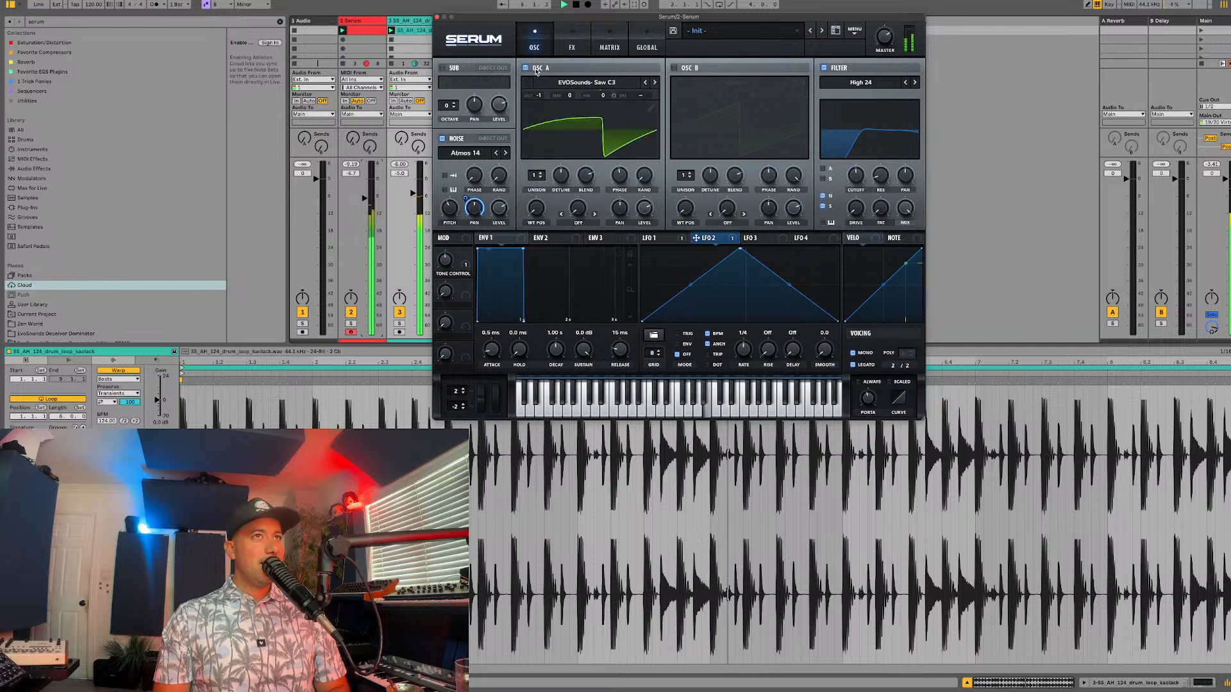
mouse_move(495, 220)
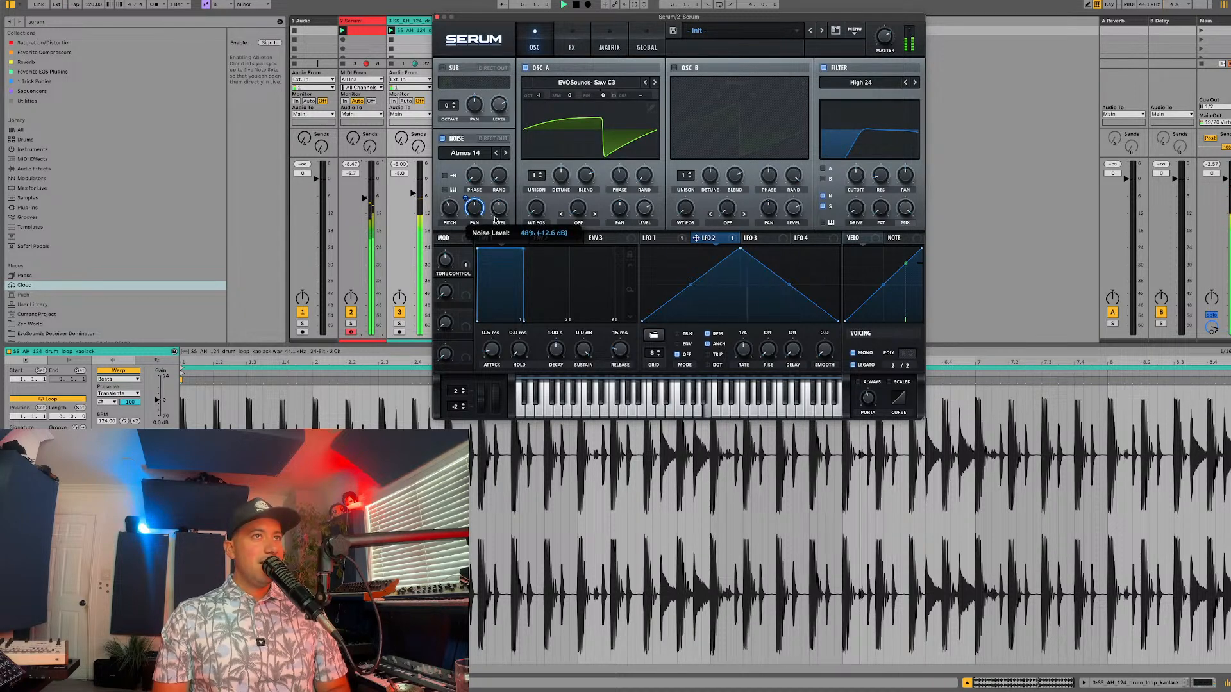
Step: Assign LFO 3 to the noise level and draw four falling sawtooth ramps with progressively lower peaks as its shape
left_click(768, 242)
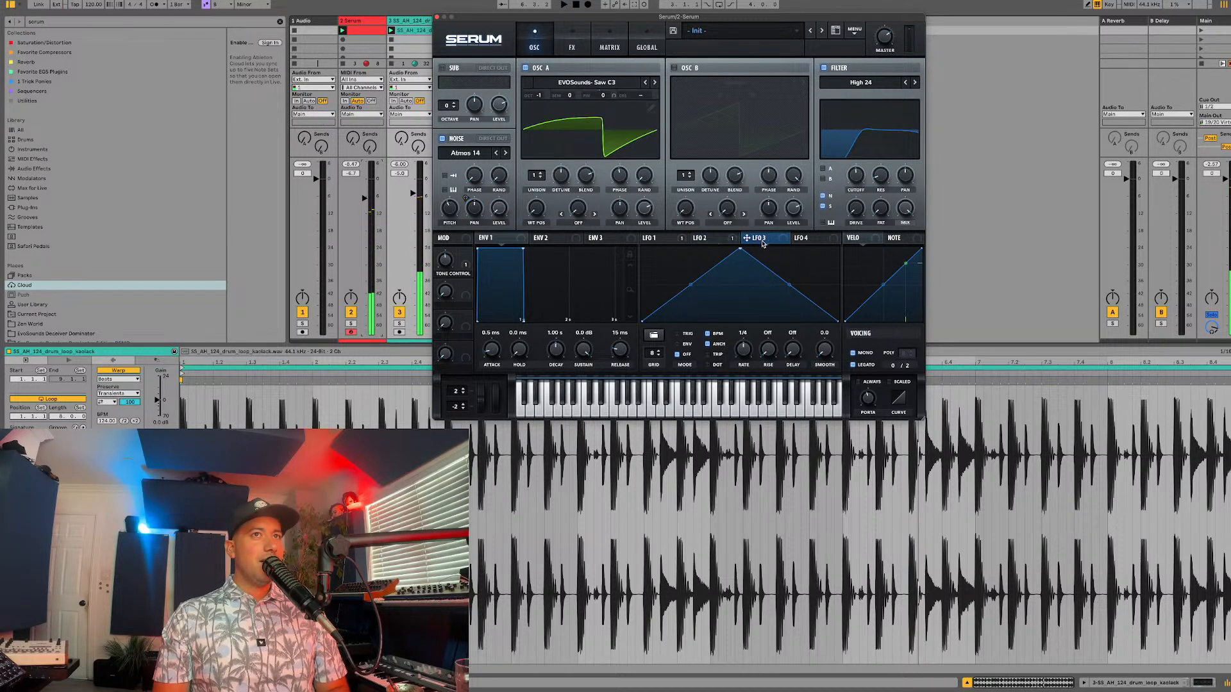
left_click_drag(740, 252, 648, 236)
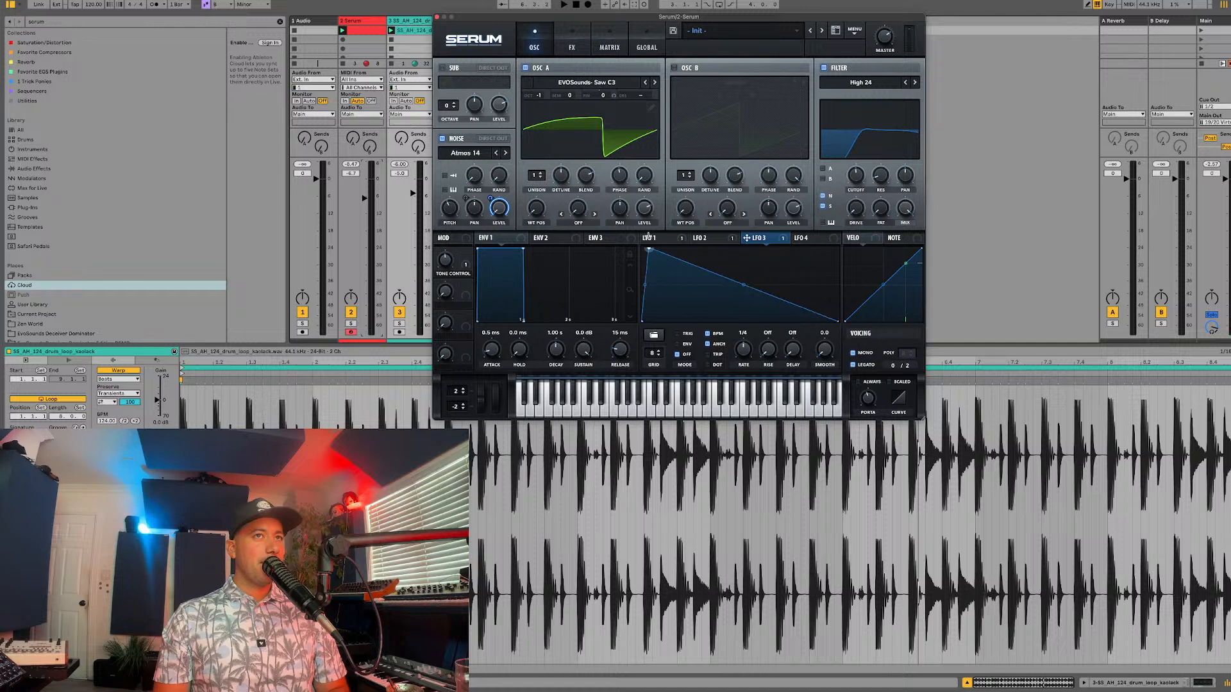
double_click(687, 291)
left_click_drag(687, 291, 690, 258)
double_click(710, 308)
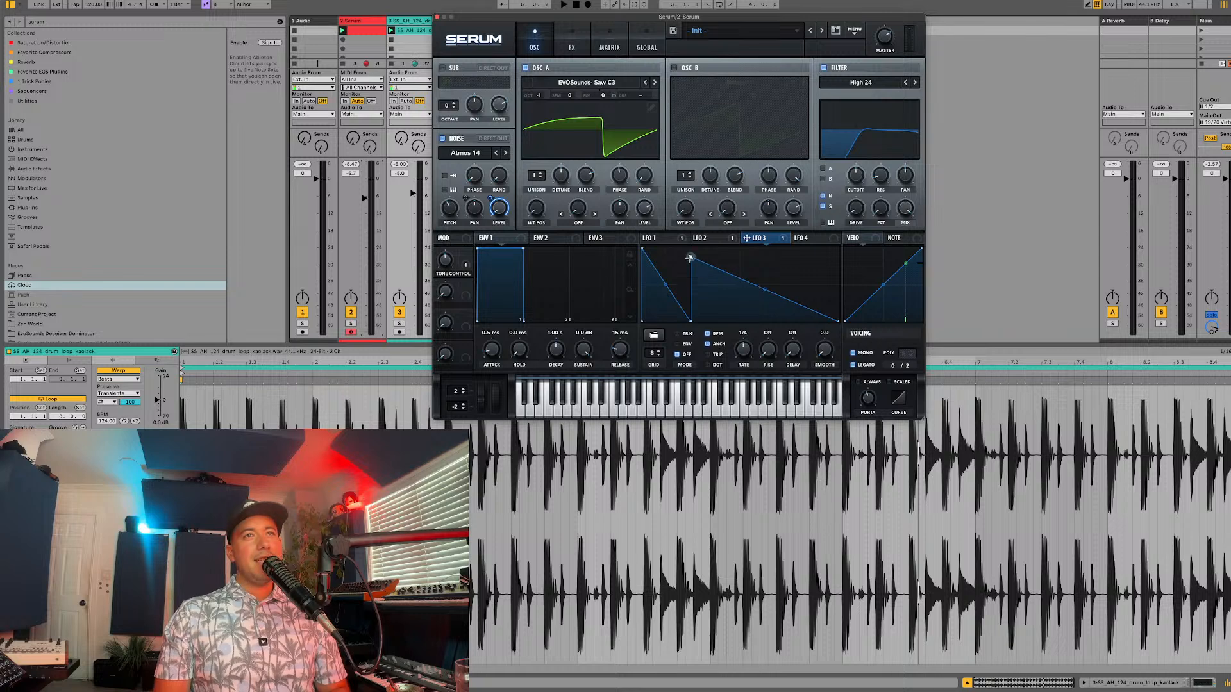
double_click(743, 295)
left_click_drag(743, 295, 746, 306)
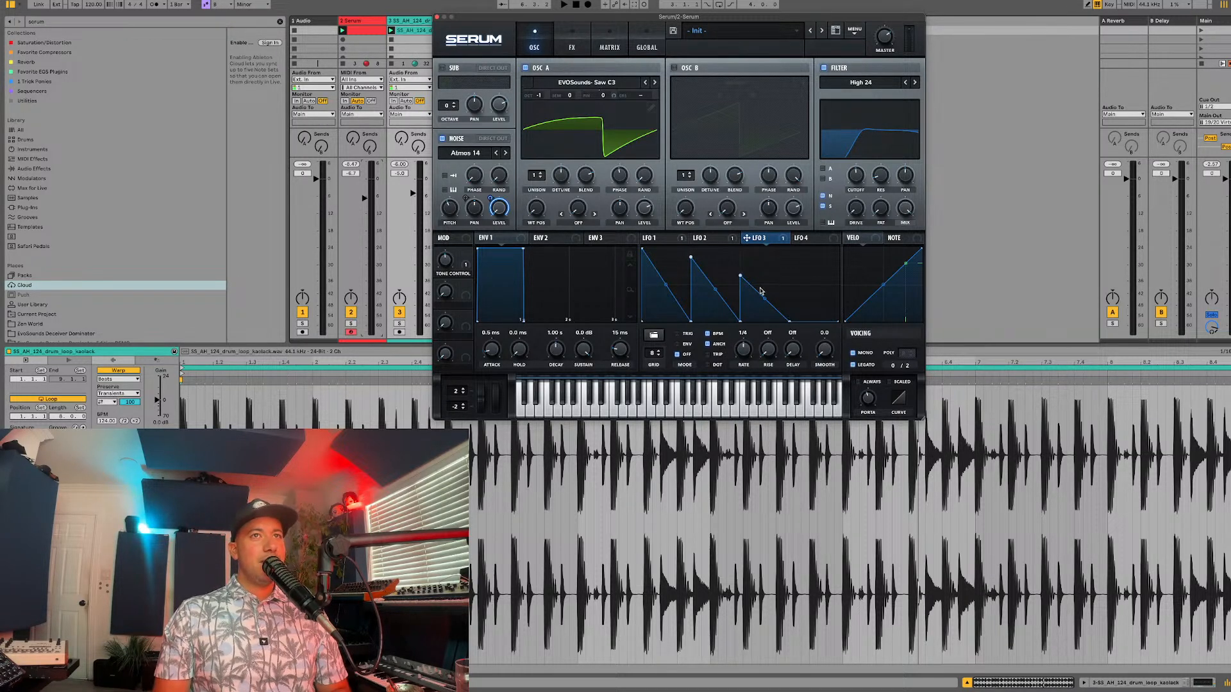
Step: Audition the patch with the drum loop while changing the noise sample to Atmos 18 and LFO 3's rate to one bar
key("space")
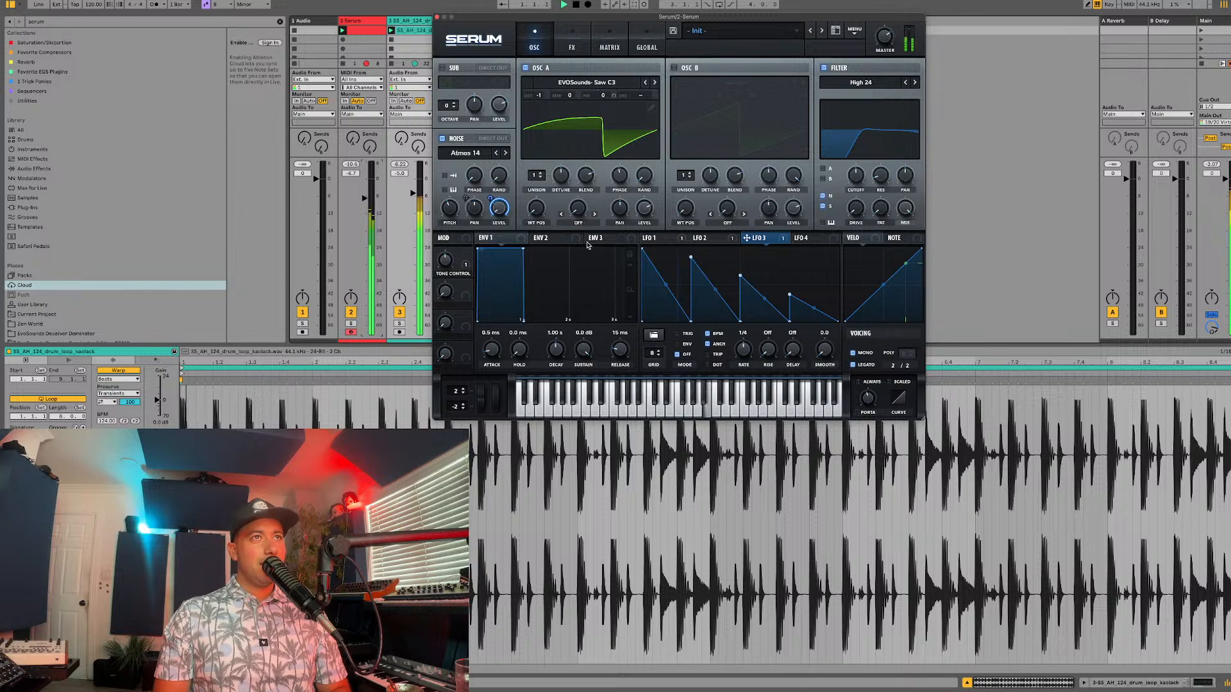
key("space")
key("space")
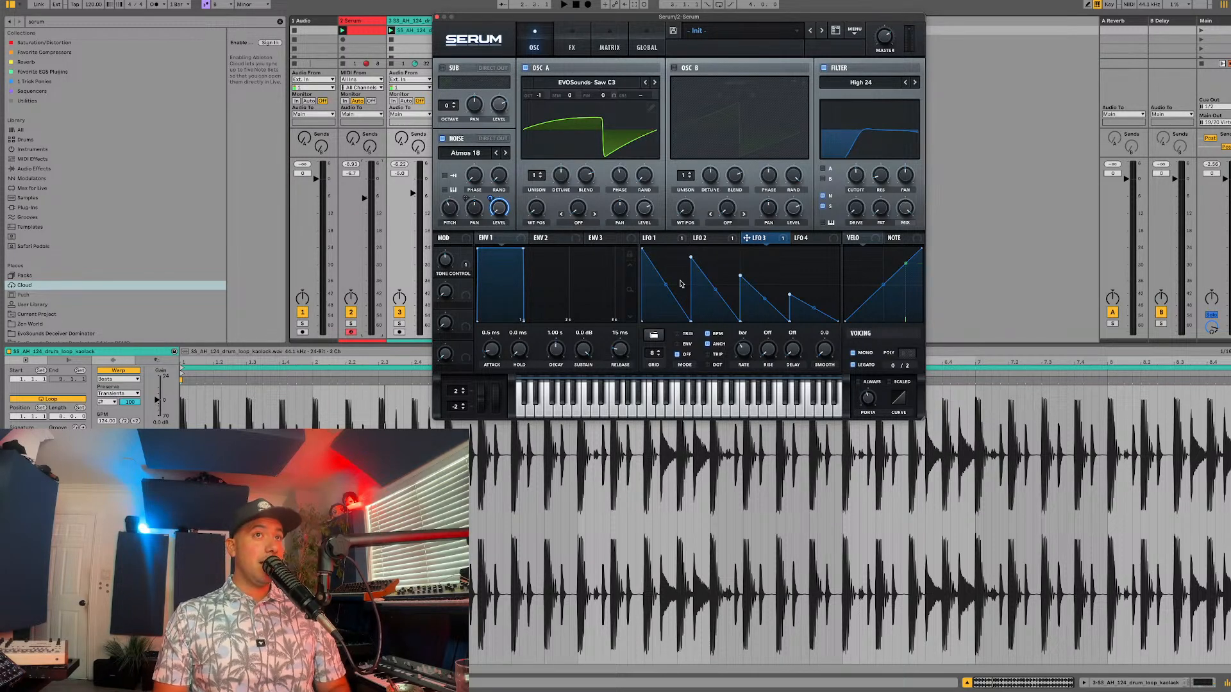
key("space")
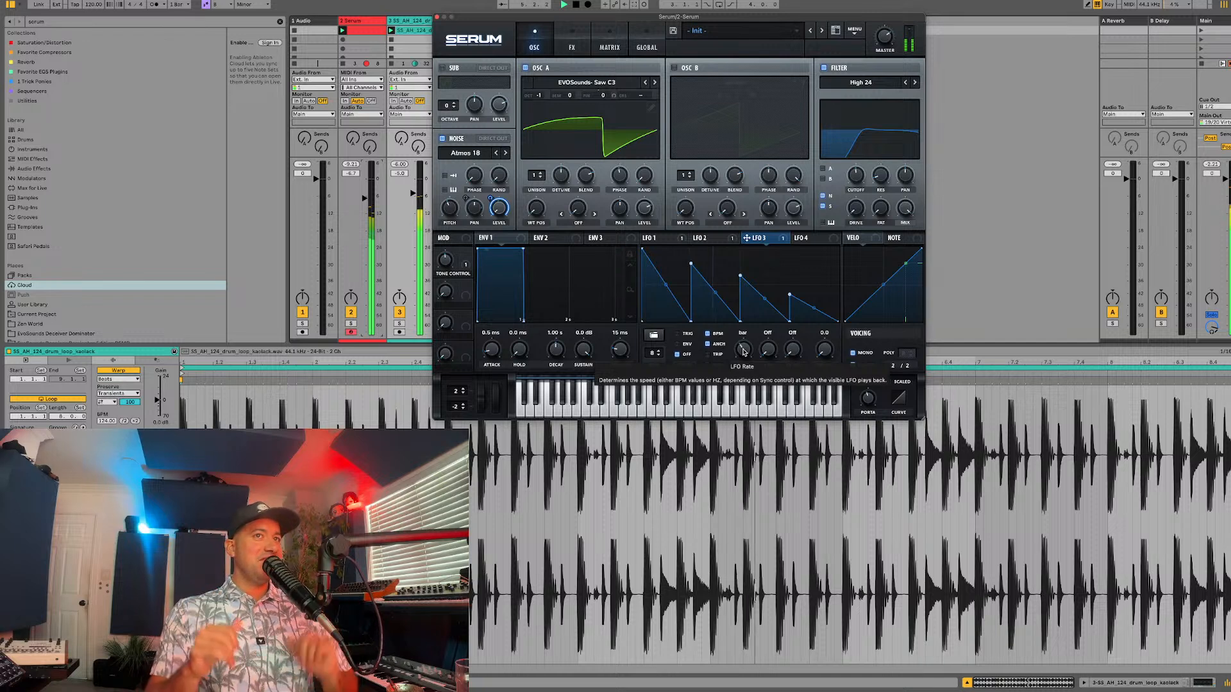
key("space")
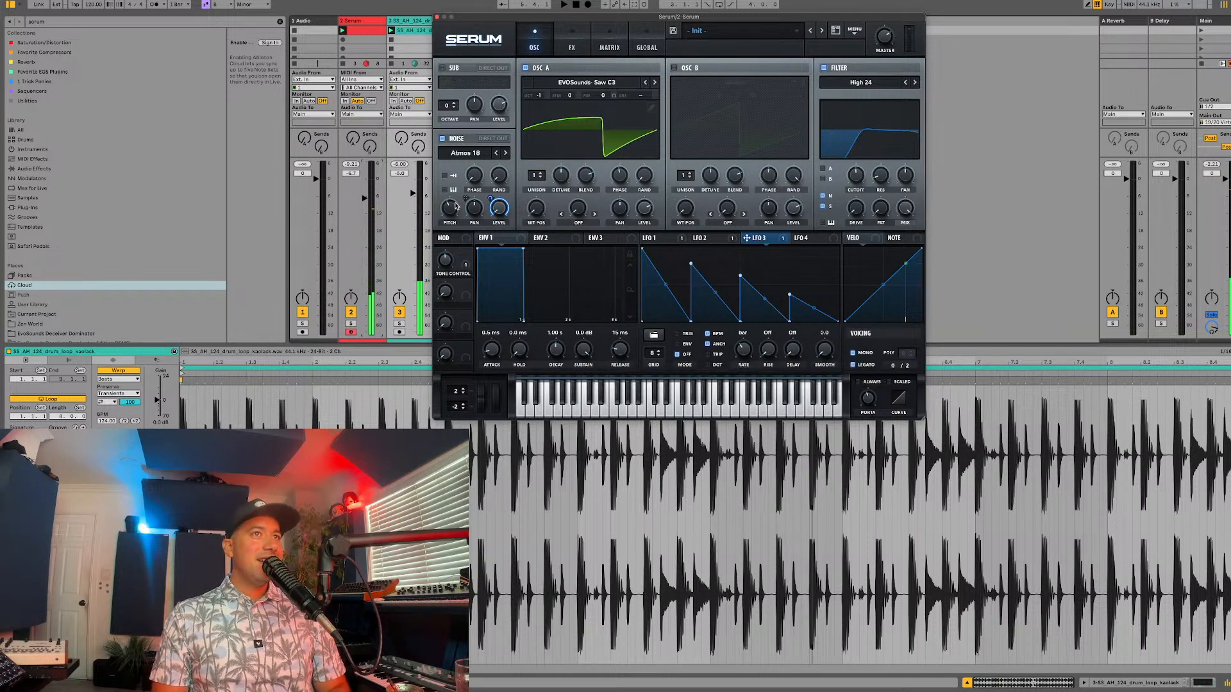
key("space")
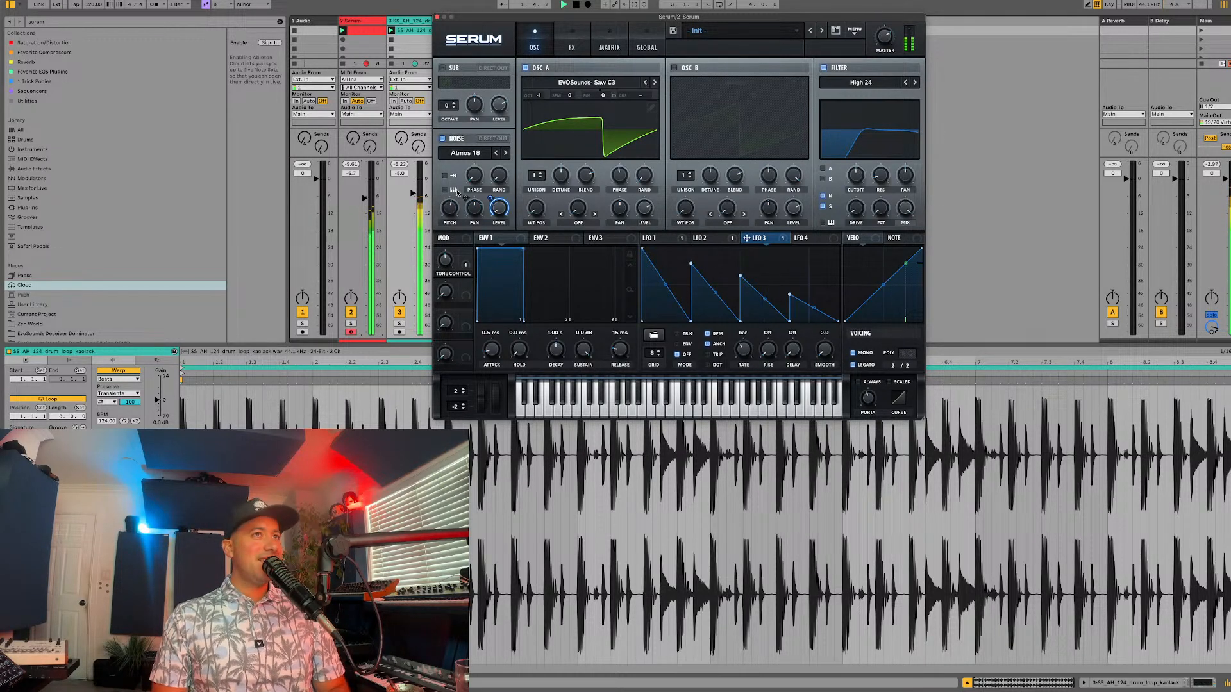
Step: Move the Serum window further away from the mixer tracks and mute the drum loop track
left_click_drag(477, 17, 600, 20)
left_click(401, 314)
left_click(401, 314)
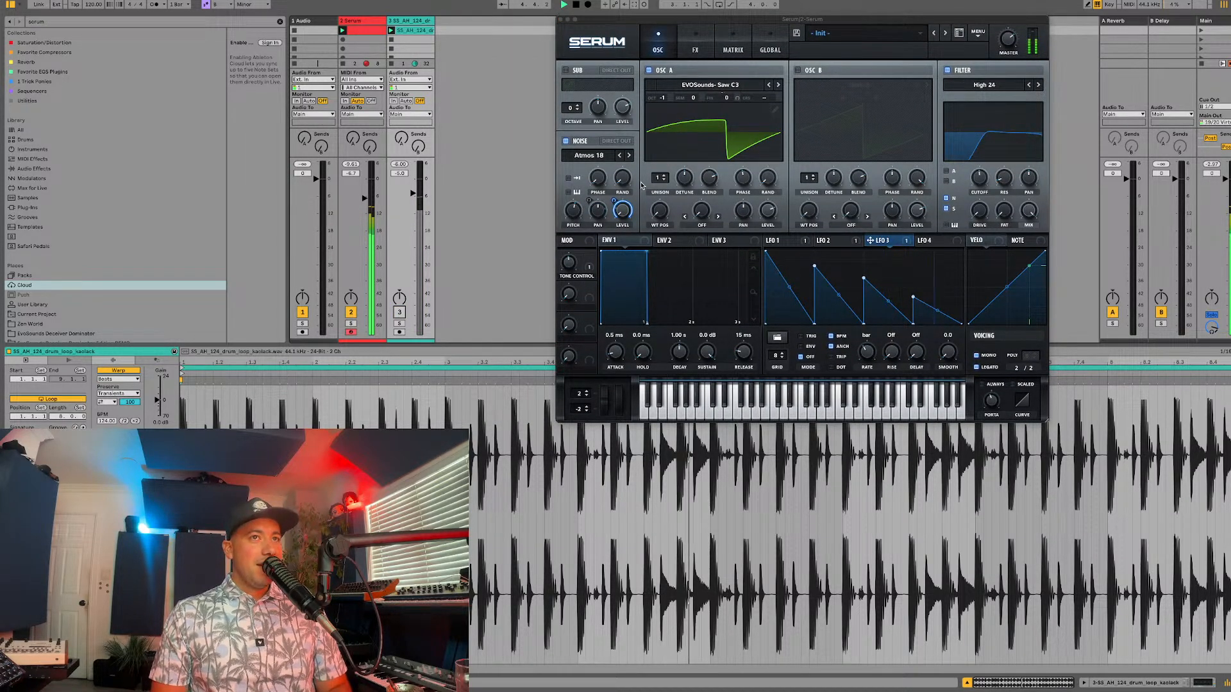
Step: Lower the filter cutoff slightly and set LFO 2's rate to 1/2
left_click_drag(978, 173, 978, 181)
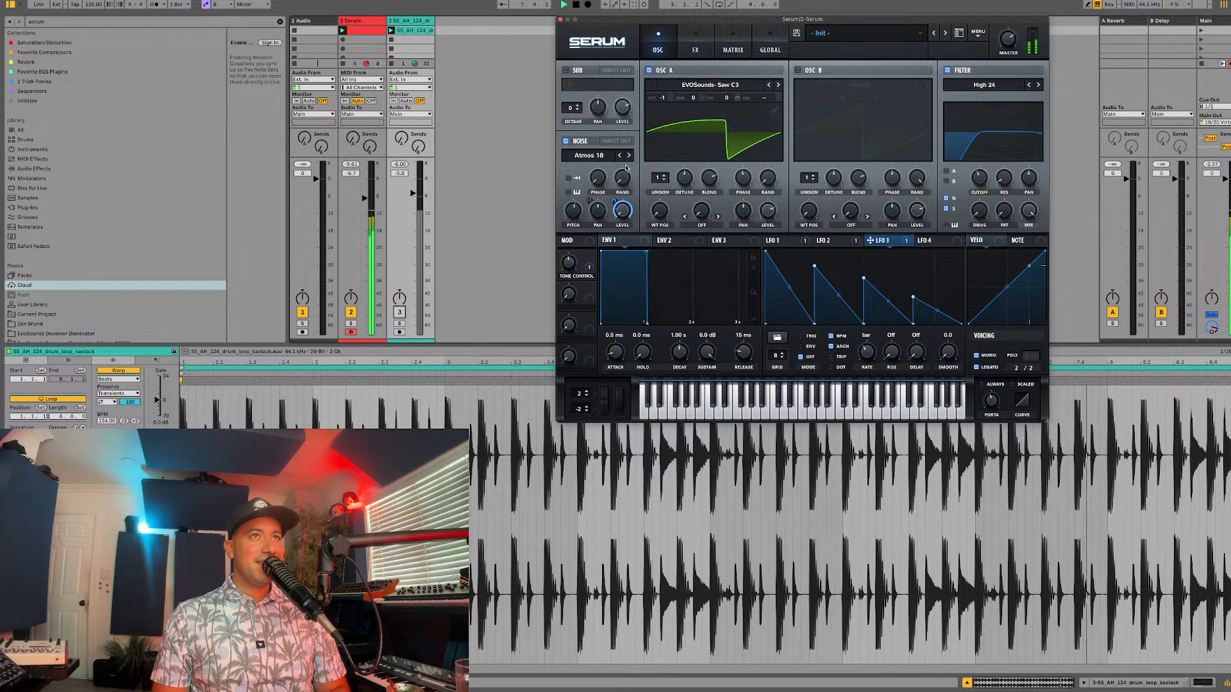
left_click(832, 241)
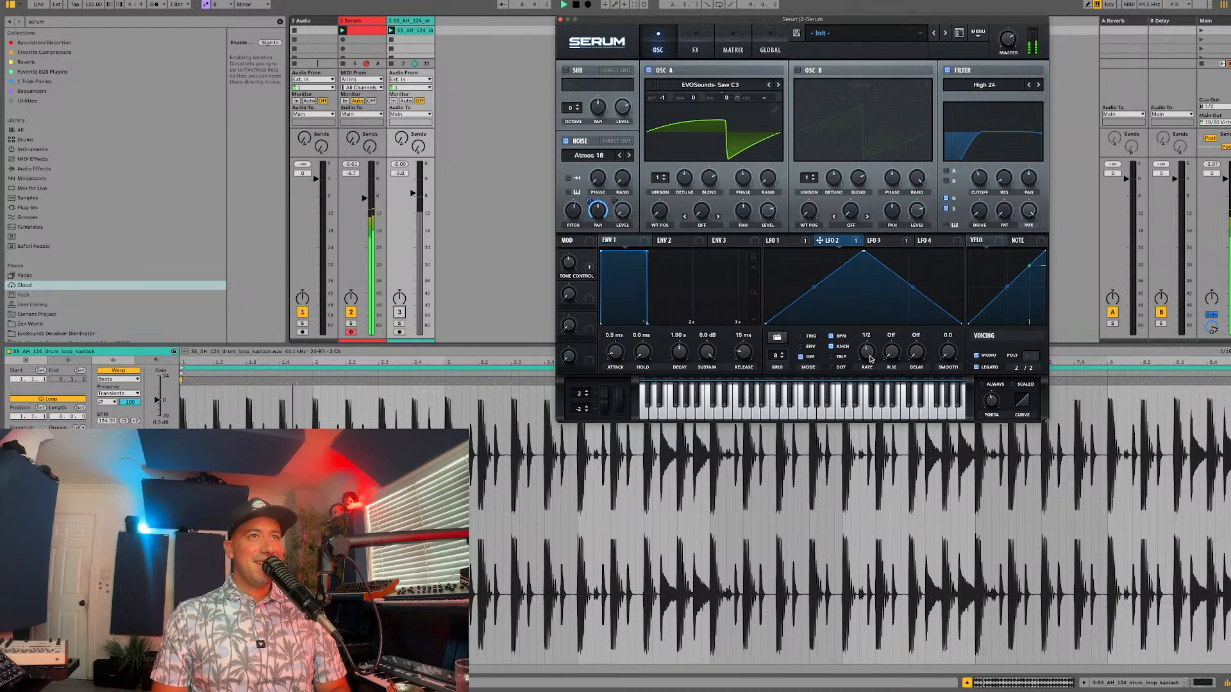
Step: Enable oscillator B, copy oscillator A's settings with its modulations onto it, and play the result
left_click(798, 70)
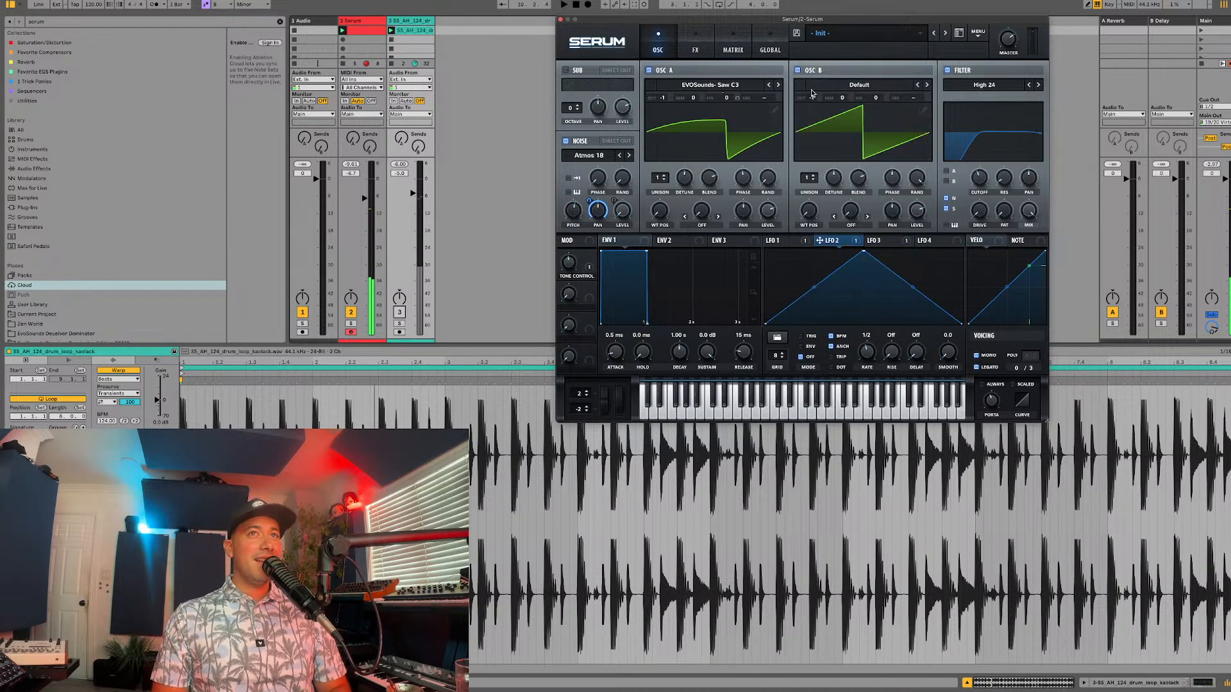
left_click(816, 93)
mouse_move(843, 102)
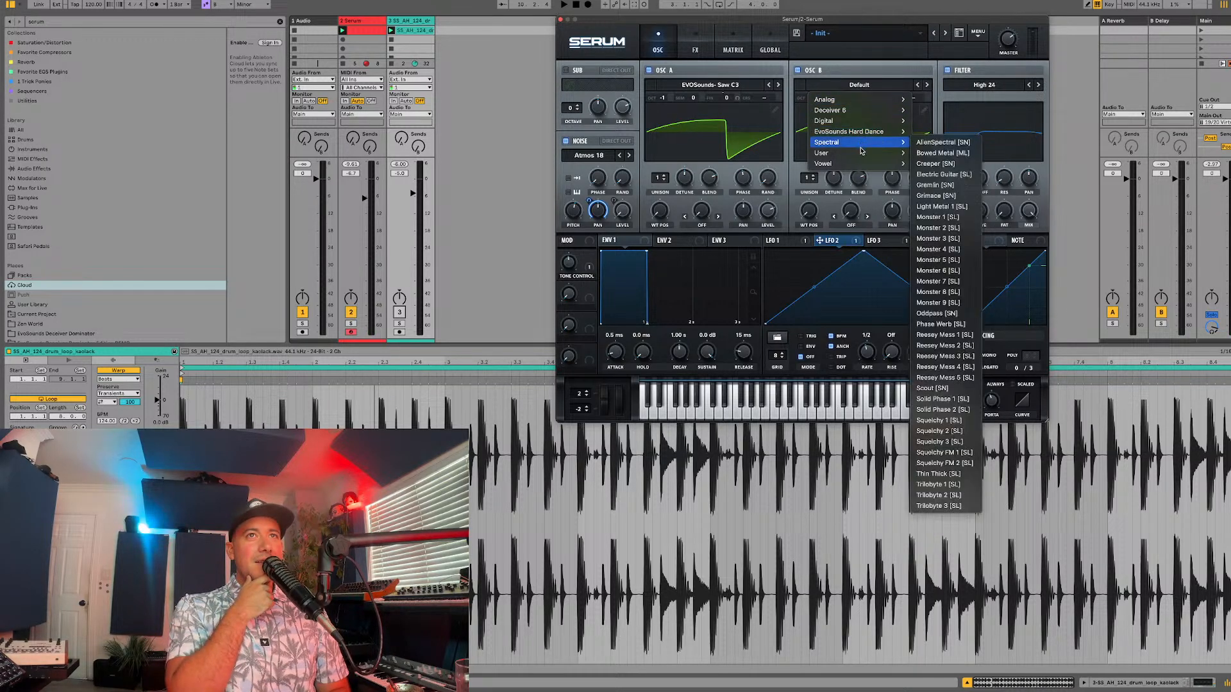
left_click(976, 38)
left_click(977, 36)
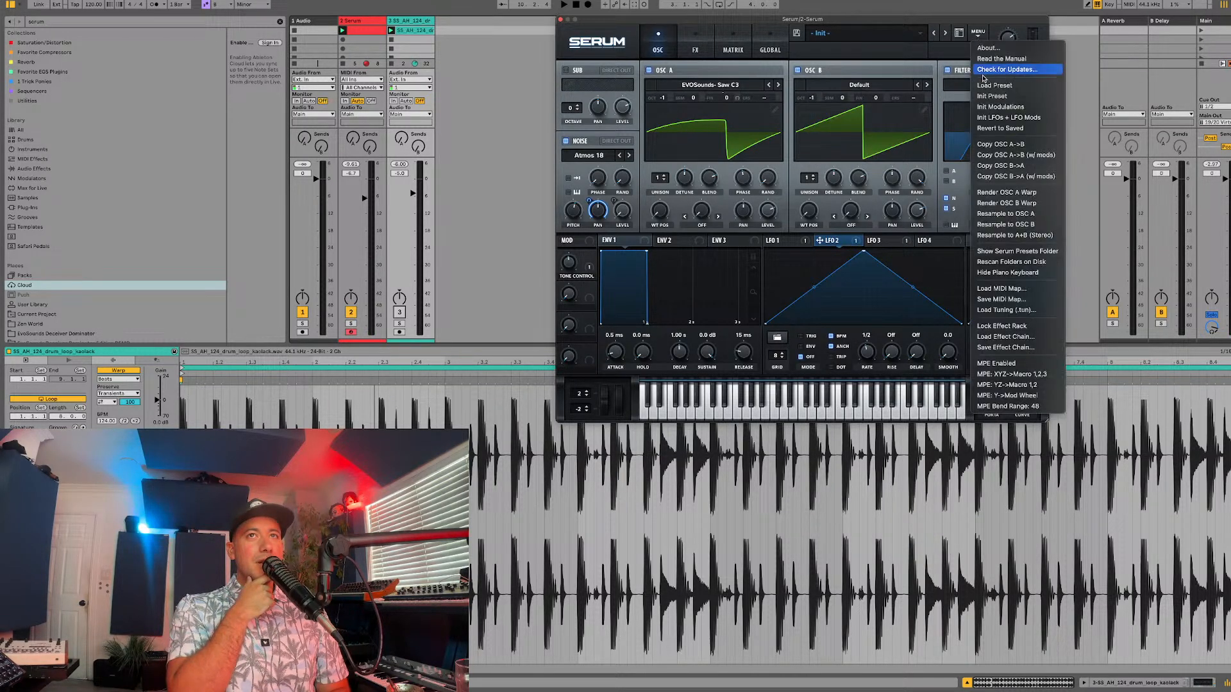
left_click(991, 154)
key("space")
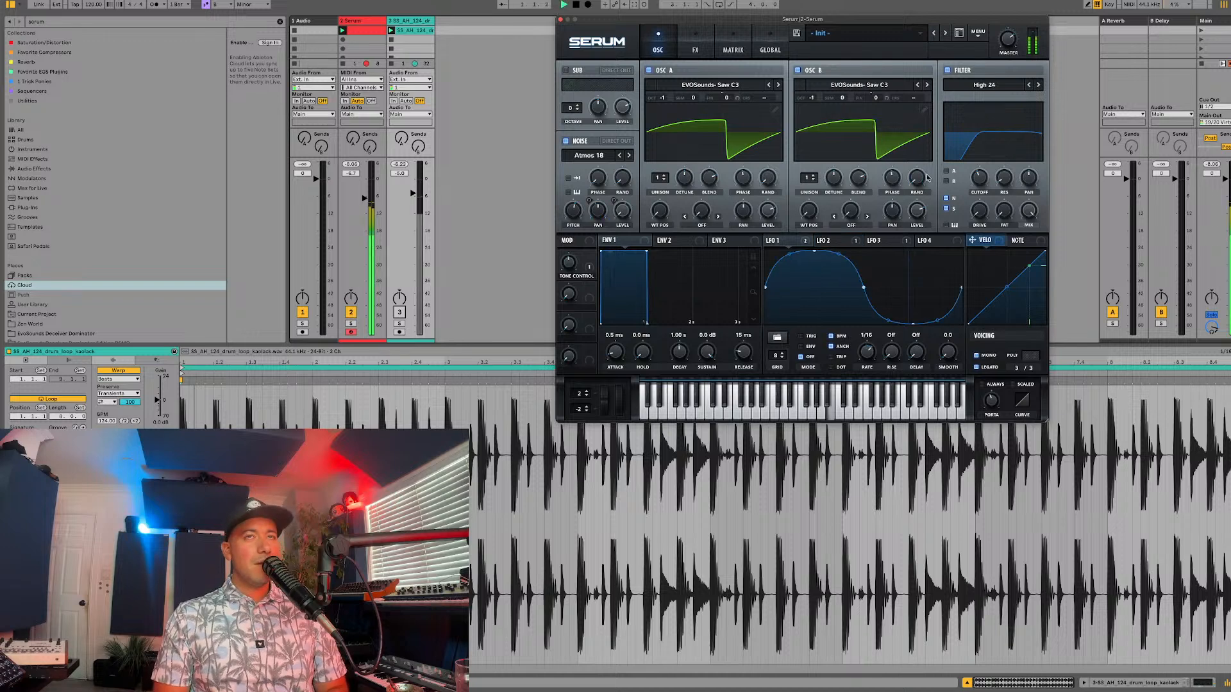
Step: Set oscillator B's unison to 3 voices and reduce its unison width to 0
left_click(814, 180)
left_click(812, 175)
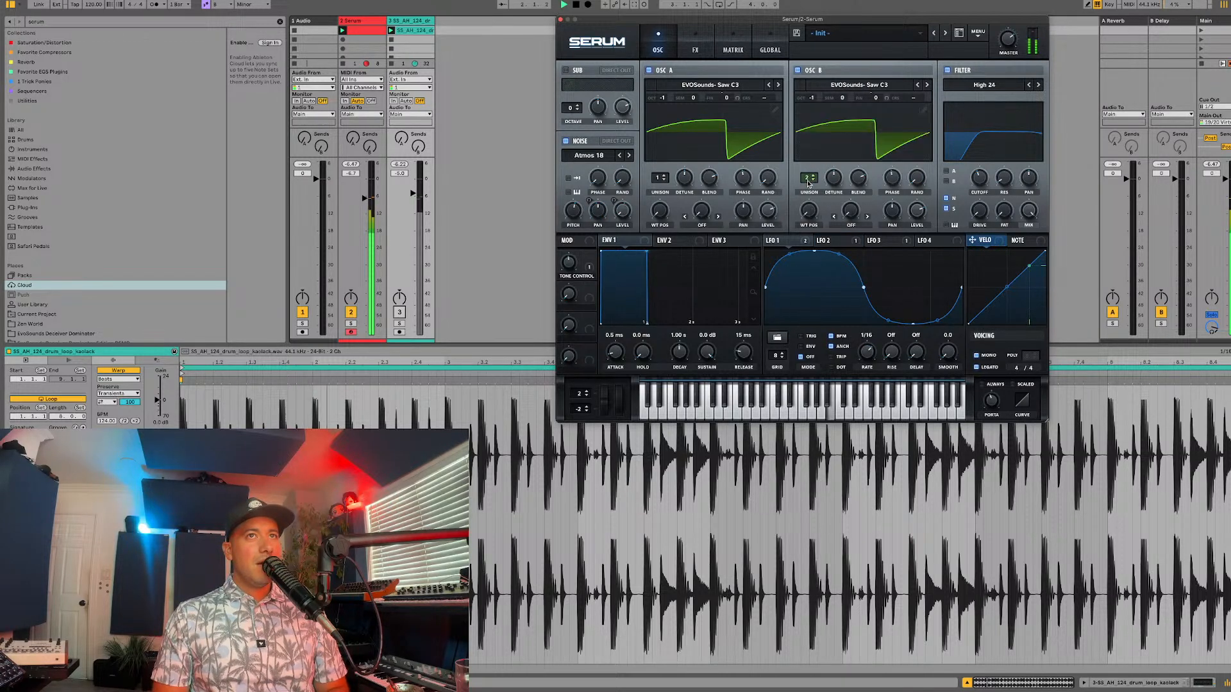
left_click(812, 175)
left_click(732, 46)
left_click(761, 46)
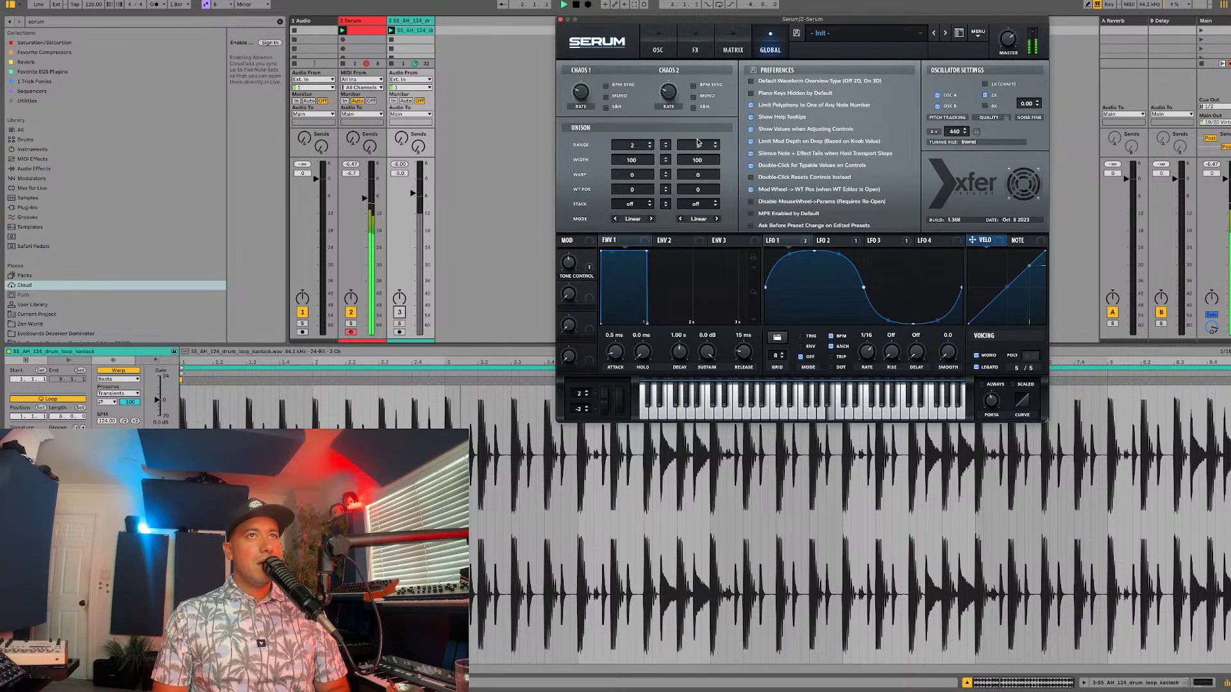
left_click_drag(697, 160, 654, 298)
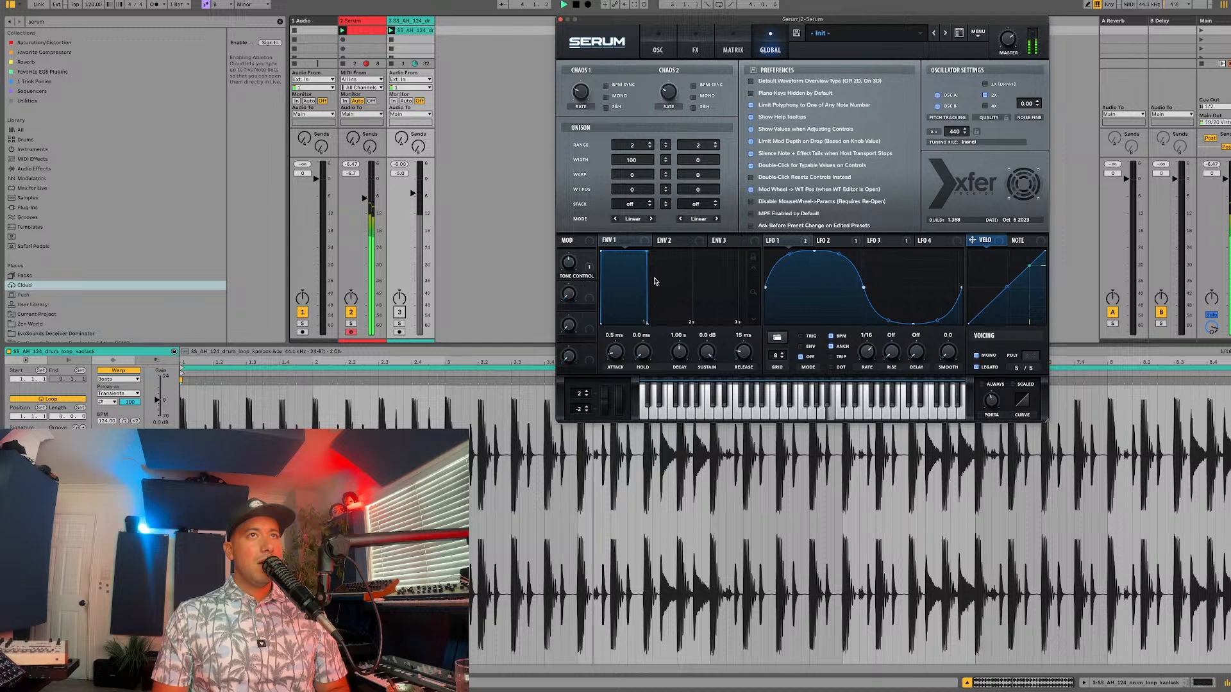
left_click(657, 46)
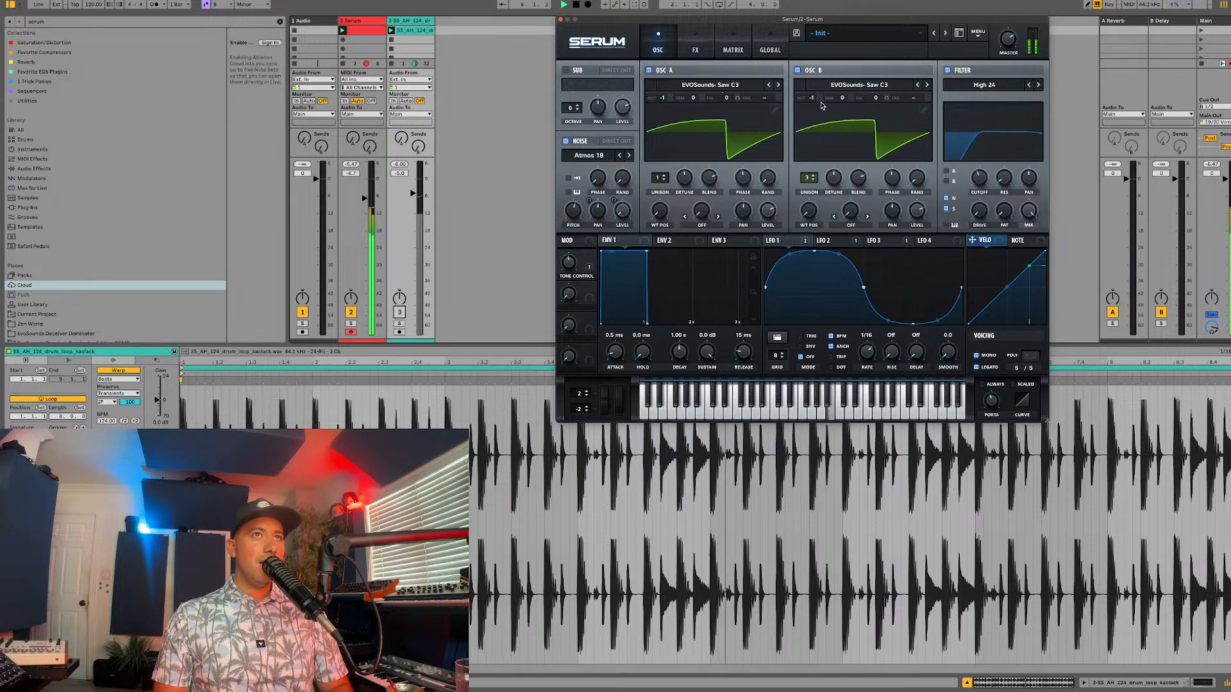
Step: Raise oscillator B's octave to 0 and adjust its level while the patch plays
left_click_drag(813, 98, 822, 86)
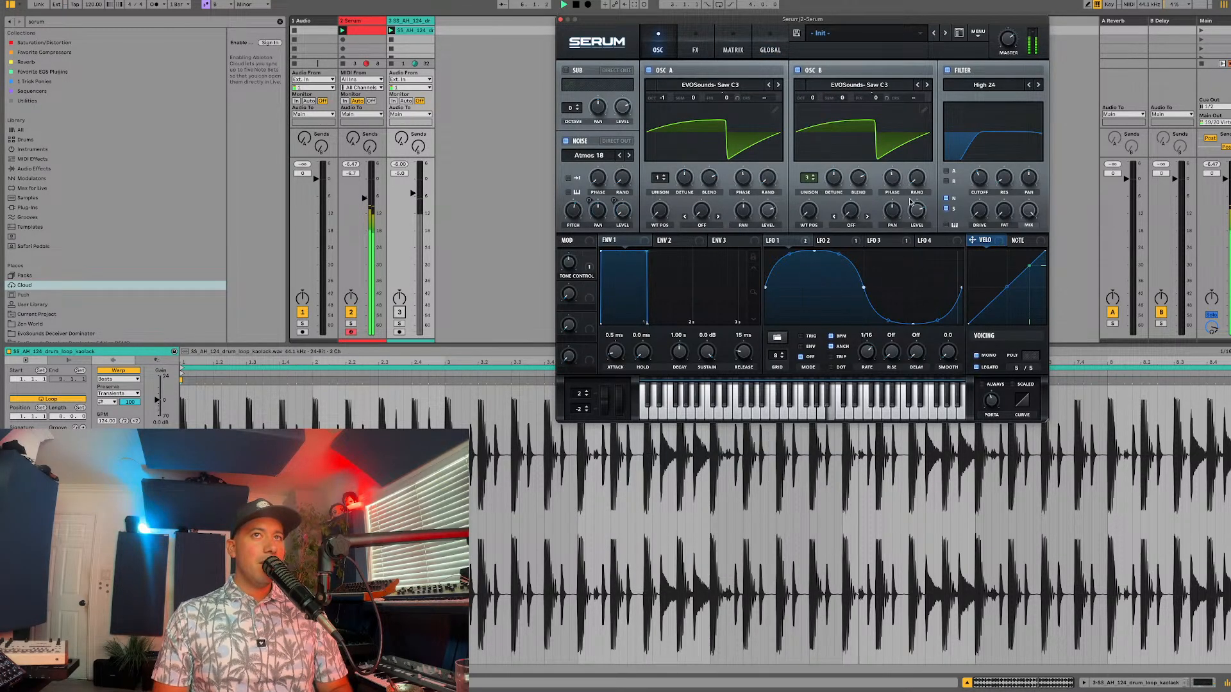
left_click_drag(910, 202, 891, 253)
left_click_drag(900, 236, 916, 215)
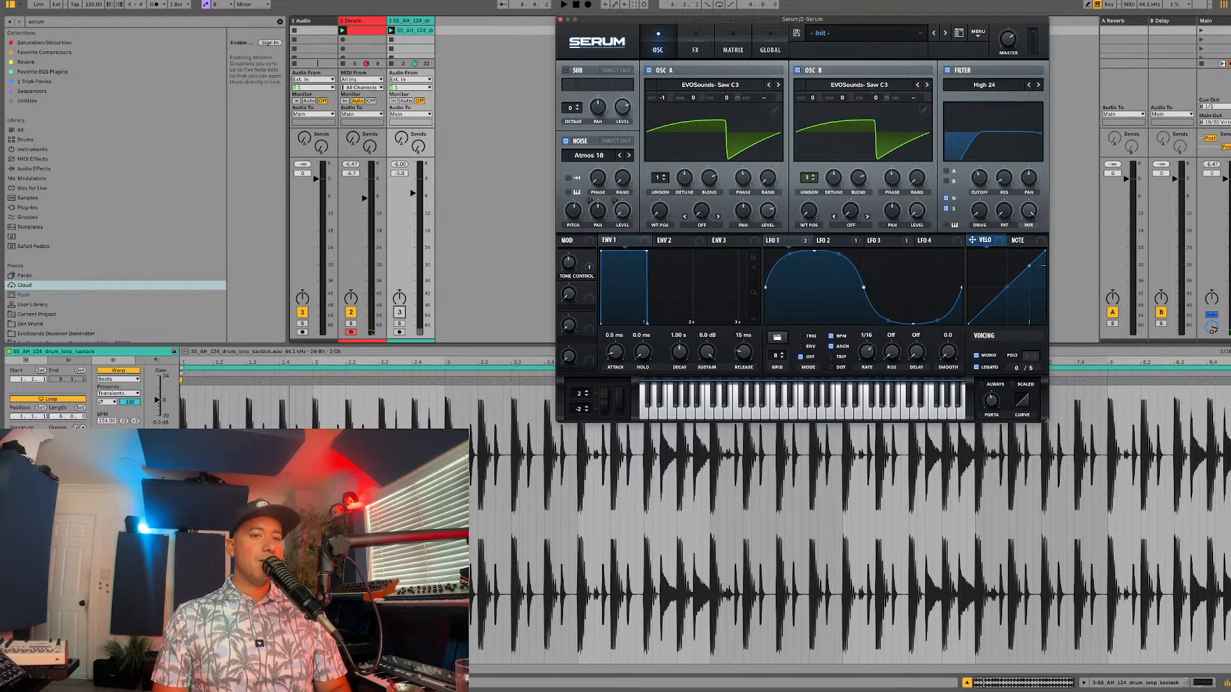
Step: Set oscillator B's unison width to 100 and play the patch with the drum loop track unmuted
key("super+alt+p")
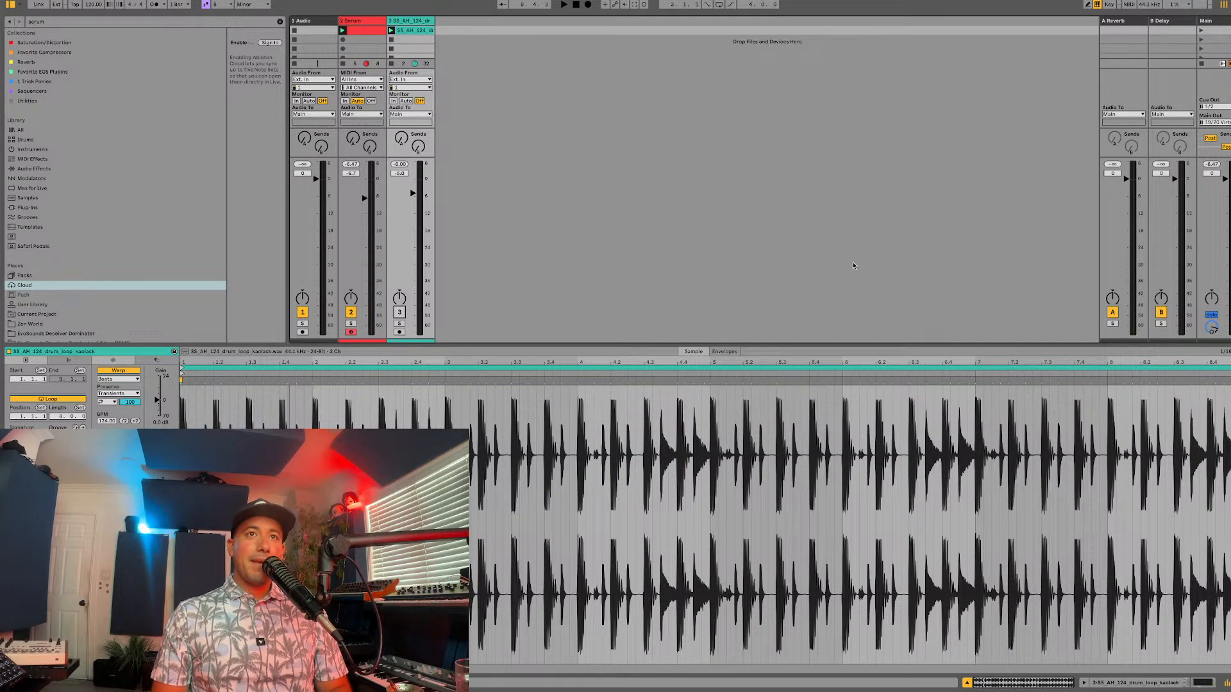
key("super+alt+p")
key("space")
left_click(570, 260)
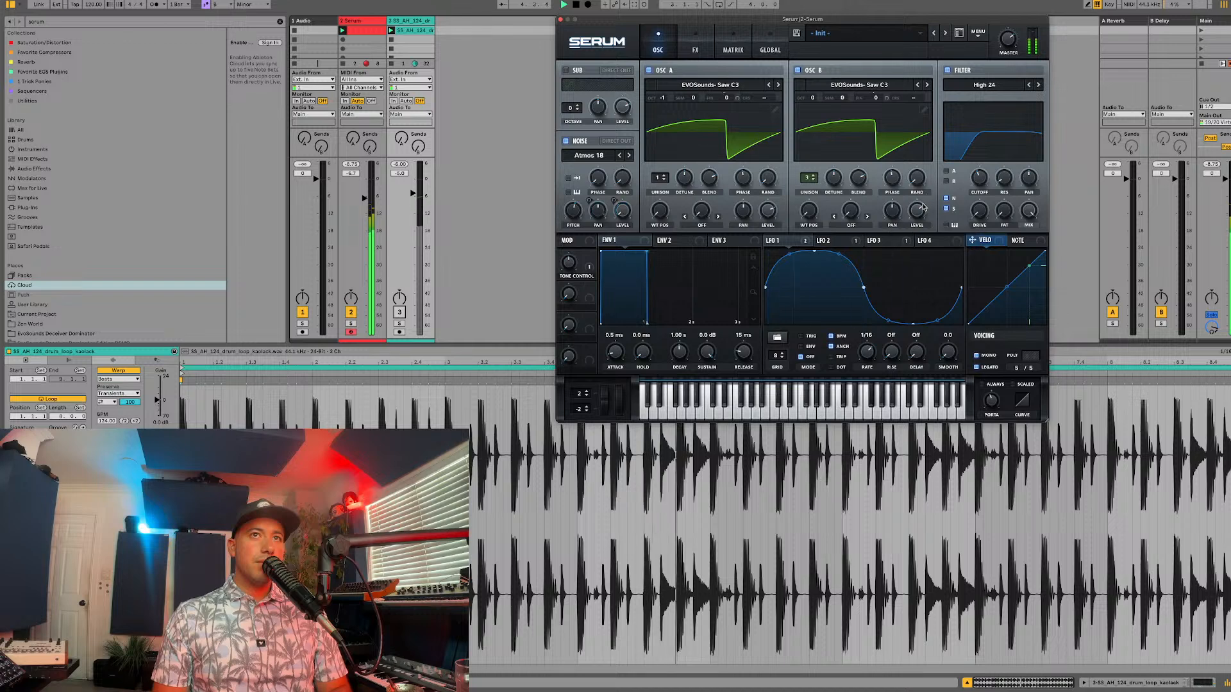
left_click(770, 49)
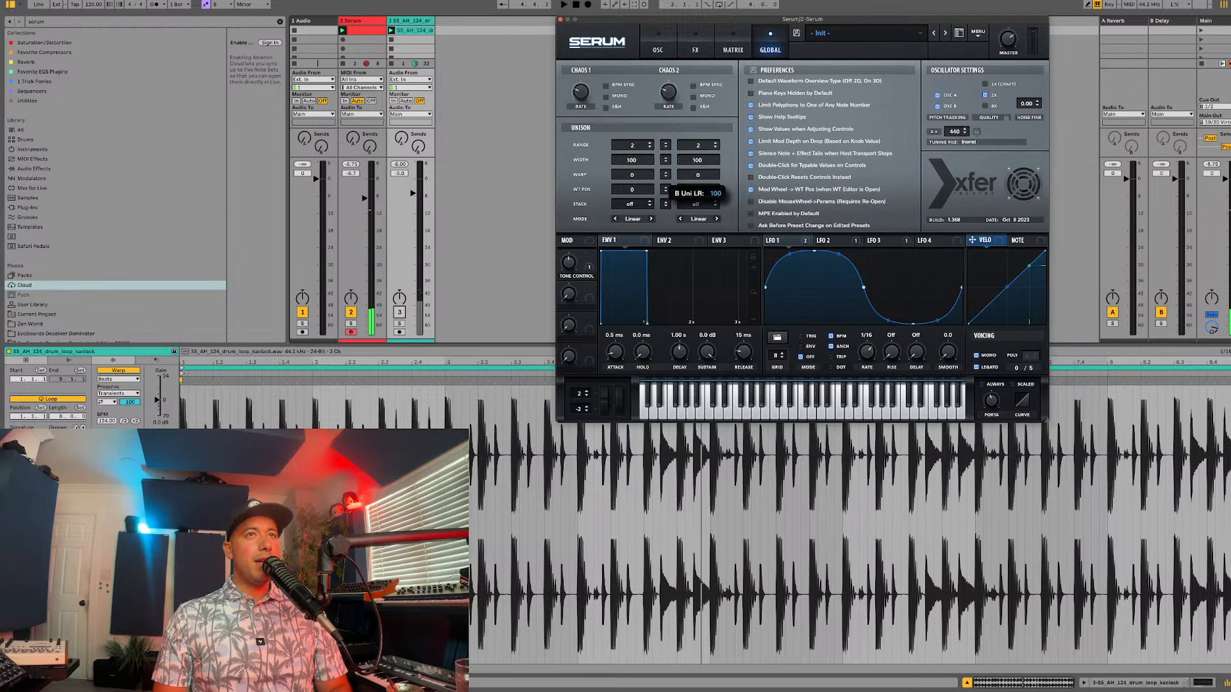
left_click(399, 312)
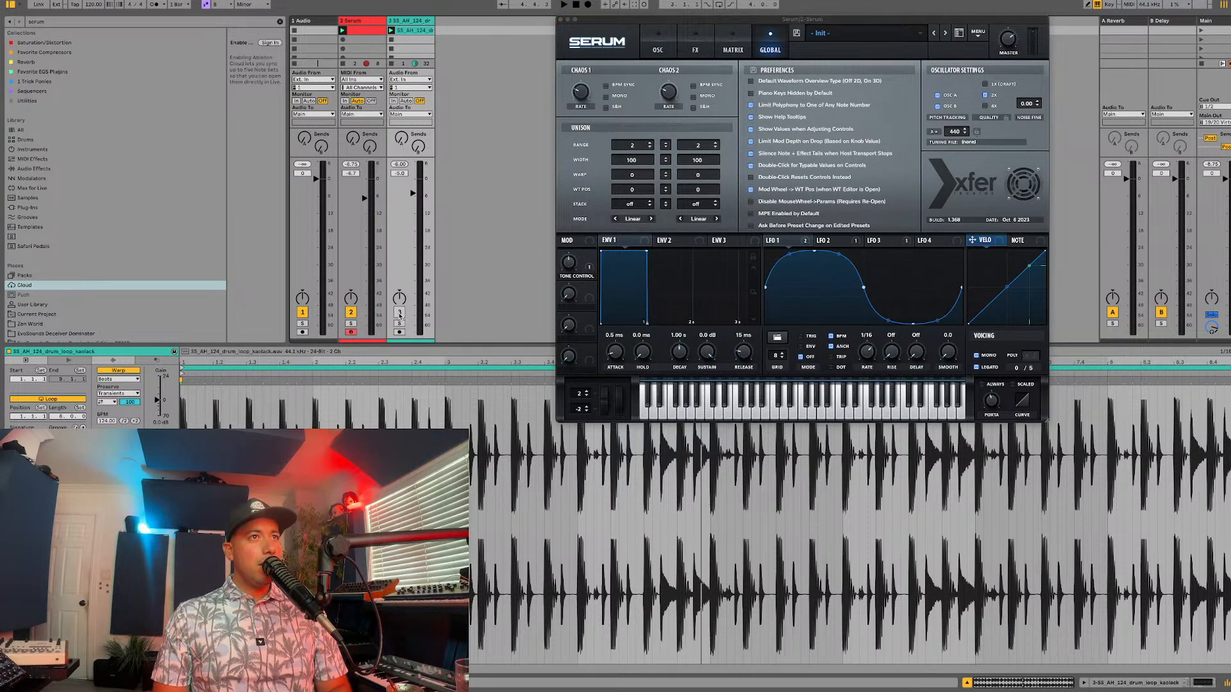
key("space")
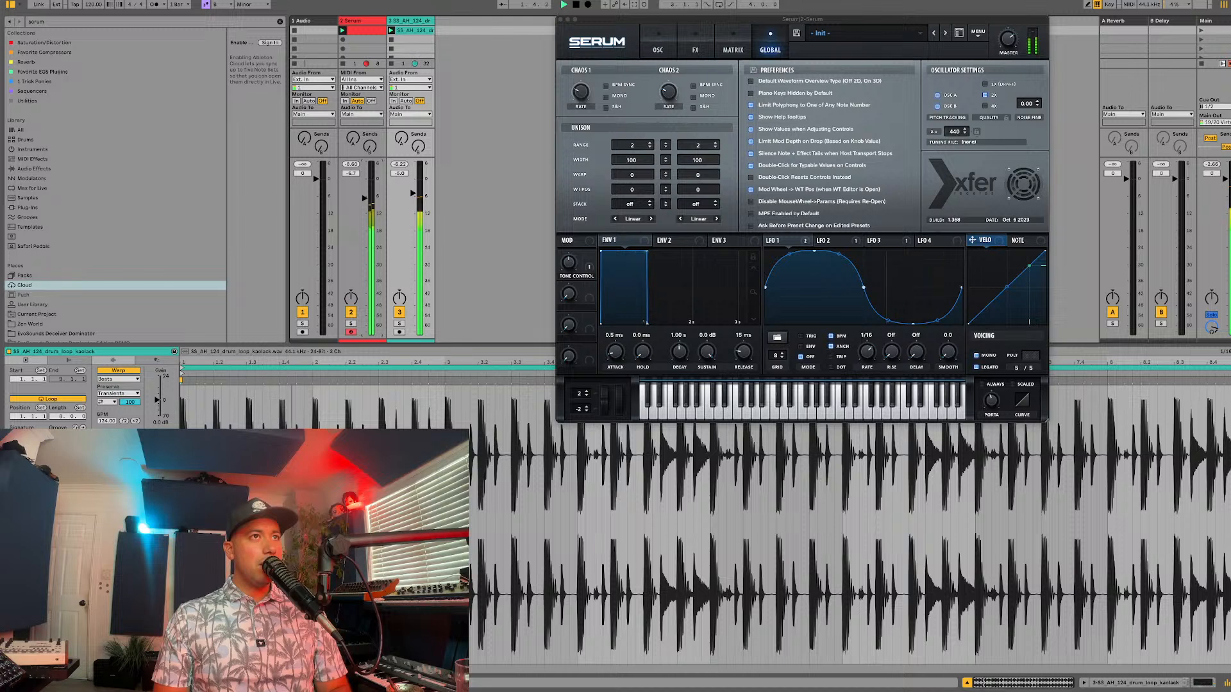
Step: Return to the oscillator settings and set oscillator B's octave to 0 during playback
left_click(673, 46)
mouse_move(816, 106)
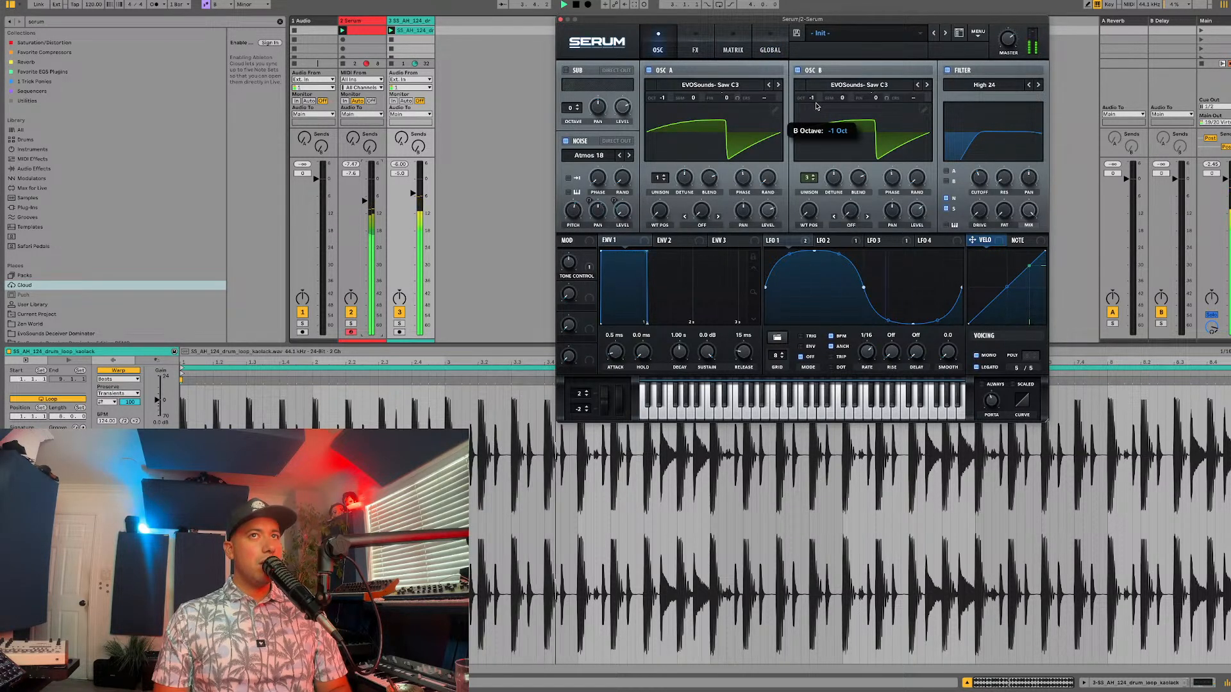
left_click_drag(816, 106, 816, 102)
Step: Route oscillator B through the filter, raising the cutoff and switching the filter type to High 18
left_click(947, 182)
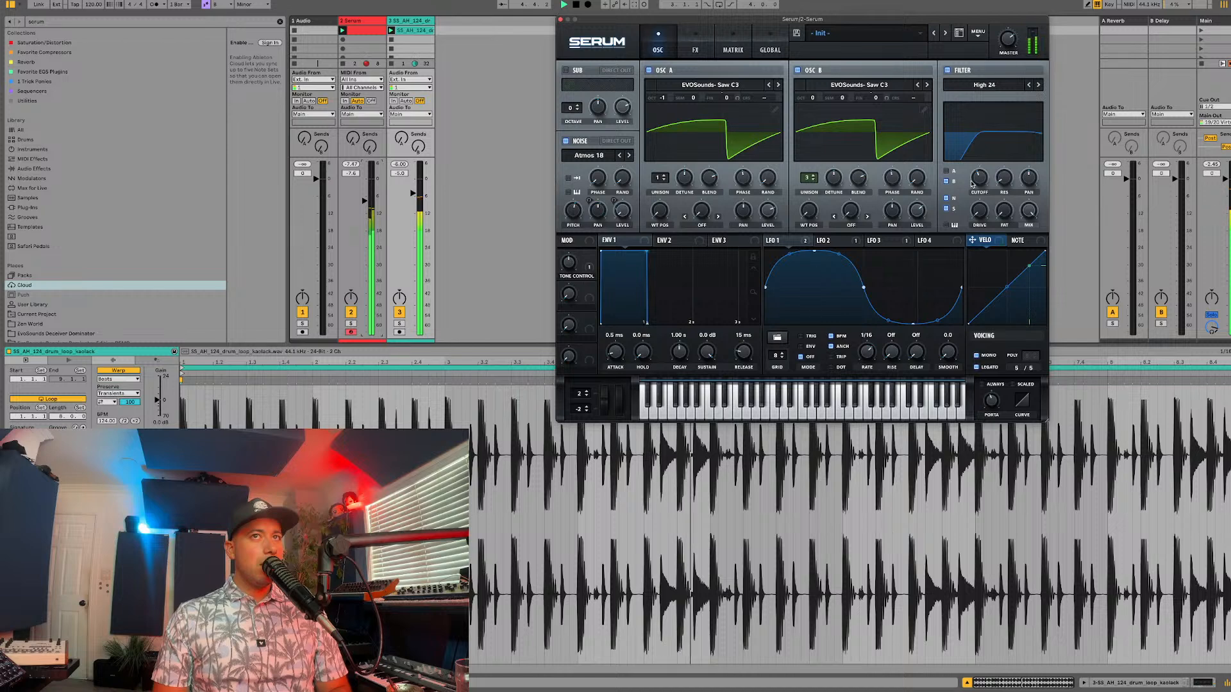
left_click_drag(972, 184, 972, 172)
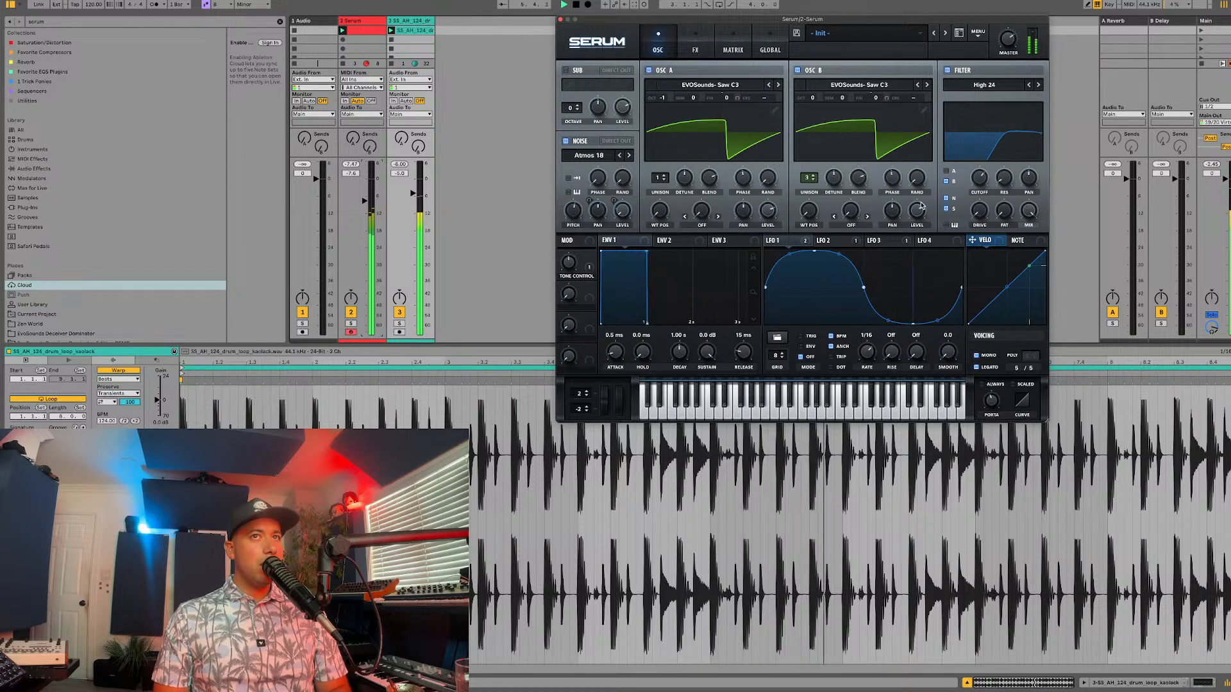
mouse_move(979, 178)
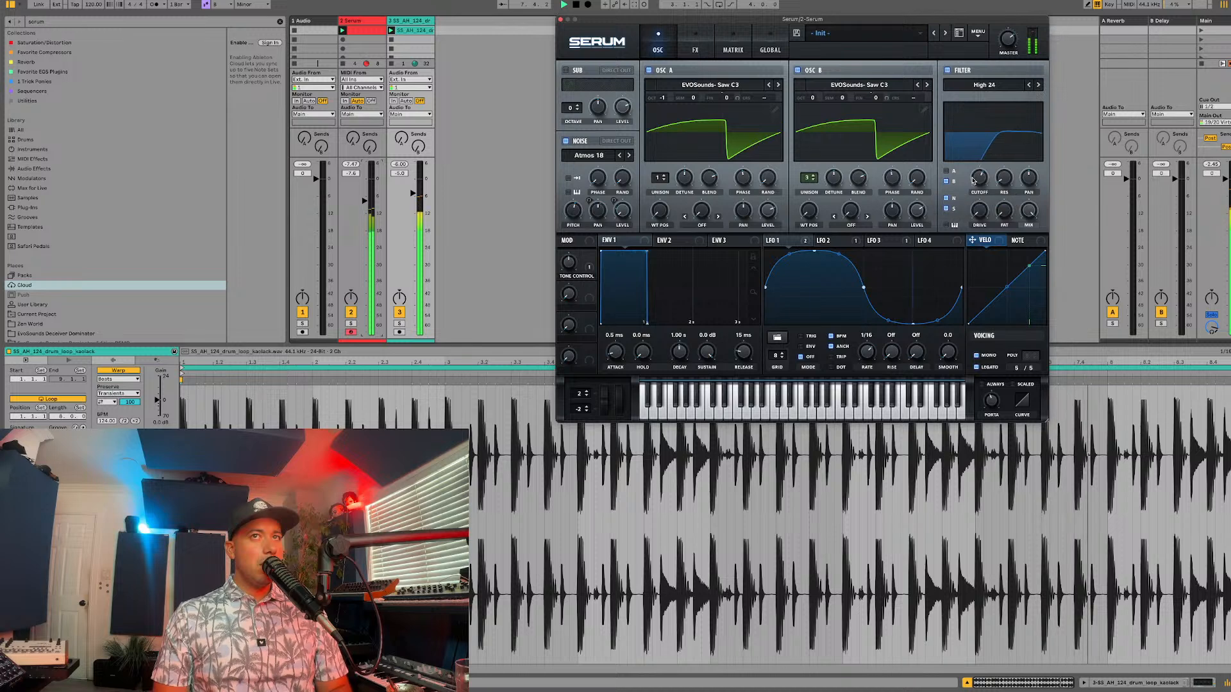
left_click(1029, 84)
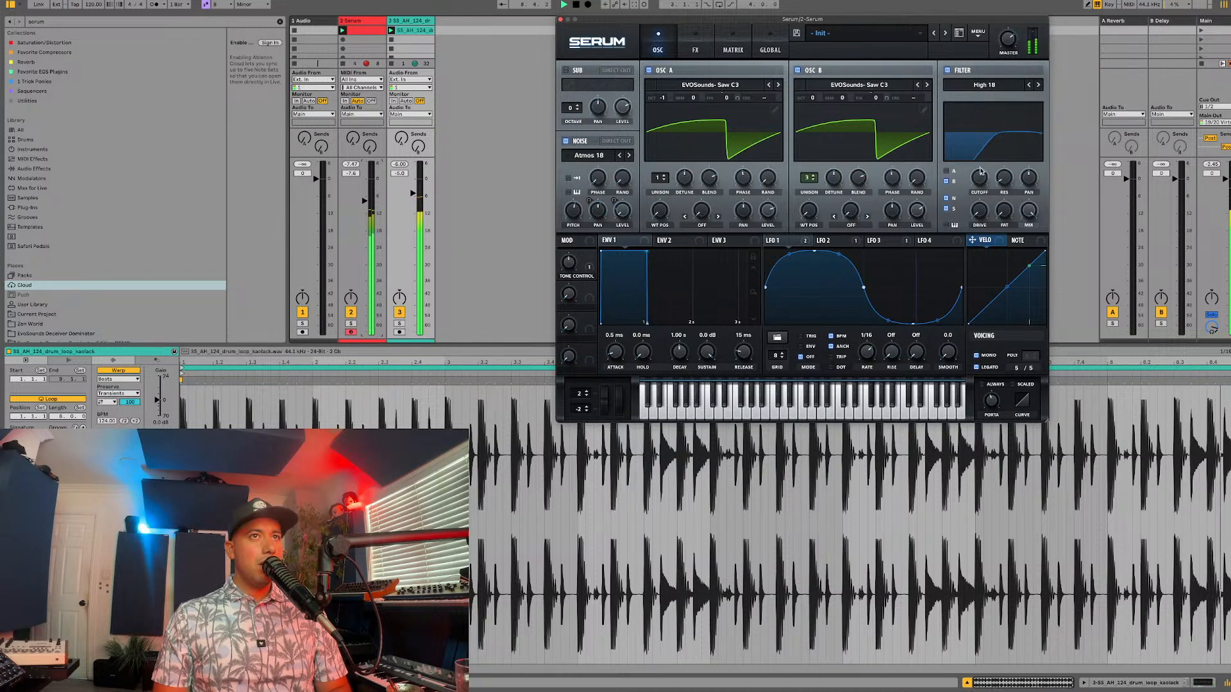
Step: Make Macro 2 the aux source for LFO 3's noise level modulation, name the macro MODS, and audition it with the loop
left_click(851, 238)
left_click(878, 244)
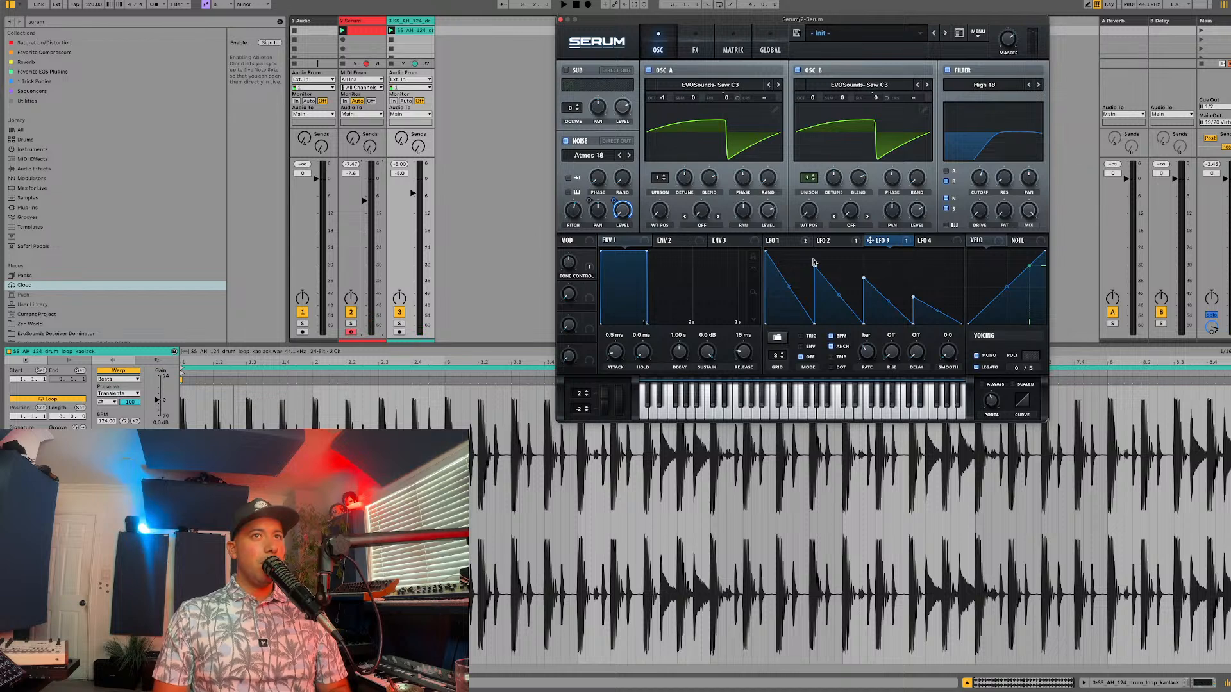
right_click(623, 206)
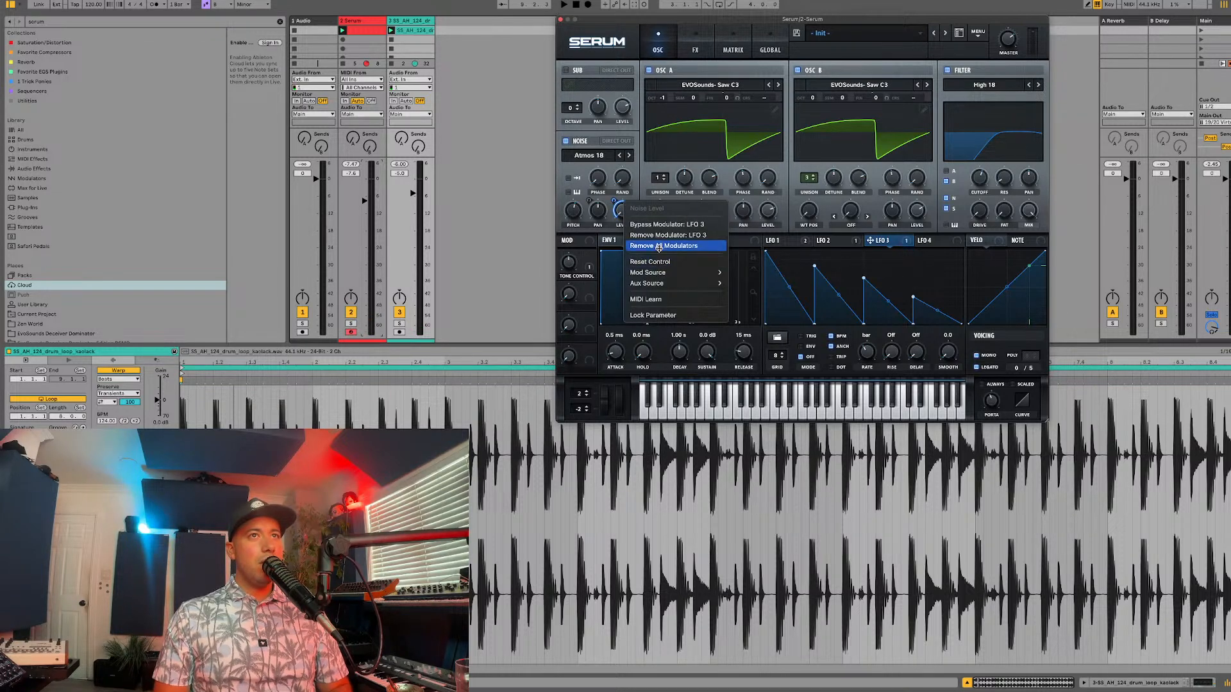
mouse_move(653, 283)
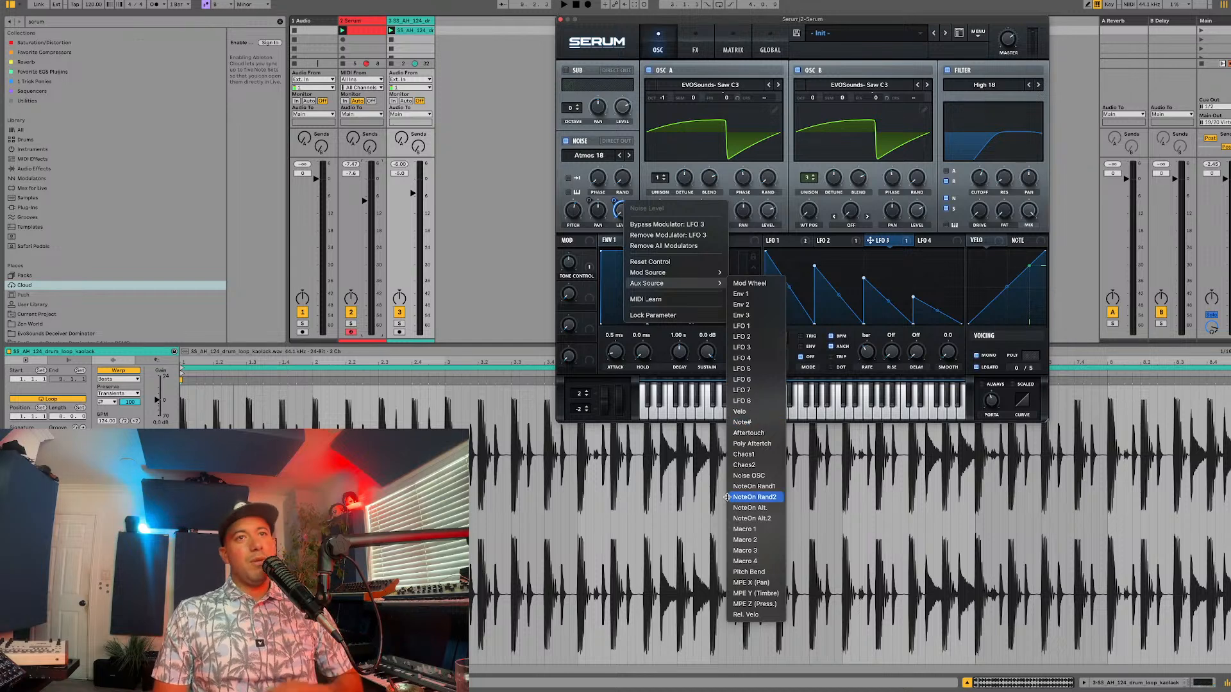
left_click(745, 542)
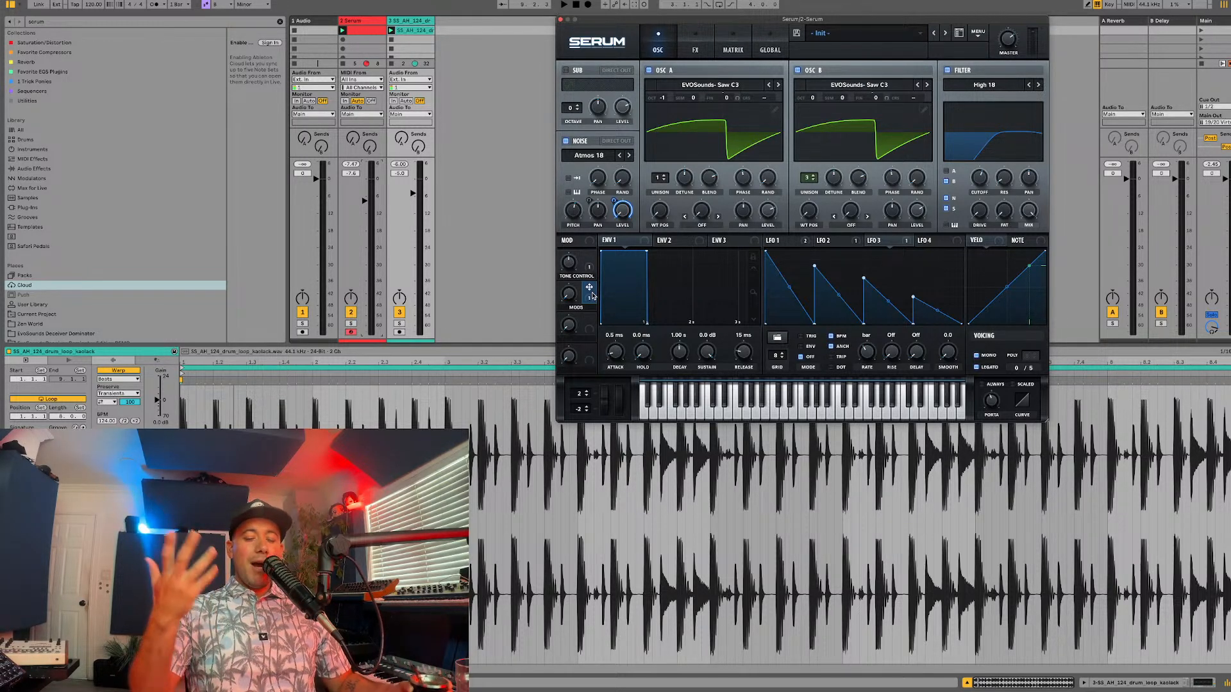
key("space")
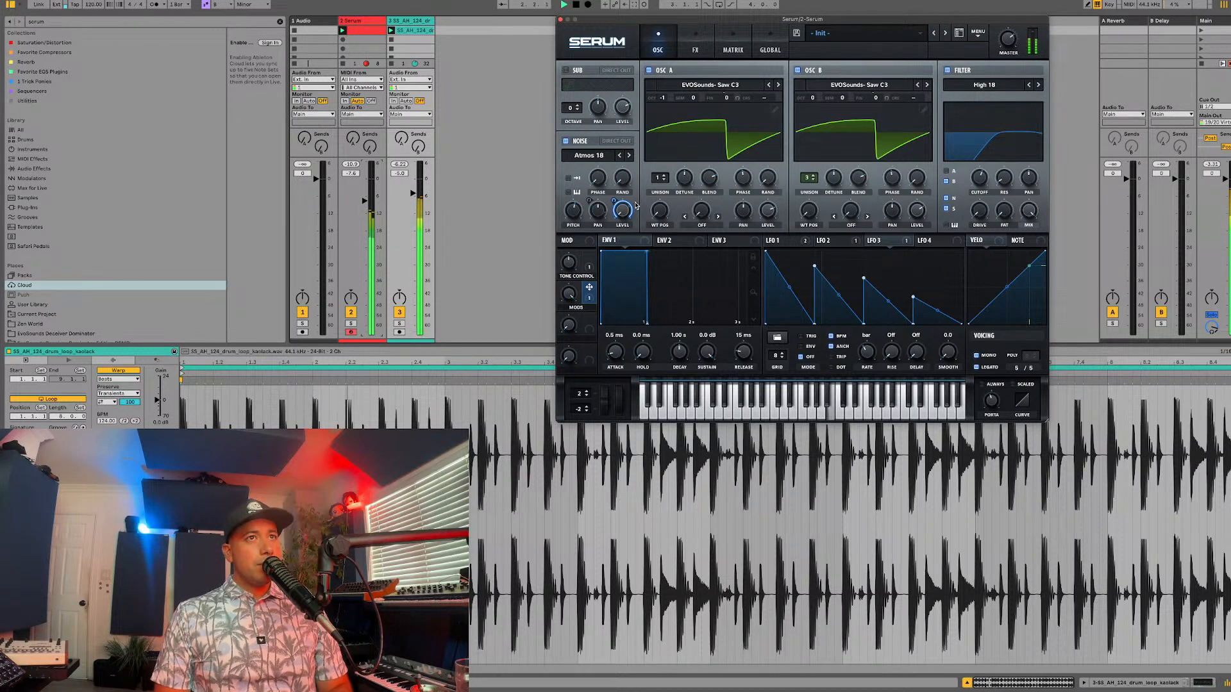
key("space")
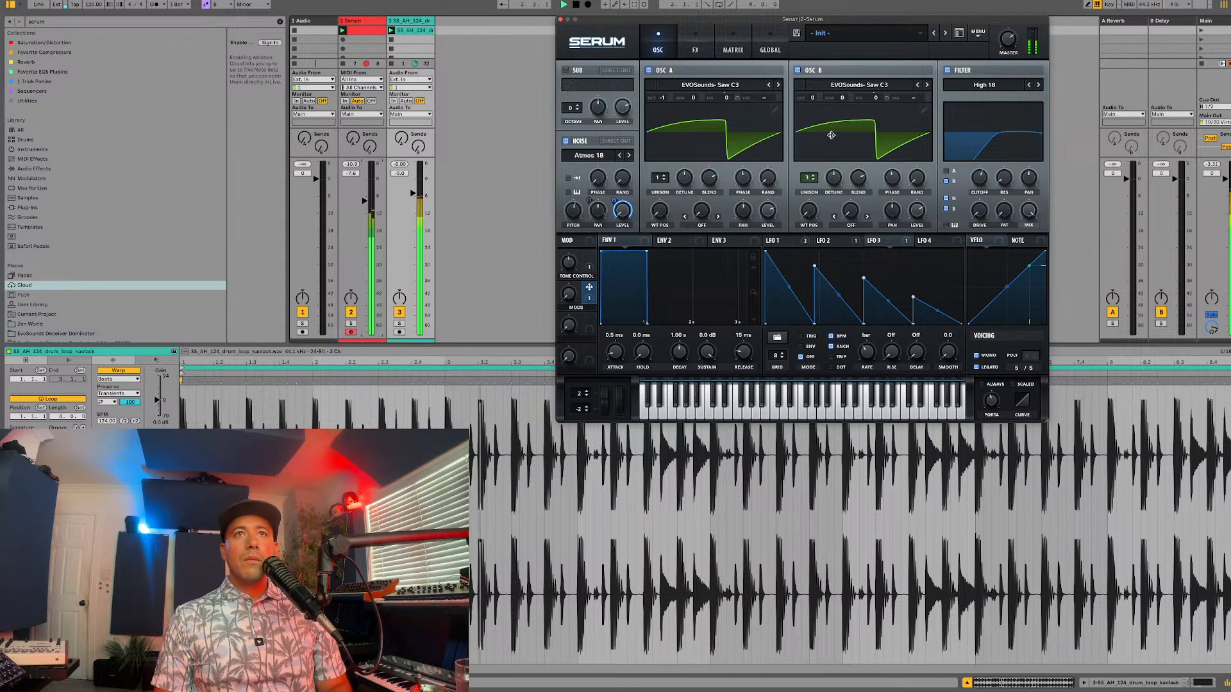
Step: Assign Macro 3 to oscillator B's level and rename the macro CLIMAX, auditioning it with the drum loop
left_click_drag(588, 318, 910, 218)
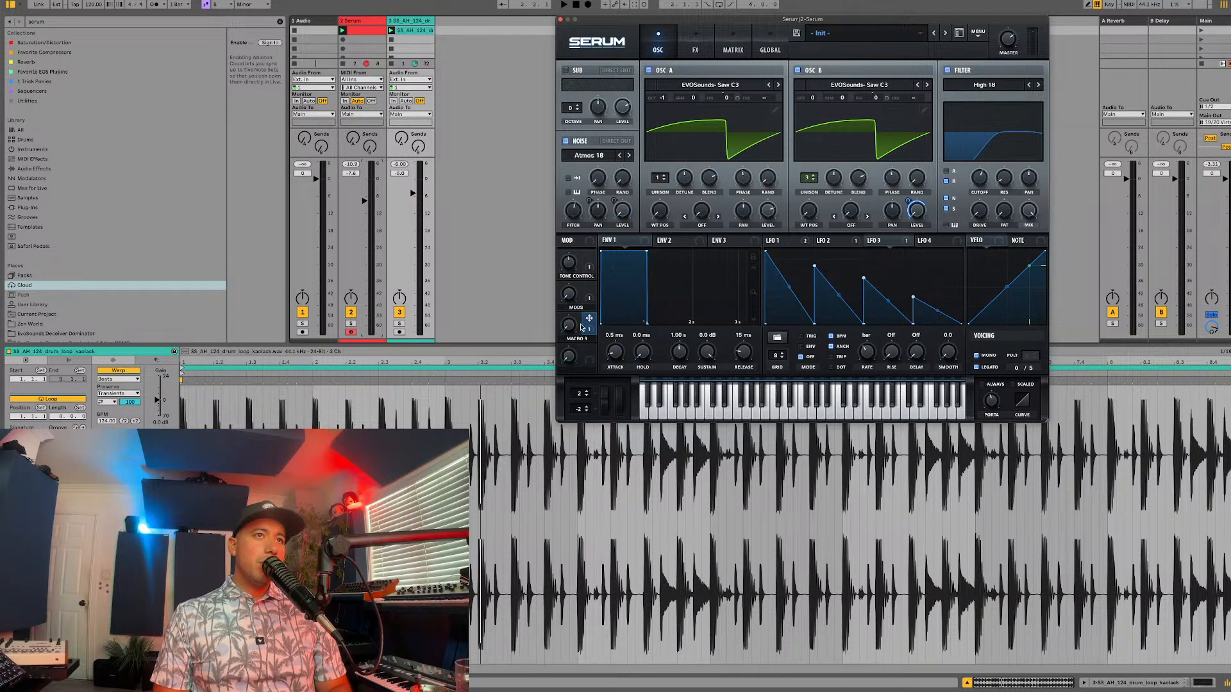
key("space")
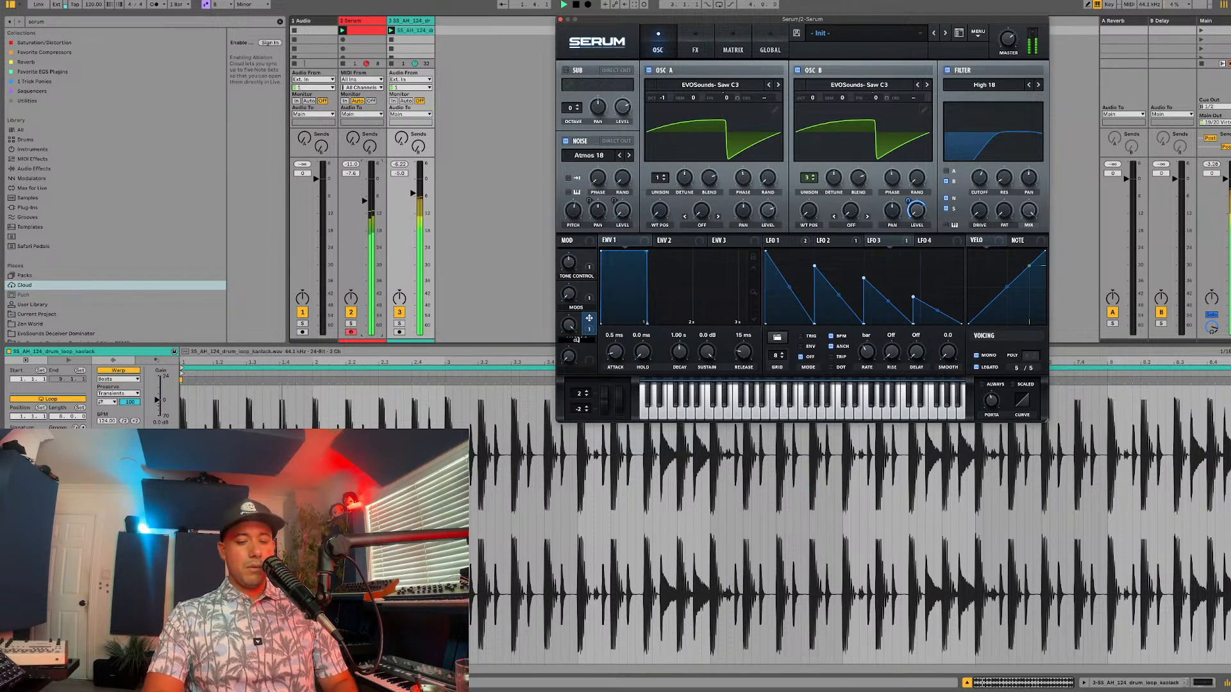
key("space")
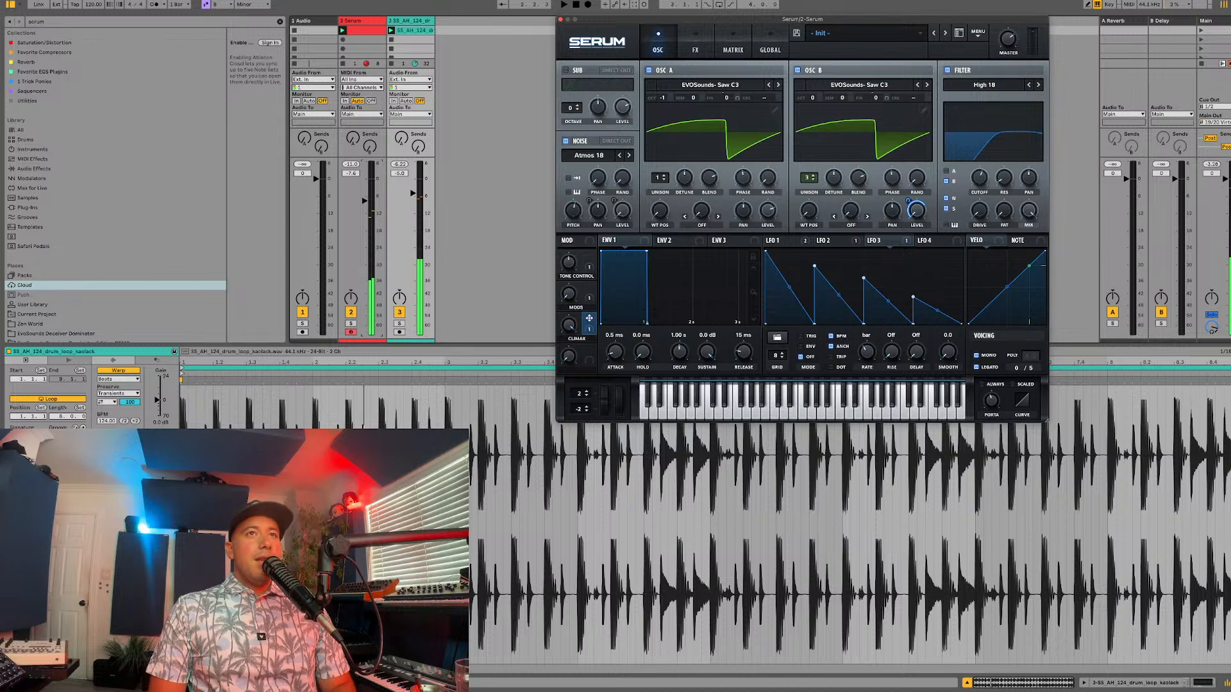
Step: Display the effects rack and clear the browser search to look through the library's places
left_click(694, 49)
left_click_drag(691, 24, 670, 30)
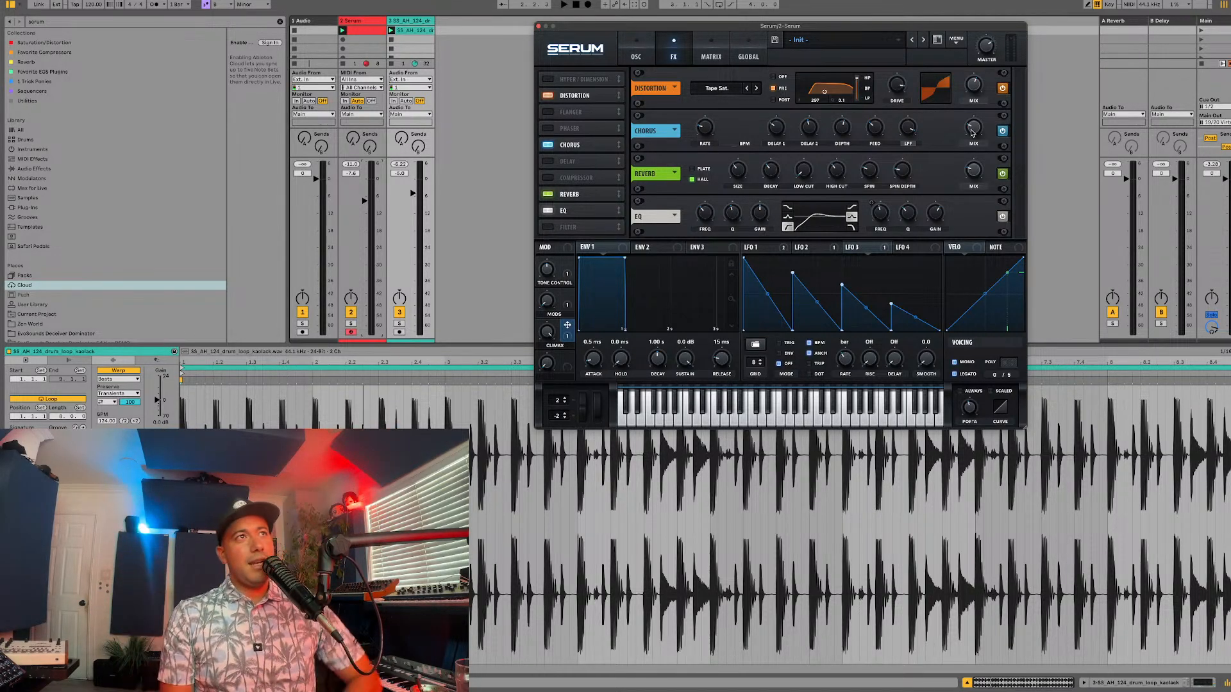
left_click(279, 22)
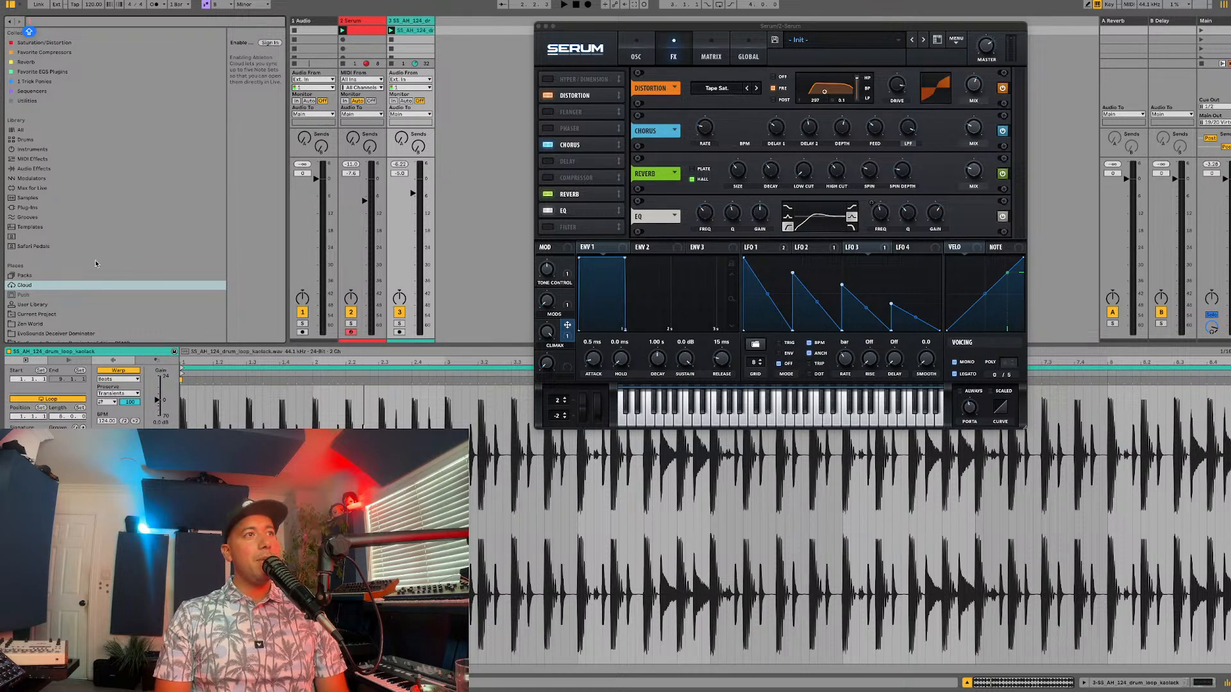
scroll(96, 263, "down", 3)
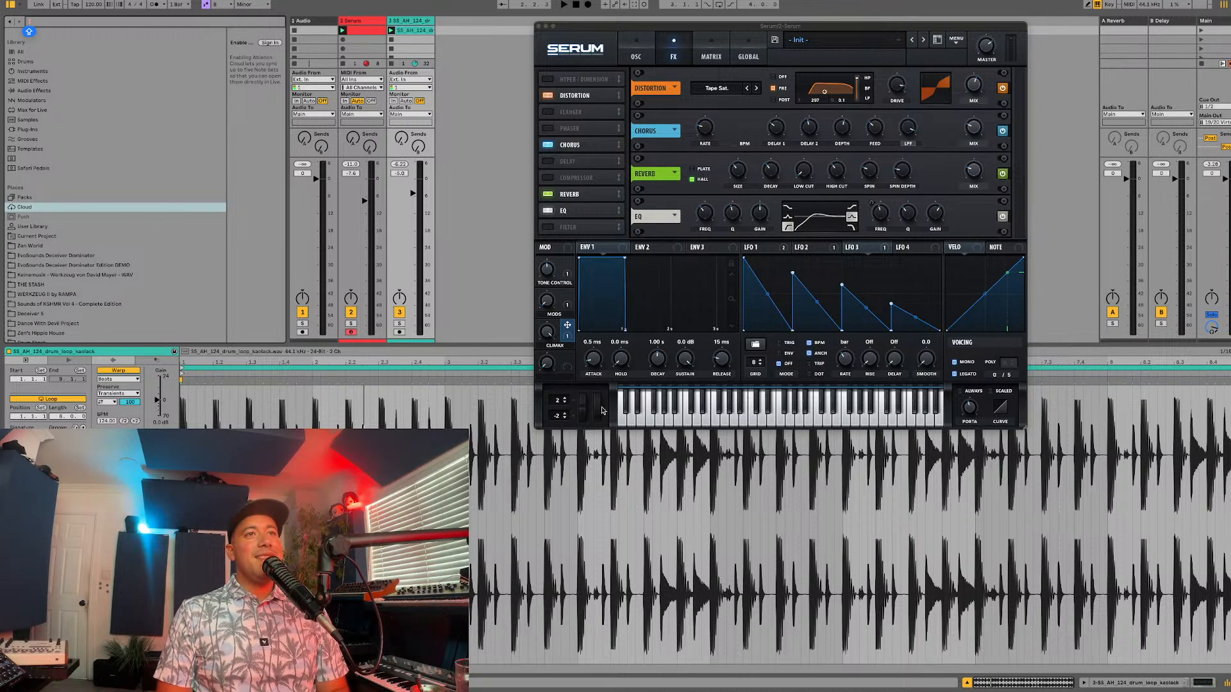
left_click(569, 337)
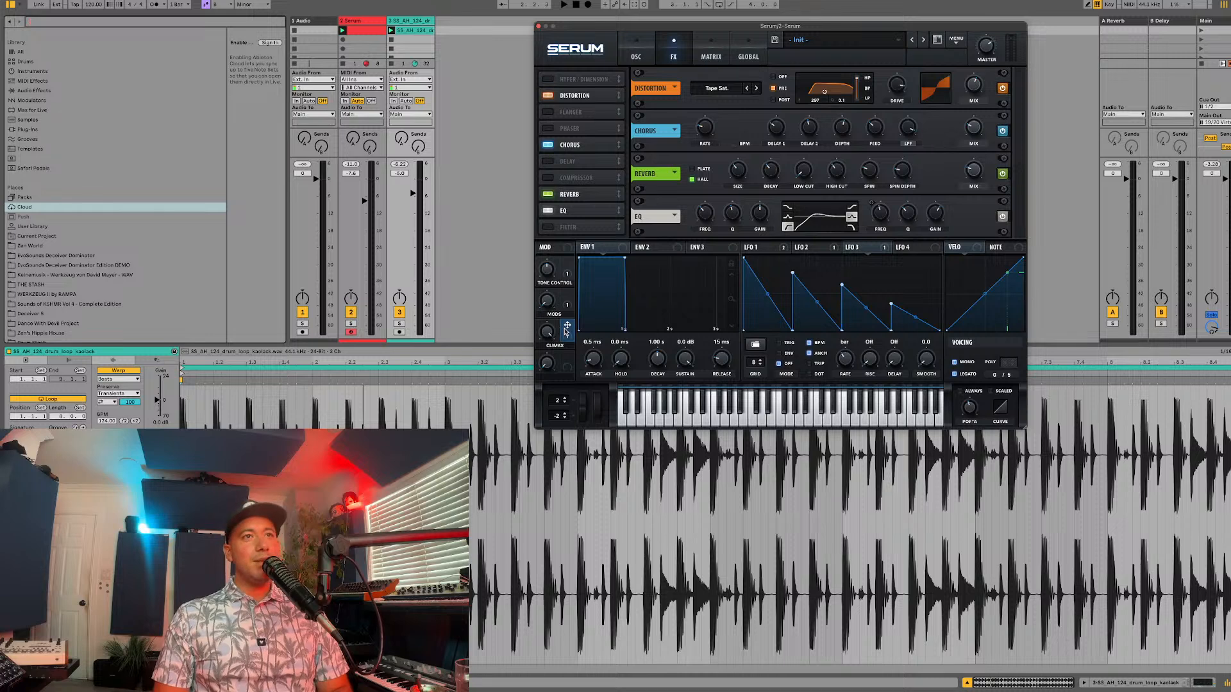
Step: Check the global unison settings during playback and load the Digital wavetable Anti-Stasis into oscillator B
left_click(747, 56)
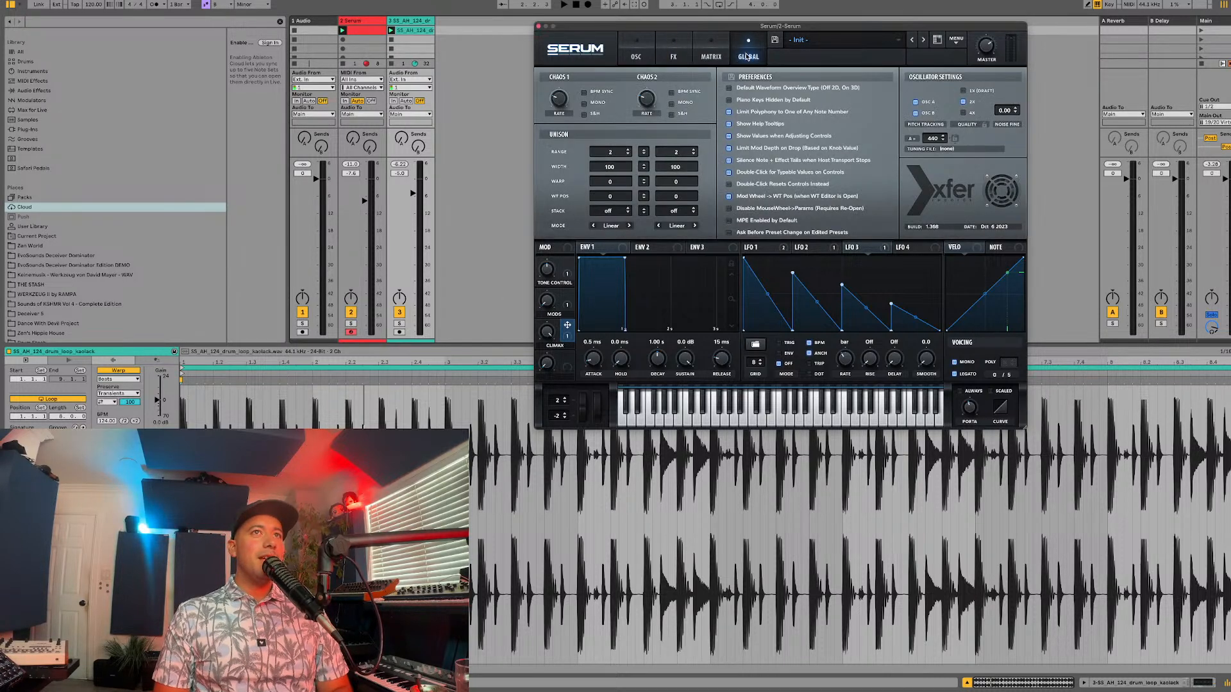
key("space")
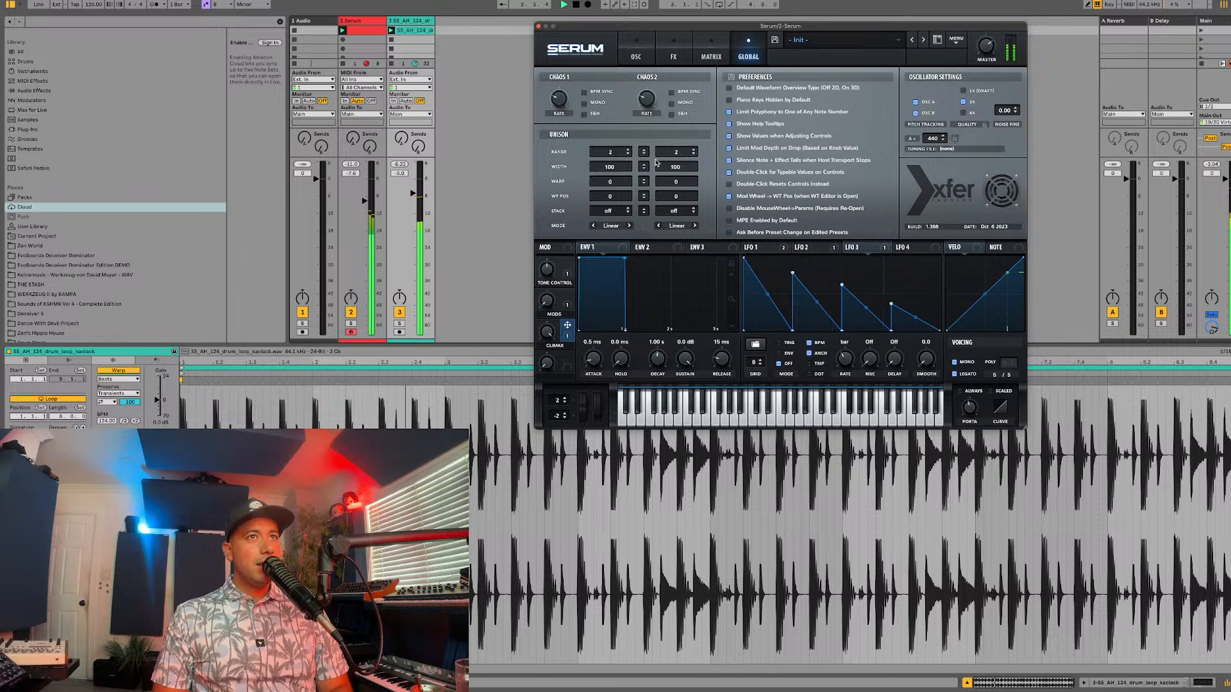
left_click(636, 56)
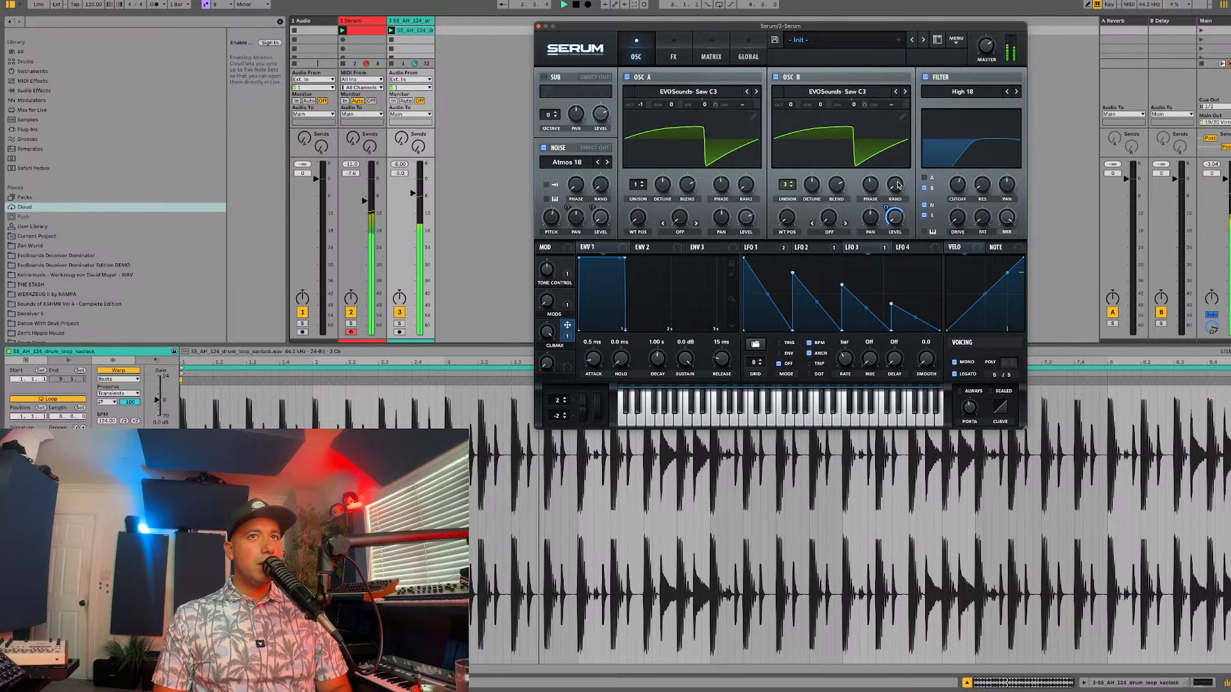
left_click(793, 95)
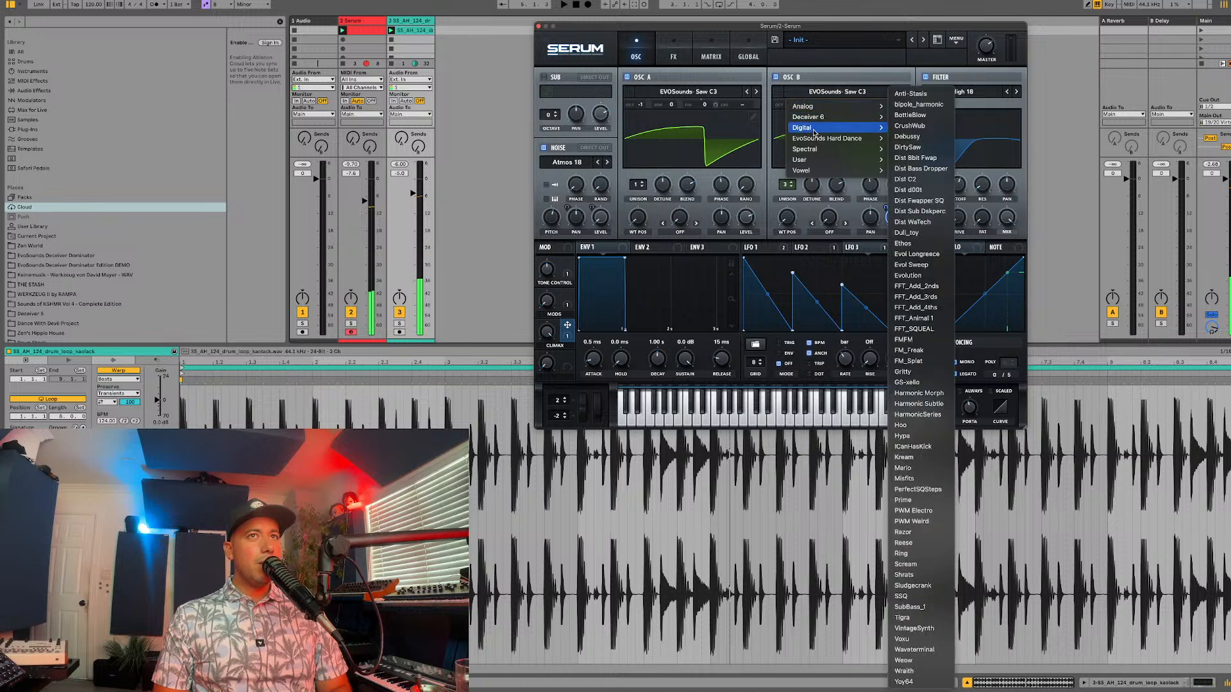
mouse_move(833, 127)
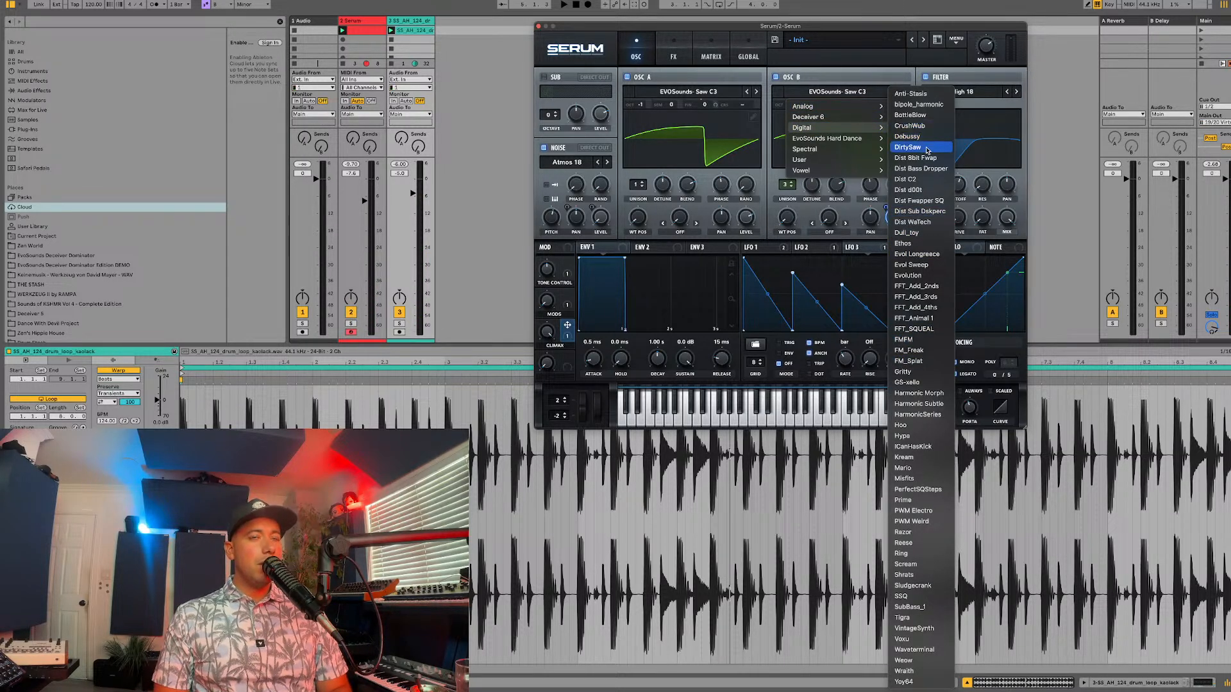
left_click(910, 94)
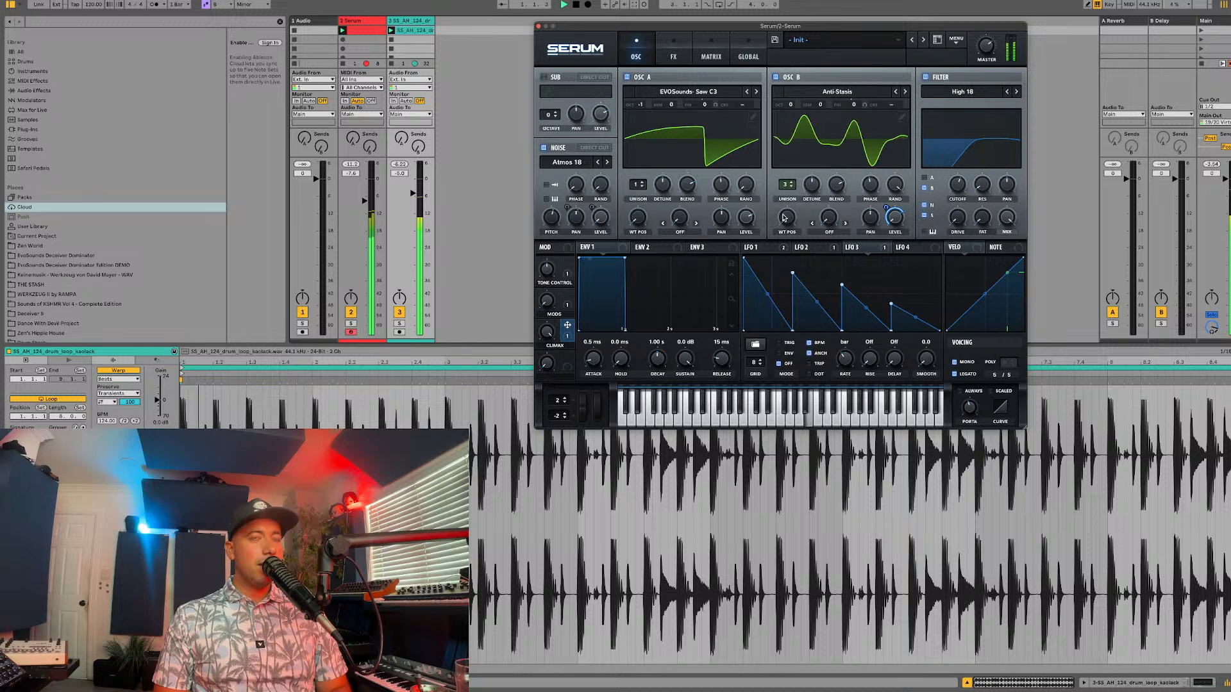
Step: Adjust oscillator B's wavetable position and pitch while auditioning the CLIMAX macro against the drum loop
left_click_drag(786, 217, 783, 209)
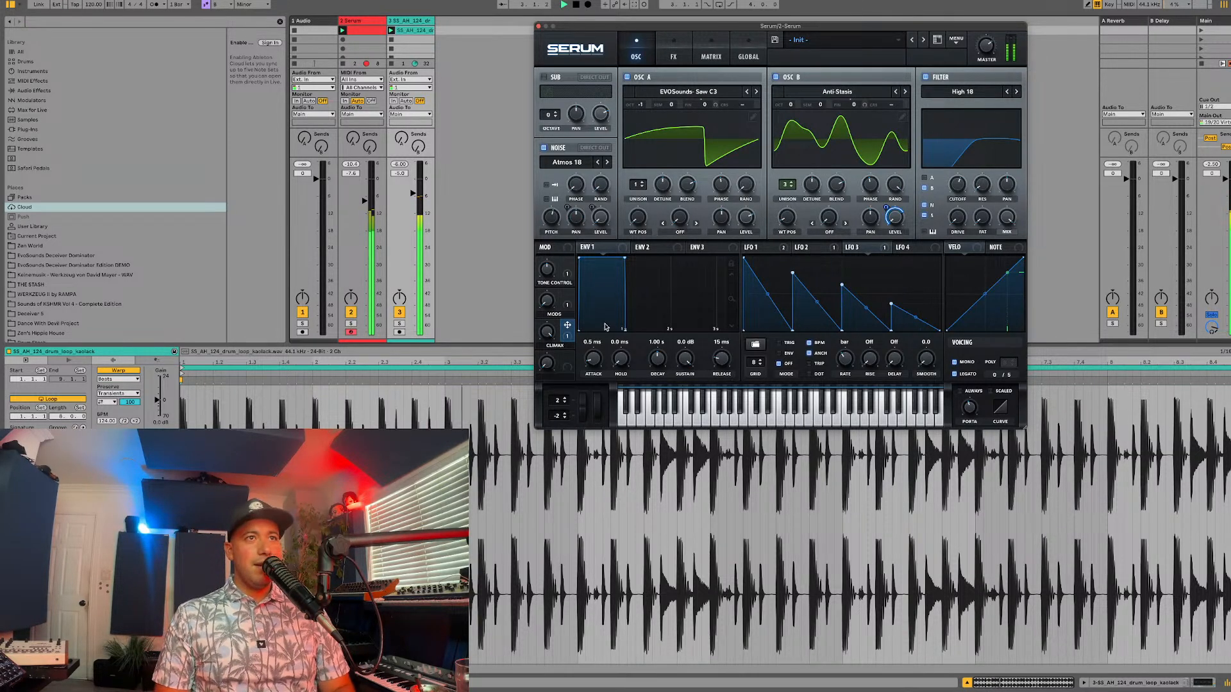
key("space")
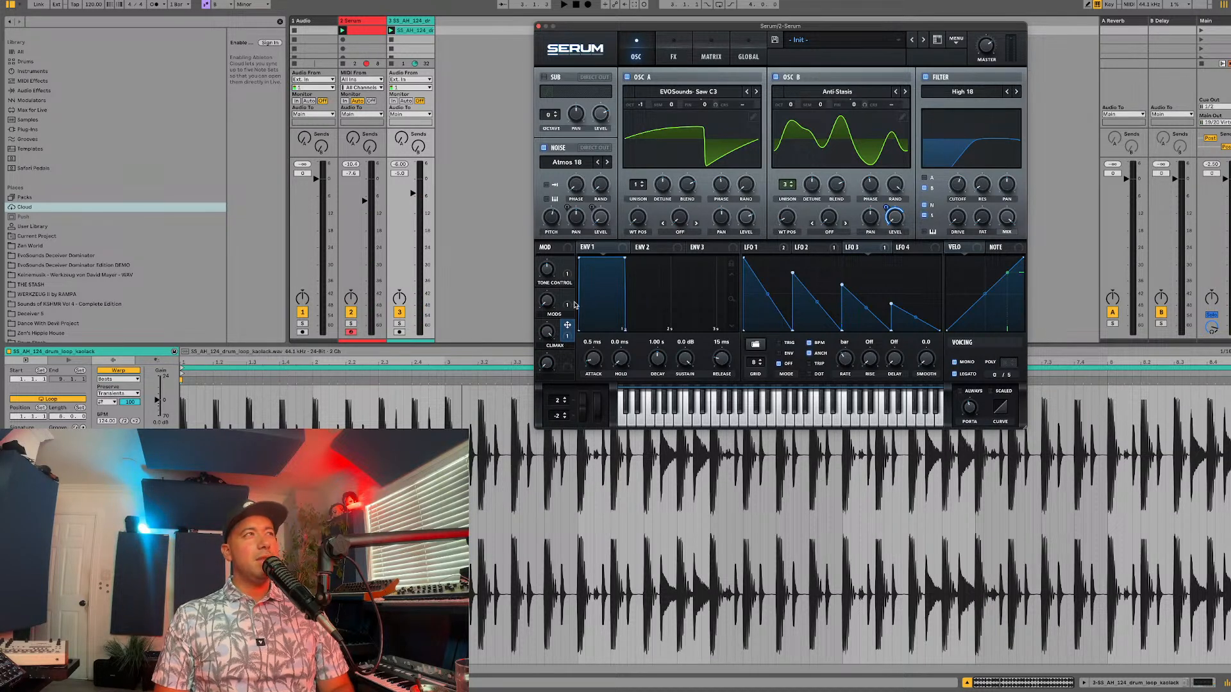
key("space")
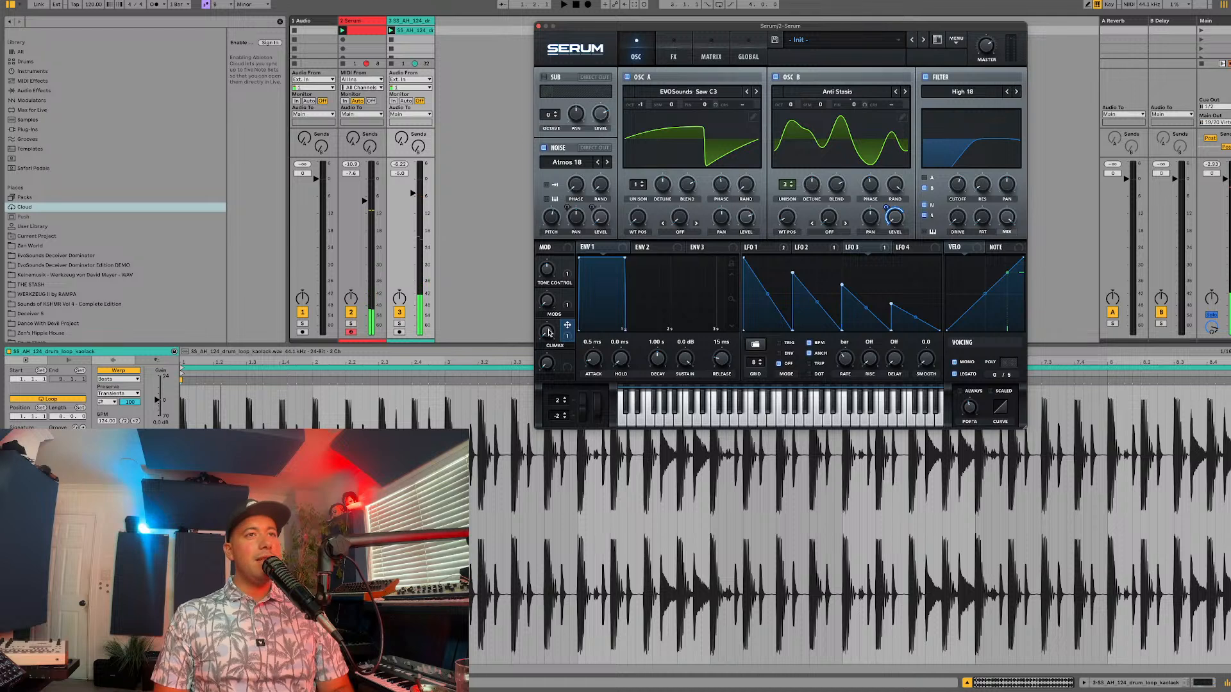
left_click_drag(549, 333, 603, 216)
key("space")
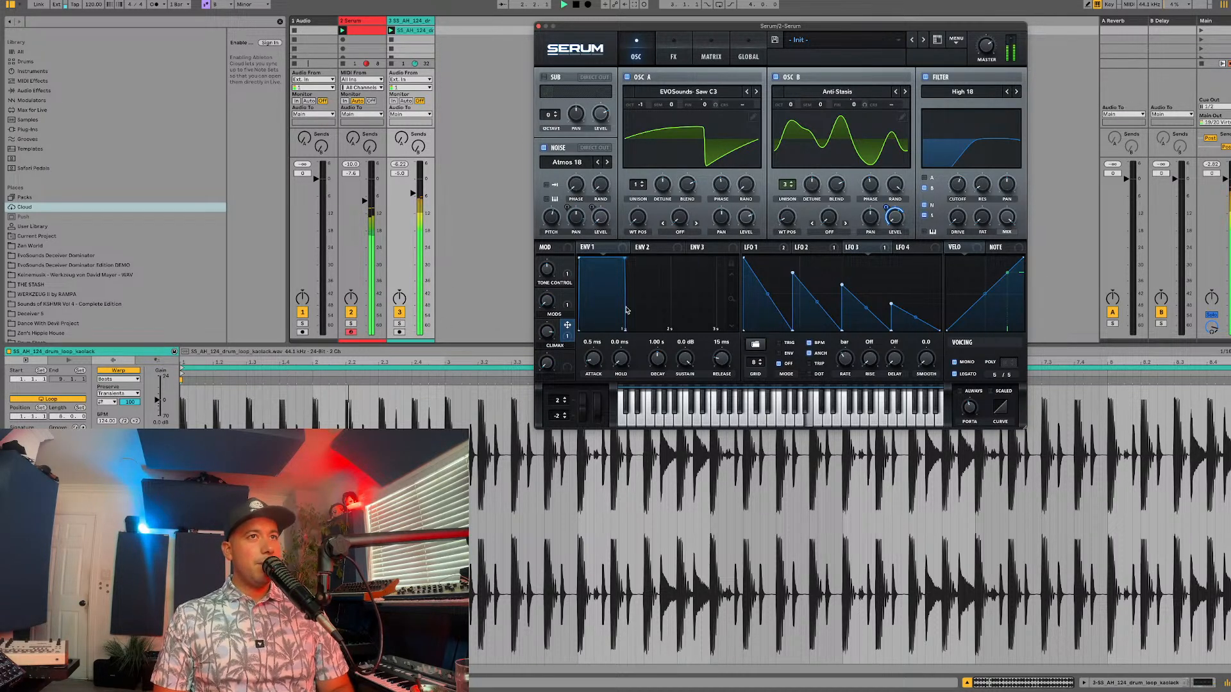
left_click_drag(790, 105, 796, 105)
key("space")
Step: Modulate oscillator B's level with LFO 4, shaped as a falling ramp at a 1/16 rate, and adjust the modulation depth
left_click_drag(885, 207, 883, 220)
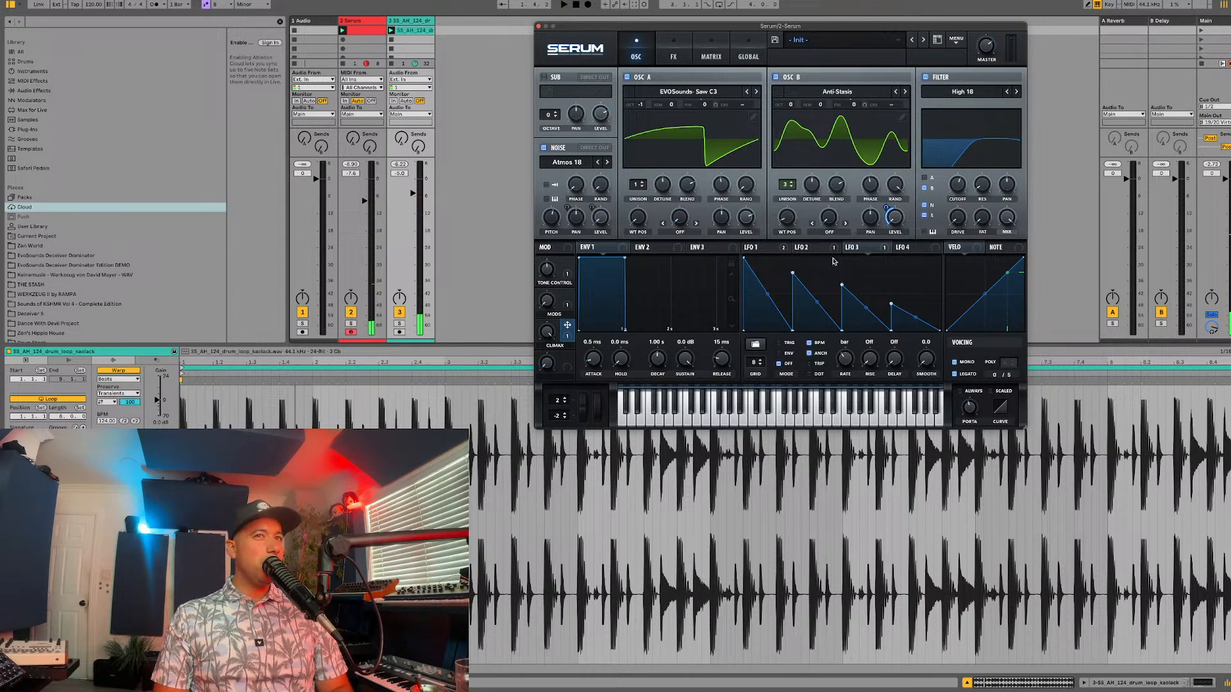
left_click(902, 247)
left_click_drag(910, 247, 755, 269)
left_click_drag(755, 261, 734, 253)
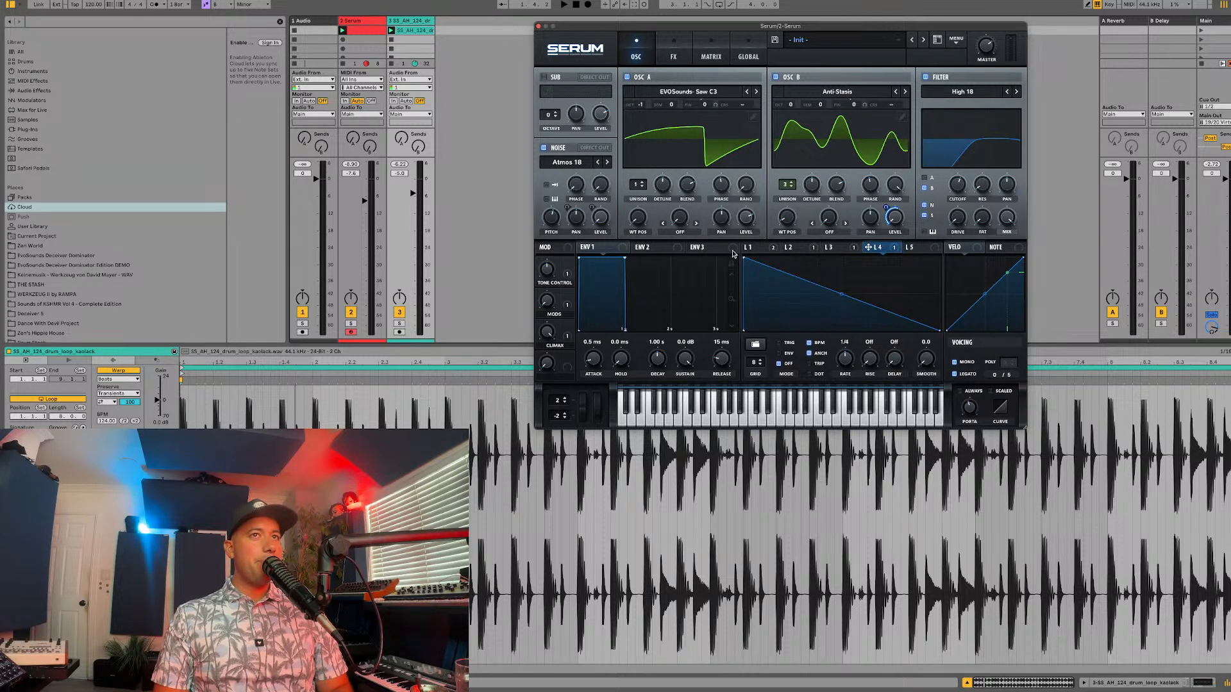
left_click_drag(854, 355, 855, 351)
key("space")
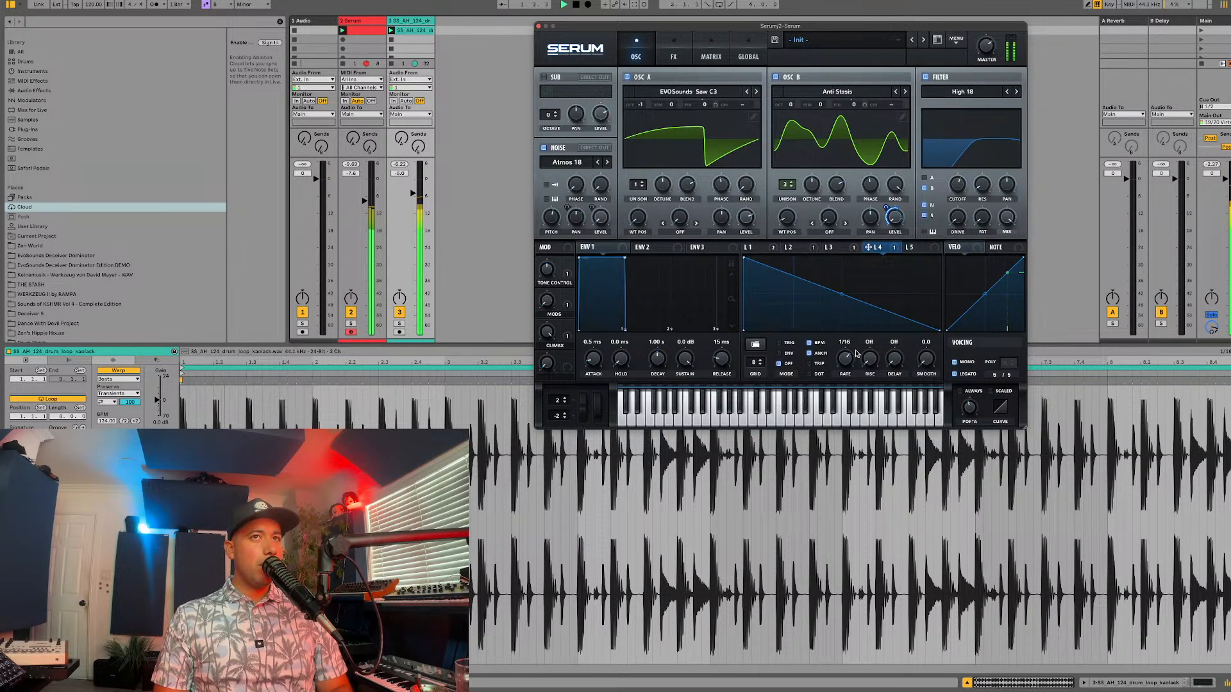
left_click_drag(885, 208, 885, 215)
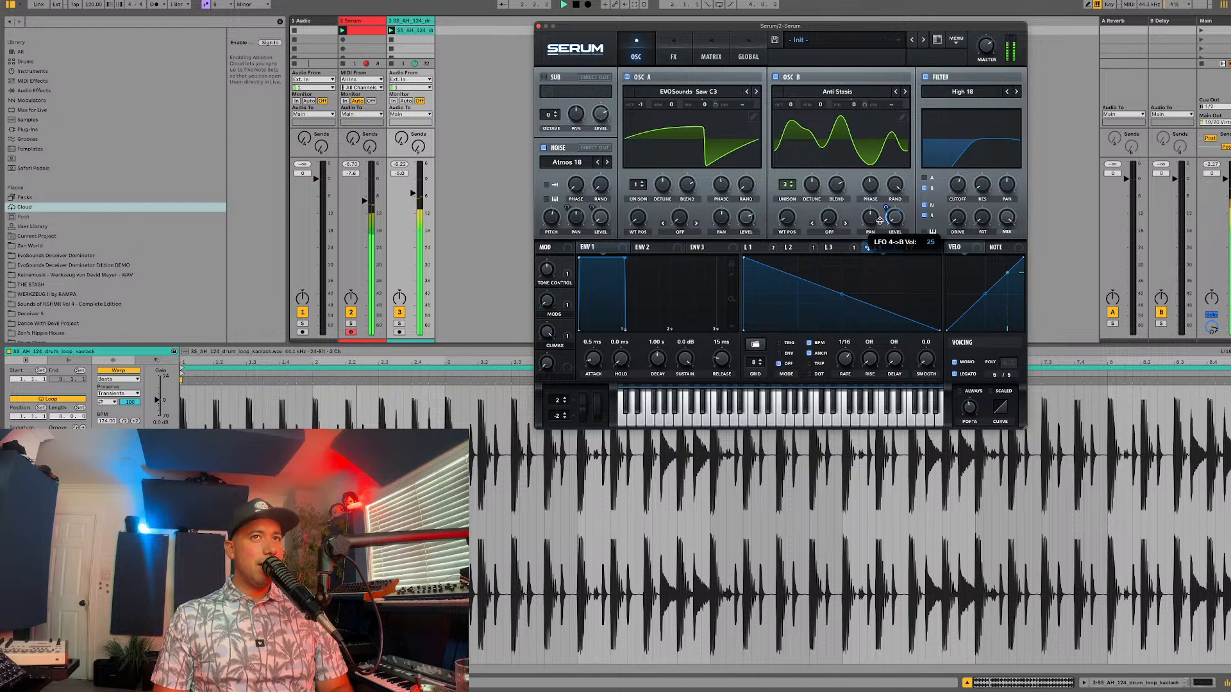
Step: Set oscillator B's octave to +1 and steepen LFO 4's falling ramp into a short initial decay
left_click_drag(789, 105, 787, 94)
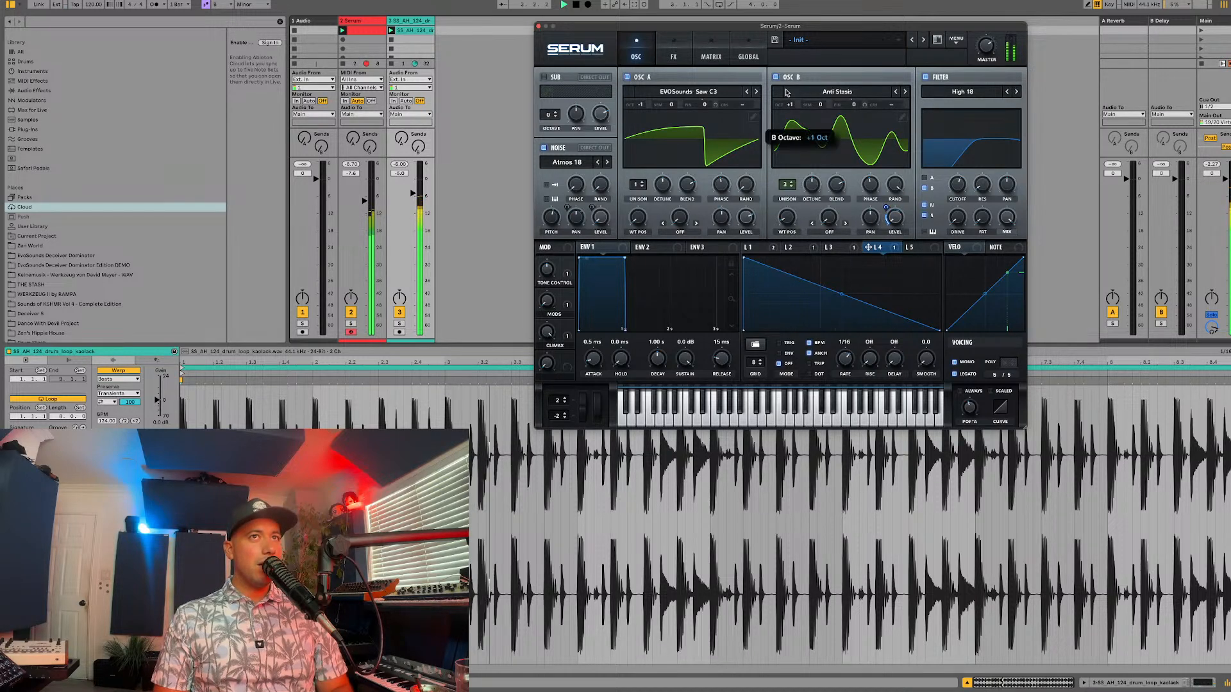
double_click(834, 294)
left_click_drag(835, 294, 777, 353)
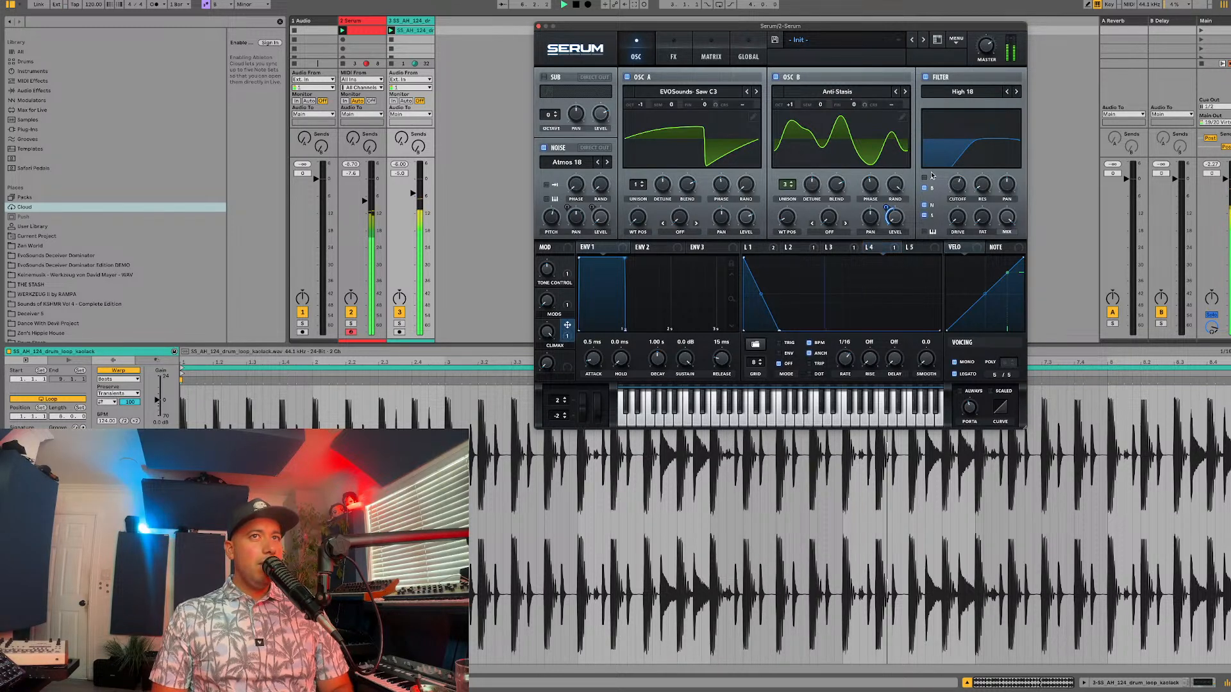
Step: Clear the modulation on oscillator B's level, reassign LFO 4 to it, and slightly lengthen the LFO's decay
right_click(895, 215)
left_click(921, 243)
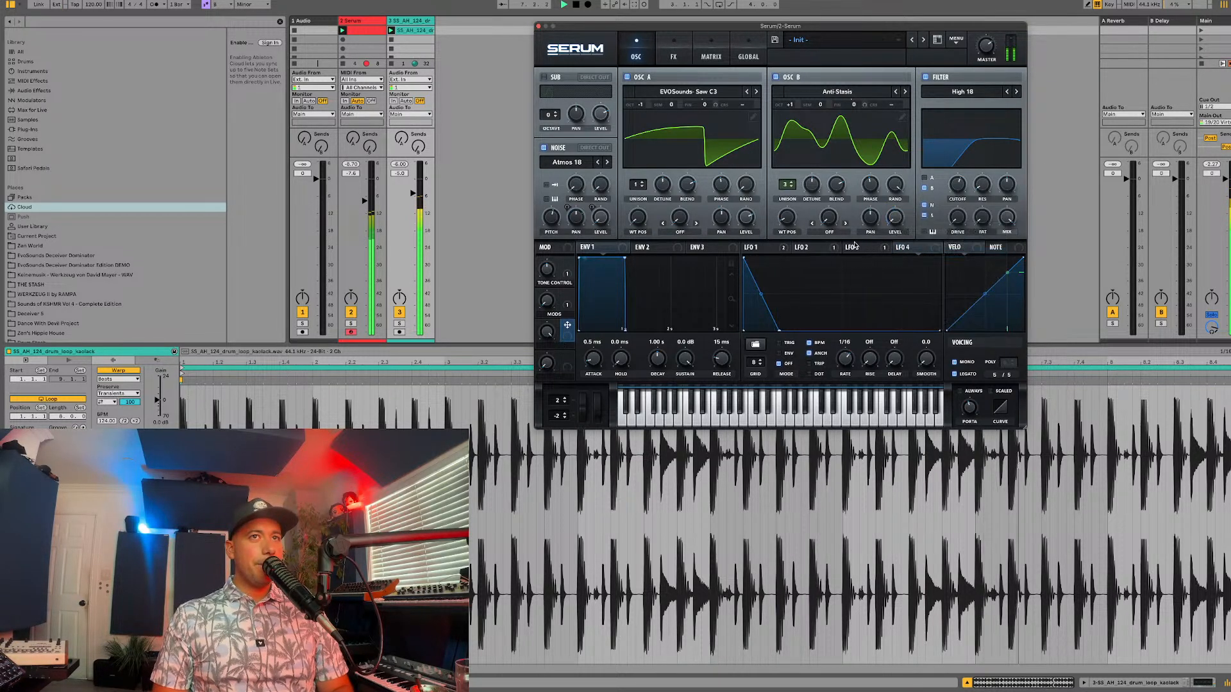
left_click(890, 249)
left_click_drag(891, 252, 895, 217)
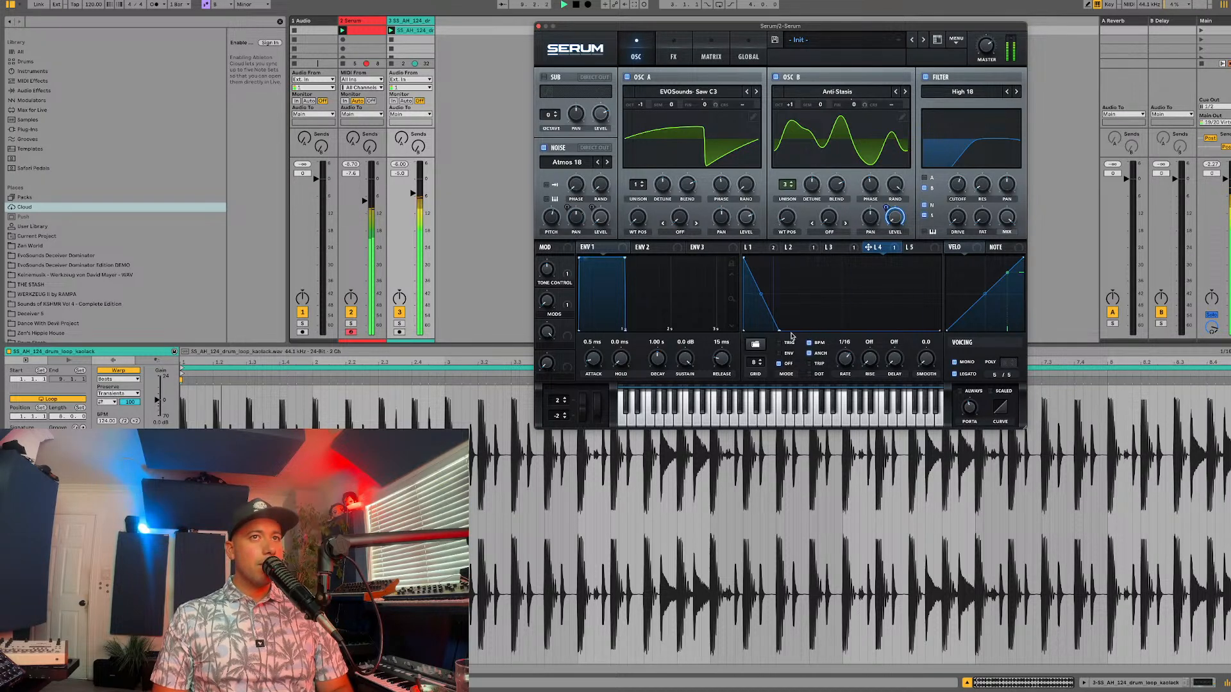
left_click_drag(778, 330, 802, 332)
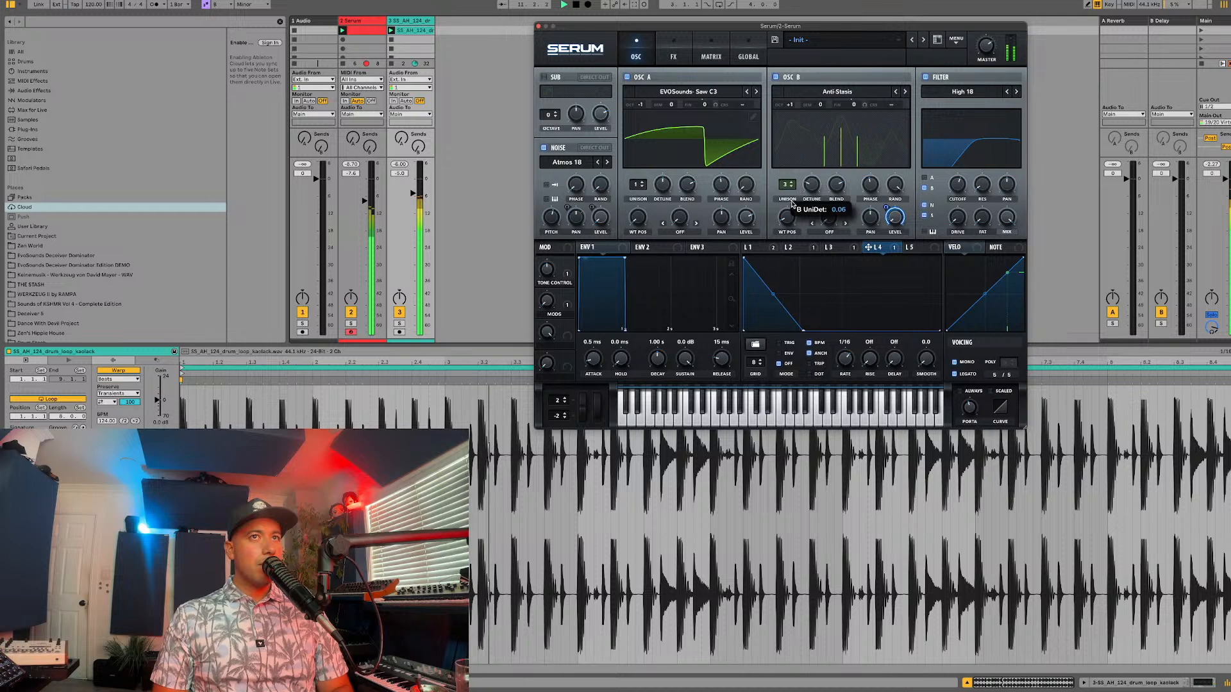
Step: Raise oscillator B's octave to +2 and make Macro 3 the aux source for LFO 4's level modulation
left_click_drag(790, 104, 799, 92)
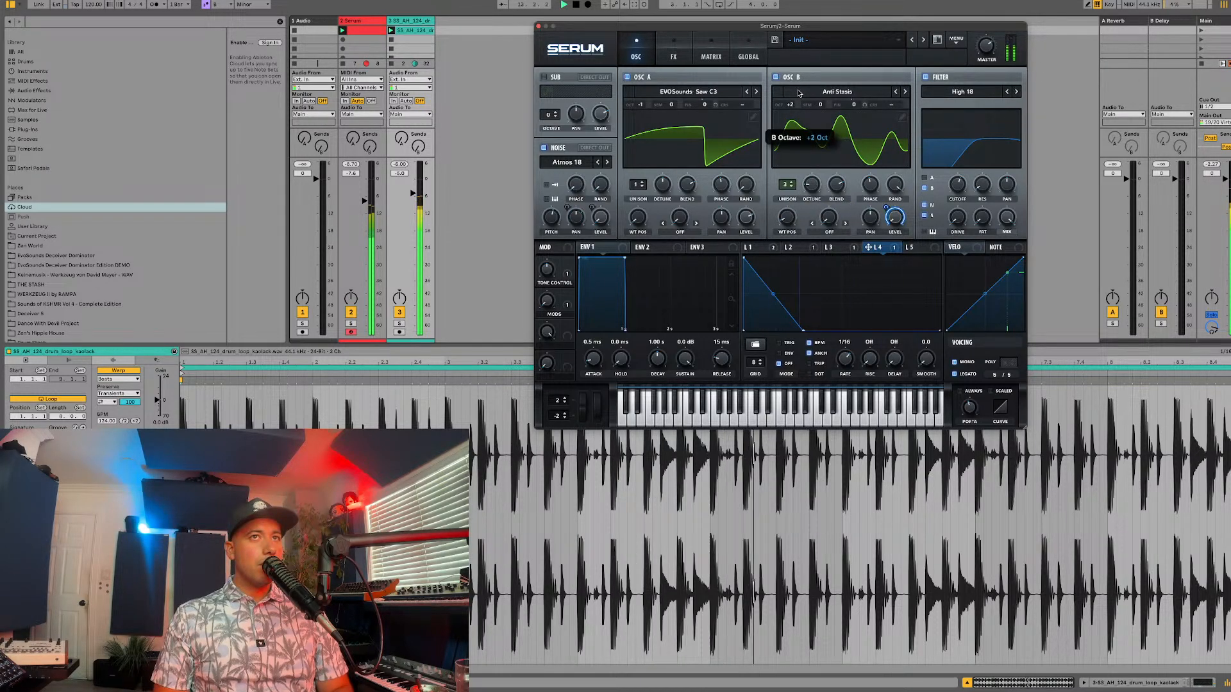
key("space")
right_click(895, 217)
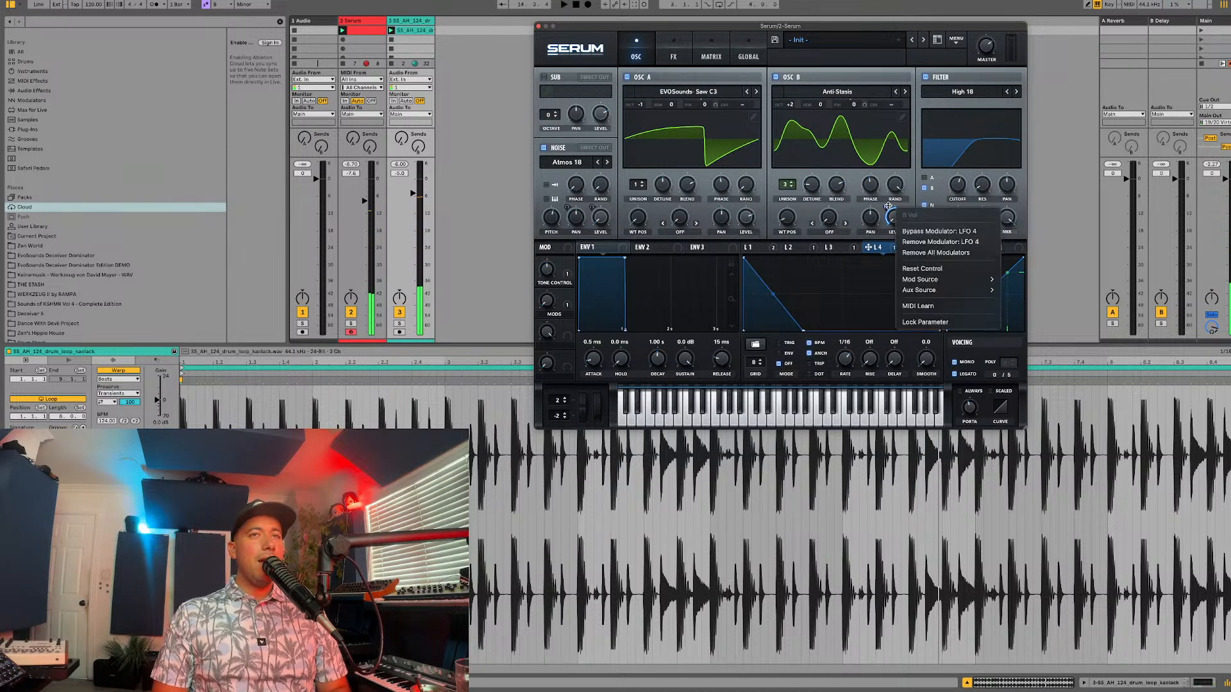
mouse_move(920, 282)
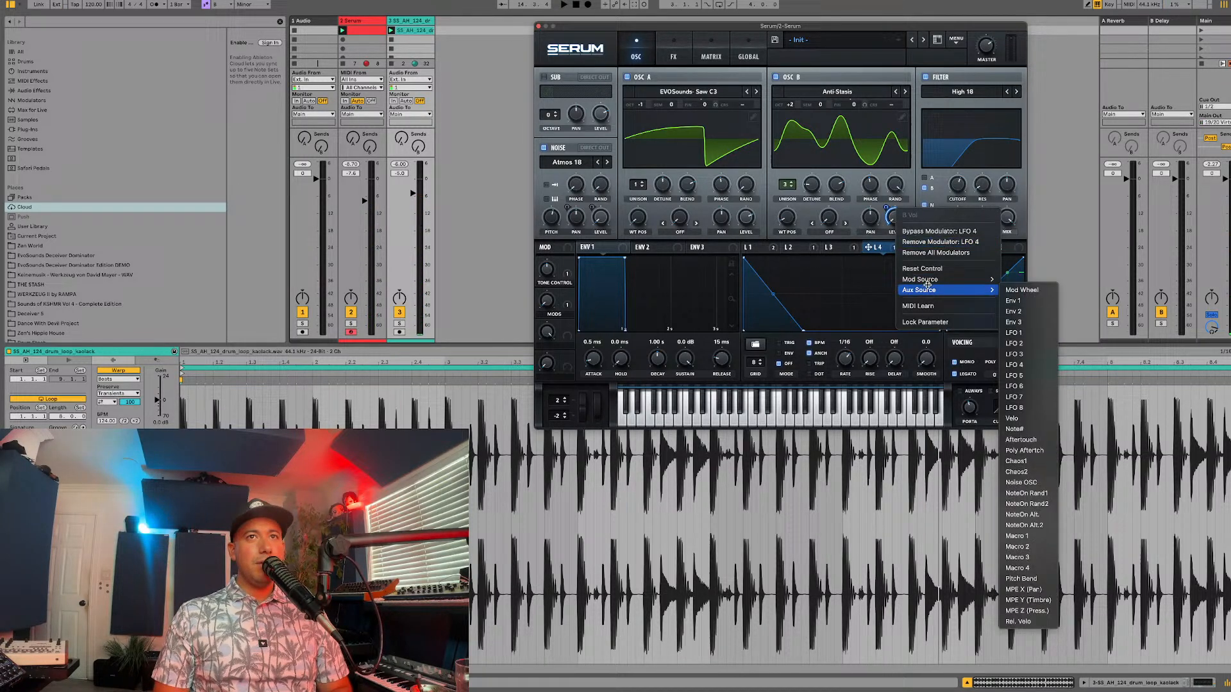
left_click(1017, 558)
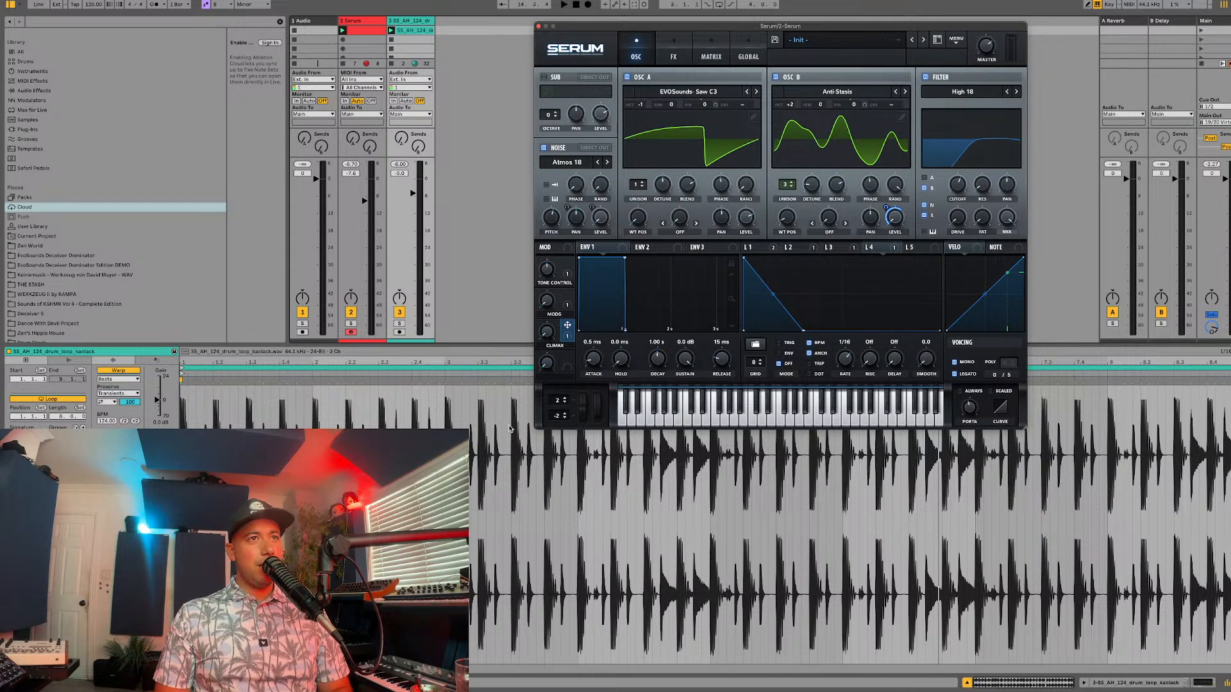
left_click(684, 58)
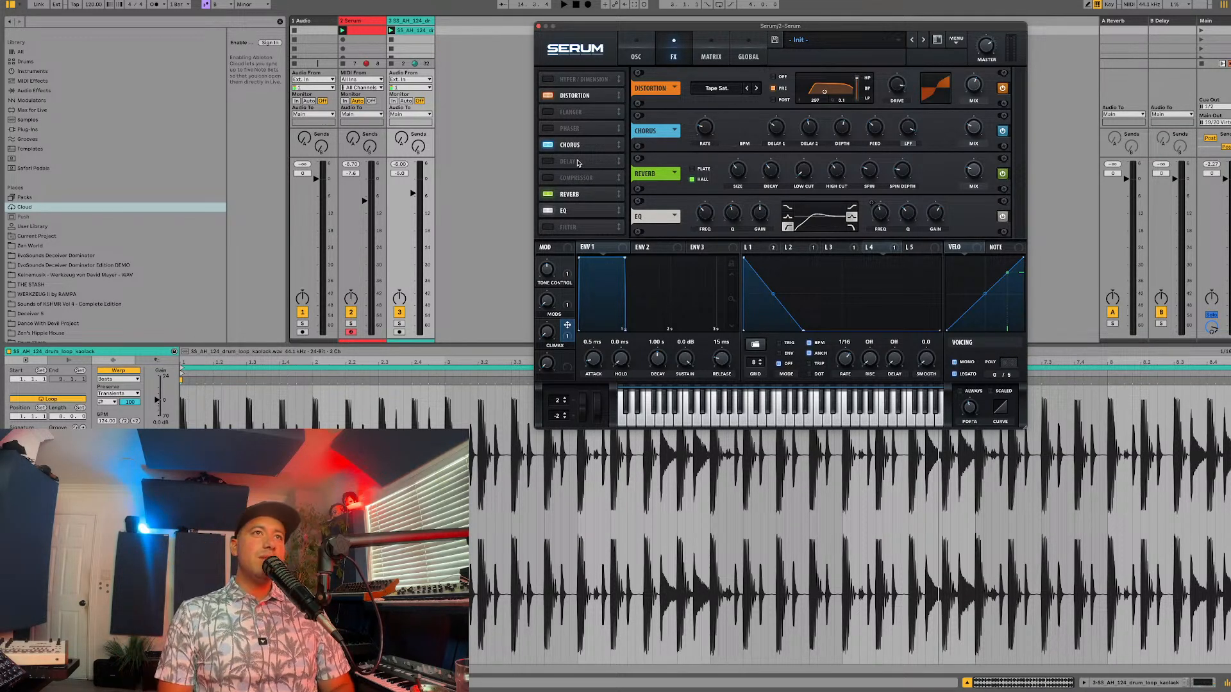
left_click(642, 60)
left_click(662, 58)
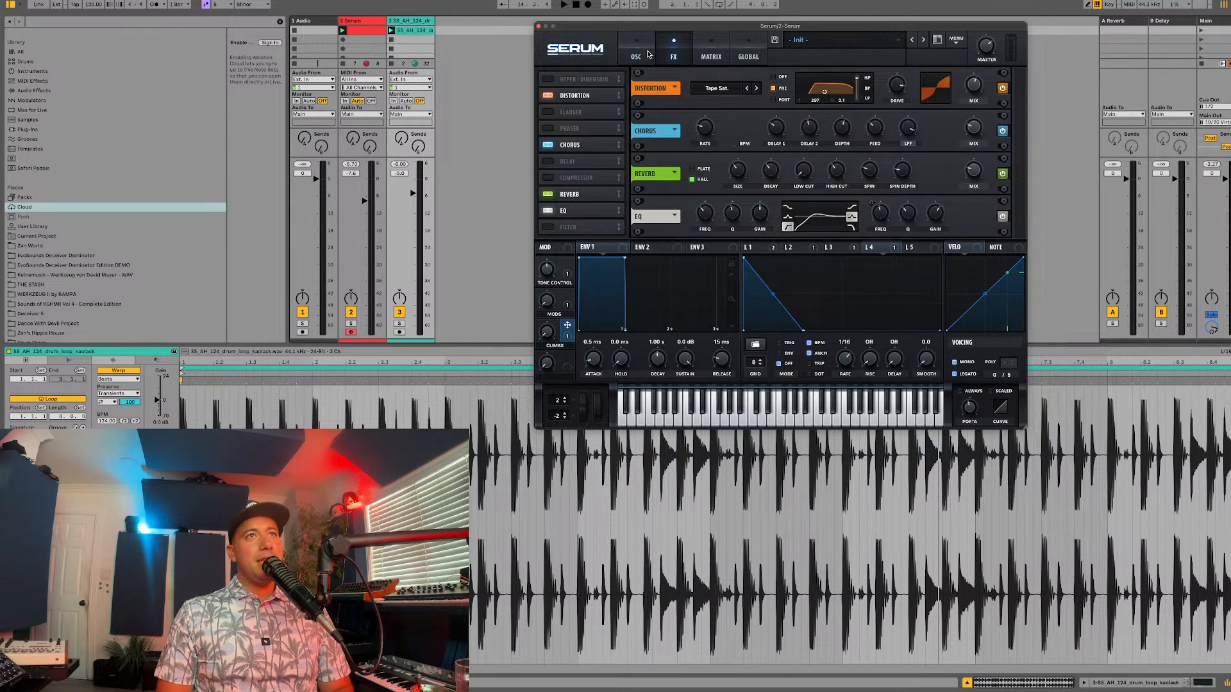
left_click(647, 55)
left_click(676, 54)
left_click(650, 56)
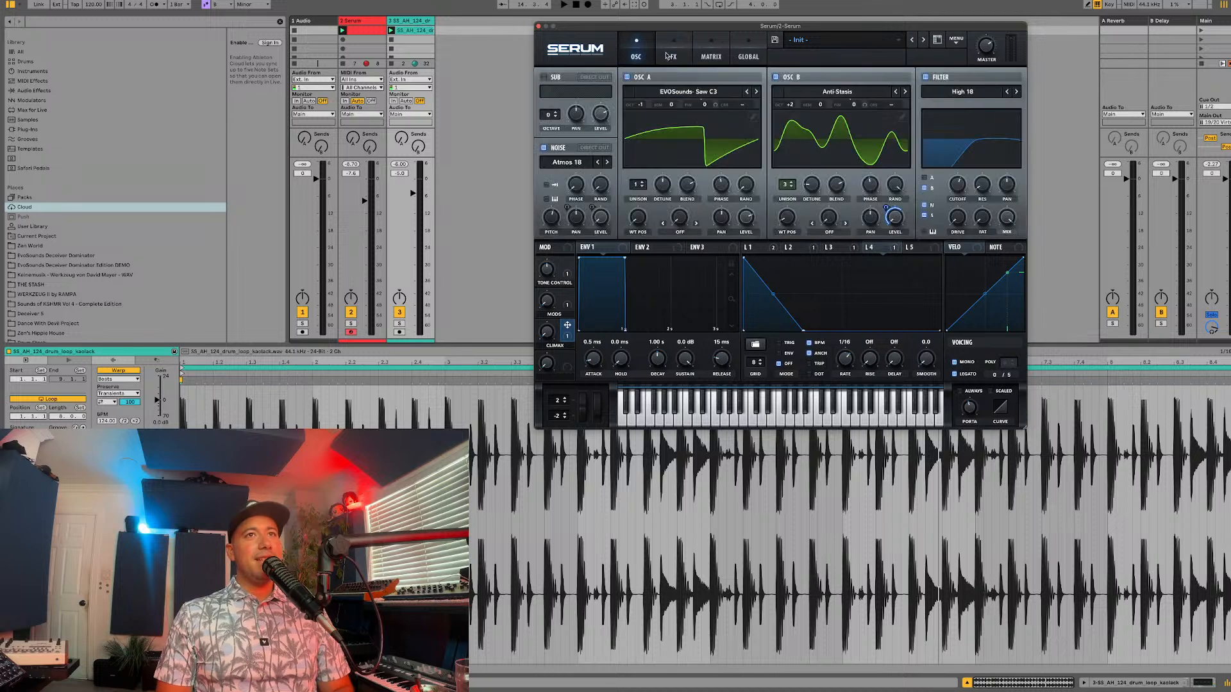
Step: Enable the compressor after the EQ in the effects chain, adjust its attack, and audition the patch with the TONE CONTROL macro
left_click(683, 56)
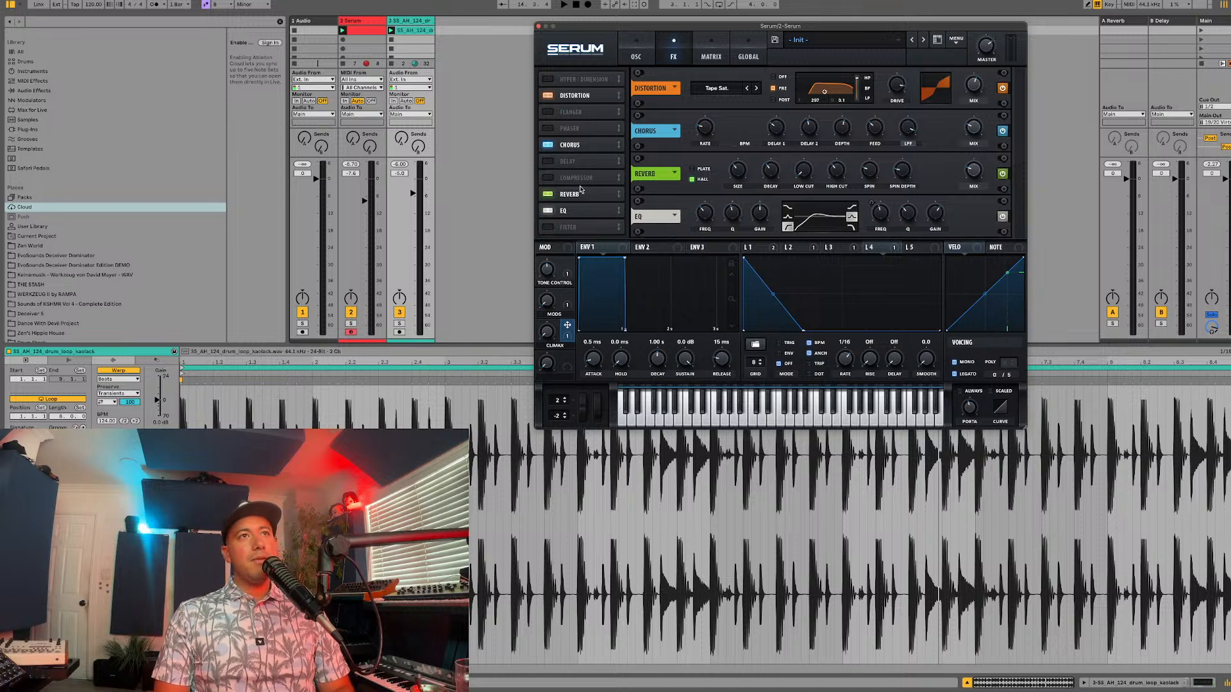
left_click(549, 178)
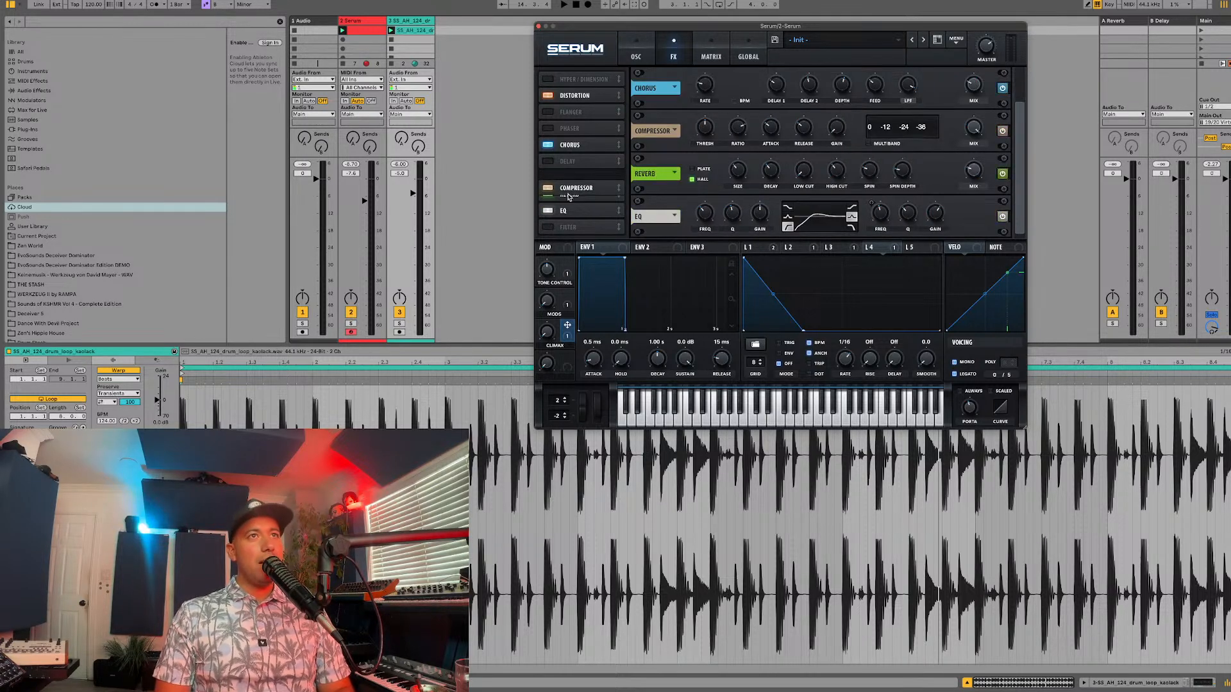
left_click_drag(575, 187, 583, 223)
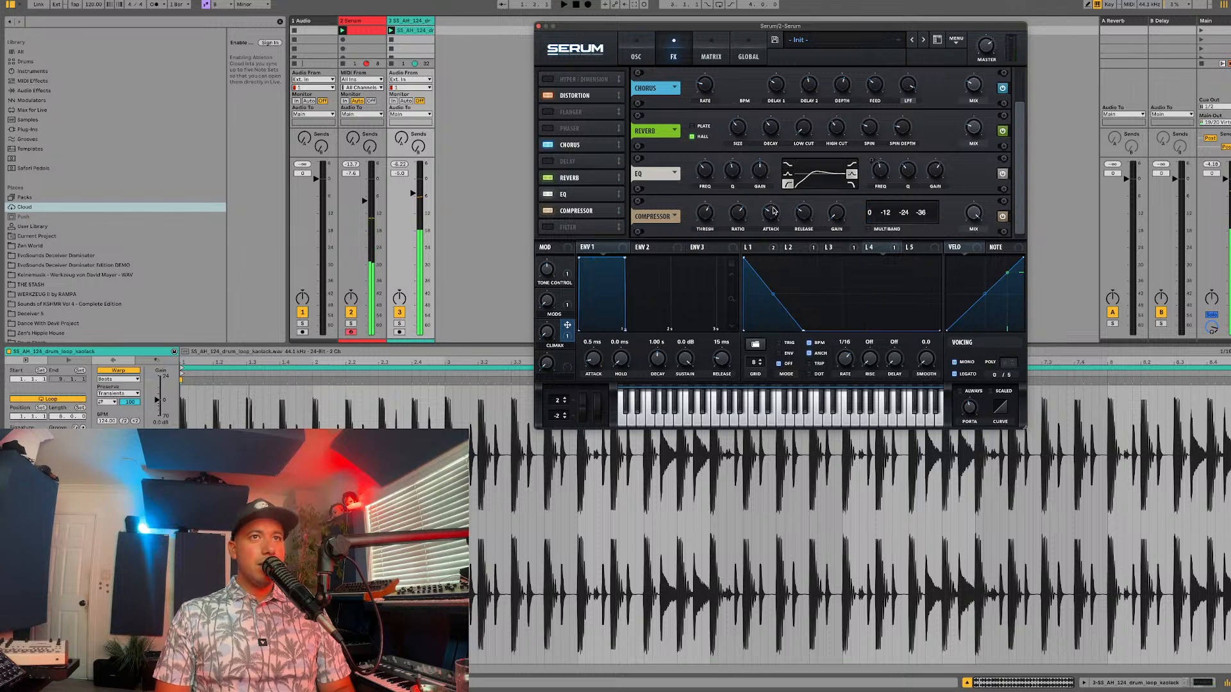
mouse_move(774, 208)
left_mouse_down()
mouse_move(759, 232)
mouse_move(775, 217)
left_mouse_up()
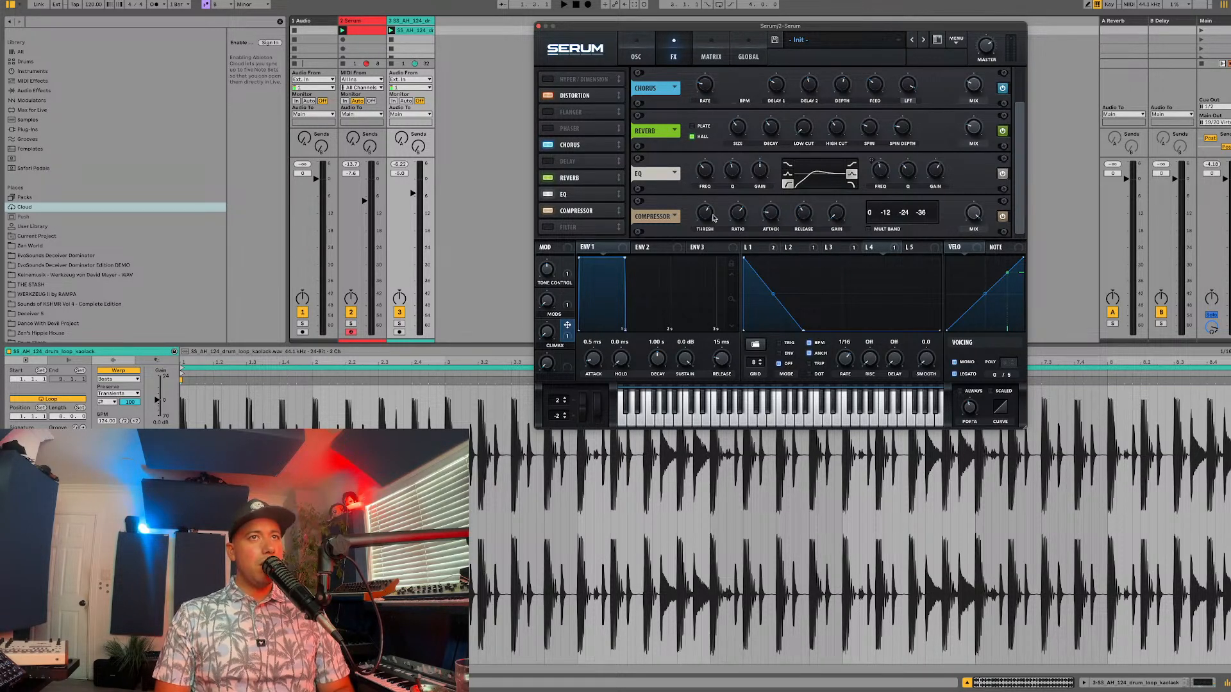
key("space")
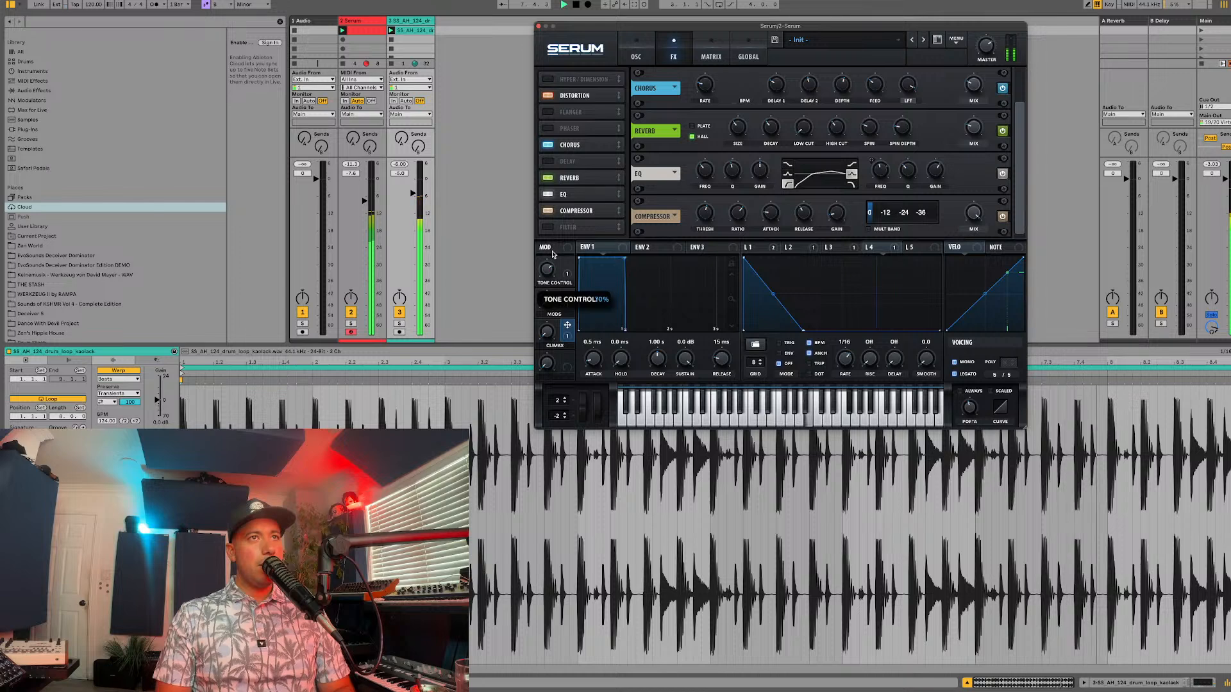
key("space")
Step: Return to the oscillator view and enter EvoSounds as the preset's author
left_click(636, 52)
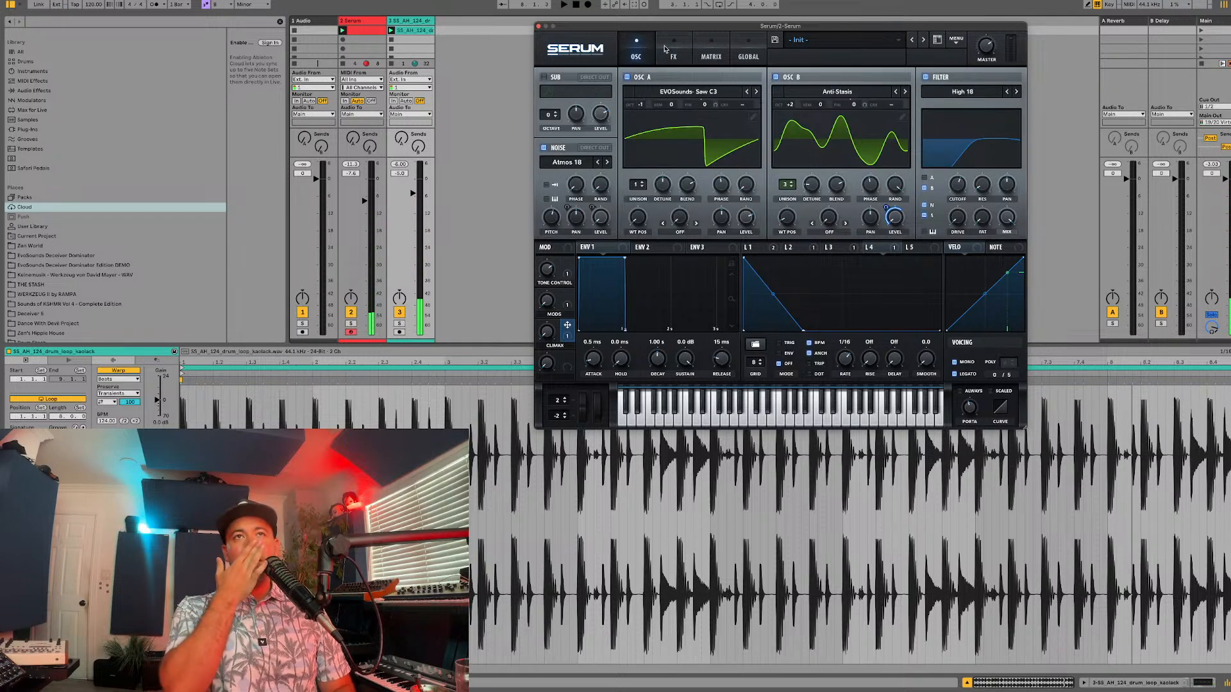
left_click(915, 60)
type("EV")
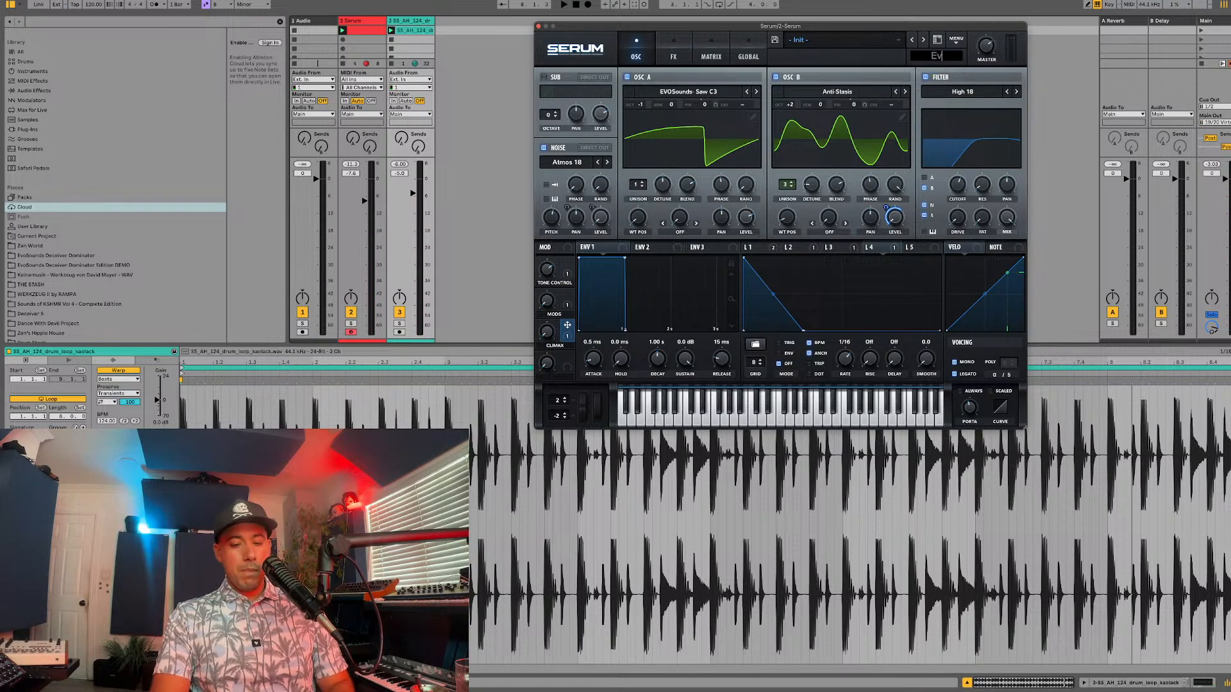
type("oSounds")
key("Return")
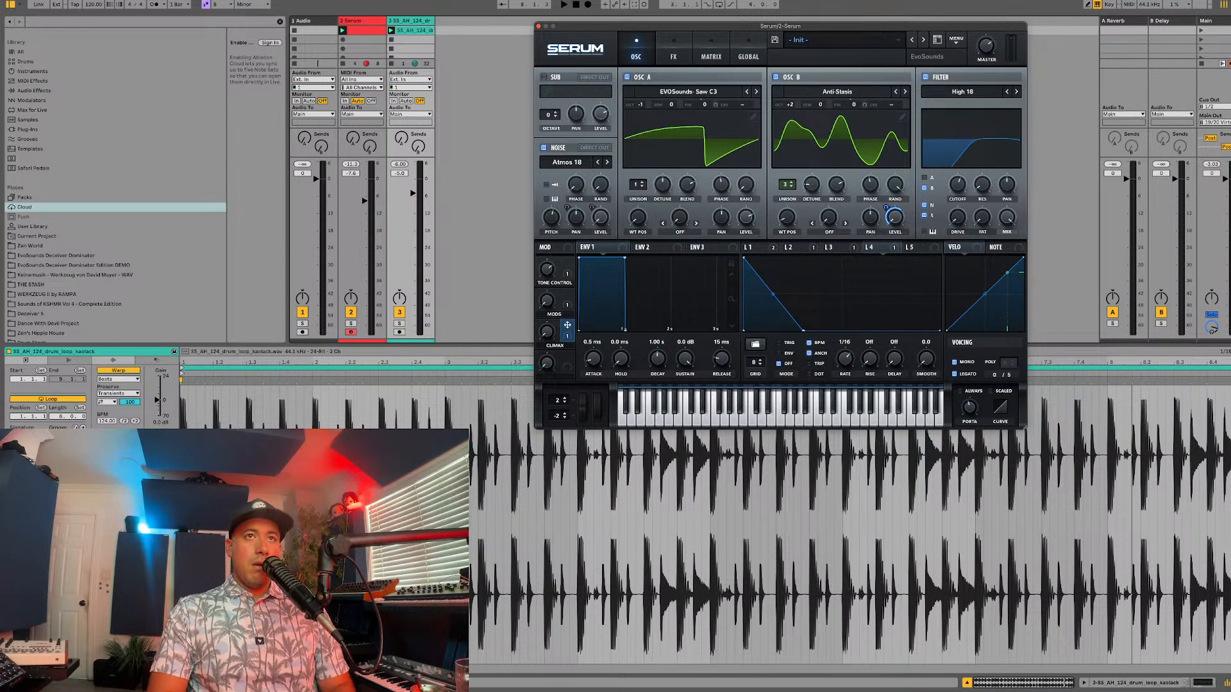
Step: Name the preset Melodic Lead Inspired
left_click(822, 57)
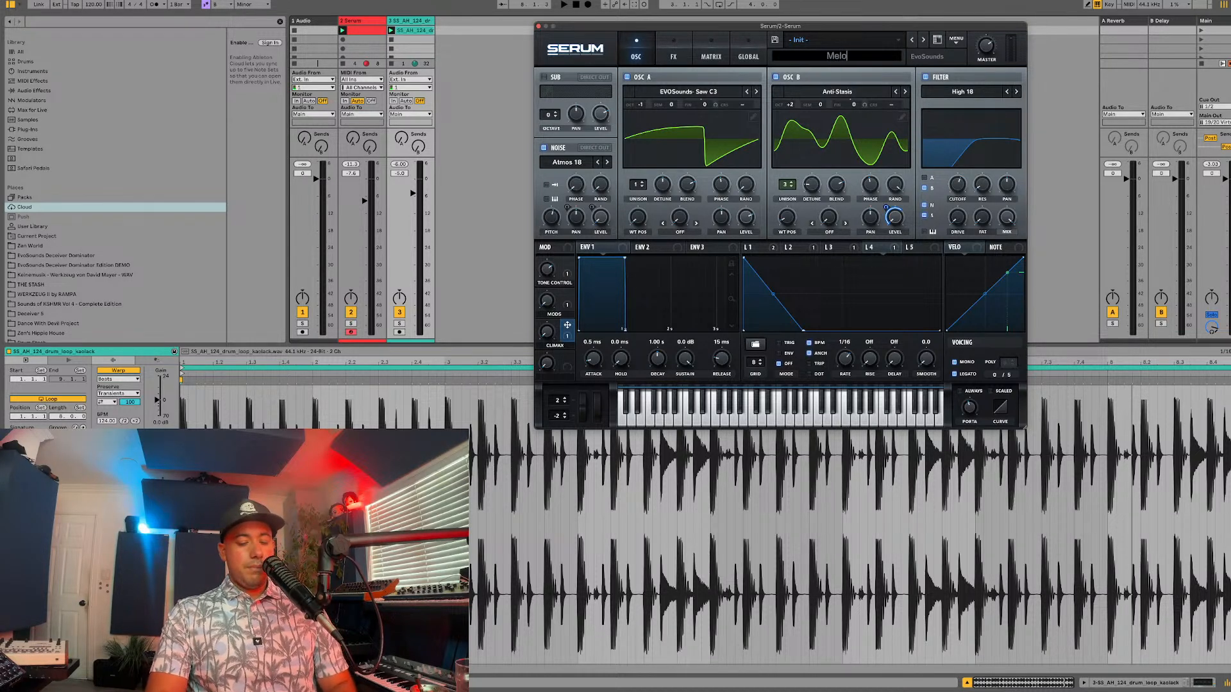
type("Melodic Lead in")
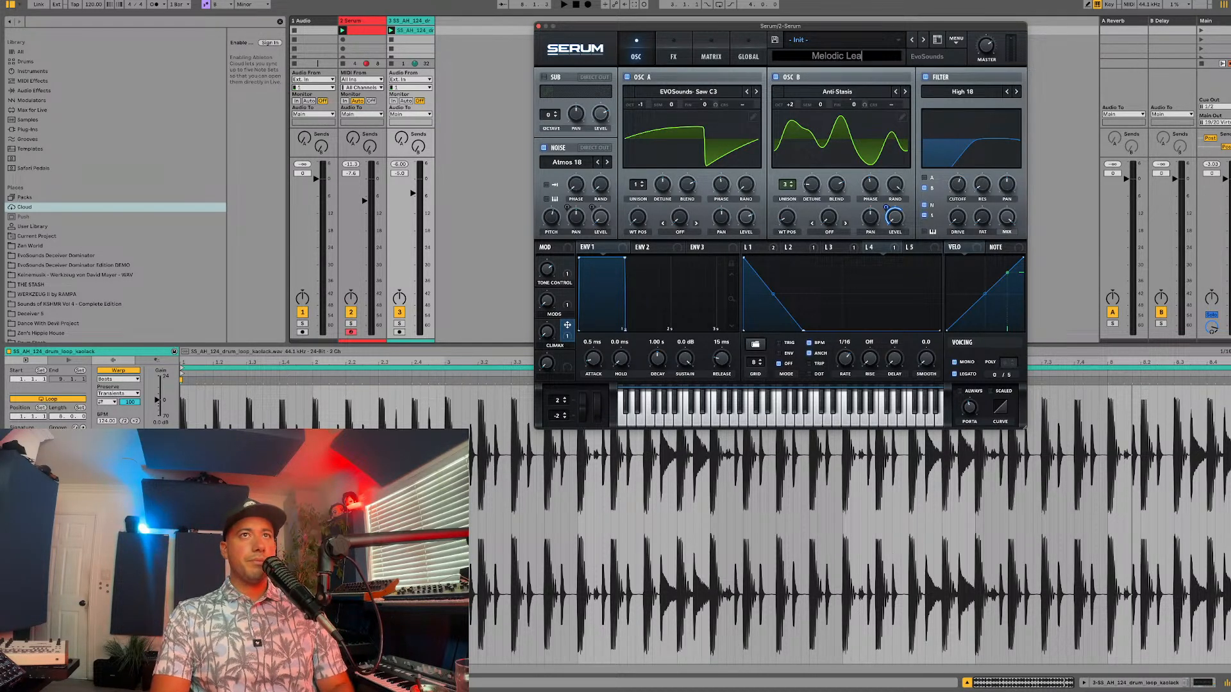
key("BackSpace")
key("BackSpace")
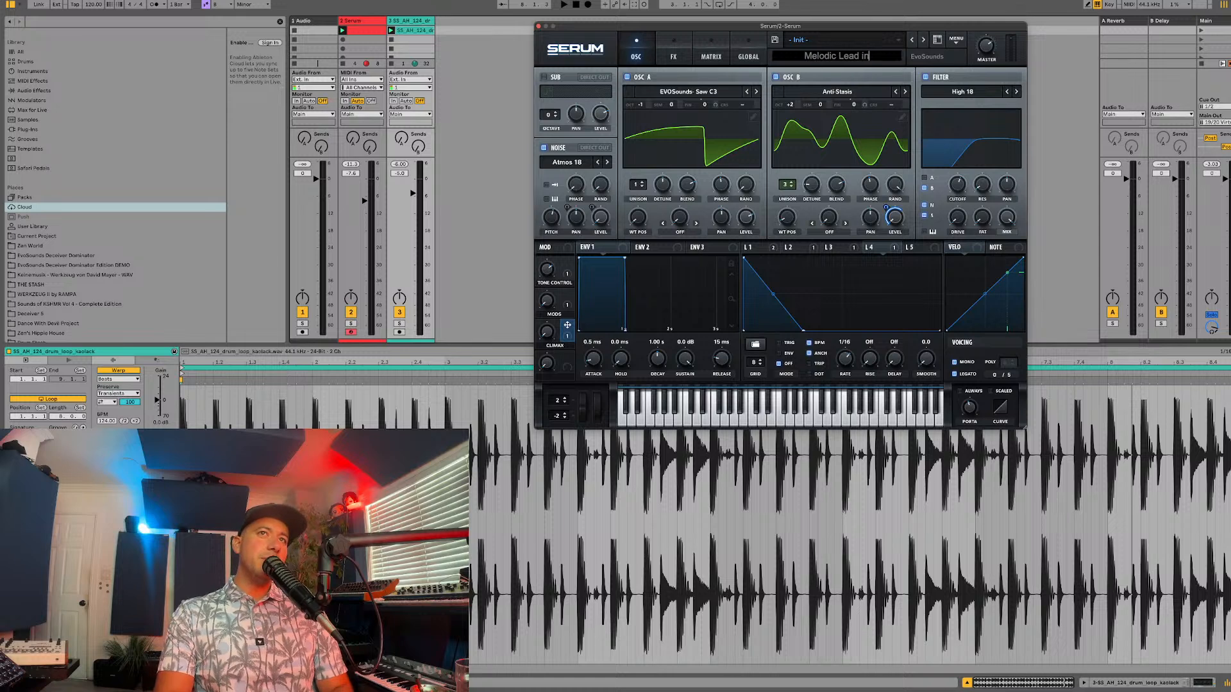
type("Inspired")
key("Return")
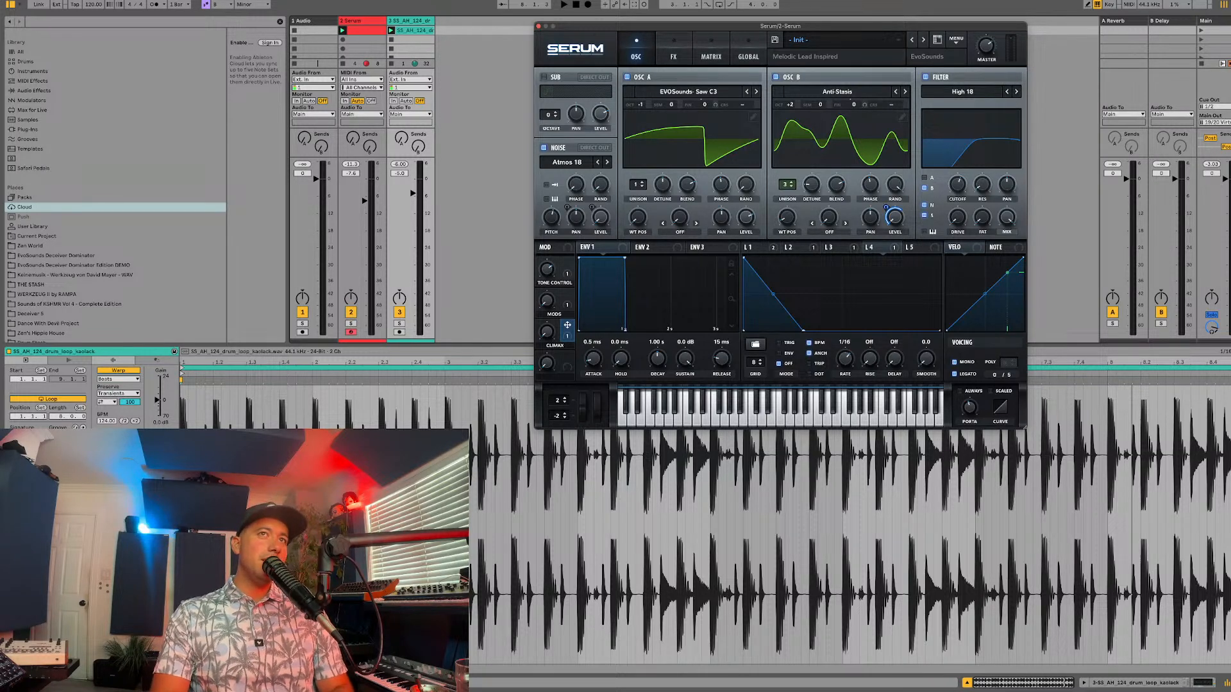
Step: Extend the preset name to Melodic Lead Inspired LUCH
key("super+alt+p")
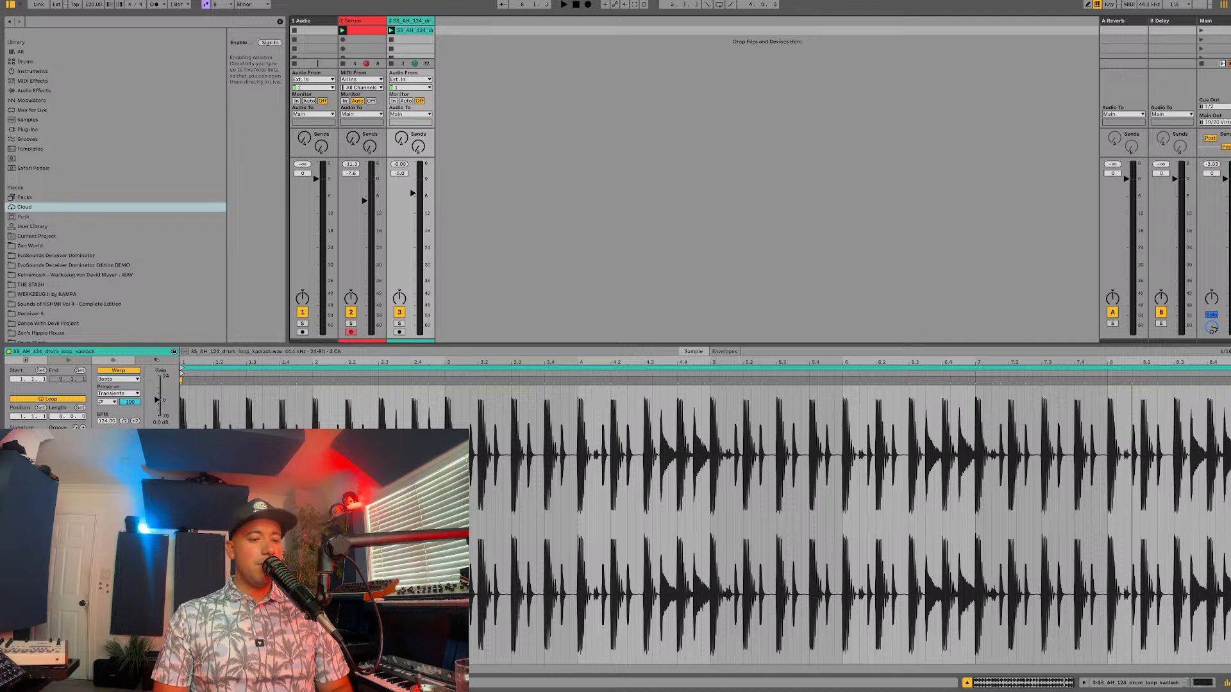
key("super+alt+p")
double_click(853, 59)
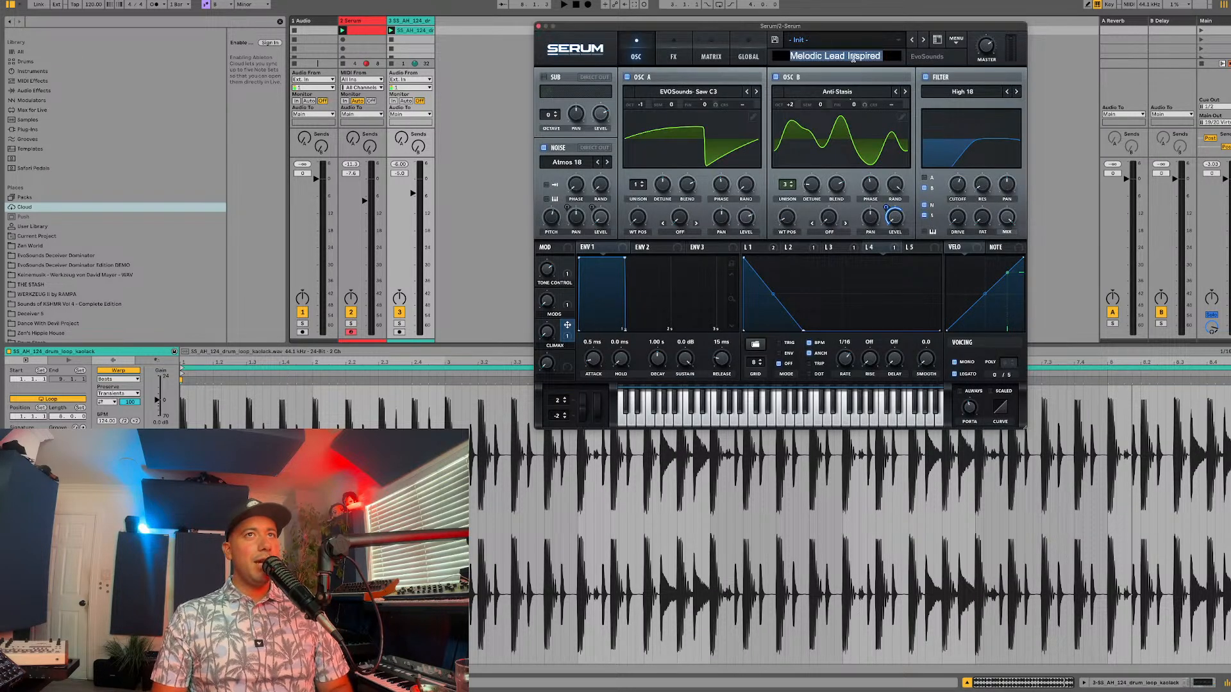
type("Luch")
key("BackSpace")
key("BackSpace")
key("BackSpace")
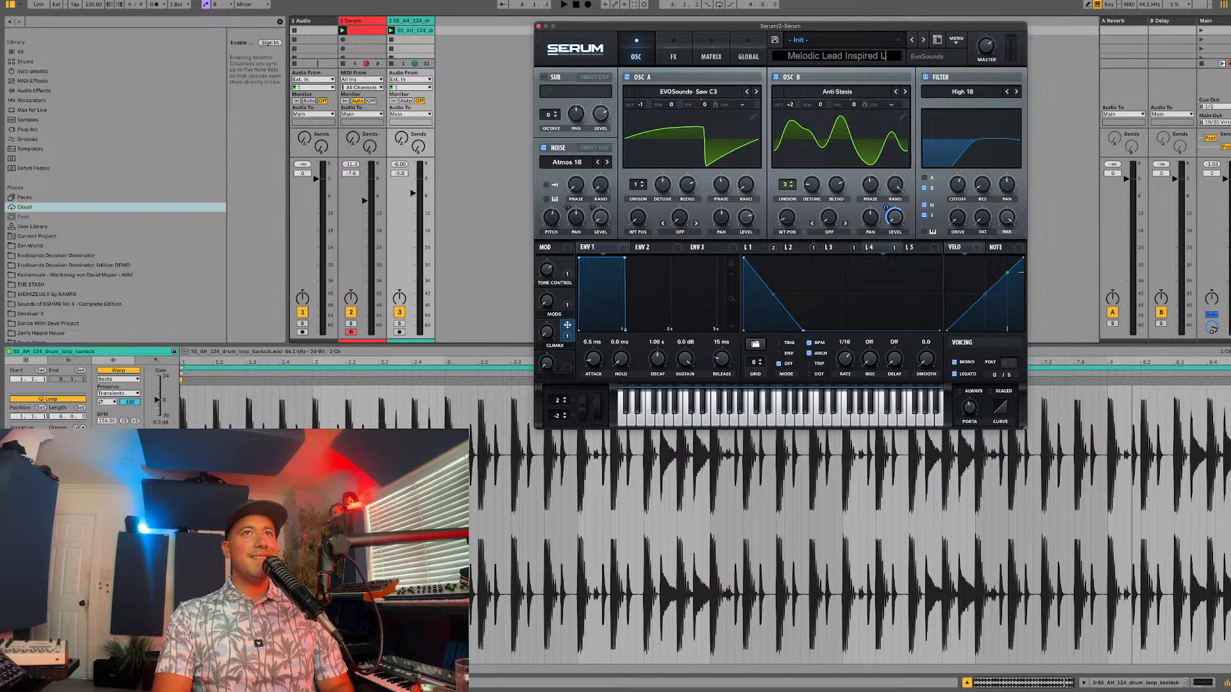
type("UCH")
key("Return")
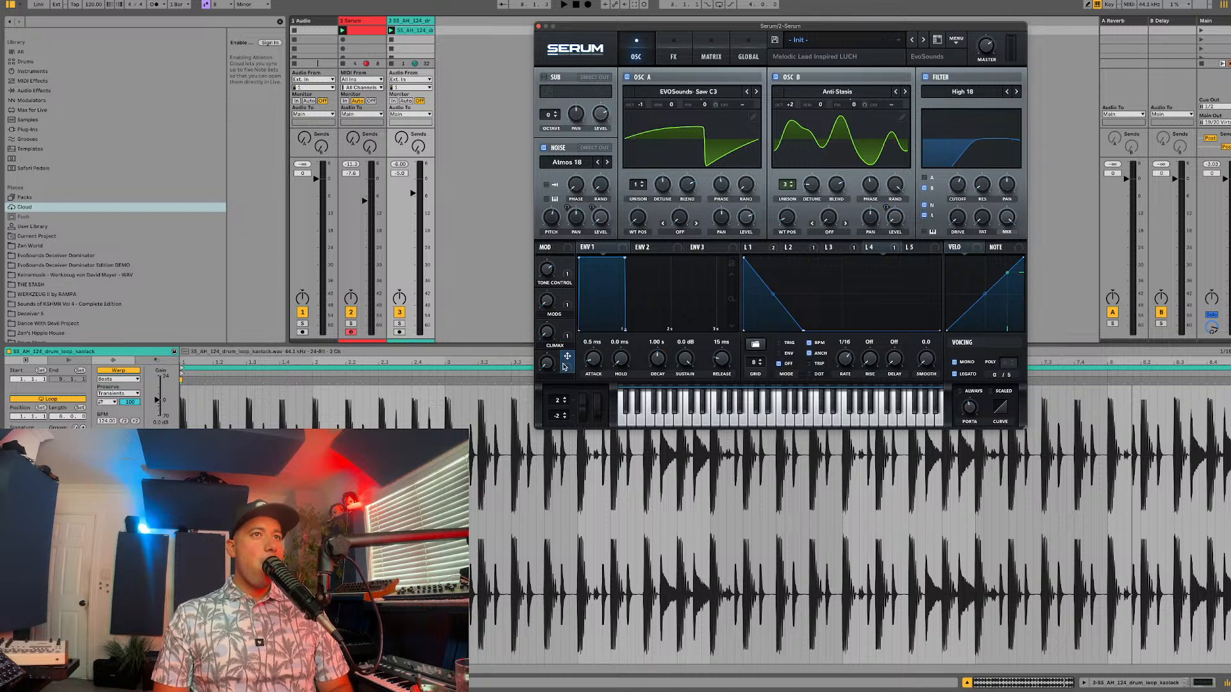
Step: Enable the filter effect at the end of the effects chain, leaving the delay off, and check its filter types
left_click(670, 45)
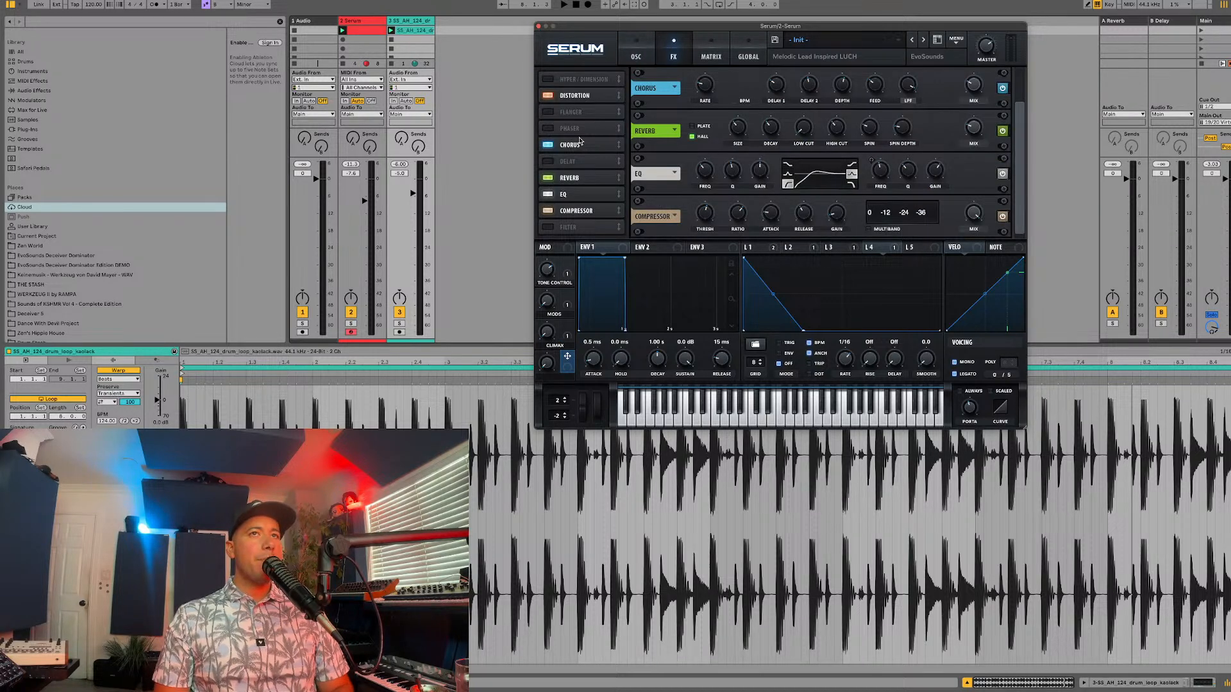
left_click(548, 161)
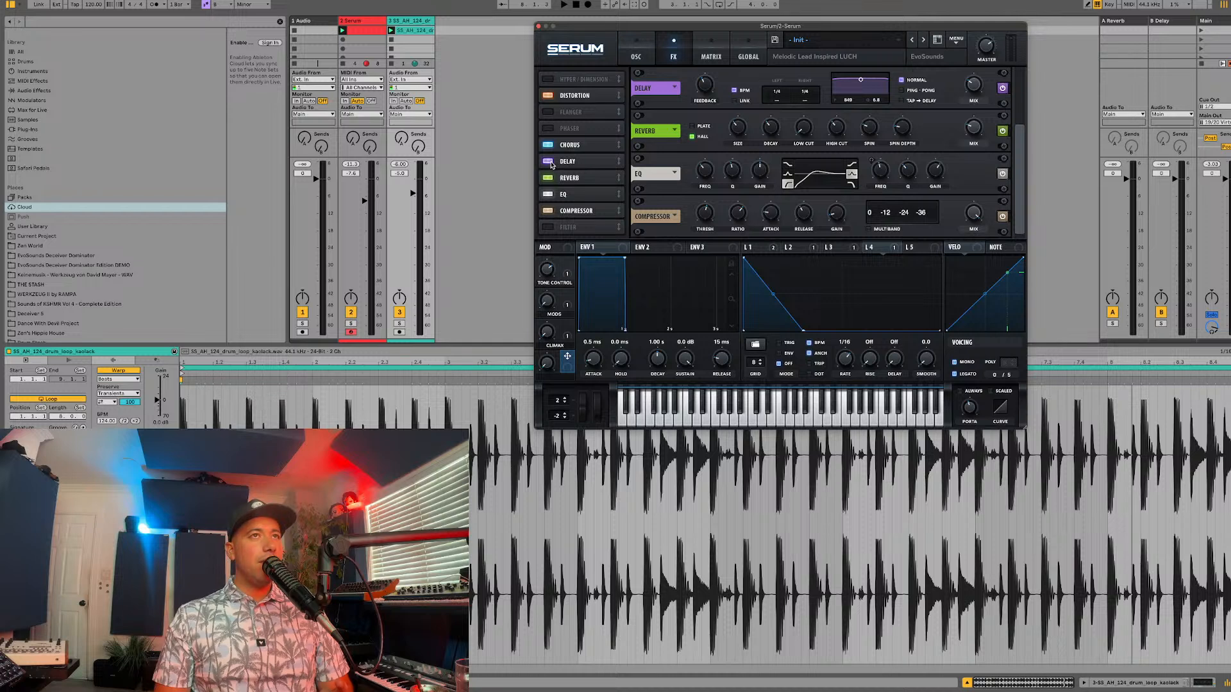
left_click(550, 163)
left_click(548, 227)
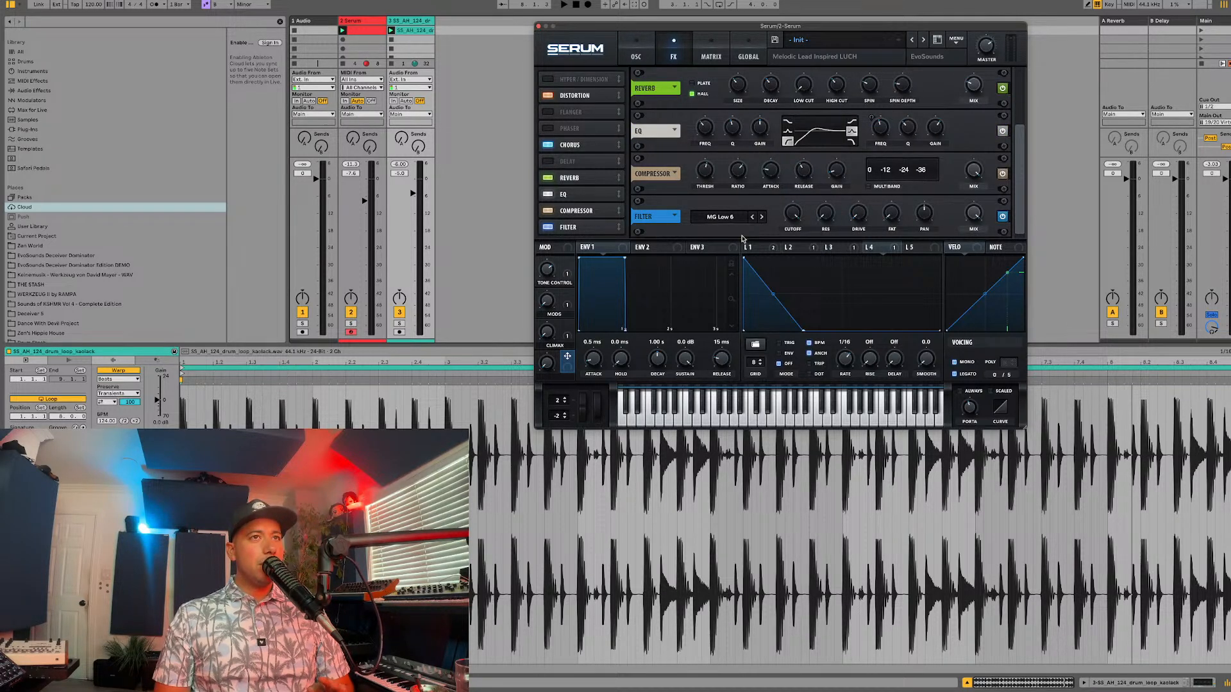
left_click(729, 220)
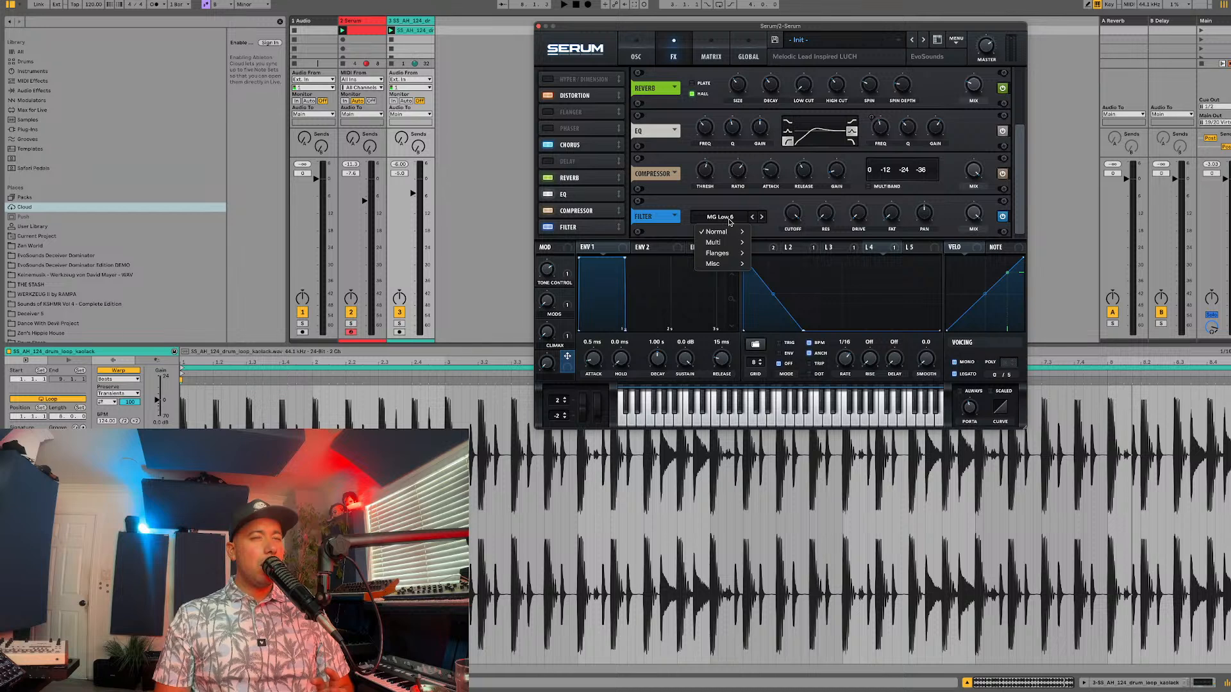
left_click(637, 56)
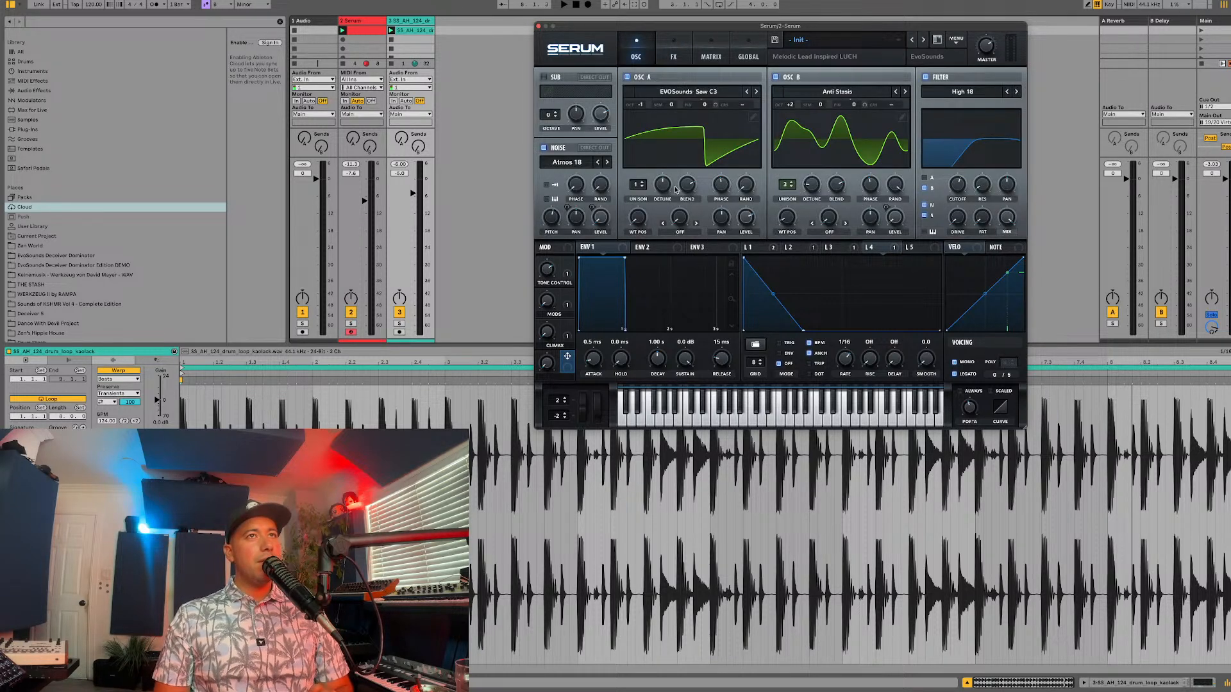
left_click(685, 56)
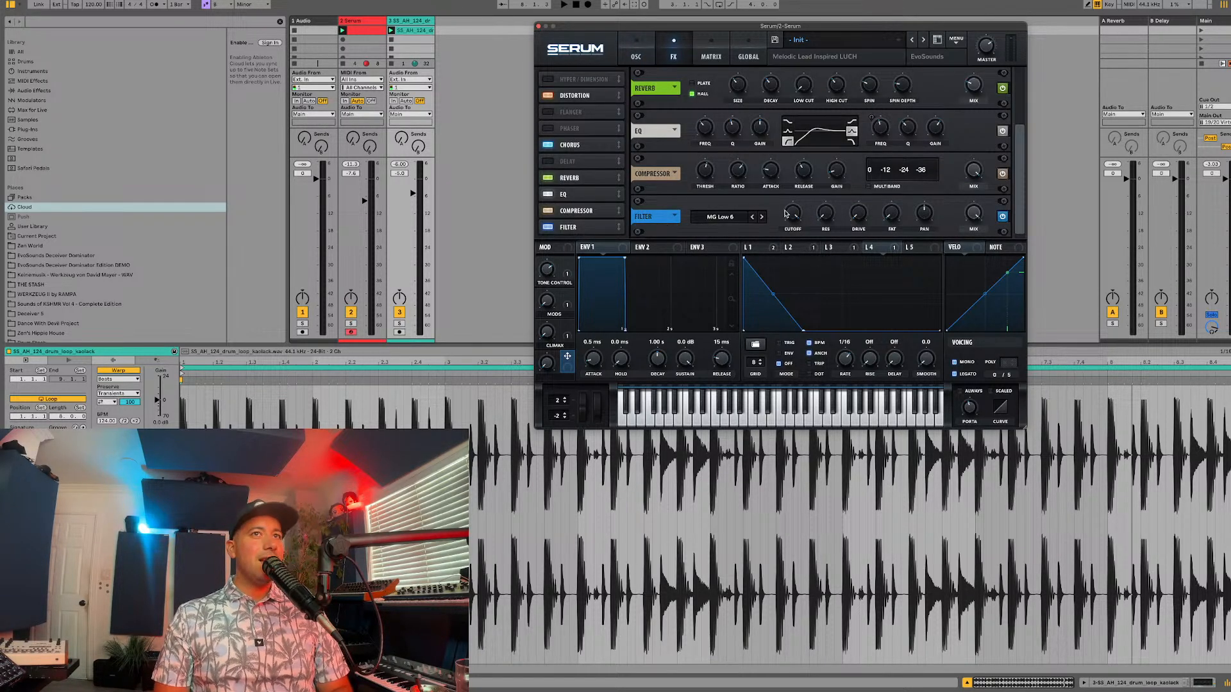
Step: Assign LFO 5 to the cutoff of the filter effect and flatten the LFO's shape by removing its peak
left_click(915, 248)
left_click_drag(881, 246, 793, 213)
double_click(842, 259)
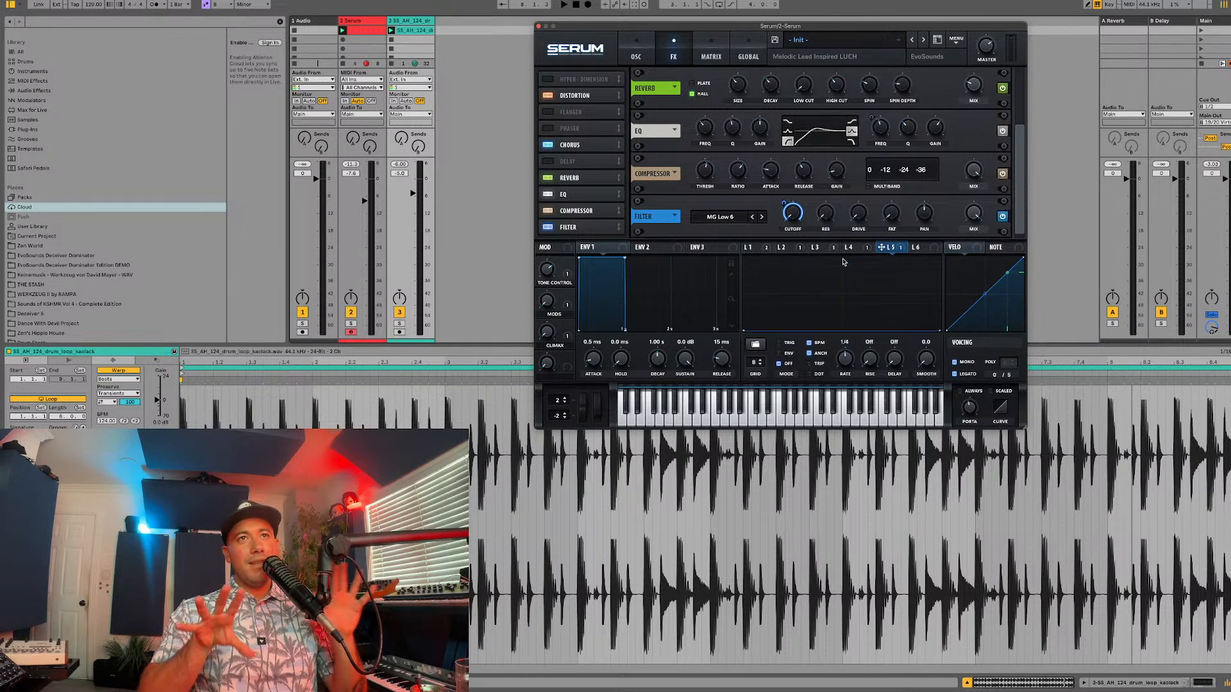
Step: Browse the user LFO shapes, including Modular Sequences, for LFO 5 without loading one
left_click(755, 344)
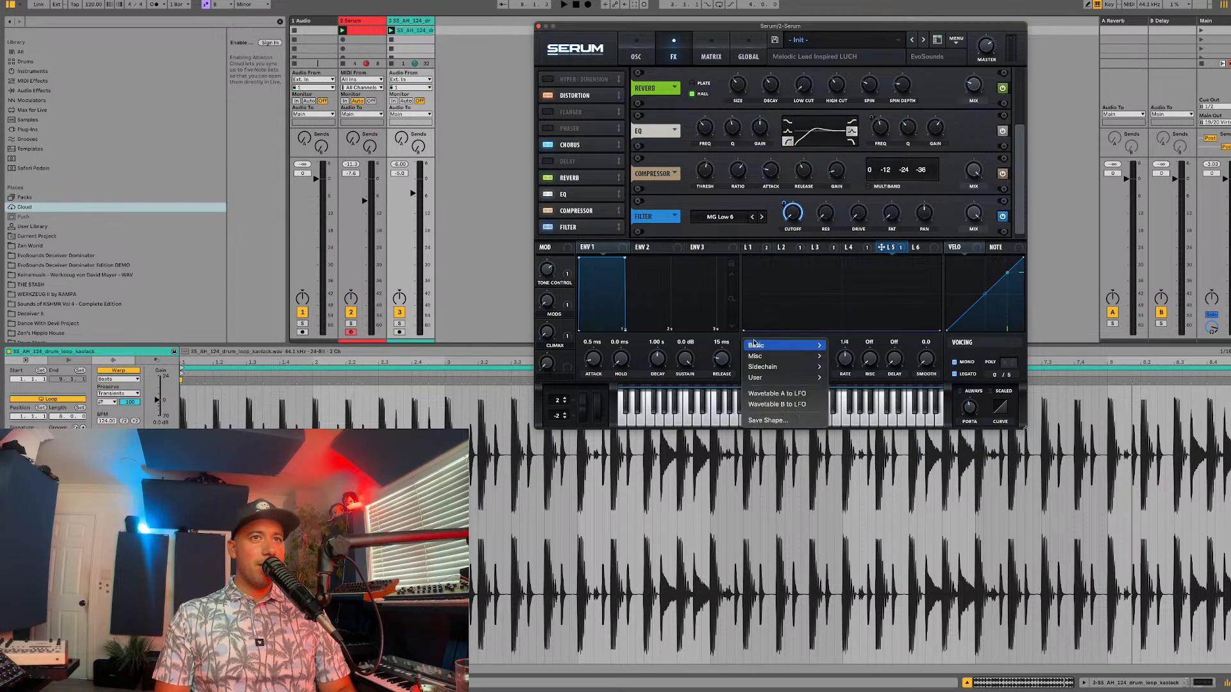
mouse_move(754, 379)
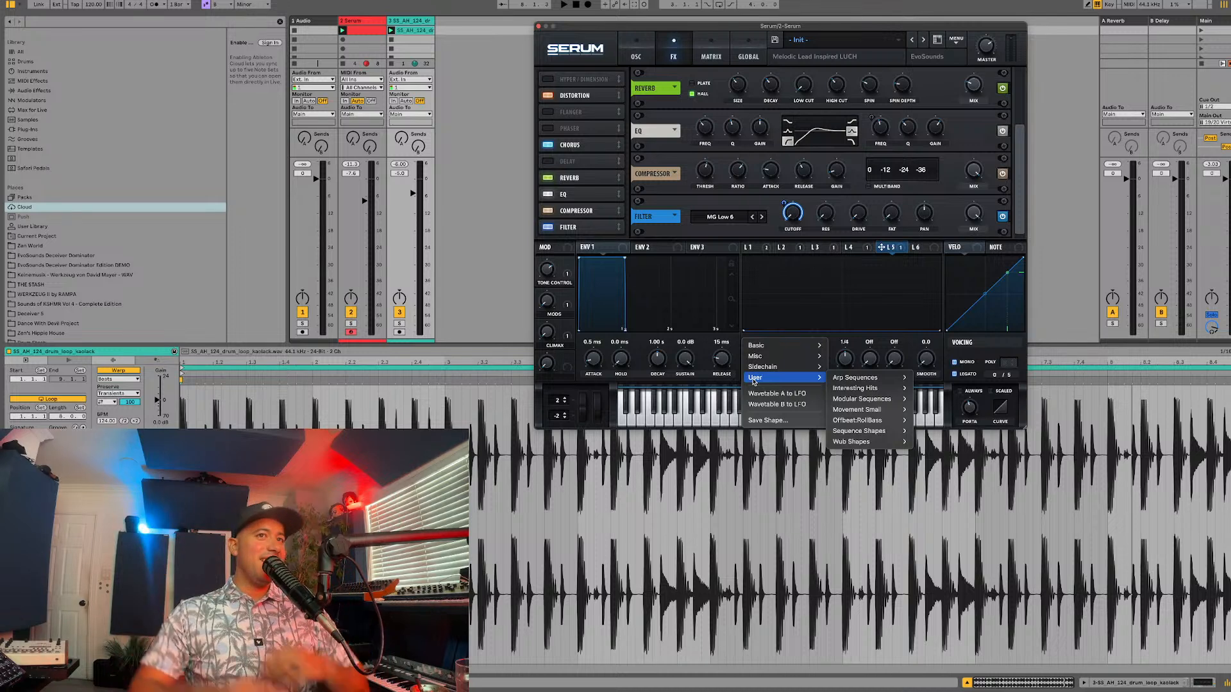
mouse_move(870, 425)
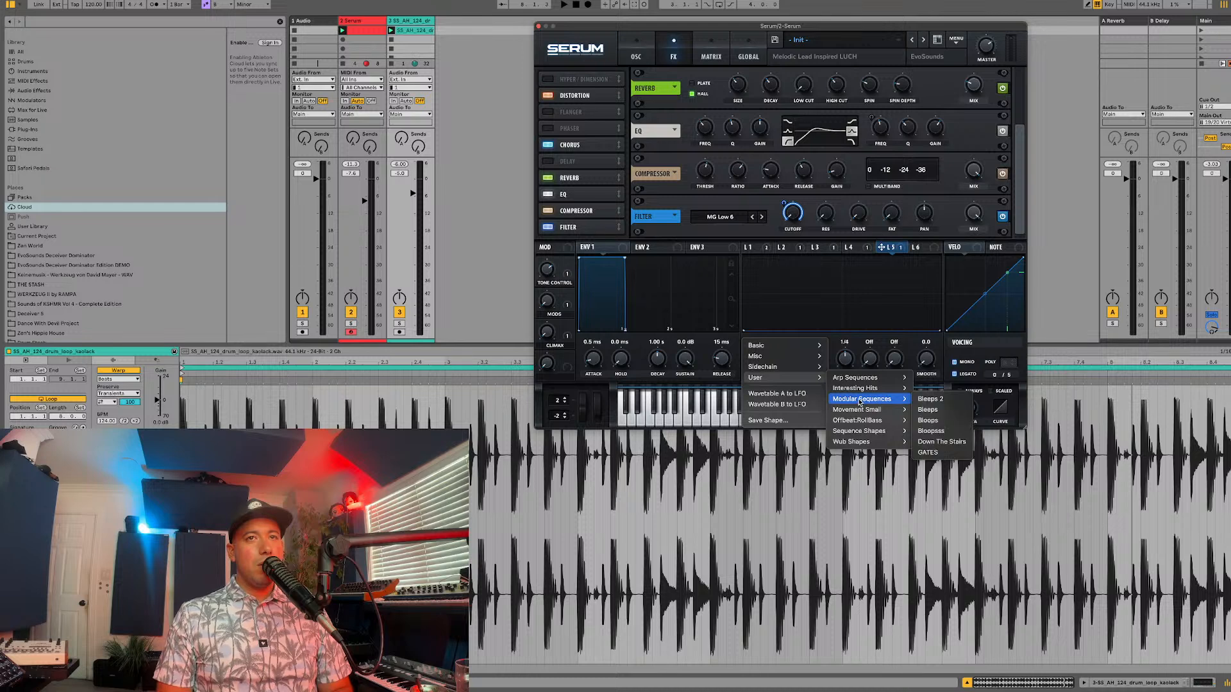
left_click(761, 323)
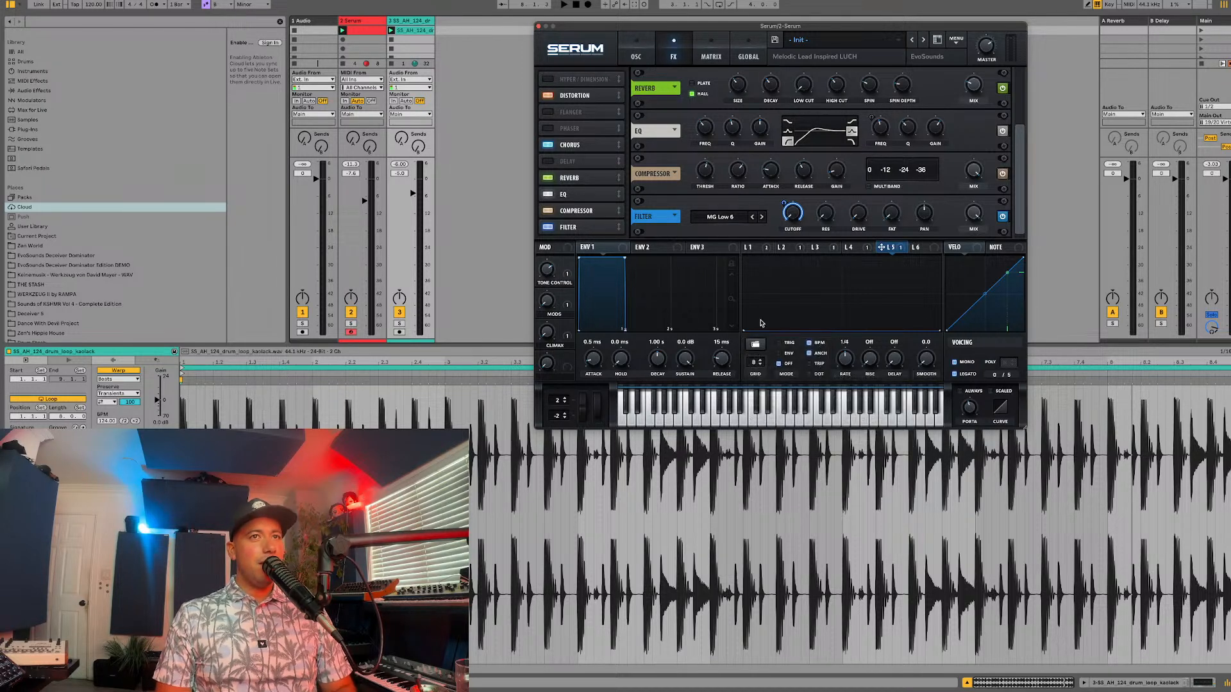
Step: Create a new MIDI clip in the Serum track's second slot, add one sustained note, and launch it with the drum loop
left_click(354, 32)
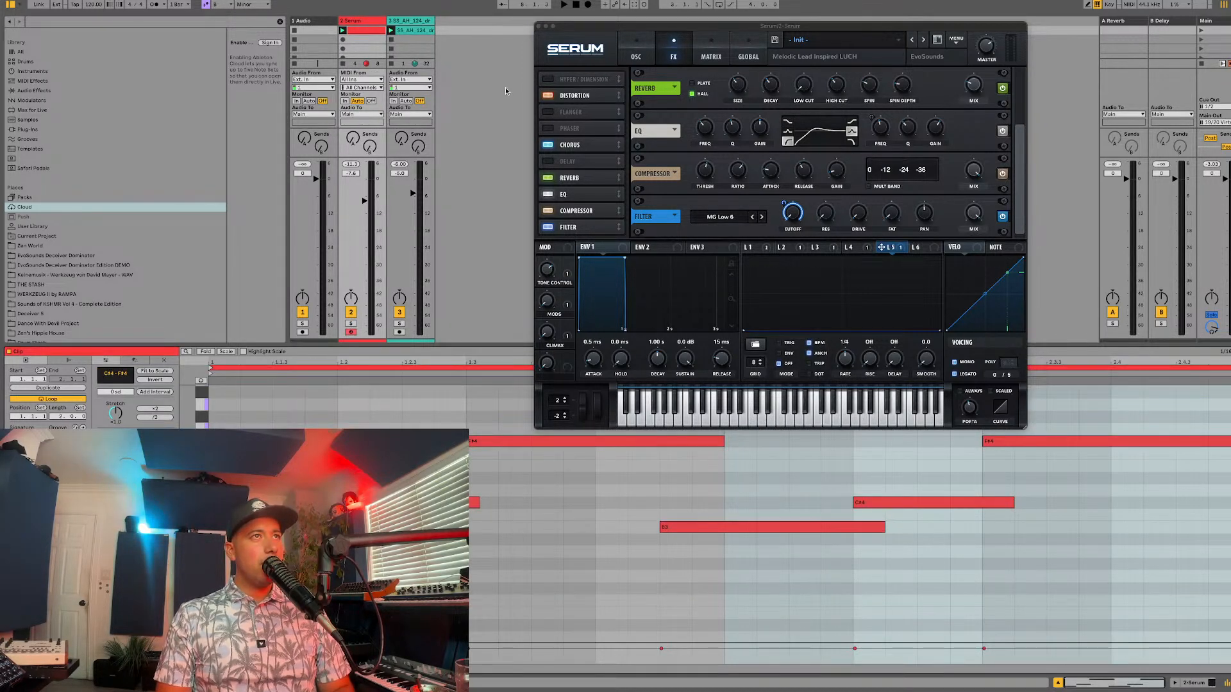
double_click(370, 40)
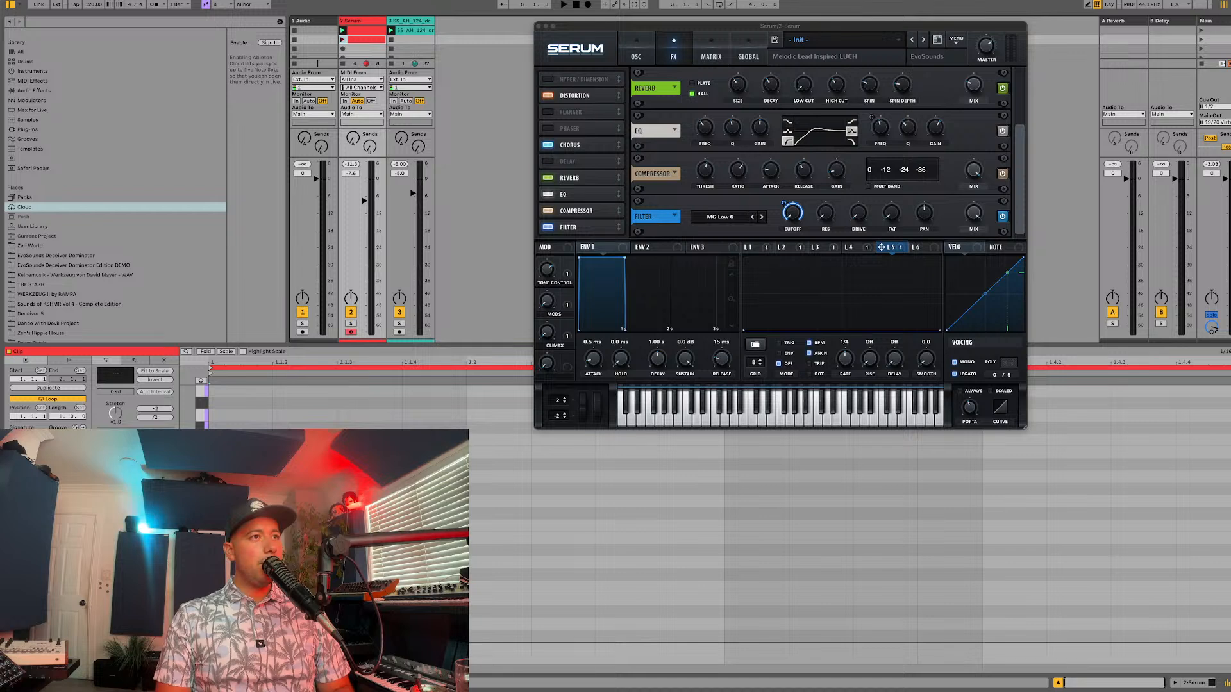
double_click(238, 485)
key("space")
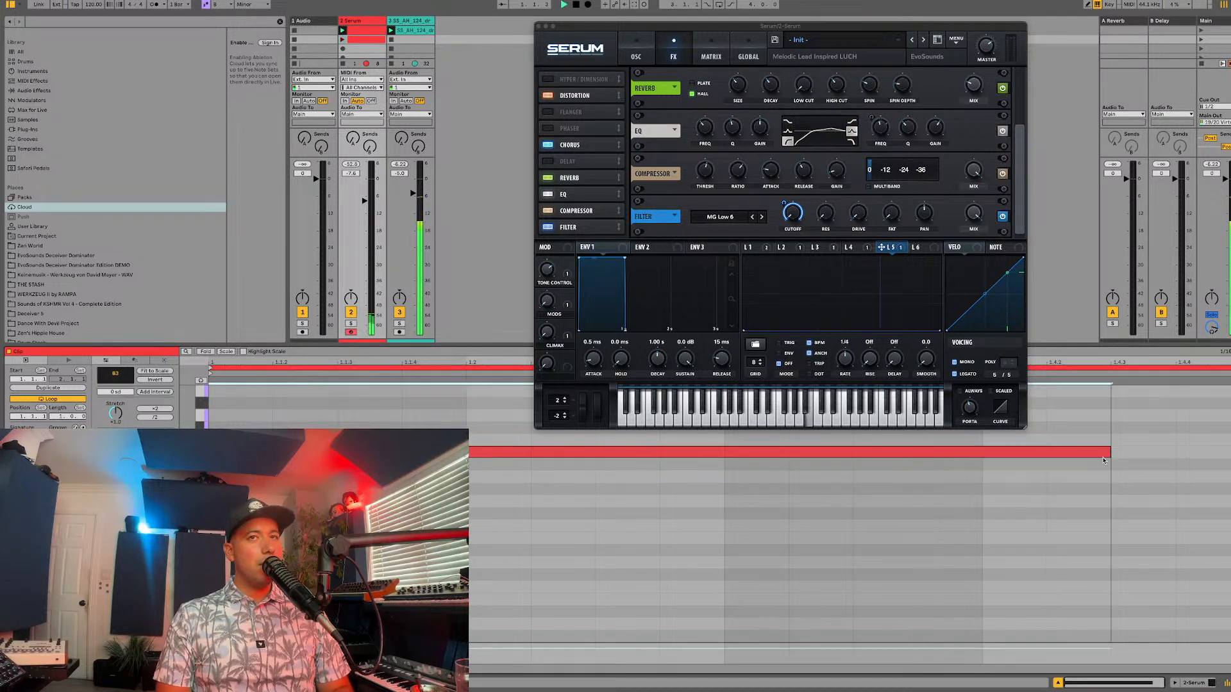
left_click(342, 39)
Step: Set LFO 5's rate to 2 bar, draw a short falling spike at the start of its shape, and audition it
left_click_drag(844, 359, 845, 367)
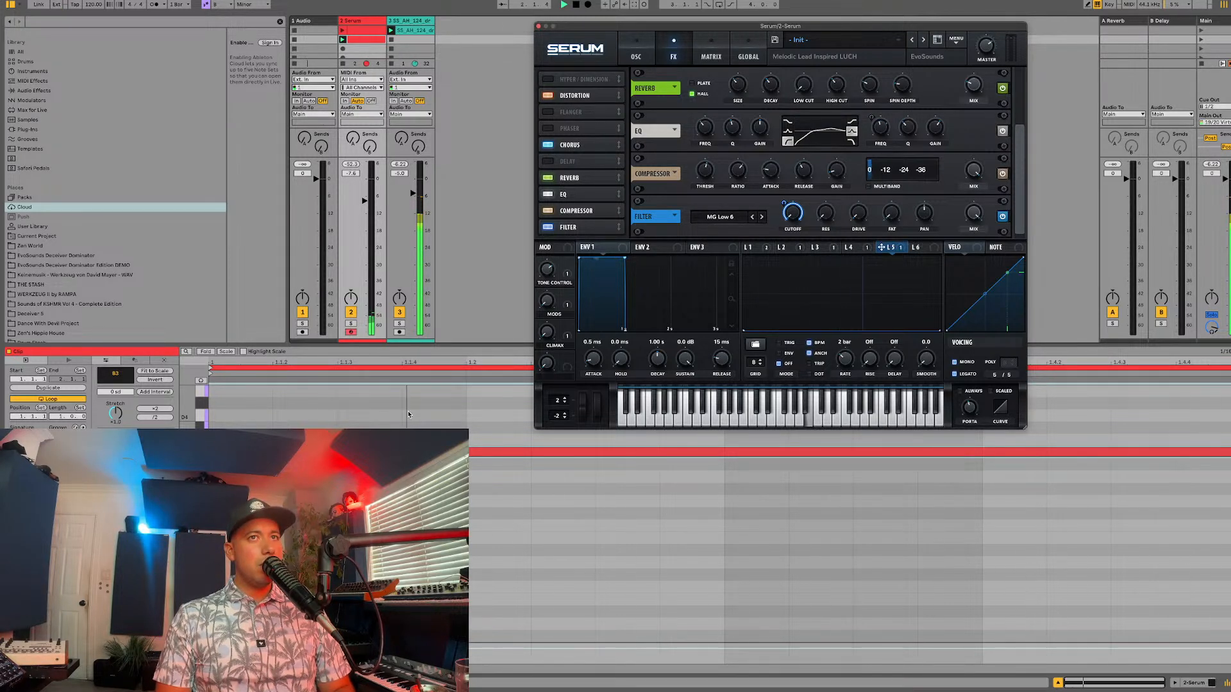
key("space")
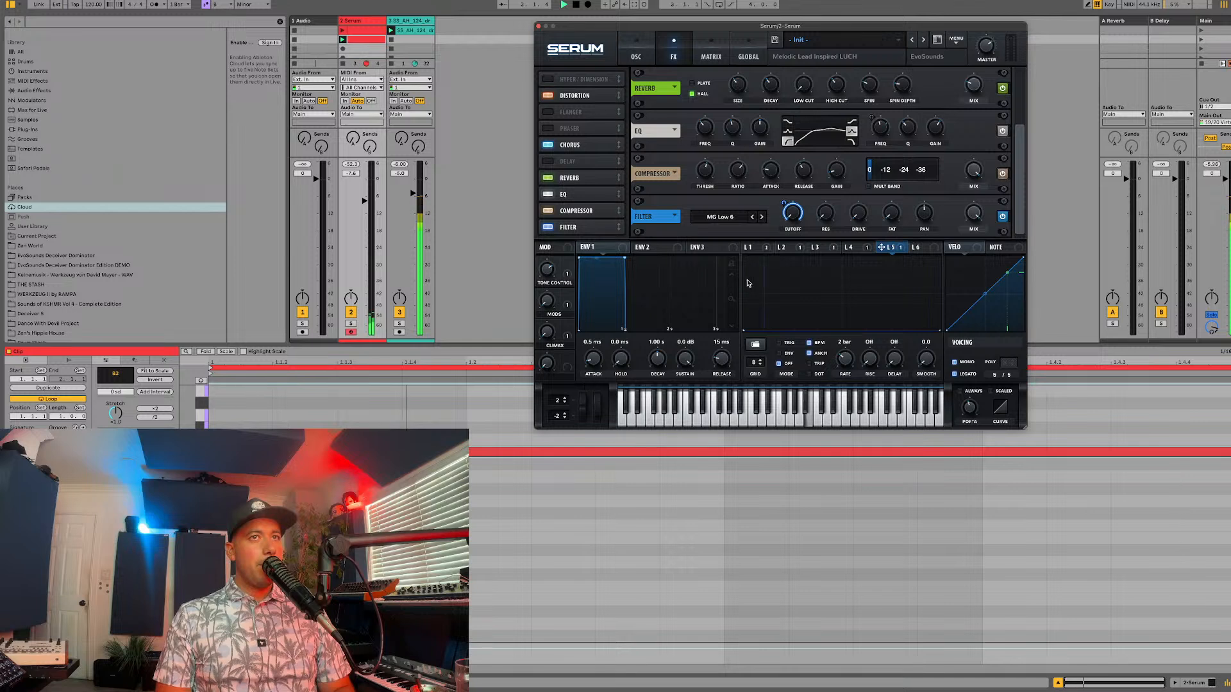
mouse_move(745, 330)
left_mouse_down()
mouse_move(744, 259)
mouse_move(766, 334)
mouse_move(754, 339)
left_mouse_up()
double_click(753, 286)
key("space")
key("space")
key("space")
key("space")
key("space")
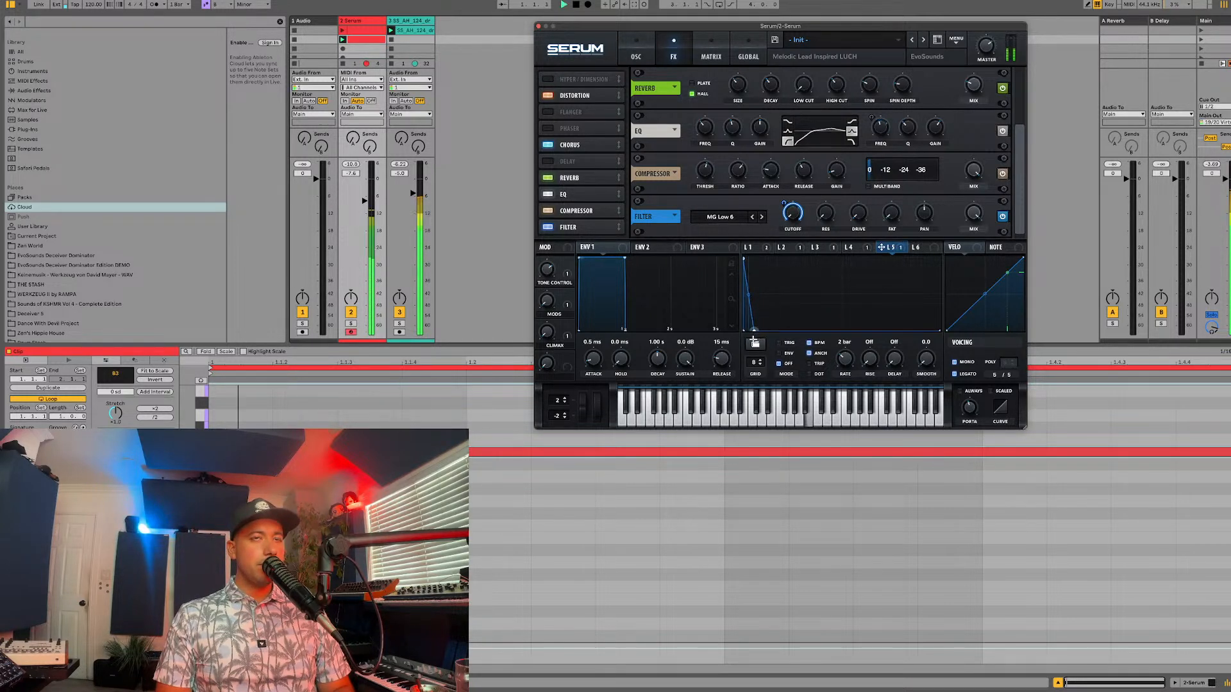
key("space")
Step: Set LFO 5's grid to 16 and add a second full-height falling spike starting three grid divisions in
left_click(760, 360)
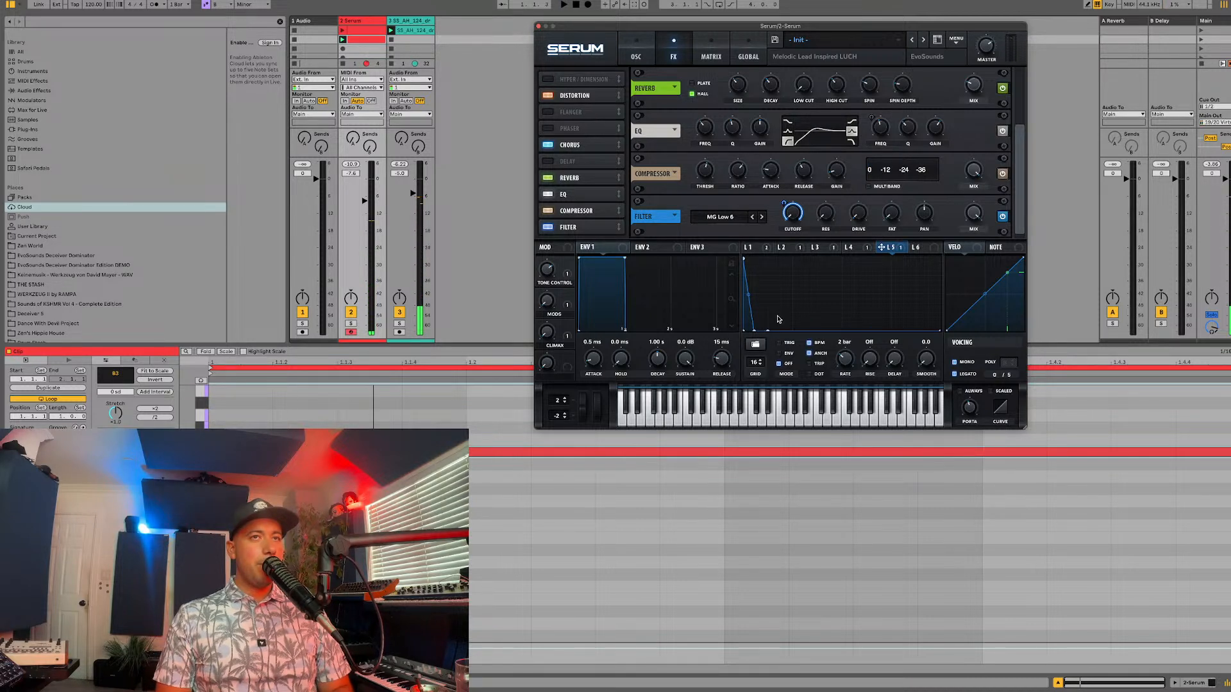
double_click(769, 275)
left_click_drag(769, 275, 780, 343)
double_click(781, 295)
key("space")
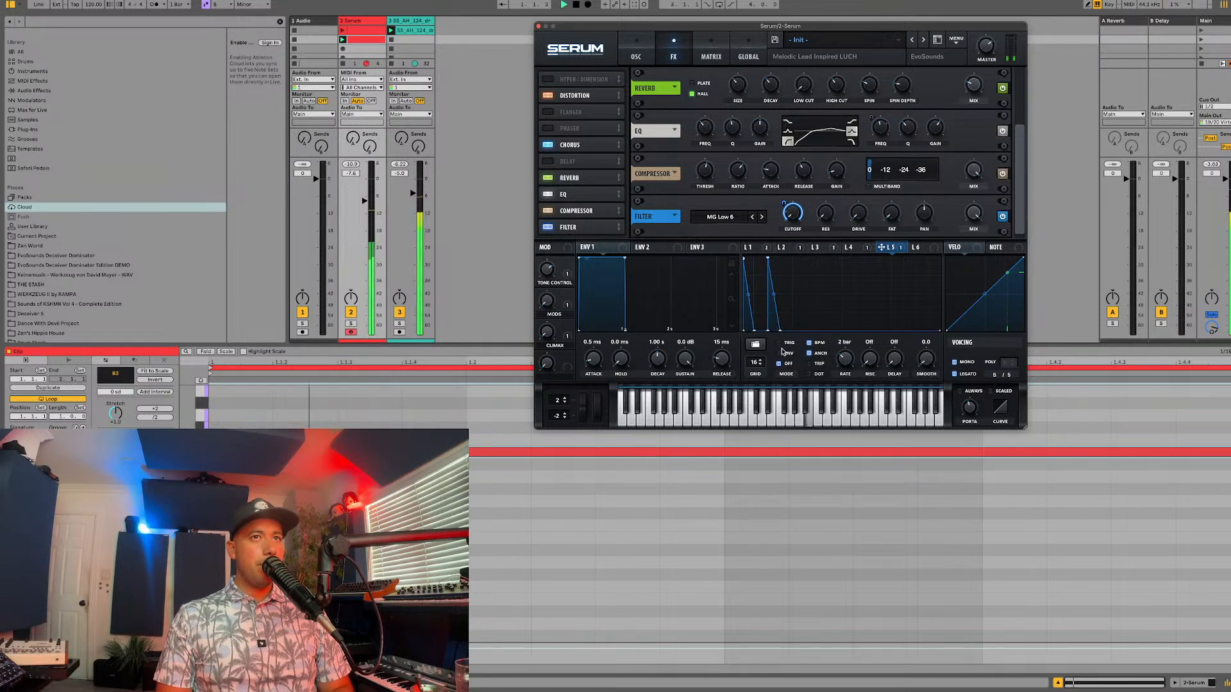
double_click(767, 259)
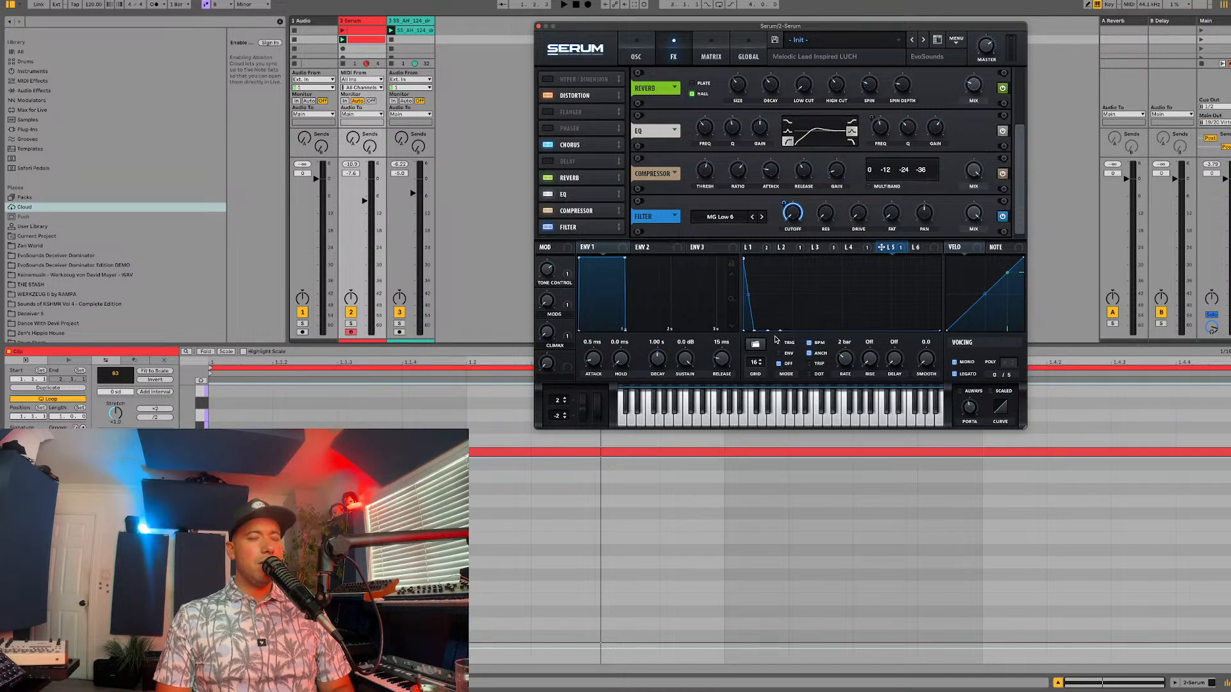
mouse_move(780, 329)
left_mouse_down()
mouse_move(773, 252)
mouse_move(792, 330)
left_mouse_up()
double_click(790, 266)
key("space")
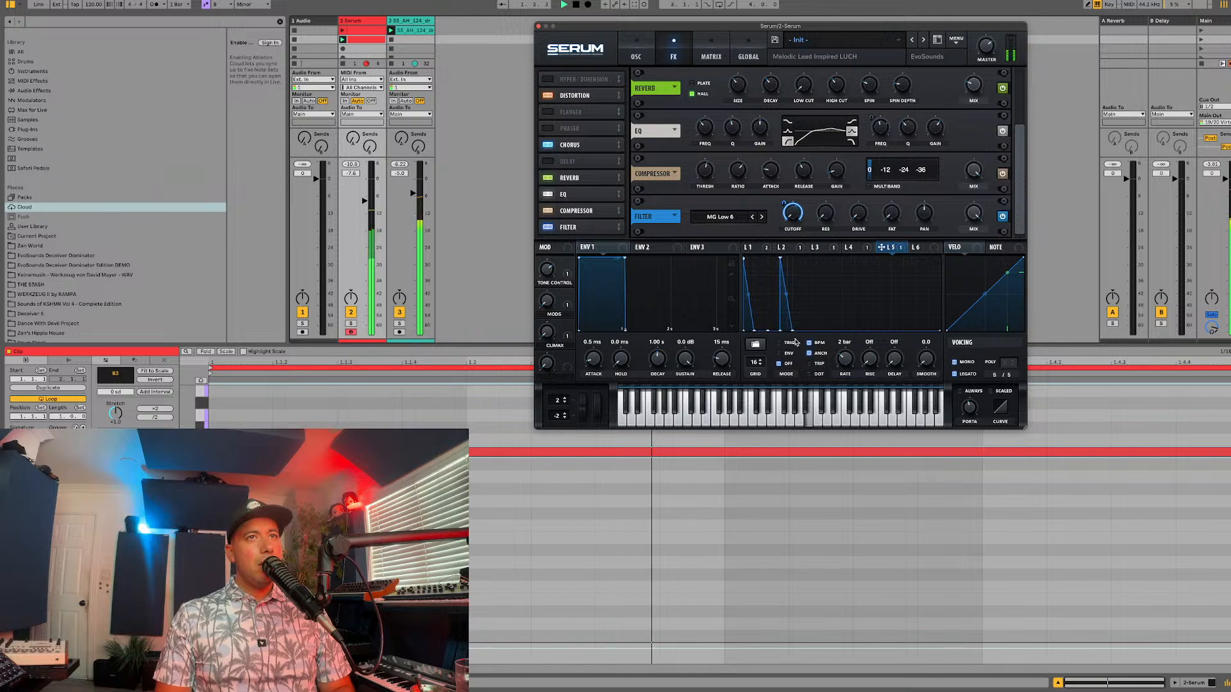
Step: Try a lower spike between the first two spikes of LFO 5 and listen to it
double_click(761, 313)
left_click_drag(761, 313, 742, 272)
left_click_drag(737, 294, 748, 332)
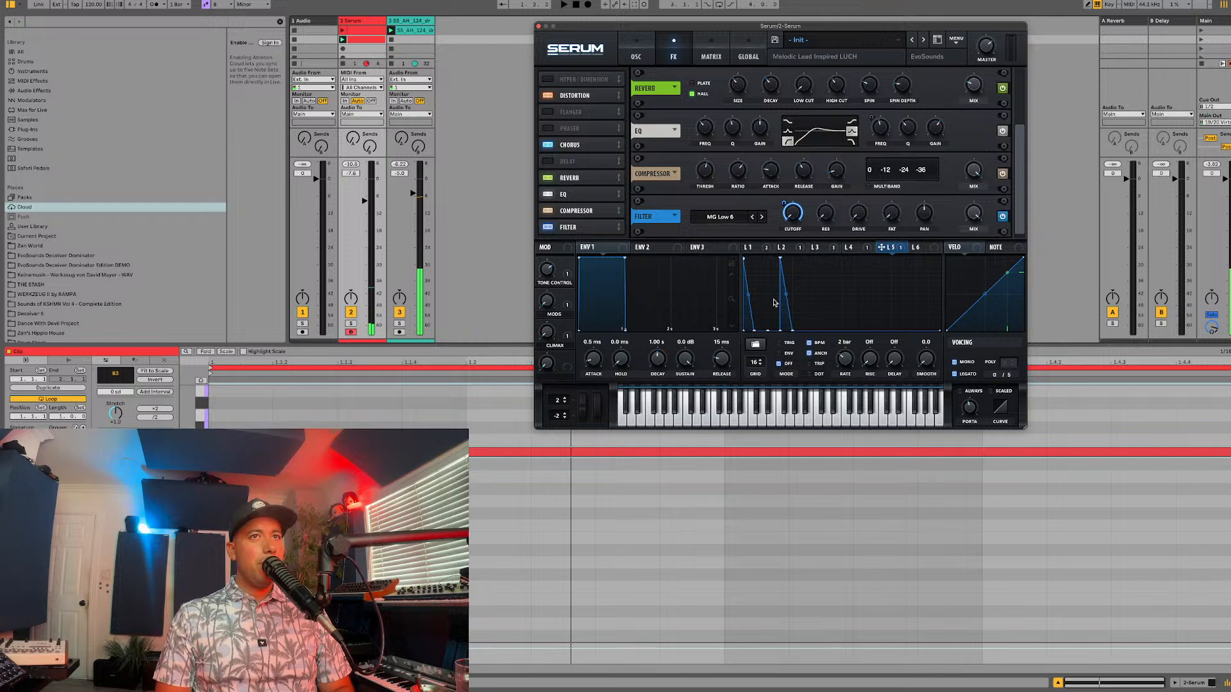
key("space")
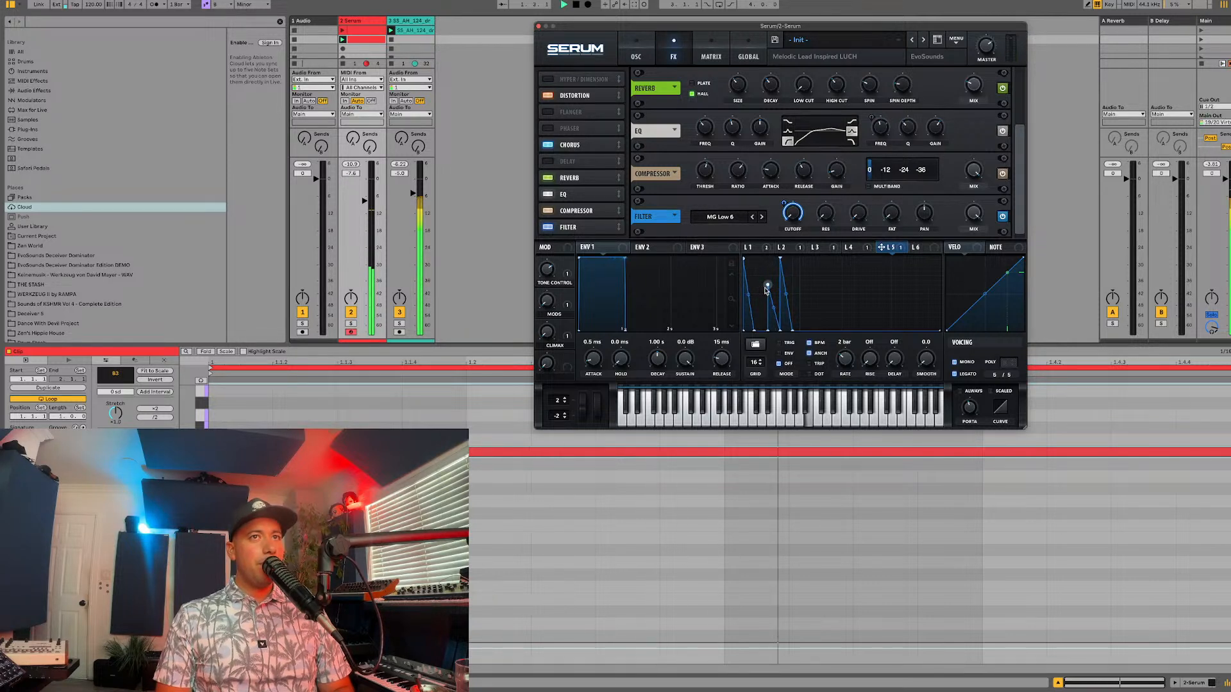
key("space")
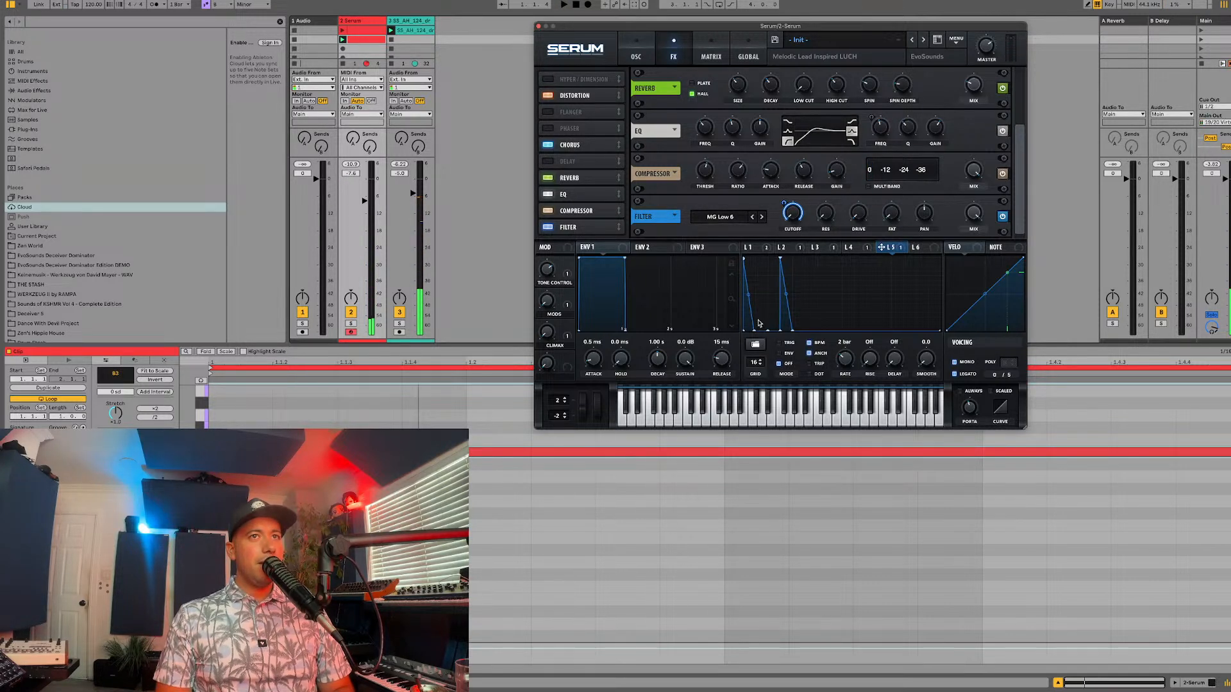
key("space")
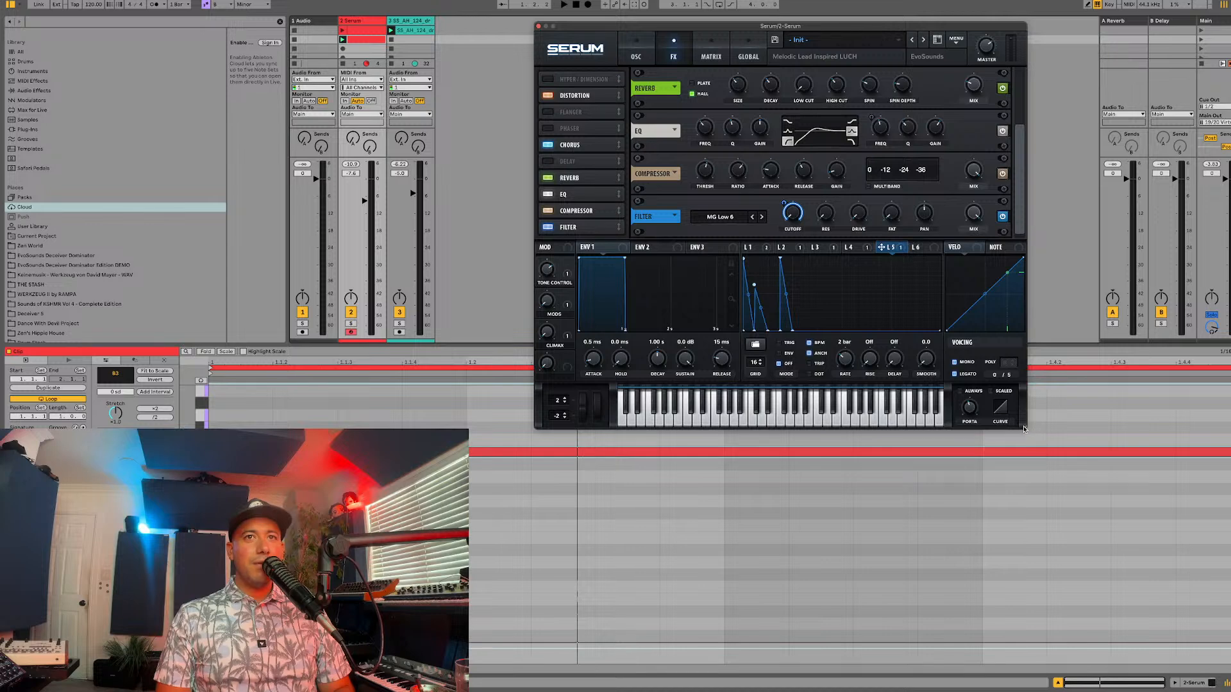
Step: Enlarge the Serum window and flatten the low spike between LFO 5's two full-height spikes, checking the result in playback
left_click_drag(1023, 429, 1140, 523)
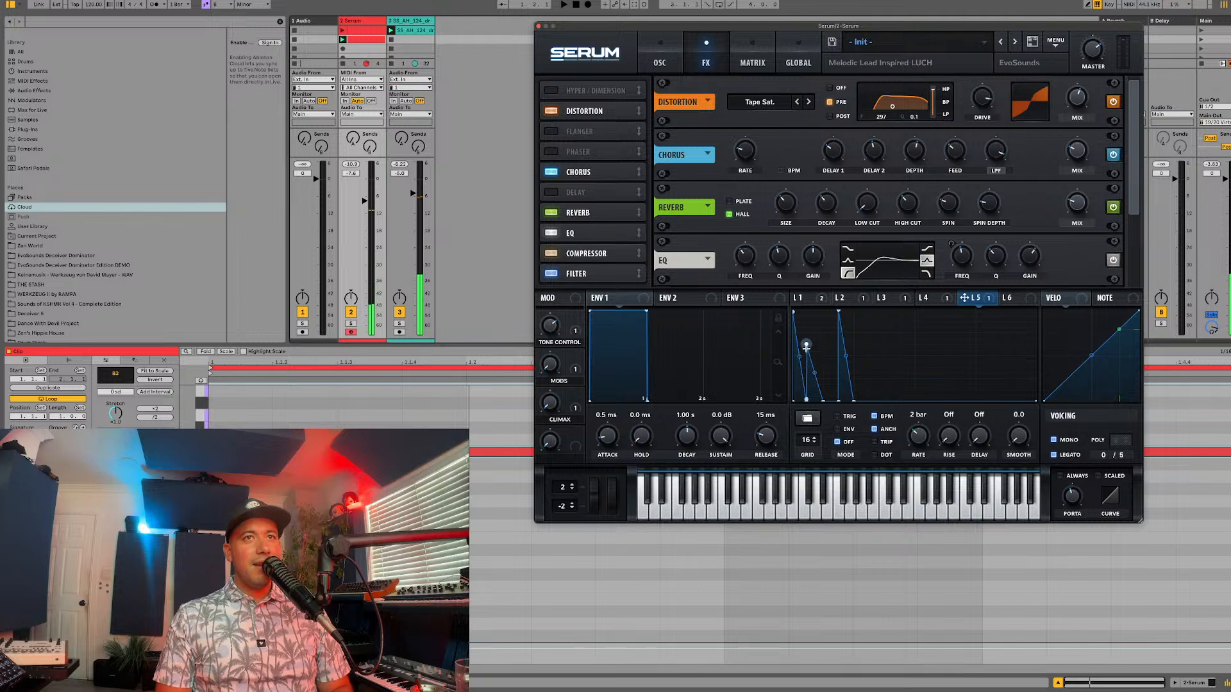
key("space")
left_click_drag(795, 364, 787, 430)
key("space")
key("space")
key("space")
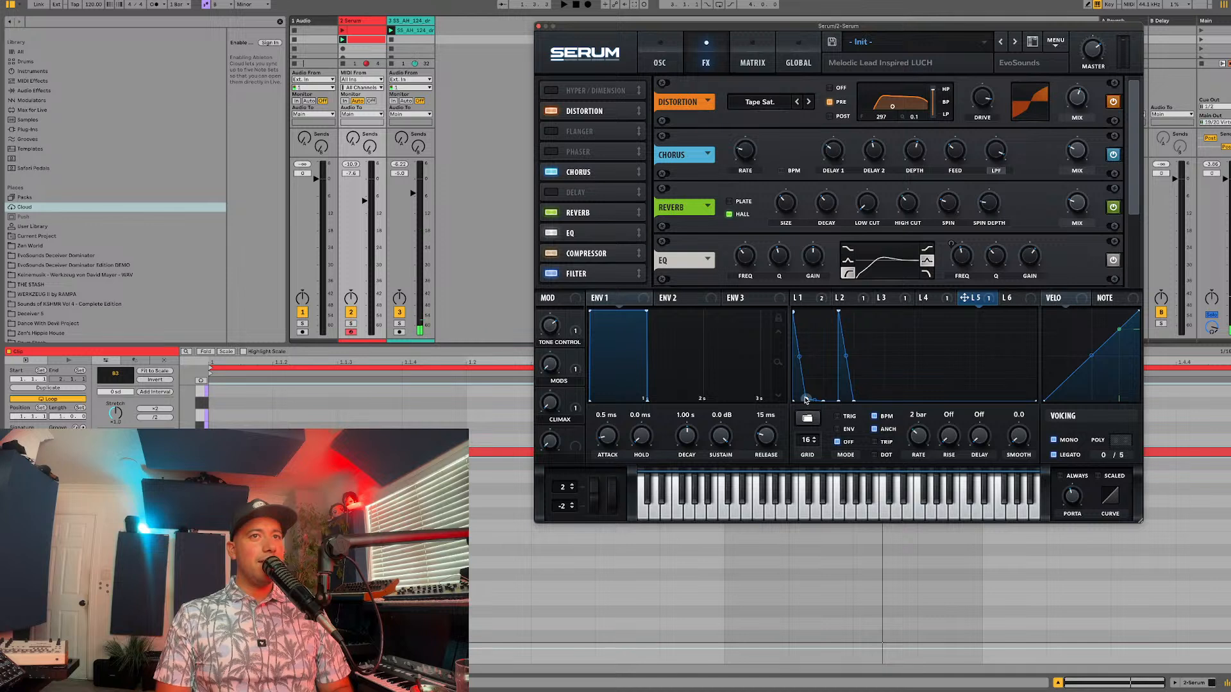
key("space")
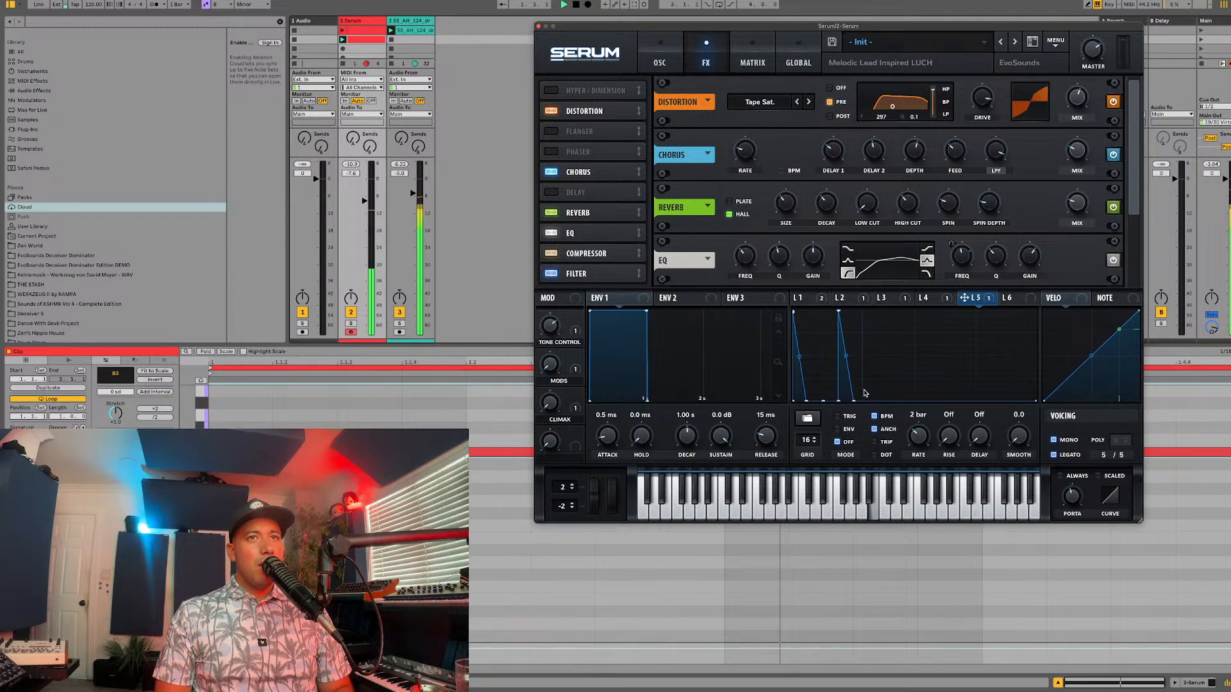
Step: Add a third and fourth falling spike to LFO 5, starting five and seven grid divisions in, and play the pattern
left_click_drag(885, 389, 899, 423)
key("space")
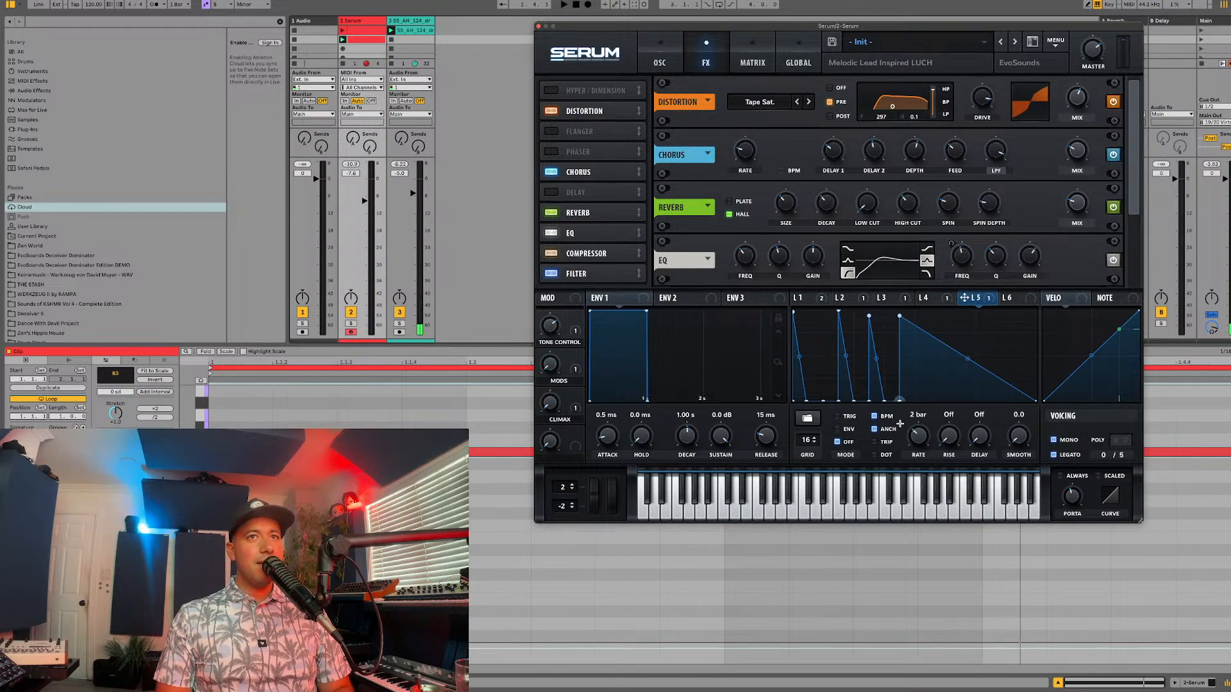
left_click_drag(919, 365, 915, 418)
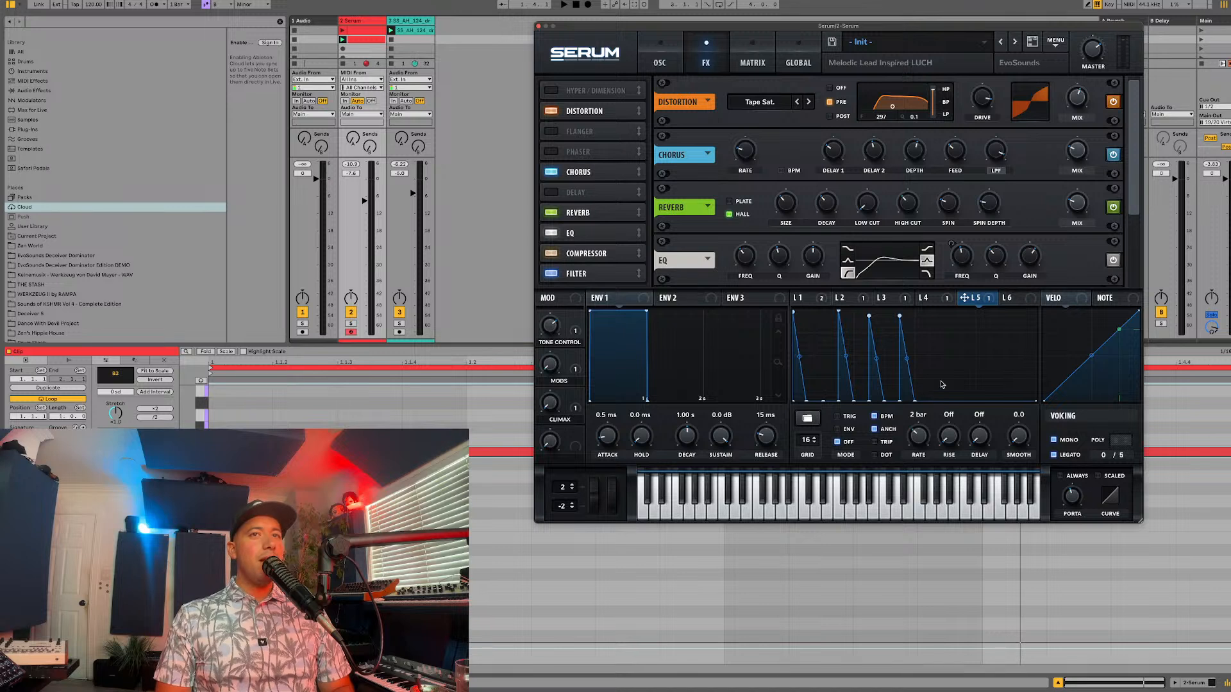
key("space")
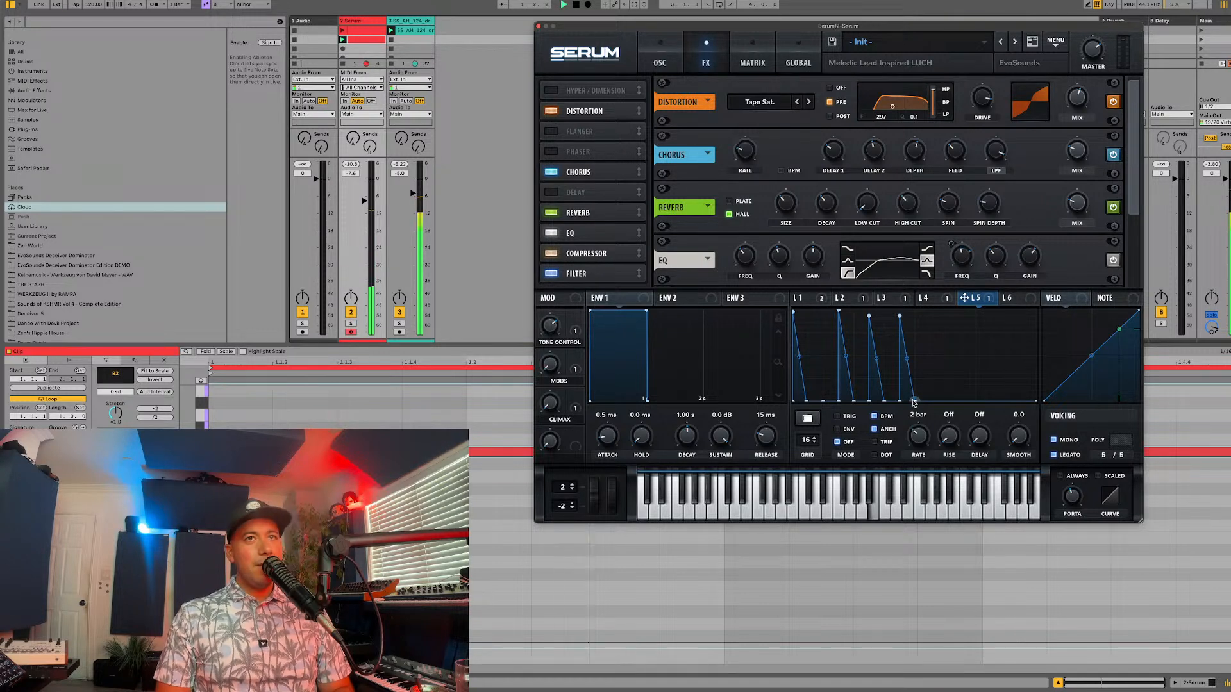
Step: Move LFO 5's fourth spike to start six grid divisions in and lower it to about three-quarters height, checking it in playback
key("space")
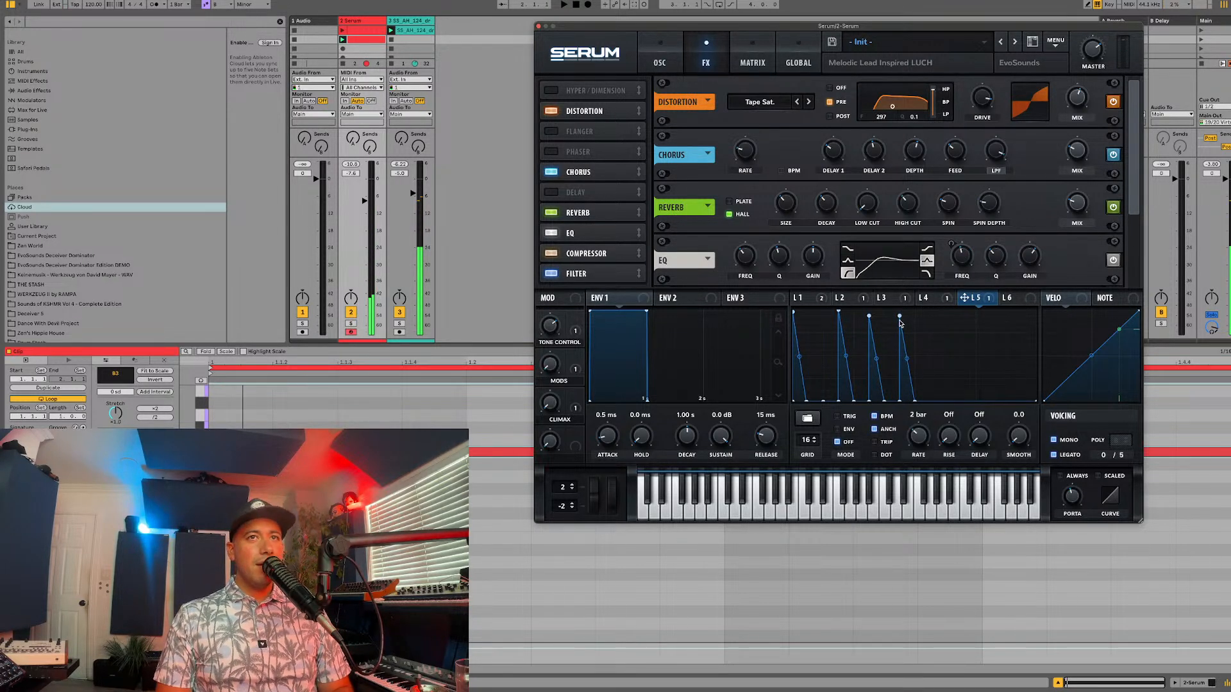
double_click(899, 320)
double_click(896, 342)
left_click_drag(896, 341, 878, 320)
key("space")
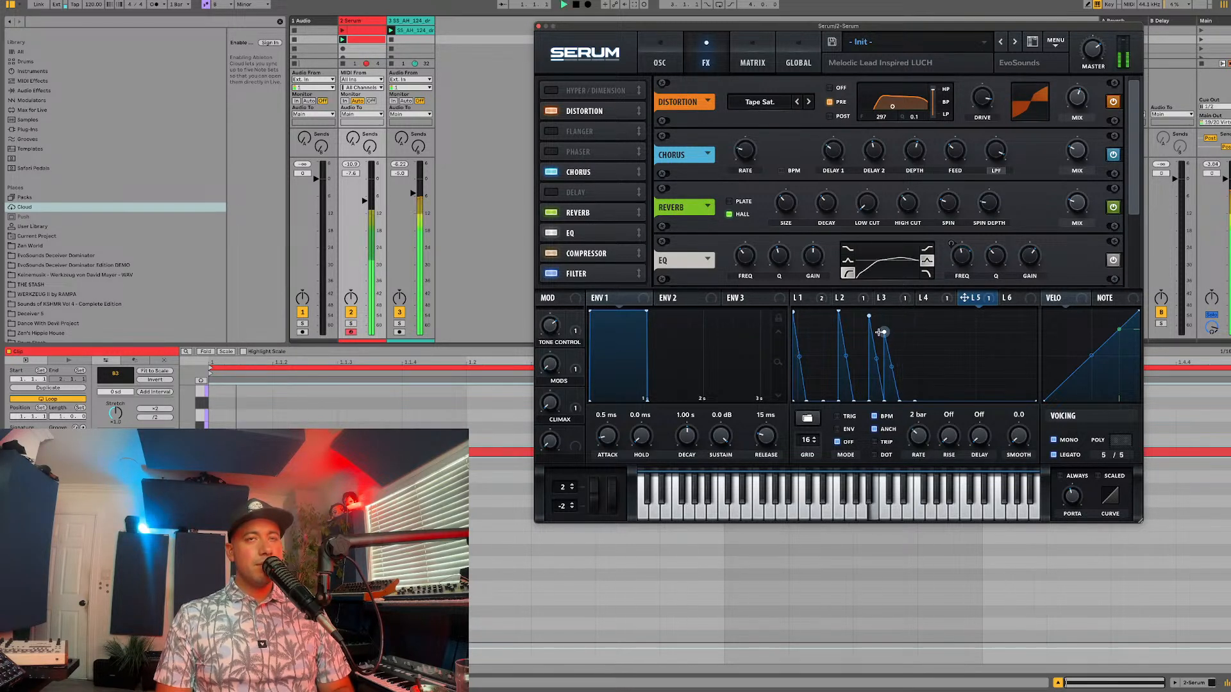
left_click_drag(877, 325, 878, 338)
key("space")
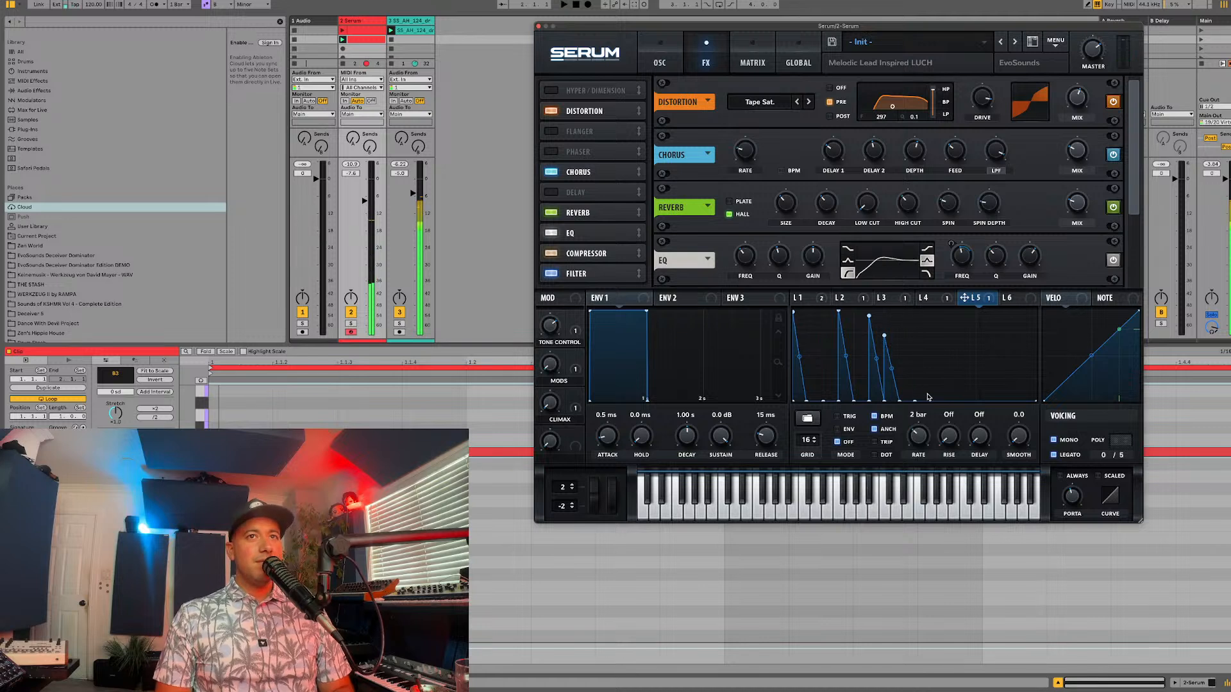
Step: Add a fifth, nearly full-height falling spike to LFO 5, starting eight grid divisions in
double_click(914, 387)
left_click_drag(915, 387, 930, 418)
double_click(927, 349)
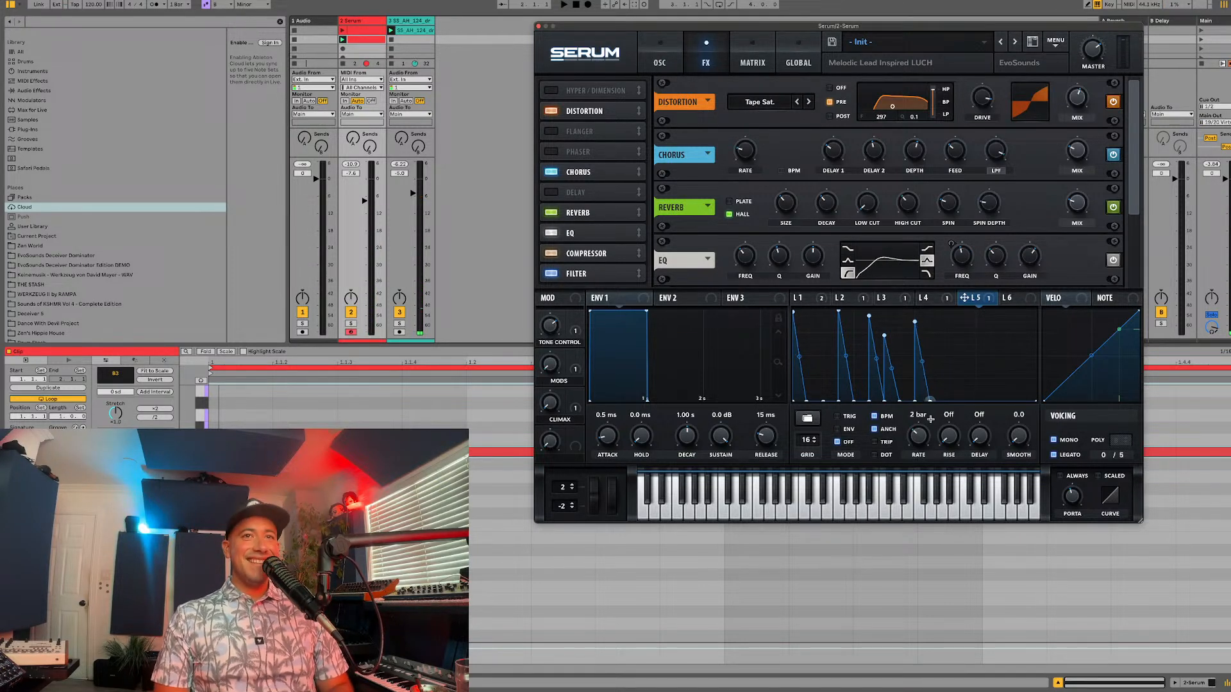
double_click(955, 394)
key("space")
mouse_move(955, 395)
left_mouse_down()
mouse_move(936, 341)
mouse_move(939, 401)
left_mouse_up()
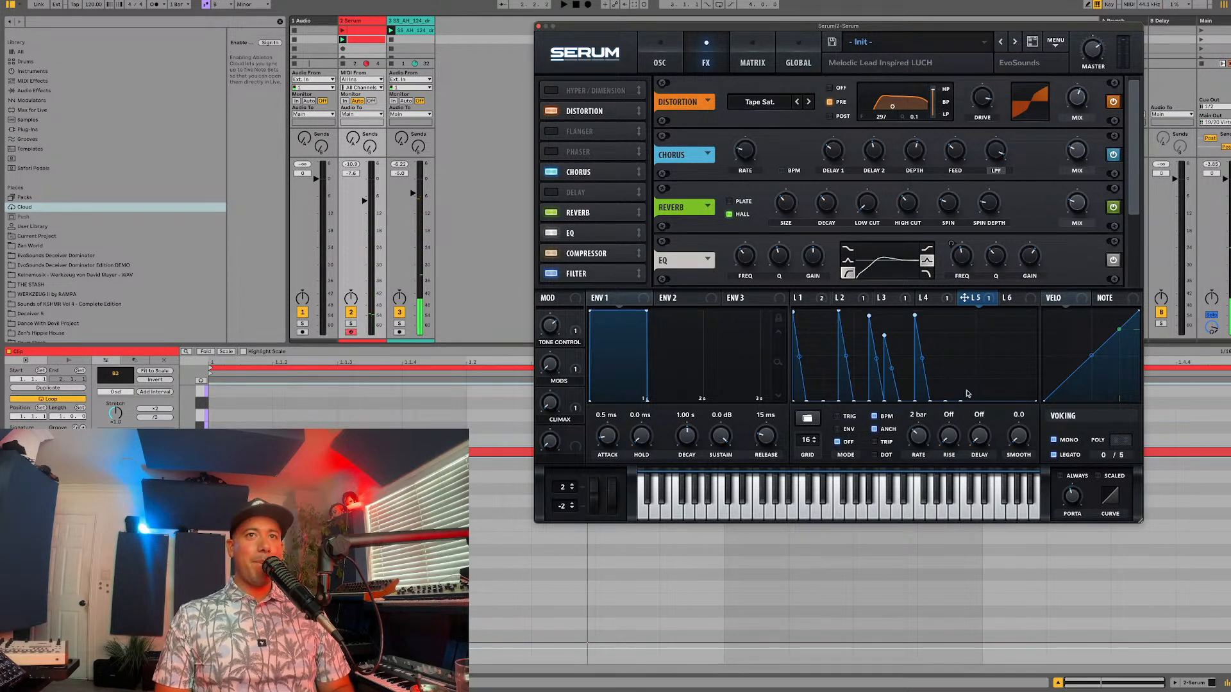
Step: Add falling spikes to LFO 5 at eleven and fourteen grid divisions, bending the last one's fall into an inward curve
mouse_move(961, 398)
left_mouse_down()
mouse_move(960, 324)
mouse_move(971, 403)
left_mouse_up()
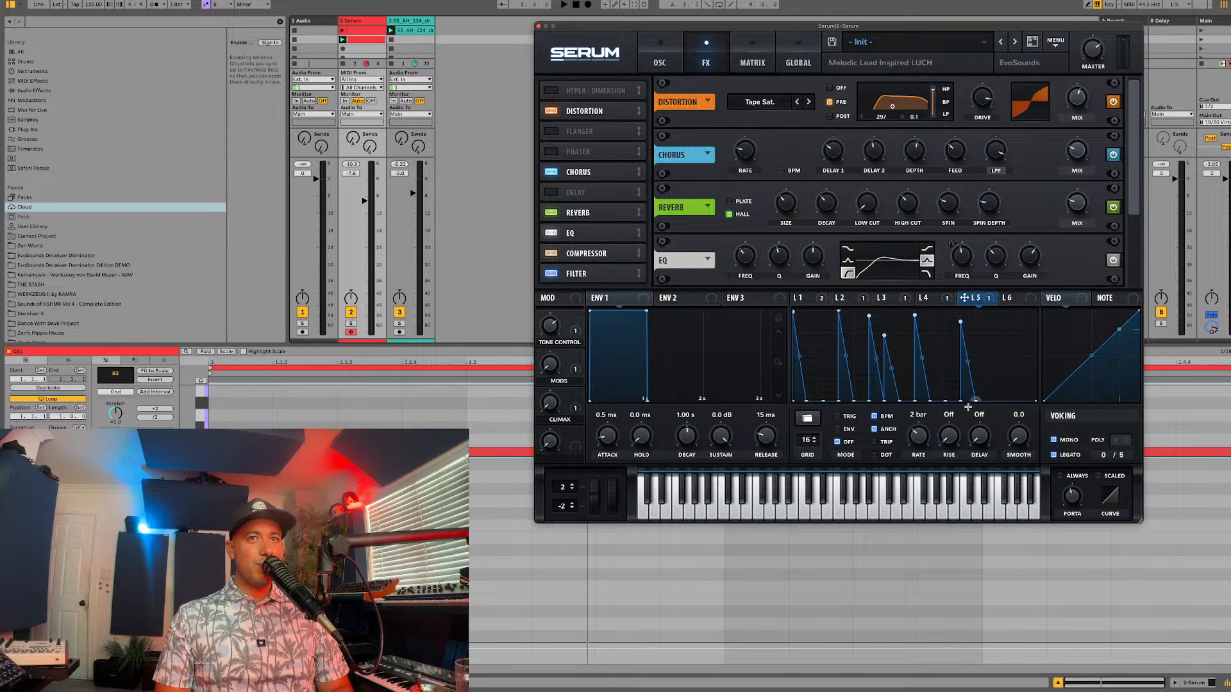
key("space")
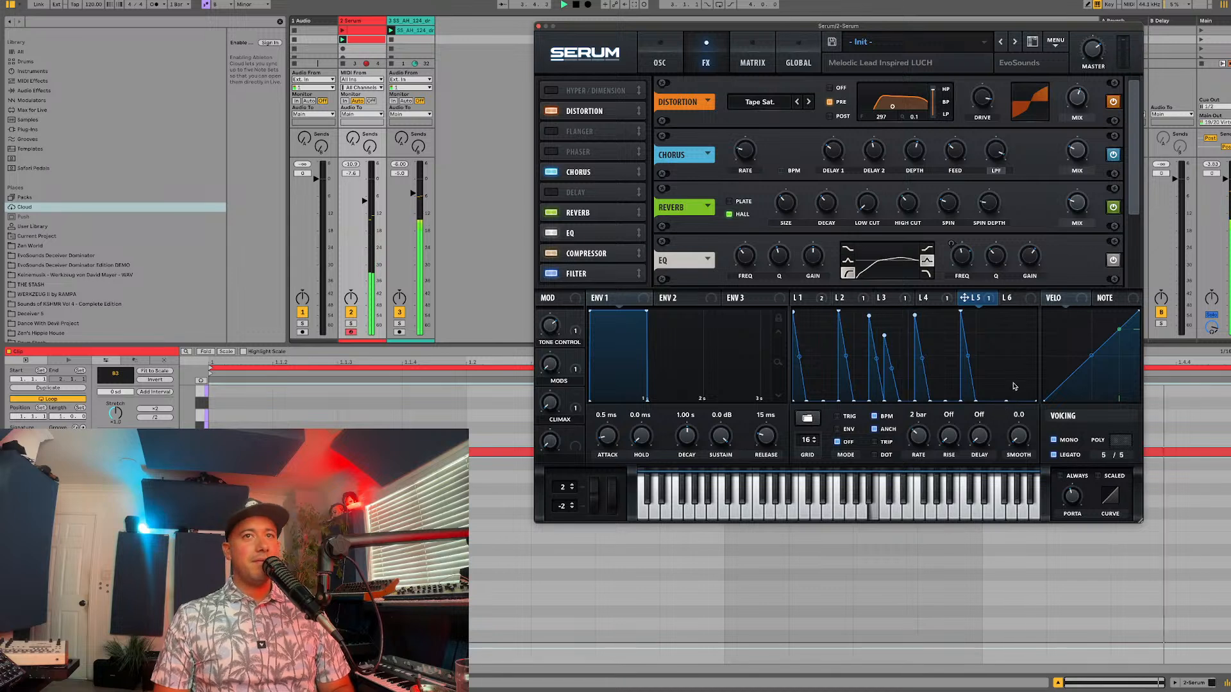
left_click_drag(1014, 375, 996, 318)
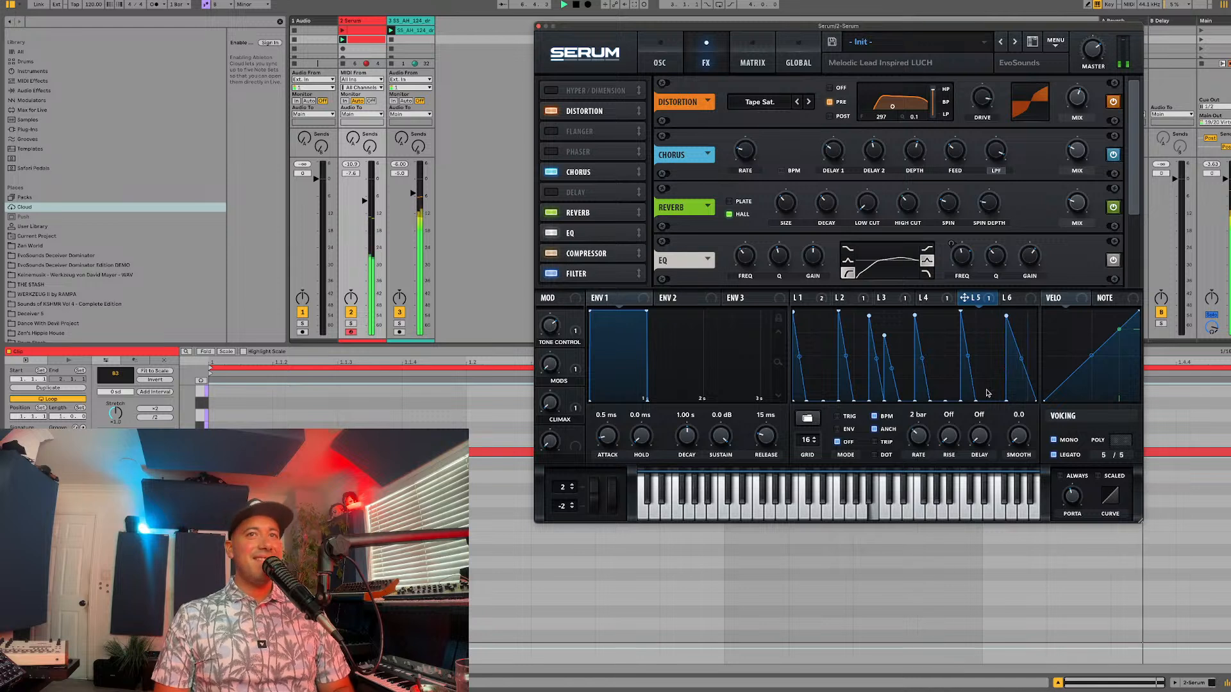
left_click_drag(1023, 368, 1015, 380)
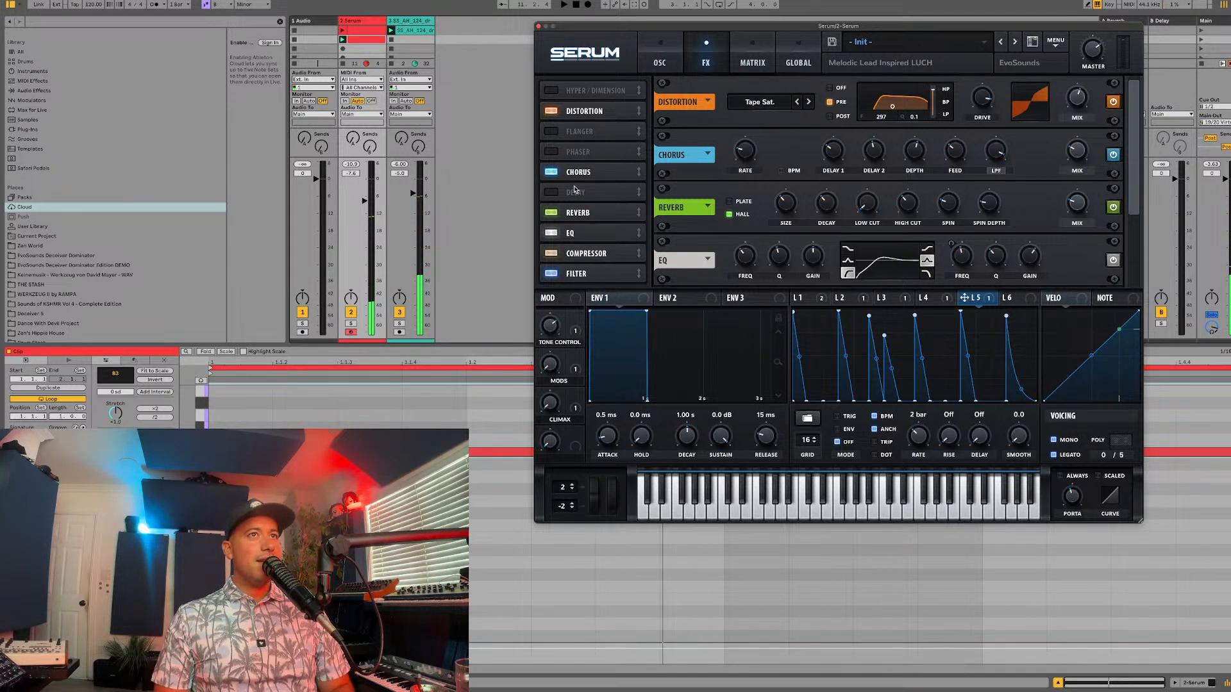
Step: Move the delay to the end of the effects chain, after the filter
left_click_drag(574, 189, 572, 289)
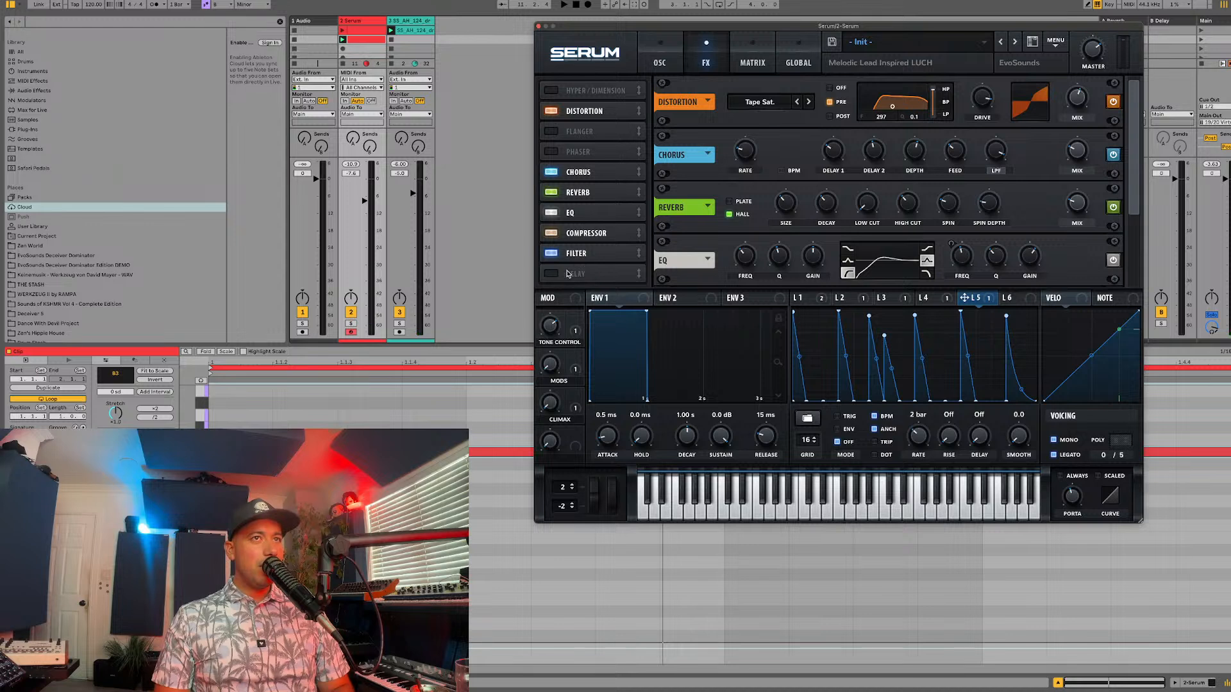
left_click(582, 257)
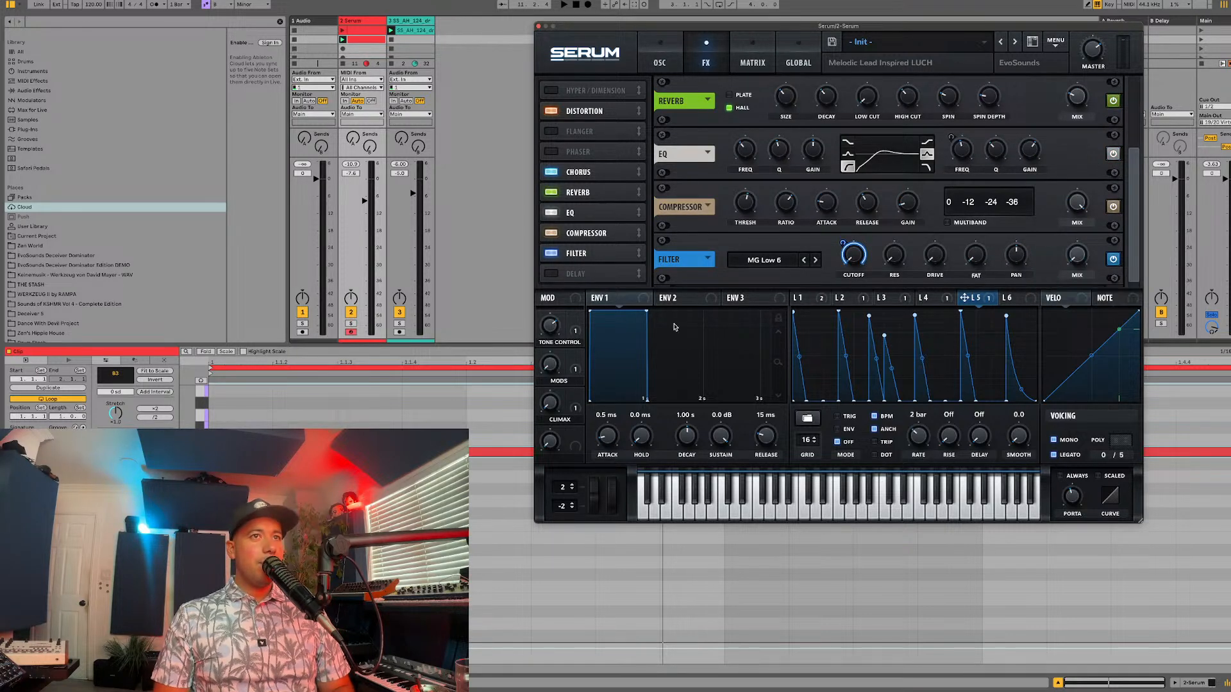
Step: Assign Macro 4 to the filter's mix and rename the macro HOLD NOTE
left_click_drag(575, 435, 1077, 257)
key("space")
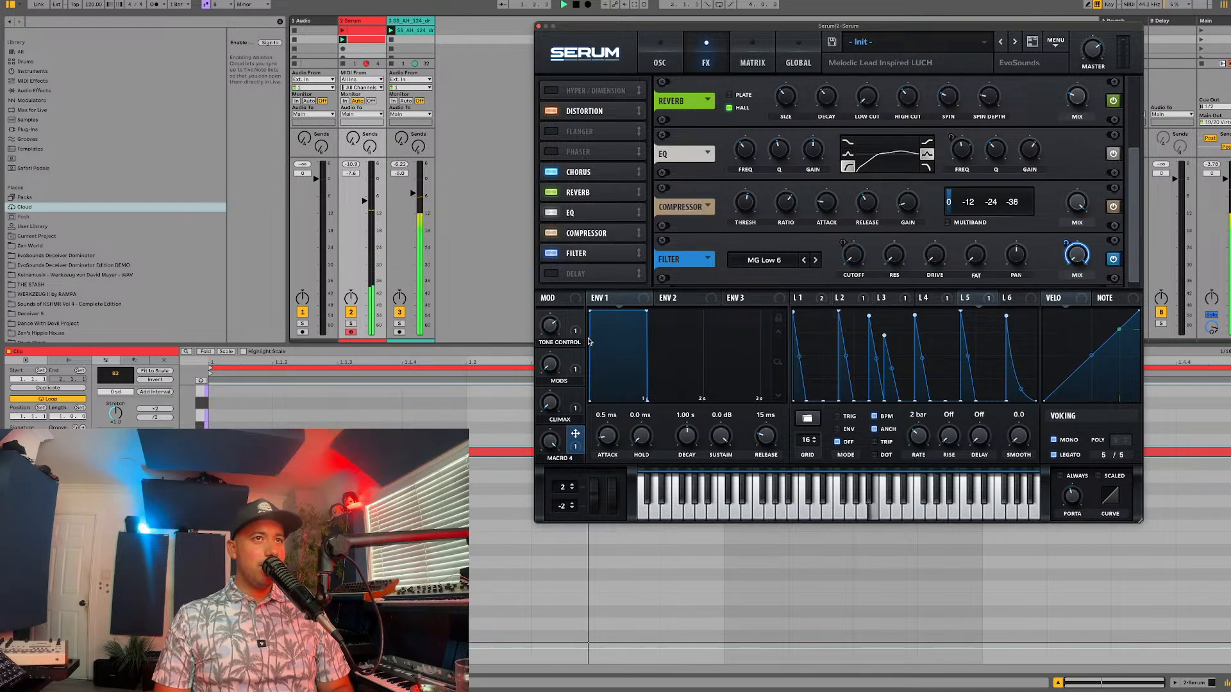
double_click(555, 458)
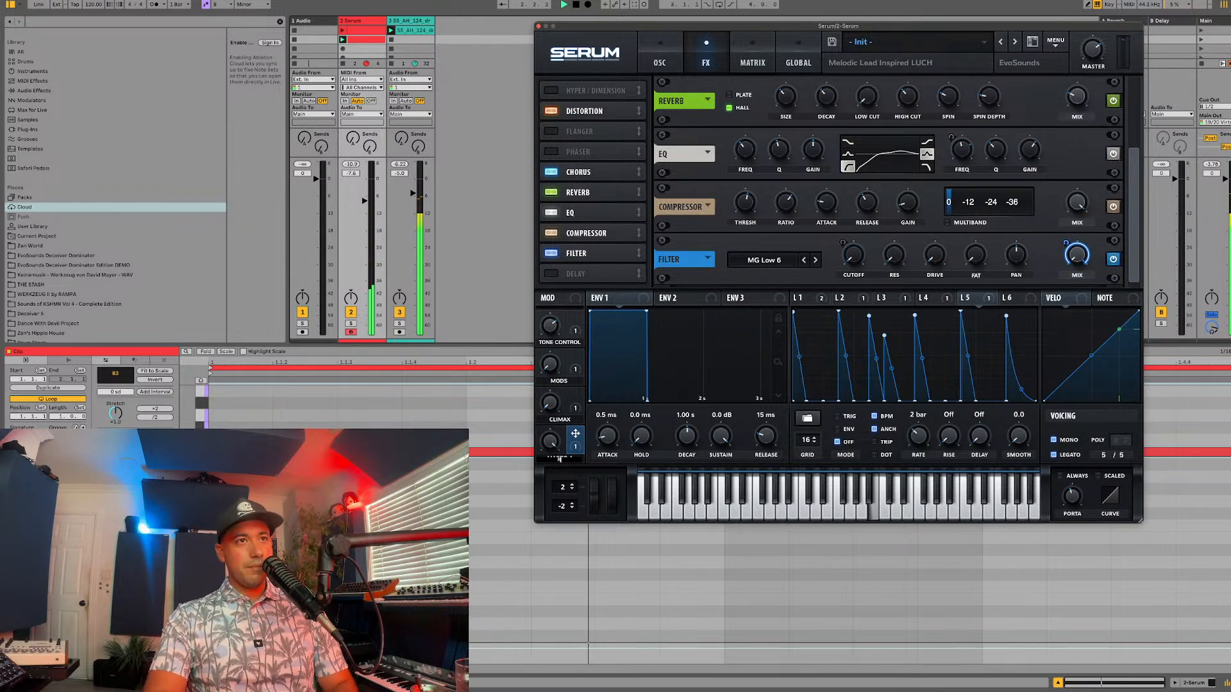
type("HOLD NOTE")
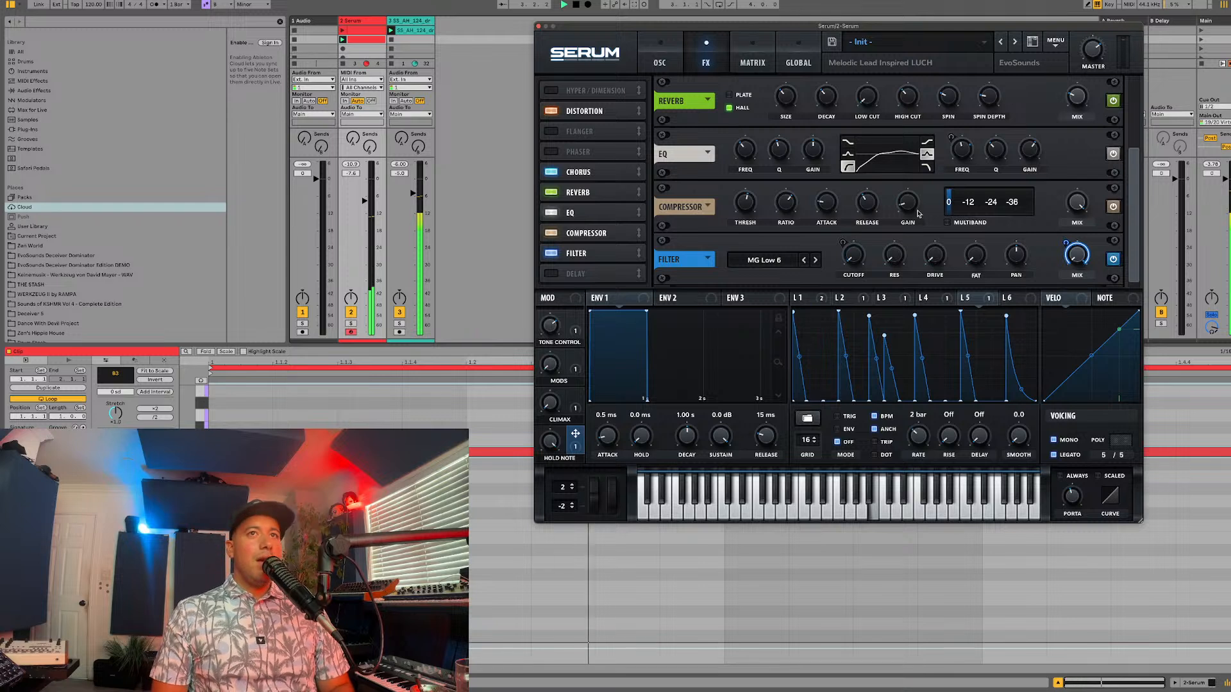
Step: Enable the delay with its left time at 1/8 and raise the Serum track's volume
left_click(578, 275)
left_click_drag(839, 268, 839, 277)
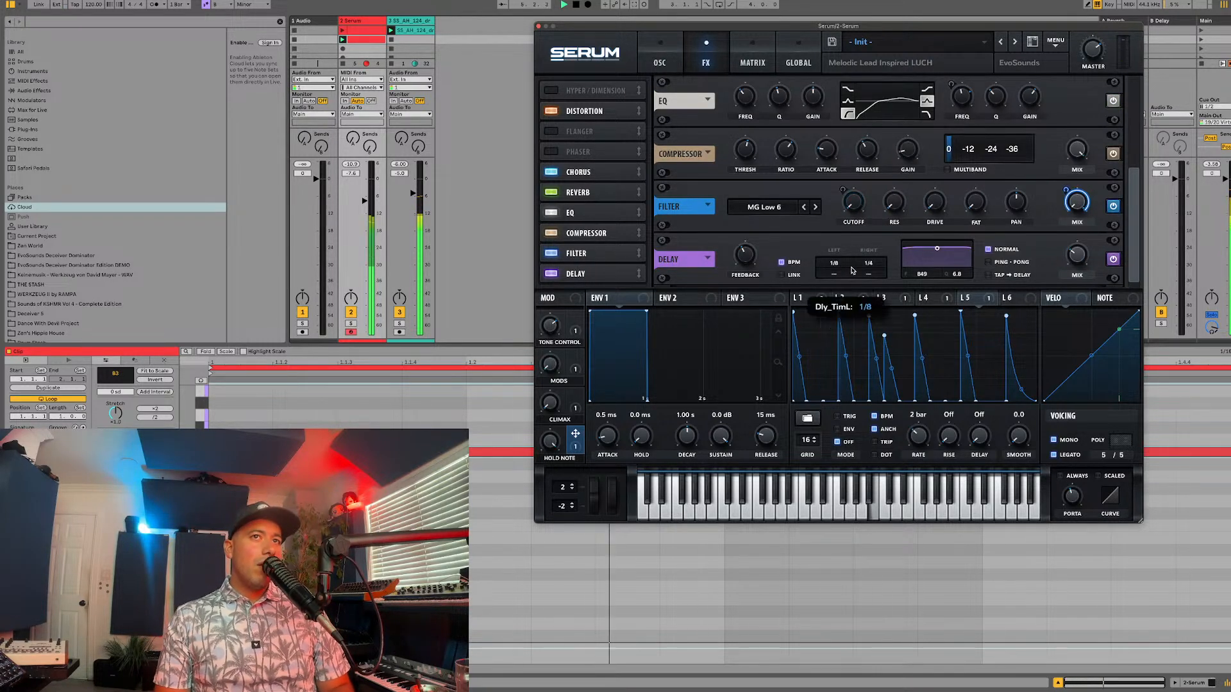
scroll(619, 175, "up", 3)
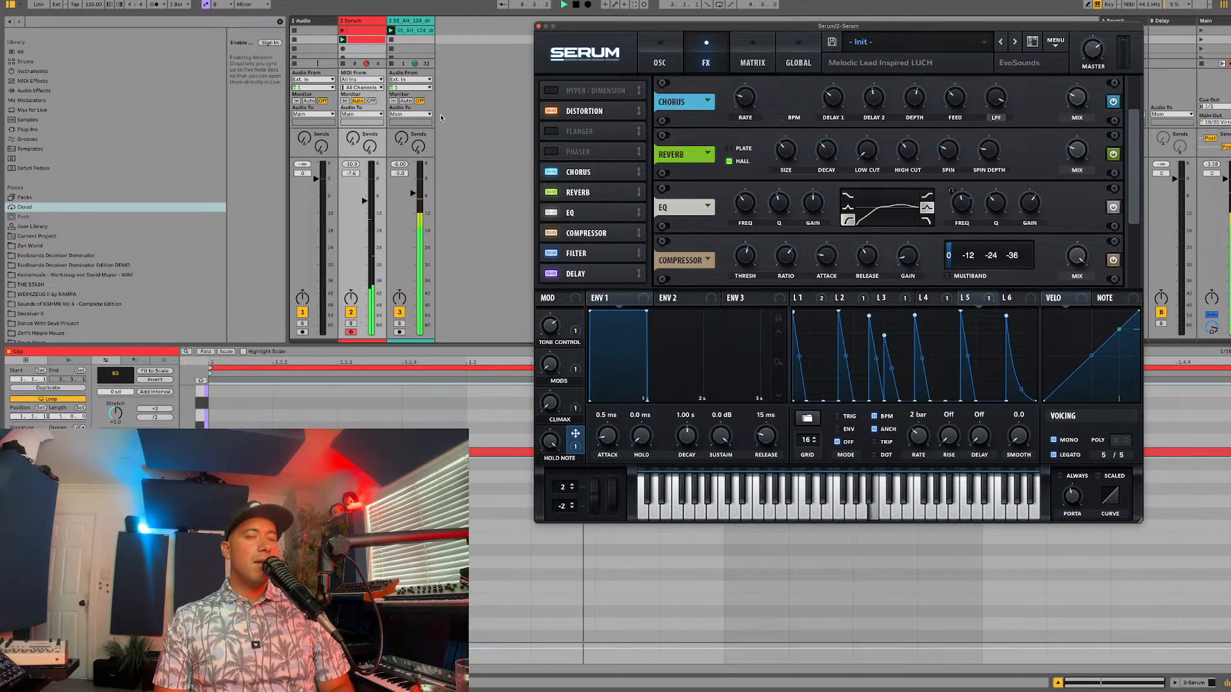
left_click_drag(370, 205, 371, 182)
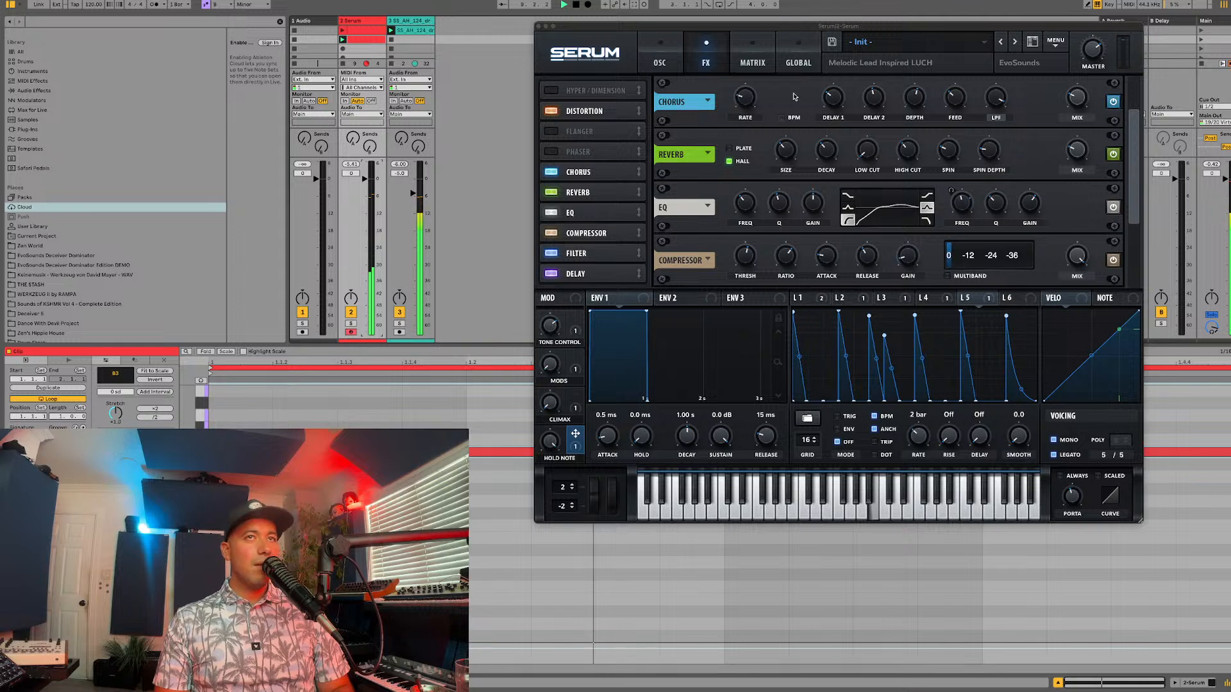
Step: Add a bottom point near the end of LFO 5 and raise the end point to about half height
scroll(833, 193, "down", 3)
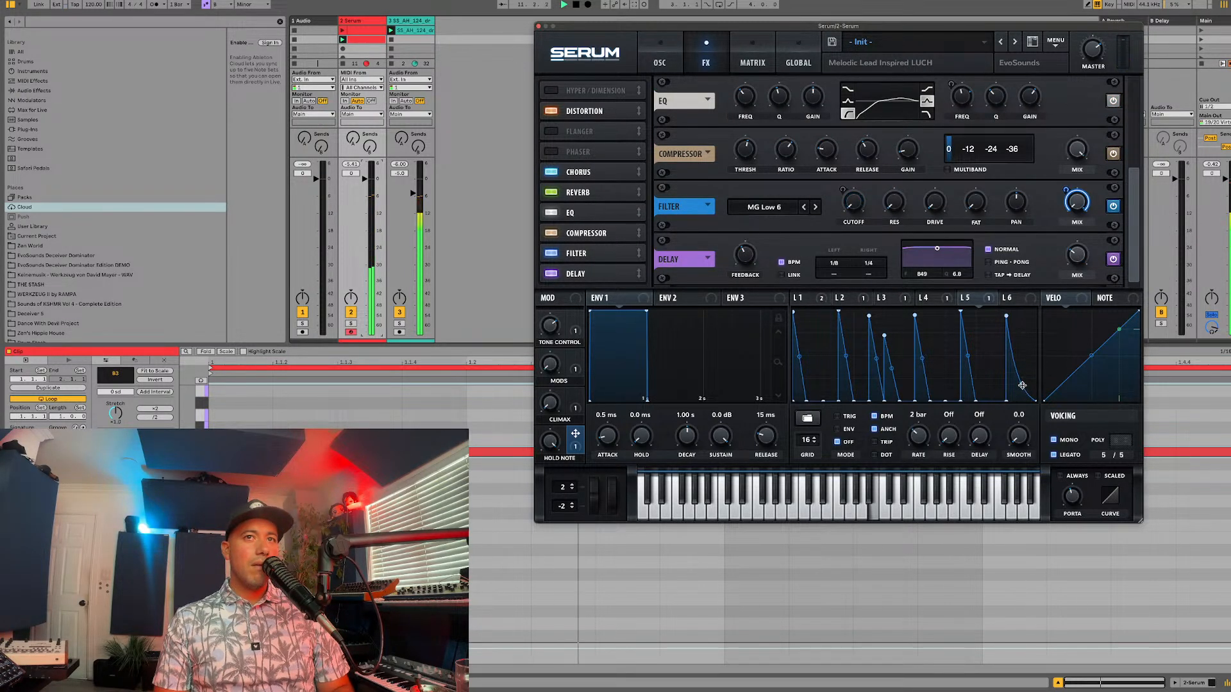
double_click(1023, 401)
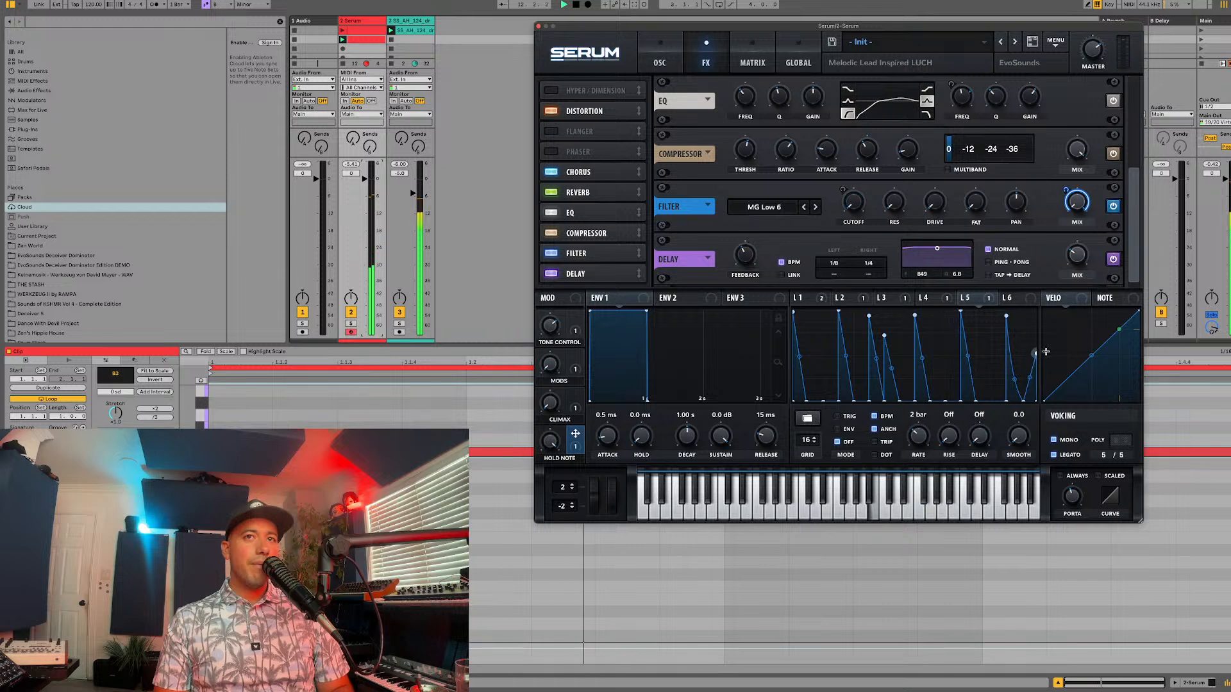
left_click_drag(1045, 352, 1060, 331)
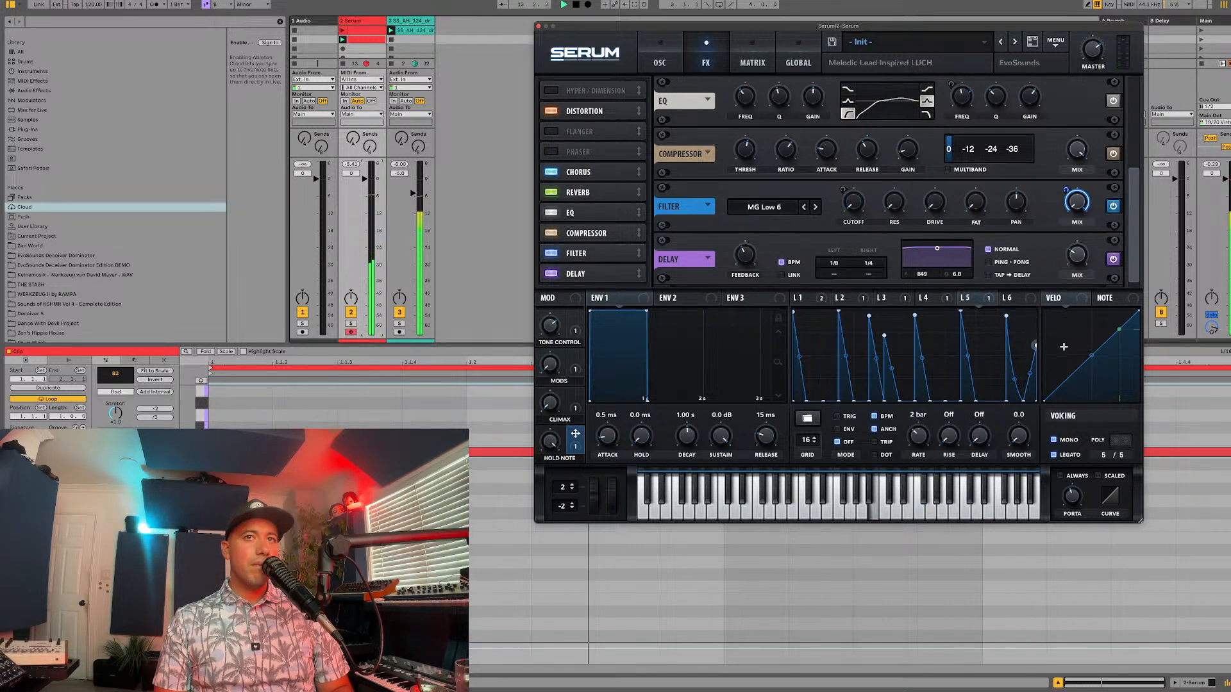
Step: Set the delay's filter to 987 with a width of 1.8 and both delay times to dotted 1/8, and start playback
left_click_drag(937, 248, 941, 263)
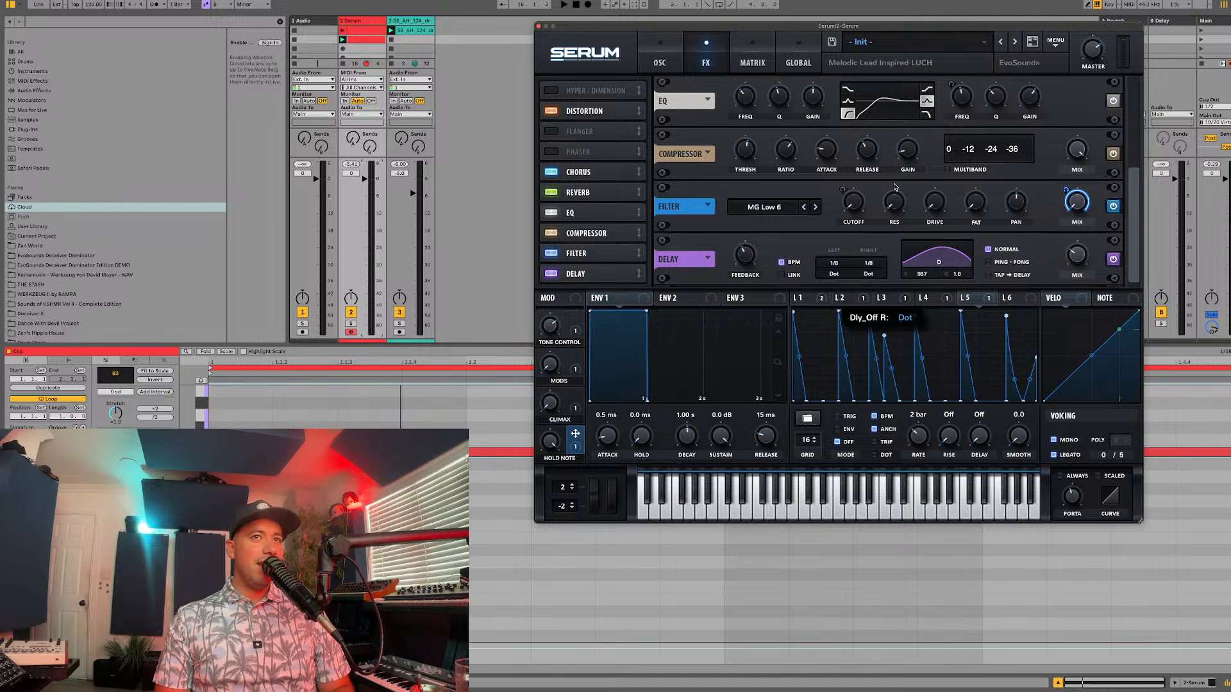
key("space")
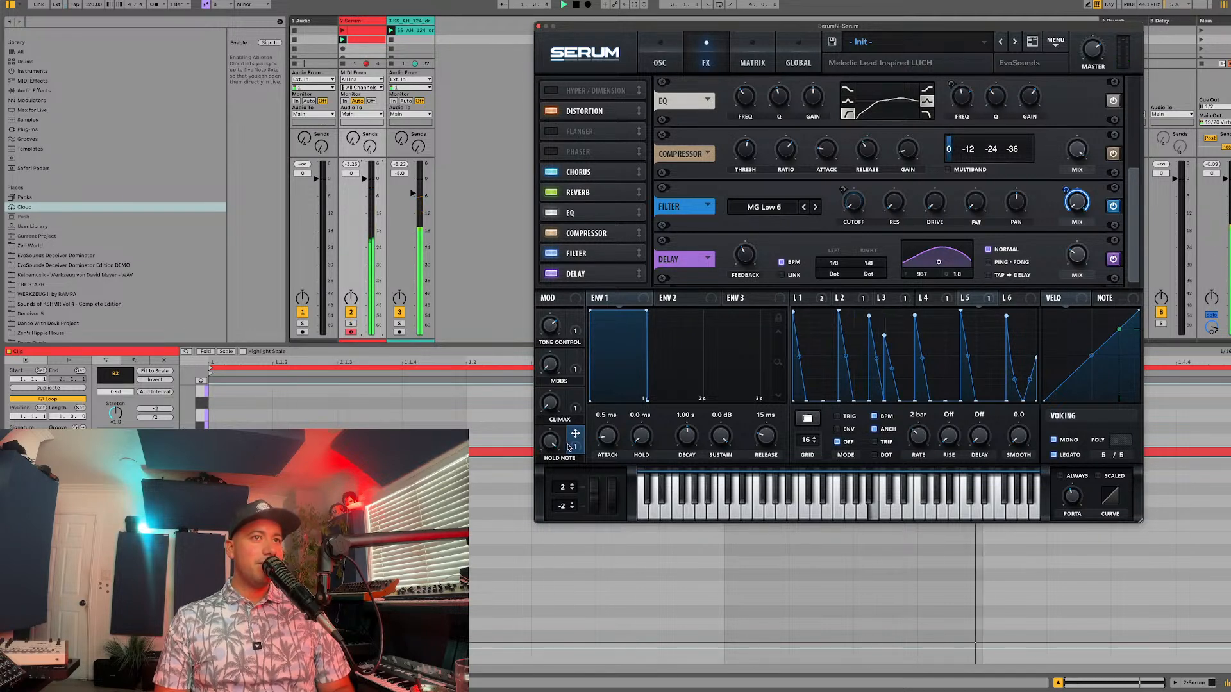
Step: Assign the HOLD NOTE macro to the EQ's high-band gain and move the reverb to the end of the effects chain
left_click_drag(575, 434, 1017, 101)
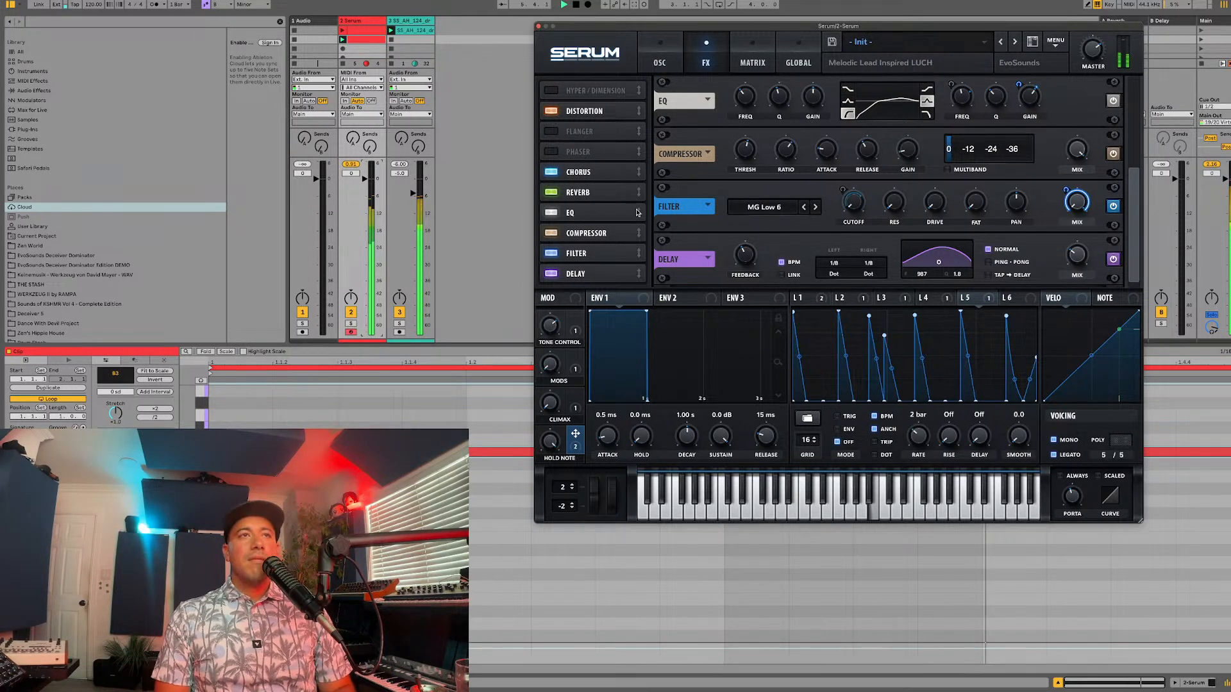
left_click_drag(638, 193, 614, 277)
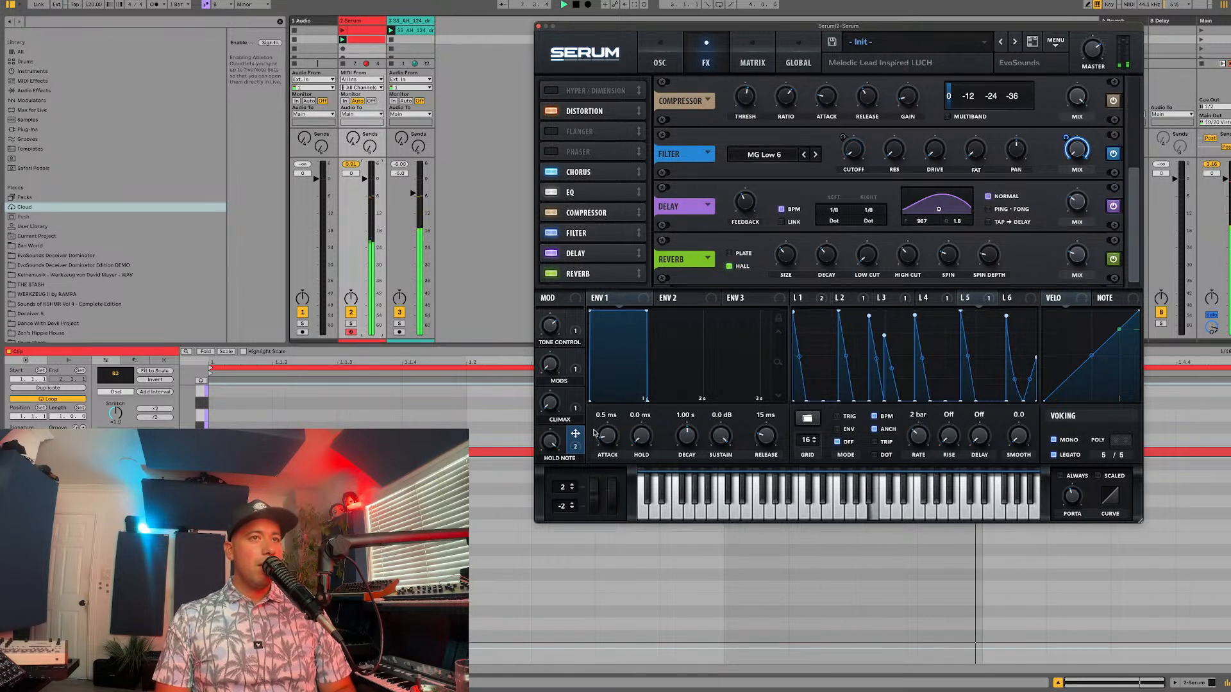
Step: Assign the HOLD NOTE macro to the reverb's Spin by 27, its Spin Depth, and its Mix by 23 while checking in playback
left_click_drag(595, 433, 931, 270)
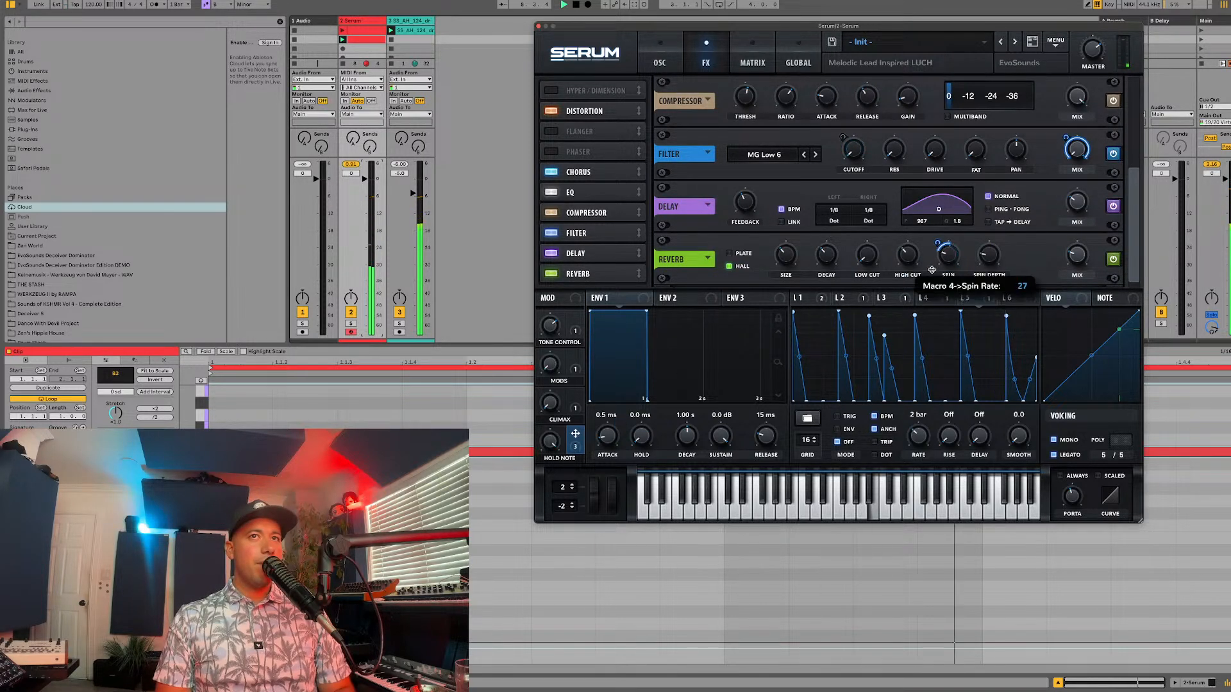
left_click_drag(578, 444, 973, 257)
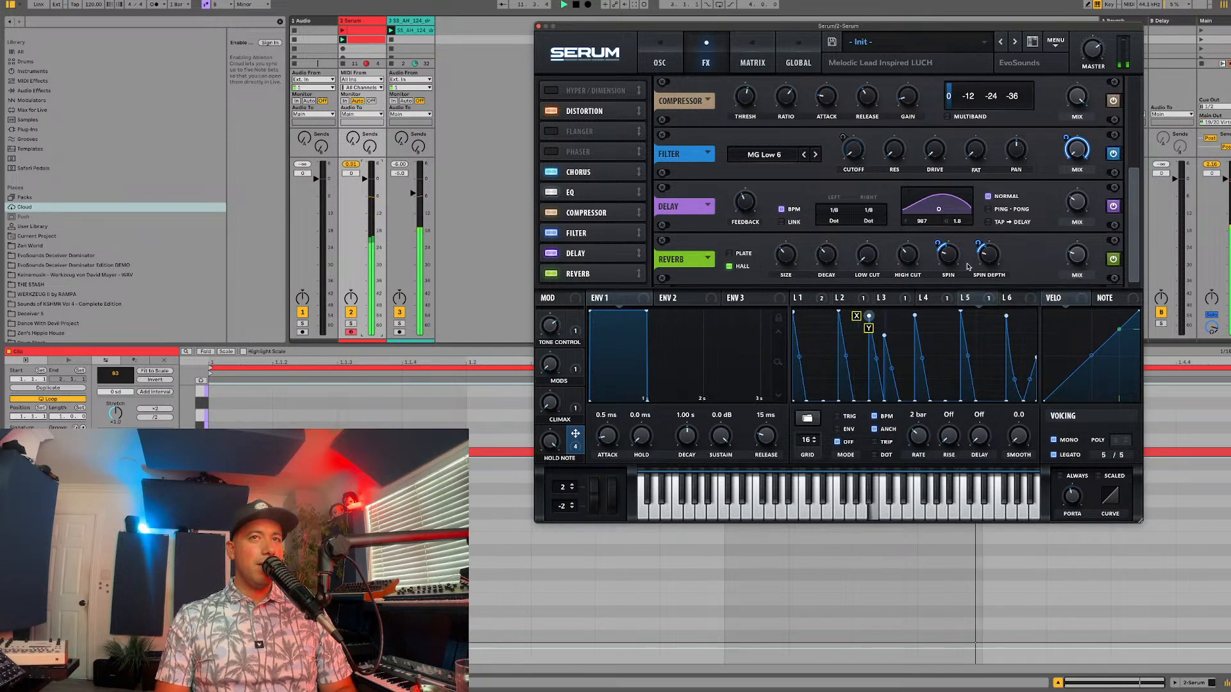
key("space")
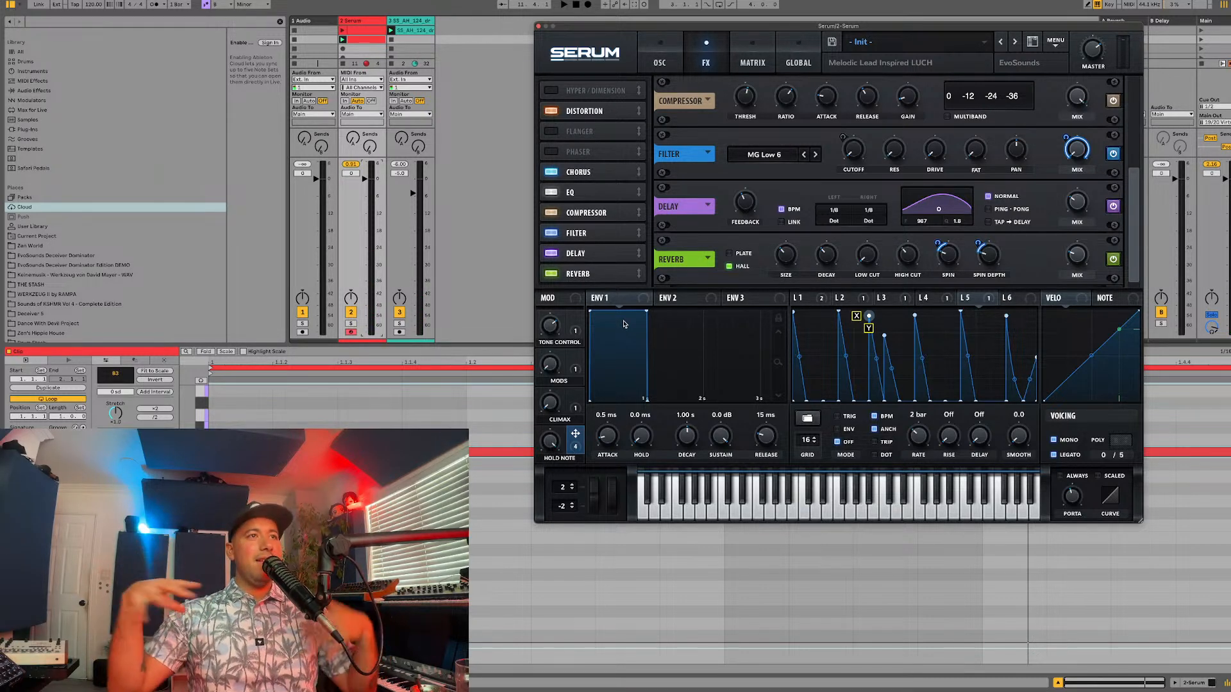
key("space")
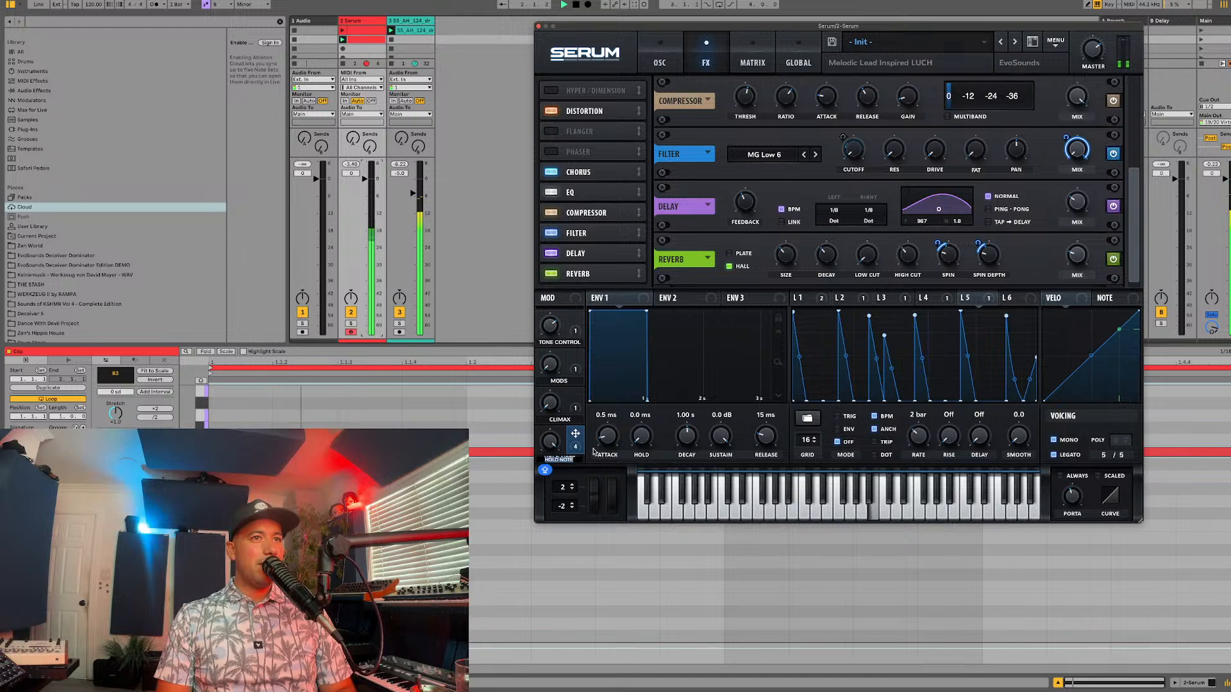
left_click_drag(575, 434, 1055, 269)
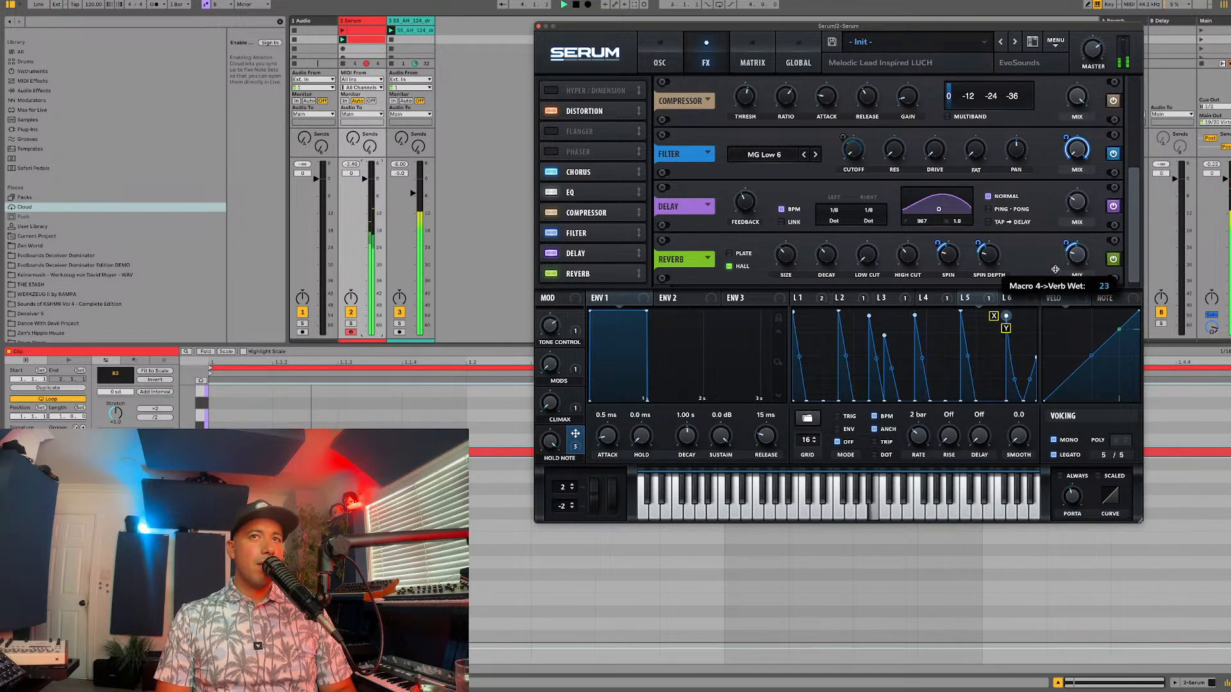
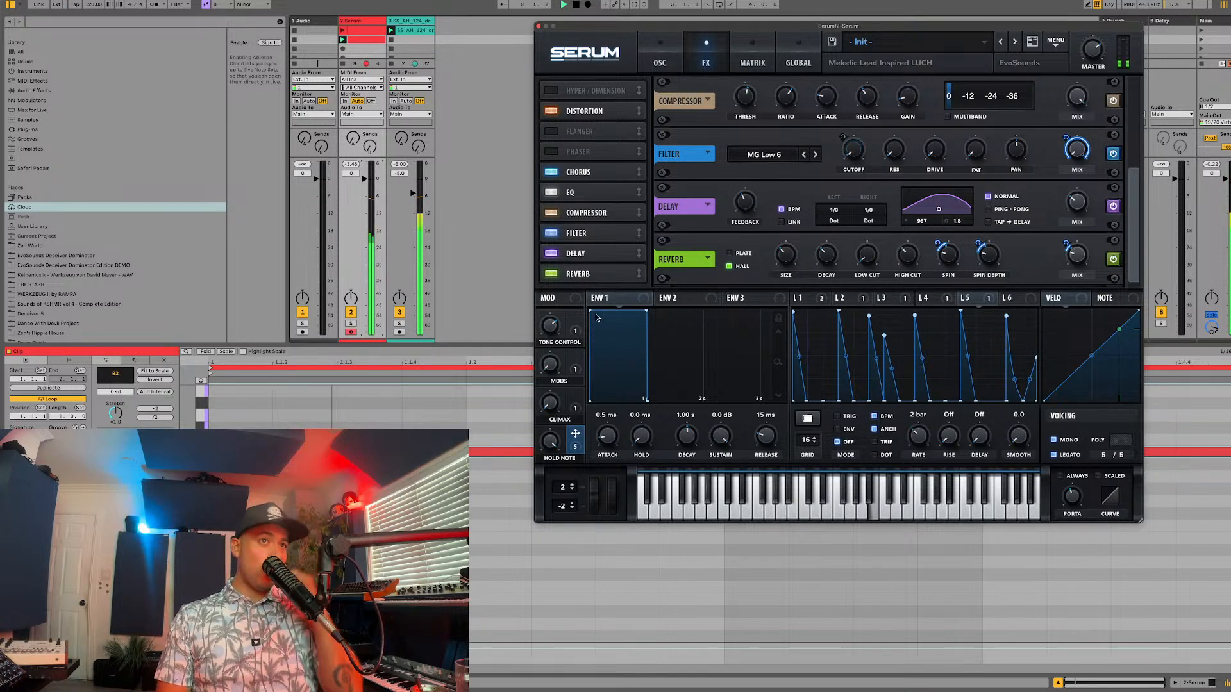
Step: Turn the HOLD NOTE macro down and move the chorus to the end of the effects chain, stopping playback
left_click(585, 173)
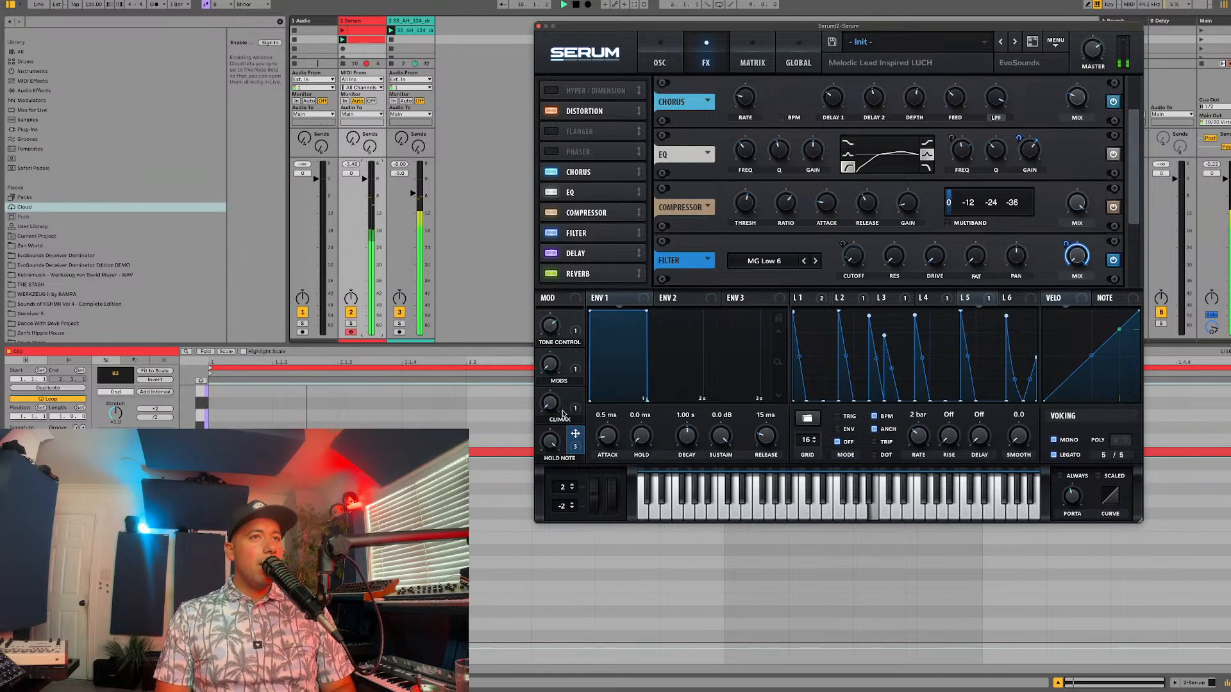
left_click_drag(549, 441, 481, 610)
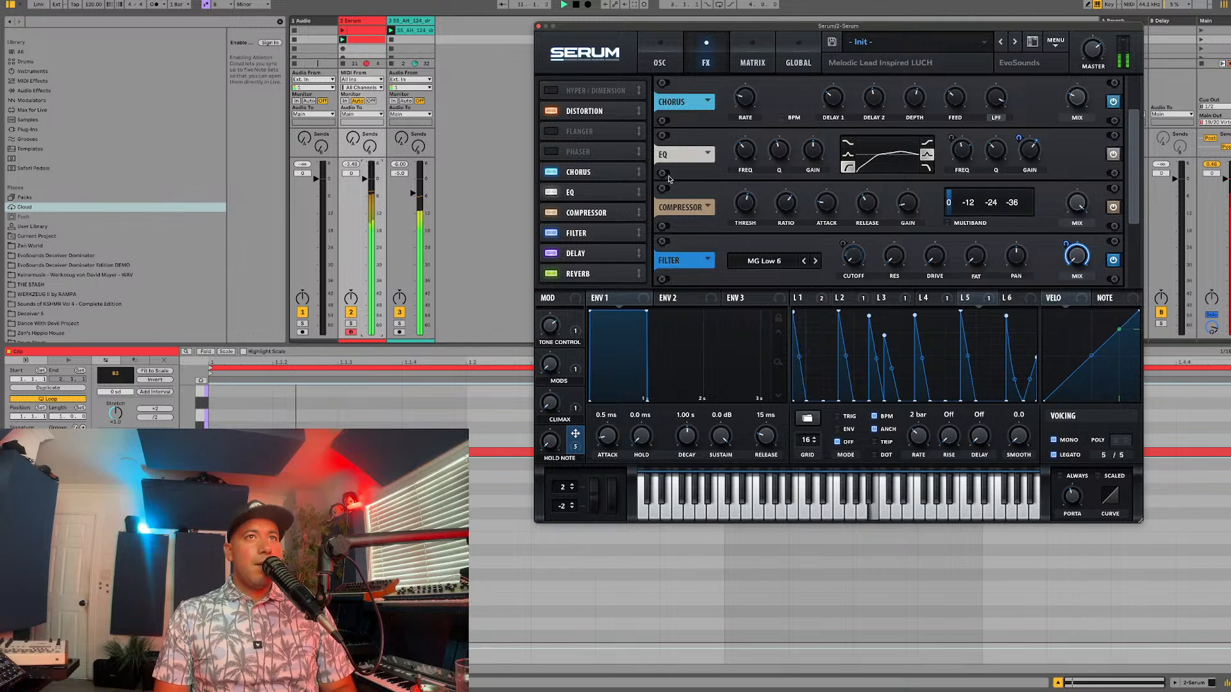
left_click_drag(586, 172, 586, 276)
key("space")
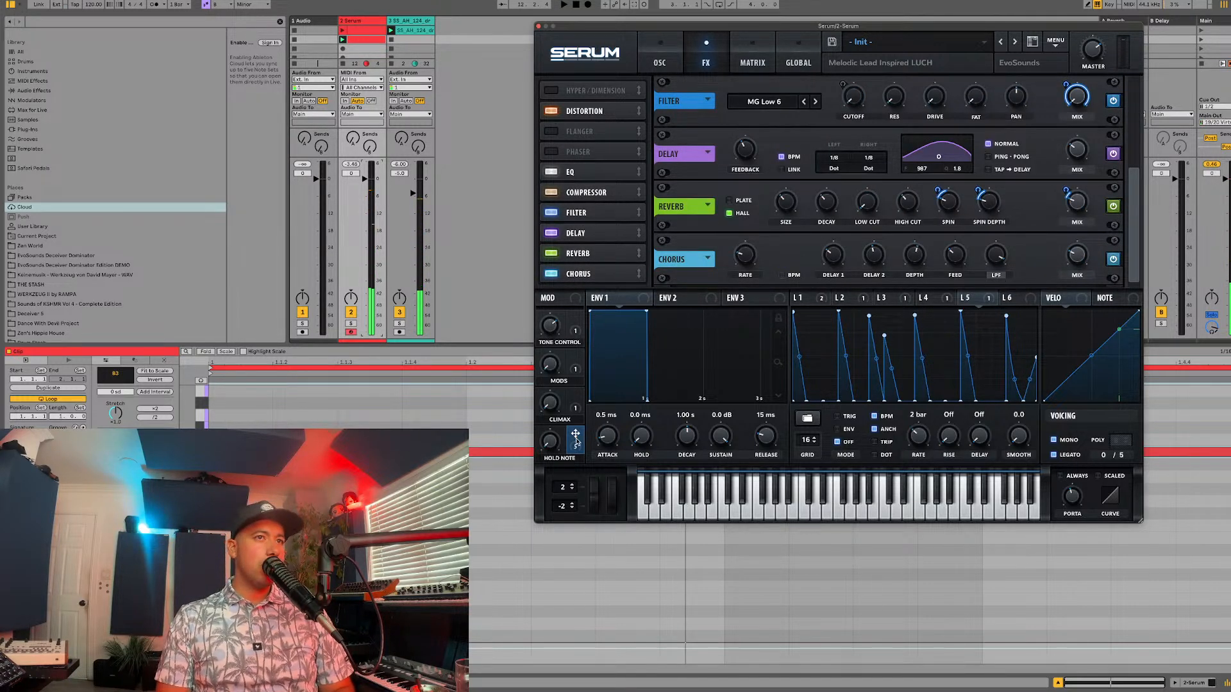
Step: Assign the HOLD NOTE macro to the chorus Mix, check it in playback and return to the oscillator page
left_click_drag(575, 439, 1076, 255)
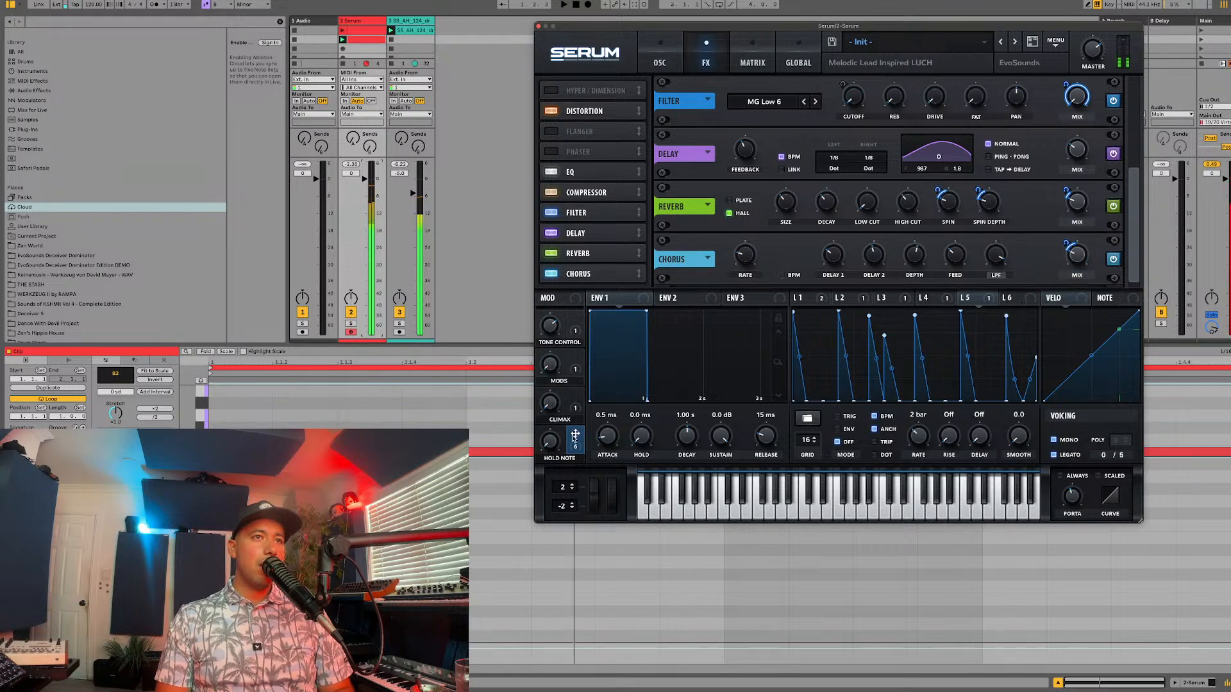
key("space")
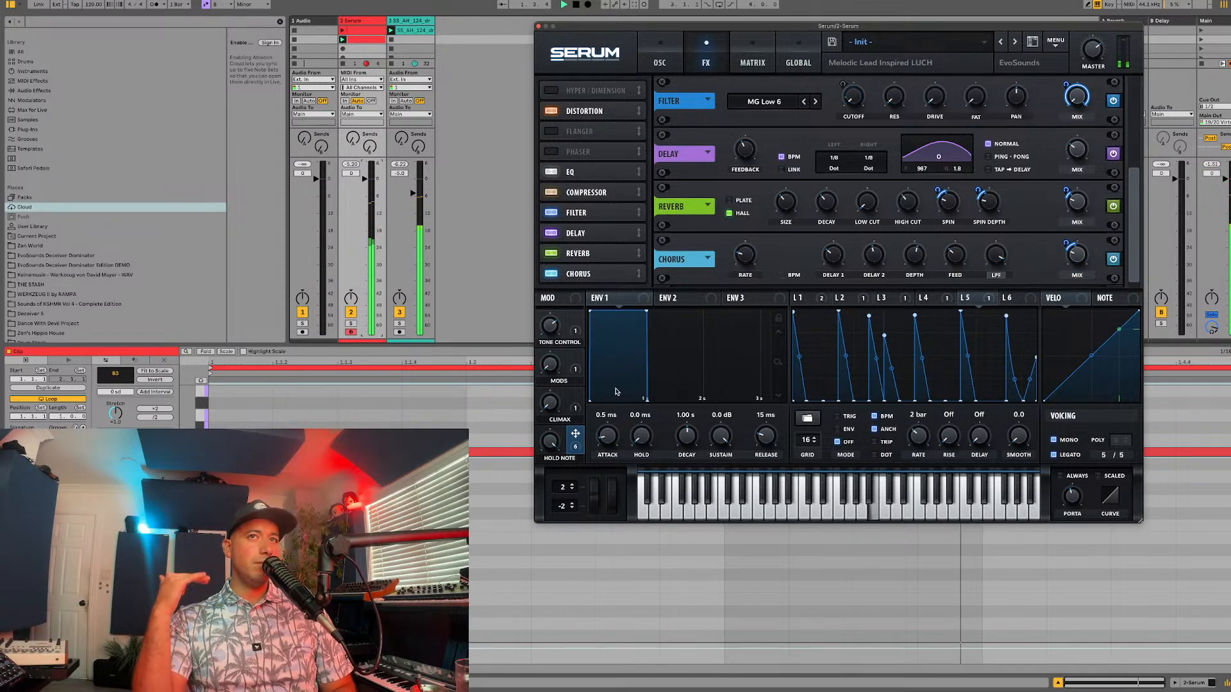
mouse_move(913, 245)
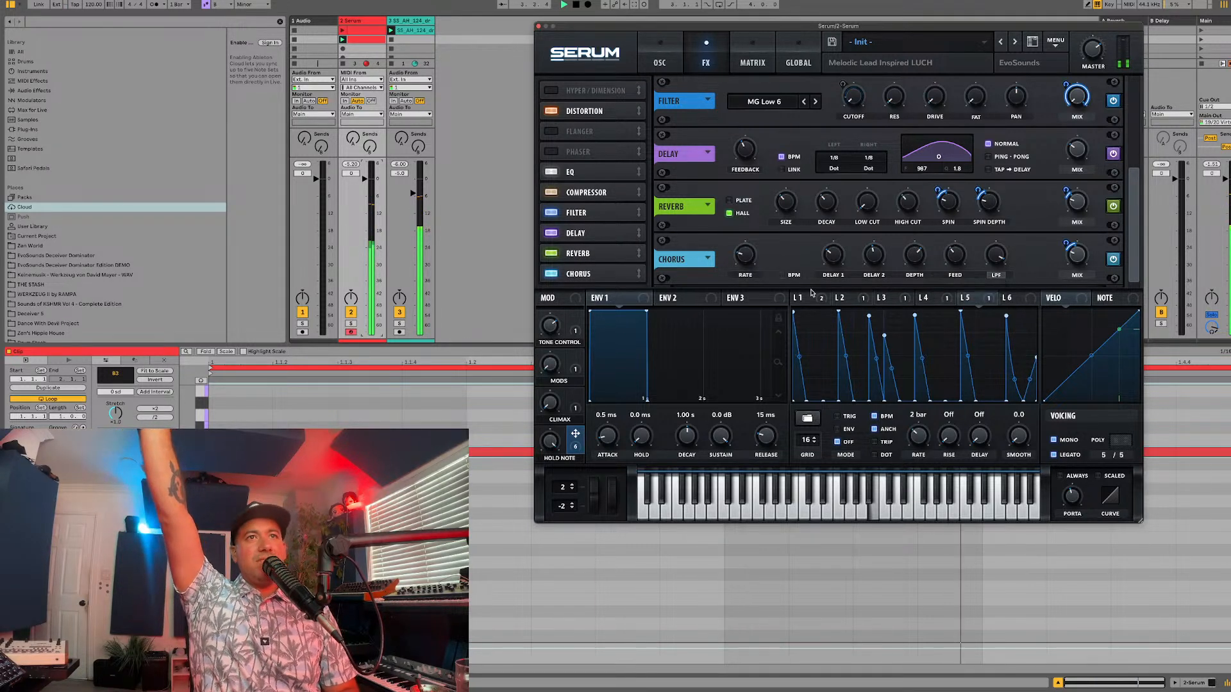
mouse_move(756, 254)
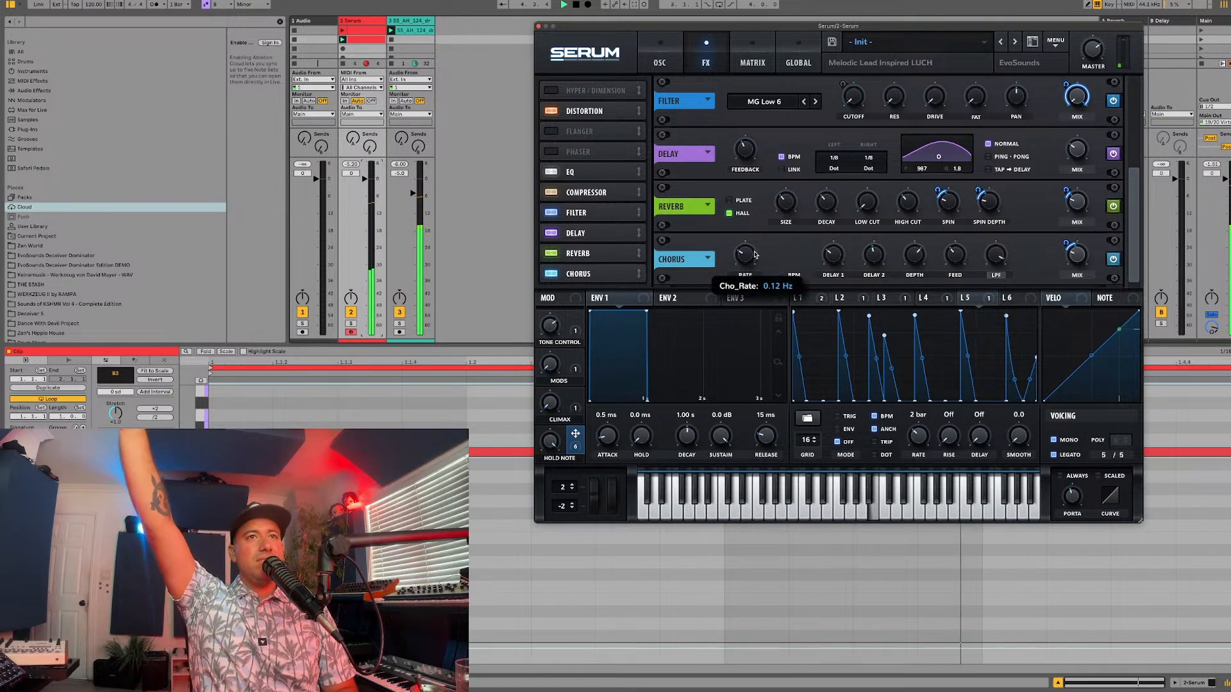
scroll(756, 253, "up", 1)
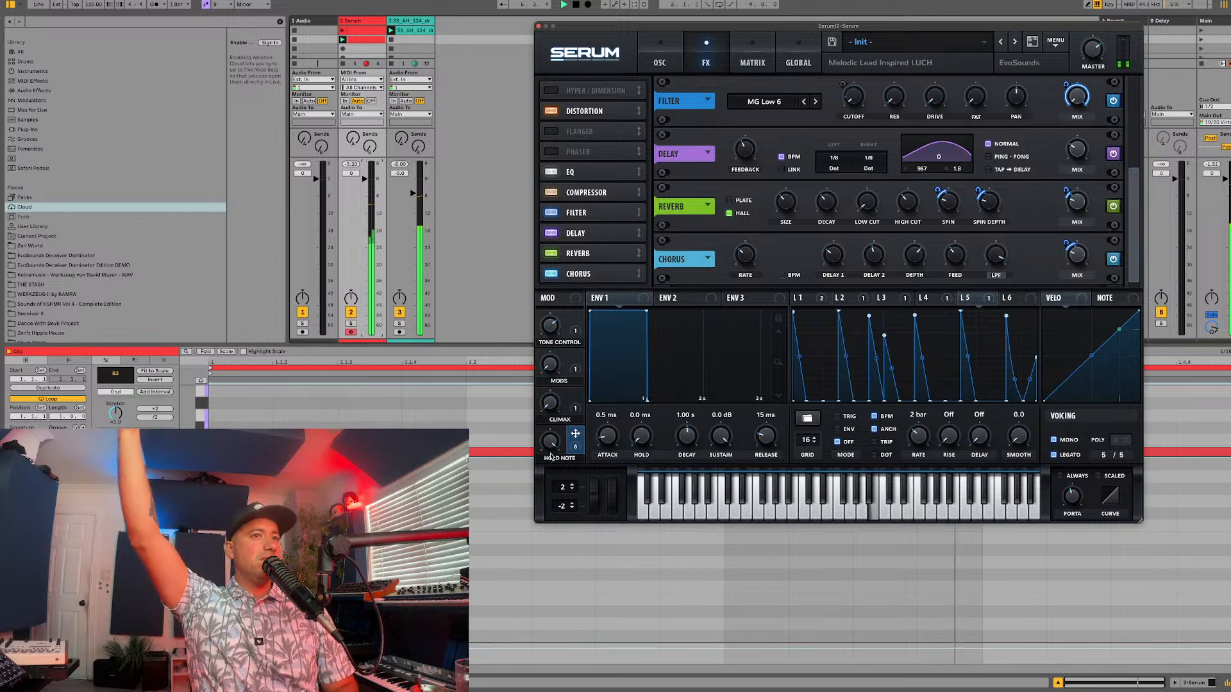
left_click(660, 51)
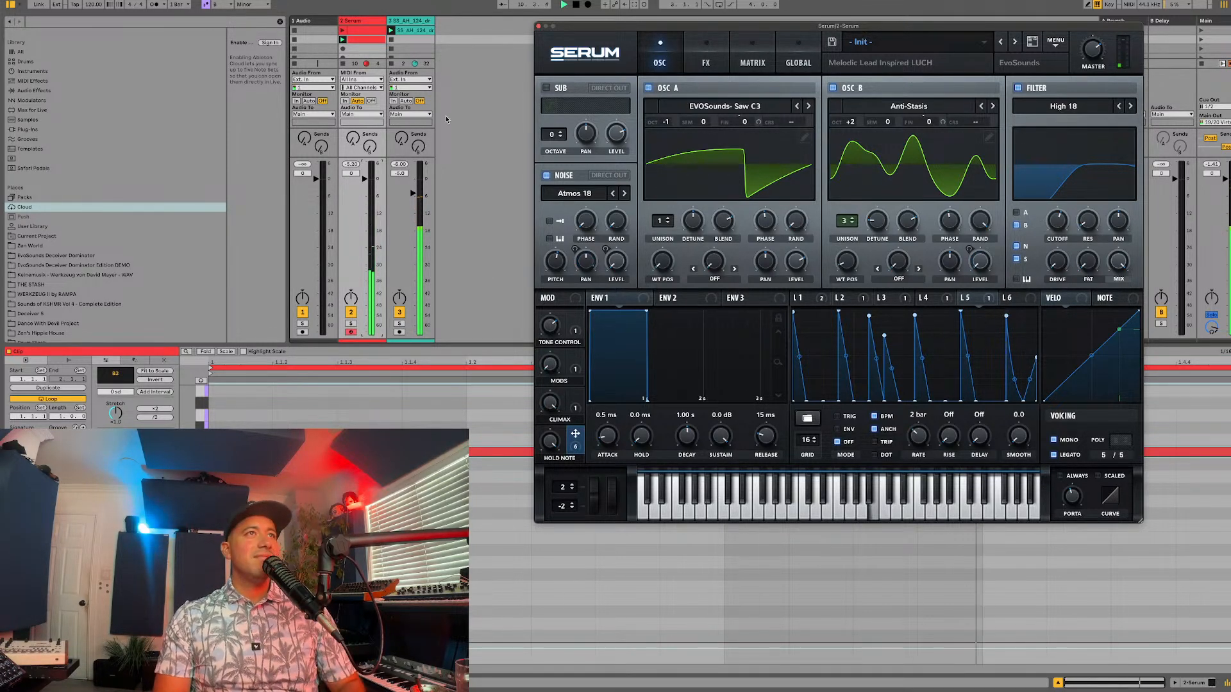
Step: Insert a MIDI track named sERUM after the drum loop track and close the lead synth's window
left_click(407, 23)
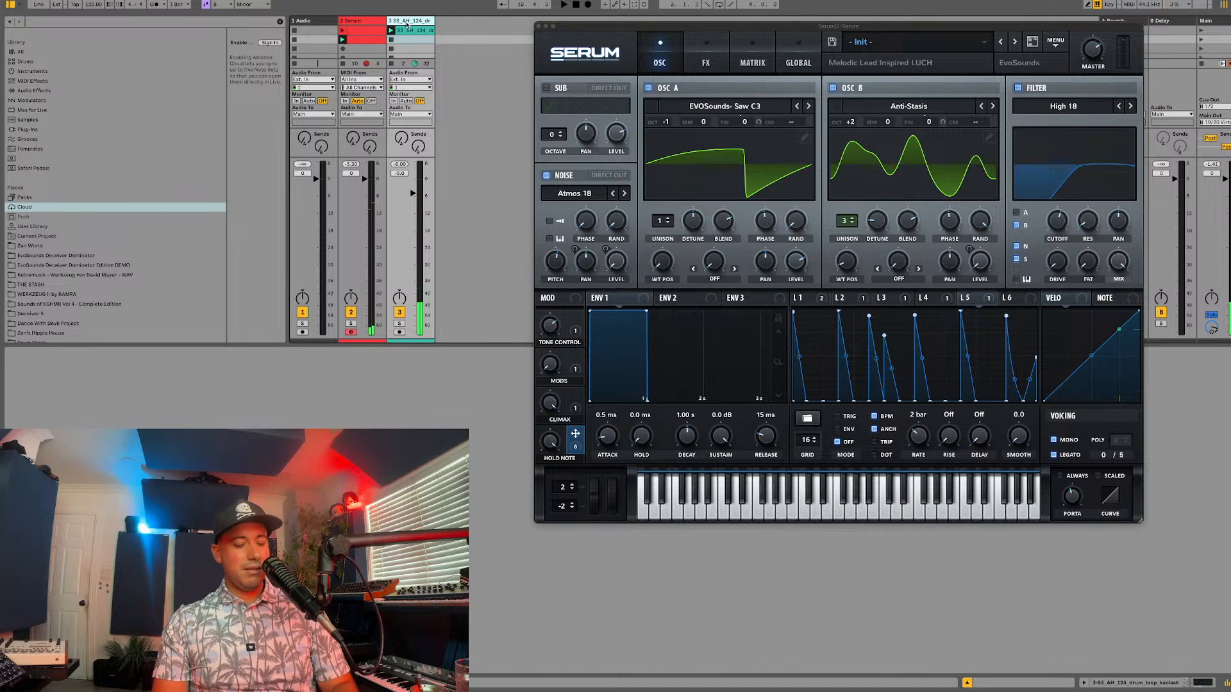
key("super+shift+t")
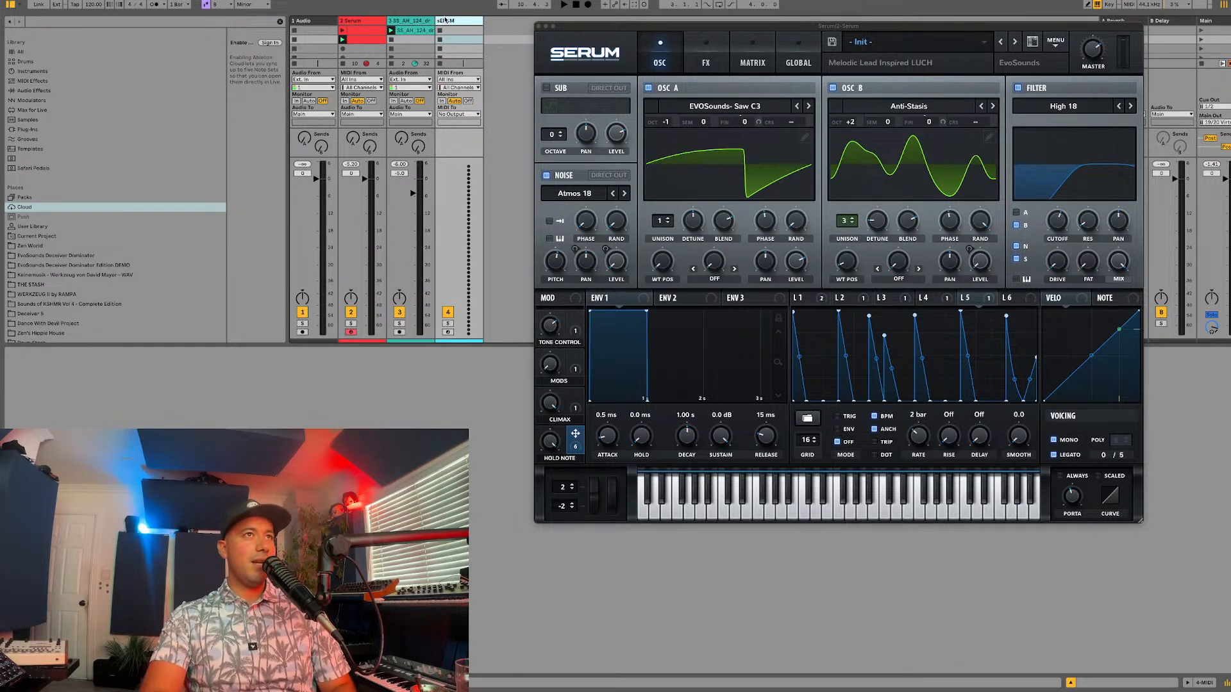
left_click(542, 34)
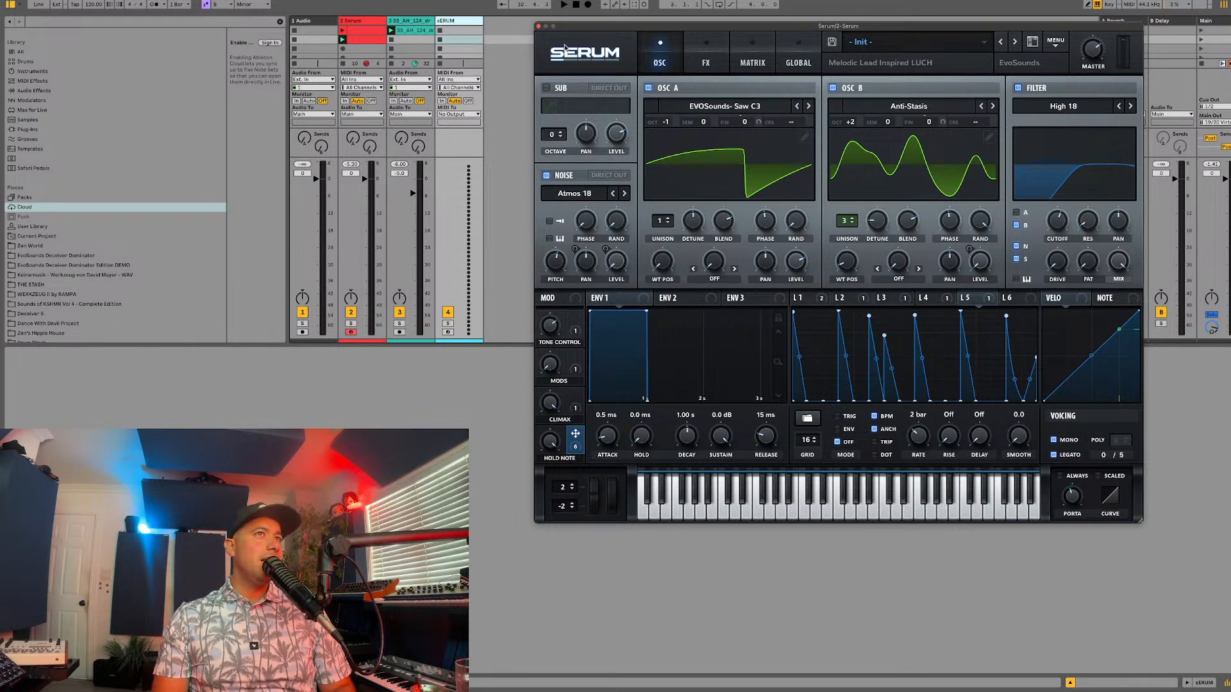
left_click(539, 27)
Step: Find the Serum plug-in, load it onto the new track and enable its filter
left_click(32, 131)
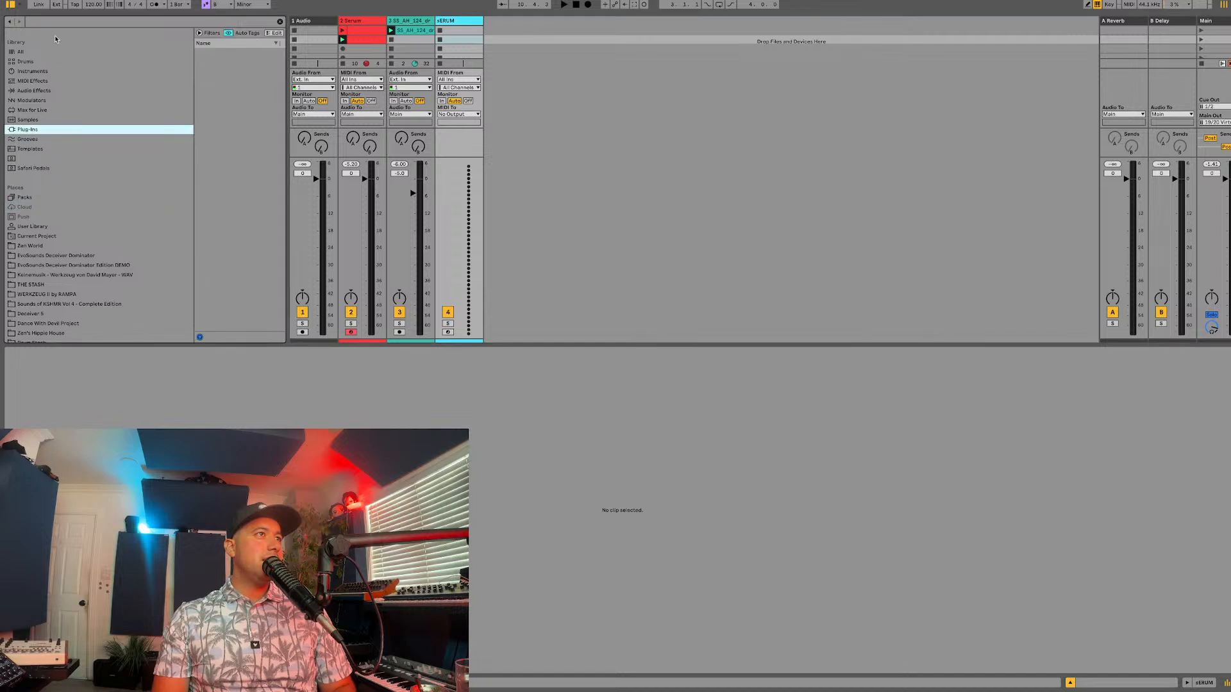
left_click(54, 23)
type("SERUM")
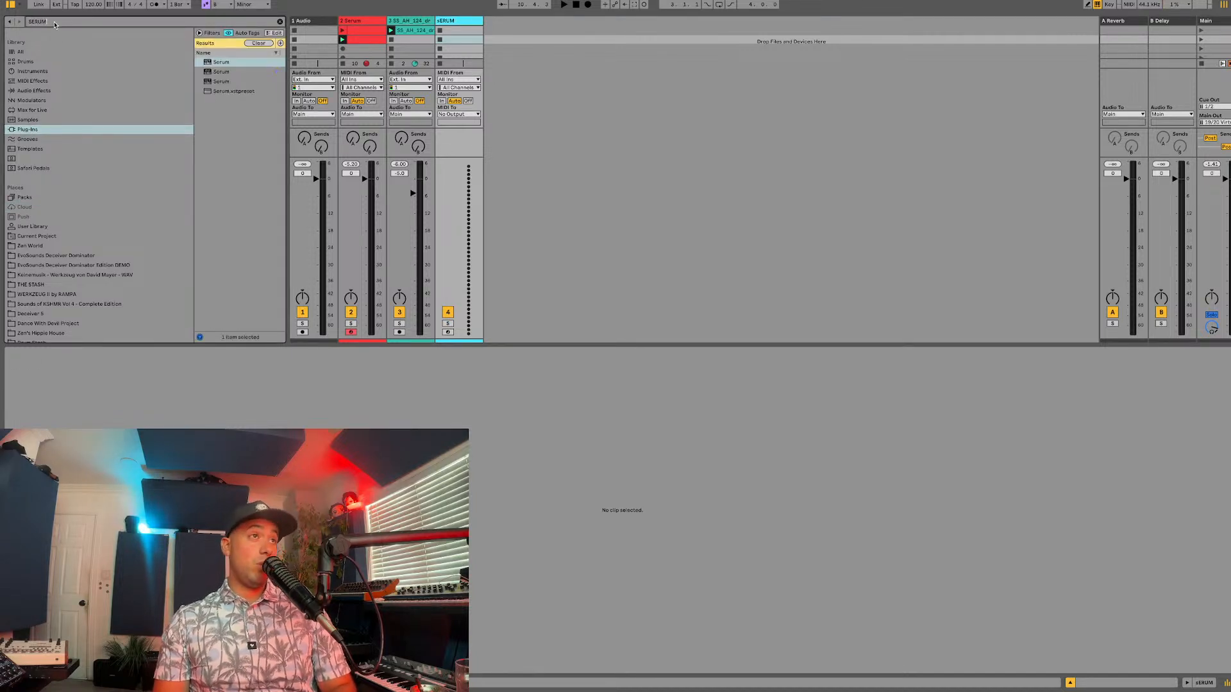
left_click_drag(222, 73, 485, 49)
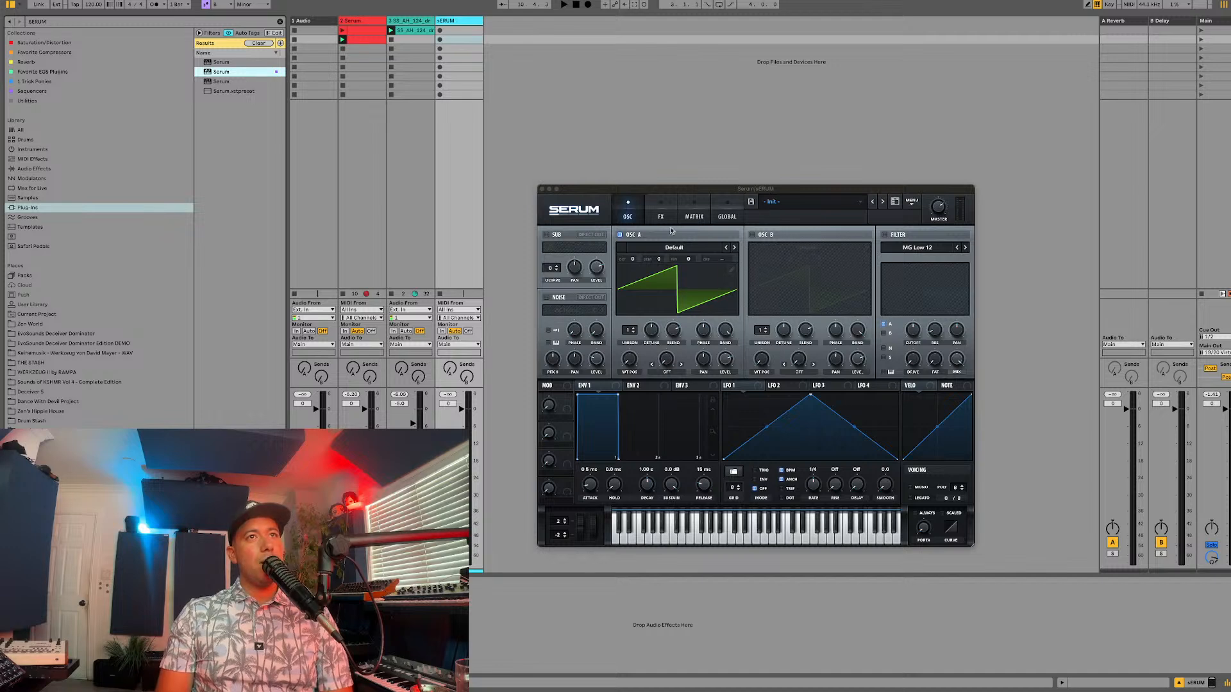
left_click_drag(680, 189, 695, 138)
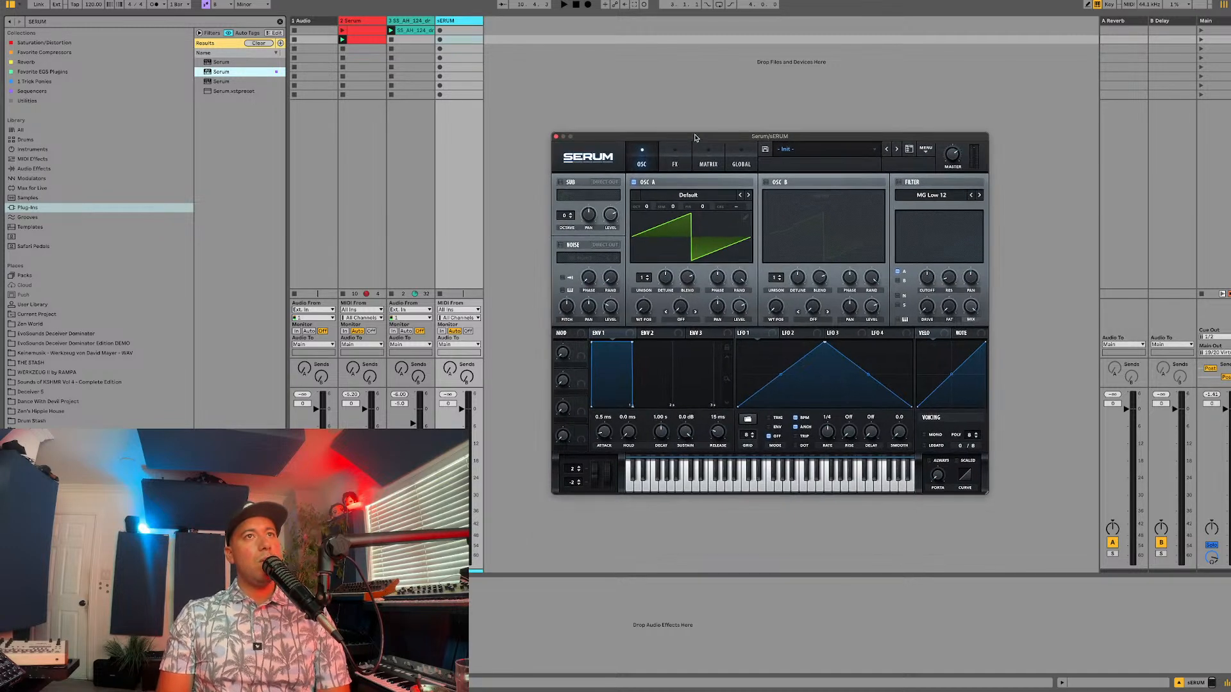
left_click(899, 182)
Step: Create a clip with a one-bar note in the new track's first slot and launch it for a short listen
double_click(477, 32)
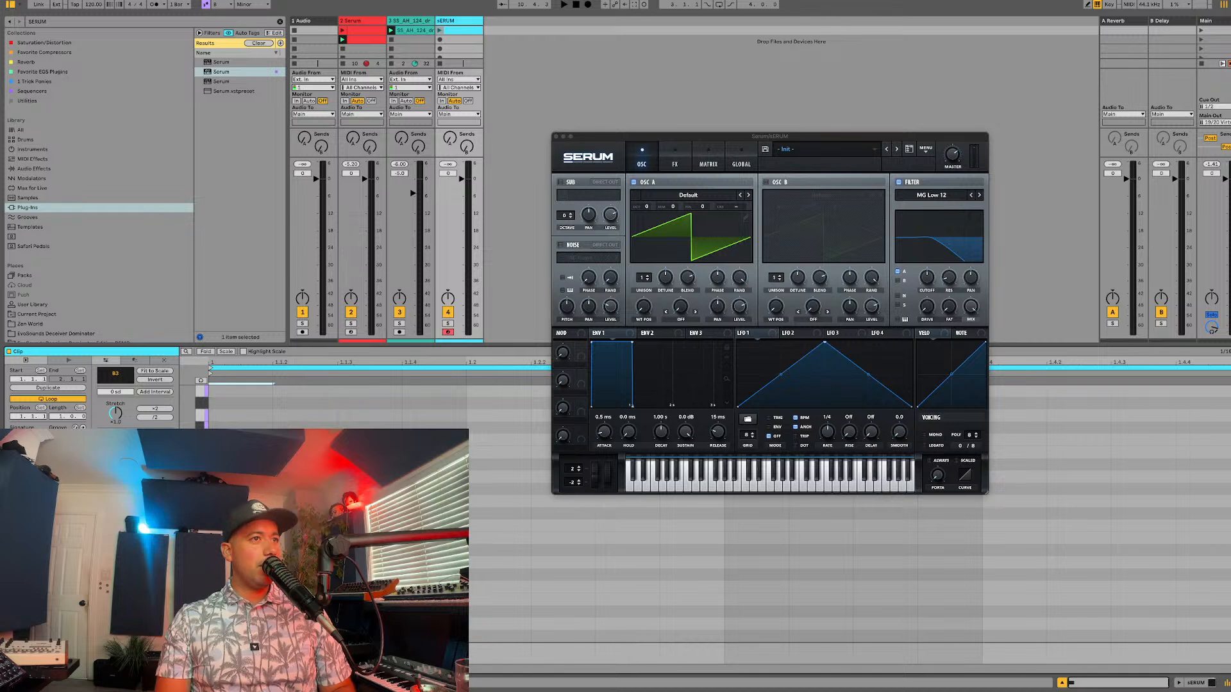
left_click(440, 32)
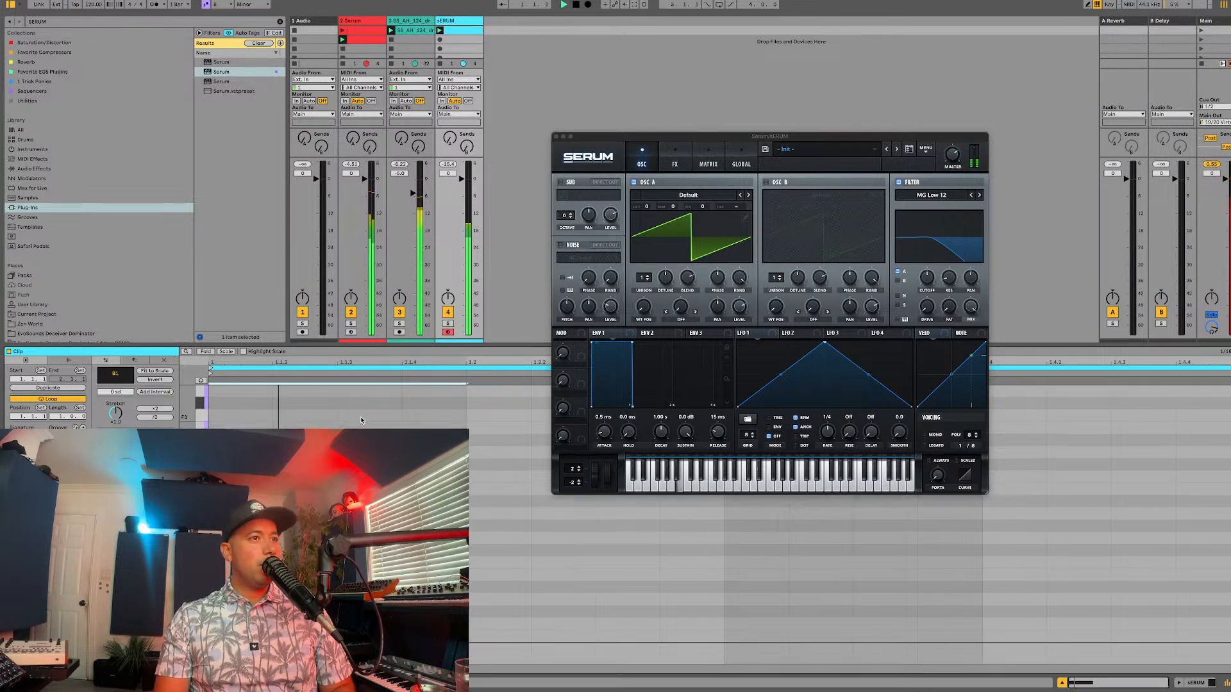
scroll(360, 421, "up", 3)
key("space")
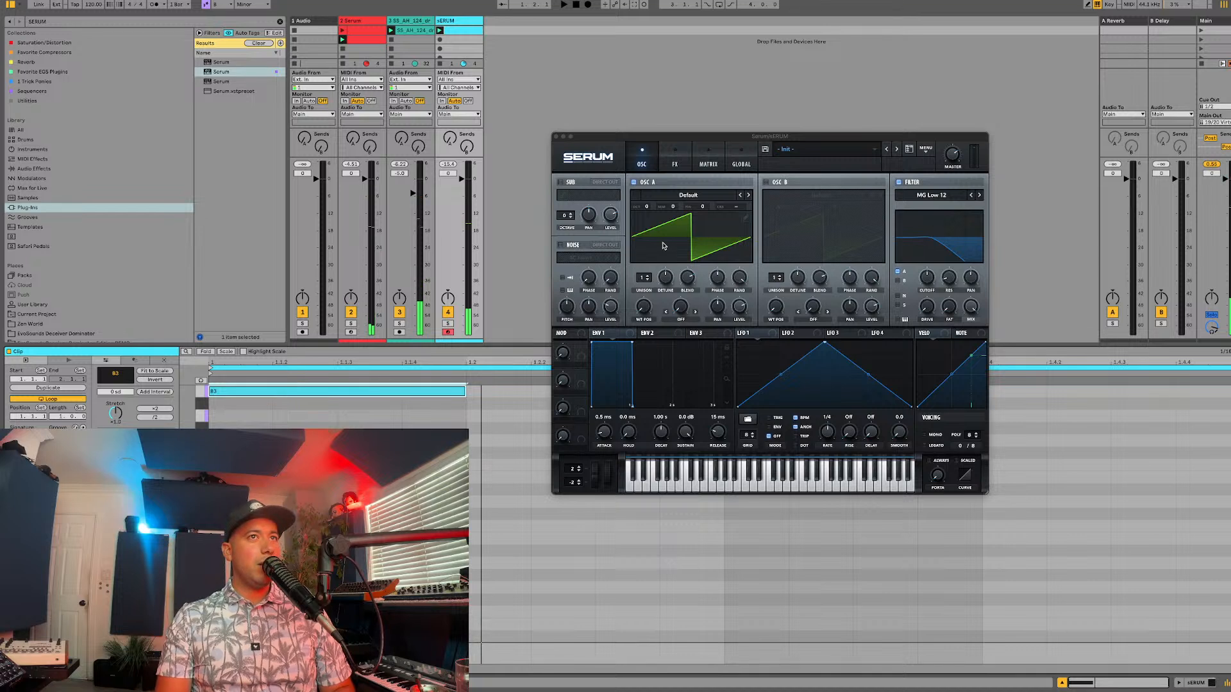
Step: Lower oscillator A's octave and set the new clip's loop length to 4 bars
left_click_drag(647, 208, 647, 227)
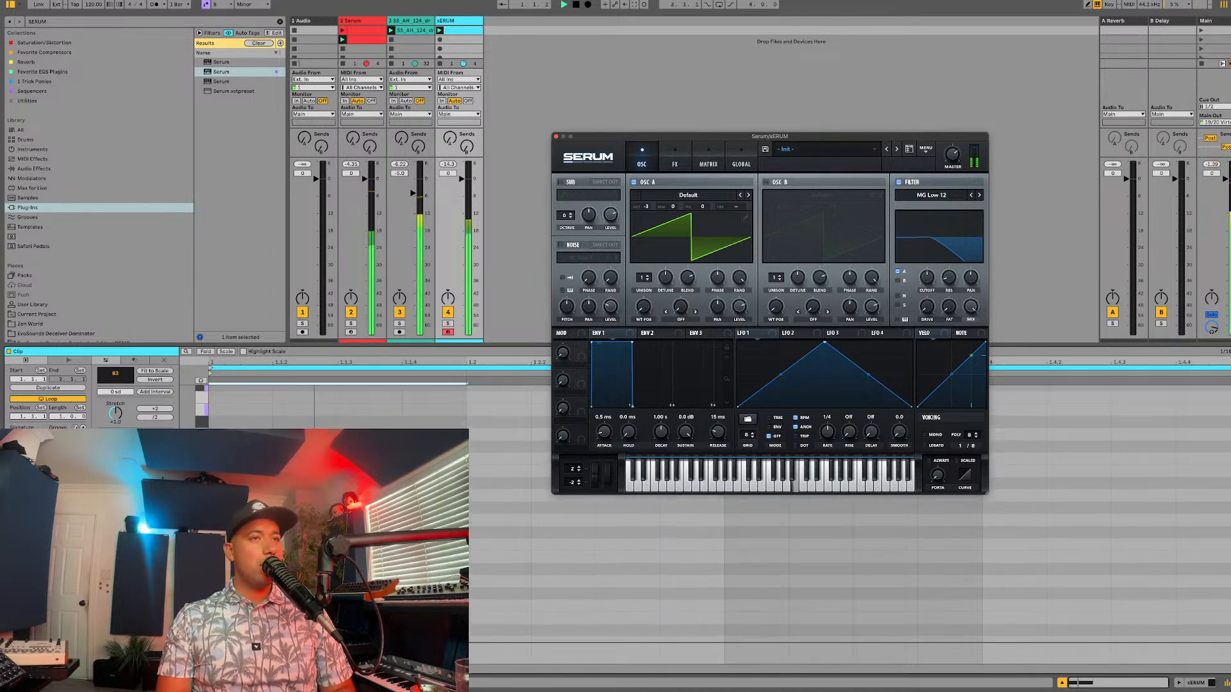
left_click(63, 418)
type("4")
key("Return")
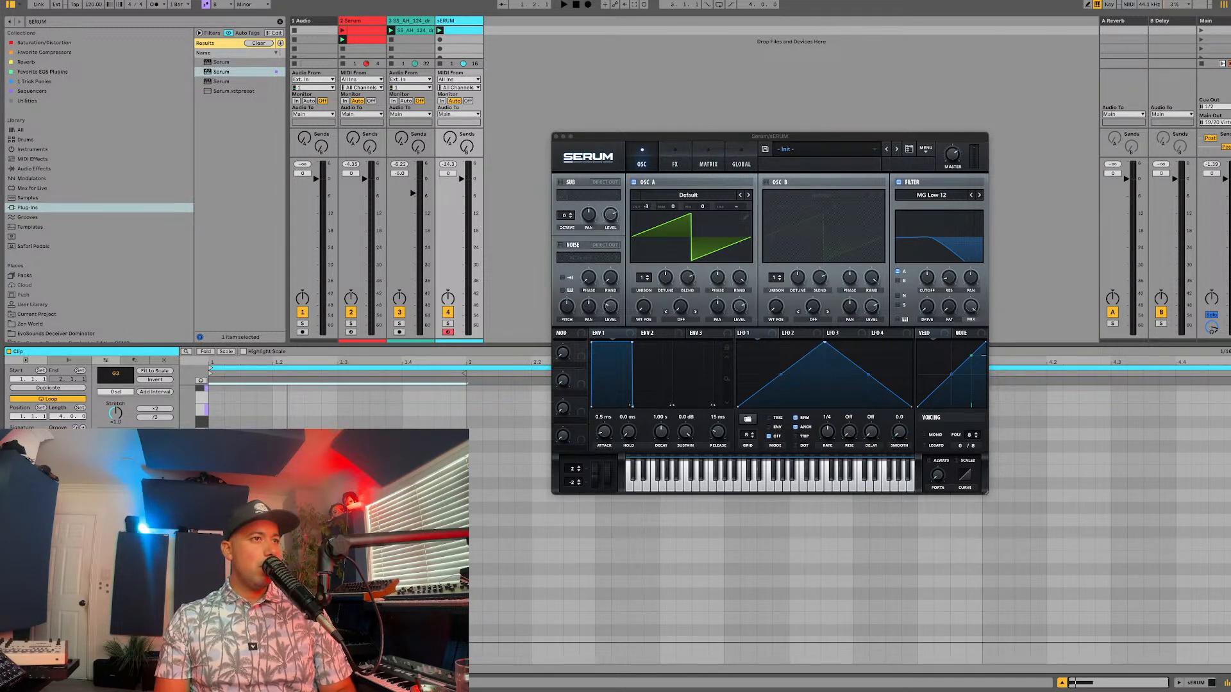
Step: During playback, place a one-bar D4 note in bar 2 and one-bar B3 notes in bars 3 and 4
key("space")
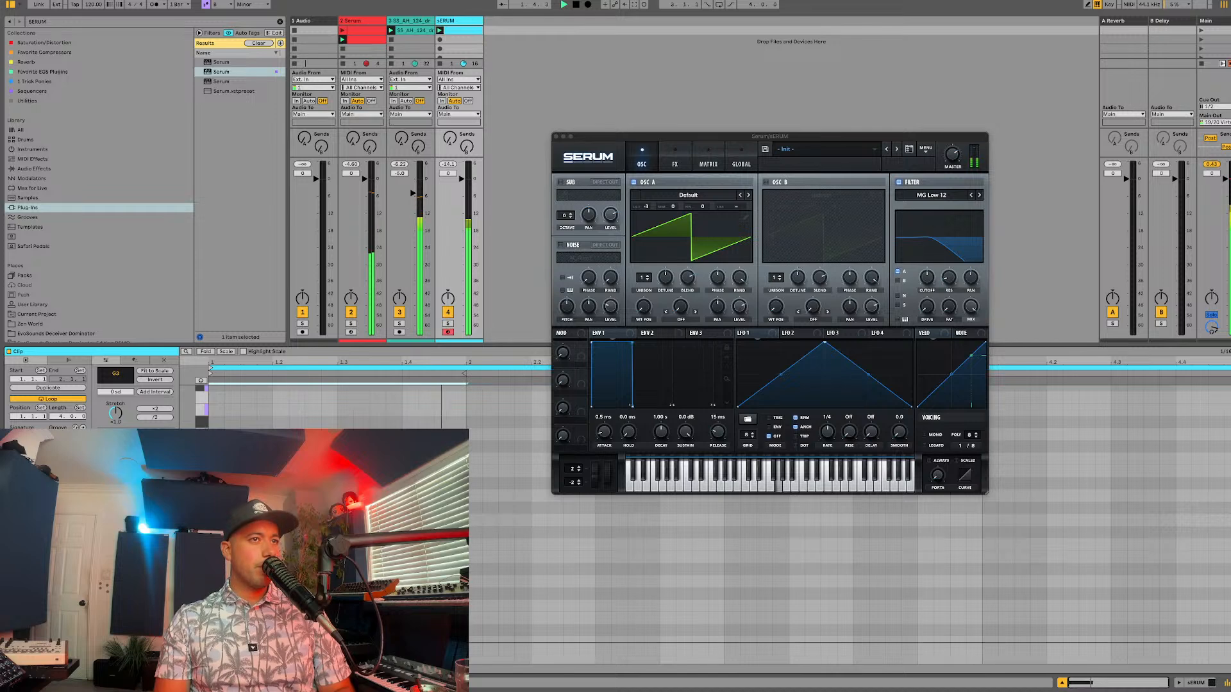
left_click_drag(653, 141, 711, 27)
left_click_drag(227, 523, 488, 438)
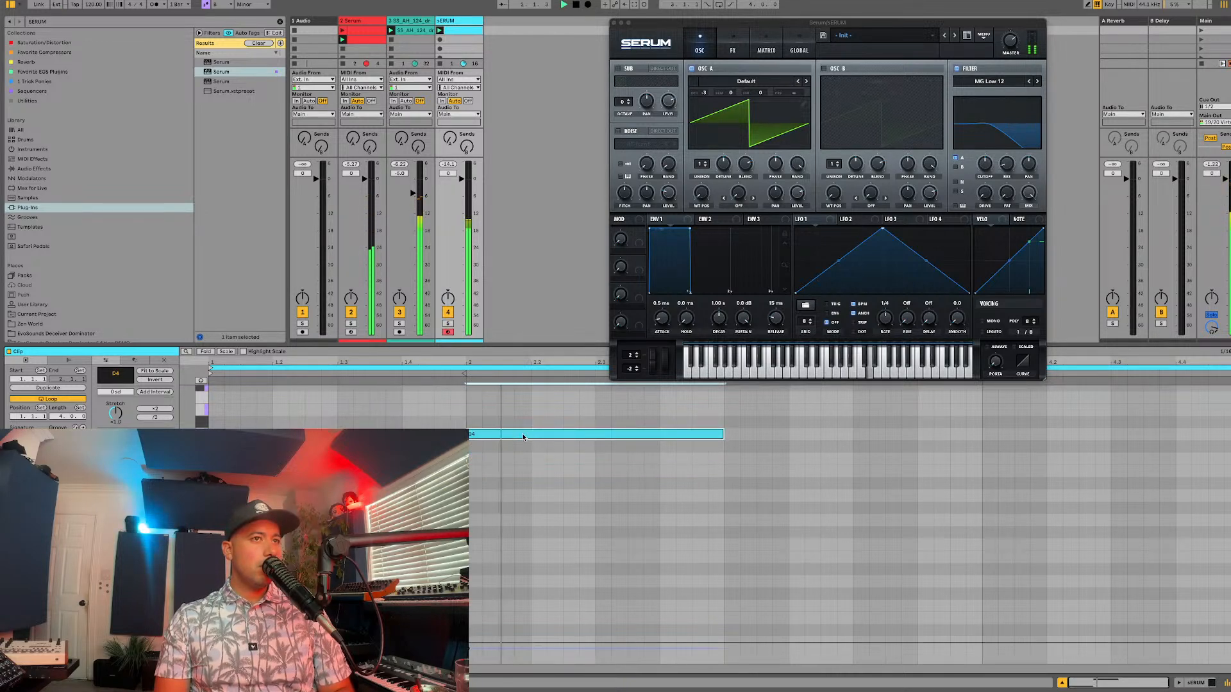
key("super+d")
left_click_drag(736, 434, 738, 476)
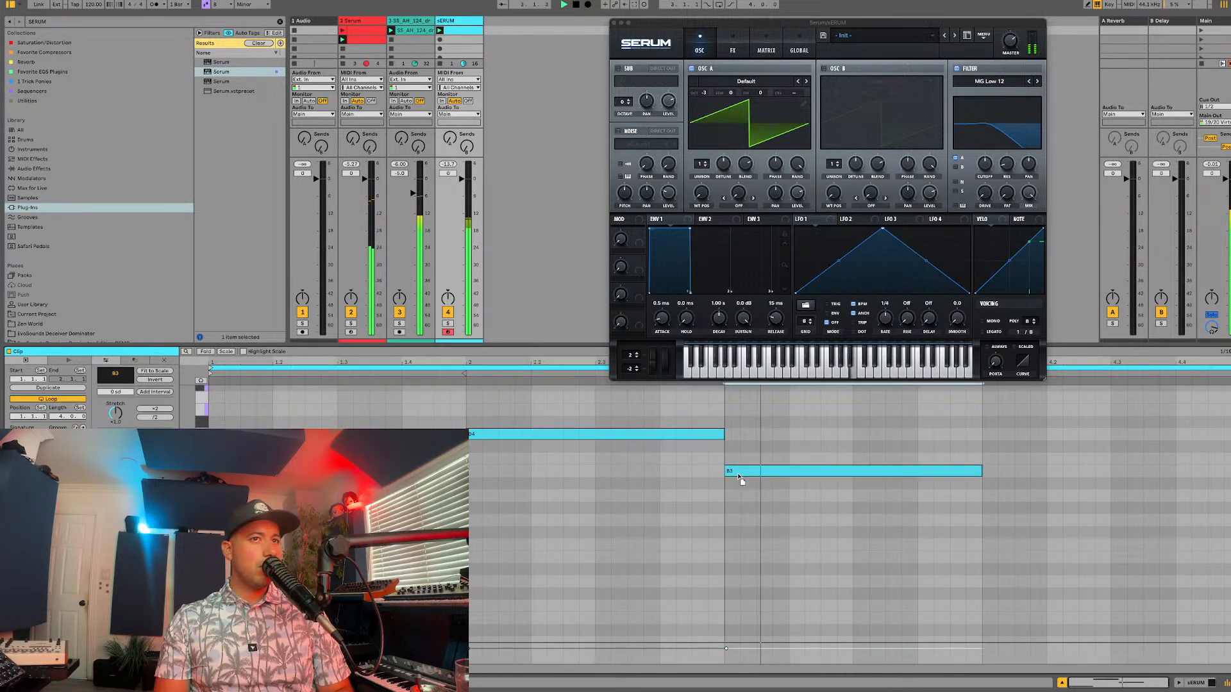
key("super+d")
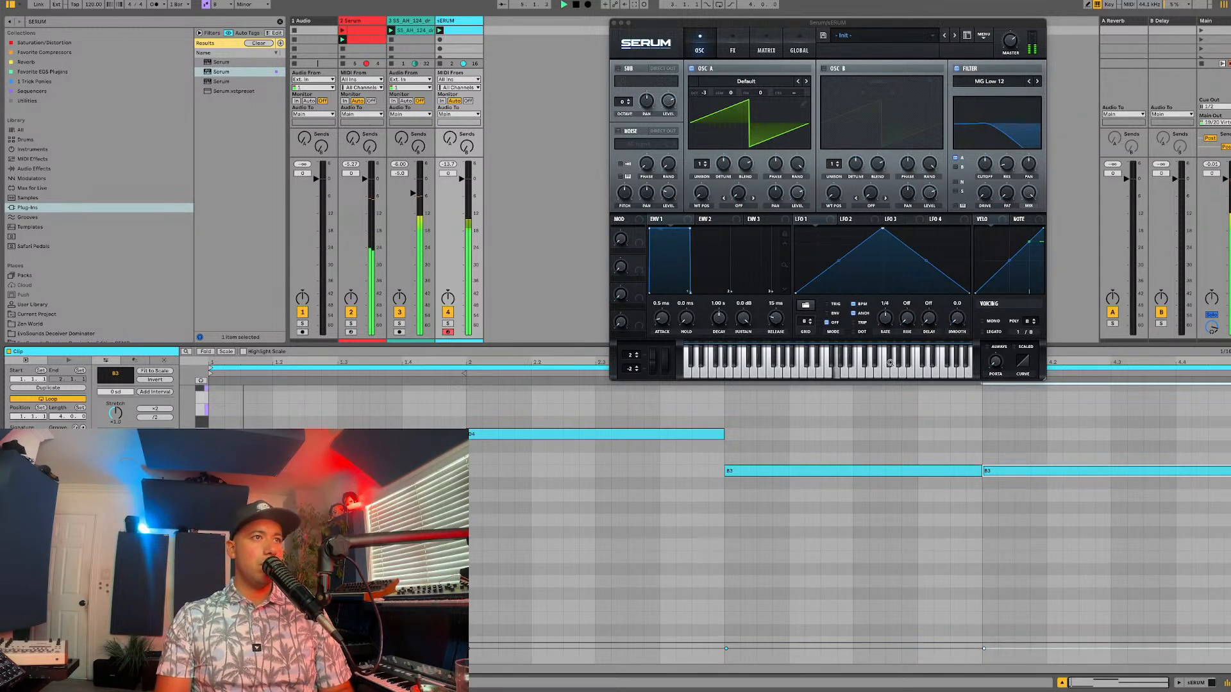
Step: Switch the new synth's filter to MG Low 24 and adjust its cutoff and drive
left_click_drag(987, 166, 987, 183)
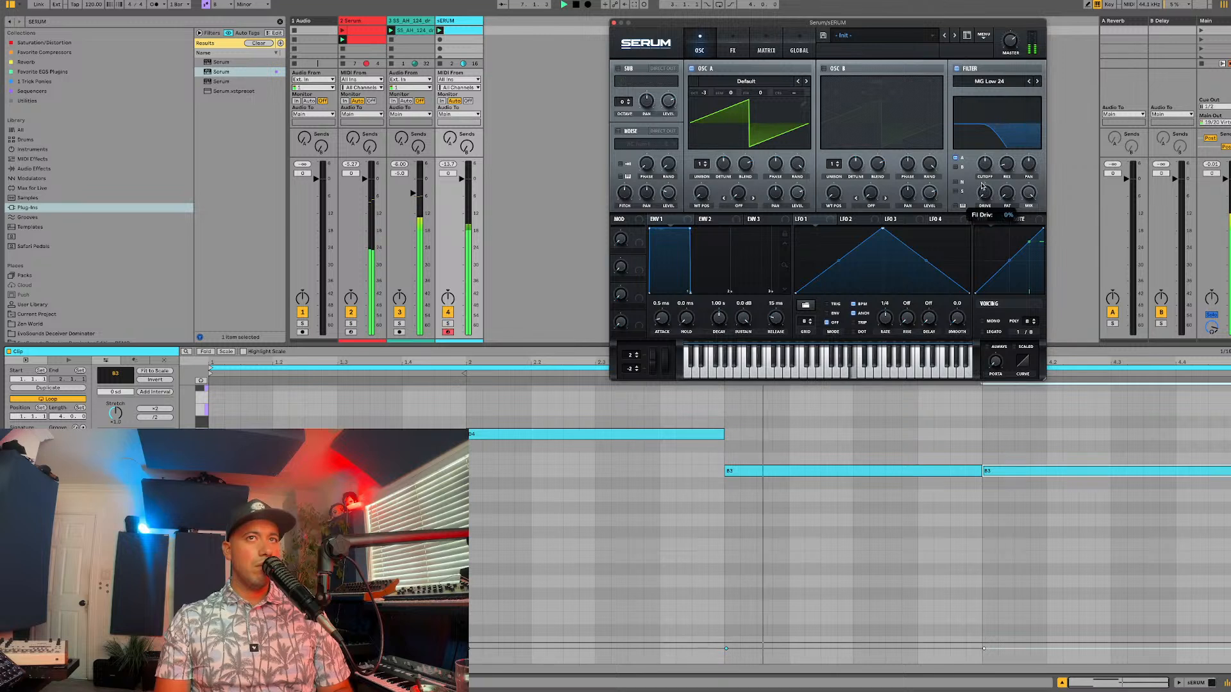
left_click_drag(985, 194, 980, 173)
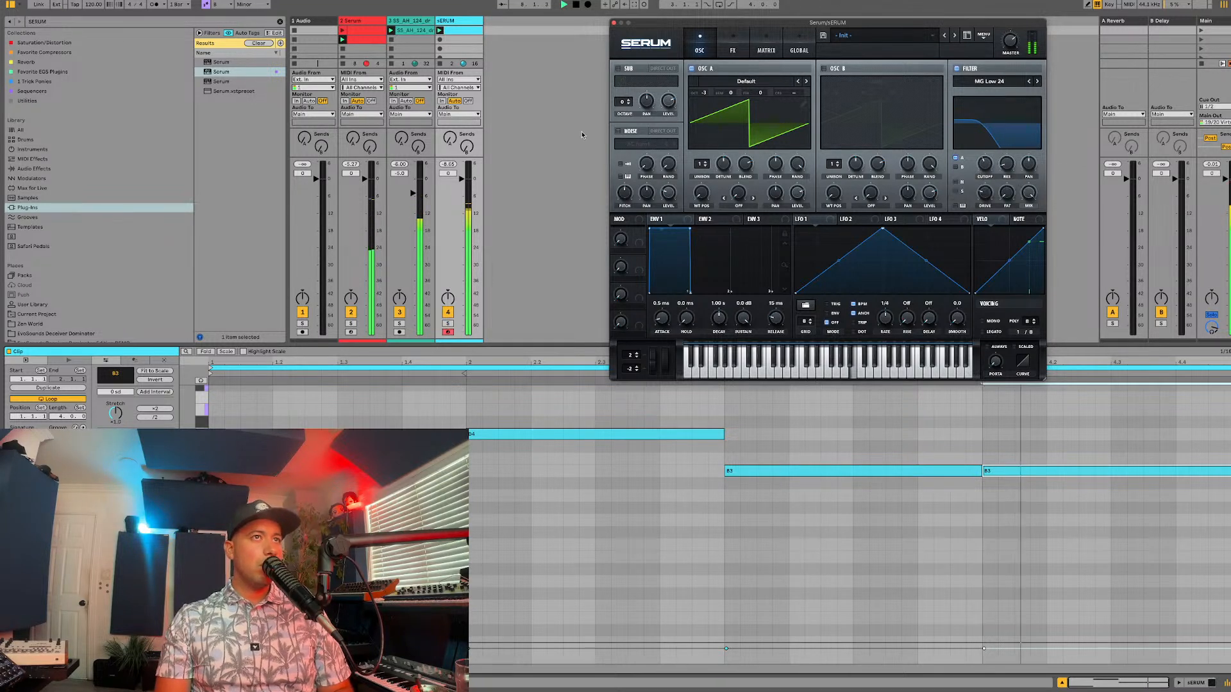
Step: Load the FMFM wavetable from the Digital category into oscillator A and restart playback
left_click(746, 81)
left_click(817, 80)
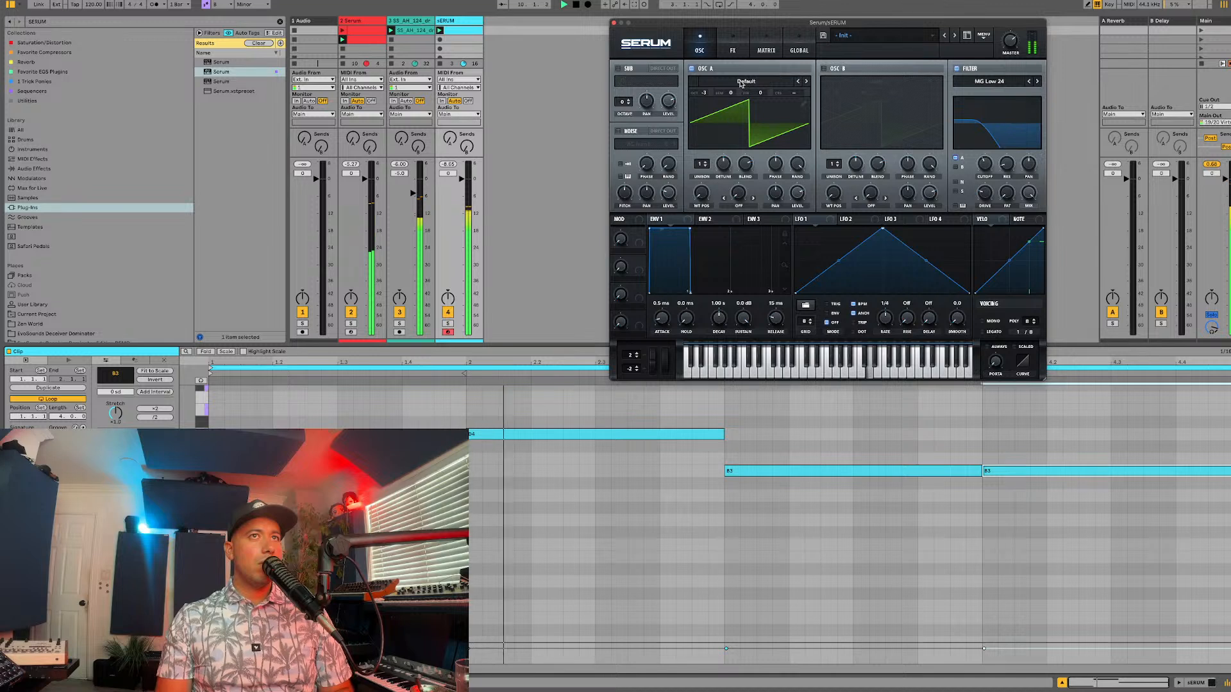
left_click(768, 79)
mouse_move(728, 118)
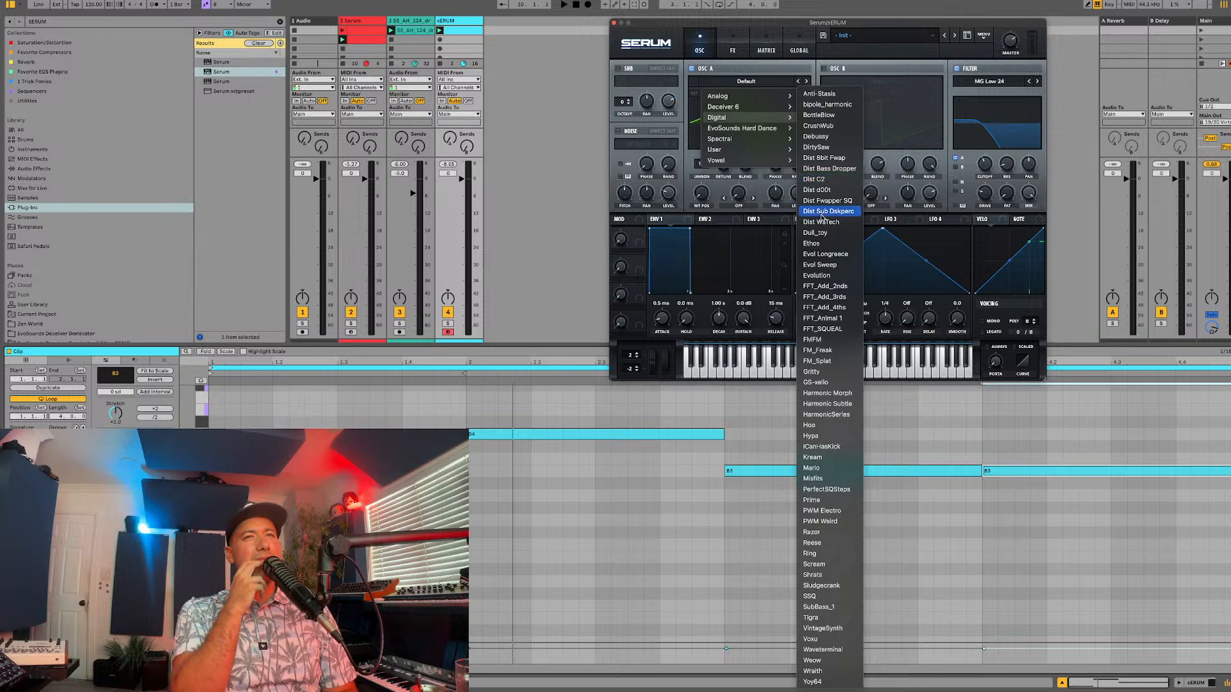
left_click(817, 340)
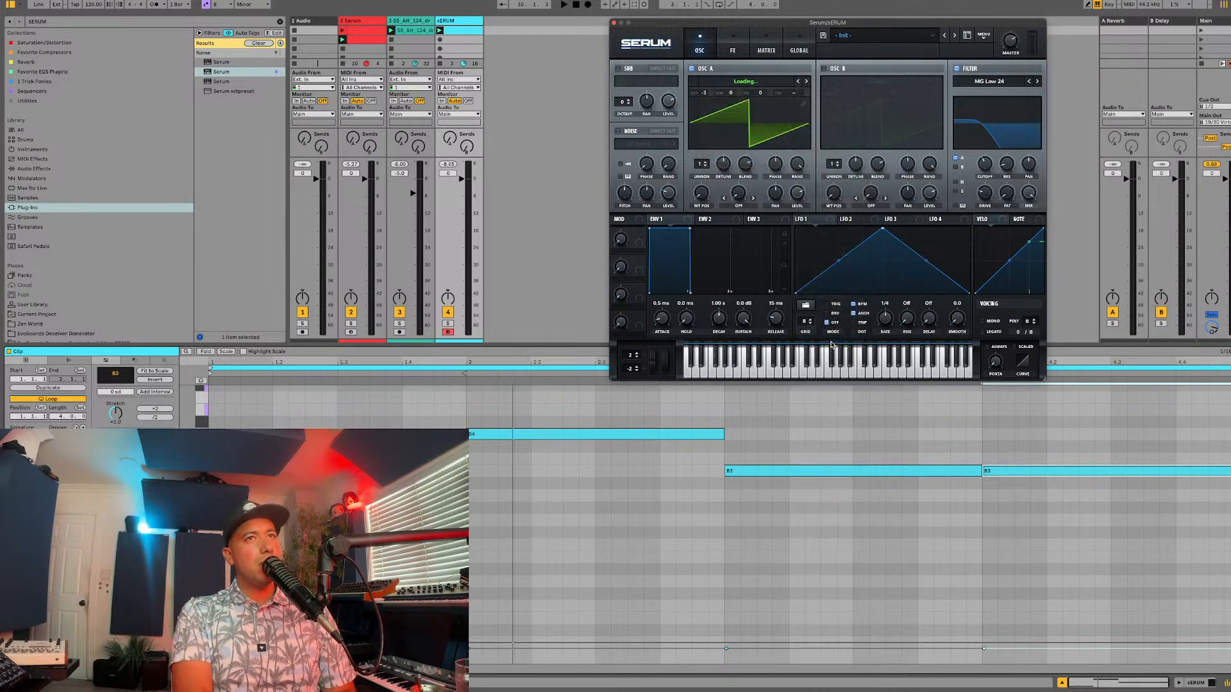
key("space")
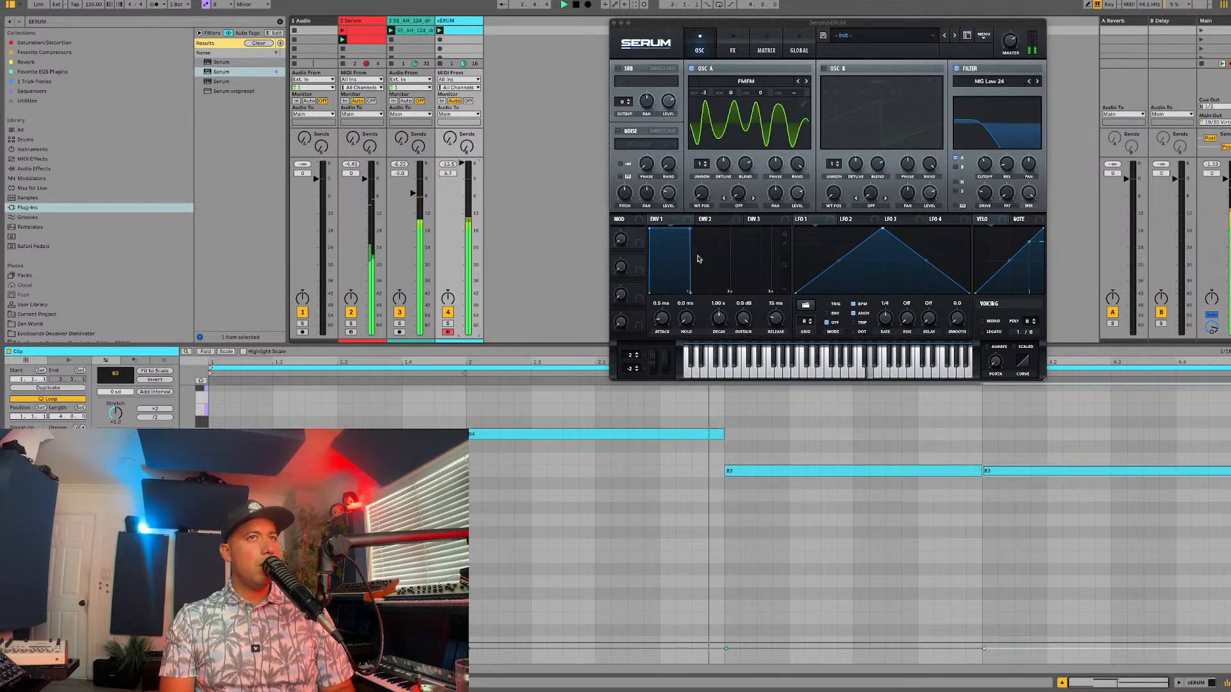
Step: Sweep oscillator A's wavetable position and switch its wavetable to FM_Freak
left_click_drag(701, 192, 718, 164)
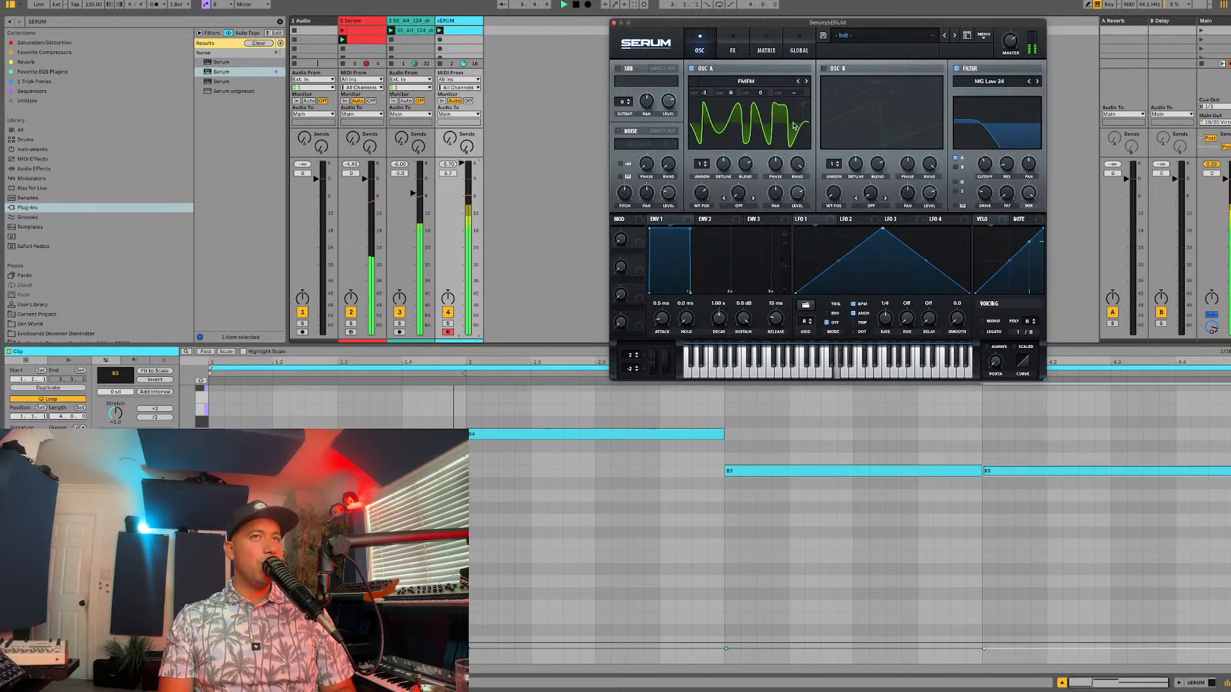
left_click_drag(701, 192, 696, 225)
left_click(806, 81)
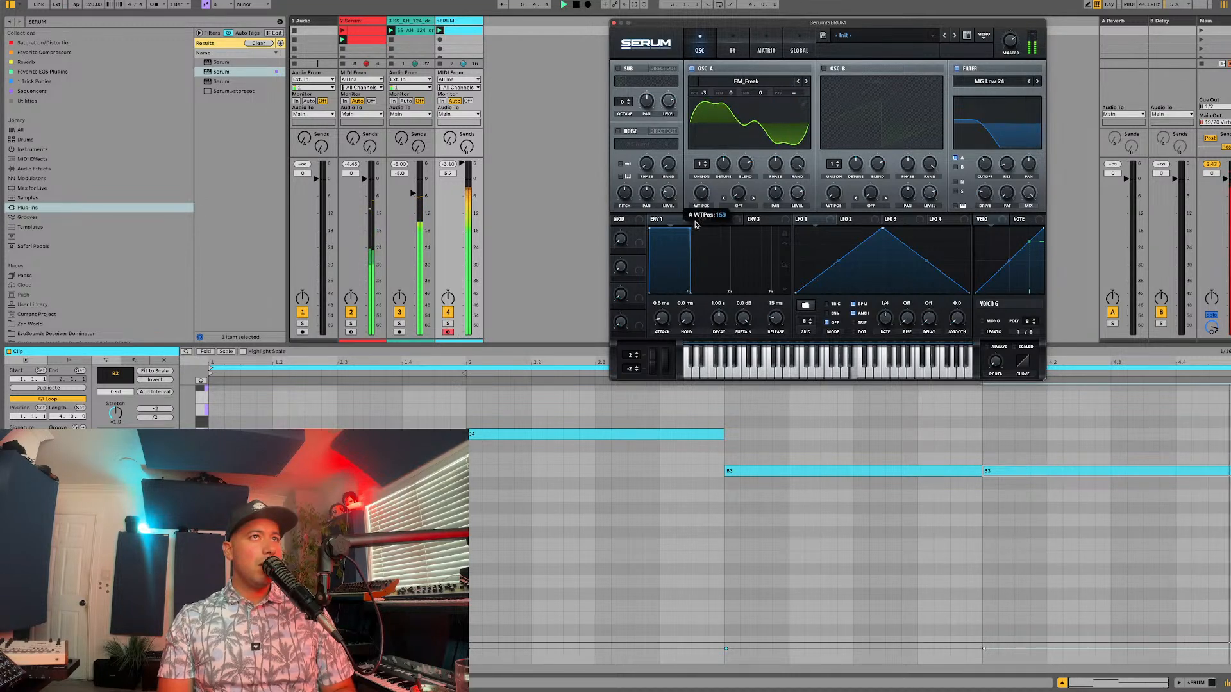
Step: Set the new track's volume to 0 dB and move the bar 4 note down to A3
left_click_drag(461, 163, 461, 177)
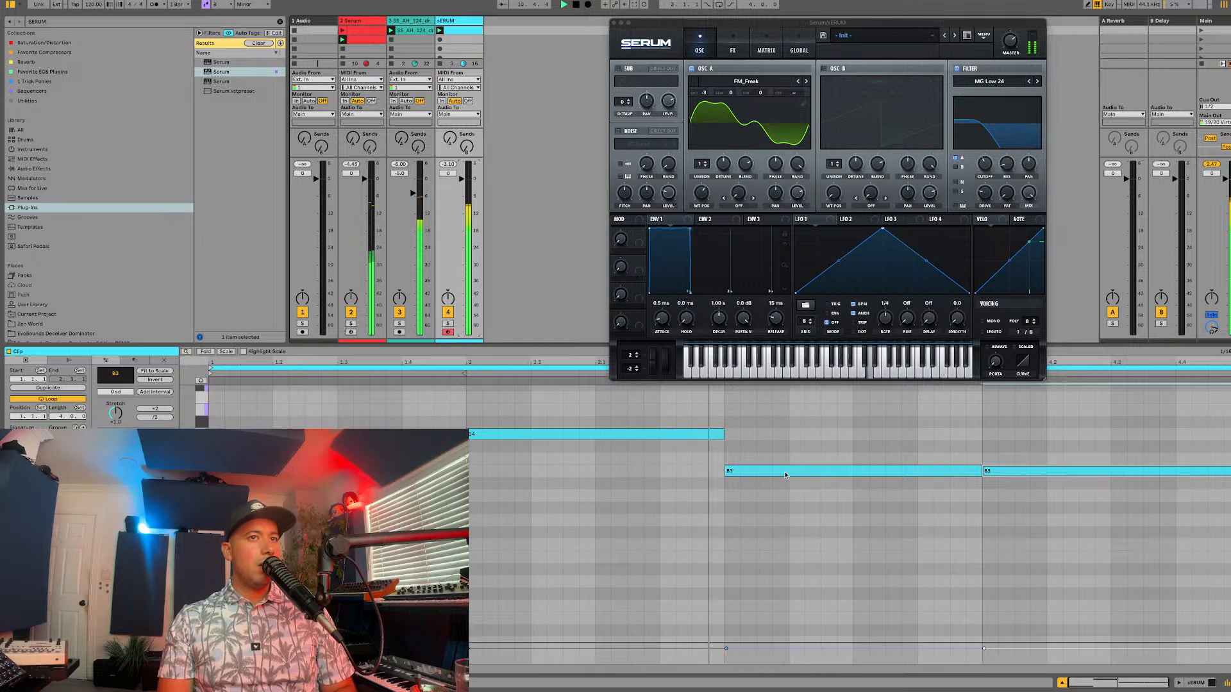
left_click_drag(1001, 471, 1004, 498)
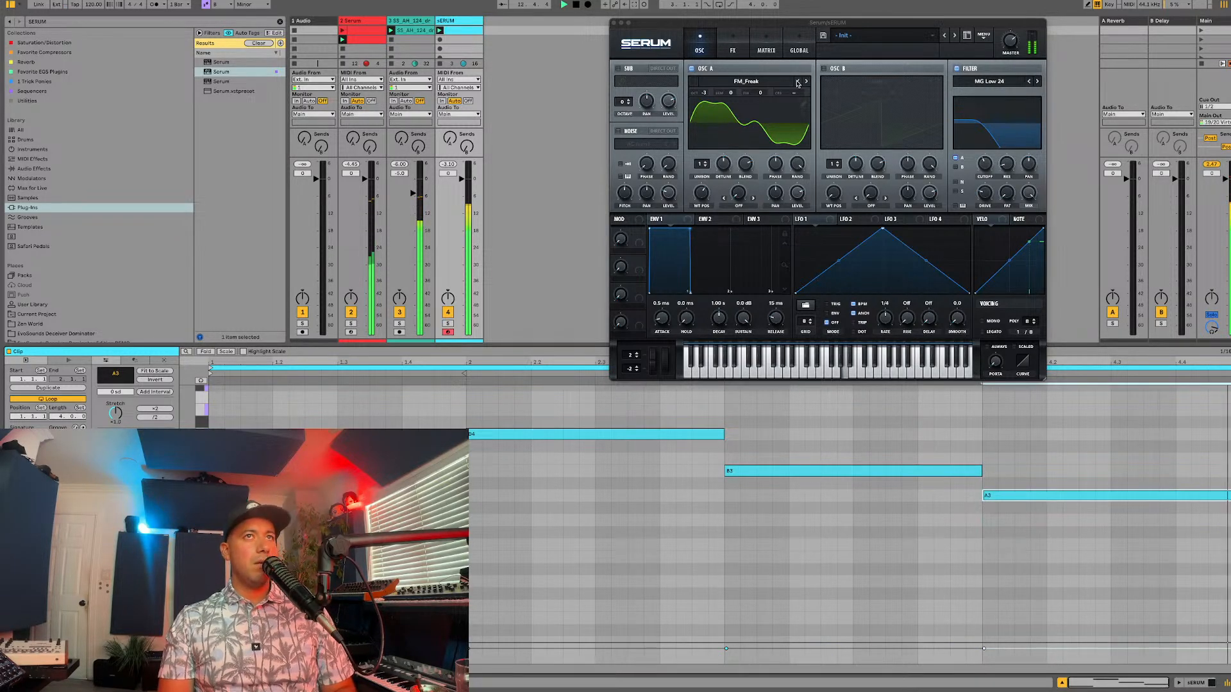
Step: Switch oscillator A's wavetable to VintageSynth from the Digital category
left_click(747, 82)
mouse_move(770, 117)
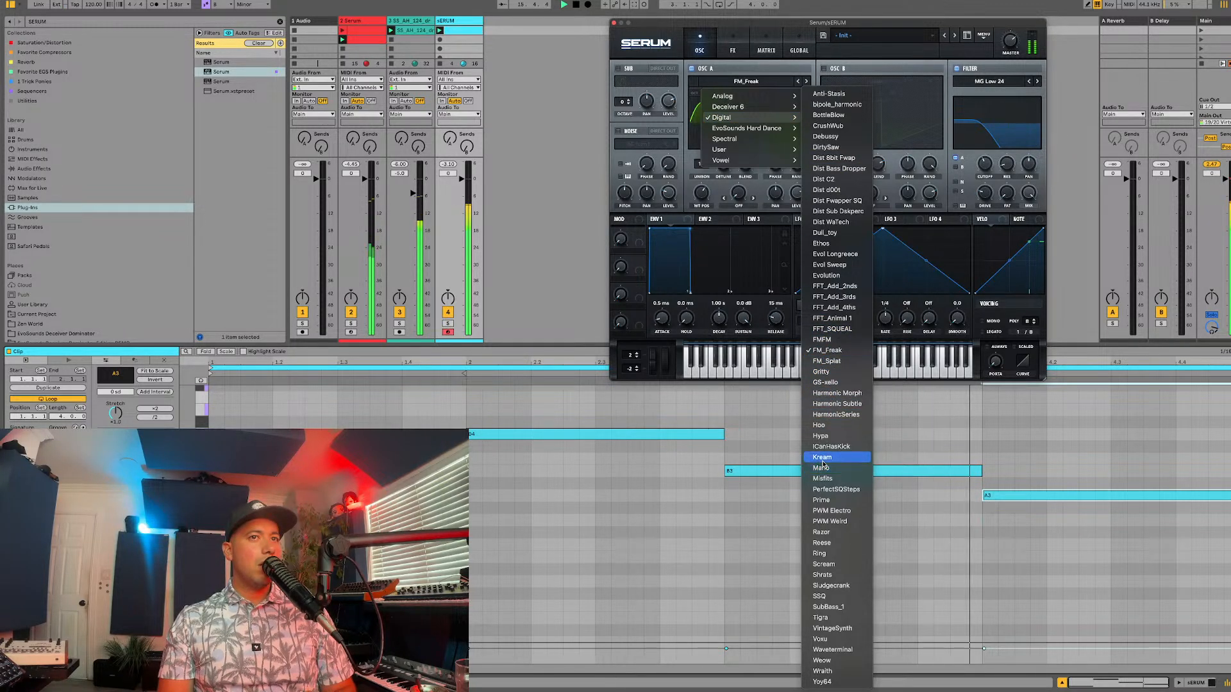
left_click(827, 628)
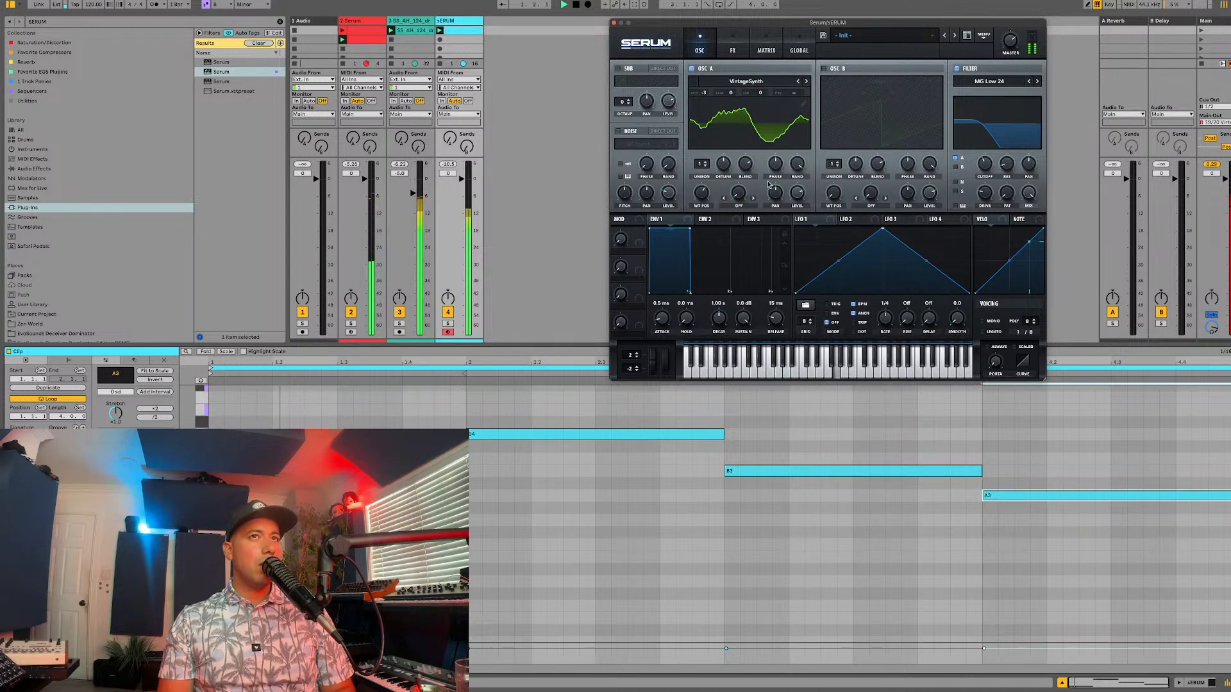
Step: Enable oscillator B with the Hypa wavetable, tune it to octave -2 and +7 semitones, and restart playback
left_click(825, 68)
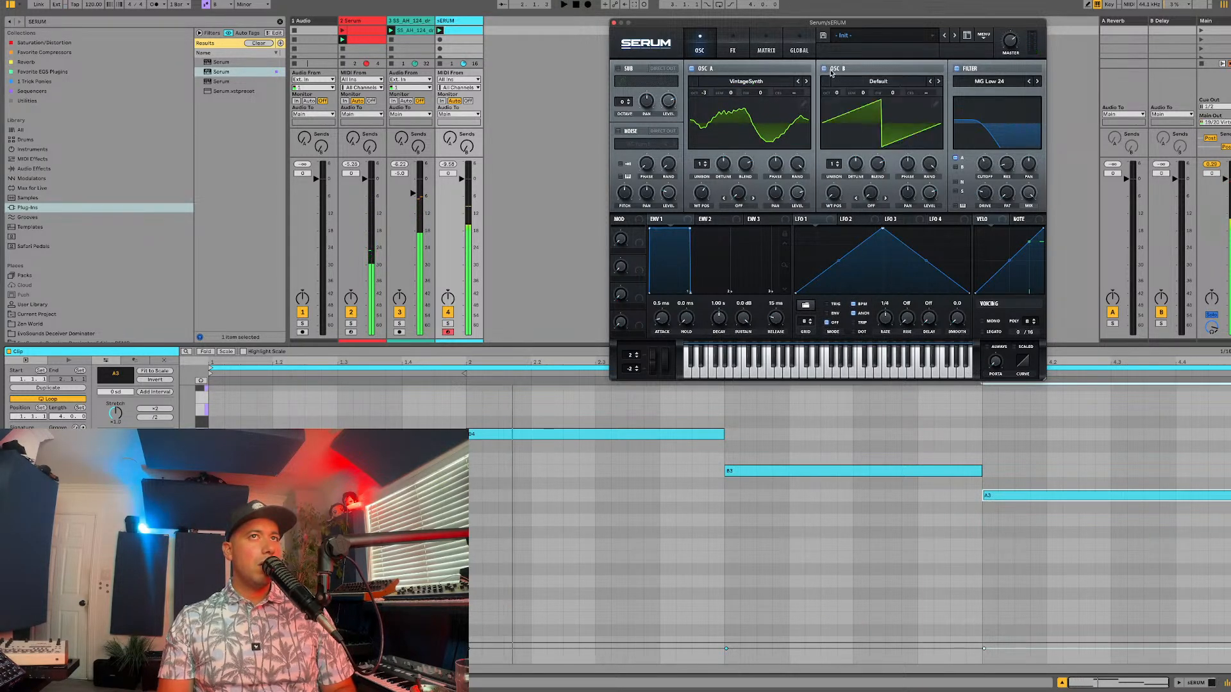
left_click(855, 82)
mouse_move(849, 118)
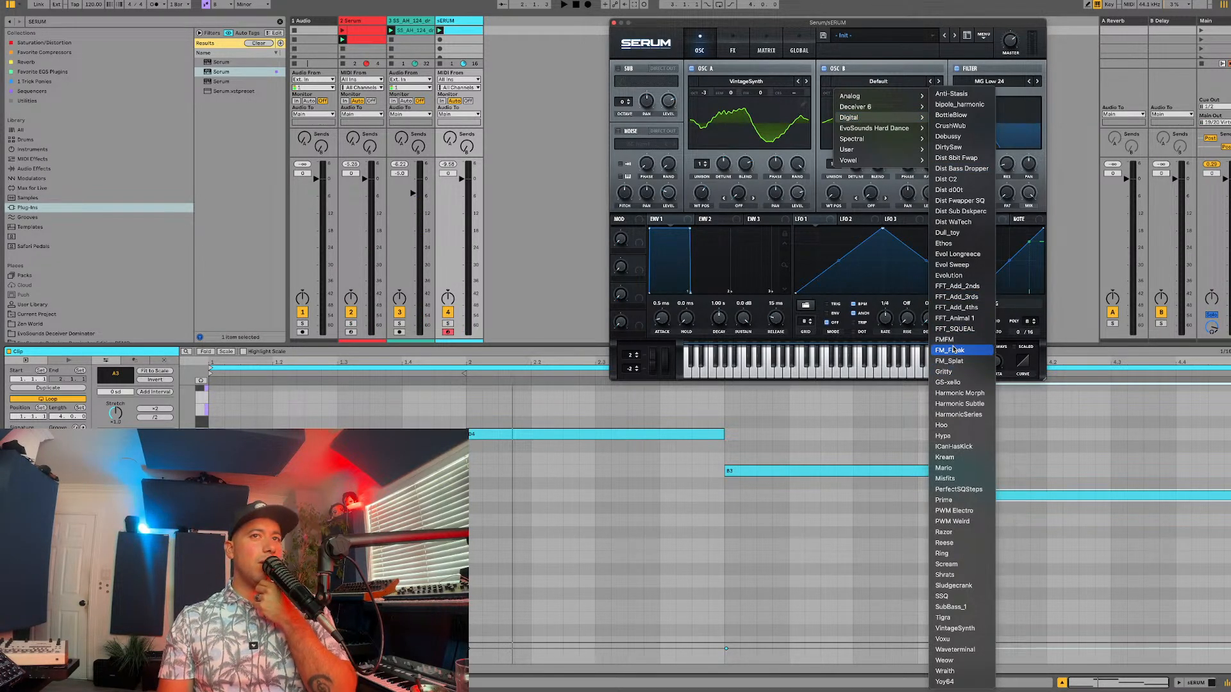
left_click(953, 435)
left_click_drag(865, 95, 839, 111)
key("space")
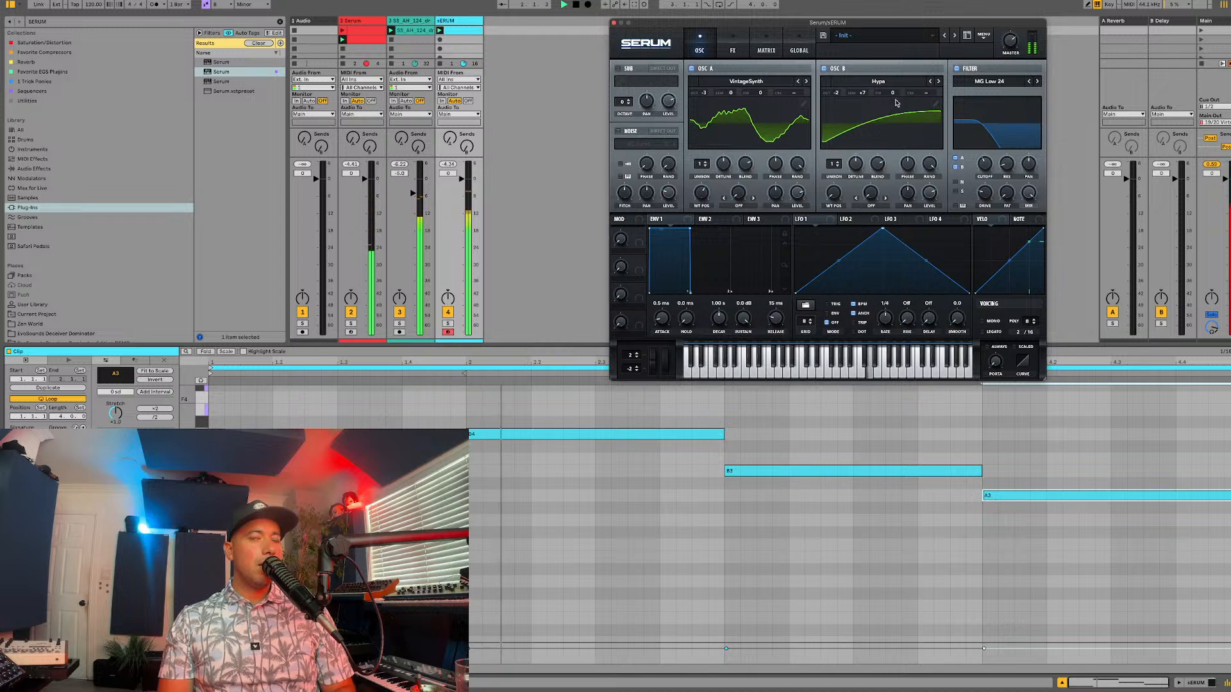
mouse_move(840, 98)
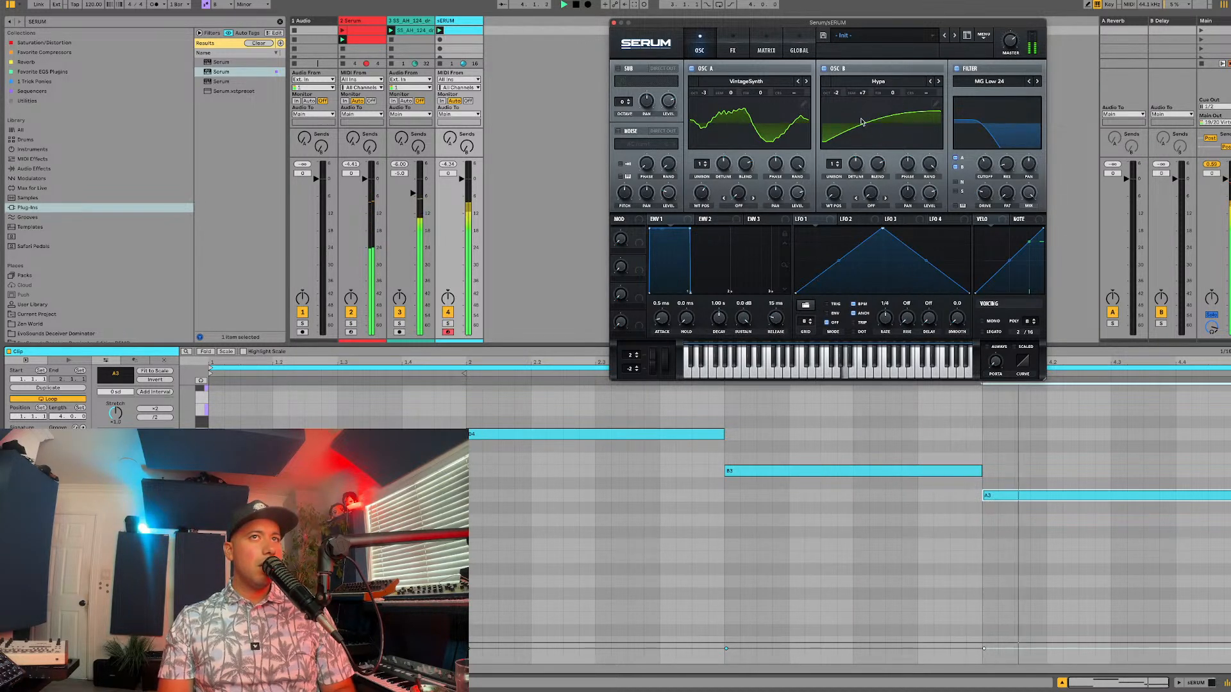
Step: Load the Kream wavetable into oscillator B, adjust its wavetable position, and advance the wavetable to Misfits
left_click(840, 81)
mouse_move(845, 119)
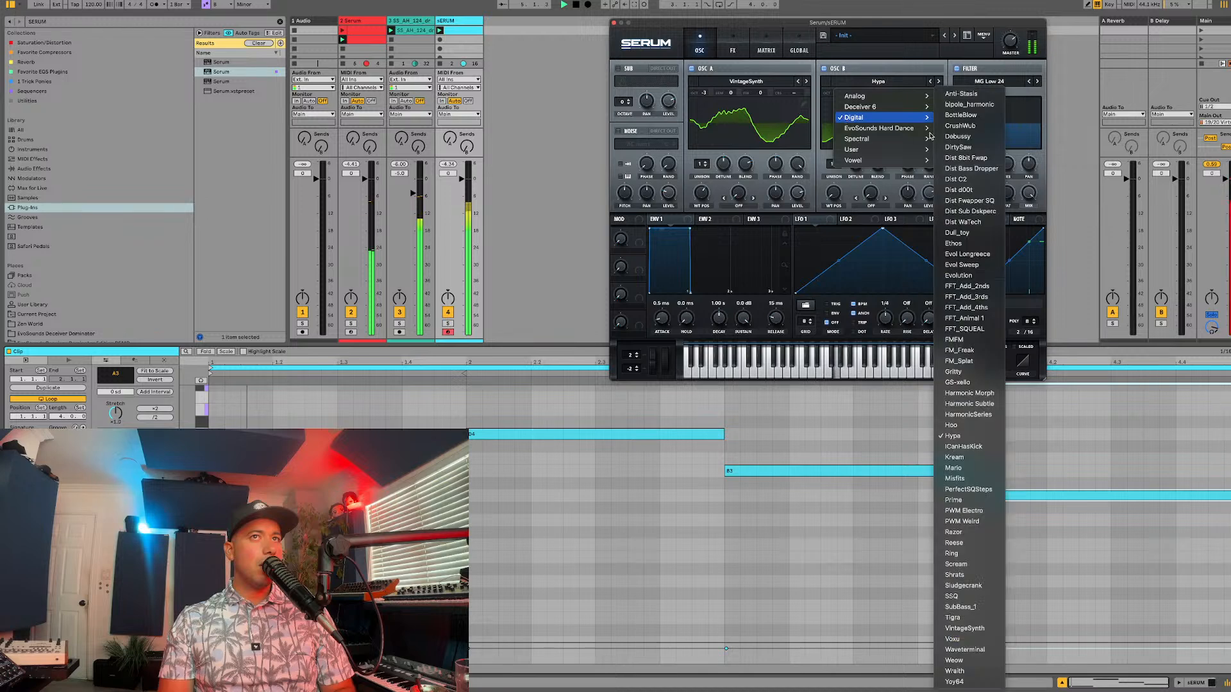
left_click(973, 459)
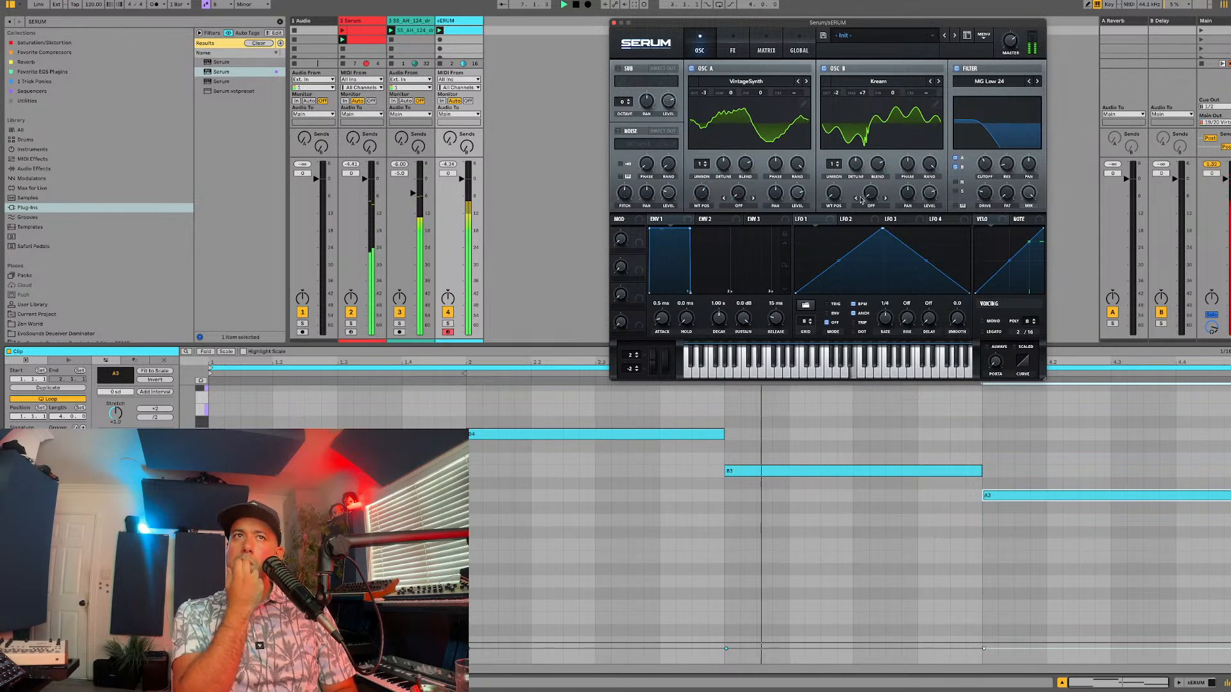
left_click_drag(833, 192, 854, 172)
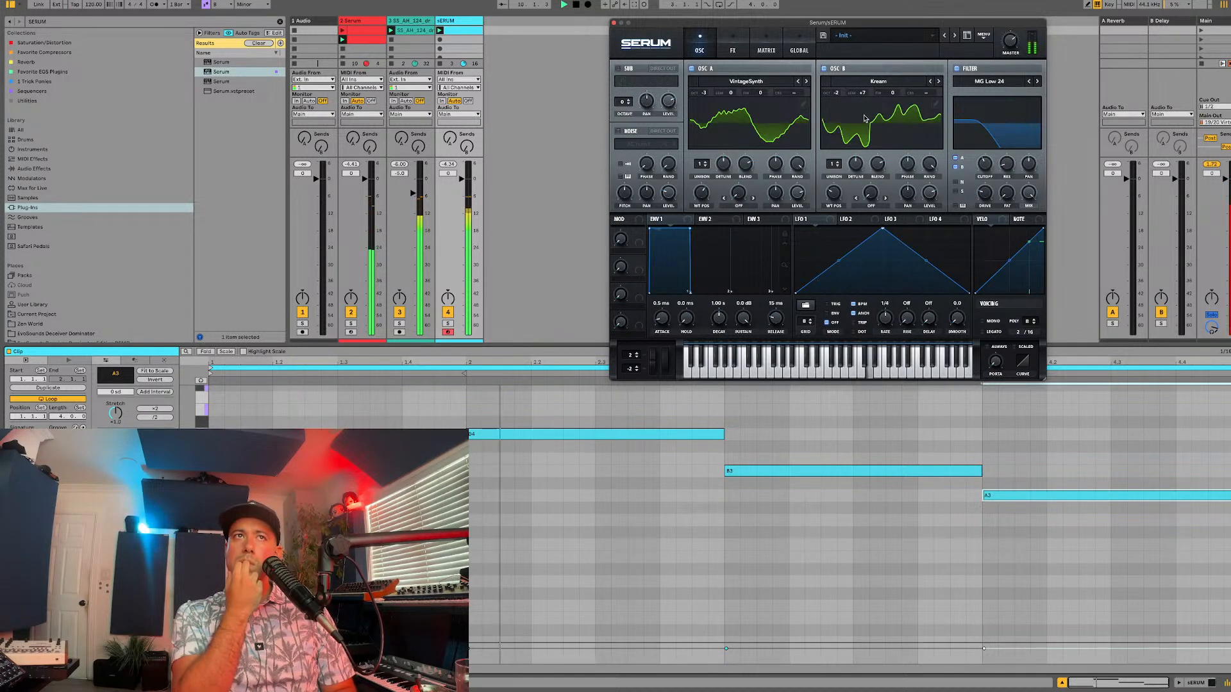
left_click(938, 82)
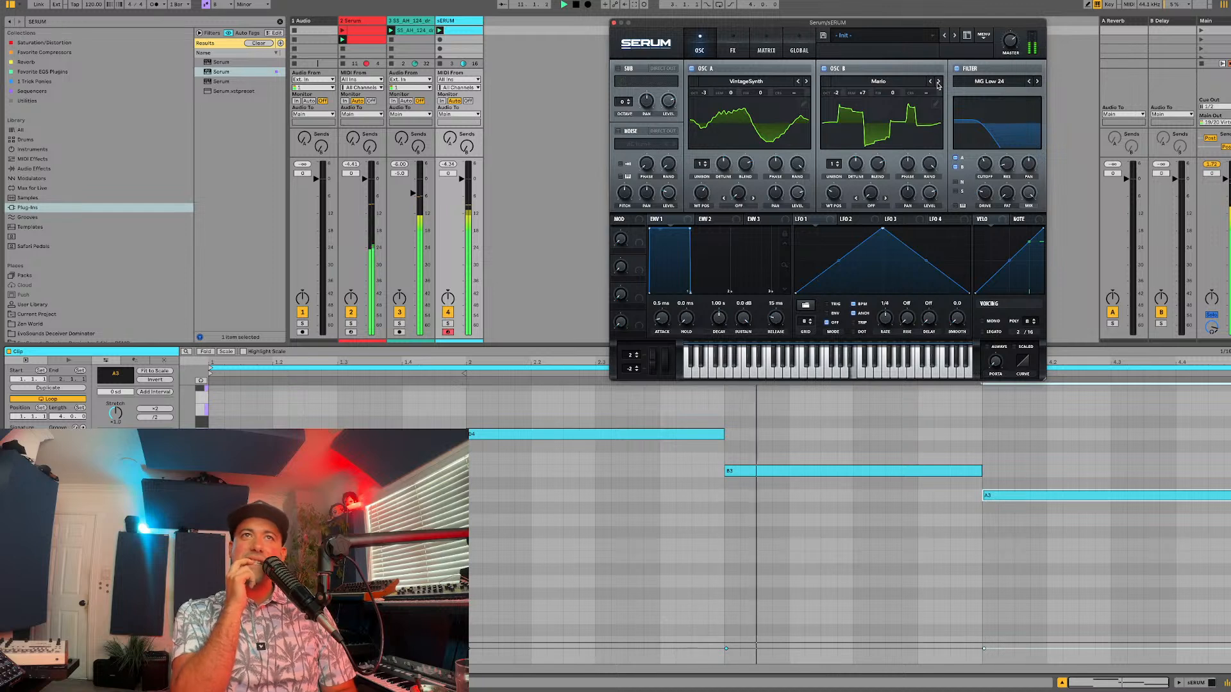
left_click(938, 82)
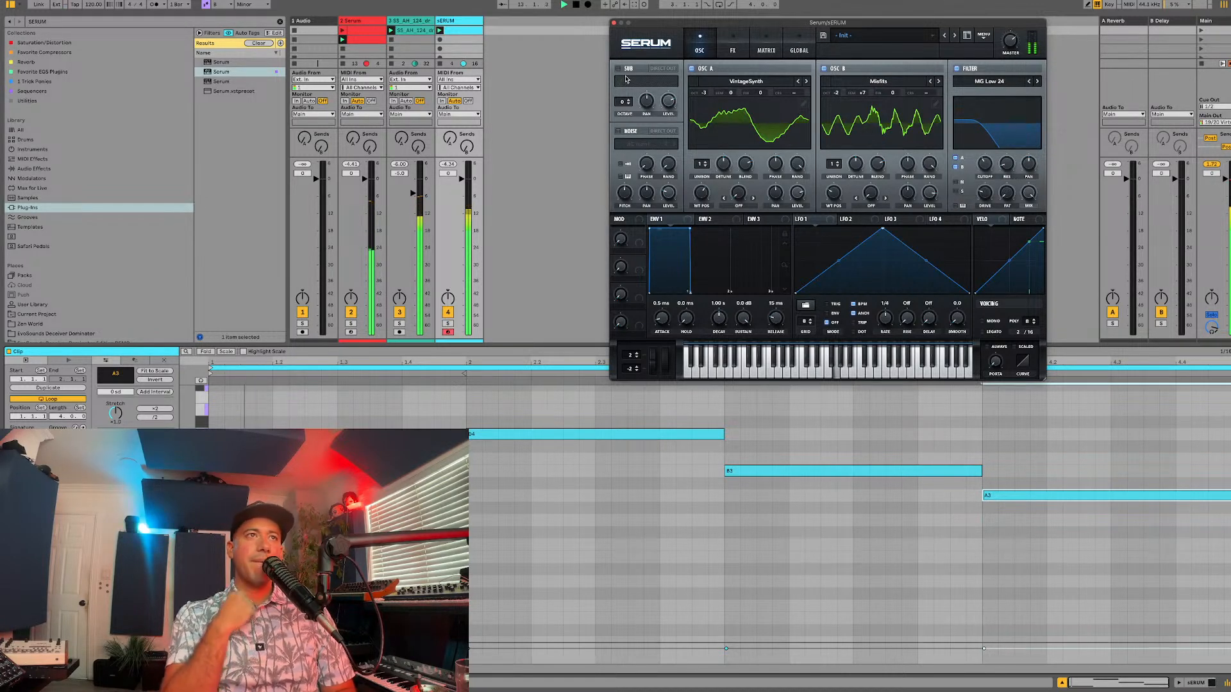
Step: Find the stock Compressor in the browser, add it after the new synth on its track, and stop playback
key("super+f")
type("COMPRESS")
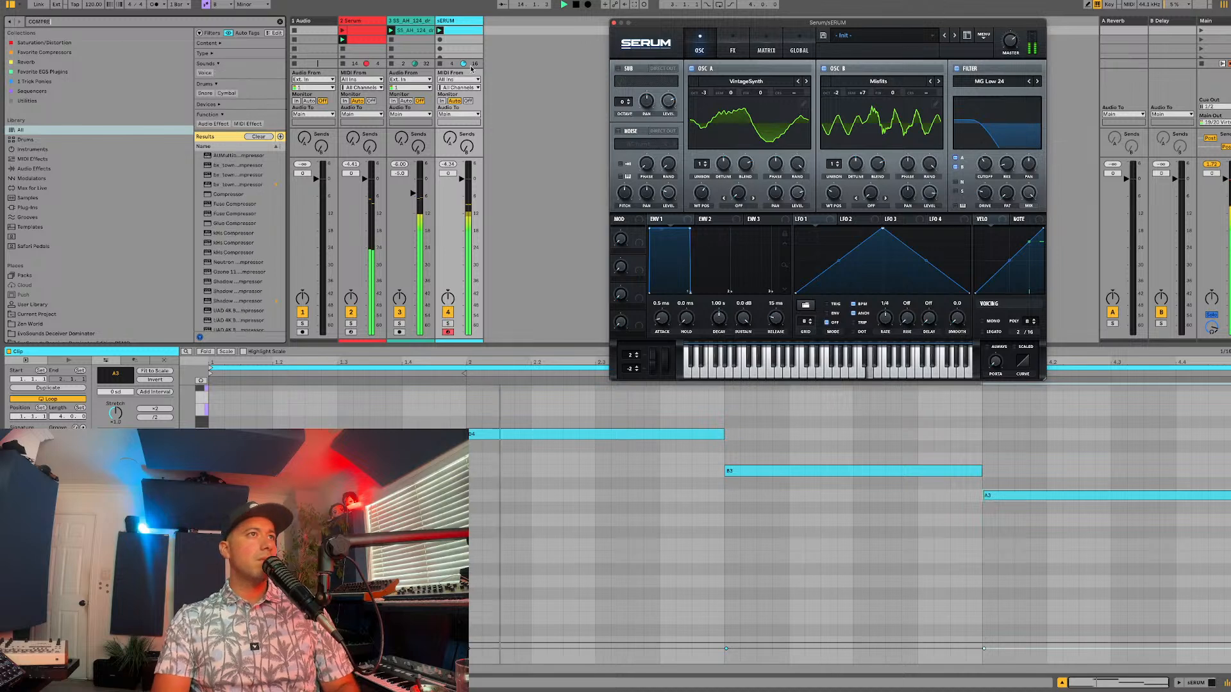
left_click(232, 194)
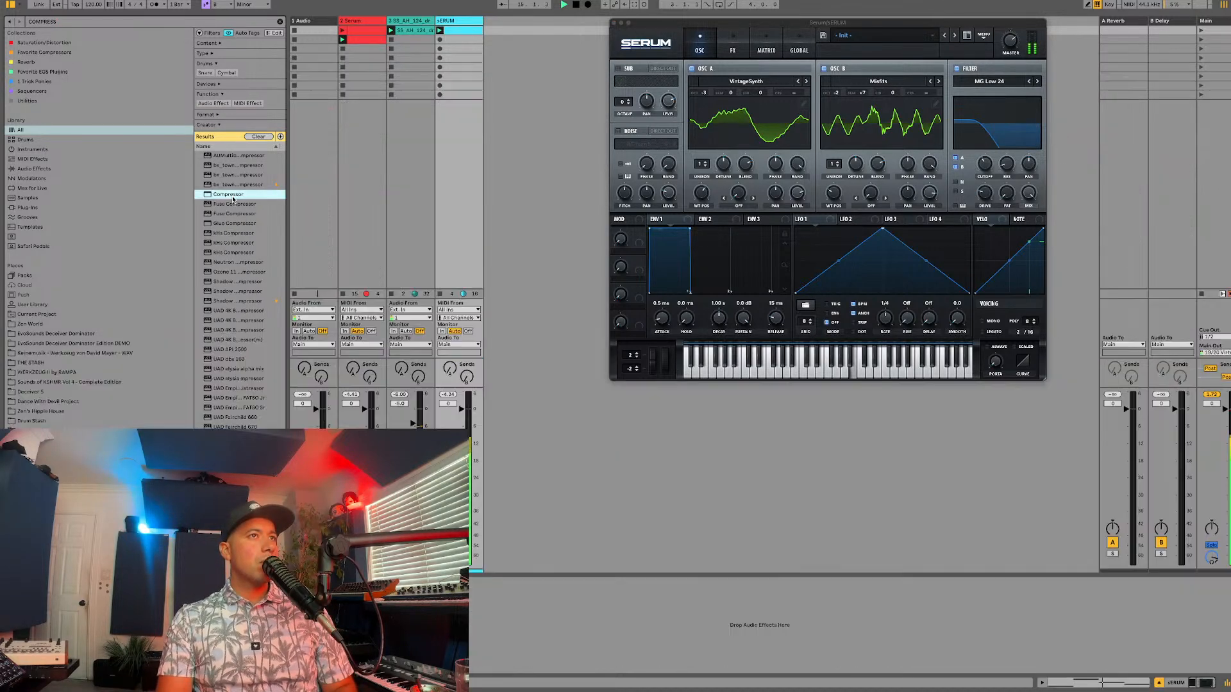
left_click_drag(232, 194, 449, 625)
key("space")
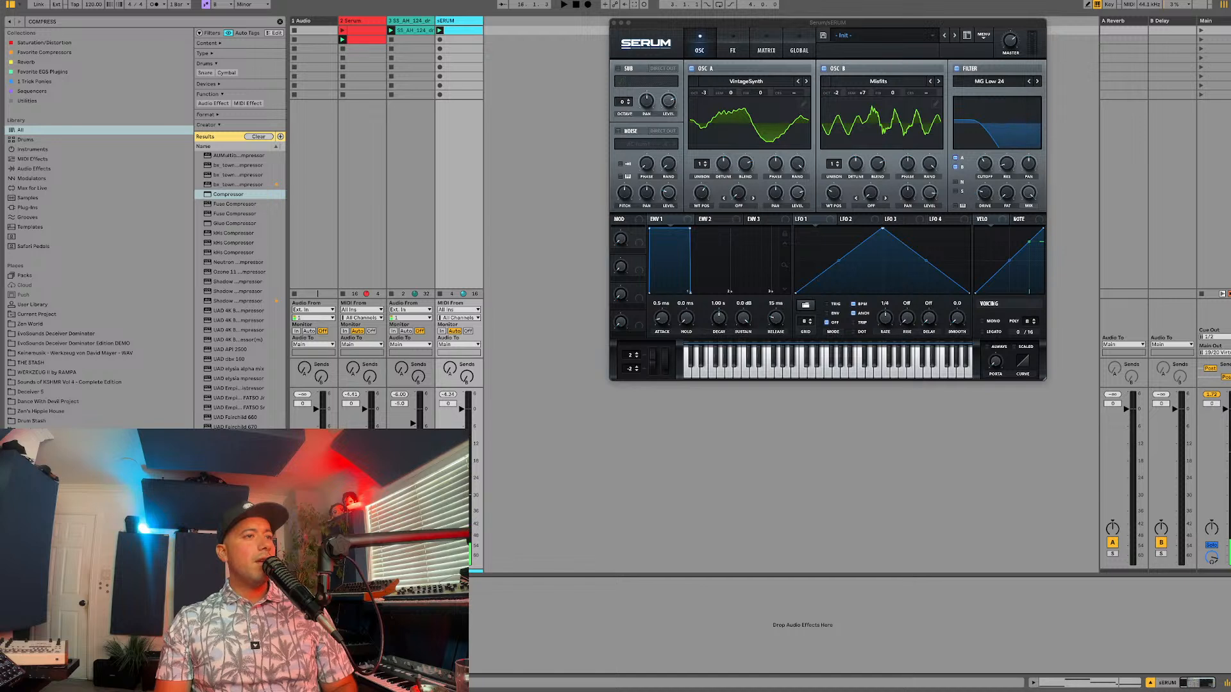
Step: Restart playback and advance oscillator B's wavetable to PWM Electro
key("space")
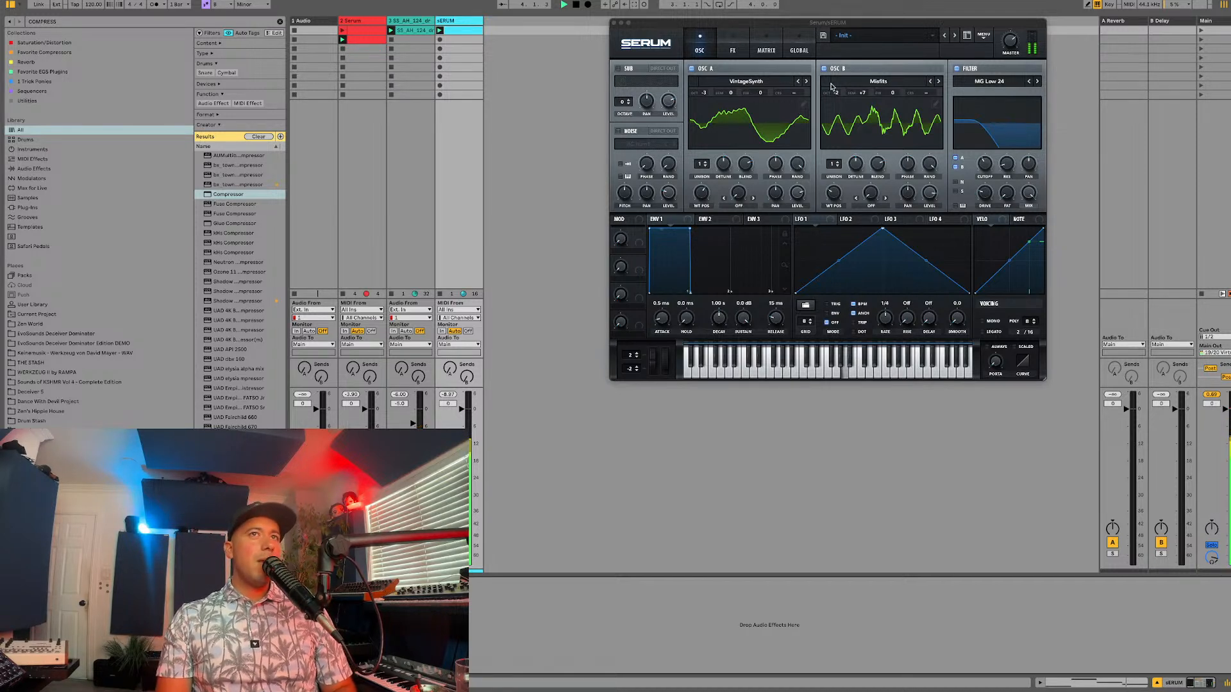
left_click(938, 84)
left_click(937, 83)
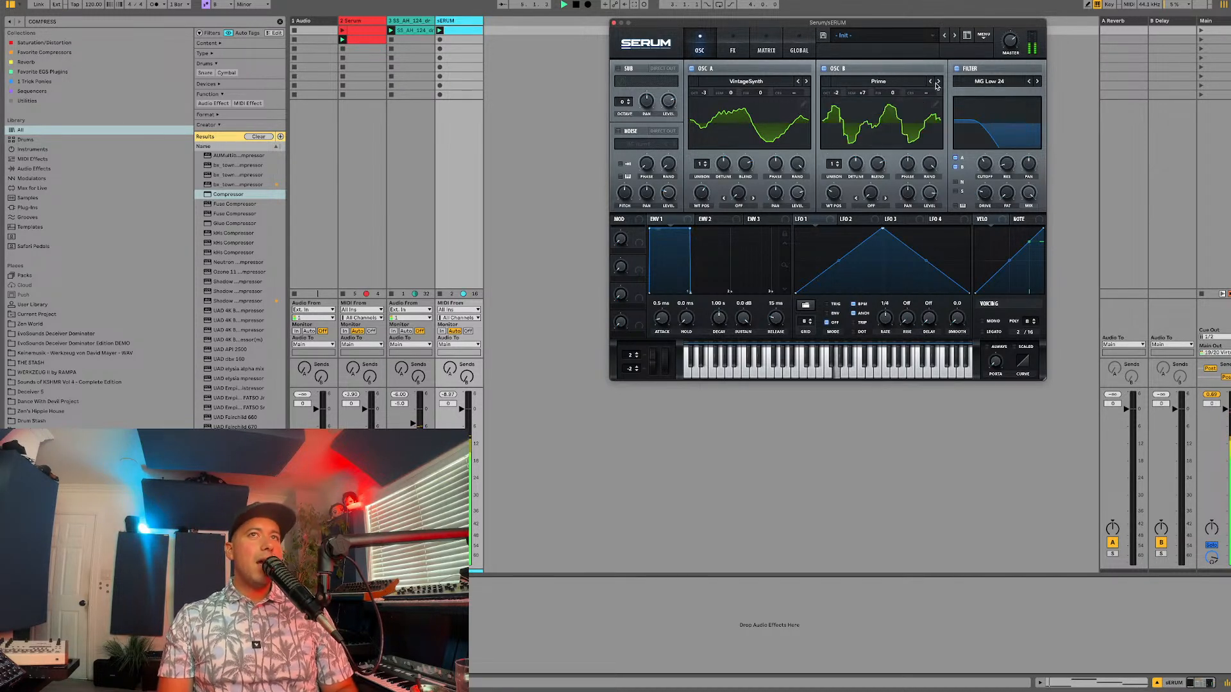
left_click(939, 84)
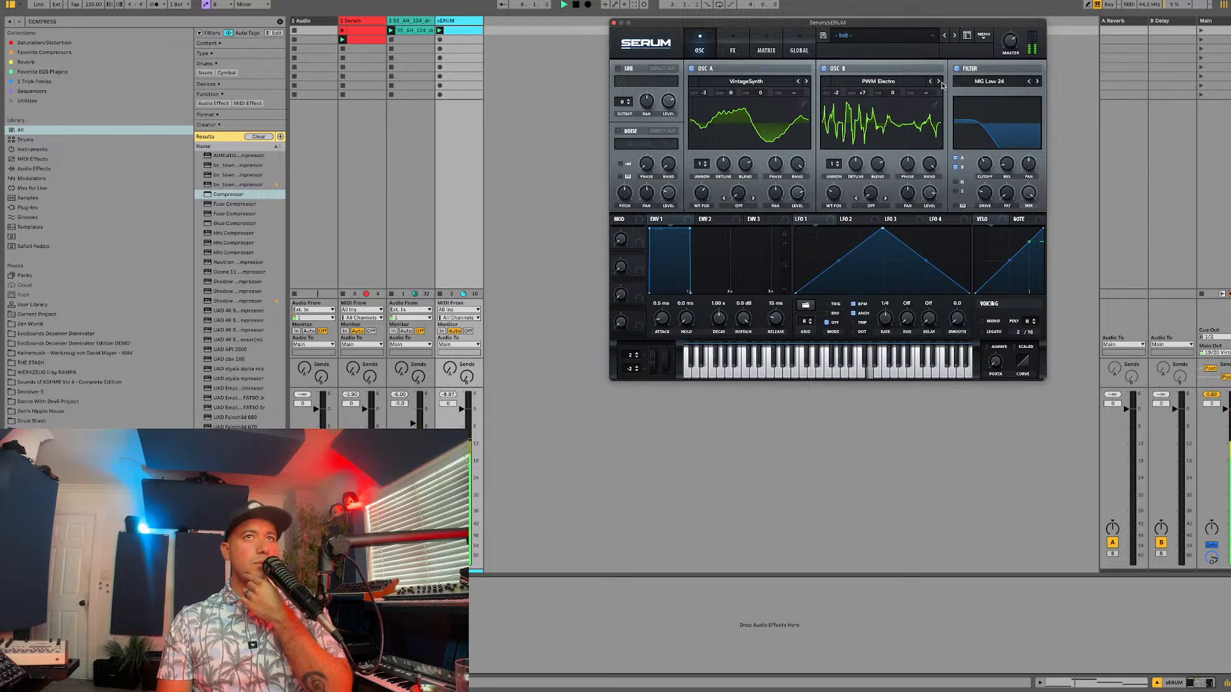
mouse_move(985, 164)
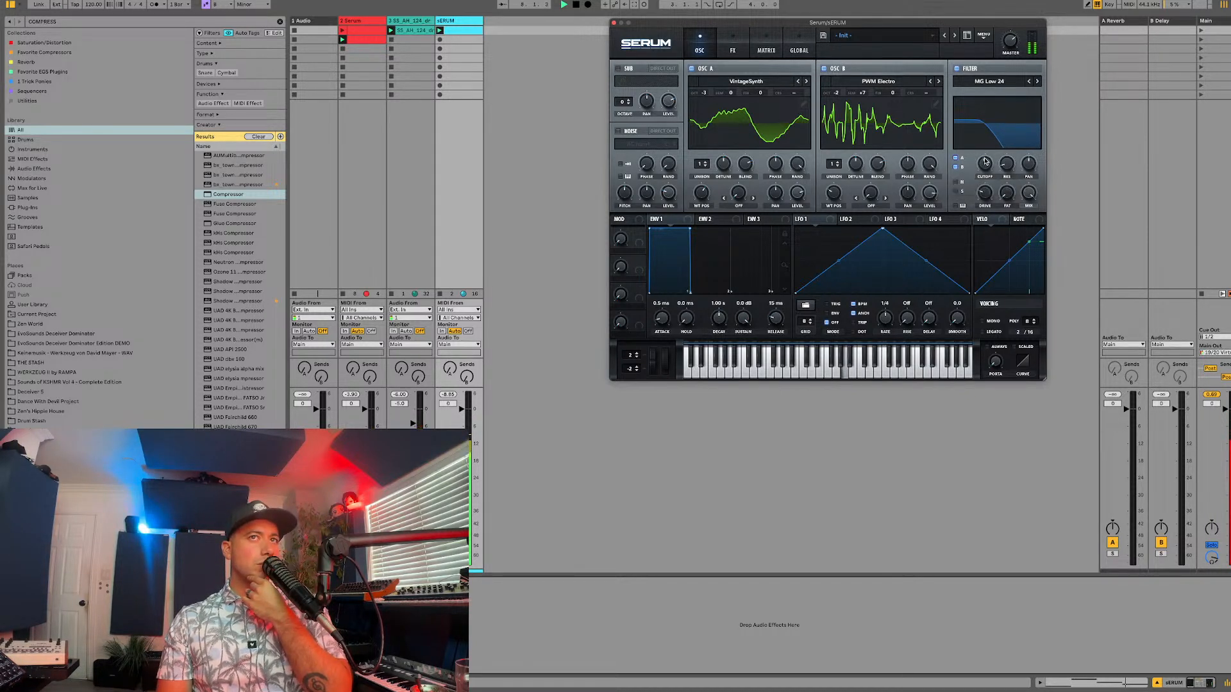
mouse_move(984, 194)
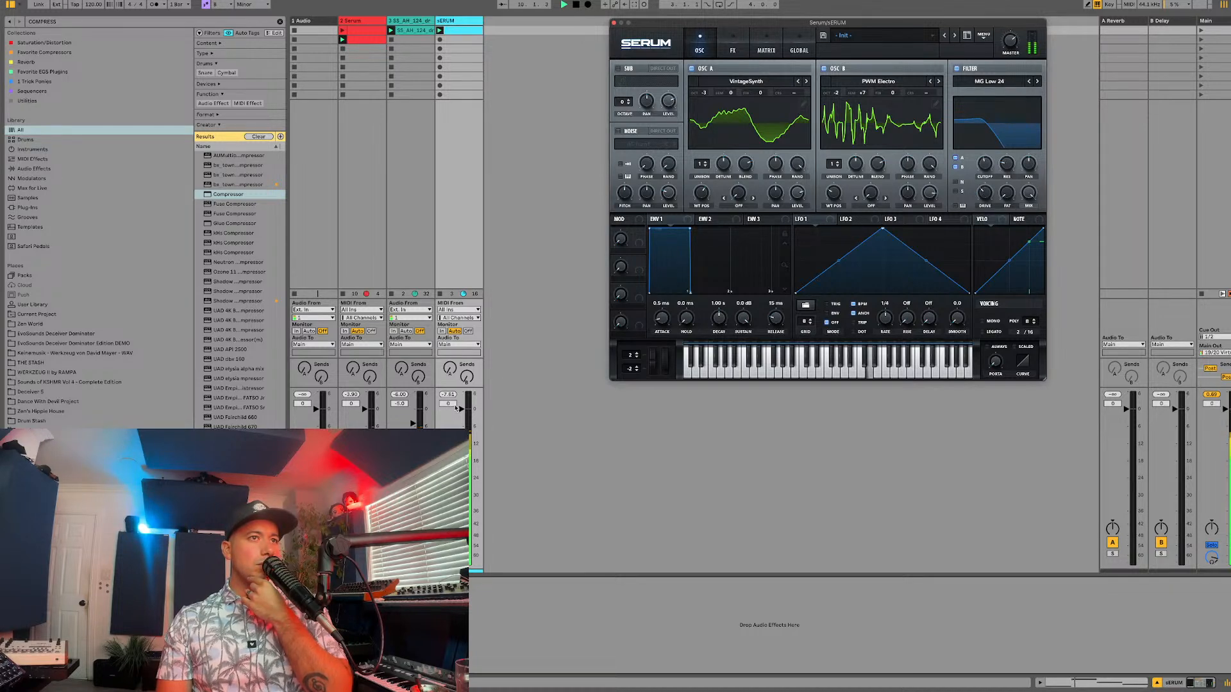
Step: Raise the afro house loop track's volume and launch the first clip on the 2-Serum track
left_click(431, 414)
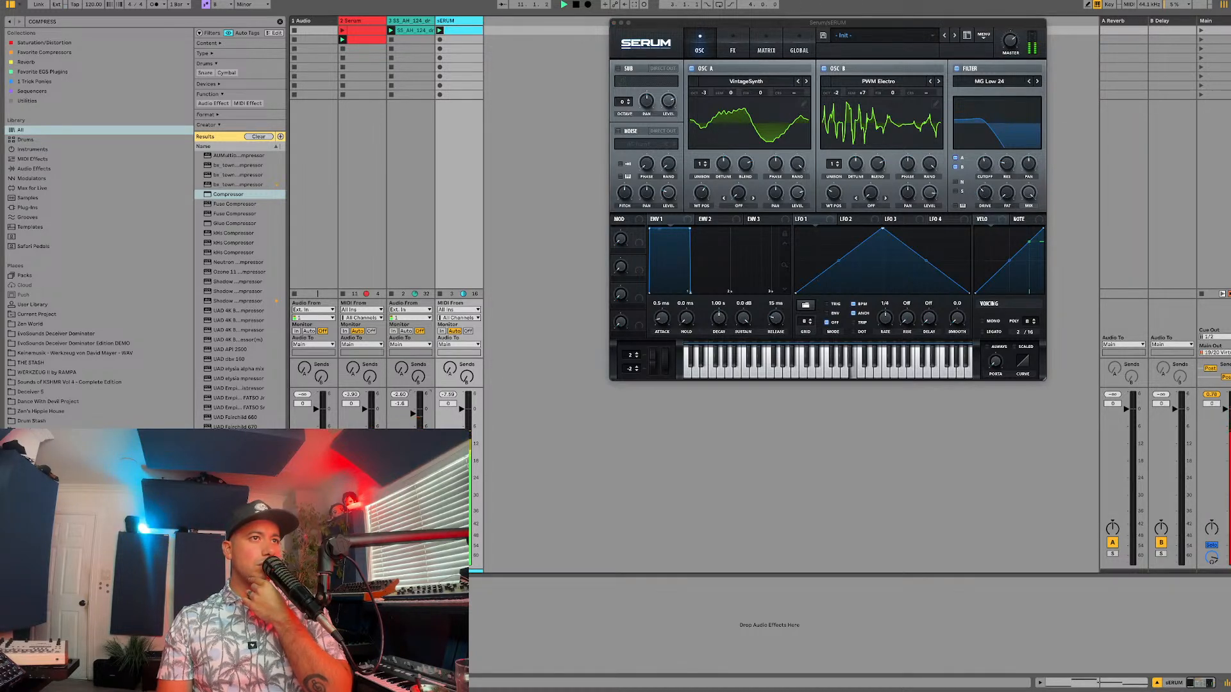
left_click(365, 20)
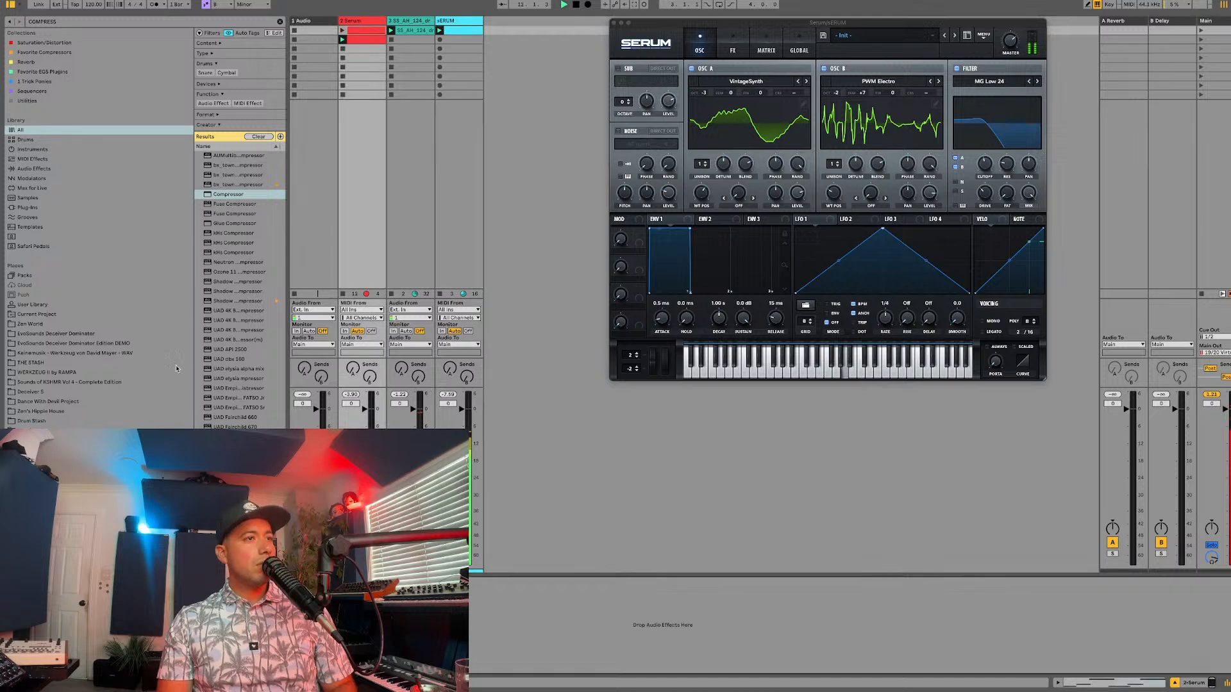
left_click(342, 30)
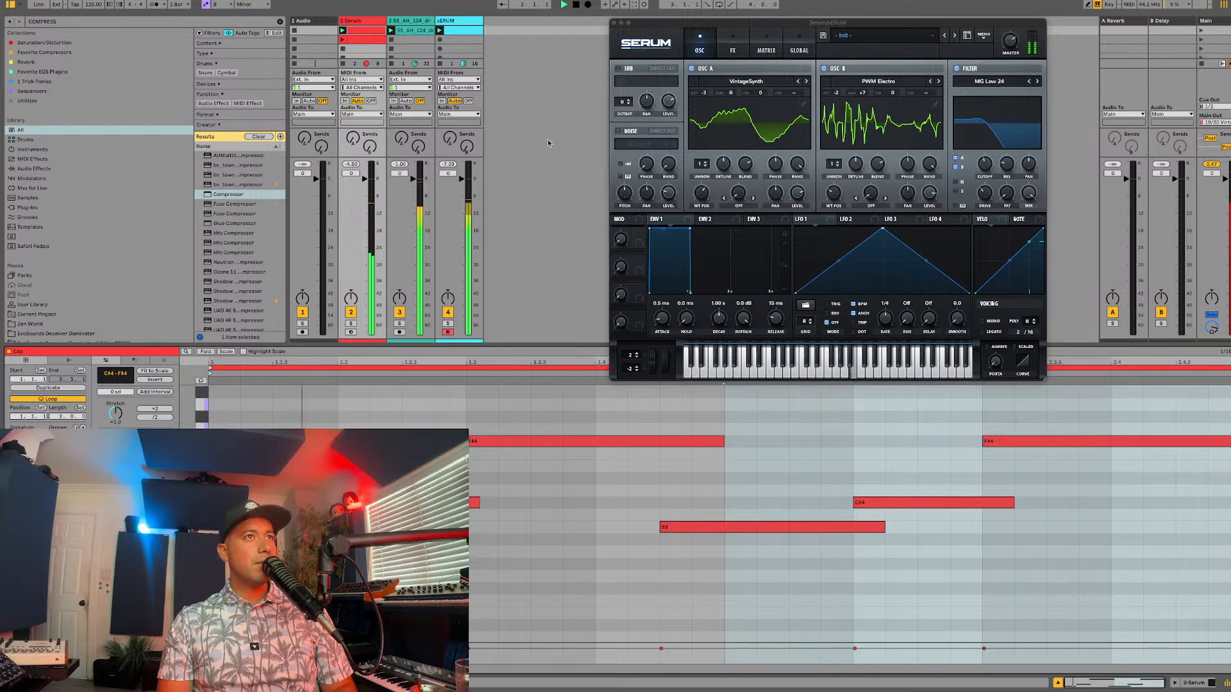
key("space")
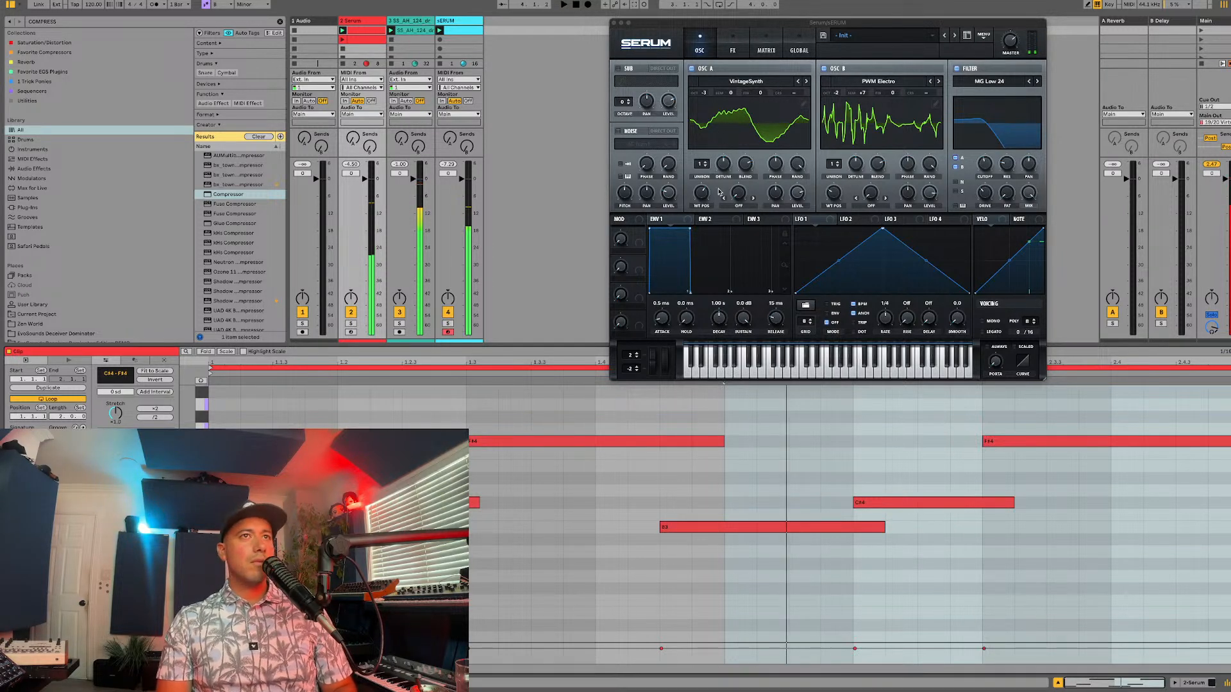
Step: Shape envelope 1 with a 70 ms attack, a decay of about 5 s and a lowered sustain, and show envelope 2
left_click(674, 219)
left_click_drag(727, 314, 729, 305)
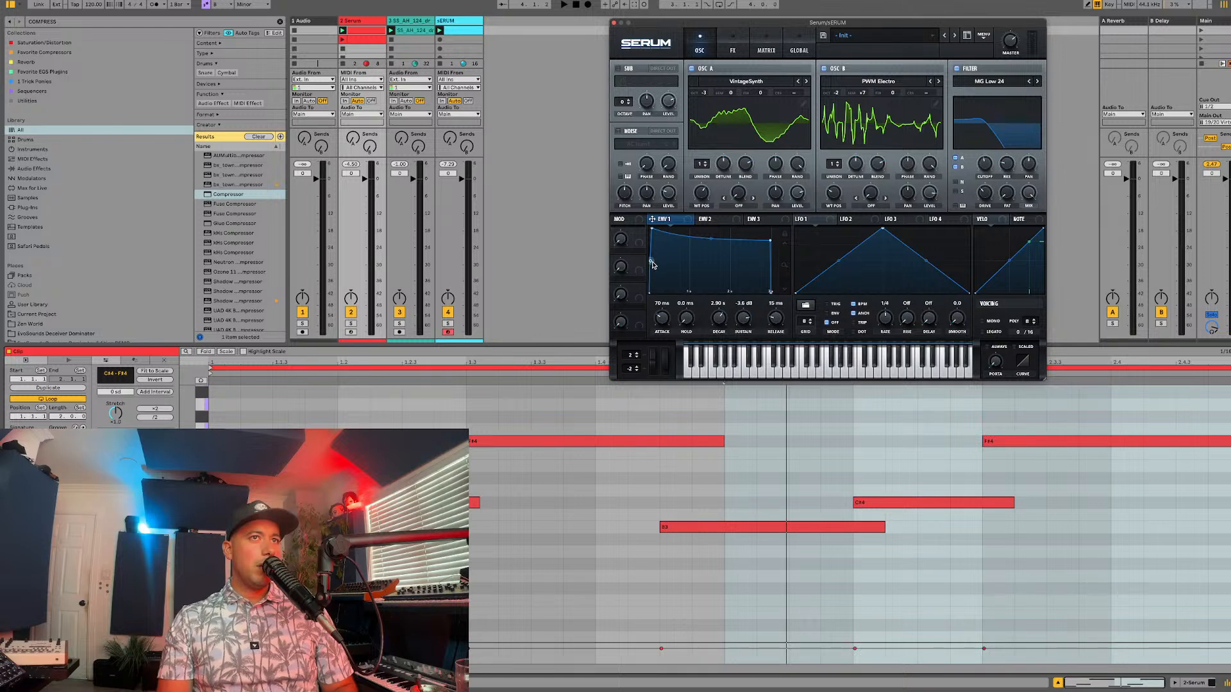
left_click_drag(726, 320, 721, 317)
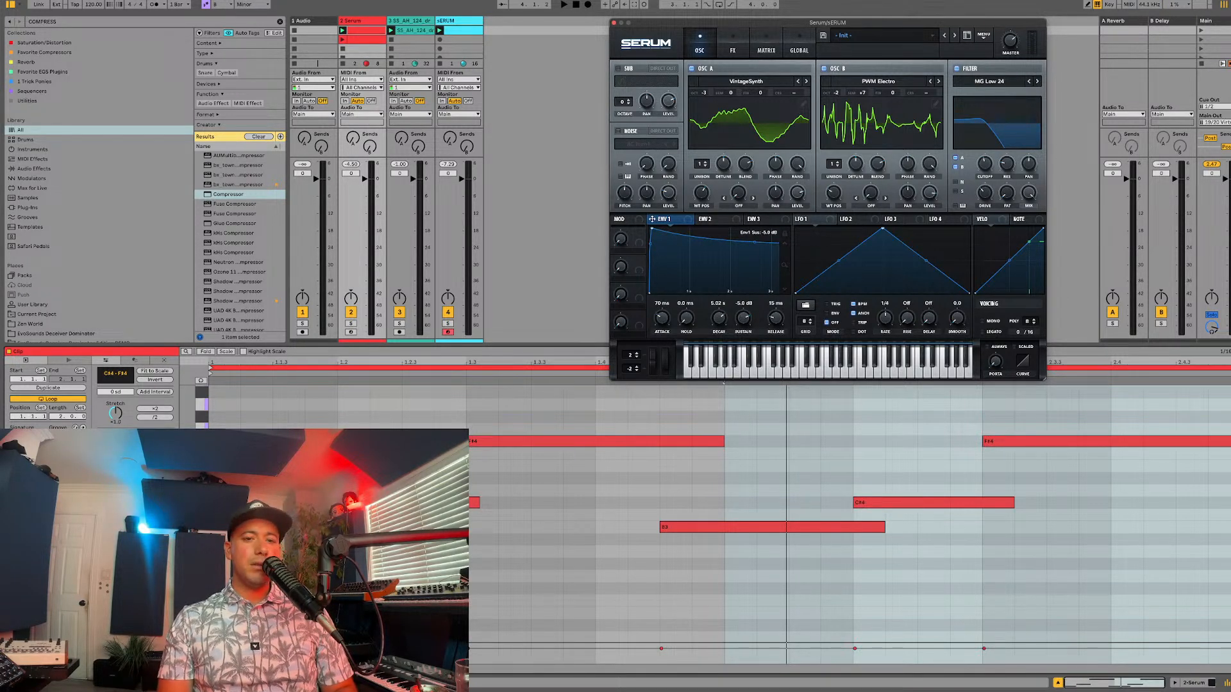
left_click(732, 221)
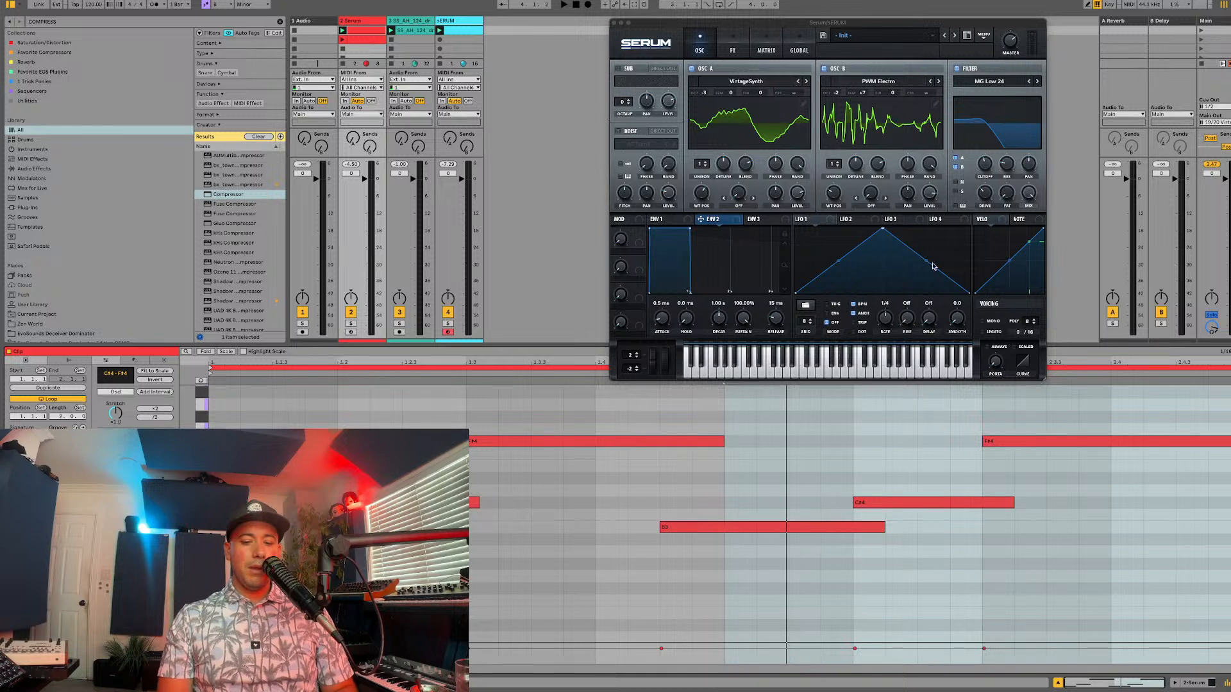
Step: Enable the noise oscillator with the Air Can 2 sample from Organics and modulate its pan with LFO 1 during playback
key("space")
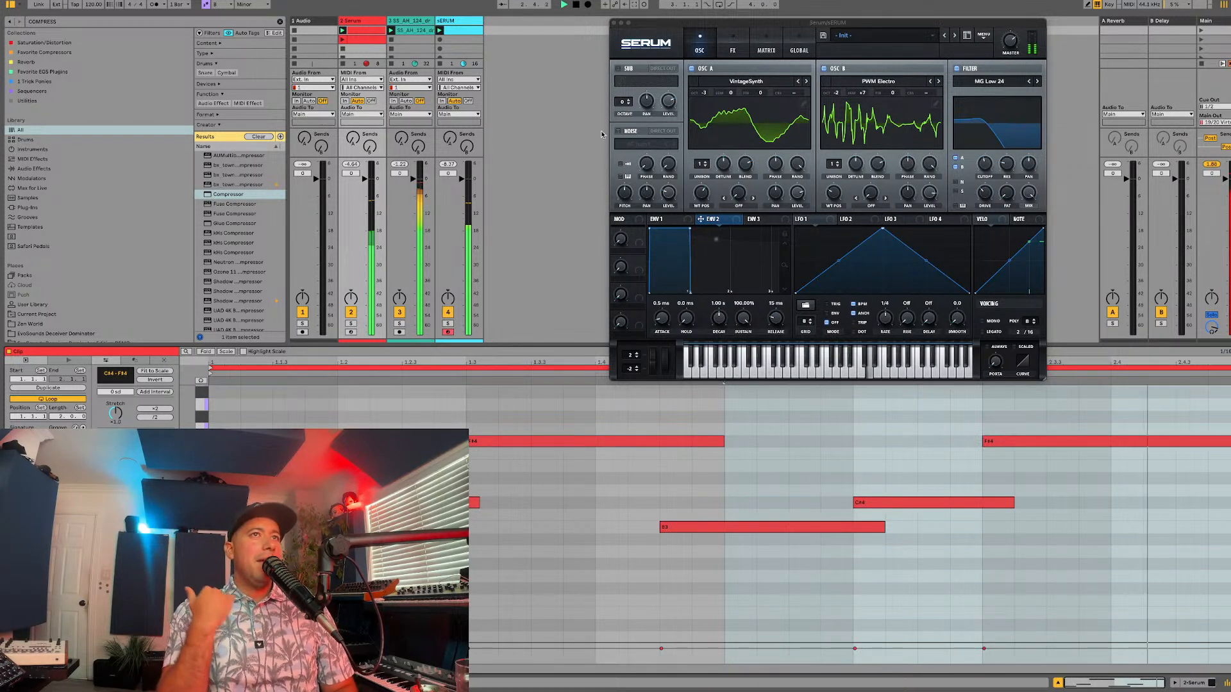
left_click(631, 132)
left_click(635, 143)
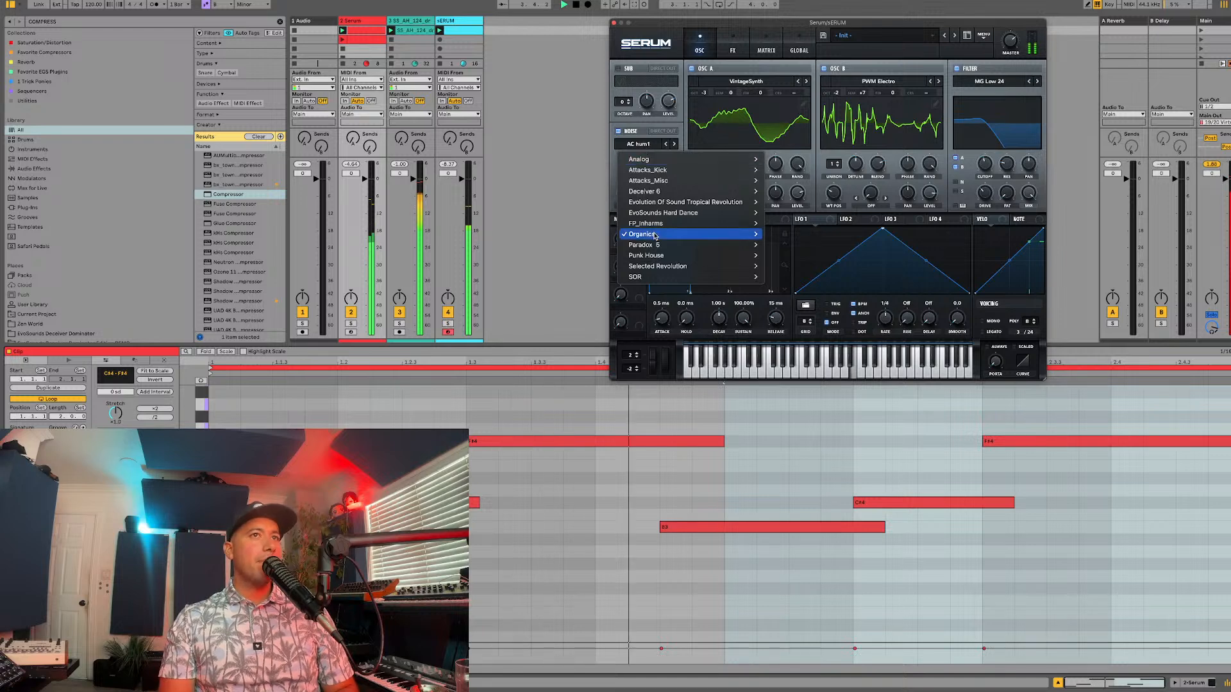
mouse_move(661, 234)
left_click(787, 266)
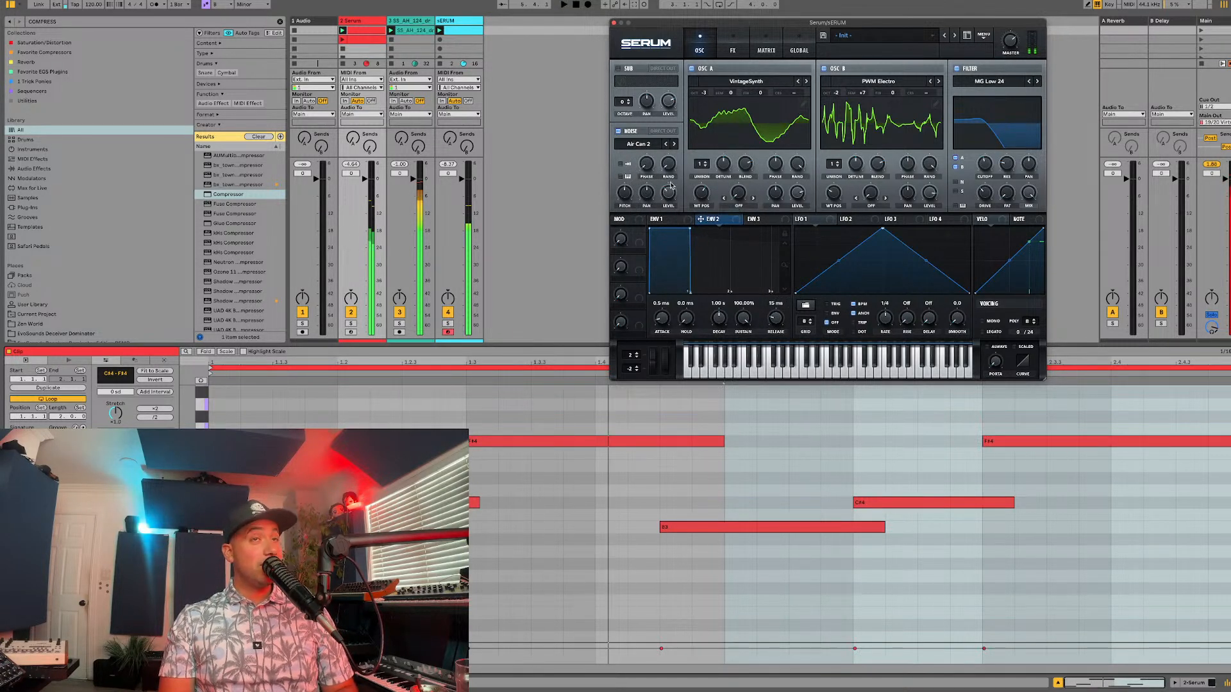
left_click_drag(798, 219, 644, 190)
key("space")
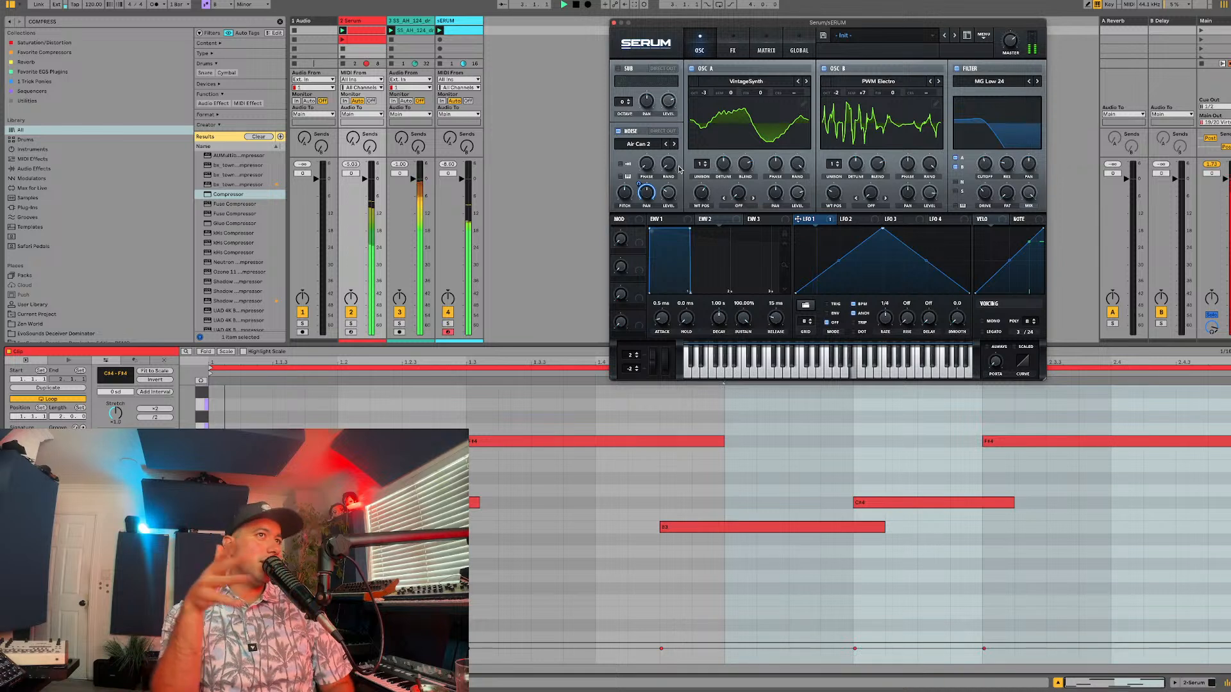
Step: Assign Macro 1 to the noise oscillator's level and rename the macro NOISE
key("space")
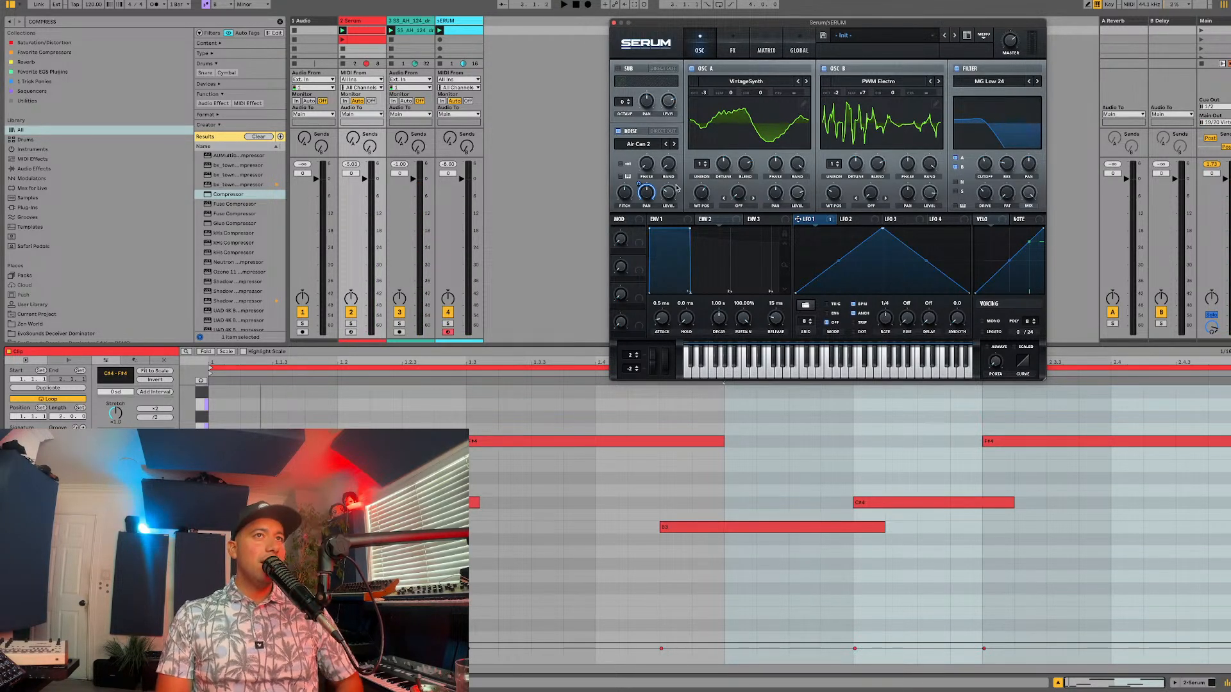
left_click_drag(638, 239, 660, 207)
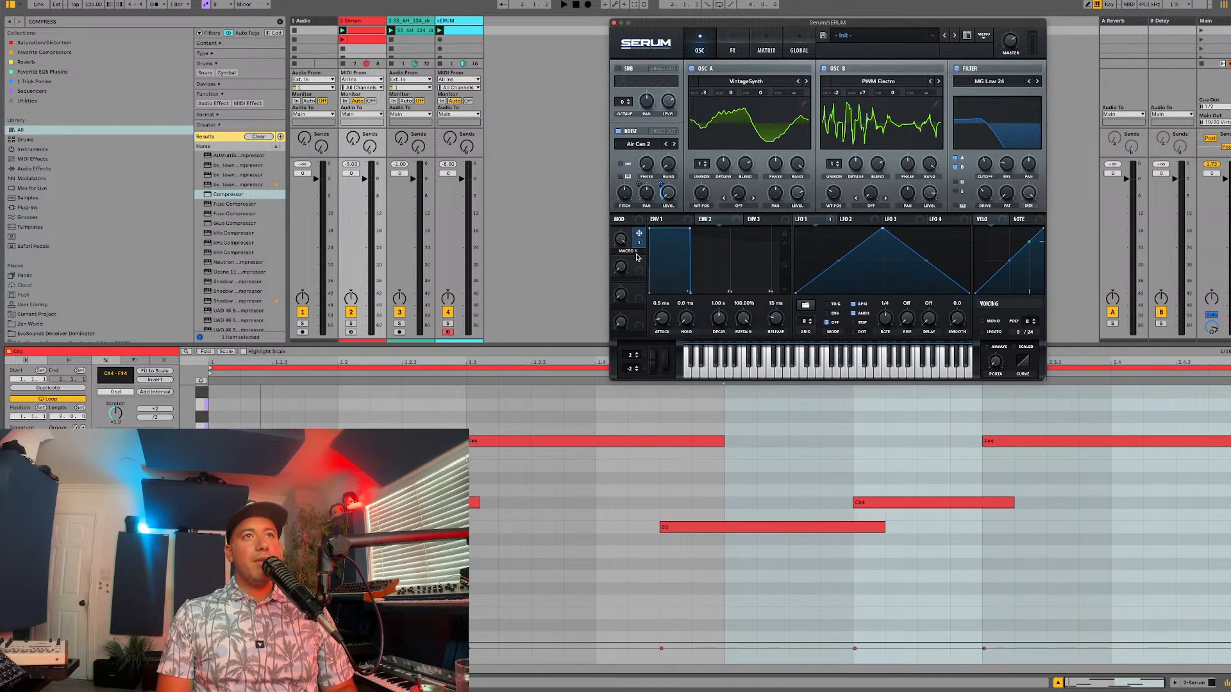
key("space")
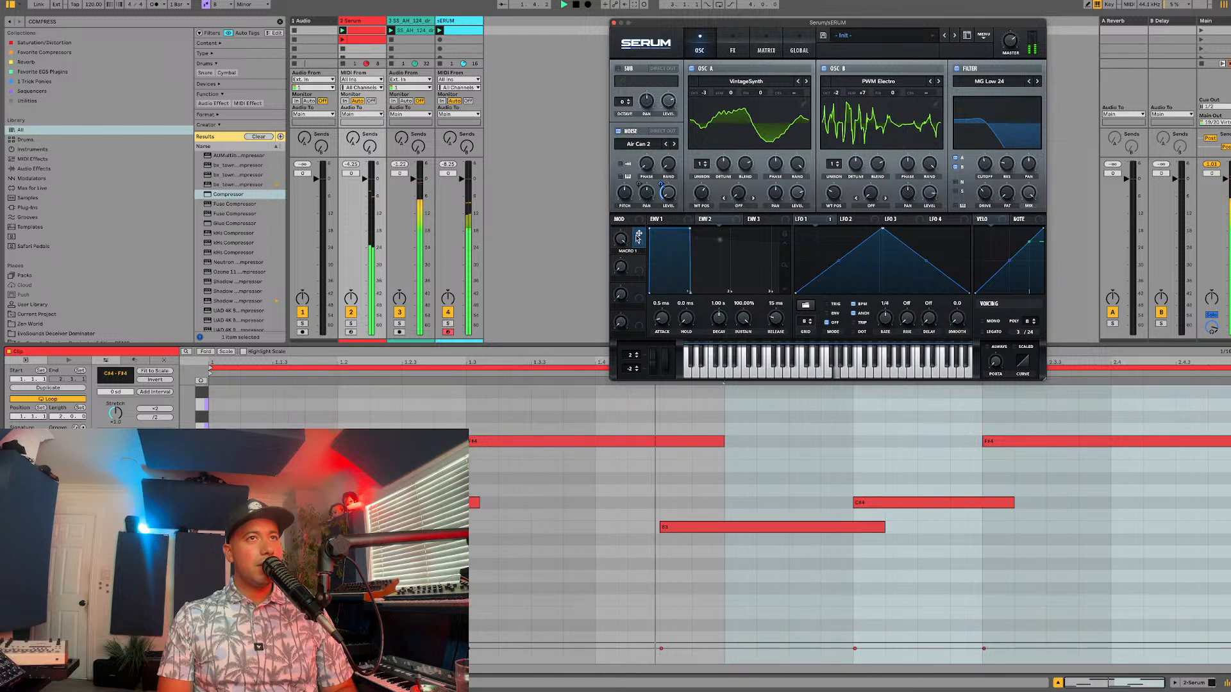
key("space")
double_click(625, 251)
type("n")
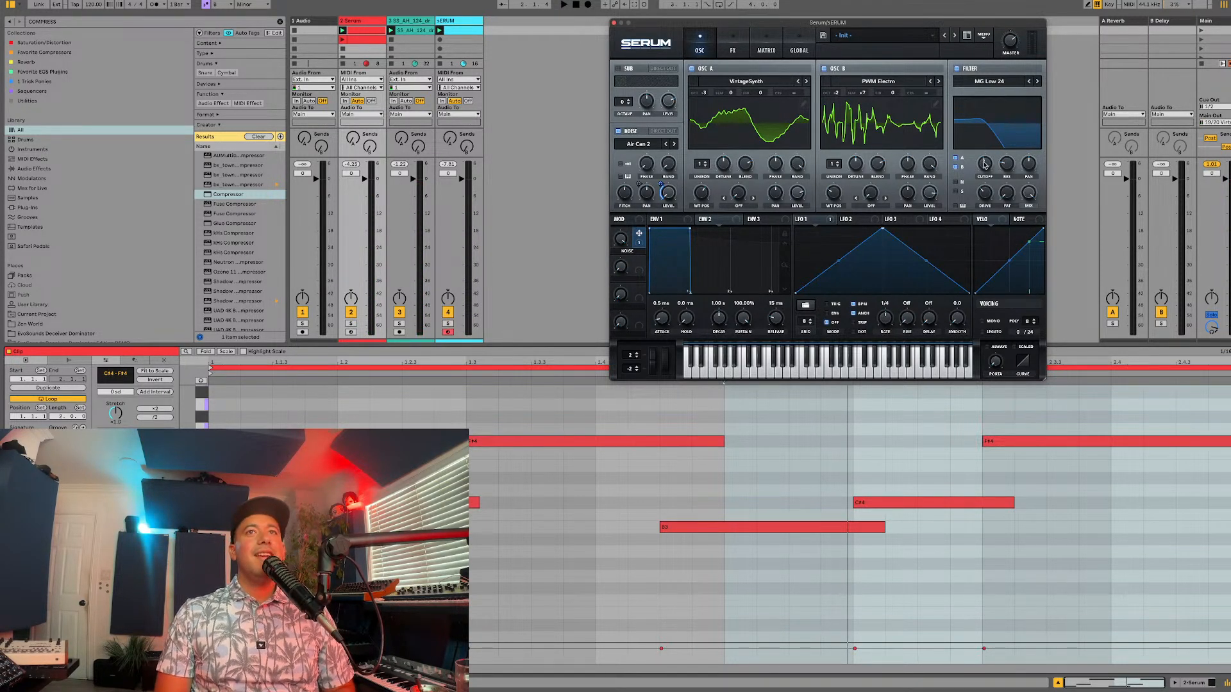
Step: Enable the distortion effect in the synth's effects rack
left_click(740, 51)
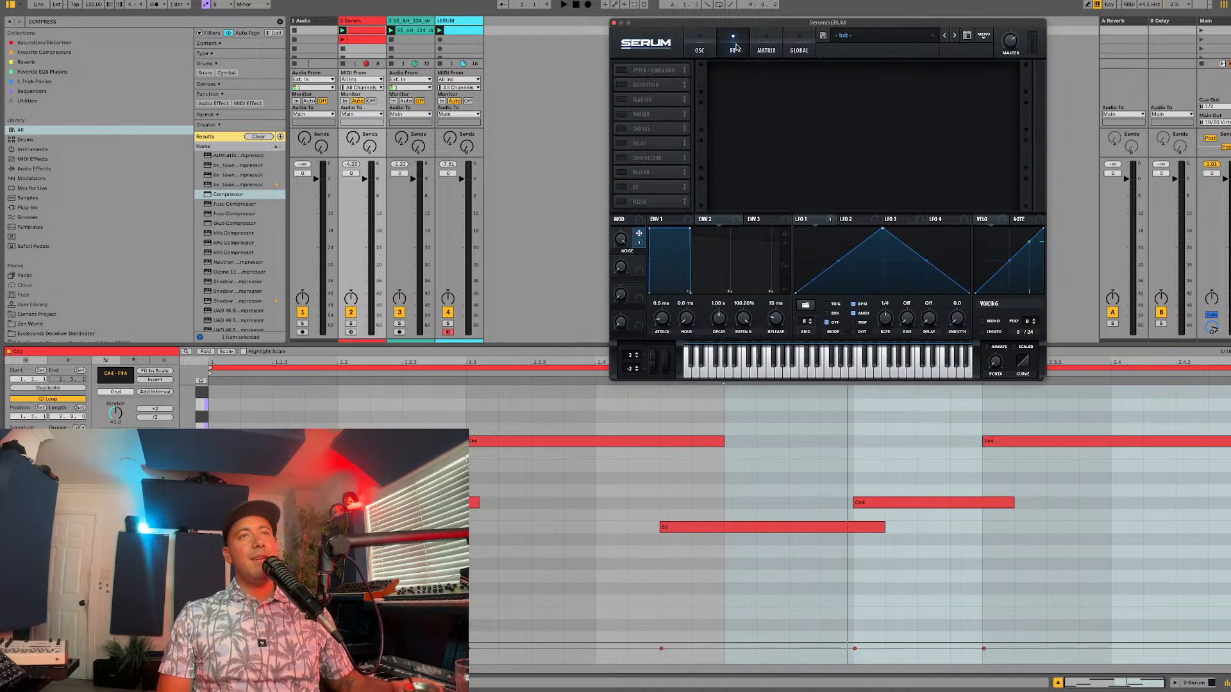
left_click(713, 51)
left_click(729, 51)
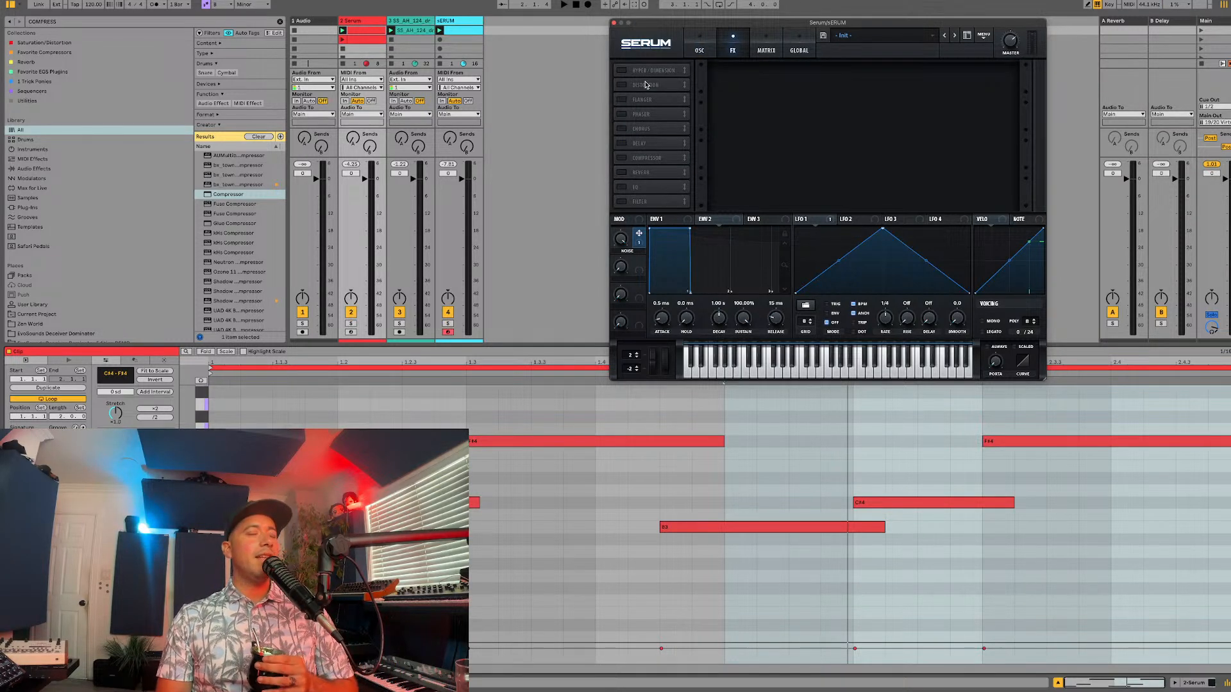
left_click(621, 84)
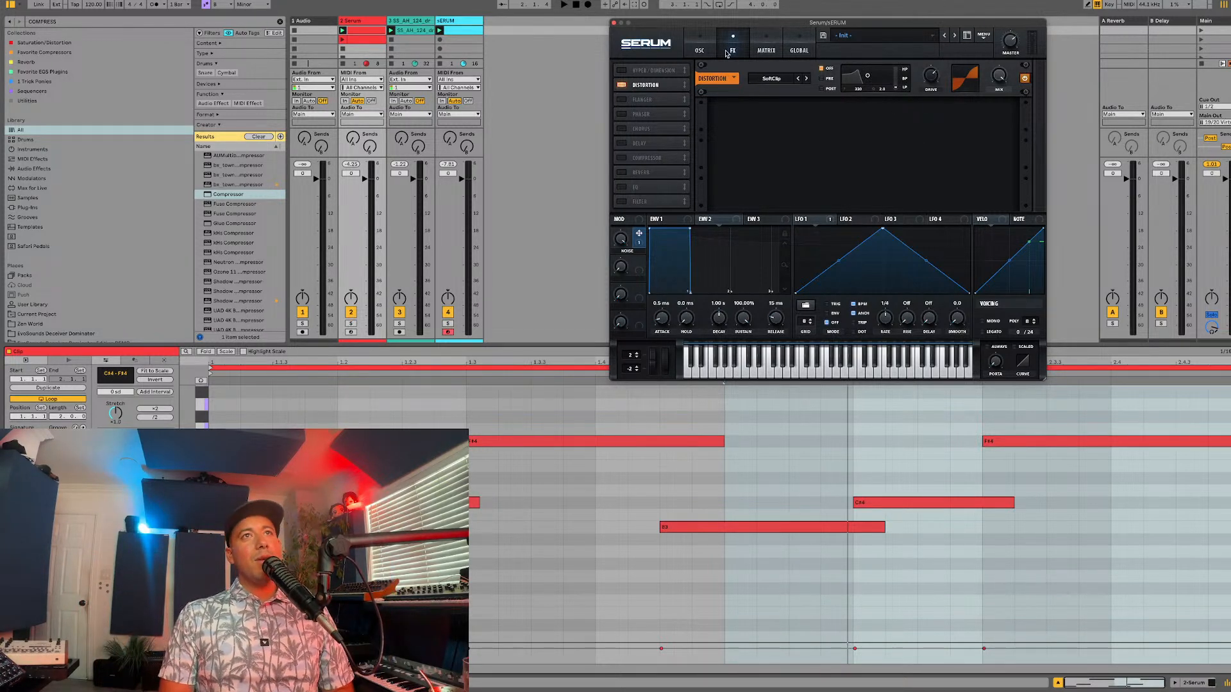
left_click(701, 48)
left_click(734, 49)
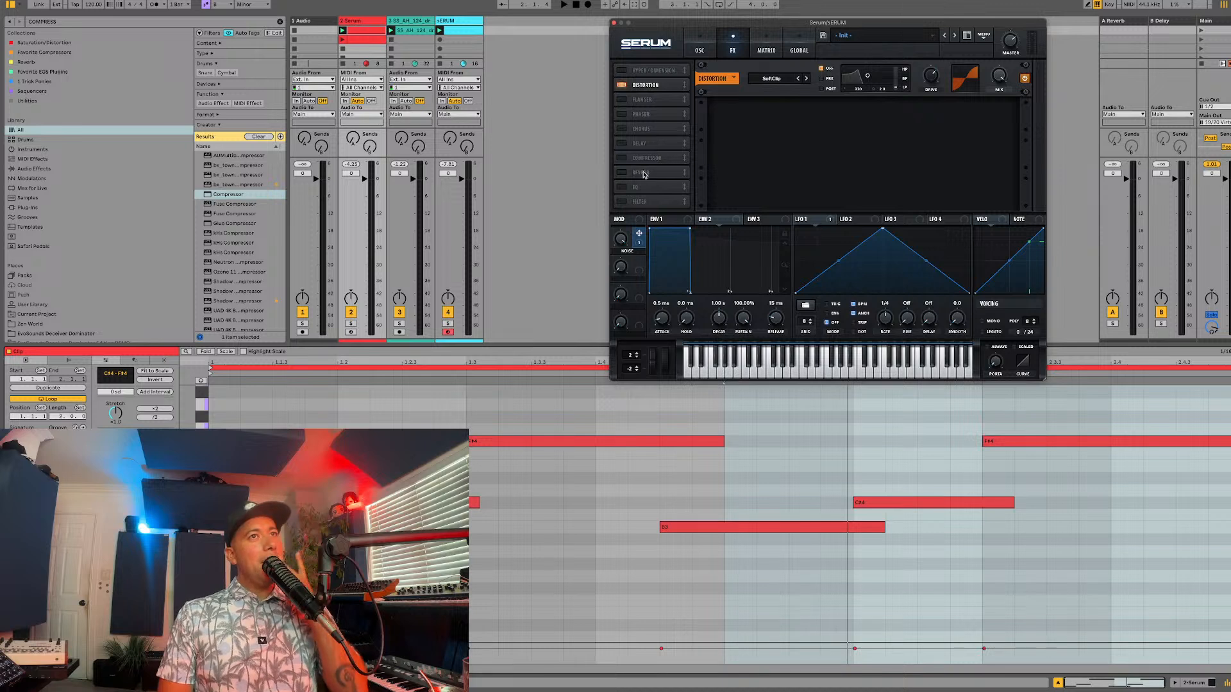
Step: Enable the EQ effect with its high band shaped as a low-pass, and audition it with the loop playing
left_click(620, 187)
left_click(890, 126)
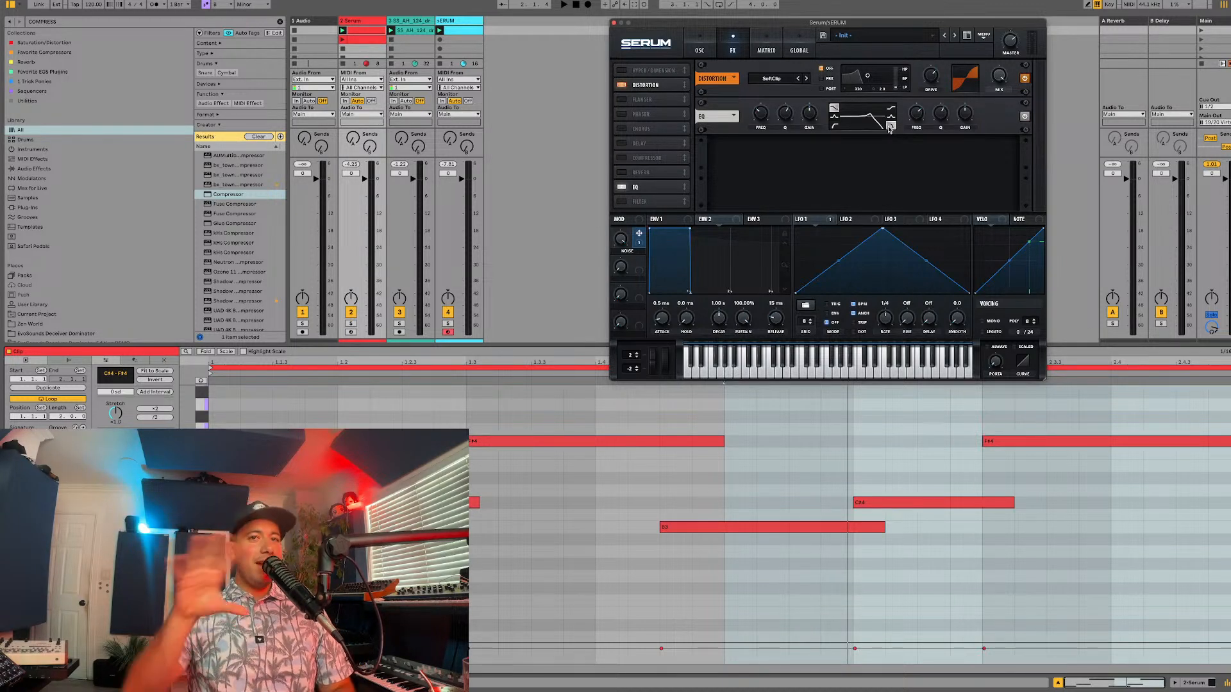
left_click_drag(946, 112, 811, 112)
key("space")
mouse_move(813, 112)
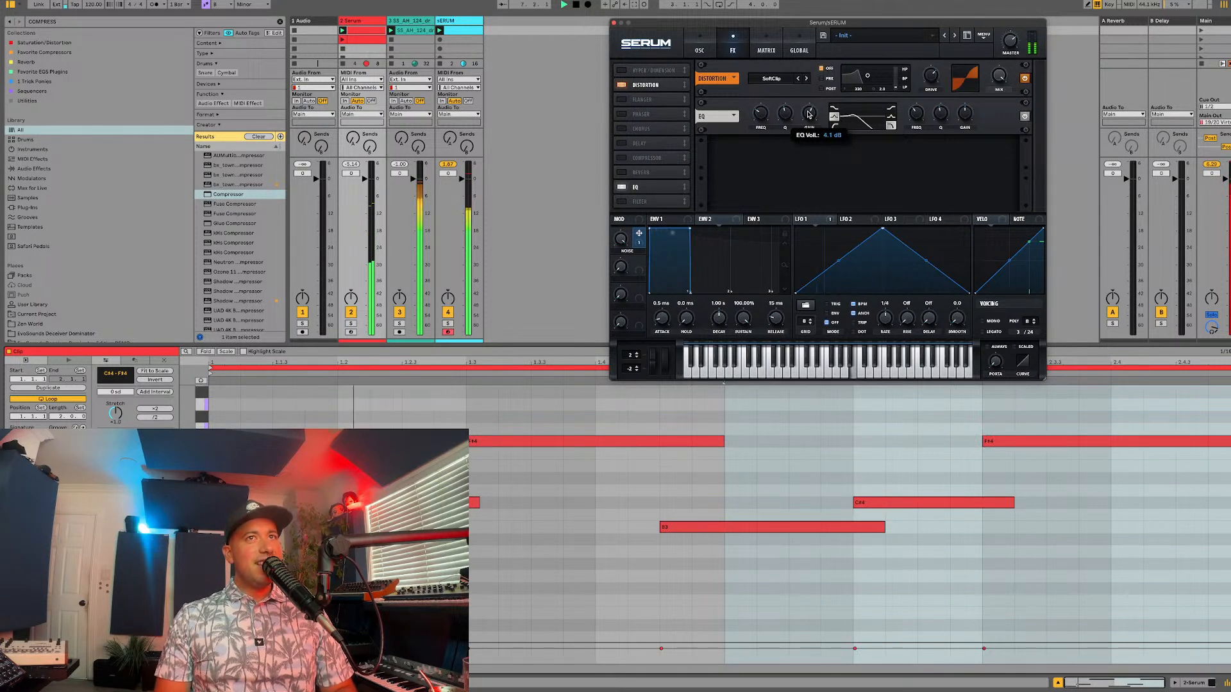
Step: Show envelope 1 and switch the noise oscillator's sample to Air Can 1
left_click(670, 221)
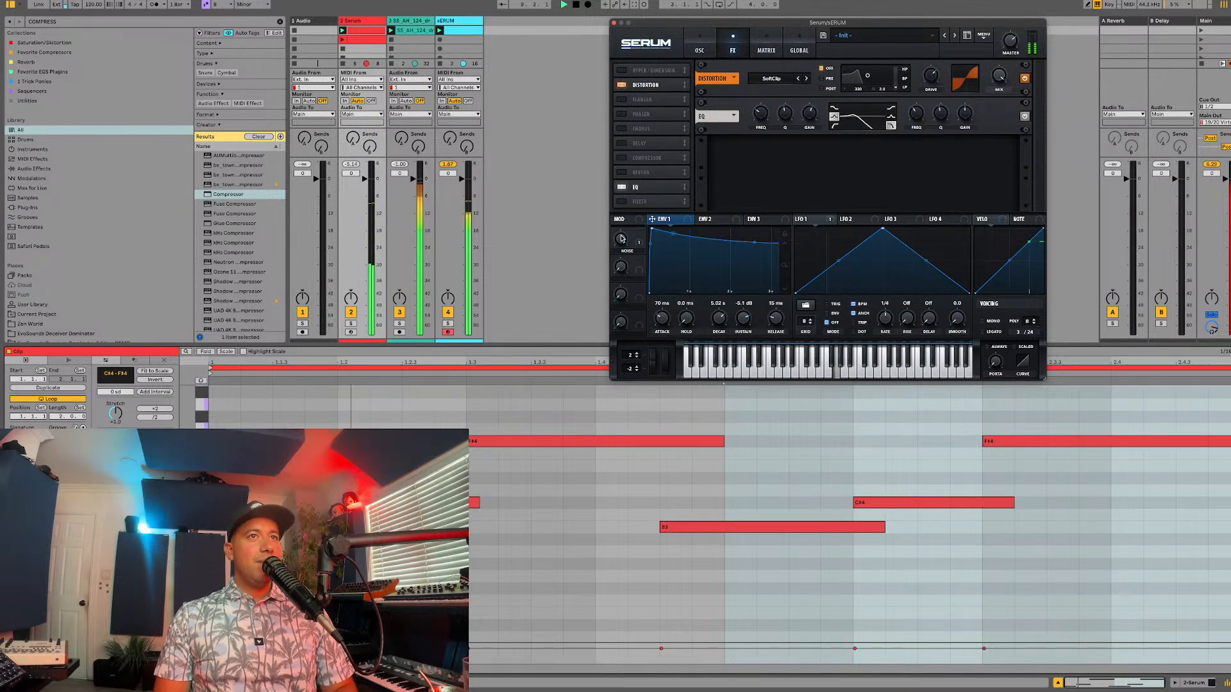
left_click(699, 47)
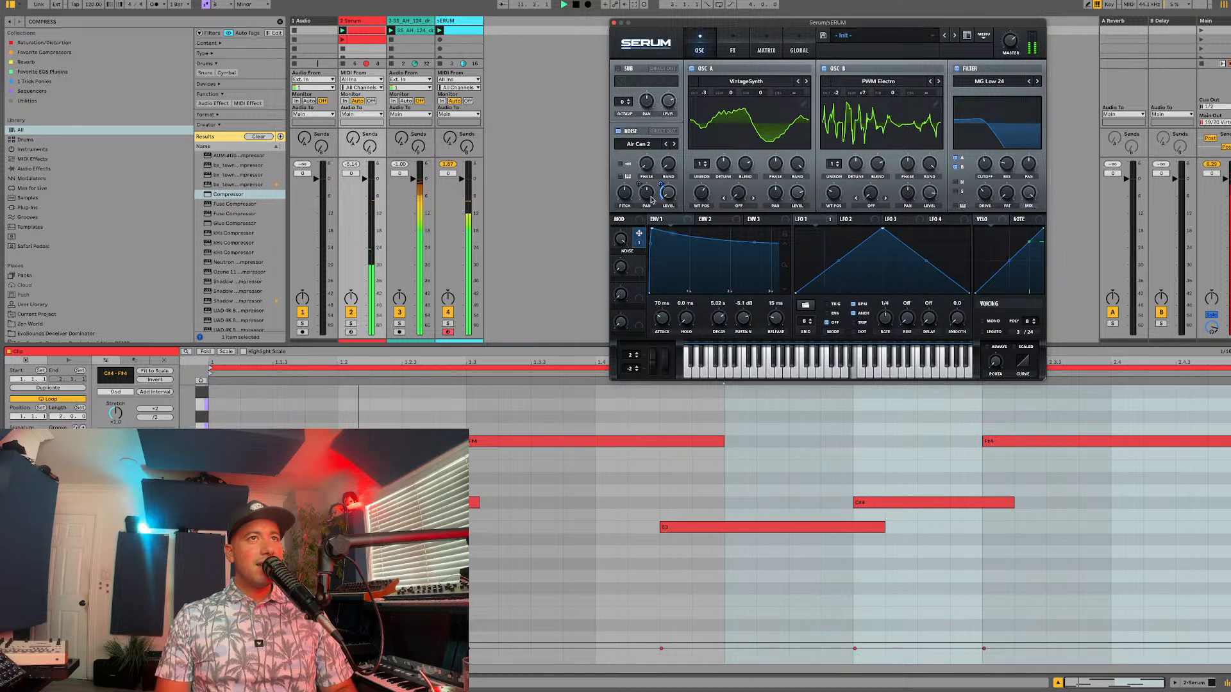
left_click_drag(661, 184, 672, 175)
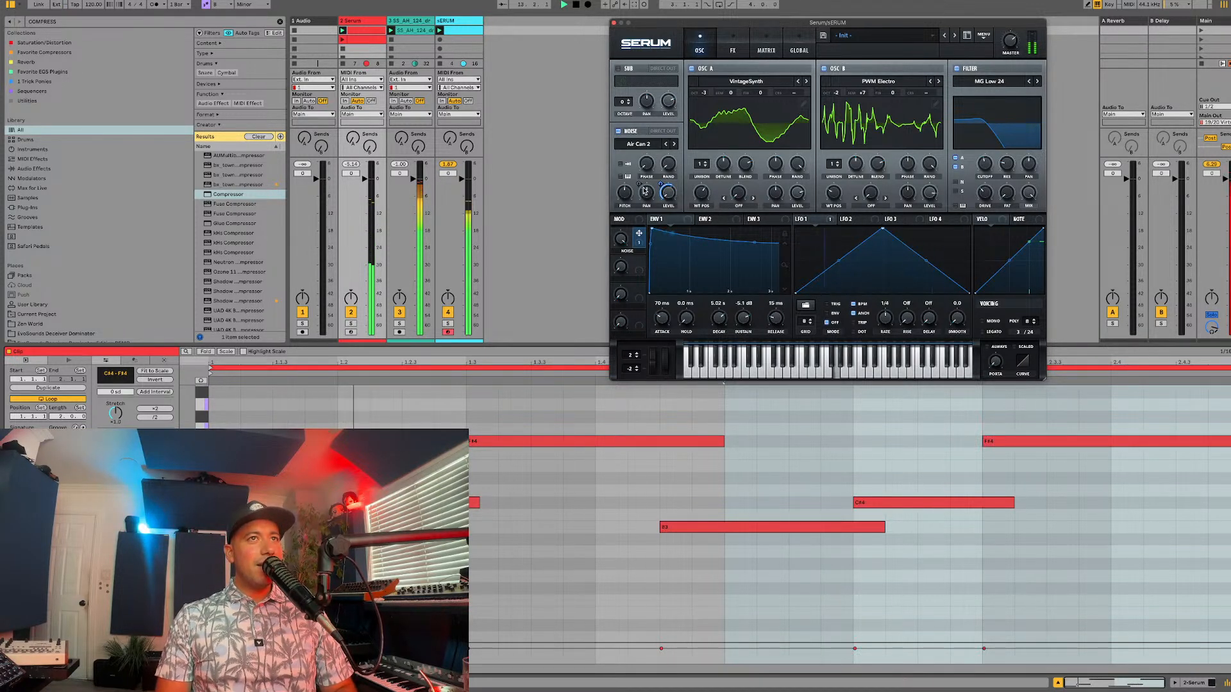
left_click(666, 145)
Step: Solo the sERUM track and audition the changed noise layer on its own
left_click(448, 324)
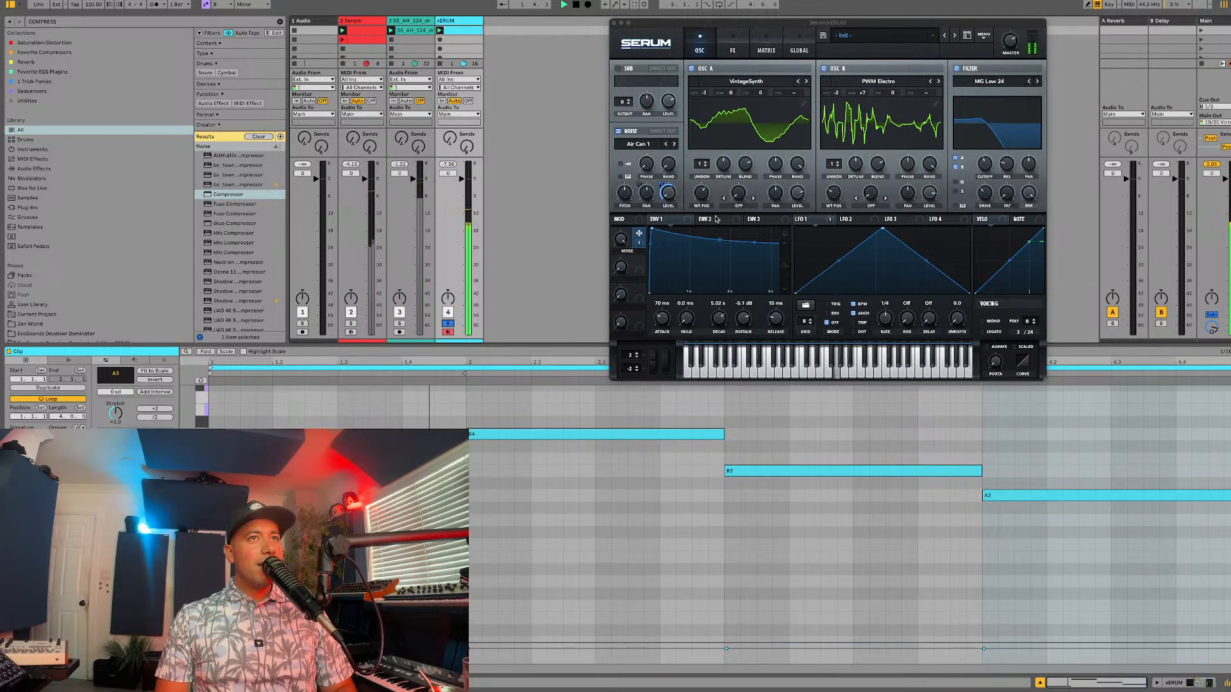
key("space")
left_click(660, 183)
key("space")
key("space")
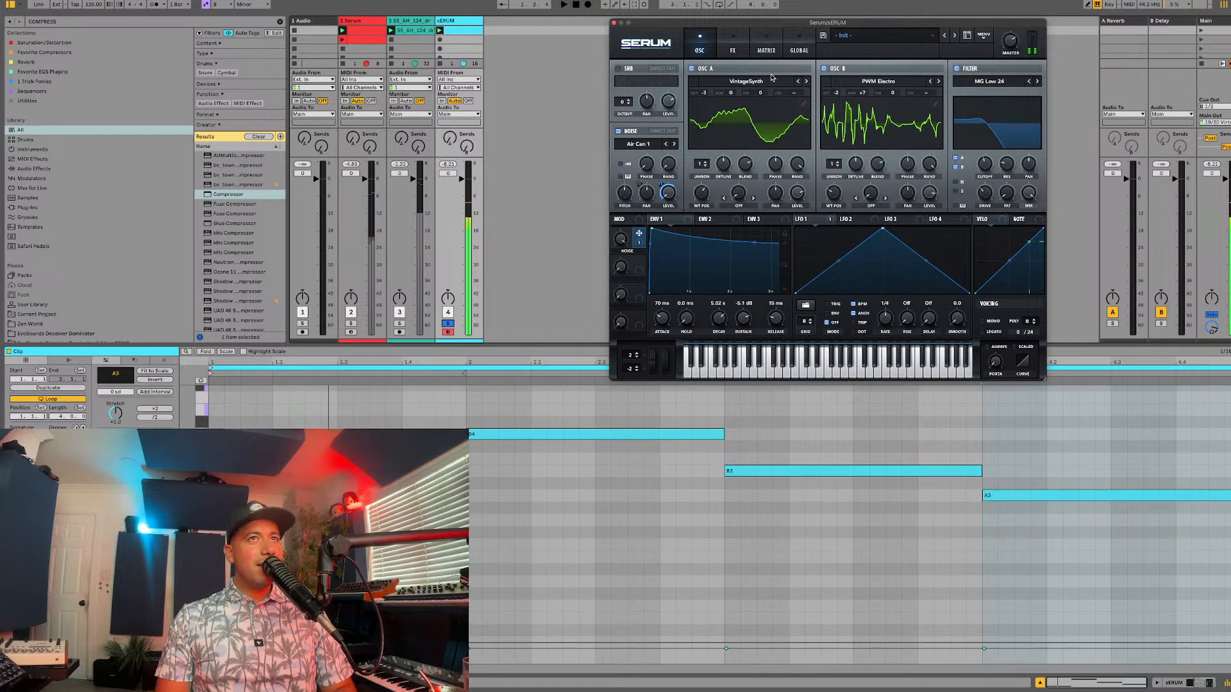
Step: Adjust the EQ's low-pass frequency while the soloed part plays, and bring the other tracks back in
left_click(733, 50)
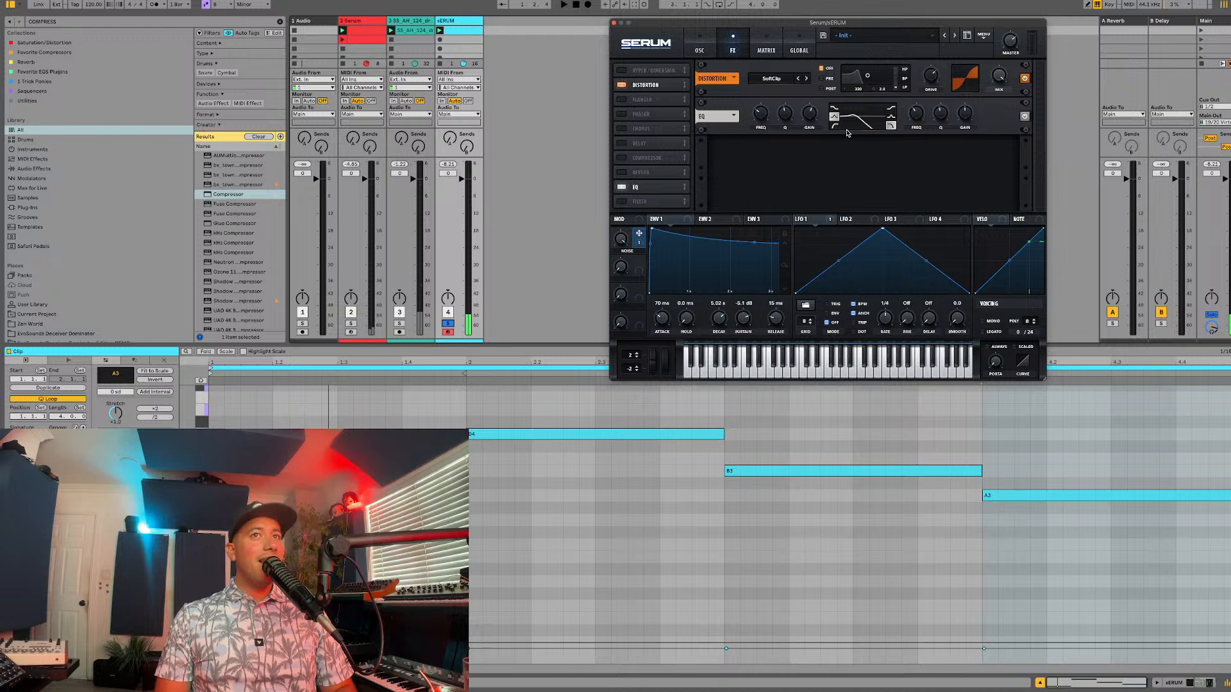
left_click_drag(916, 121, 934, 82)
key("space")
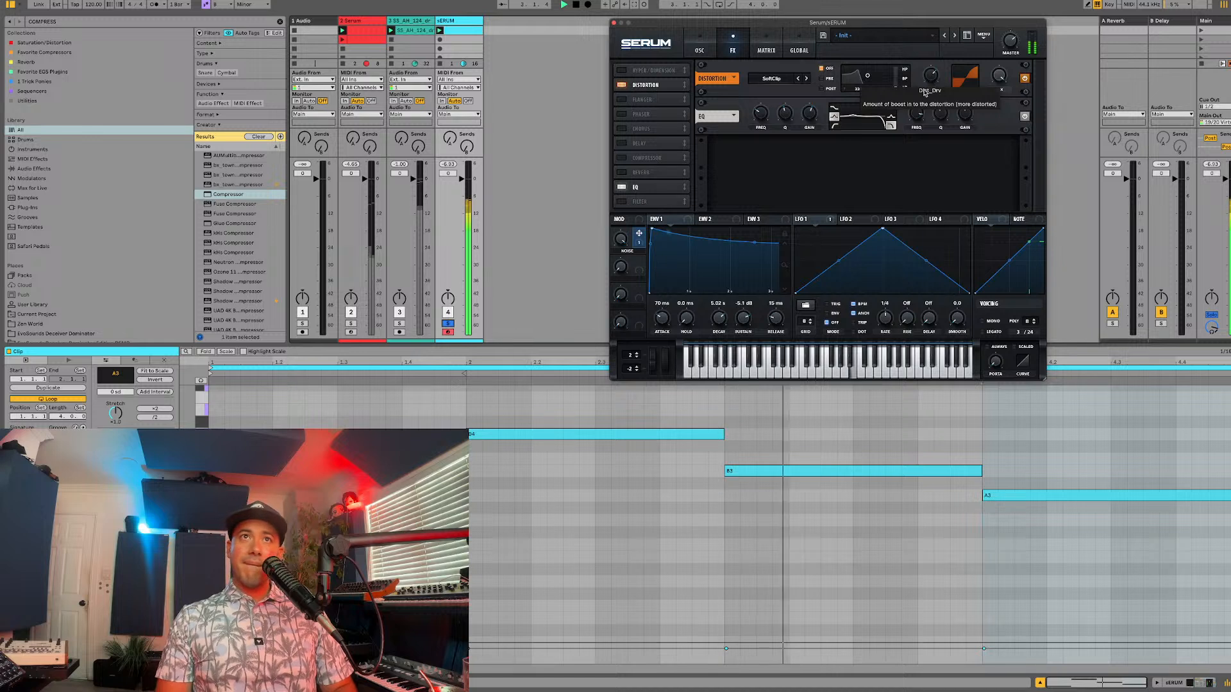
left_click_drag(916, 115, 909, 126)
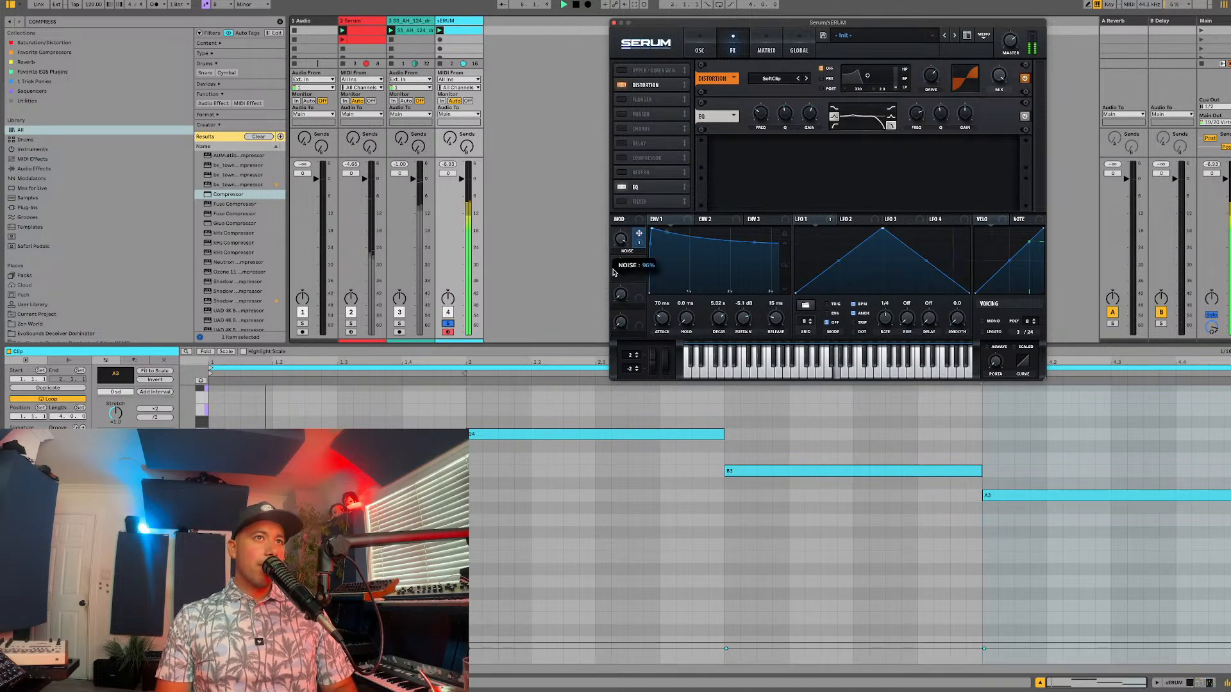
left_click(448, 324)
key("space")
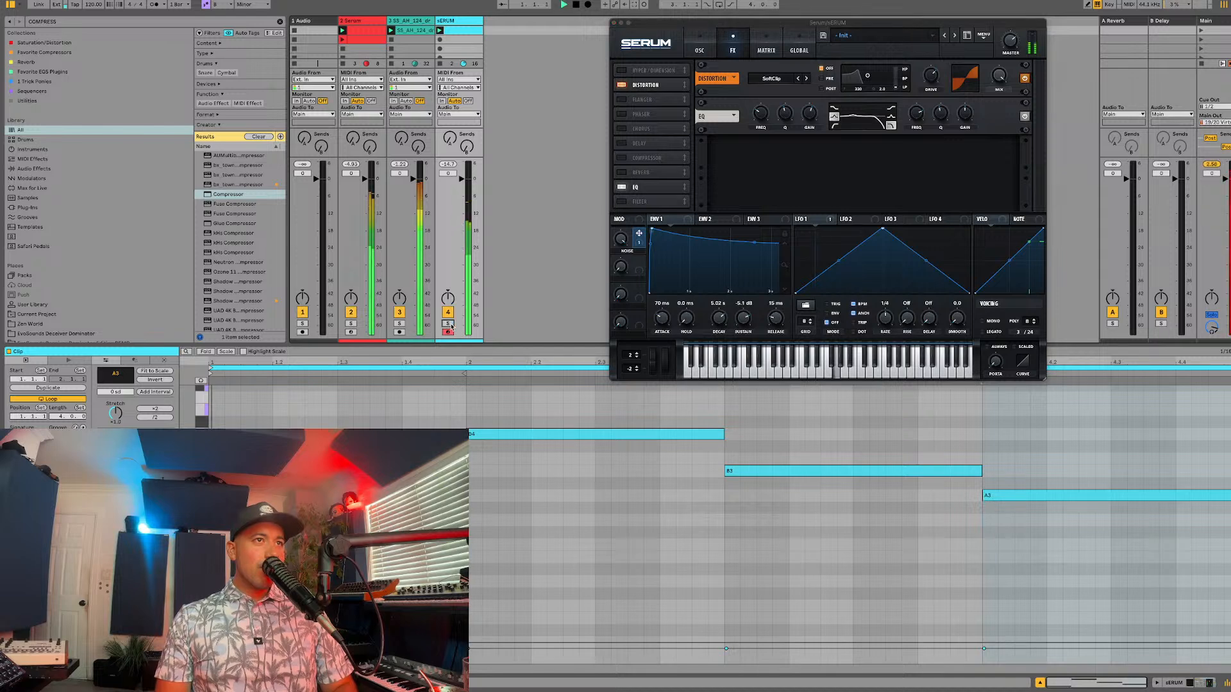
Step: Slow LFO 1, which pans the noise oscillator, to a rate of 1/2
left_click(700, 49)
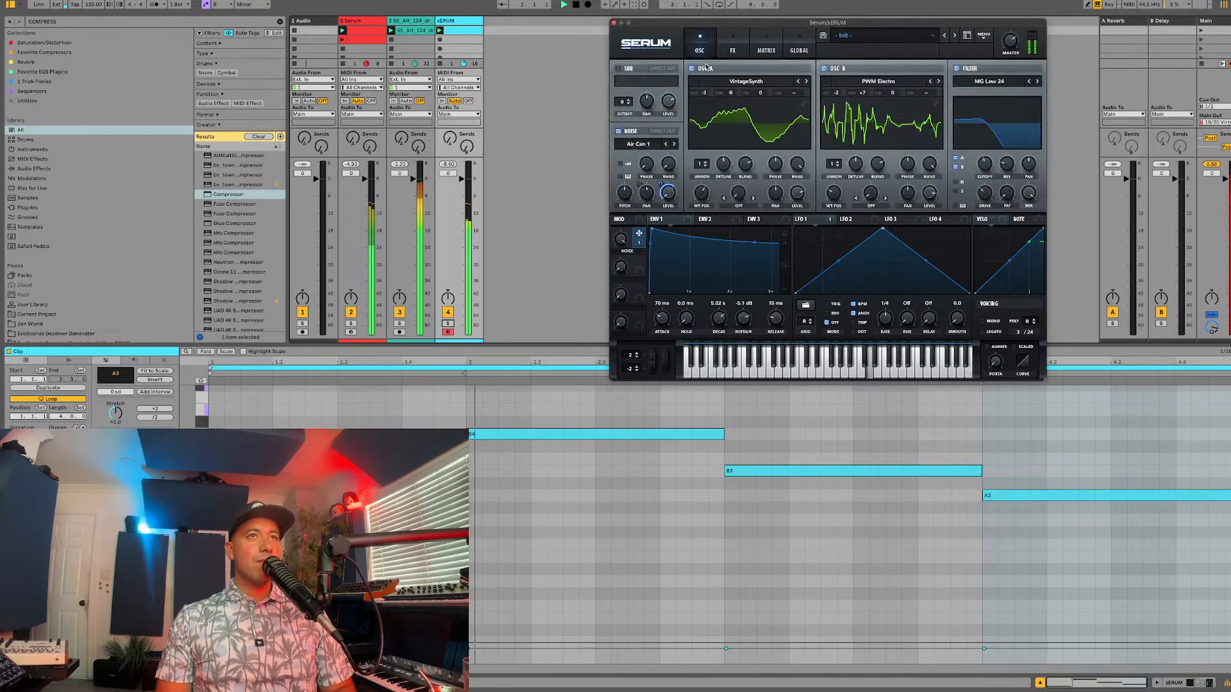
key("space")
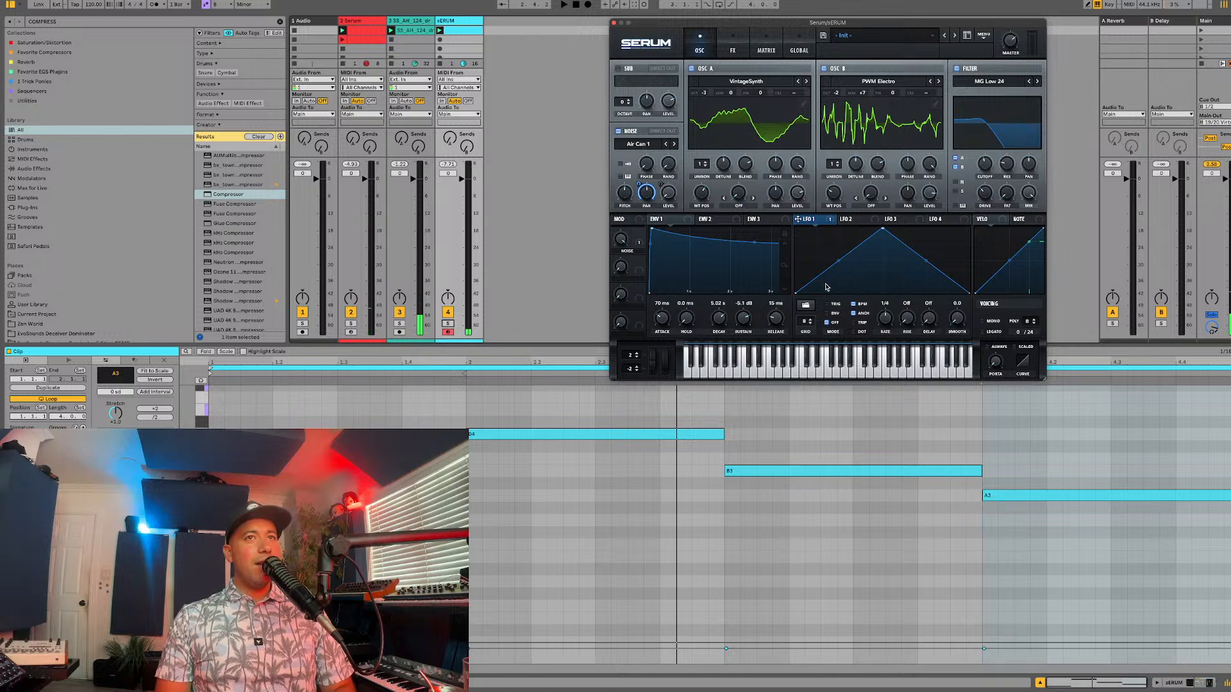
key("space")
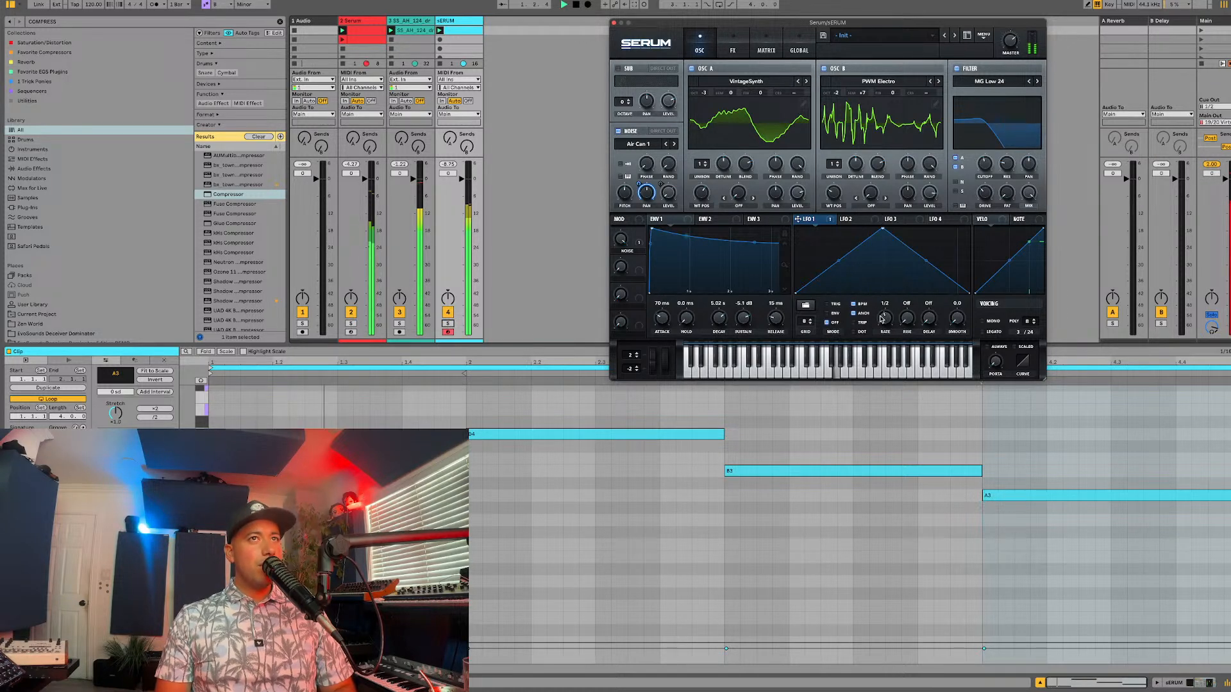
Step: Add a Hall reverb with a low cut of about 71%, and enable the compressor placed after the EQ
left_click(731, 48)
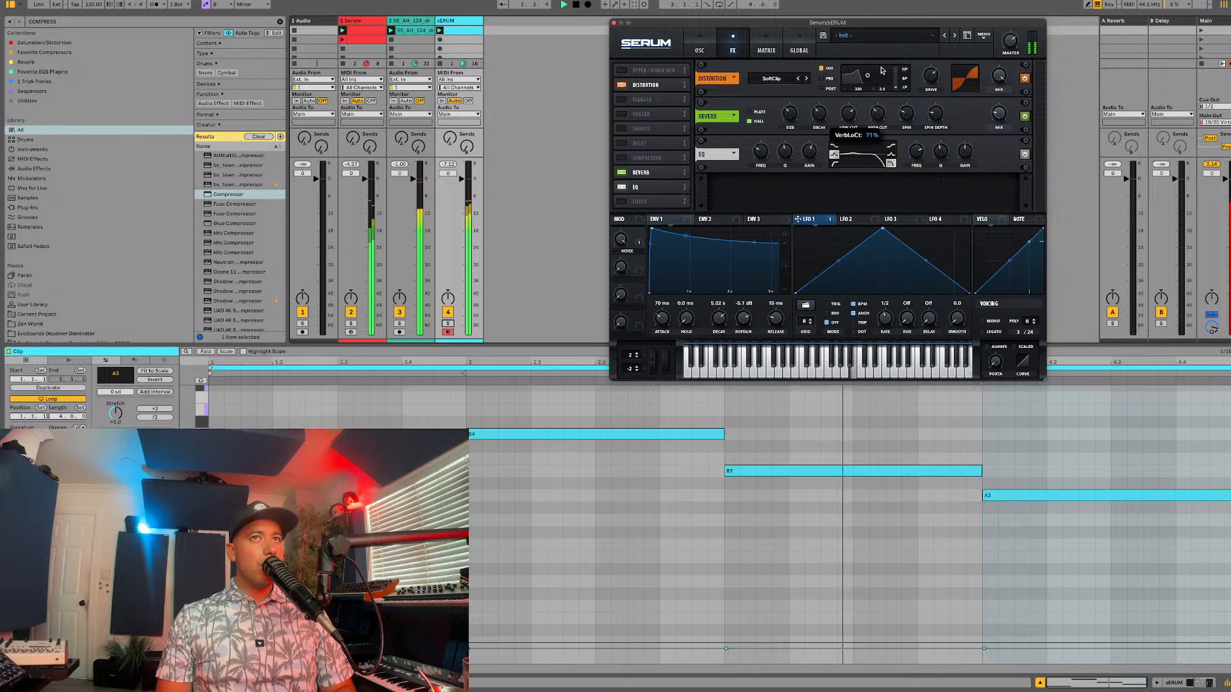
left_click_drag(1058, 52, 1024, 117)
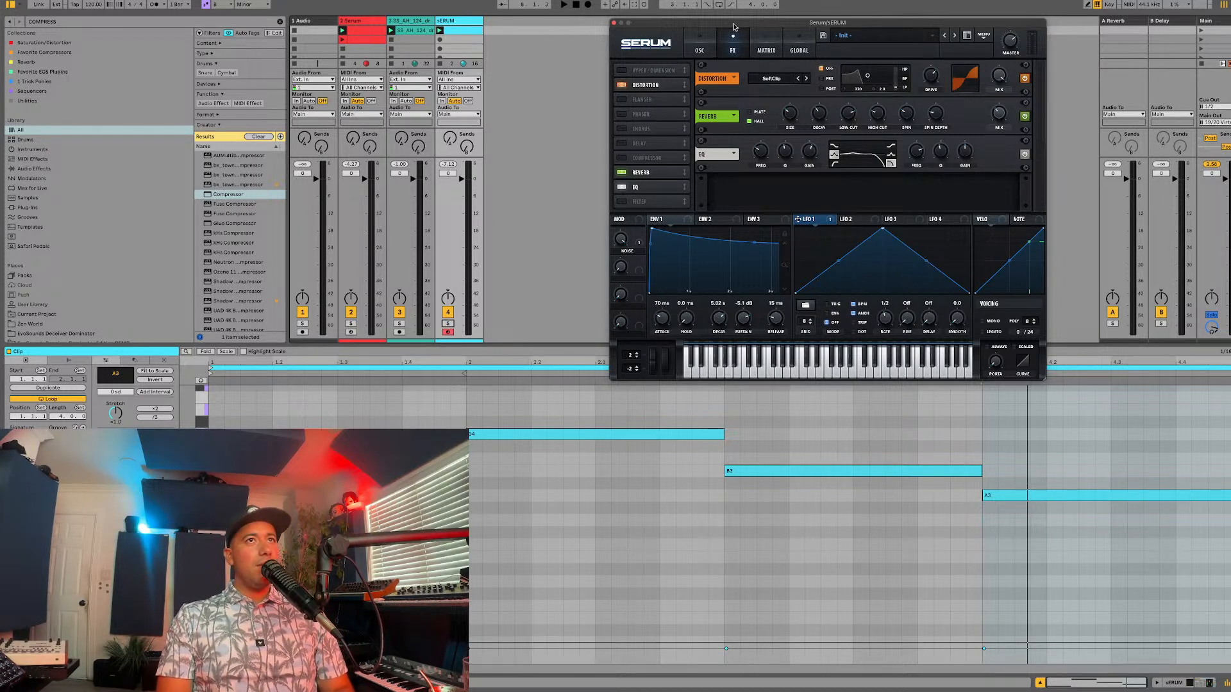
left_click_drag(734, 27, 712, 35)
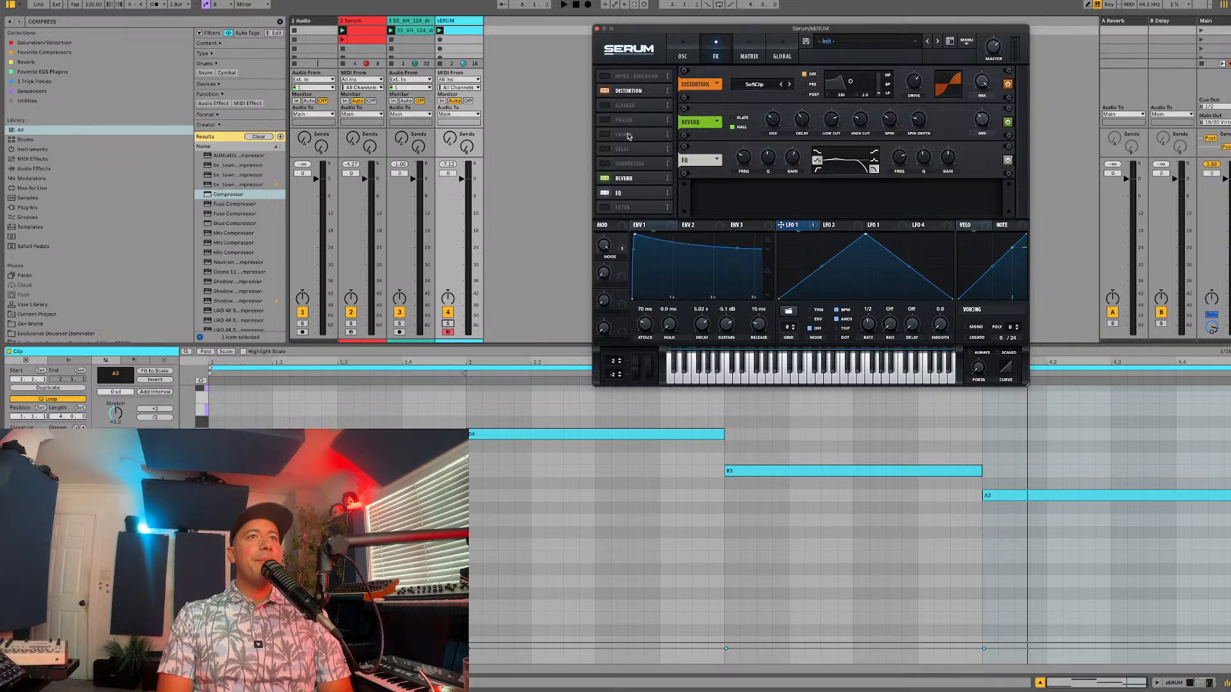
left_click(604, 163)
left_click_drag(616, 164, 617, 198)
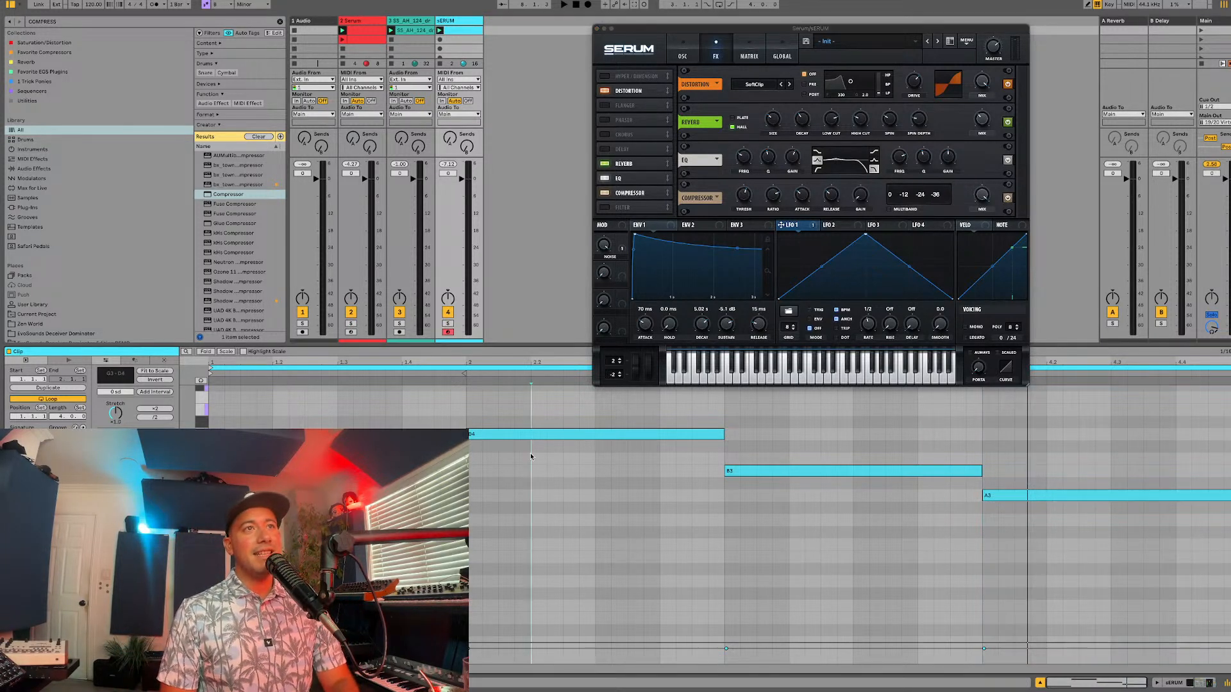
Step: Play all tracks together to audition the part with its full effects chain
key("space")
left_click_drag(614, 249, 614, 249)
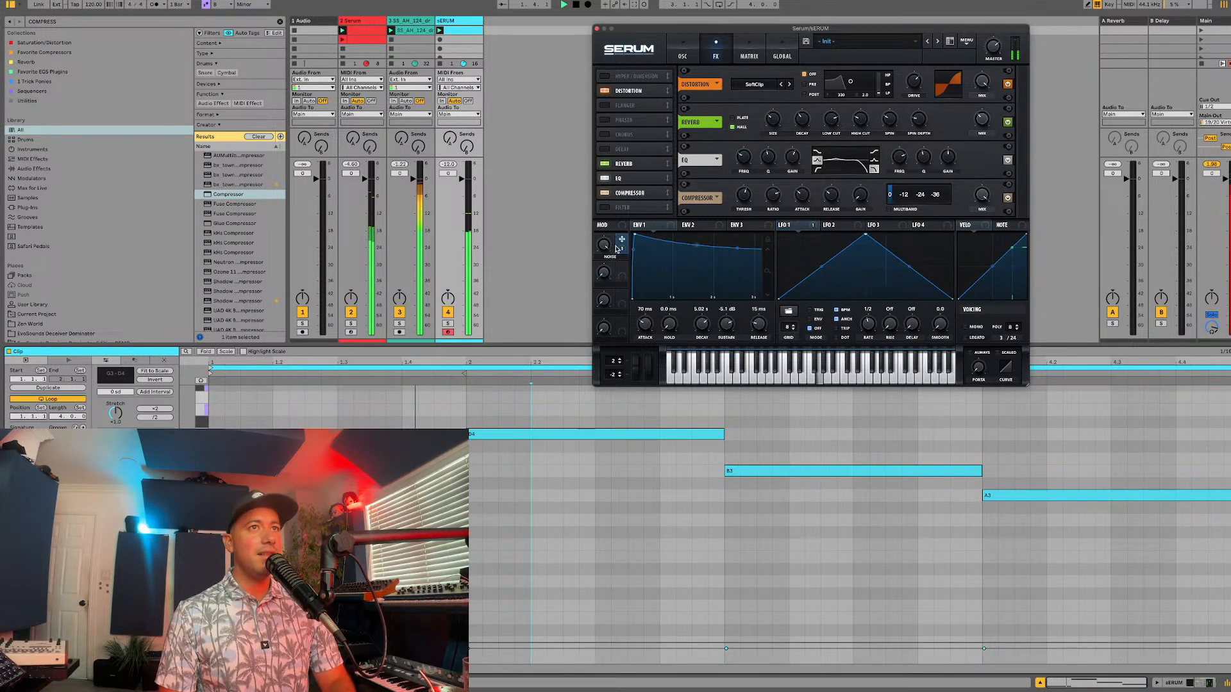
key("space")
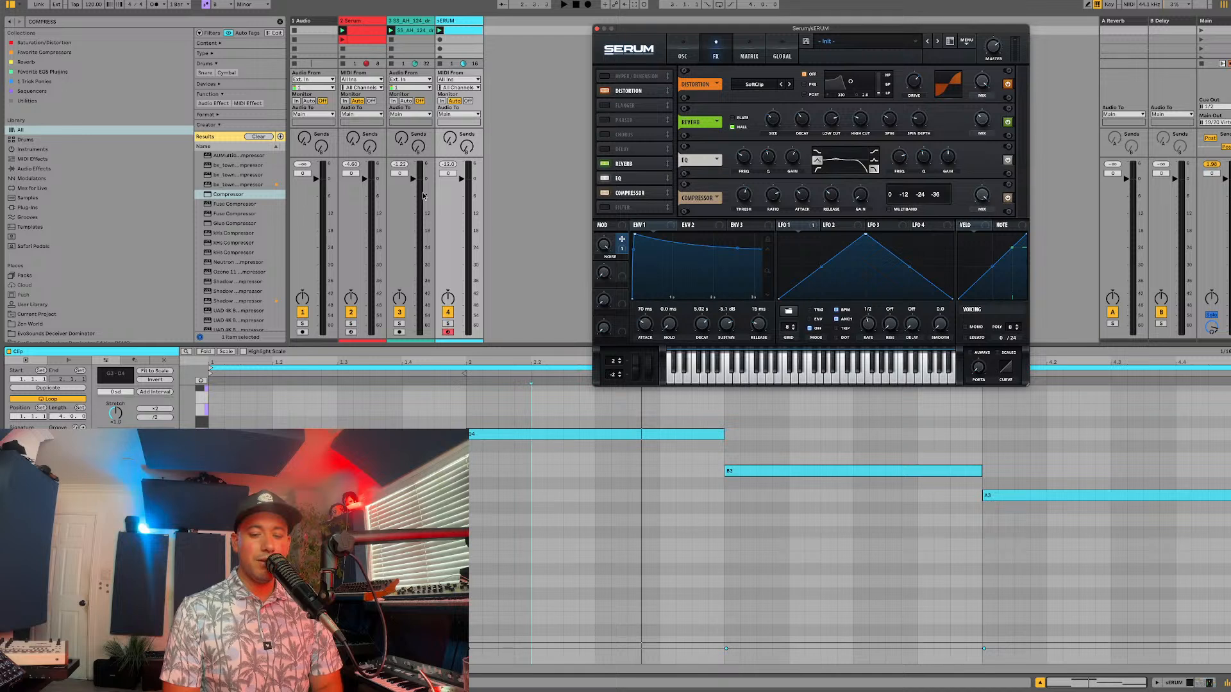
left_click(353, 404)
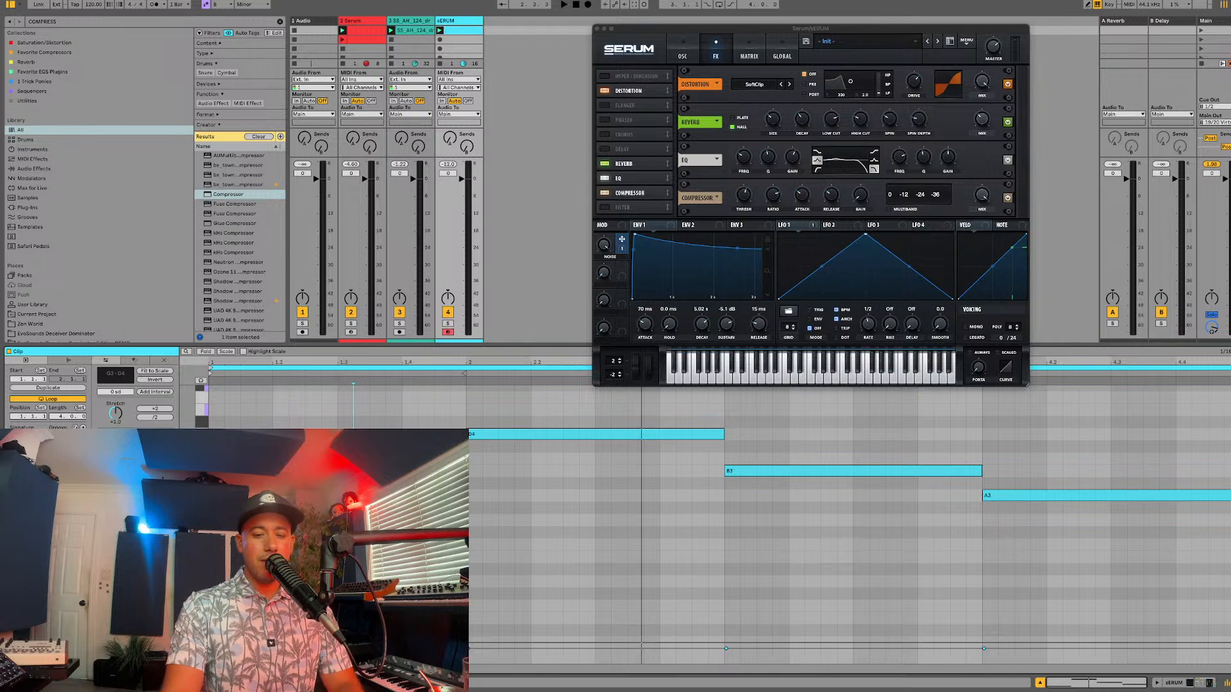
key("space")
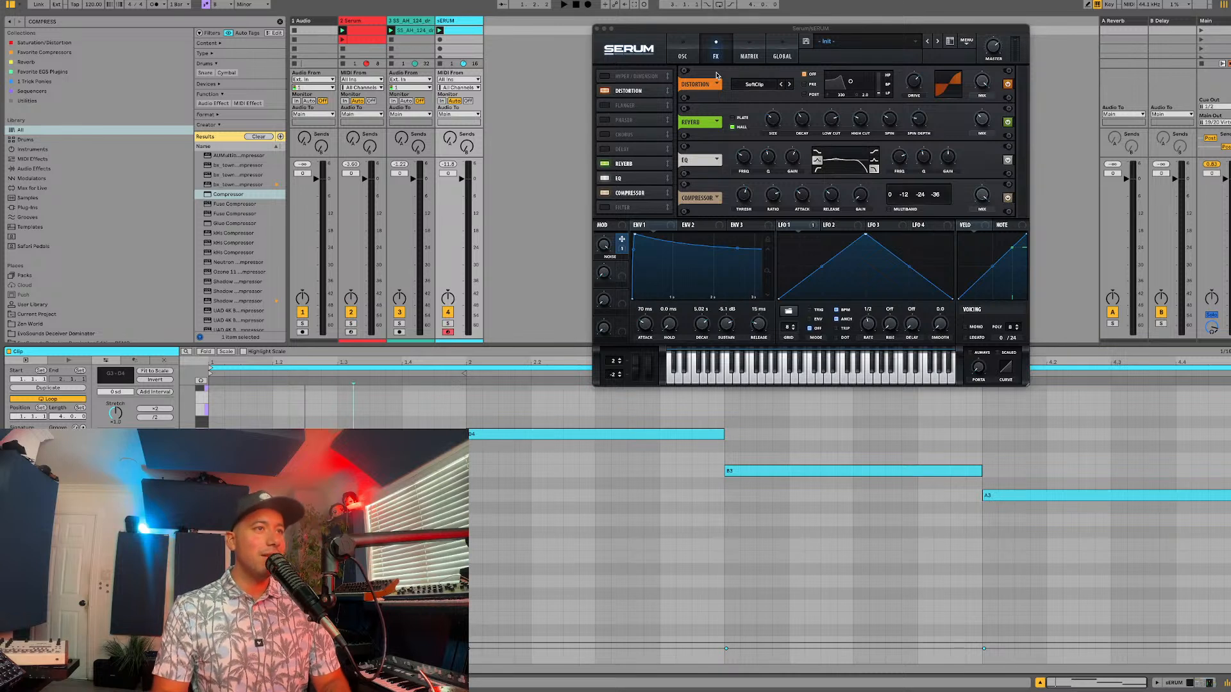
Step: Lower the afro house loop against the sERUM track's volume during playback and set the EQ's low-band gain to 7.2 dB
key("space")
left_click_drag(413, 179, 461, 174)
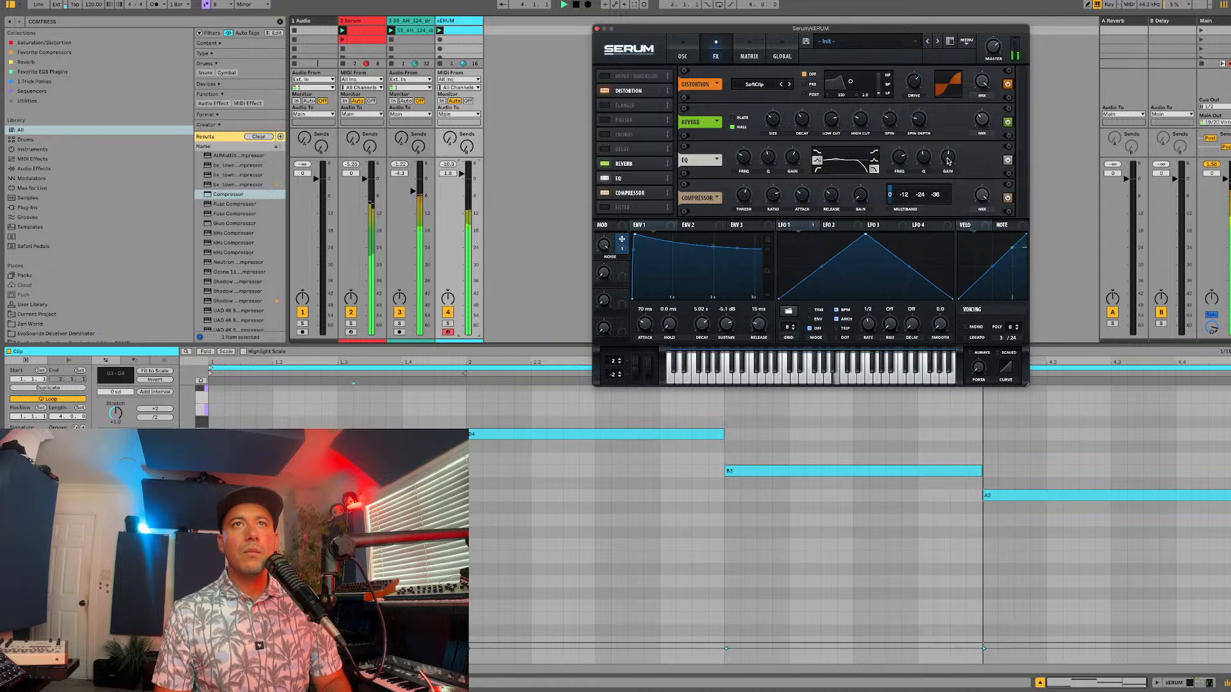
mouse_move(795, 154)
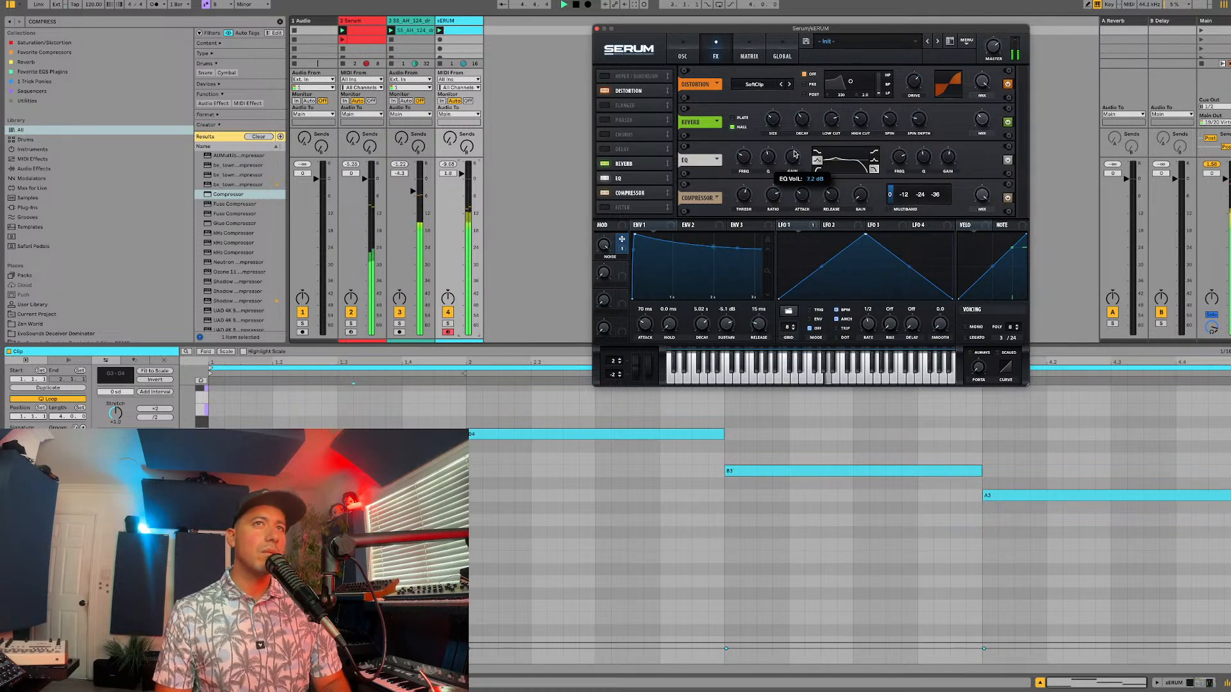
Step: Assign Macro 2 to the sustain, decay and attack of envelope 1
left_click(682, 55)
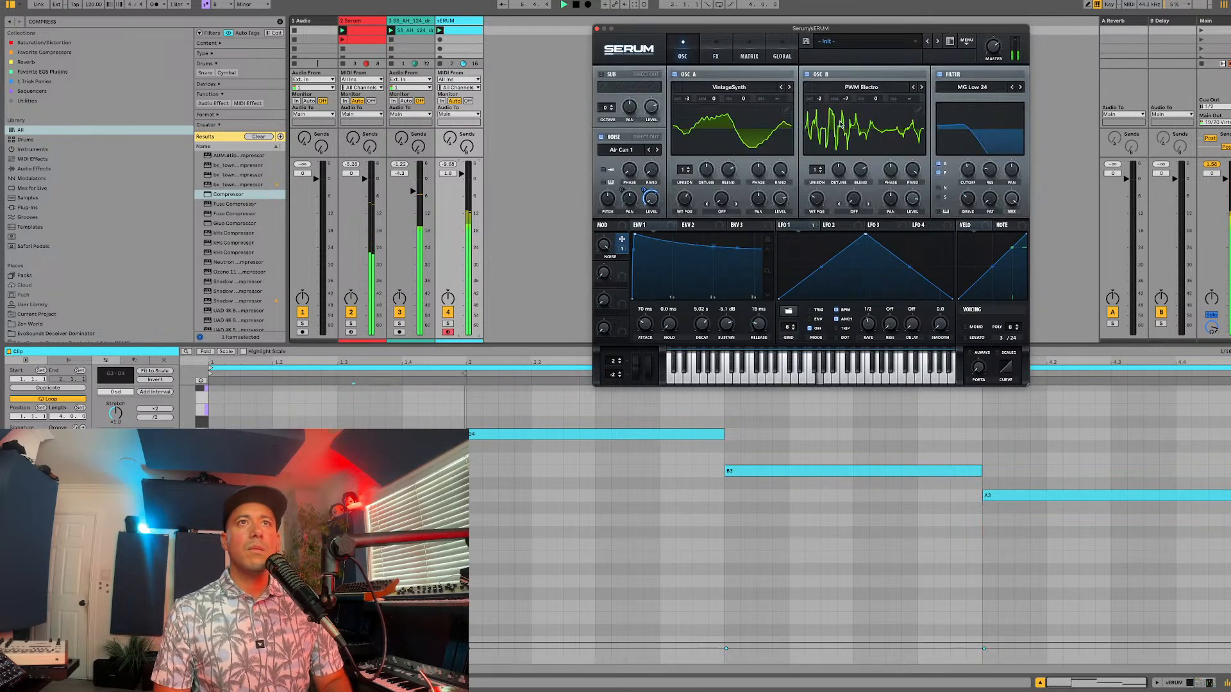
key("space")
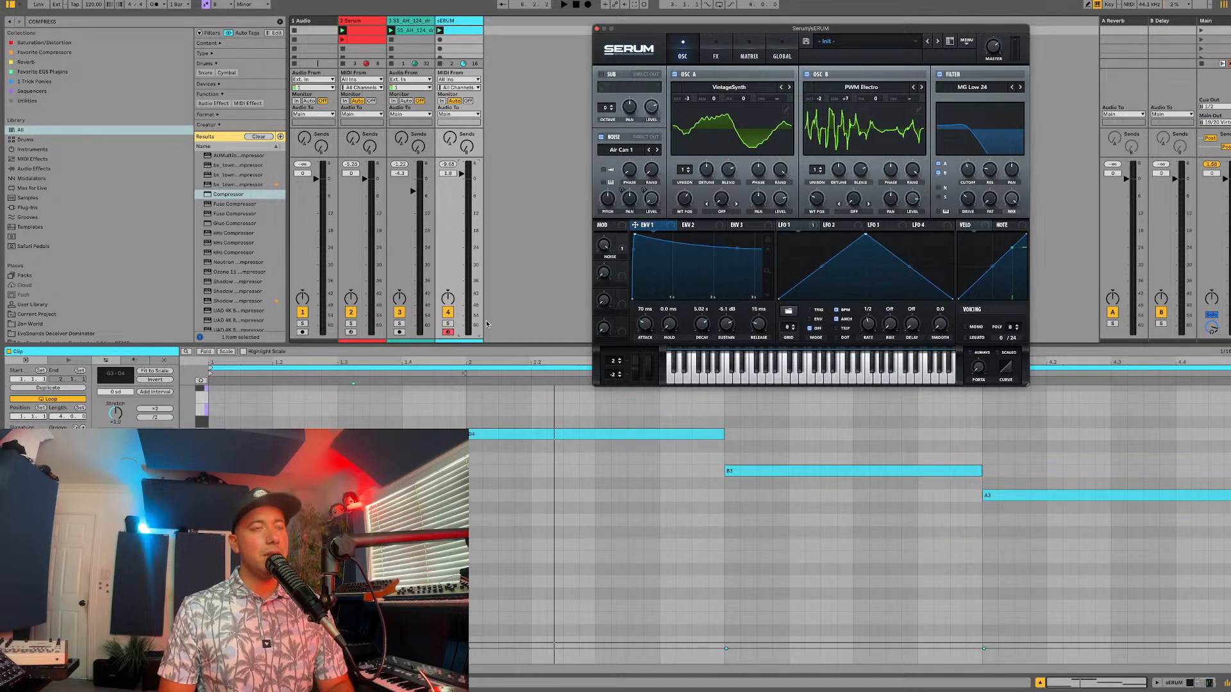
left_click_drag(622, 272, 707, 350)
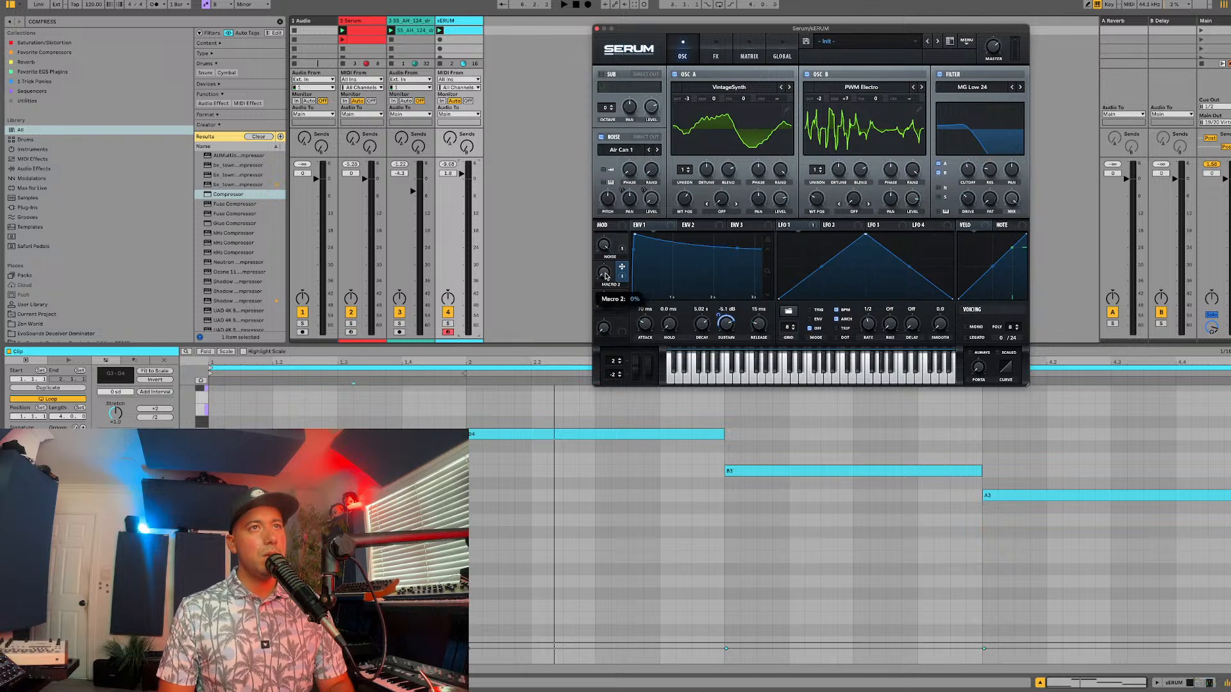
key("space")
left_click_drag(624, 274, 691, 330)
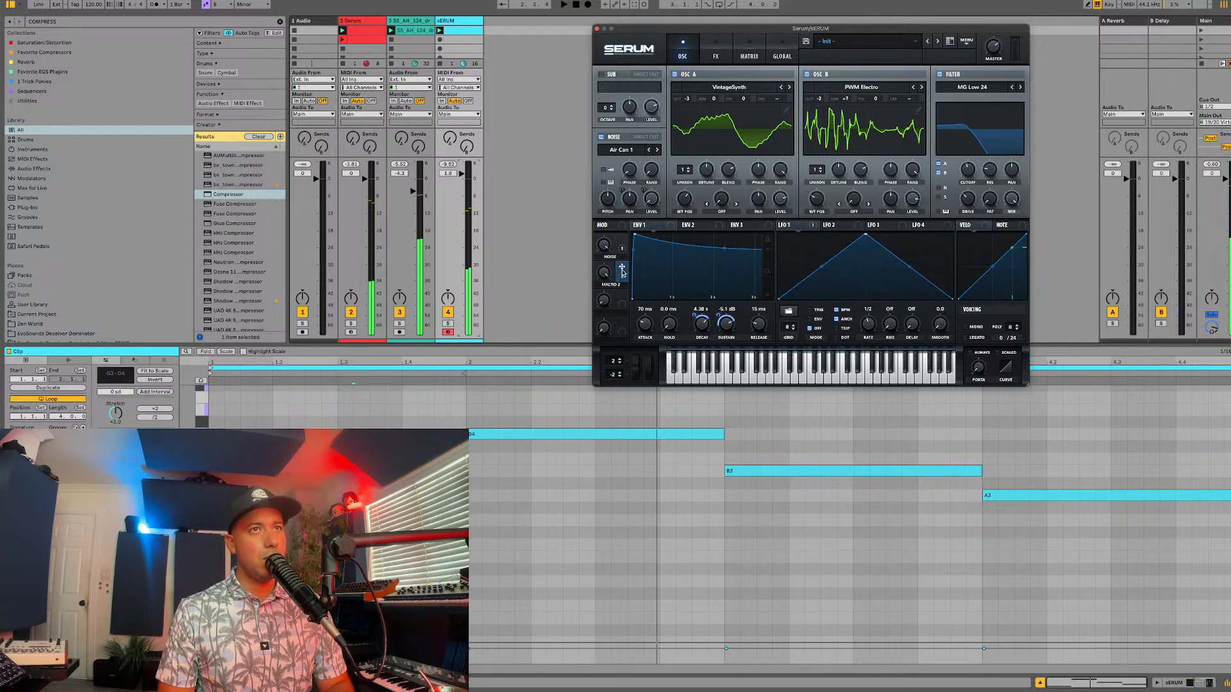
left_click_drag(622, 267, 651, 322)
Step: Search the browser for ARP and add the Arpeggiator device to the sERUM track
left_click(454, 27)
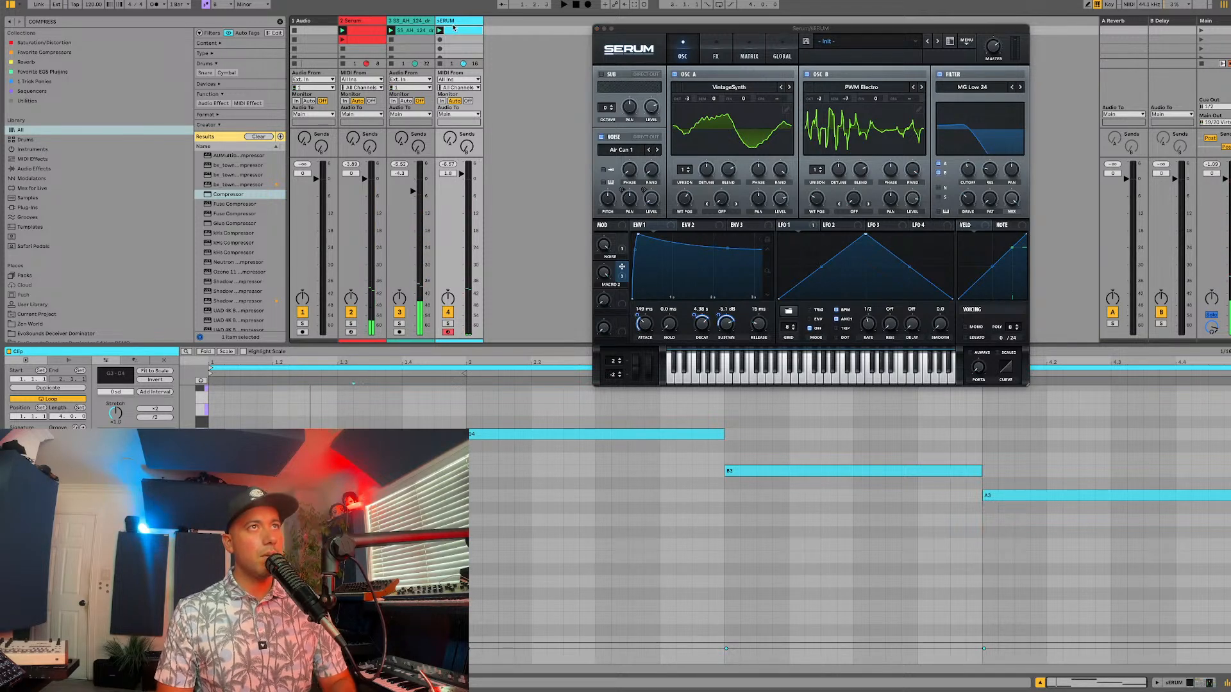
key("super+f")
type("ARP")
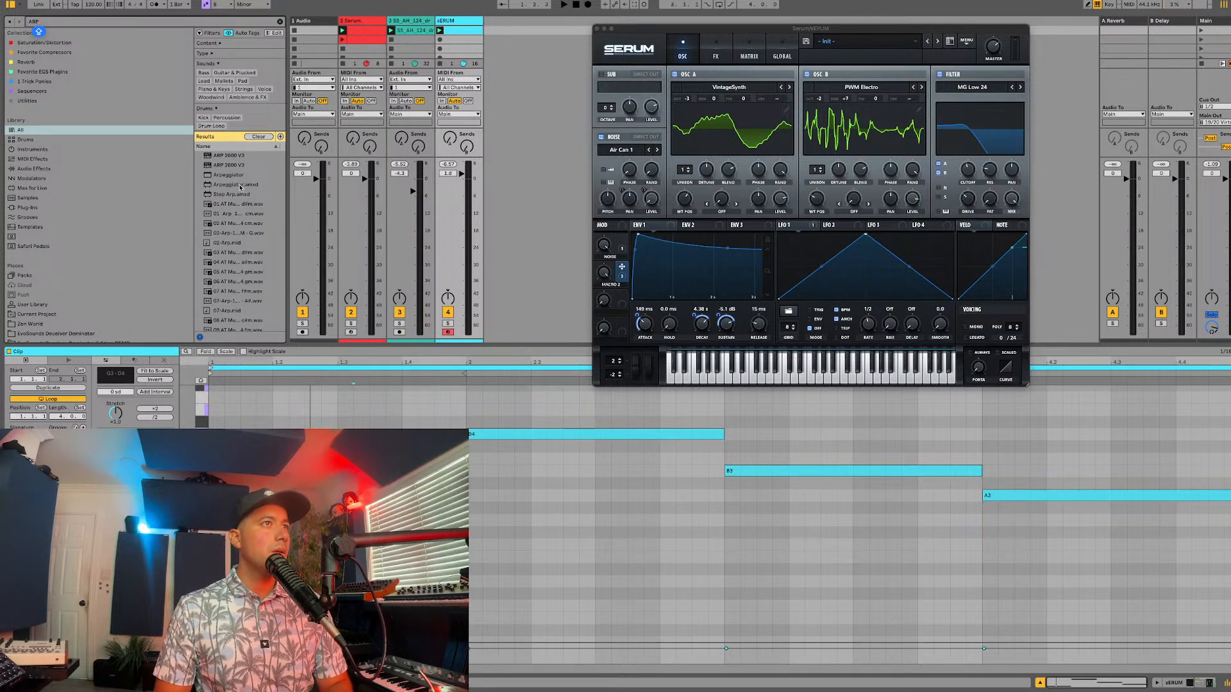
left_click_drag(238, 176, 458, 22)
left_click(457, 32)
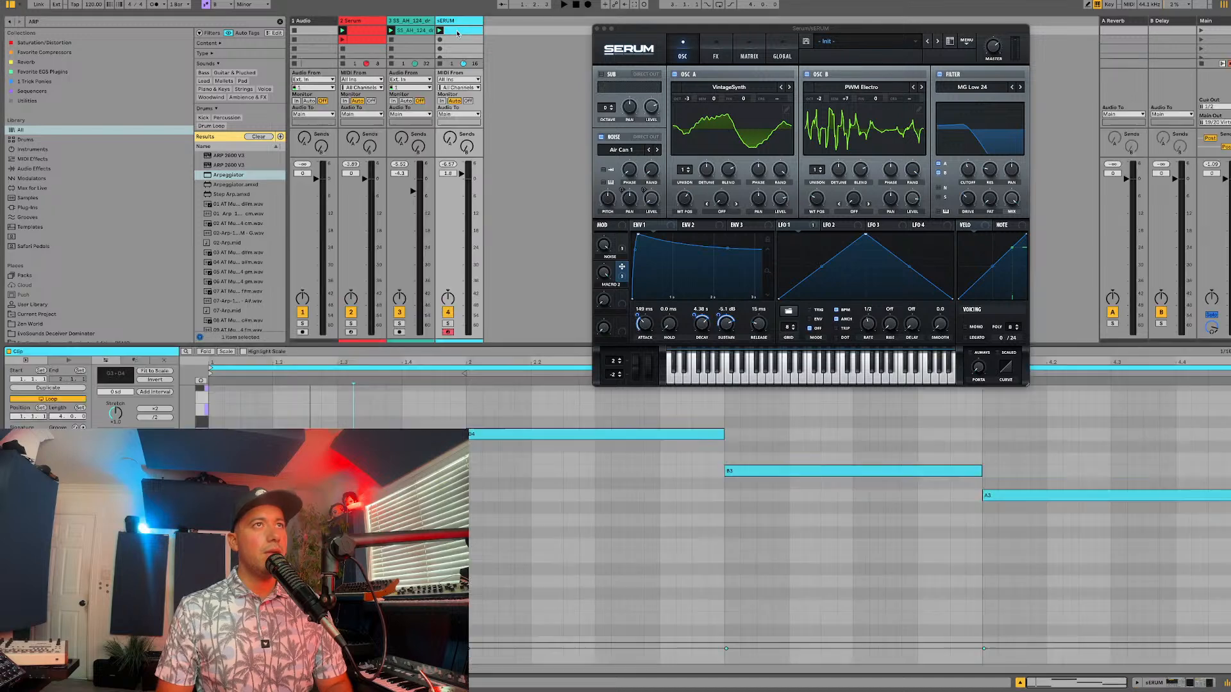
Step: Play all tracks with the sERUM track's devices shown, raise that track's volume and audition Macro 2
key("space")
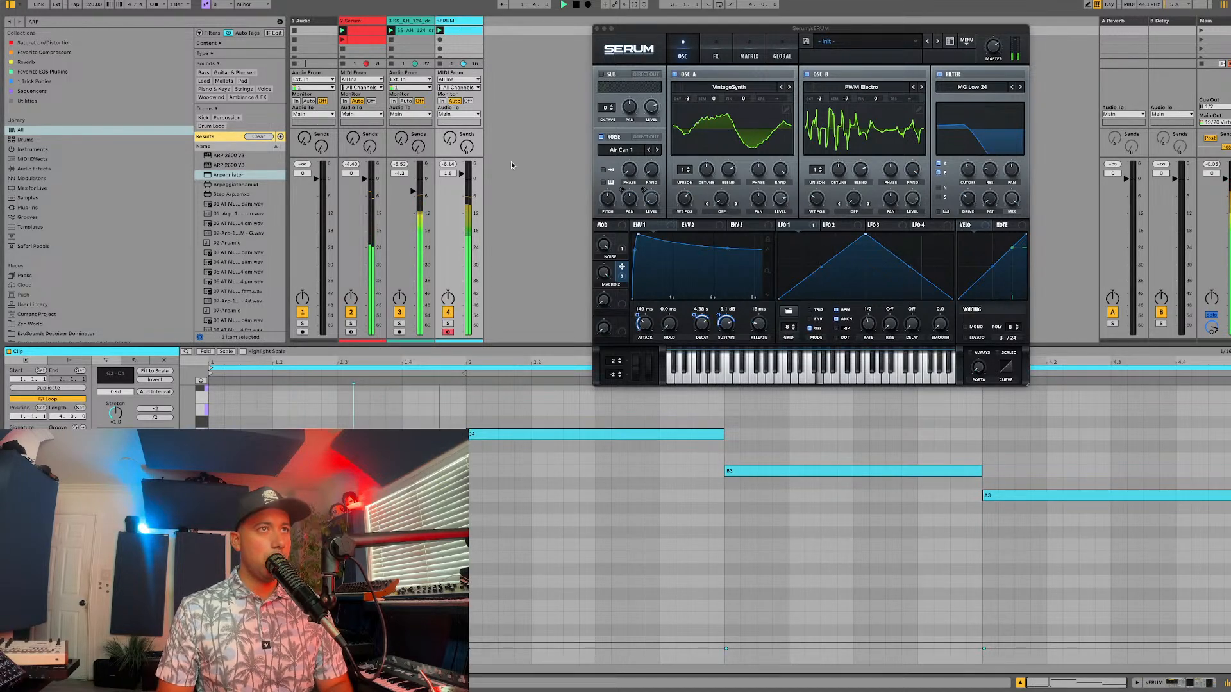
double_click(457, 21)
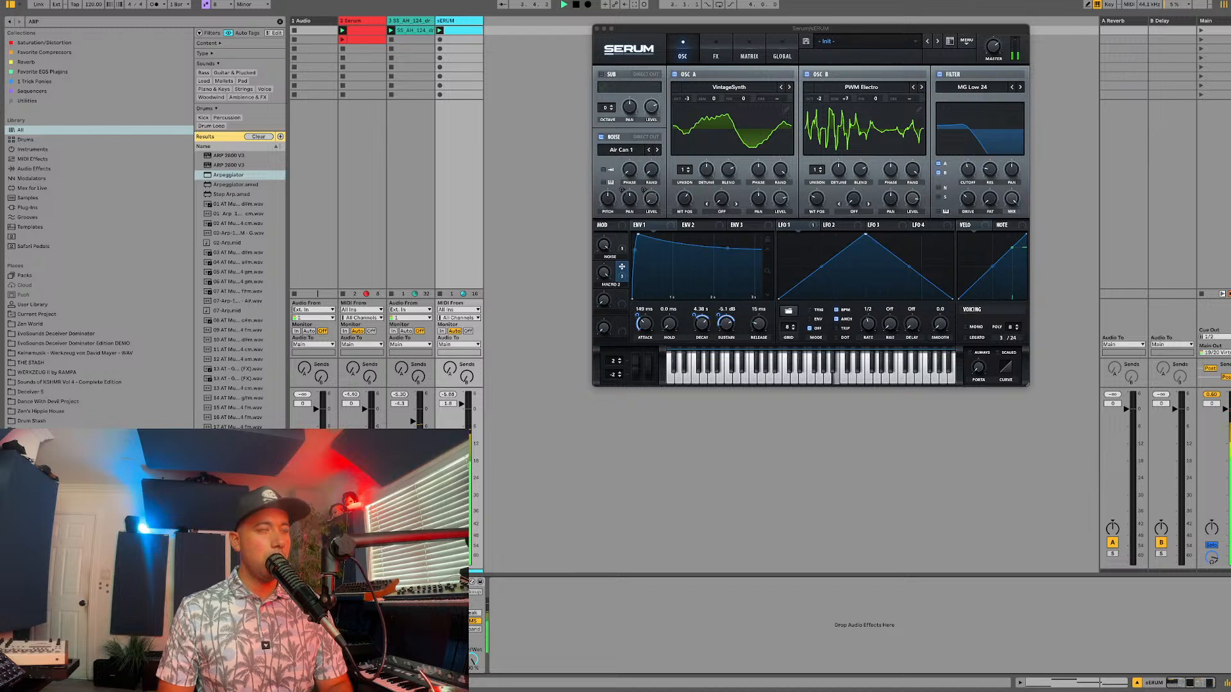
left_click(696, 311)
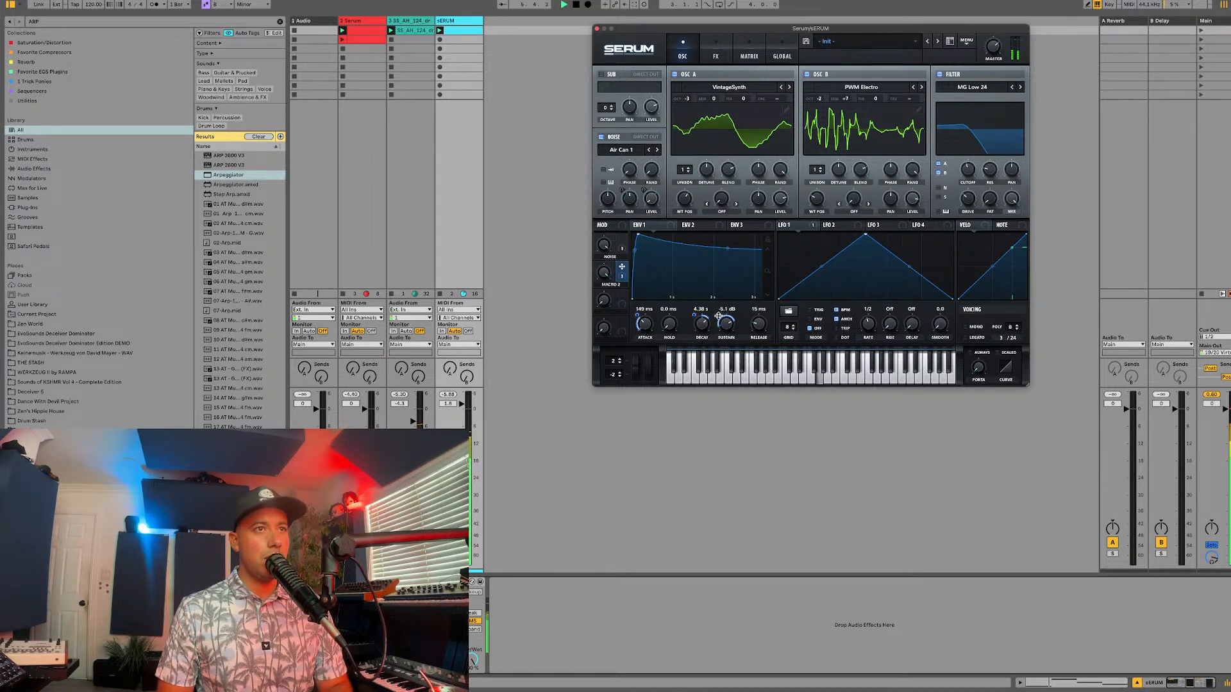
left_click_drag(462, 404, 461, 404)
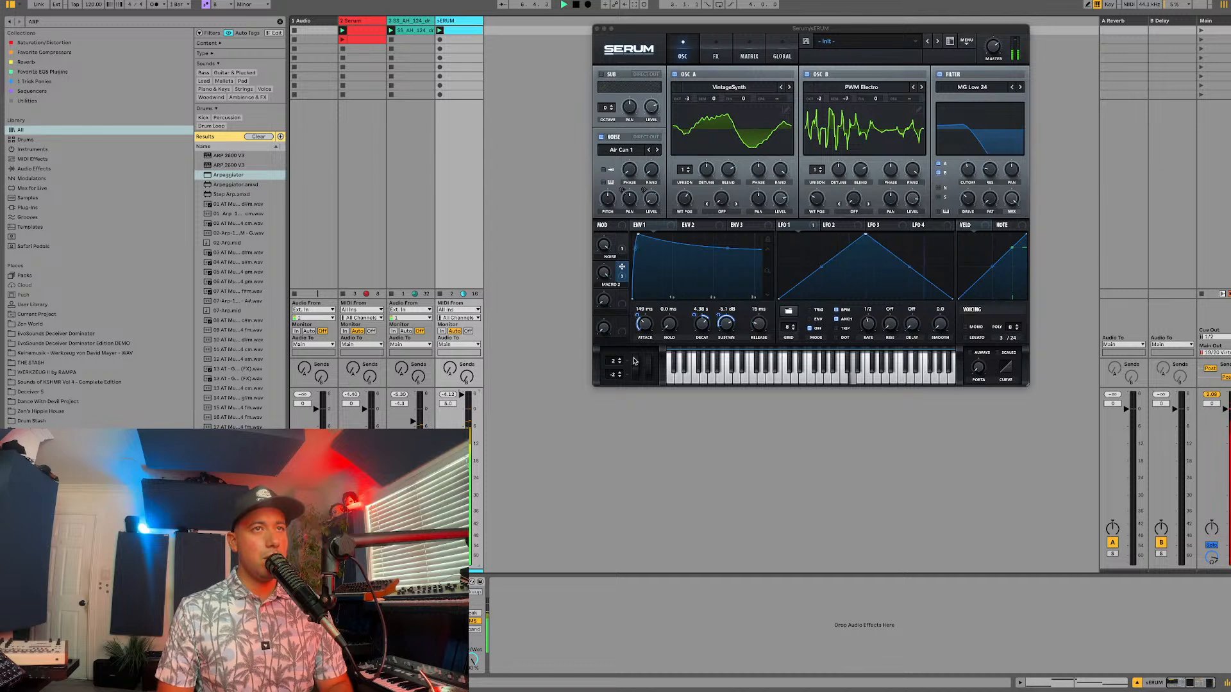
left_click(603, 273)
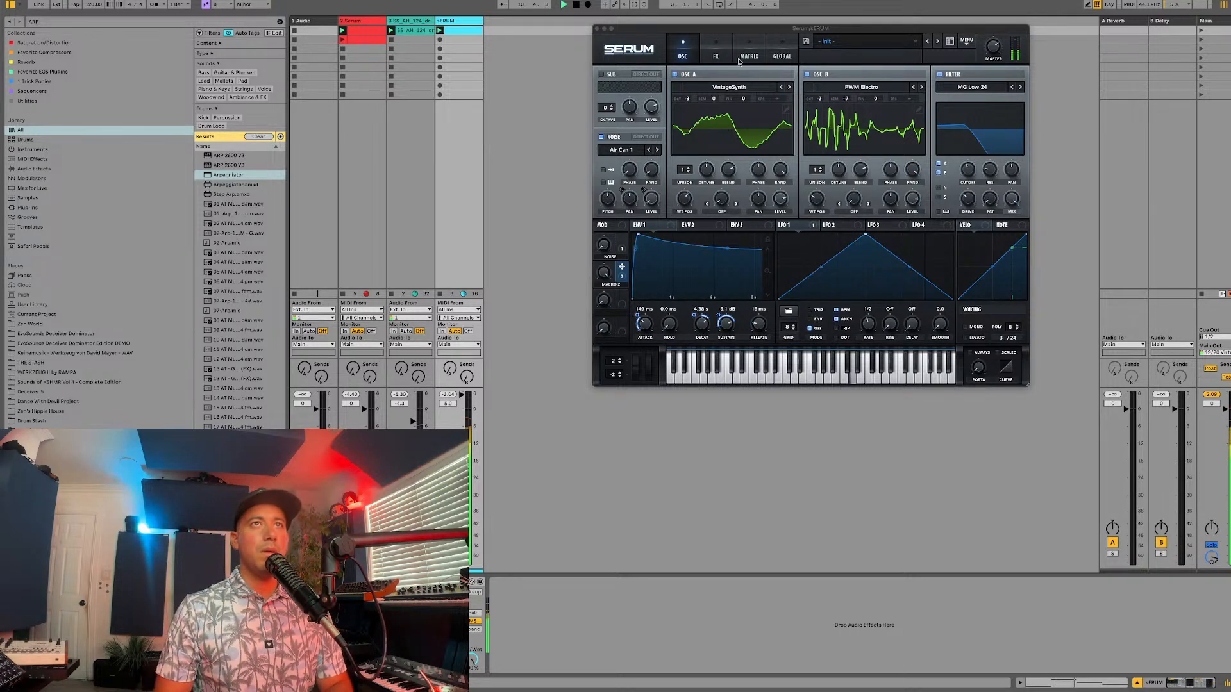
Step: Set Serum's EQ low-band gain to 4.1 dB during playback, return to the oscillator view and stop playback
left_click(715, 56)
mouse_move(798, 159)
left_mouse_down()
mouse_move(802, 145)
mouse_move(798, 157)
left_mouse_up()
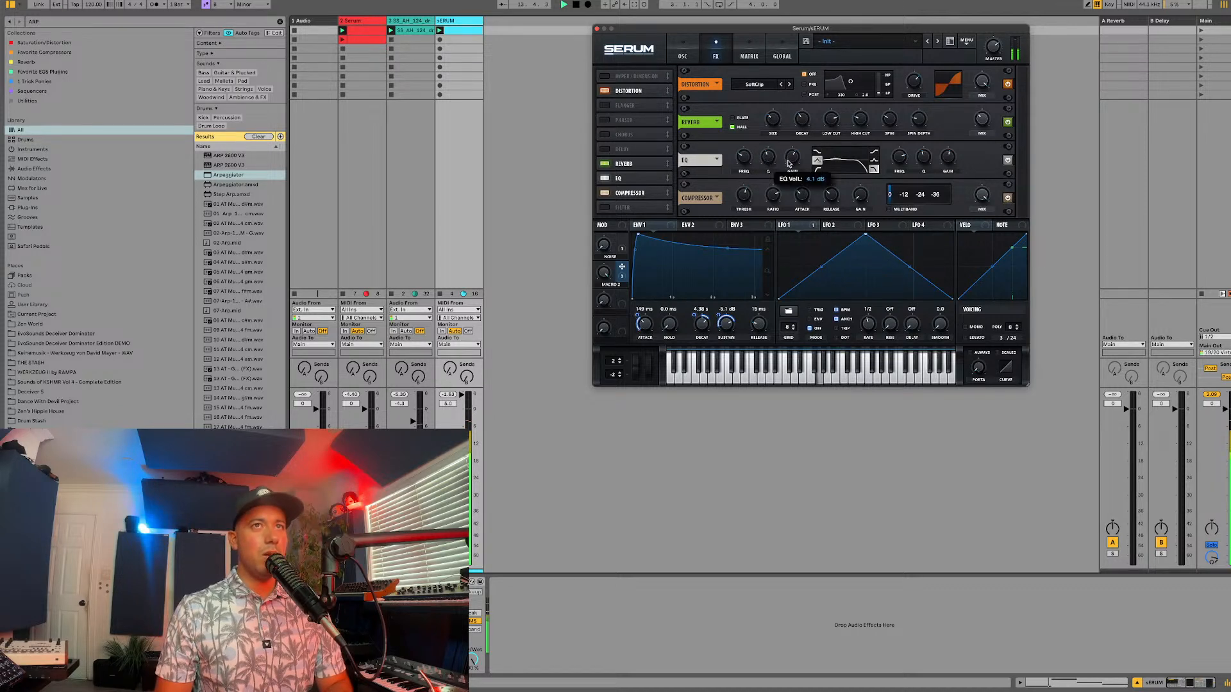
left_click(692, 55)
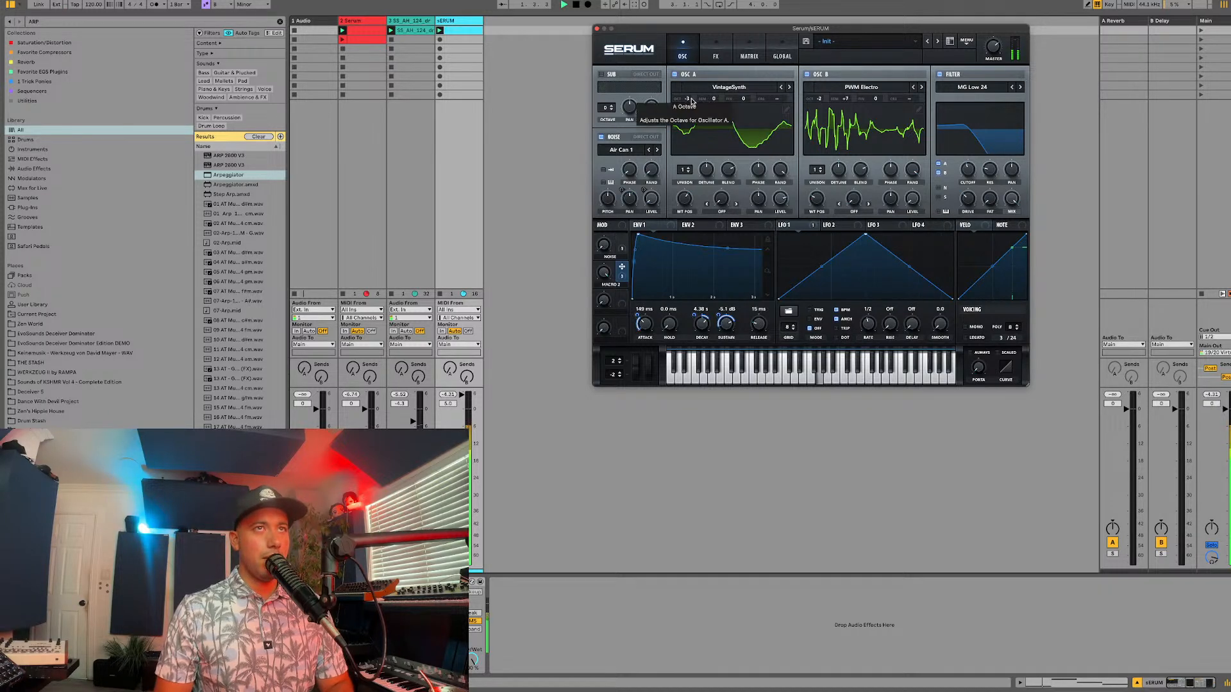
key("space")
Step: Open the sERUM clip and move its D4 note down one octave to D3 during playback
double_click(459, 30)
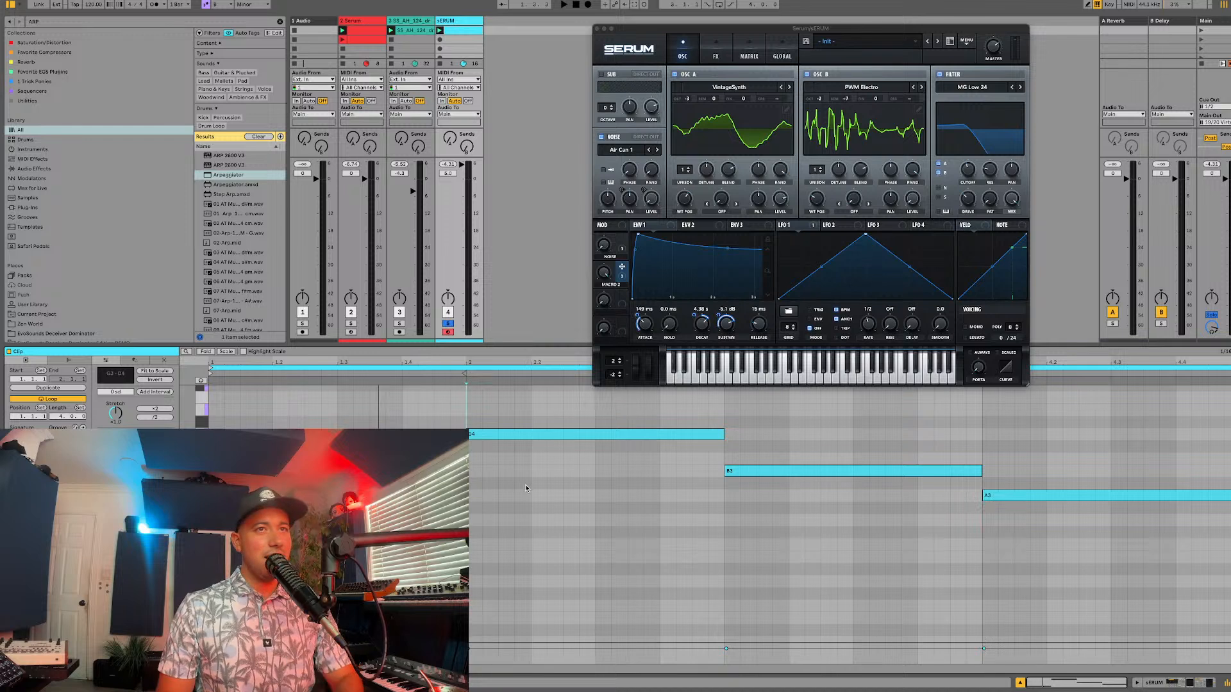
key("space")
left_click(506, 436)
key("shift+Down")
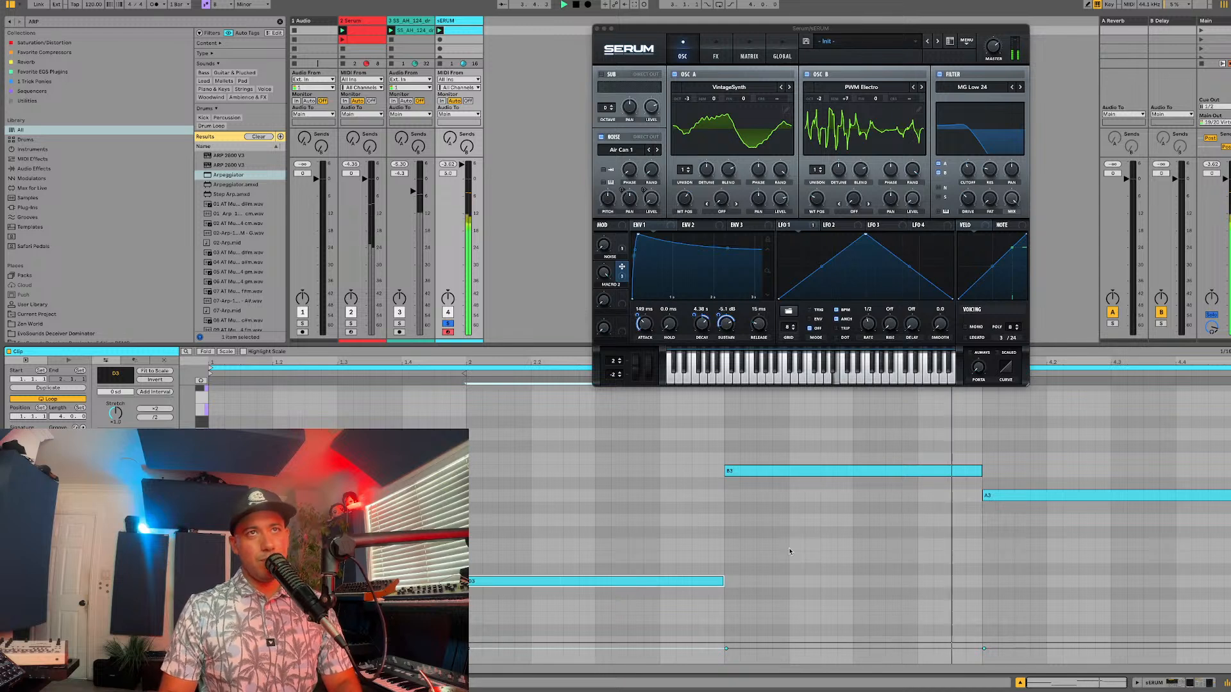
Step: Rename Serum's Macro 2 as "punchy bass"
left_click(603, 299)
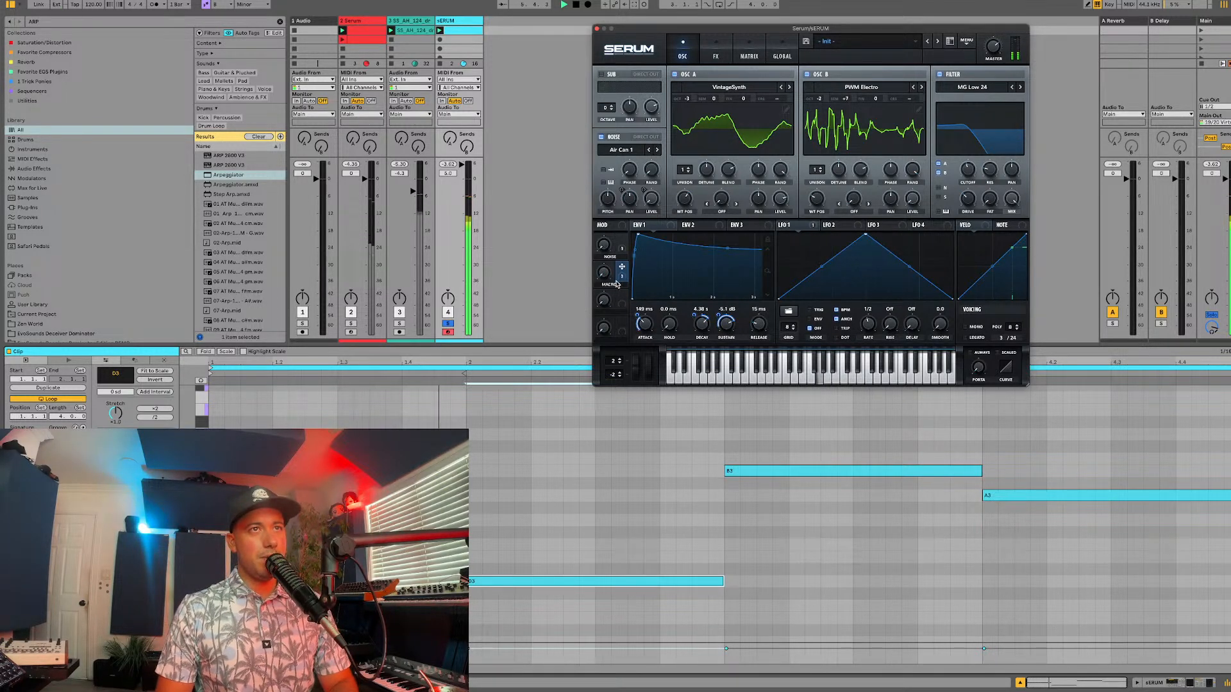
double_click(610, 284)
type("punchy bas")
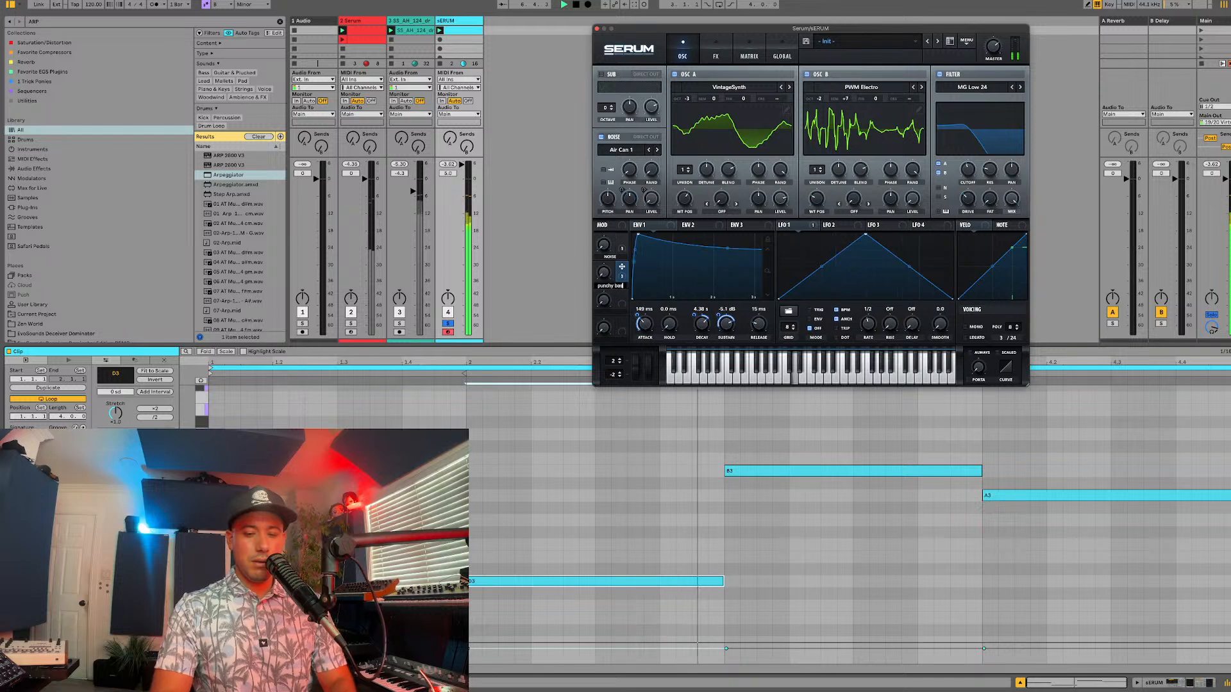
type("s")
key("Return")
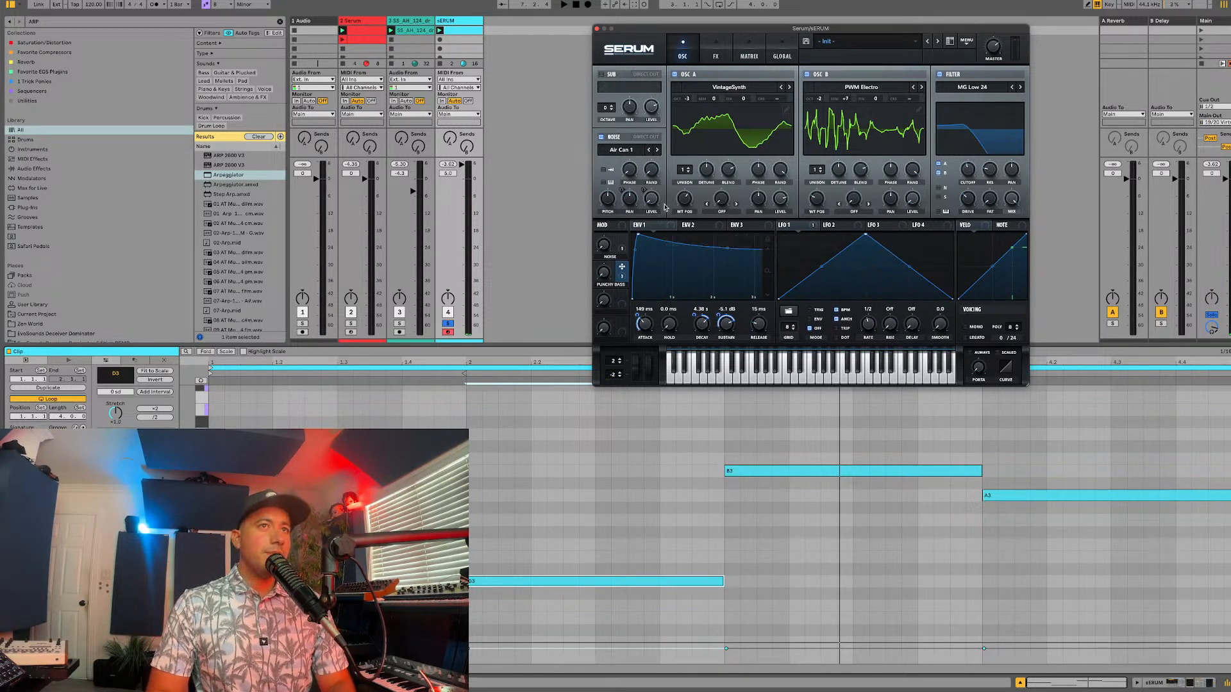
Step: Set envelope 1's attack to 93 ms and try out the range of the PUNCHY BASS macro
left_click_drag(649, 324, 649, 335)
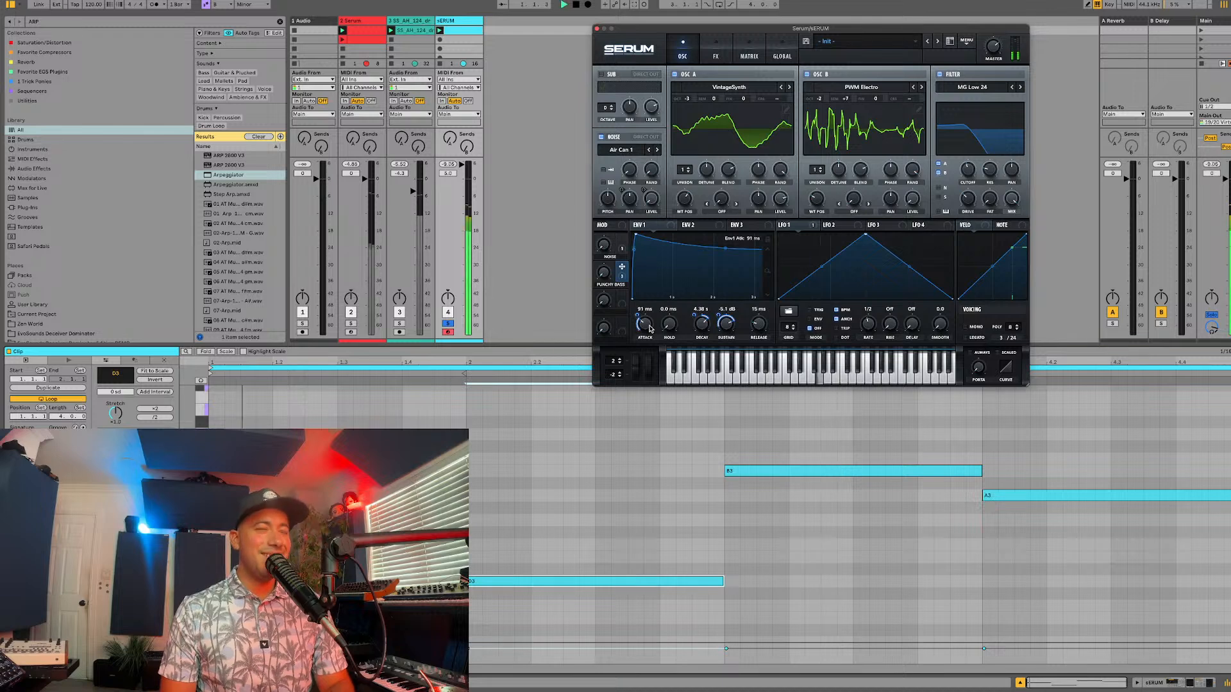
left_click(715, 54)
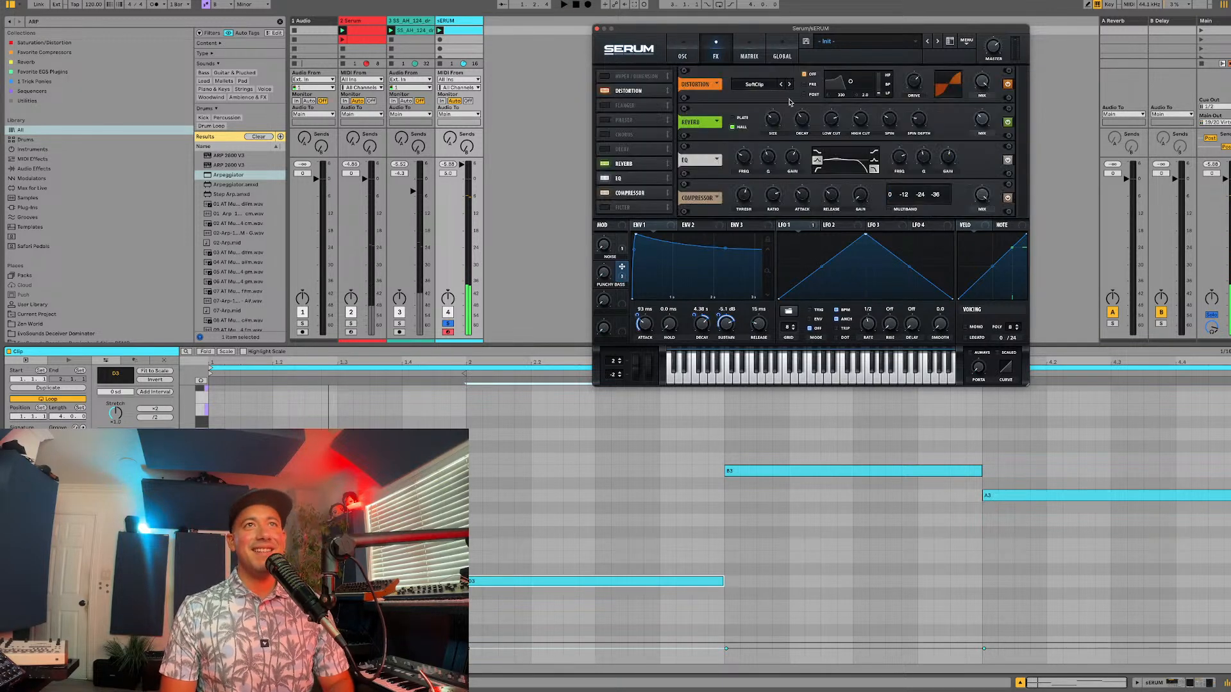
left_click(691, 55)
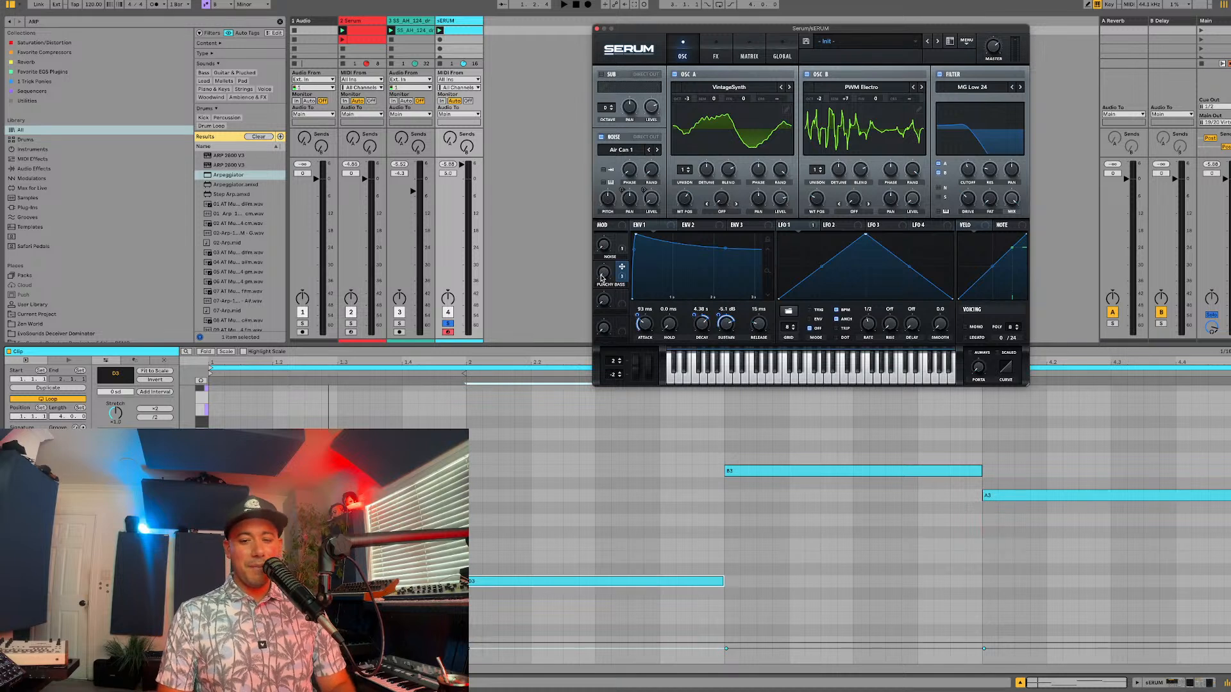
mouse_move(601, 277)
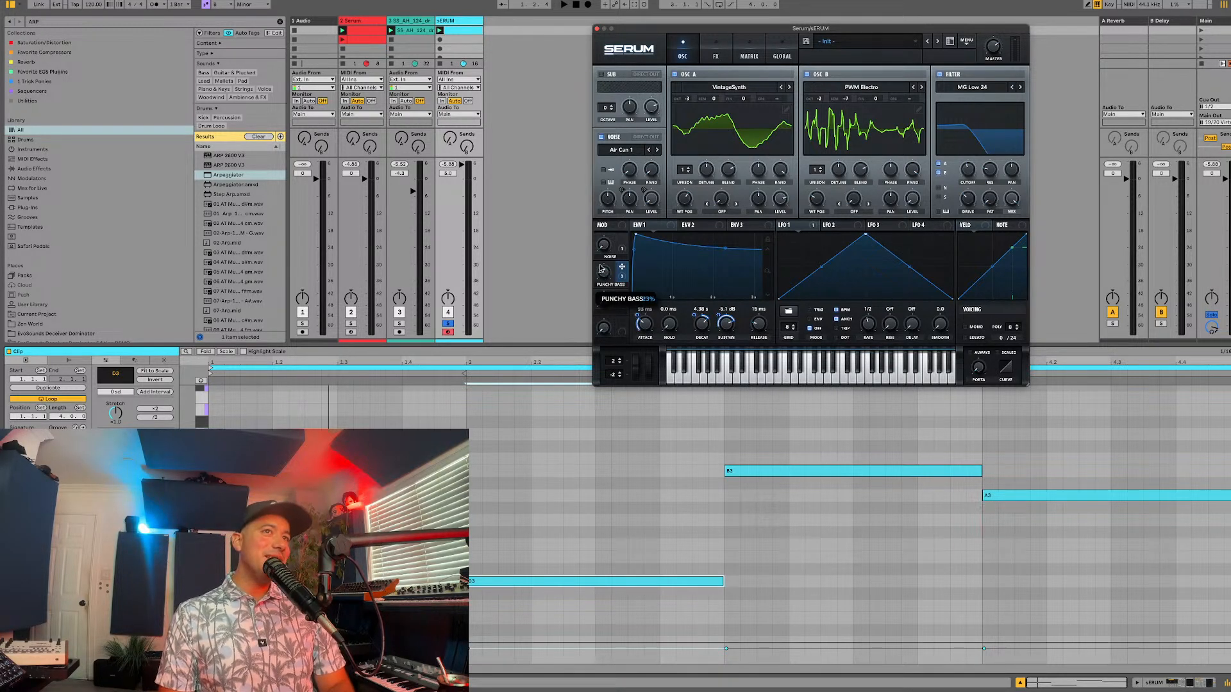
left_click_drag(600, 268, 600, 280)
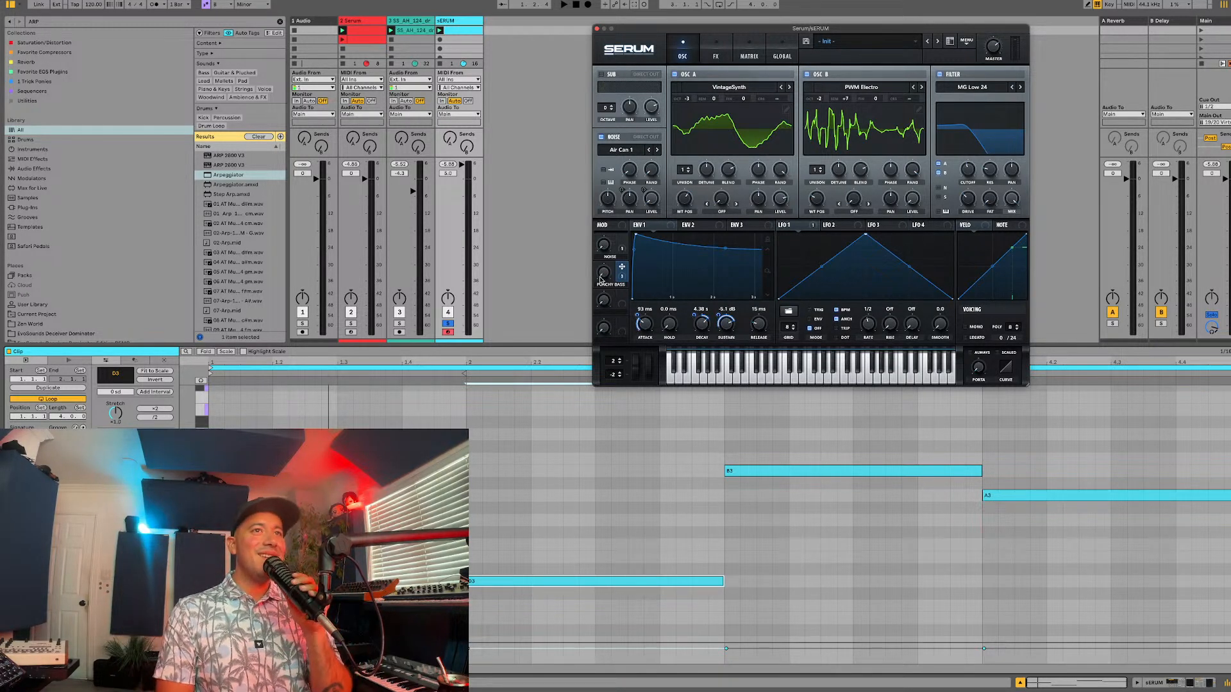
Step: Lower the sERUM track's volume, unsolo the track and play all tracks together
key("space")
left_click_drag(462, 166, 462, 175)
key("space")
left_click(447, 324)
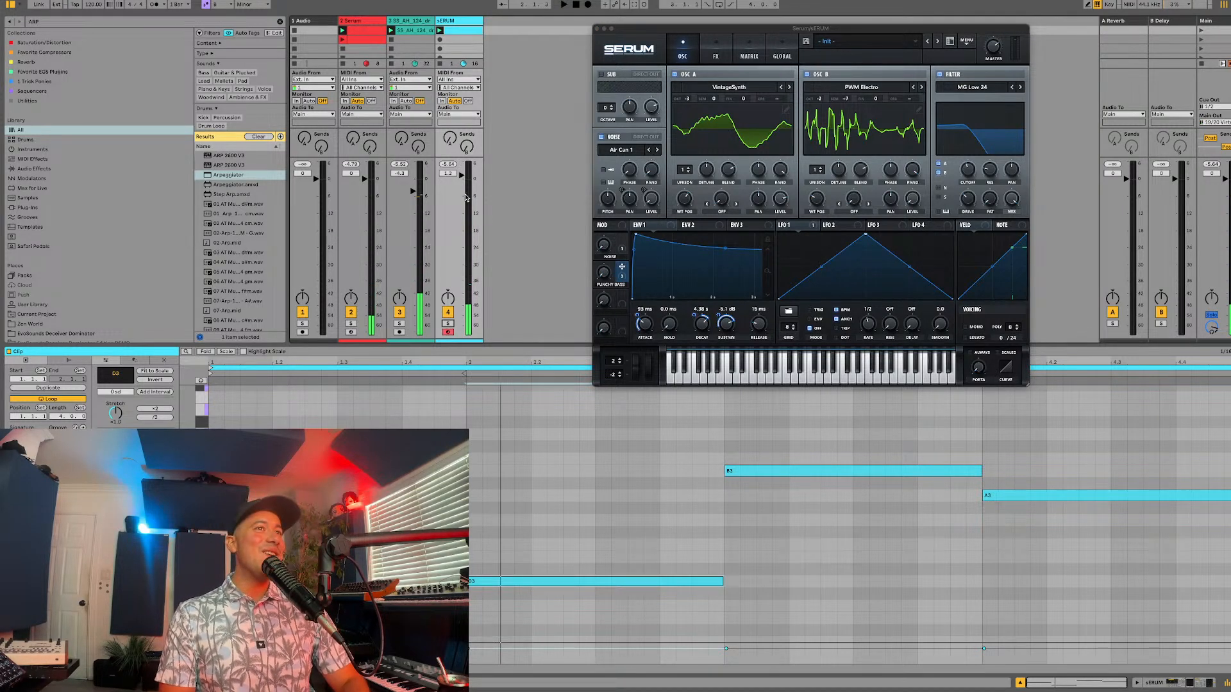
key("space")
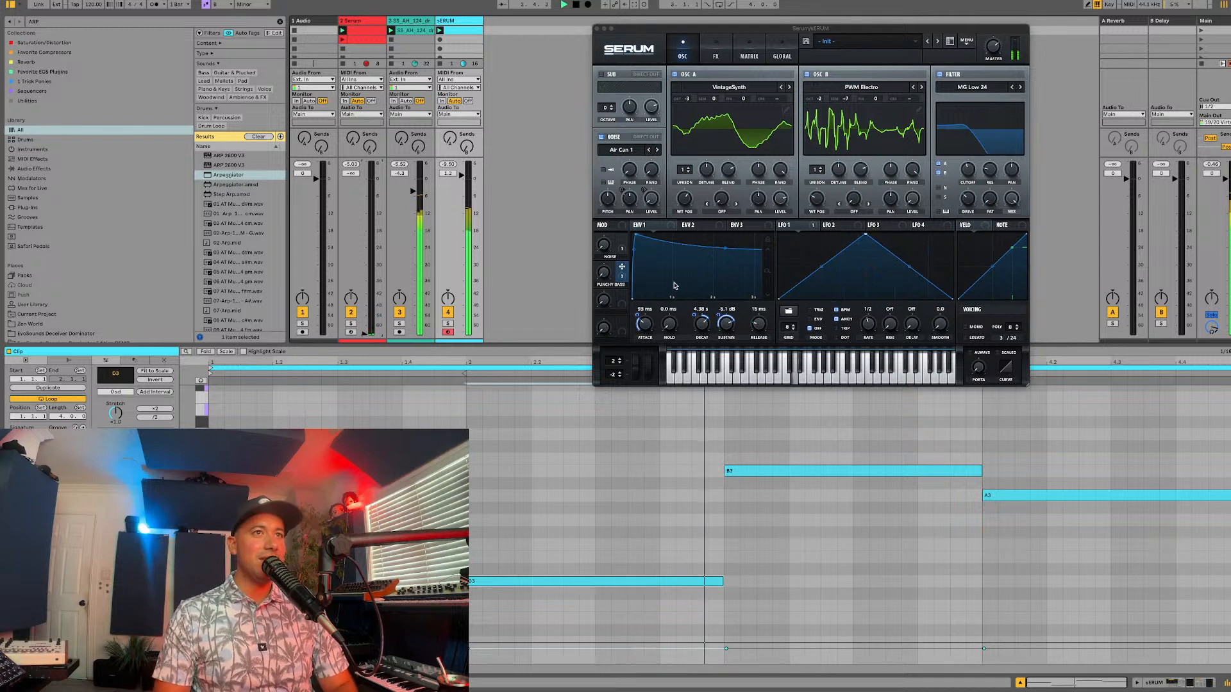
left_click(644, 324)
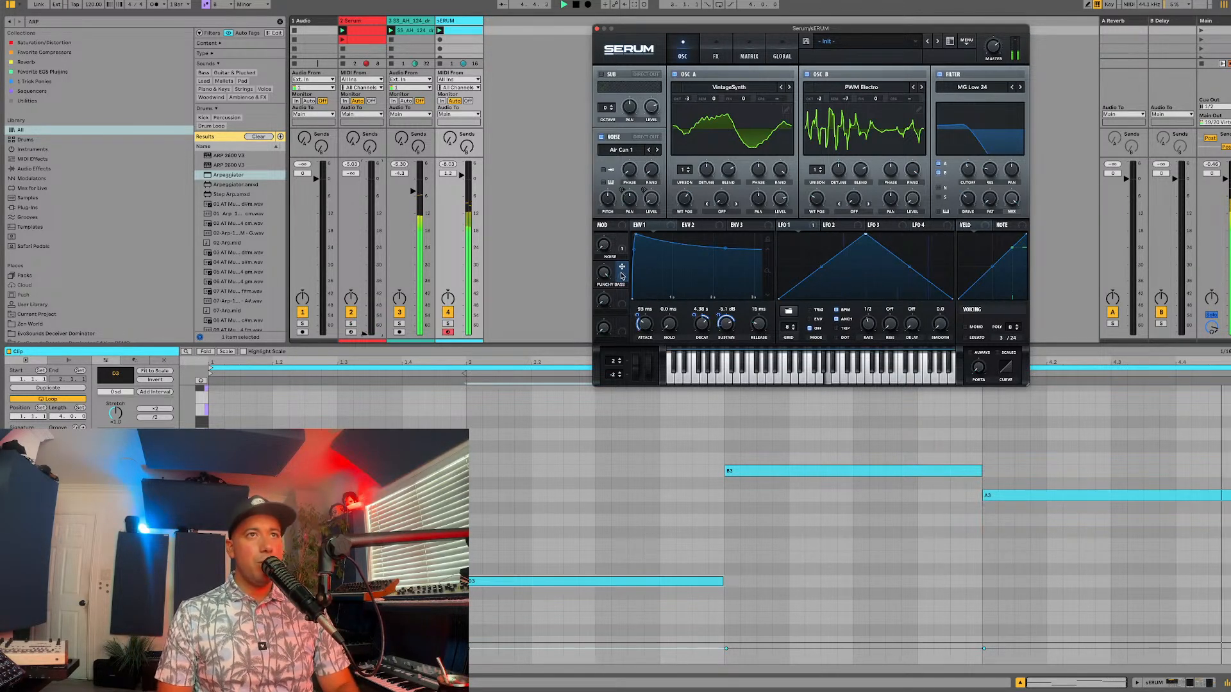
left_click_drag(621, 275, 578, 255)
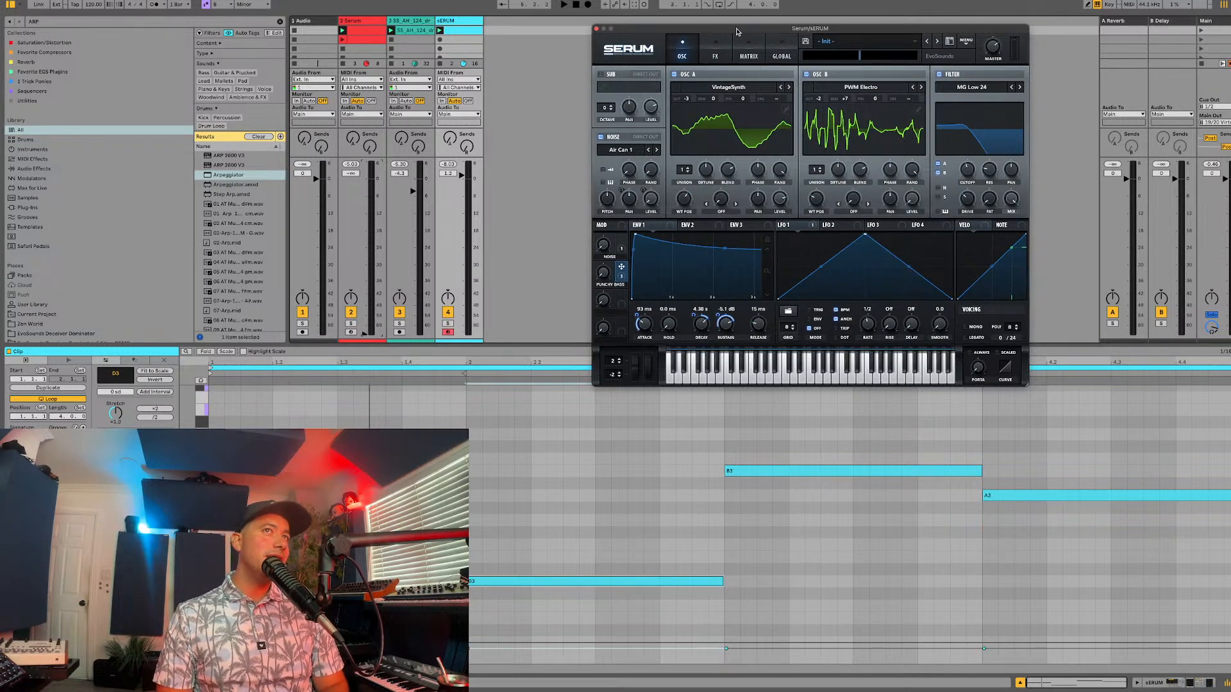
Step: Move the Serum window closer to the mixer and reduce the height of the clip view
left_click_drag(737, 29, 658, 48)
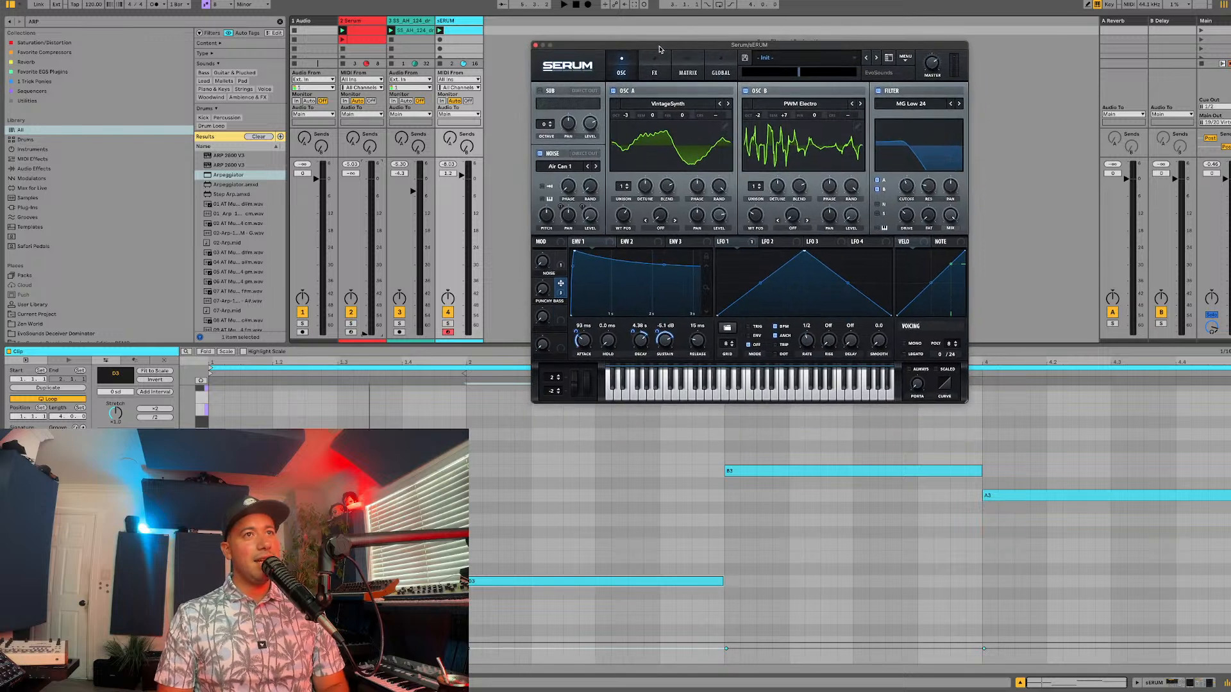
left_click_drag(522, 345, 482, 414)
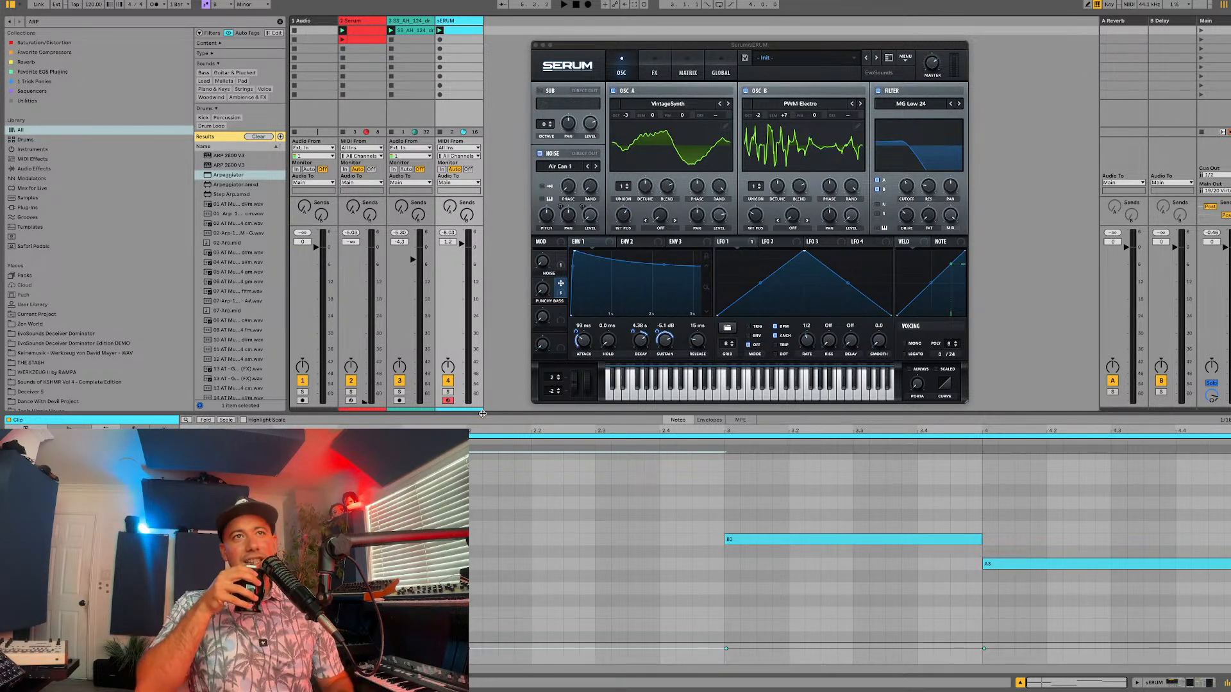
Step: Set envelope 3's sustain to 0% and its decay to 250 ms during playback
key("space")
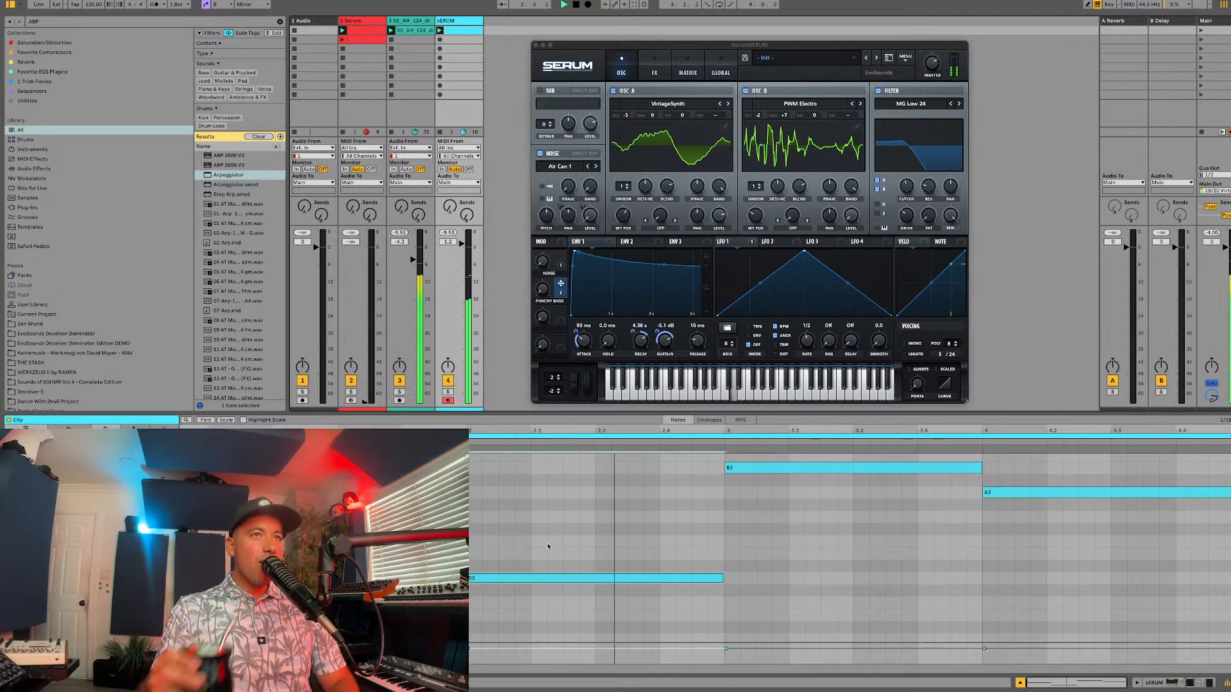
left_click(543, 289)
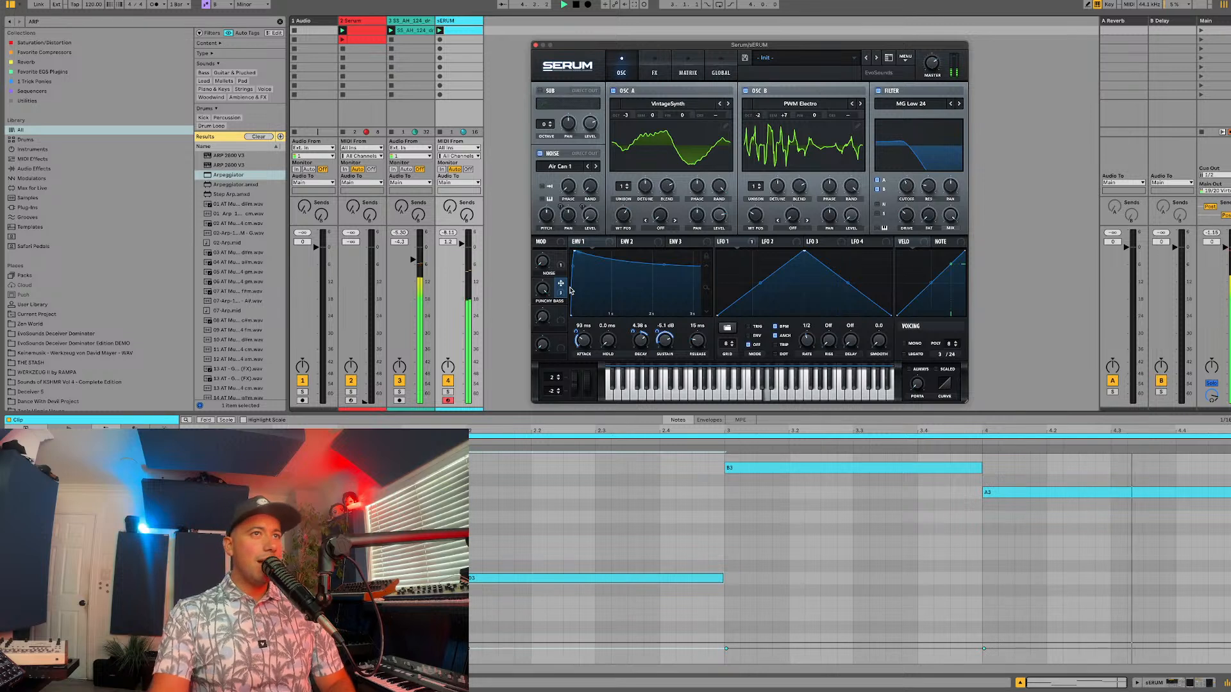
left_click(682, 243)
left_click_drag(664, 340, 660, 391)
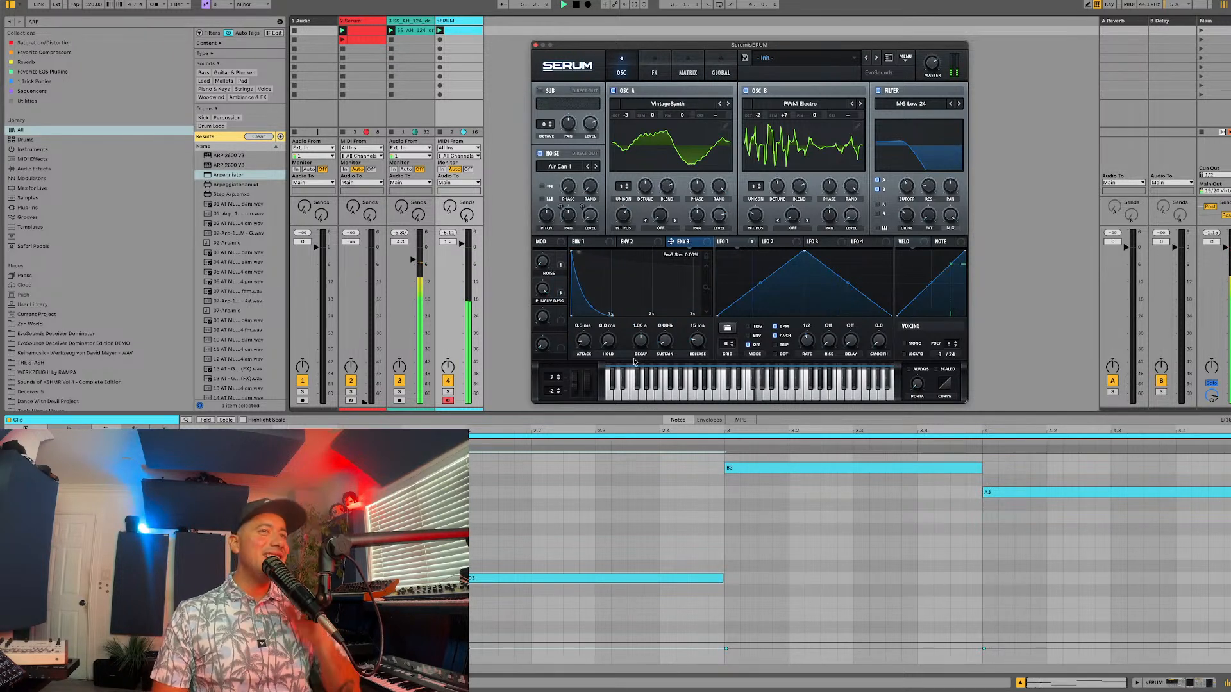
left_click_drag(641, 338, 641, 359)
Step: Route Env 3 to Mast.Tun by a small amount in the modulation matrix, with Macro 2 as the auxiliary source
left_click(687, 68)
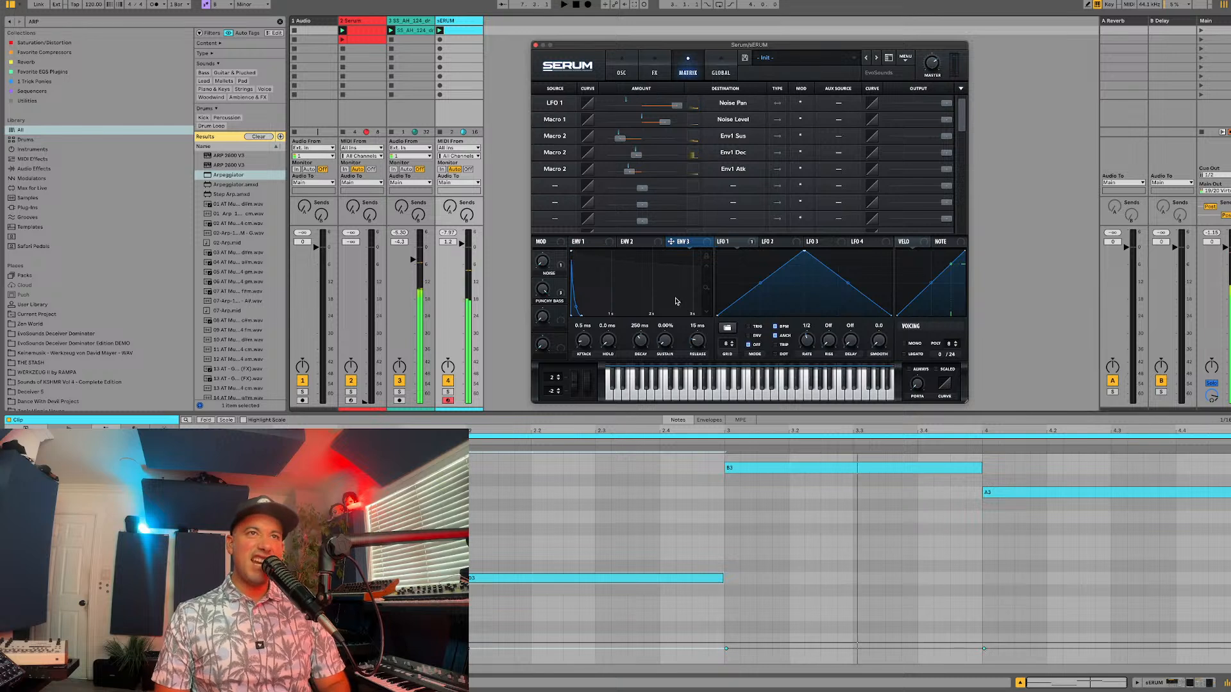
left_click_drag(670, 242, 559, 186)
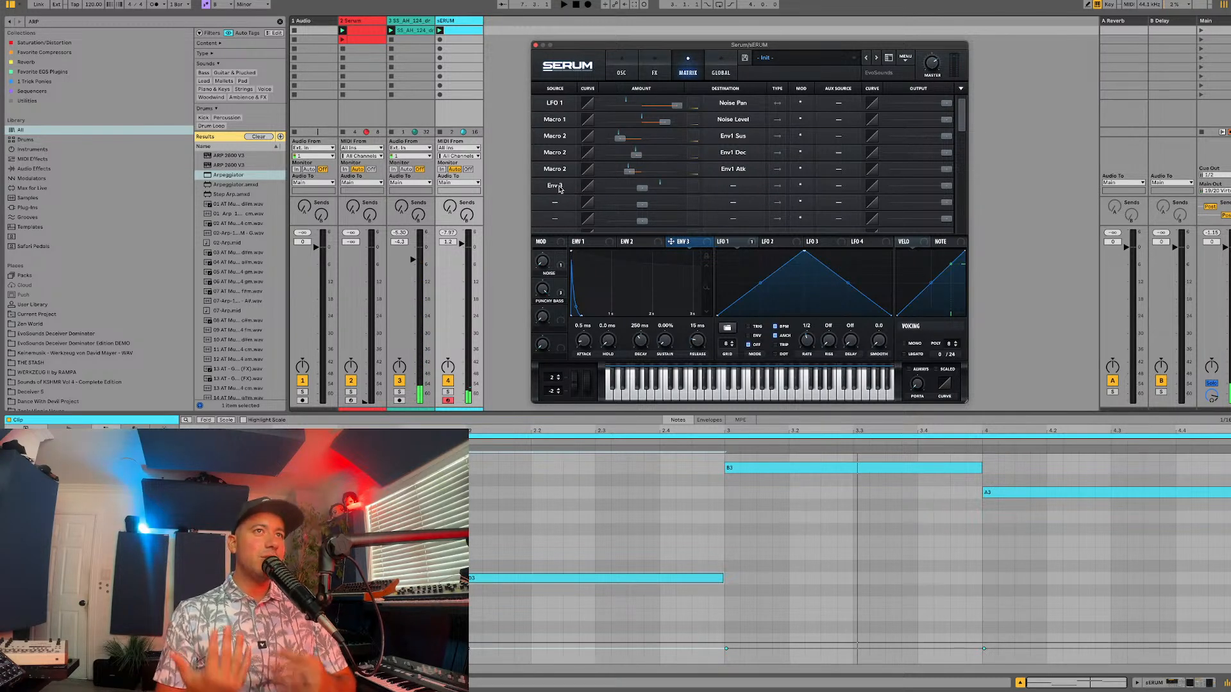
left_click(726, 191)
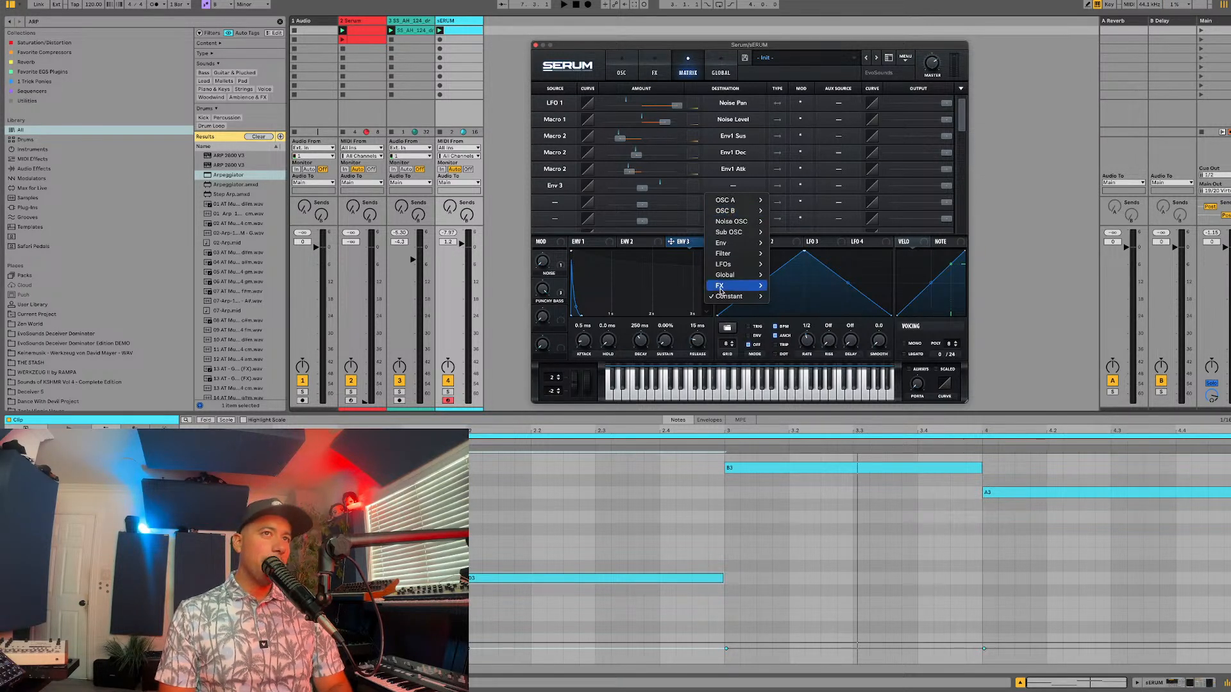
mouse_move(728, 275)
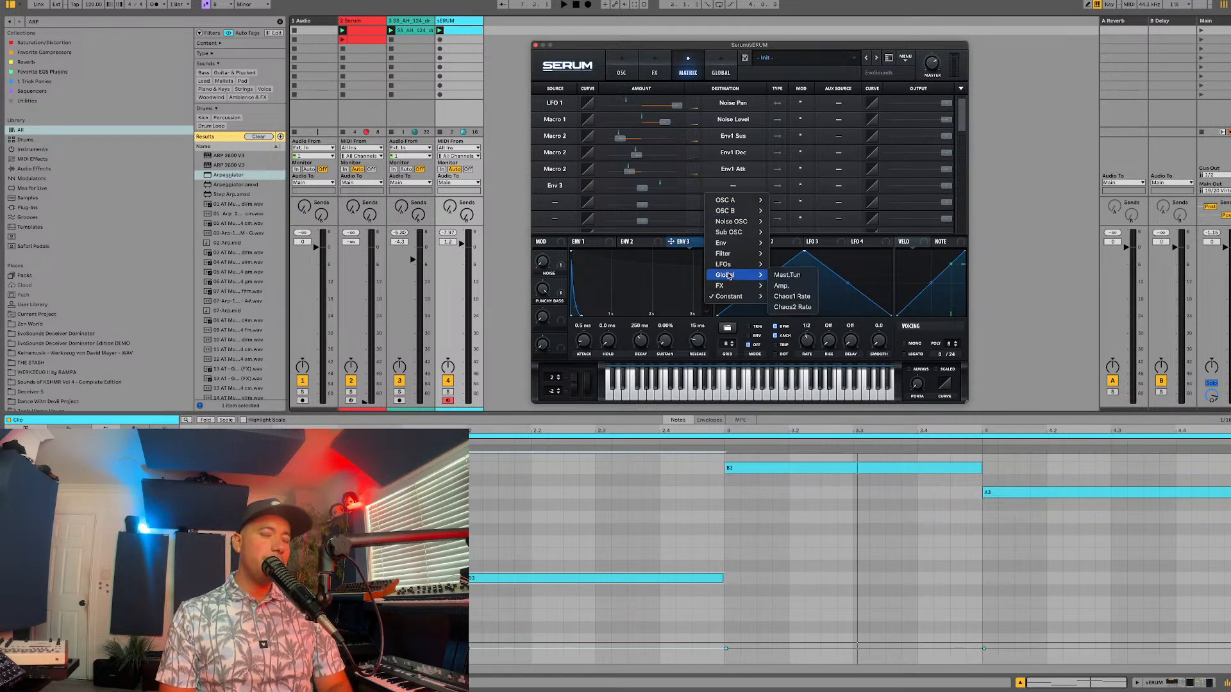
left_click(786, 275)
mouse_move(646, 190)
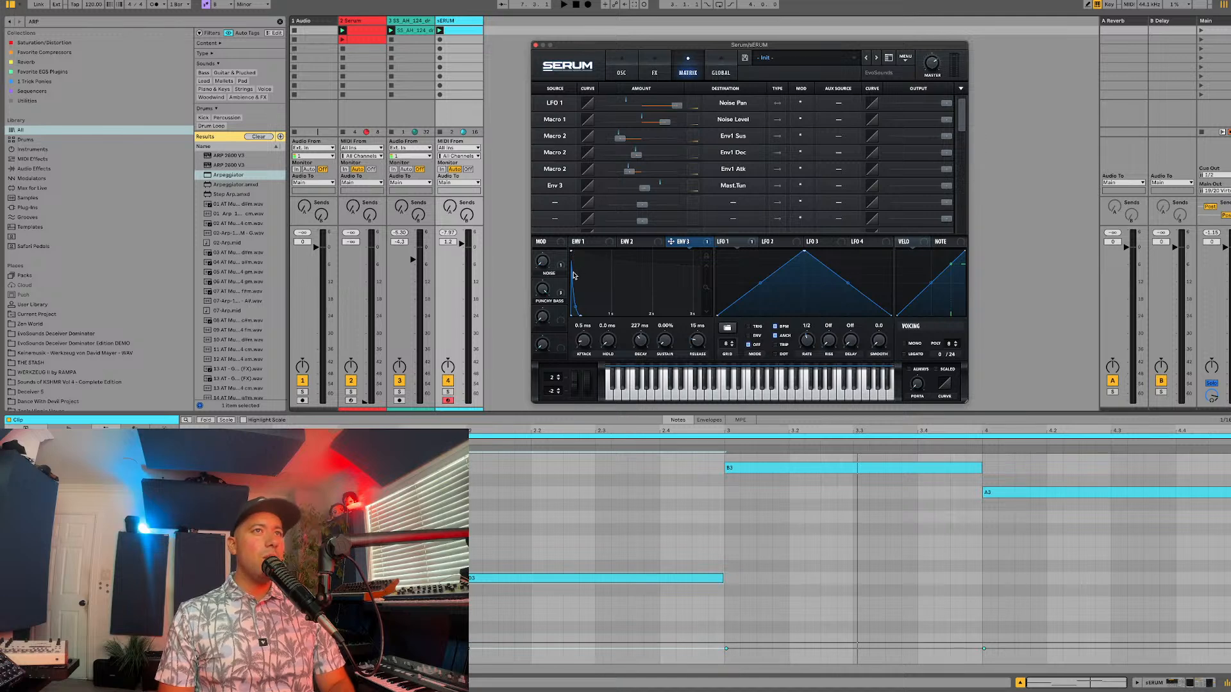
left_click_drag(775, 237, 849, 188)
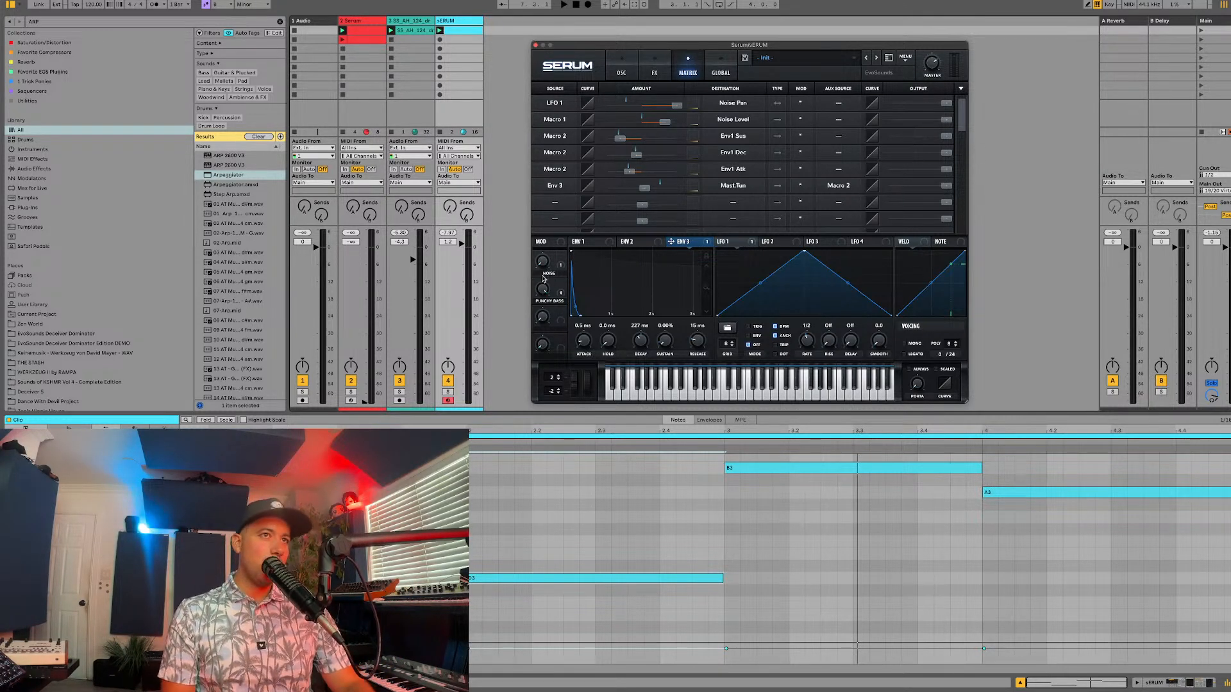
Step: Shorten envelope 3's decay to 113 ms during playback and slightly reduce the Env 3 to Mast.Tun amount
key("space")
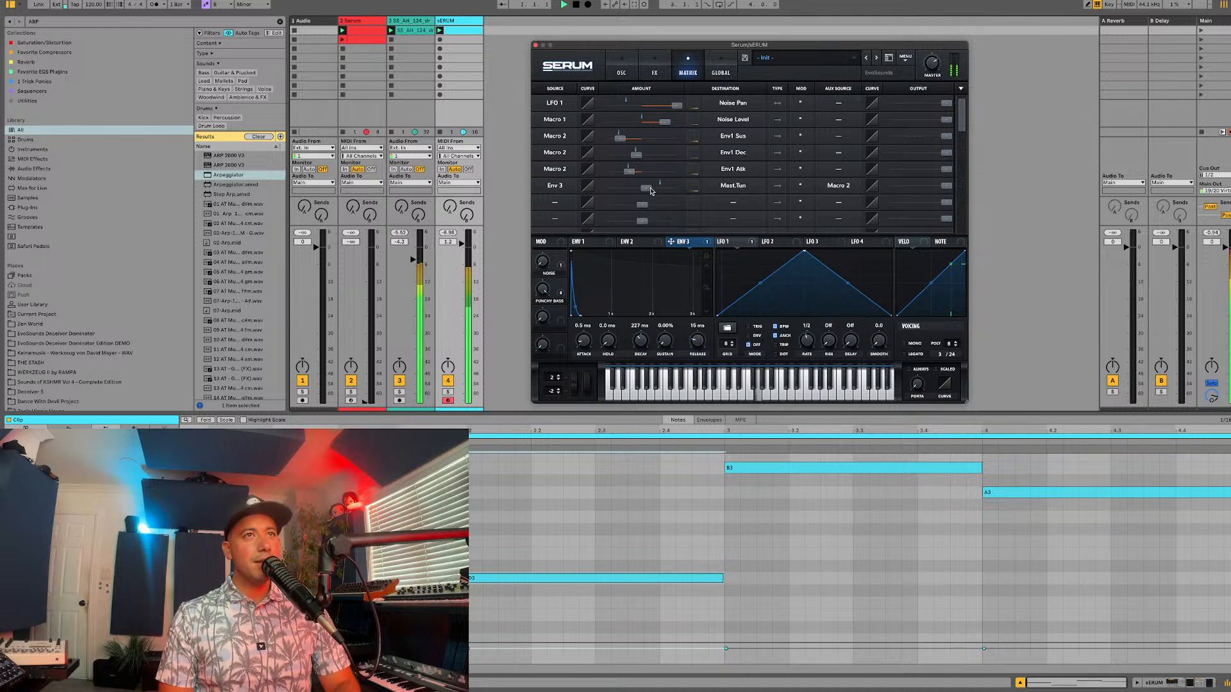
left_click_drag(638, 330, 639, 343)
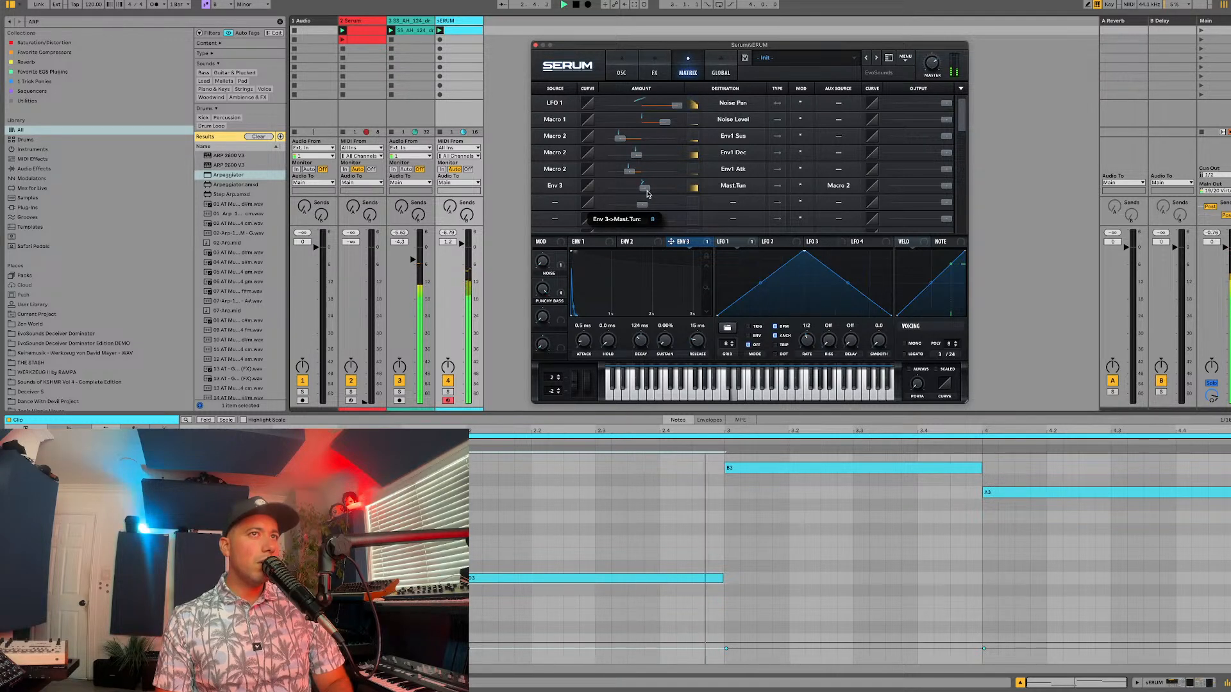
left_click_drag(648, 194, 644, 194)
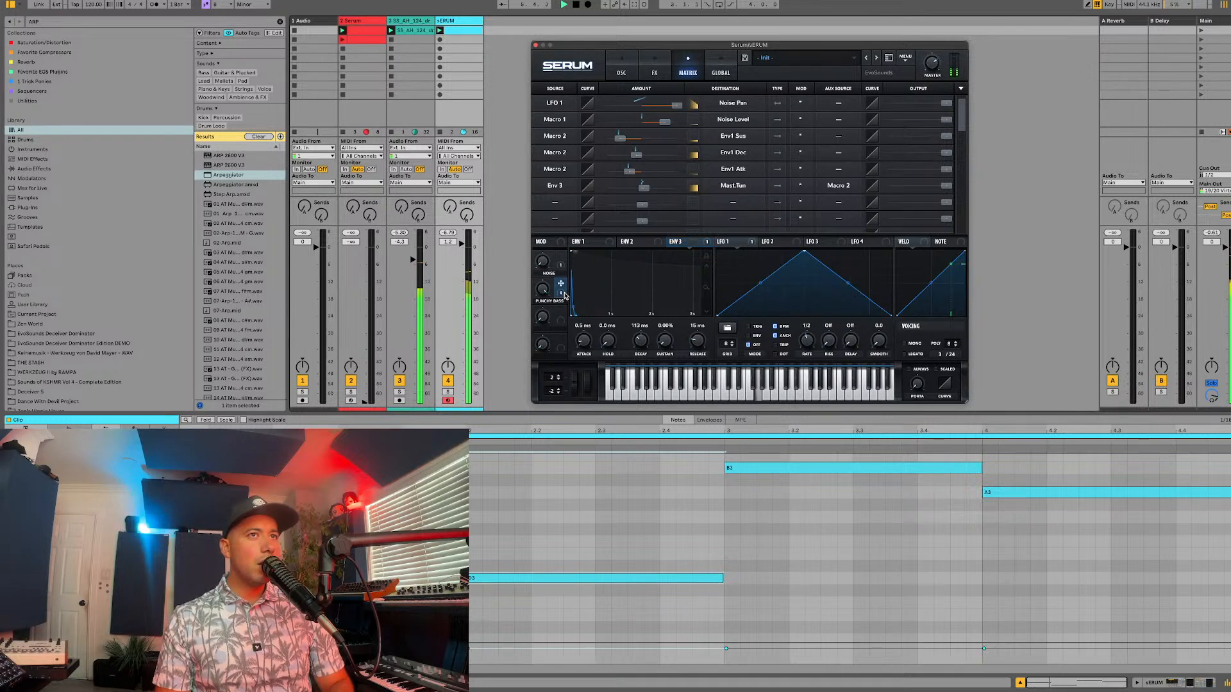
Step: Set envelope 3's decay to 111 ms, and create an empty MIDI clip in the second slot of the sERUM track
left_click_drag(637, 334, 637, 335)
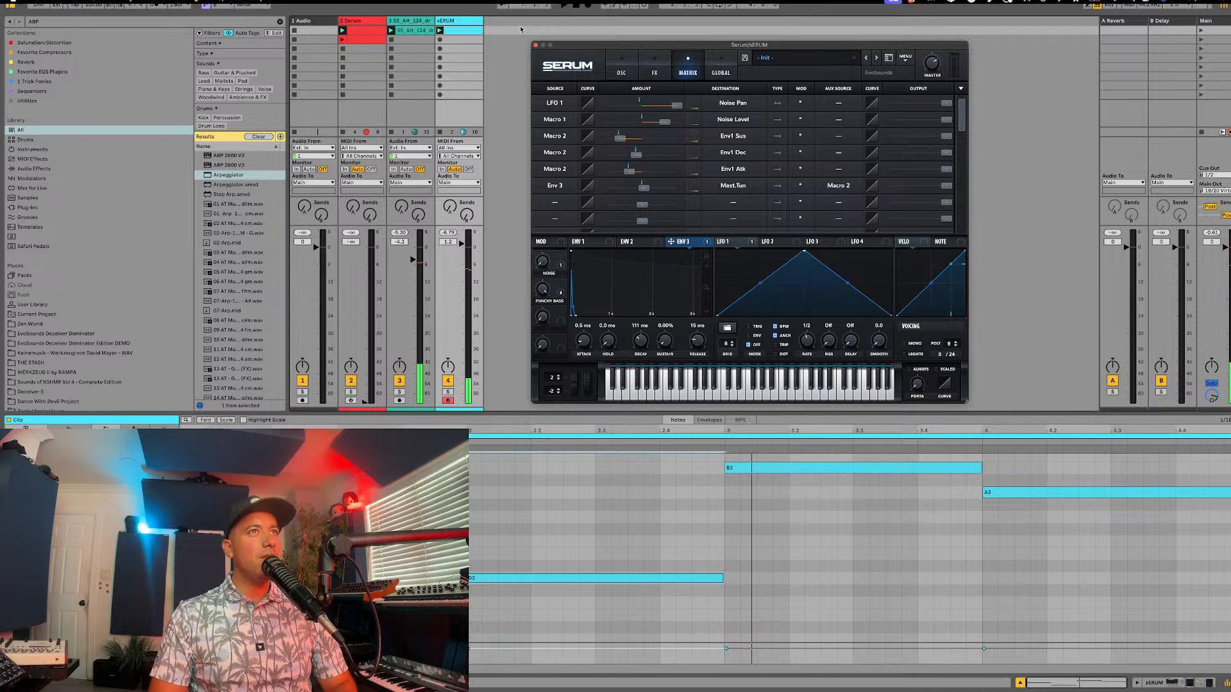
double_click(466, 39)
double_click(463, 21)
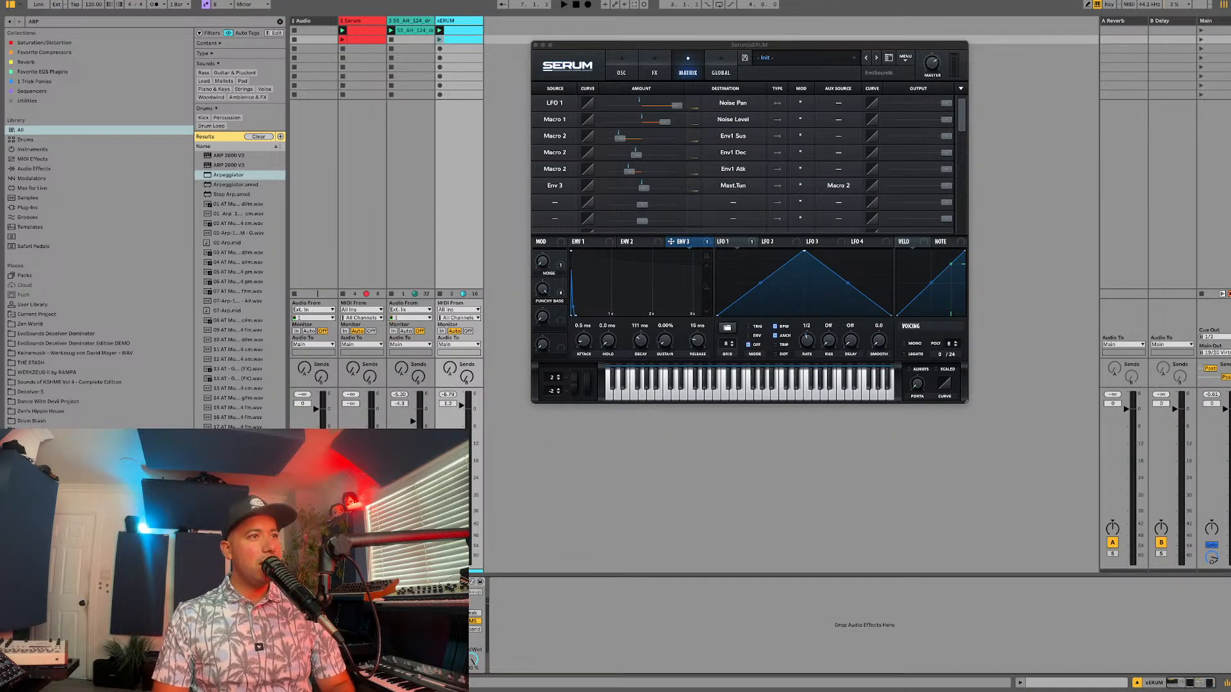
left_click(454, 40)
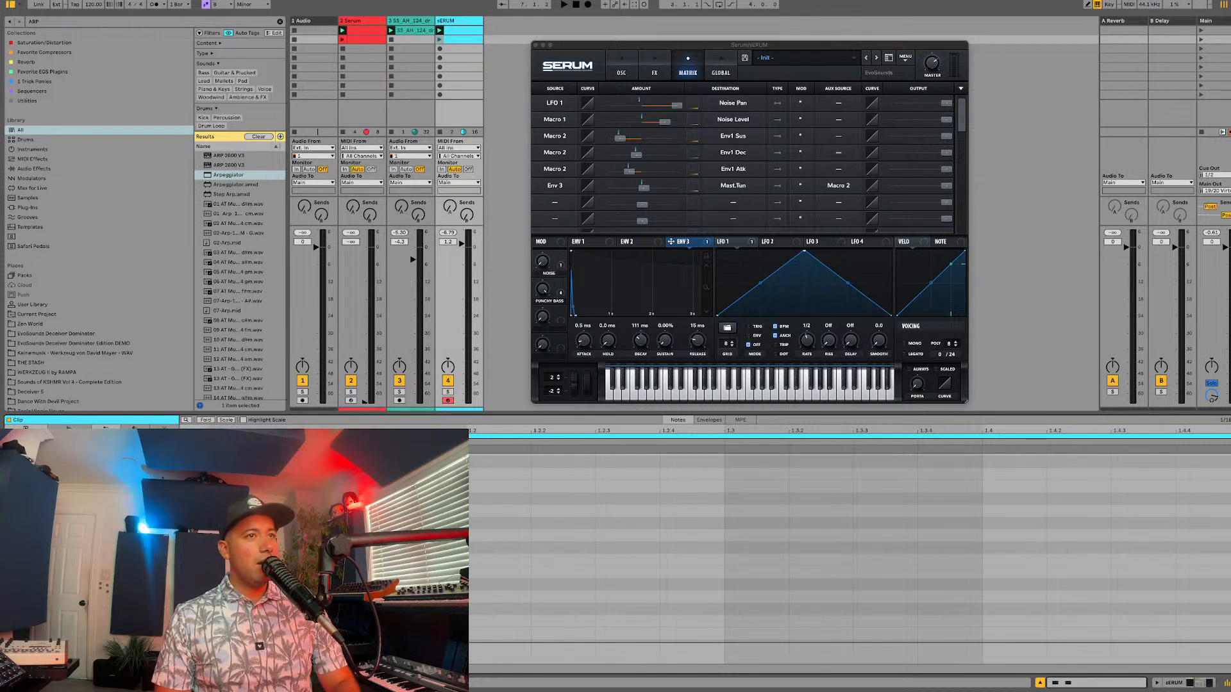
key("space")
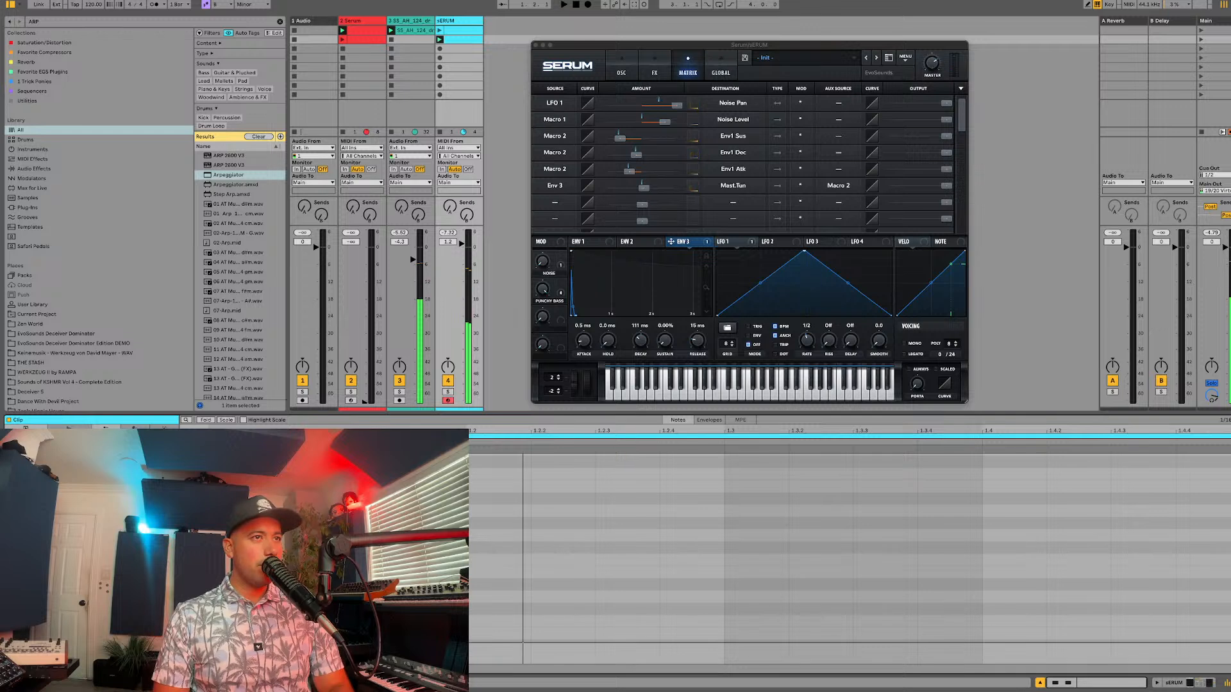
Step: Place short B3 notes at 1.2.3, 1.3.2, 1.3.4 and 1.4.3 in the new clip for a syncopated bass pattern
key("super+d")
left_click_drag(575, 491, 632, 493)
left_click(706, 522)
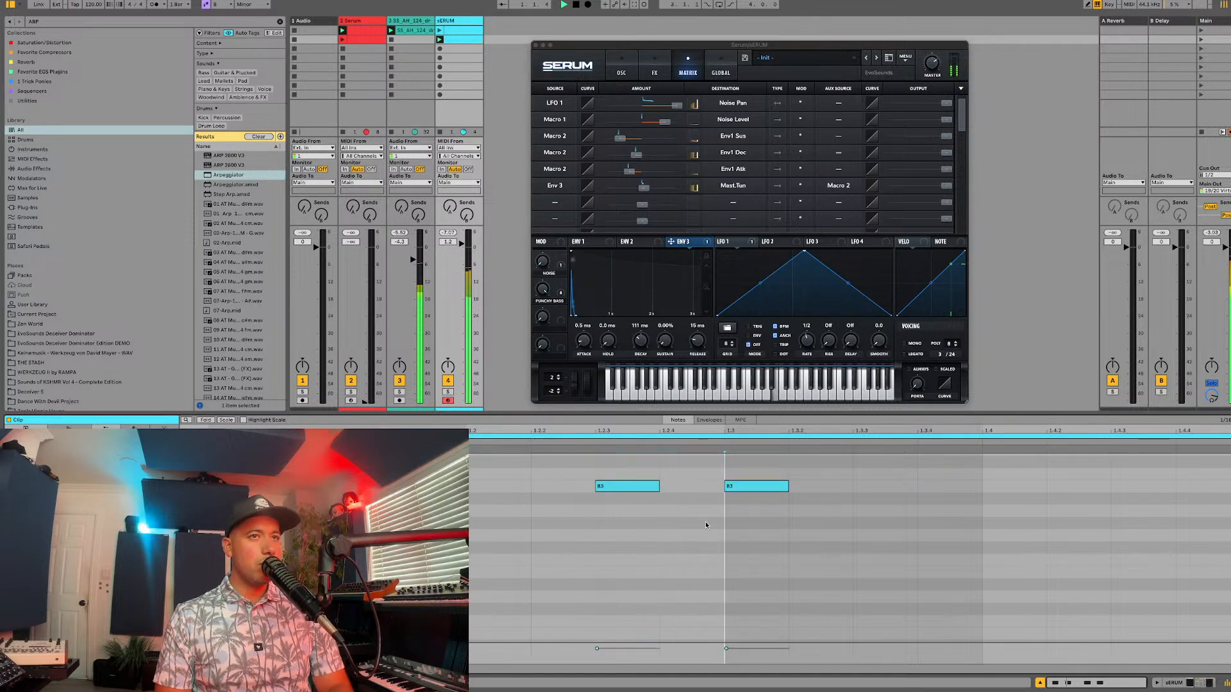
left_click_drag(737, 492, 801, 491)
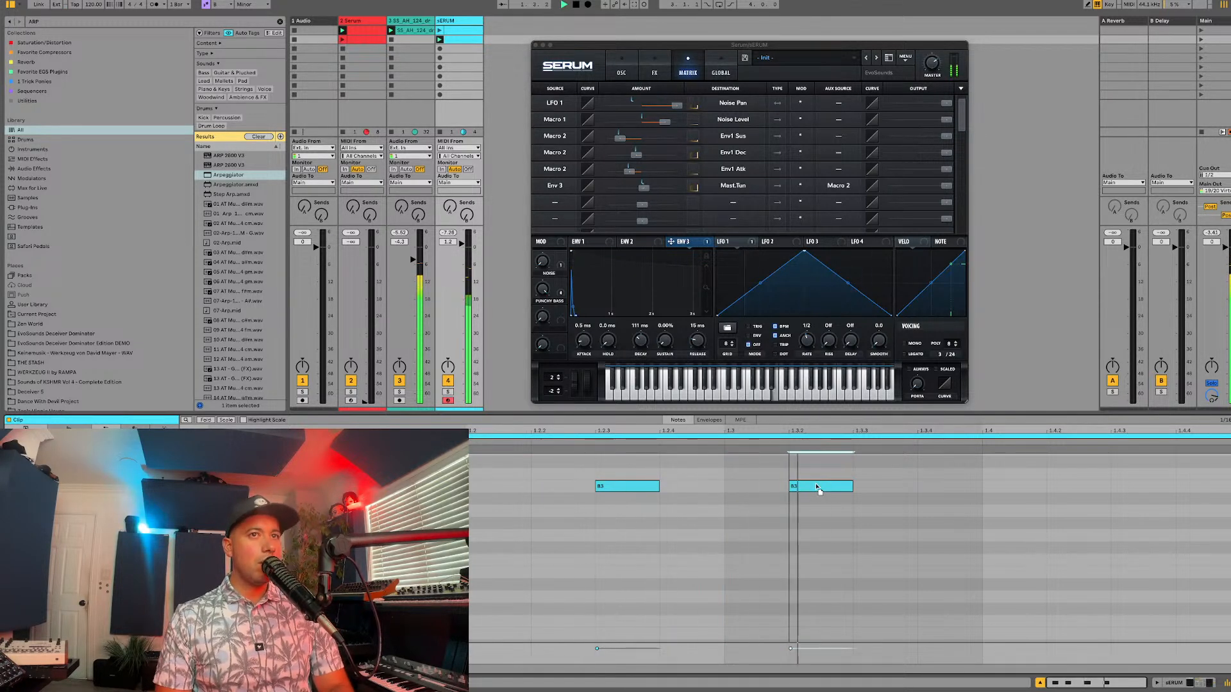
double_click(958, 487)
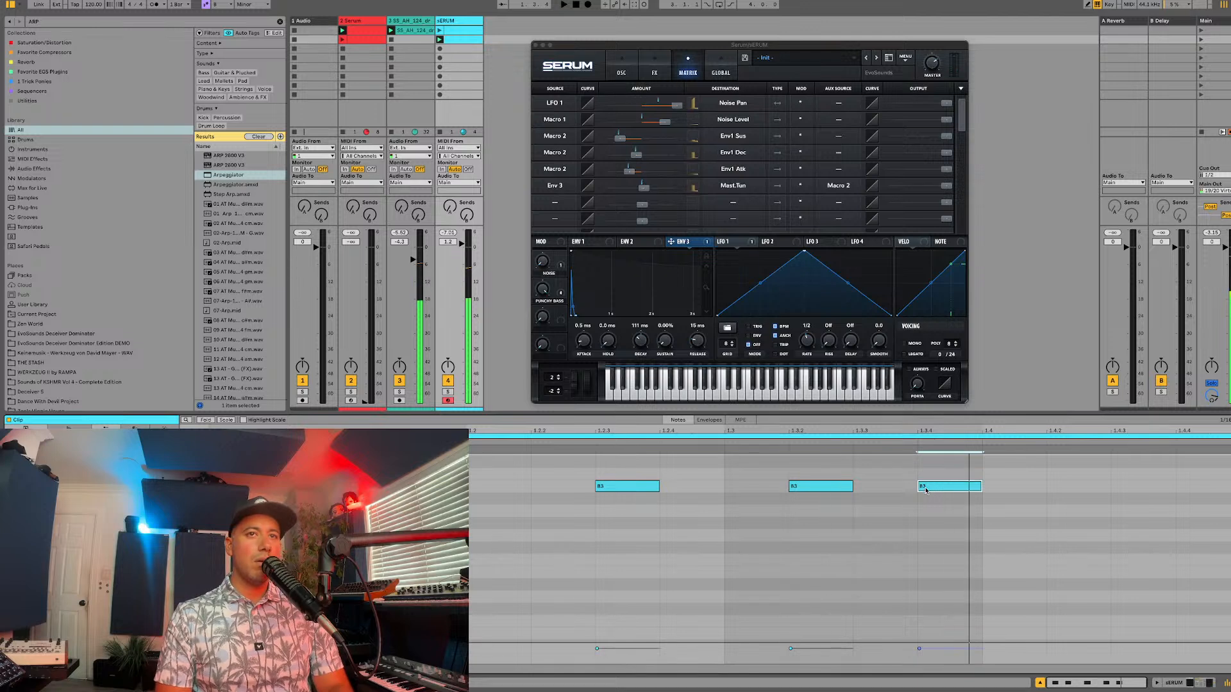
left_click_drag(962, 489, 1127, 489)
double_click(998, 489)
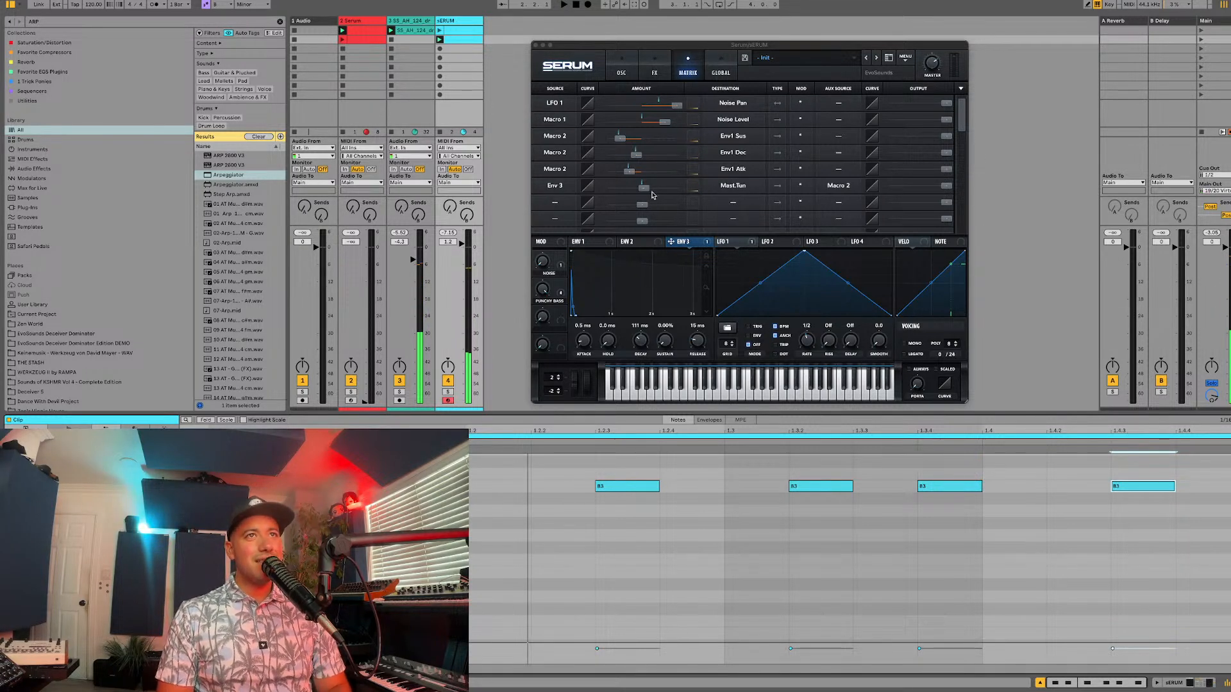
Step: Increase the Env 3 to Mast.Tun amount slightly and set envelope 3's decay to 66 ms during playback
left_click_drag(644, 188, 649, 190)
key("space")
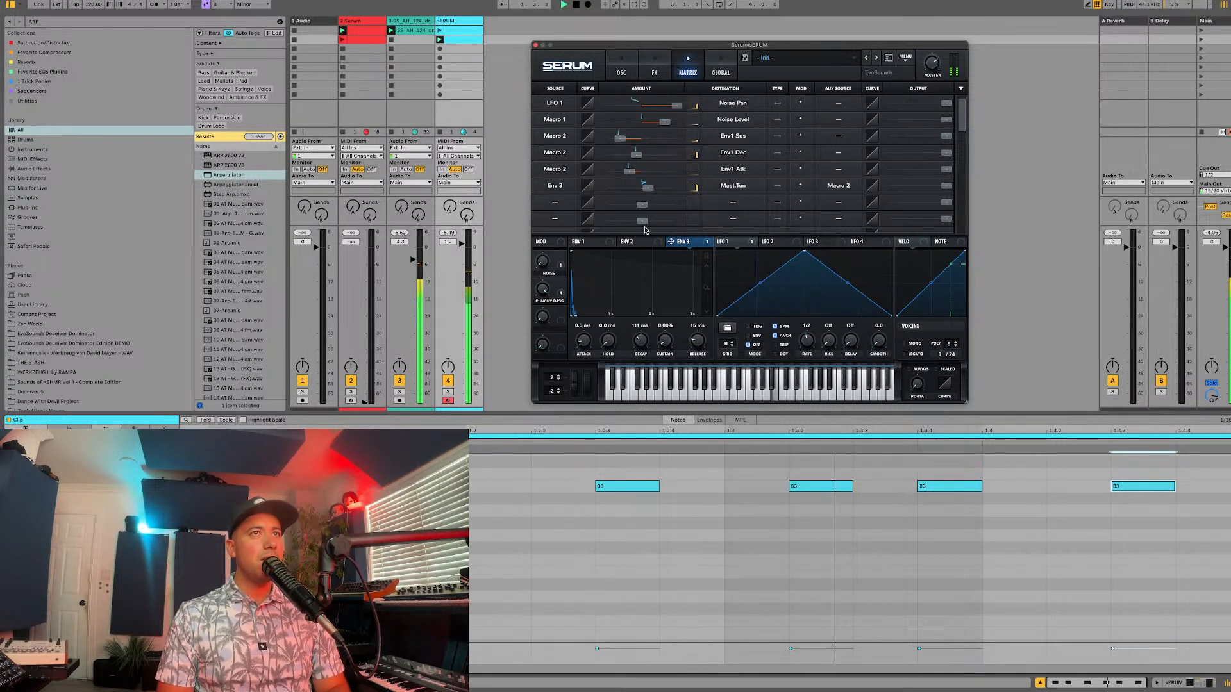
left_click_drag(640, 339, 637, 351)
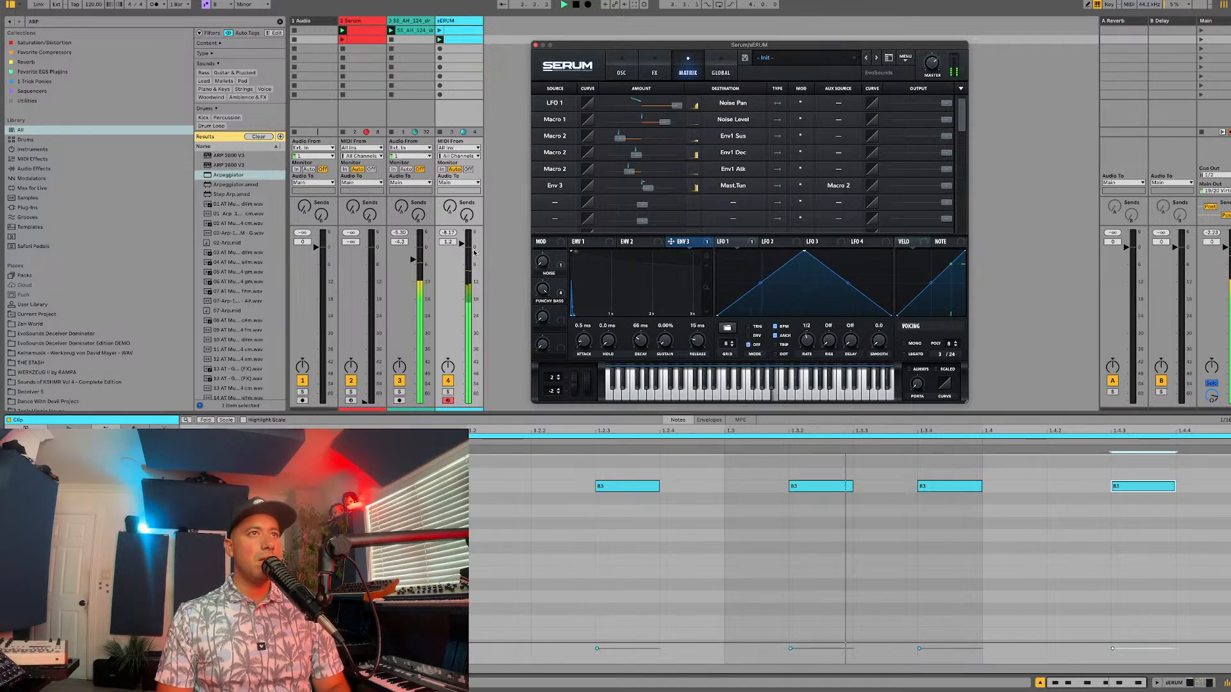
Step: Route Macro 2 to oscillator B's level at 73 and Env 3 to the filter cutoff at 18
left_click(621, 68)
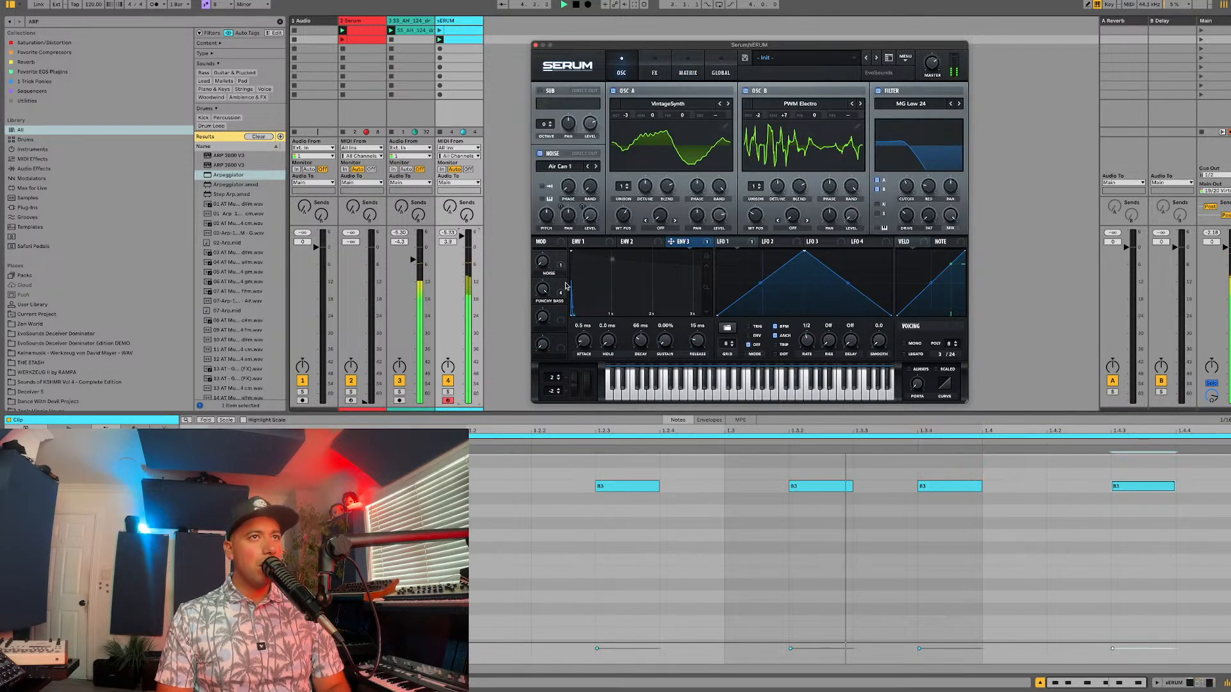
left_click_drag(671, 241, 840, 212)
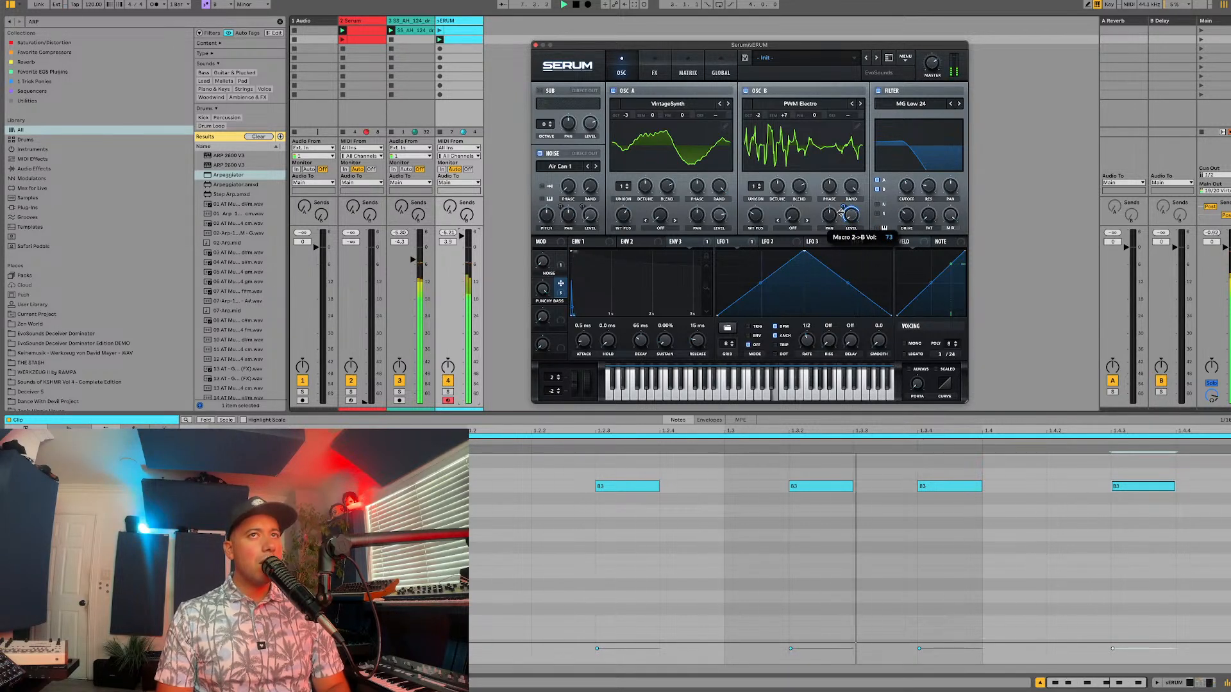
mouse_move(671, 241)
left_mouse_down()
mouse_move(912, 187)
mouse_move(894, 192)
left_mouse_up()
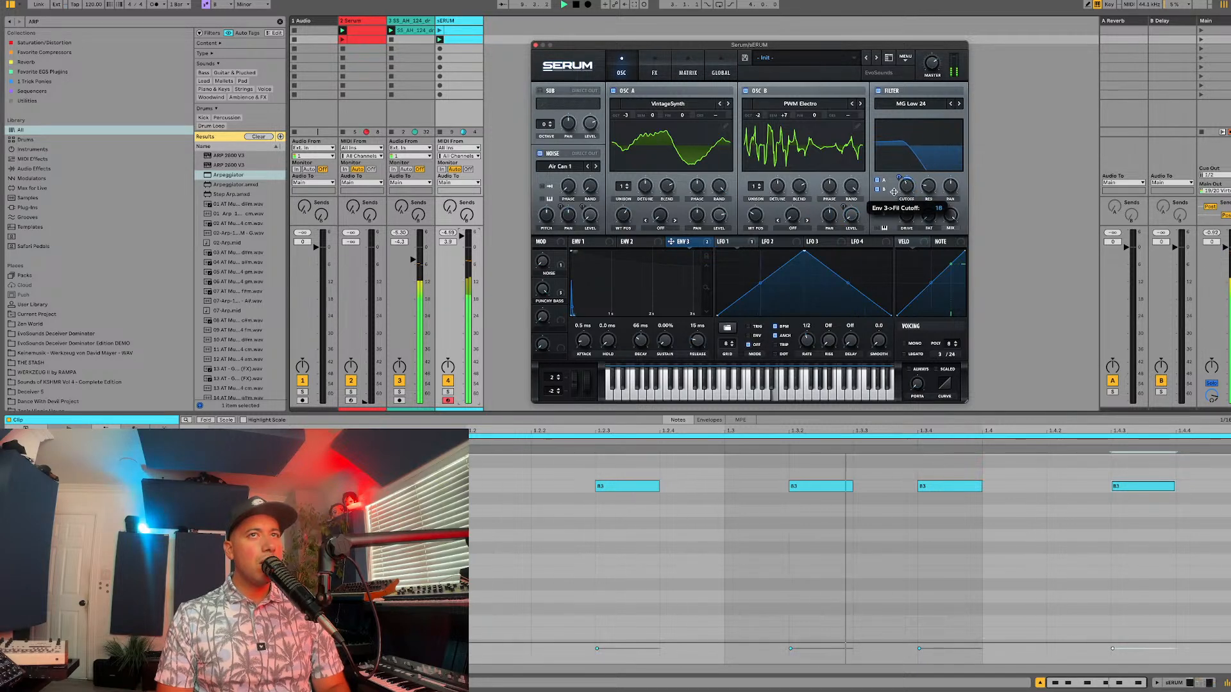
Step: Route Macro 2 to the reverb mix at -33 and stop playback
left_click(655, 69)
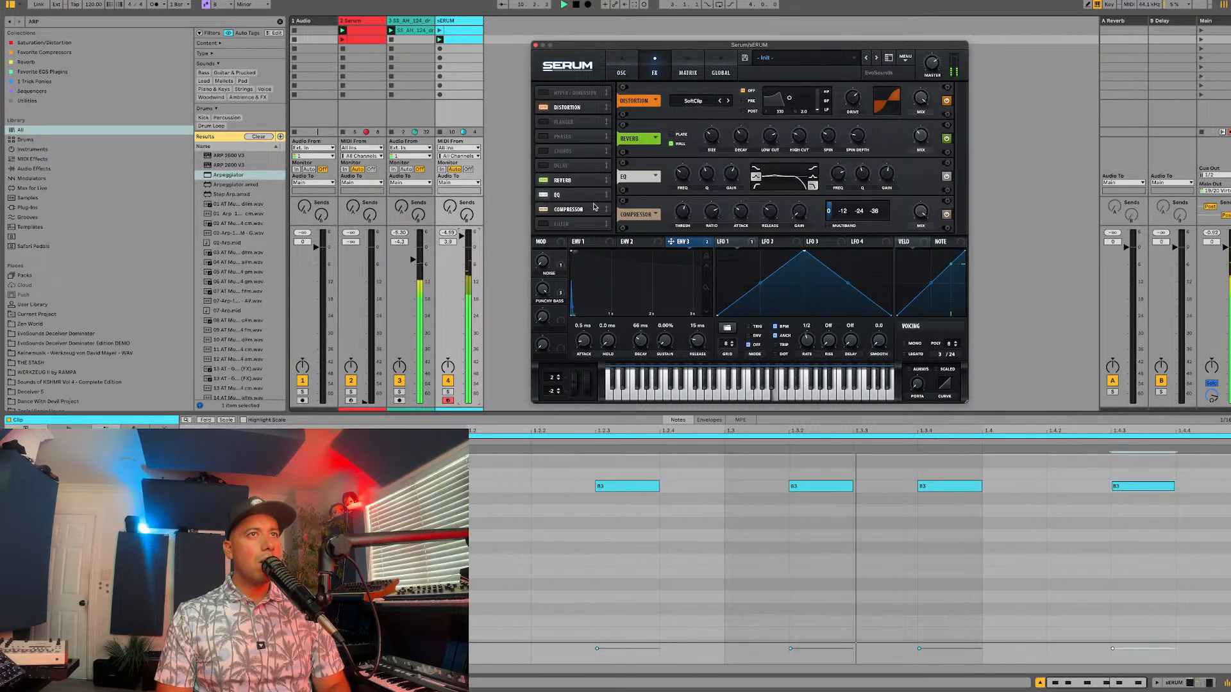
left_click_drag(561, 255, 897, 164)
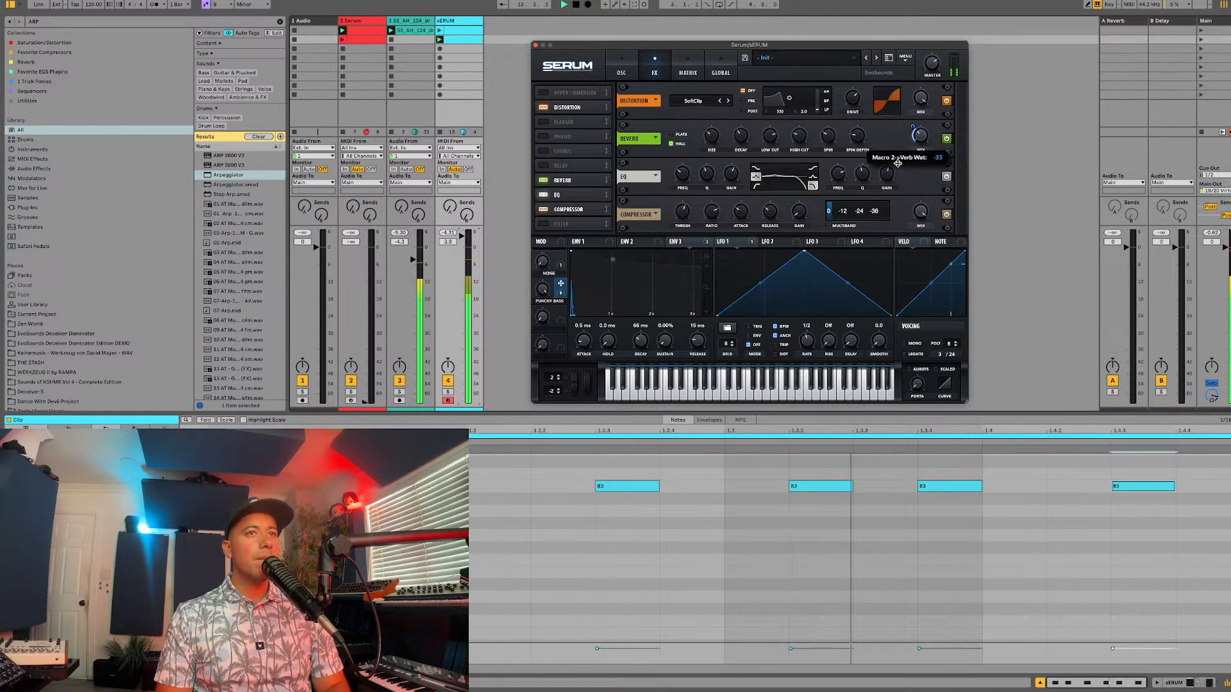
left_click(521, 493)
key("space")
key("space")
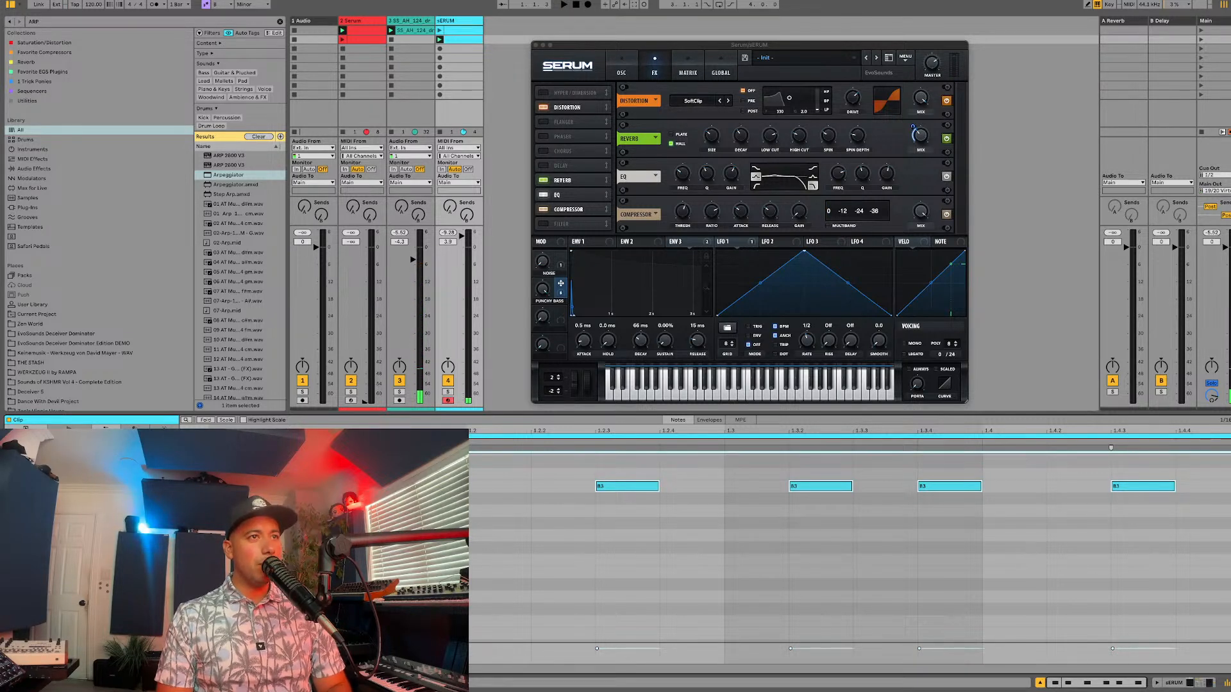
Step: Lengthen all notes in the bass clip to eighth notes and transpose them down one octave, with playback running
left_click_drag(468, 489, 535, 489)
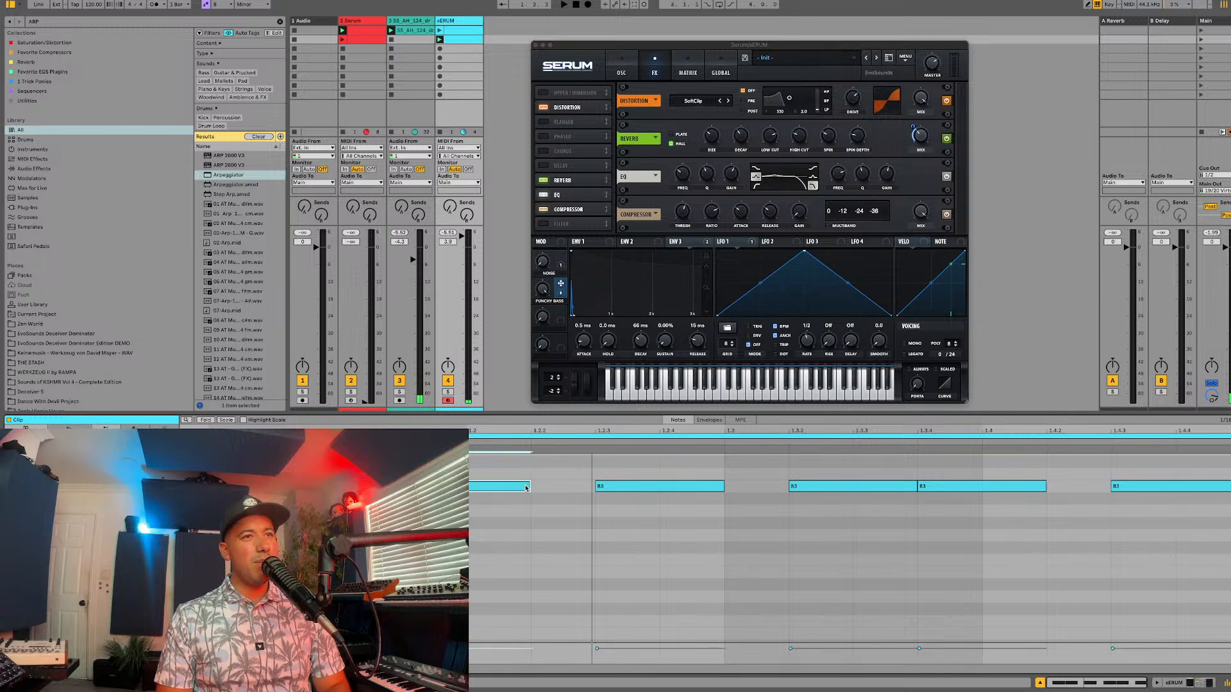
left_click_drag(528, 486, 468, 486)
key("super+a")
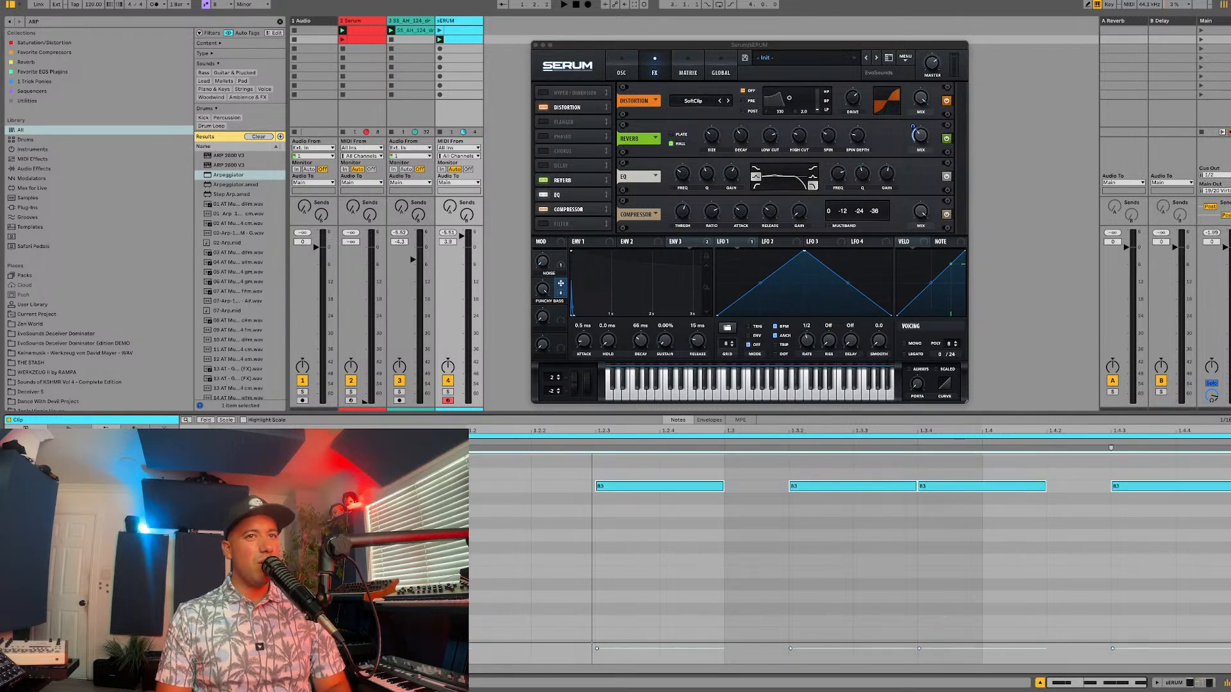
key("shift+Down")
key("space")
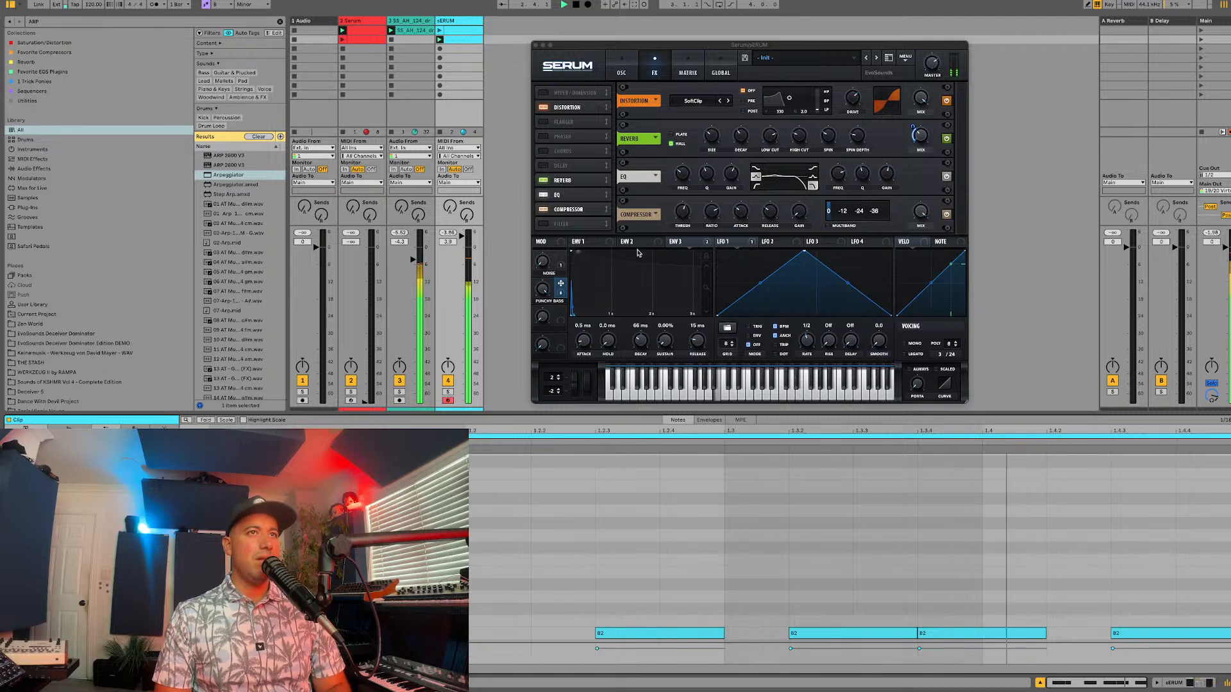
Step: Set envelope 3's decay to 110 ms during playback and link Macro 2 to the filter cutoff
left_click(621, 62)
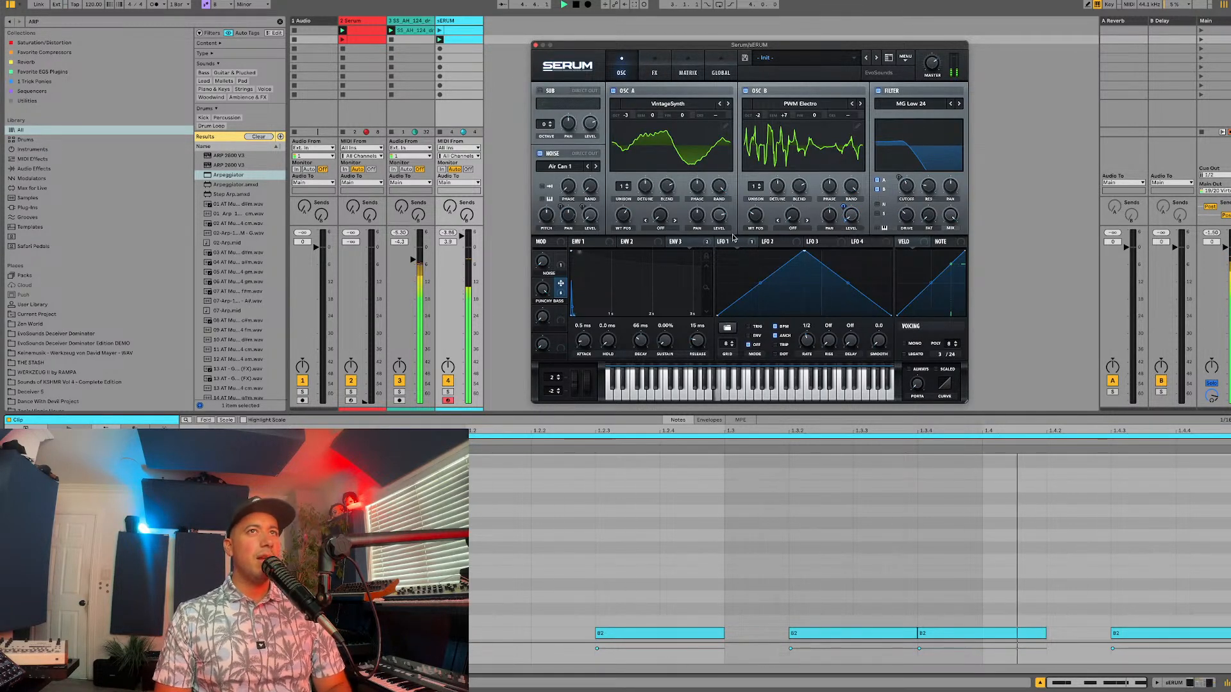
left_click_drag(640, 340, 640, 328)
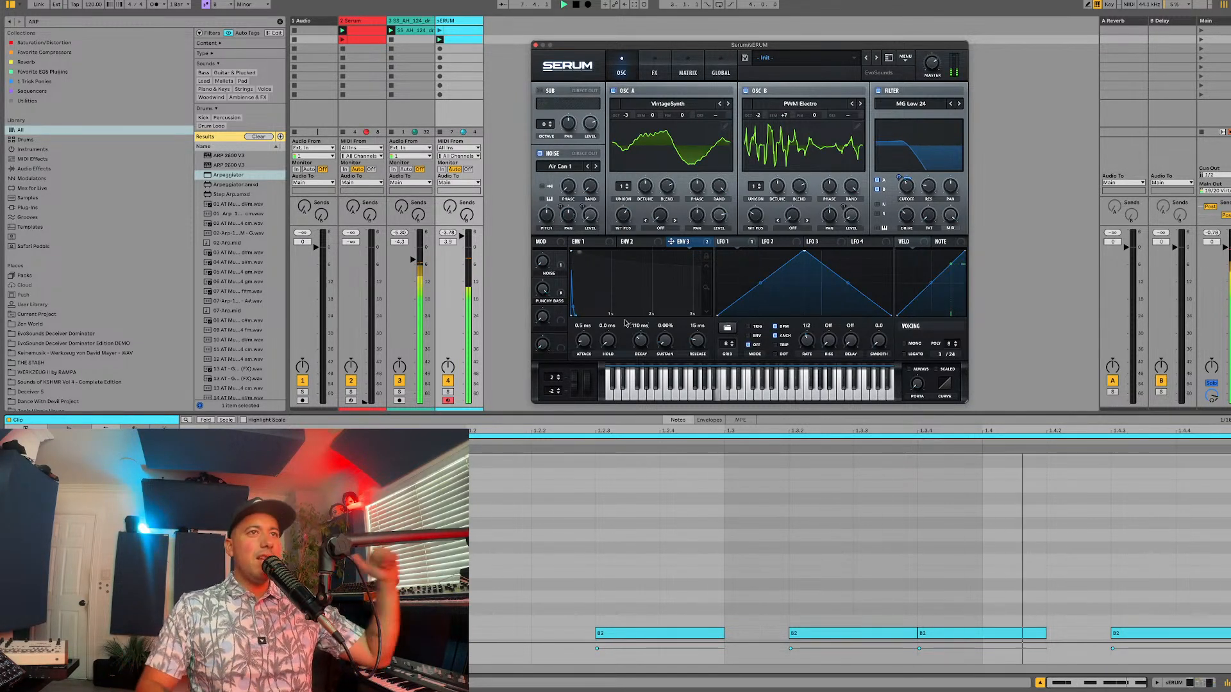
left_click_drag(561, 292, 902, 183)
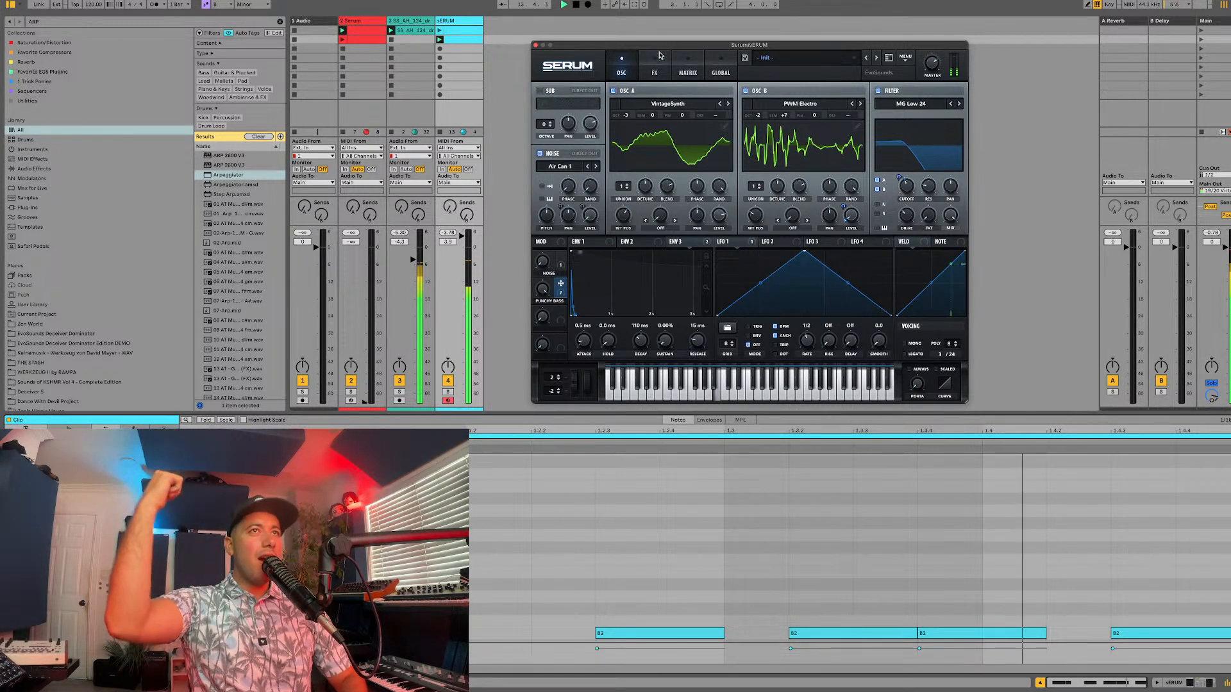
Step: Route Env 3 to the distortion drive and to the compressor attack
left_click(655, 71)
left_click_drag(706, 240, 847, 96)
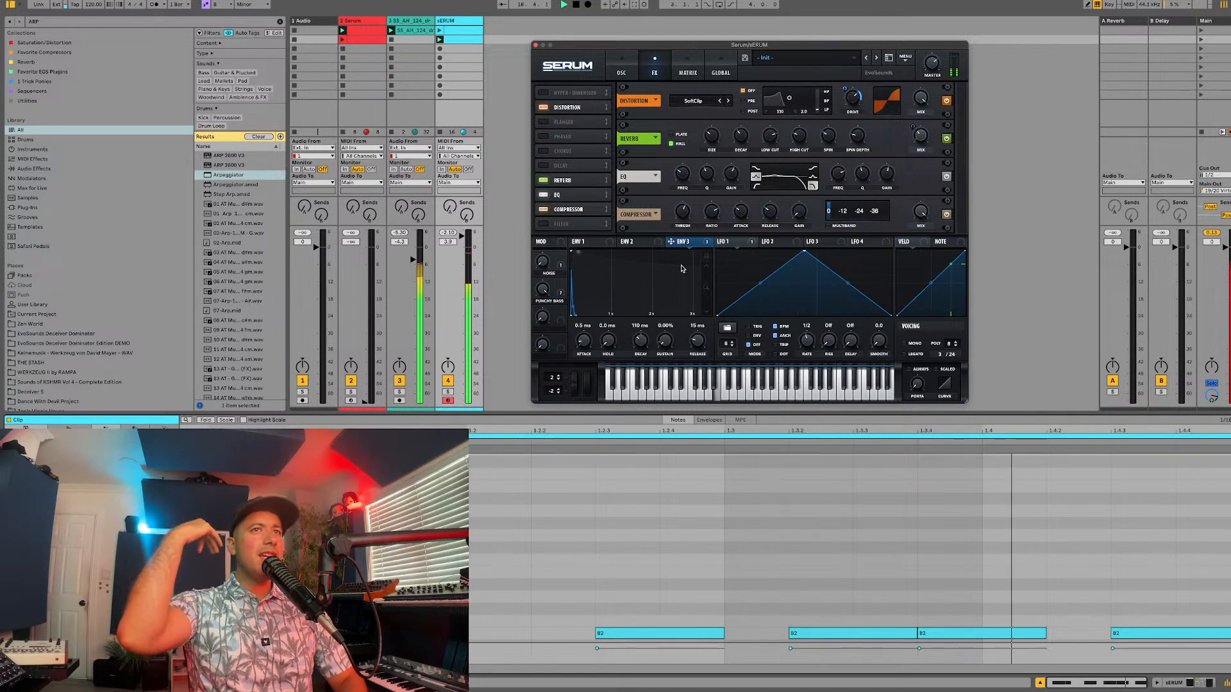
left_click_drag(670, 241, 739, 211)
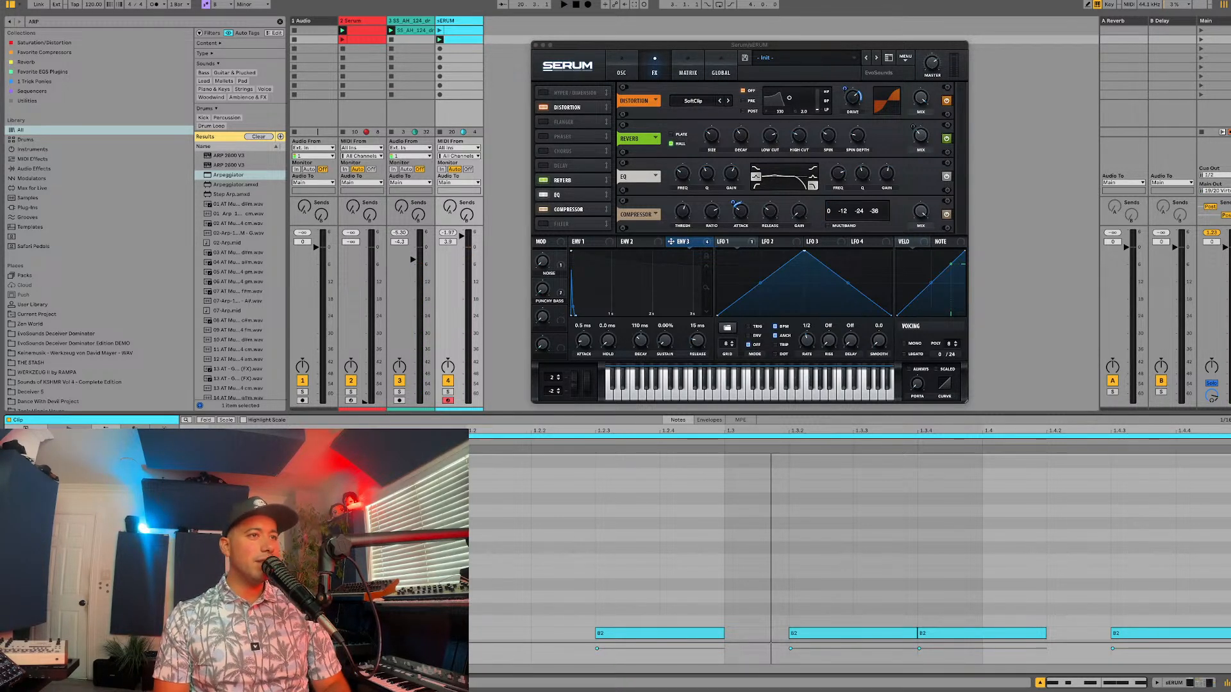
Step: Replace the short bass pattern with long back-to-back notes on the same pitch, and shift the Serum window slightly closer to the mixer
left_click_drag(337, 633, 705, 633)
key("ctrl+d")
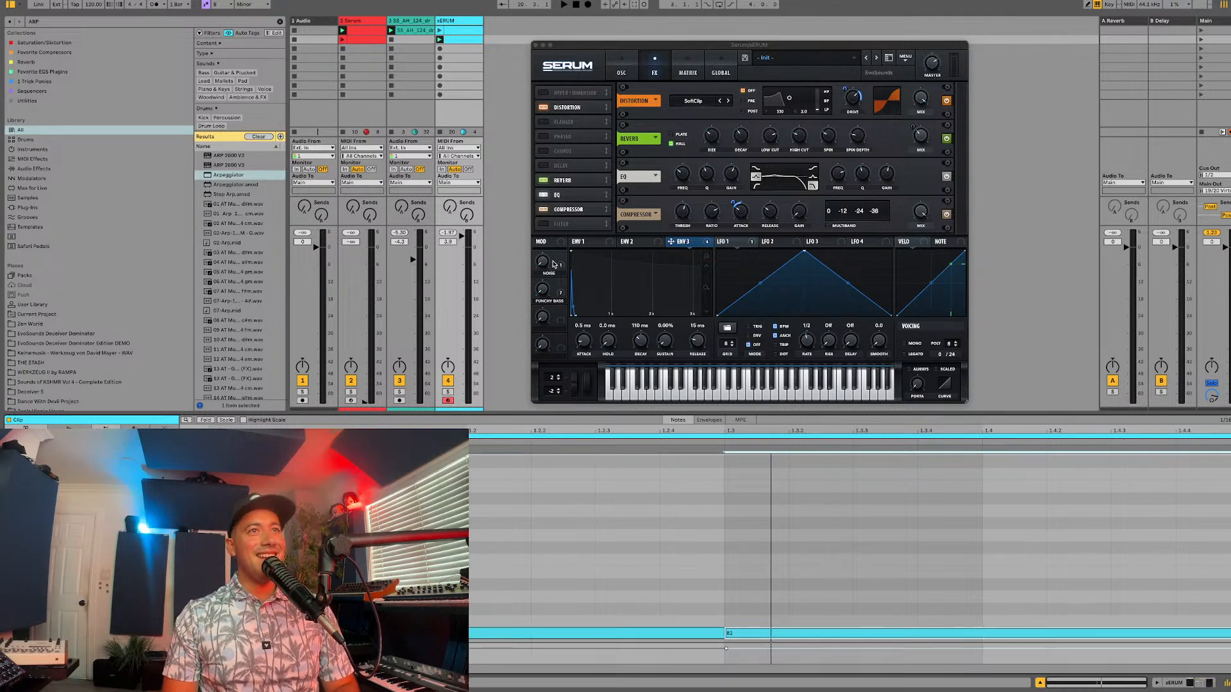
left_click(620, 66)
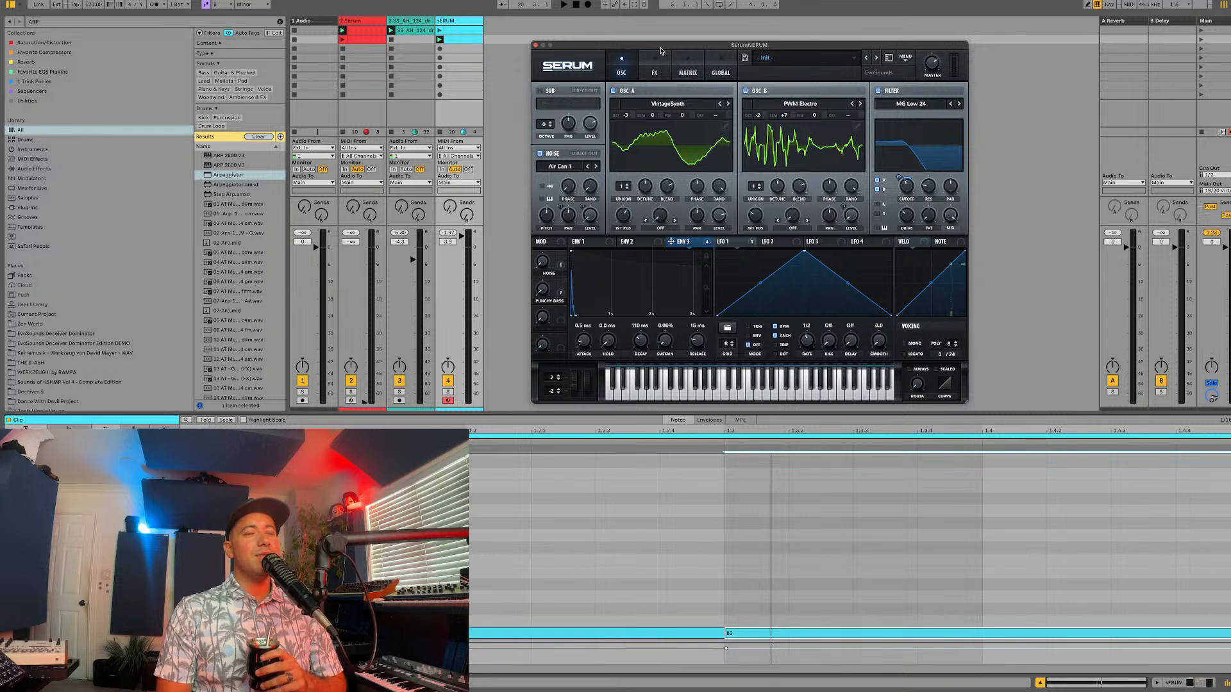
left_click_drag(660, 50, 639, 50)
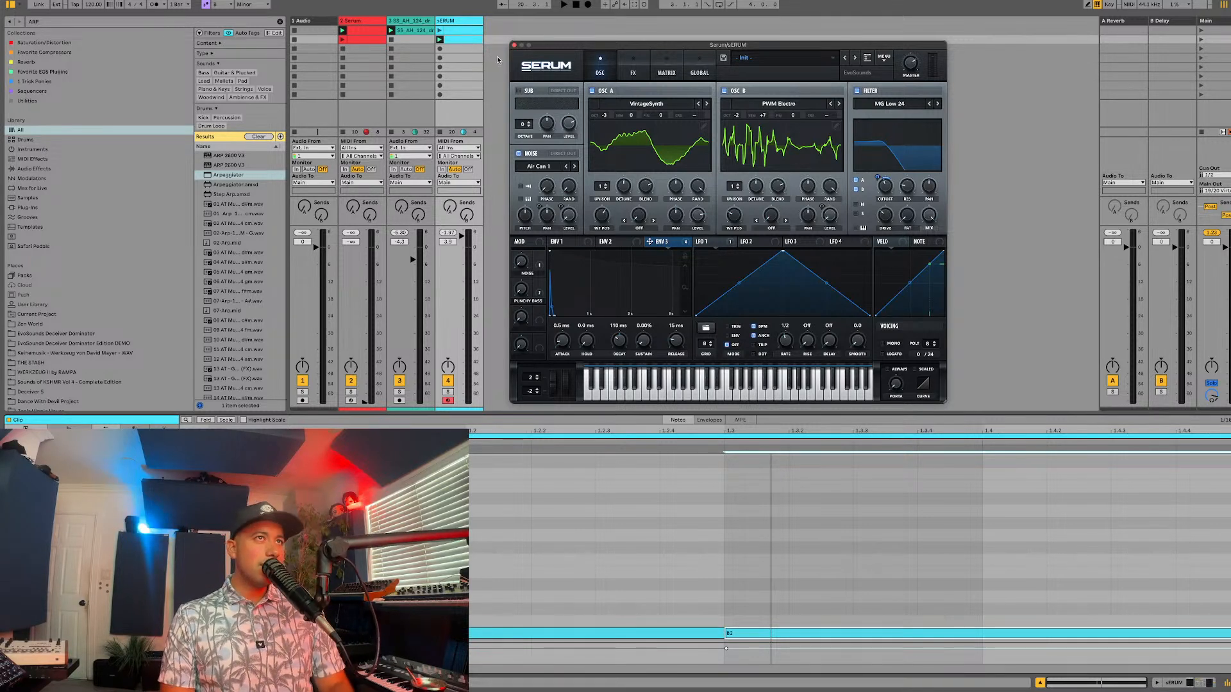
Step: Route Macro 3 to oscillator B's level and name the macro "7th heaven"
key("space")
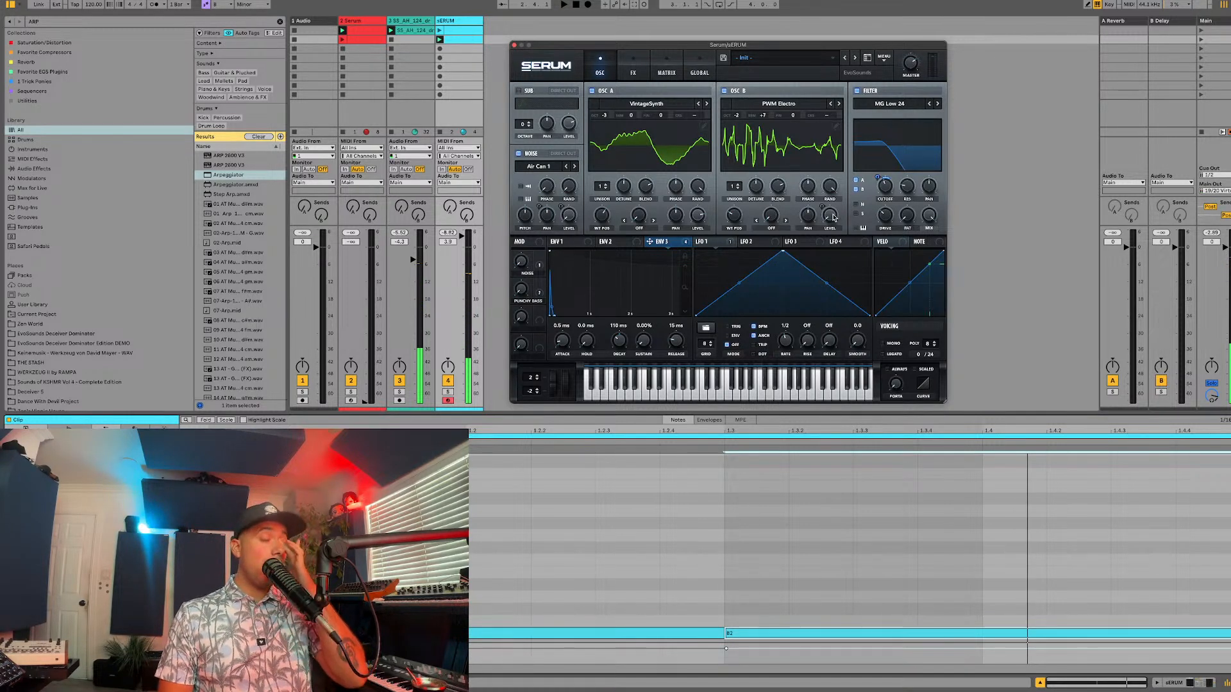
left_click_drag(539, 311, 817, 218)
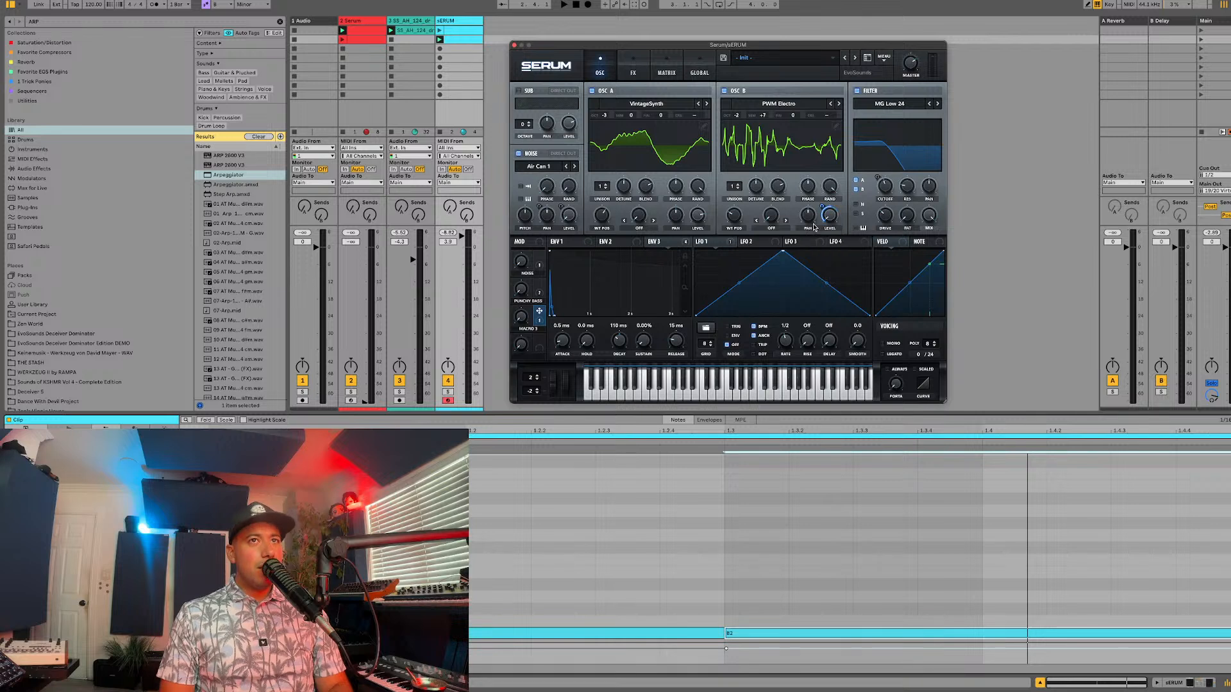
key("space")
double_click(530, 328)
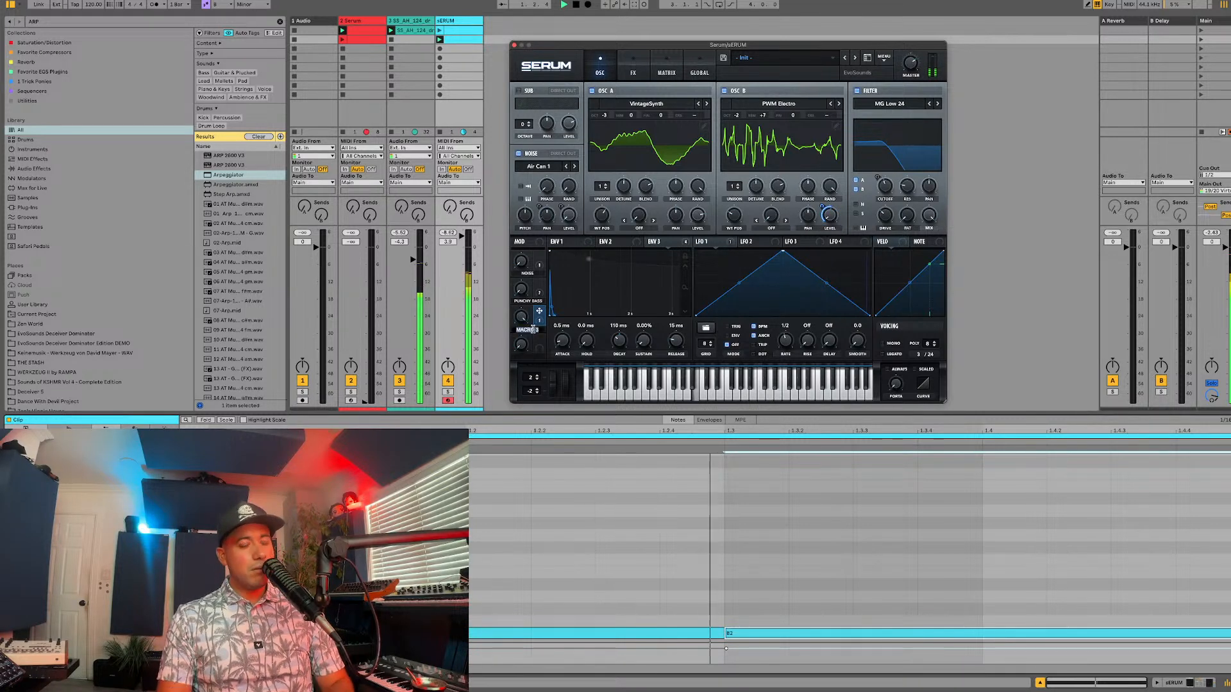
type("7th heaven")
key("Return")
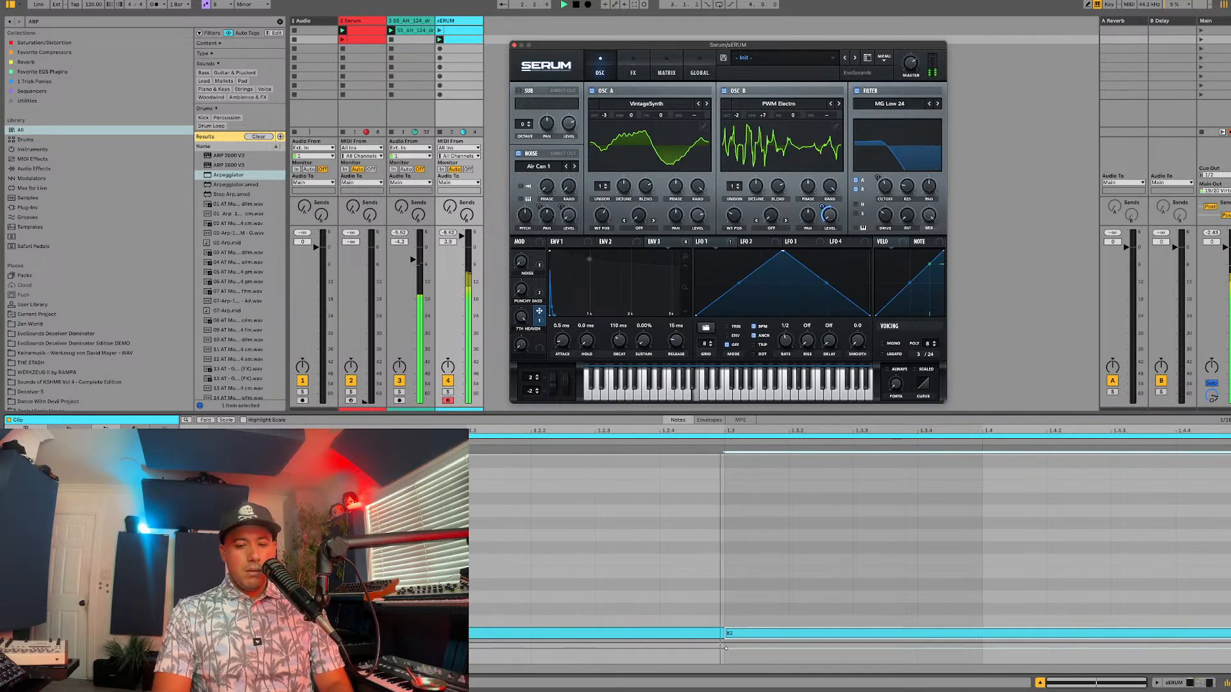
Step: Increase the Macro 3 modulation amount on oscillator B's level while auditioning the clip
key("space")
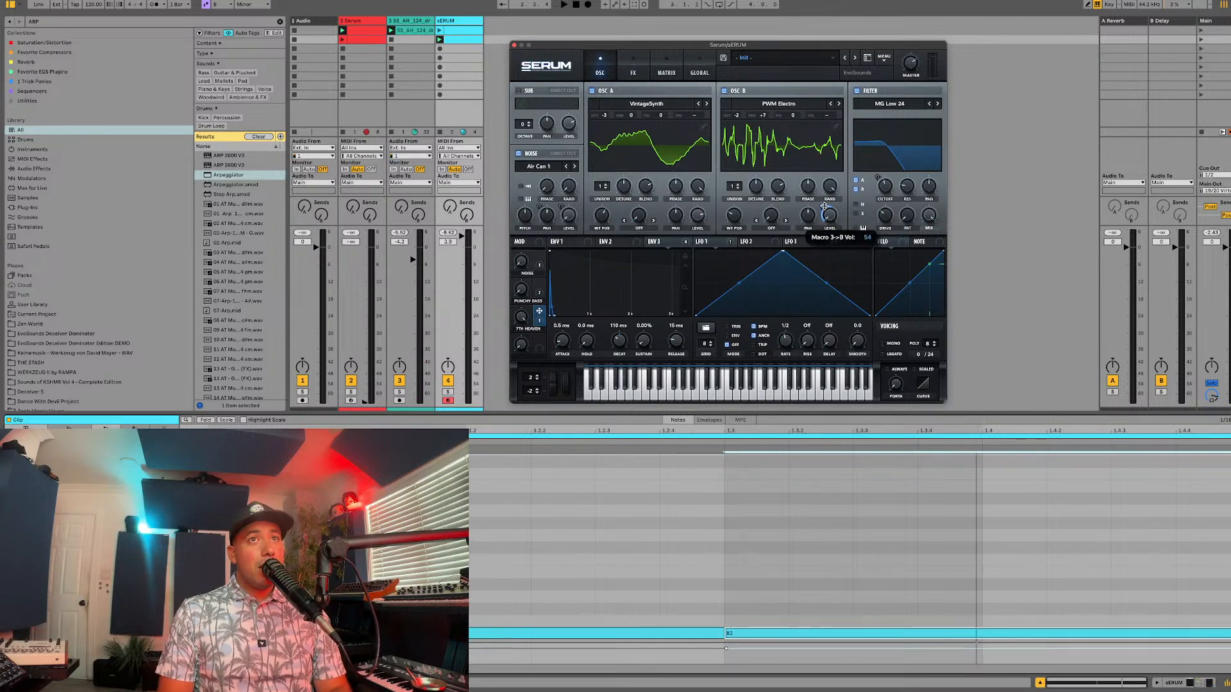
key("space")
left_click_drag(821, 206, 823, 201)
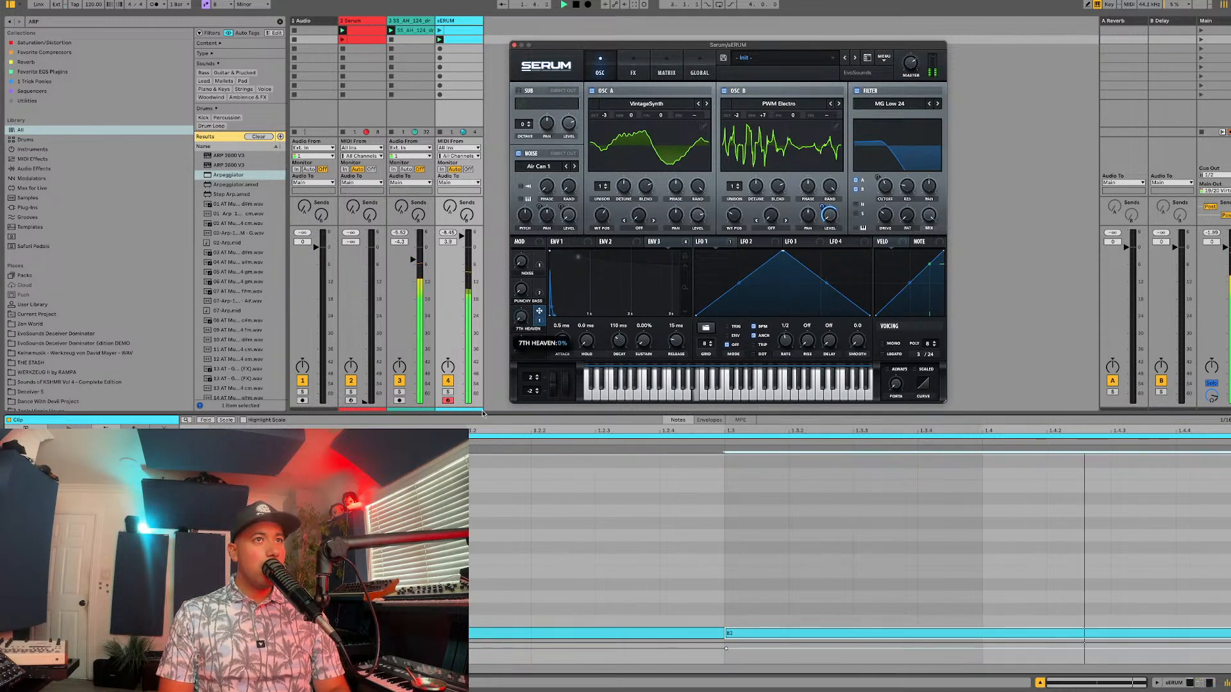
Step: Add the MG Low 6 filter to Serum's effects chain and raise its cutoff and drive while auditioning the melodic clip
left_click(452, 32)
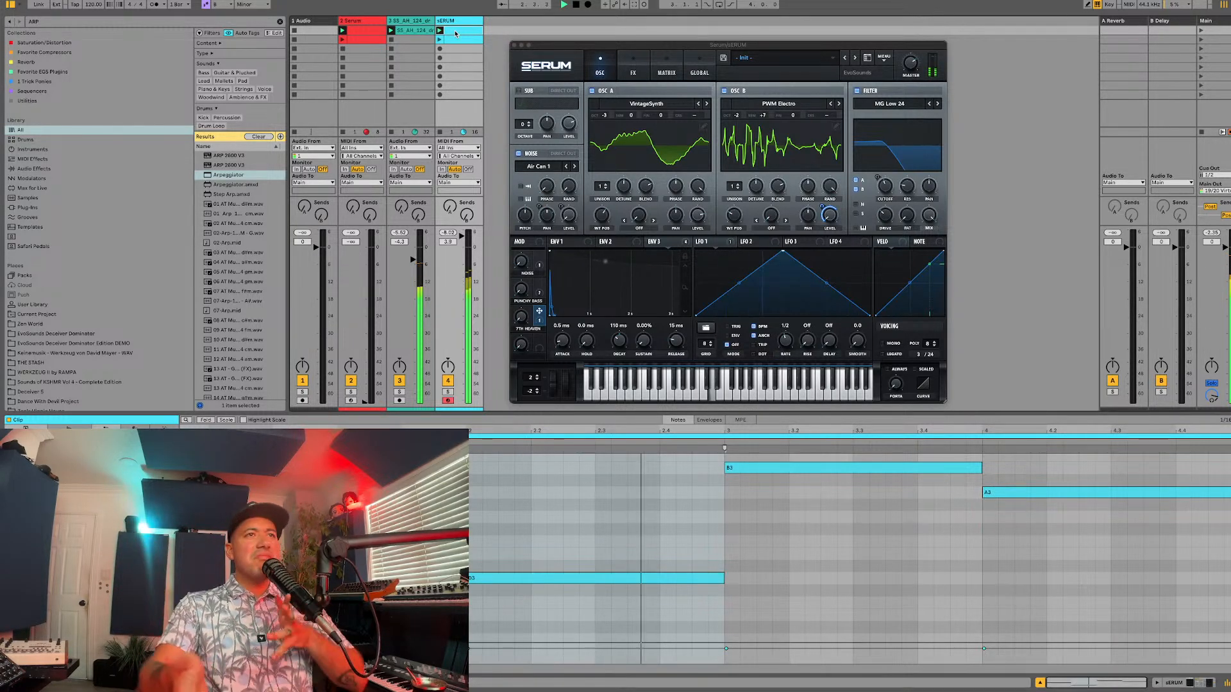
left_click(633, 70)
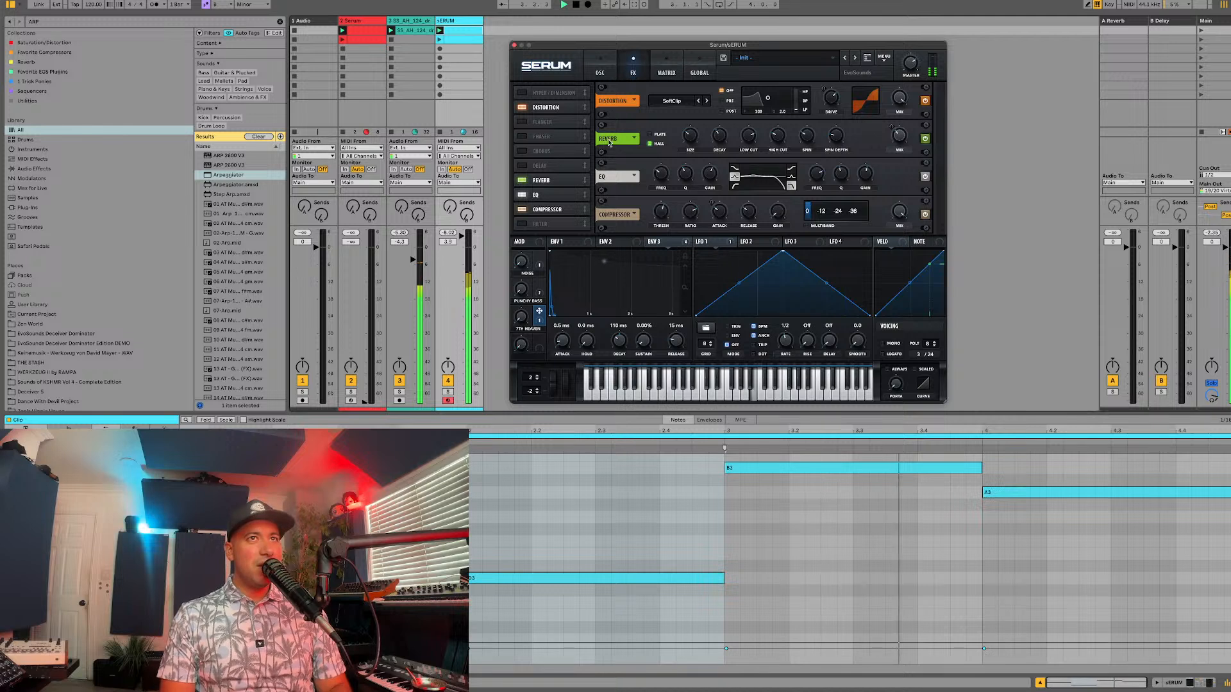
scroll(737, 180, "down", 2)
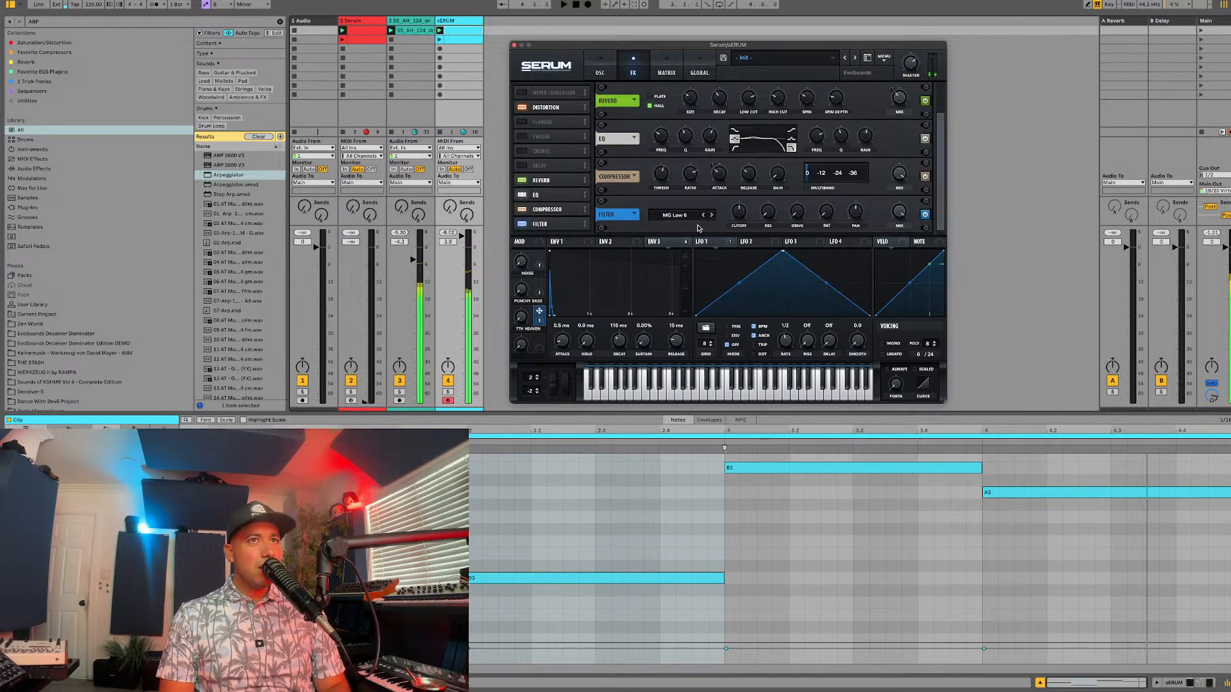
left_click_drag(737, 215, 737, 168)
key("space")
left_click_drag(796, 213, 793, 187)
key("space")
Step: Lower the Serum track's volume to -3.6 dB and fine-tune oscillator B's level during playback
left_click_drag(461, 237, 460, 257)
key("space")
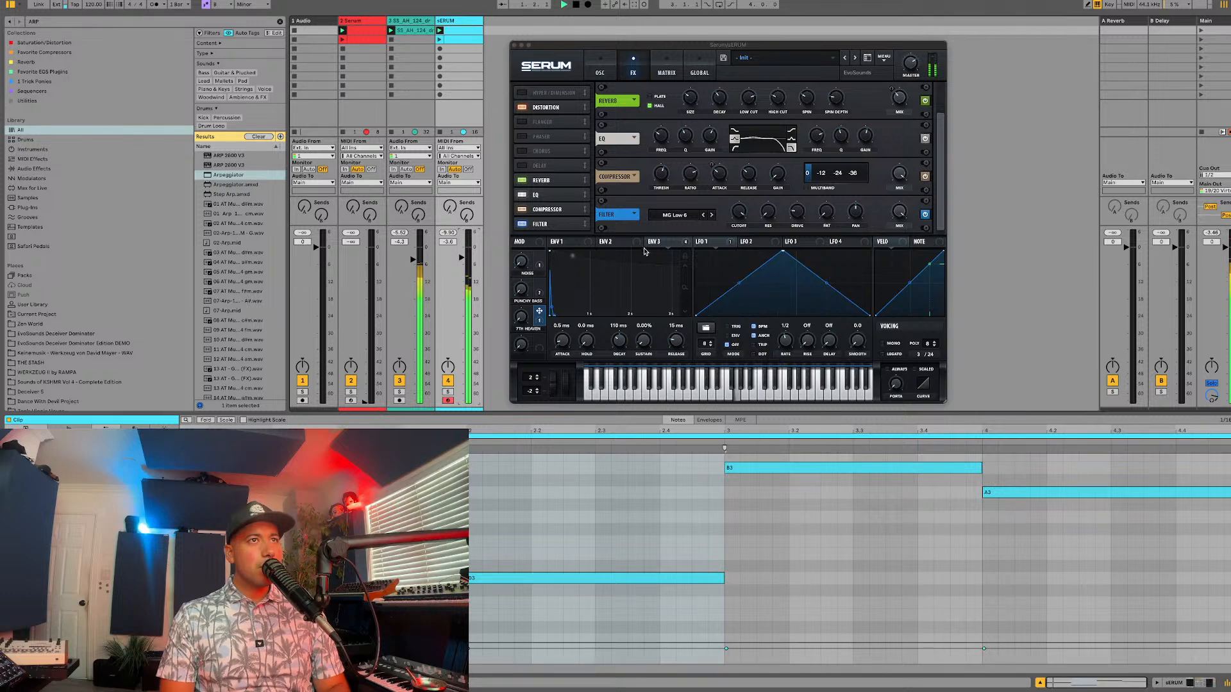
left_click(541, 312)
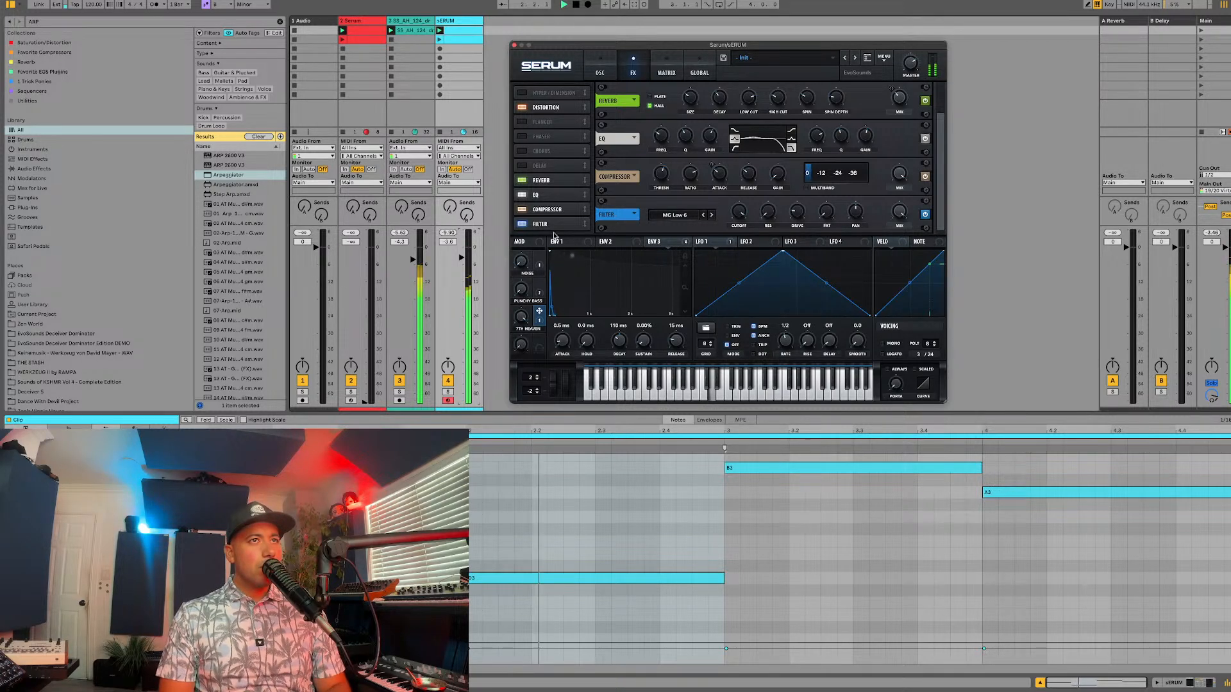
left_click(601, 71)
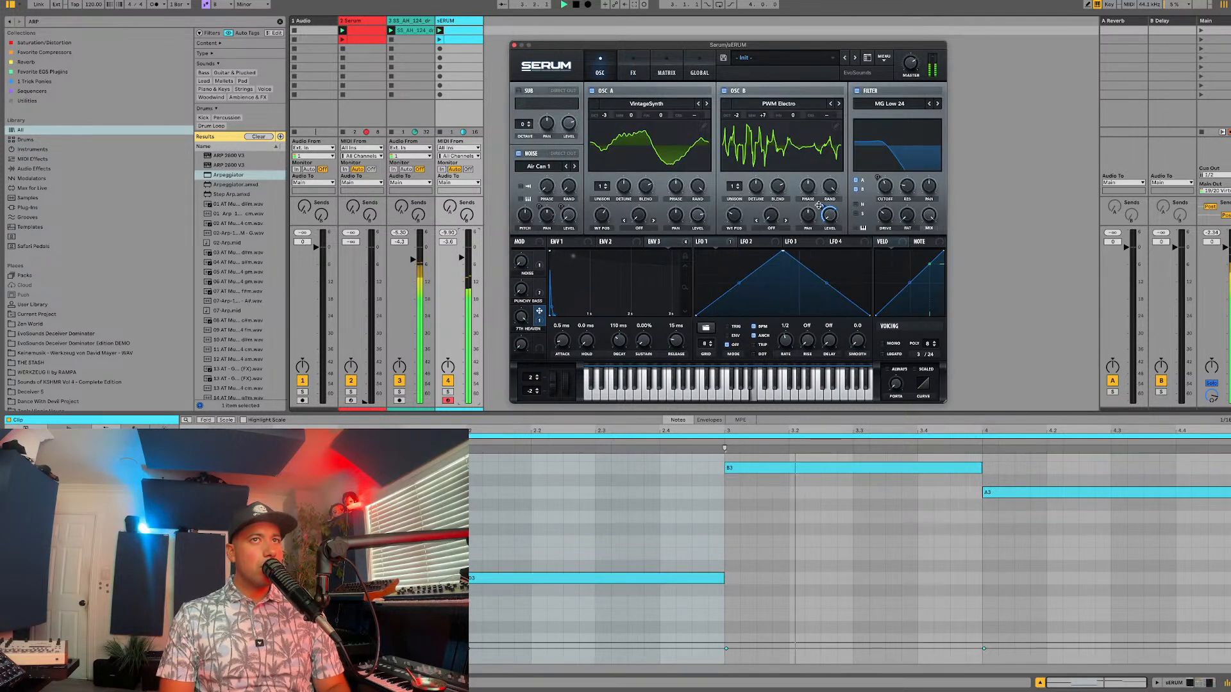
mouse_move(821, 206)
left_click_drag(820, 206, 822, 202)
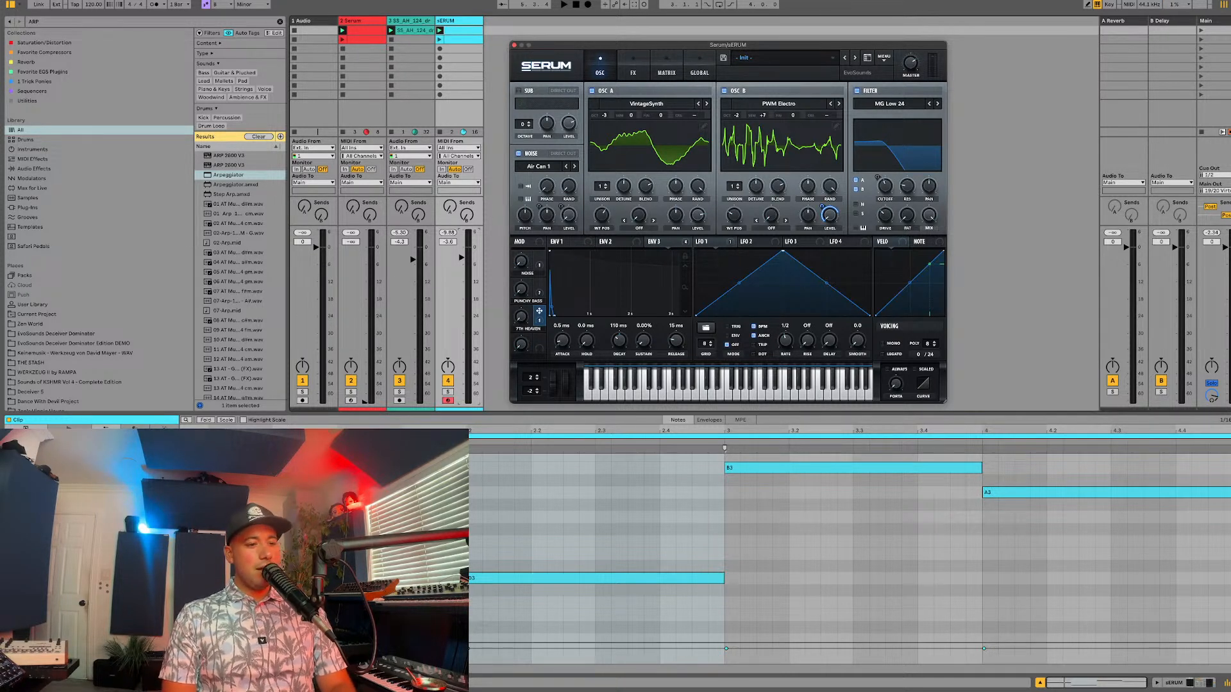
key("alt+super+p")
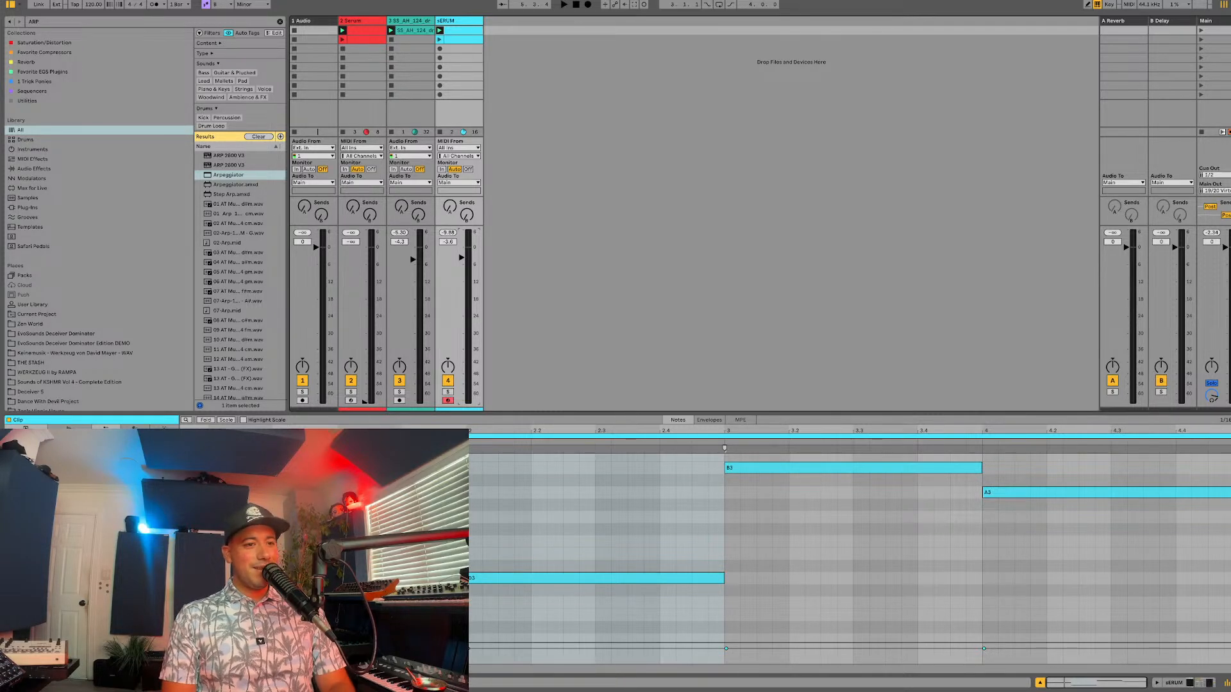
key("alt+super+p")
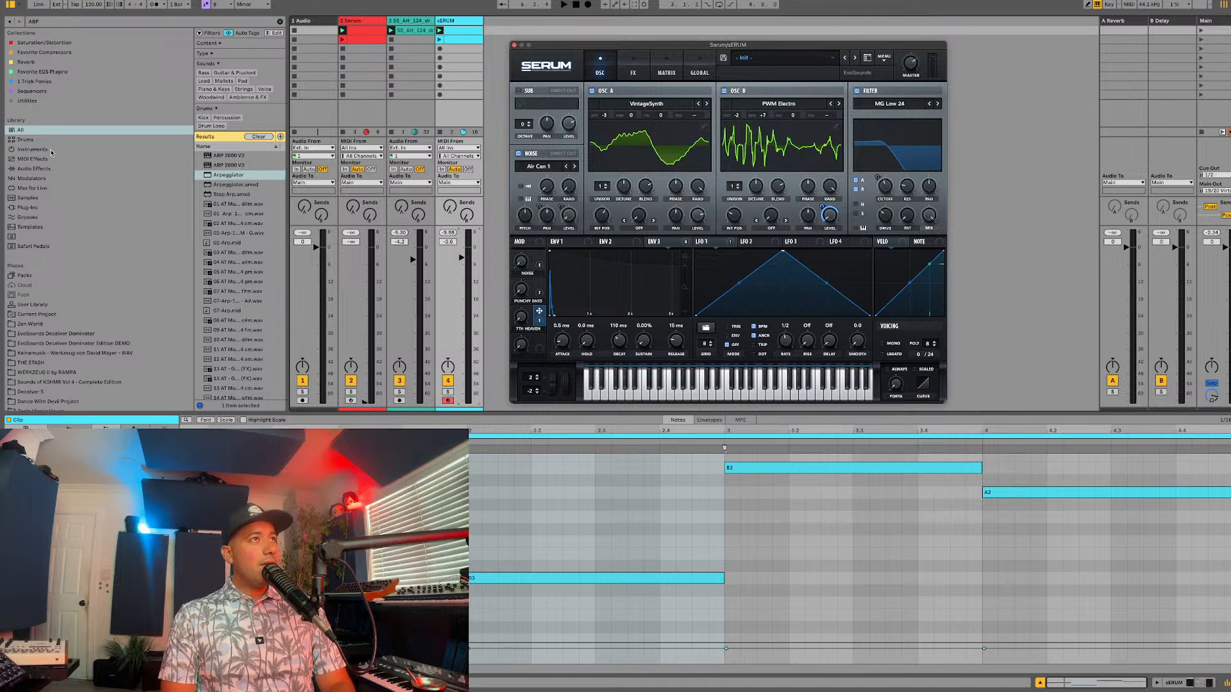
left_click(34, 3)
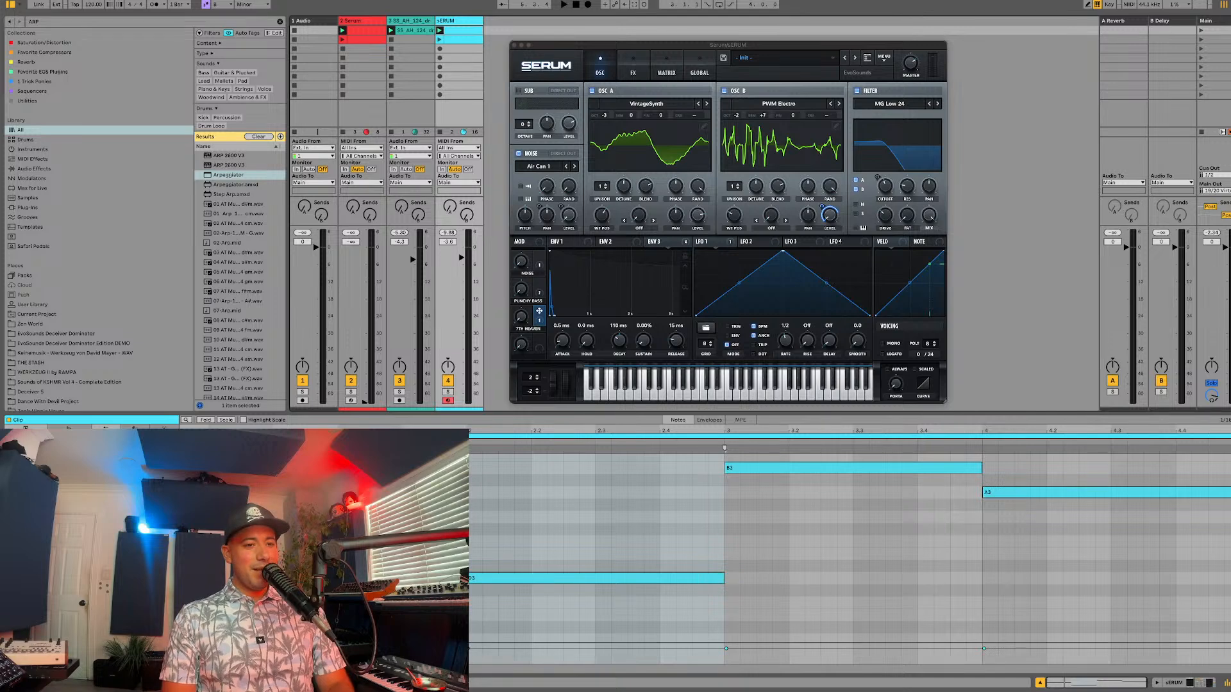
key("super+alt+p")
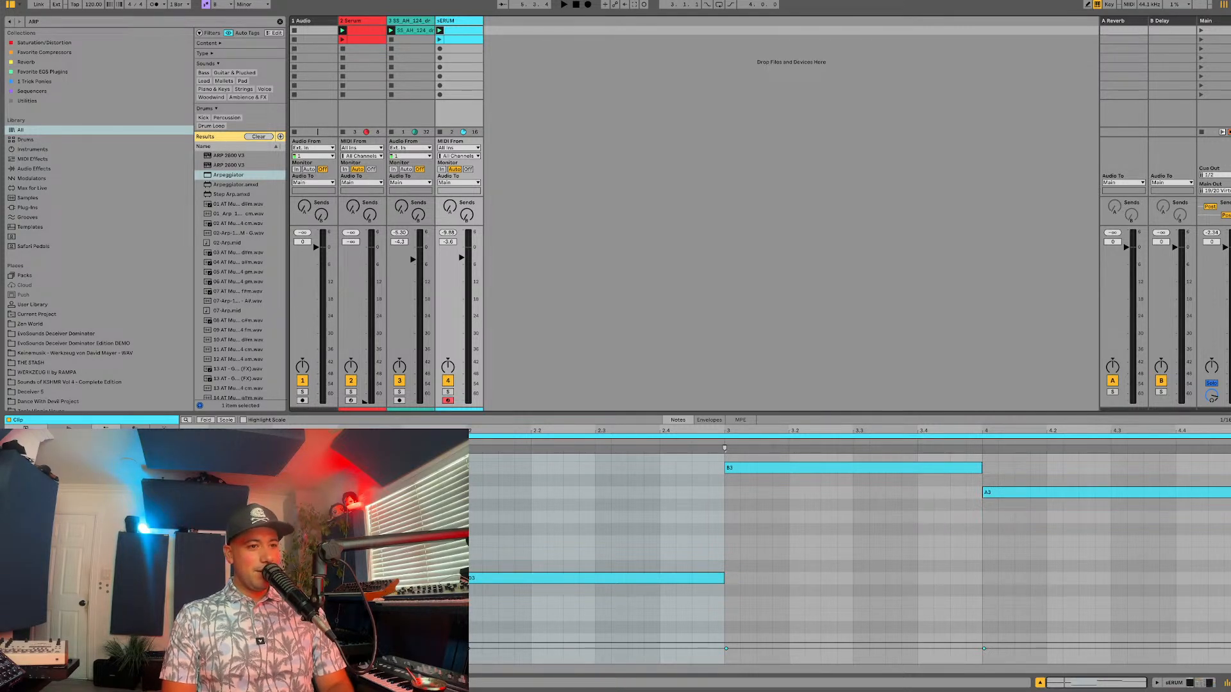
key("super+alt+p")
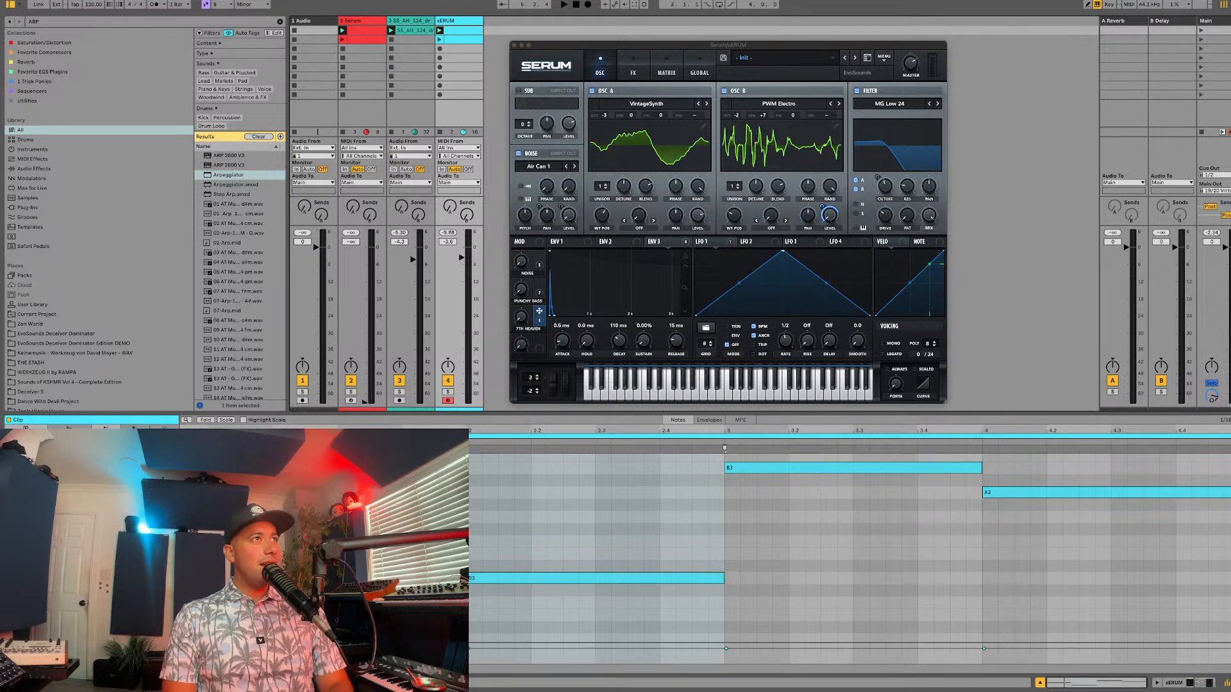
Step: Take Live out of full screen, look through Beatport's Afro House Top 100 in the browser, and minimize that window
left_click(10, 3)
mouse_move(50, 1)
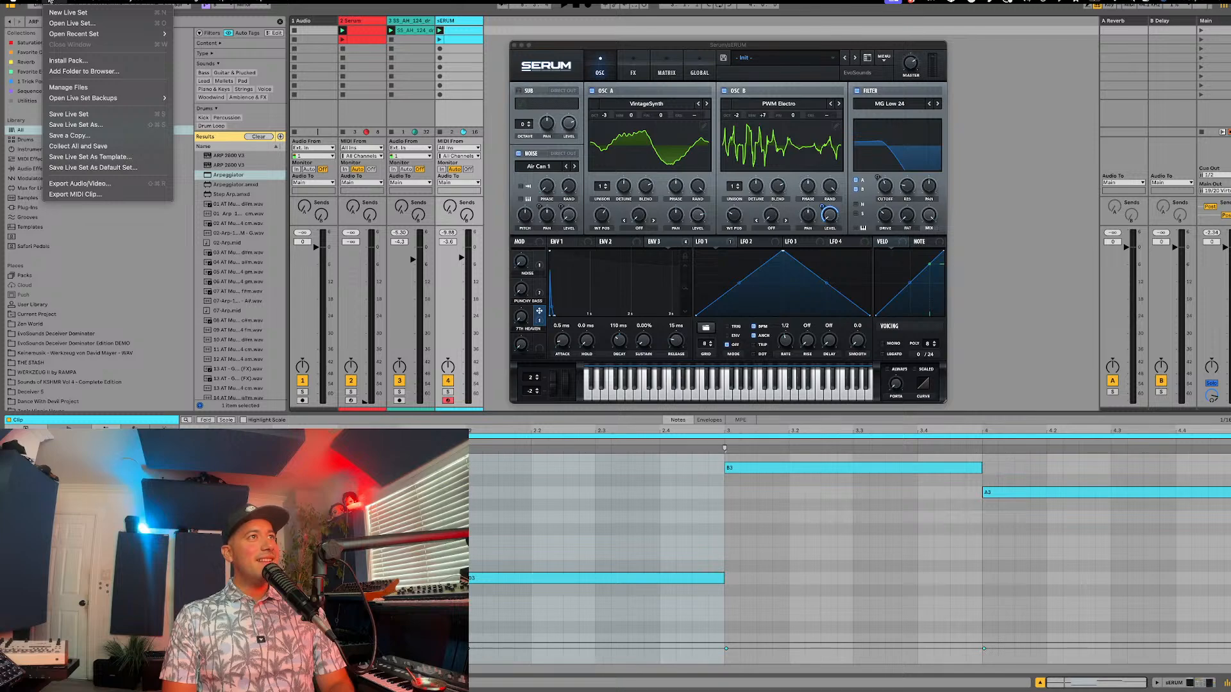
left_click(166, 17)
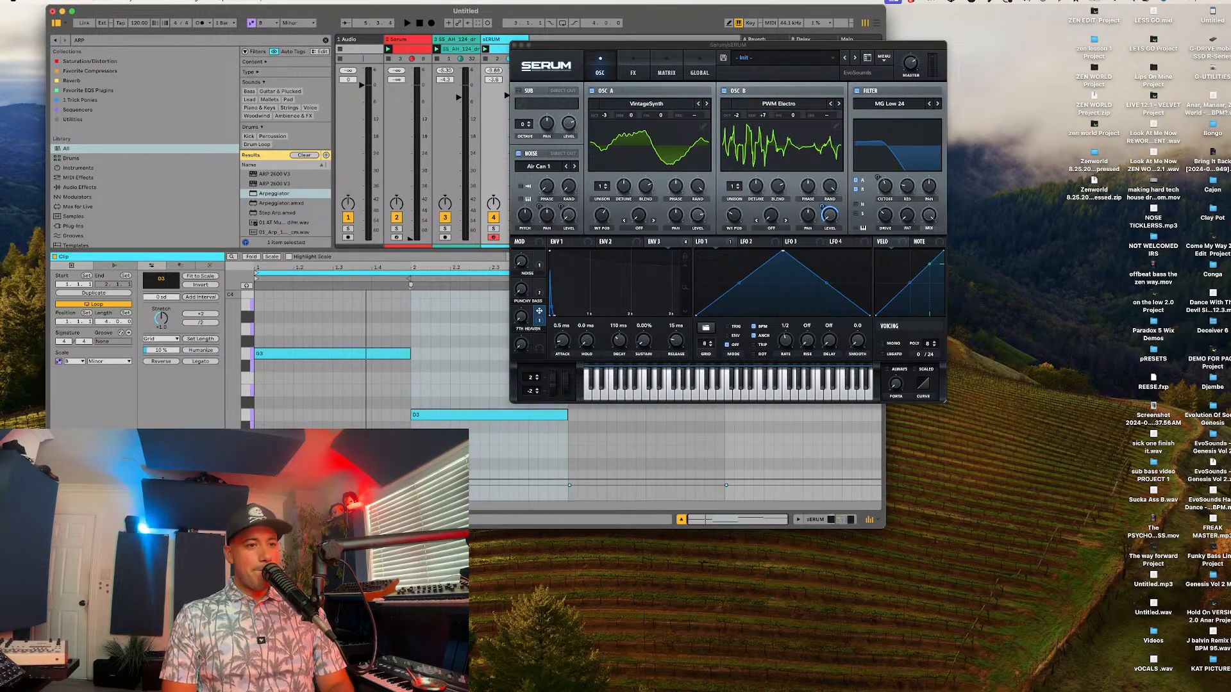
key("super+Tab")
scroll(391, 330, "down", 4)
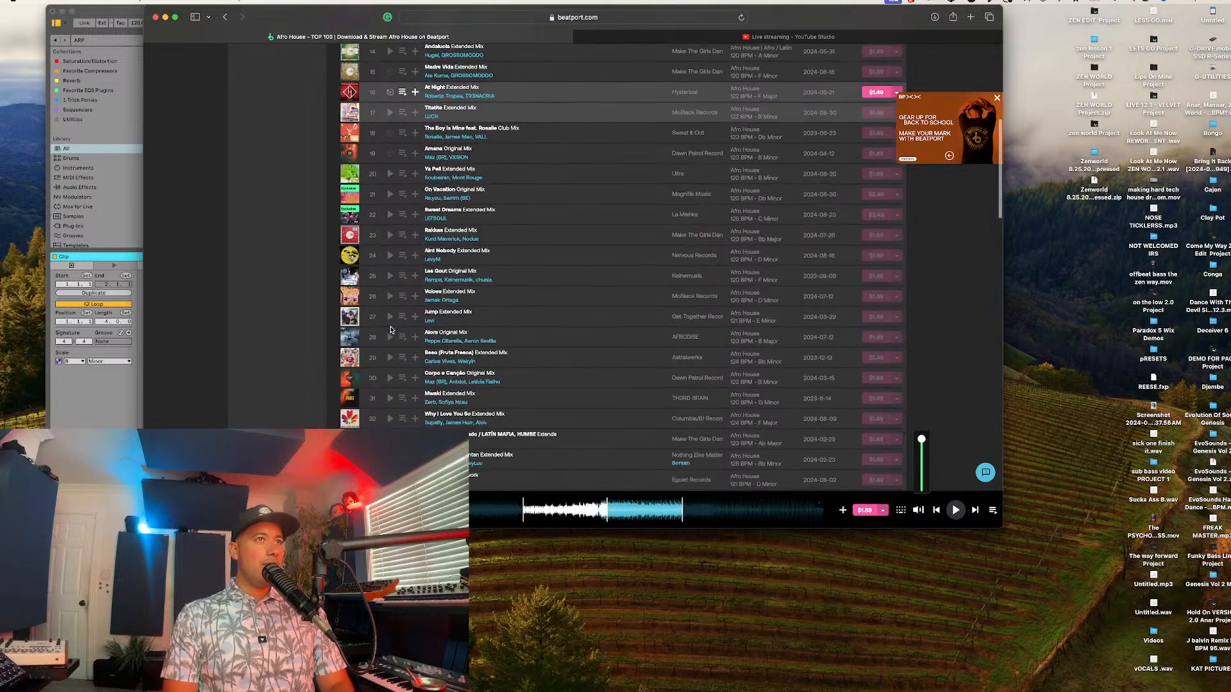
scroll(392, 330, "down", 10)
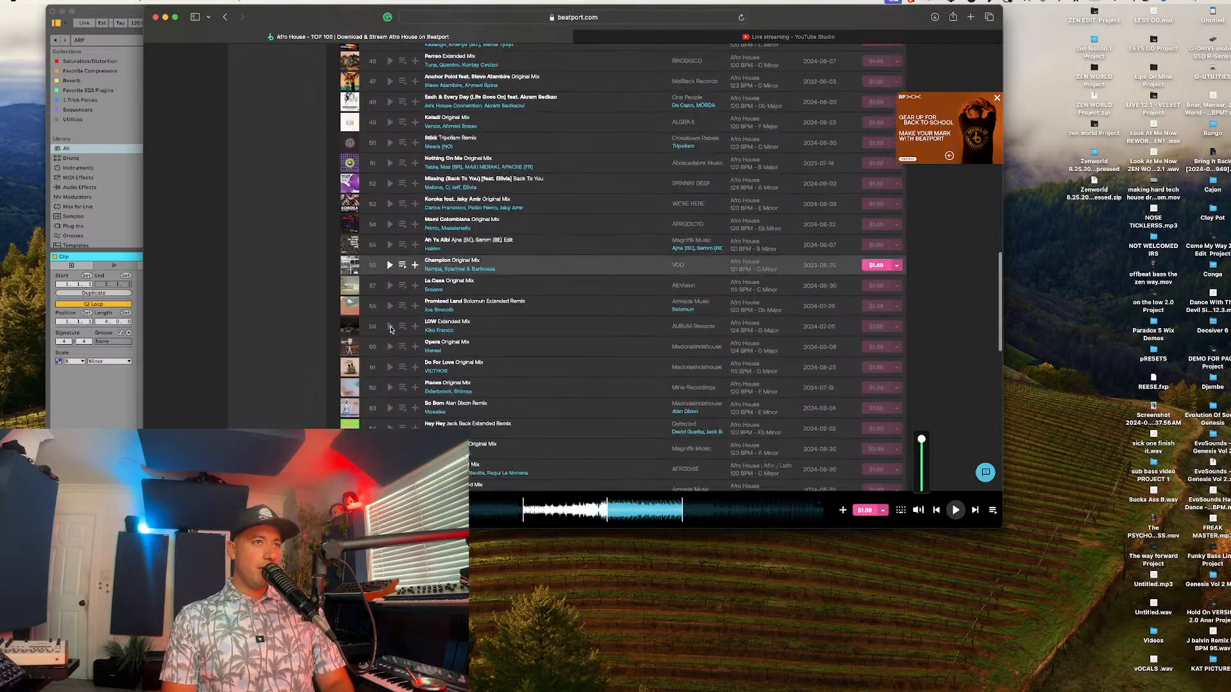
scroll(392, 330, "down", 12)
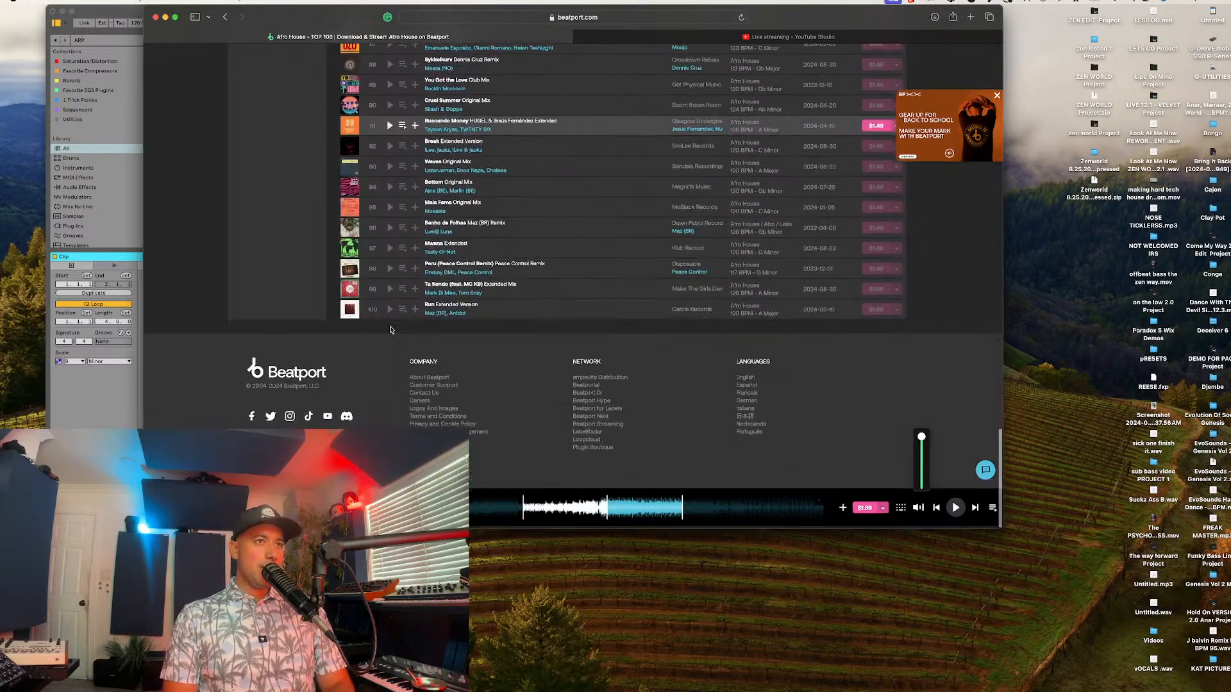
scroll(391, 330, "up", 15)
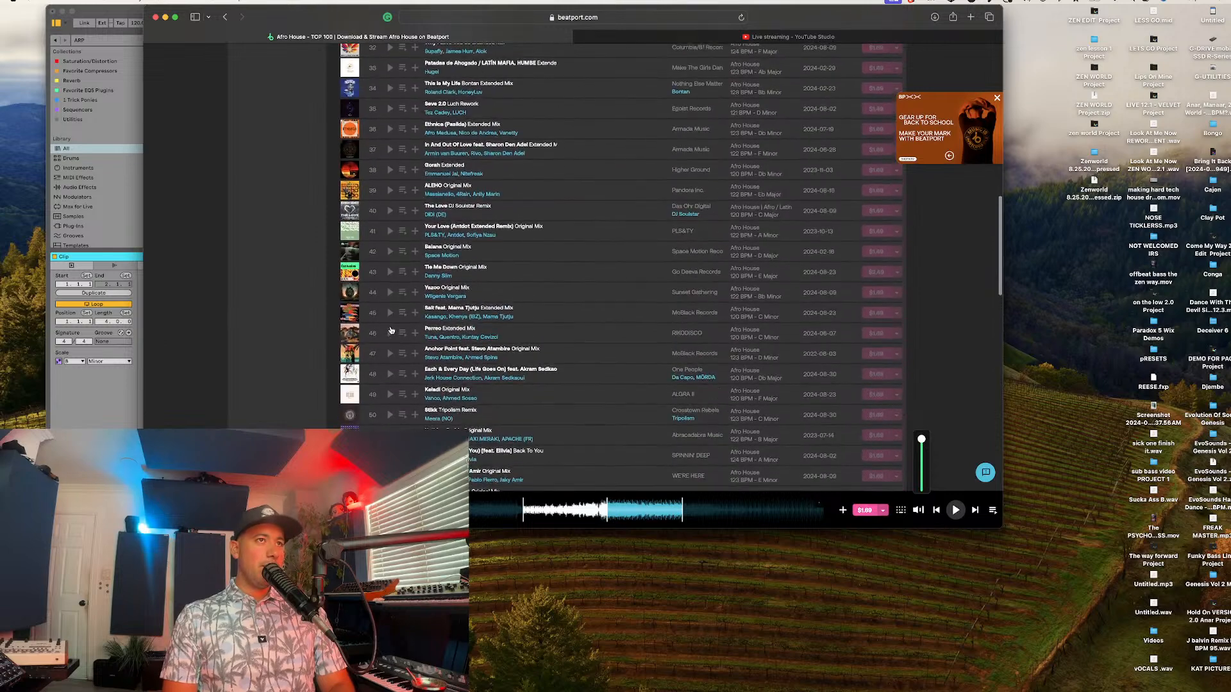
scroll(391, 330, "up", 10)
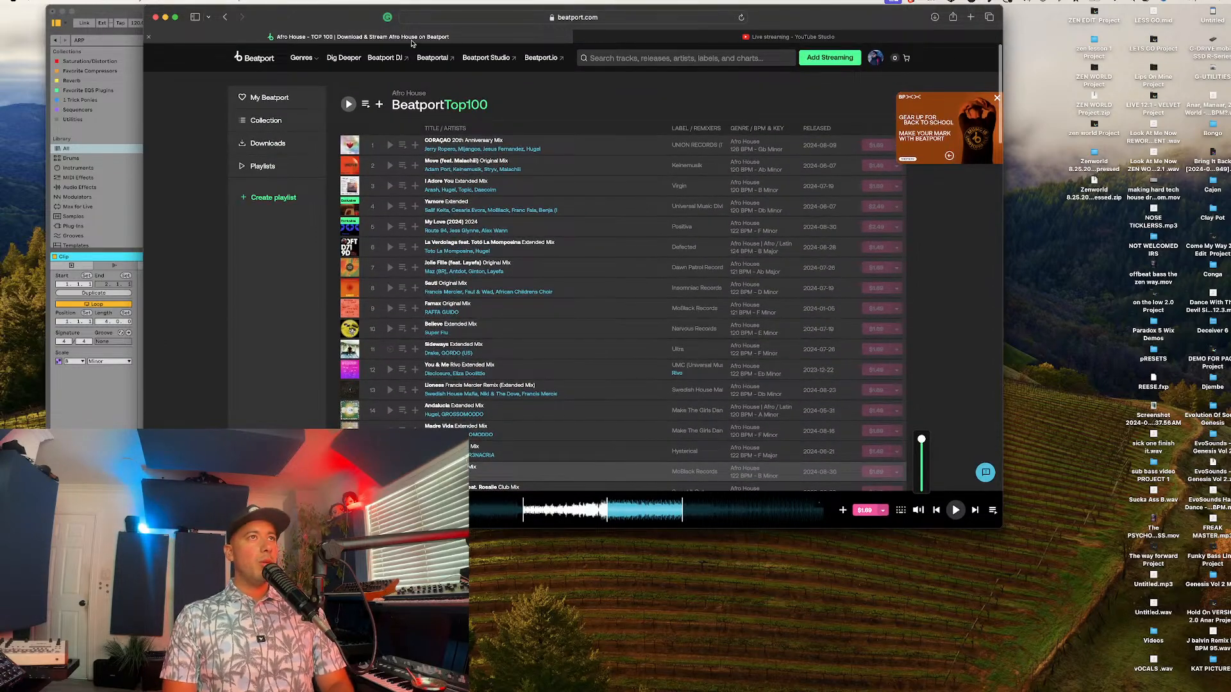
left_click(164, 17)
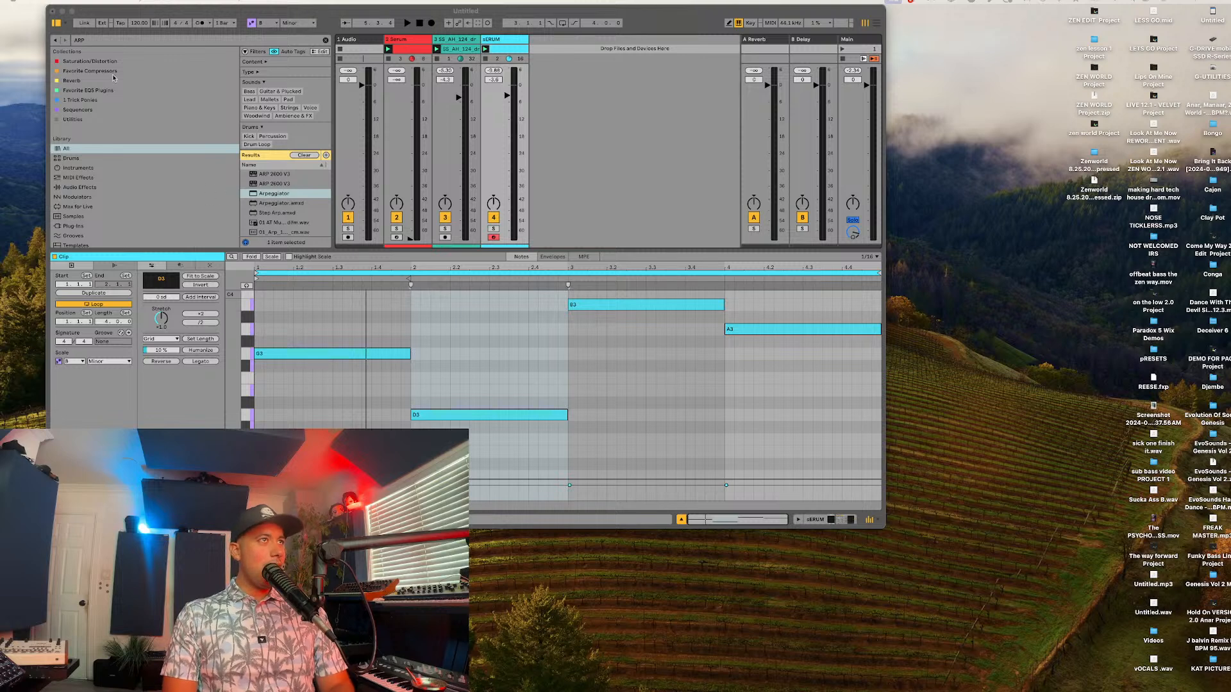
Step: Stretch the Live window to fill the screen and reselect the first clip on the Serum synth track
left_click_drag(47, 10, 0, 10)
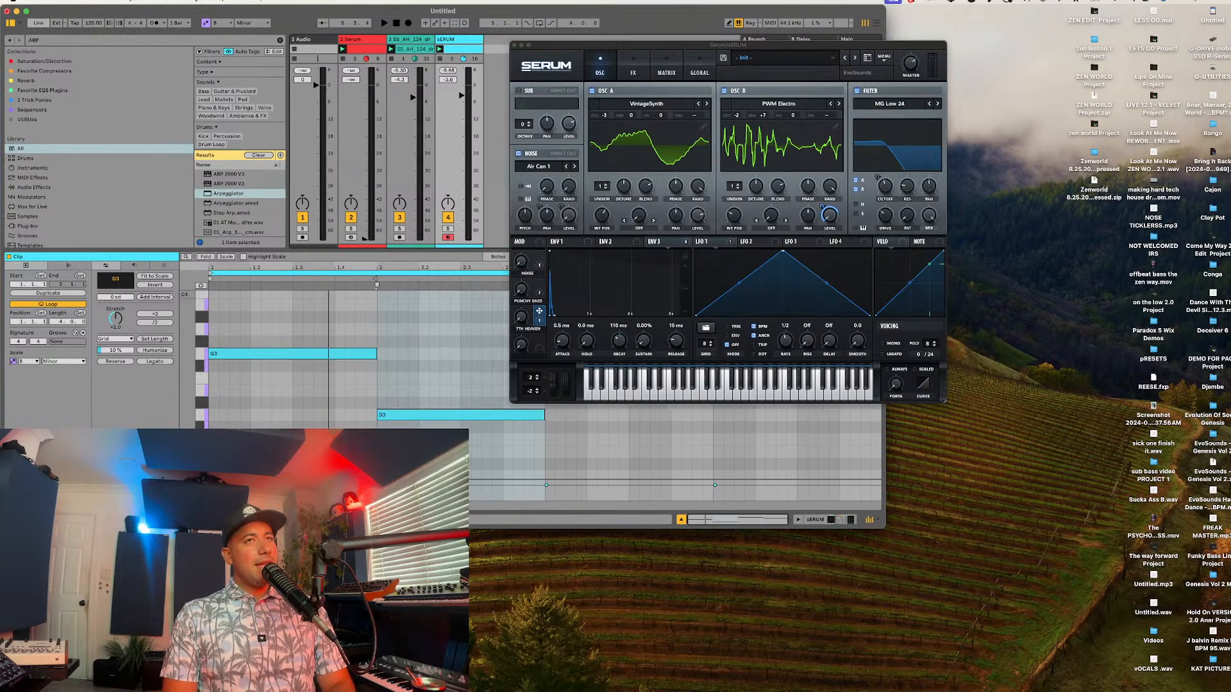
left_click_drag(884, 526, 1230, 691)
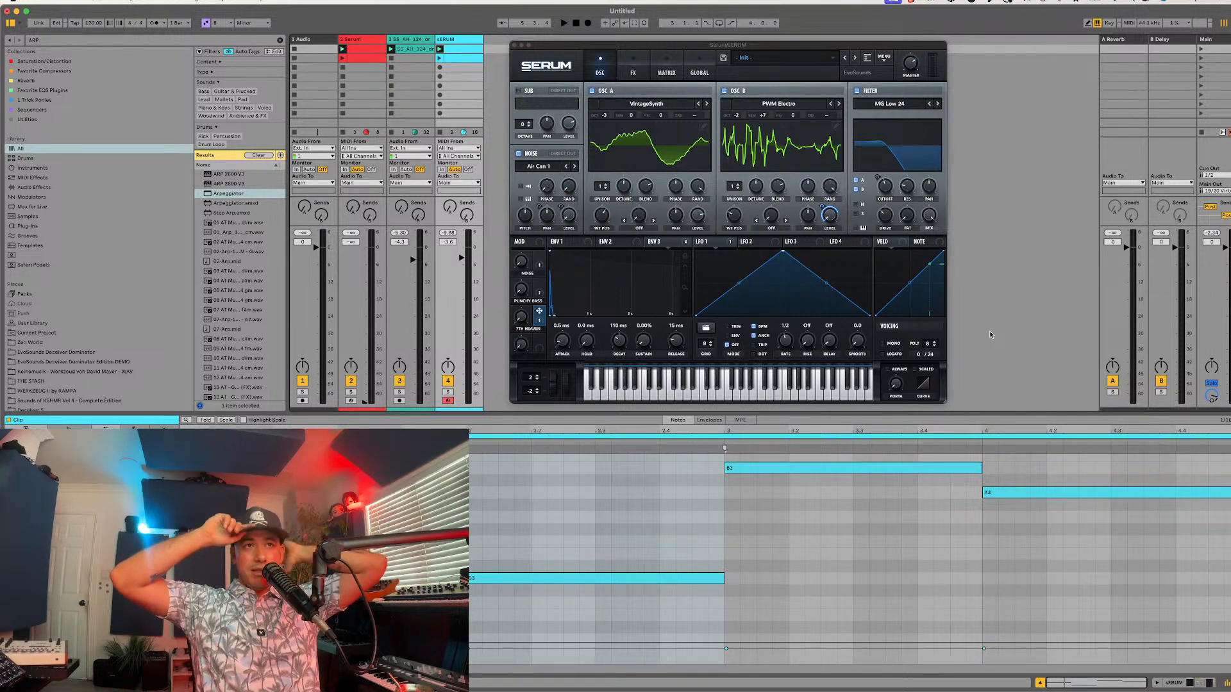
left_click(371, 48)
left_click(456, 49)
left_click(371, 49)
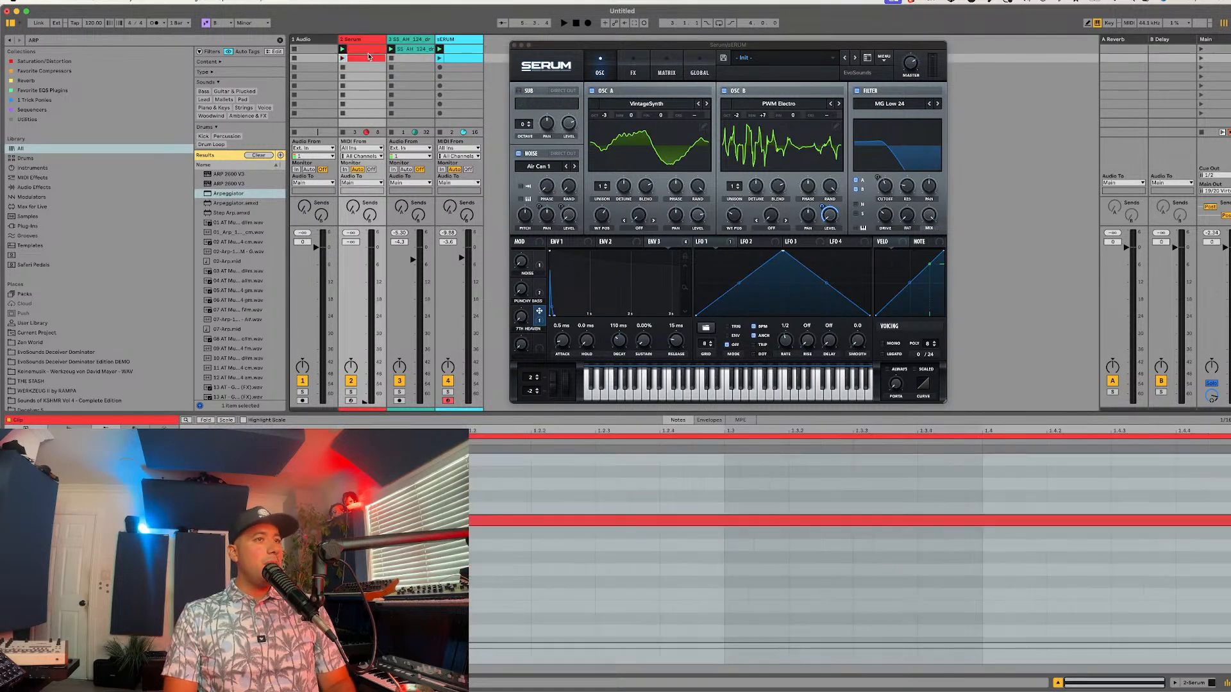
left_click(458, 55)
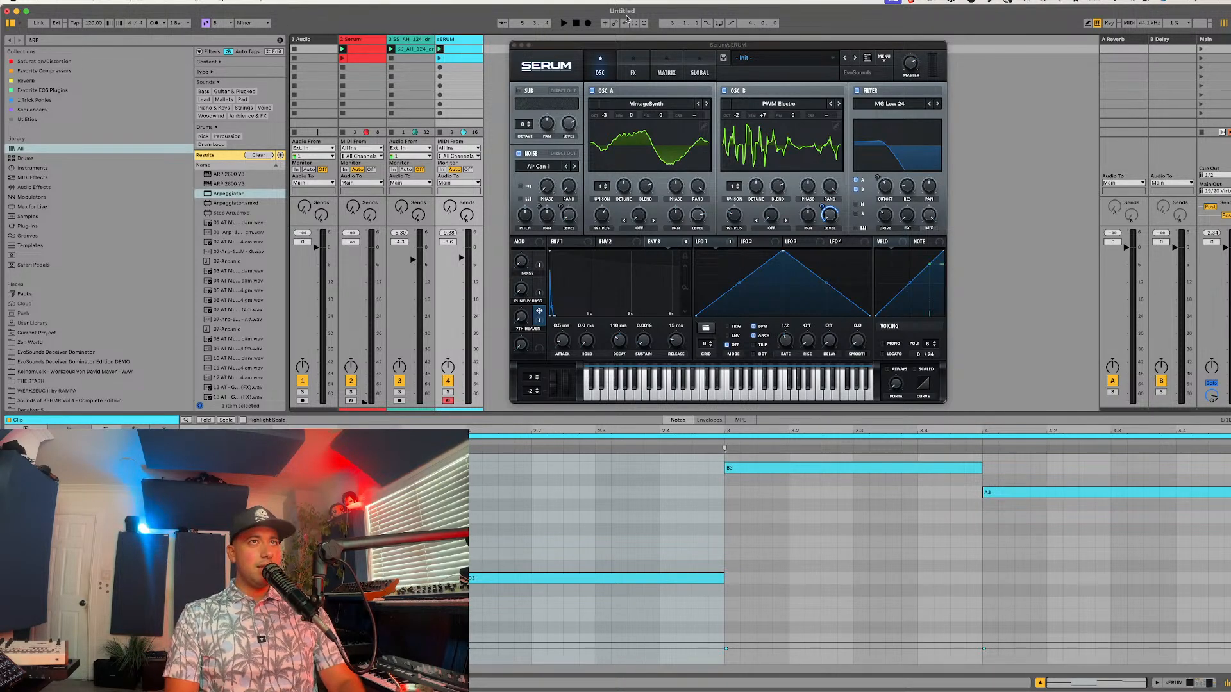
Step: Enlarge the Serum plug-in window slightly, place it beside the mixer tracks, and start playback
left_click_drag(582, 43, 563, 33)
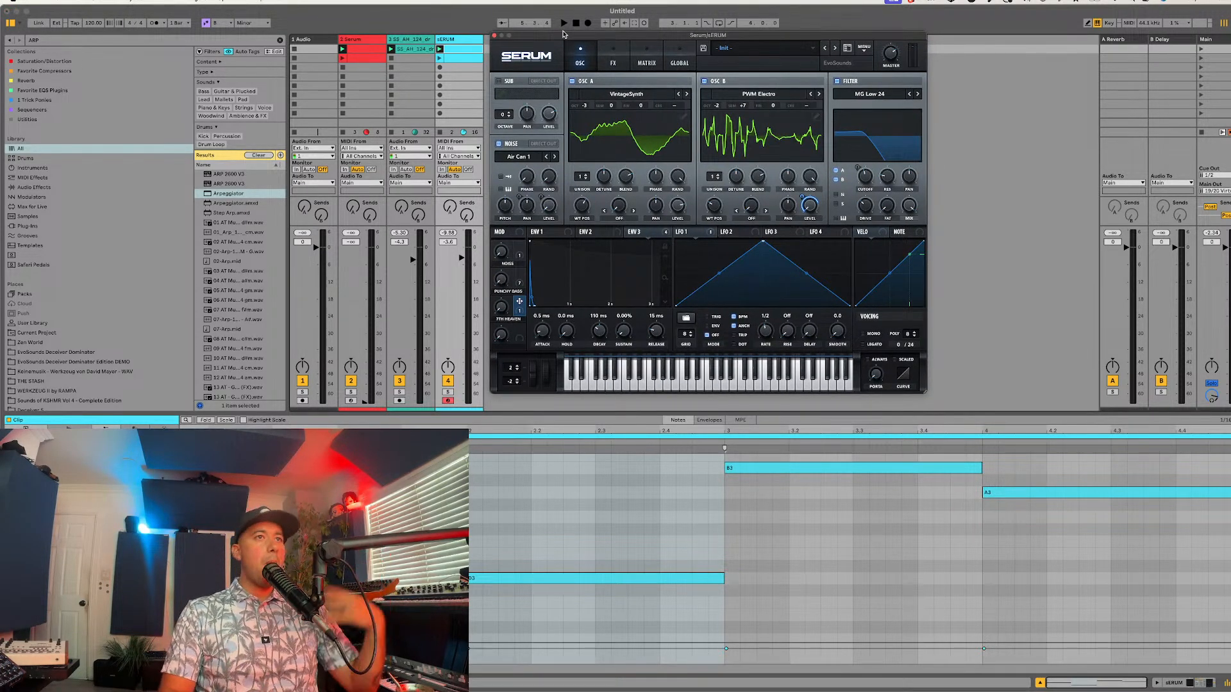
key("super+Tab")
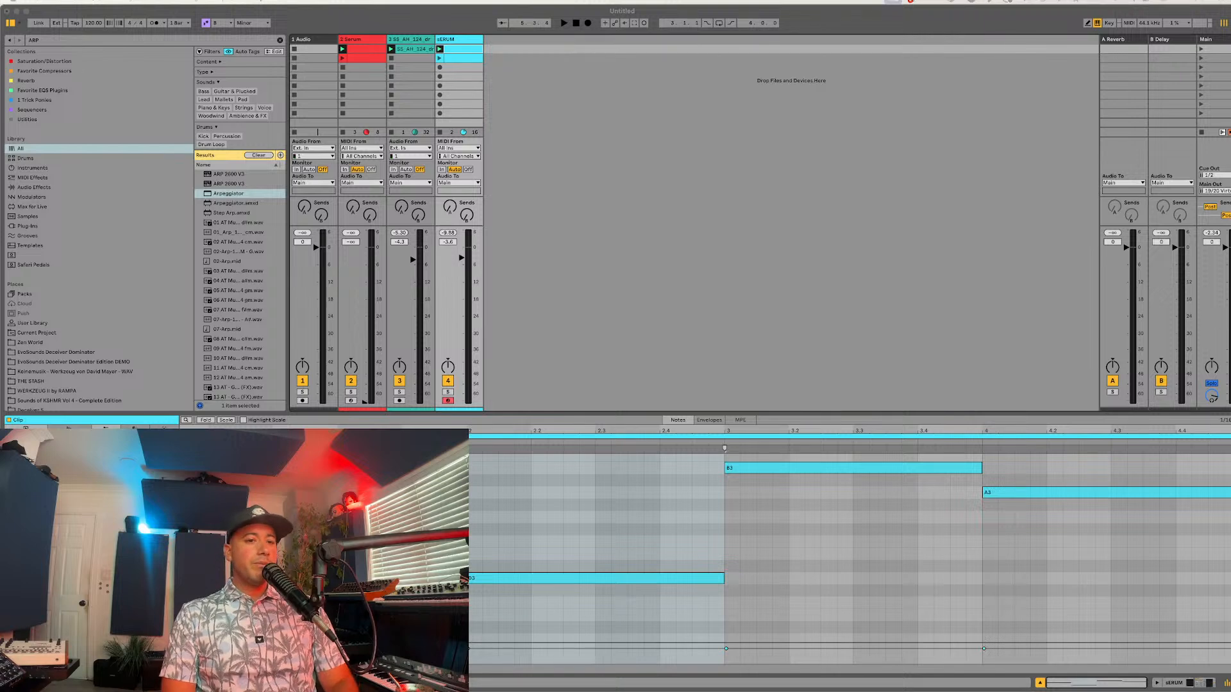
key("super+Tab")
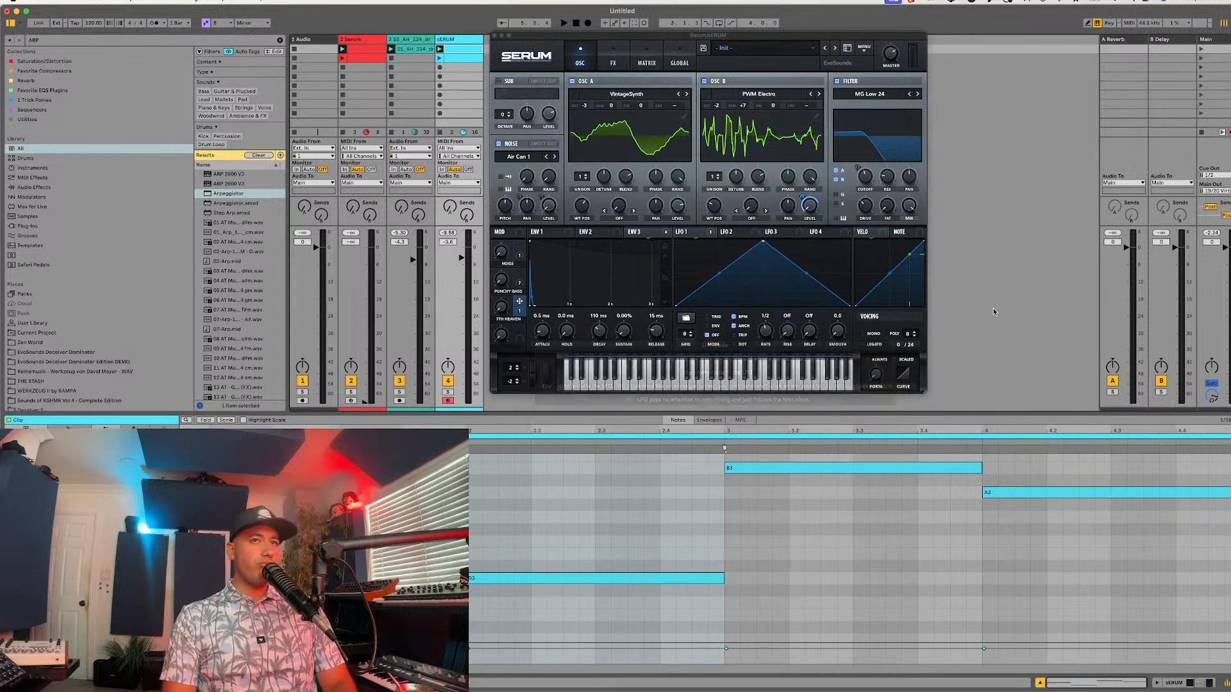
left_click(926, 393)
left_click_drag(925, 393, 955, 417)
left_click_drag(728, 41, 683, 49)
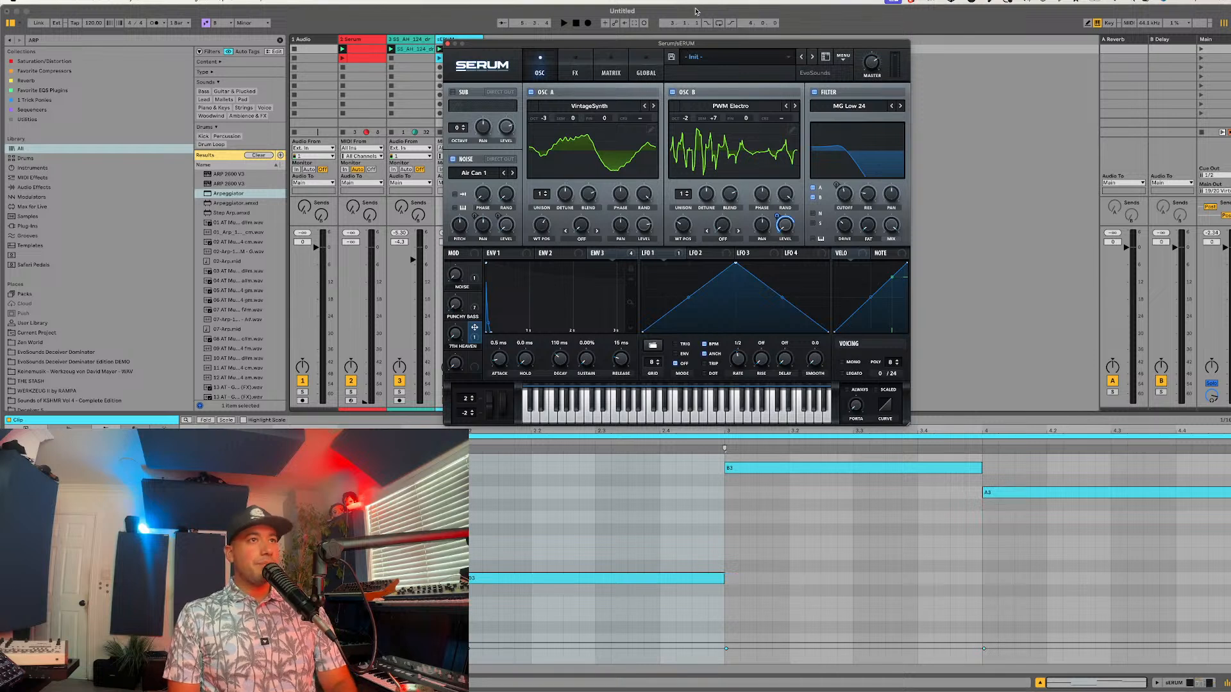
key("space")
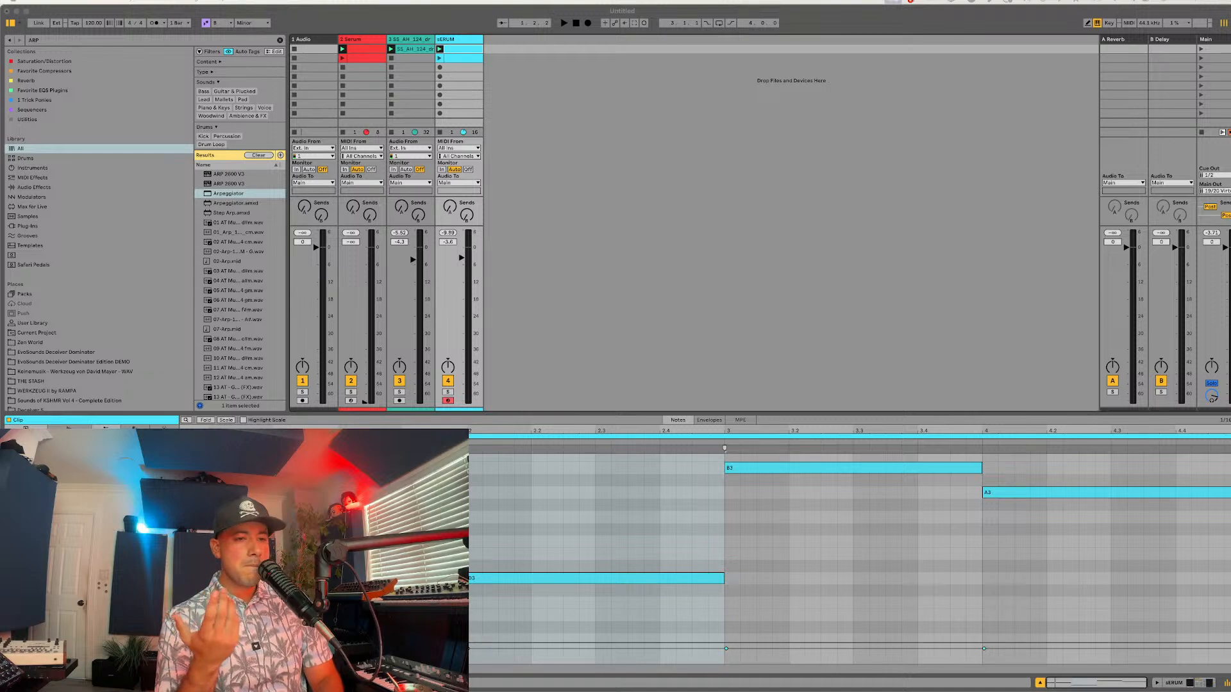
Step: Bring up the Amazon page for the book "Why Has Nobody Told Me This Before?" and show its product details
left_click_drag(737, 686, 525, 80)
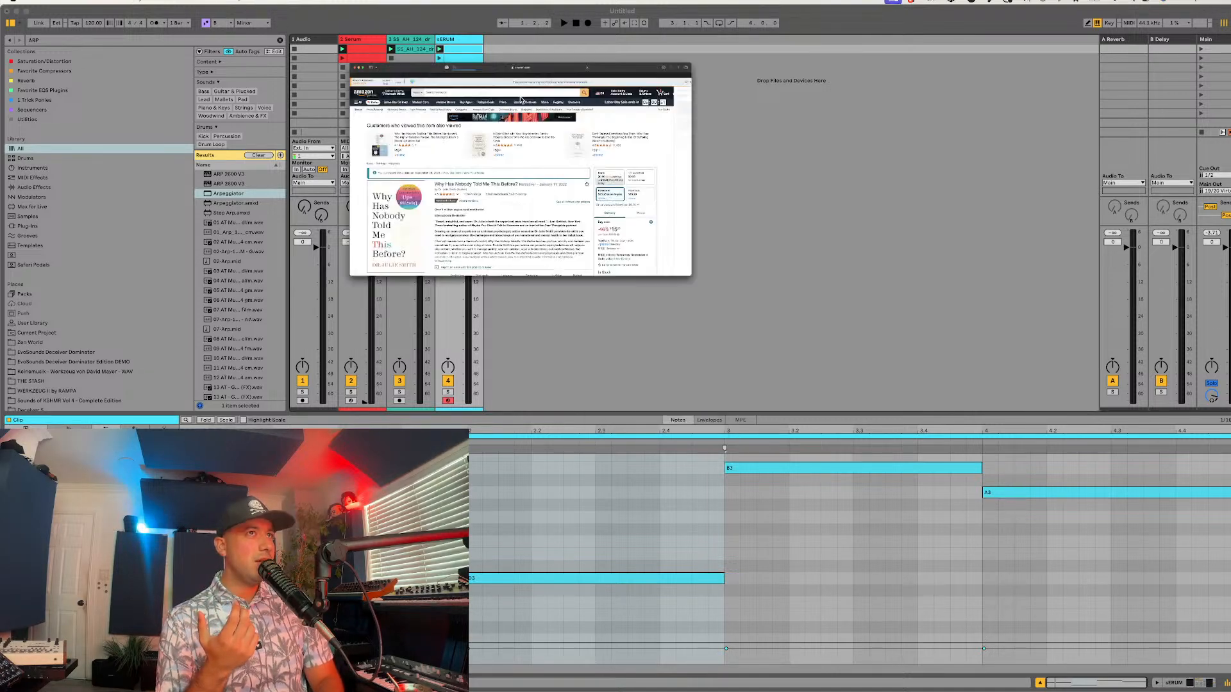
scroll(456, 401, "down", 3)
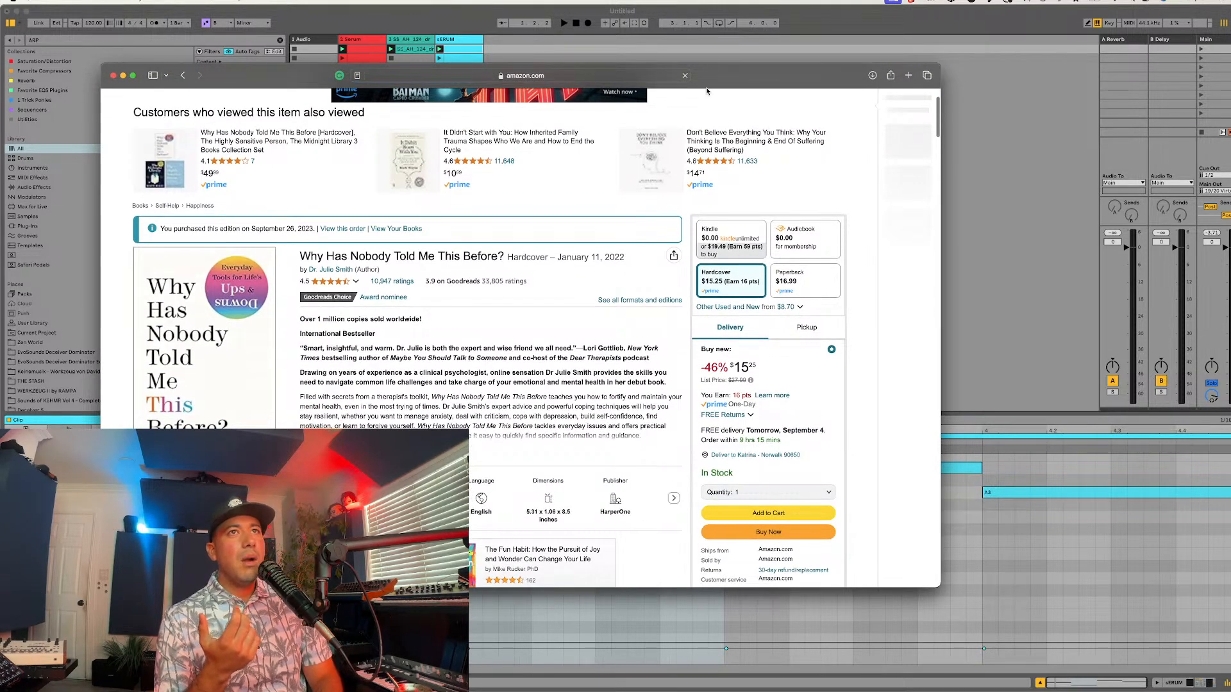
left_click_drag(716, 75, 866, 3)
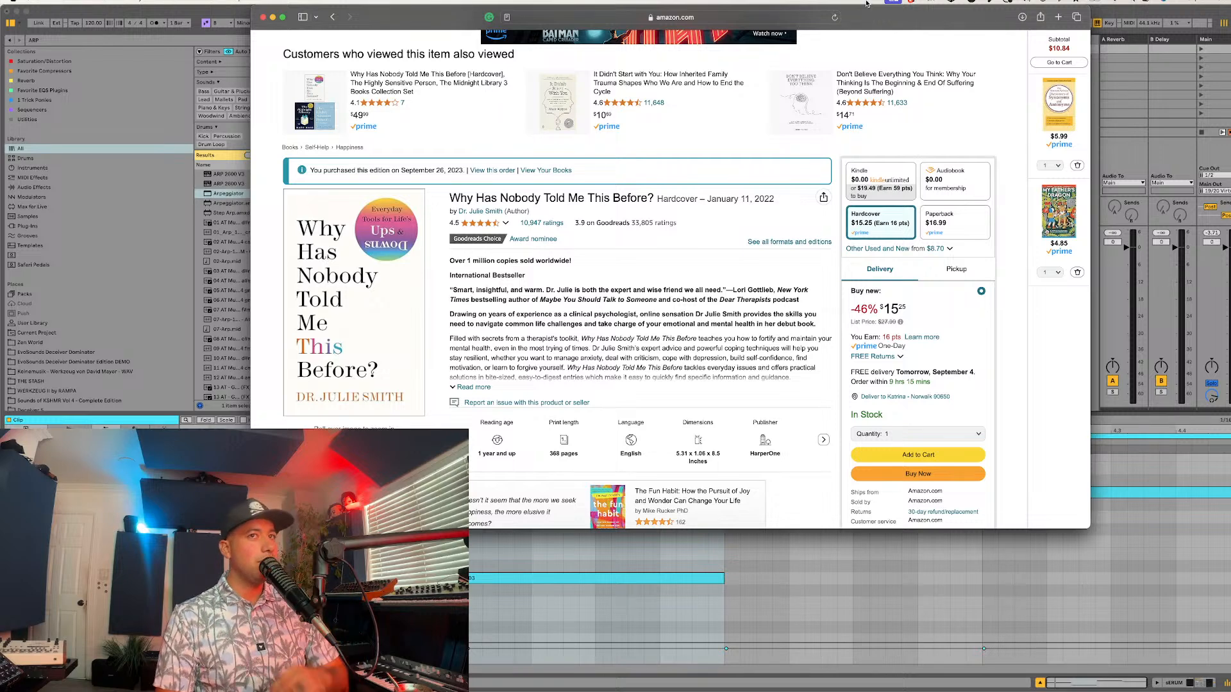
Step: Switch back to Ableton Live and shift the Serum window slightly away from the mixer tracks
key("super+Tab")
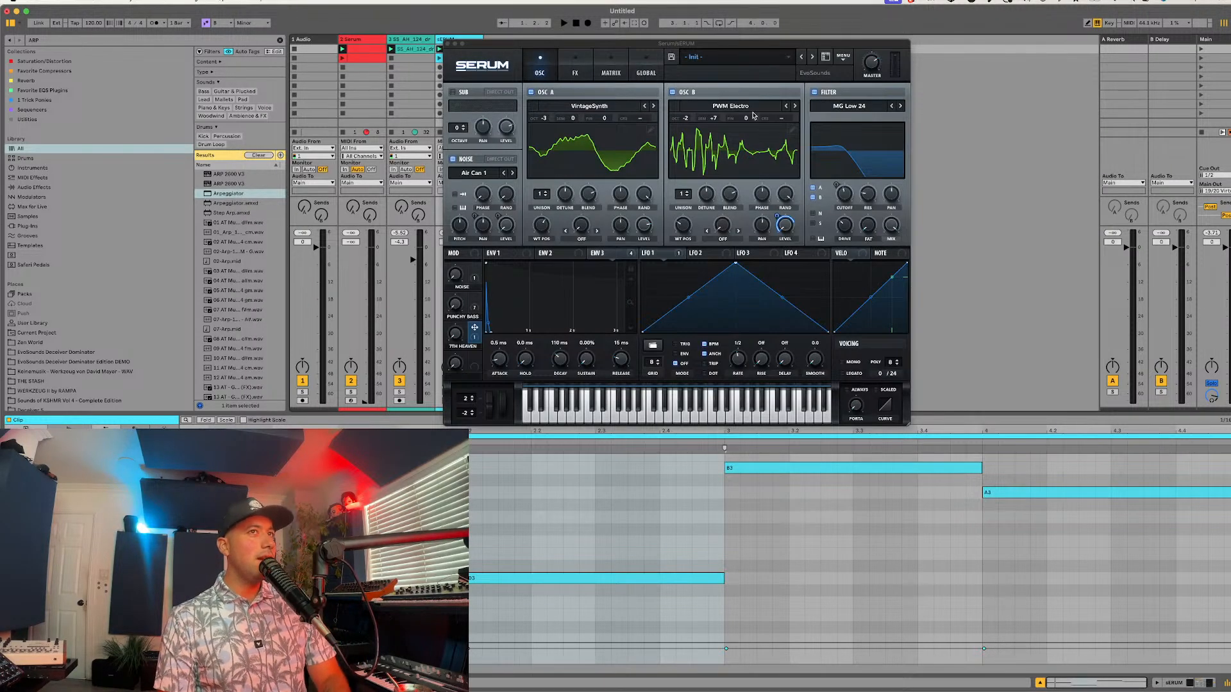
left_click_drag(707, 50, 725, 54)
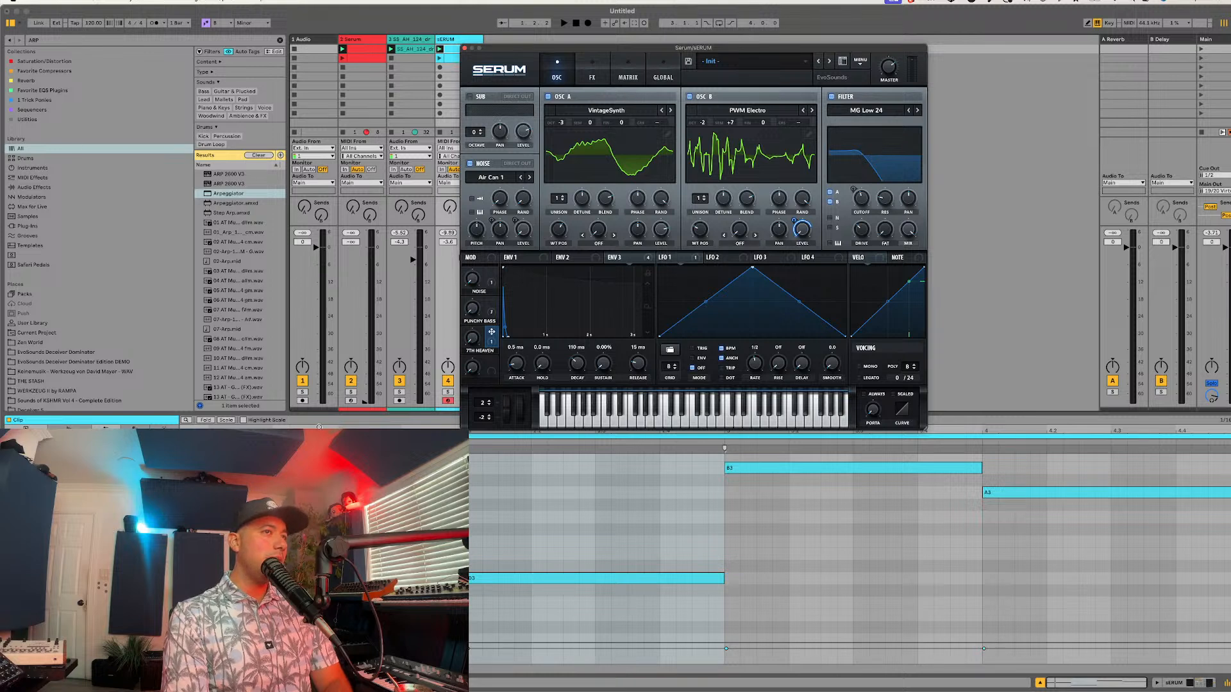
left_click(338, 413)
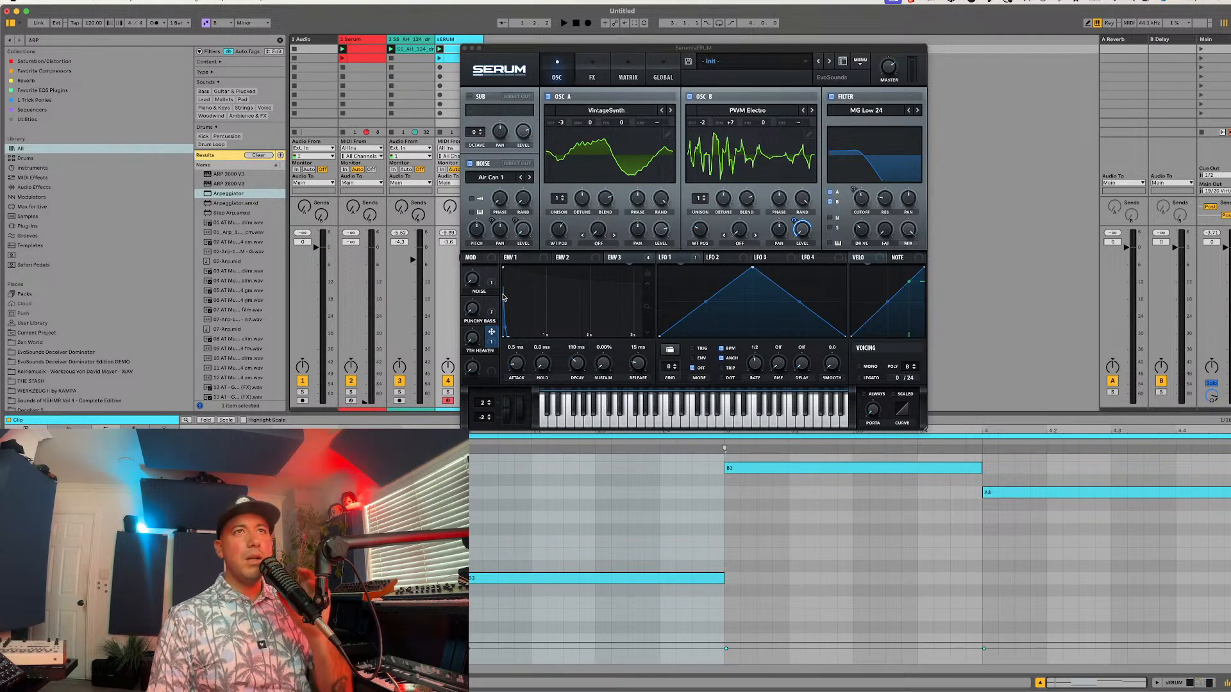
Step: Narrow the browser, enlarge the mixer area above the clip editor, and reset the Serum synth track's volume to its default
left_click_drag(951, 414, 950, 430)
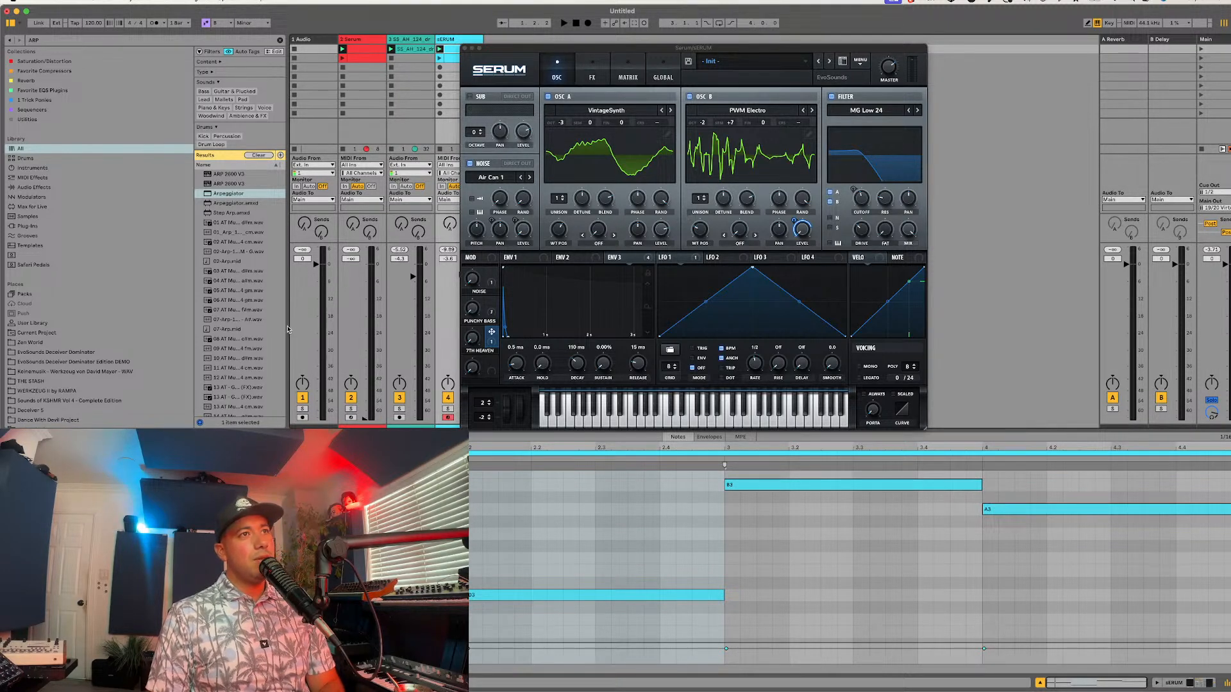
left_click_drag(288, 327, 259, 328)
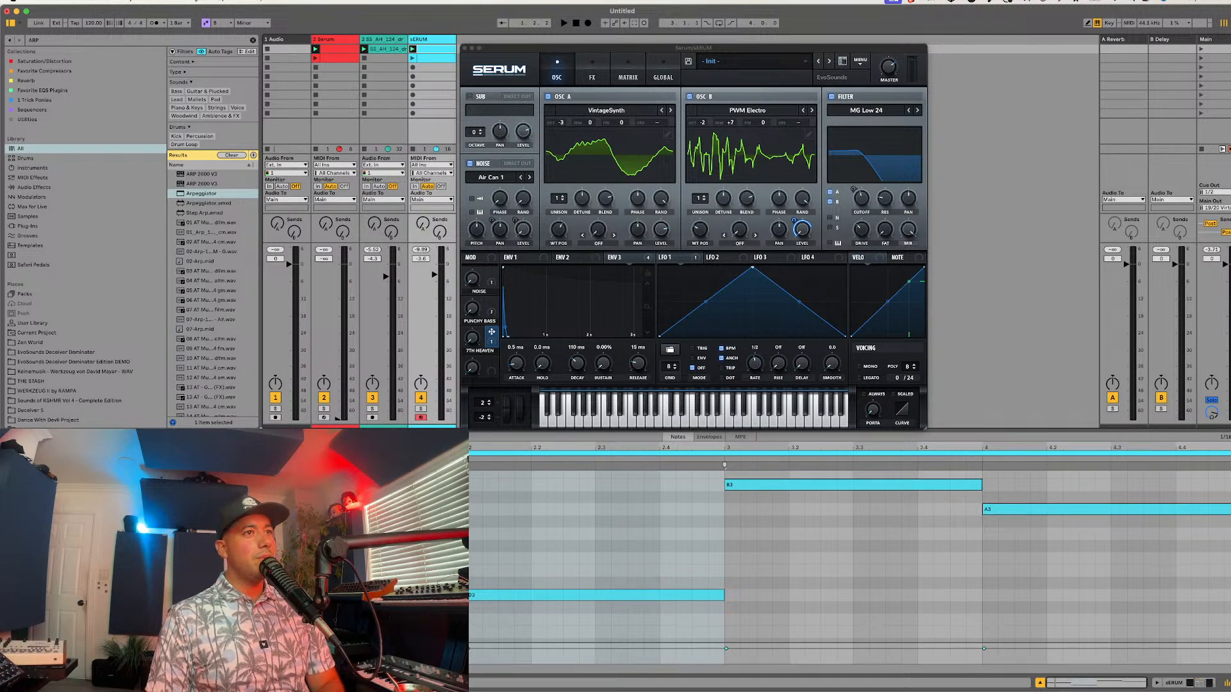
left_click_drag(950, 432, 950, 480)
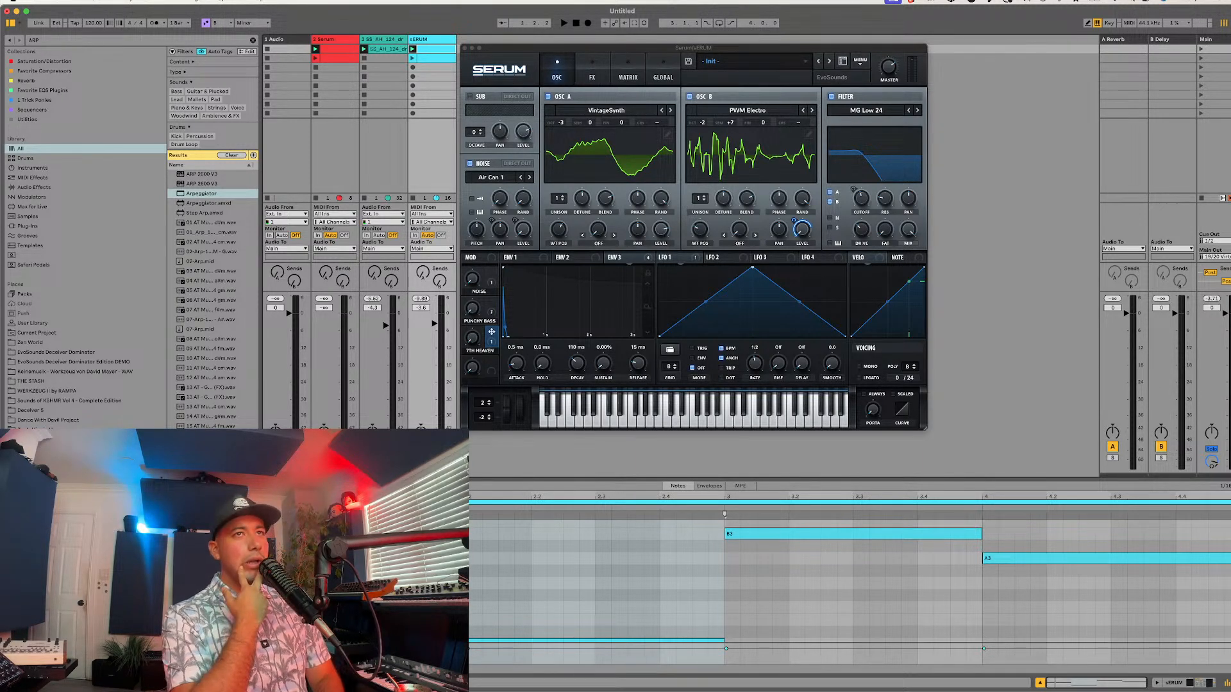
double_click(435, 324)
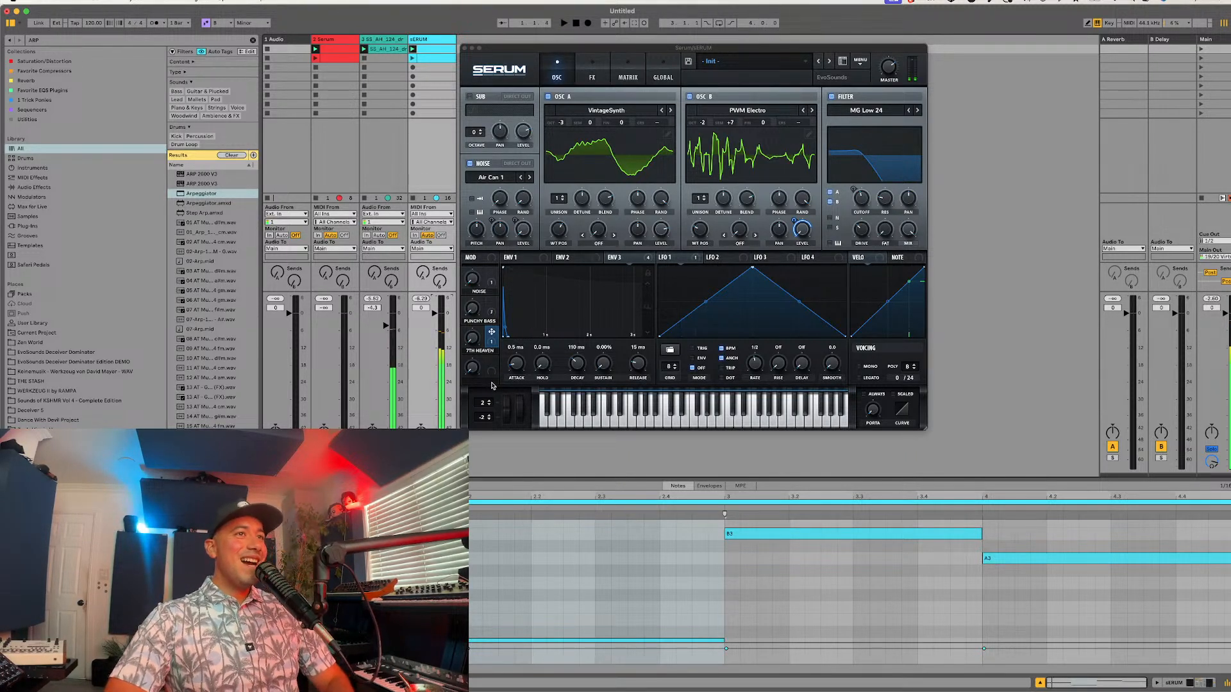
Step: Enable the Chorus effect in Serum's effects rack and return to the oscillator view
left_click(594, 63)
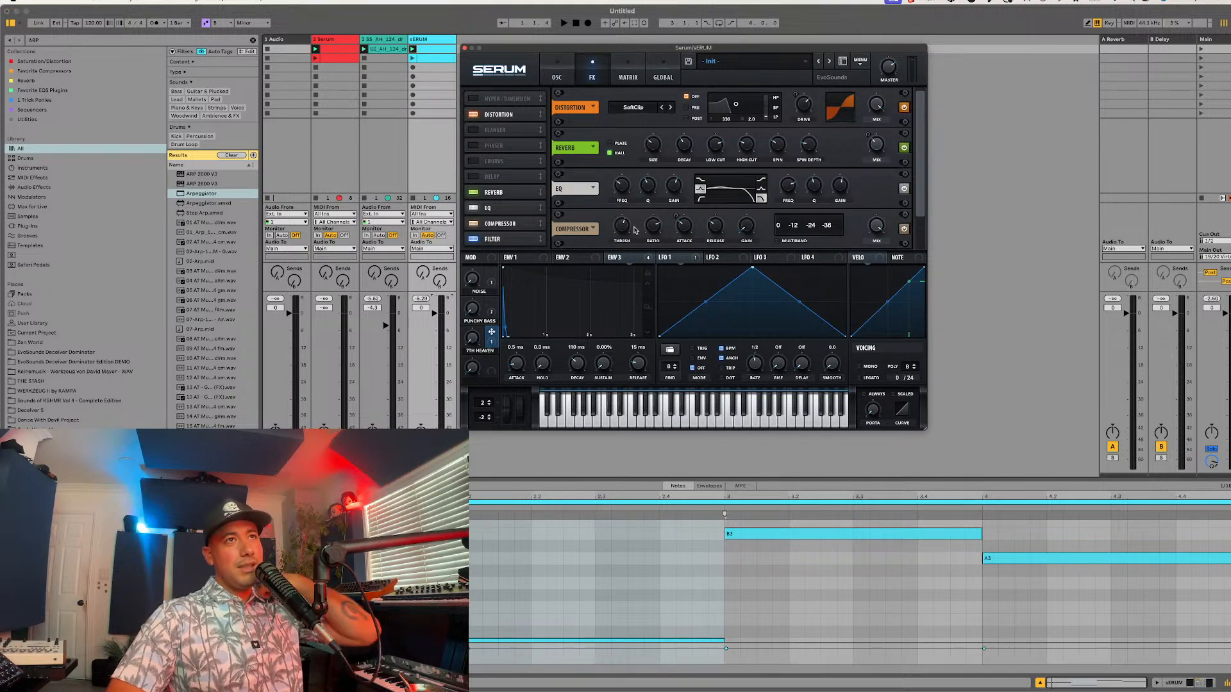
left_click(477, 161)
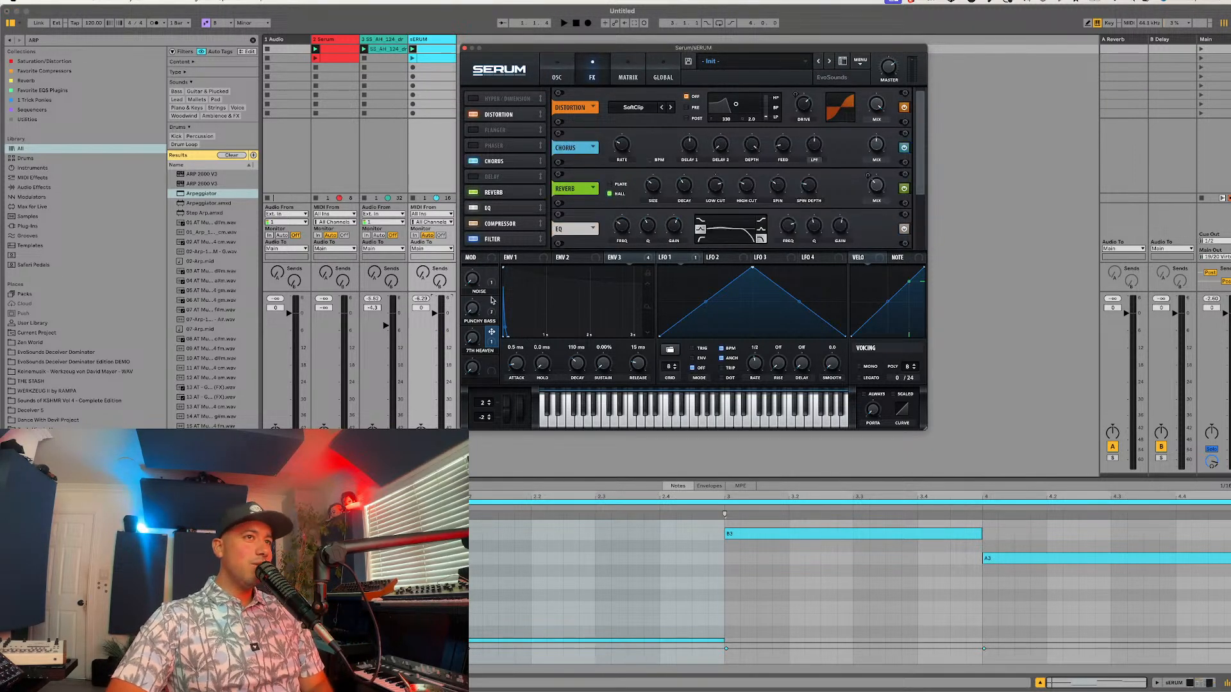
left_click(557, 71)
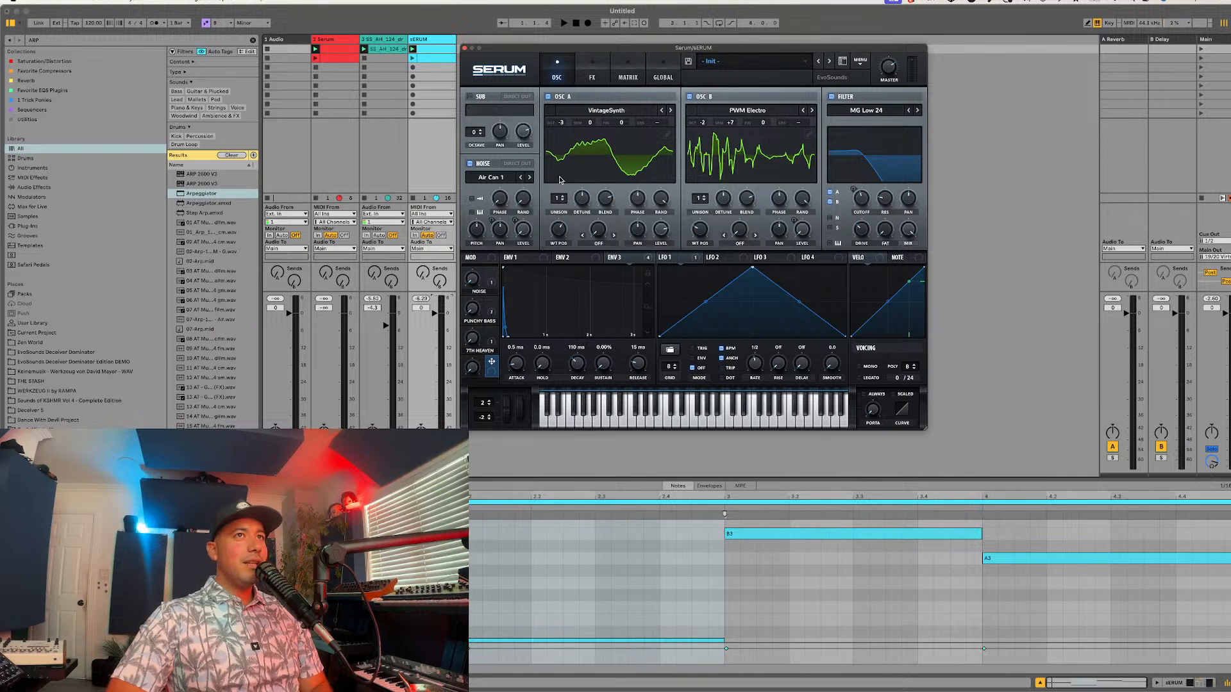
Step: Try the "punchy bass" macro and review envelopes 1 and 3 and the effects chain down to the filter
left_click(526, 258)
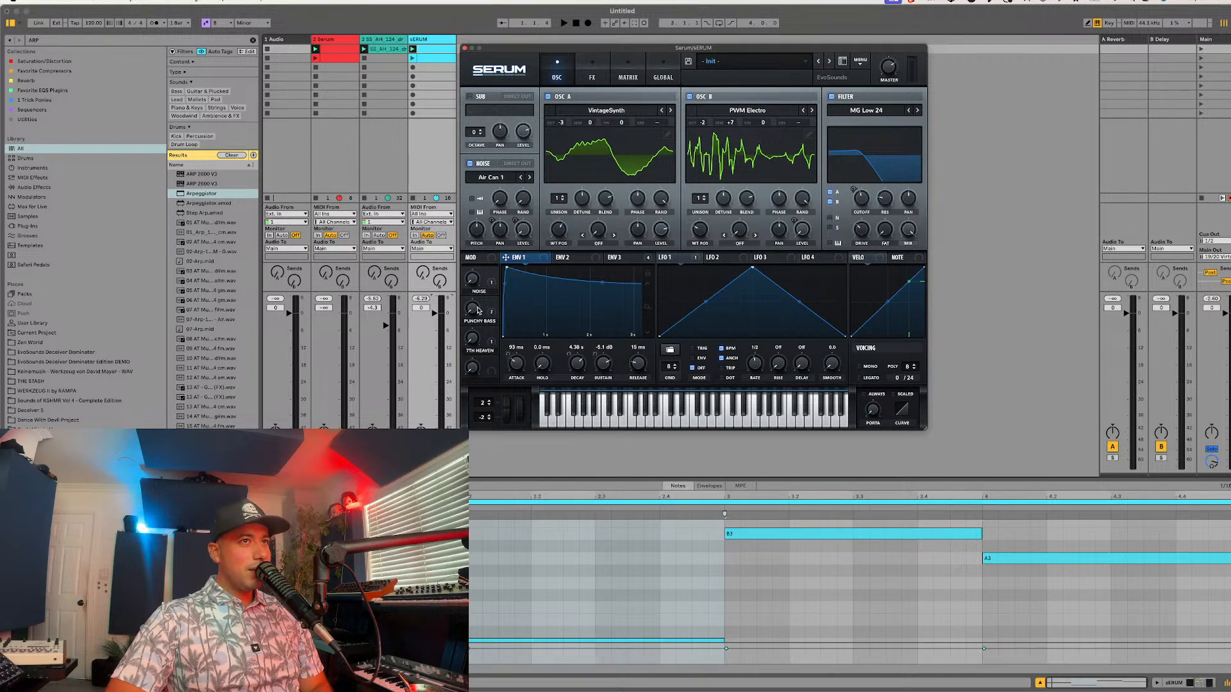
left_click_drag(476, 308, 512, 218)
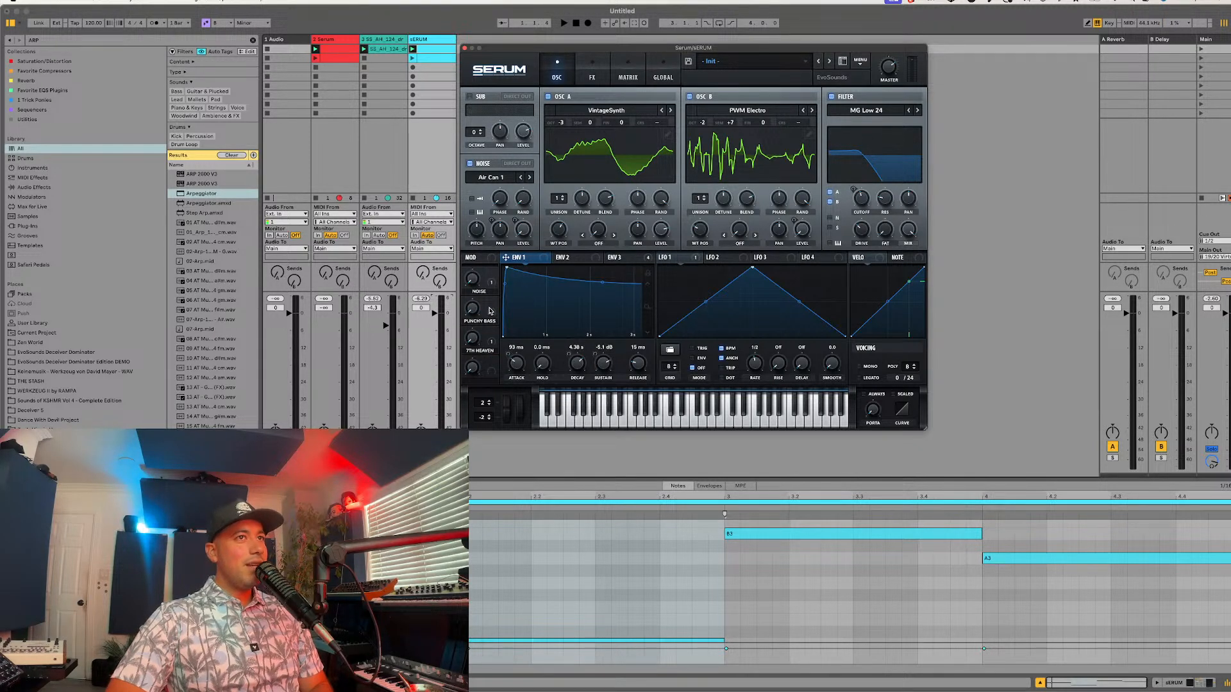
left_click(627, 257)
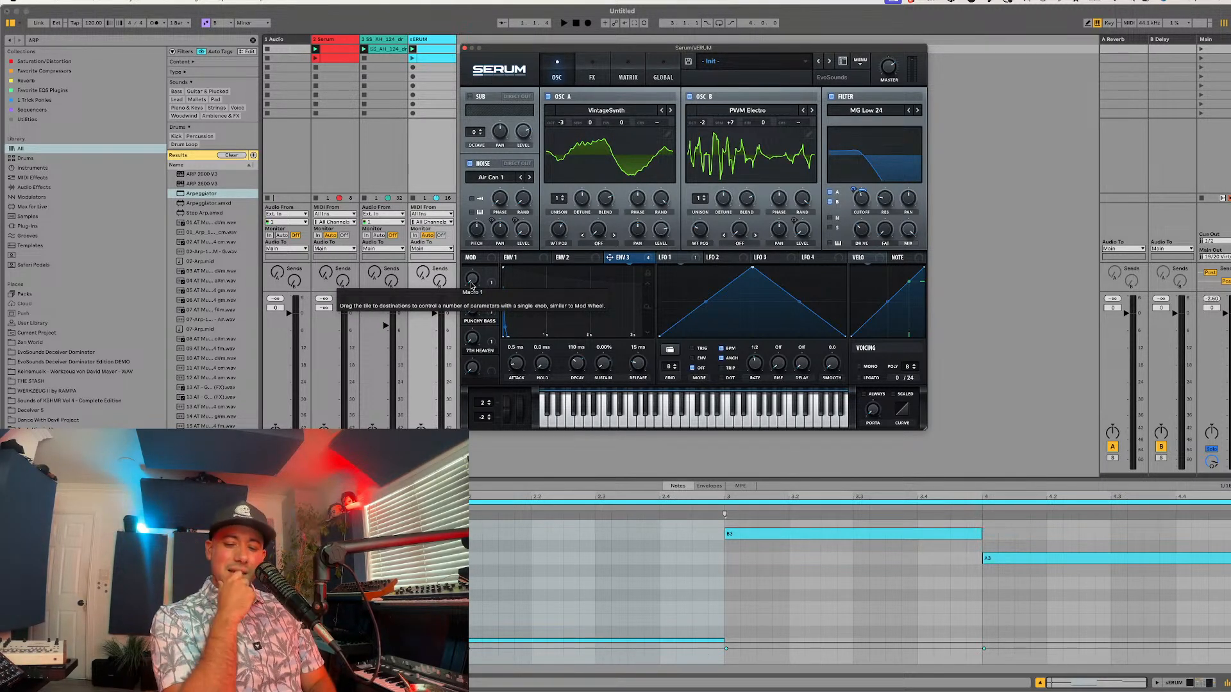
left_click(607, 73)
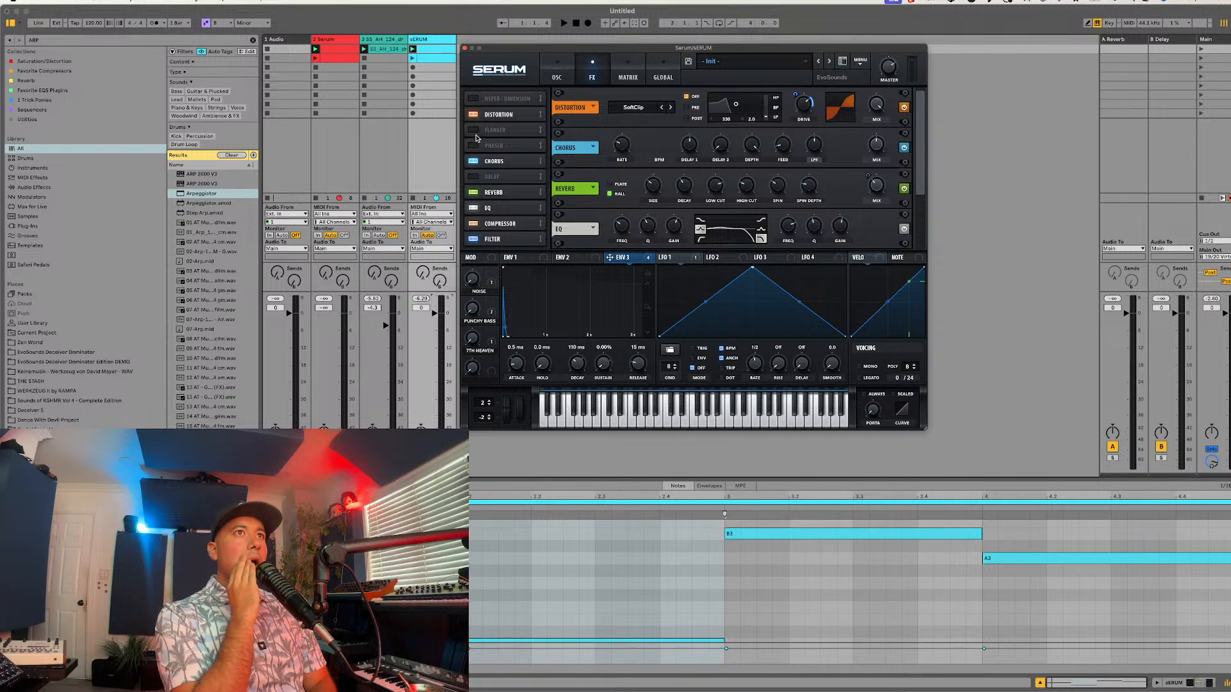
left_click(509, 240)
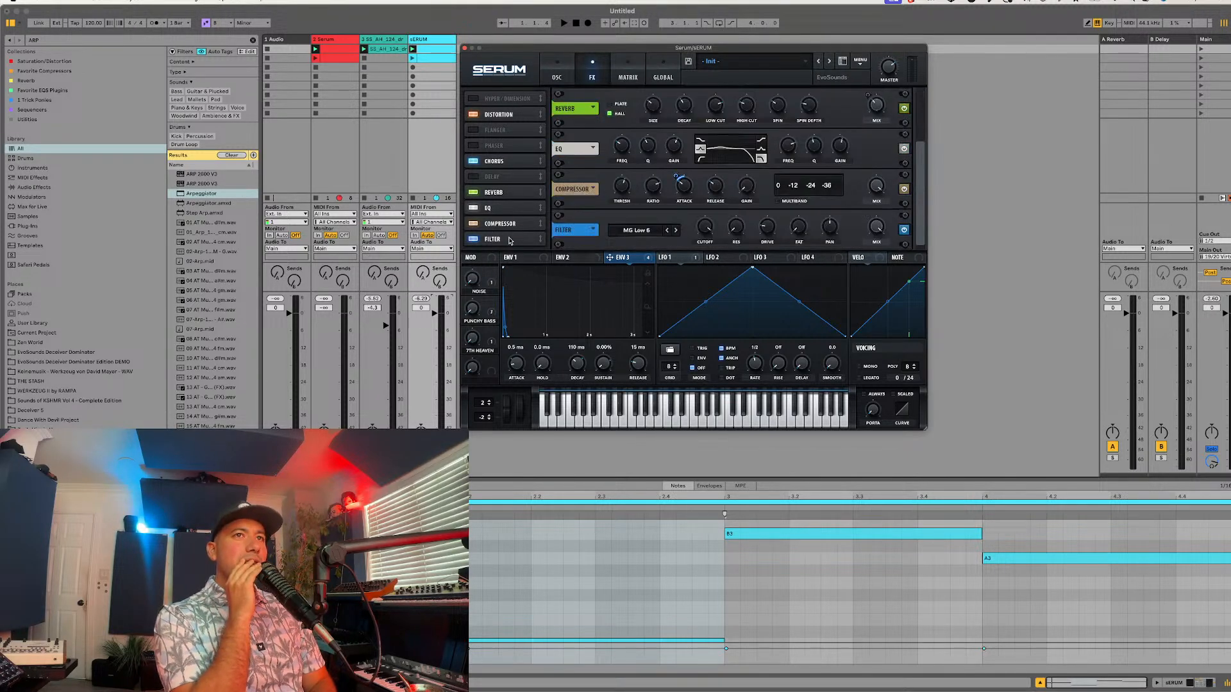
left_click(548, 82)
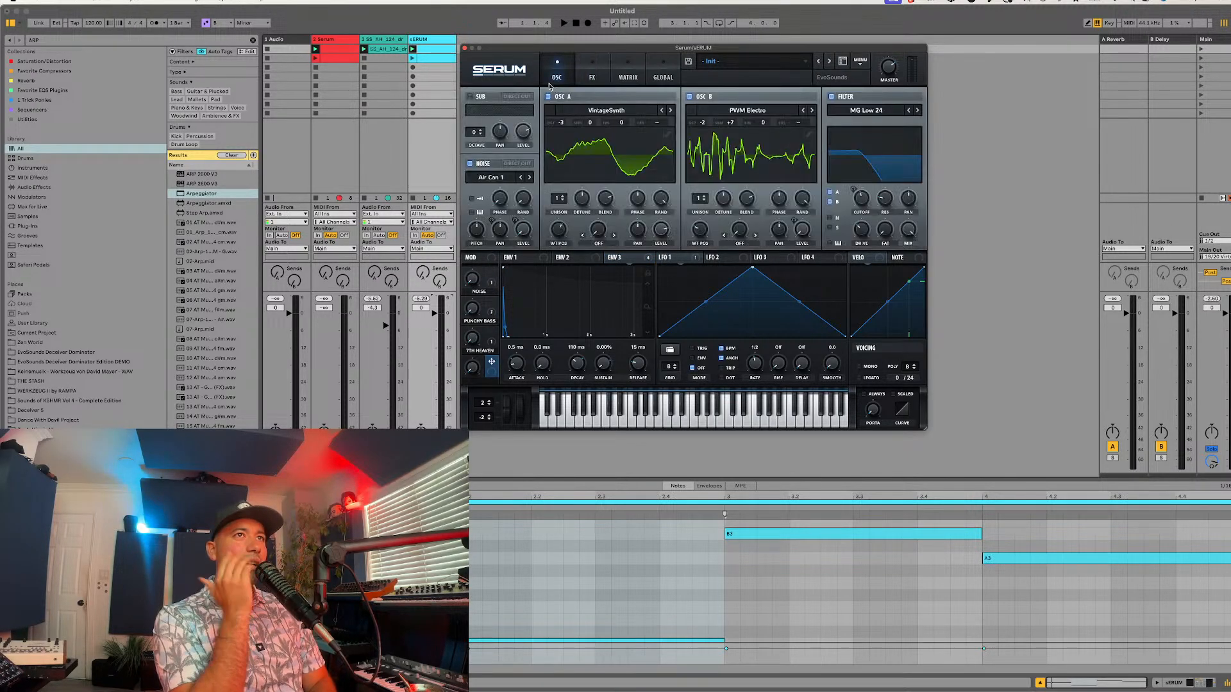
Step: Assign the fourth macro to the wavetable position of oscillators A and B and name it "WT"
left_click_drag(492, 362, 553, 225)
left_click_drag(492, 363, 698, 229)
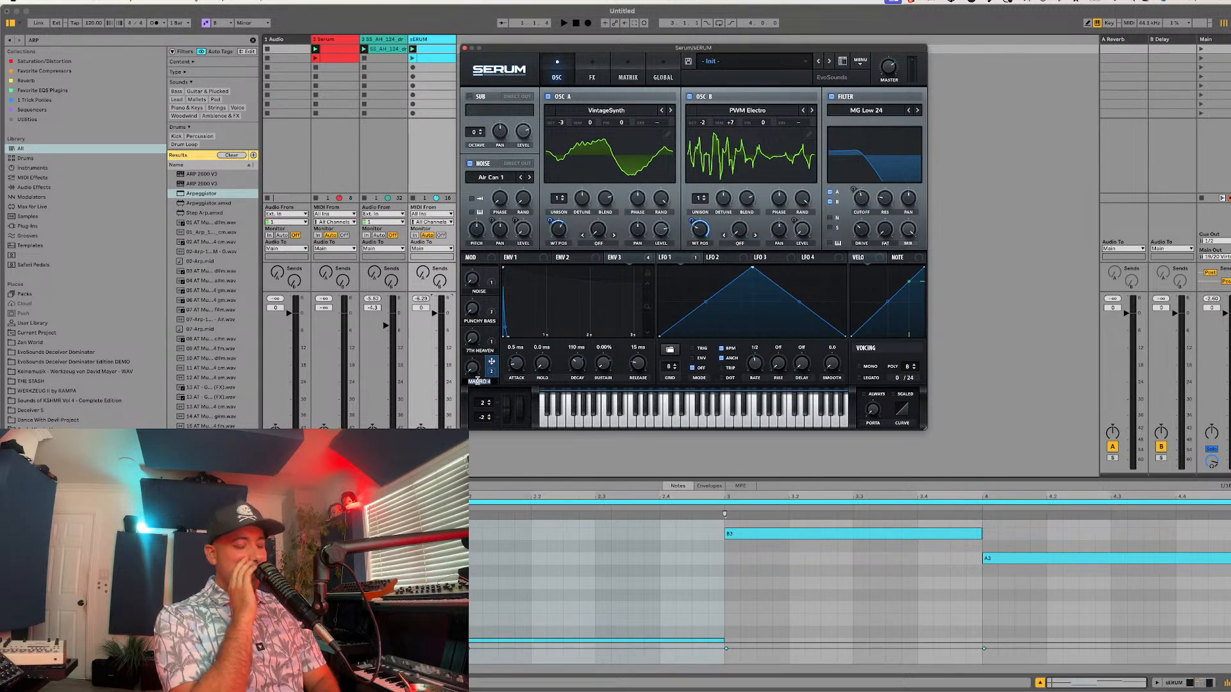
type("WT")
key("Return")
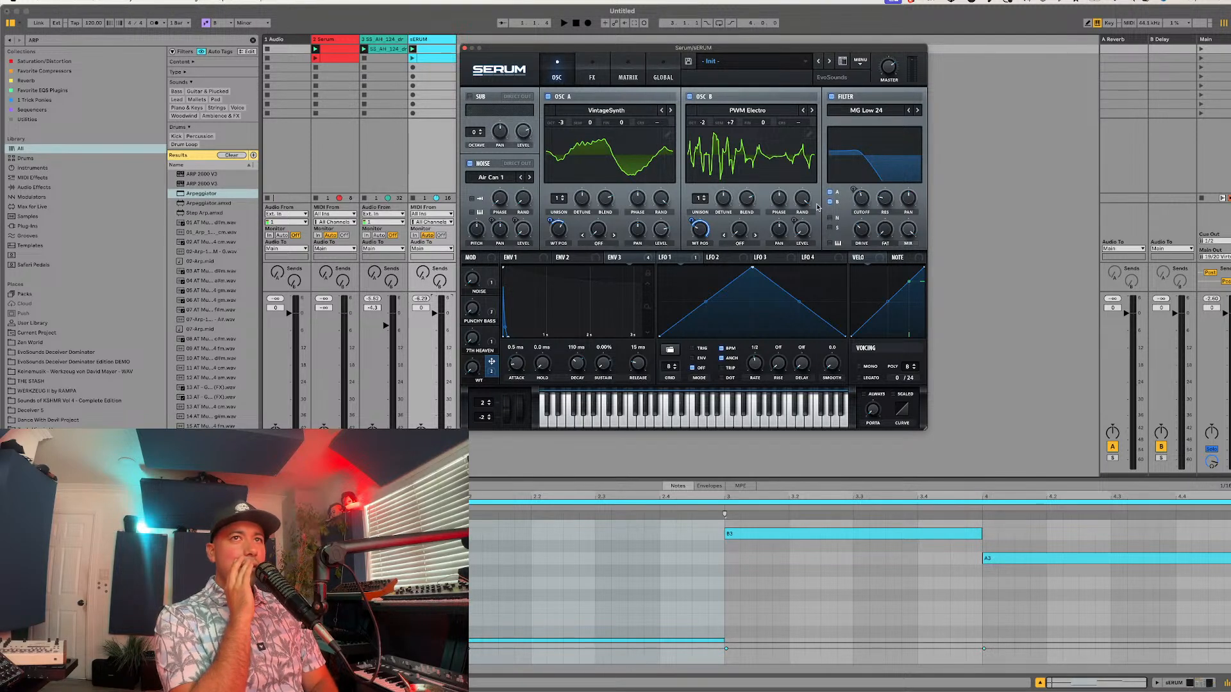
Step: Bring envelope 1 back into view and enter "Bass with Different Modes" as the preset's description
left_click(628, 259)
left_click(582, 258)
left_click(539, 262)
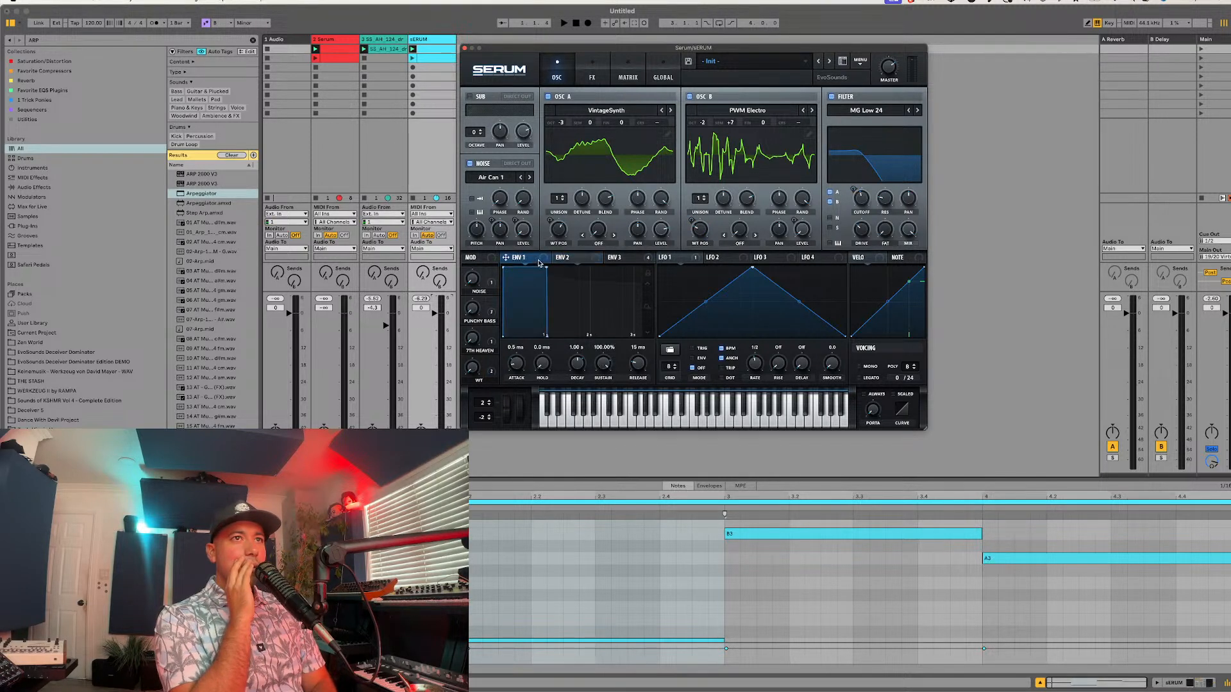
left_click(708, 78)
type("Bass w")
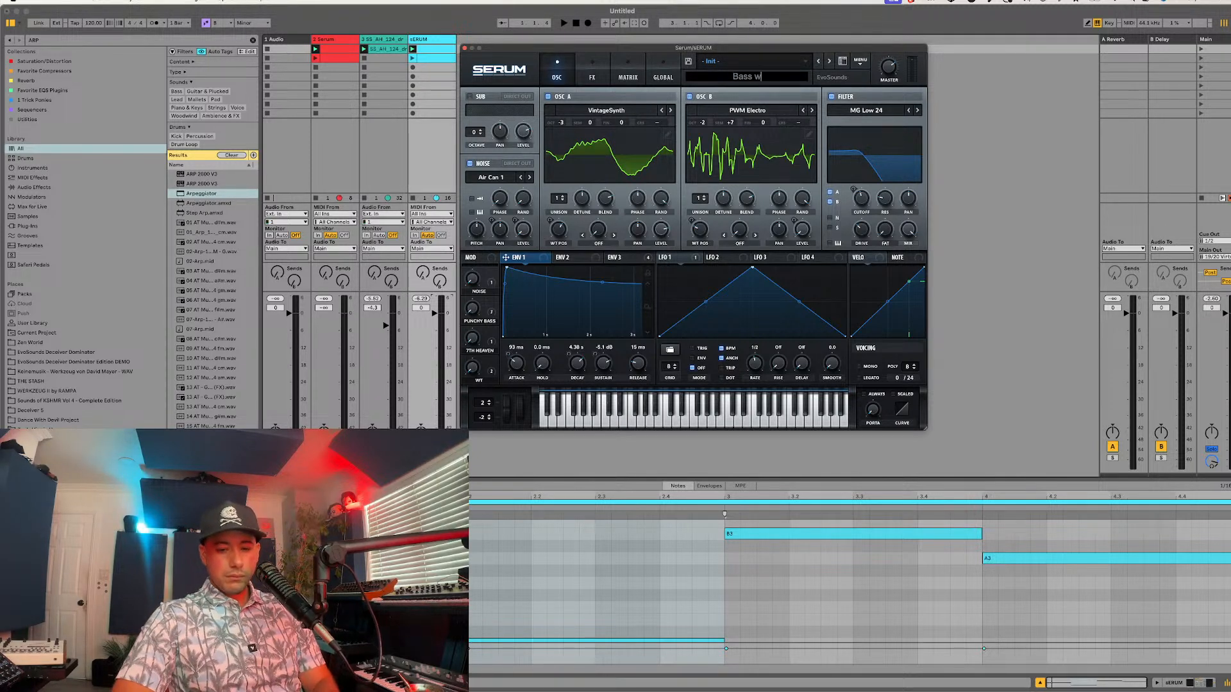
type("ith Different Modes")
key("Return")
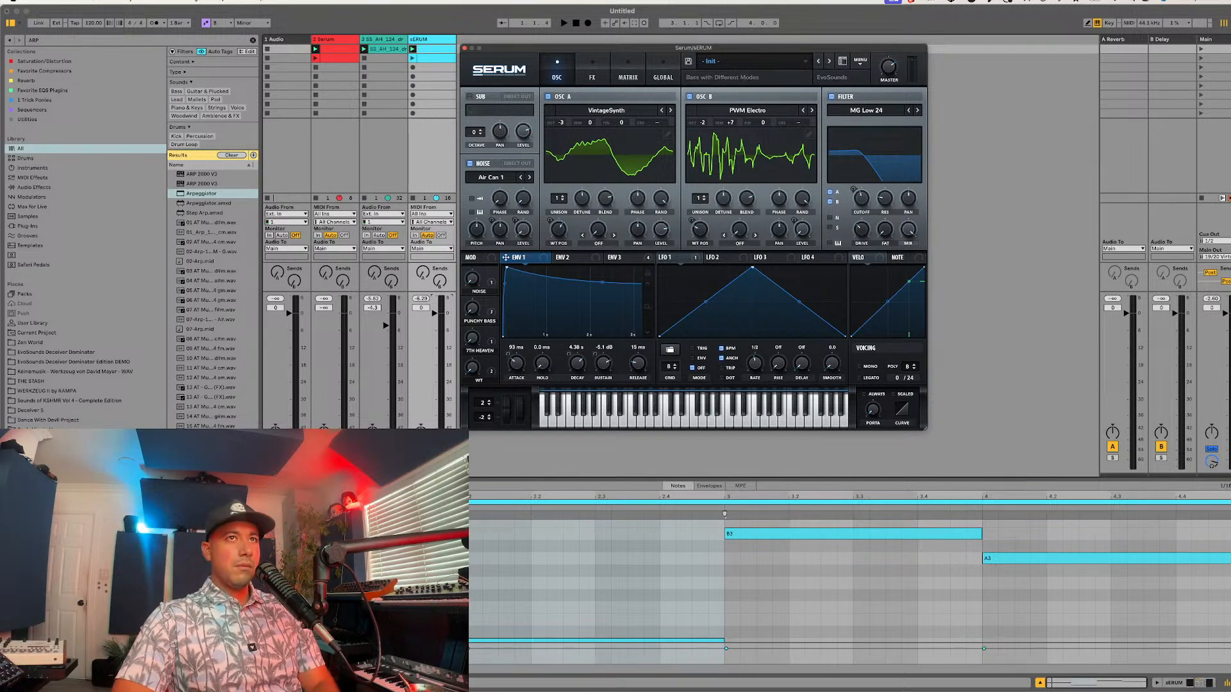
Step: Start saving the Serum preset and choose the "EvoSounds Afro House" folder inside Presets as its location
left_click(689, 64)
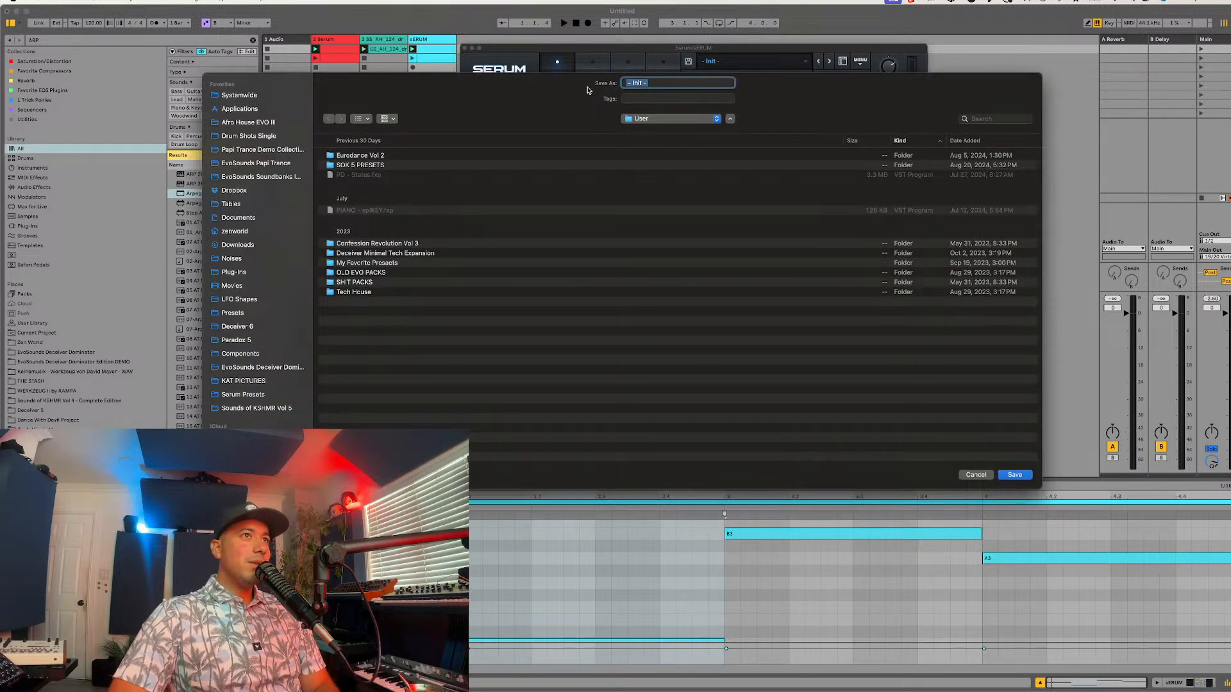
left_click(646, 119)
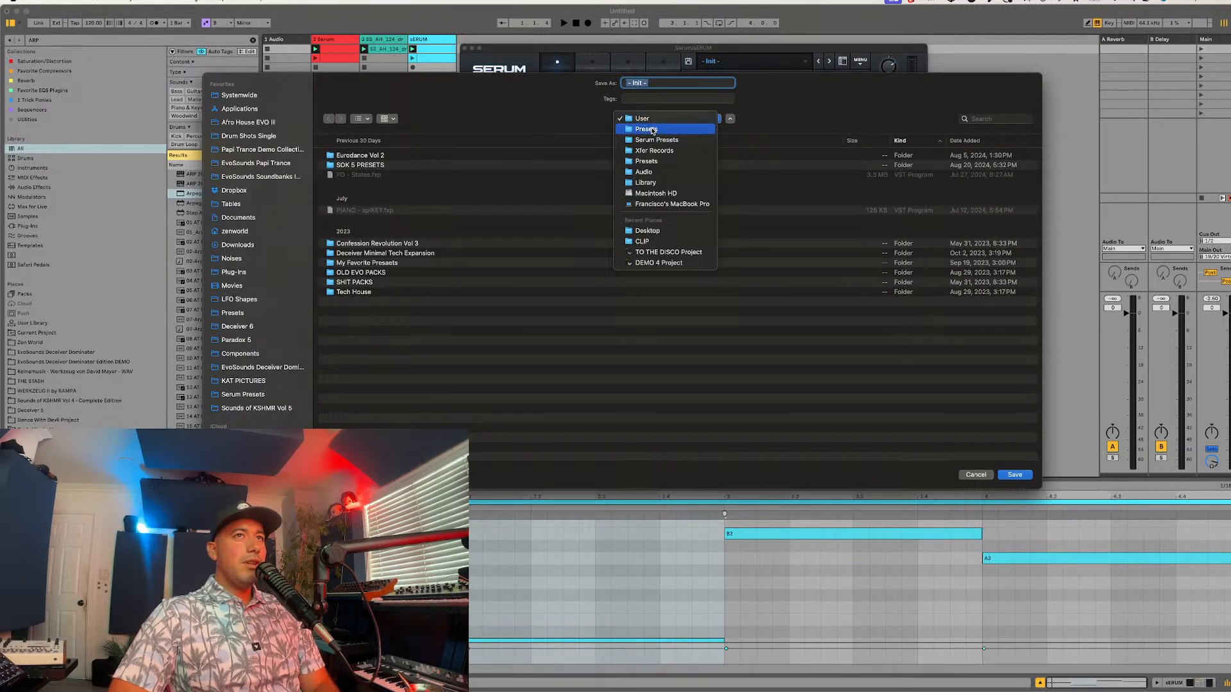
left_click(652, 130)
left_click(355, 166)
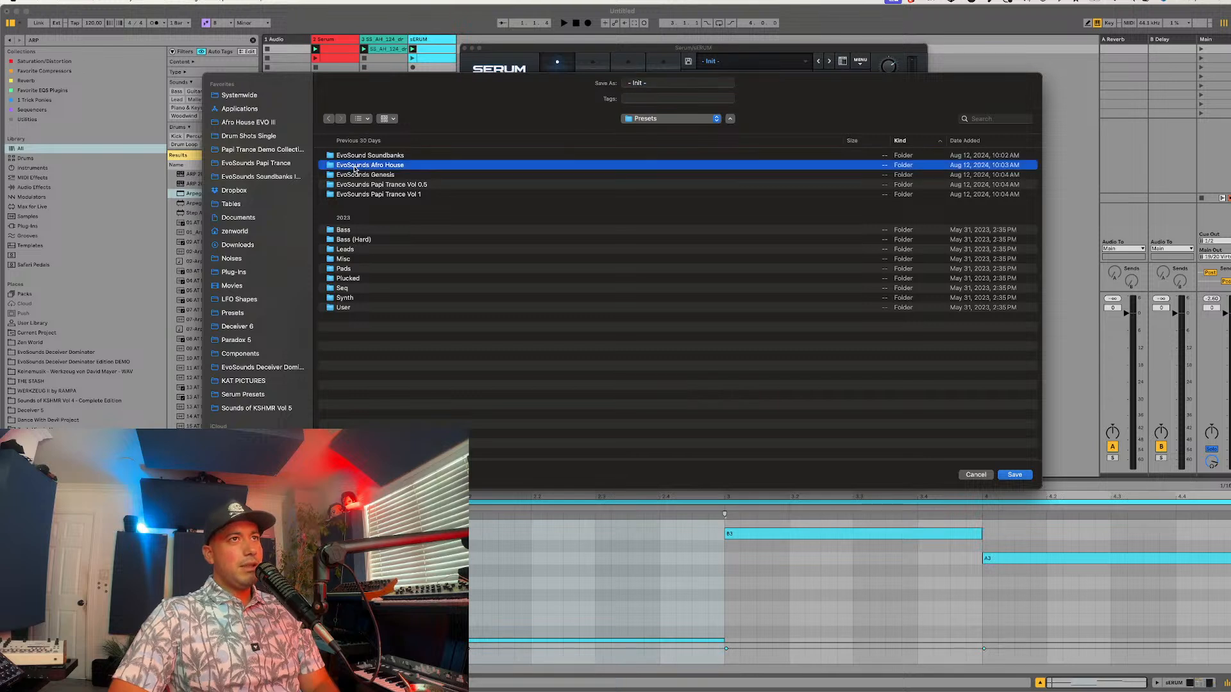
double_click(354, 166)
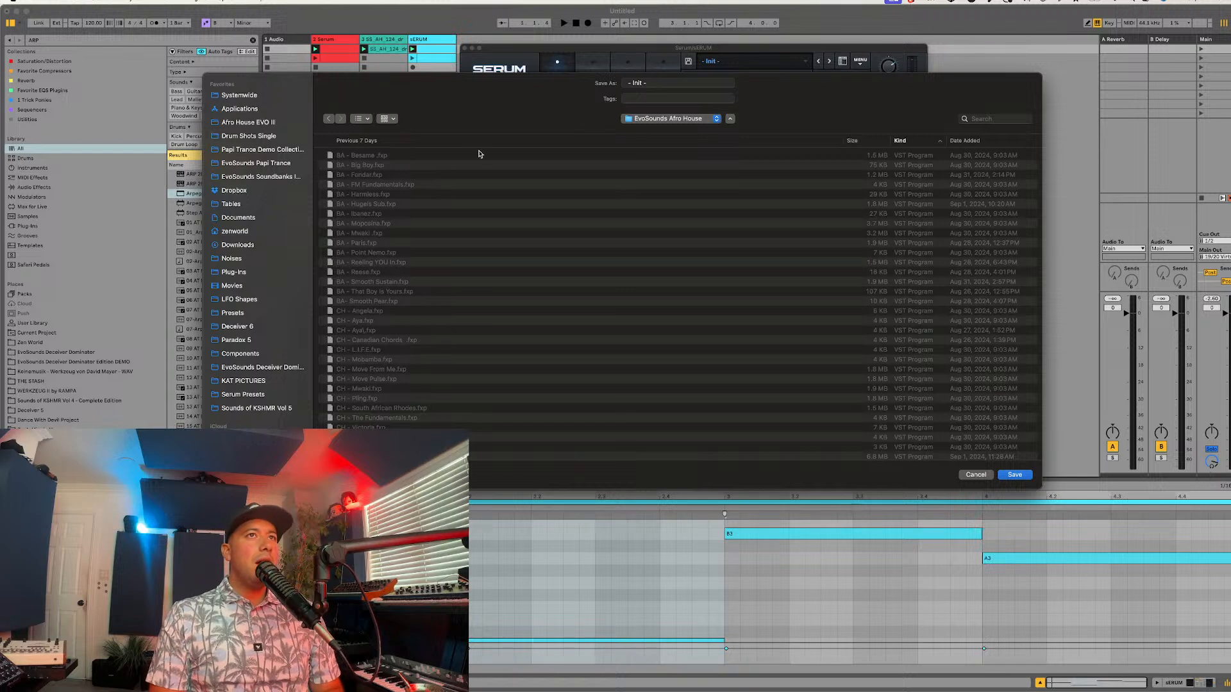
Step: Name the preset "BA - Luchy Strike" and save it
left_click(650, 83)
key("BackSpace")
key("BackSpace")
key("BackSpace")
key("BackSpace")
key("BackSpace")
key("BackSpace")
key("BackSpace")
key("BackSpace")
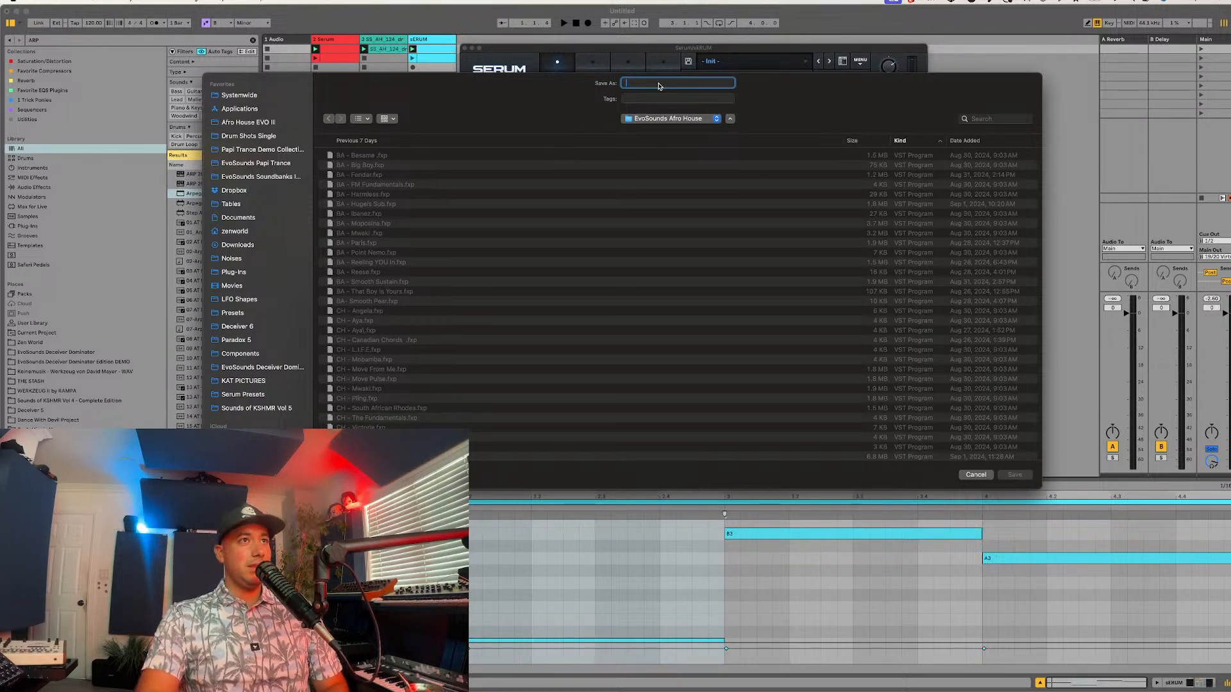
key("Caps_Lock")
type("BA P")
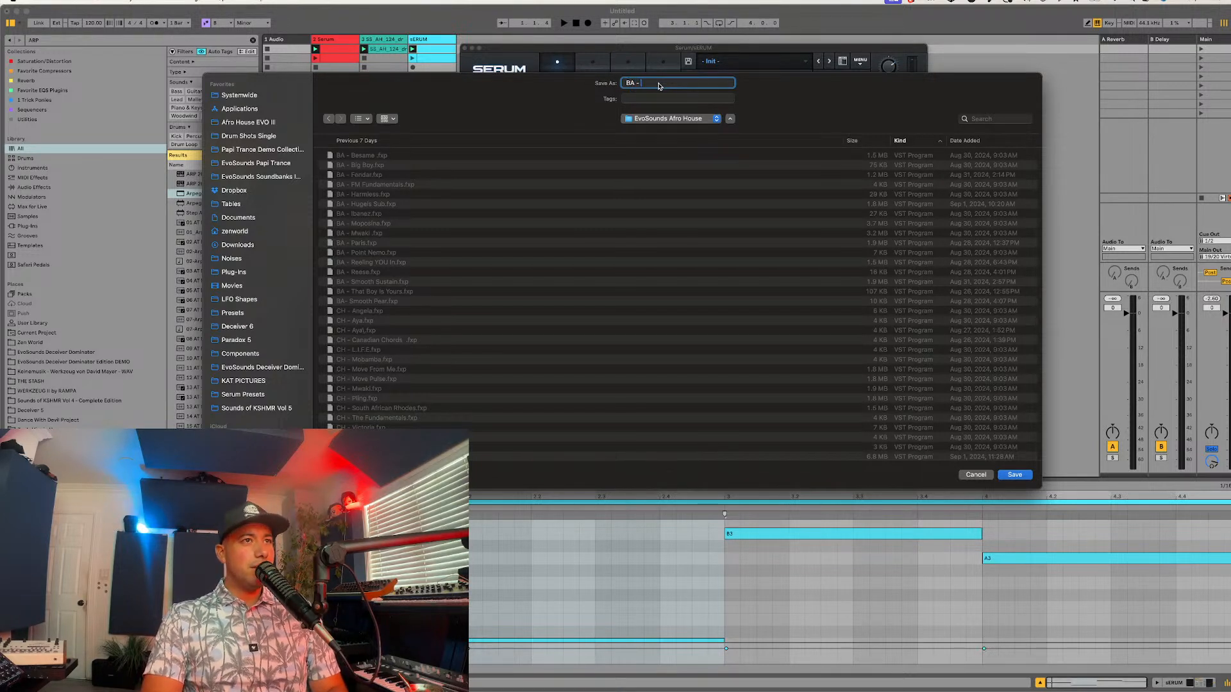
type("D")
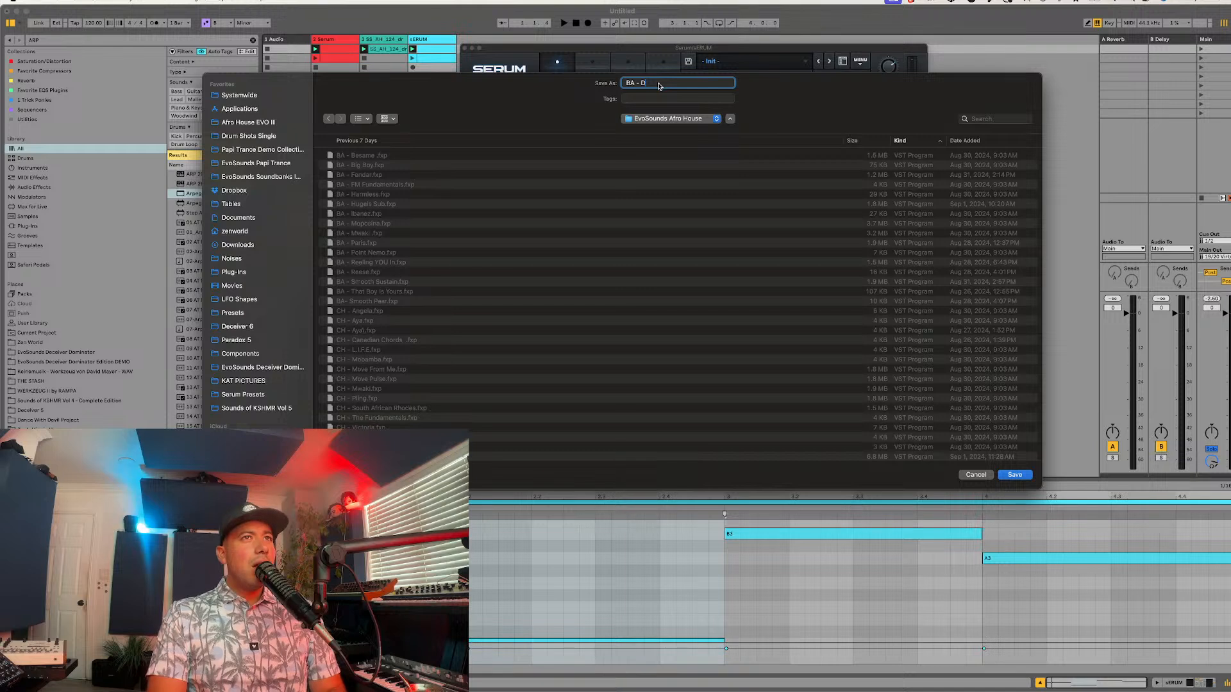
key("BackSpace")
type("L")
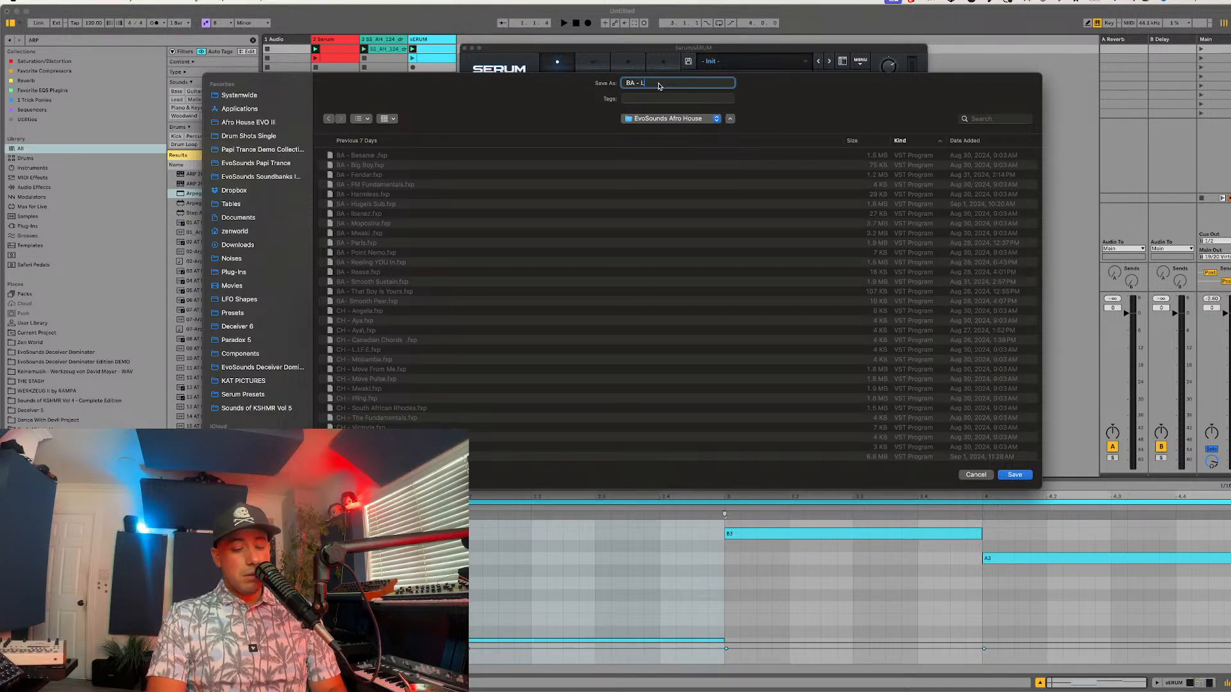
type("uchy")
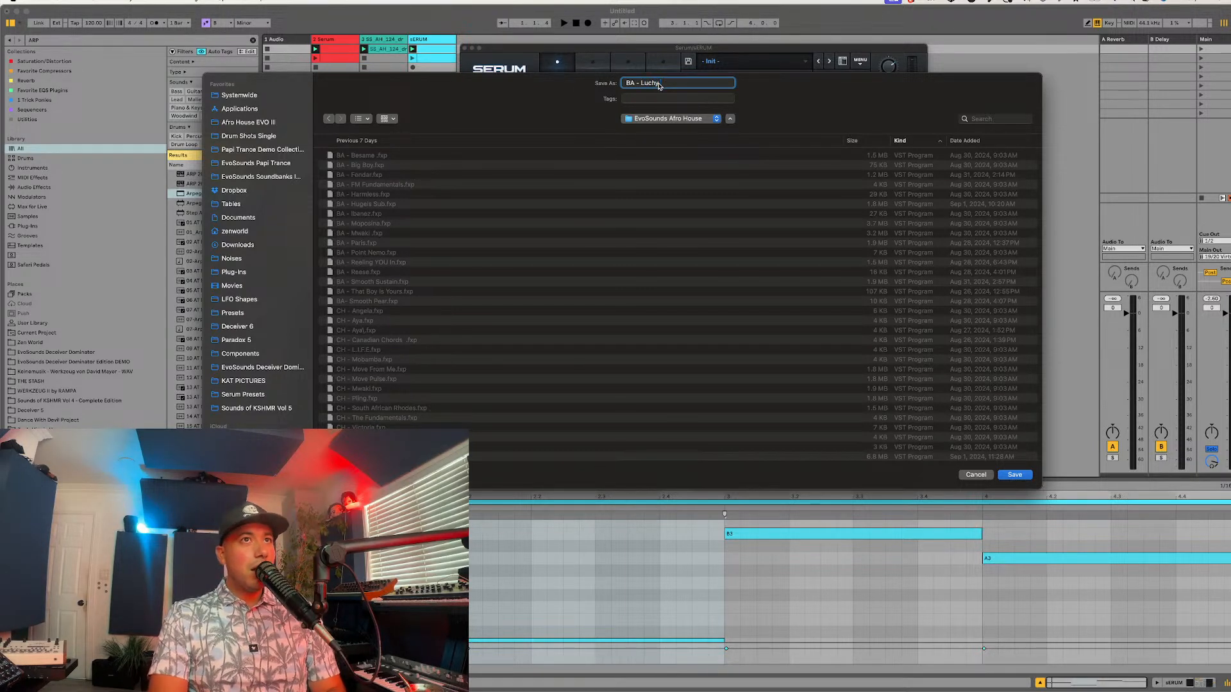
type(" Strike")
key("super+a")
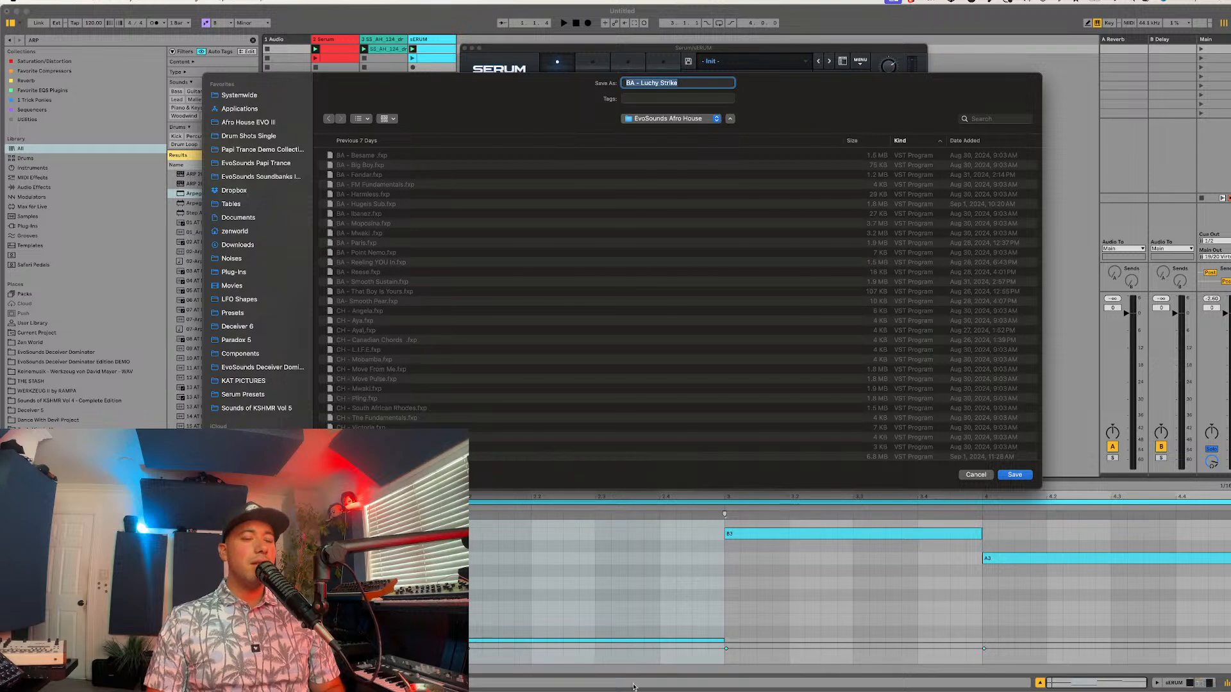
key("Return")
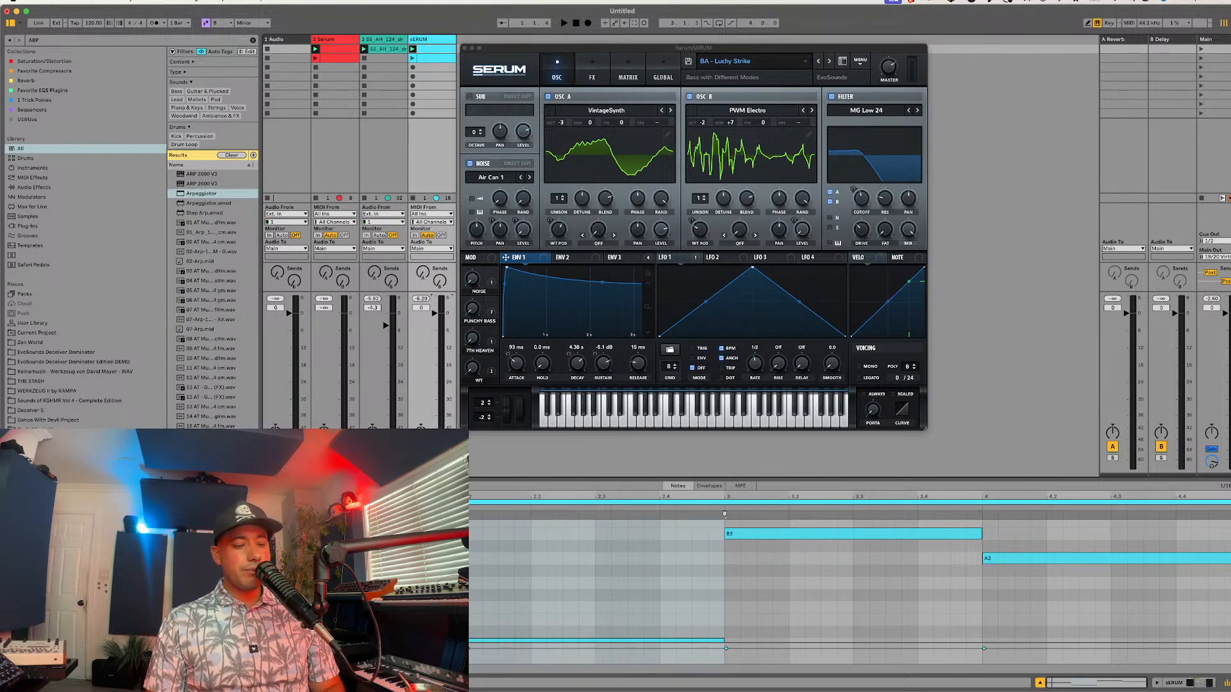
Step: Switch to the browser showing the Amazon page for "Why Has Nobody Told Me This Before?"
key("super+Tab")
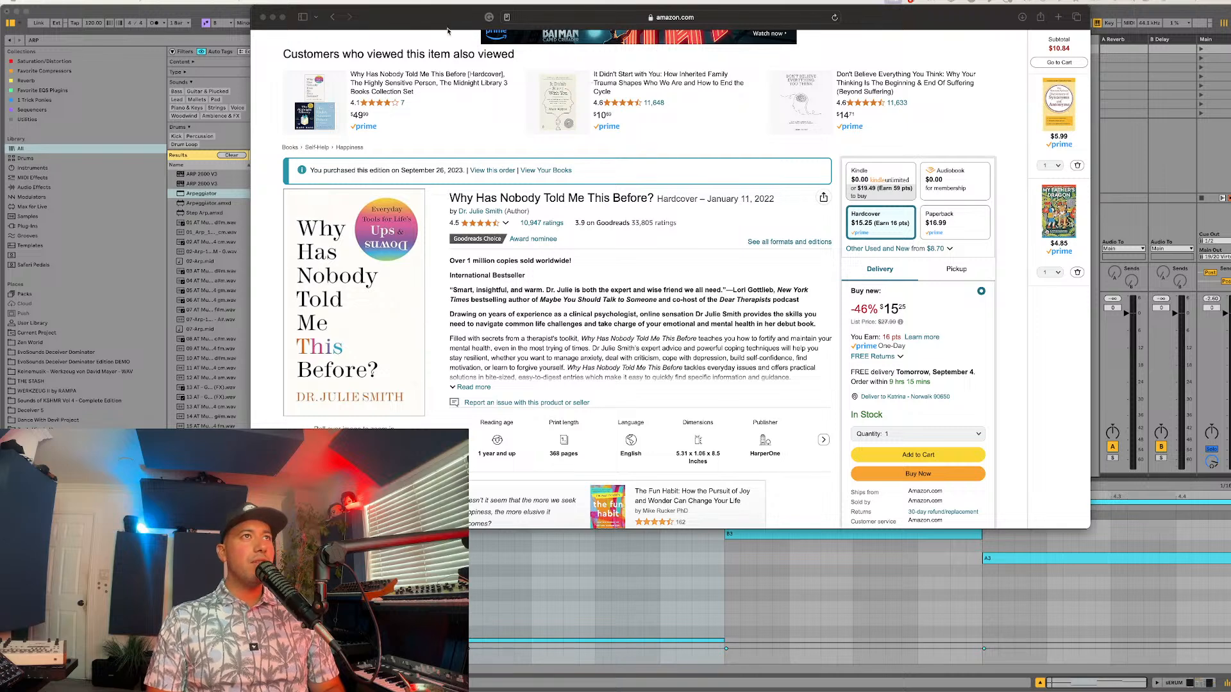
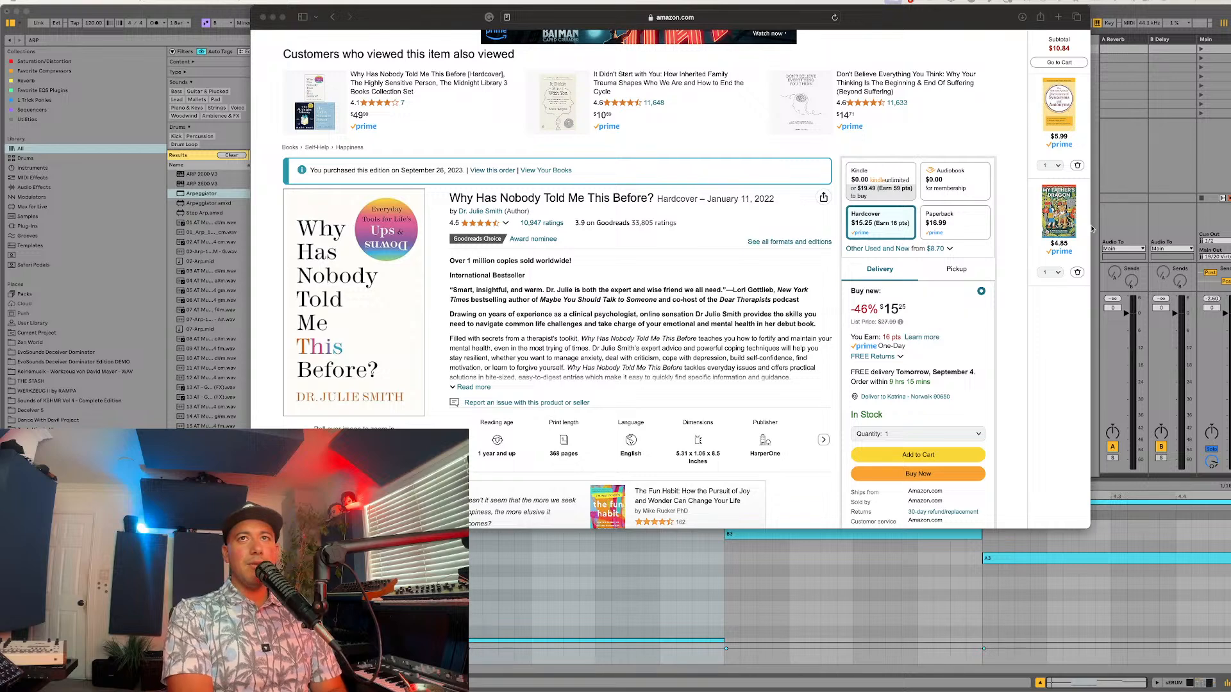
Step: Switch back to Ableton Live and initialize the Serum preset to start a new sound from scratch
left_click(1145, 190)
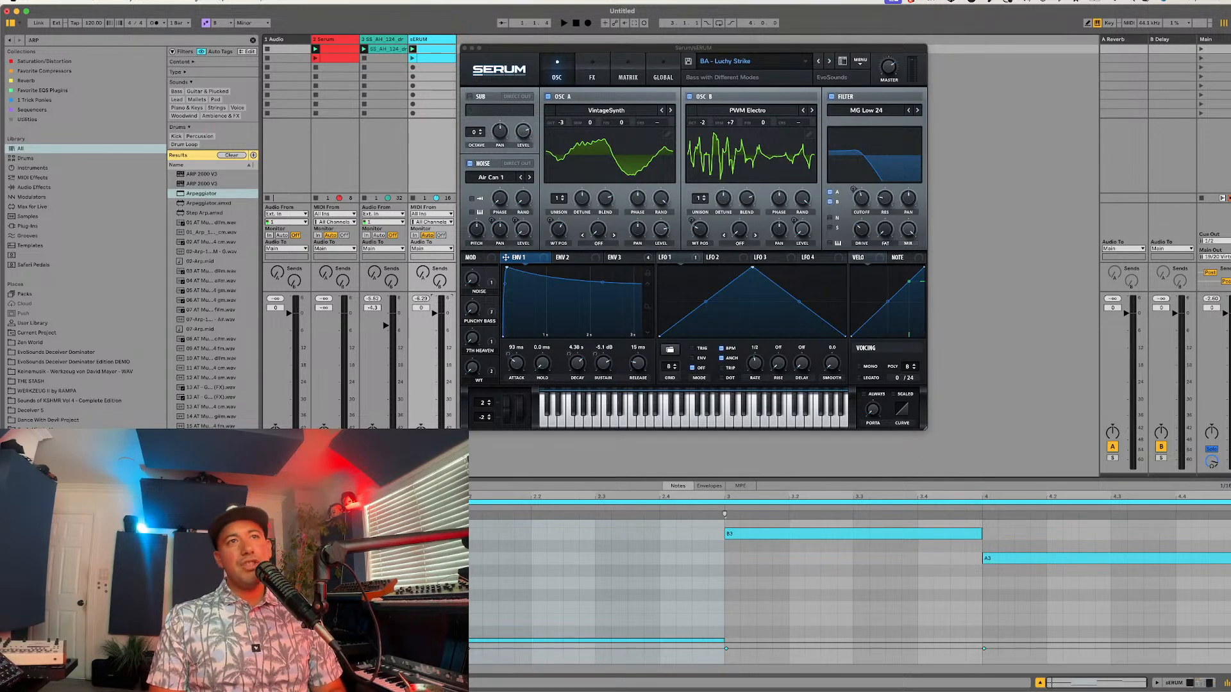
key("super+alt+p")
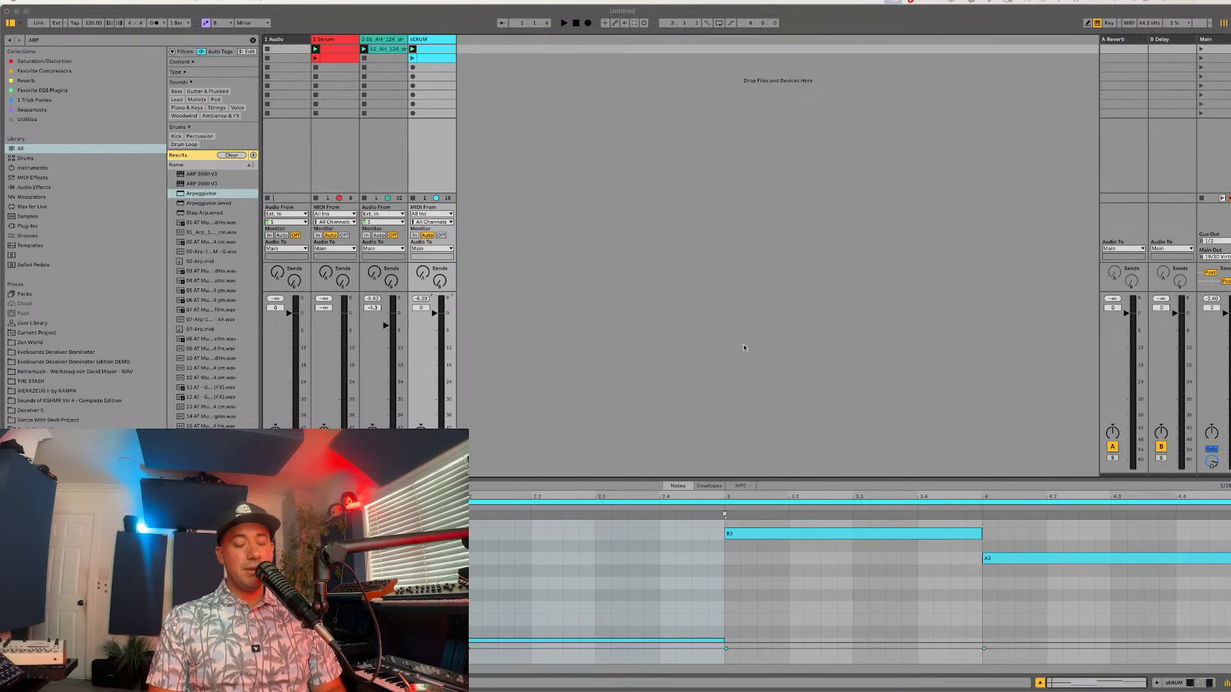
key("super+alt+p")
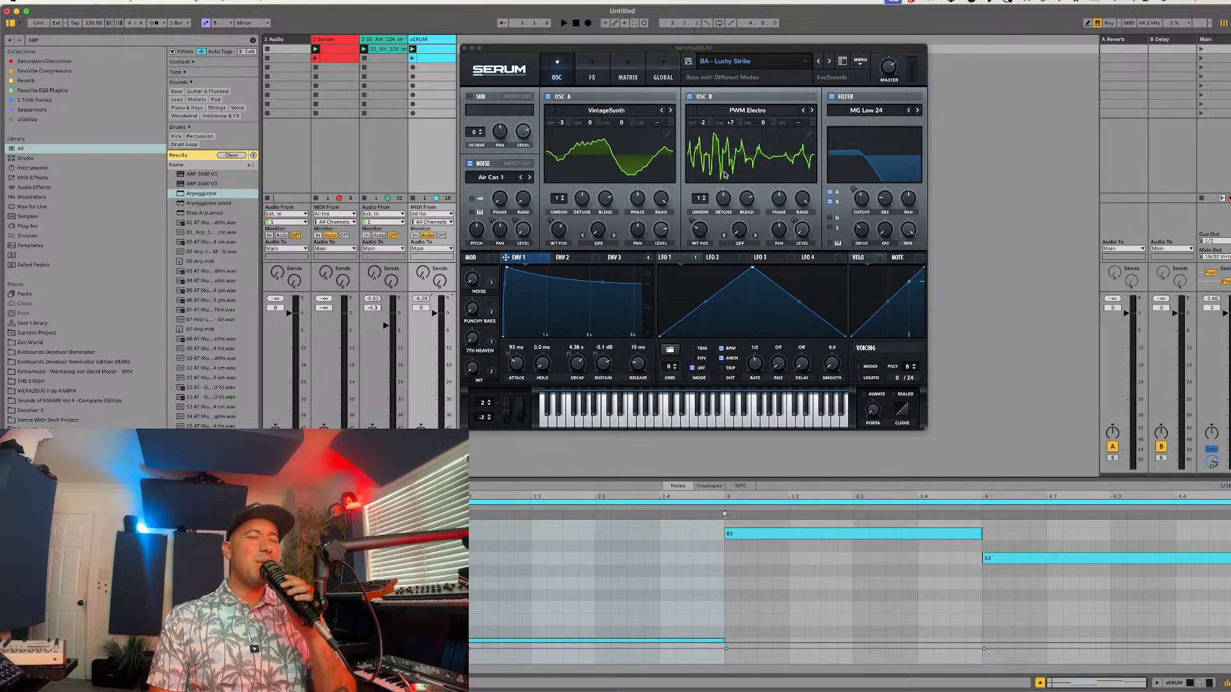
left_click(860, 61)
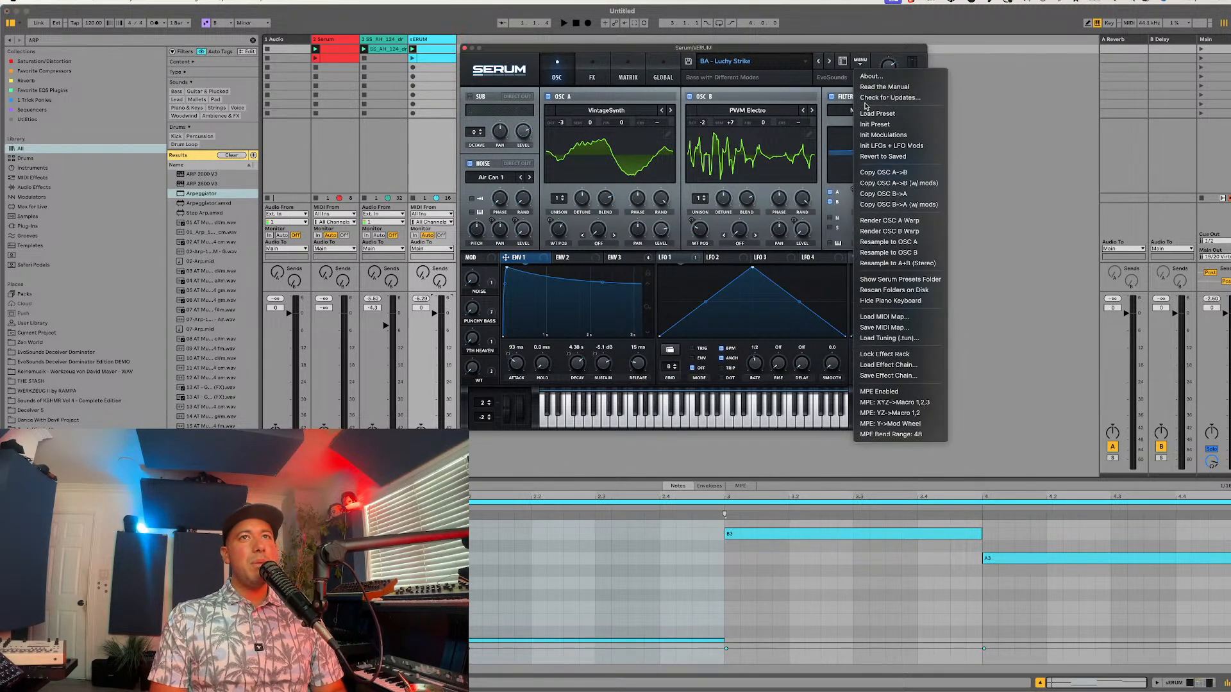
left_click(867, 122)
left_click_drag(588, 42, 614, 52)
Step: Delete the empty audio track at the start of the Live set
left_click(379, 48)
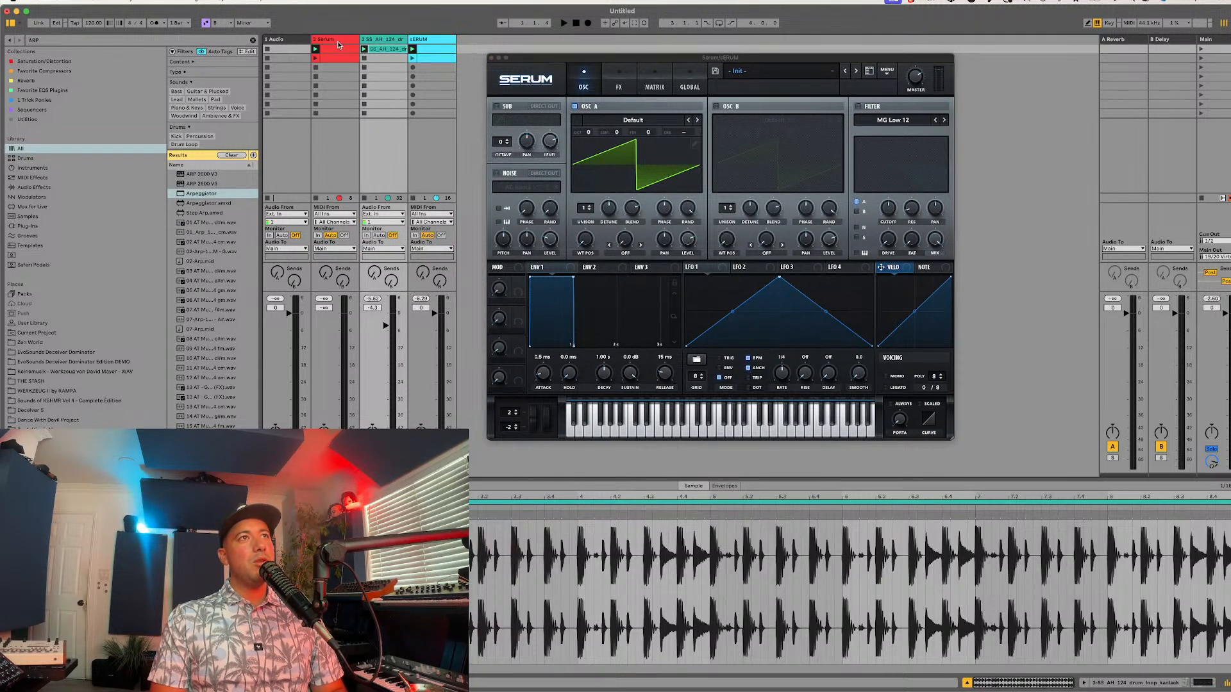
left_click(291, 39)
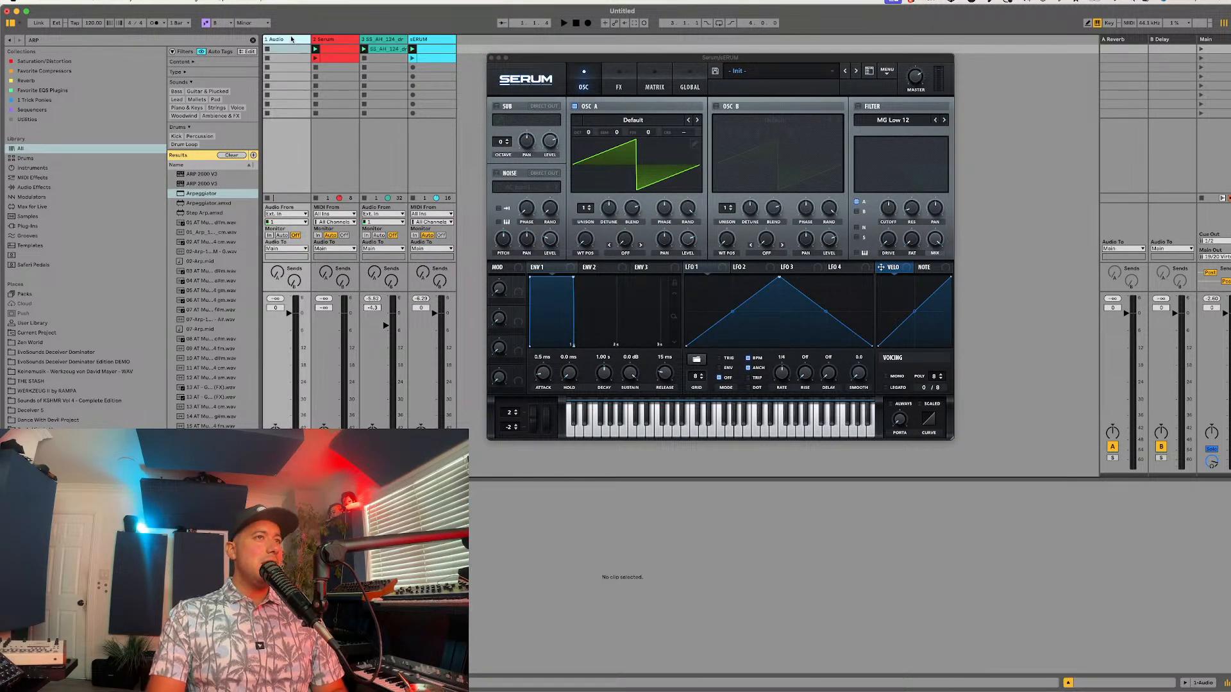
key("Delete")
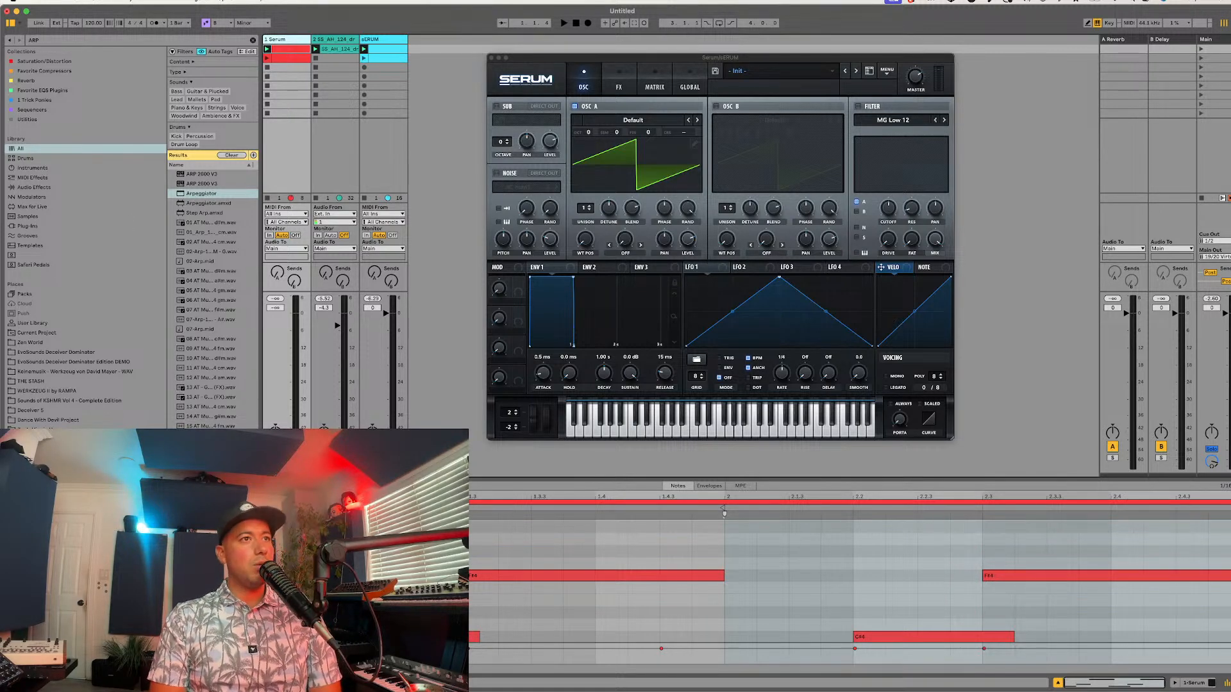
double_click(289, 466)
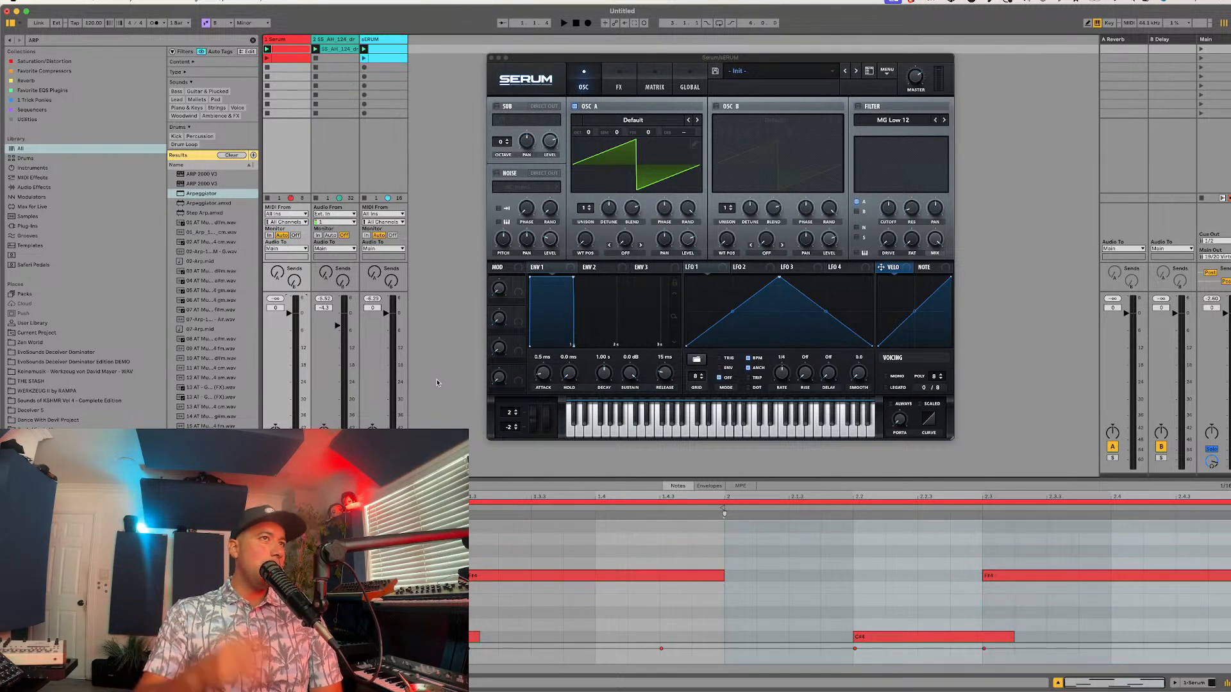
left_click_drag(675, 59, 658, 55)
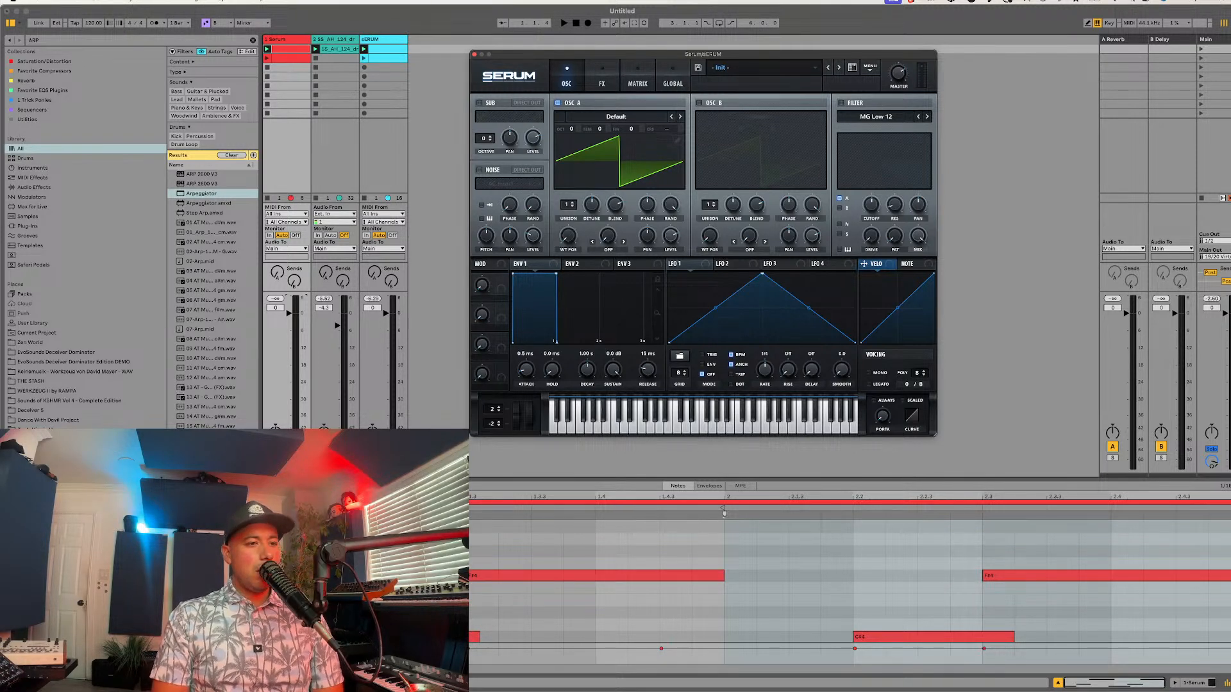
key("super+Tab")
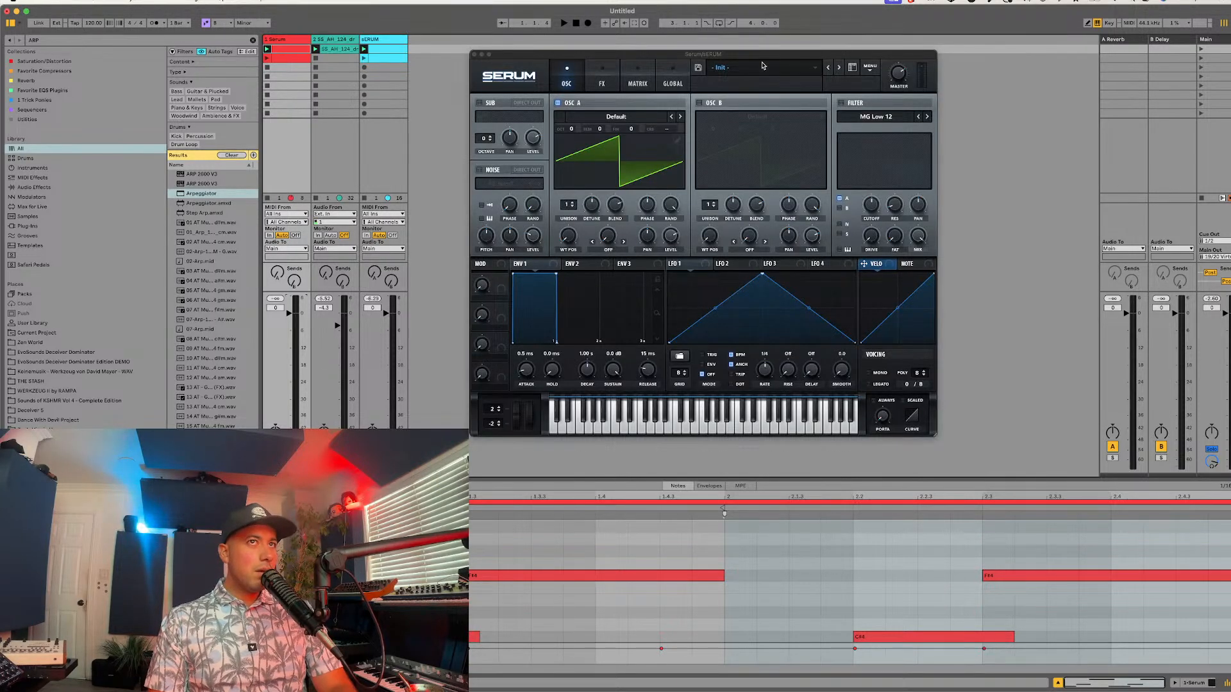
Step: Audition the EvoSounds Afro House lead and pluck presets in order, from "LD - Afronica" to "PL - Stitches"
left_click(763, 67)
mouse_move(763, 114)
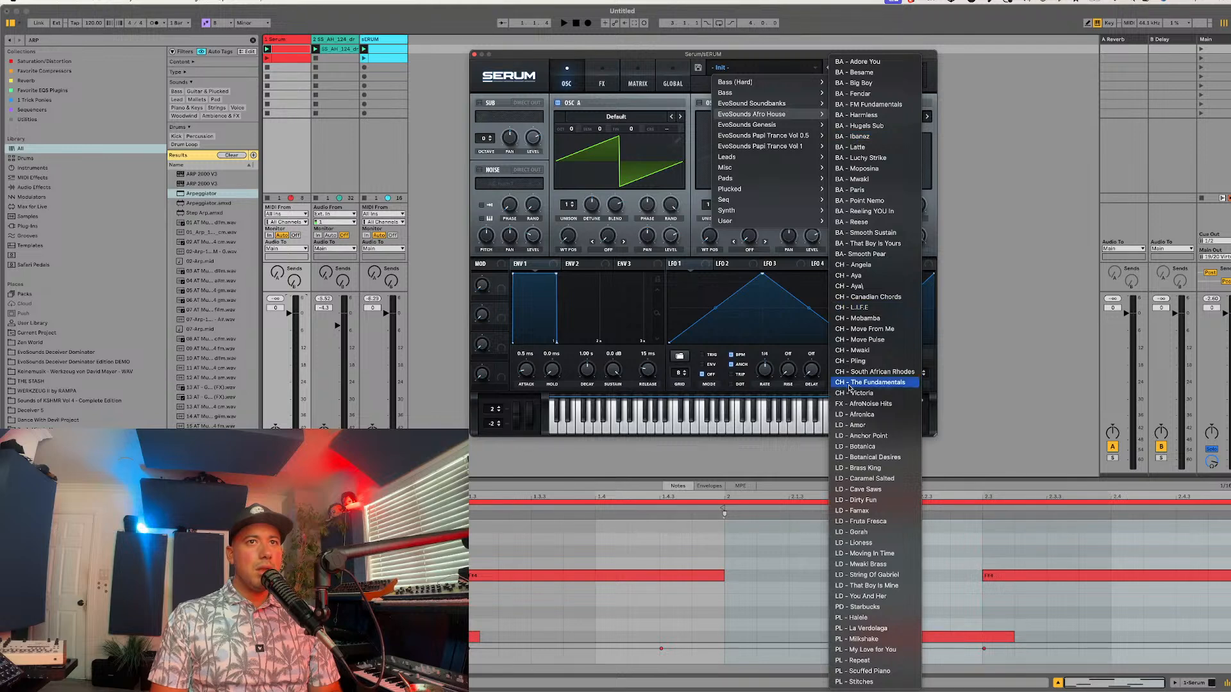
left_click(848, 417)
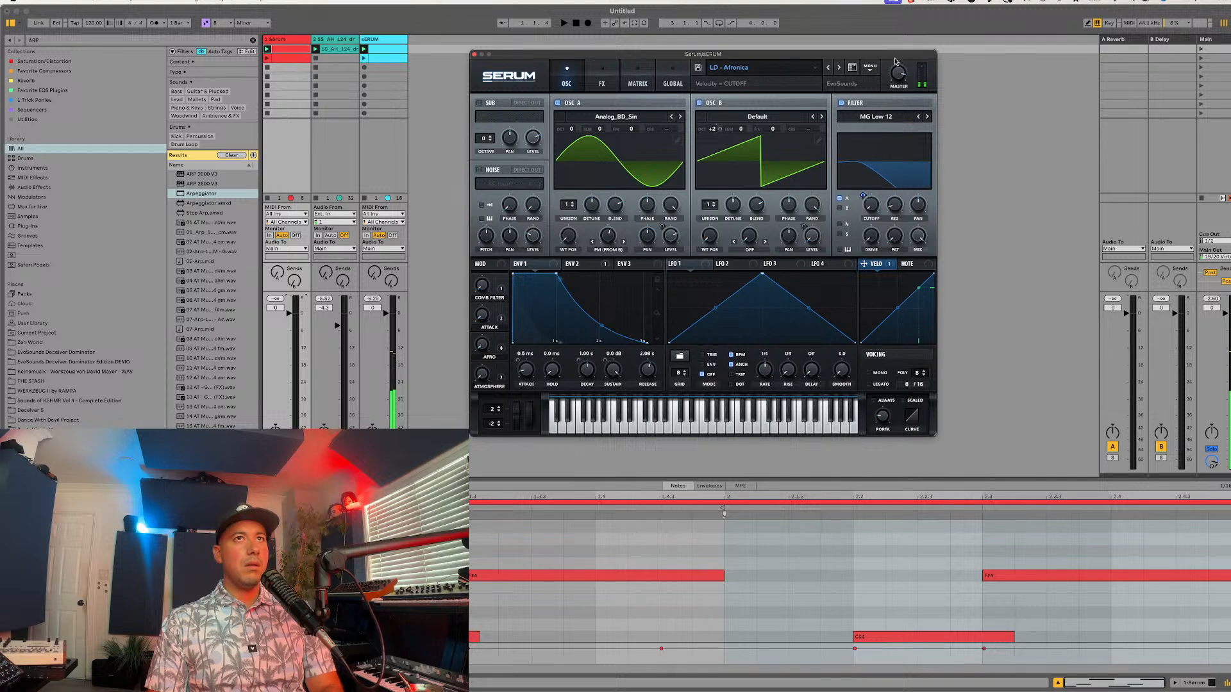
left_click(839, 67)
left_click(830, 68)
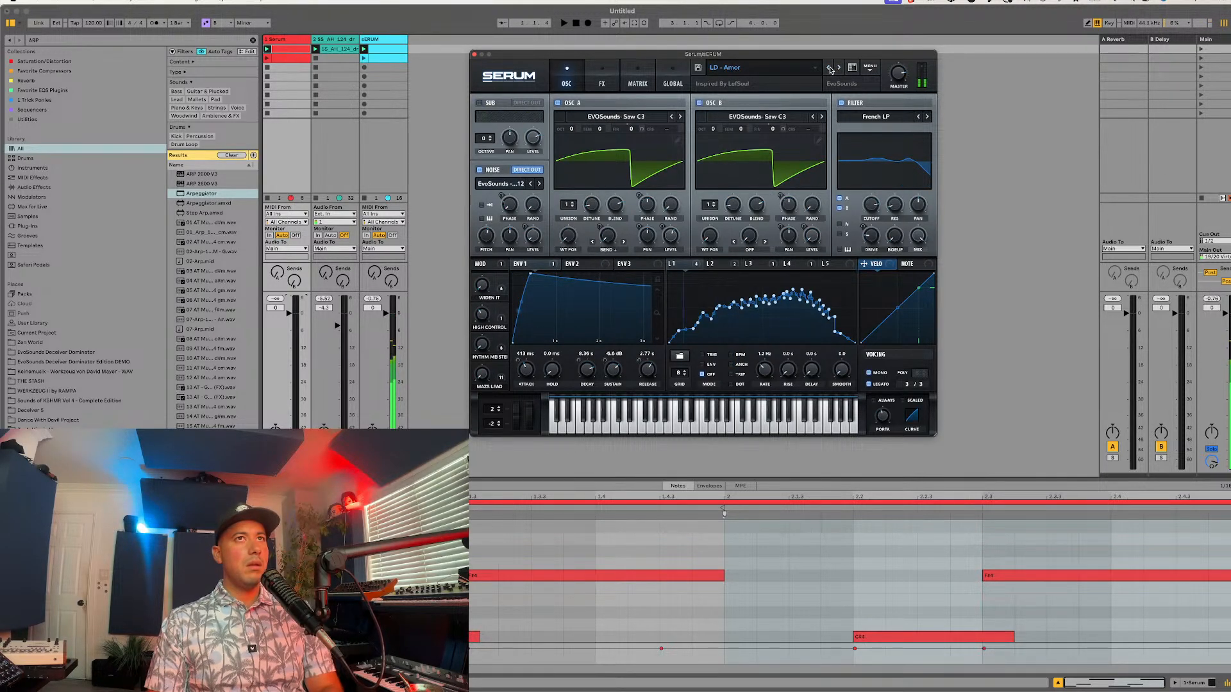
left_click(830, 68)
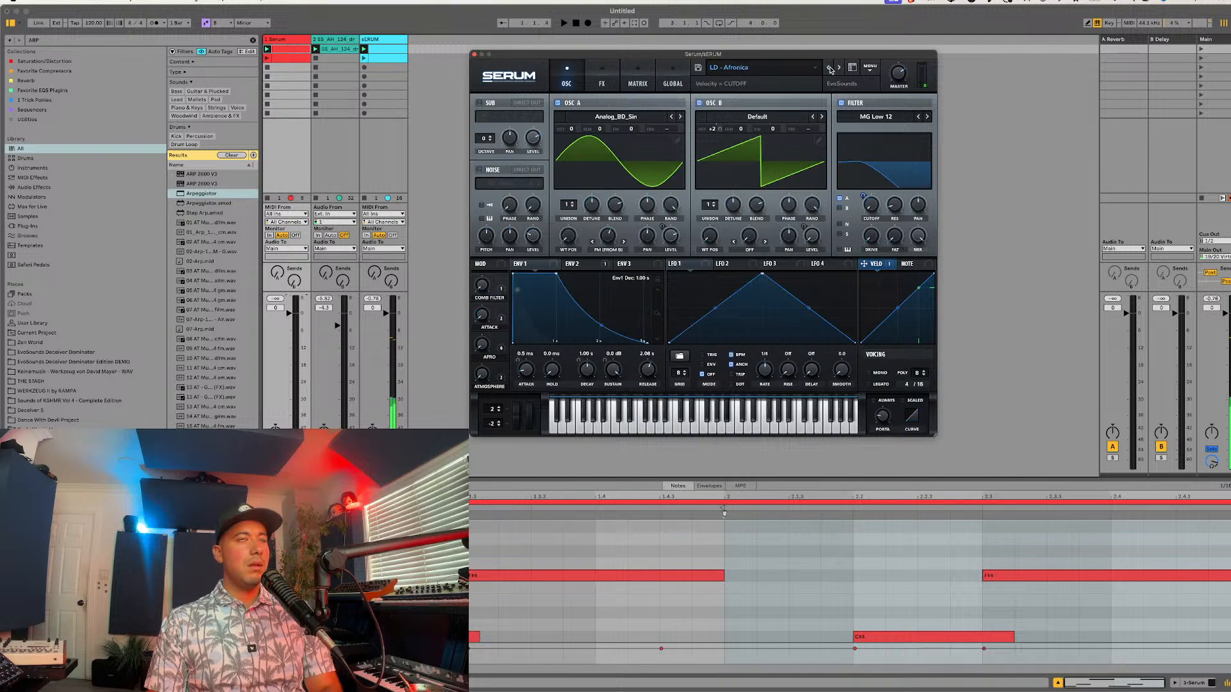
left_click(830, 68)
left_click(837, 68)
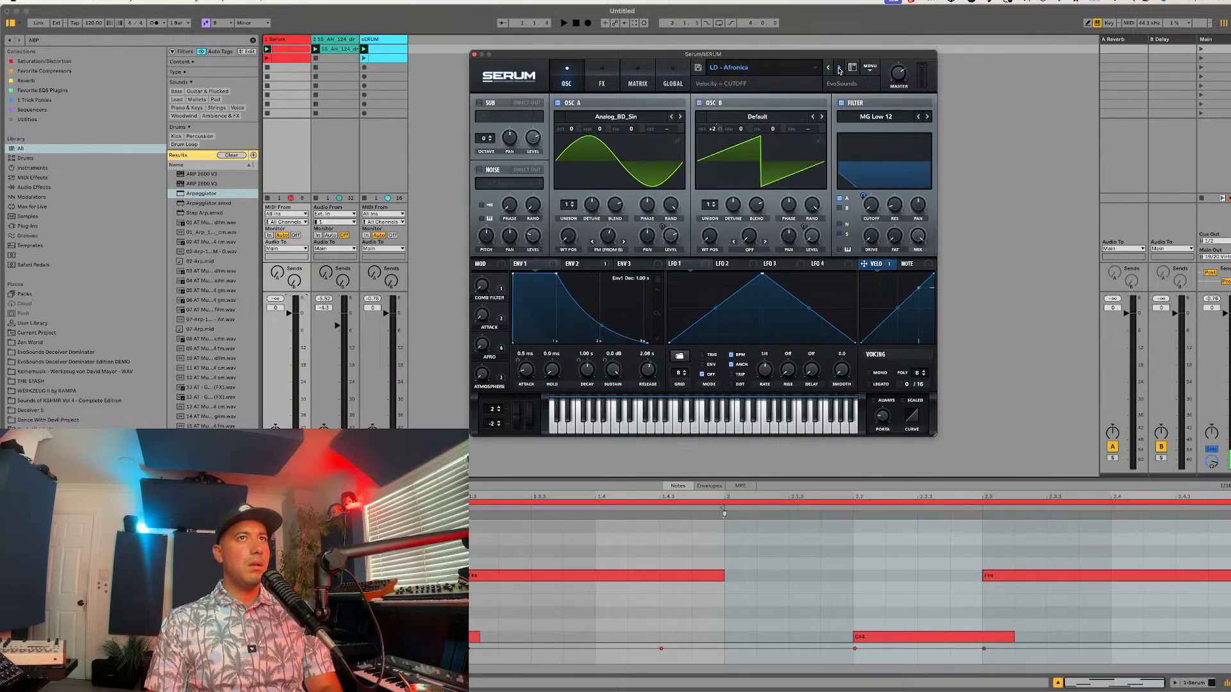
left_click(837, 68)
left_click(837, 68)
left_click(839, 68)
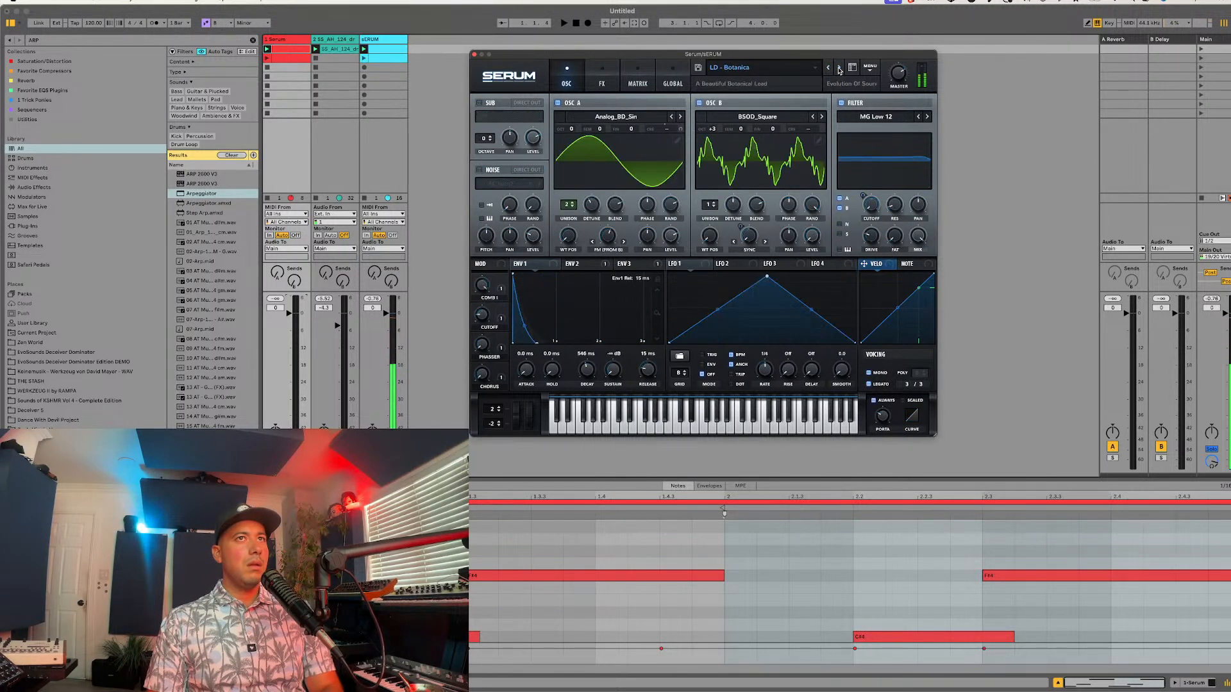
left_click(838, 68)
left_click(838, 68)
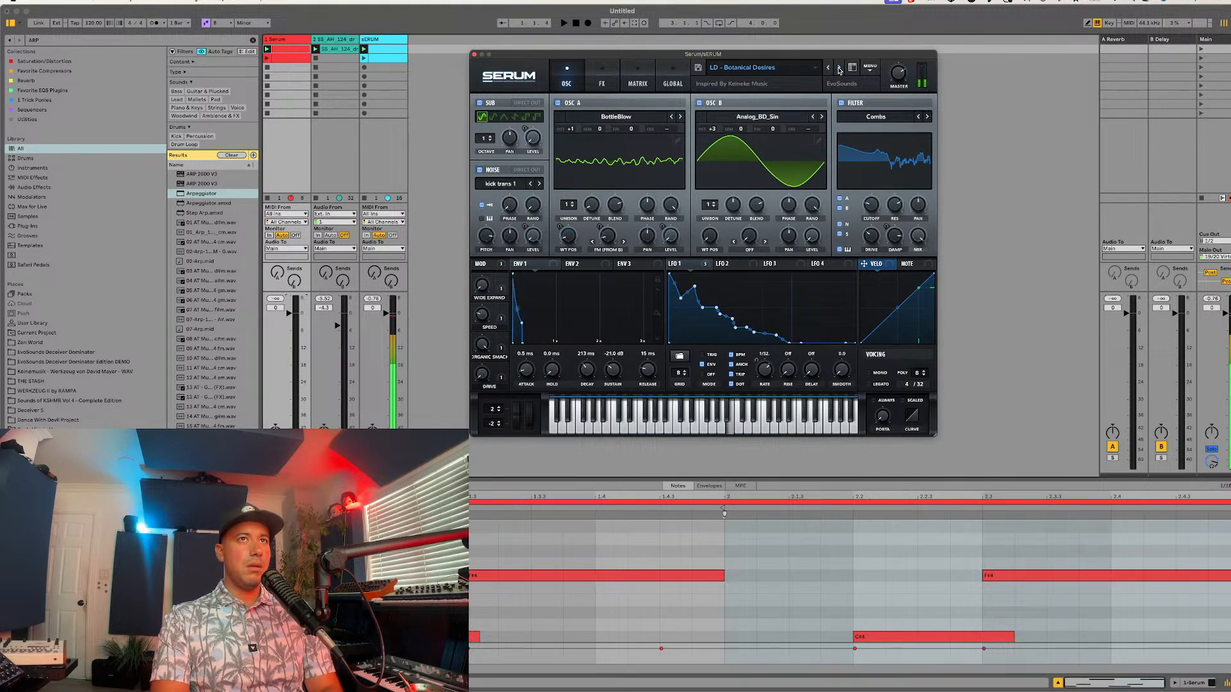
left_click(838, 68)
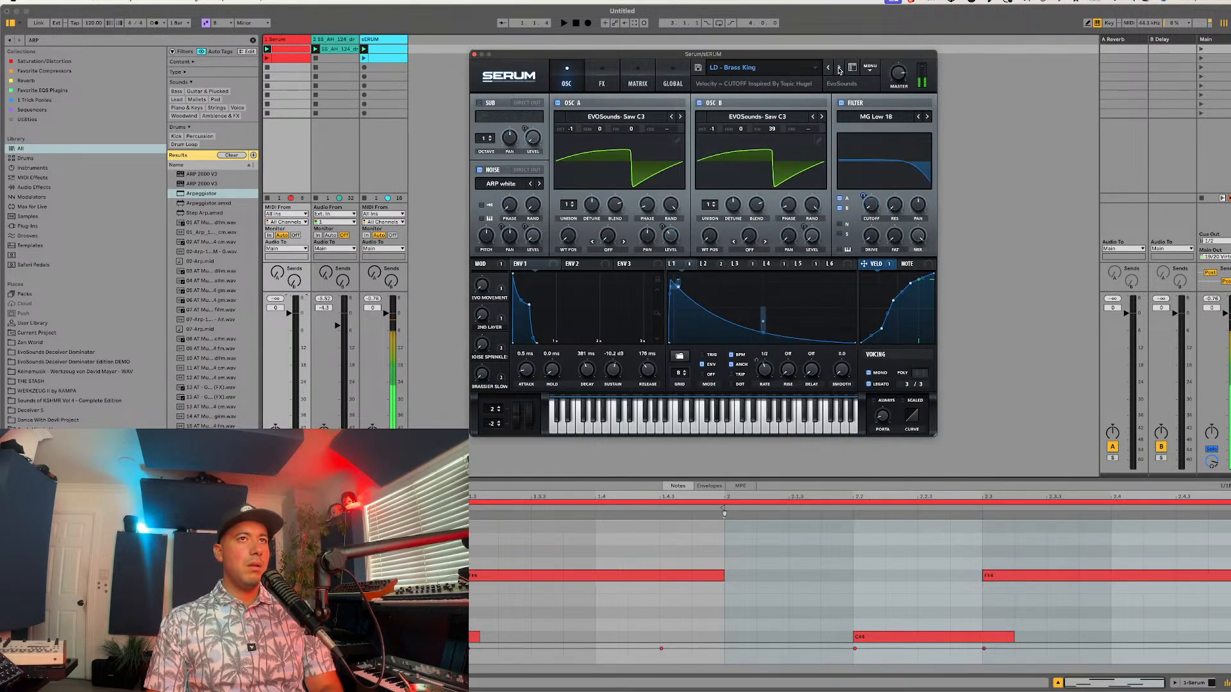
left_click(838, 68)
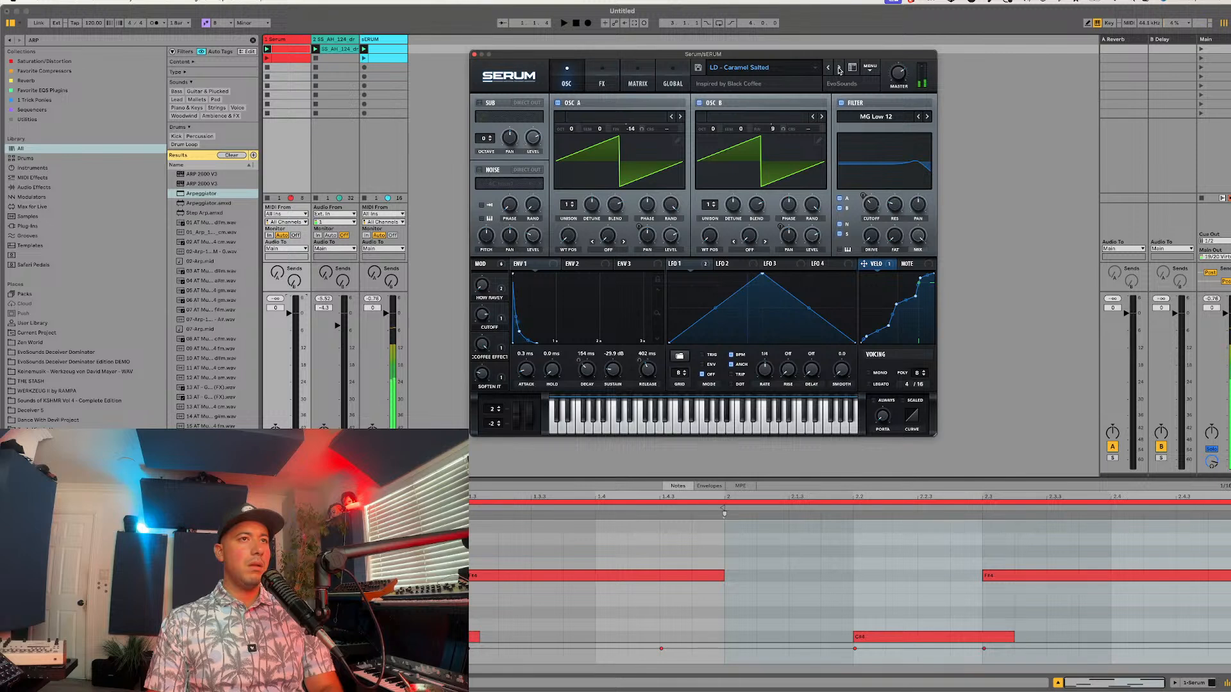
left_click(838, 68)
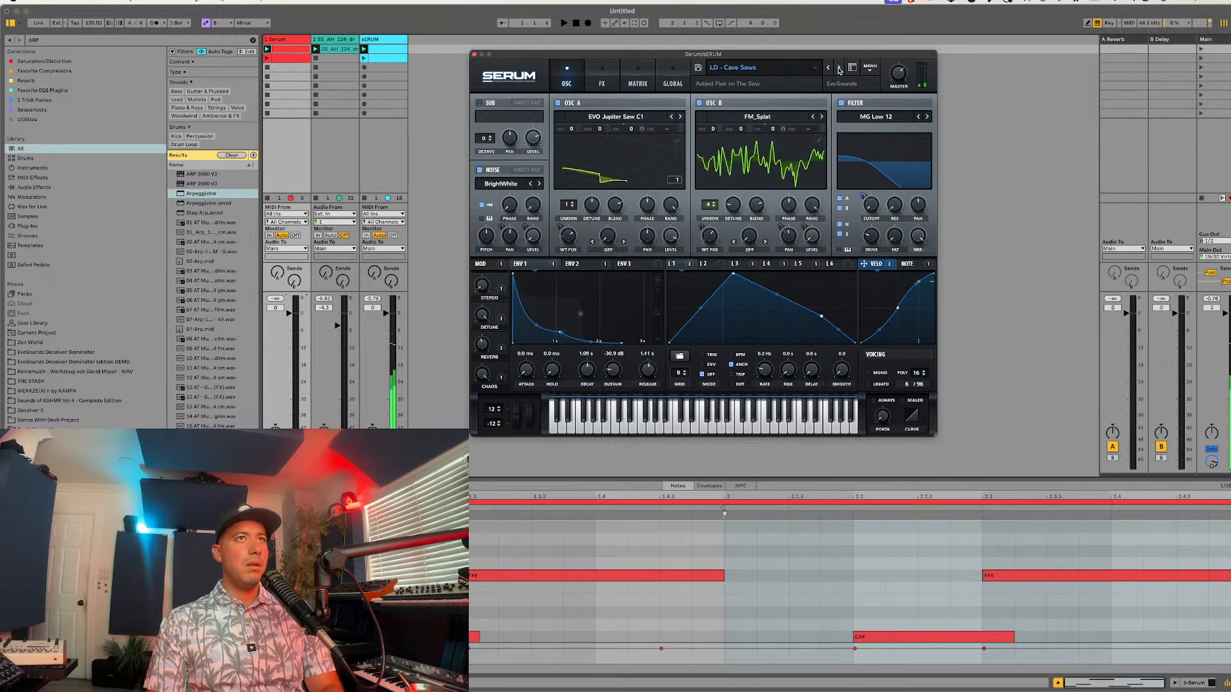
left_click(838, 68)
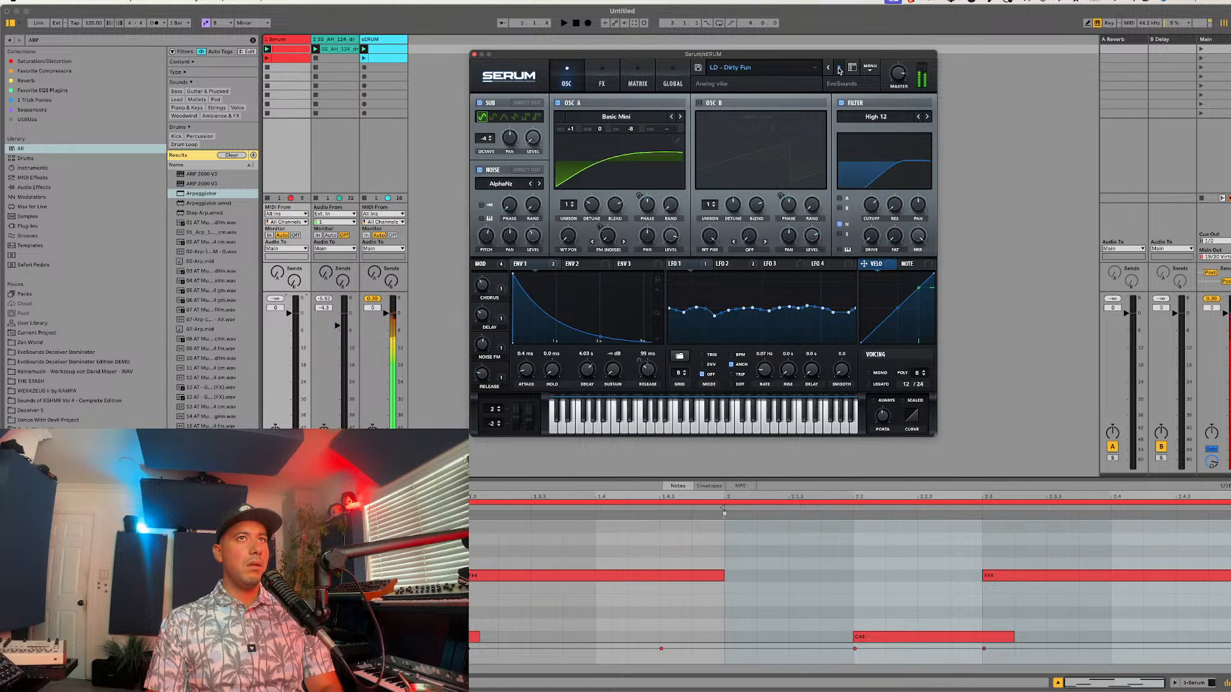
left_click(838, 68)
left_click(838, 68)
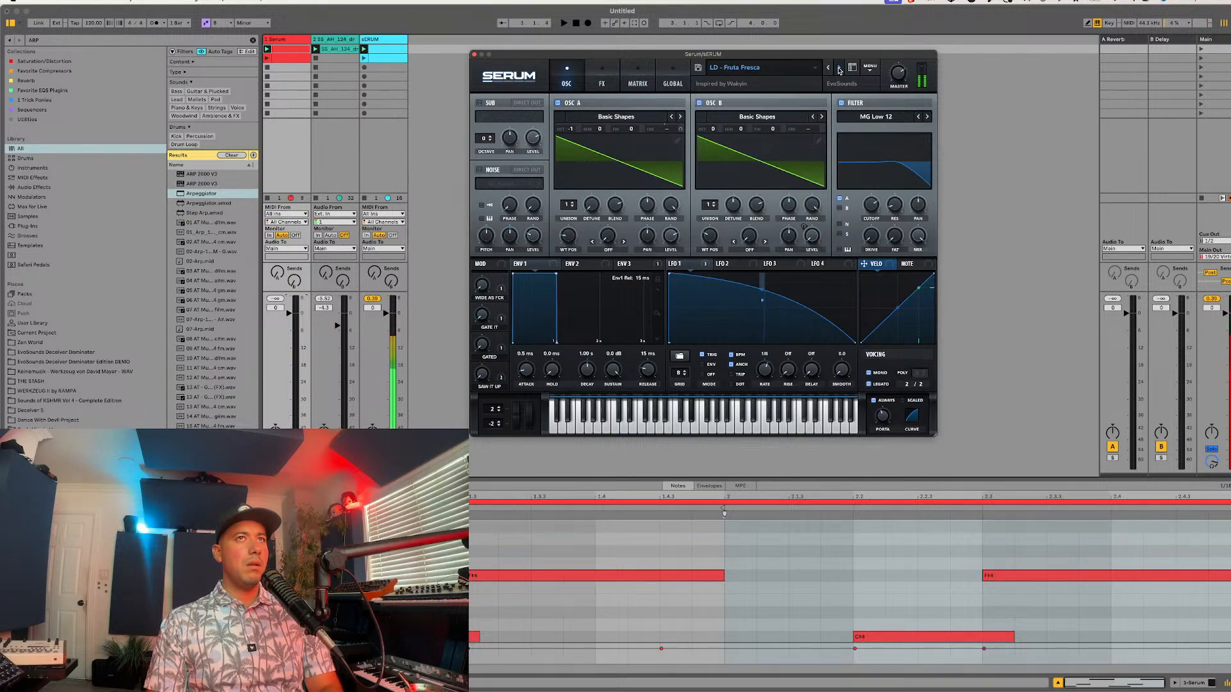
left_click(838, 68)
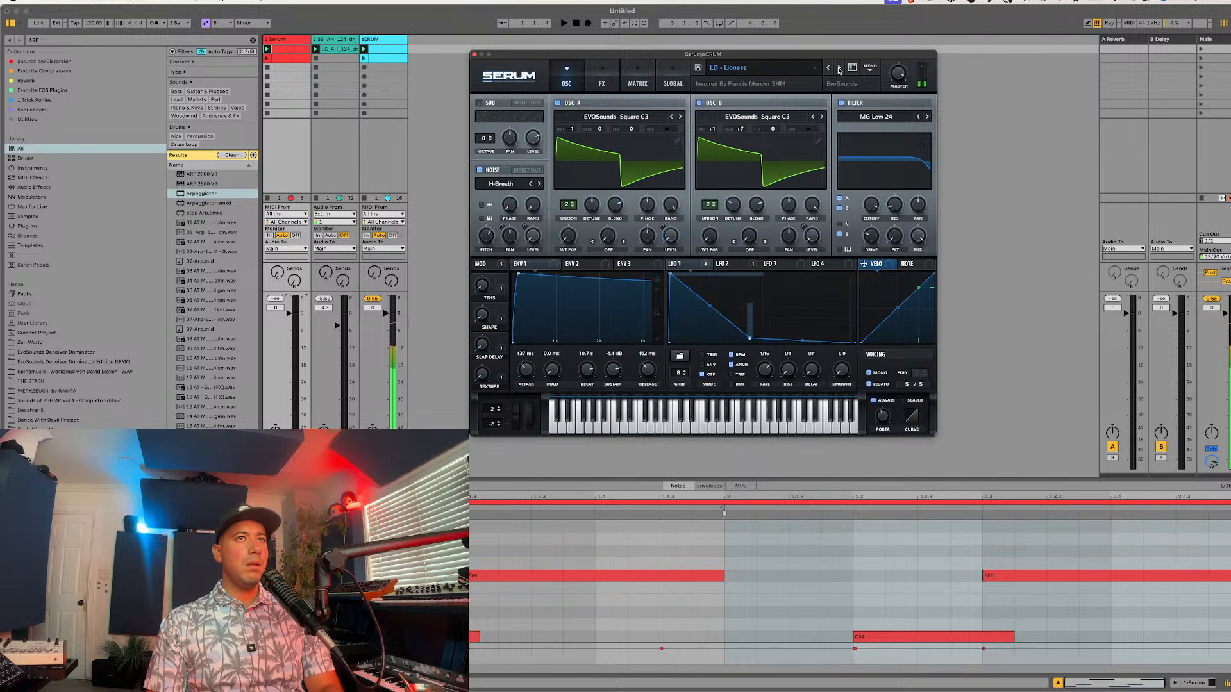
left_click(838, 68)
left_click(838, 68)
left_click(839, 68)
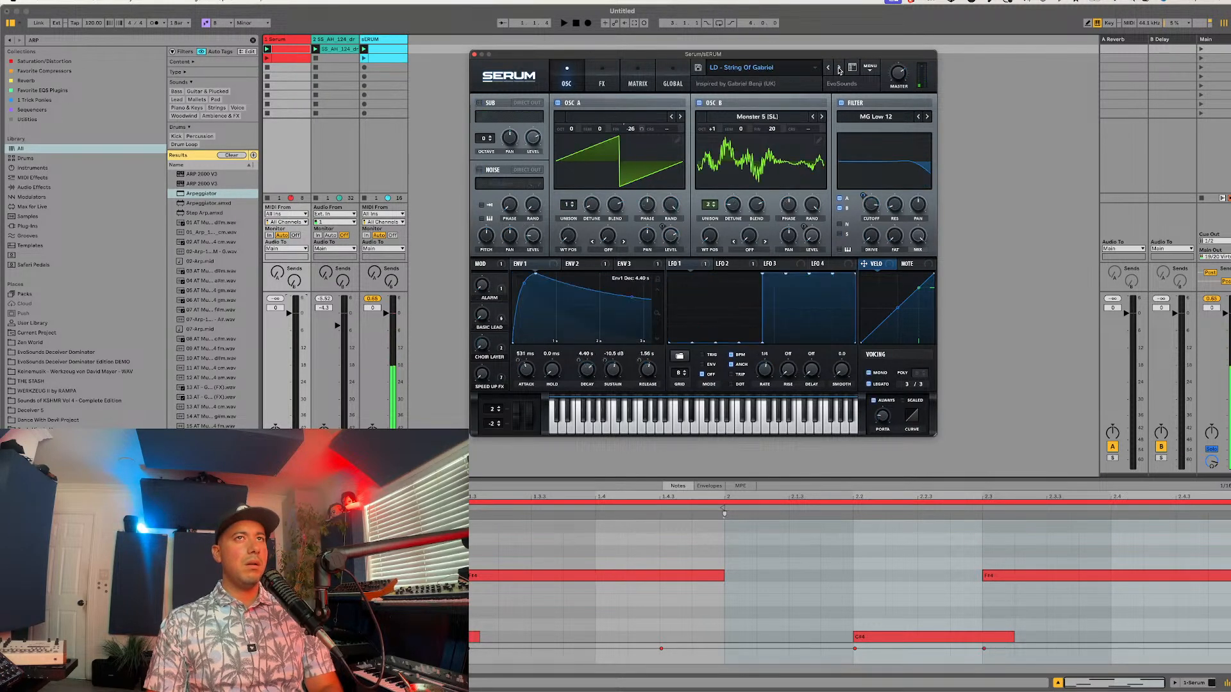
left_click(839, 68)
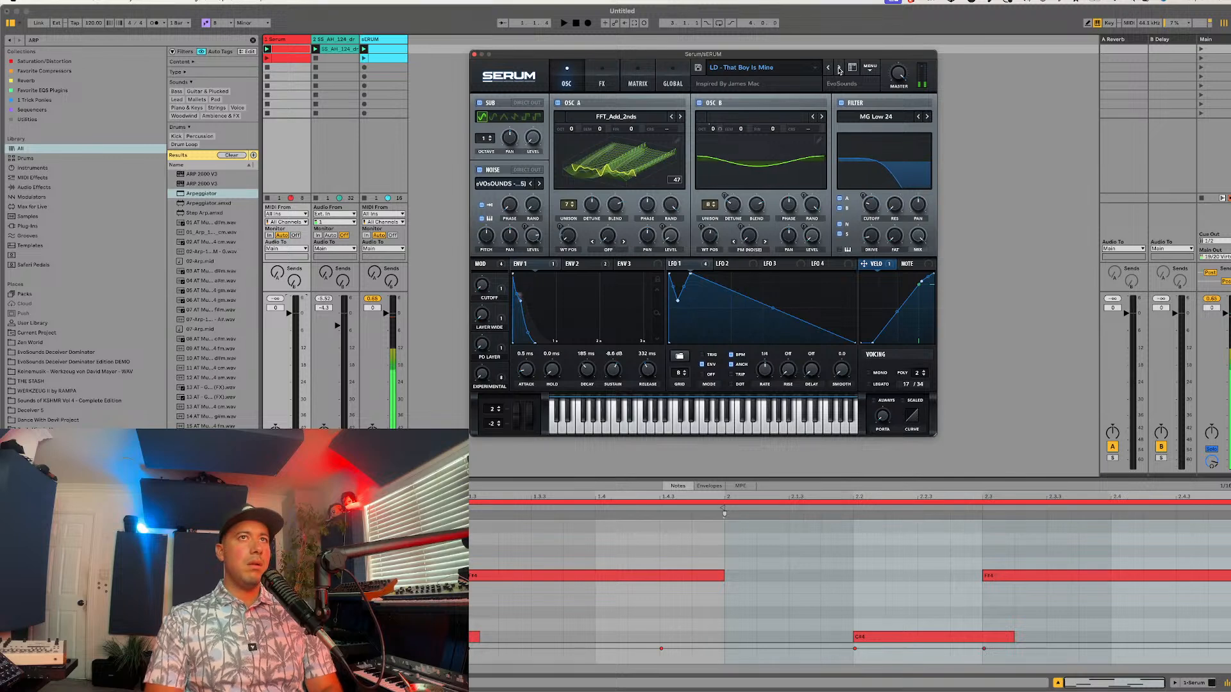
left_click(839, 68)
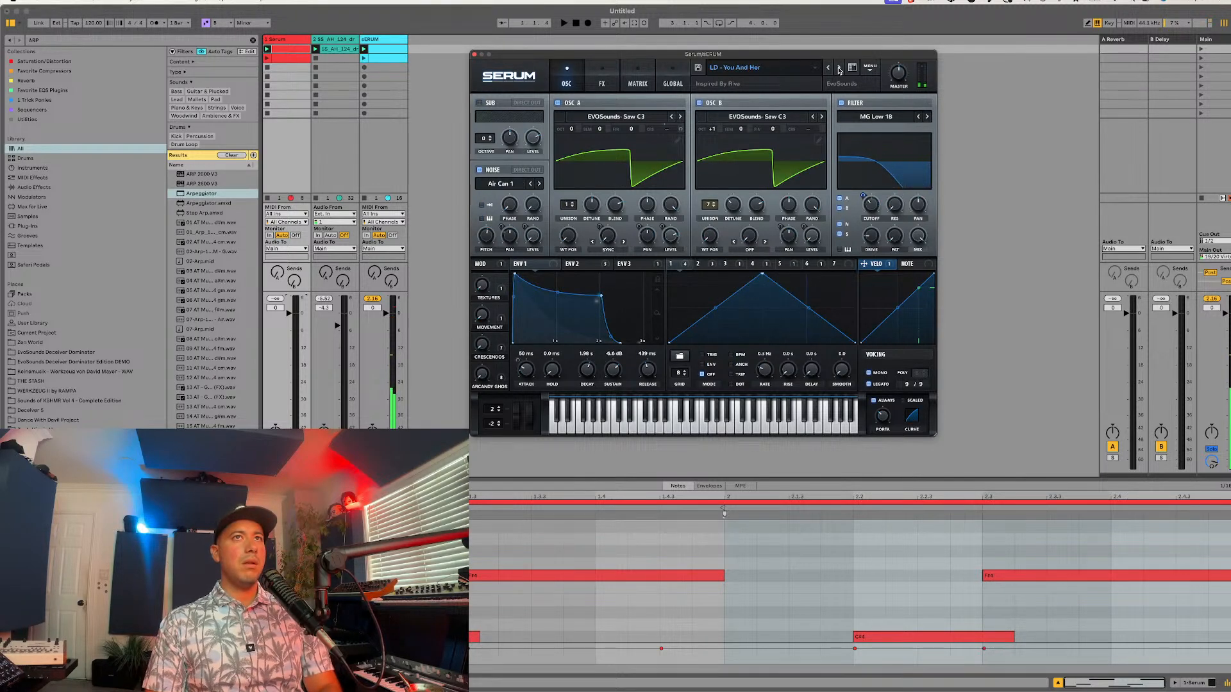
left_click(838, 68)
left_click(838, 68)
left_click(838, 68)
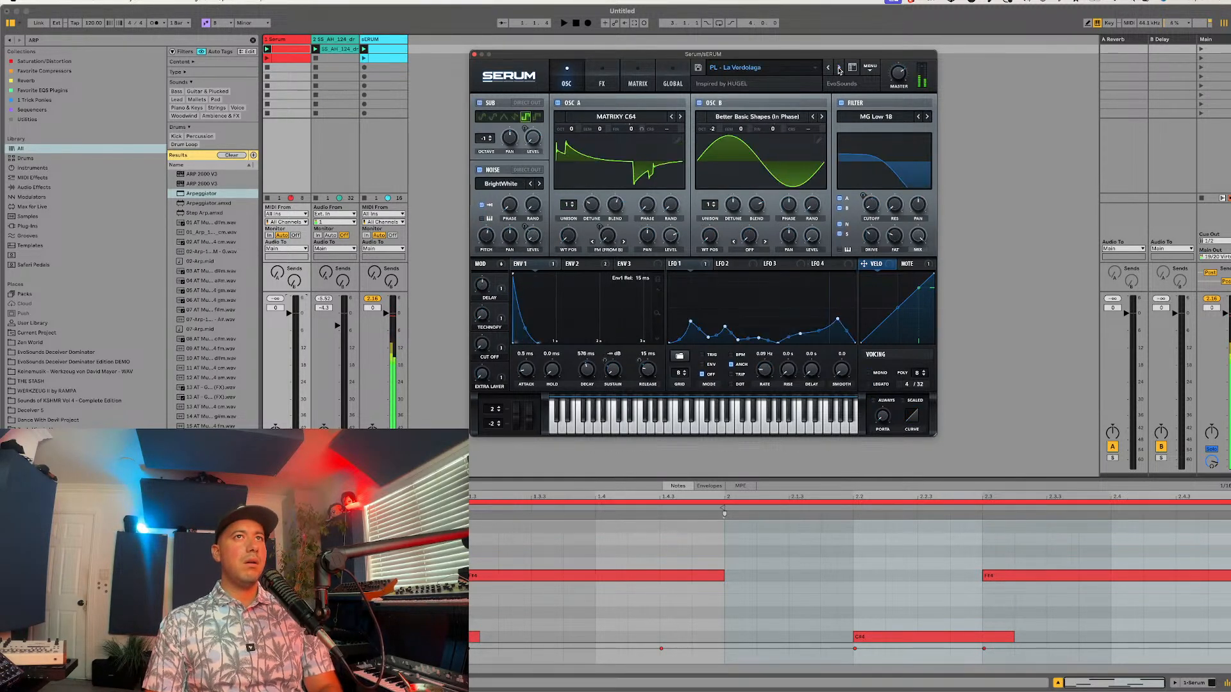
left_click(838, 68)
left_click(839, 67)
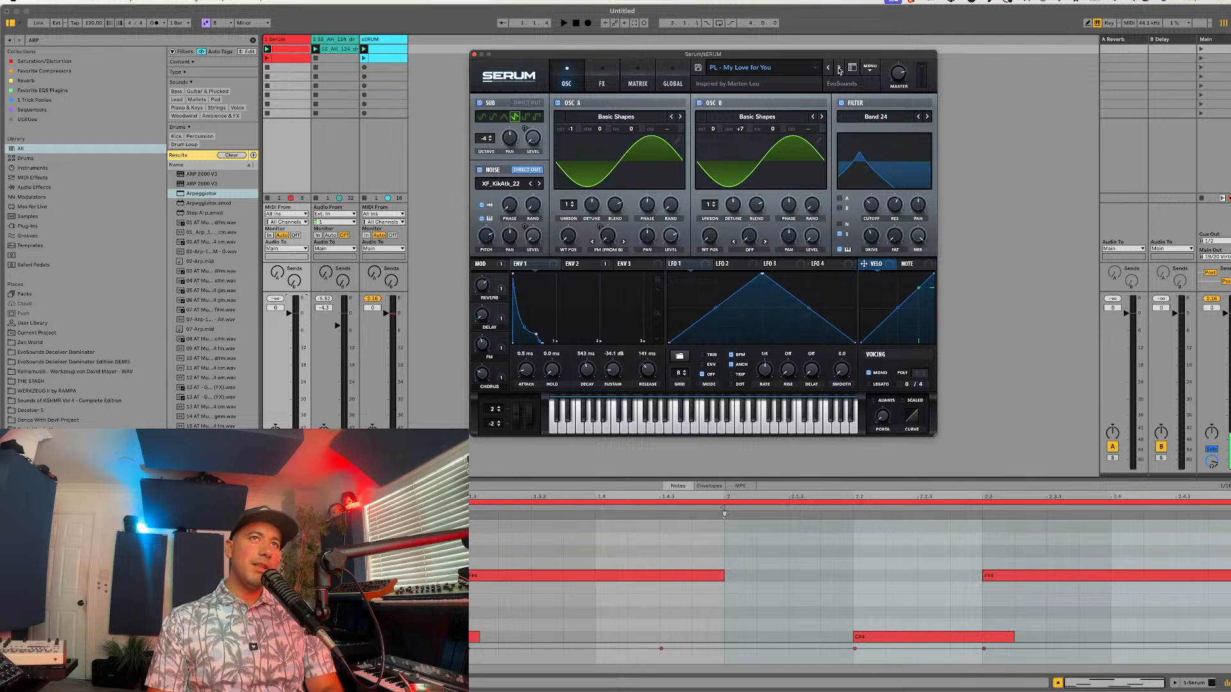
left_click(839, 68)
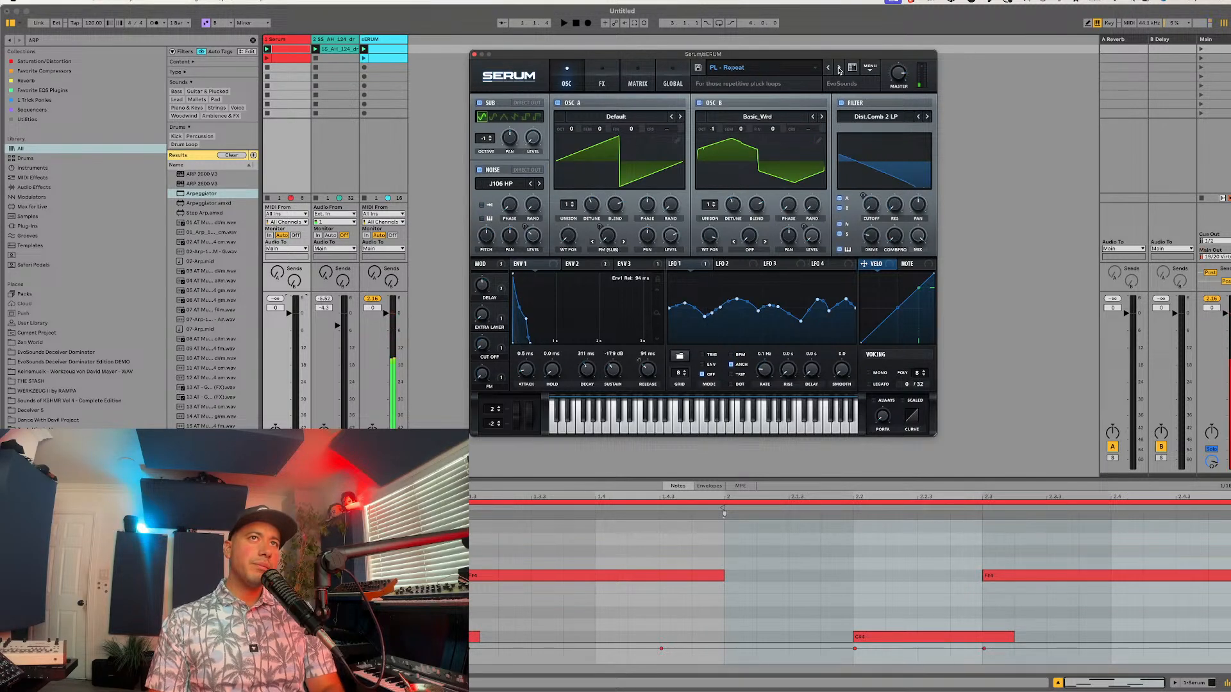
left_click(838, 68)
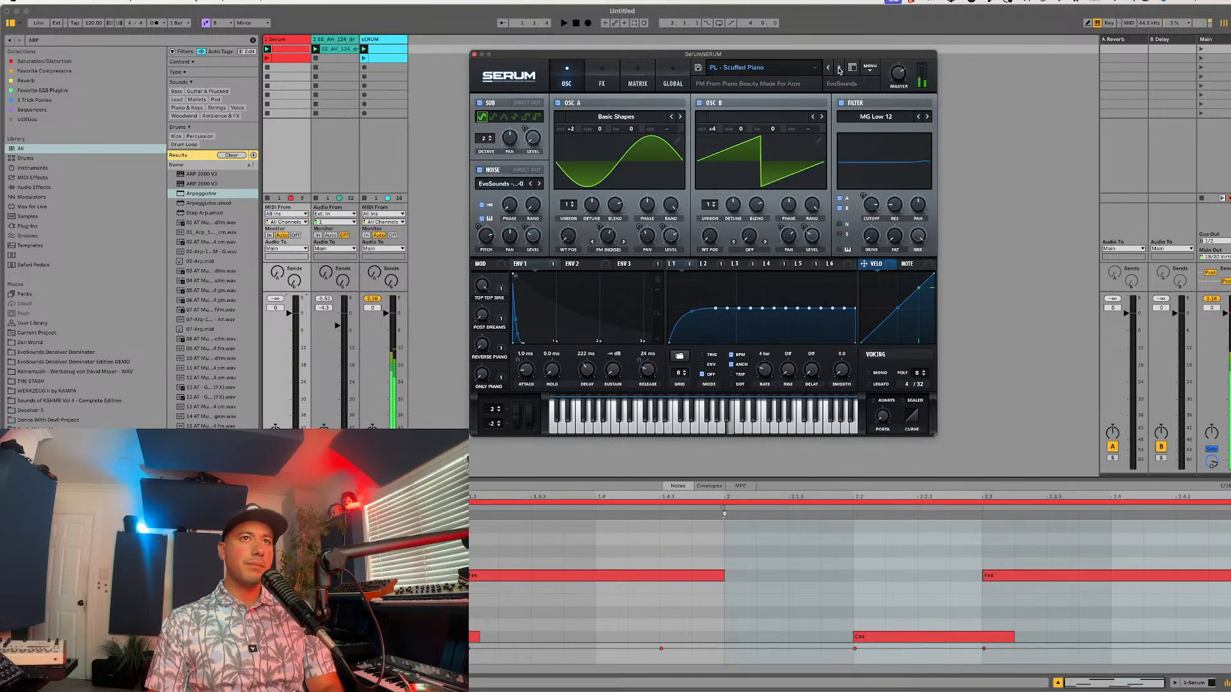
left_click(838, 68)
left_click(837, 68)
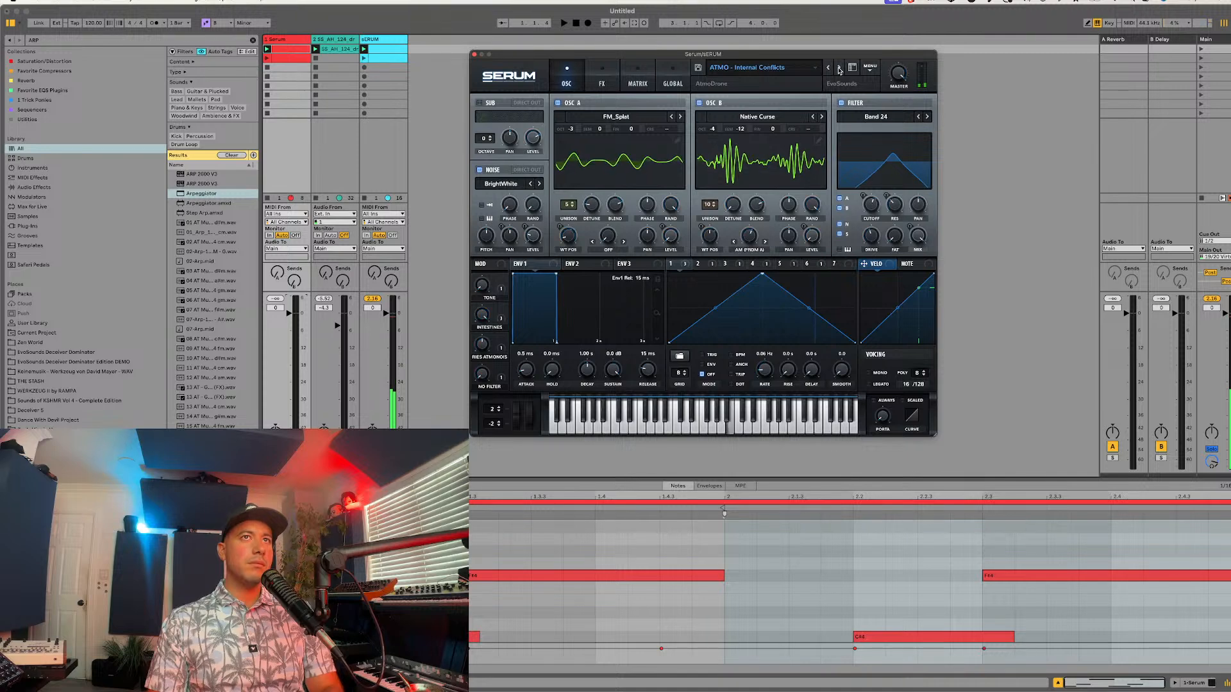
left_click(832, 68)
Step: Initialize the Serum preset and load the Analog wavetable "Jno" into oscillator A
left_click(870, 68)
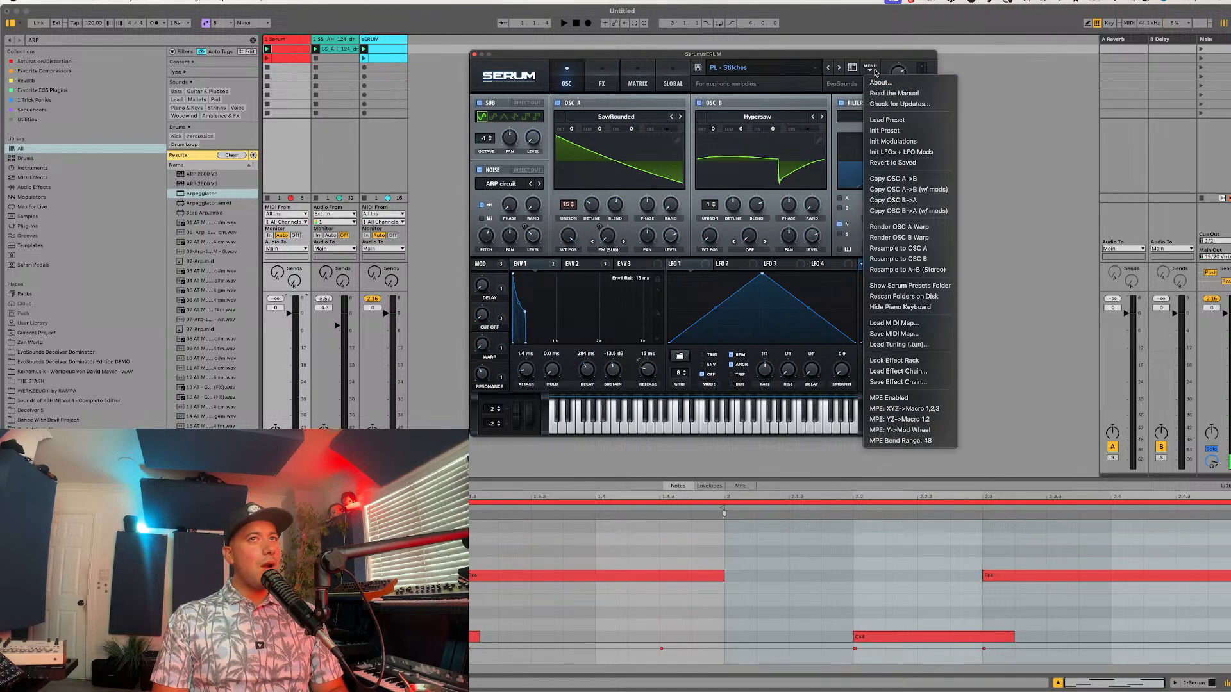
left_click(886, 132)
left_click(624, 123)
mouse_move(634, 130)
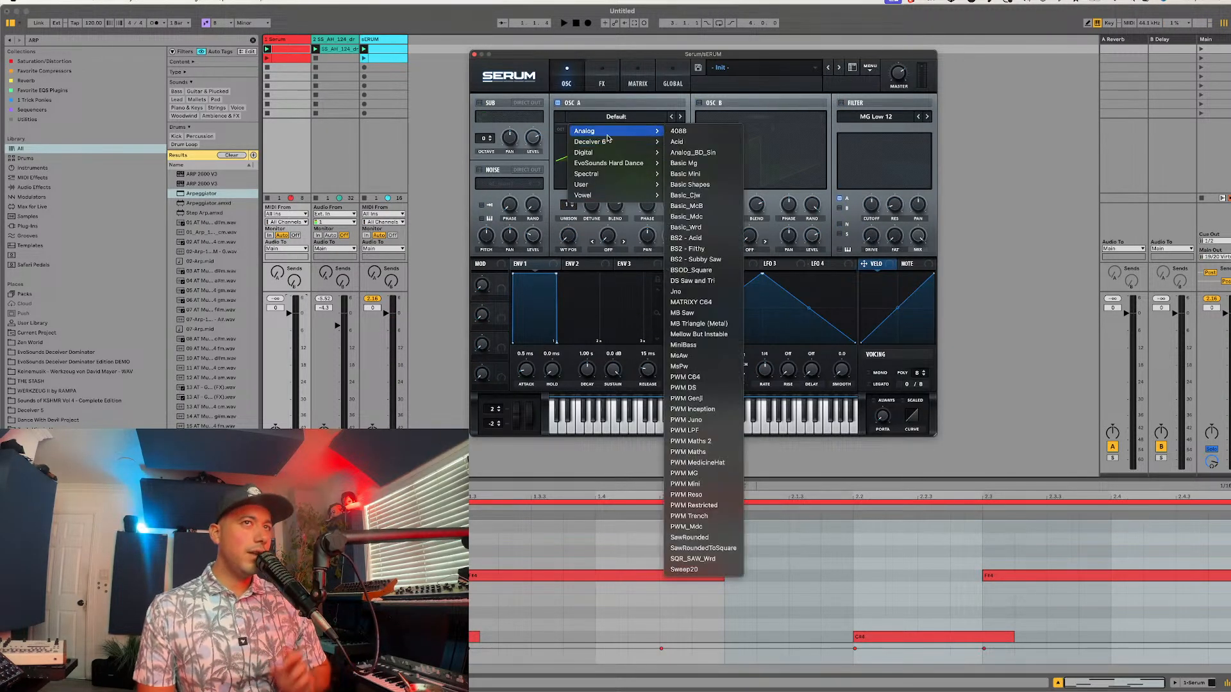
left_click(692, 291)
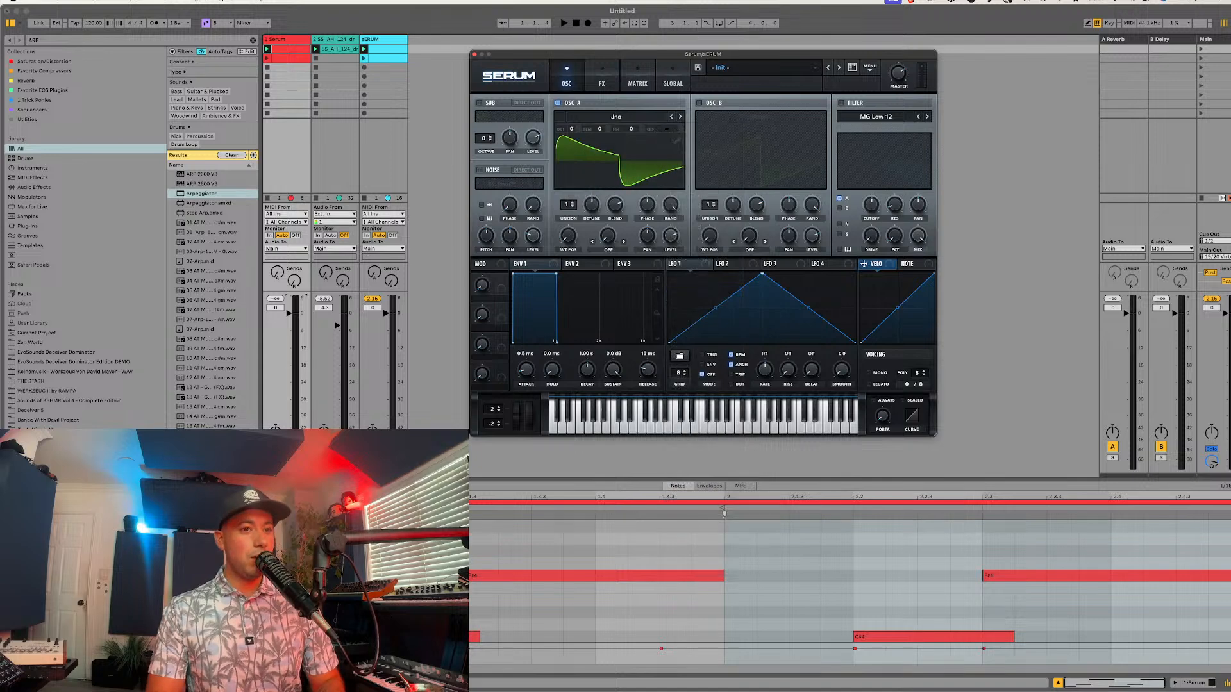
left_click(716, 341)
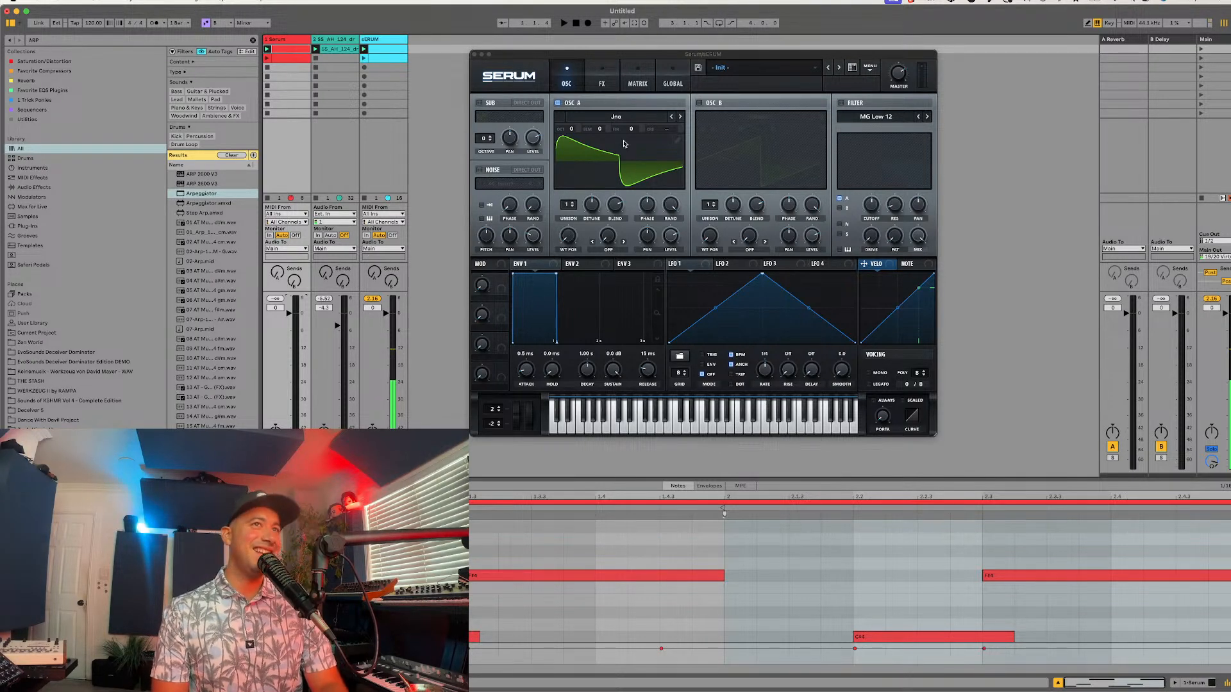
Step: Enable the filter, lower its cutoff, and assign Env 3 as a modulator of the filter cutoff
left_click(852, 106)
left_click(852, 103)
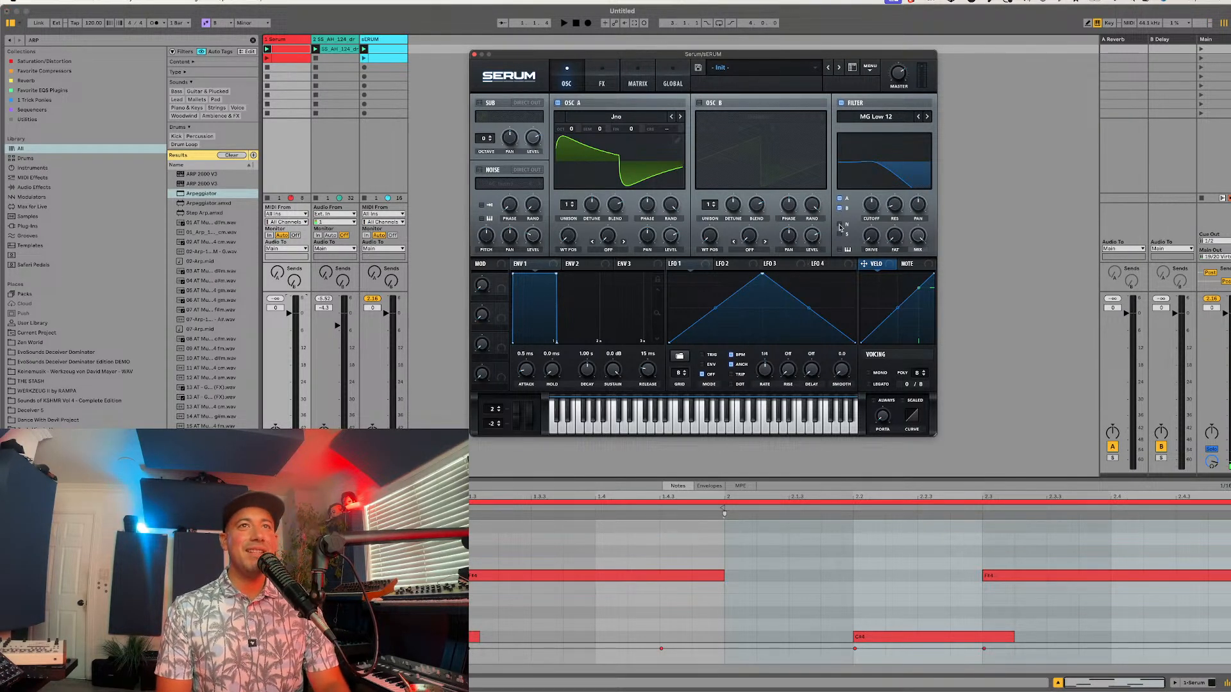
left_click_drag(870, 208, 860, 229)
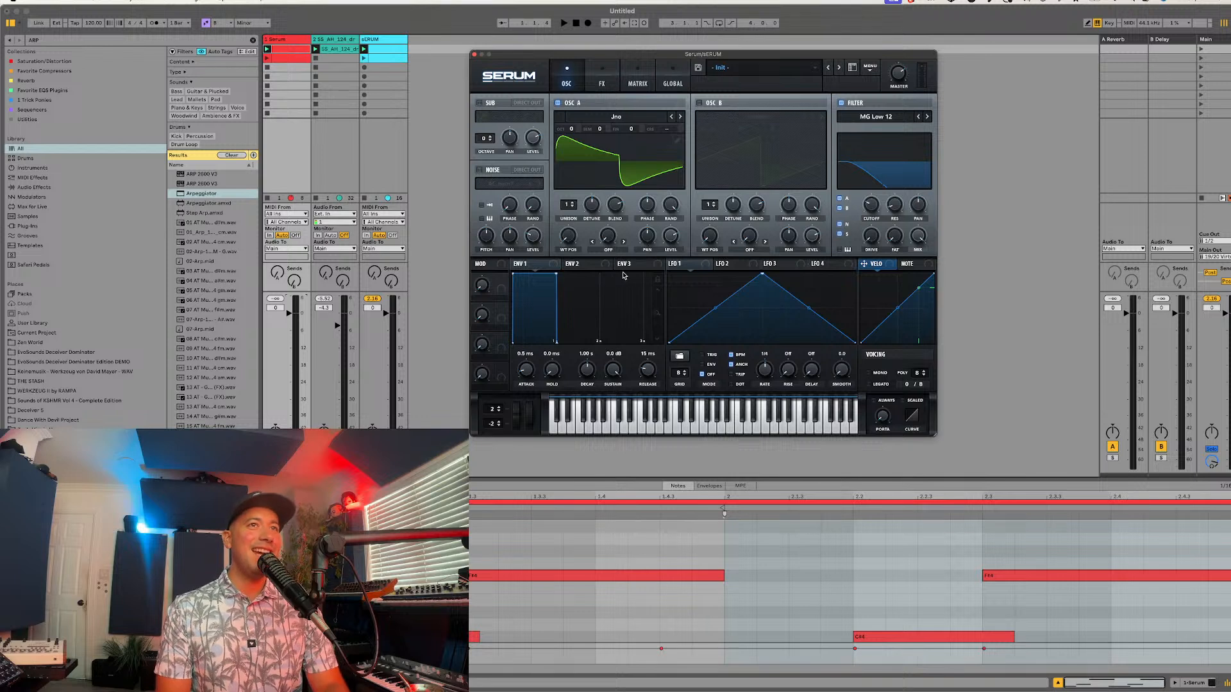
left_click_drag(625, 264, 870, 205)
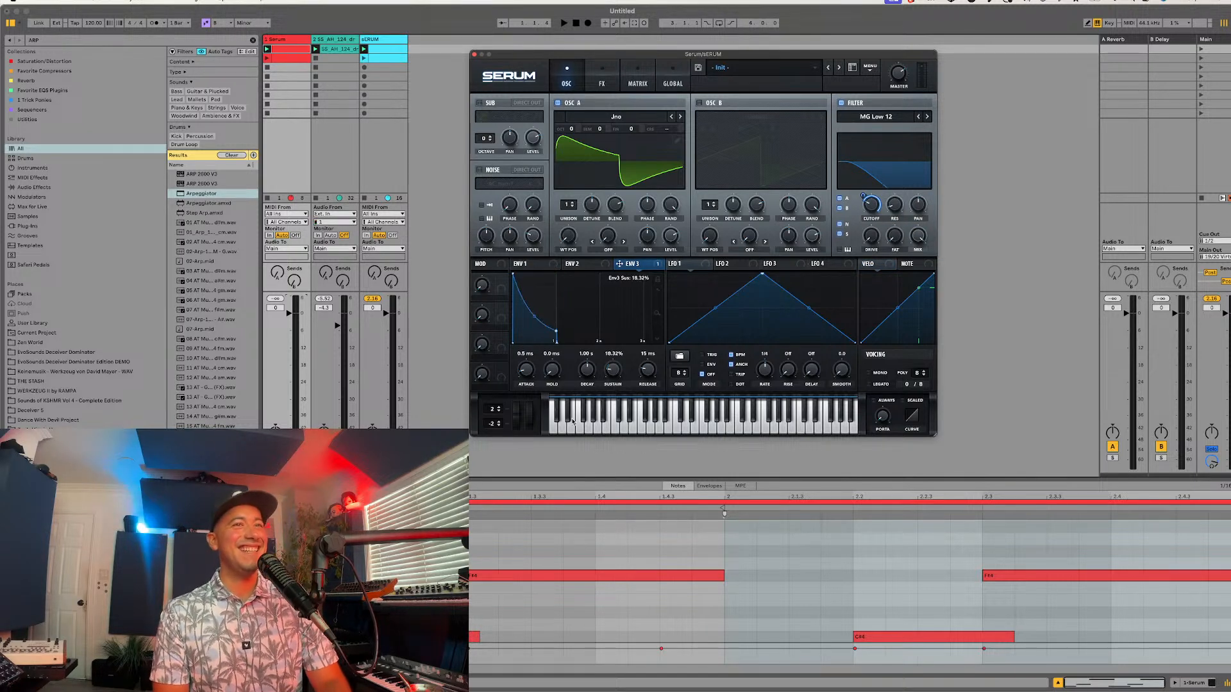
Step: Set Env 3's sustain to 0% and shorten its decay to 162 ms
left_click_drag(572, 419, 563, 432)
left_click_drag(583, 364, 583, 367)
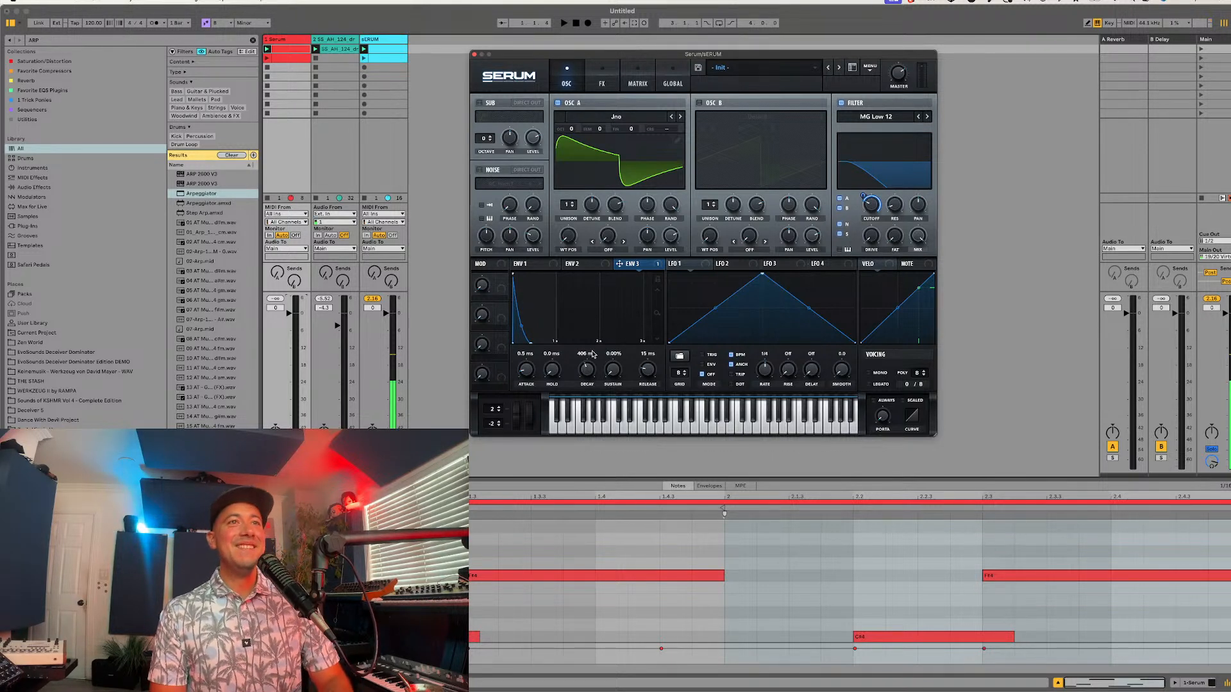
left_click_drag(584, 370, 580, 371)
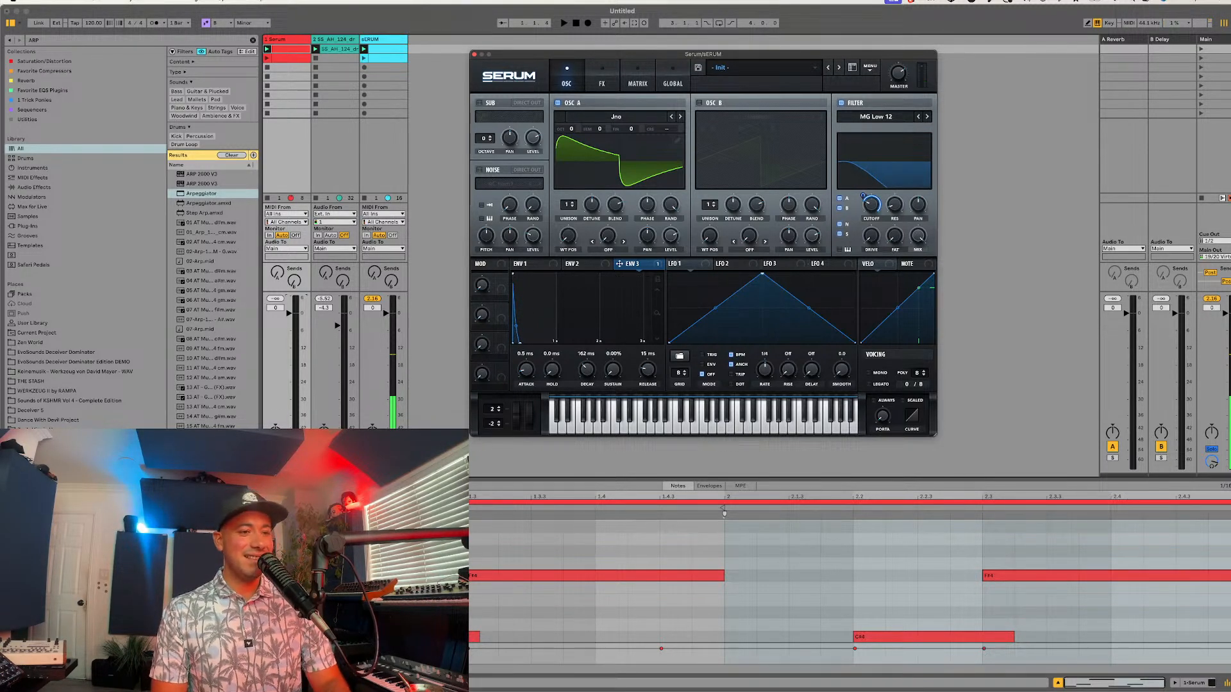
key("super+Tab")
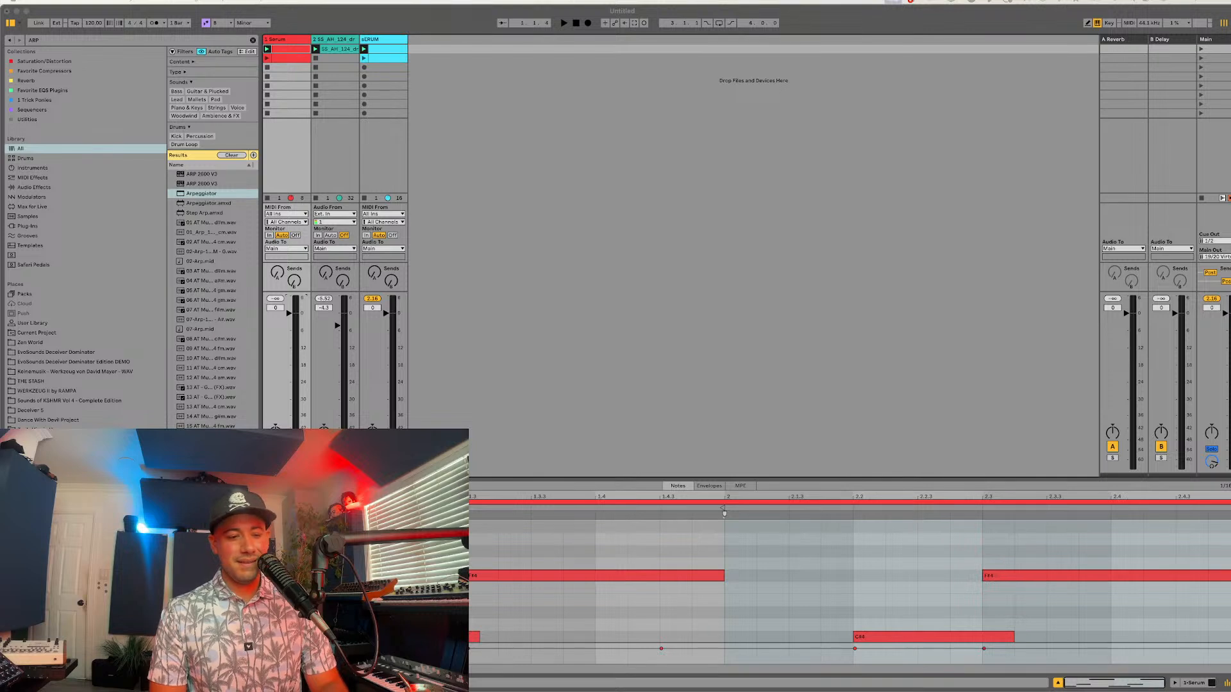
left_click(896, 488)
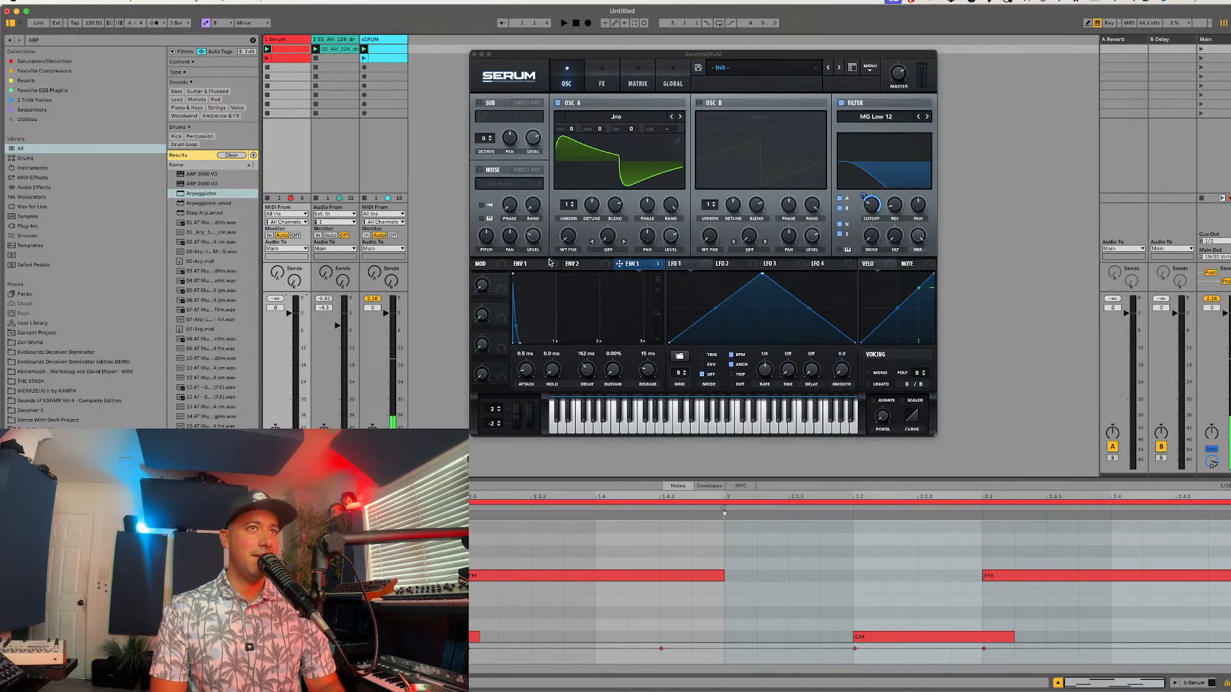
Step: Drop Env 1's sustain fully with a 143 ms decay, and set Env 3's decay to 138 ms
left_click(527, 264)
left_click_drag(584, 400, 582, 415)
left_click_drag(587, 369, 586, 392)
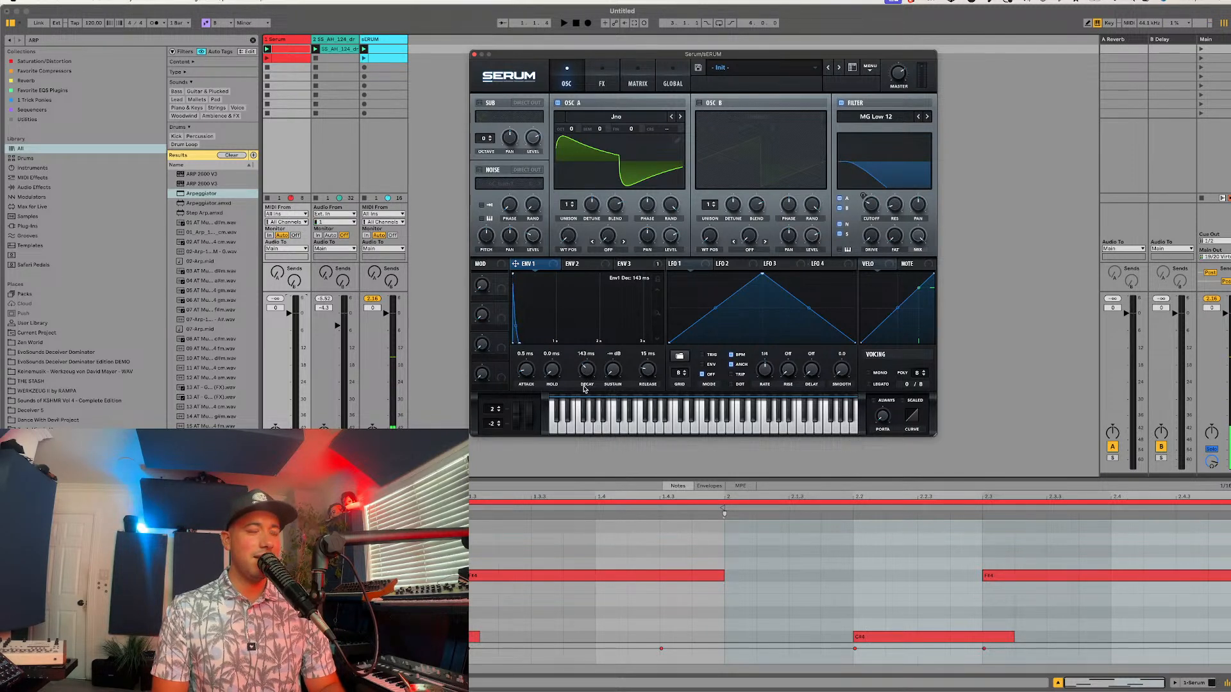
left_click(631, 264)
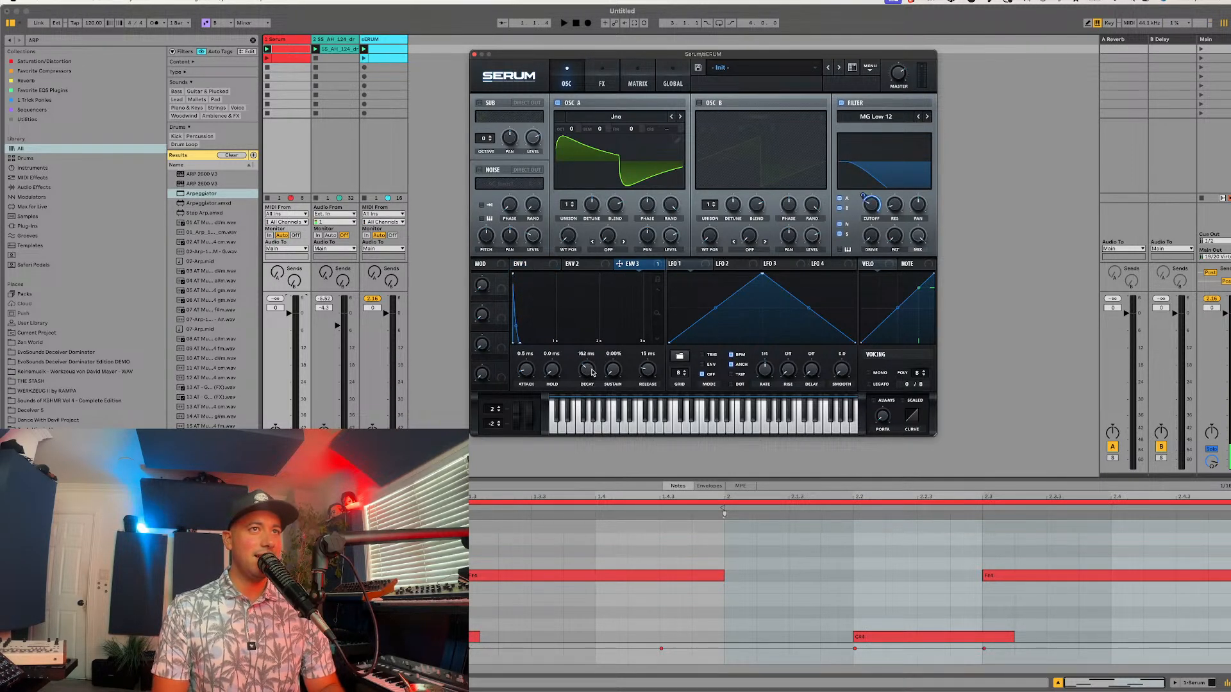
Step: Enable the Reverb effect in Hall mode and return to the oscillator view
left_click(602, 77)
left_click(482, 213)
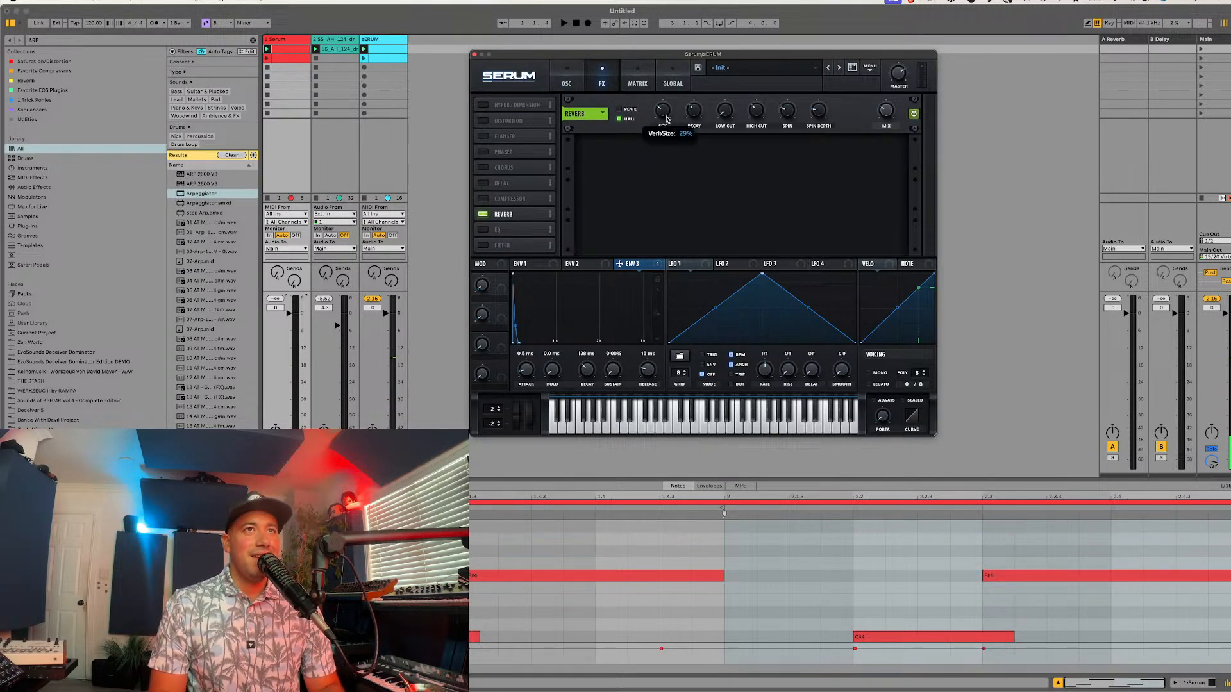
left_click(566, 83)
Step: Set Velo as the auxiliary source for the filter cutoff modulation and change the filter type to MG Low 24
left_click(873, 264)
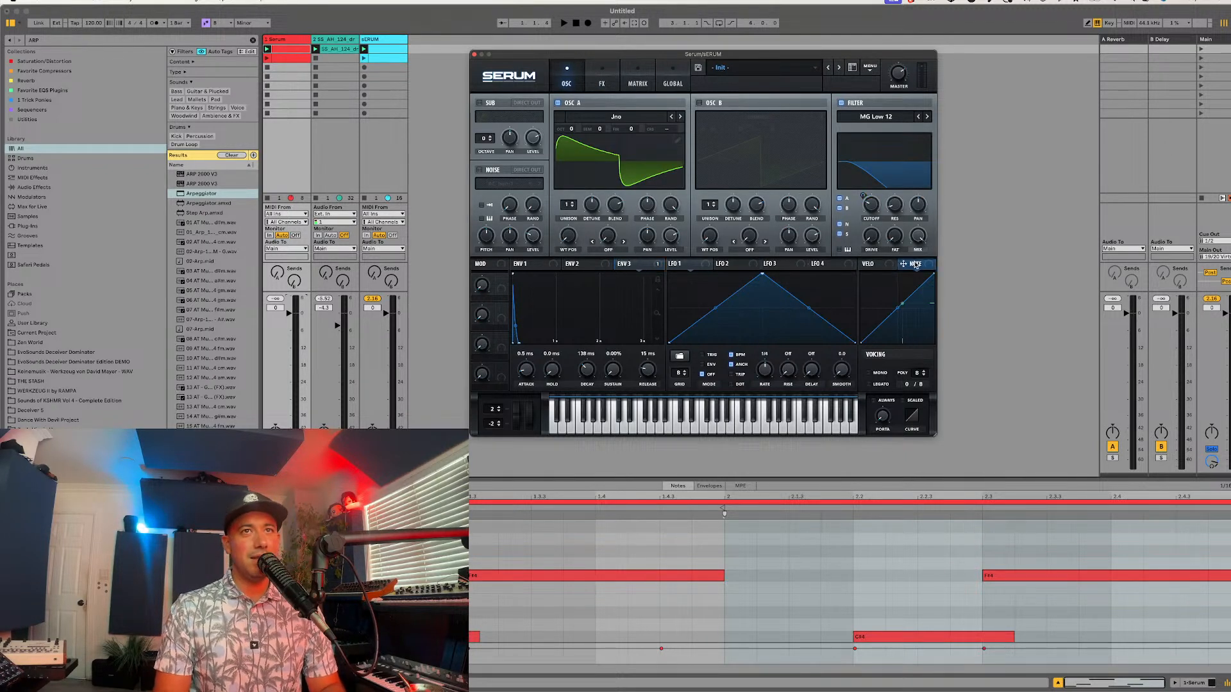
left_click(645, 267)
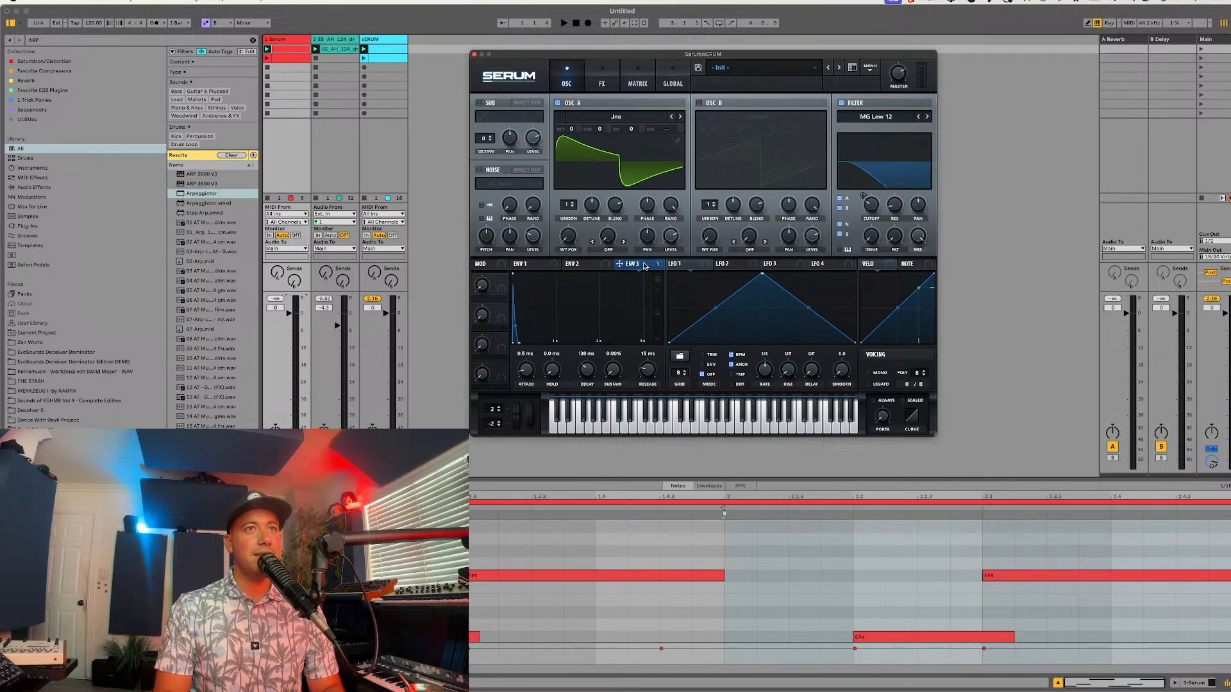
right_click(872, 216)
mouse_move(897, 279)
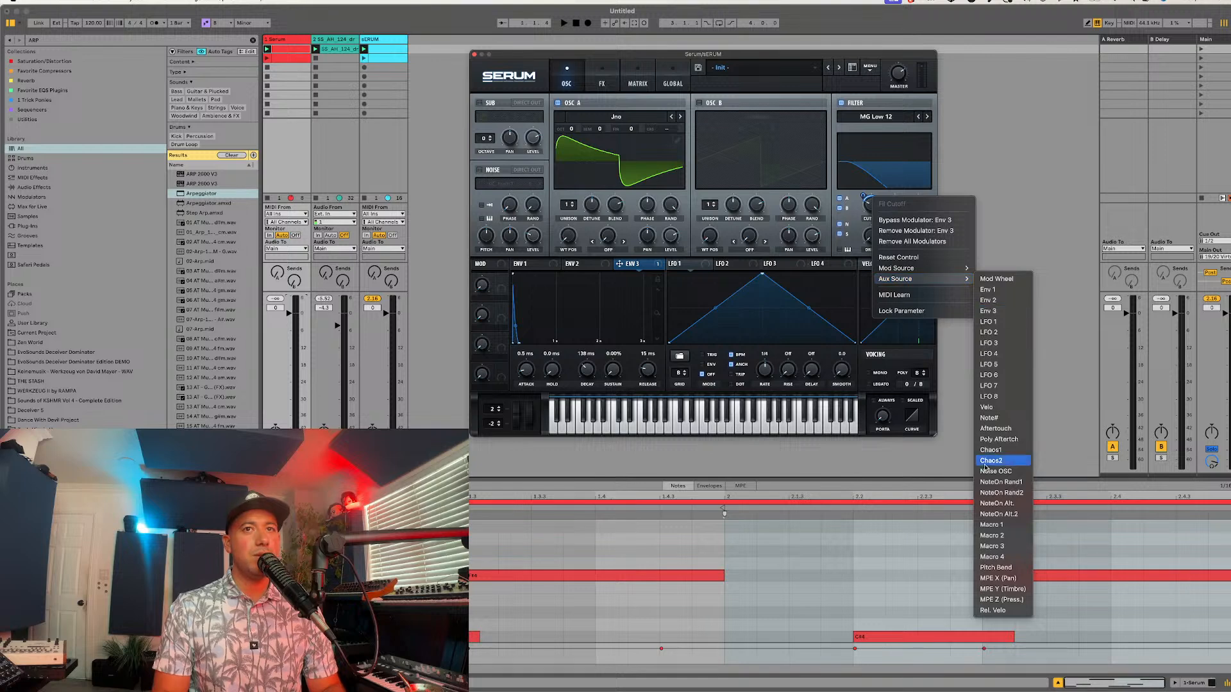
left_click(996, 407)
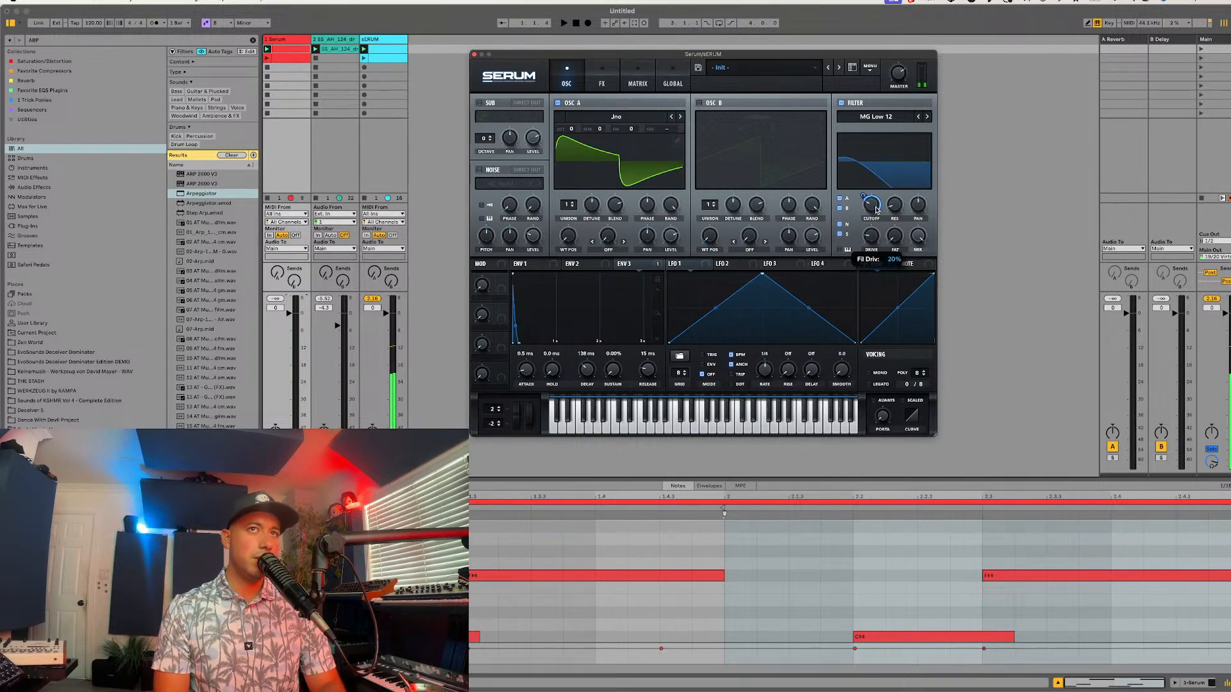
left_click(927, 117)
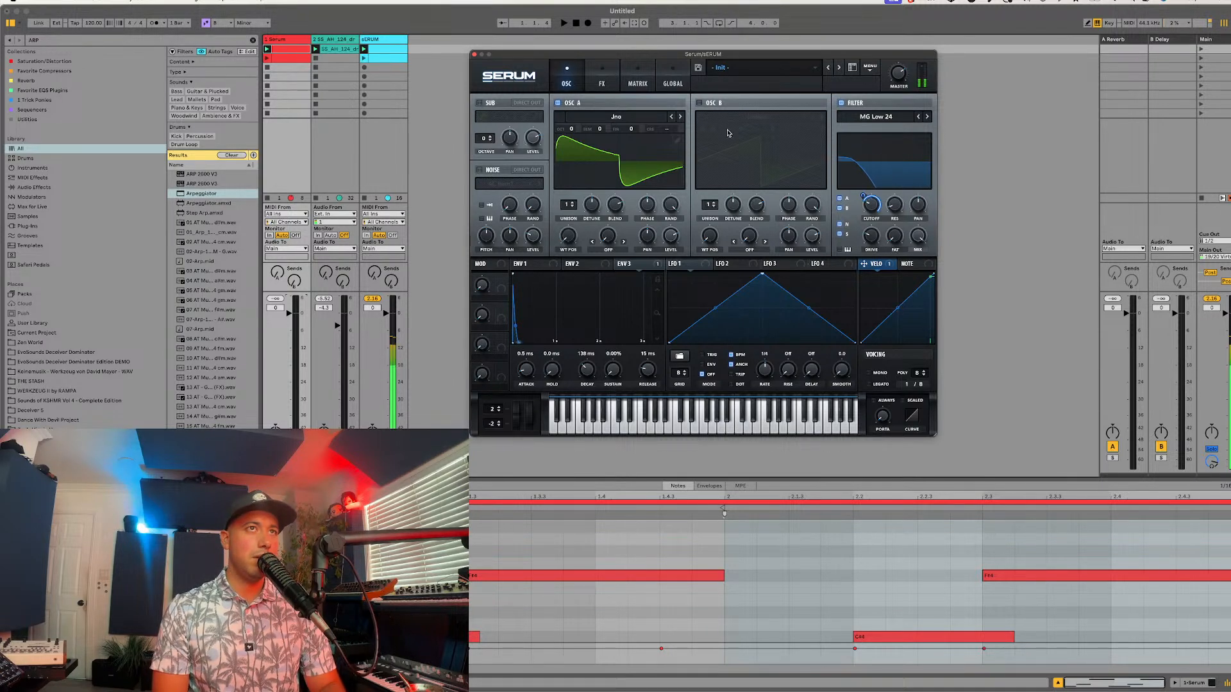
Step: Set oscillator A's warp mode to Bend + and assign LFO 1 to modulate the warp amount
left_click(619, 254)
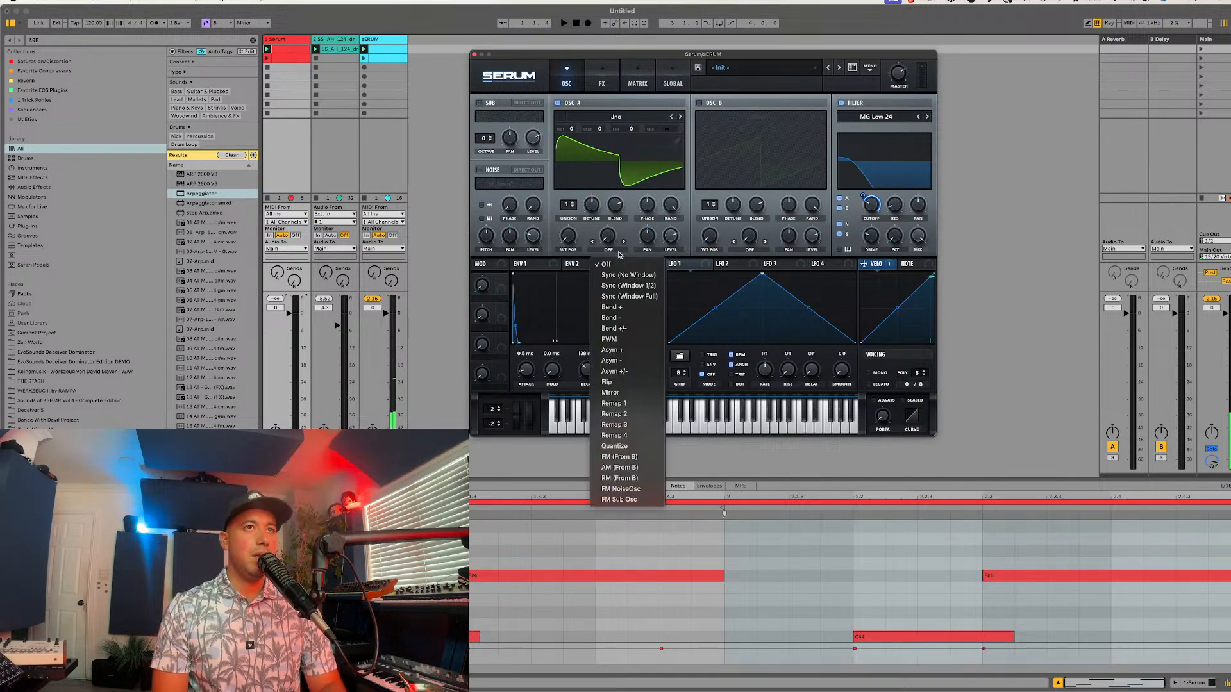
left_click(612, 307)
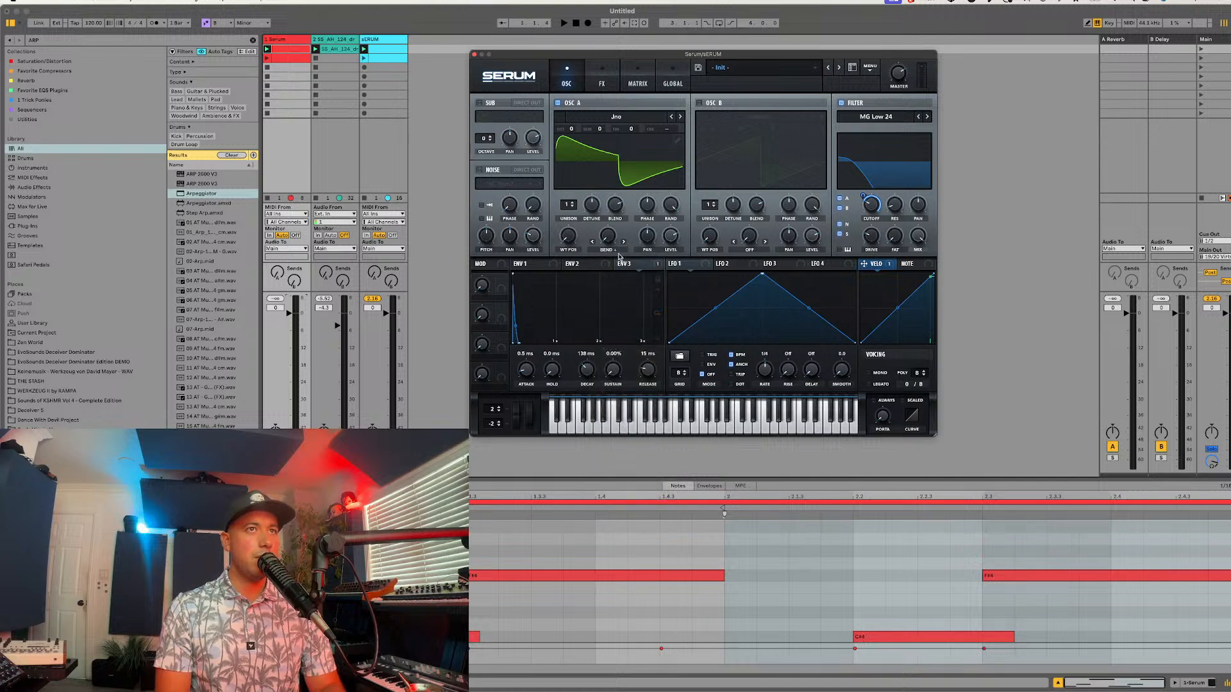
left_click_drag(607, 236, 621, 205)
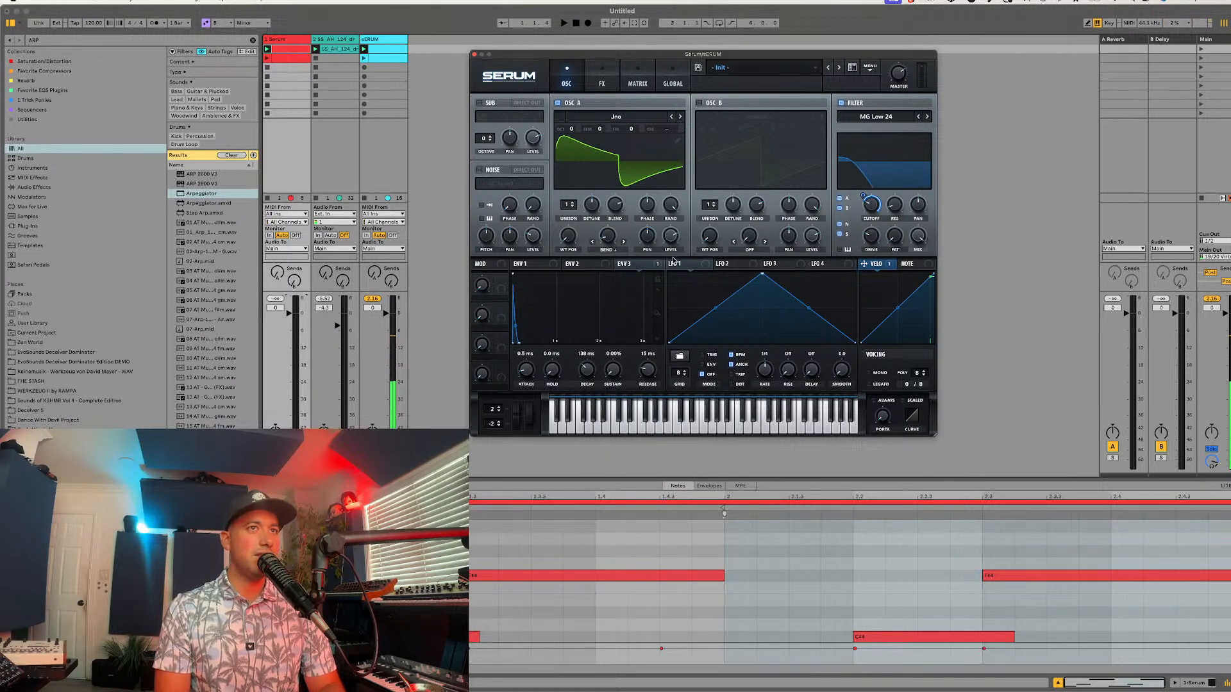
left_click_drag(673, 263, 607, 236)
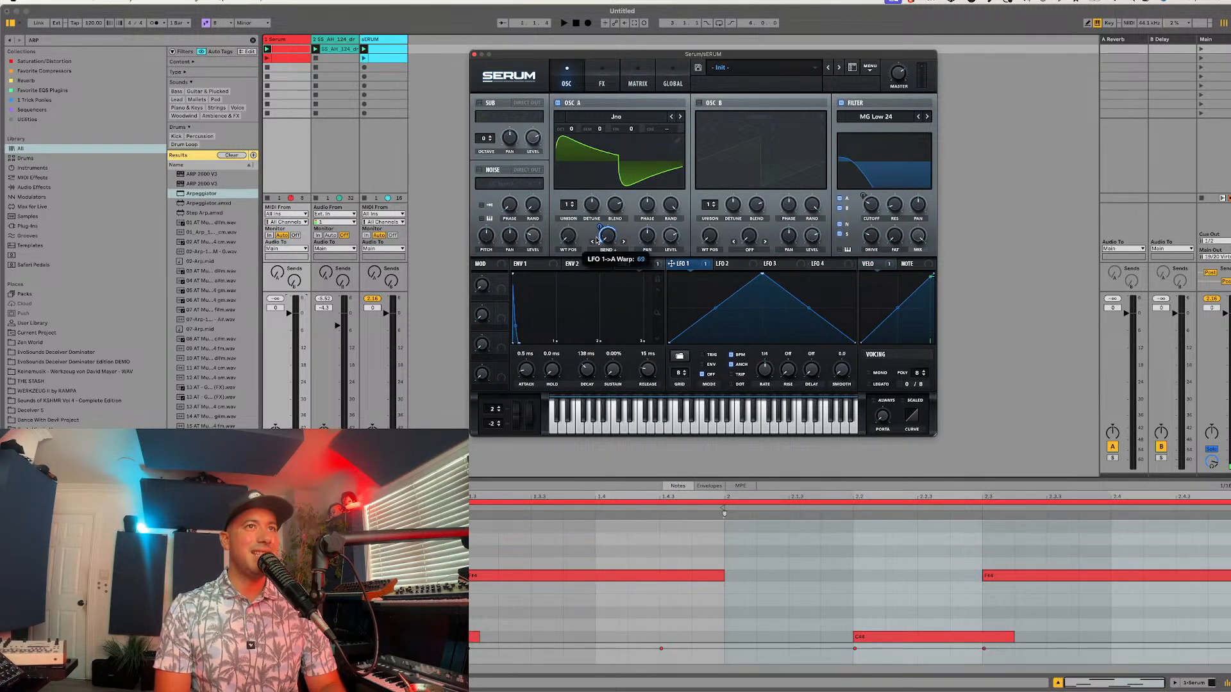
Step: Load the Basic sine shape into LFO 1 and set its rate to 2 bar
left_click(680, 356)
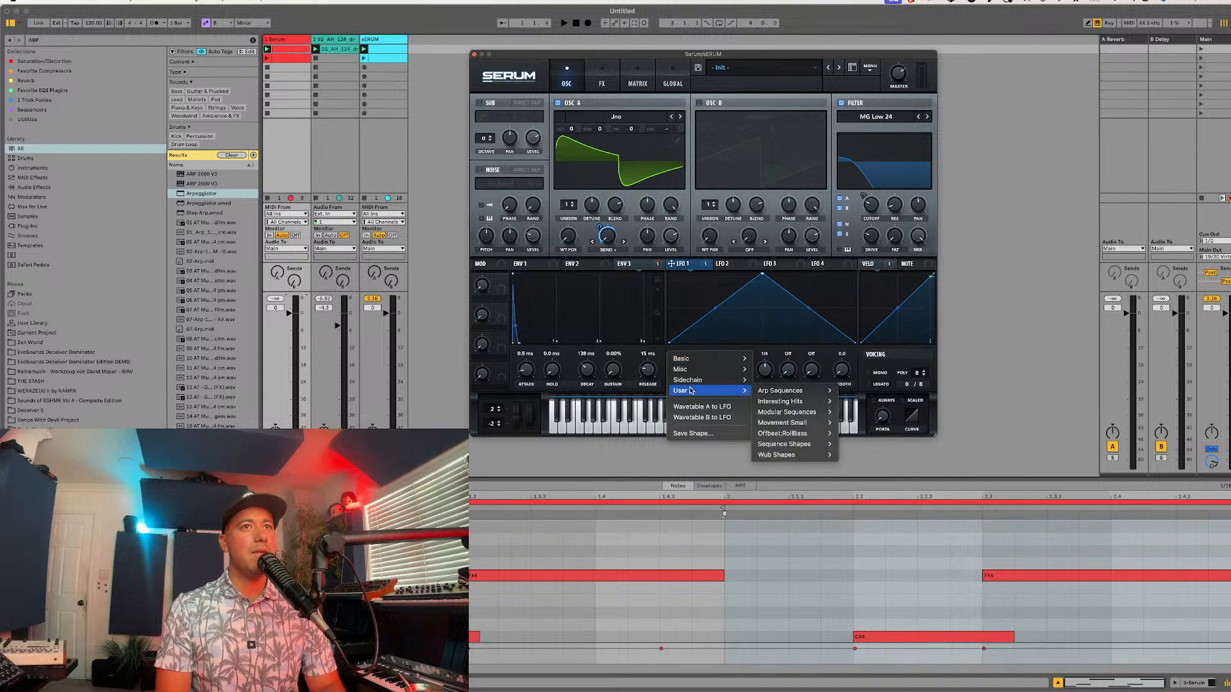
mouse_move(704, 372)
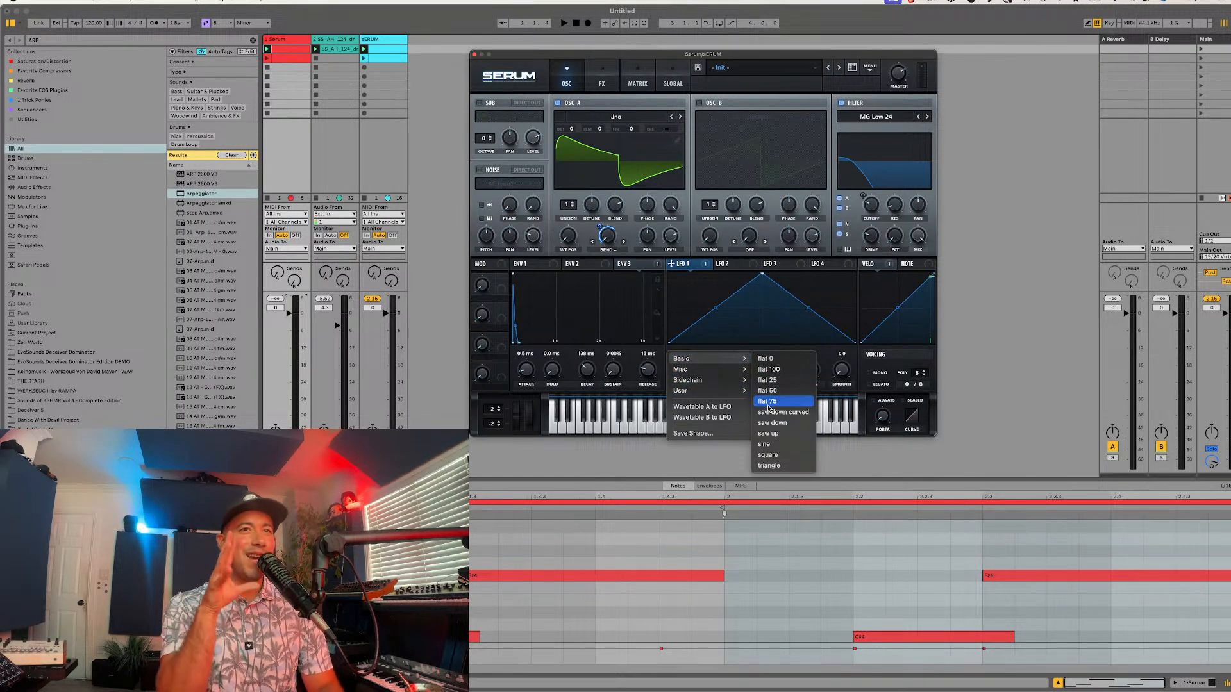
left_click(765, 443)
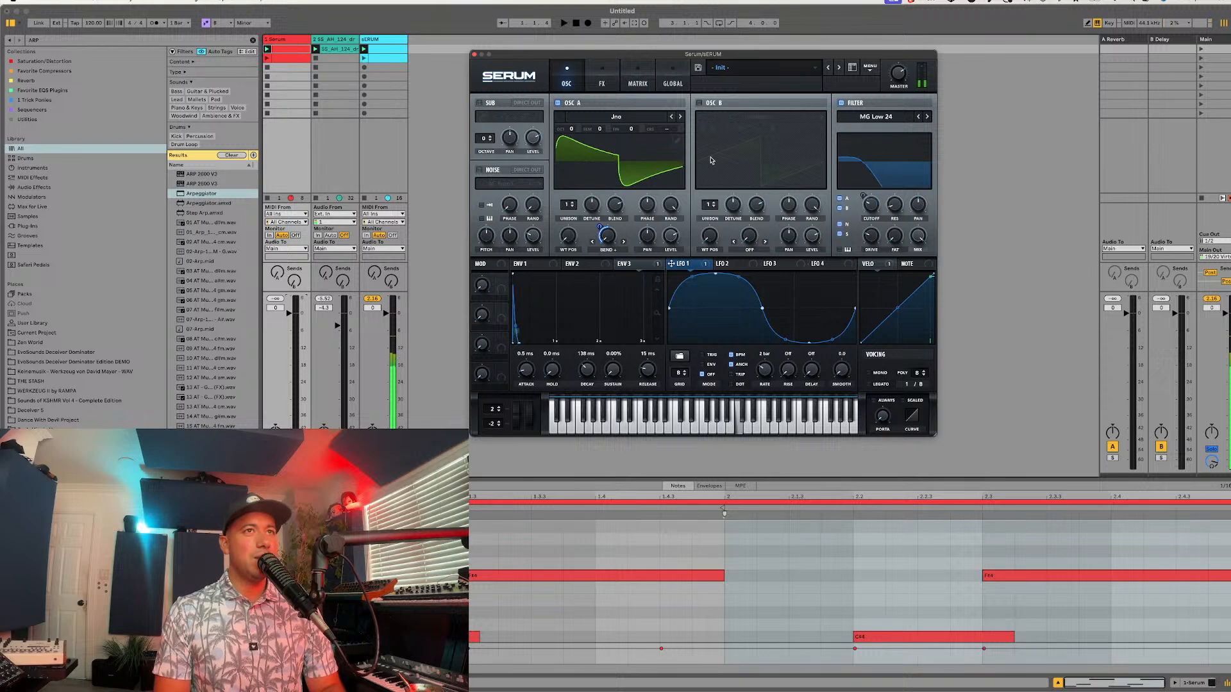
Step: Assign LFO 1 to modulate oscillator A's phase, leaving oscillator B off
left_click(699, 102)
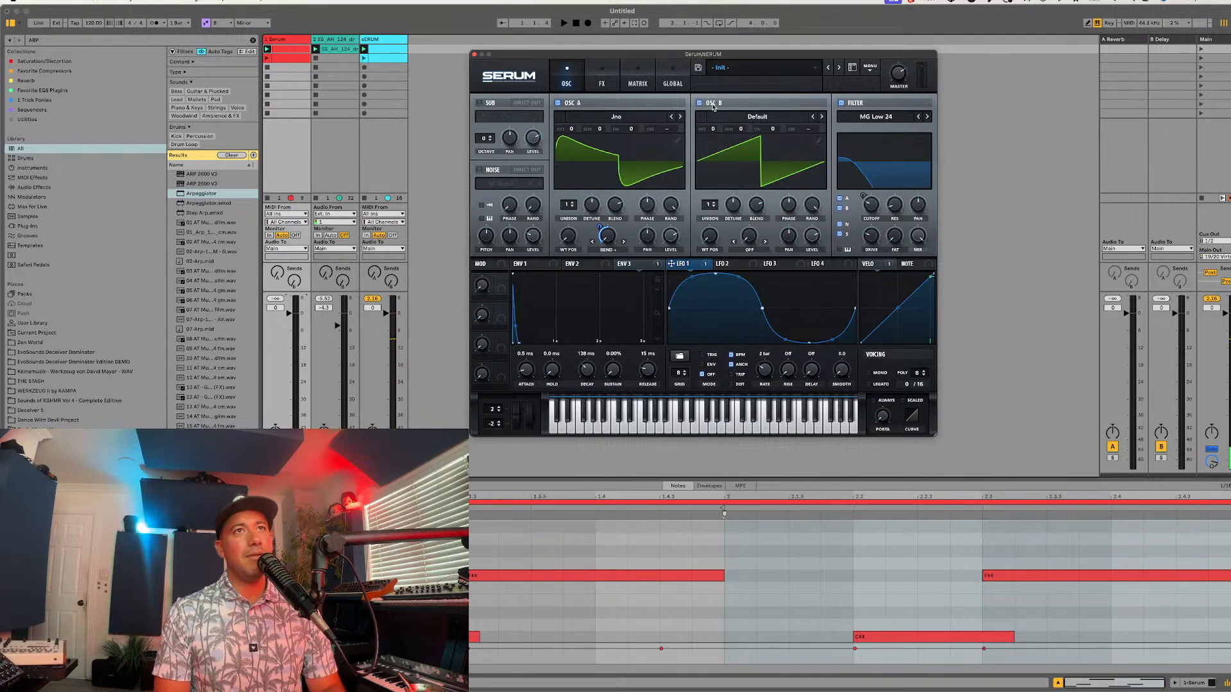
left_click(699, 103)
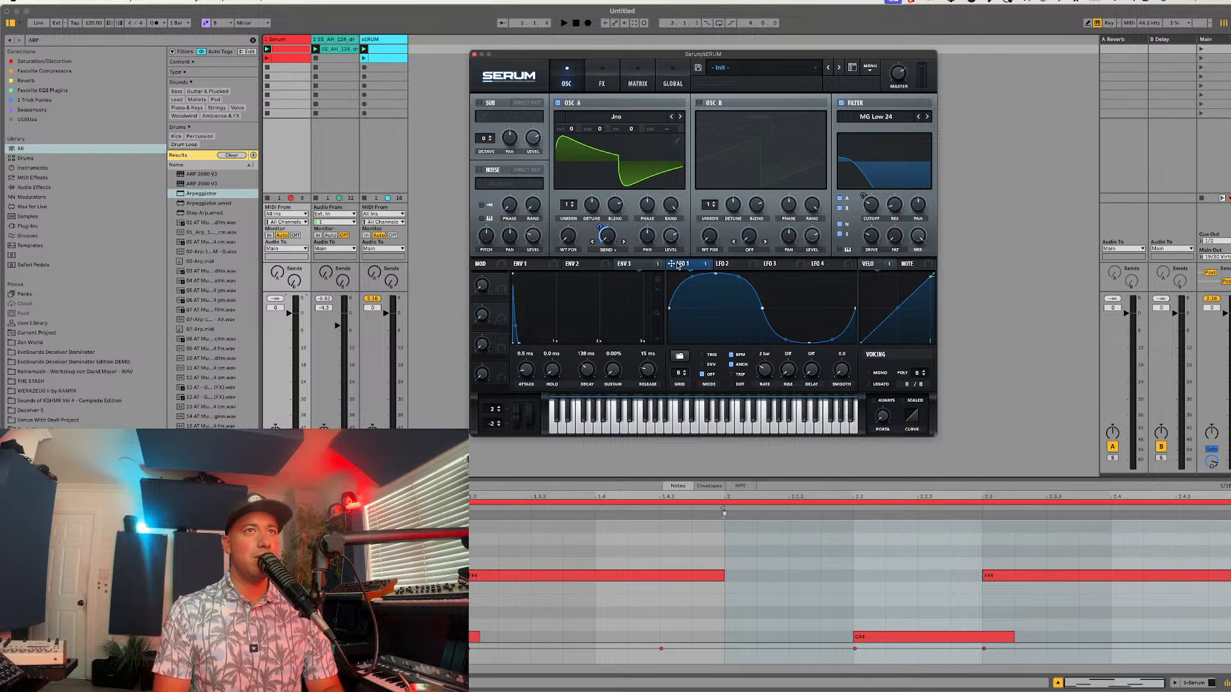
left_click_drag(677, 264, 646, 206)
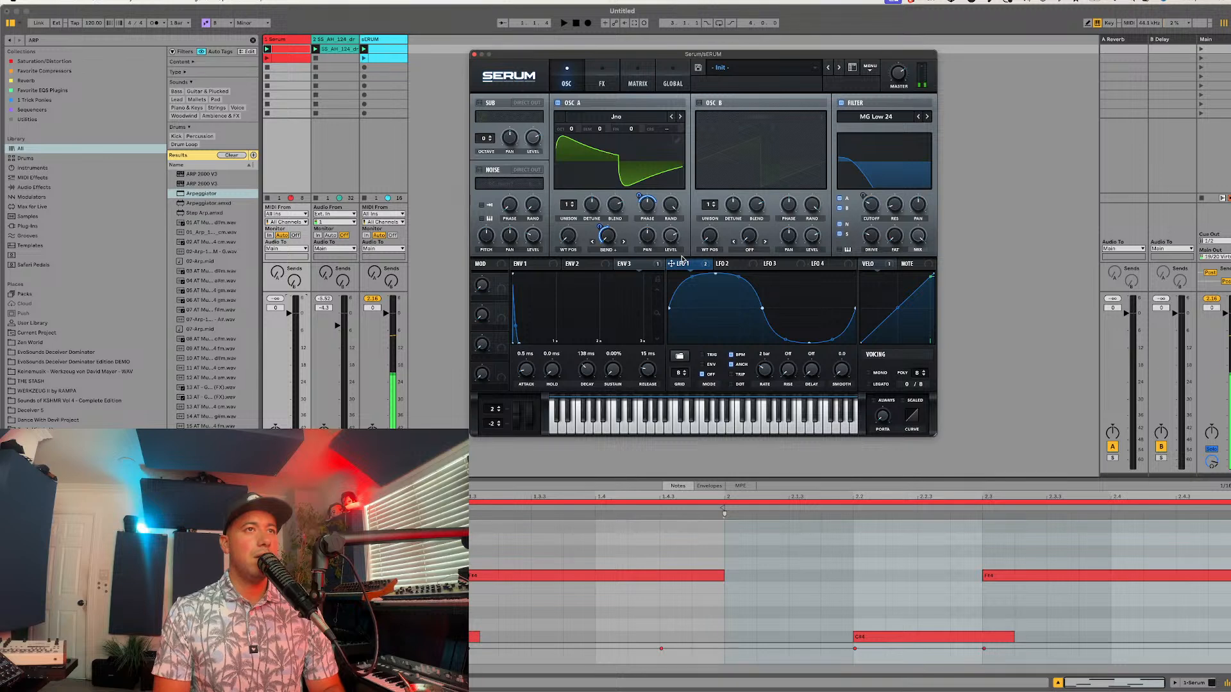
Step: Enable the Distortion effect in Tube mode and assign Env 3 to modulate its drive
left_click(601, 79)
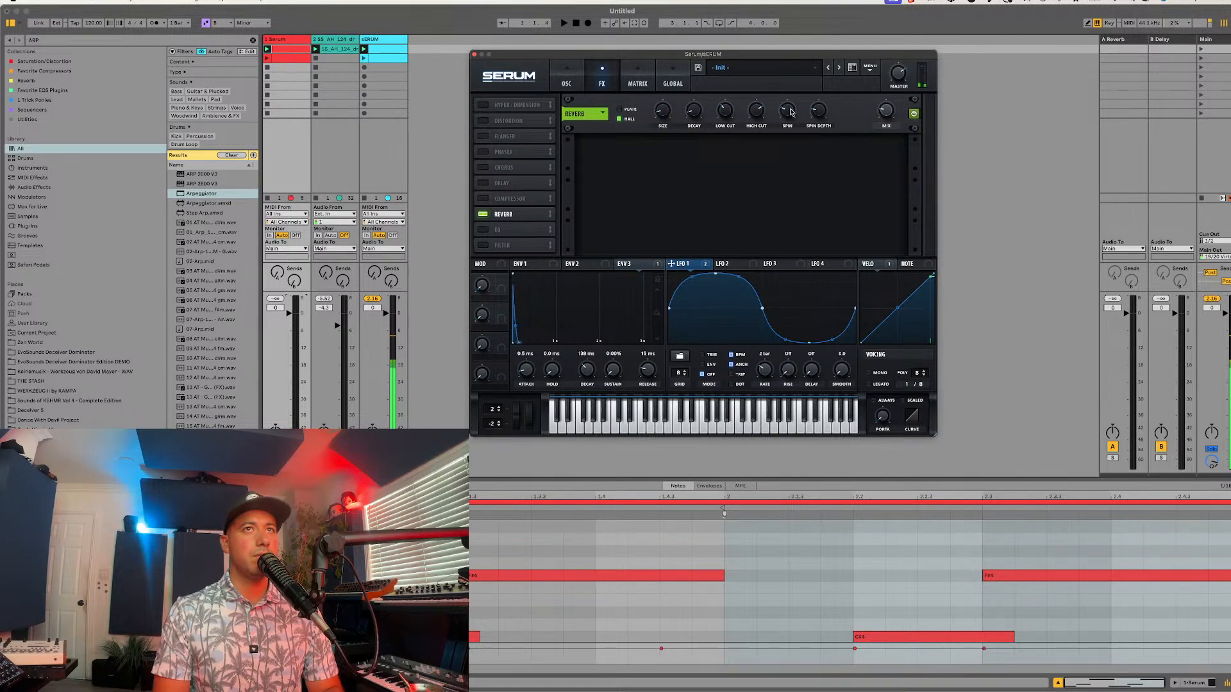
left_click(484, 121)
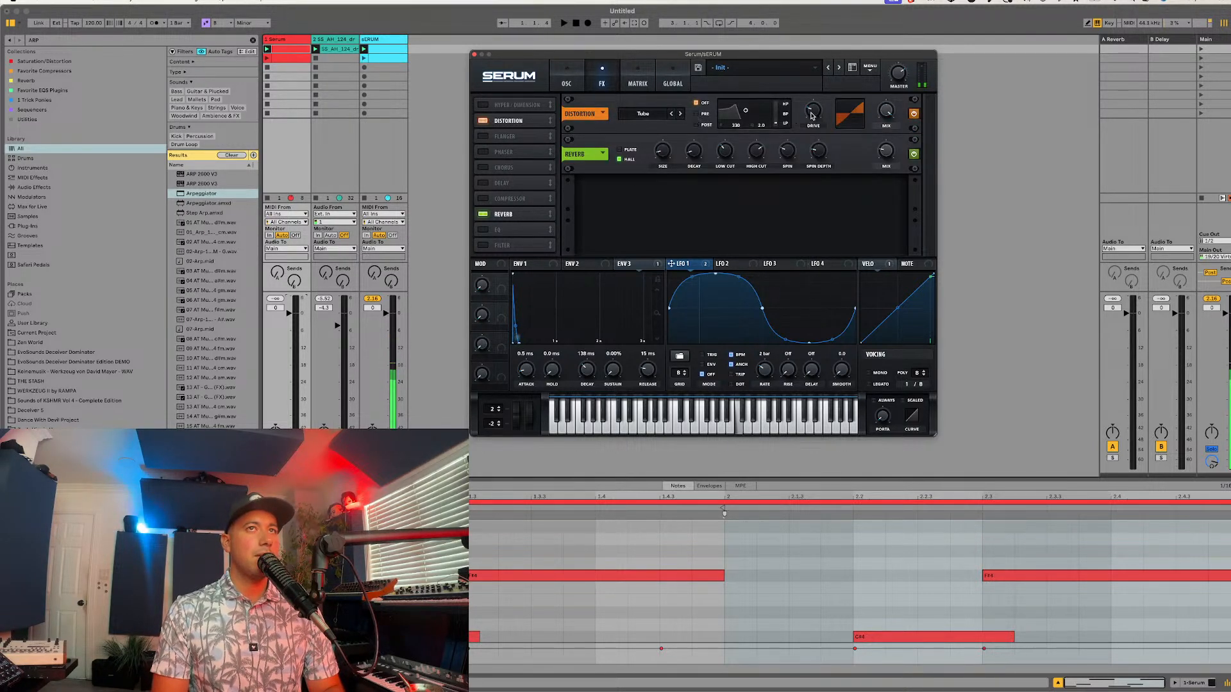
left_click_drag(822, 82, 807, 125)
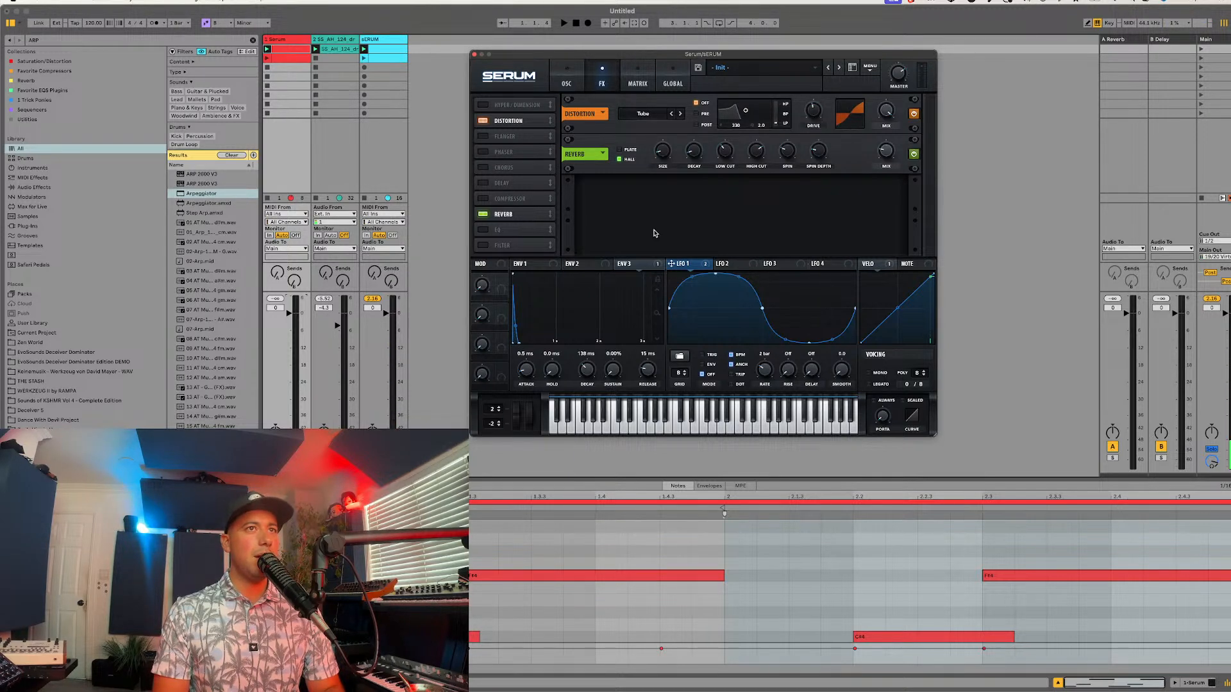
left_click_drag(626, 264, 805, 109)
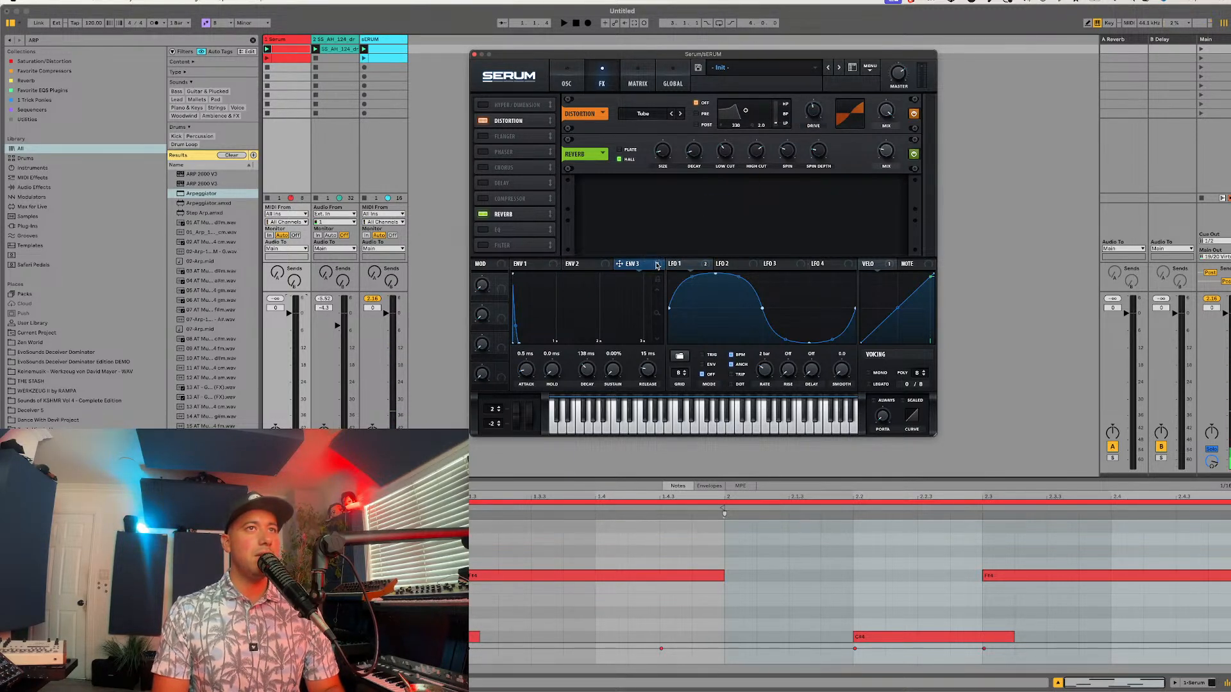
left_click_drag(656, 266, 805, 115)
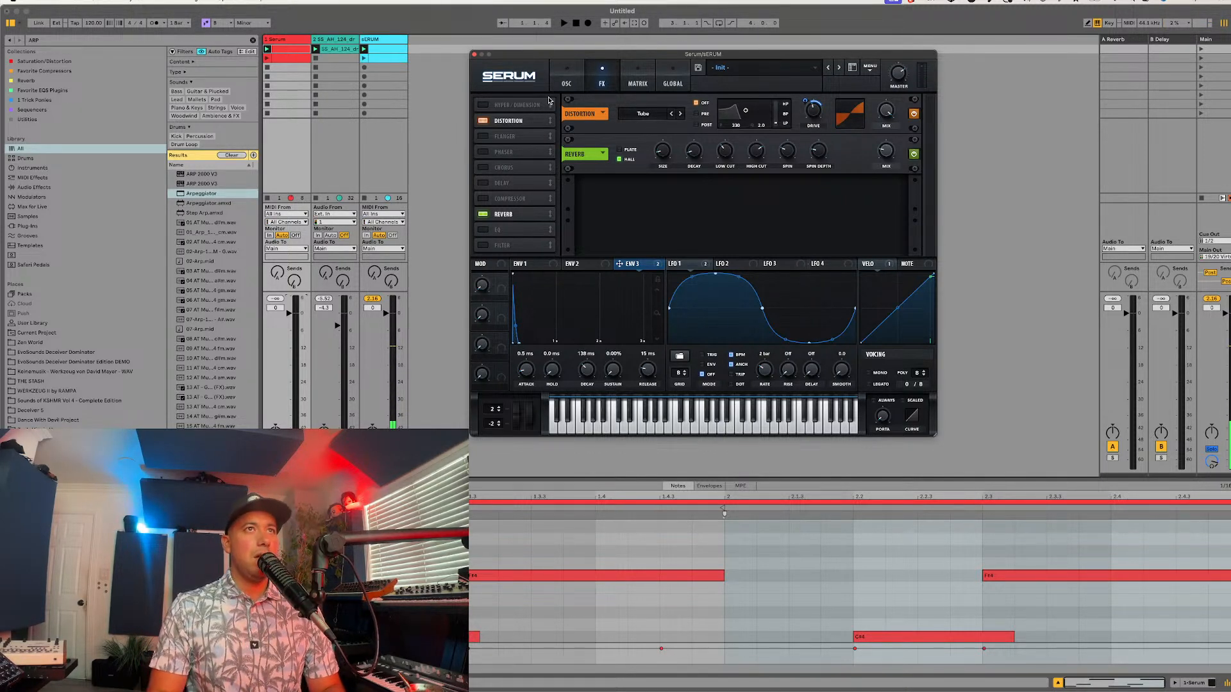
Step: Enable oscillator B and map Macro 1, named "WT SQUARES", to oscillator A's wavetable position
left_click(566, 82)
left_click(716, 104)
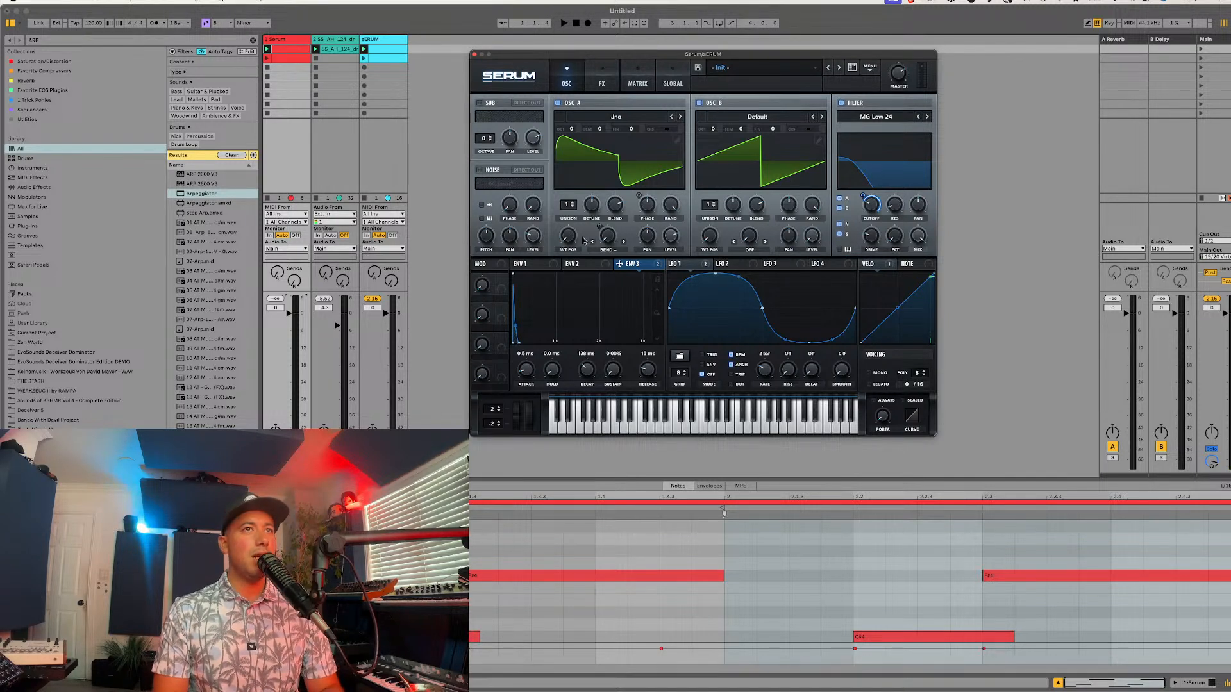
left_click_drag(502, 280, 564, 233)
mouse_move(482, 284)
left_mouse_down()
mouse_move(511, 225)
mouse_move(495, 295)
left_mouse_up()
double_click(493, 299)
type("WT P")
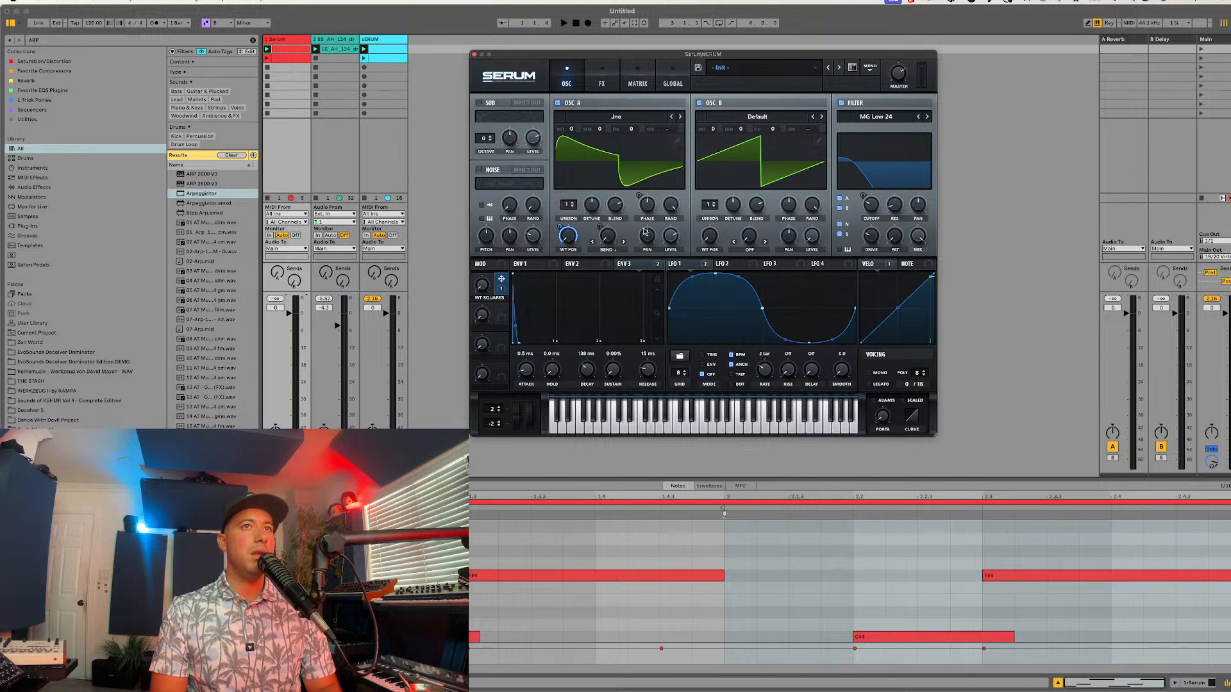
Step: Load the Digital wavetable "FFT_Add_3rds" into oscillator B
left_click(743, 121)
left_click(701, 134)
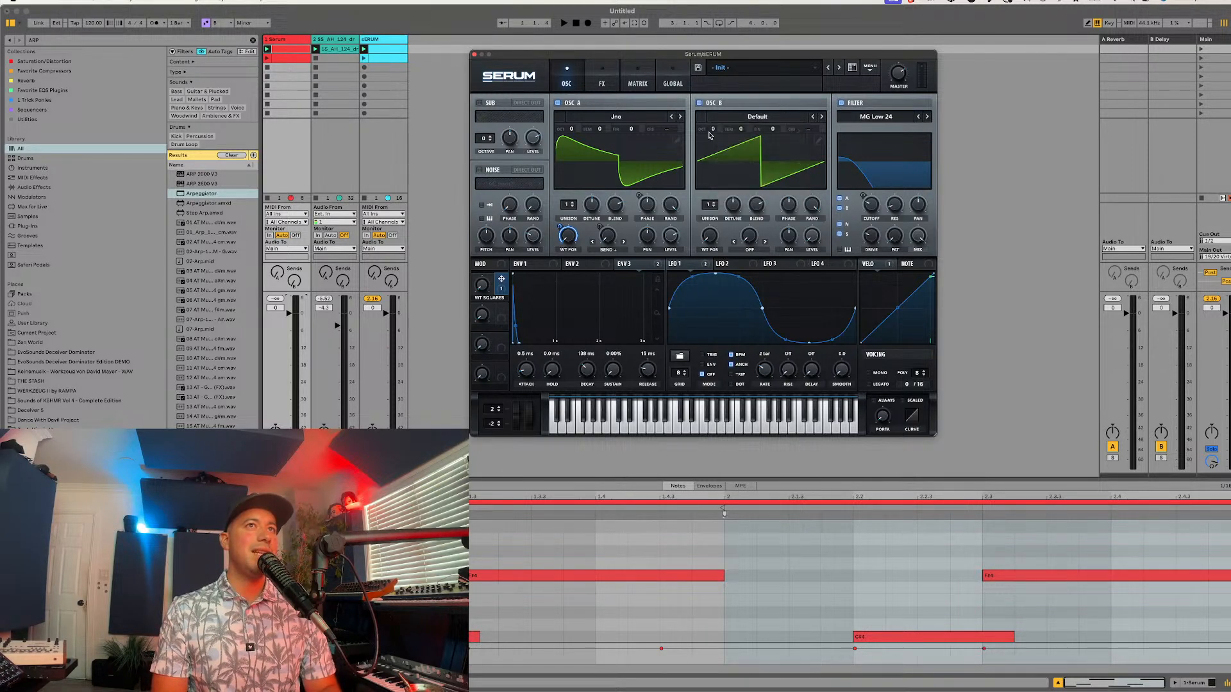
left_click(724, 121)
mouse_move(736, 152)
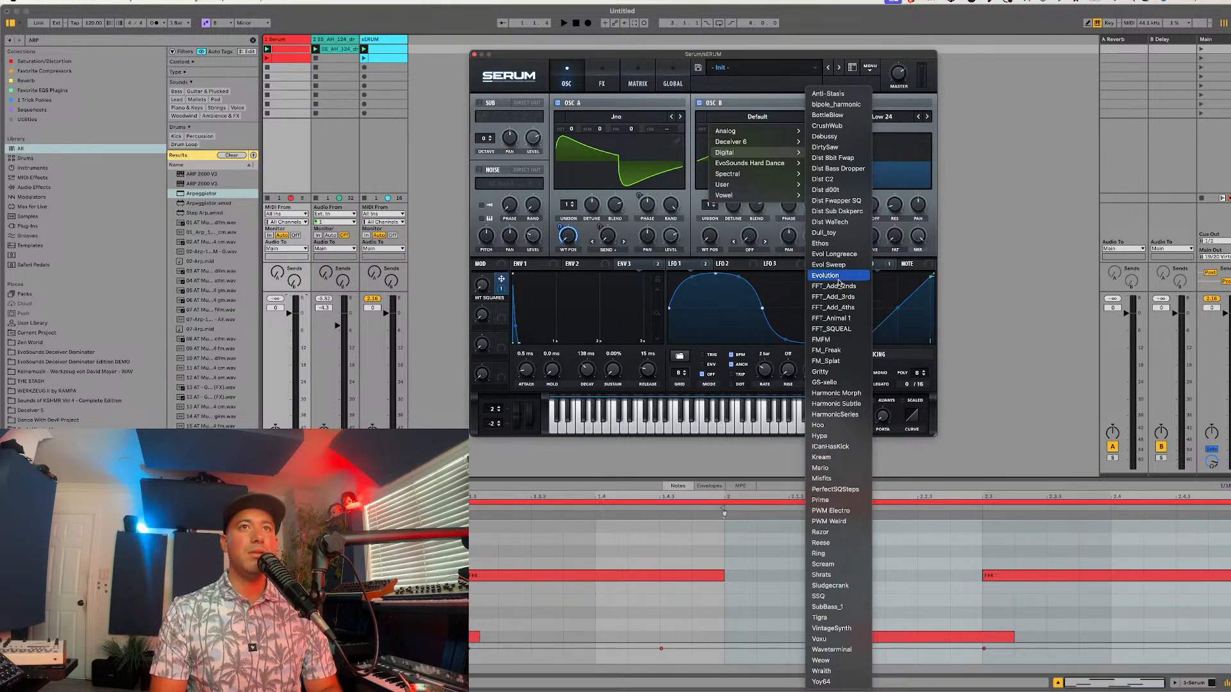
left_click(833, 296)
left_click_drag(709, 204, 754, 213)
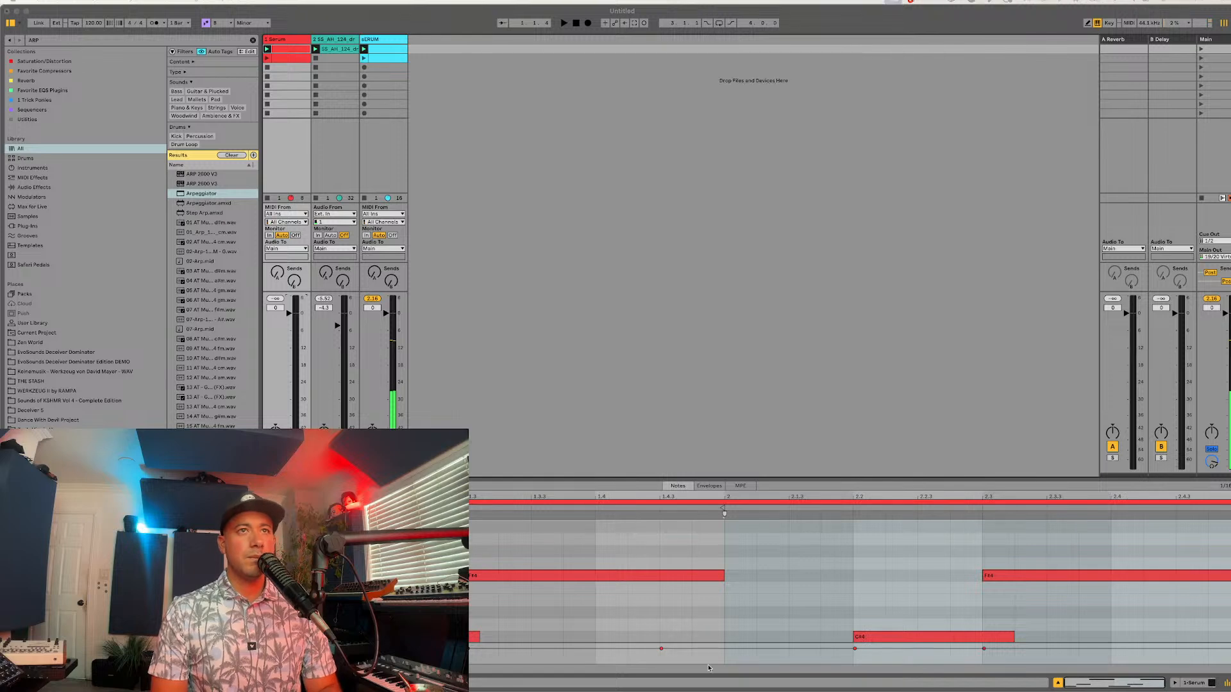
Step: Map Macro 2 to oscillator B's level, raise oscillator B's wavetable position, and compare the sound with oscillator B off and on
left_click(748, 275)
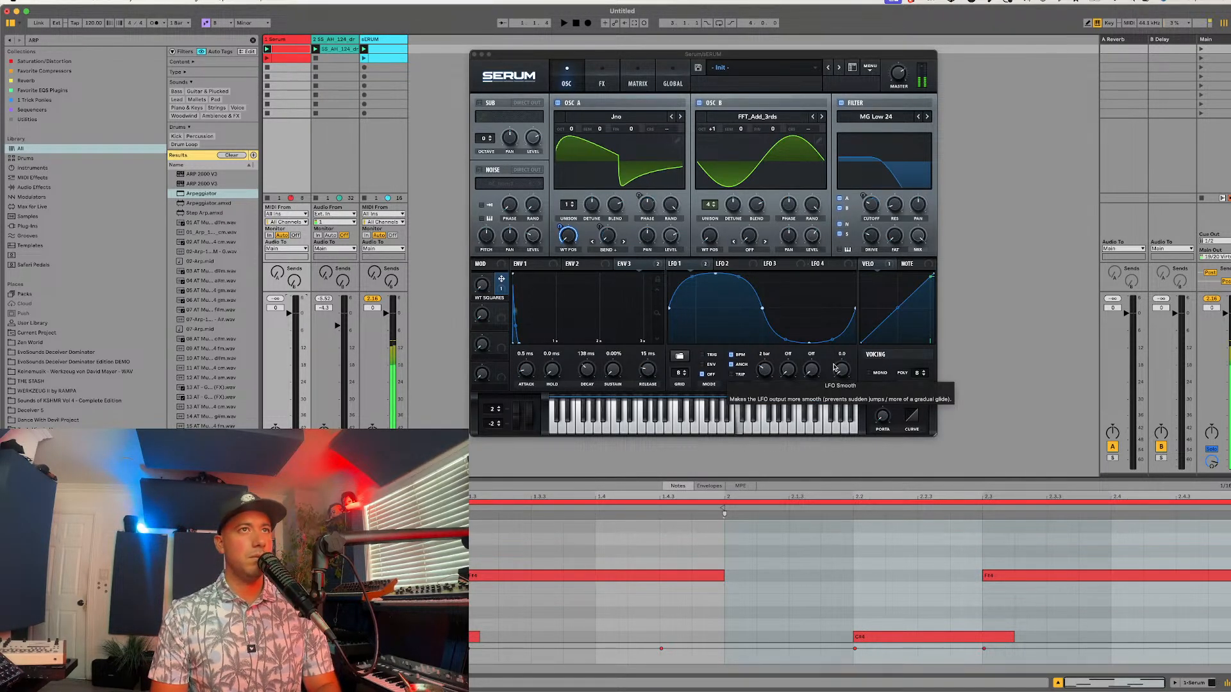
left_click(484, 285)
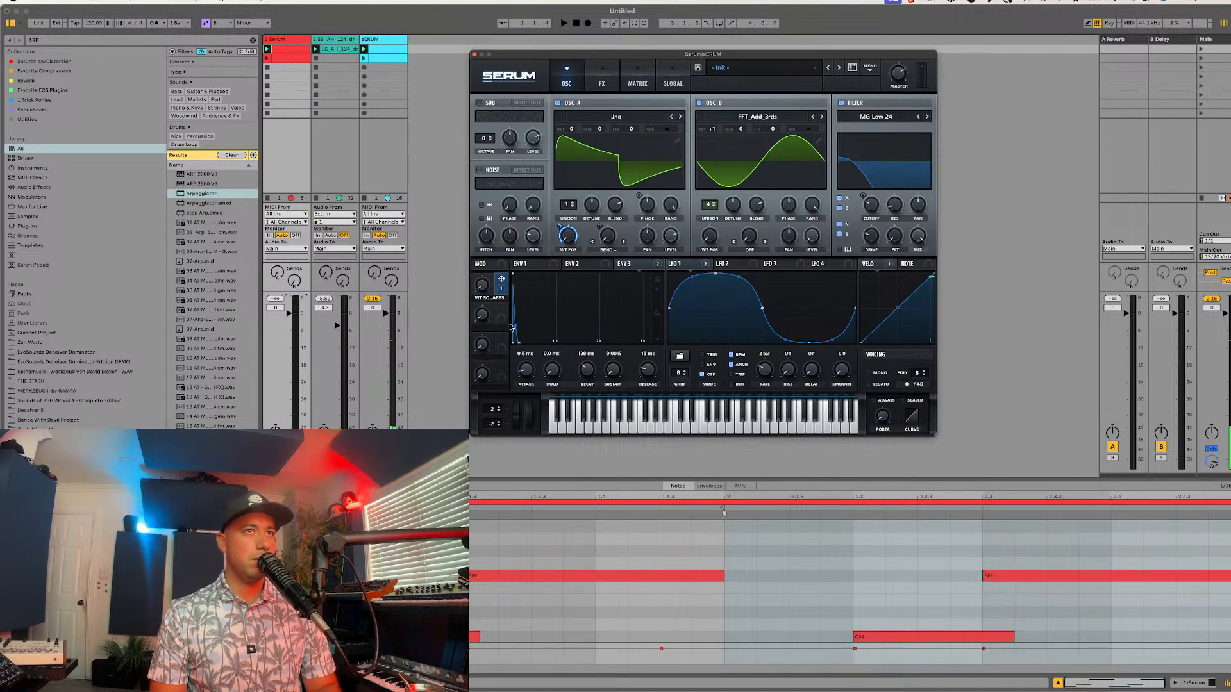
left_click_drag(501, 309, 809, 234)
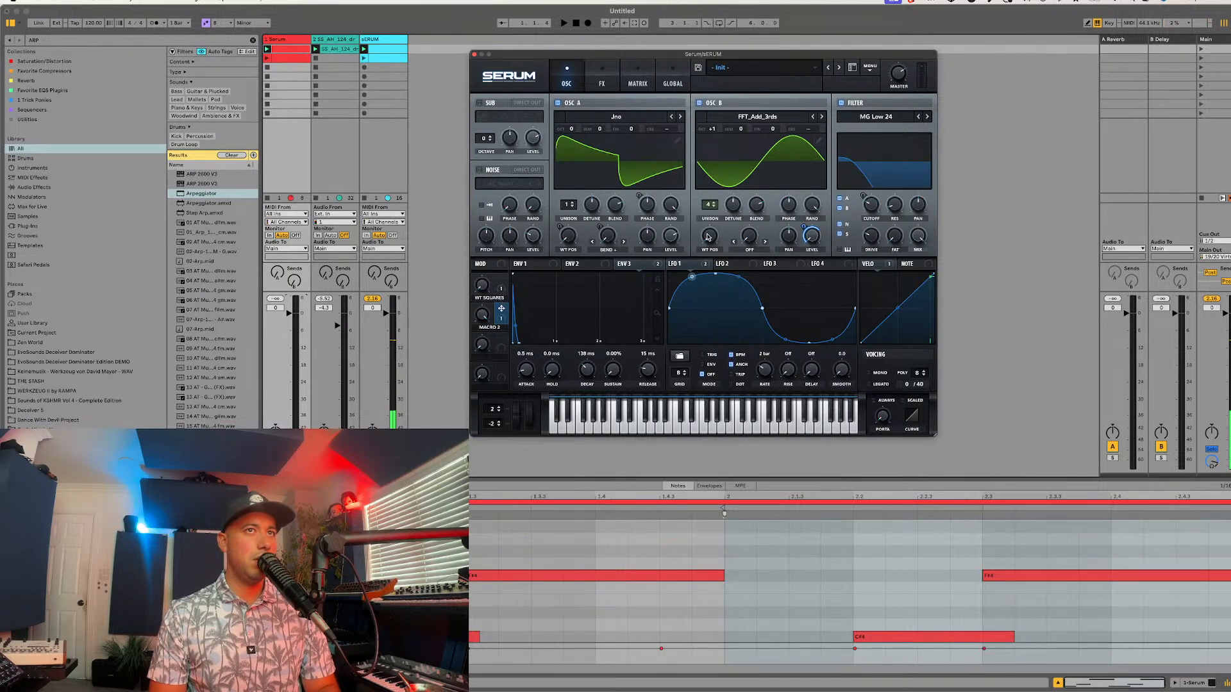
left_click_drag(707, 237, 707, 212)
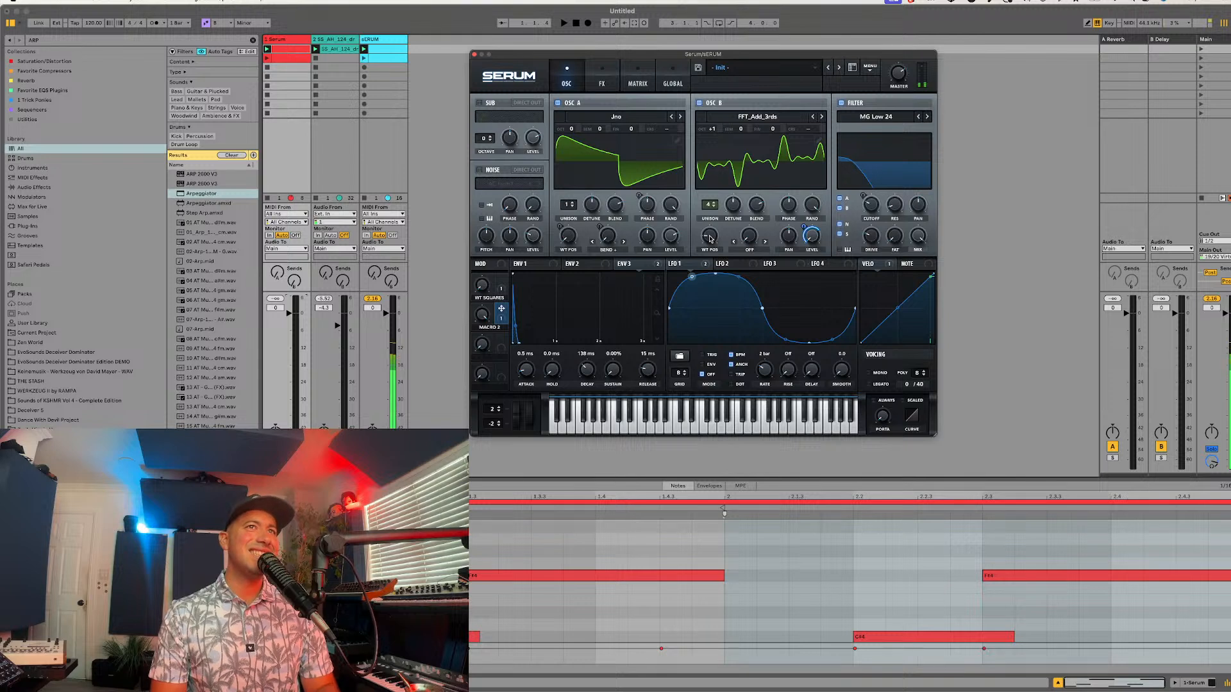
left_click(708, 105)
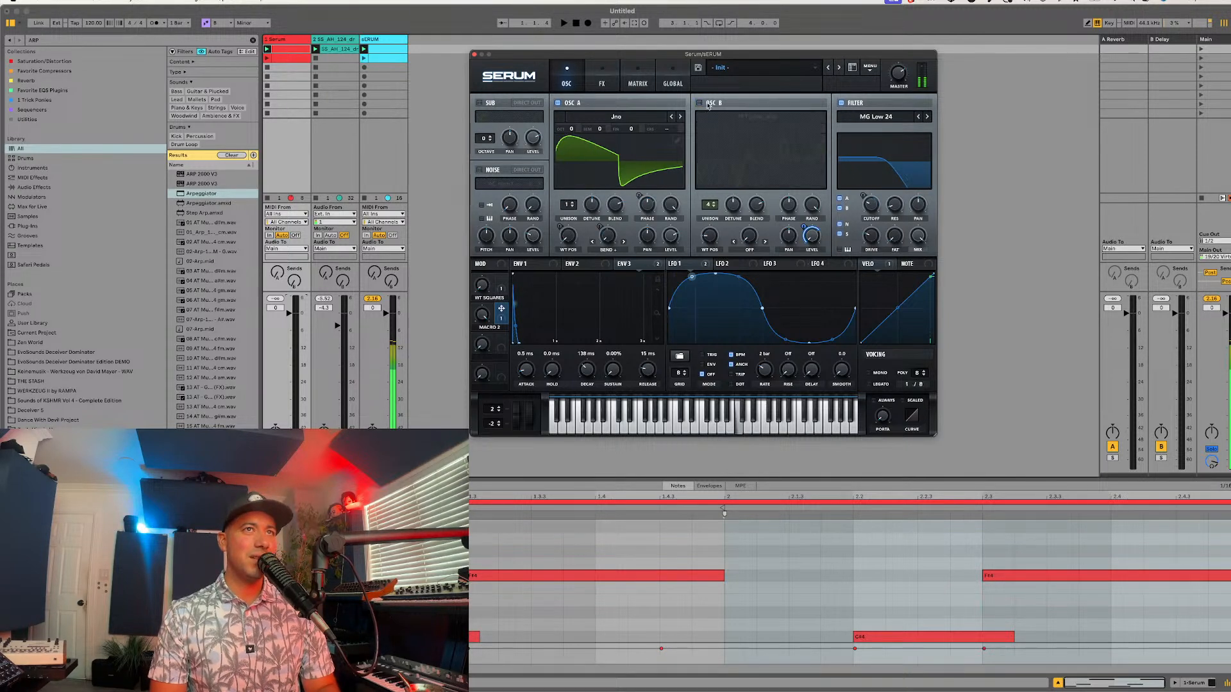
left_click(708, 105)
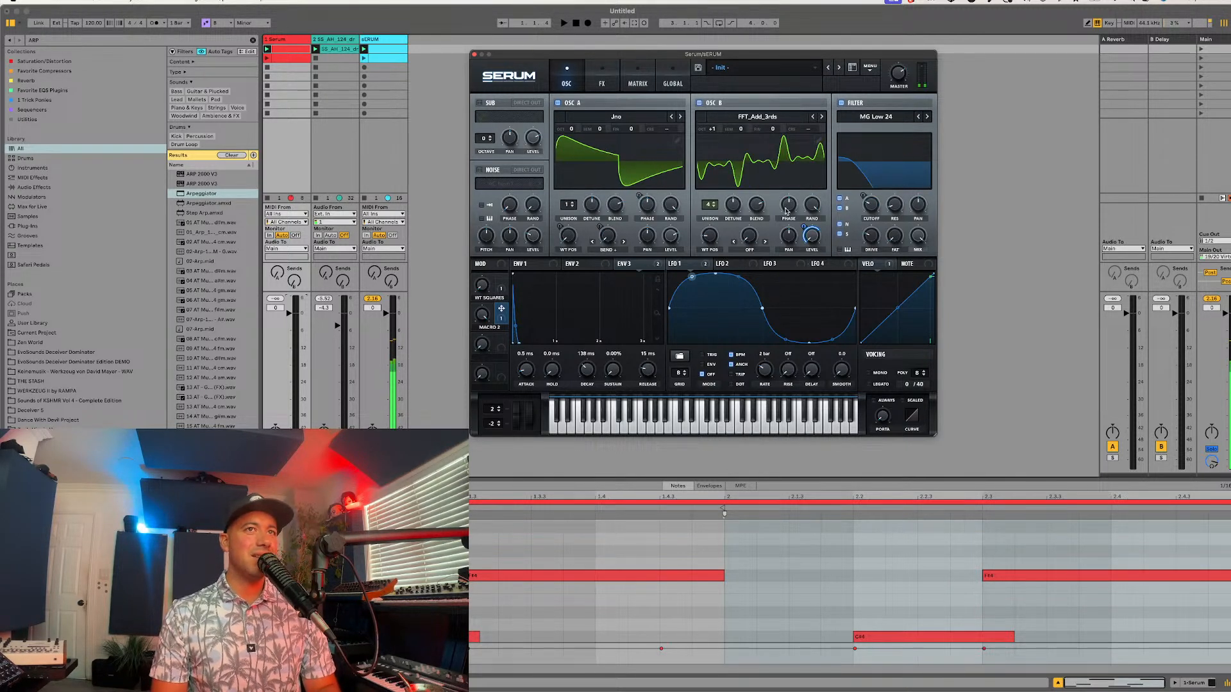
Step: Rename Macro 2 to "TOP SWAG"
double_click(495, 329)
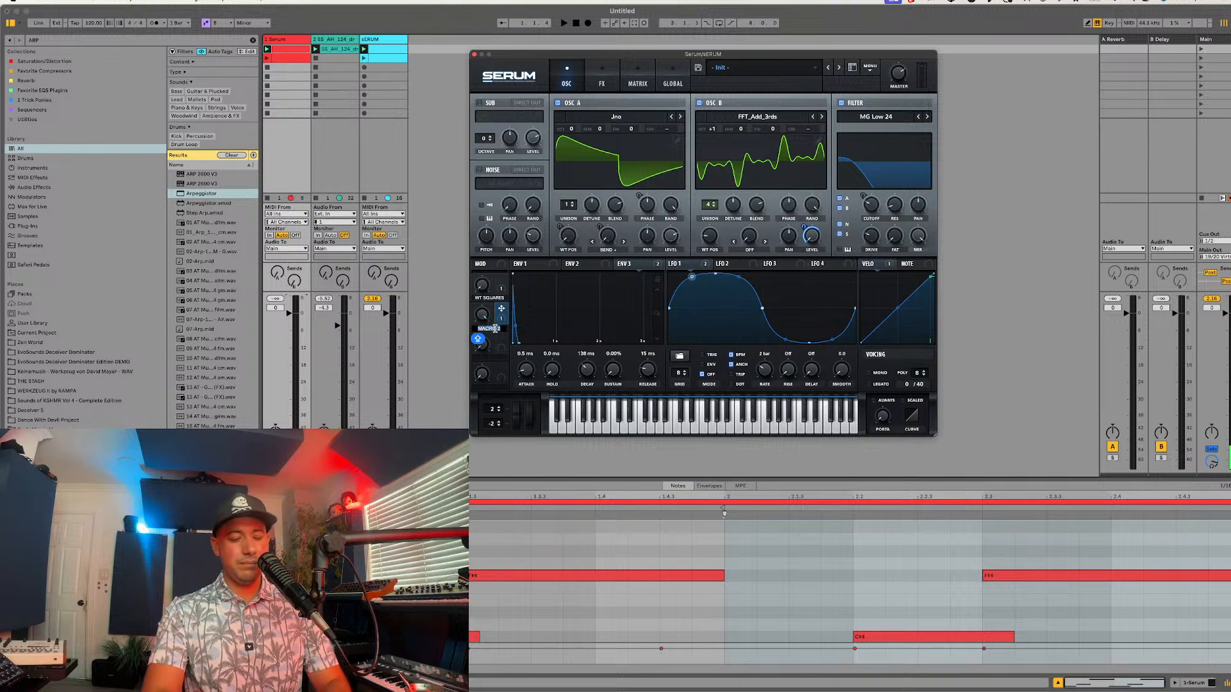
type("TOP SWAG")
key("Return")
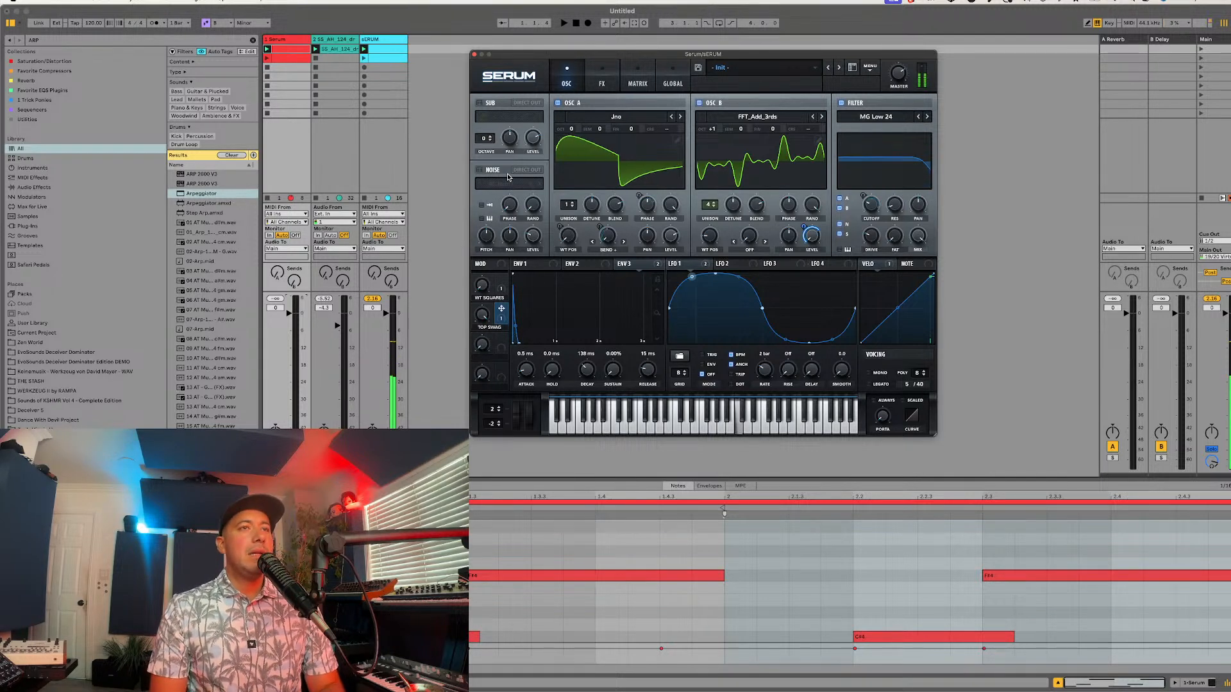
Step: Enable the Delay effect with times of 1/64 and 1/32, and map Macro 3, named "DELAY", to its mix
left_click(602, 80)
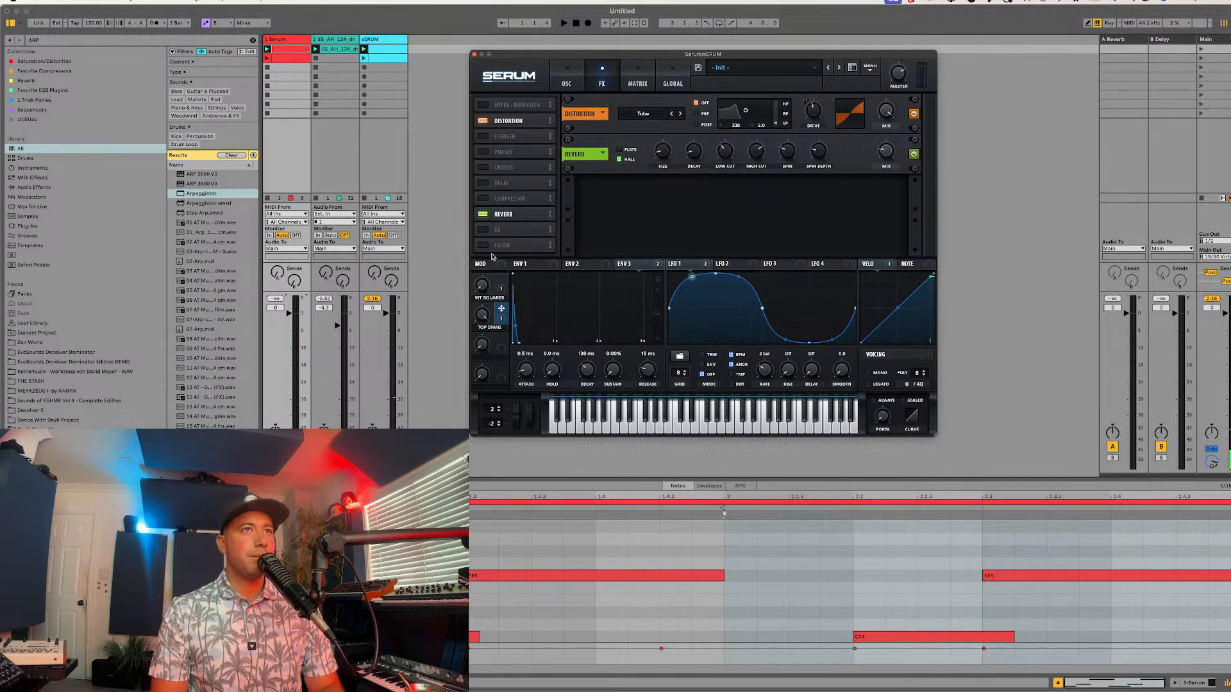
left_click(485, 183)
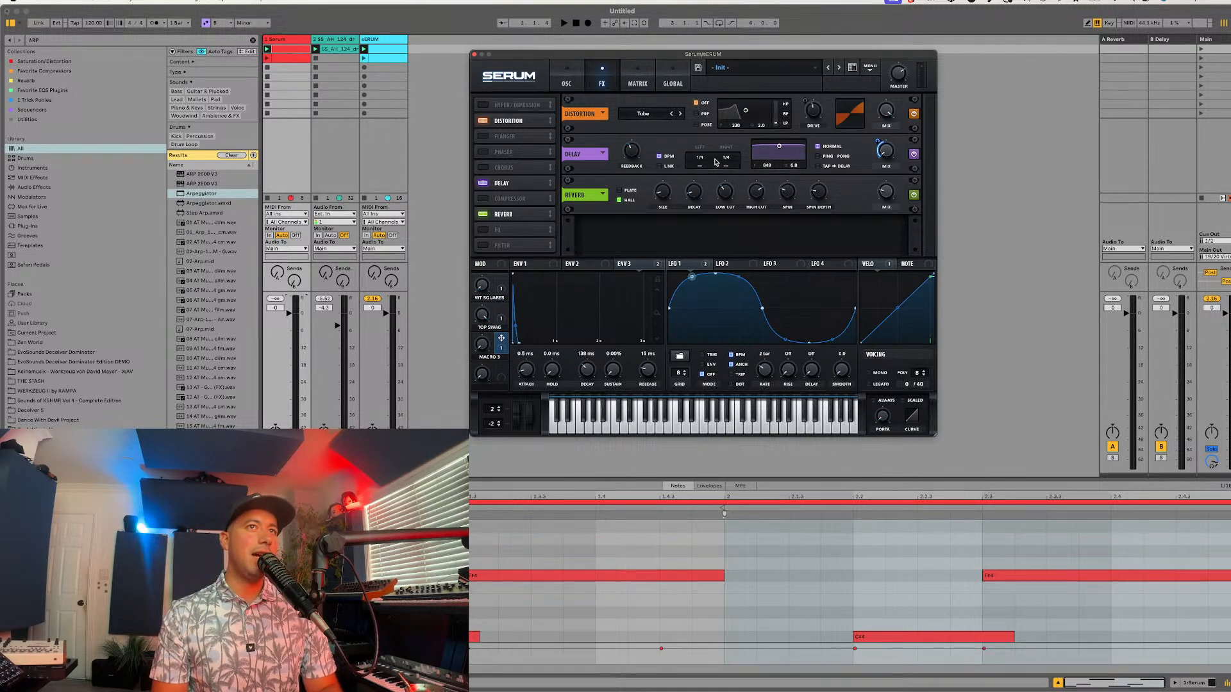
left_click_drag(699, 159, 720, 180)
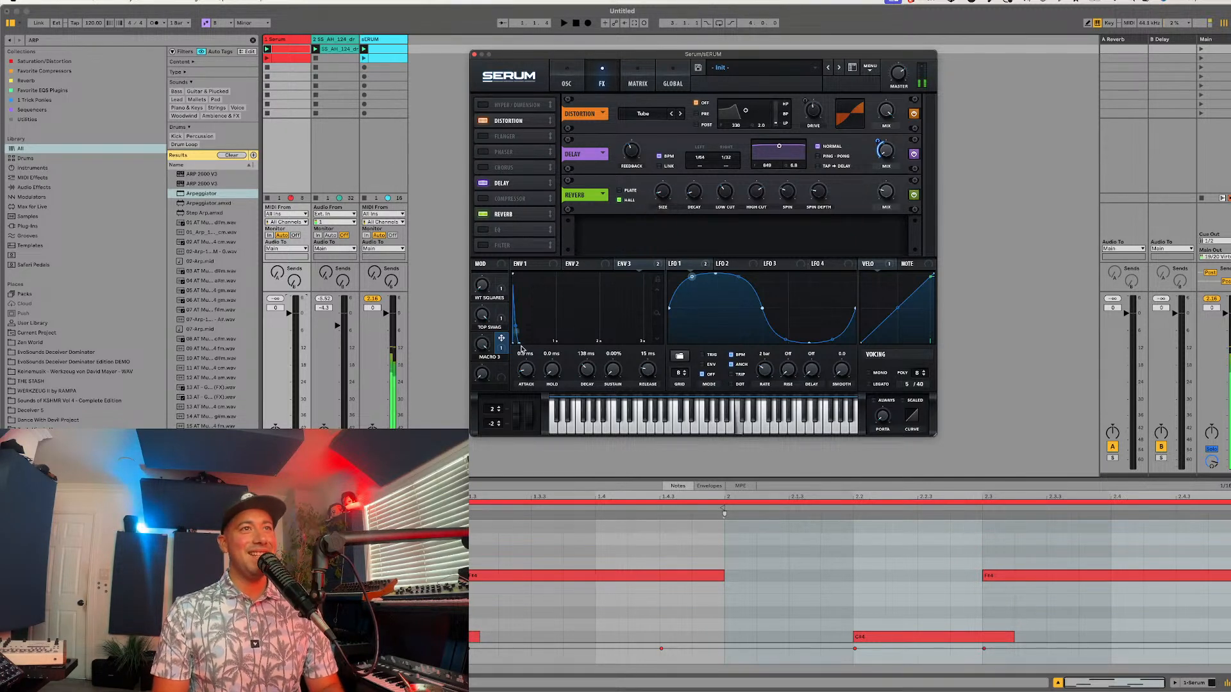
type("DELAY")
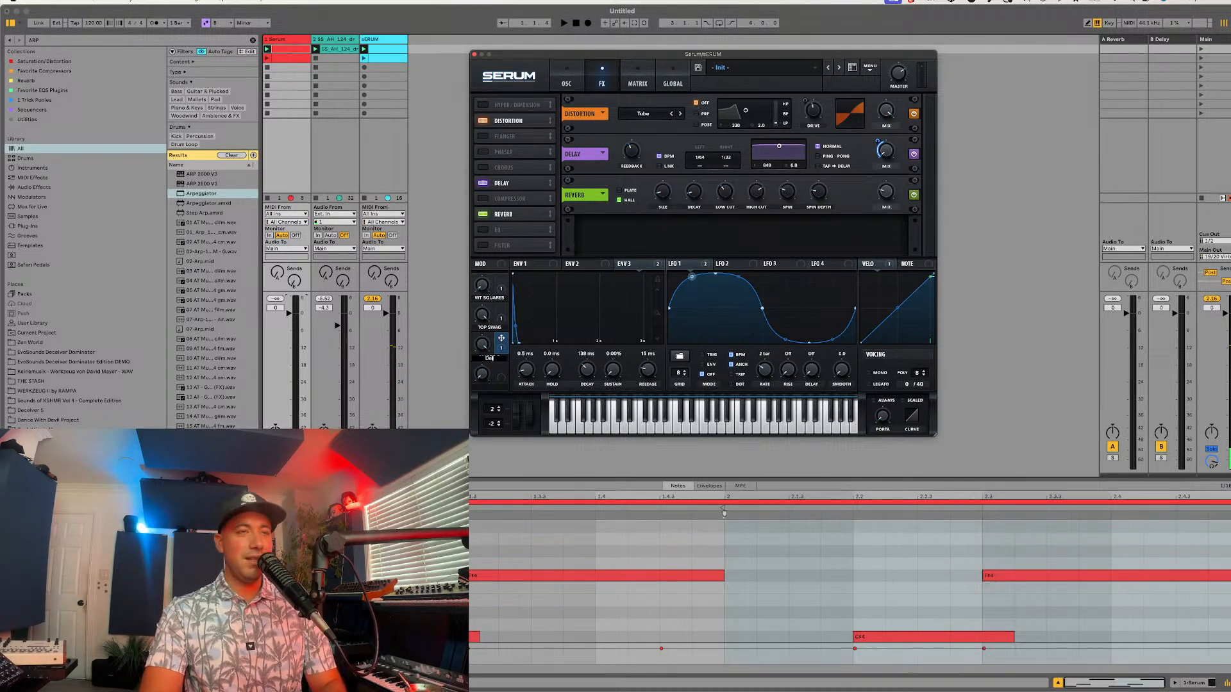
key("Return")
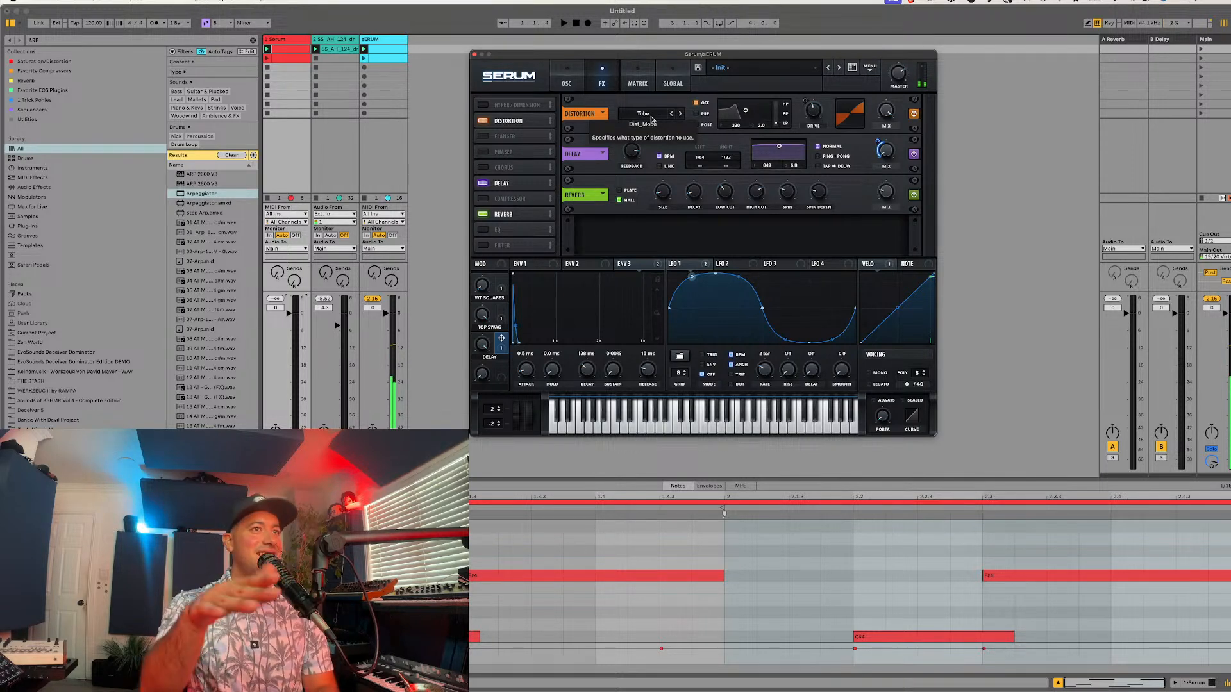
Step: Set both delay times to 1/32 and narrow the delay's filter to a bandwidth of 2.2
left_click_drag(728, 157, 726, 169)
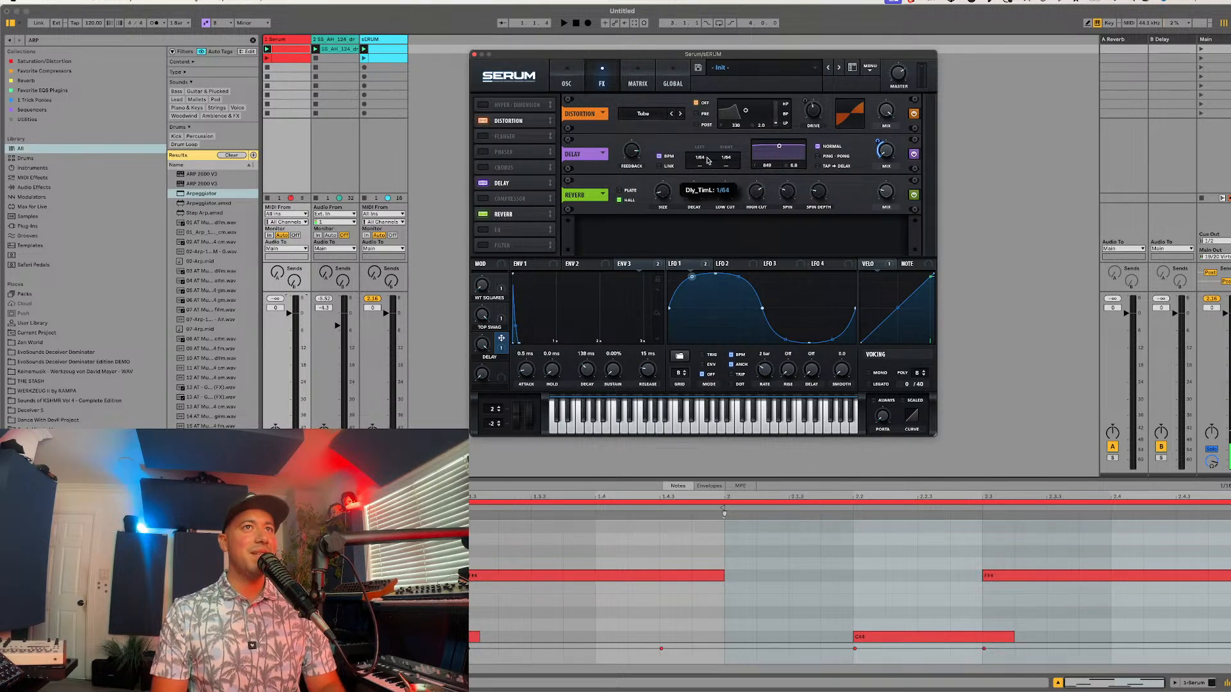
left_click_drag(735, 152, 703, 164)
left_click_drag(779, 146, 781, 158)
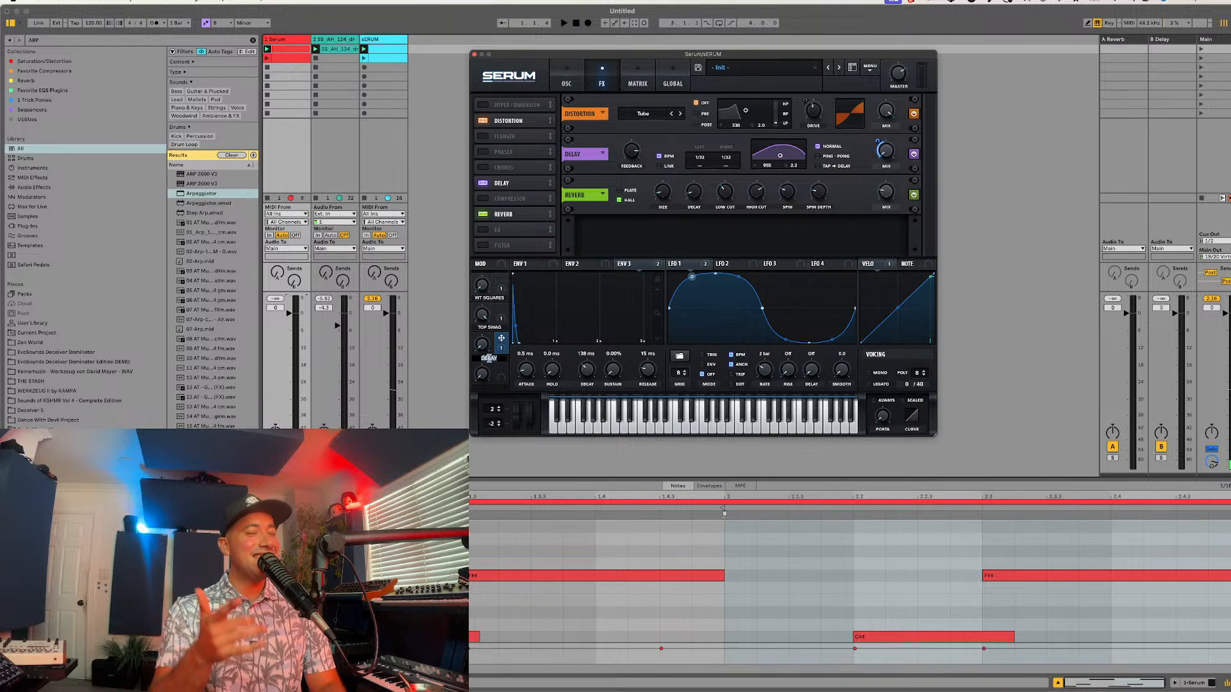
Step: Rename Macro 3 to "Tasteful Delay" and adjust the macro knobs
key("Caps_Lock")
type("Taste")
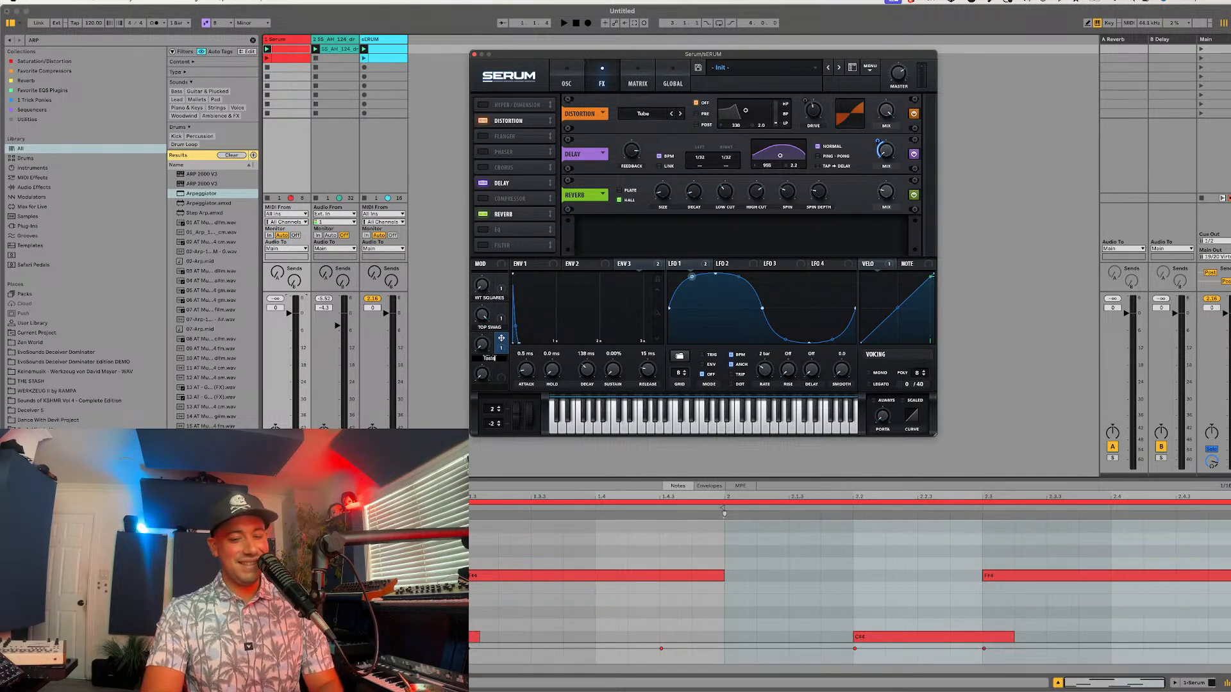
type("ful Delay")
key("Return")
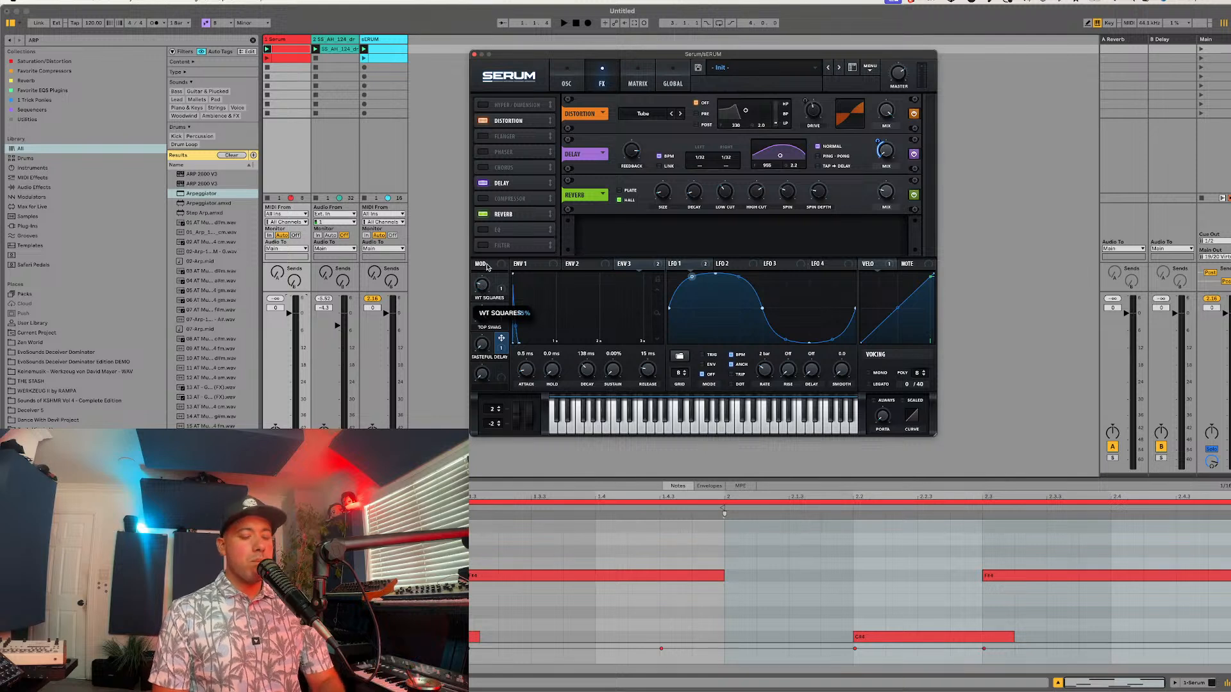
left_click_drag(478, 347, 501, 263)
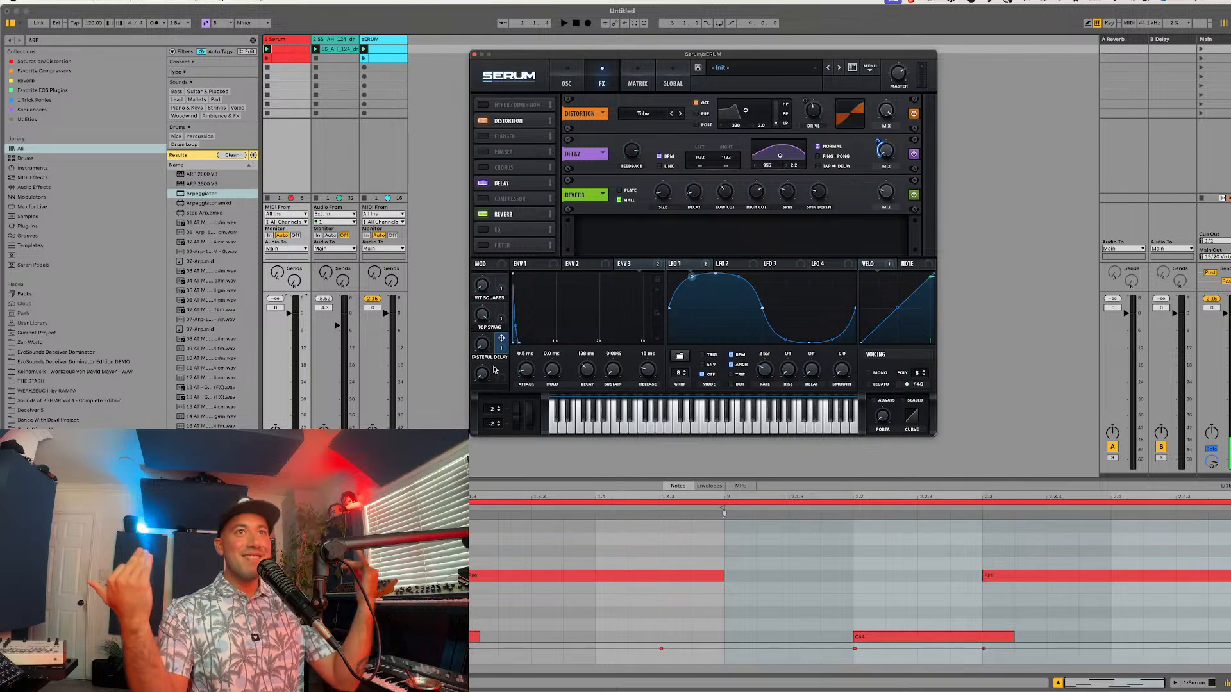
Step: Enable the EQ effect, switch its low band to a low-cut shape and raise that band's Q
left_click(483, 230)
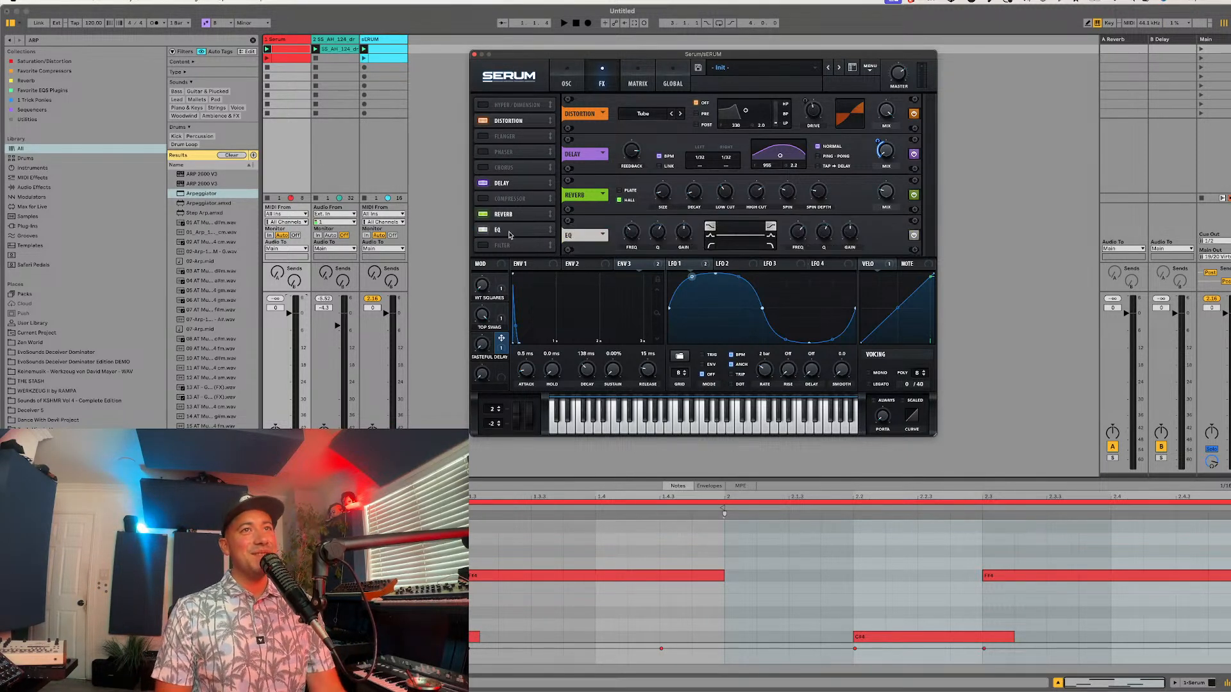
left_click(710, 247)
mouse_move(659, 239)
left_mouse_down()
mouse_move(660, 253)
mouse_move(635, 236)
mouse_move(654, 223)
left_mouse_up()
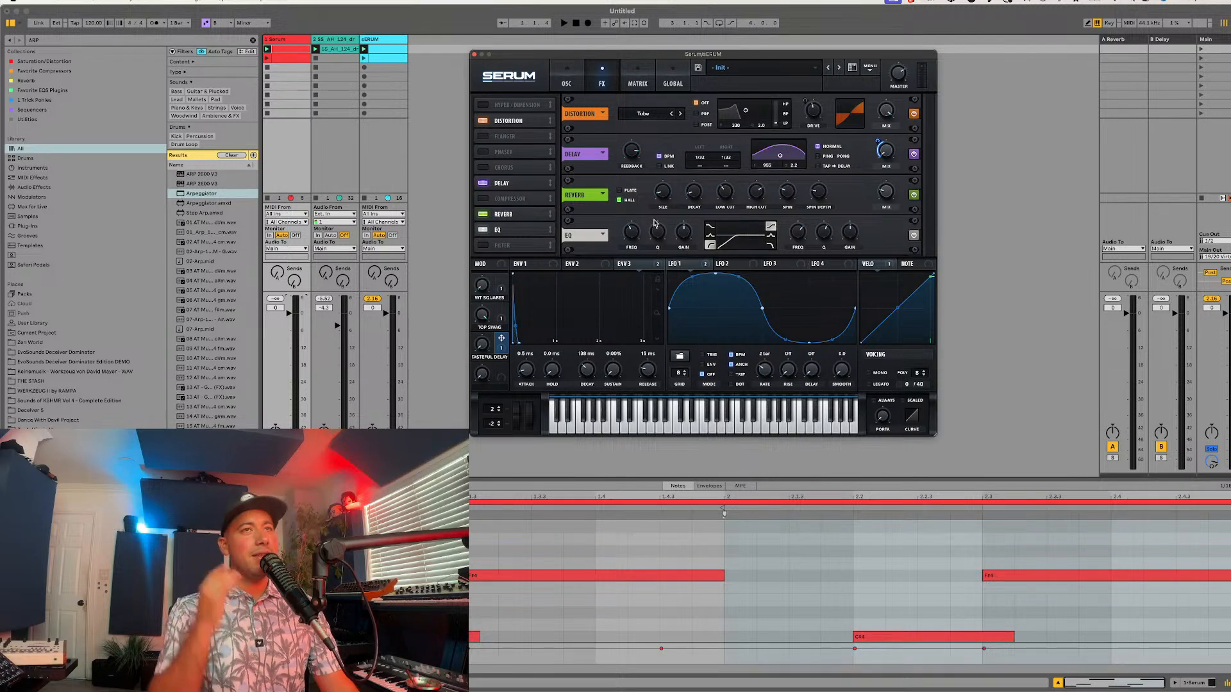
Step: Adjust the Tasteful Delay macro from the oscillator view and play the session to audition the pluck
left_click(566, 85)
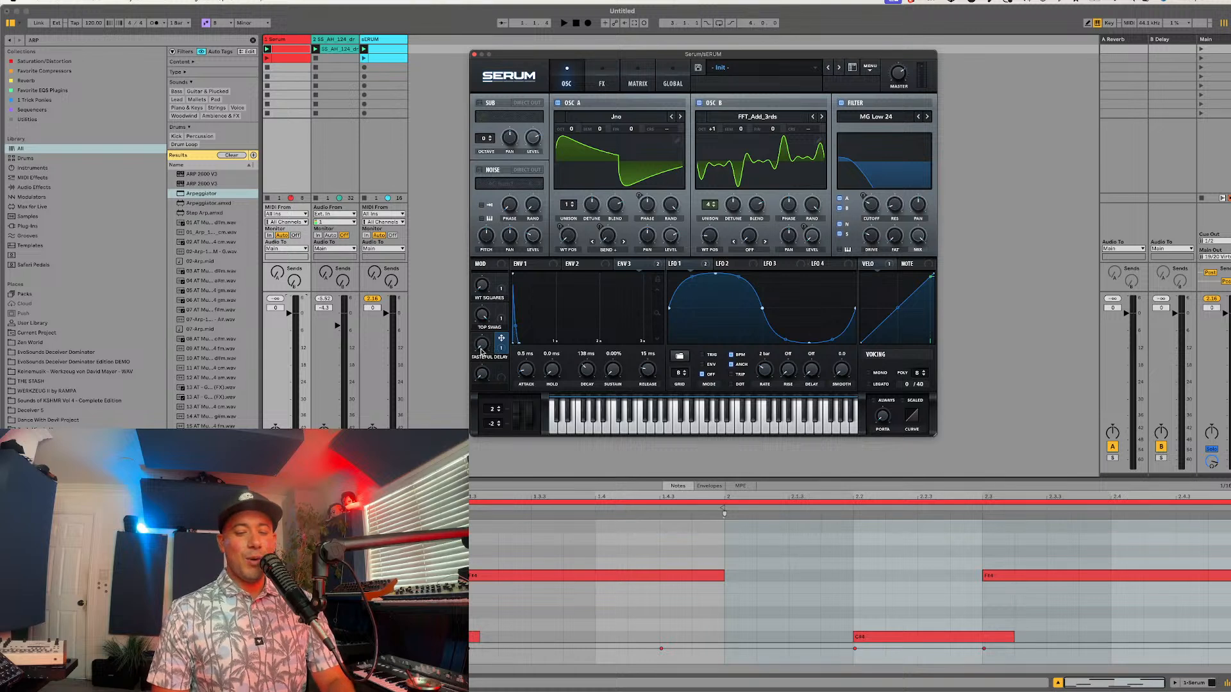
mouse_move(485, 348)
left_click_drag(486, 348, 523, 290)
key("space")
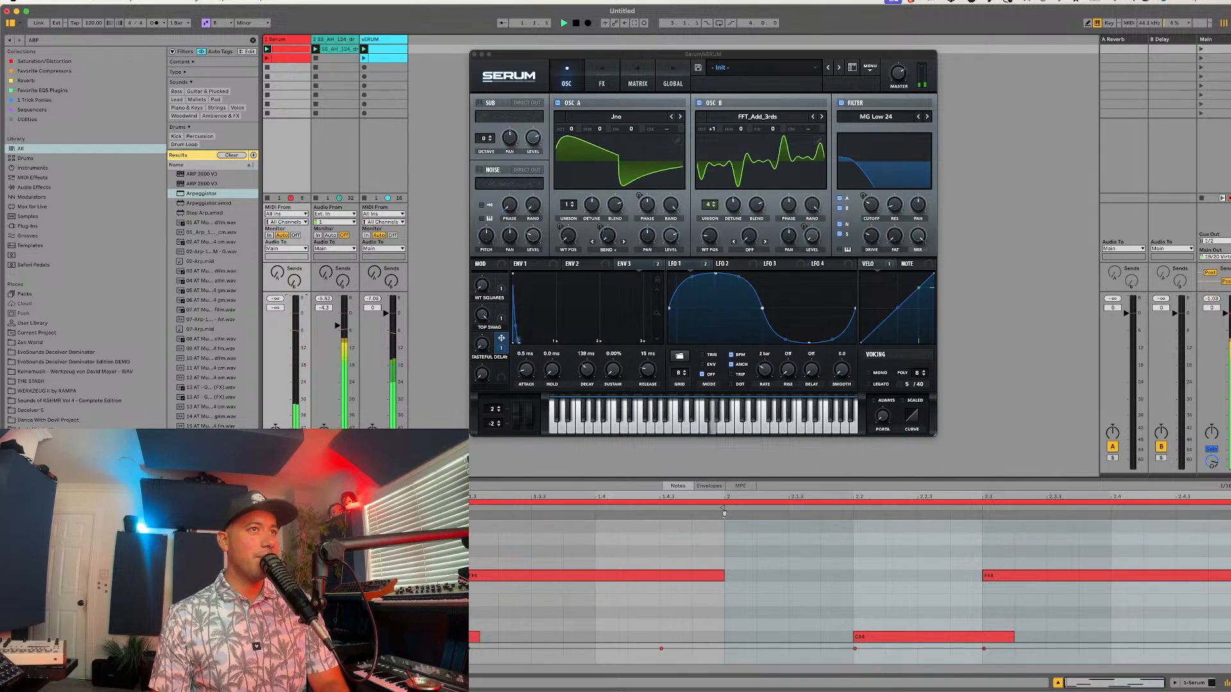
Step: Move the first sERUM clip onto track 1 and save that track's Serum patch as "LD - Luchy Lead" in the EvoSounds Afro House folder
left_click(319, 54)
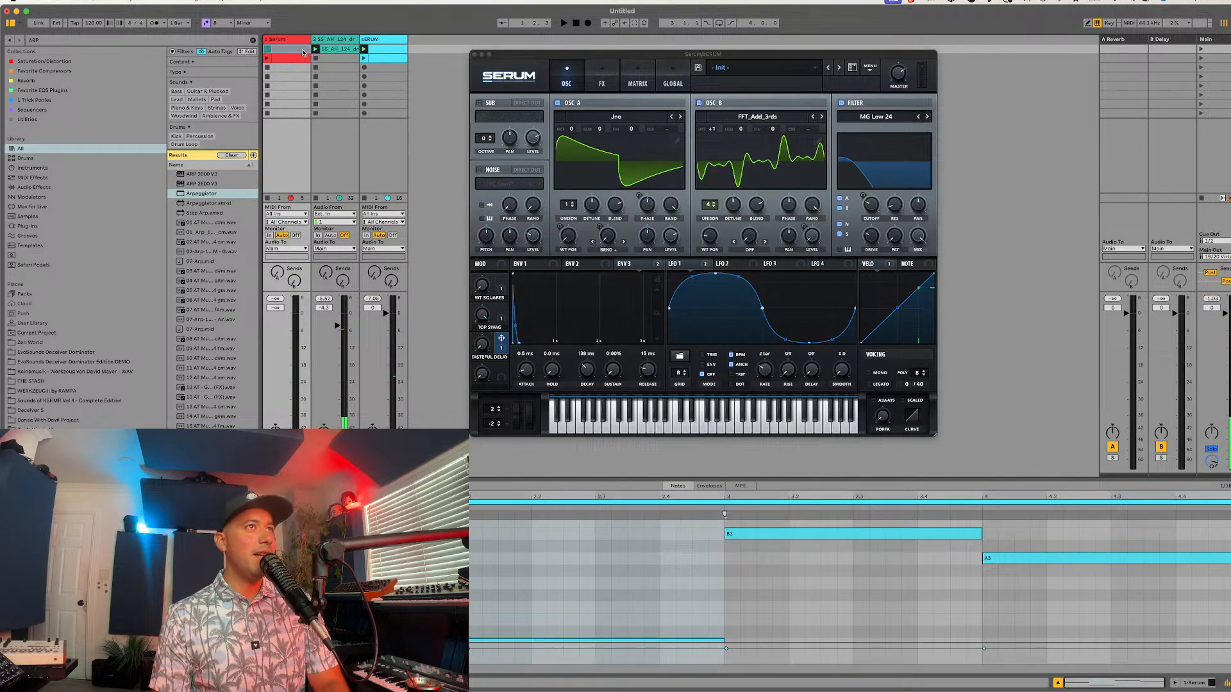
left_click(292, 40)
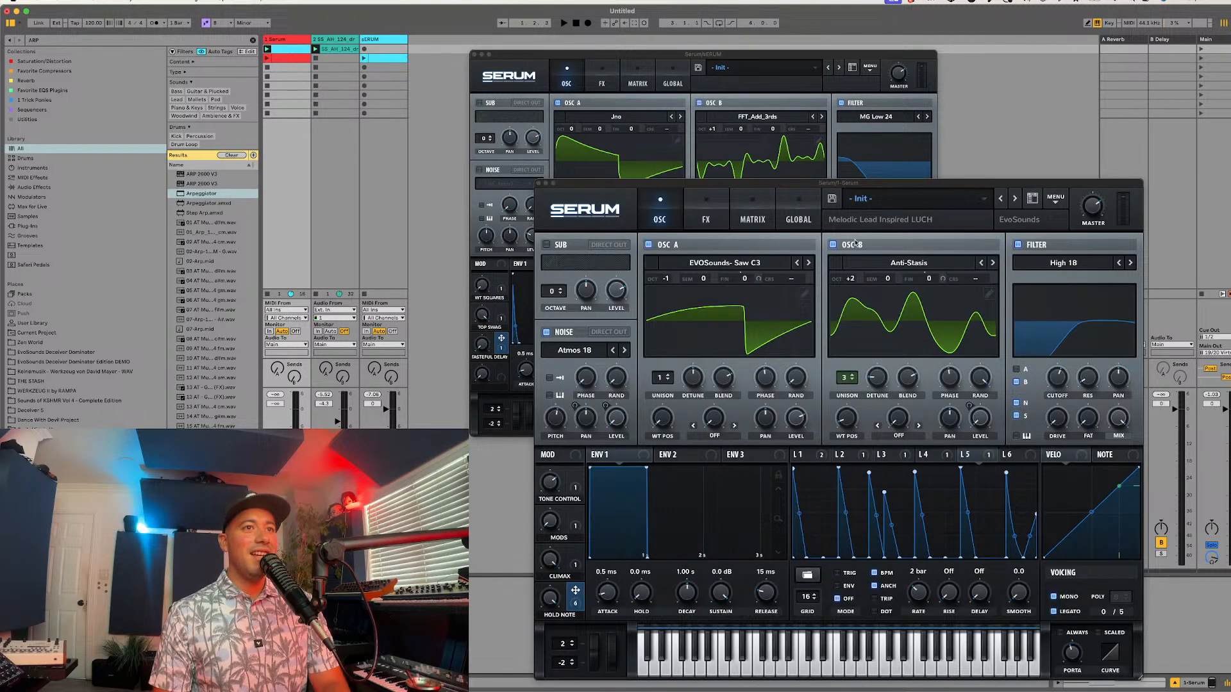
left_click(833, 200)
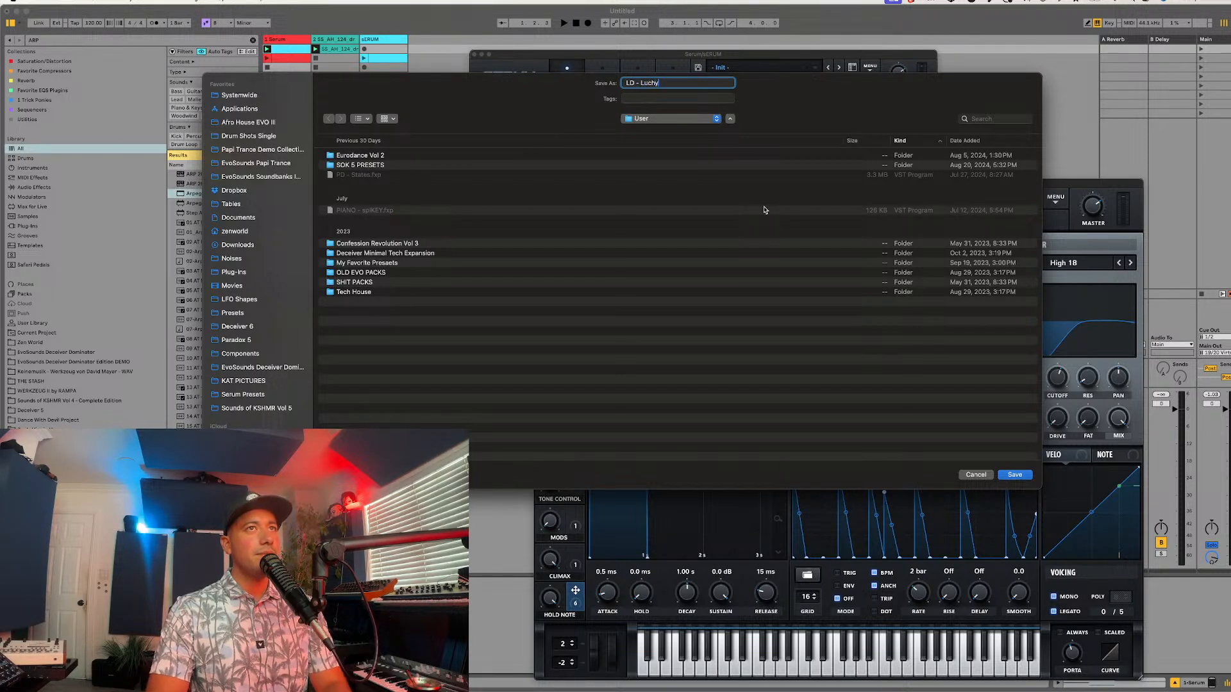
left_click(649, 120)
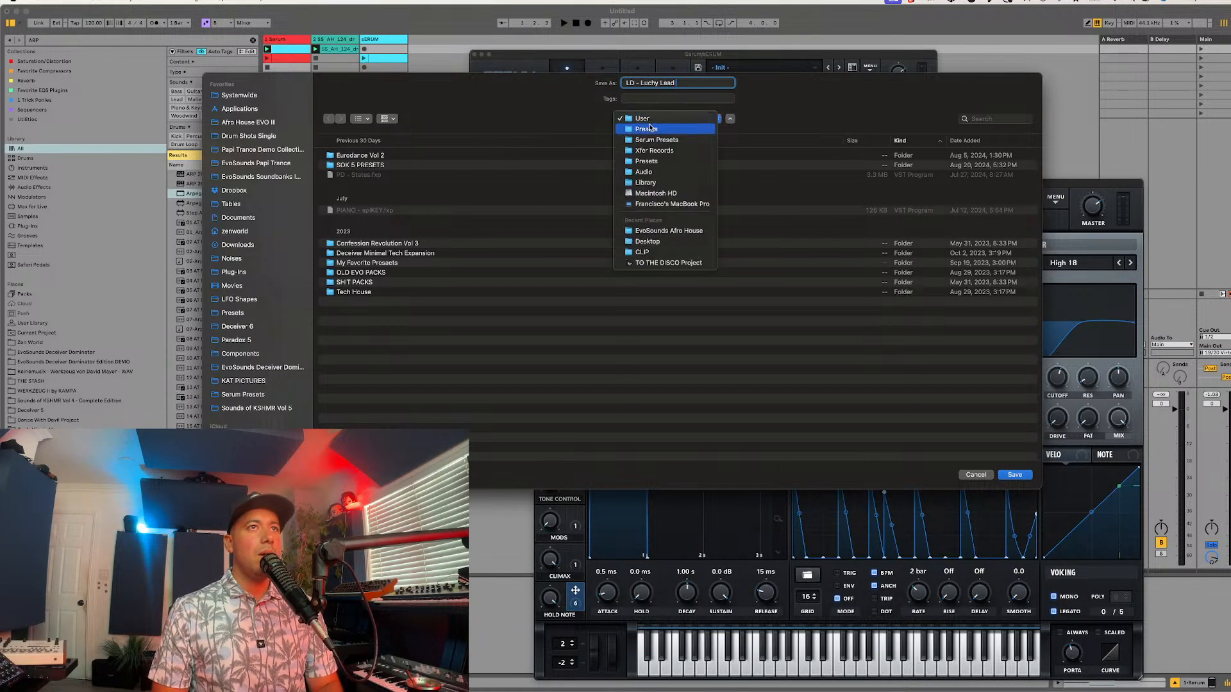
left_click(651, 128)
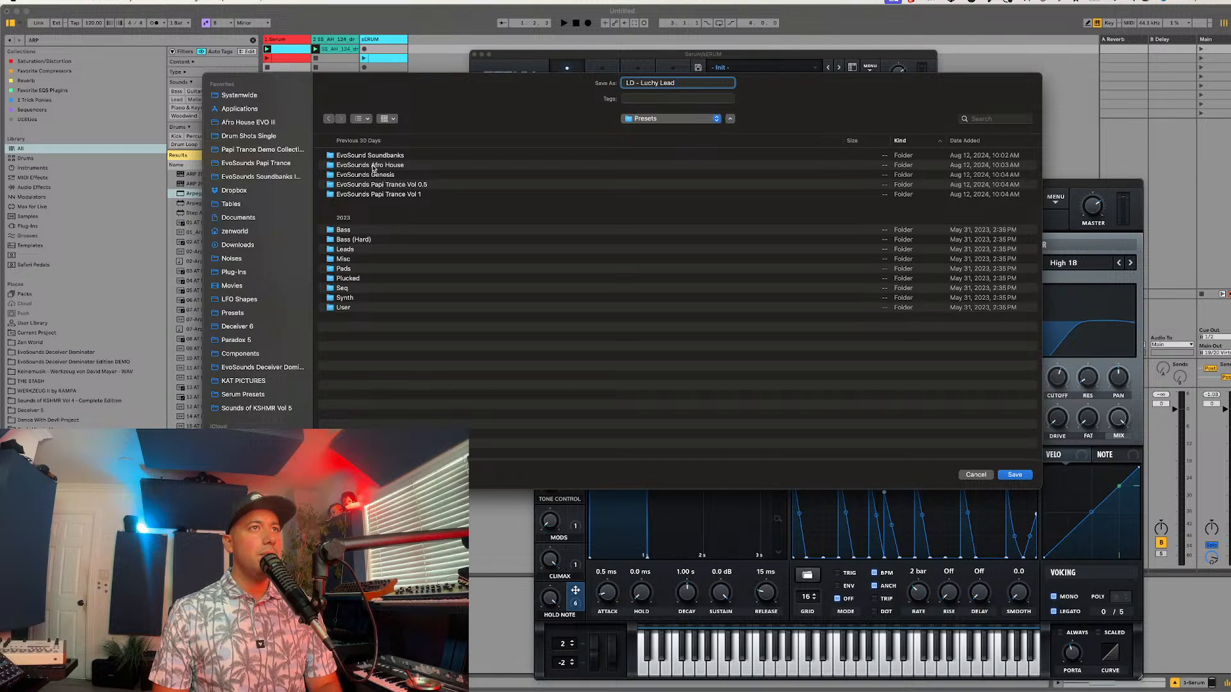
double_click(373, 166)
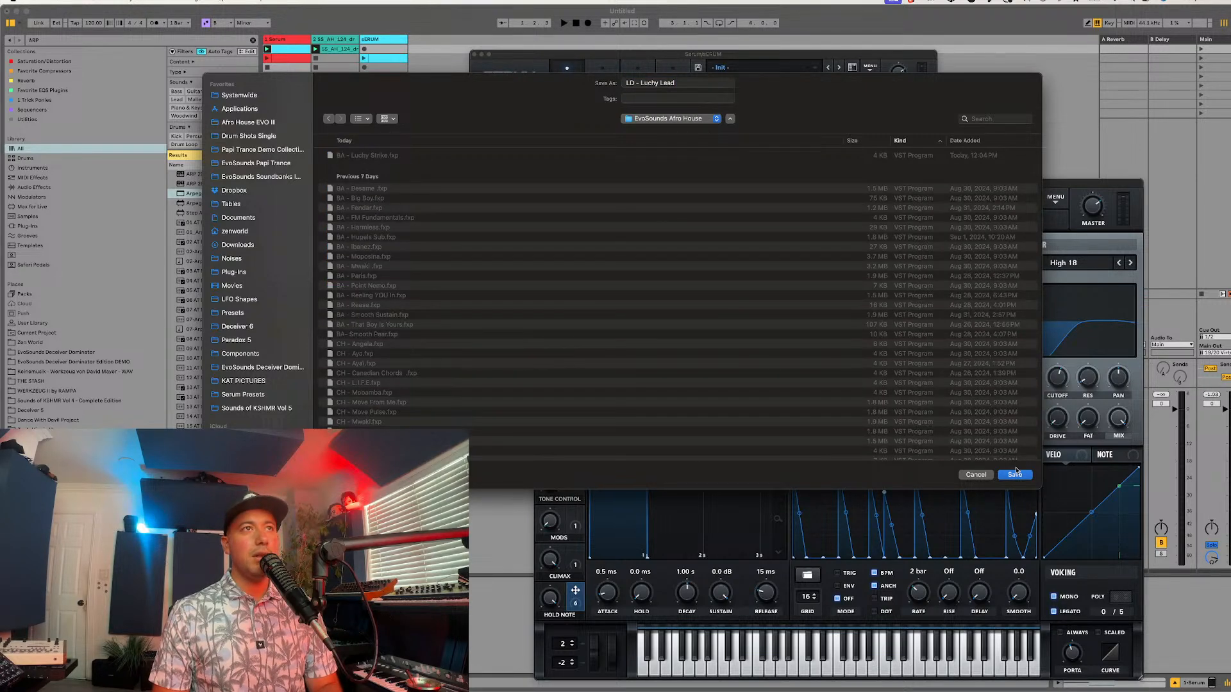
left_click(1015, 474)
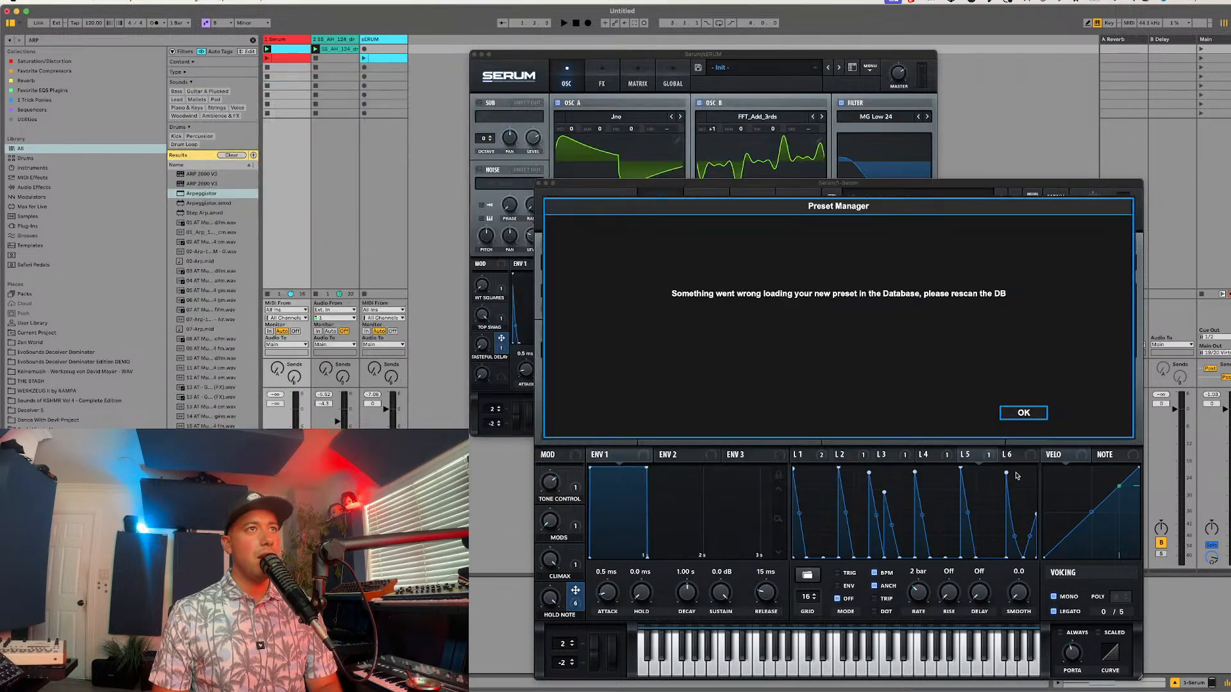
left_click(1019, 413)
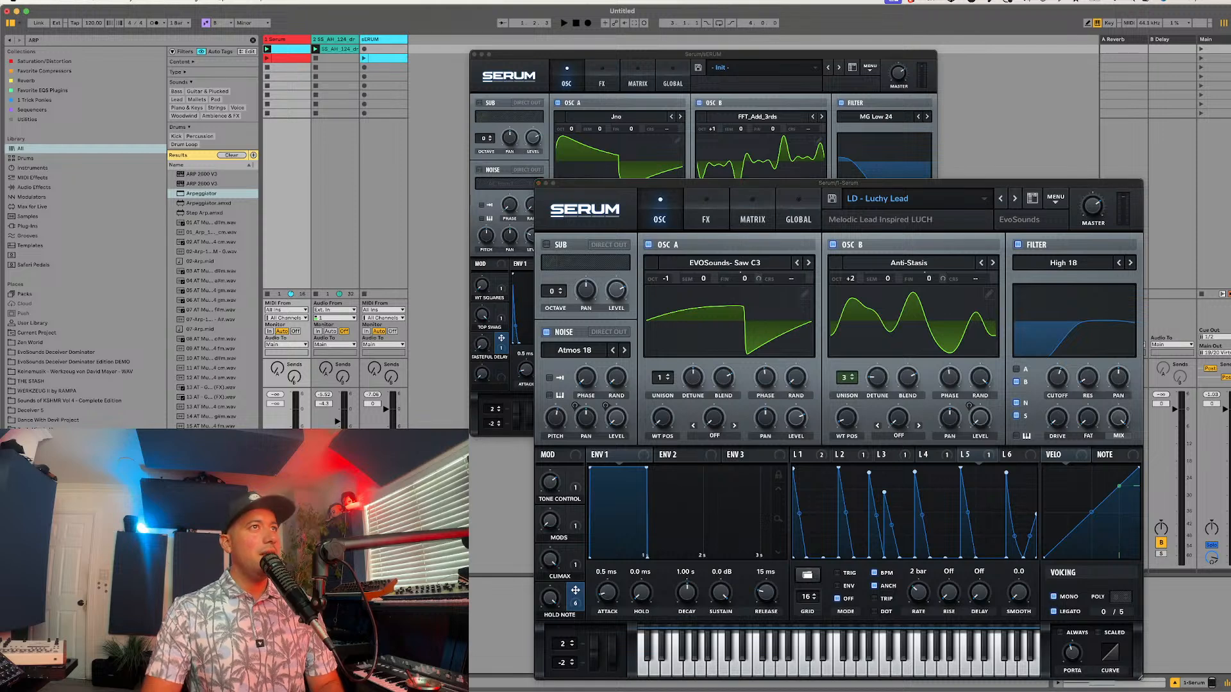
Step: Delete the Serum instance on track 1, search the browser for Serum, and load a fresh instance onto that track
key("Delete")
key("super+f")
type("ser")
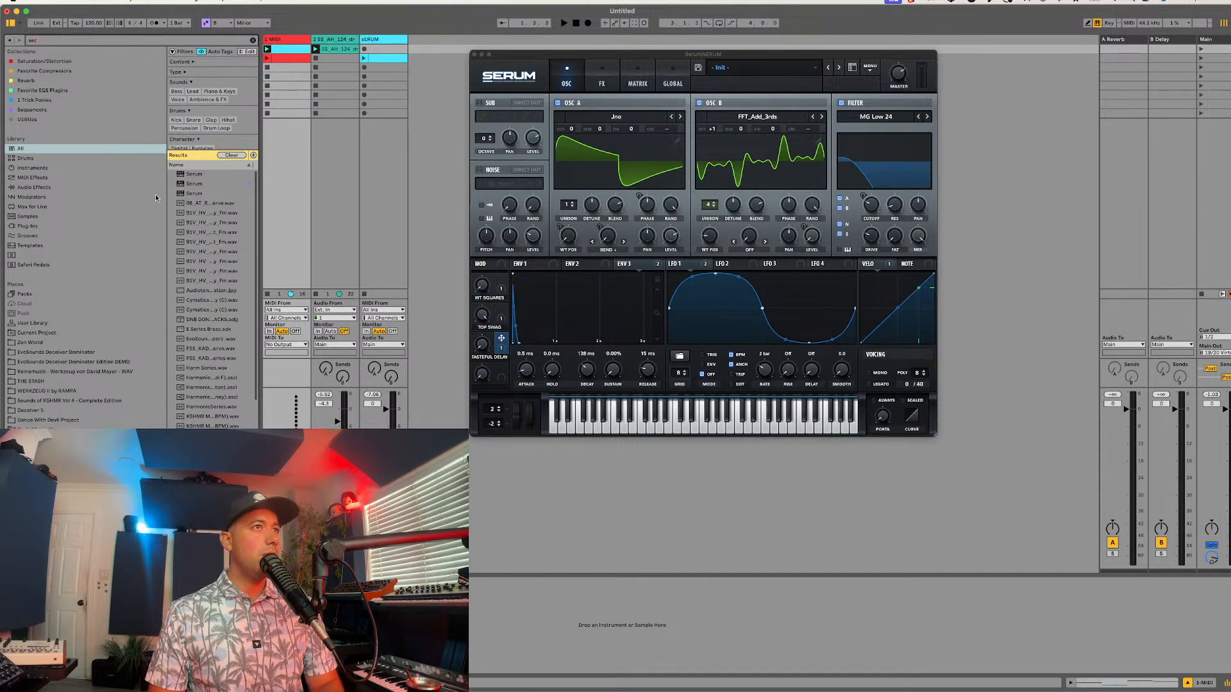
left_click(186, 184)
left_click_drag(297, 43, 292, 45)
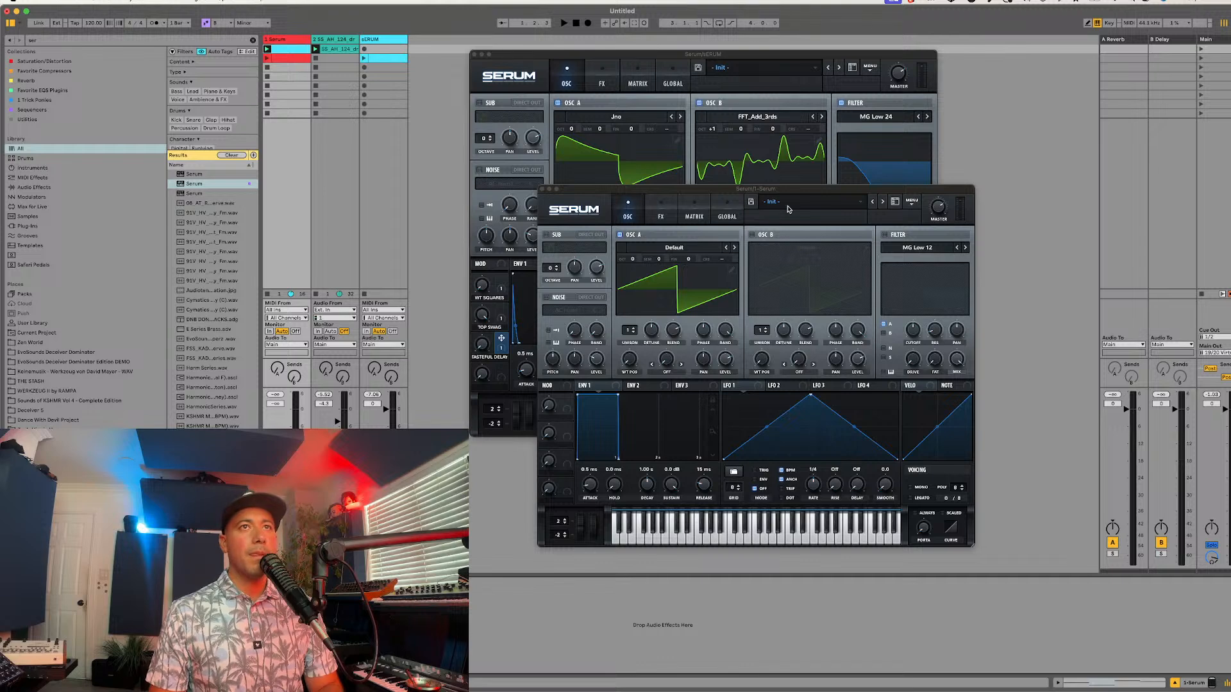
Step: Load the EvoSounds Afro House preset "BA - Reeling YOU In" into the new Serum and move the remaining sERUM clip to track 1's first slot
left_click(788, 209)
mouse_move(801, 261)
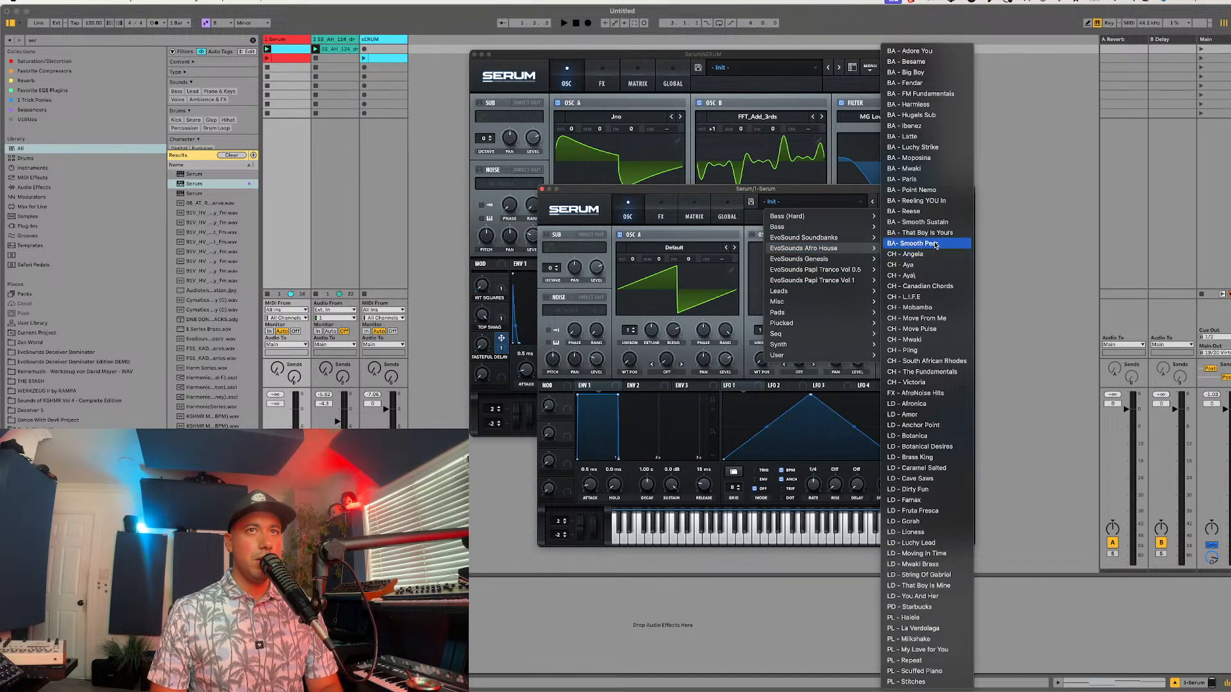
left_click(929, 200)
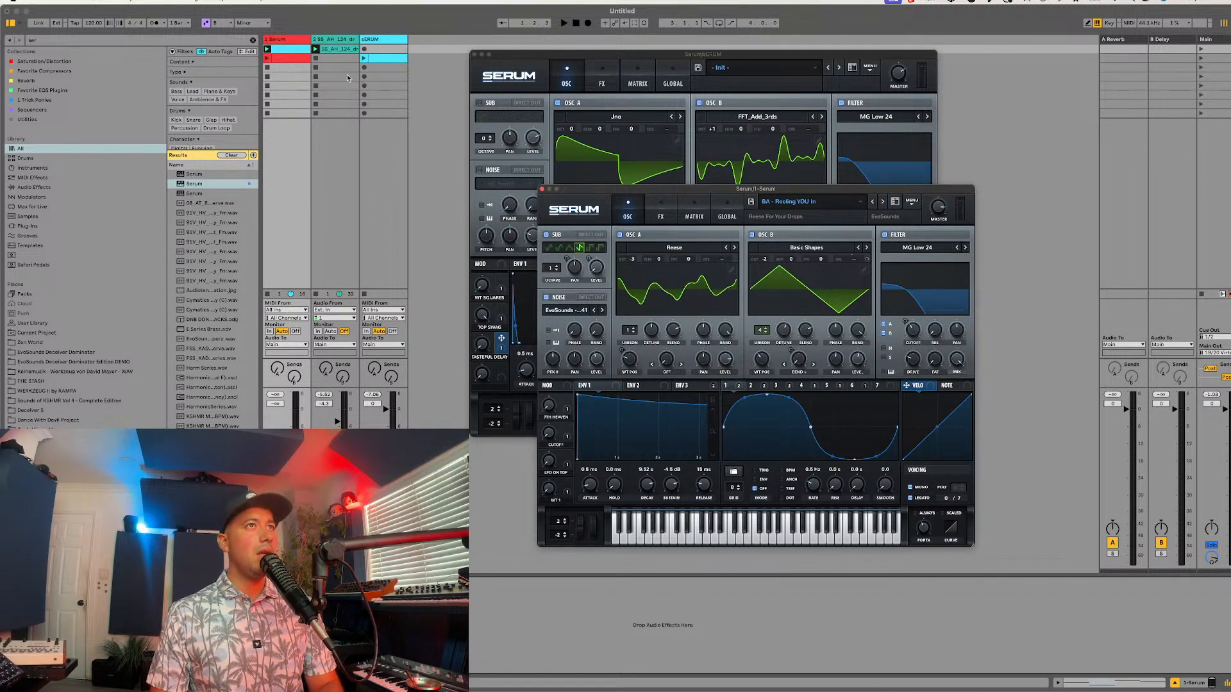
left_click_drag(370, 58, 282, 51)
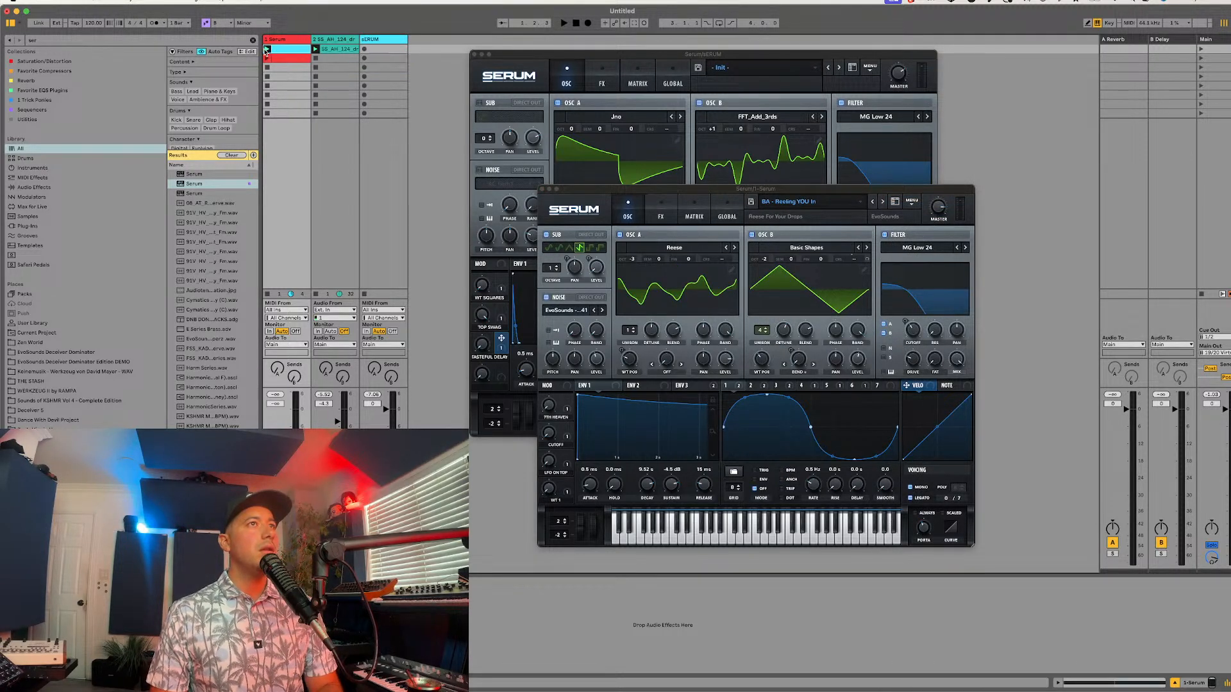
Step: Play the session and open the first clip on track 1 in the note editor
key("space")
double_click(282, 51)
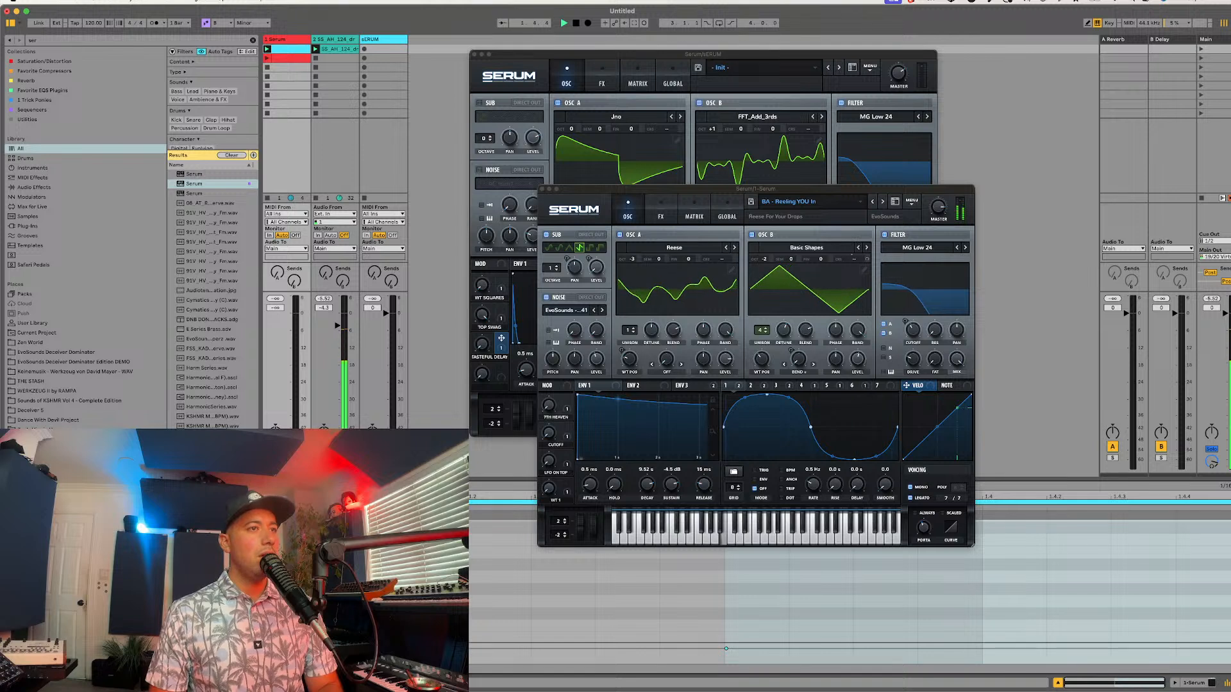
key("space")
key("Delete")
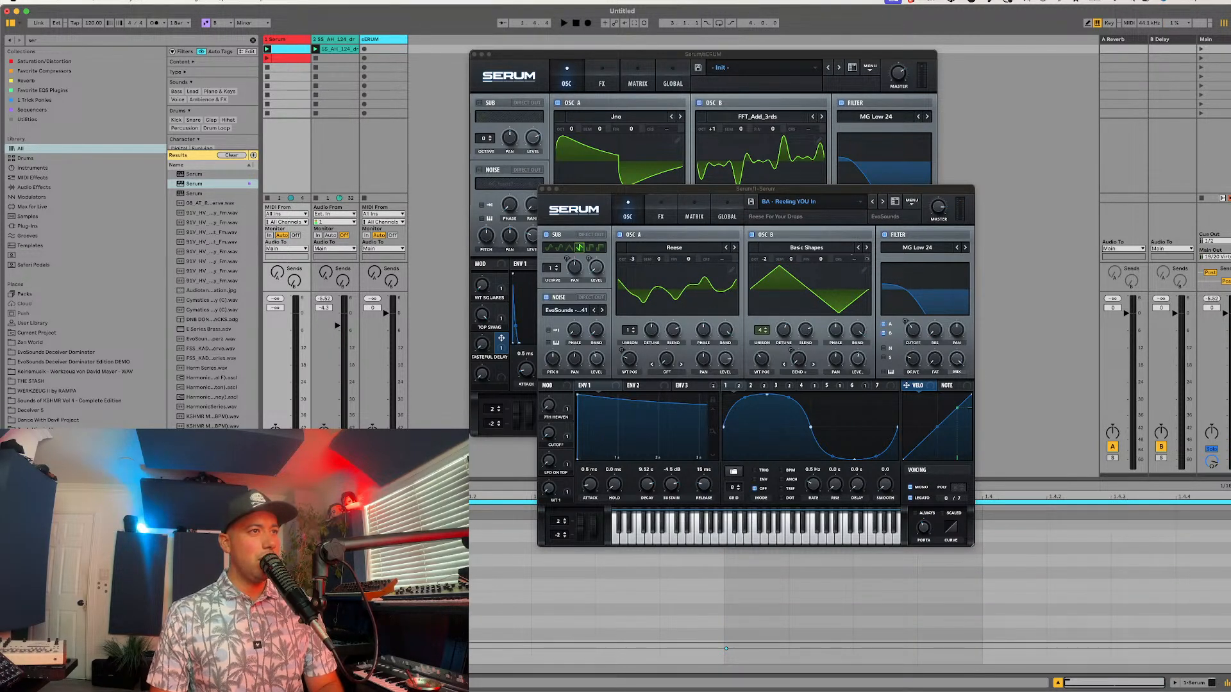
key("super+z")
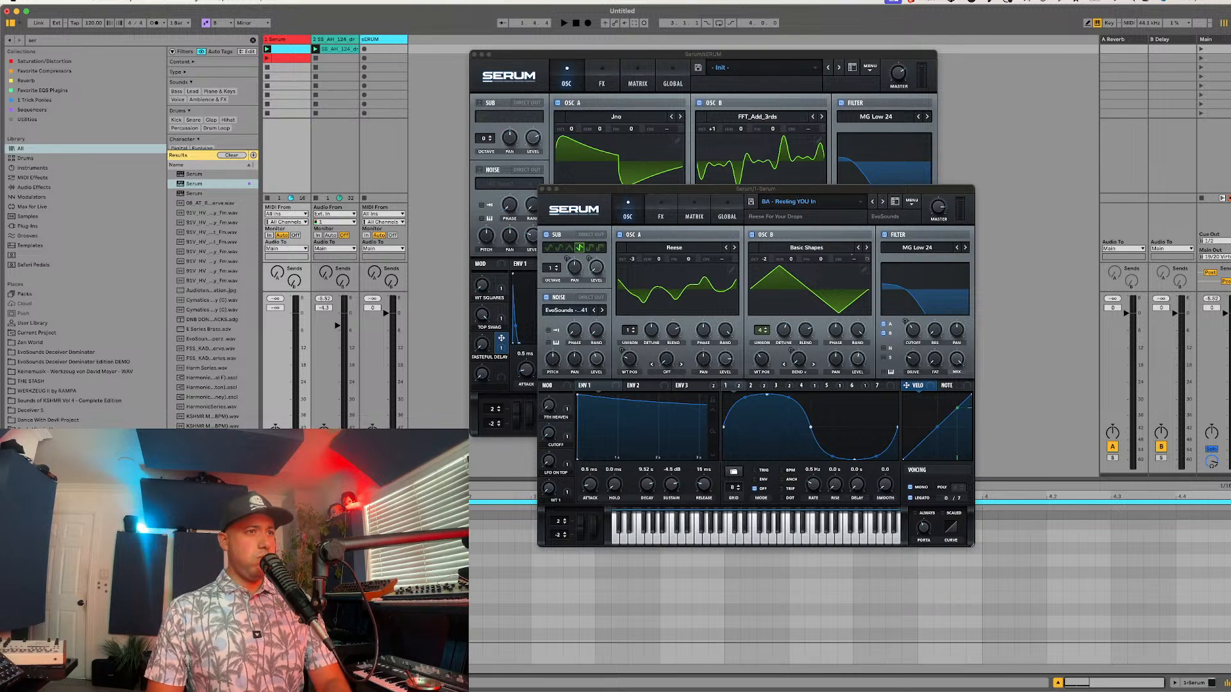
Step: Set the scale root note to D#/Eb and lower track 1's volume to -5.3 dB while auditioning the bass with the drums
left_click(219, 23)
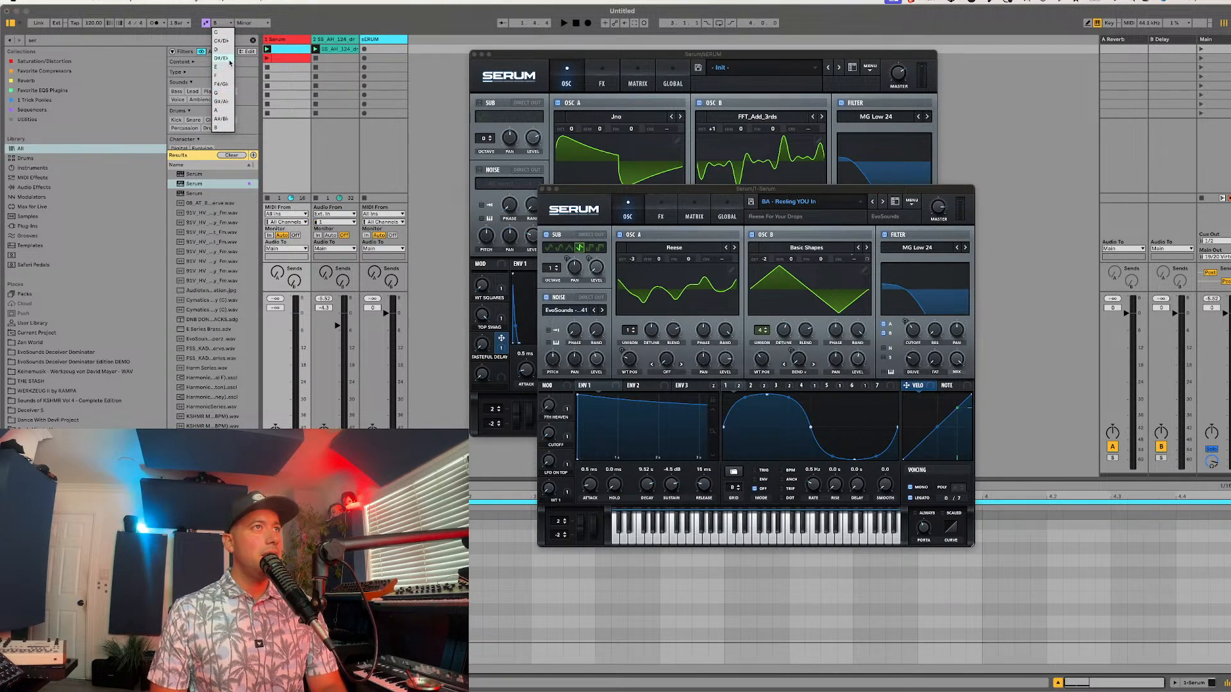
left_click(220, 58)
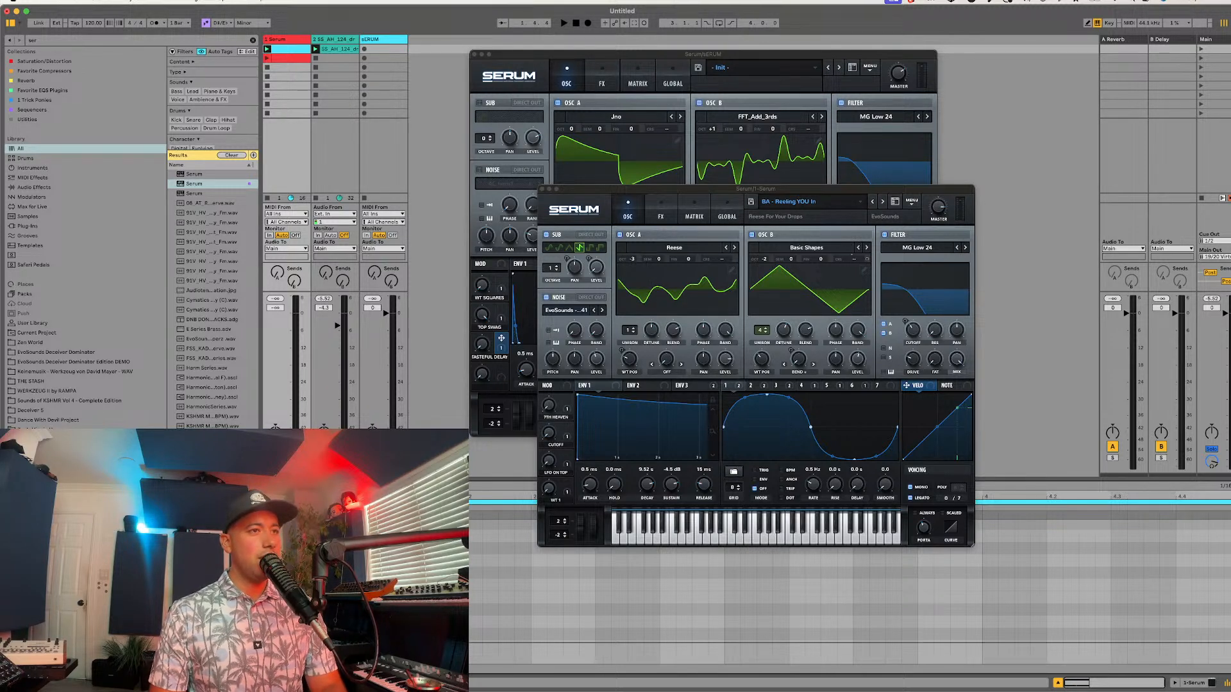
scroll(756, 596, "up", 1)
scroll(756, 596, "down", 1)
key("space")
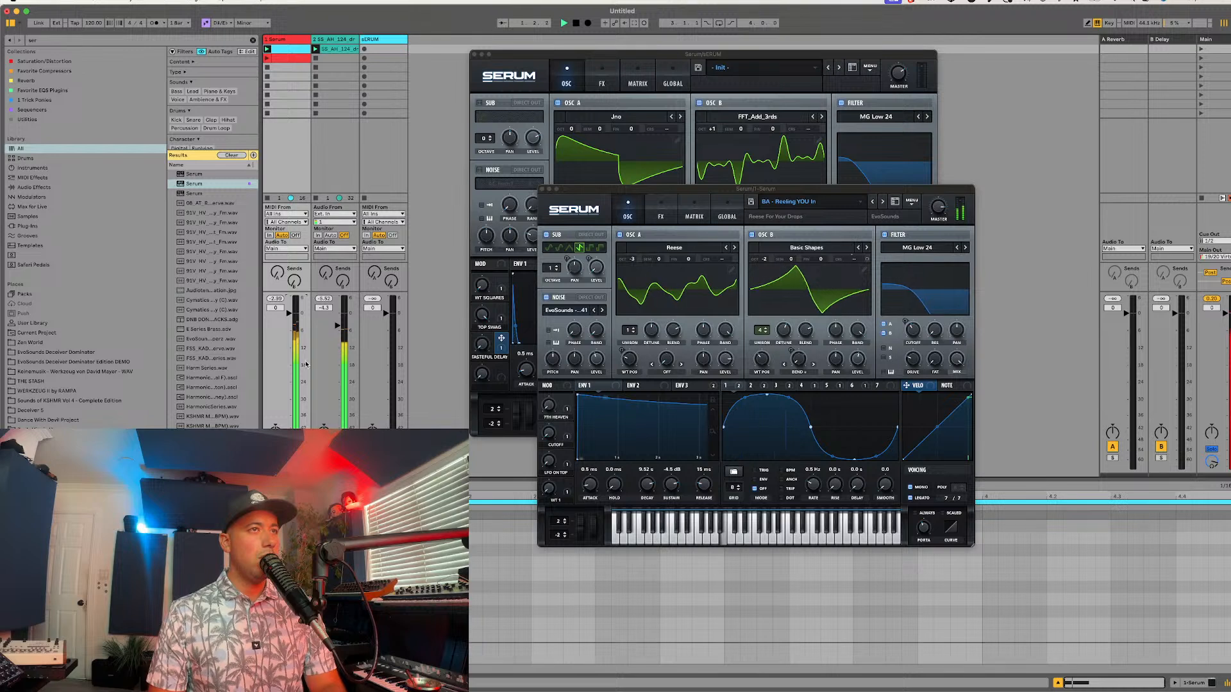
key("space")
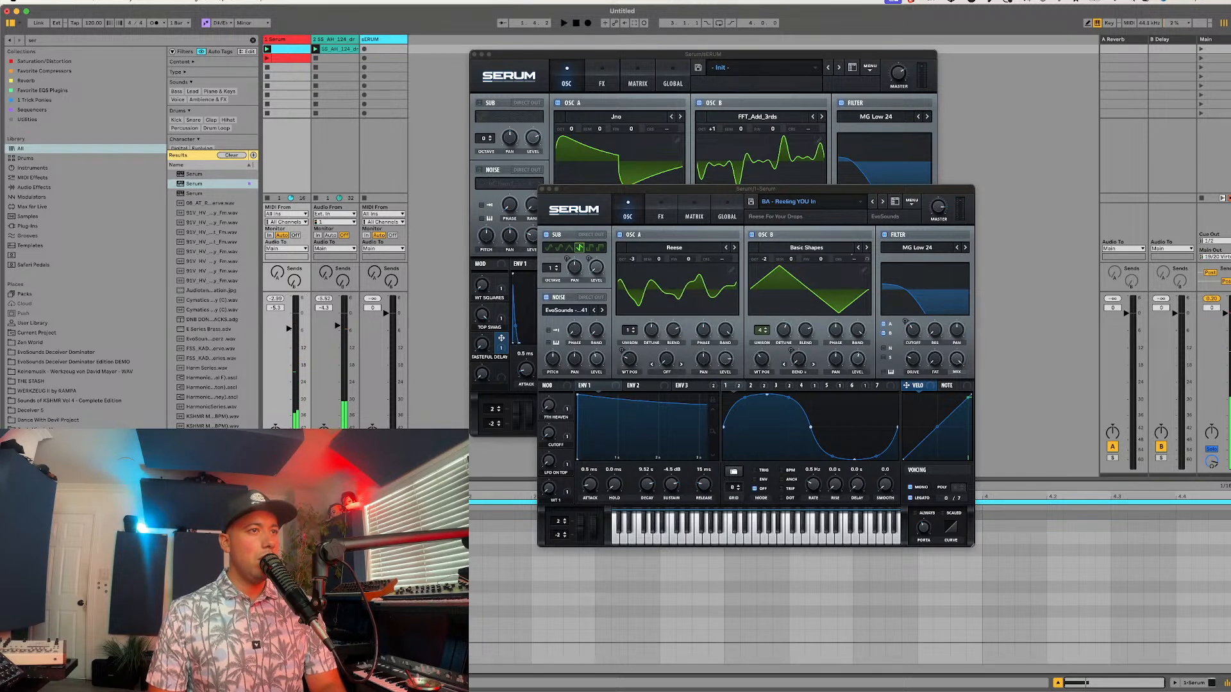
Step: Build the bass line in track 1's clip by duplicating the note and moving the successive copies to F#, C# and D#
key("space")
key("super+d")
left_click_drag(484, 587, 486, 553)
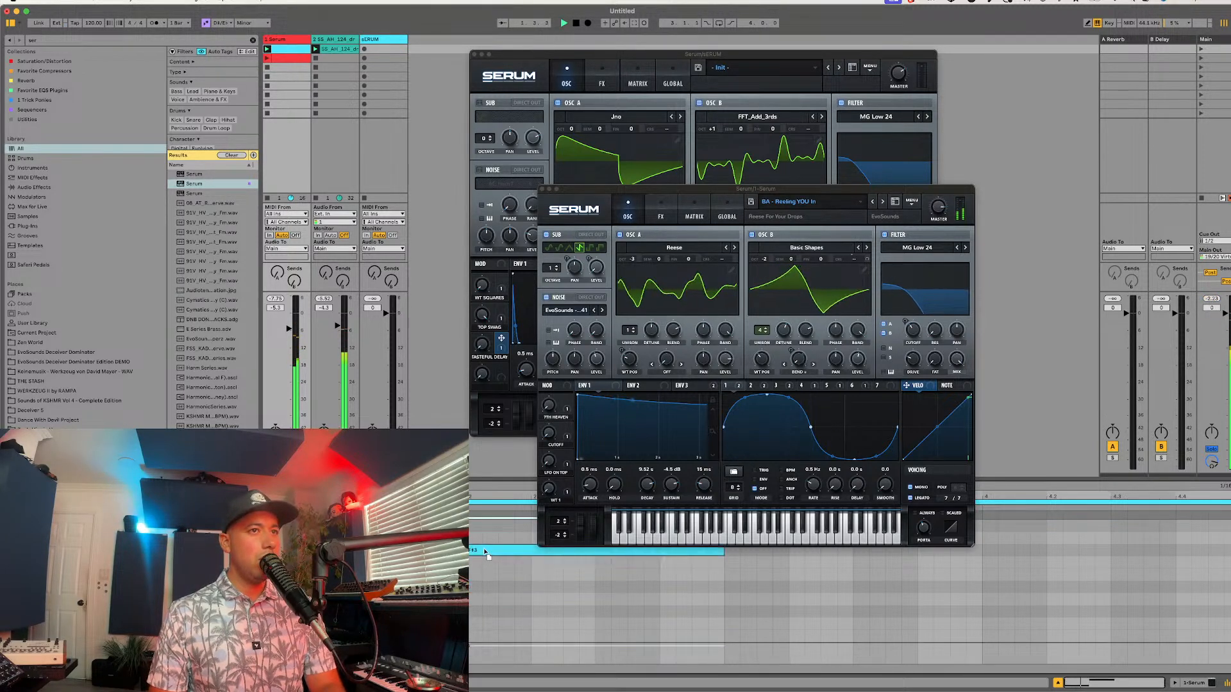
scroll(485, 551, "up", 1)
key("super+d")
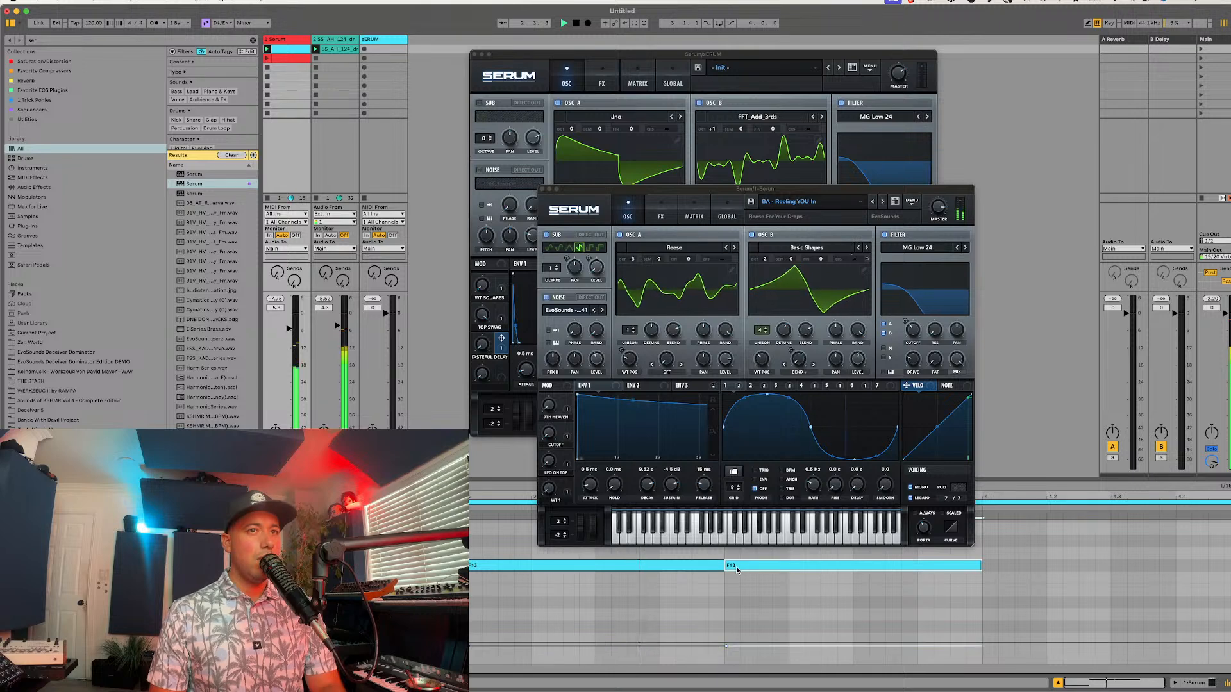
left_click_drag(731, 564, 733, 628)
key("super+d")
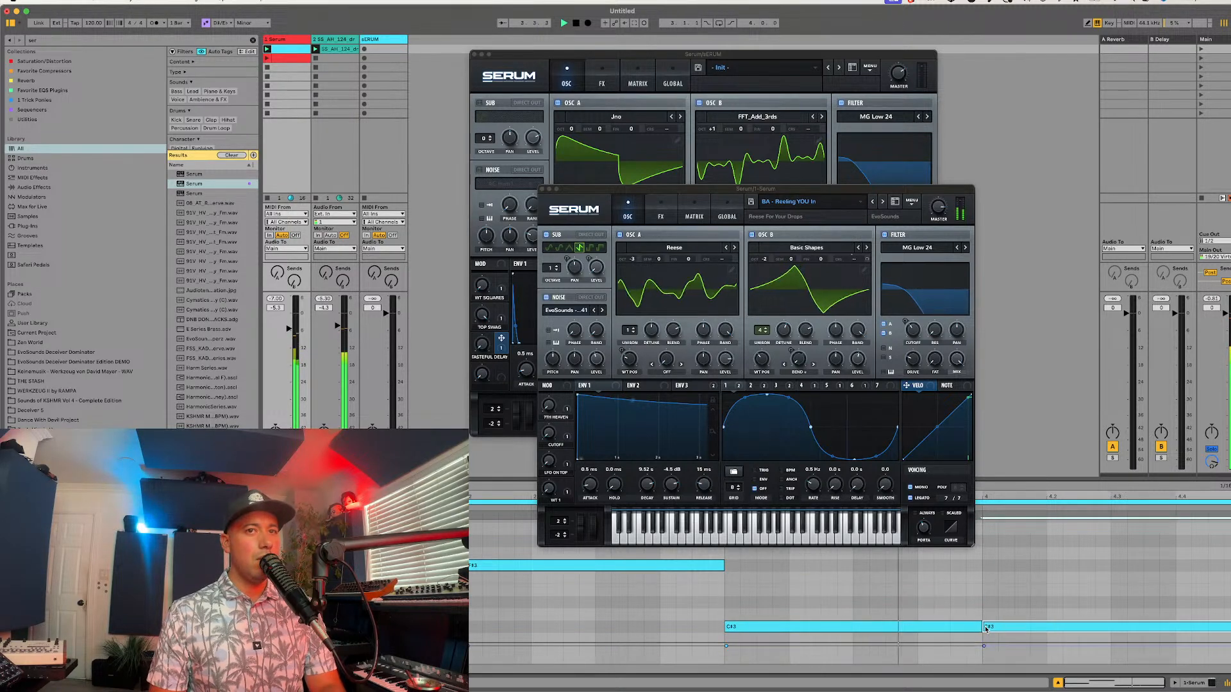
left_click_drag(989, 629, 992, 607)
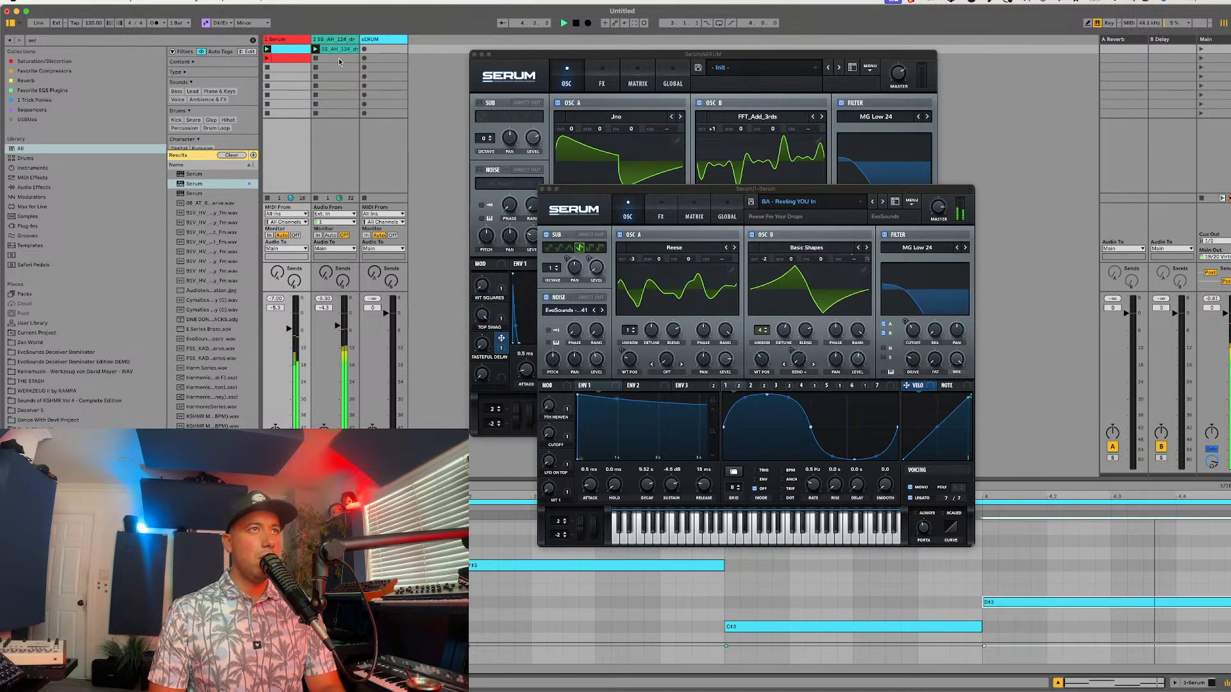
Step: Select the sERUM track and adjust its Tasteful Delay macro while playing the pluck over the bass and drums
left_click(379, 39)
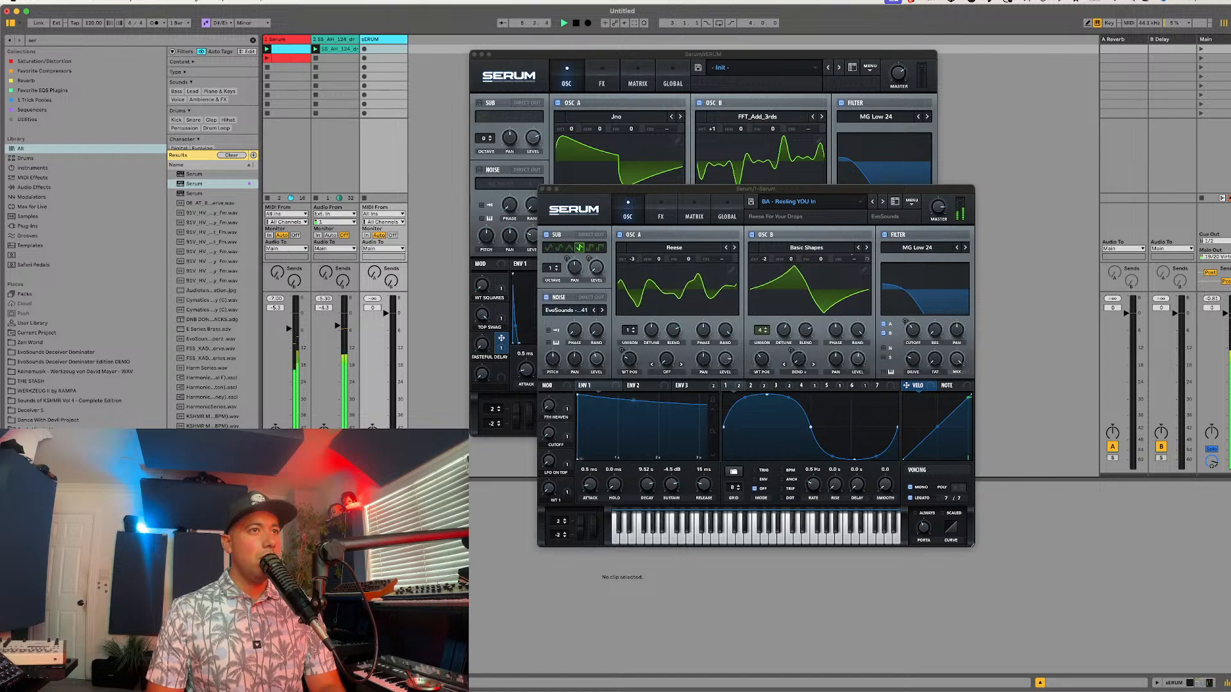
key("space")
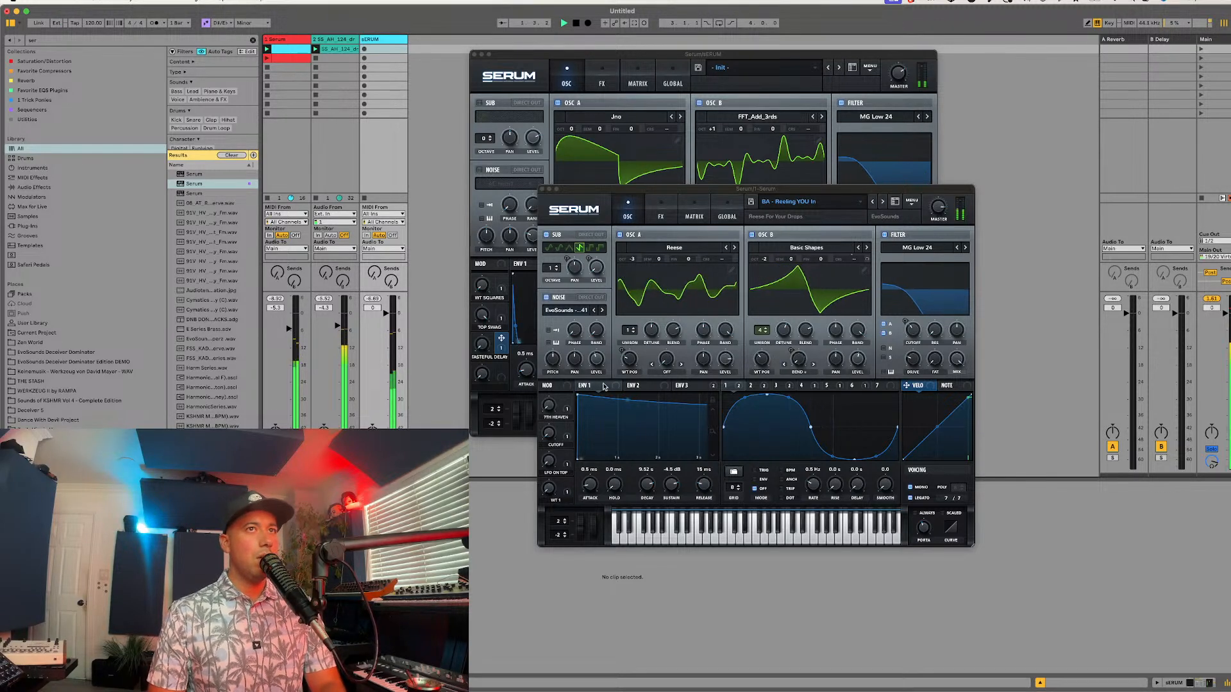
left_click(505, 277)
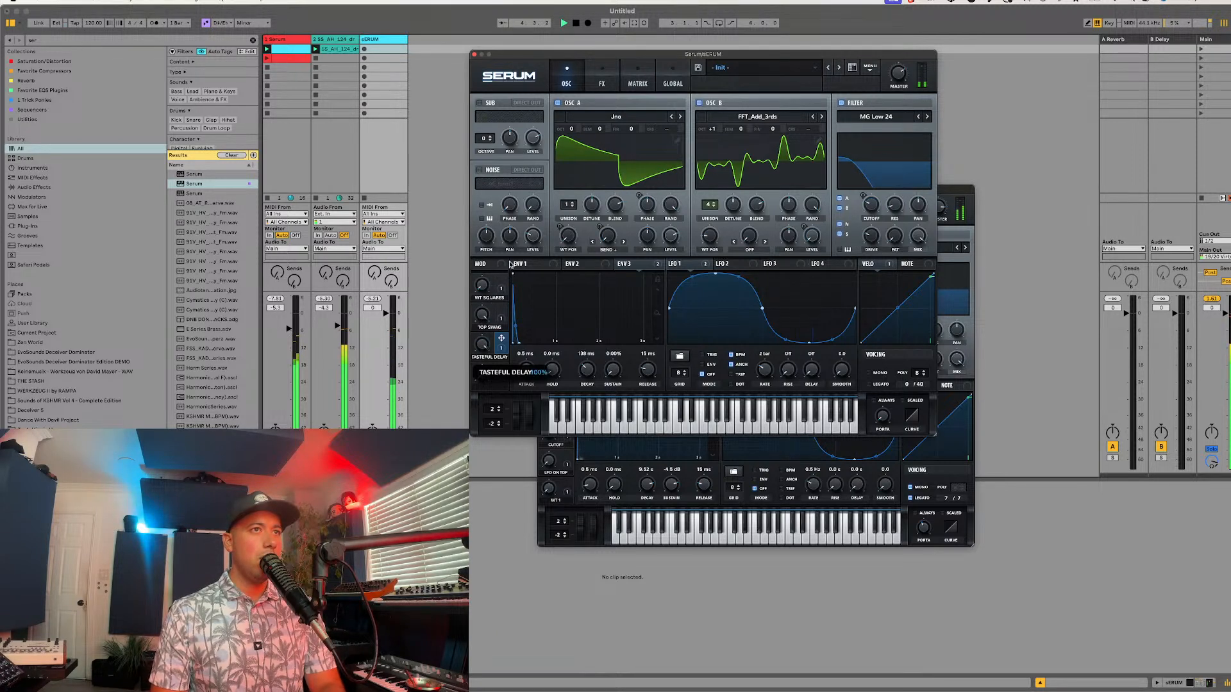
key("space")
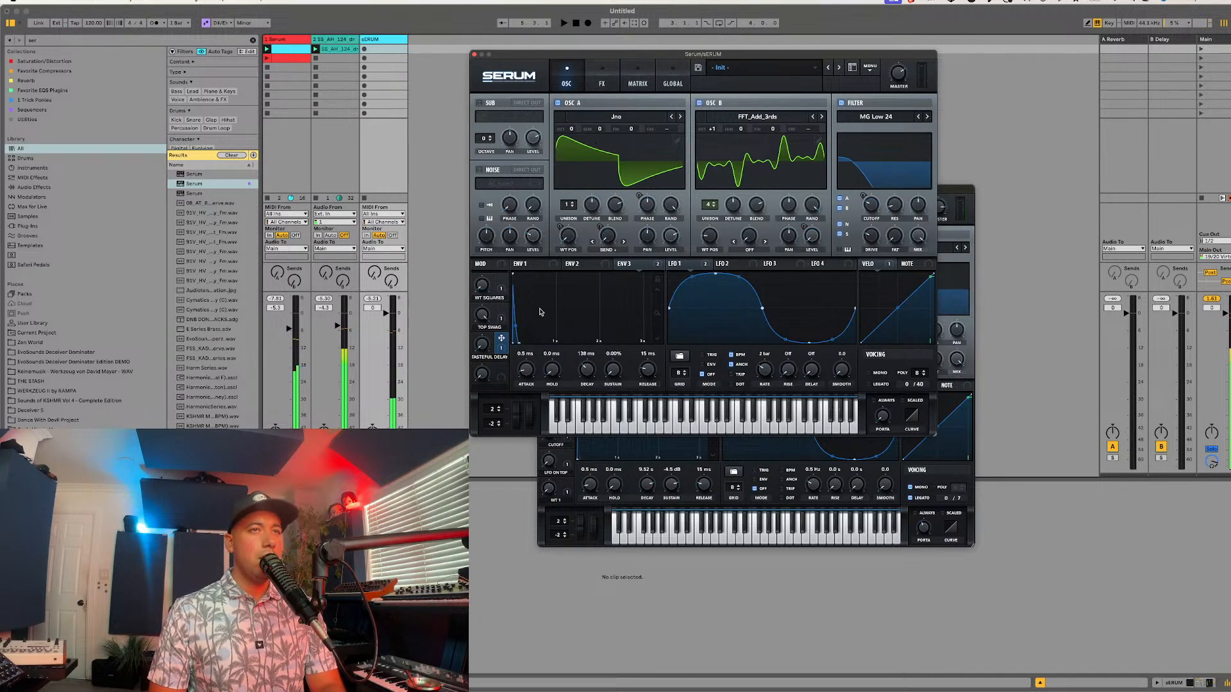
Step: Assign Macro 4 to the decay and release of Env 1 in the pluck patch, and adjust the macro
left_click(530, 264)
left_click_drag(501, 369, 581, 365)
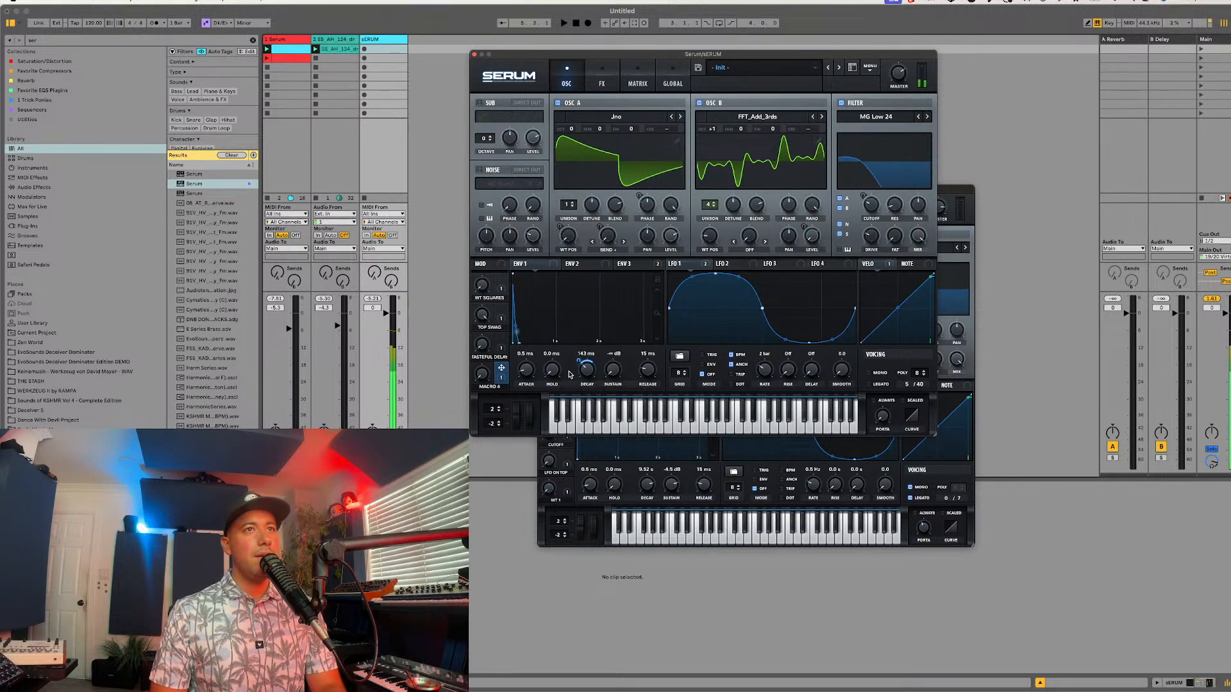
left_click_drag(501, 369, 646, 371)
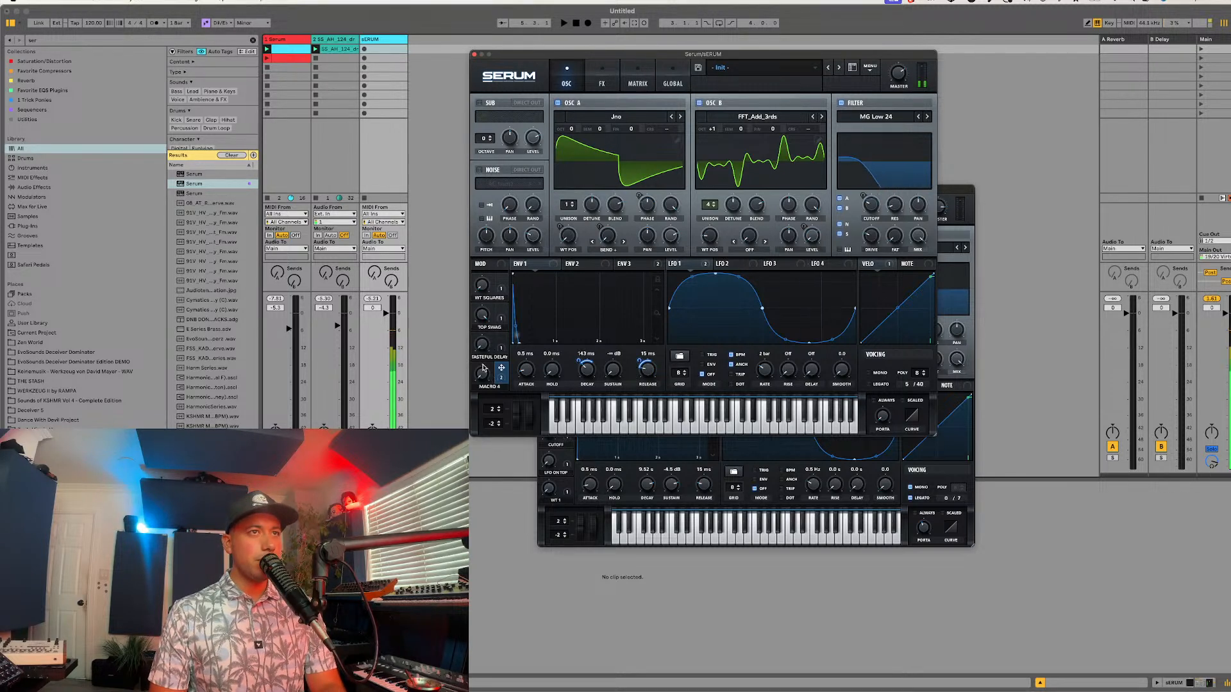
left_click_drag(480, 360, 511, 312)
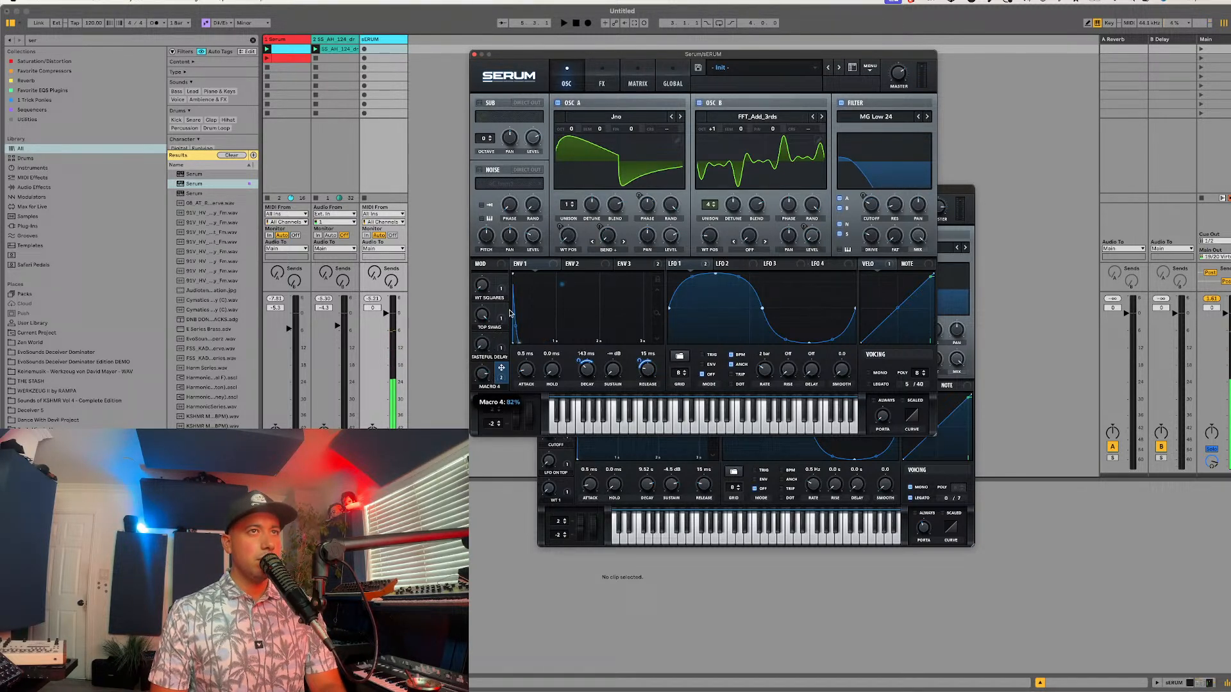
Step: Assign Macro 4 to the decay and release of Env 3, and adjust the modulation amounts
left_click(628, 263)
left_click_drag(501, 368, 581, 364)
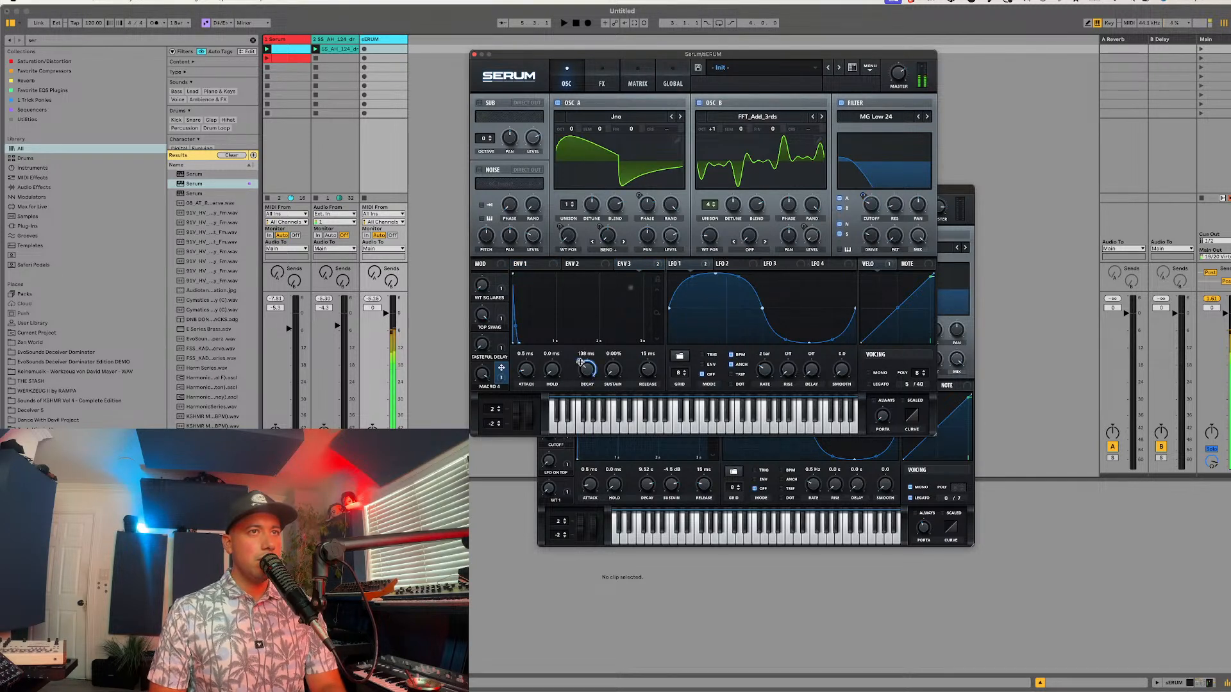
mouse_move(580, 361)
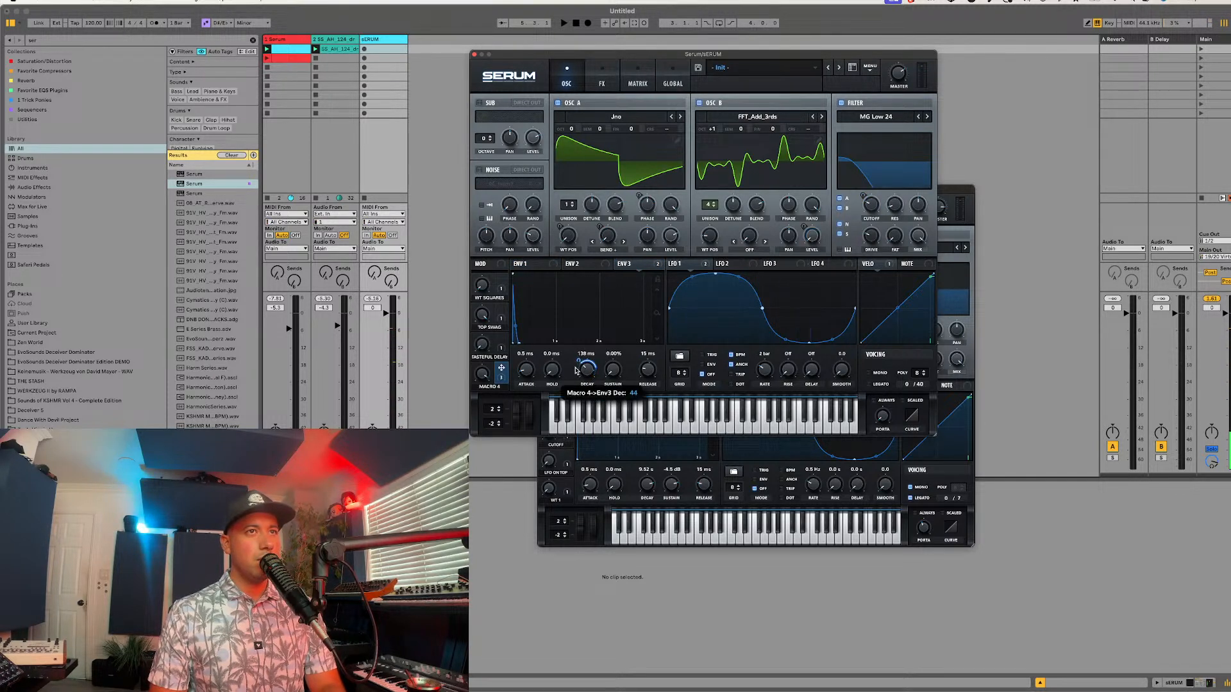
left_click_drag(575, 368, 645, 371)
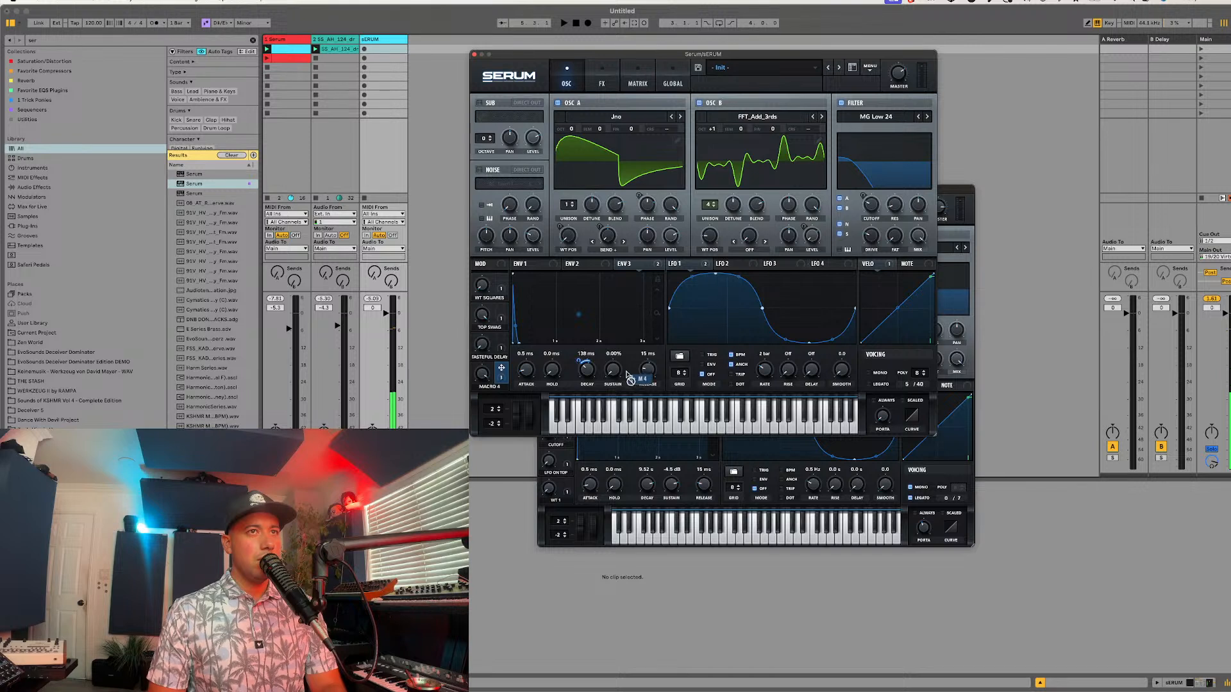
mouse_move(633, 373)
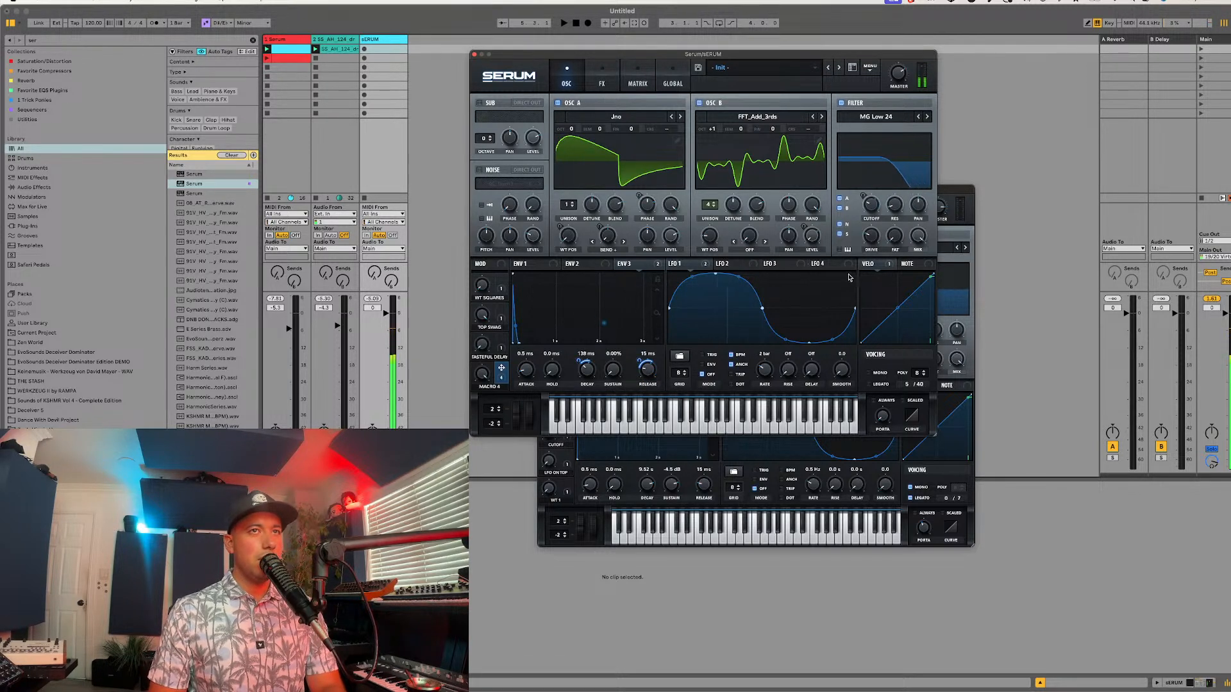
Step: Modulate oscillator A's pan with LFO 3, increase the modulation depth, and vary Macro 4 during playback
left_click_drag(772, 264, 641, 249)
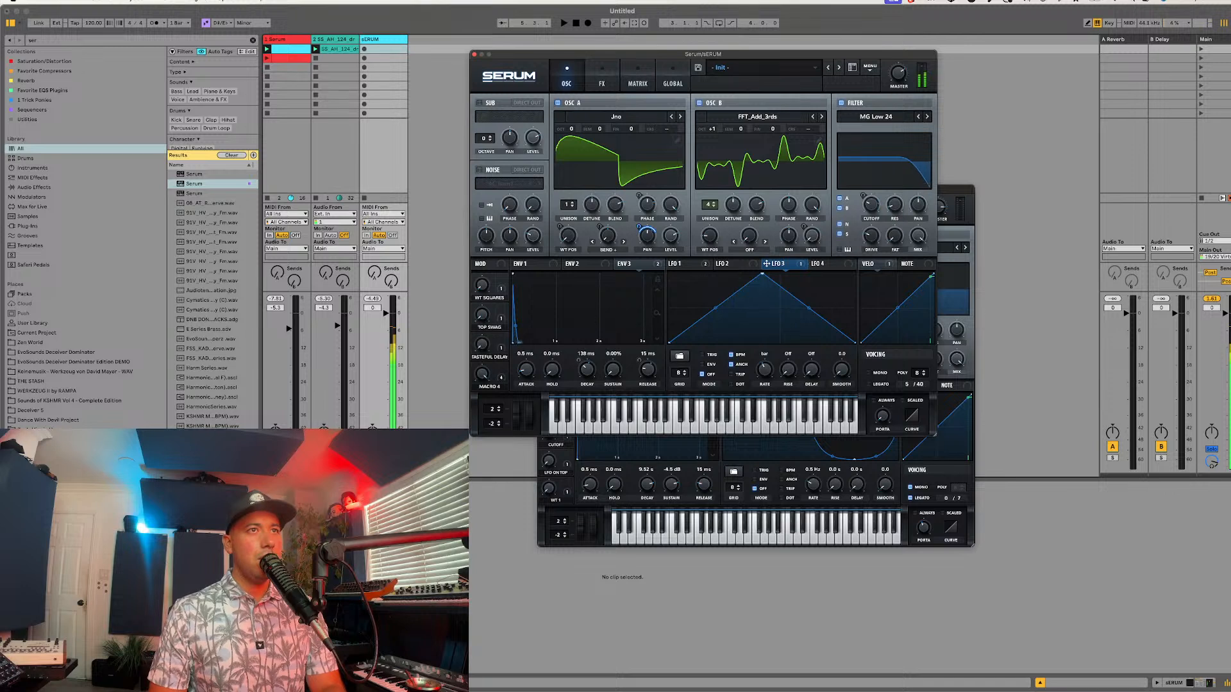
key("space")
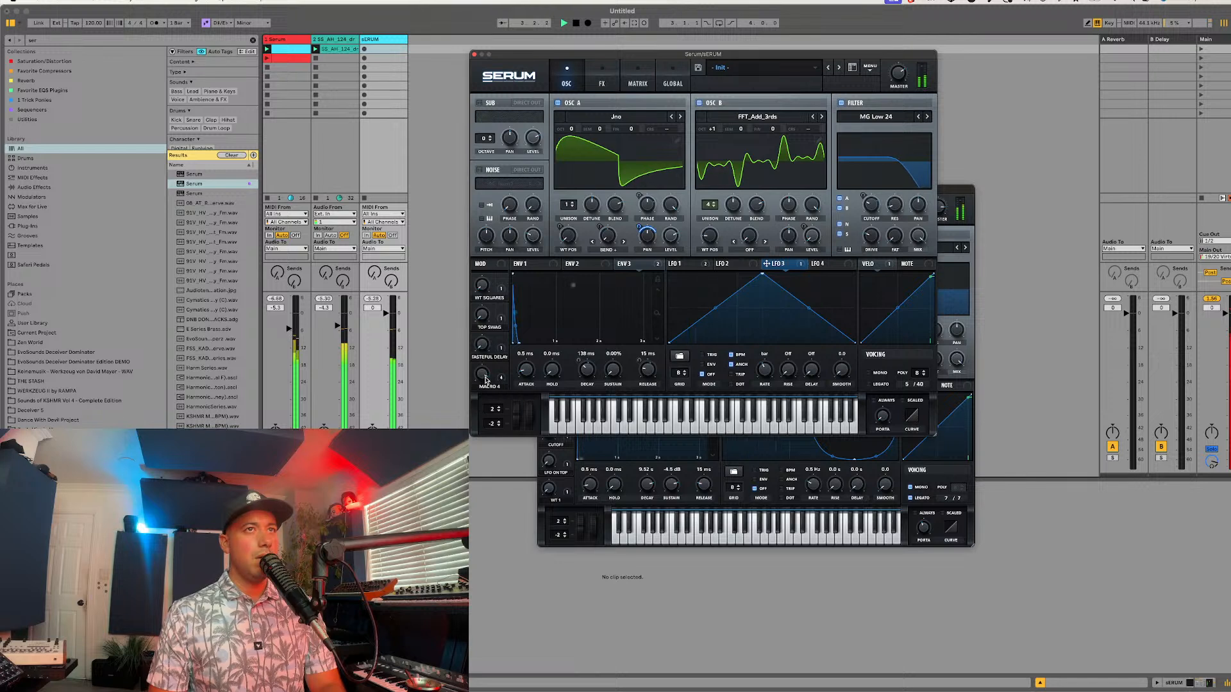
left_click_drag(639, 227, 648, 213)
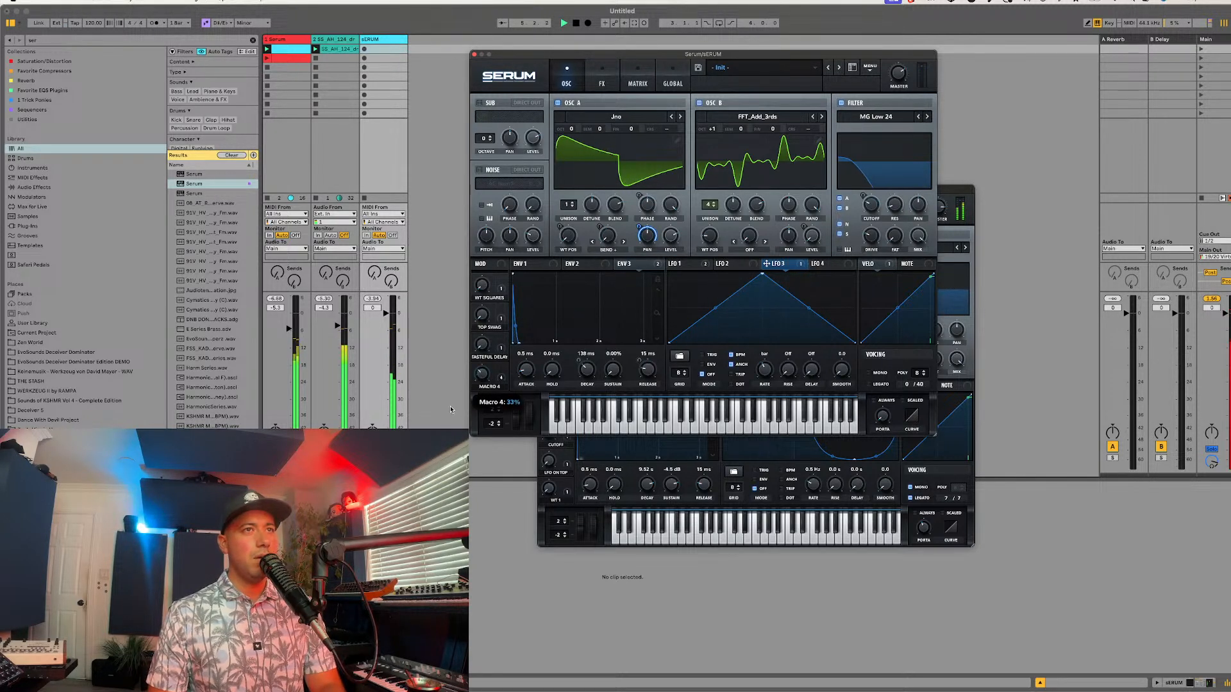
left_click_drag(450, 406, 467, 380)
Step: Refine Macro 4's amounts on Env 3's decay and release, setting the release amount to 37
left_click(644, 265)
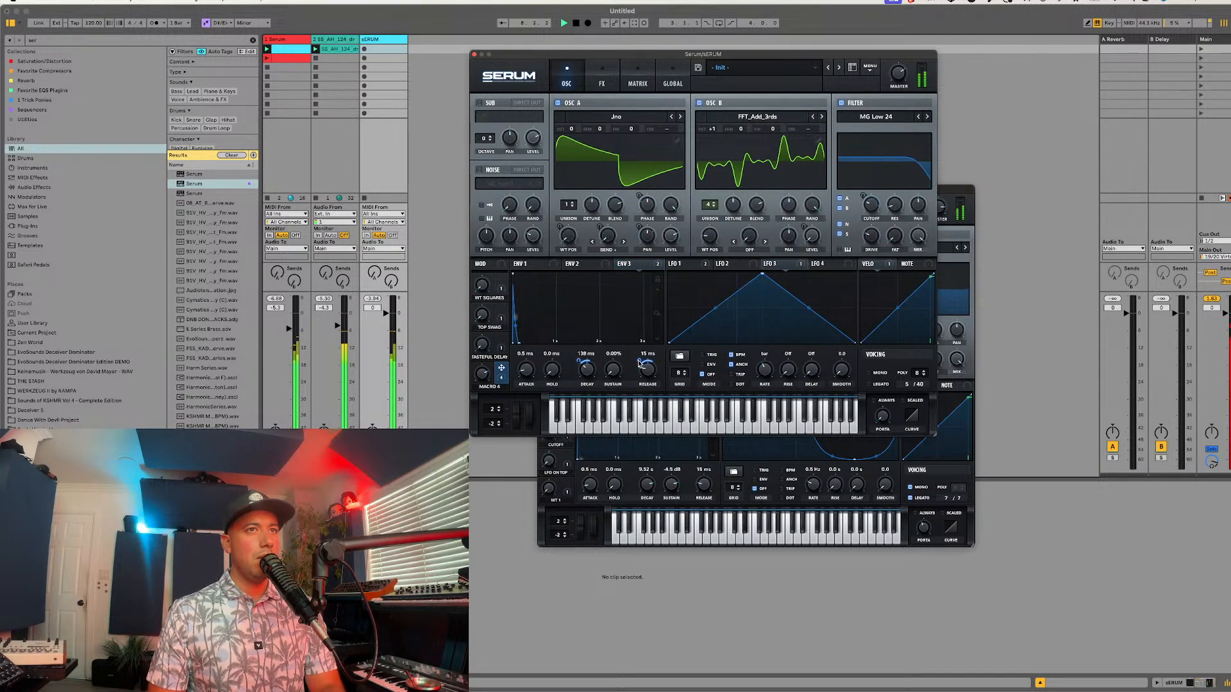
mouse_move(636, 368)
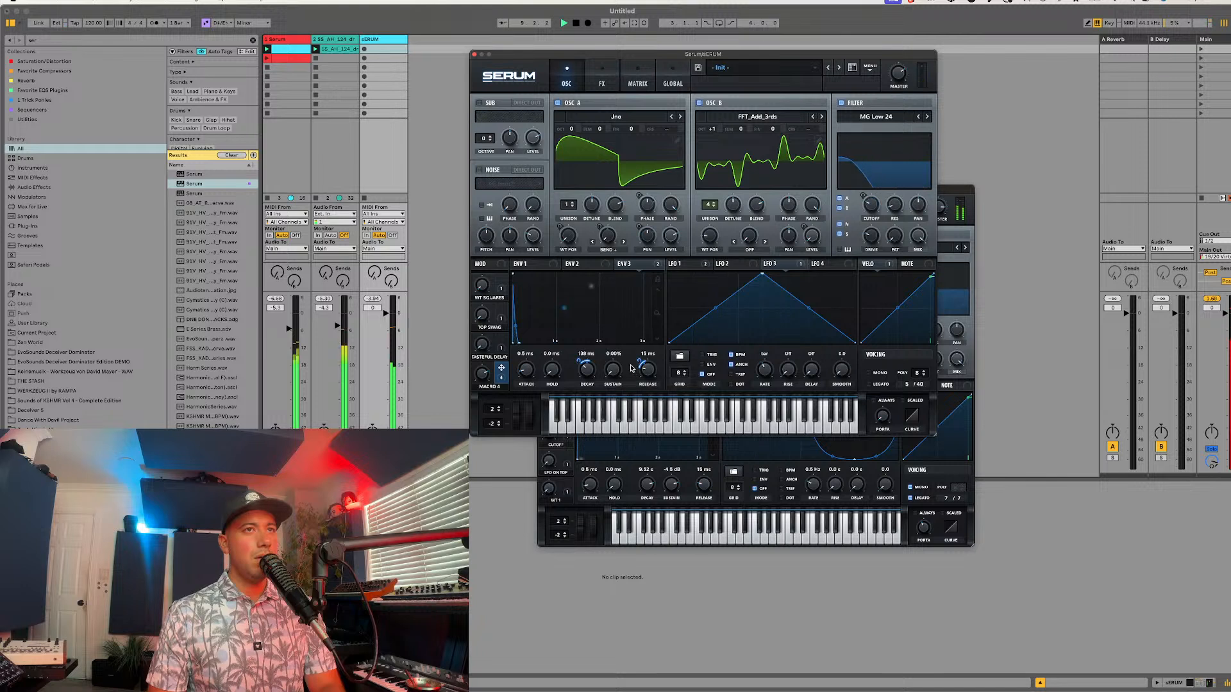
mouse_move(577, 369)
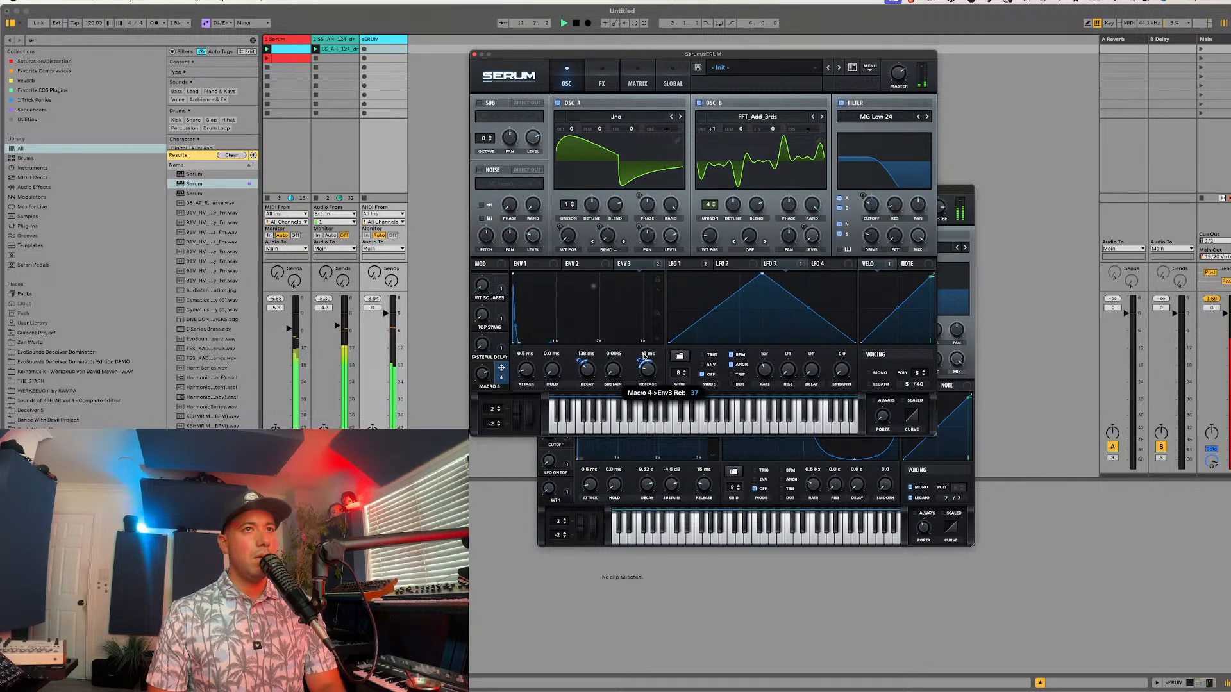
Step: Enable the chorus effect, assign Macro 4 to its mix, and place the chorus first in the effects chain
left_click(601, 77)
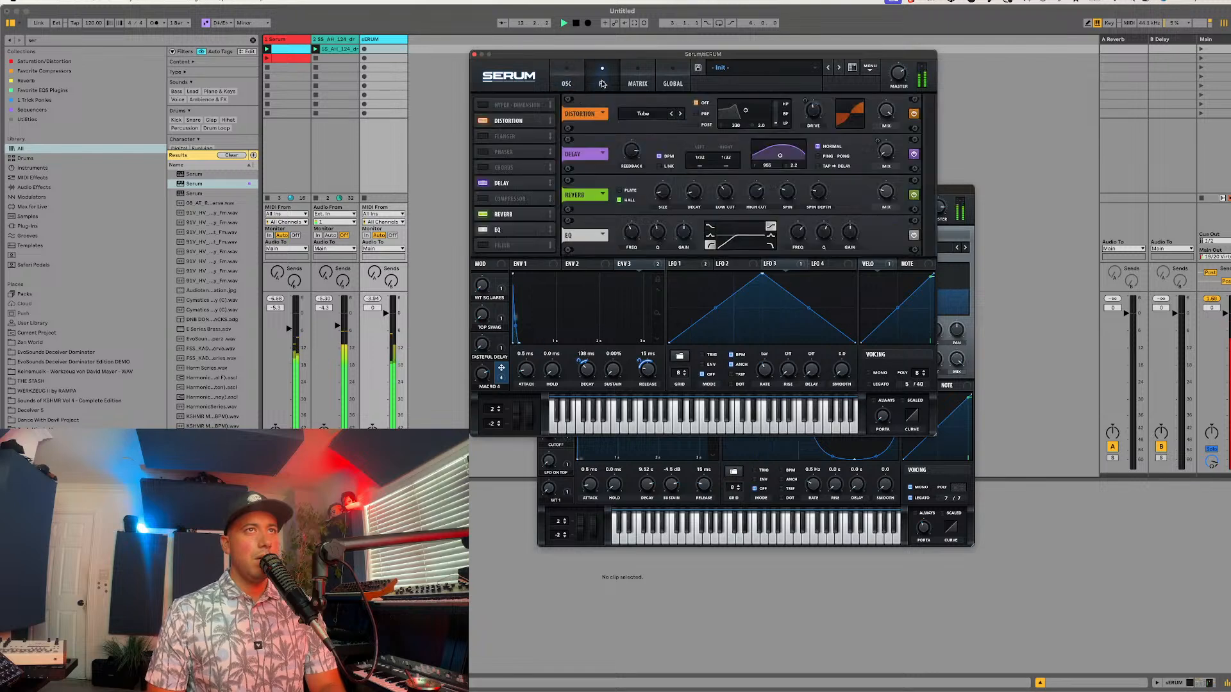
left_click_drag(485, 171, 487, 250)
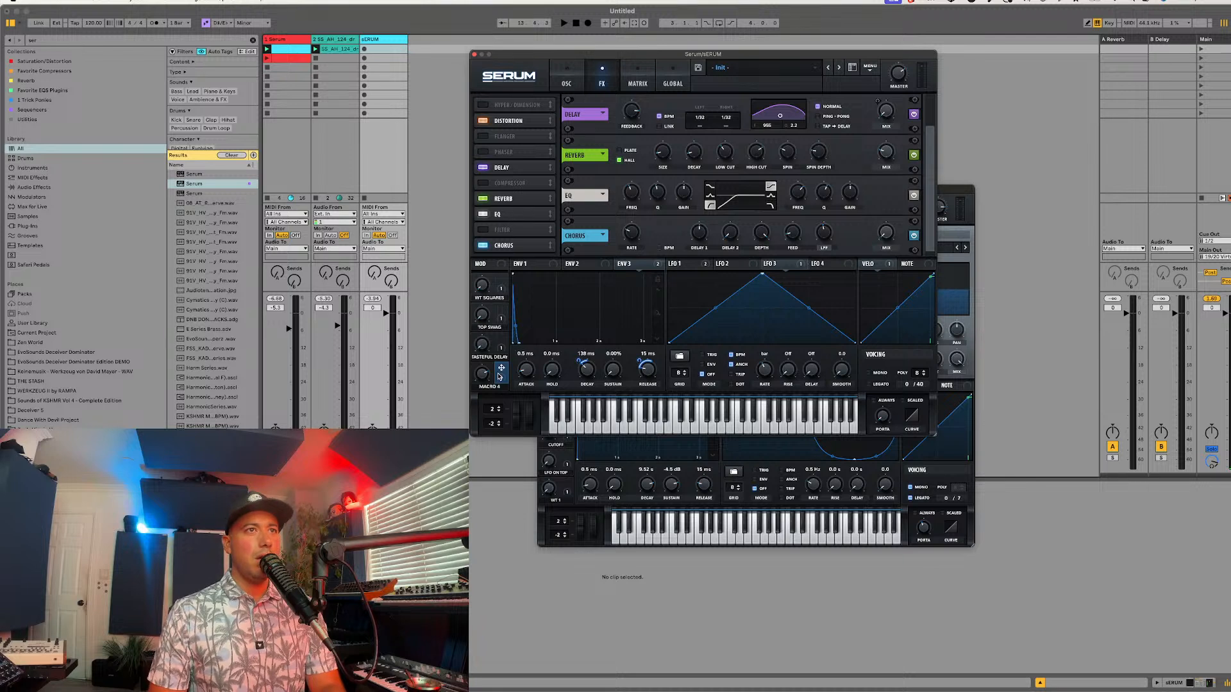
left_click_drag(701, 291, 885, 233)
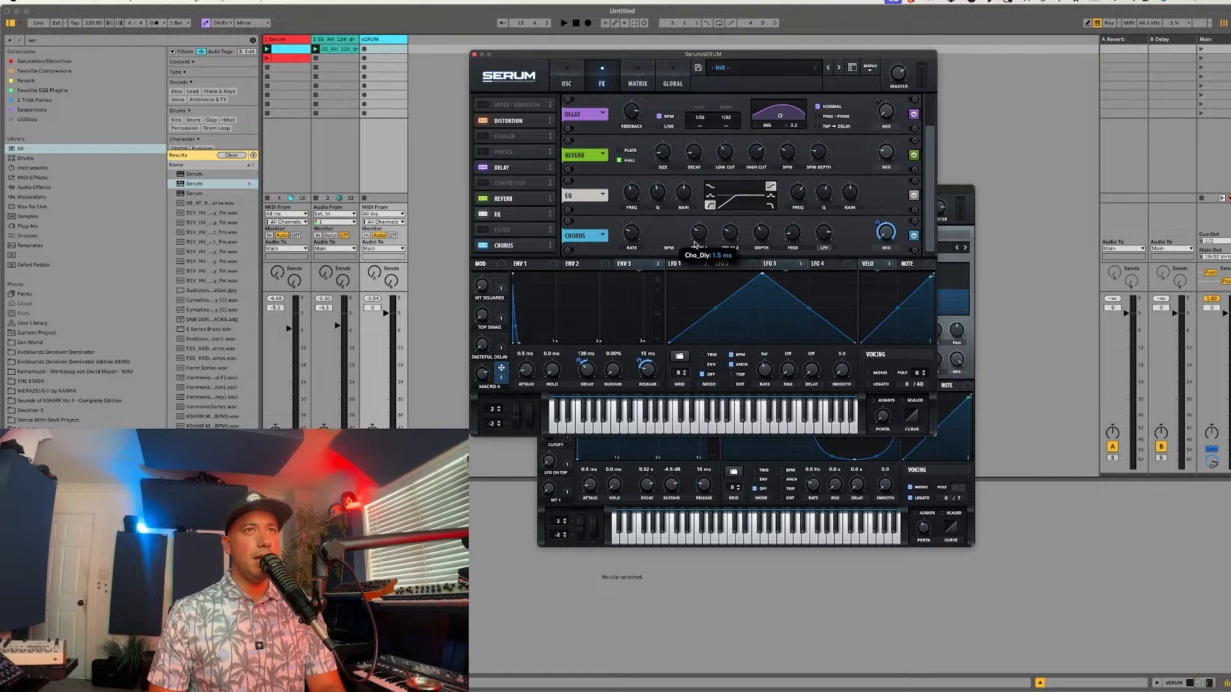
left_click_drag(542, 246, 574, 94)
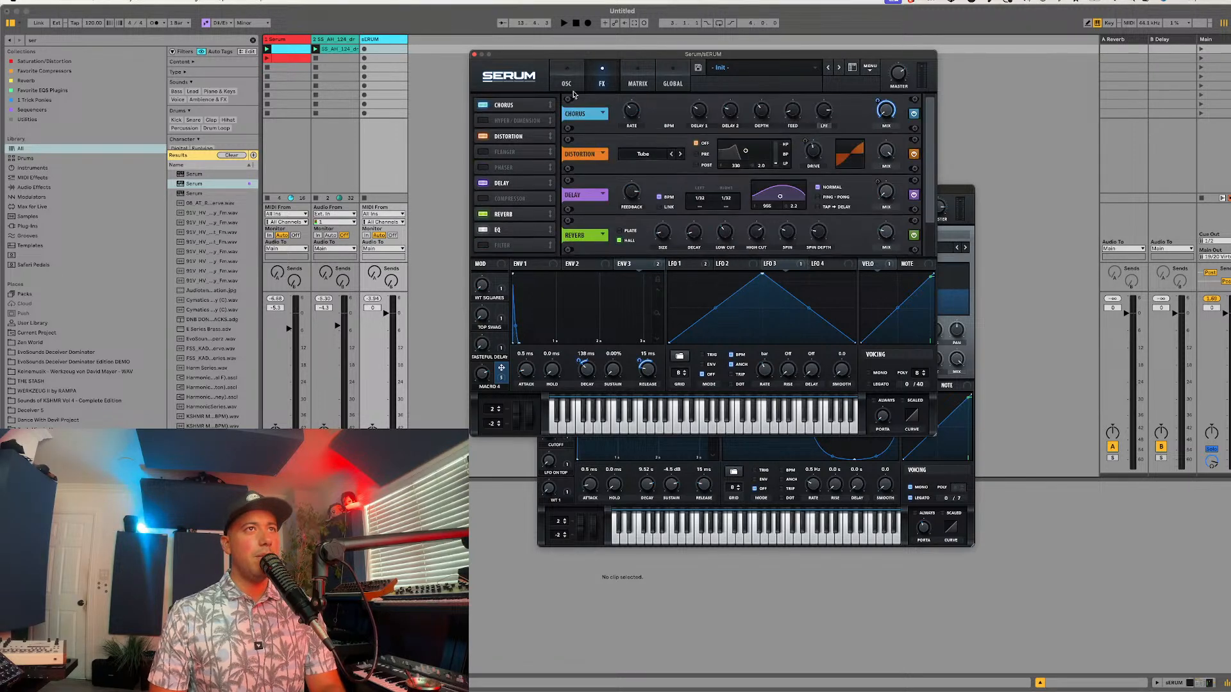
Step: Adjust Macro 4 to 60% while playing the session, and assign the macro to the reverb's low cut
key("space")
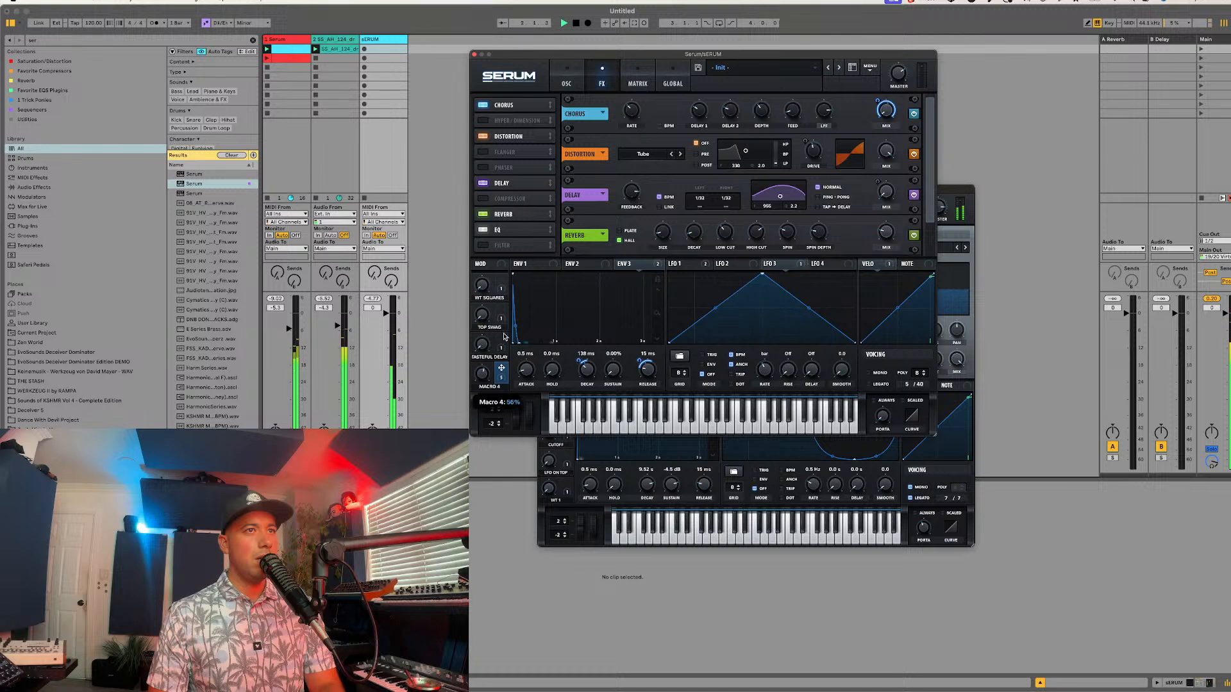
mouse_move(504, 337)
left_mouse_down()
mouse_move(488, 361)
mouse_move(492, 350)
left_mouse_up()
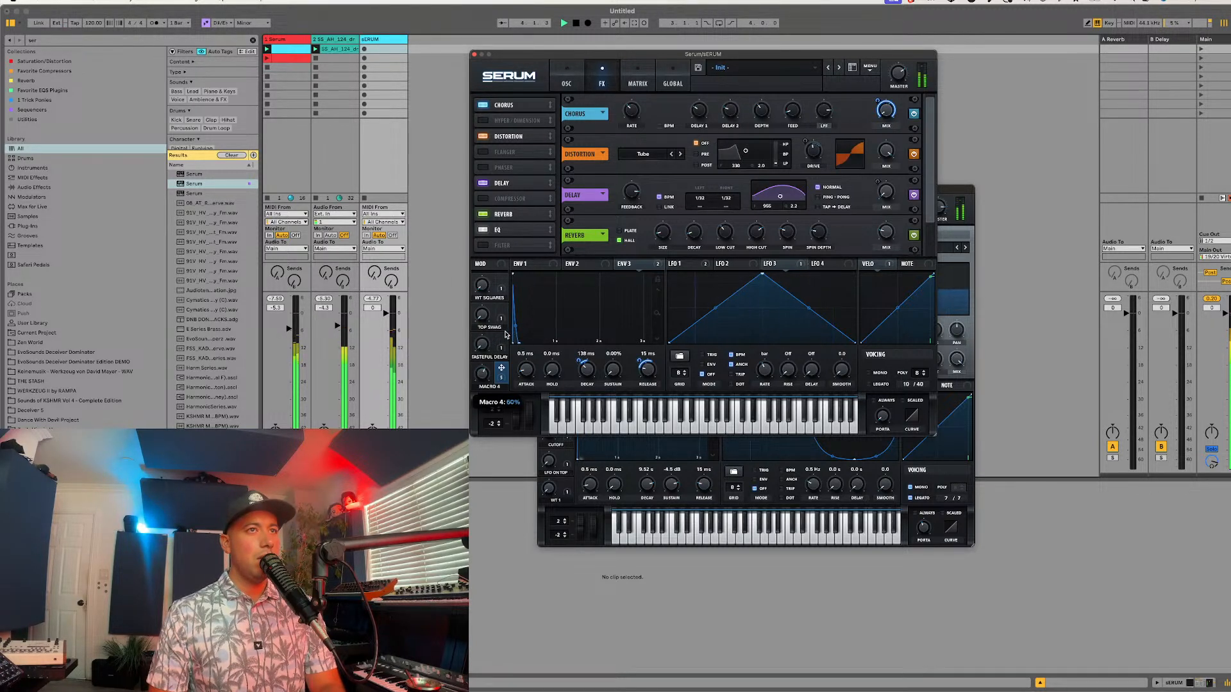
left_click_drag(501, 368, 701, 251)
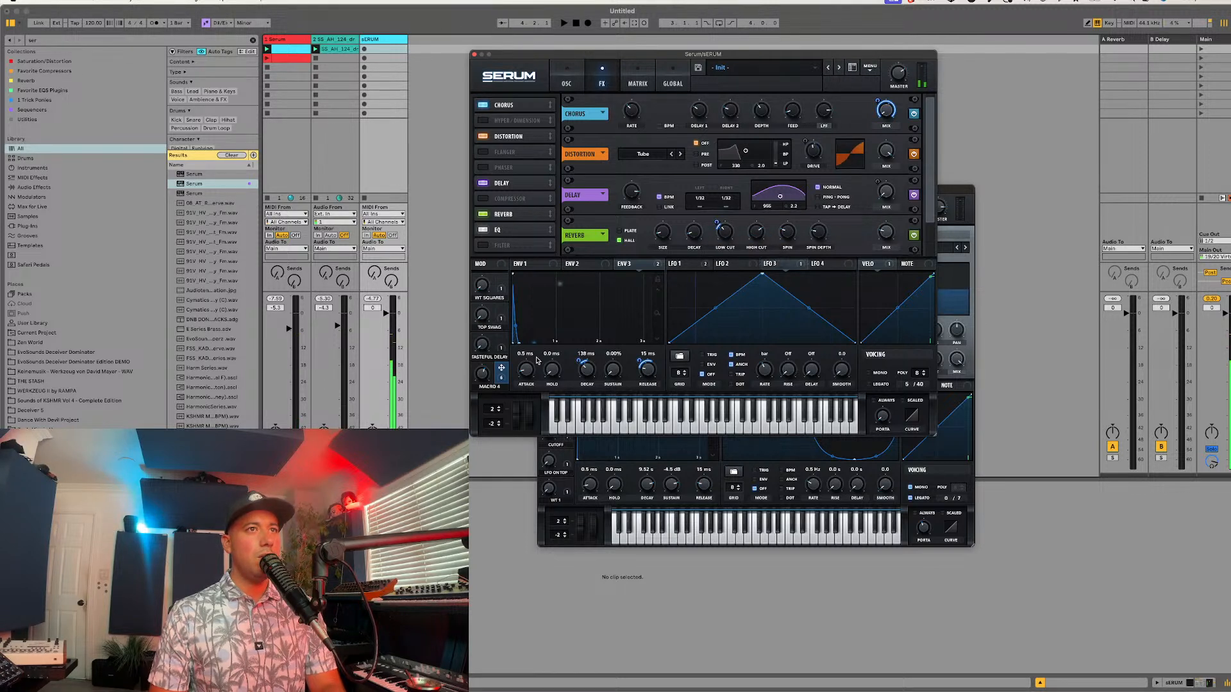
Step: Assign Macro 4 to the reverb's high cut and mix and to the distortion's mix
left_click_drag(500, 371, 757, 232)
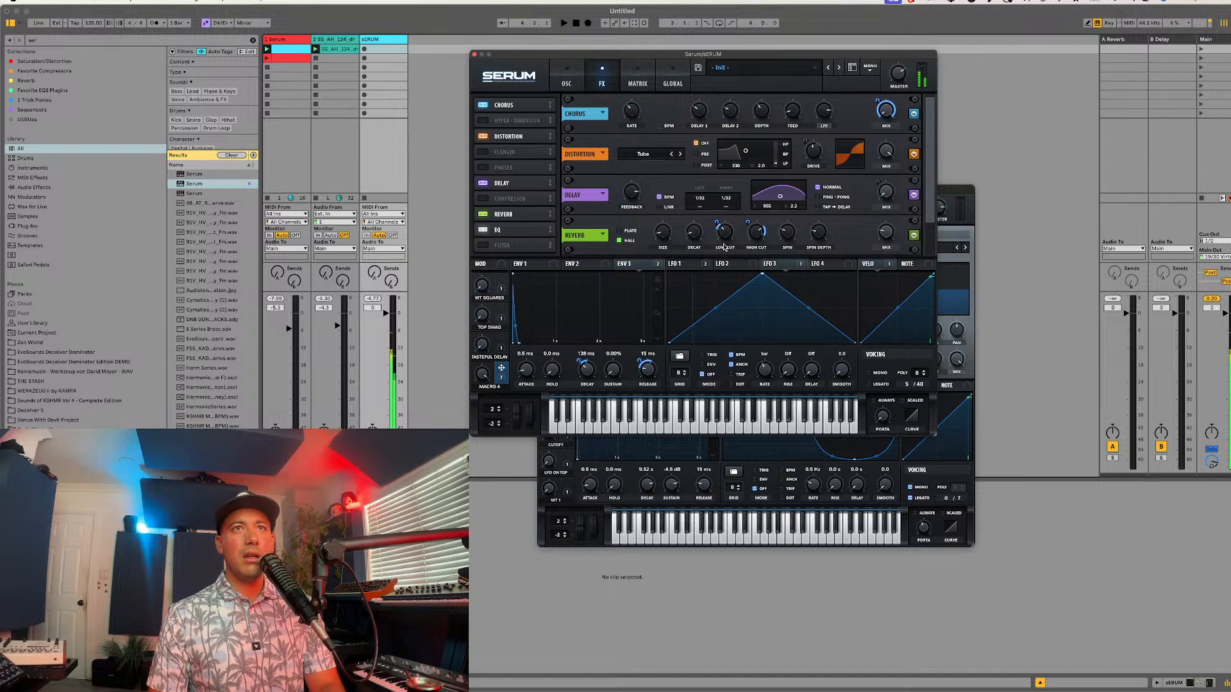
left_click_drag(500, 378, 869, 239)
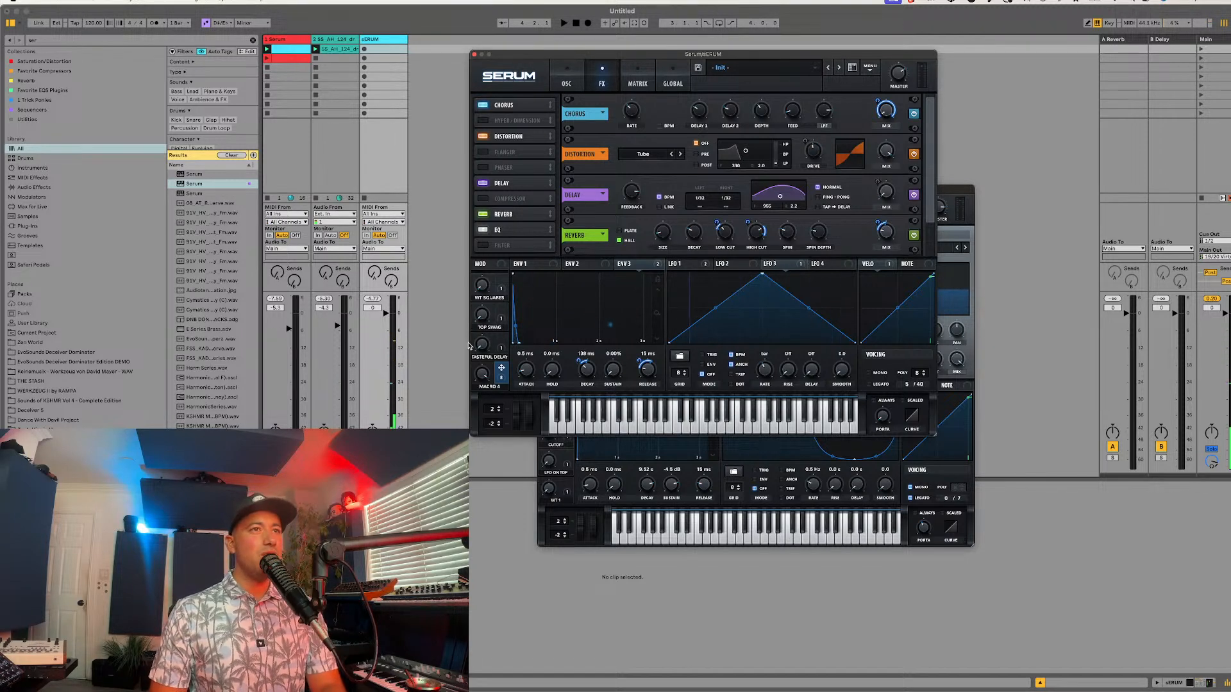
left_click_drag(501, 369, 866, 169)
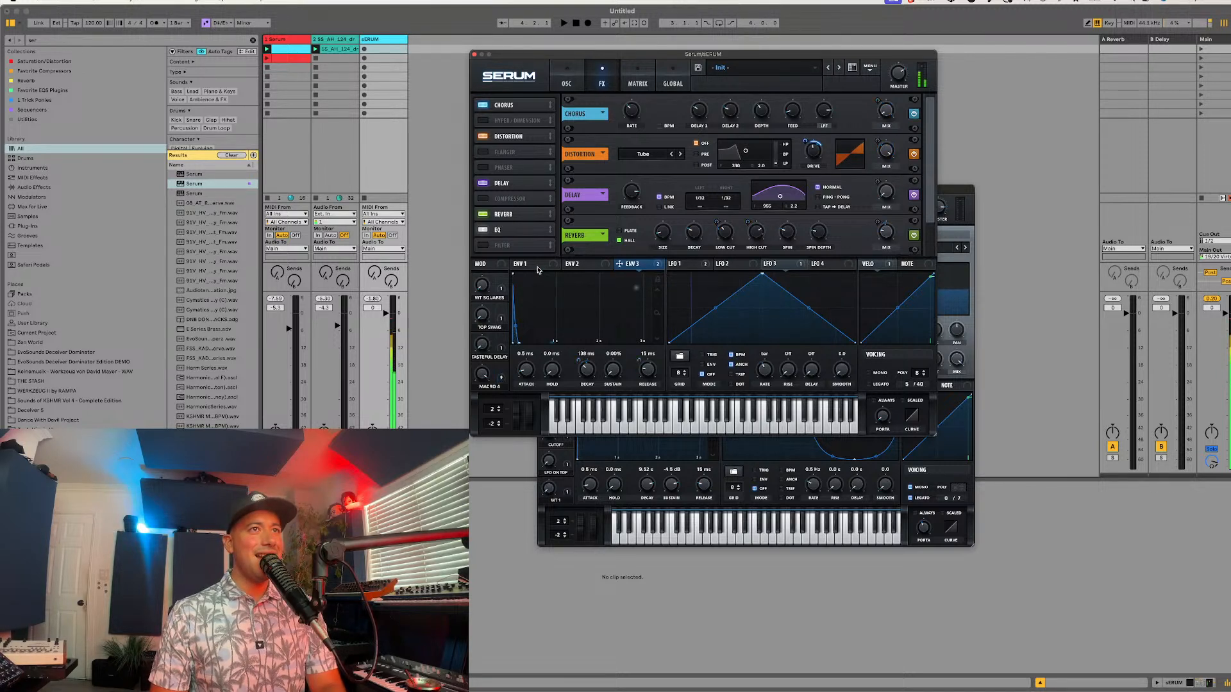
Step: Refine Macro 4's amounts on Env 1's release and decay, and turn Macro 4 down while playing the session
left_click_drag(502, 369, 639, 370)
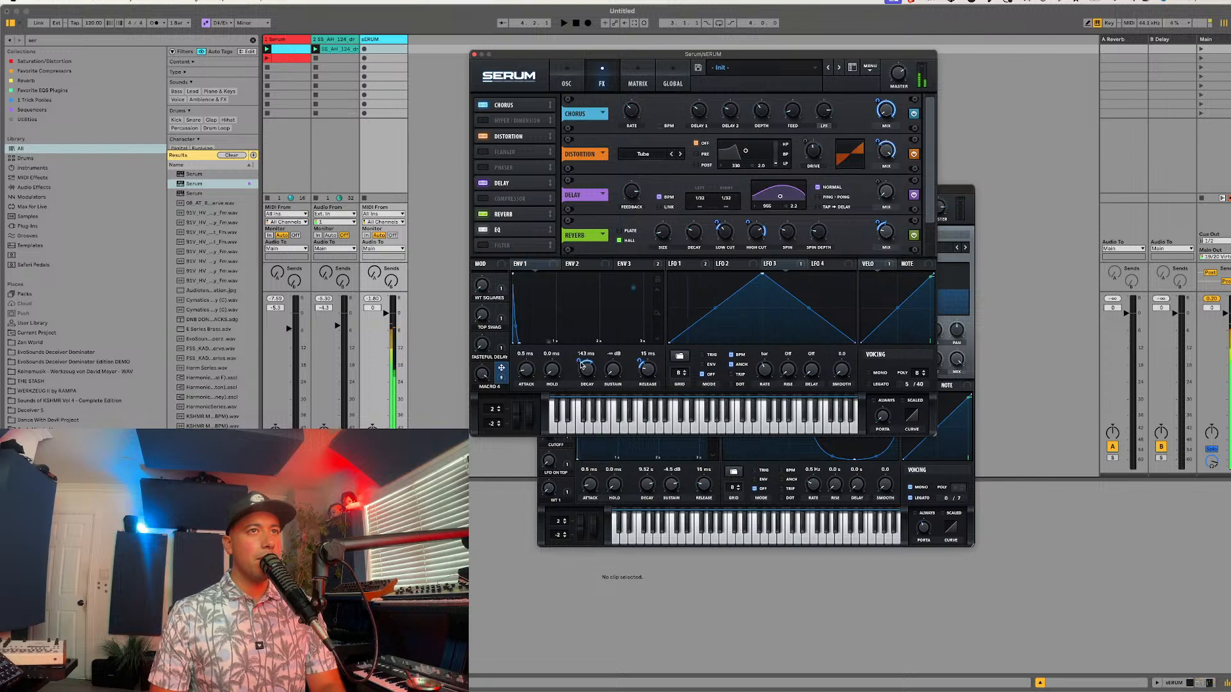
left_click_drag(501, 369, 583, 370)
key("space")
mouse_move(478, 386)
left_click_drag(477, 387, 478, 442)
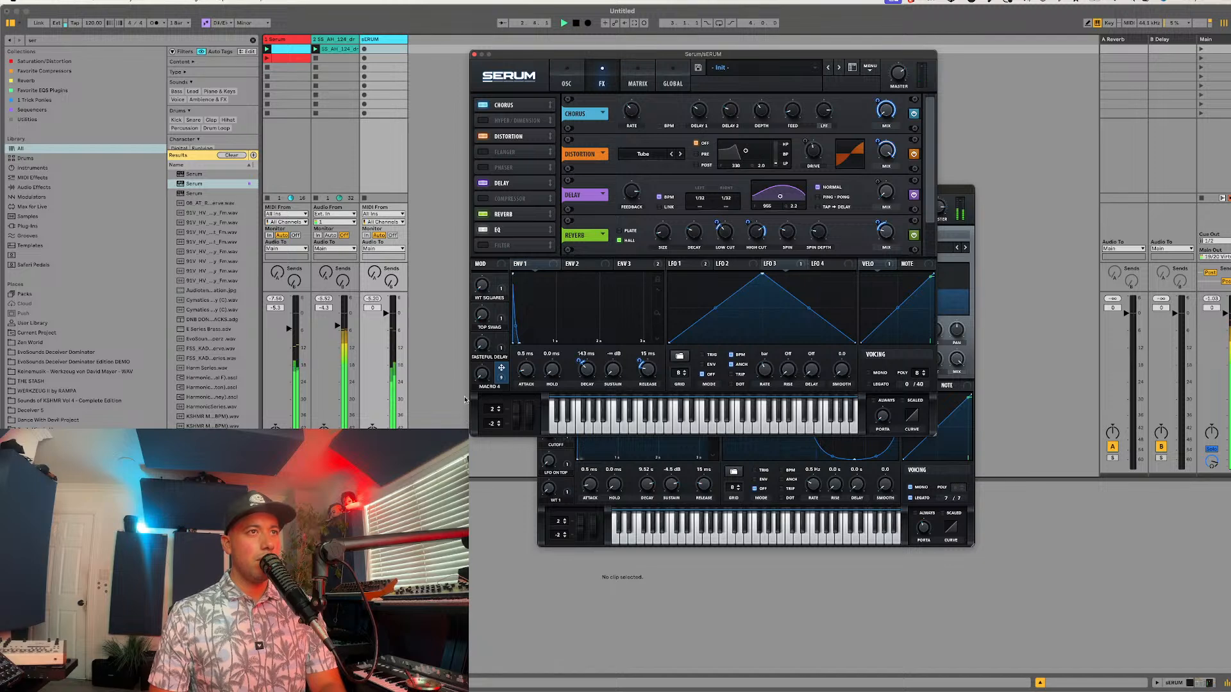
key("space")
Step: Make Macro 4 the aux source of LFO 3's oscillator A pan modulation in the matrix, and rename the macro MODS
left_click(642, 78)
scroll(566, 216, "down", 5)
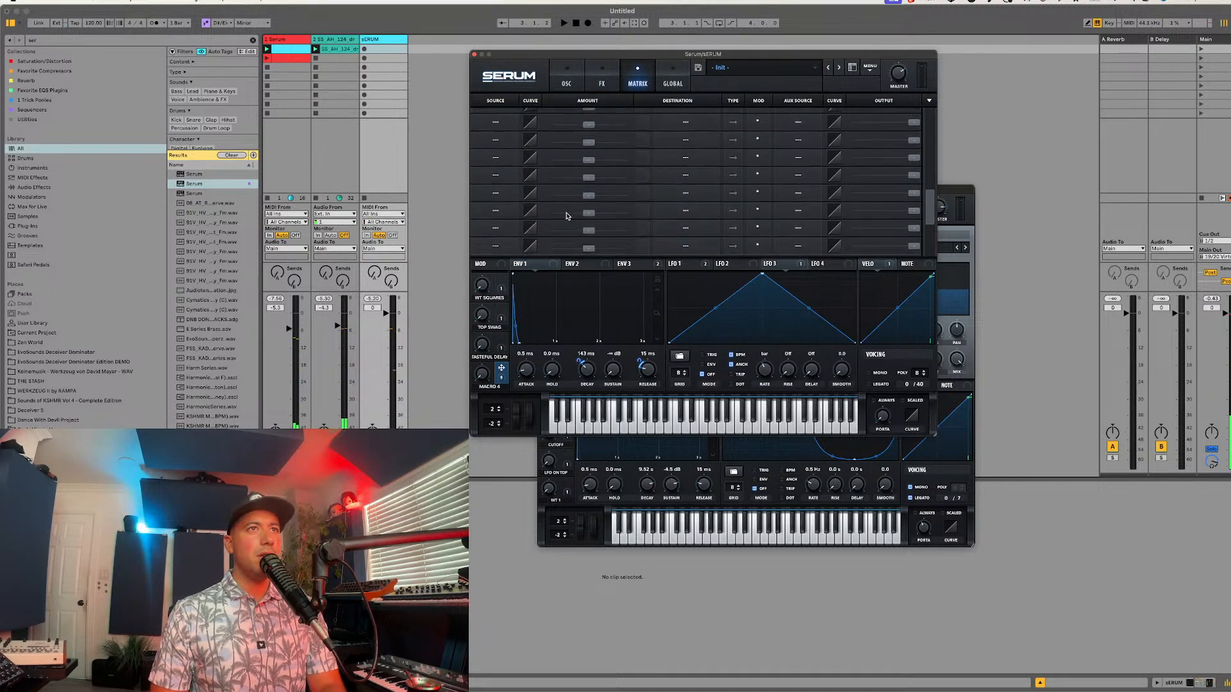
scroll(566, 216, "up", 3)
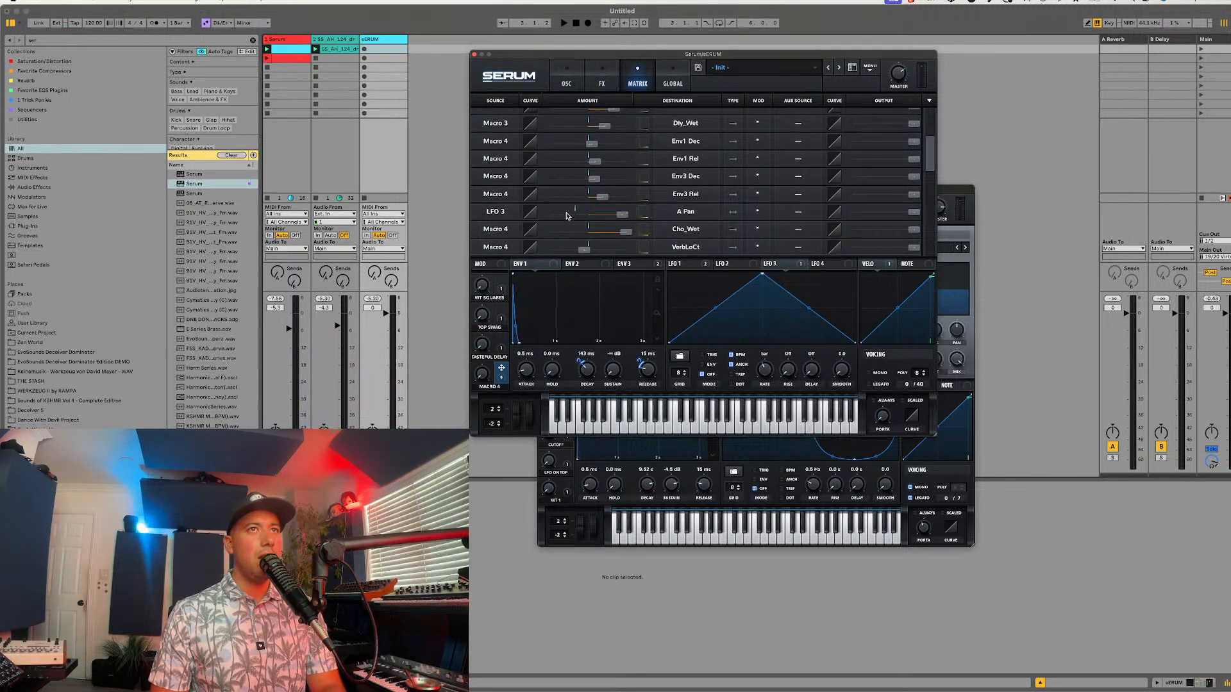
left_click_drag(502, 378, 797, 215)
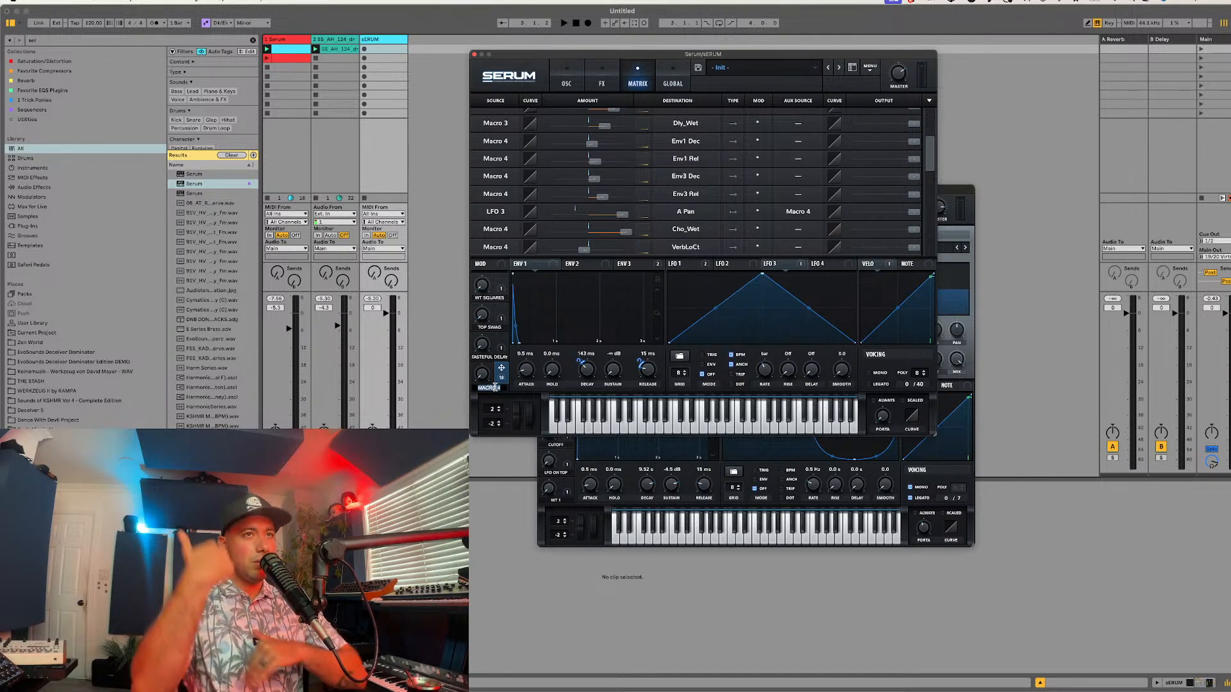
type("Macro")
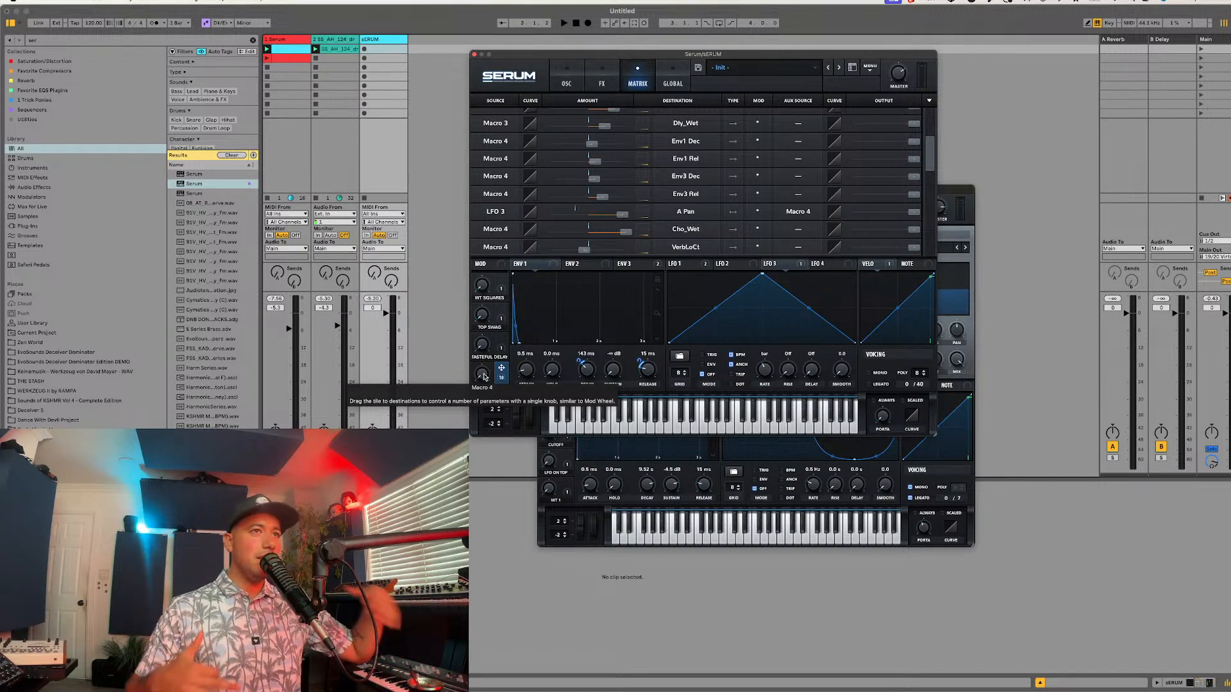
left_click_drag(484, 377, 512, 315)
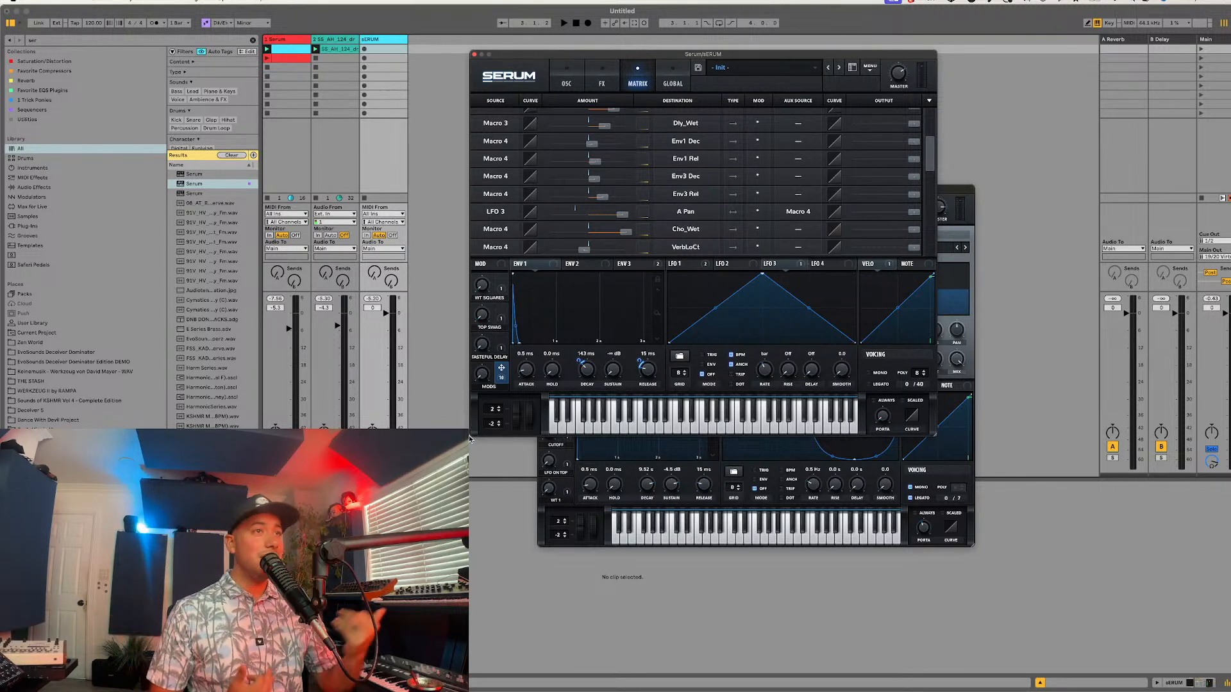
Step: Set Env 1's decay to 260 ms and Env 3's decay to 194 ms
left_click(567, 82)
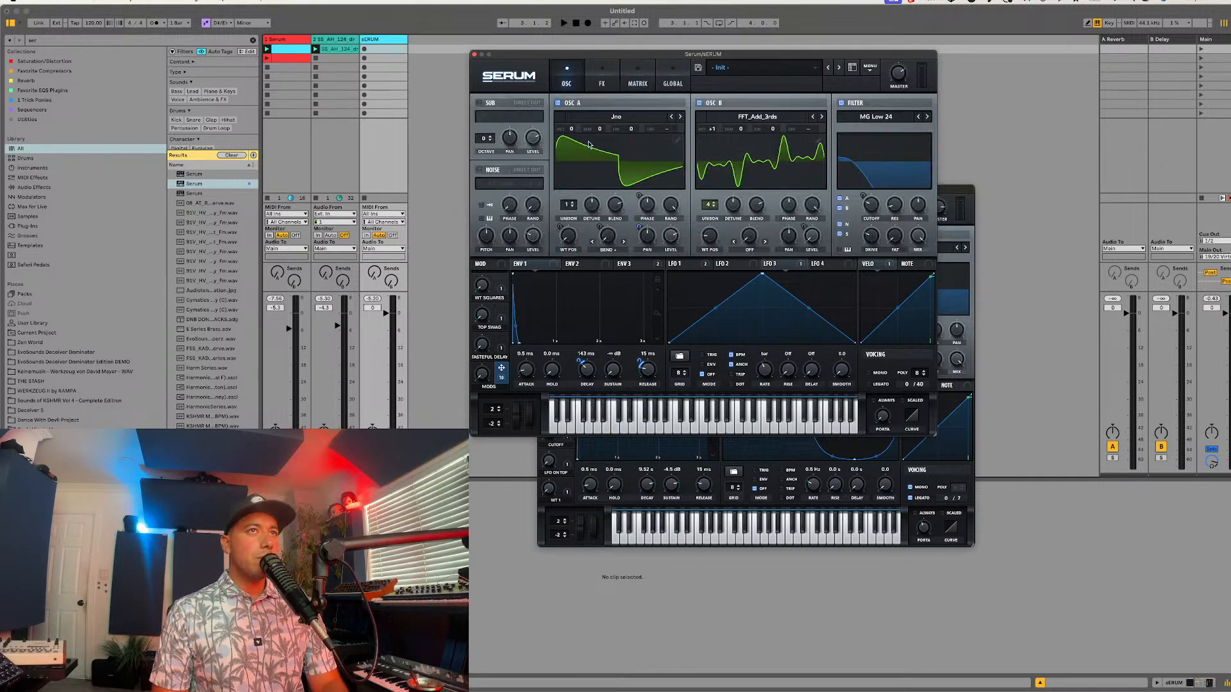
mouse_move(480, 375)
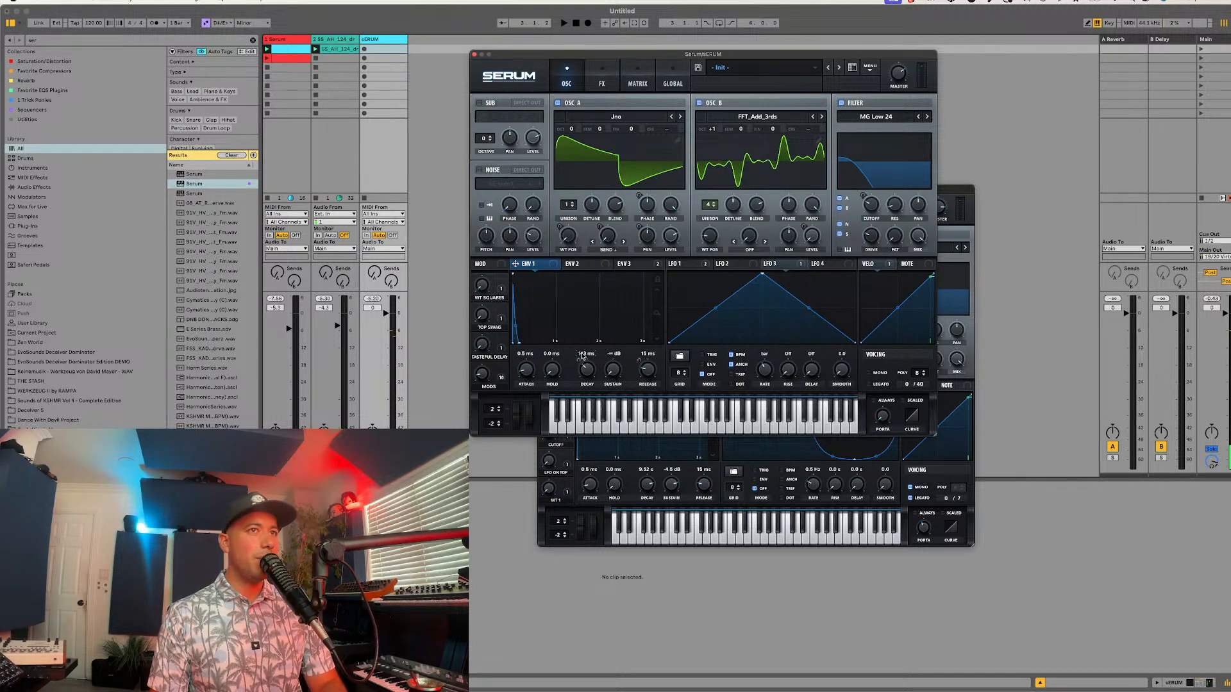
scroll(587, 363, "up", 3)
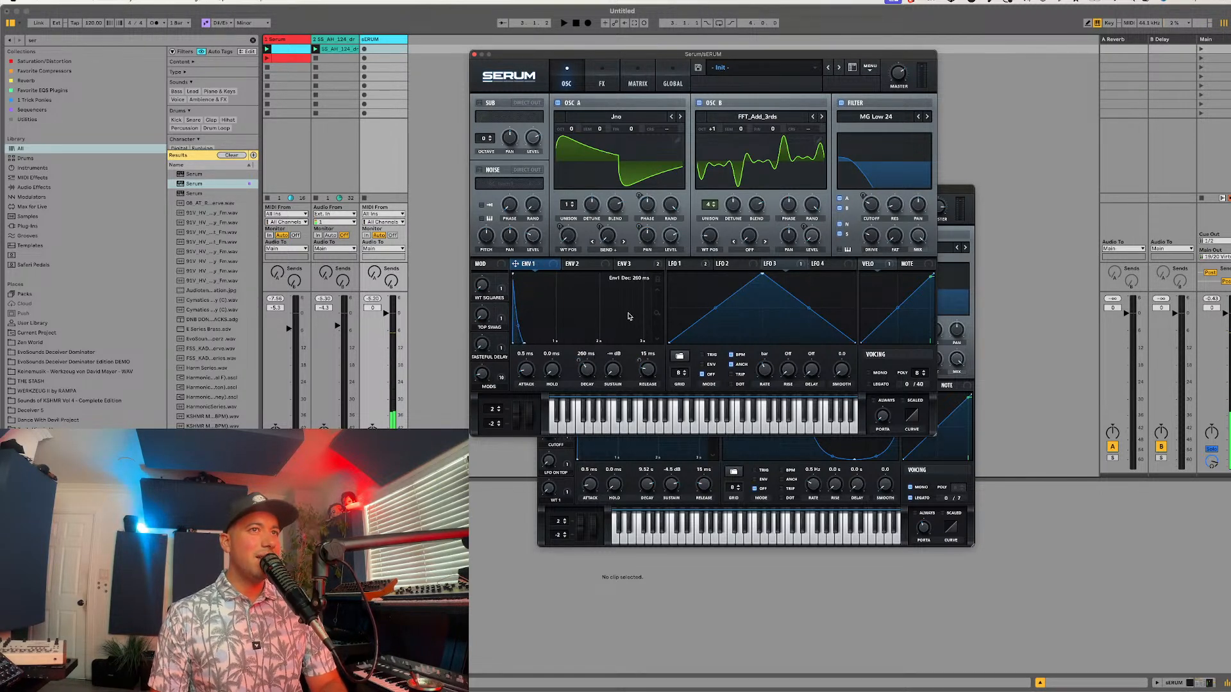
left_click(633, 264)
scroll(585, 377, "up", 2)
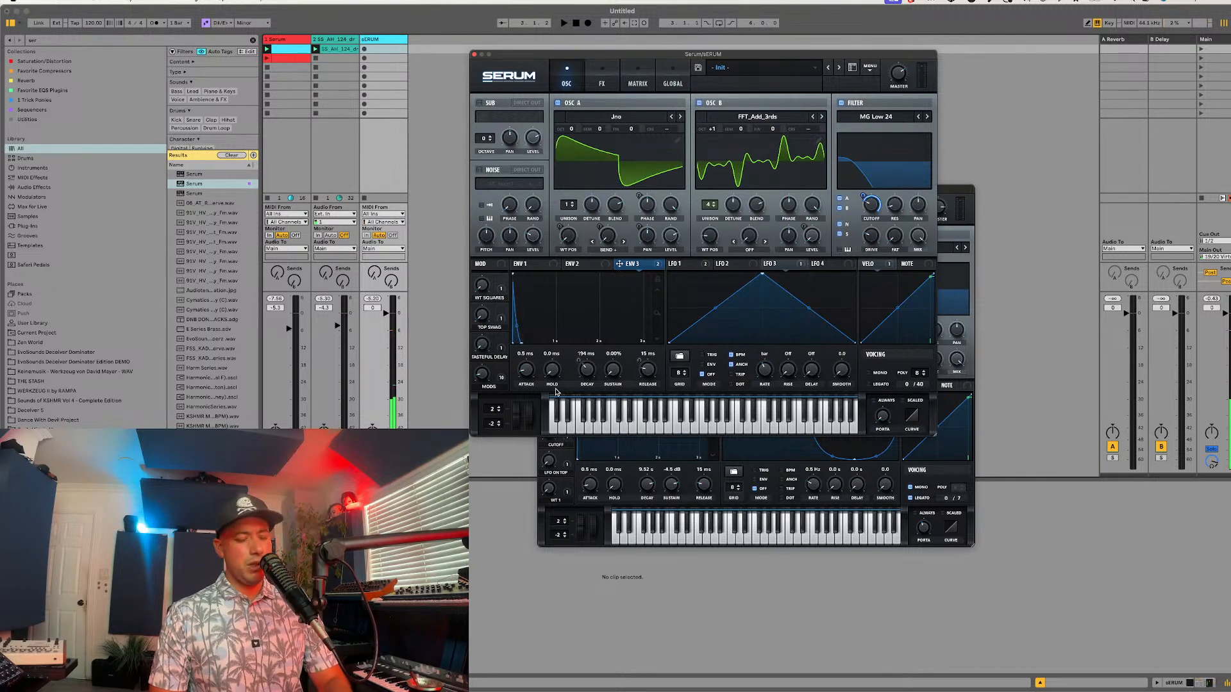
Step: During playback, set the delay's feedback to 66% and raise the delay filter's frequency to about 1413
key("space")
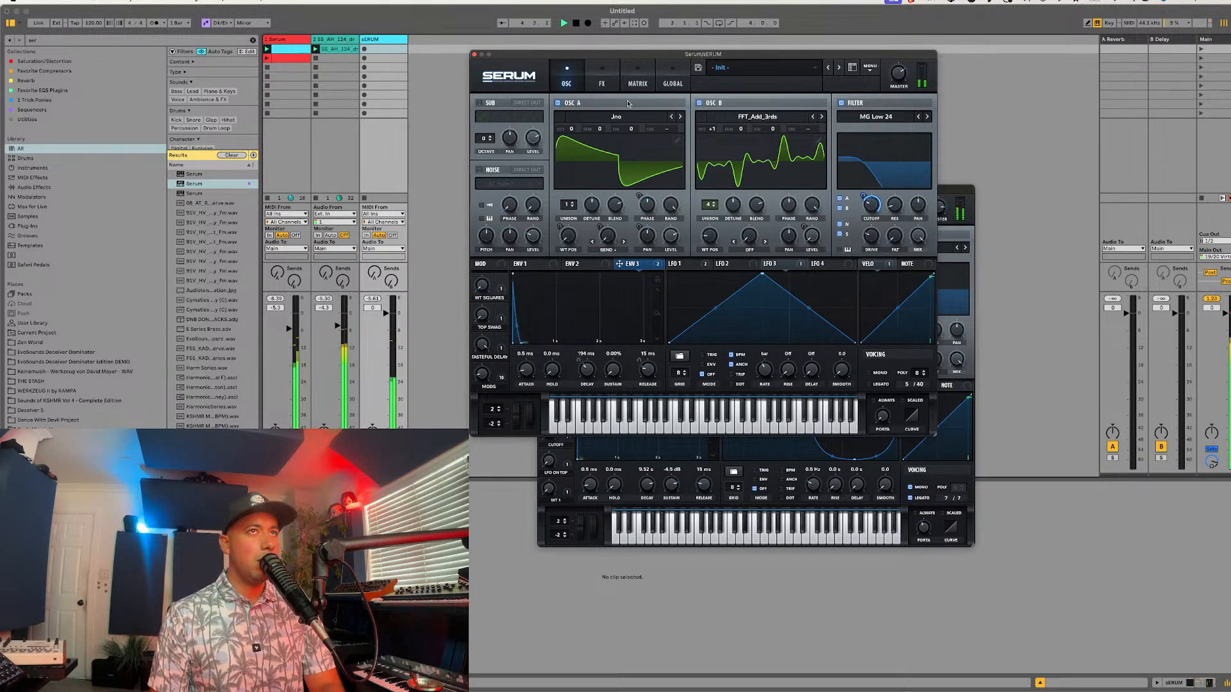
left_click(638, 82)
left_click(602, 82)
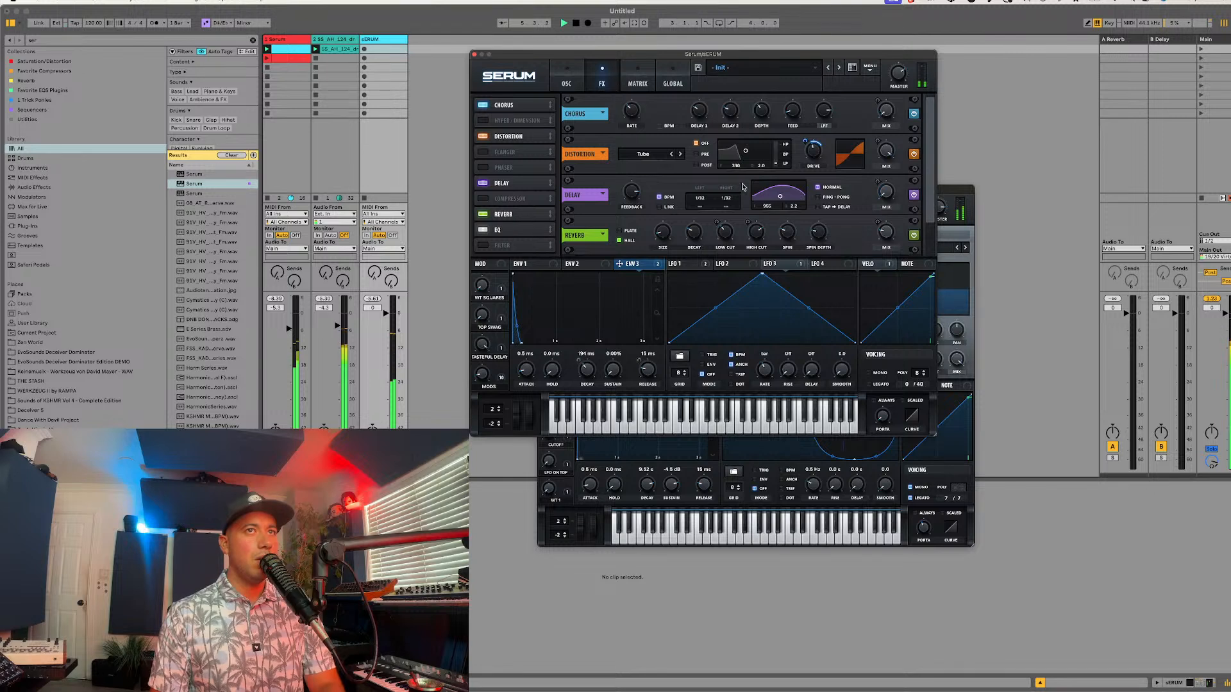
mouse_move(633, 204)
left_click_drag(630, 213, 630, 214)
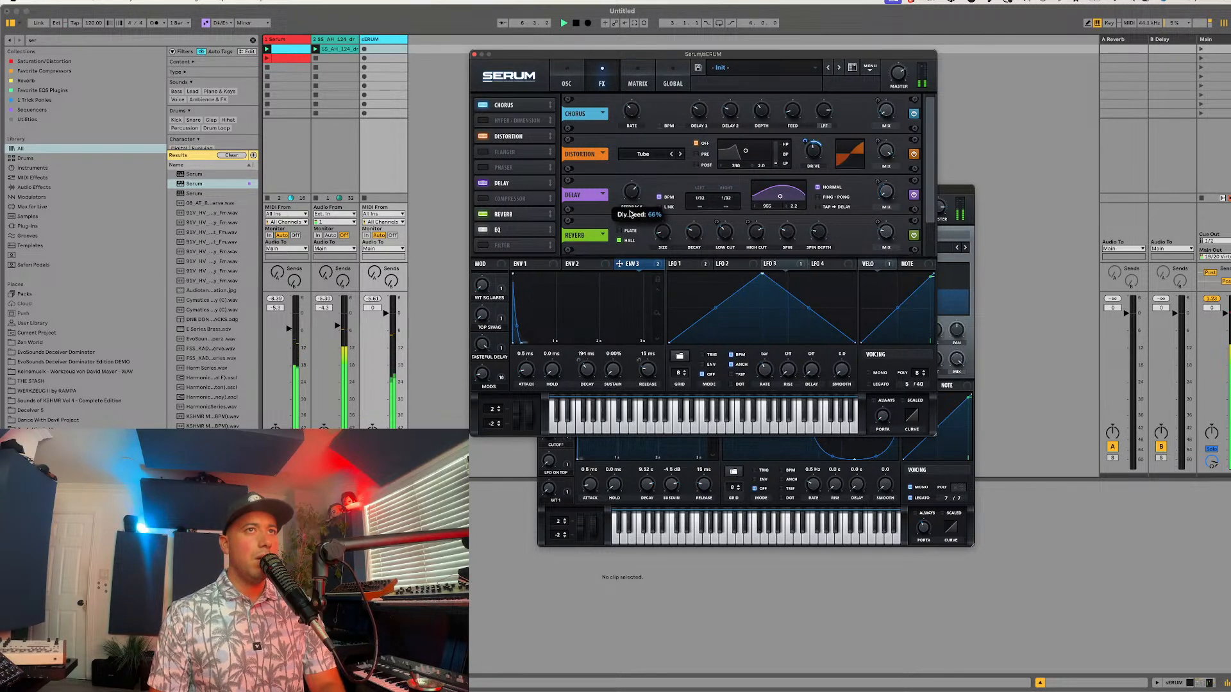
left_click_drag(779, 196, 783, 198)
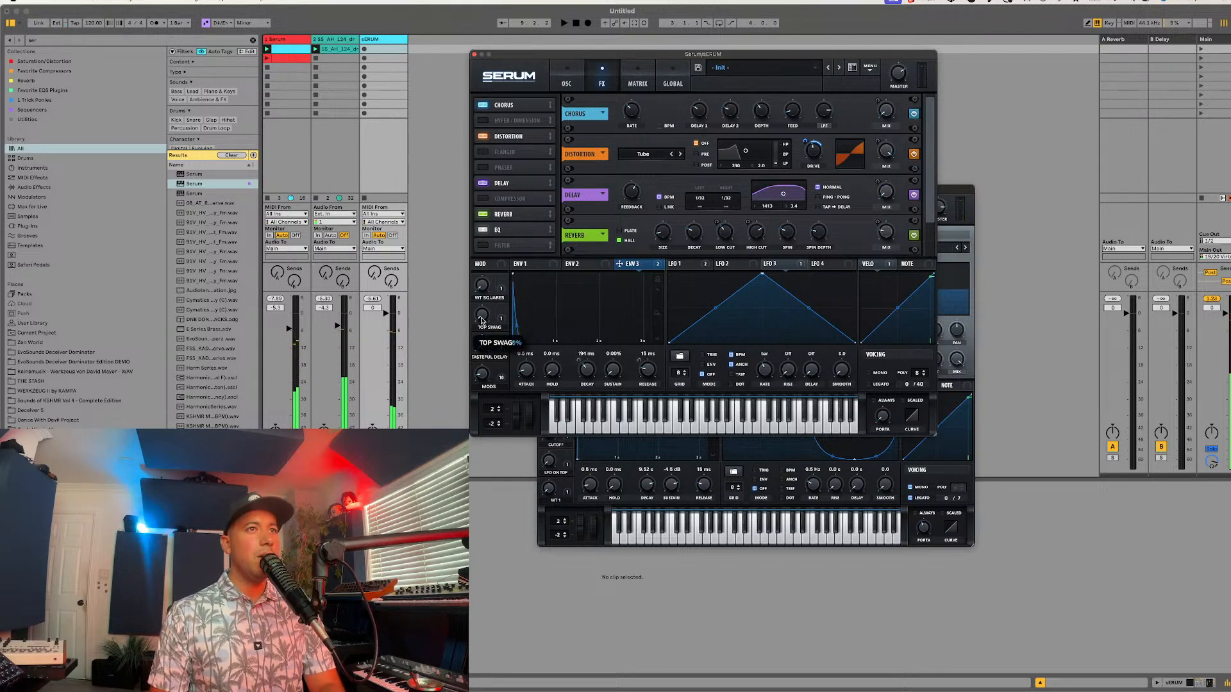
Step: Raise the MODS macro to 96% while playing the session, and refine its amount on the reverb mix
key("space")
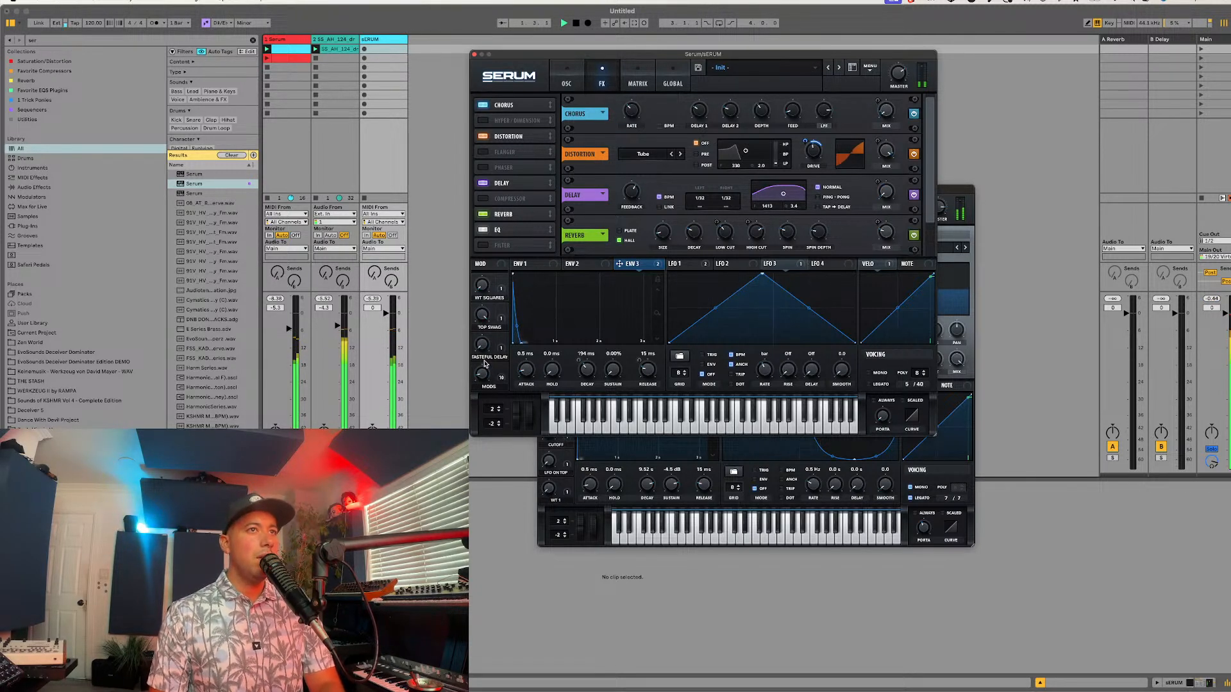
mouse_move(482, 344)
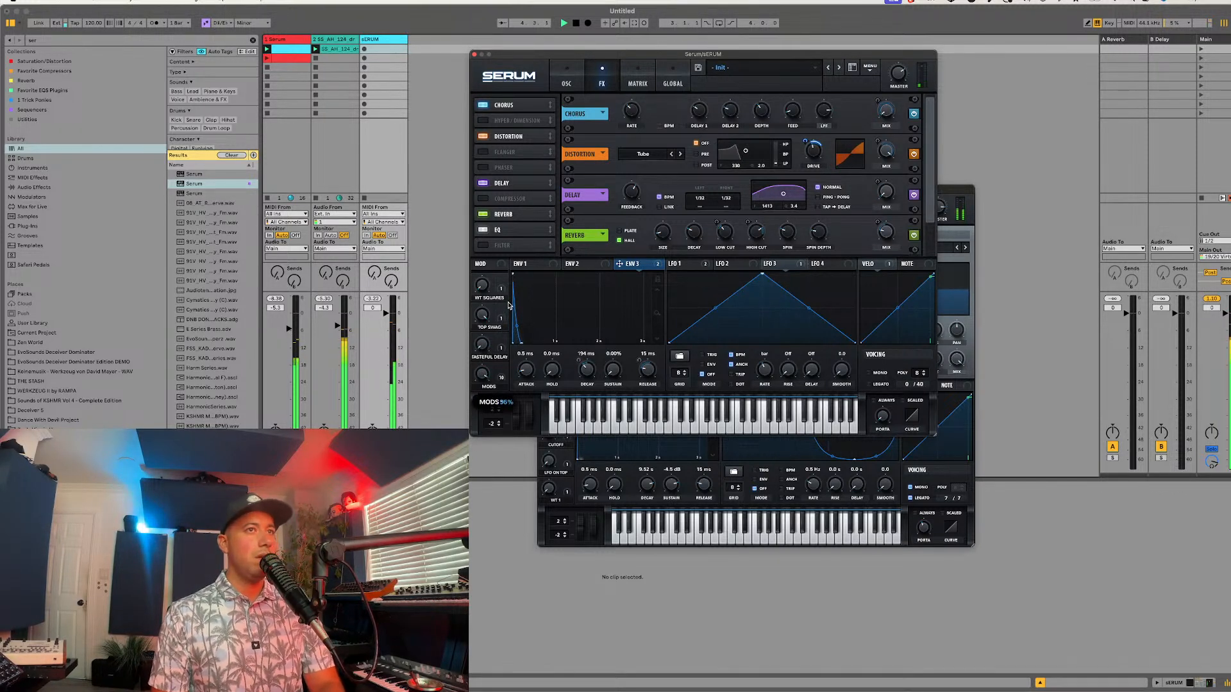
key("space")
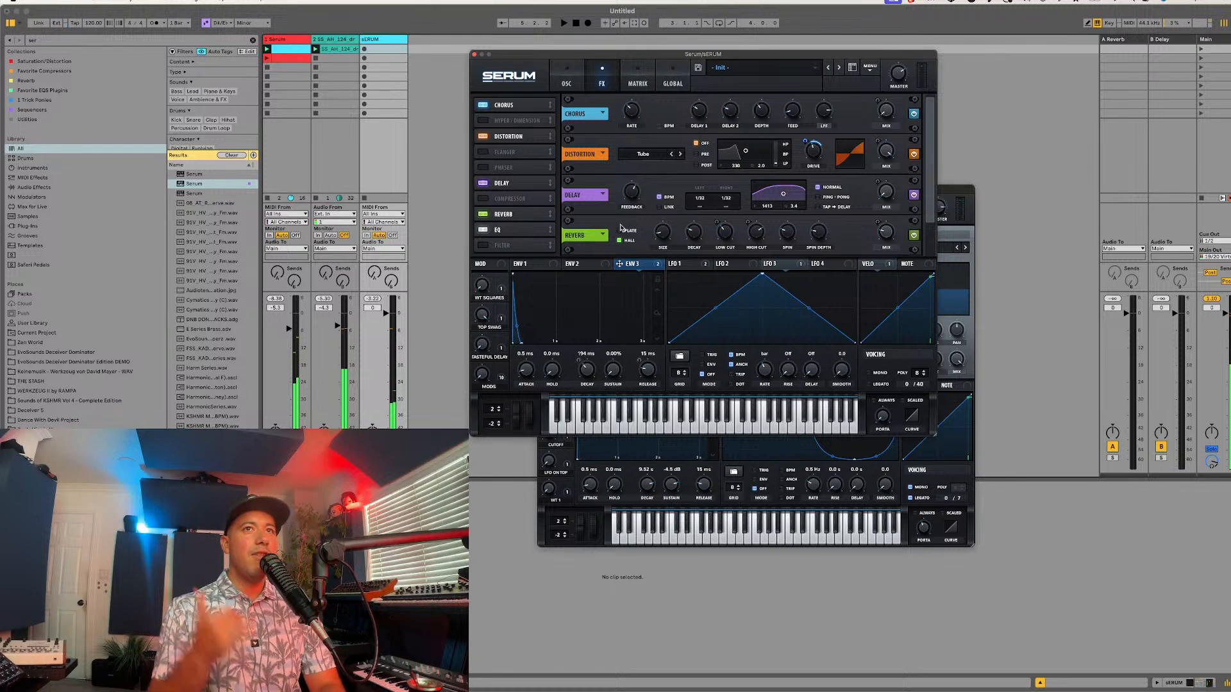
left_click_drag(503, 379, 885, 231)
mouse_move(880, 225)
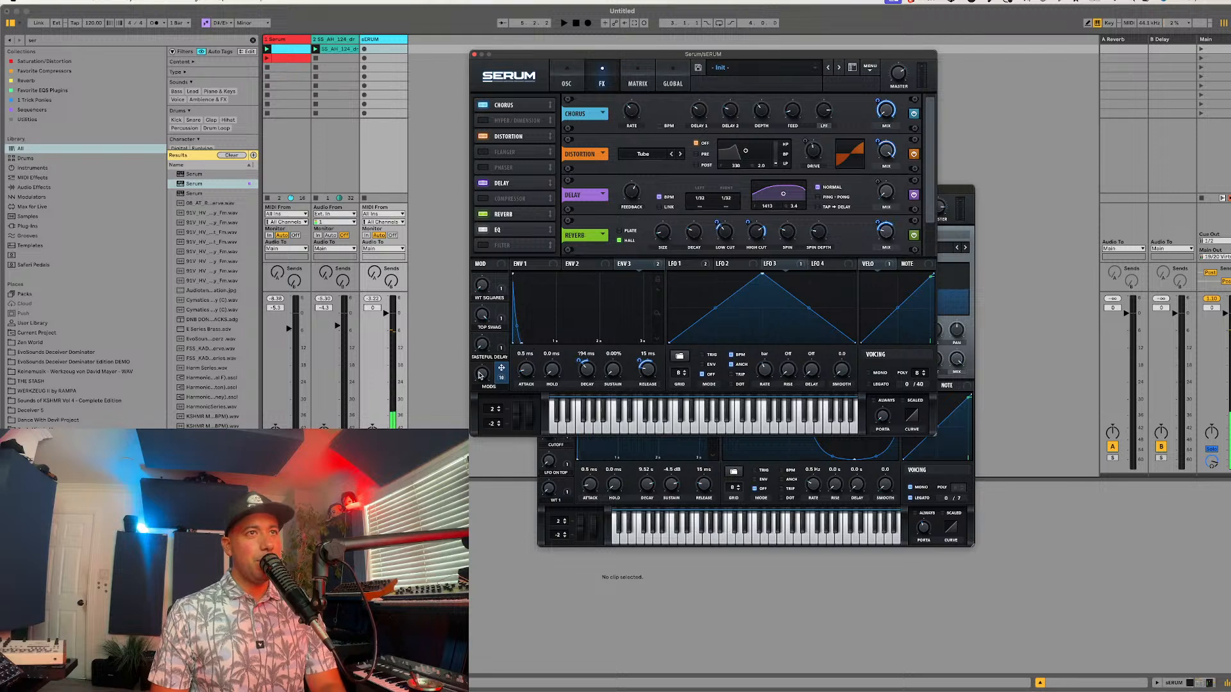
left_click_drag(479, 375, 507, 322)
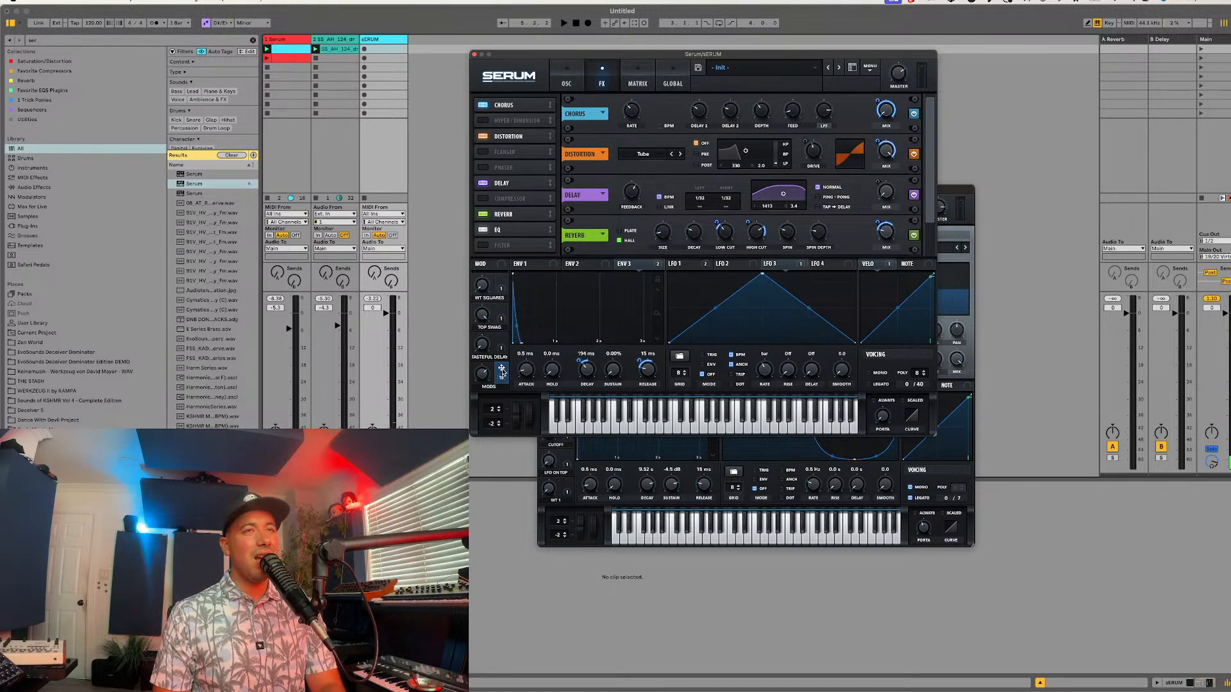
Step: Assign the MODS macro to the reverb's size, vary it during playback, and rename it DECAY RELEASE
left_click_drag(502, 372, 664, 224)
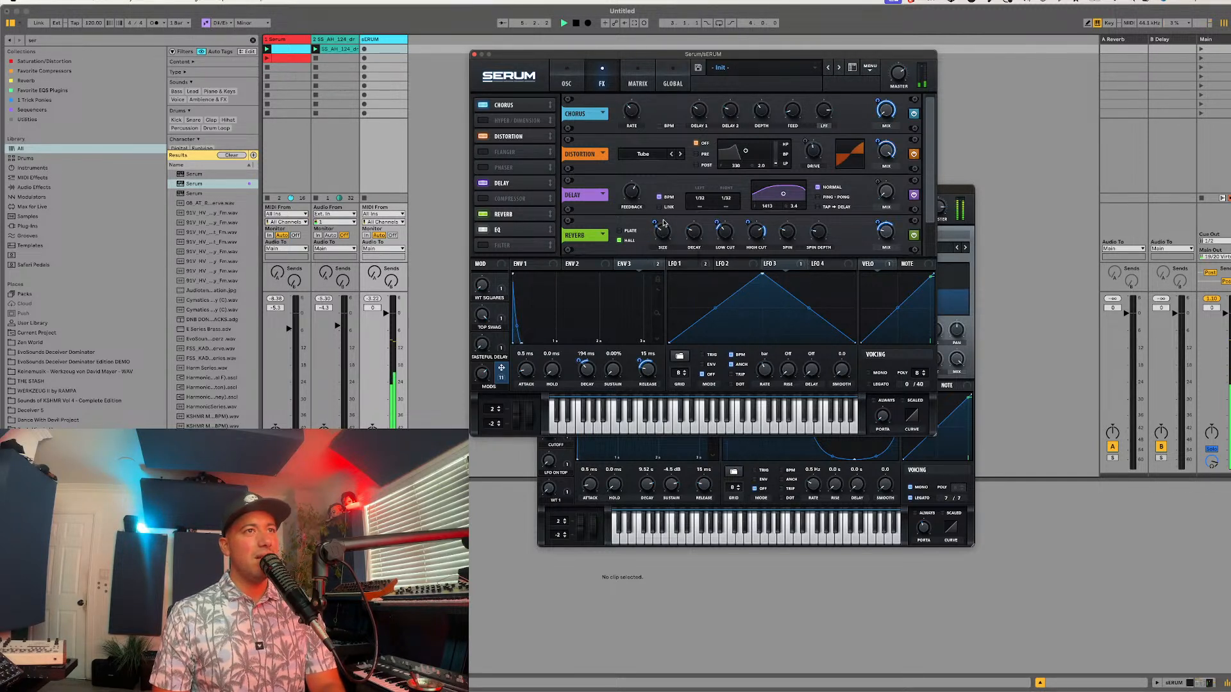
key("space")
left_click_drag(482, 382, 497, 344)
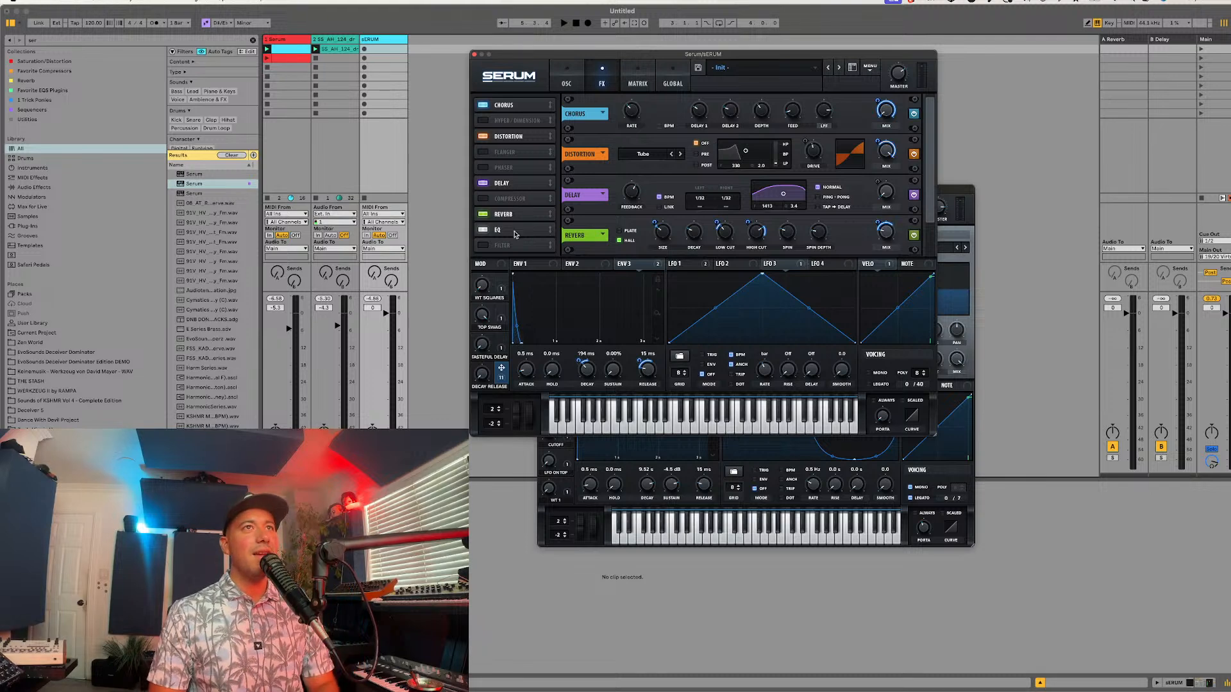
Step: Enable the noise oscillator and load the BrightWhite sample from the Analog category
left_click(566, 80)
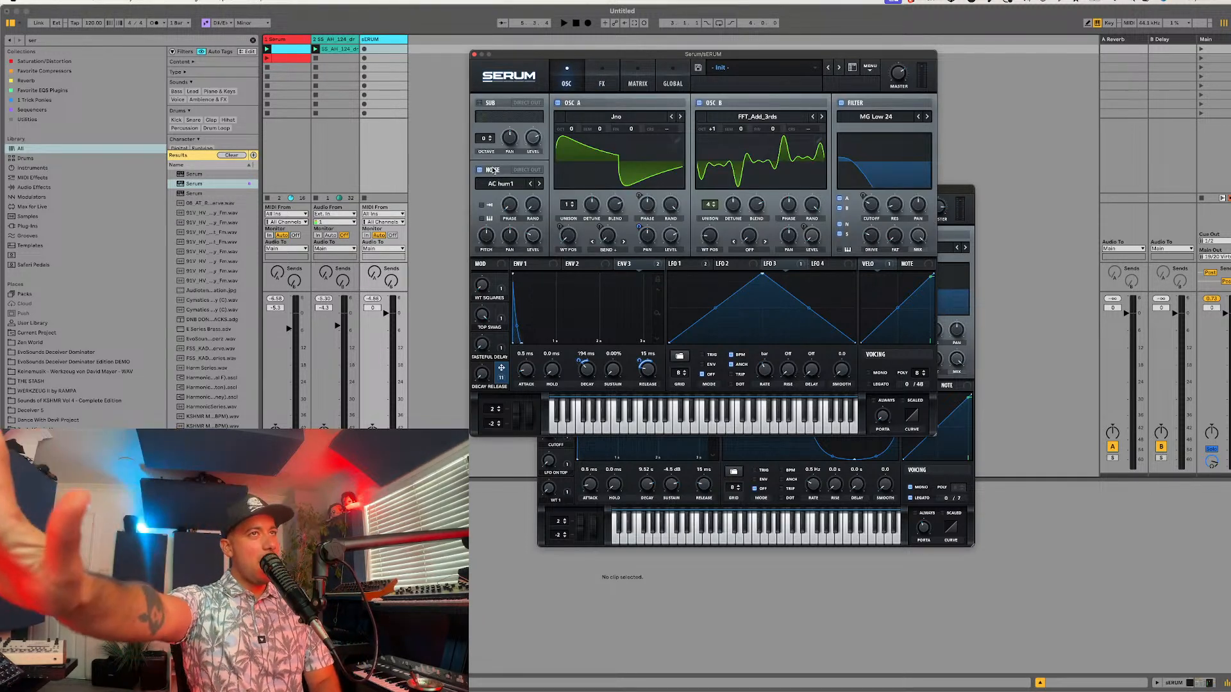
left_click(505, 185)
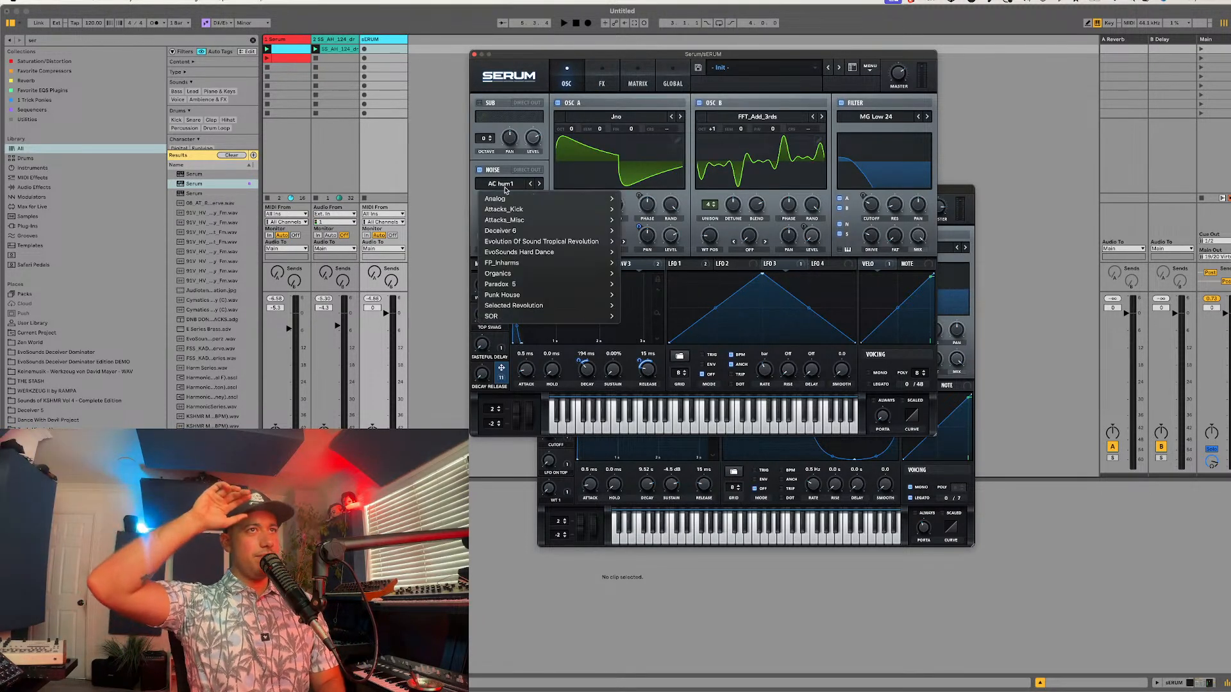
mouse_move(506, 198)
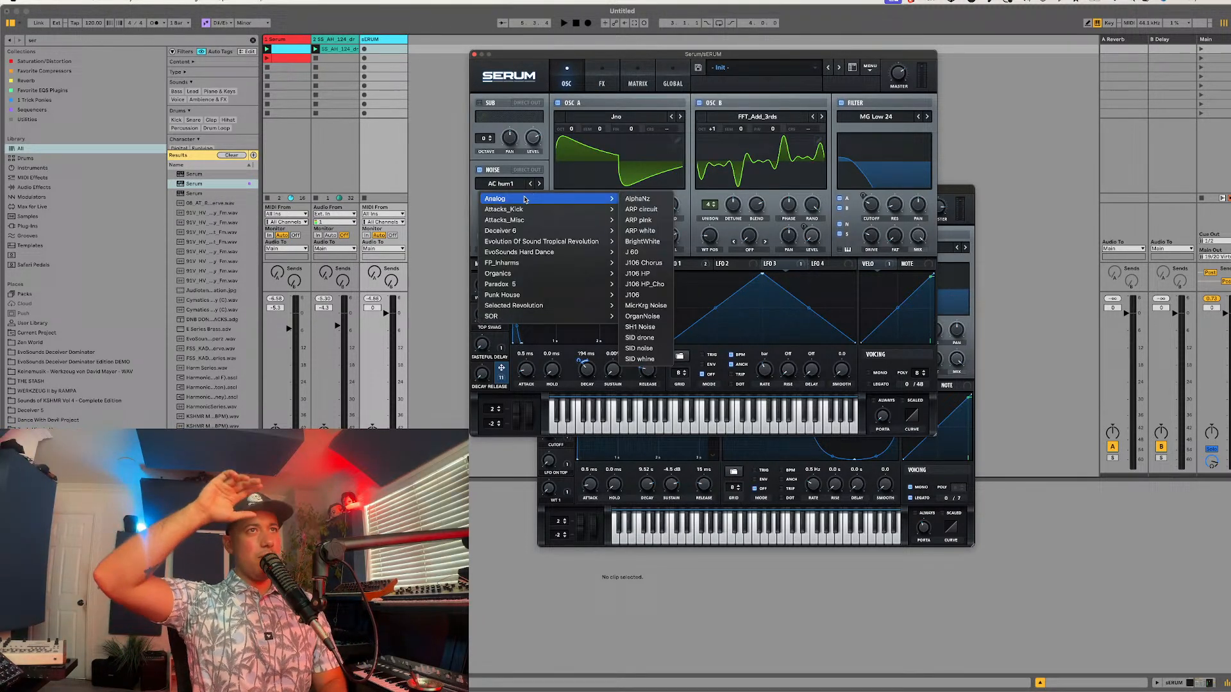
left_click(639, 240)
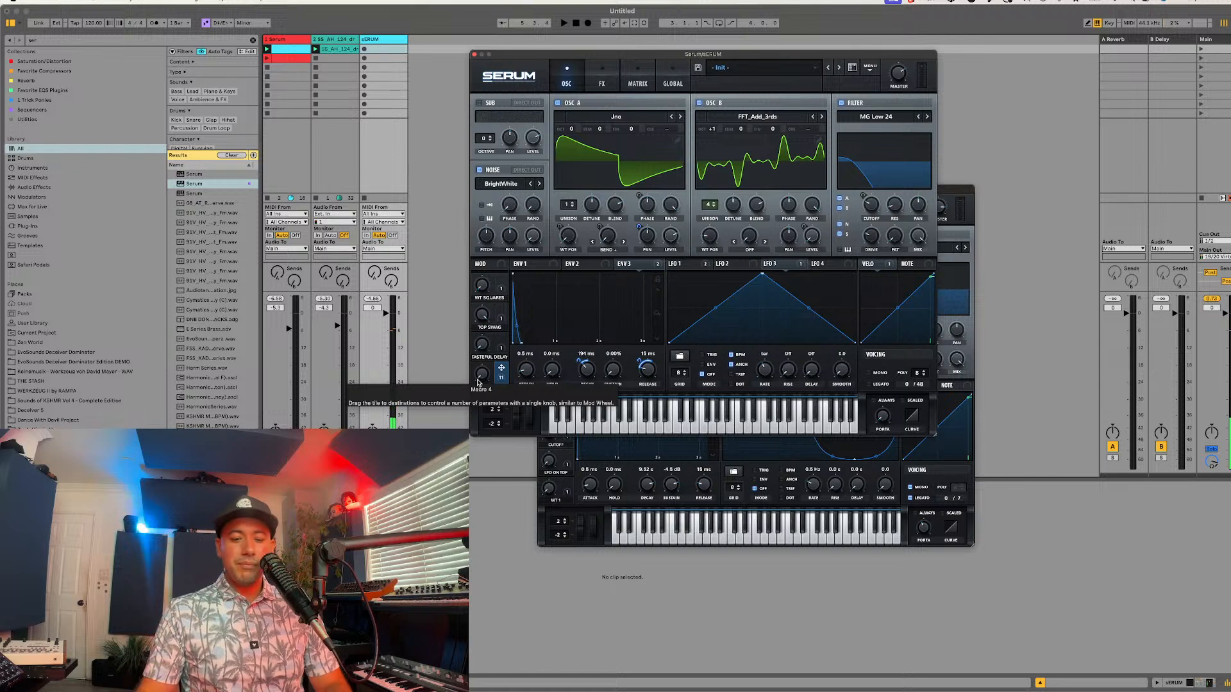
Step: Turn down the noise level, assign the DECAY RELEASE macro to it, and adjust the modulation amount while raising the macro
left_click_drag(531, 232, 495, 282)
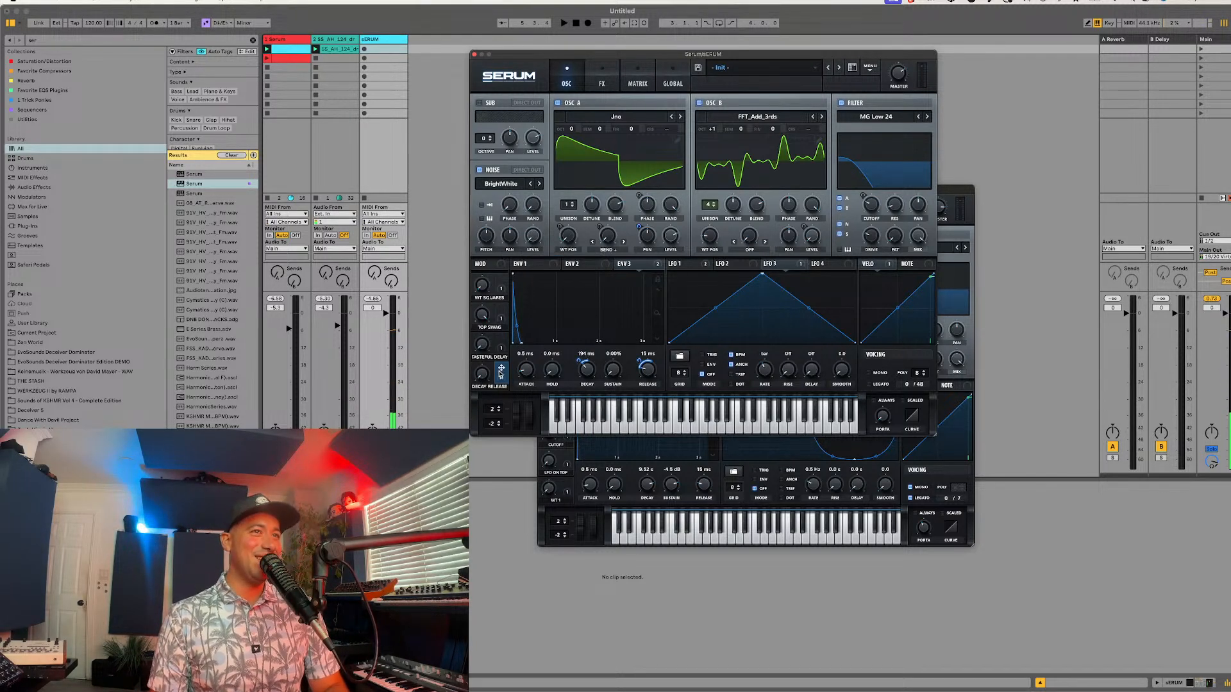
left_click_drag(501, 368, 533, 236)
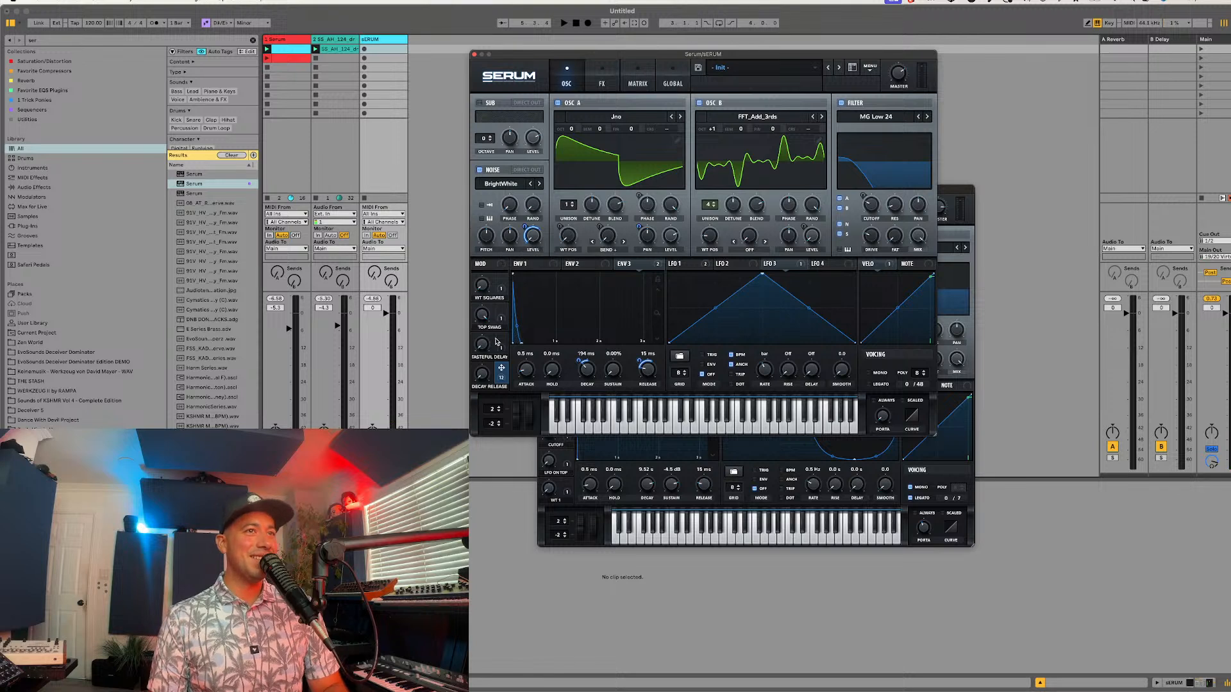
left_click_drag(486, 370, 523, 311)
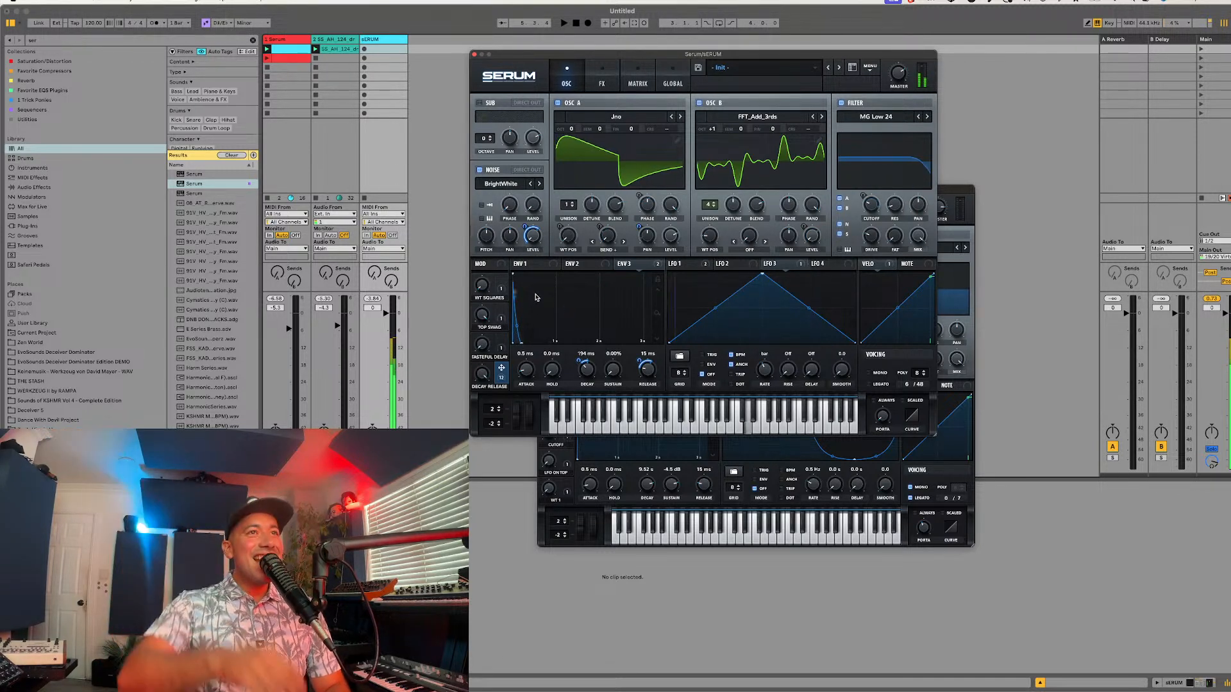
left_click_drag(524, 227, 526, 231)
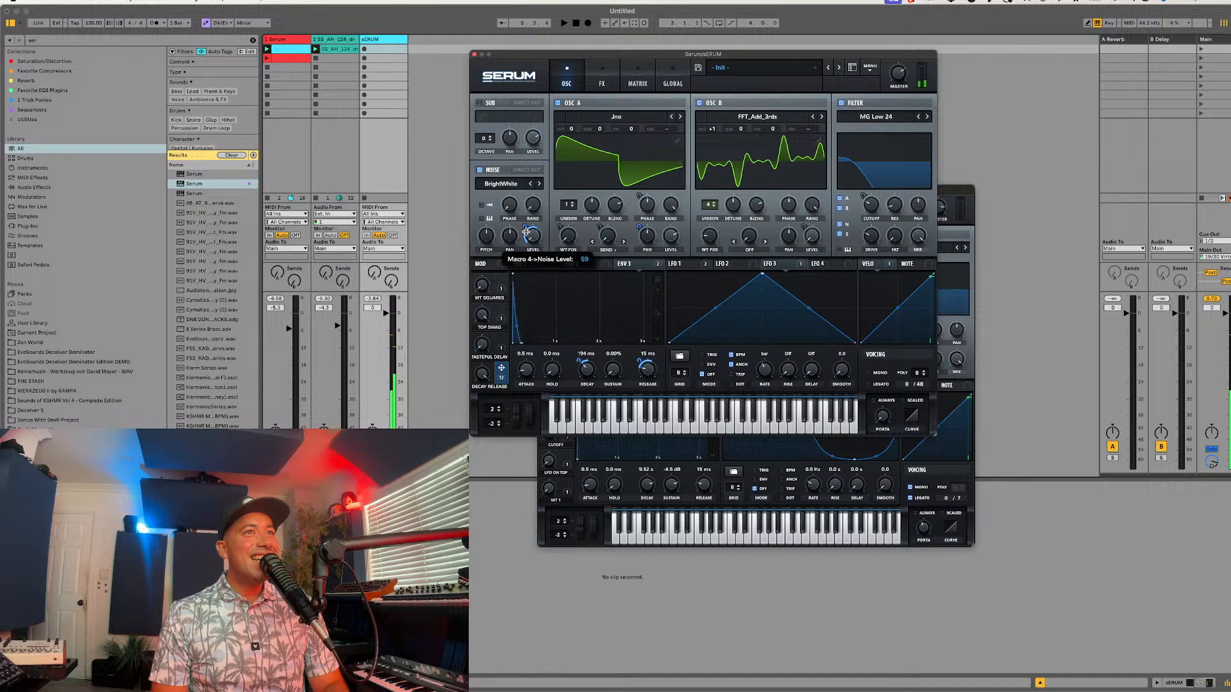
Step: Replace the noise sample with OrganNoise from the Analog category
left_click(510, 185)
mouse_move(557, 196)
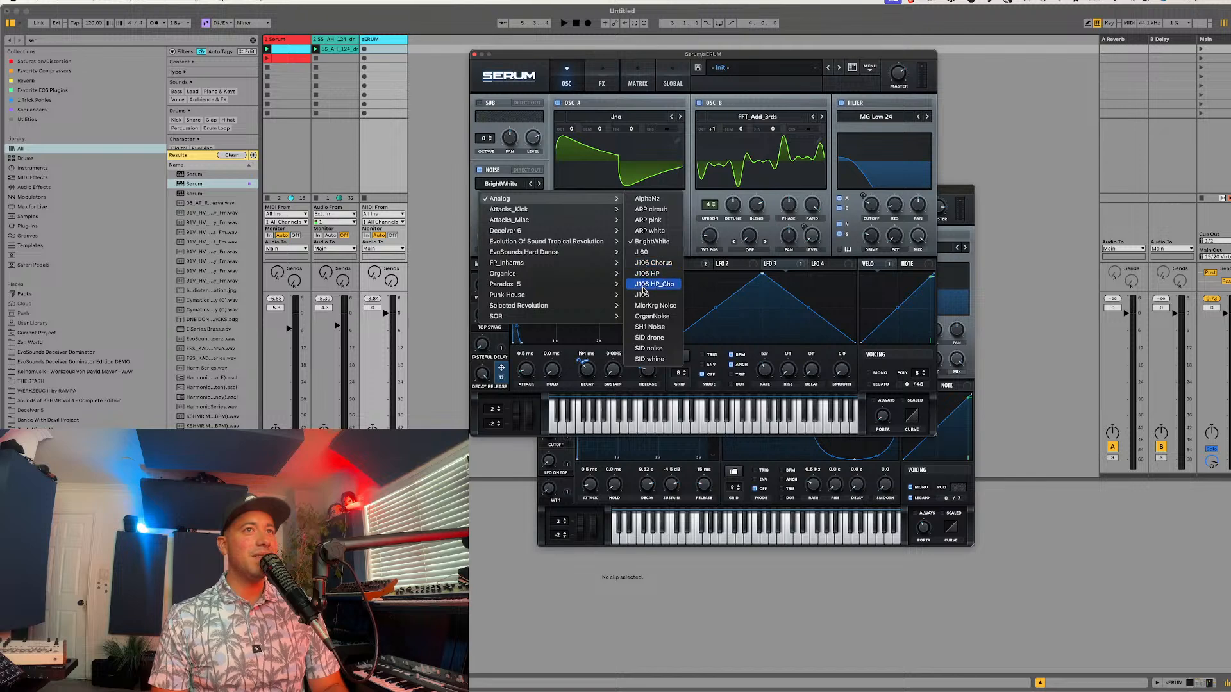
left_click(649, 318)
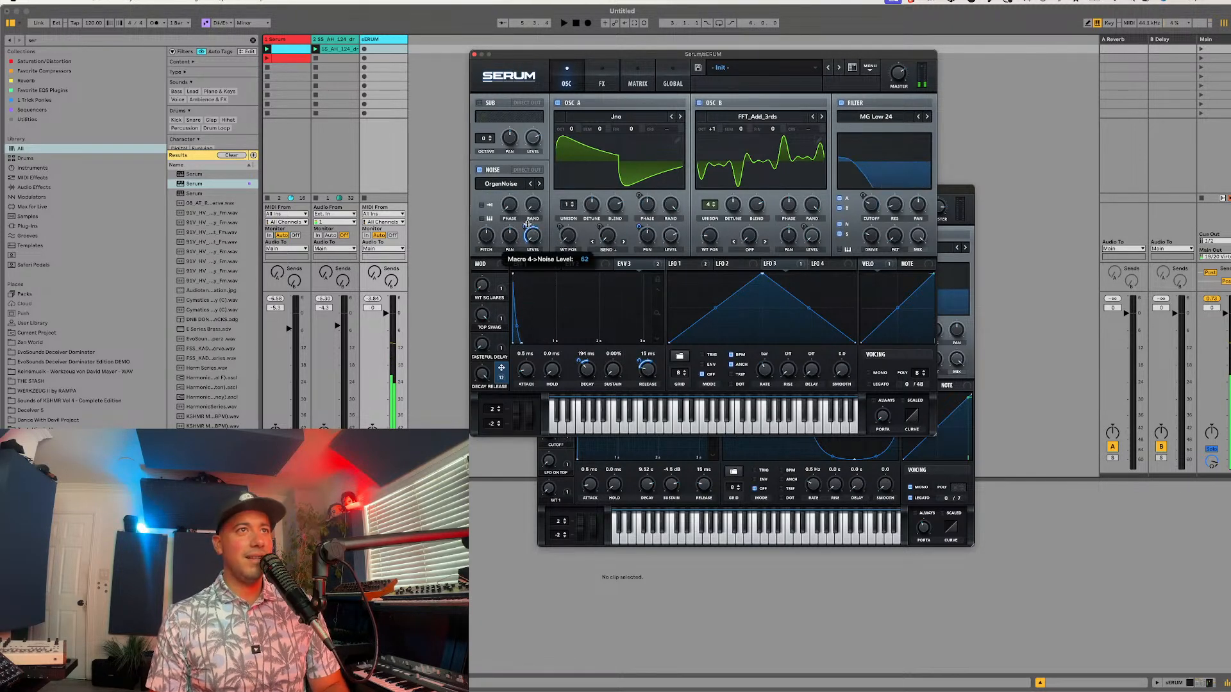
Step: Replace the noise sample with Air Can 1 and raise the DECAY RELEASE macro's modulation of the noise level to 100
left_click(513, 186)
mouse_move(513, 201)
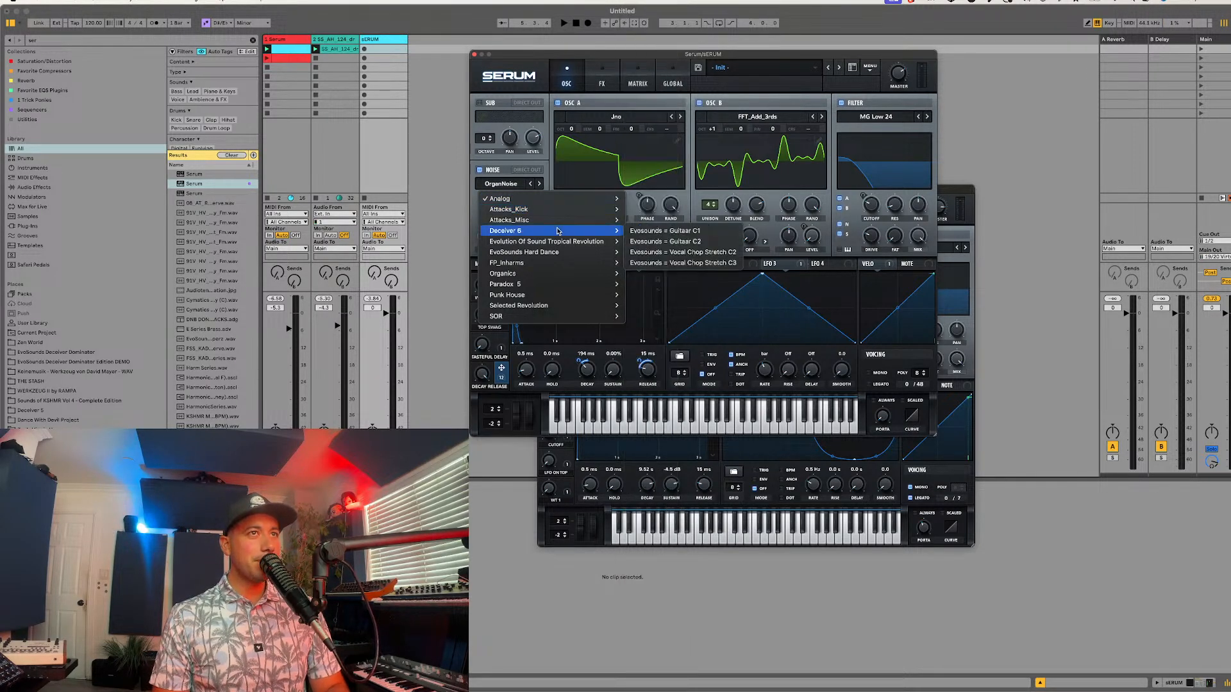
mouse_move(529, 266)
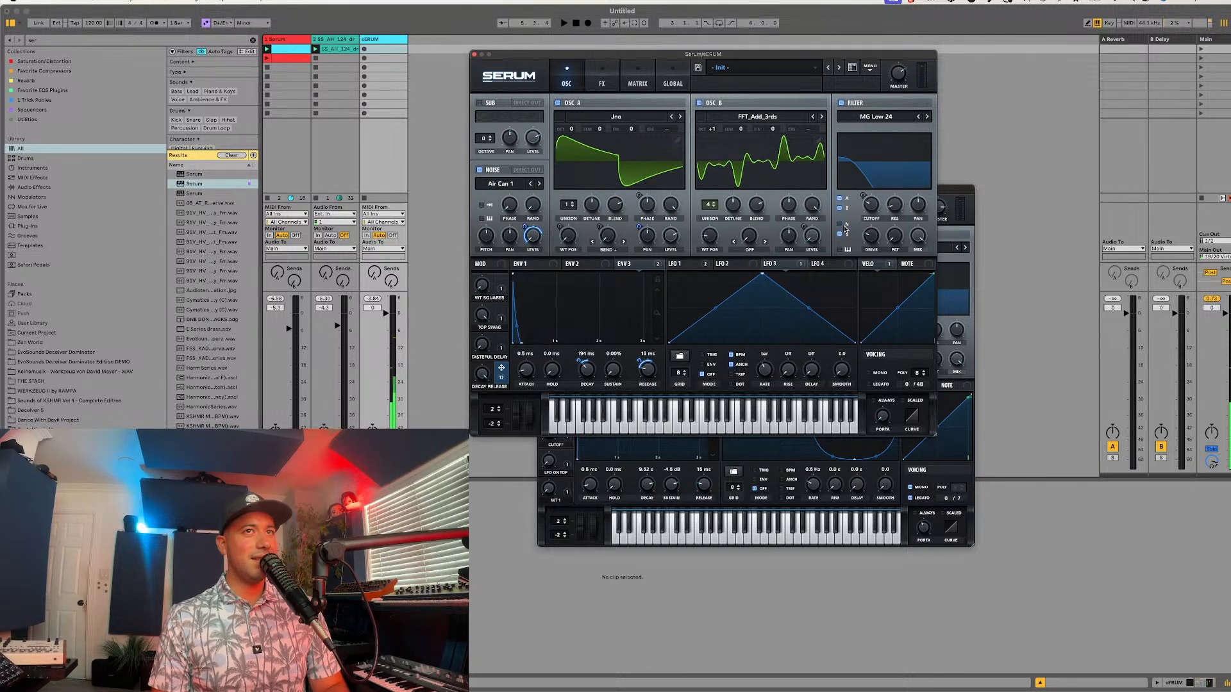
mouse_move(526, 229)
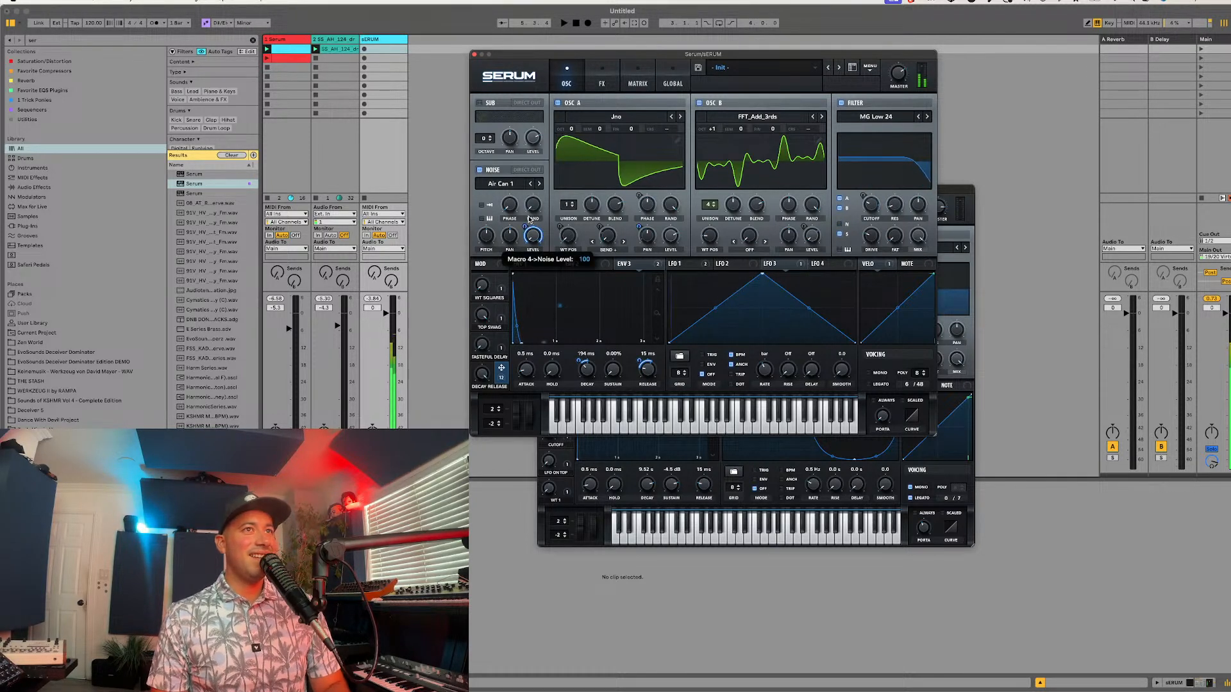
Step: Assign LFO 1 to the noise oscillator's pan
left_click(681, 263)
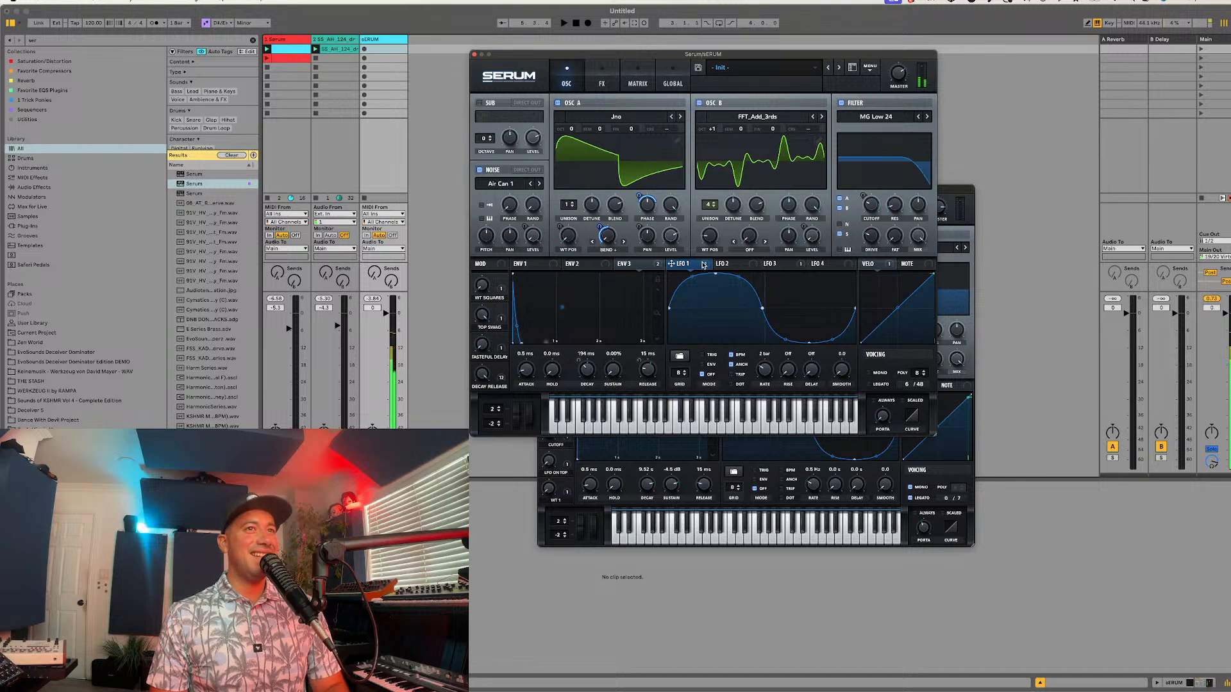
left_click_drag(671, 263, 507, 234)
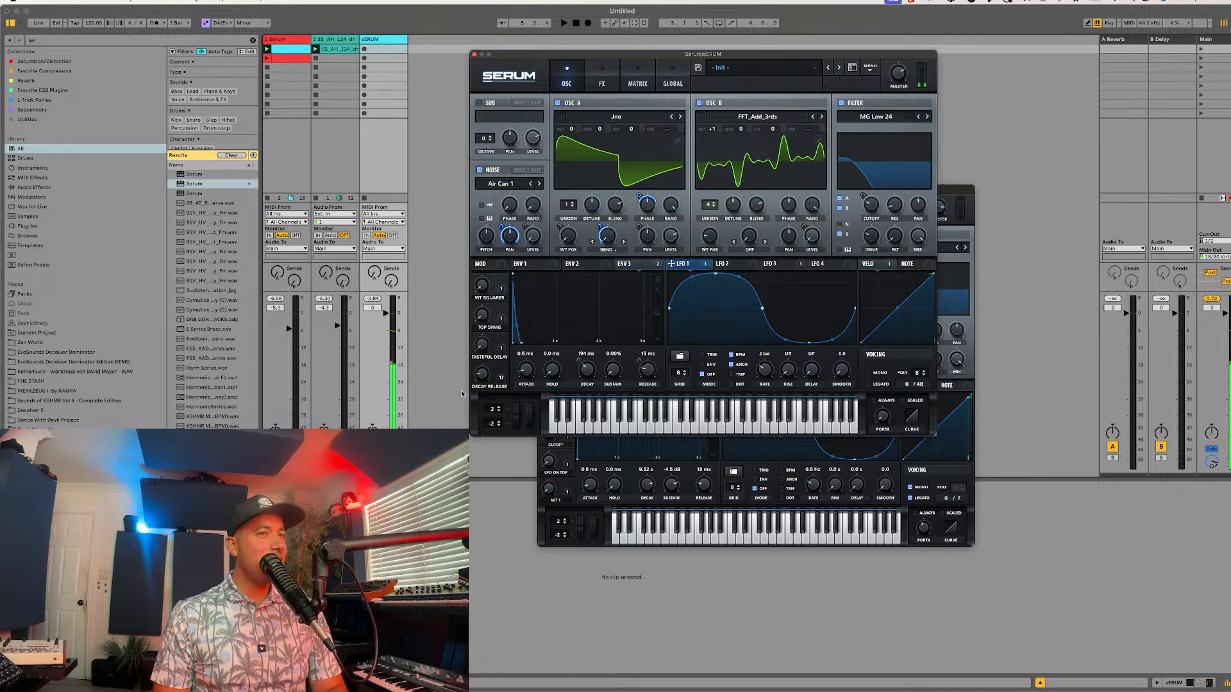
Step: Enter EvoSounds as the preset's author
left_click(839, 89)
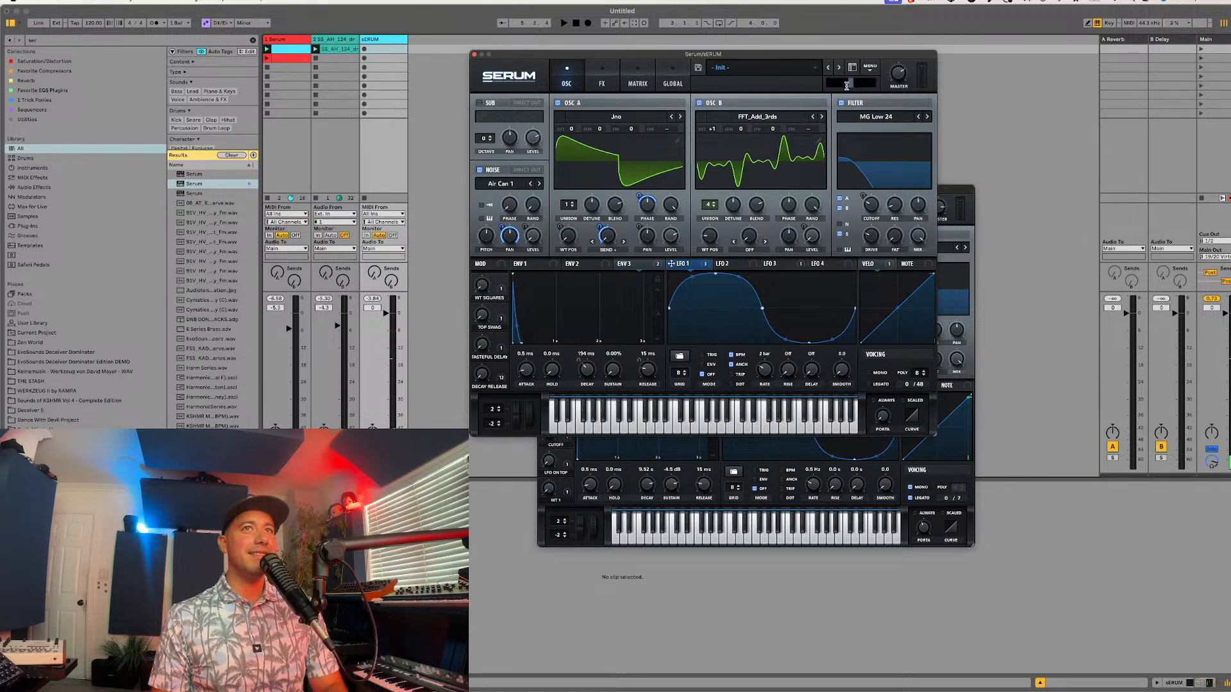
type("W")
type("vo")
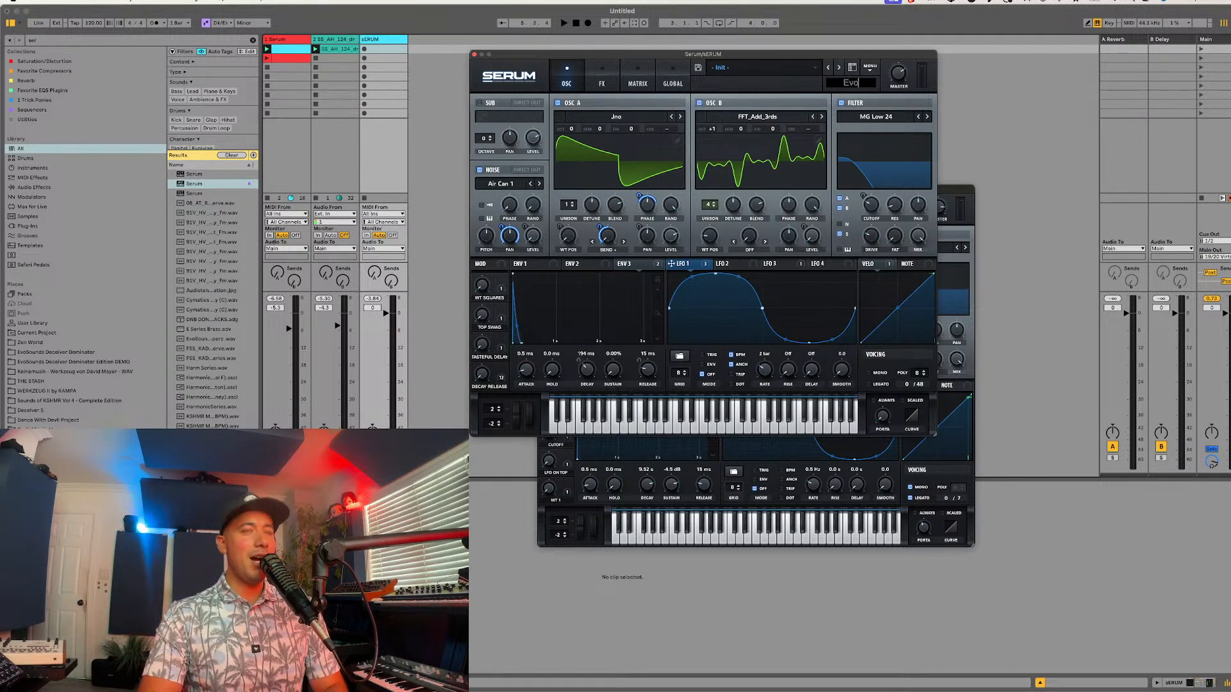
type("Sounds")
key("Return")
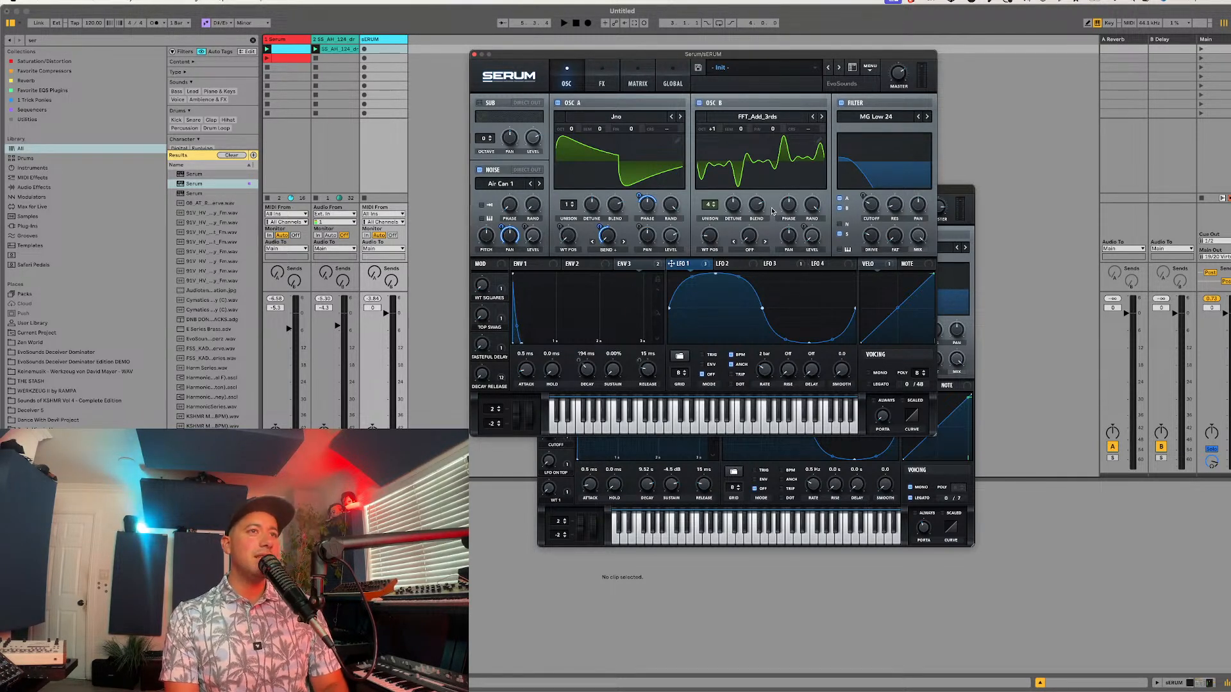
Step: Enter "Square Pluck META" as the preset's description
left_click(756, 85)
left_click(728, 91)
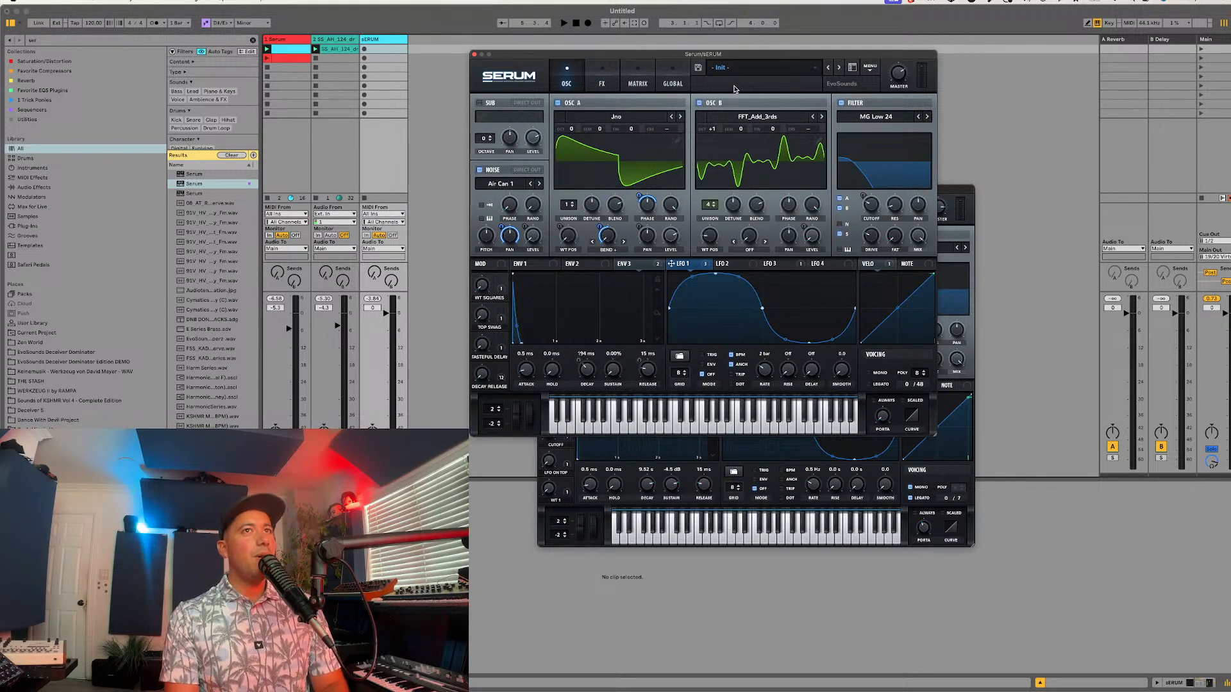
left_click(735, 87)
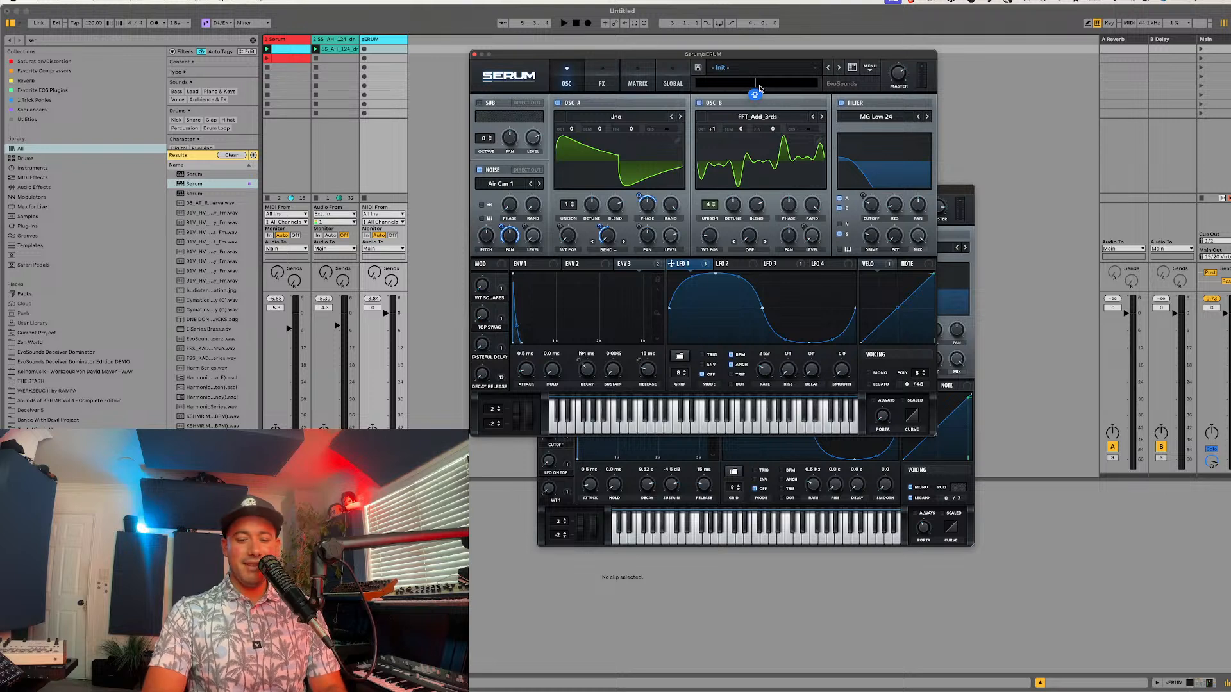
key("Caps_Lock")
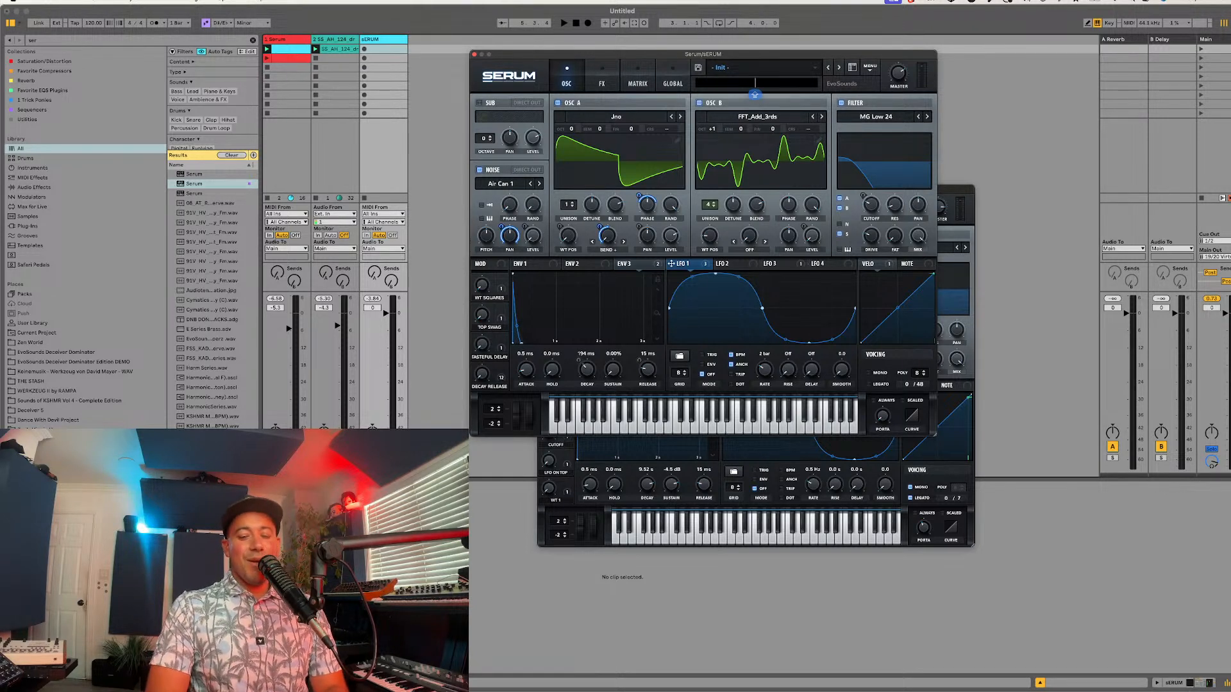
type("Ev")
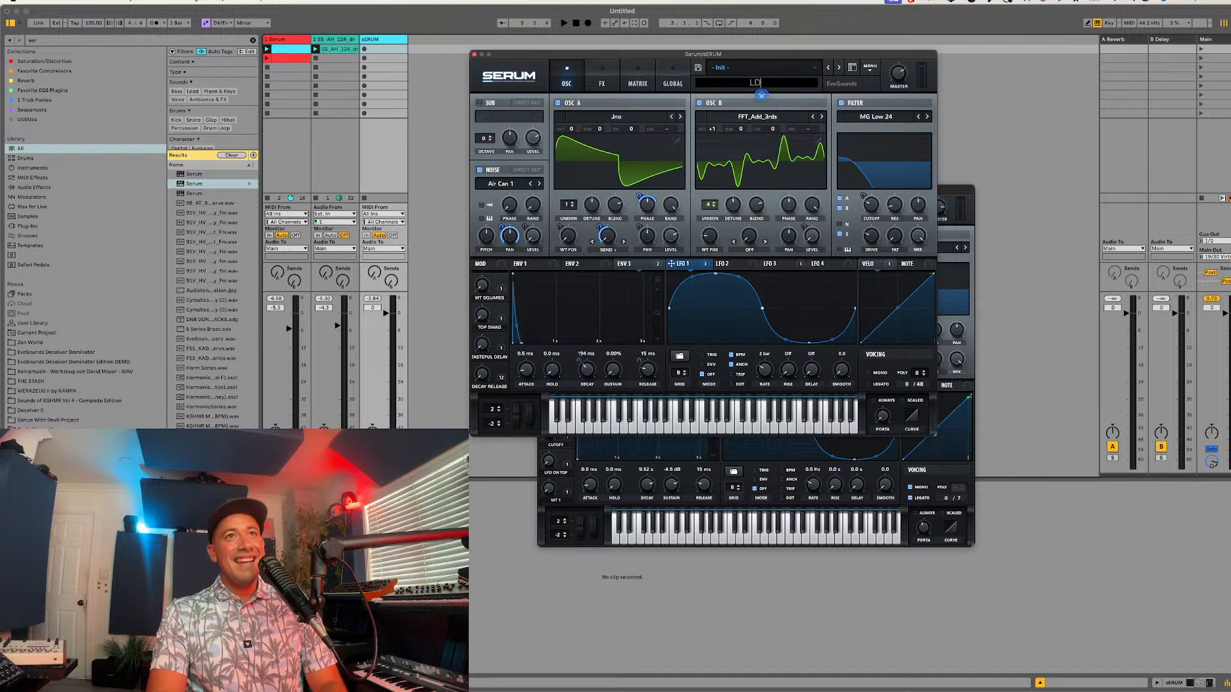
type("qUA")
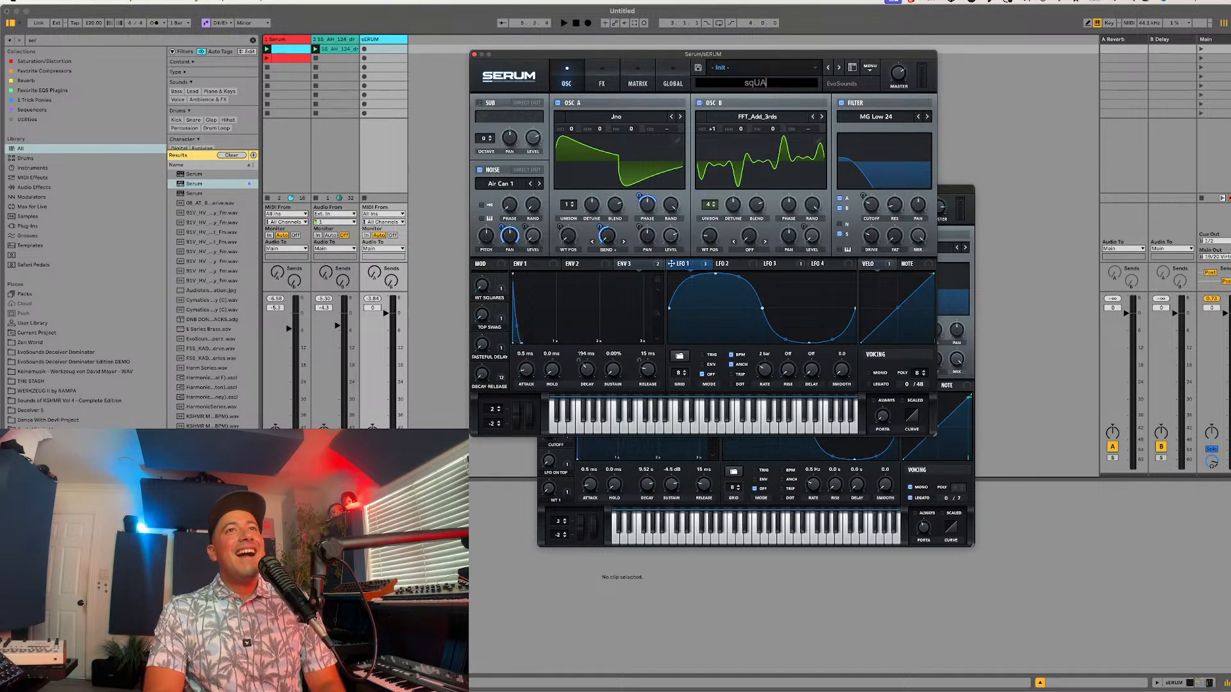
type("uare Pluck")
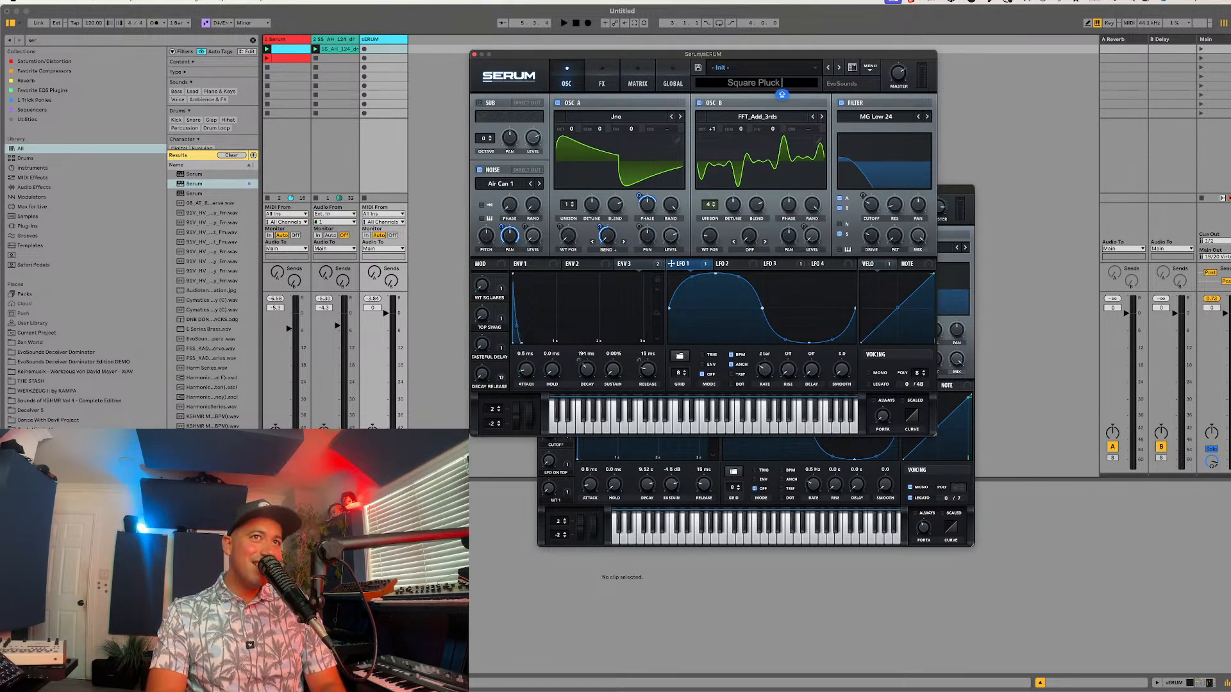
key("Return")
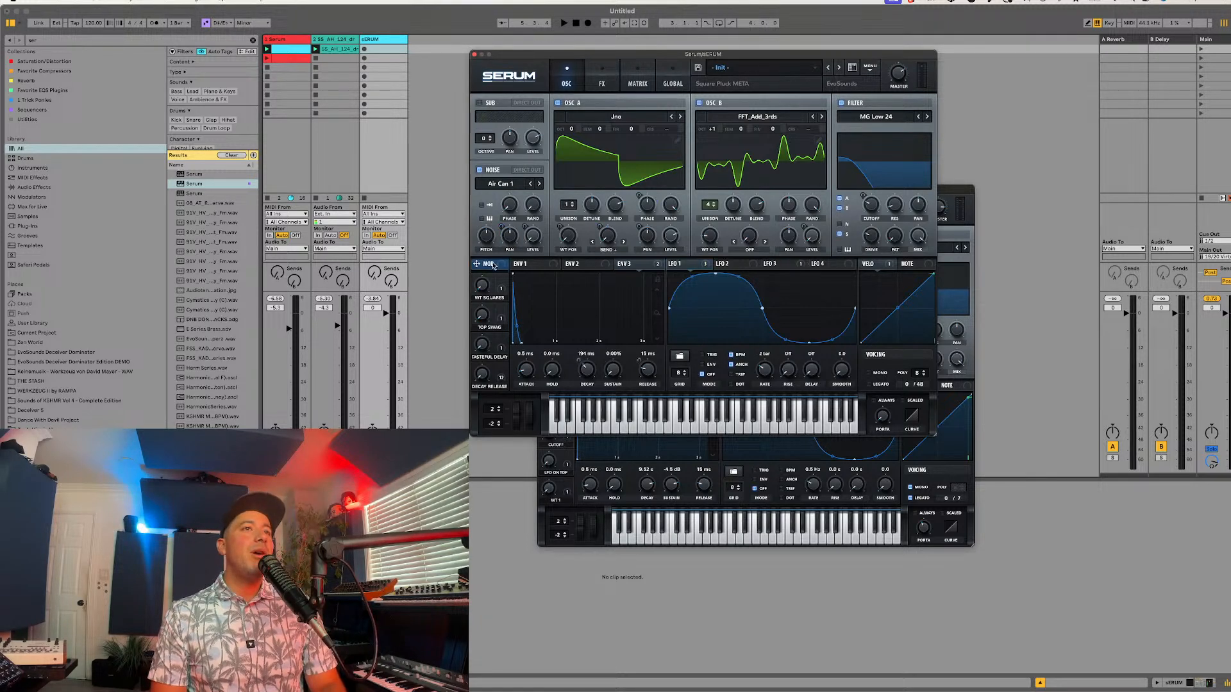
Step: Enable the effects filter, lower its cutoff to 8 Hz, and assign the mod wheel to its mix
left_click(604, 85)
left_click(491, 247)
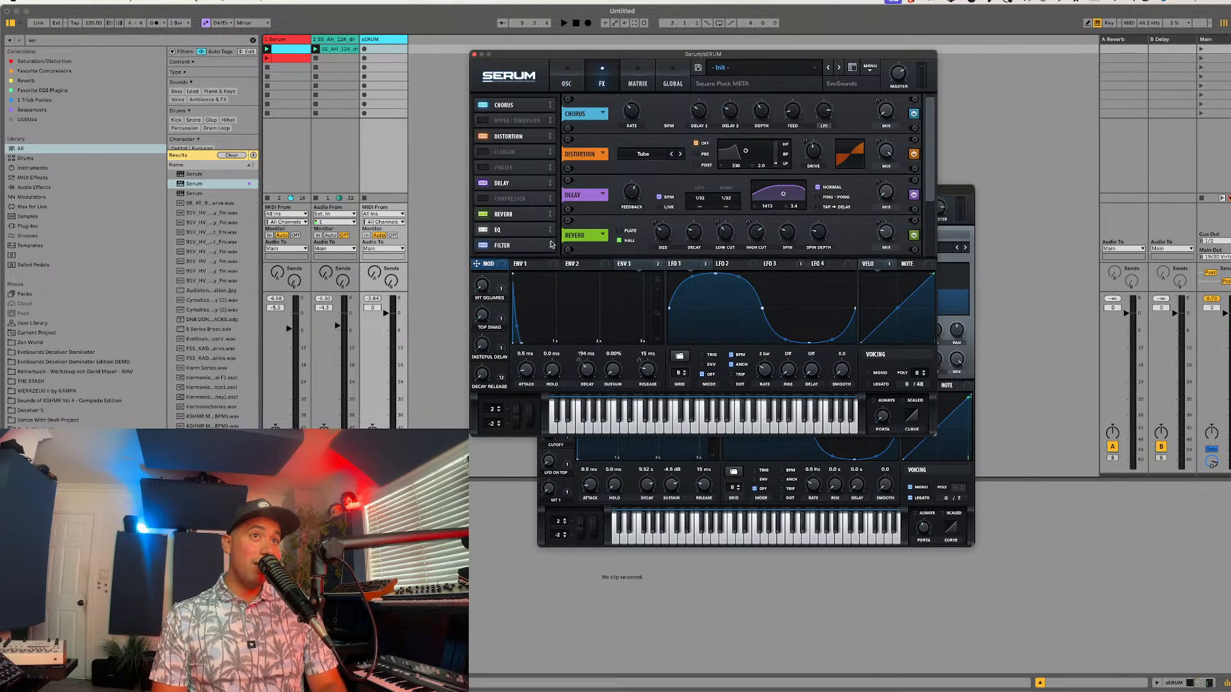
left_click(532, 246)
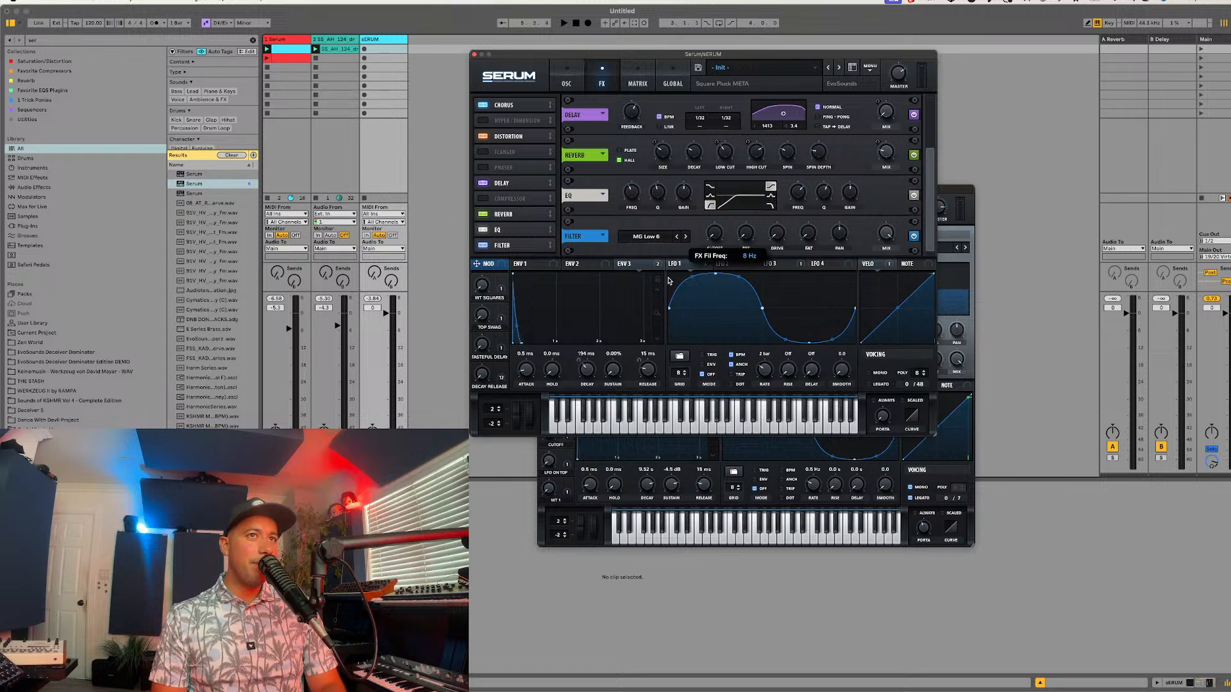
left_click_drag(478, 269, 916, 180)
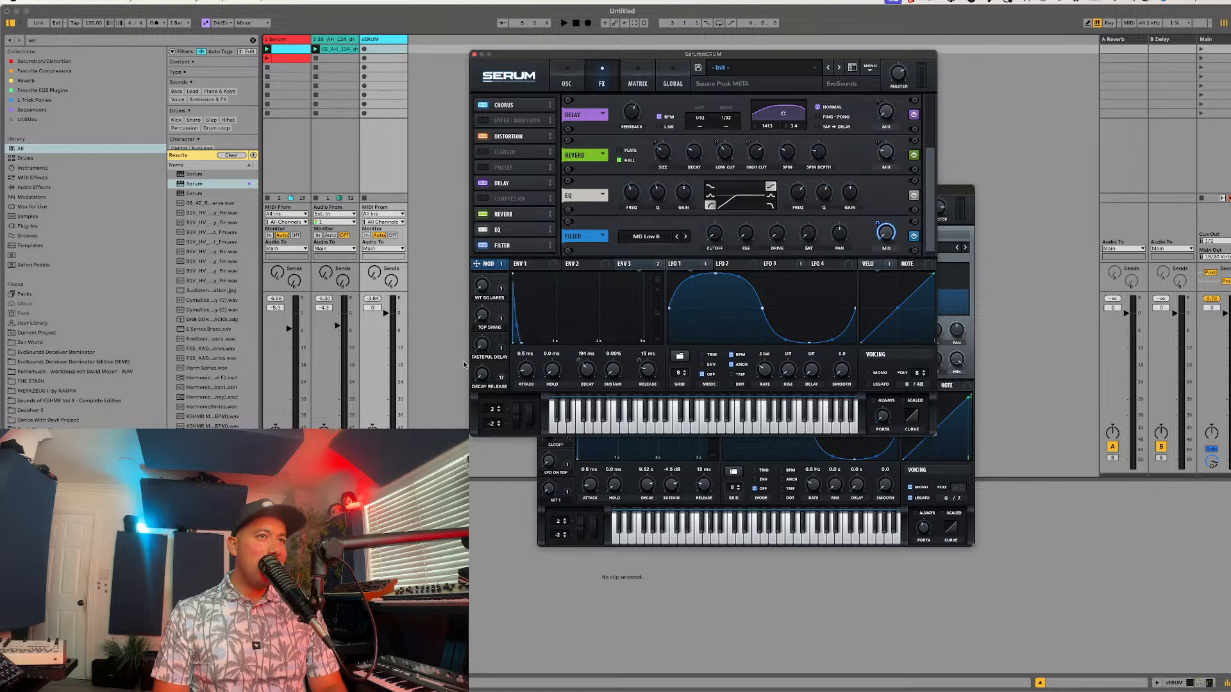
left_click_drag(528, 416, 551, 250)
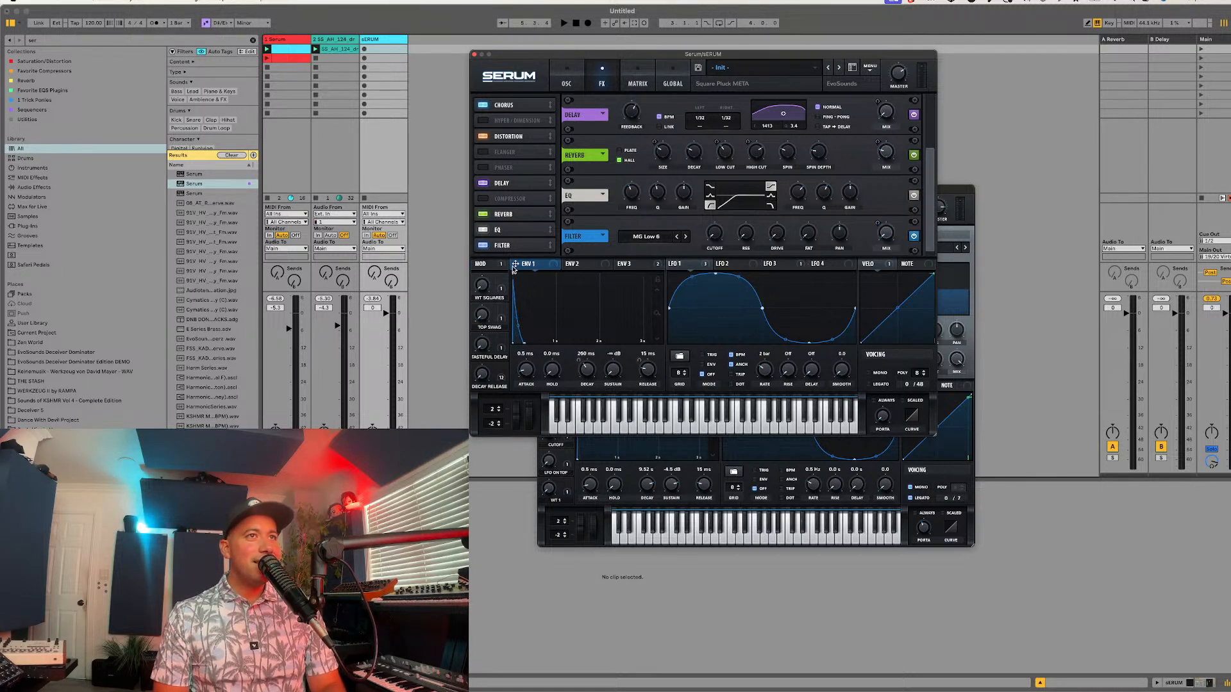
Step: Assign the mod wheel to envelope 1's sustain, oscillator B's level, and the main filter's cutoff
left_click_drag(476, 263, 614, 374)
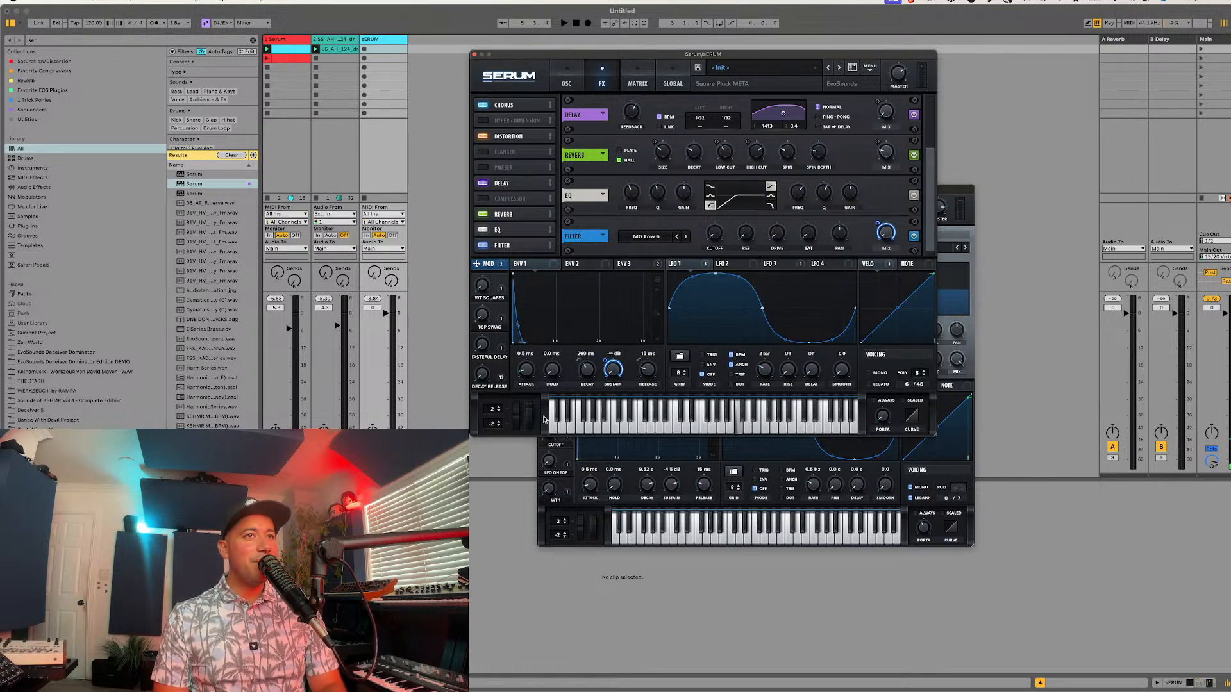
left_click(571, 84)
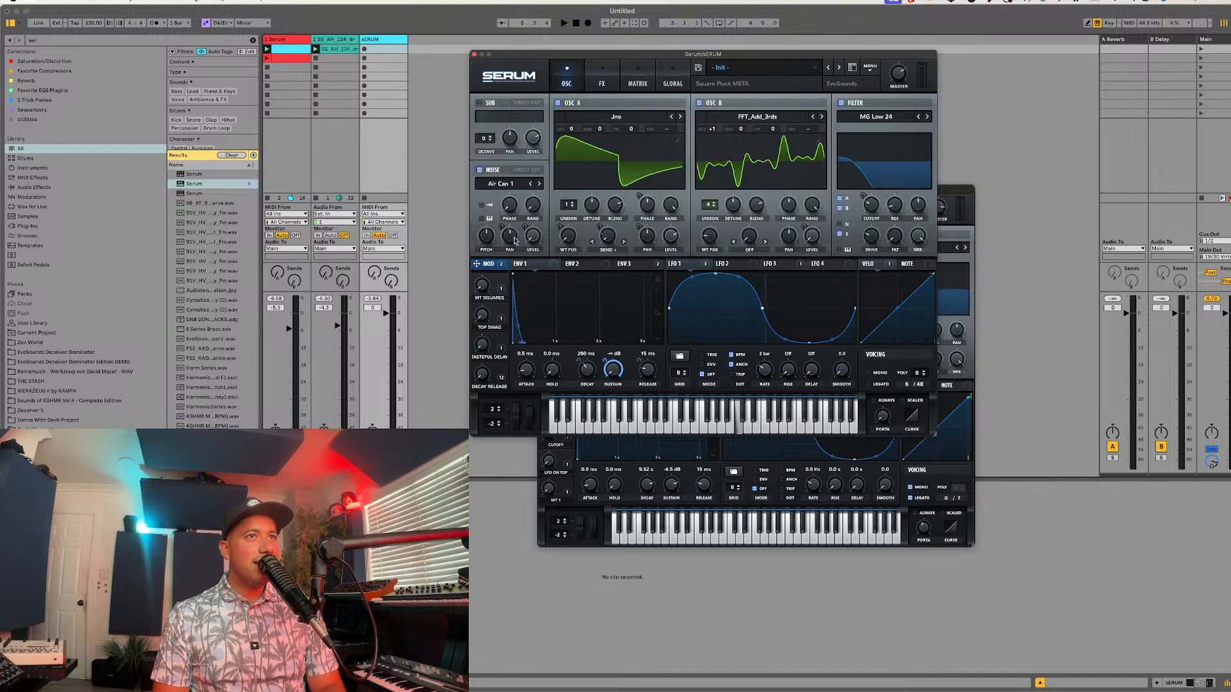
left_click_drag(496, 266, 801, 236)
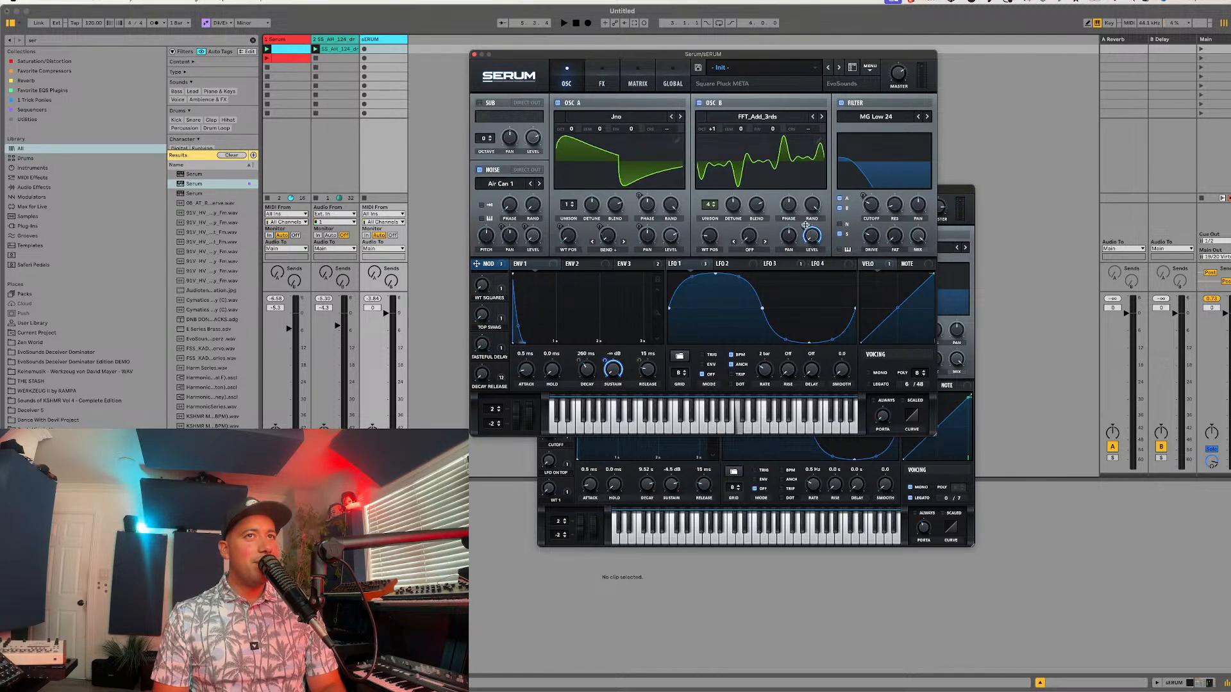
left_click_drag(497, 265, 870, 205)
Step: Set the effects filter to MG Low 12, move it ahead of the delay, and assign LFO 2 to its cutoff
left_click(603, 84)
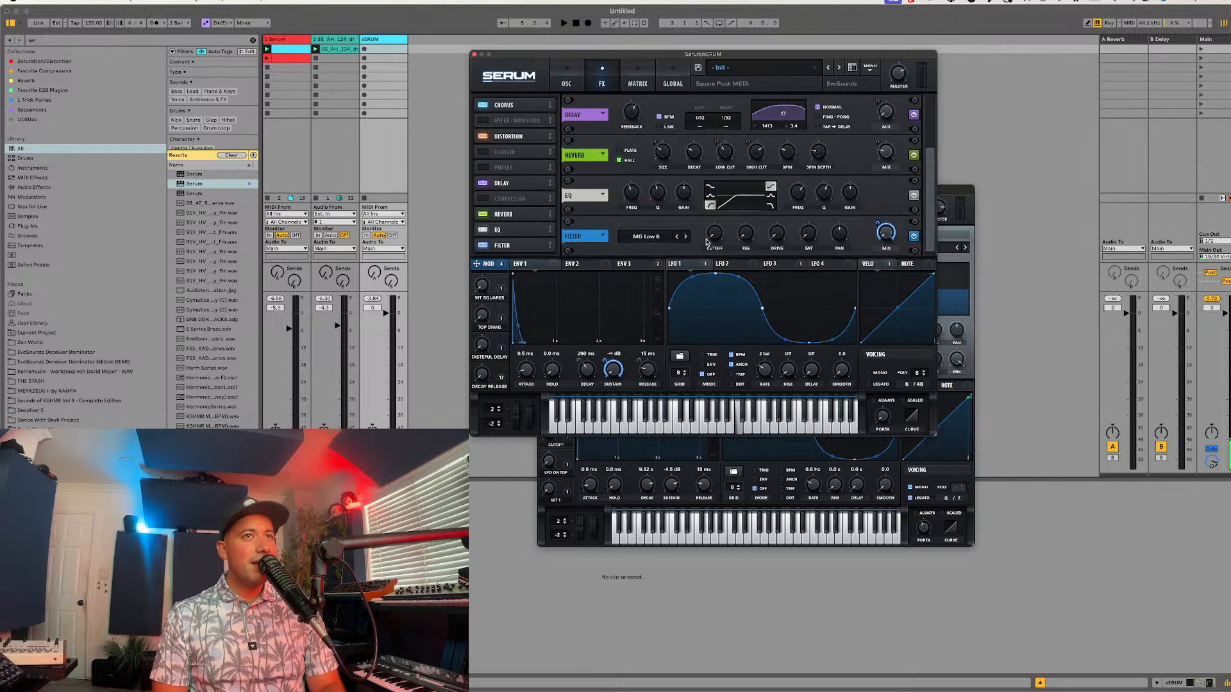
left_click_drag(531, 246, 530, 181)
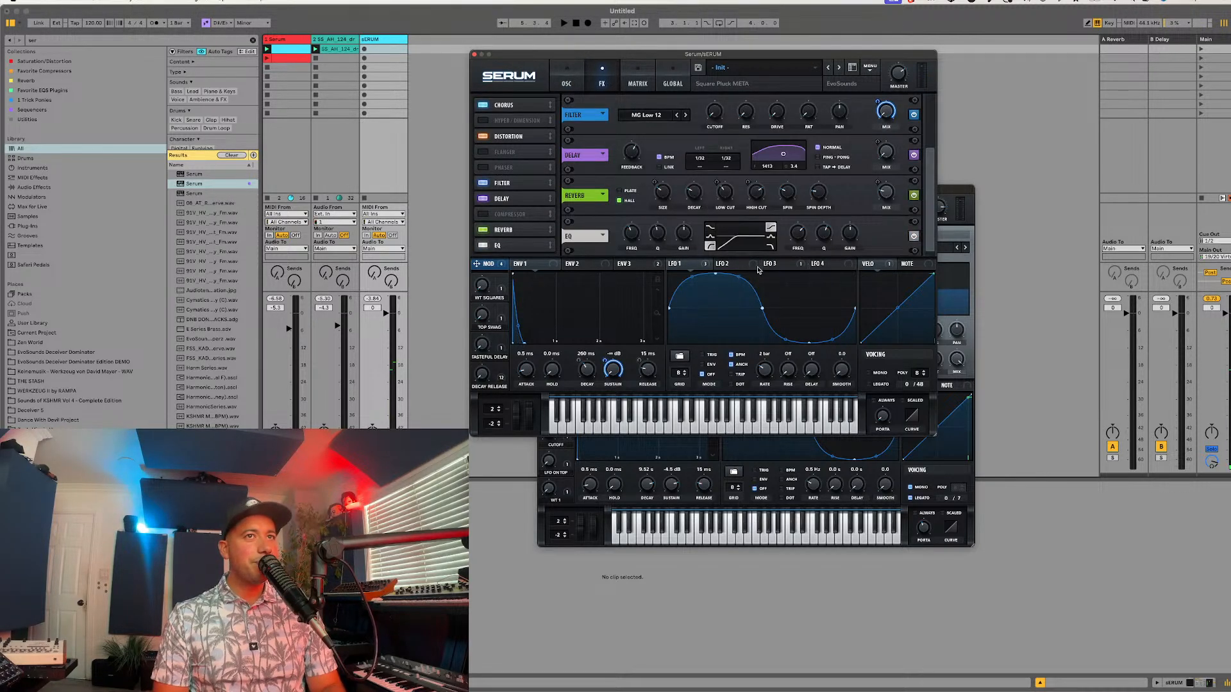
left_click_drag(729, 263, 713, 111)
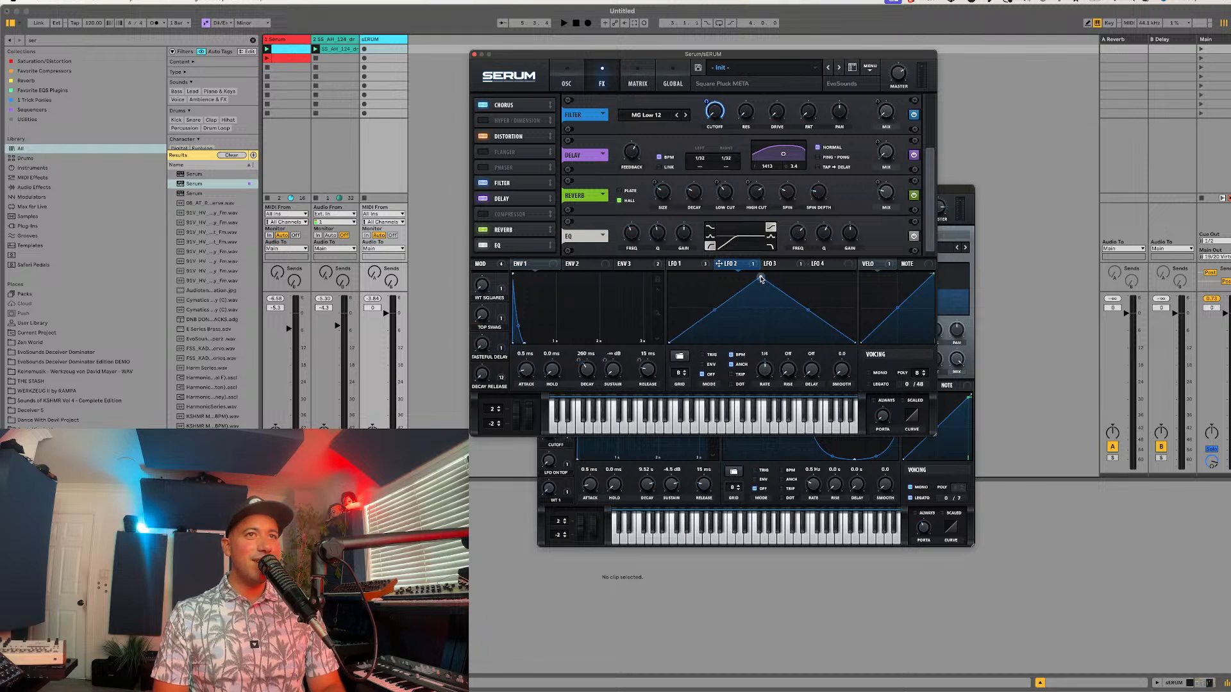
Step: Replace LFO 2's shape with one from the user Sequence Shapes, set its rate to bar, and audition it during playback
double_click(762, 275)
left_click(681, 357)
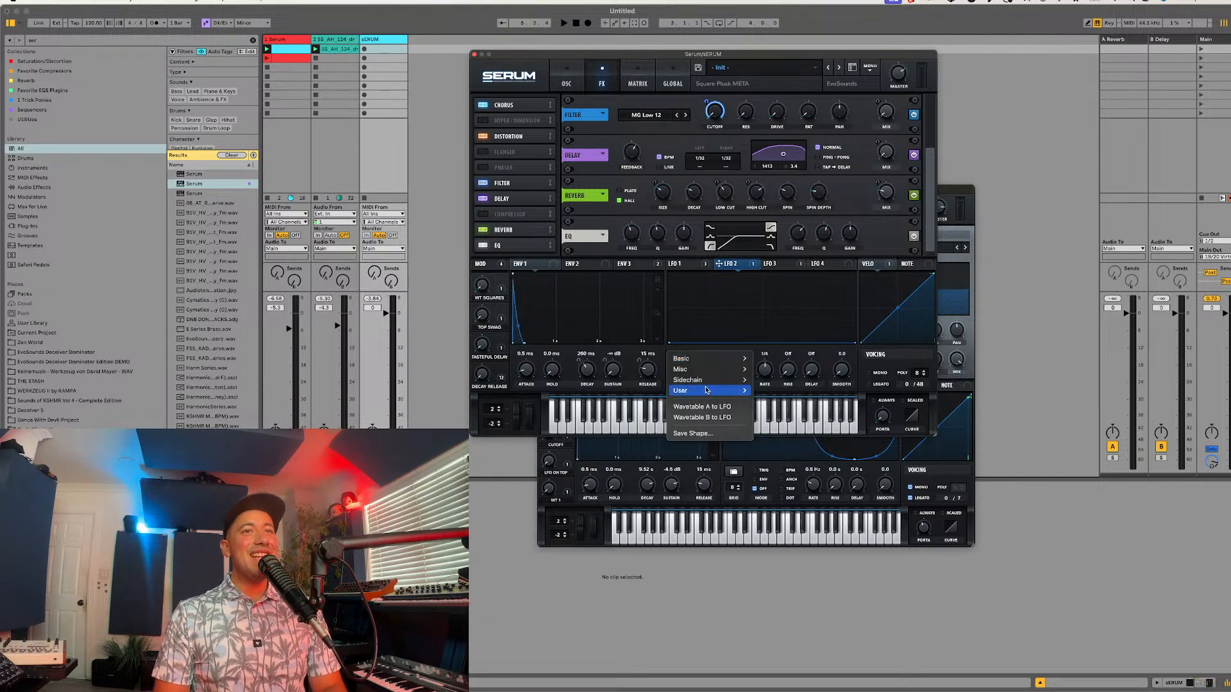
mouse_move(708, 390)
mouse_move(771, 411)
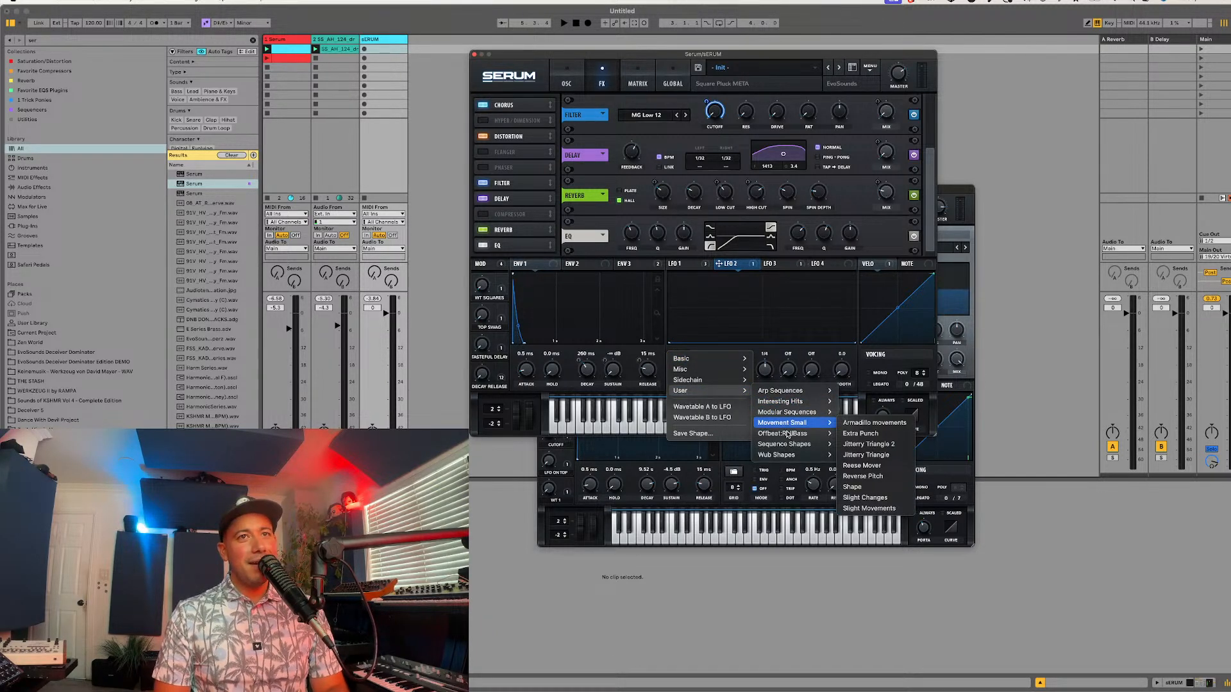
mouse_move(787, 439)
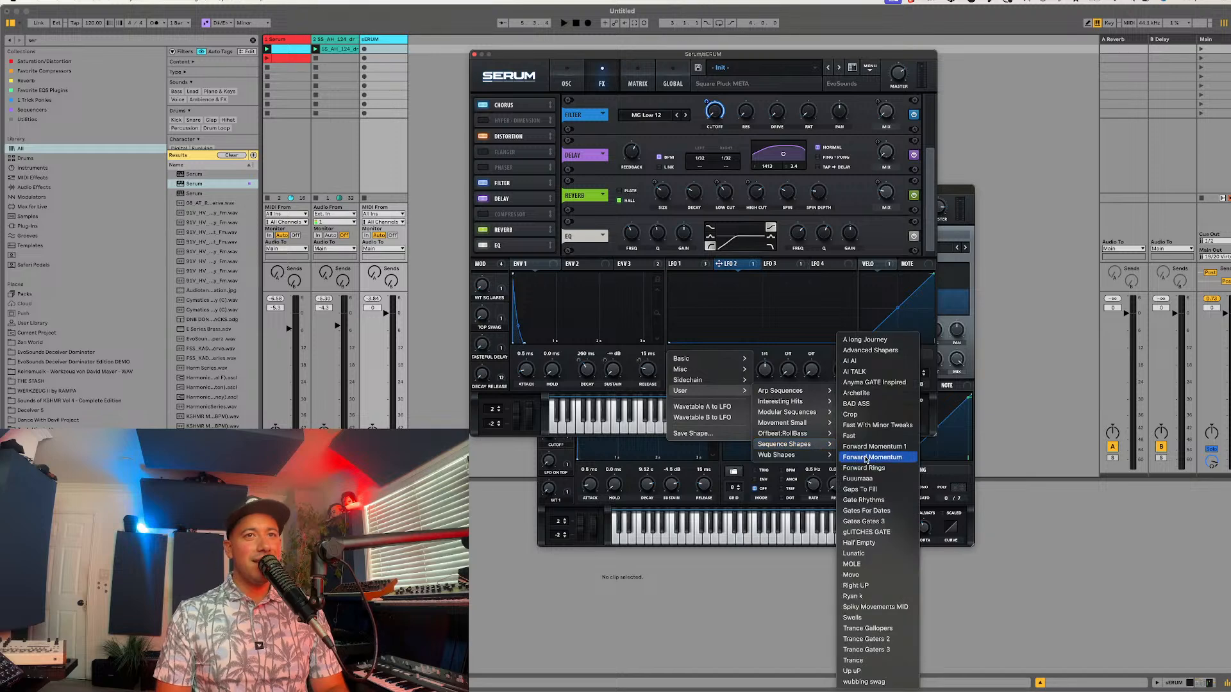
left_click(867, 362)
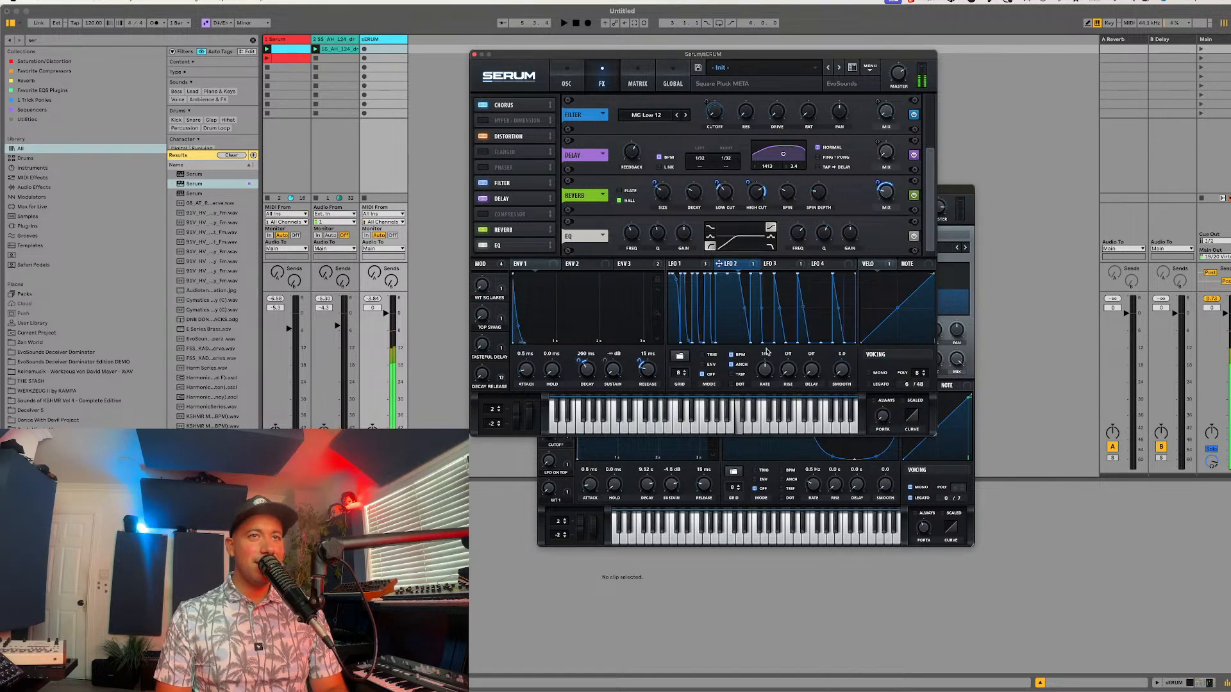
key("space")
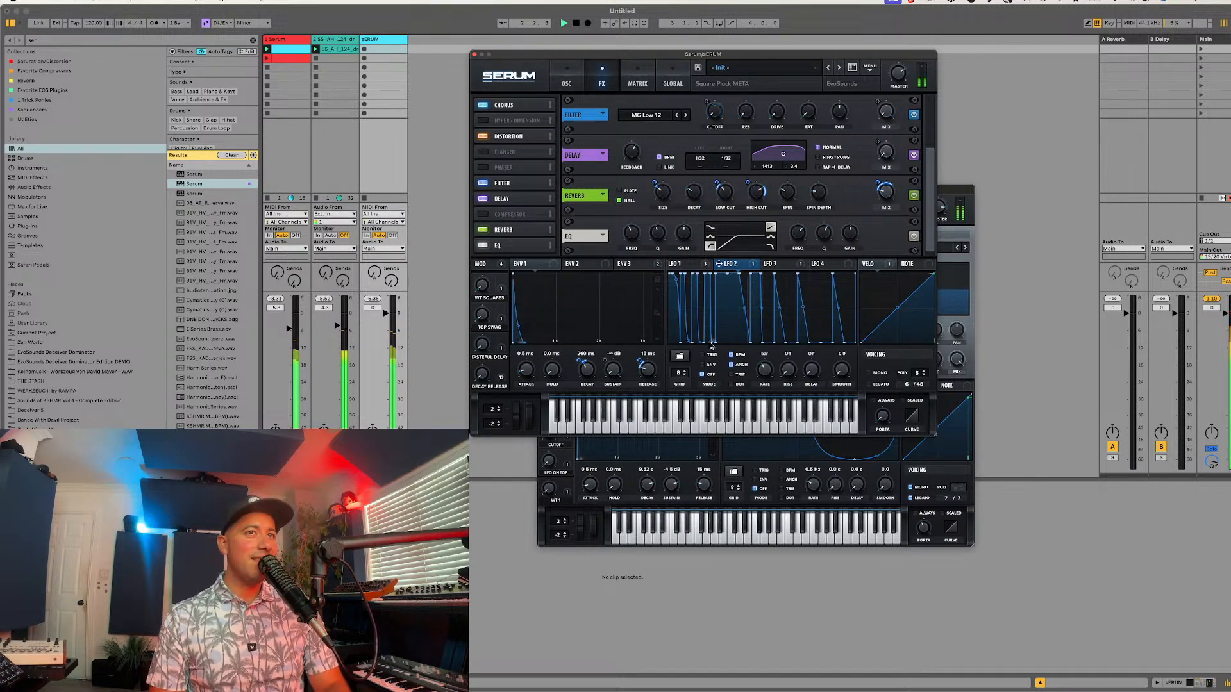
key("space")
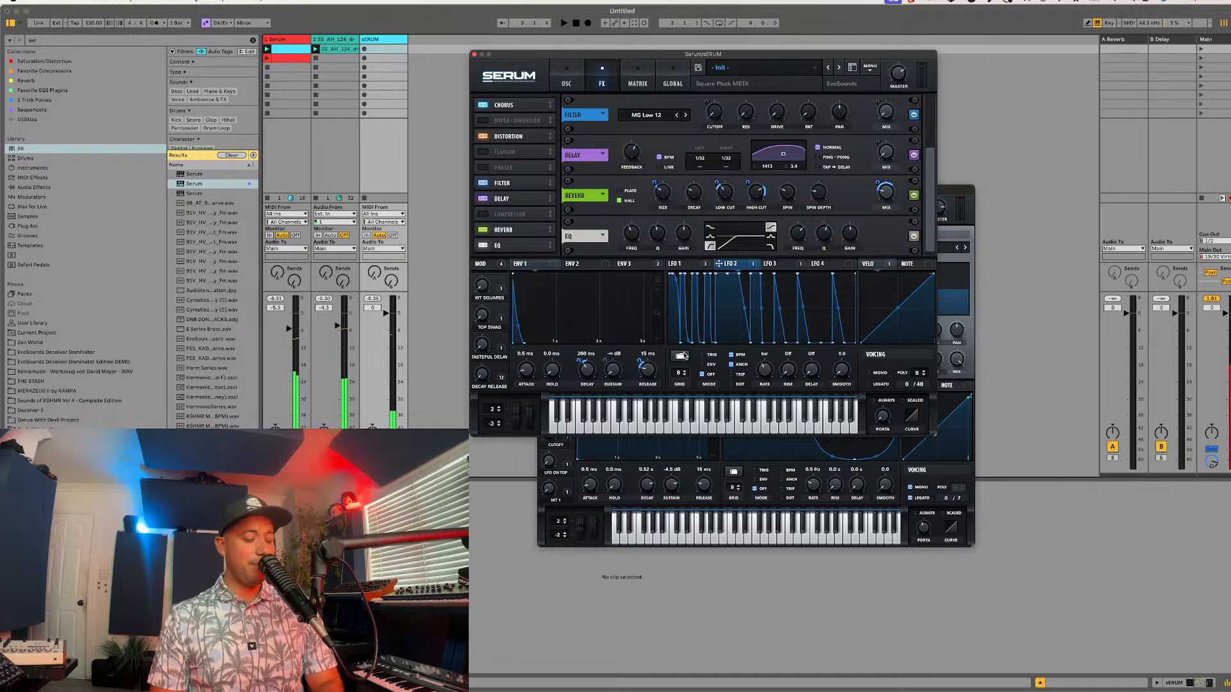
Step: Load a different preset shape into LFO 2 and audition it over the bass and drums
left_click(684, 356, "shift")
key("space")
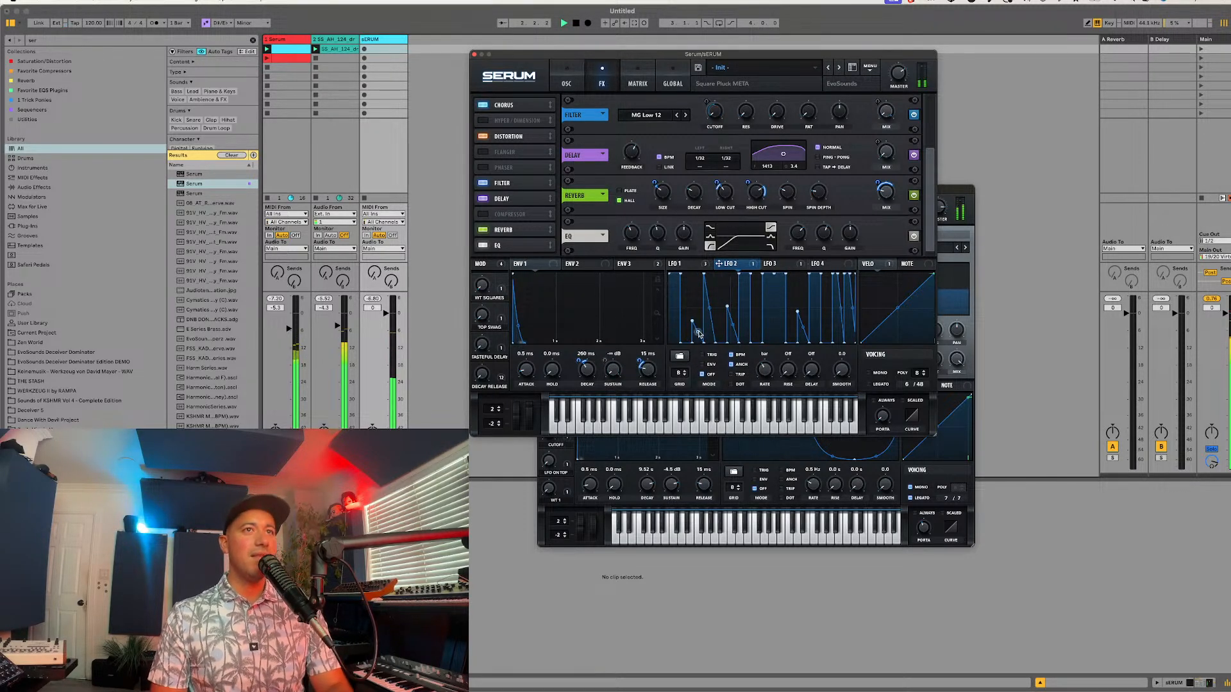
key("space")
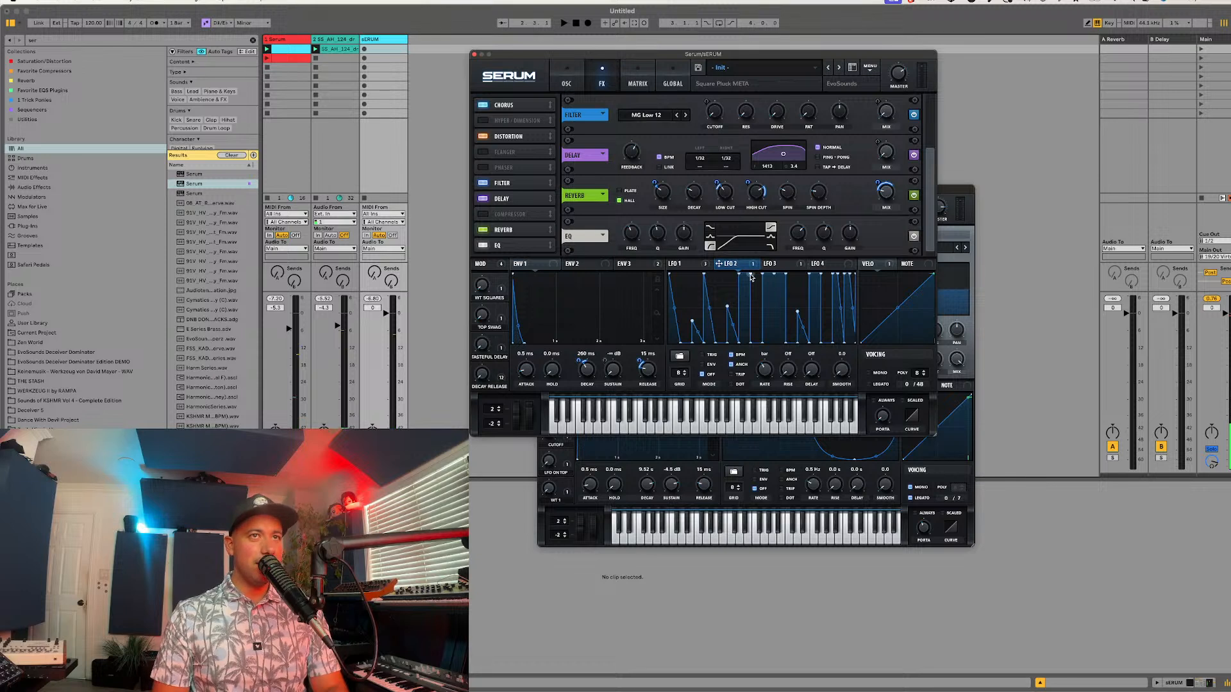
Step: Simplify the second half of LFO 2's shape by deleting surplus points to leave decaying ramps, and audition it over the loop
left_click_drag(788, 277, 803, 283)
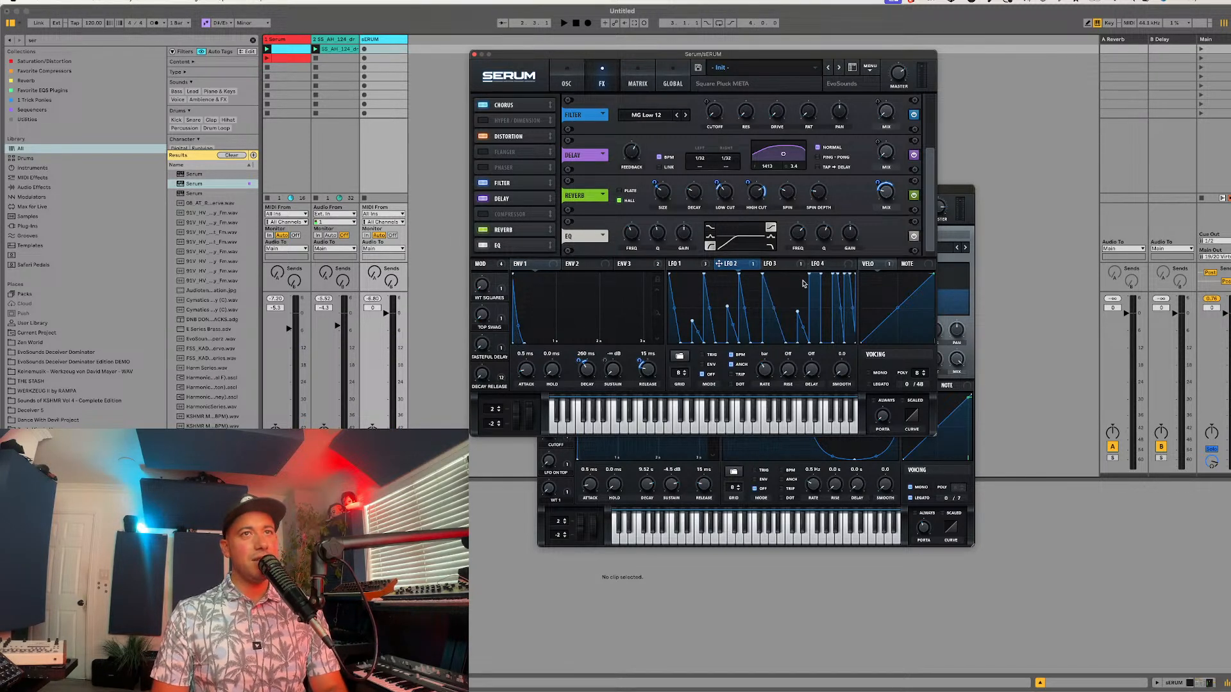
double_click(822, 279)
double_click(836, 278)
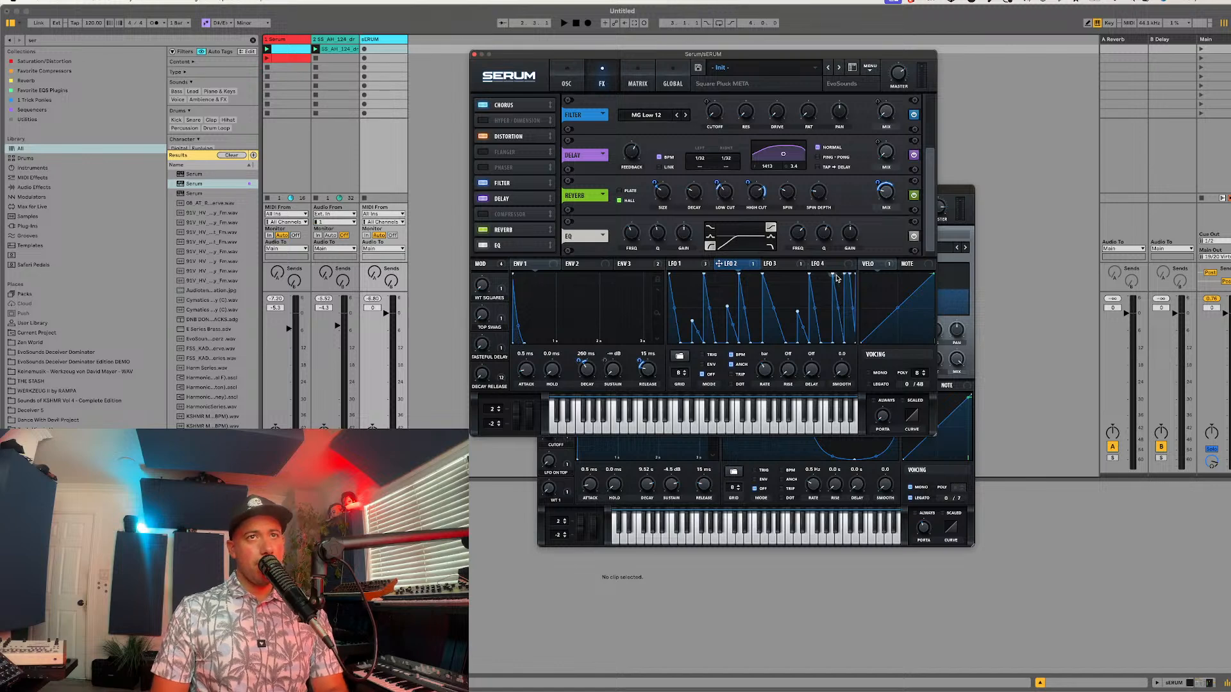
double_click(846, 278)
key("space")
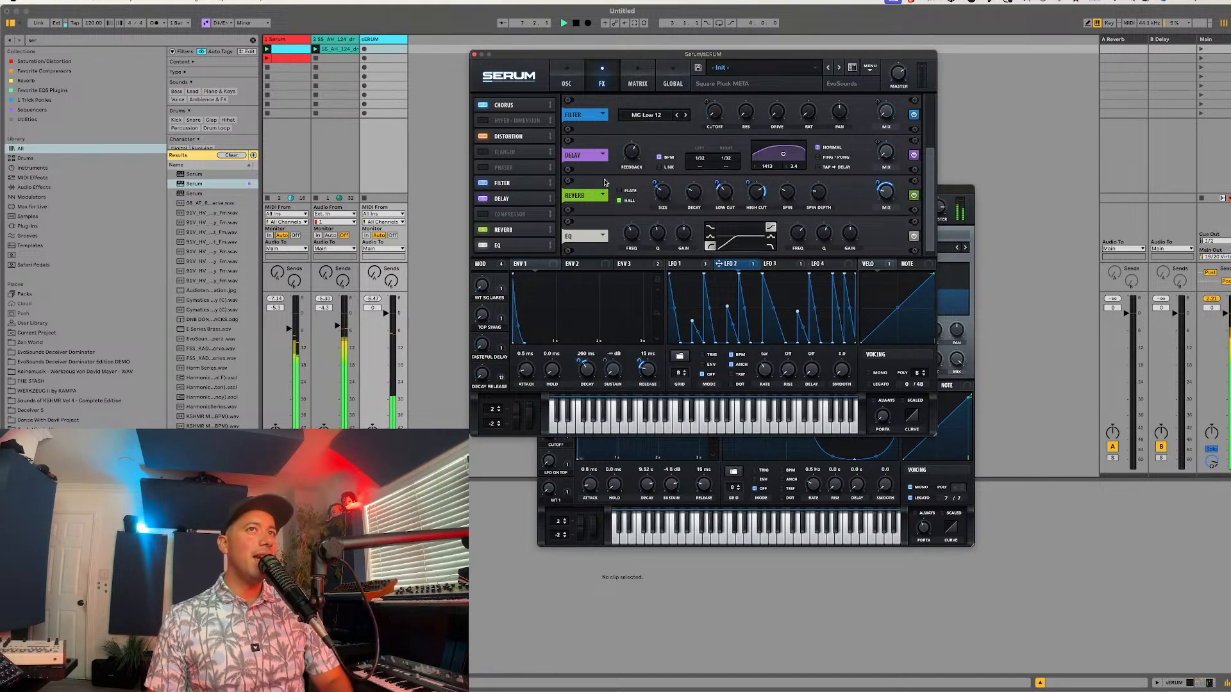
key("space")
Step: Save the pluck preset as PL - Swede Dreams in the EvoSounds Afro House folder
left_click(566, 77)
left_click(697, 69)
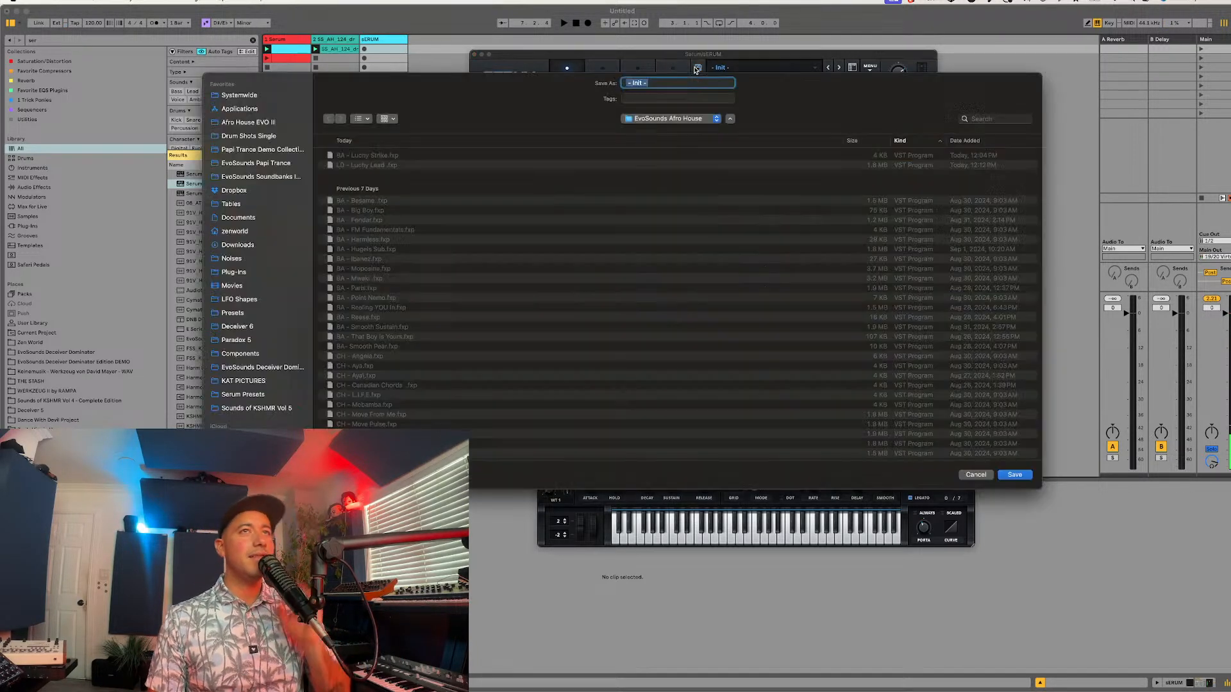
type("PL")
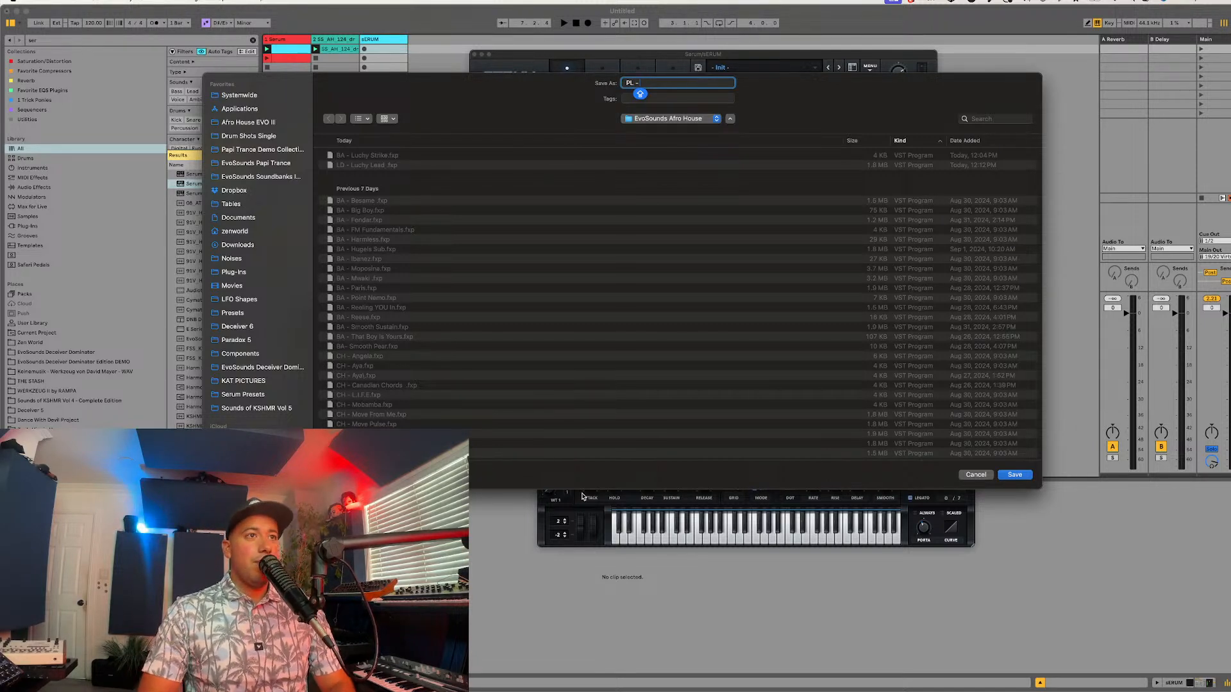
key("super+Tab")
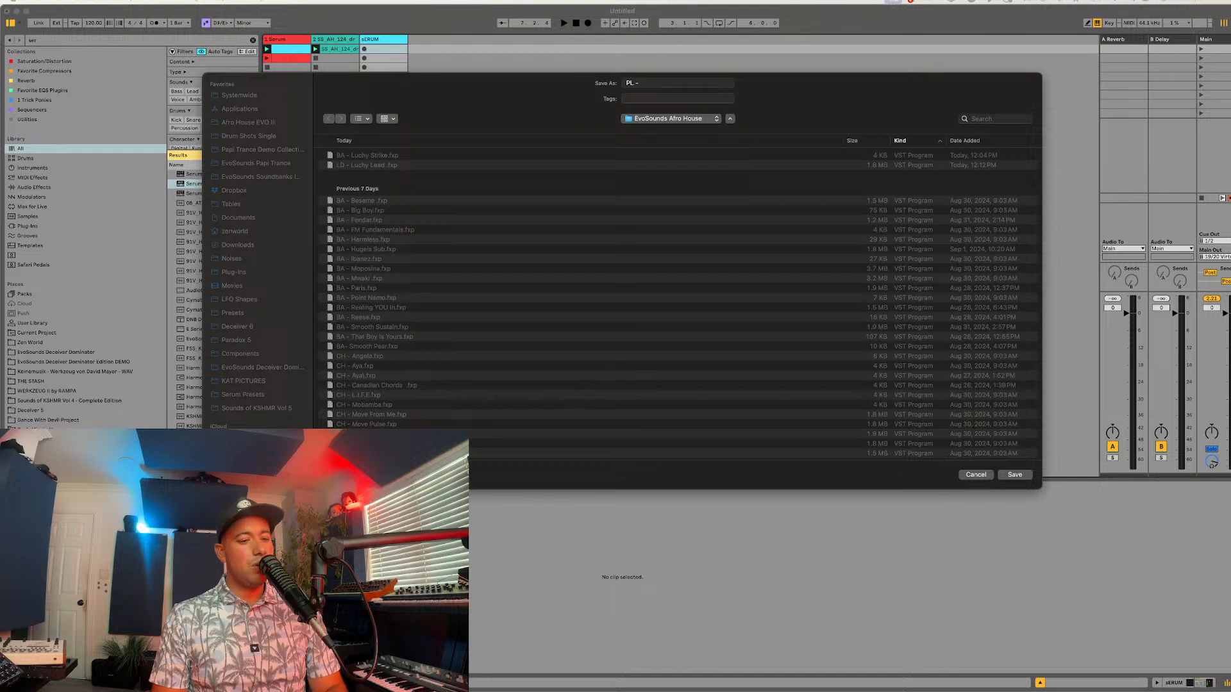
left_click(656, 87)
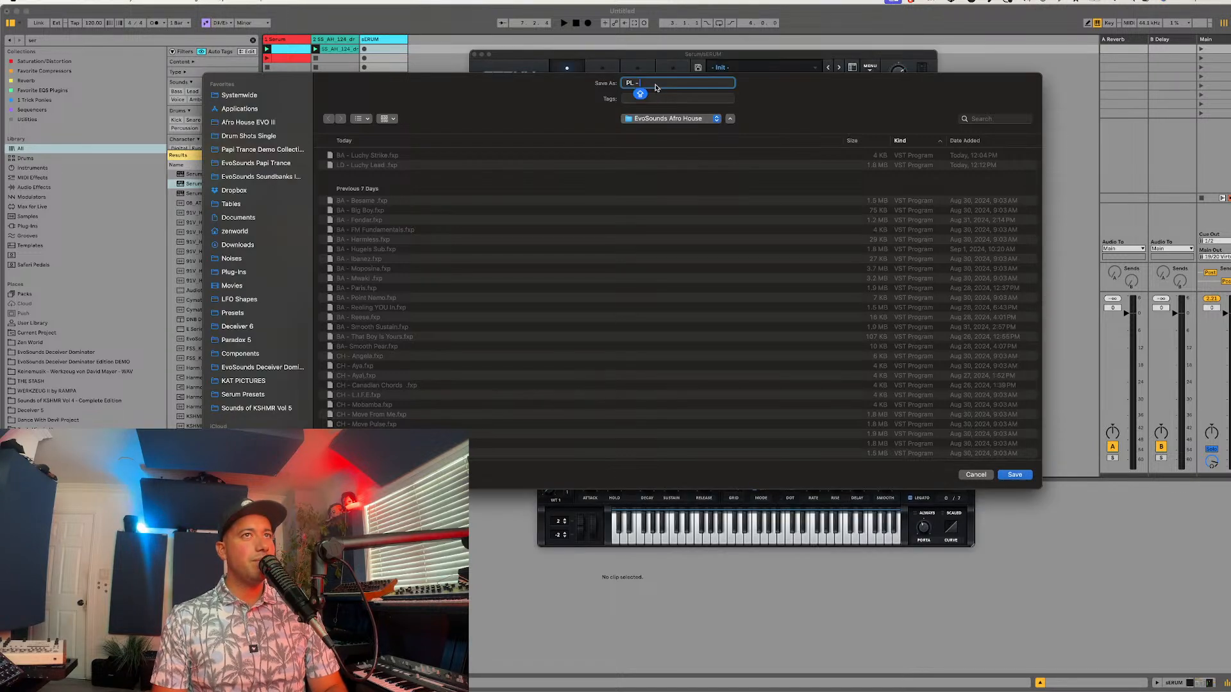
type("Swed")
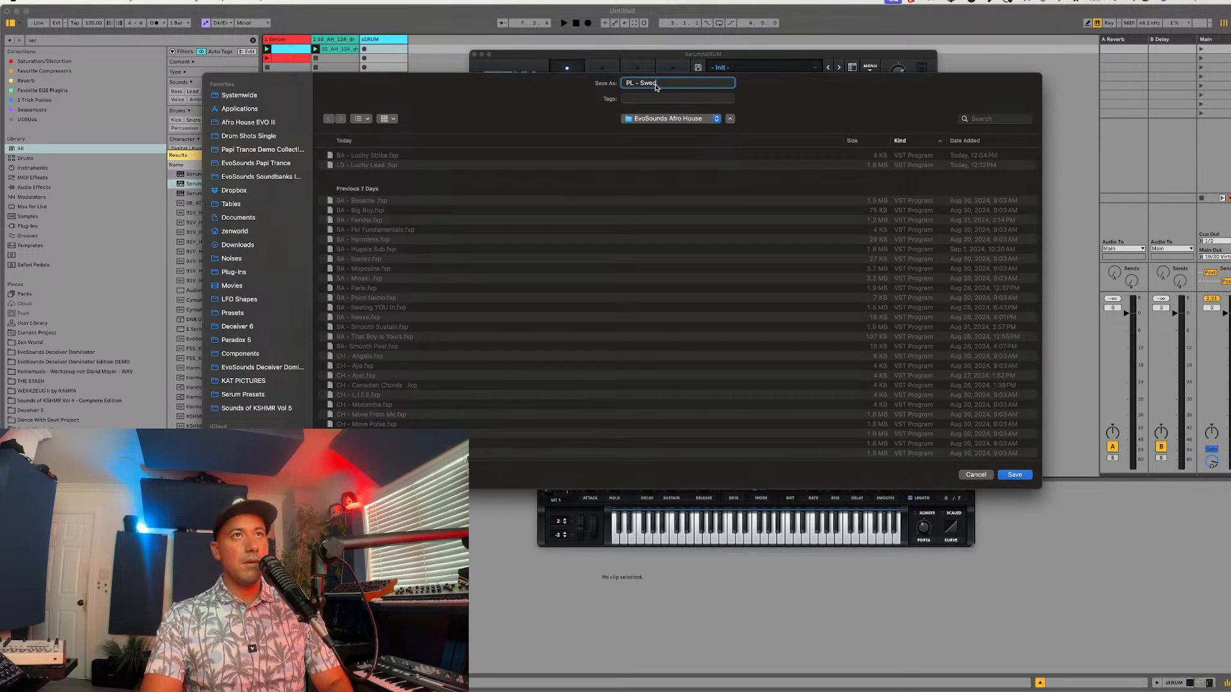
type("e Dreams")
key("Return")
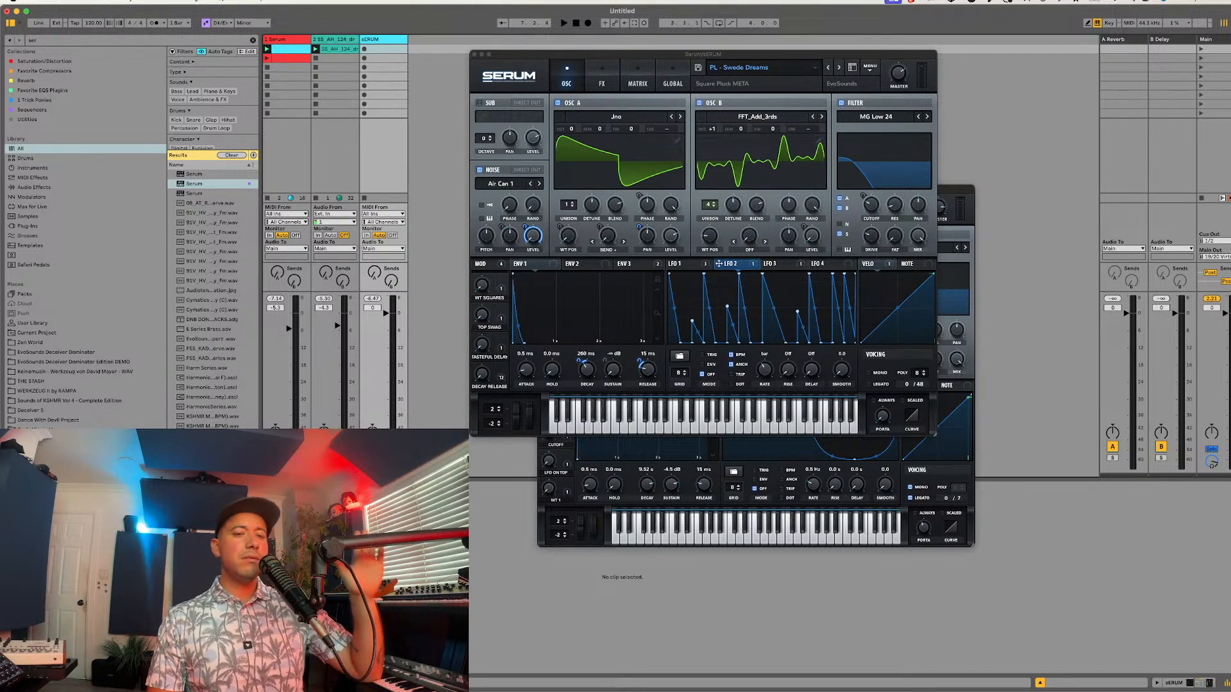
Step: Initialize the front Serum instance's patch and close the other Serum window holding the bass preset
key("super+Tab")
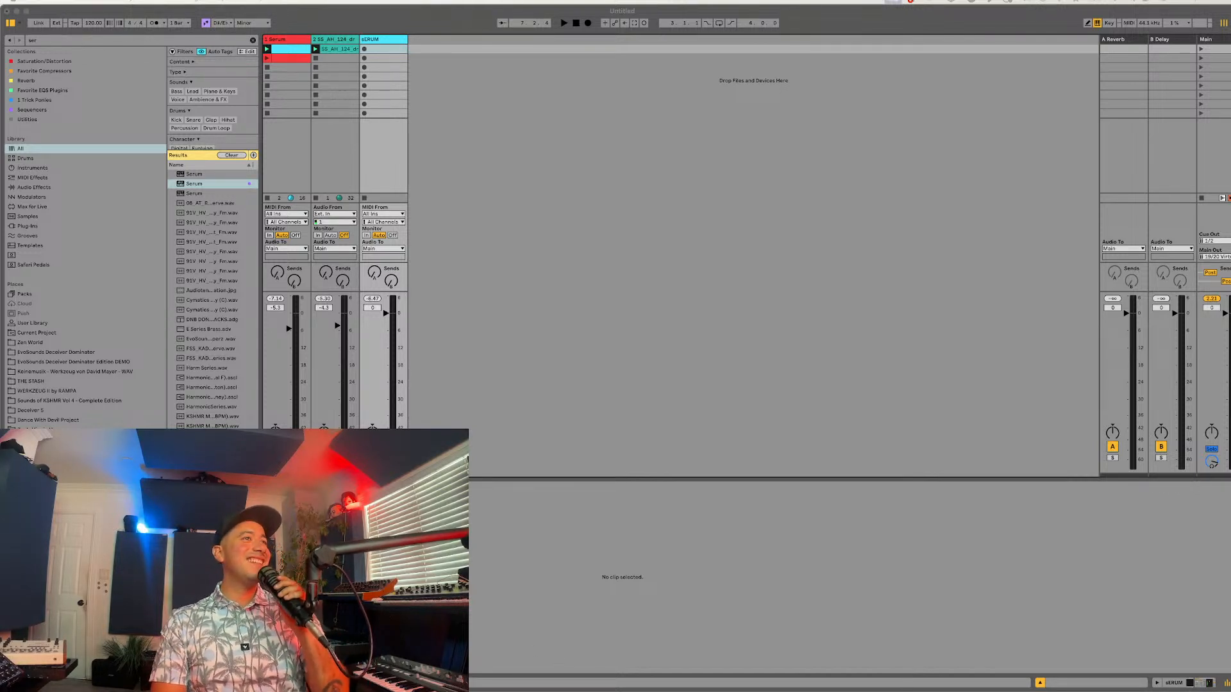
left_click(540, 244)
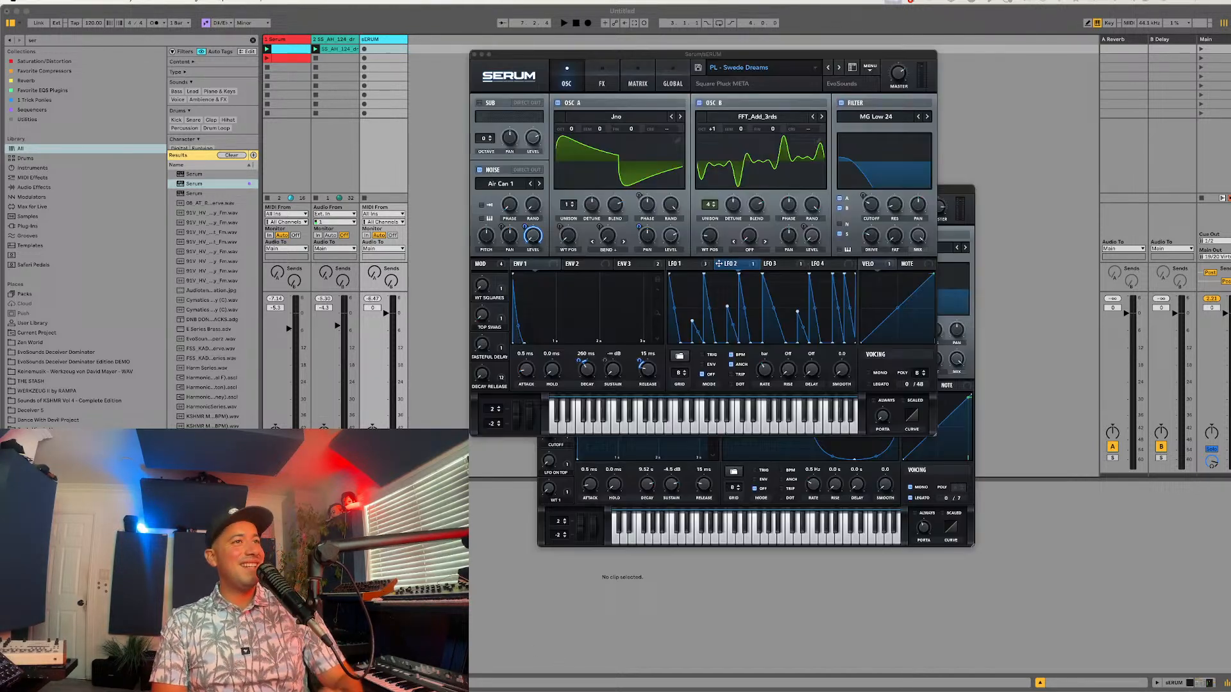
left_click(870, 67)
left_click(883, 131)
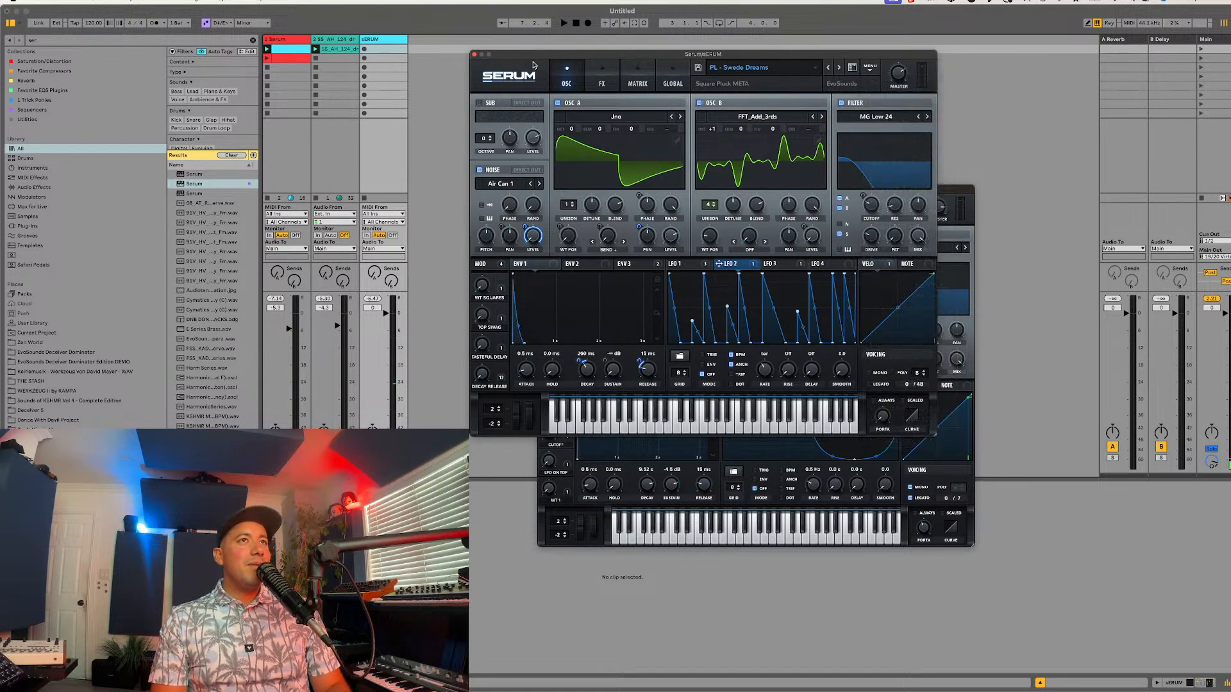
left_click(931, 207)
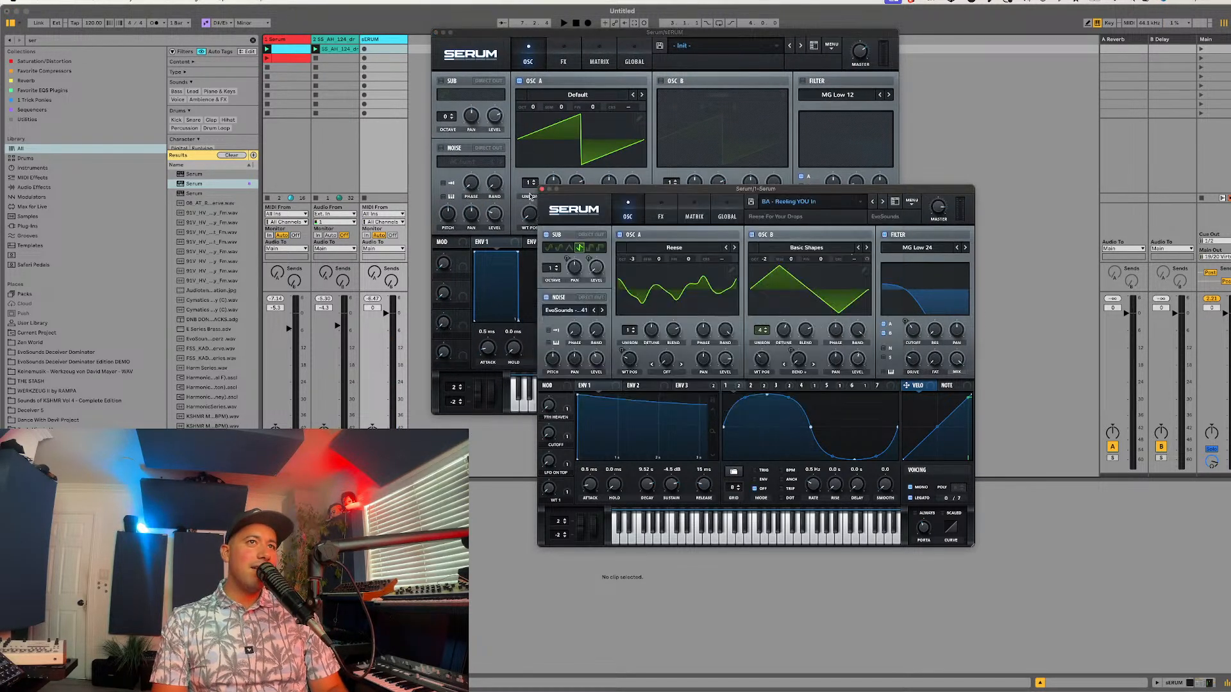
left_click(542, 189)
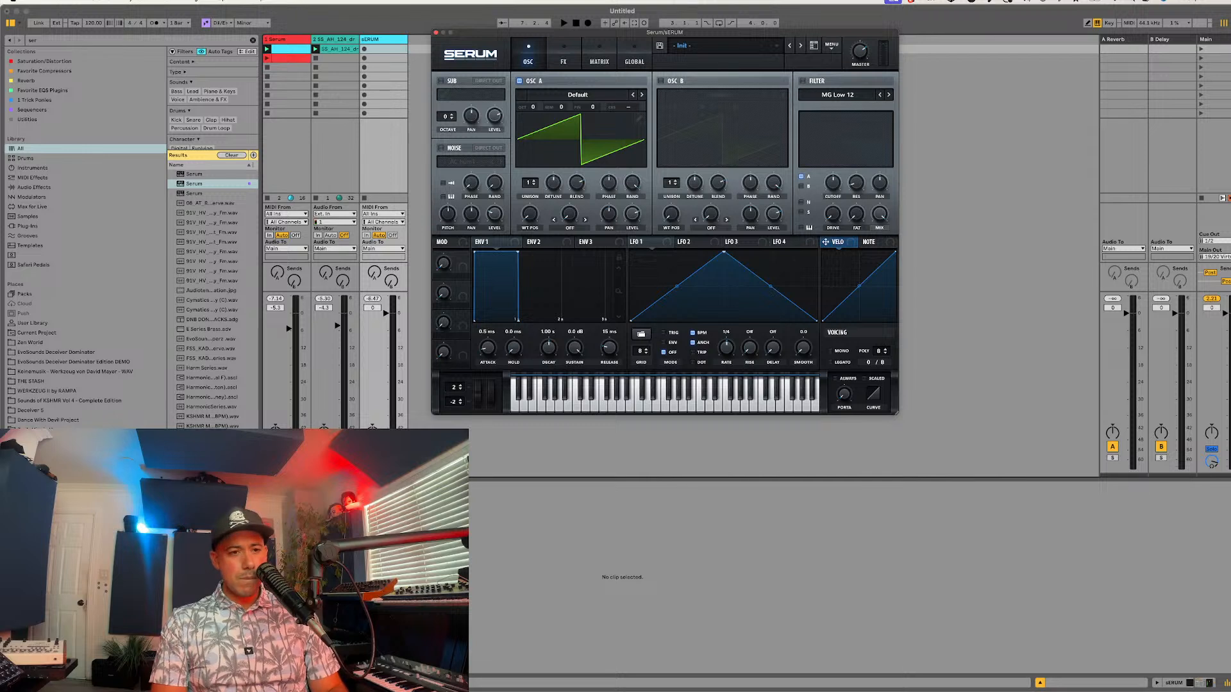
Step: Reposition the Serum window, slightly lower the first Serum track's volume, and audition the initialized patch over the bass and drums
left_click(467, 661)
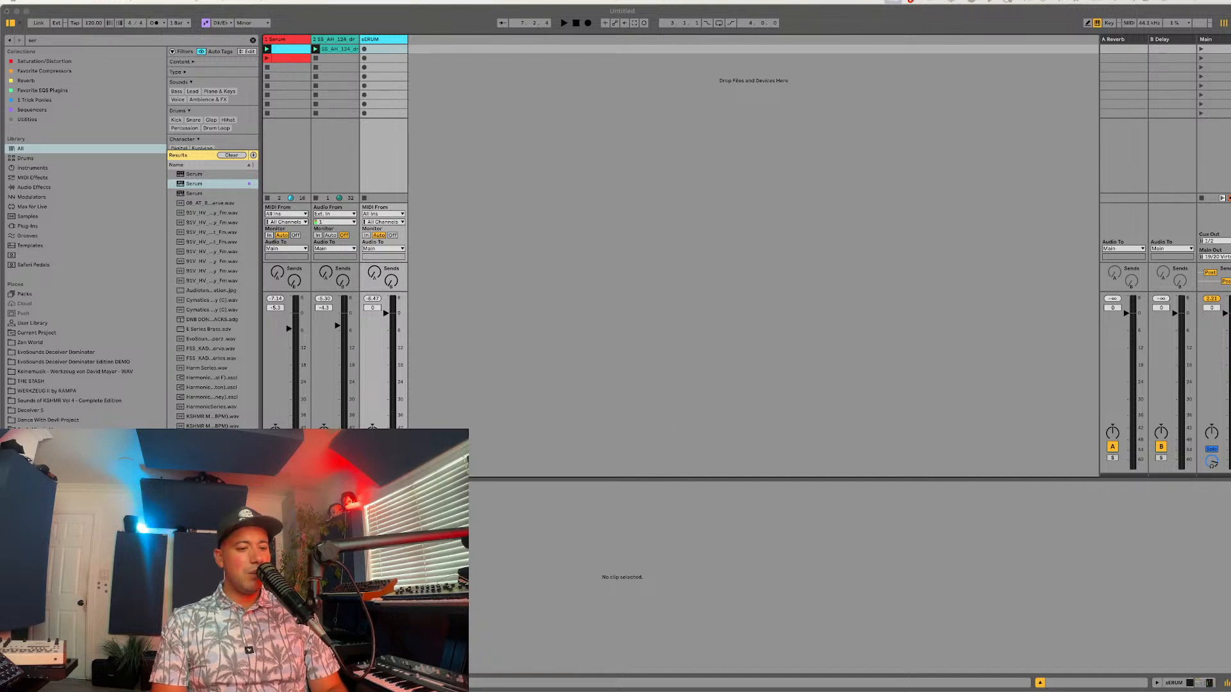
left_click(573, 583)
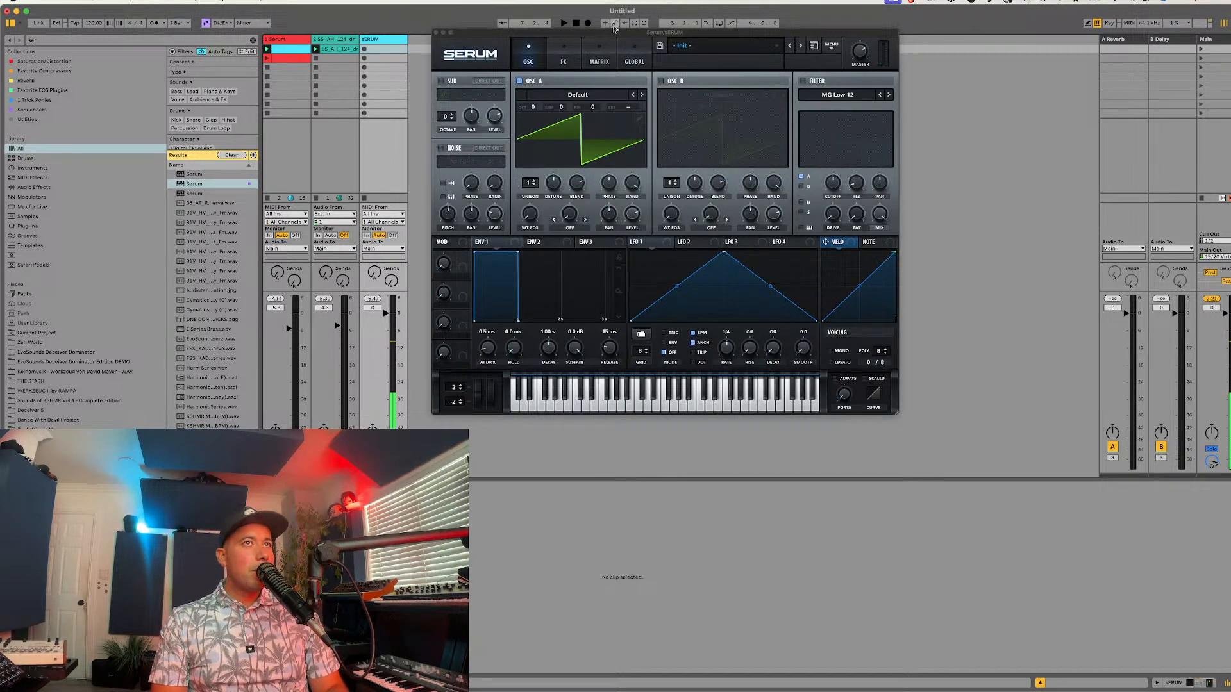
left_click_drag(608, 36, 644, 143)
key("space")
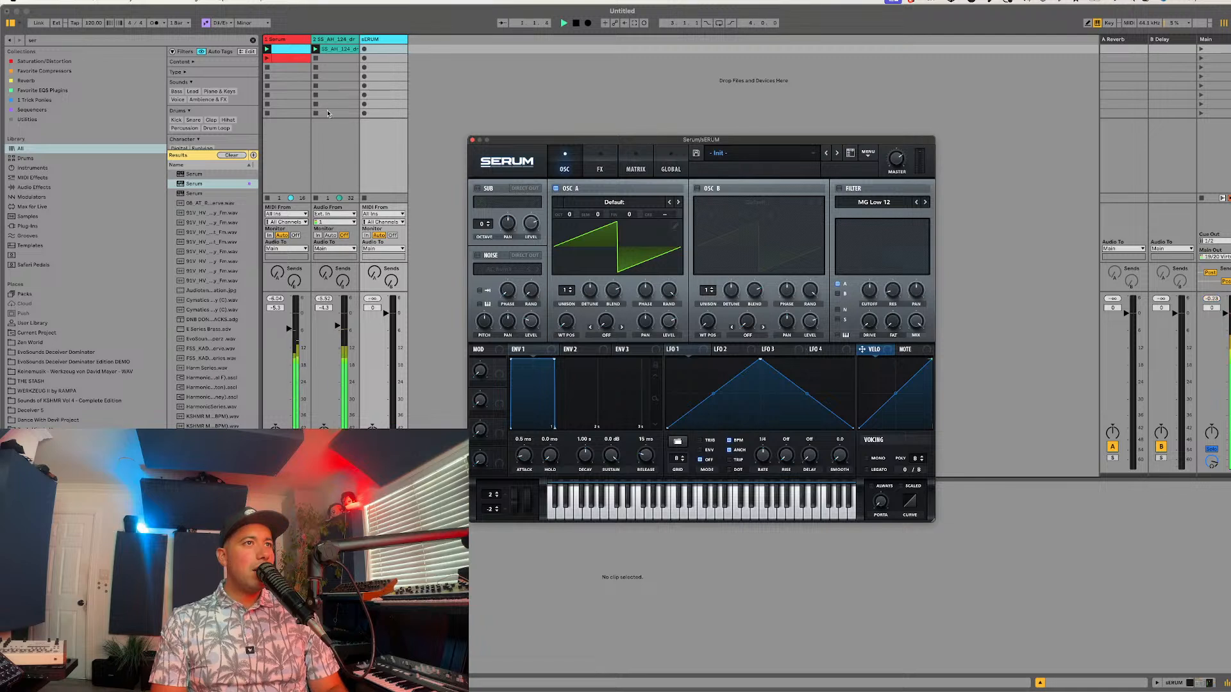
left_click_drag(289, 329, 289, 331)
key("space")
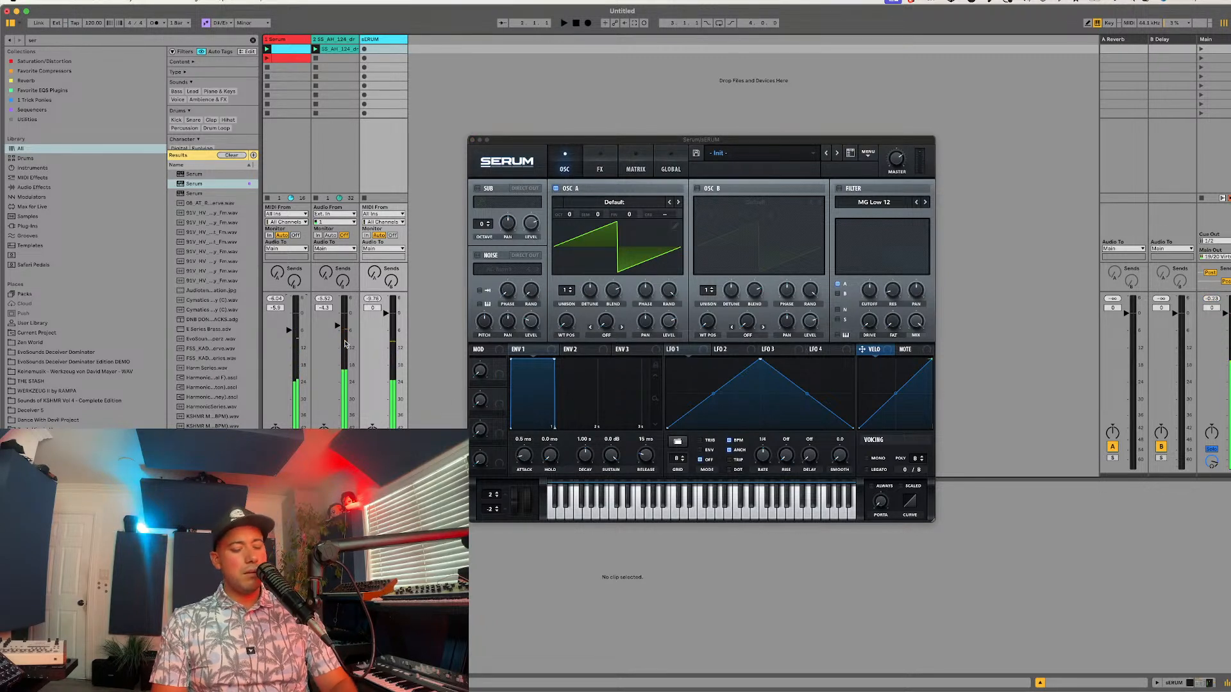
key("space")
left_click(575, 260)
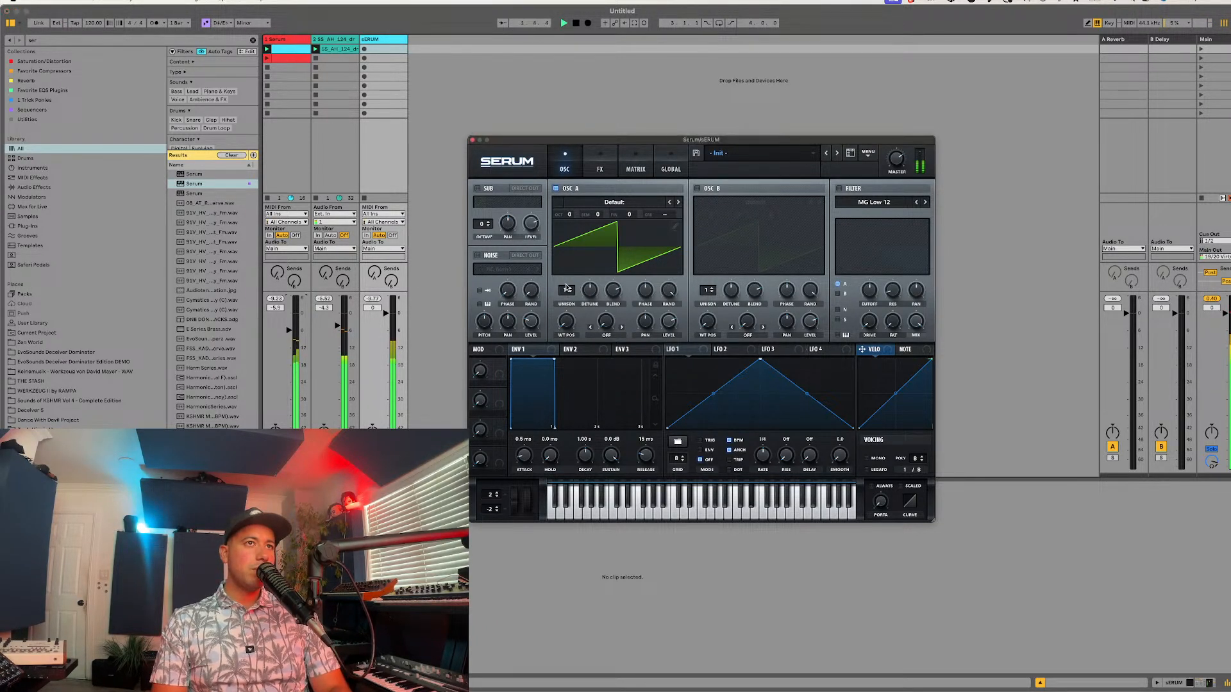
key("space")
Step: Enable the reverb effect with its mix at 100% and adjust its spin settings during playback
left_click(600, 166)
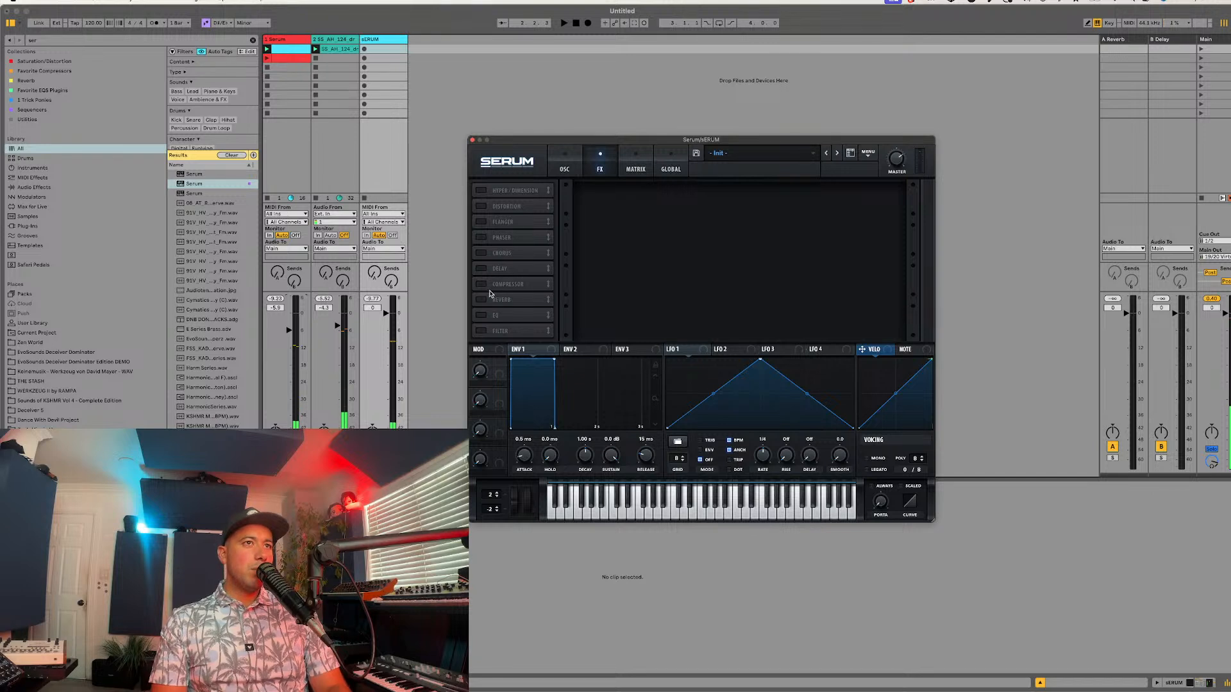
left_click(481, 299)
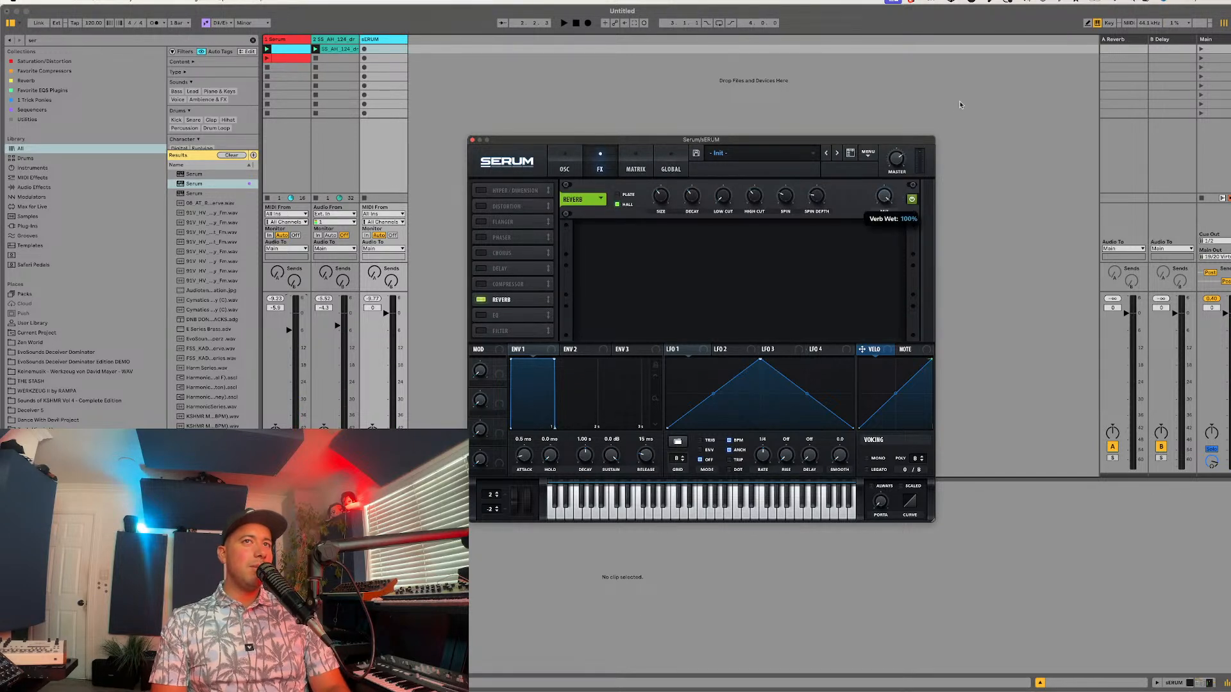
key("space")
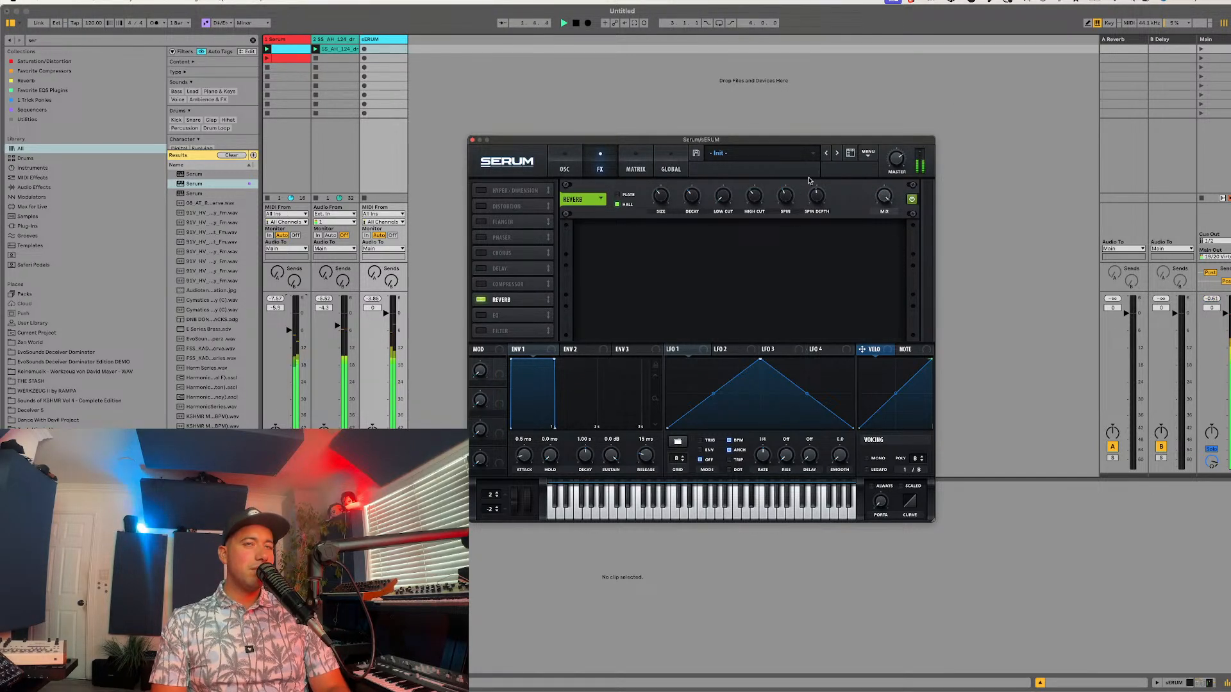
left_click_drag(811, 199, 812, 189)
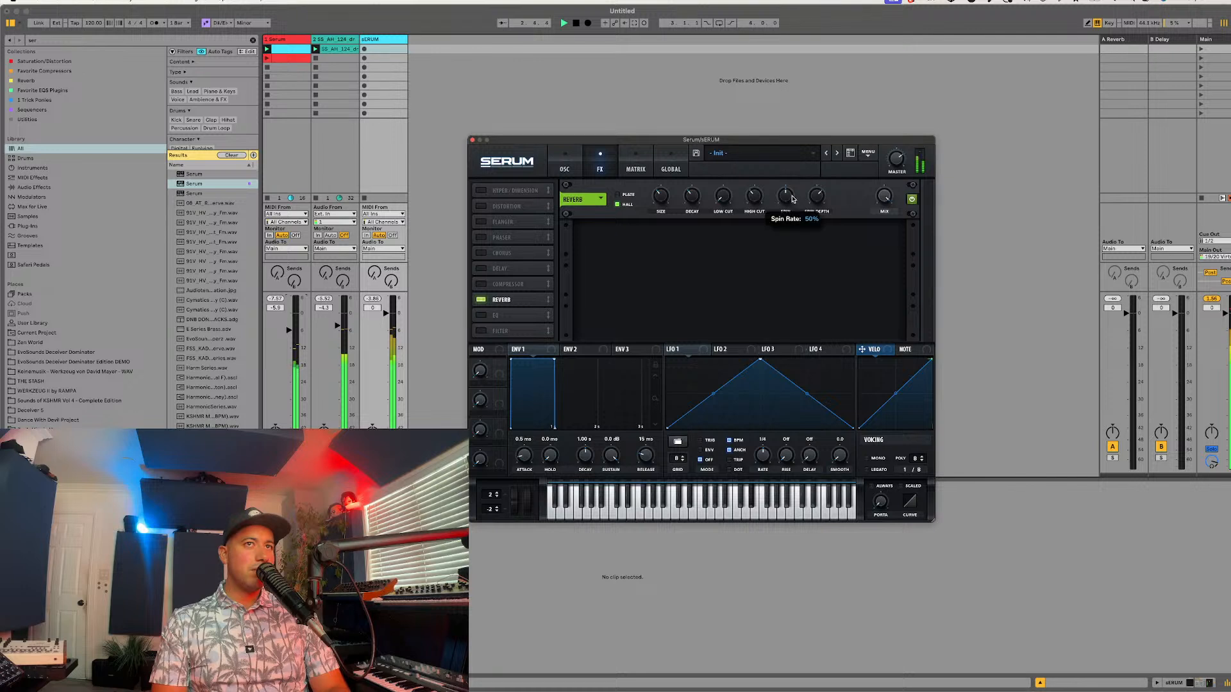
Step: Set envelope 1's attack to about 386 ms, decay to about 4.18 s, and sustain to -7.0 dB
left_click(557, 160)
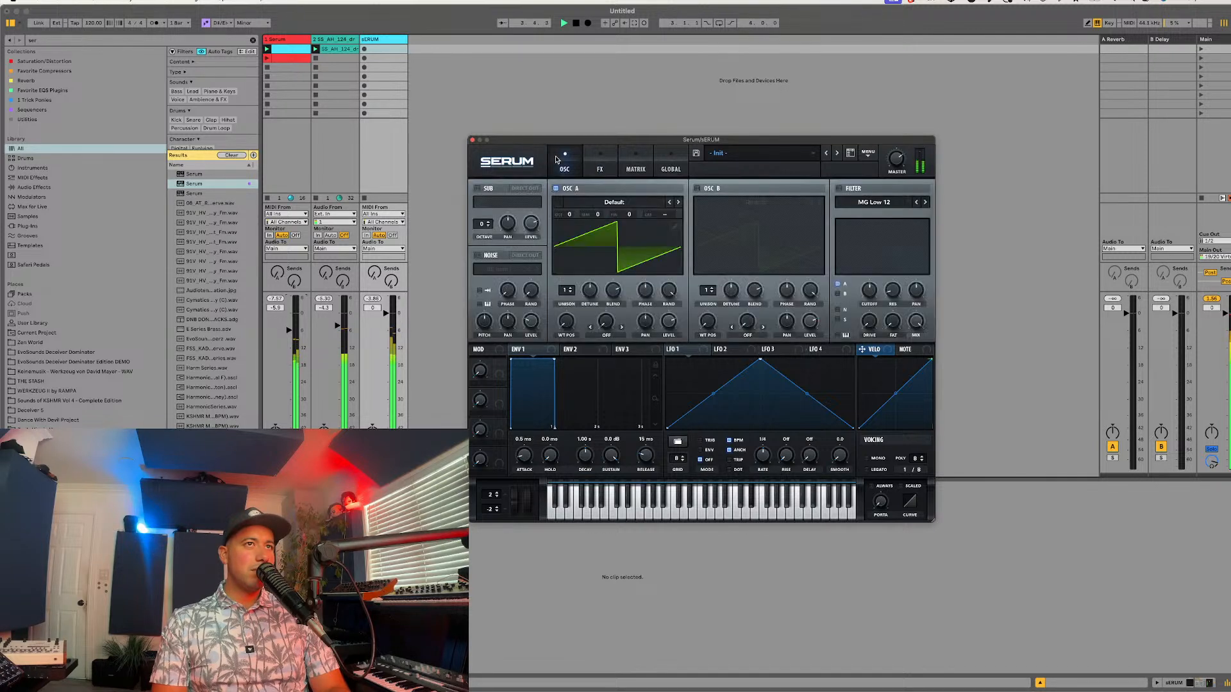
left_click_drag(523, 454, 513, 415)
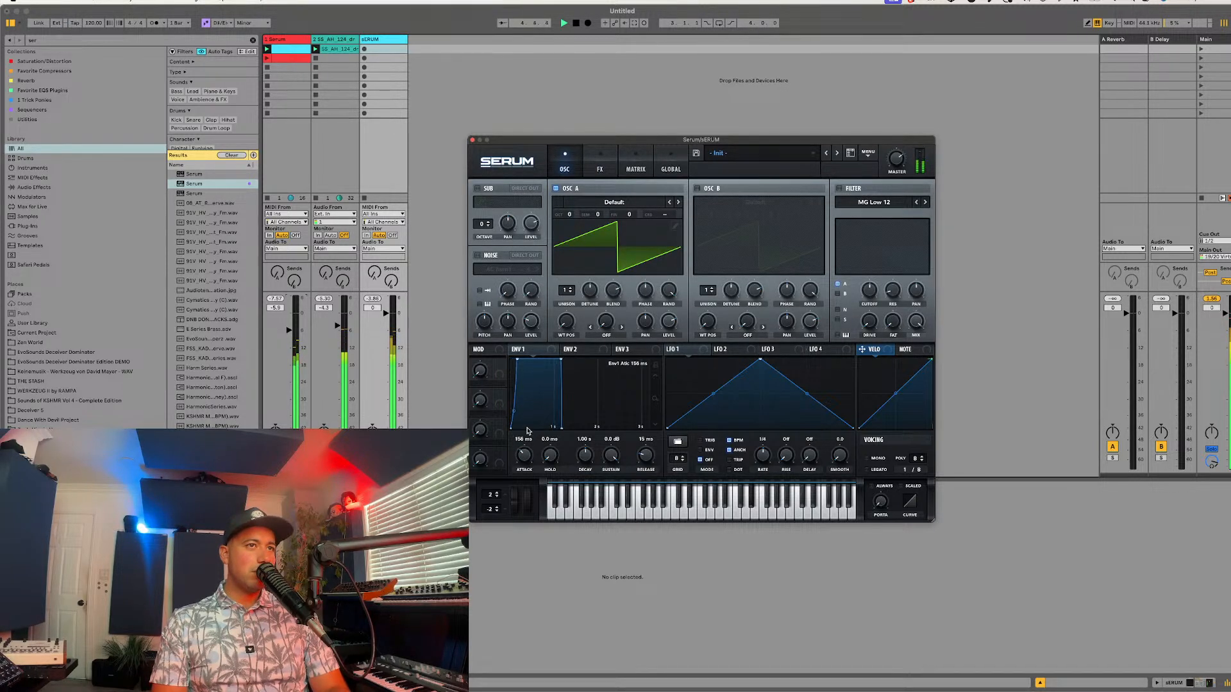
key("space")
left_click_drag(610, 454, 526, 445)
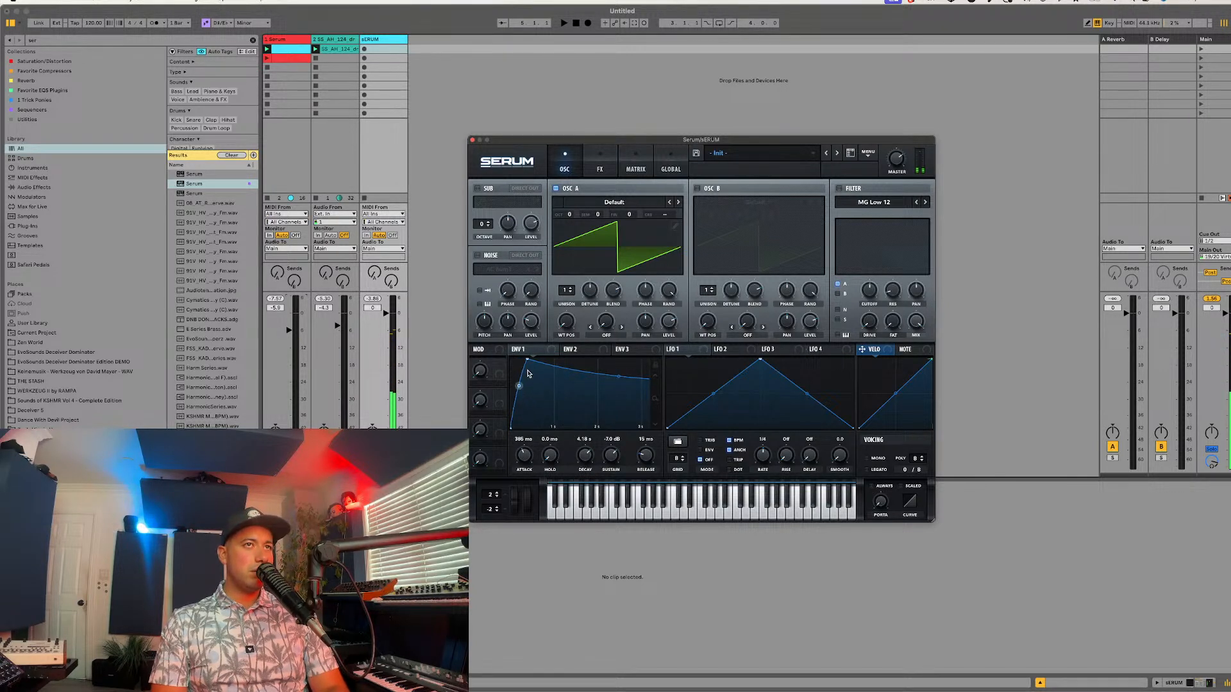
Step: Adjust the reverb's size, decay and low cut, and add an EQ with a low-cut low band and a peak high band
left_click(599, 165)
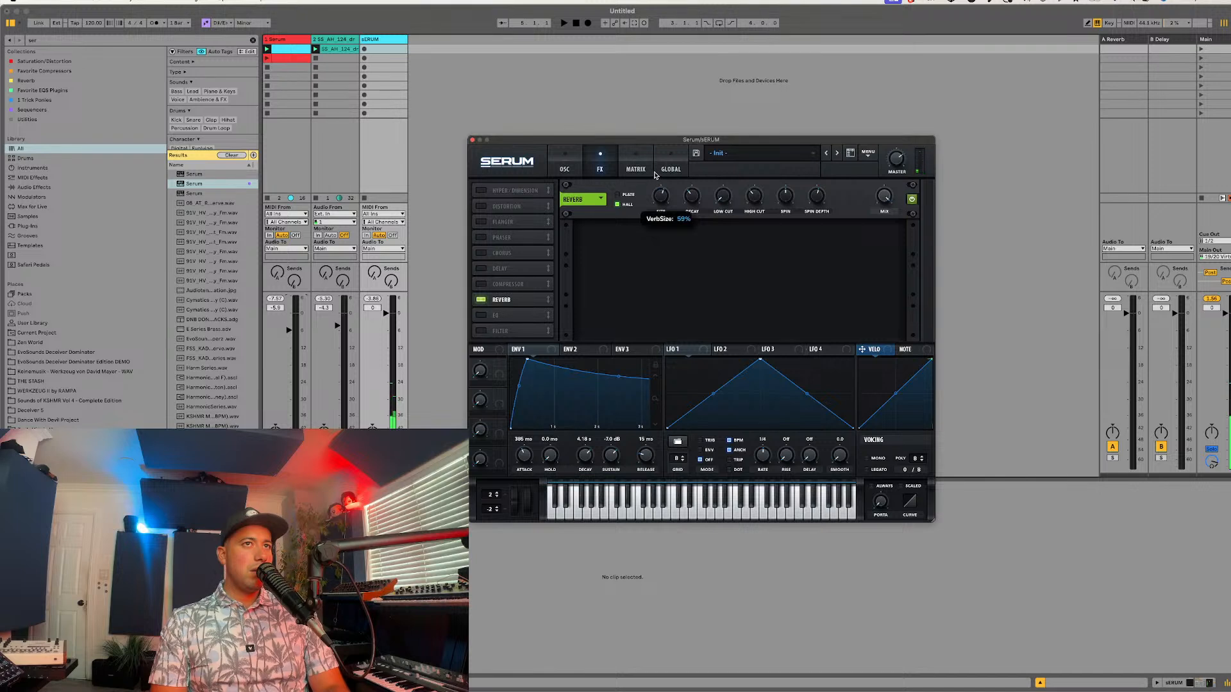
left_click_drag(701, 200, 743, 199)
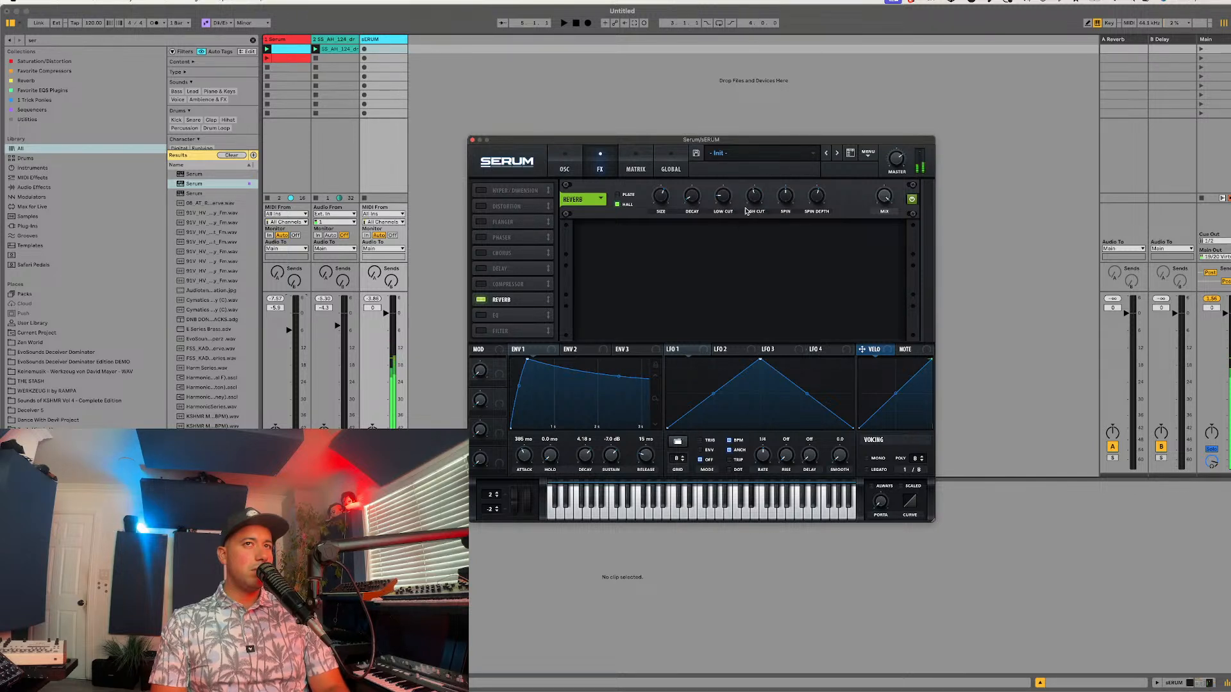
left_click(494, 317)
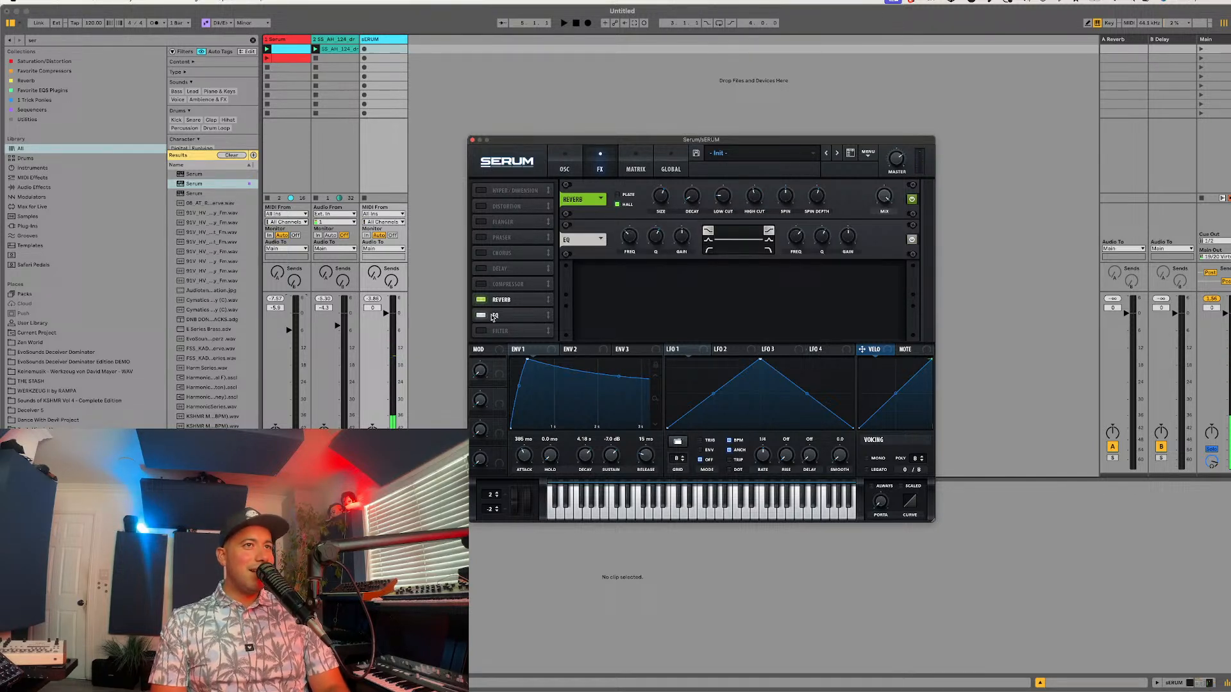
left_click(708, 249)
left_click_drag(649, 236, 654, 236)
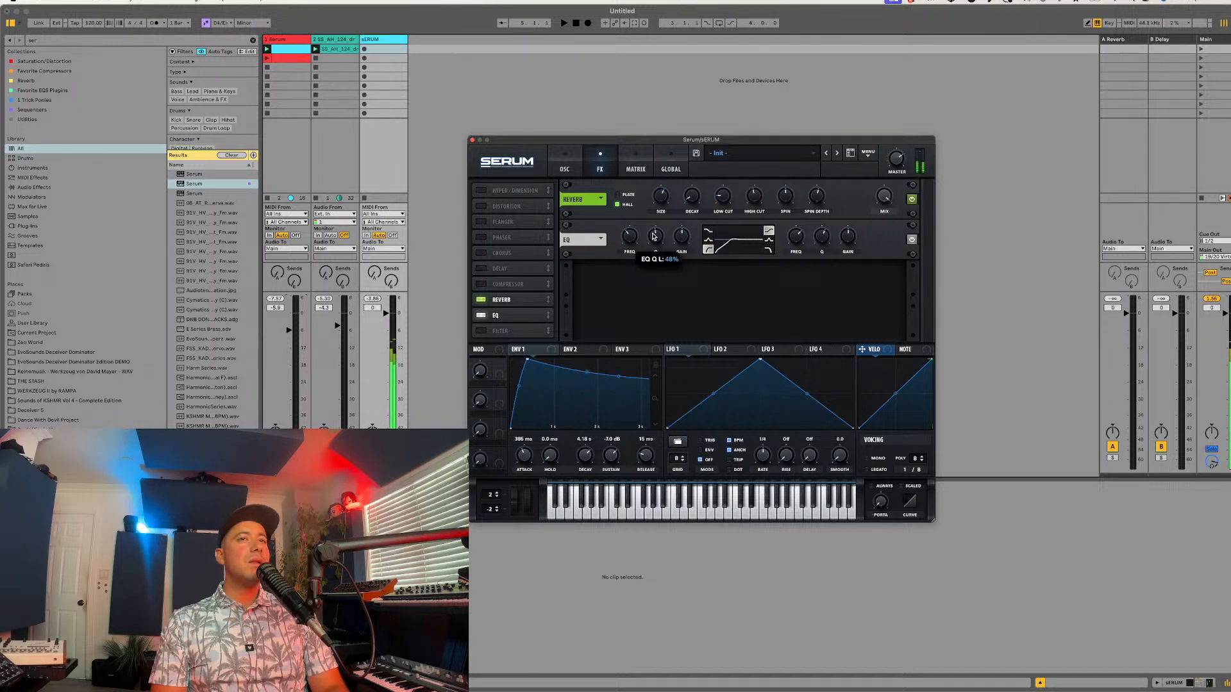
left_click(768, 240)
mouse_move(823, 240)
left_mouse_down()
mouse_move(817, 249)
mouse_move(802, 231)
left_mouse_up()
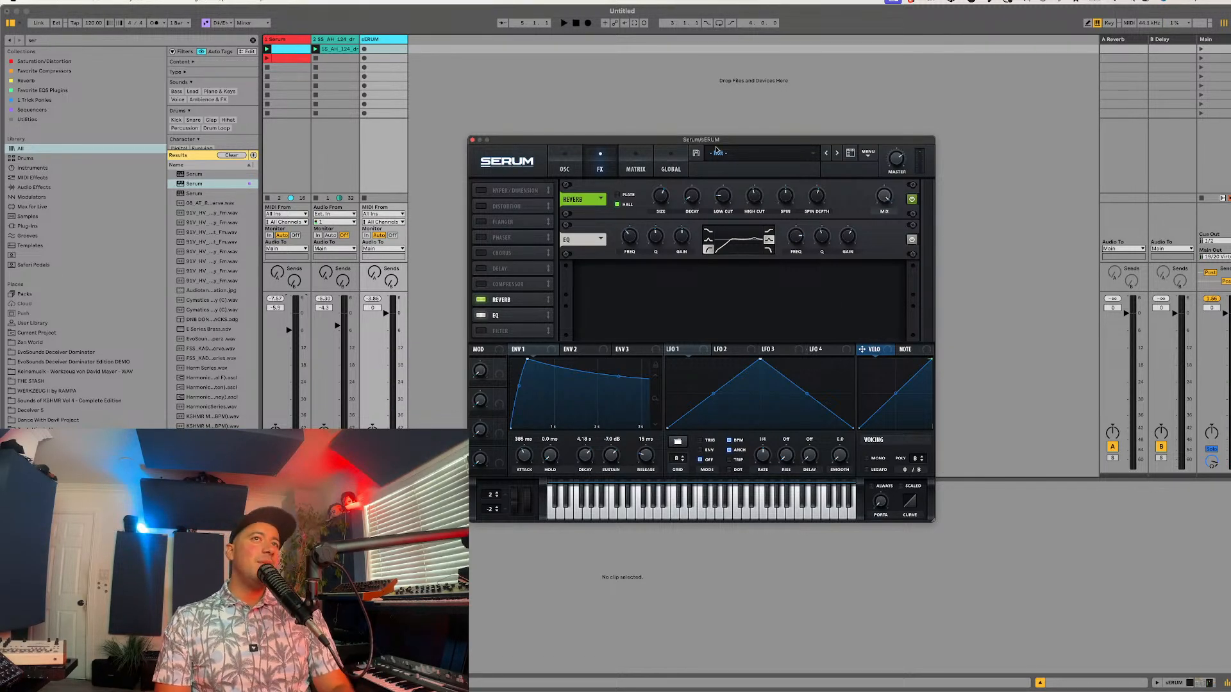
Step: Enable the MG Low 12 filter on oscillator A and raise its cutoff while auditioning over the loop
left_click_drag(702, 140, 730, 99)
left_click(591, 127)
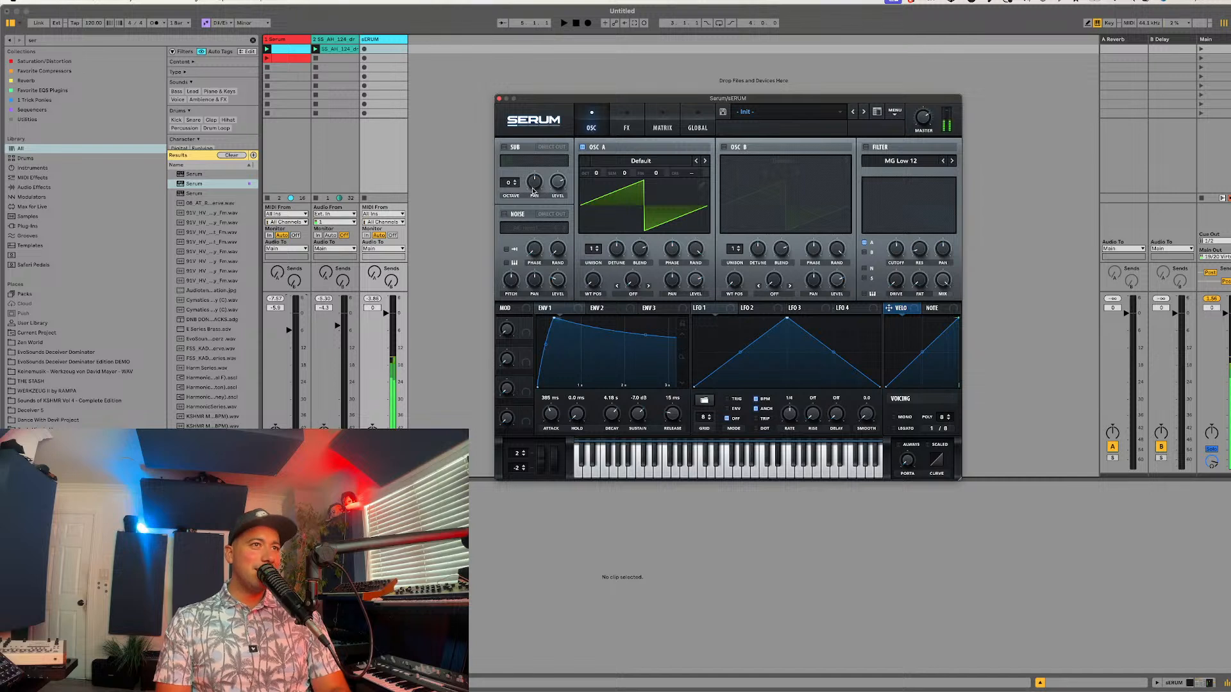
key("space")
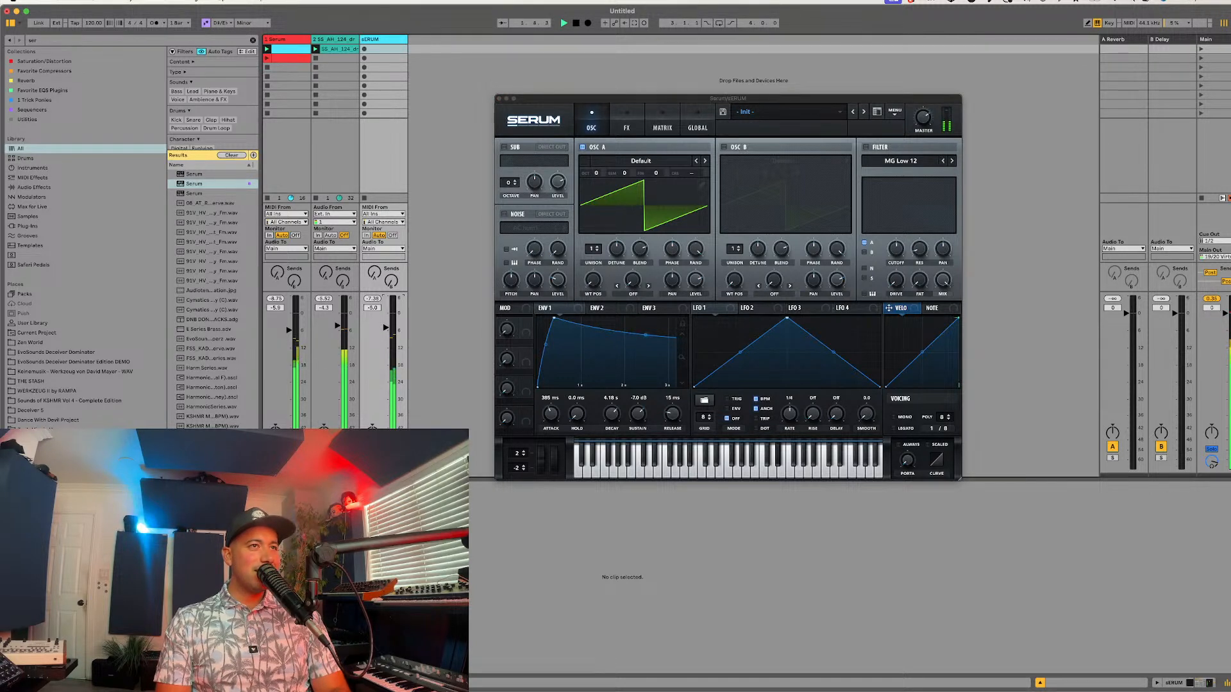
left_click(866, 147)
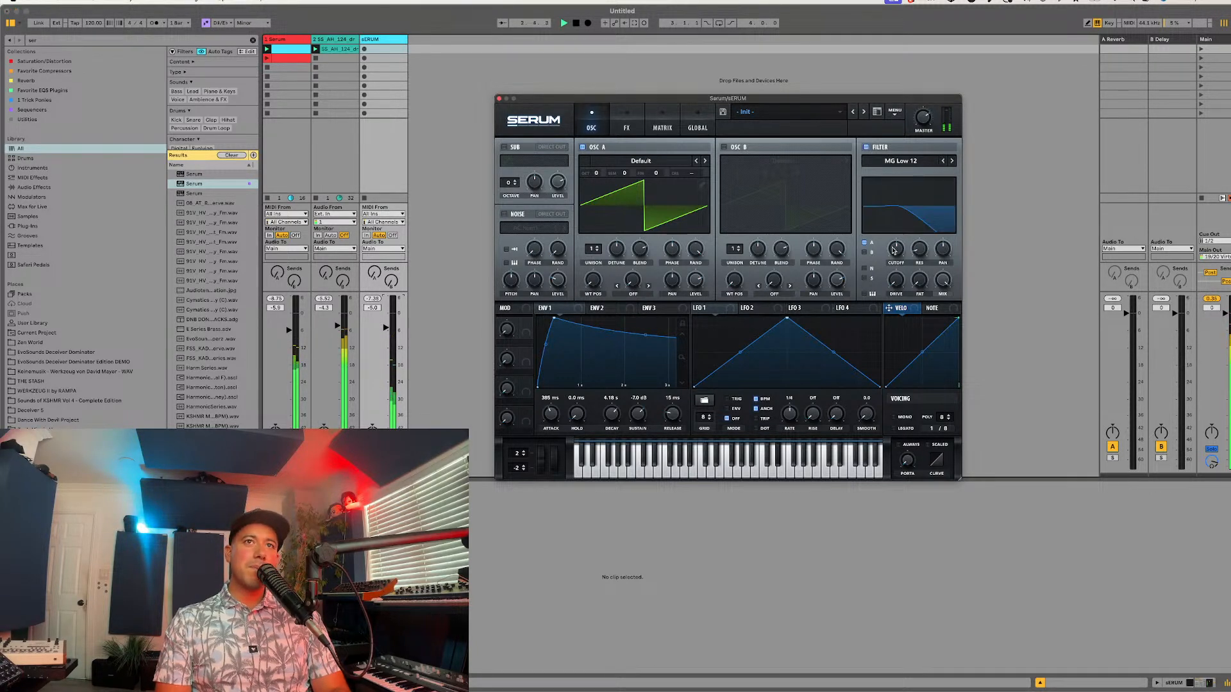
left_click_drag(893, 250, 929, 180)
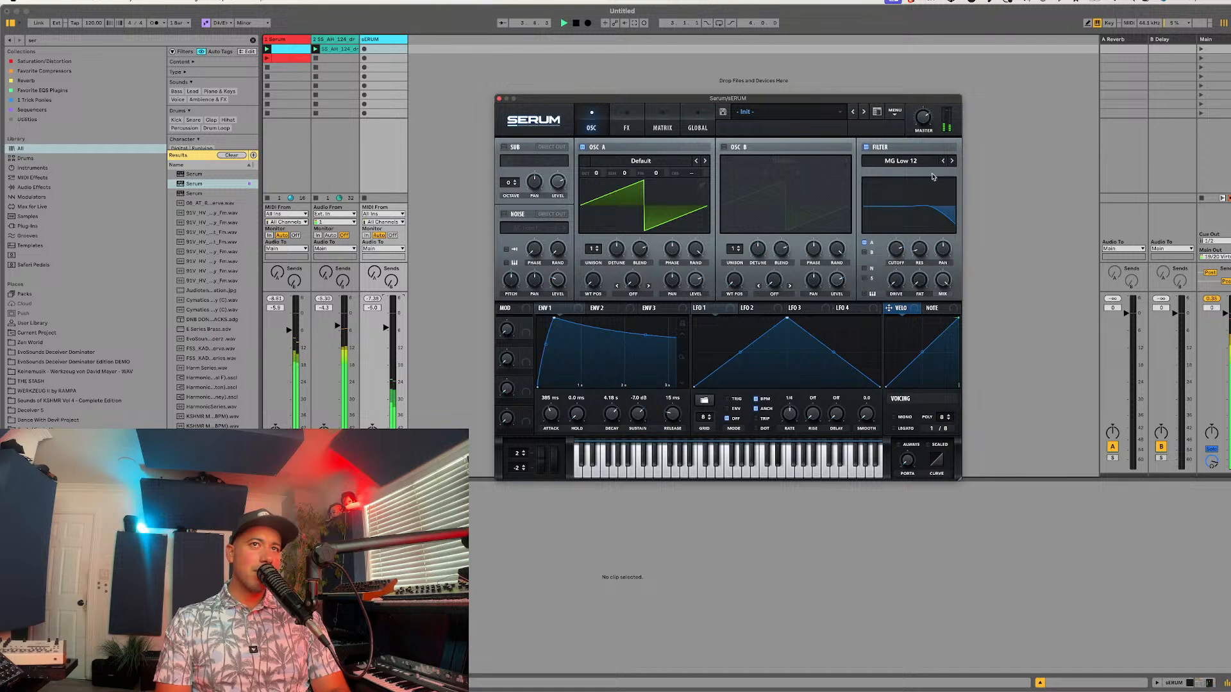
Step: Change the filter type to MG Low 24 during playback
left_click(951, 161)
mouse_move(892, 242)
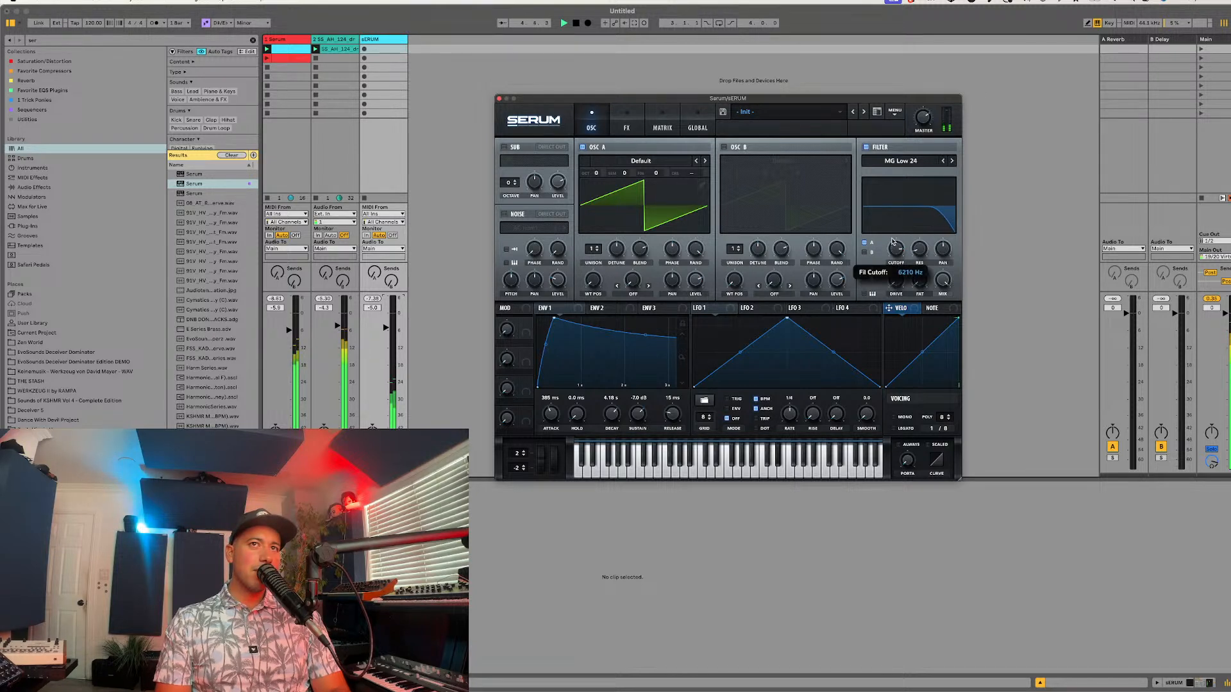
Step: Enable oscillator B and load the Reesey Mess 3 [SL] wavetable into it
left_click(724, 147)
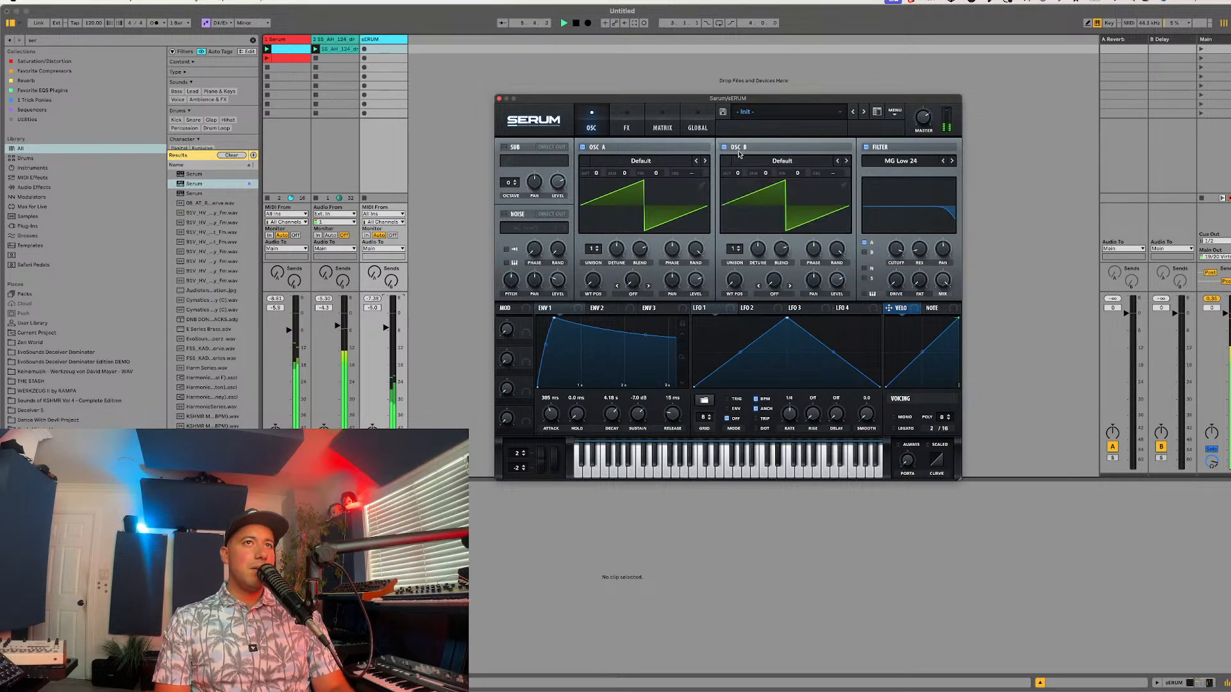
left_click(744, 161)
left_click(745, 161)
left_click(744, 161)
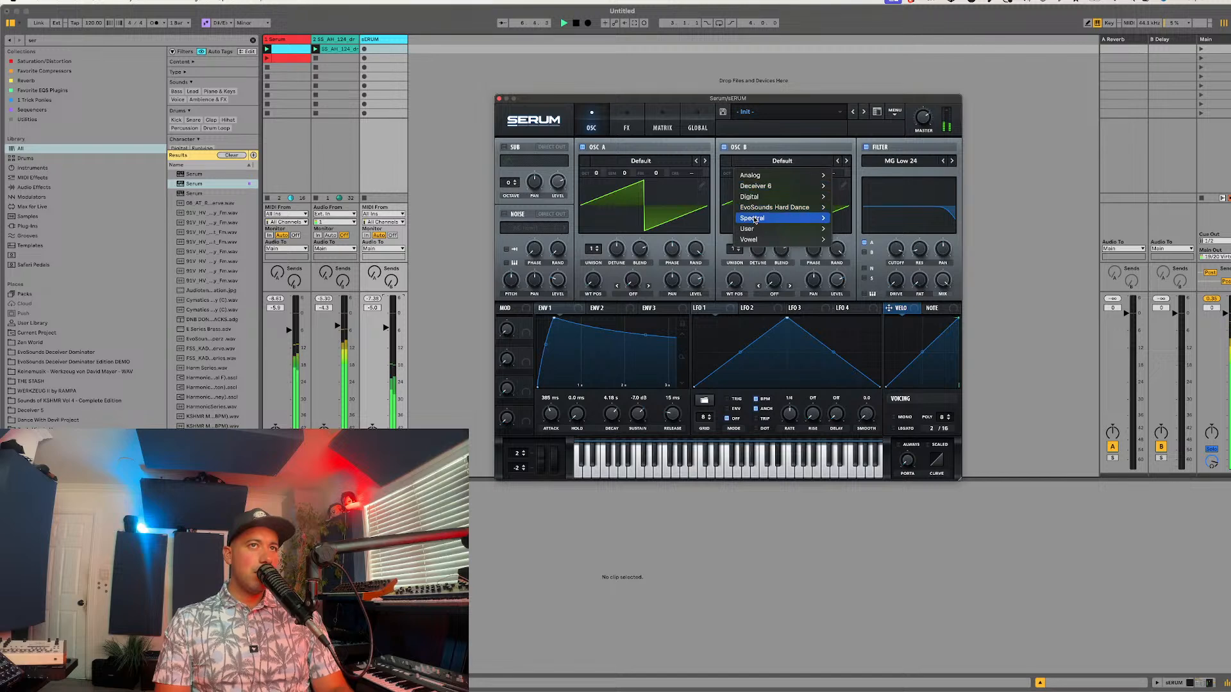
mouse_move(755, 220)
left_click(859, 423)
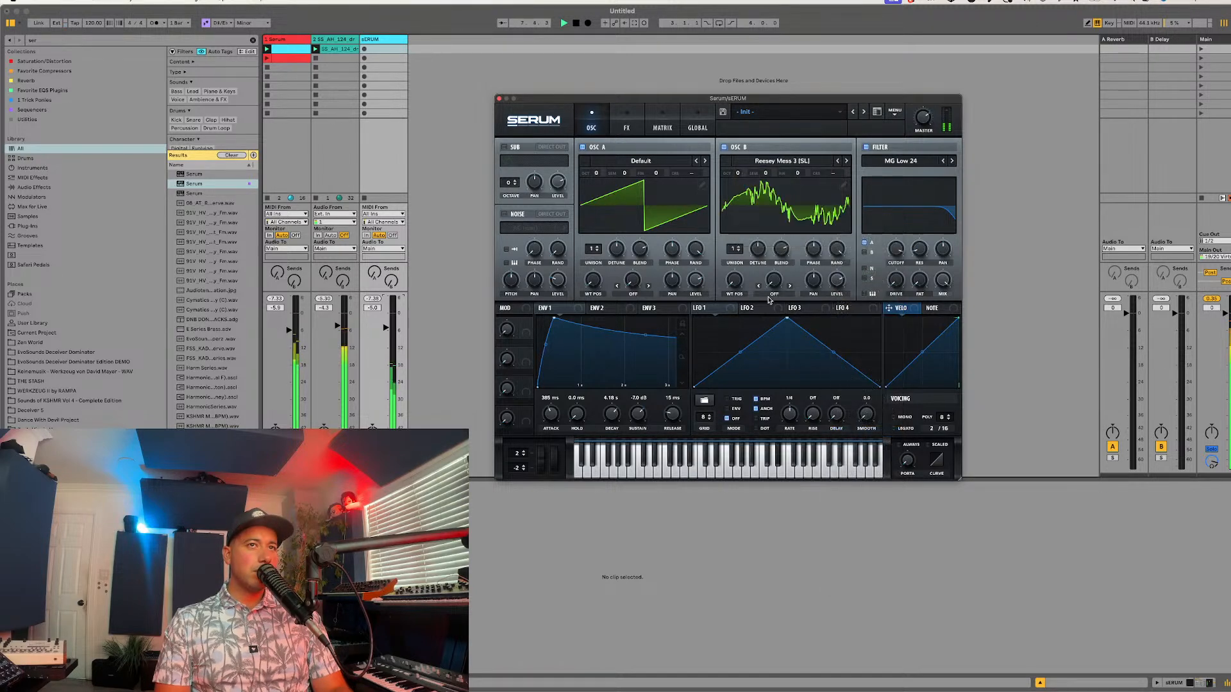
Step: Modulate oscillator B's wavetable position with LFO 1, using the basic sine shape at a rate of 2 bar
mouse_move(734, 281)
left_mouse_down()
mouse_move(786, 225)
mouse_move(733, 292)
mouse_move(735, 280)
left_mouse_up()
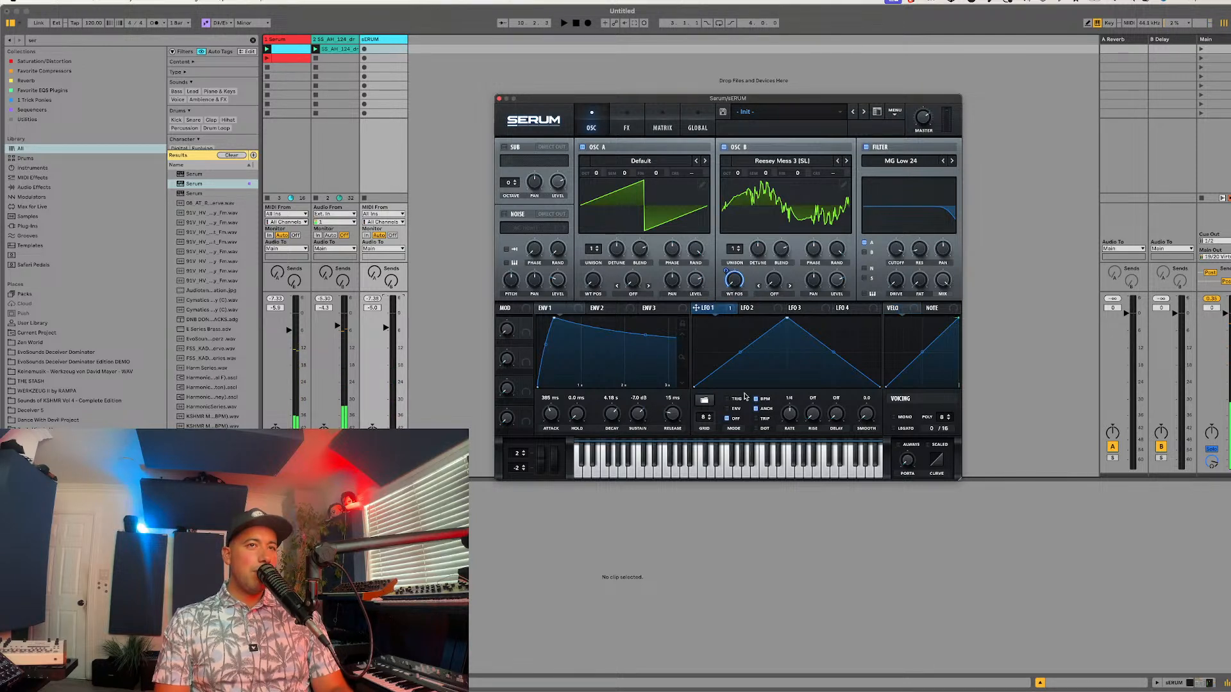
left_click(703, 400)
mouse_move(766, 435)
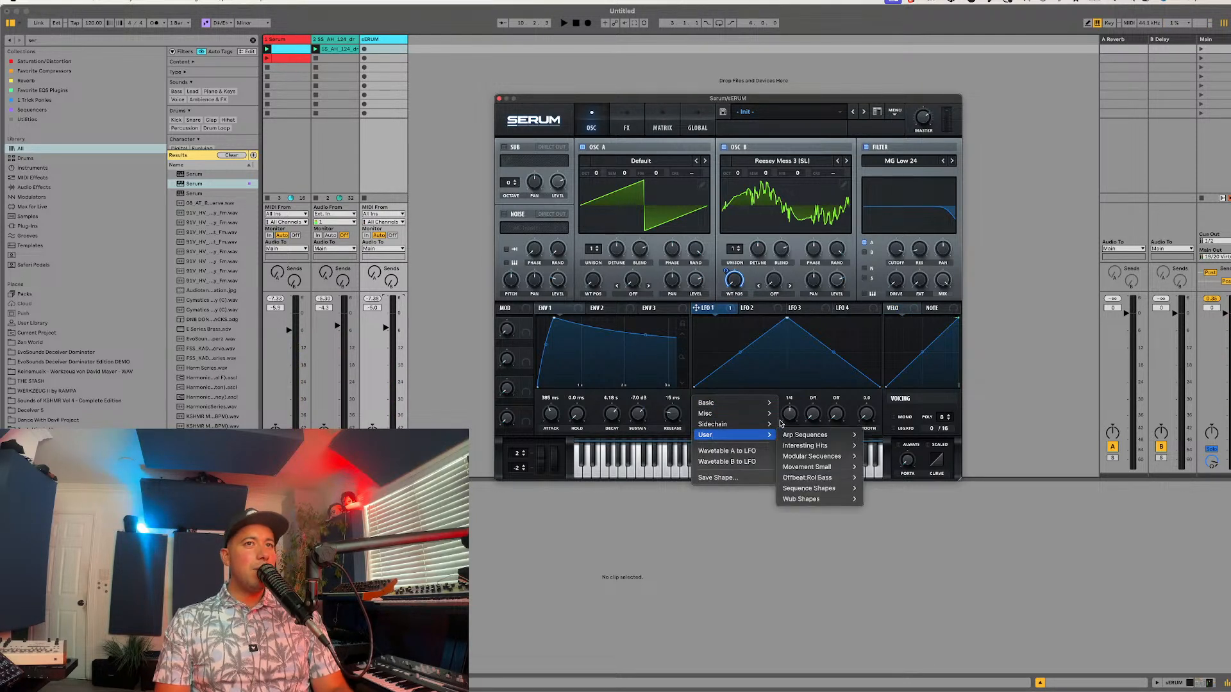
left_click(745, 394)
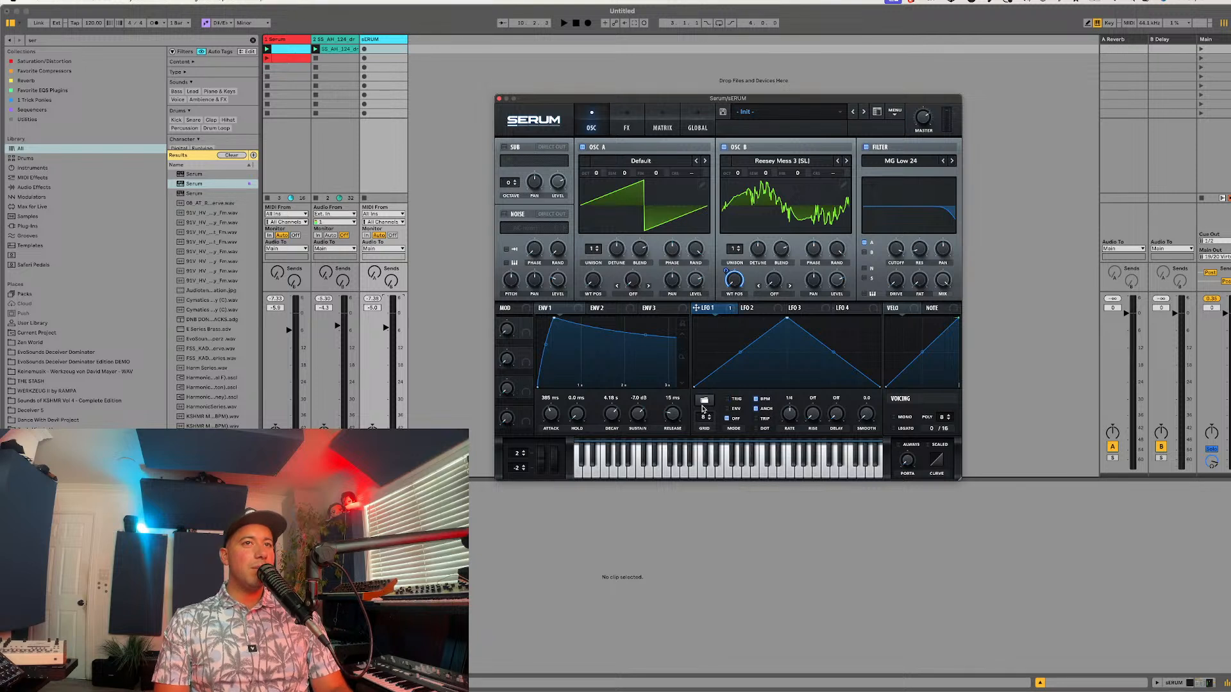
left_click(704, 400)
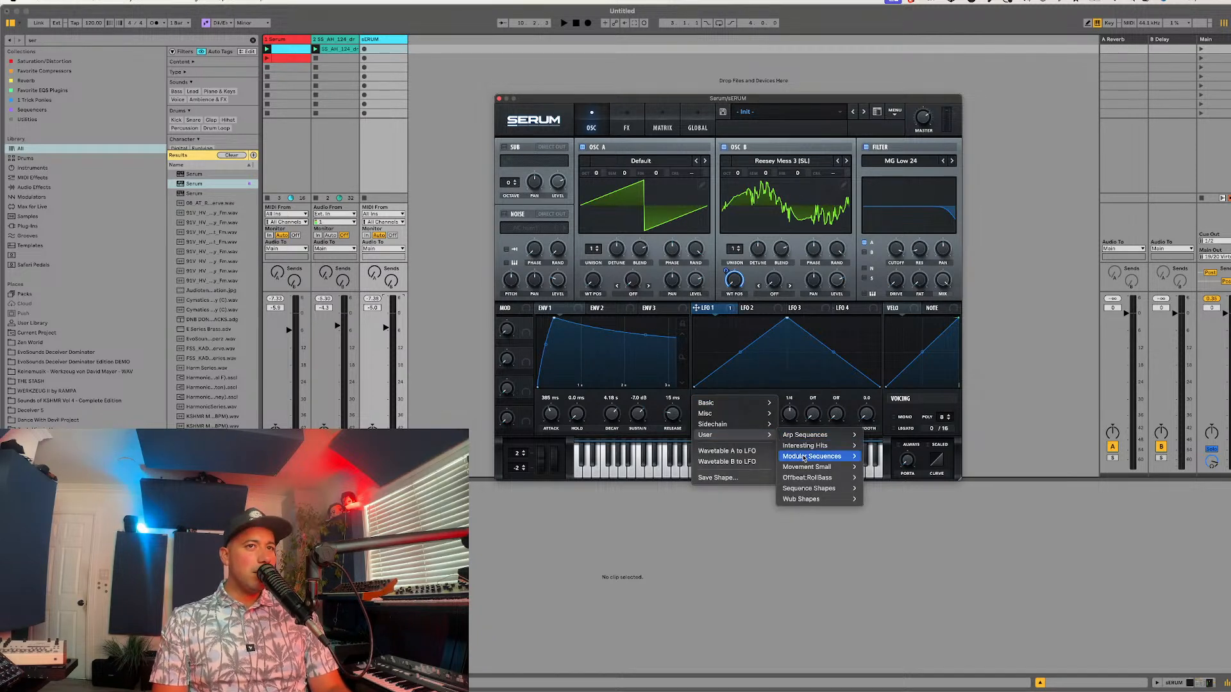
mouse_move(747, 408)
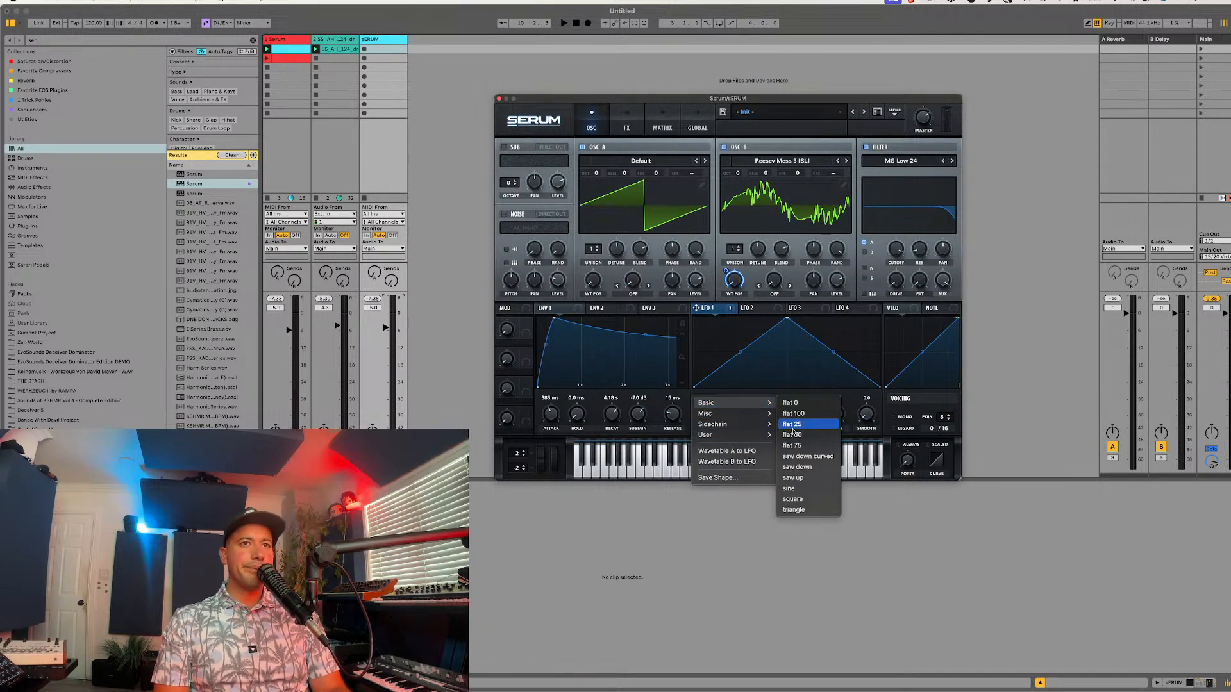
left_click(793, 488)
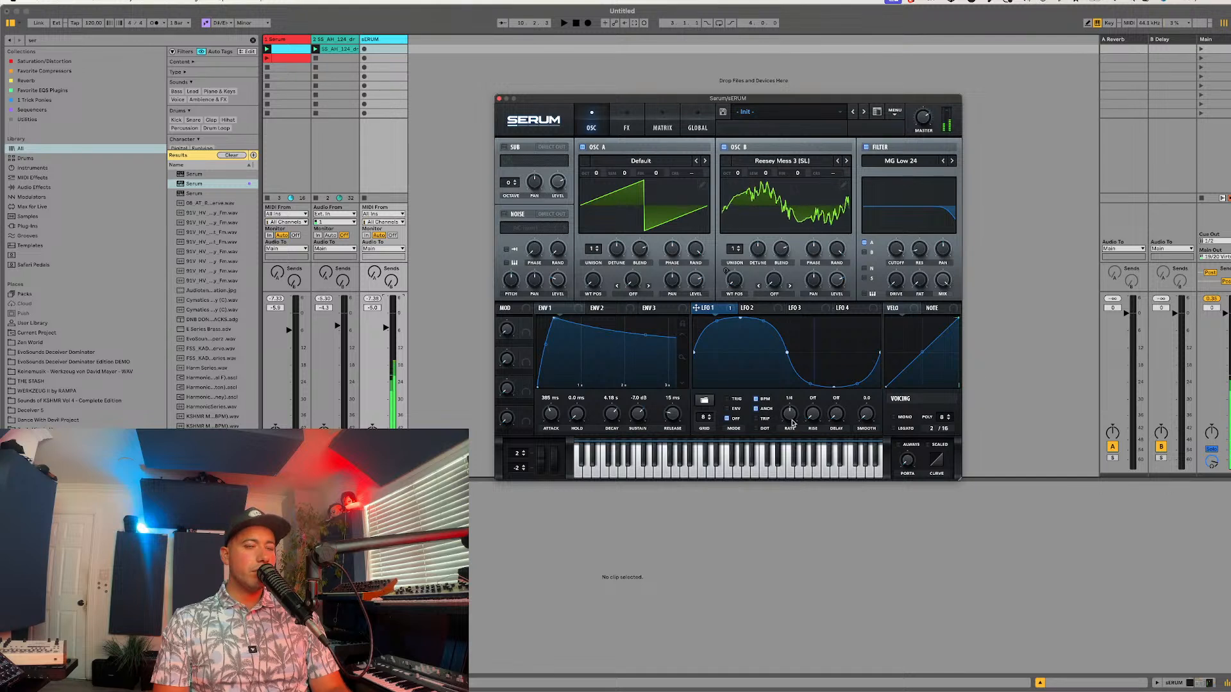
left_click_drag(791, 418, 783, 436)
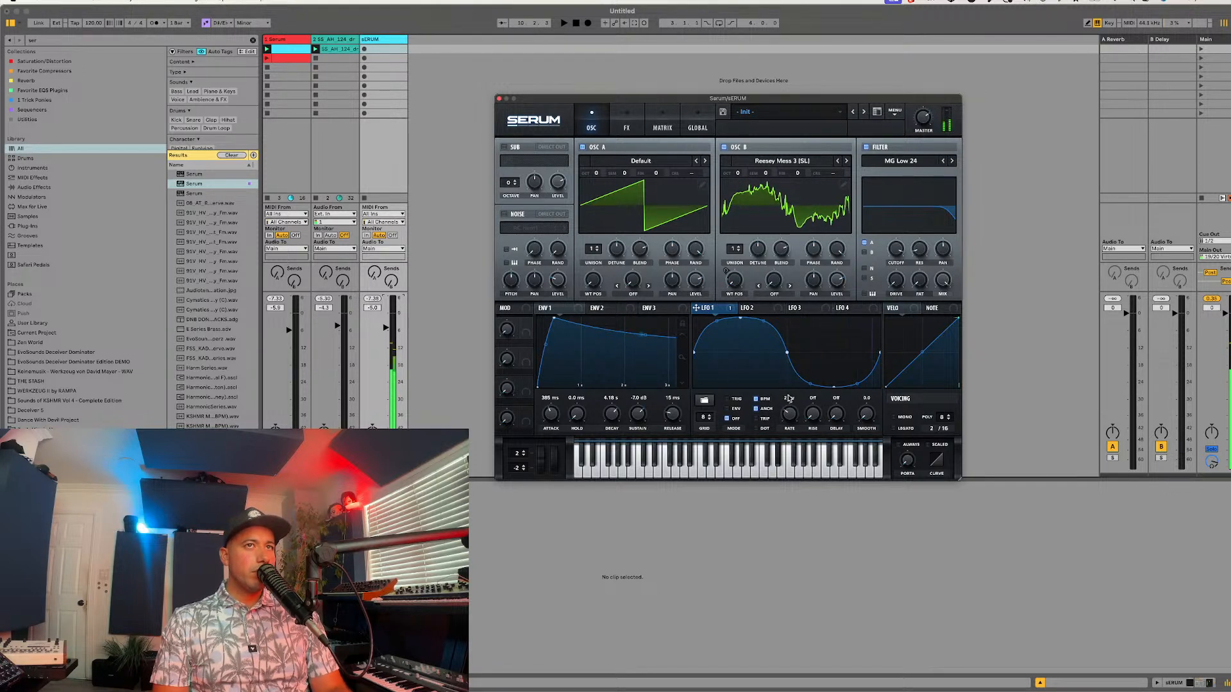
Step: Raise oscillator B by one octave and set its unison to 6 voices
left_click_drag(738, 174, 739, 165)
left_click_drag(732, 248, 743, 215)
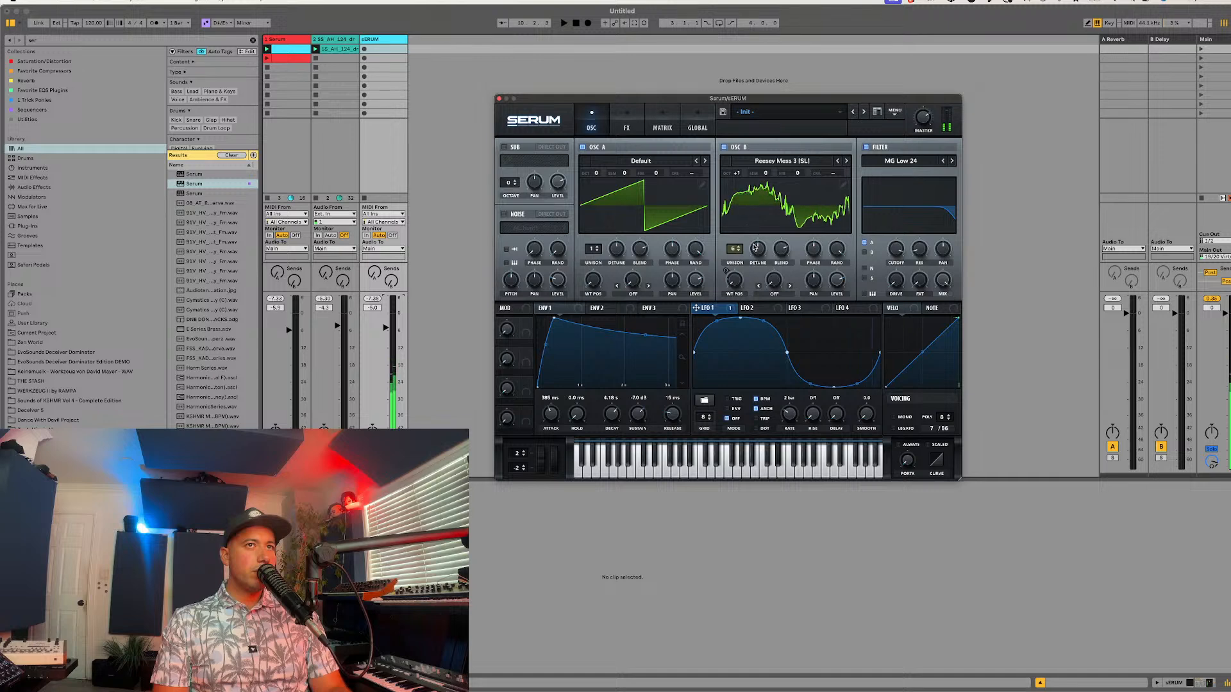
Step: Enable the noise oscillator and load the Atmos 20 sample into it
left_click(530, 222)
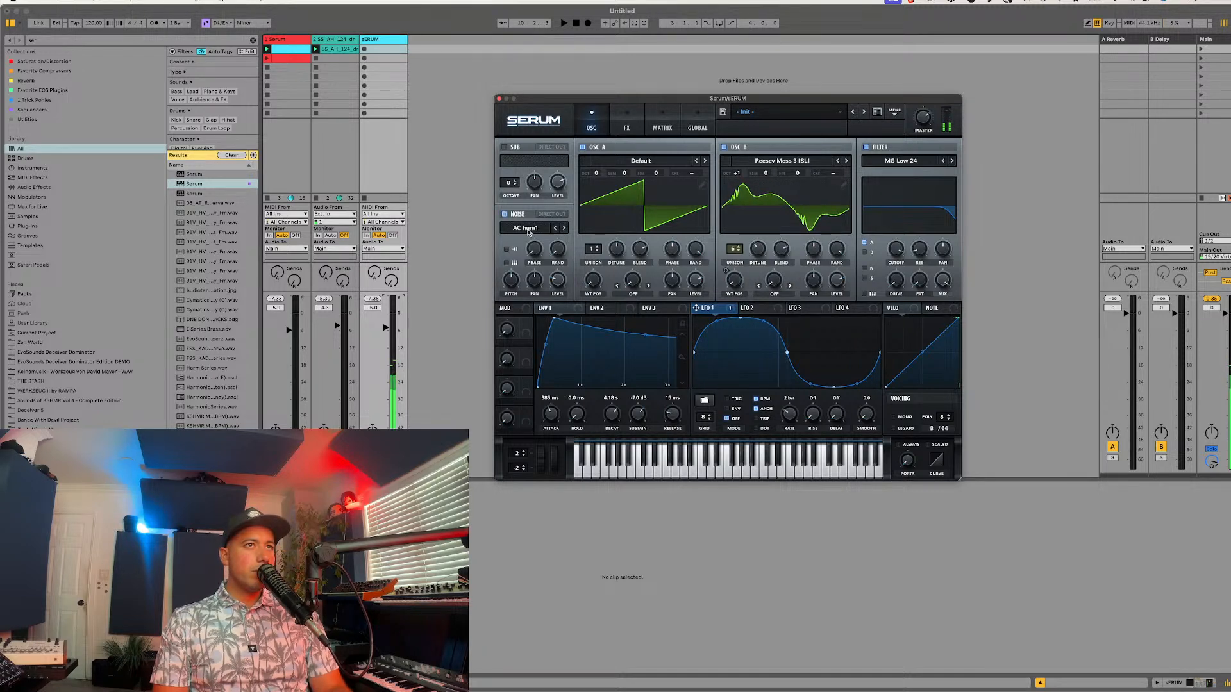
left_click(531, 228)
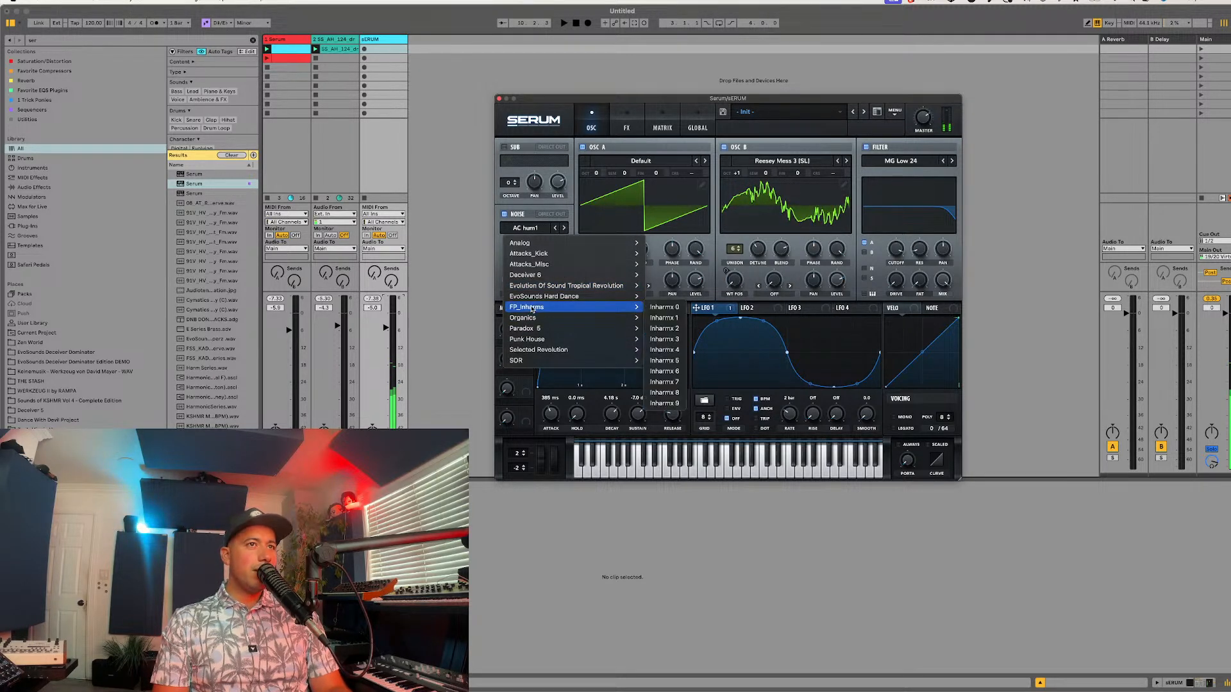
mouse_move(524, 362)
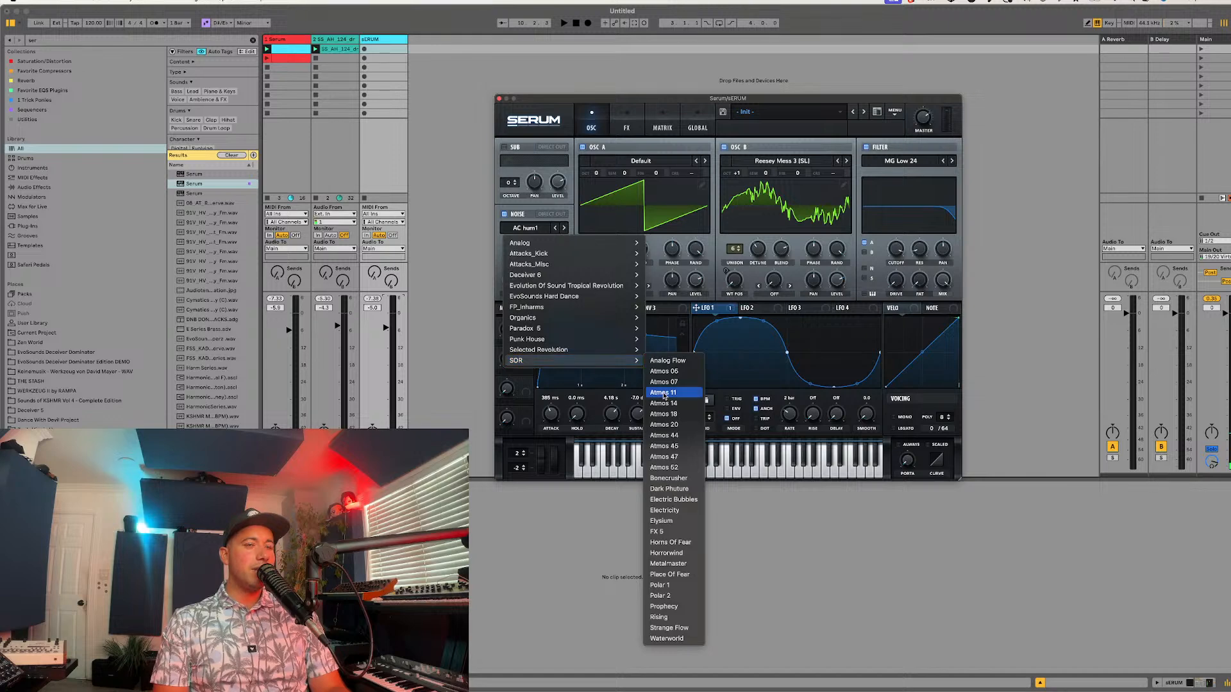
left_click(663, 424)
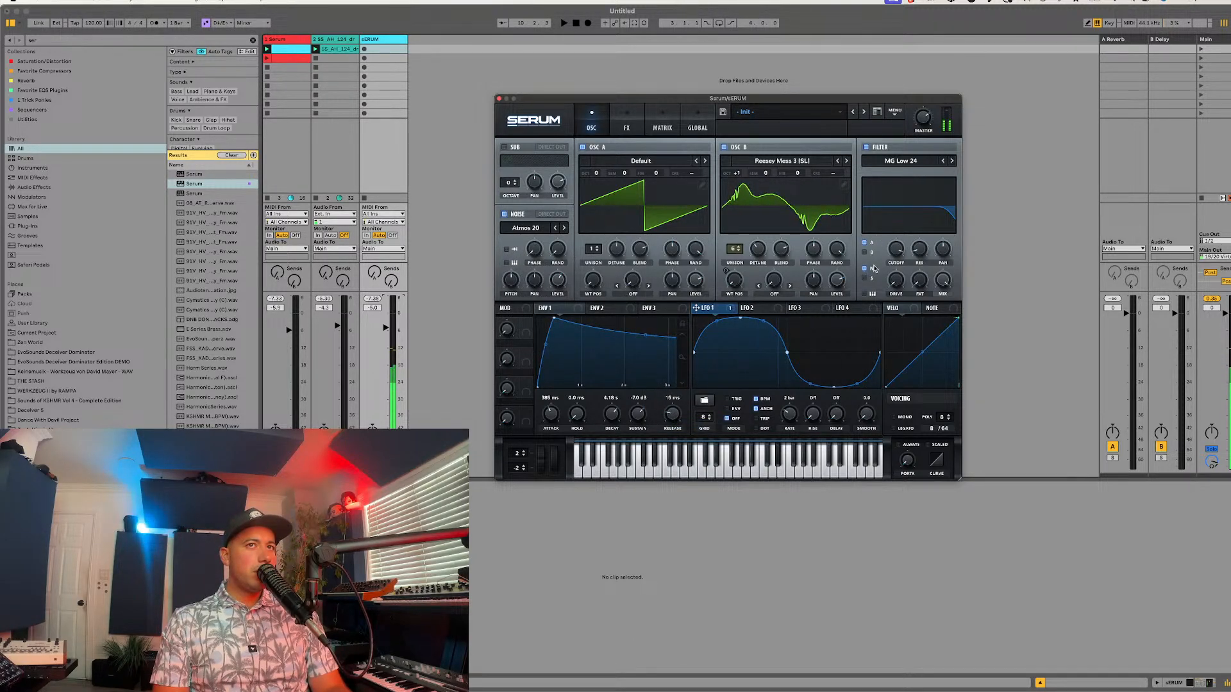
Step: Audition the noise with oscillators A and B off, change its sample to Atmos 06, and re-enable both oscillators
left_click(590, 148)
left_click(722, 148)
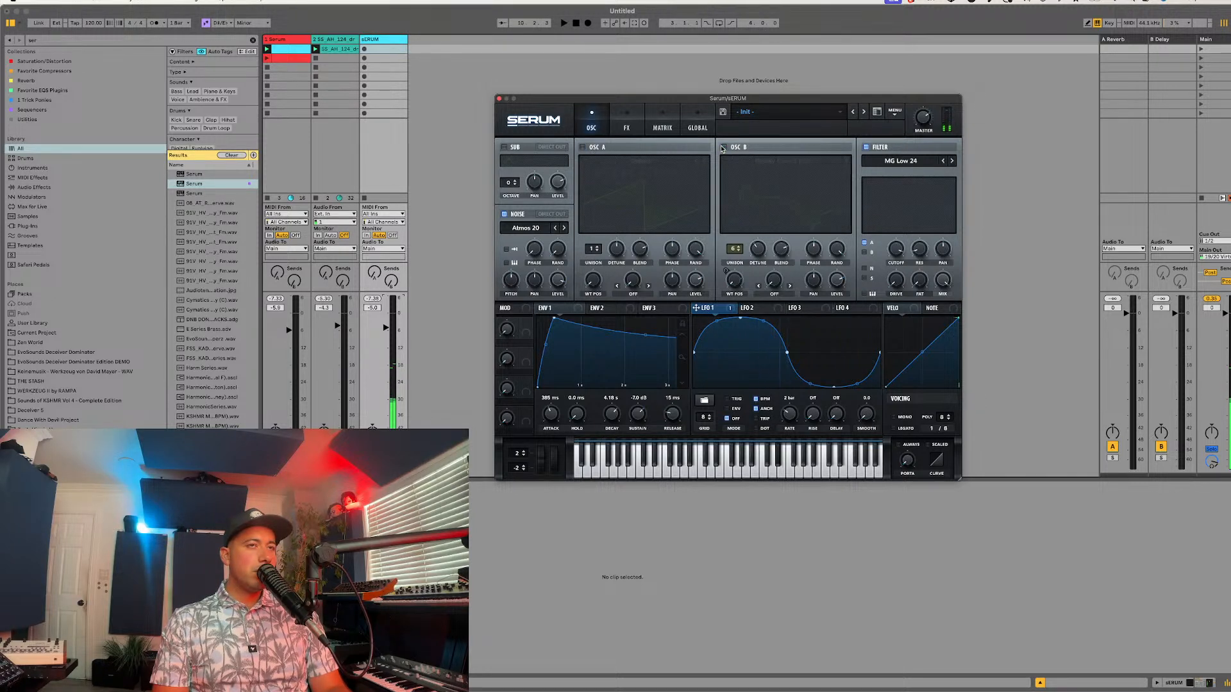
left_click(556, 228)
left_click(556, 229)
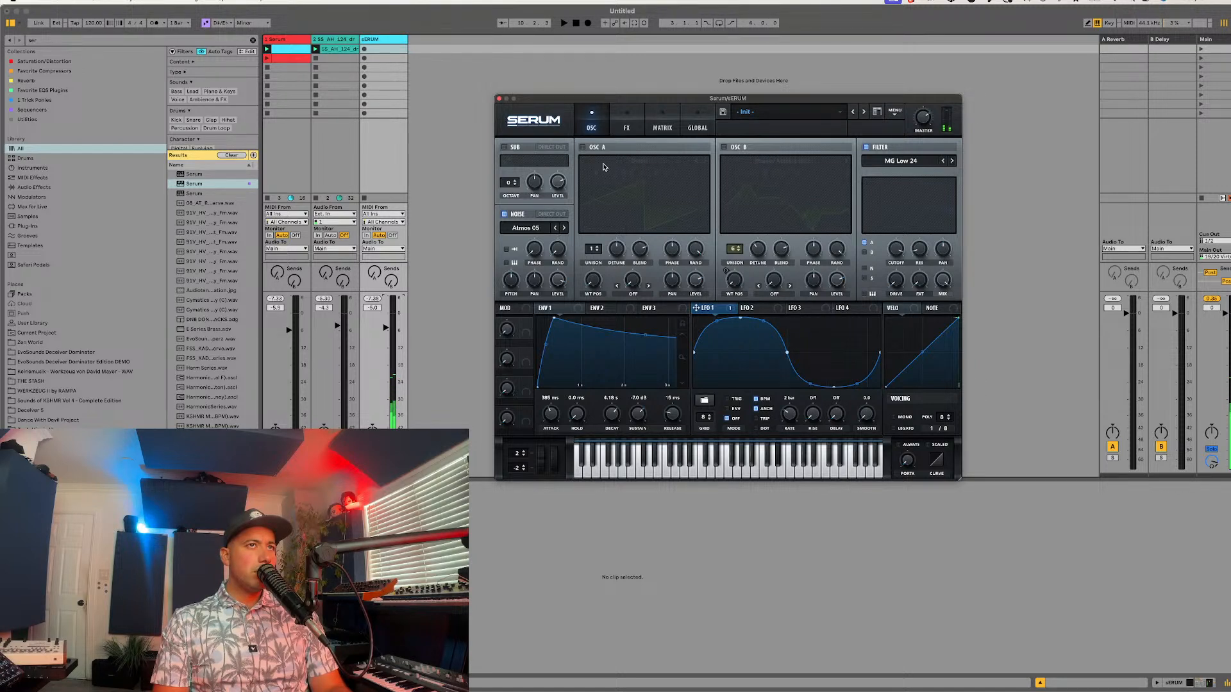
left_click(583, 148)
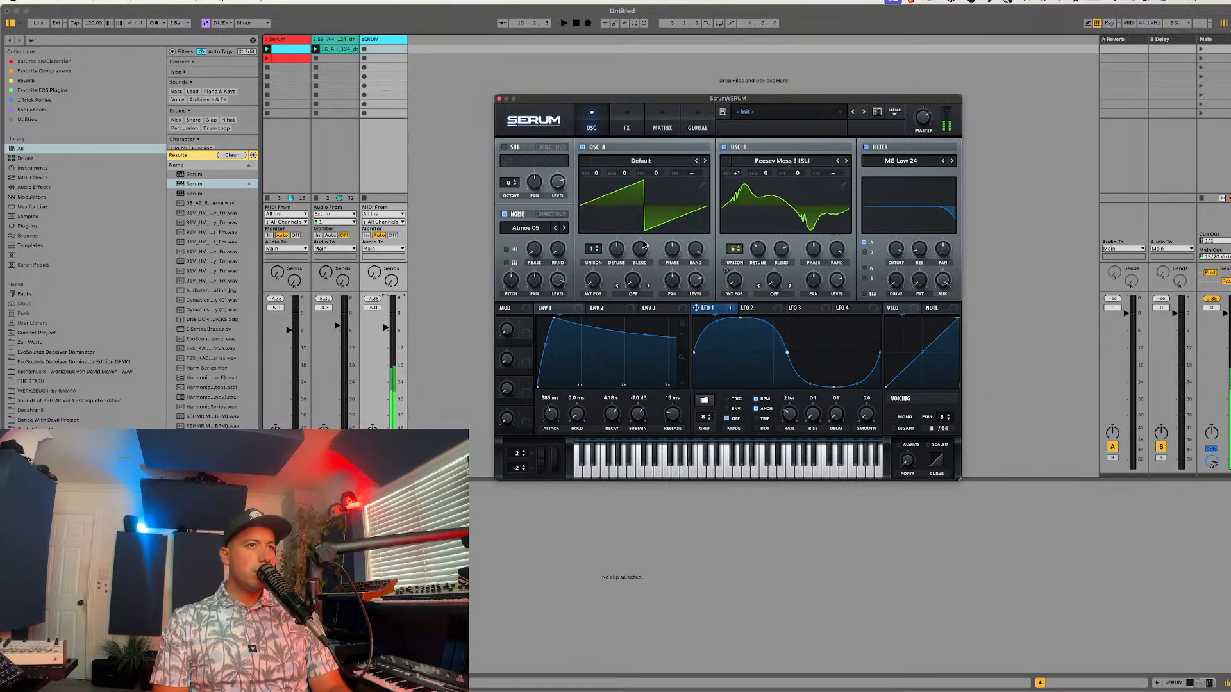
Step: Lower the noise level to 65% while the loop plays and raise the synth track's volume slightly
key("space")
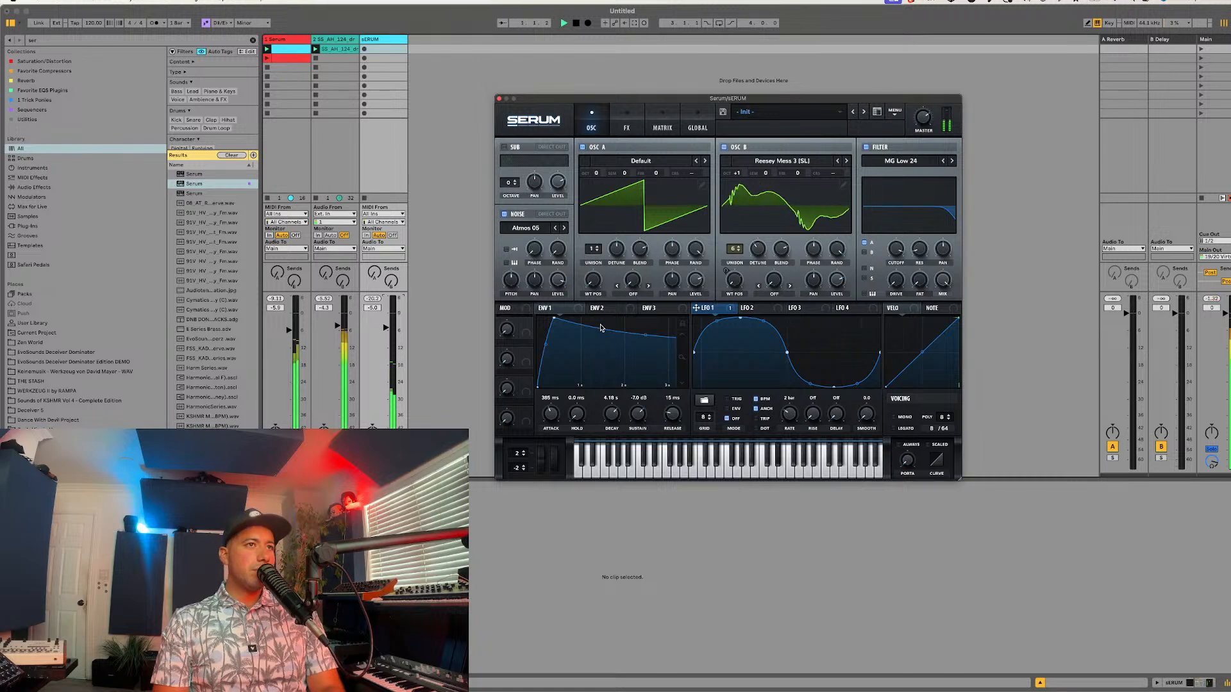
left_click_drag(557, 280, 545, 301)
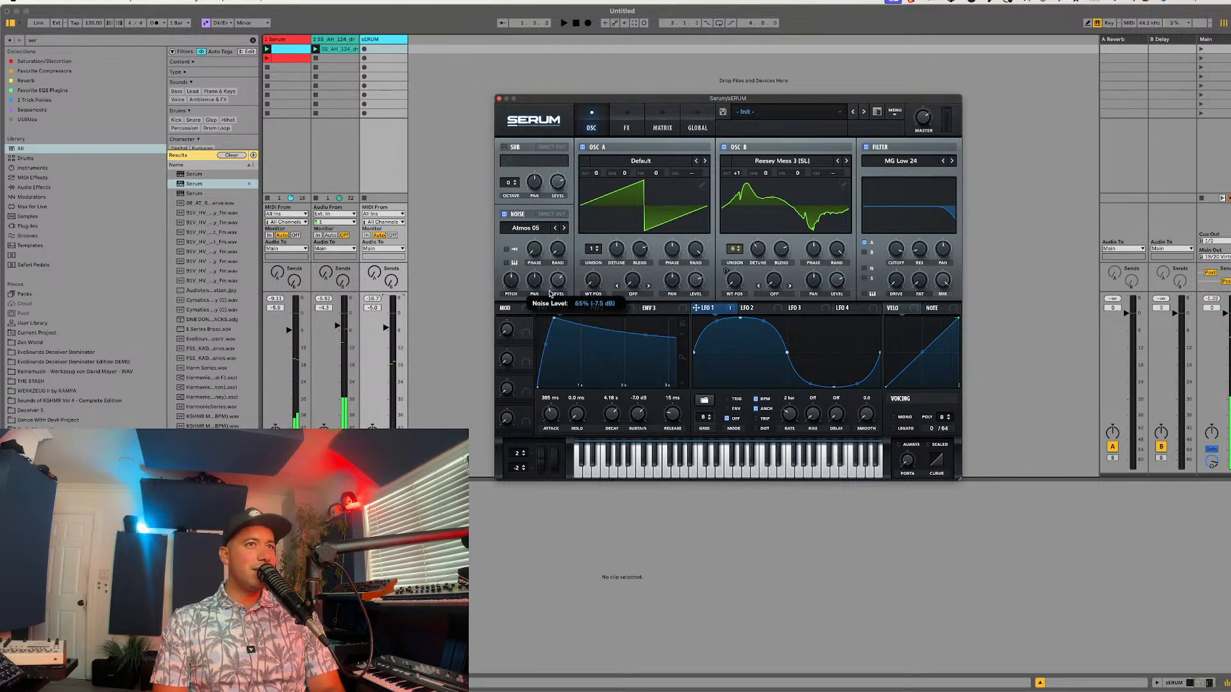
left_click_drag(386, 328, 386, 321)
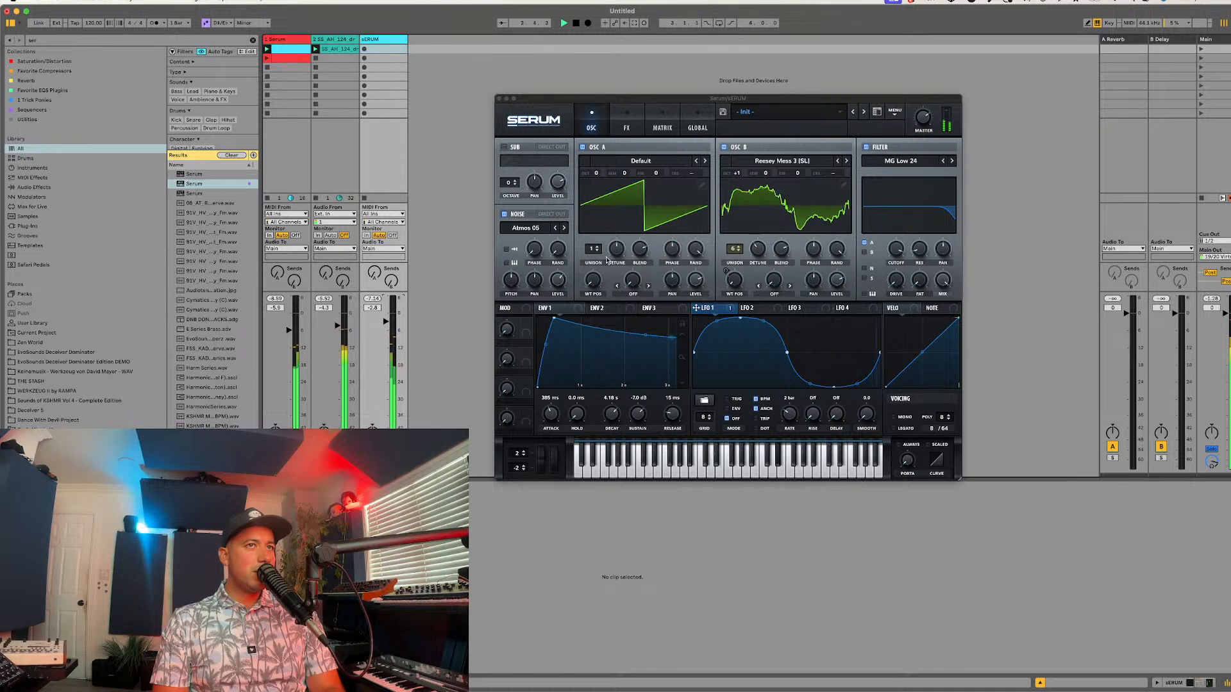
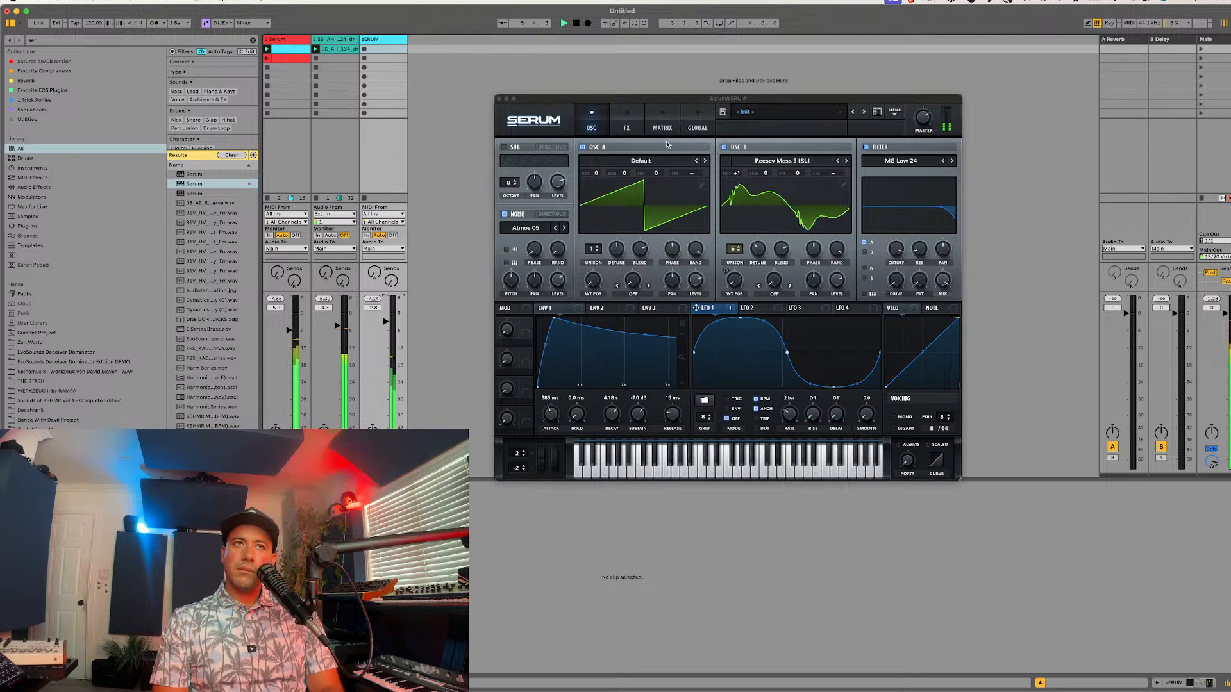
Step: Lower the noise level and rework oscillator B with octave 0, the Scout [SN] wavetable and a 47% level
left_click_drag(557, 280, 557, 301)
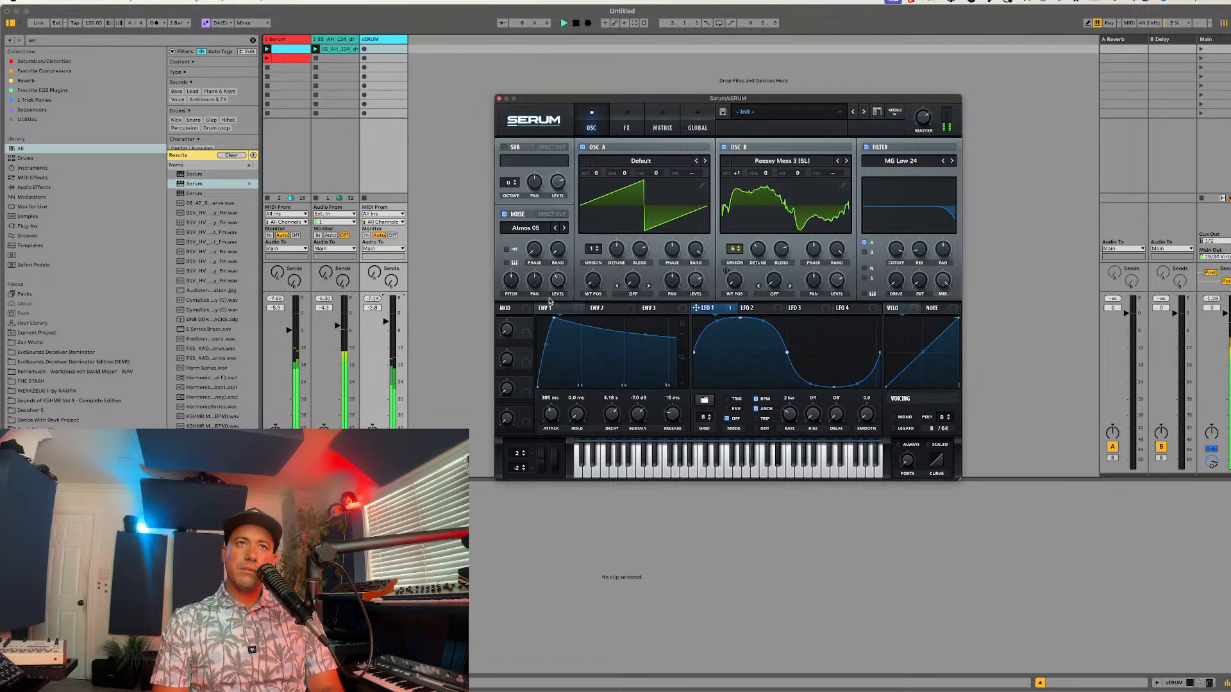
left_click_drag(736, 174, 733, 187)
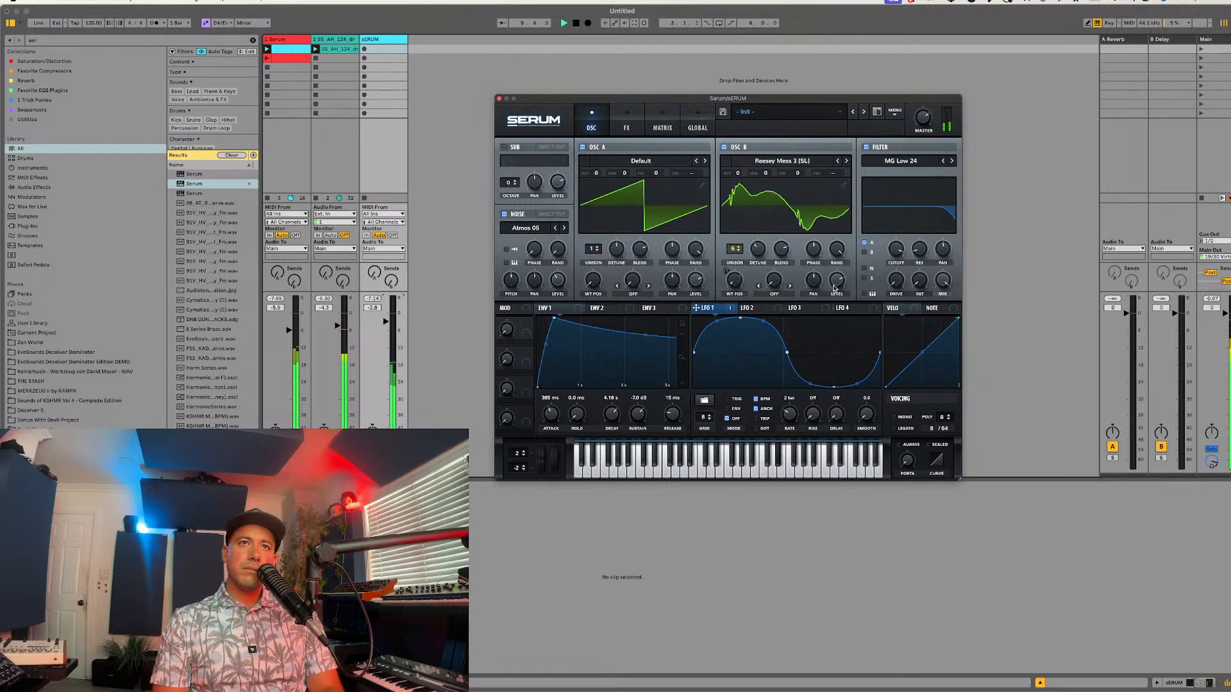
left_click_drag(833, 288, 829, 308)
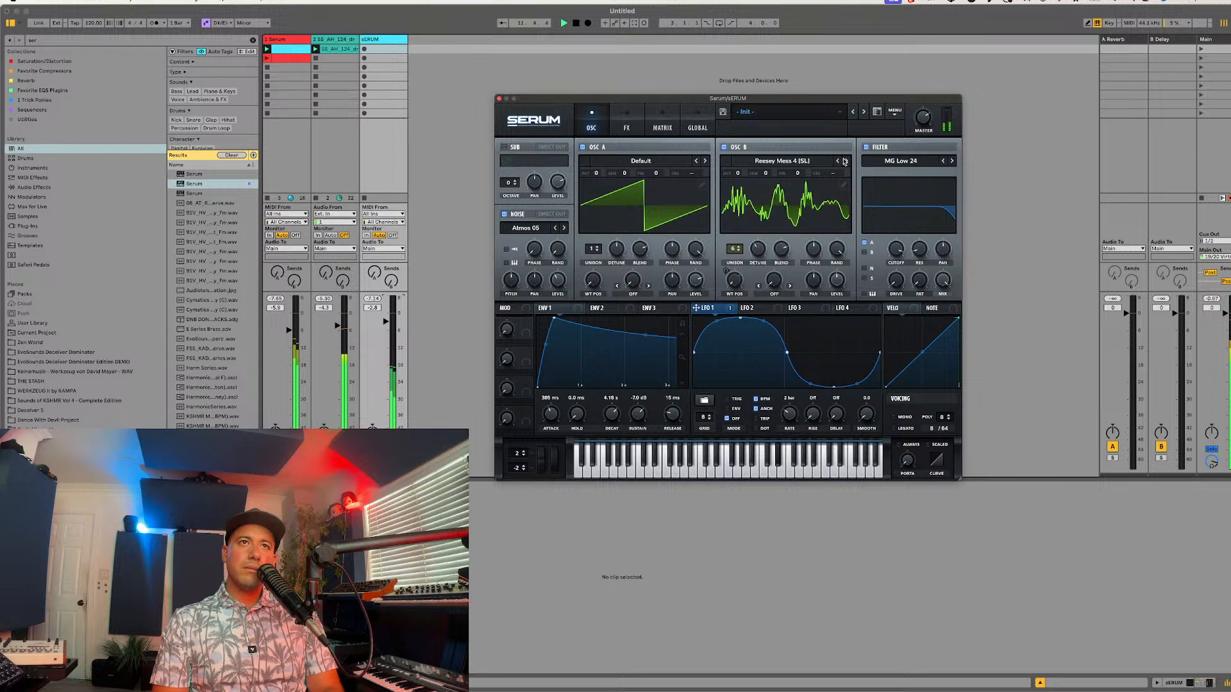
left_click(844, 161)
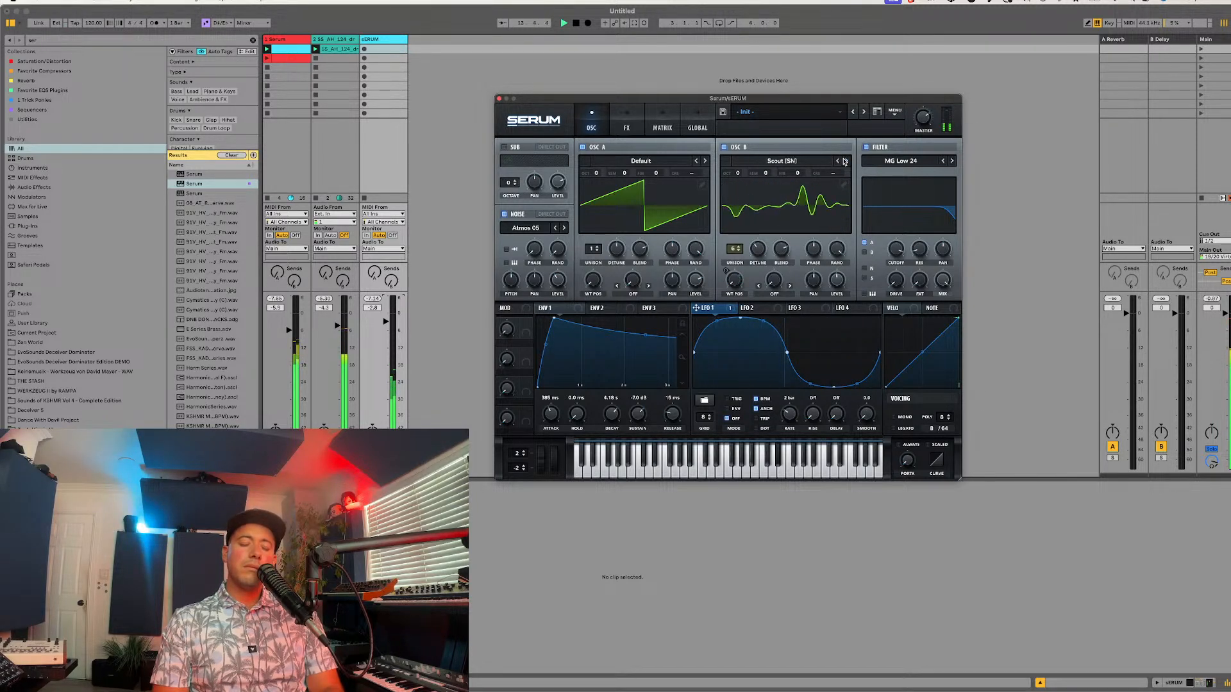
left_click(844, 162)
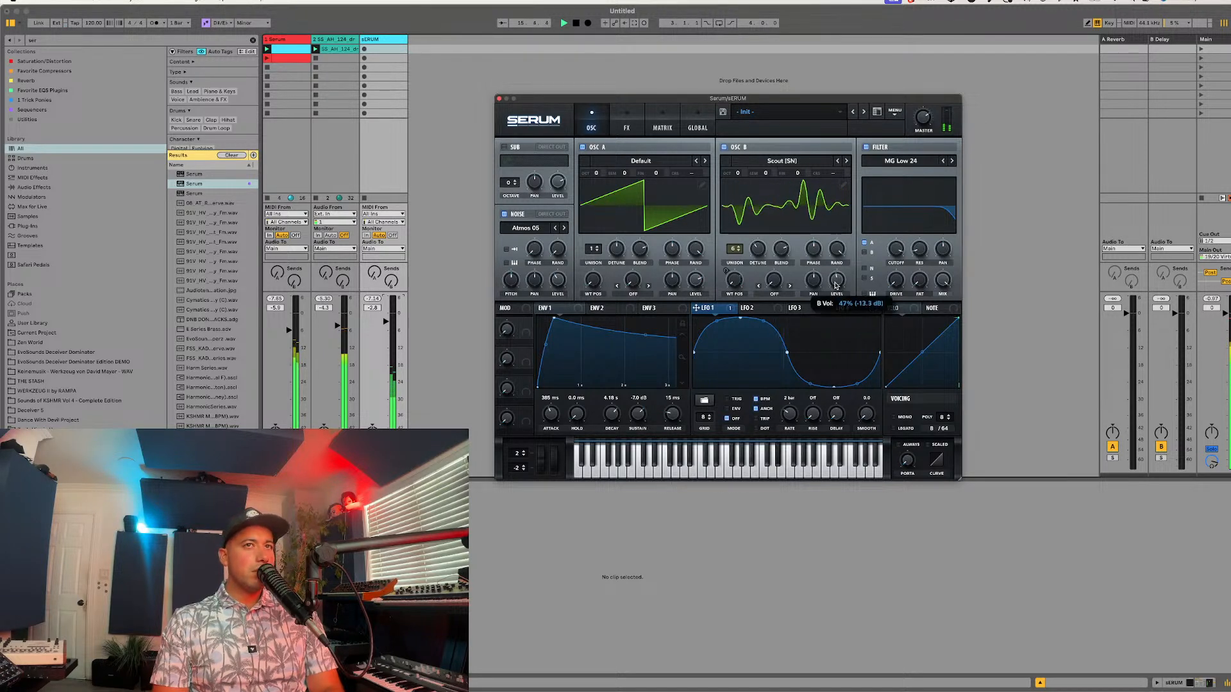
Step: Swap the reverb for a chorus effect and set the chorus mix to 72% while auditioning the patch
left_click(626, 125)
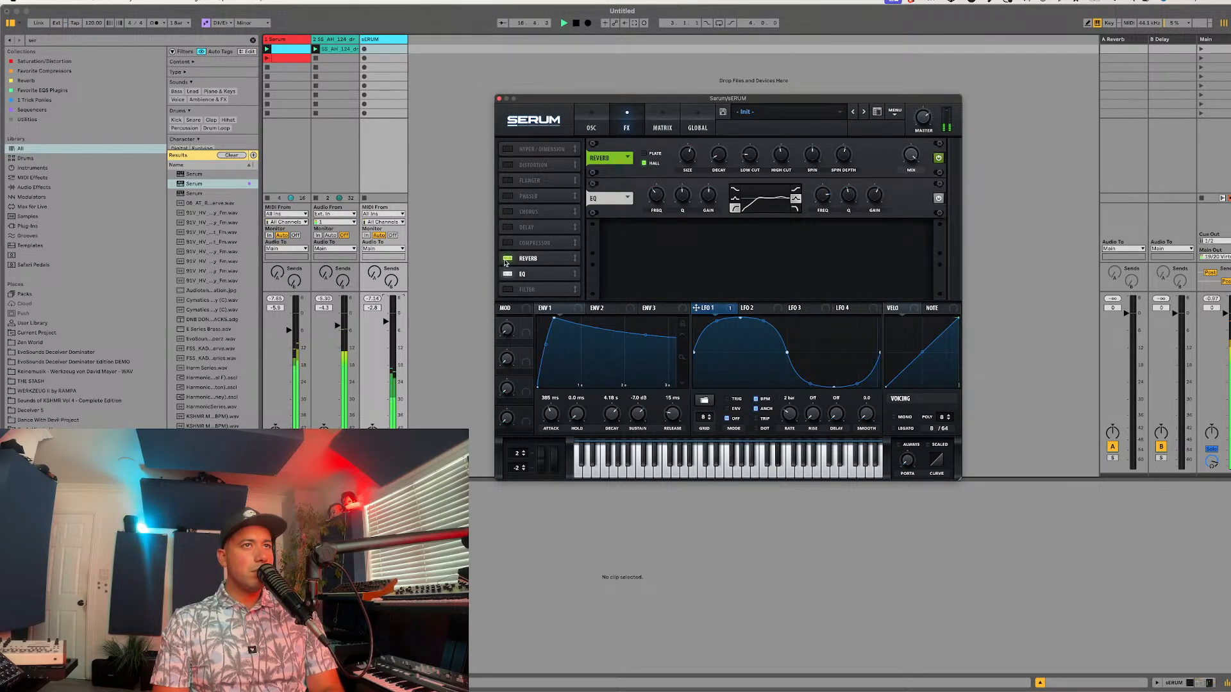
left_click(506, 260)
left_click(509, 212)
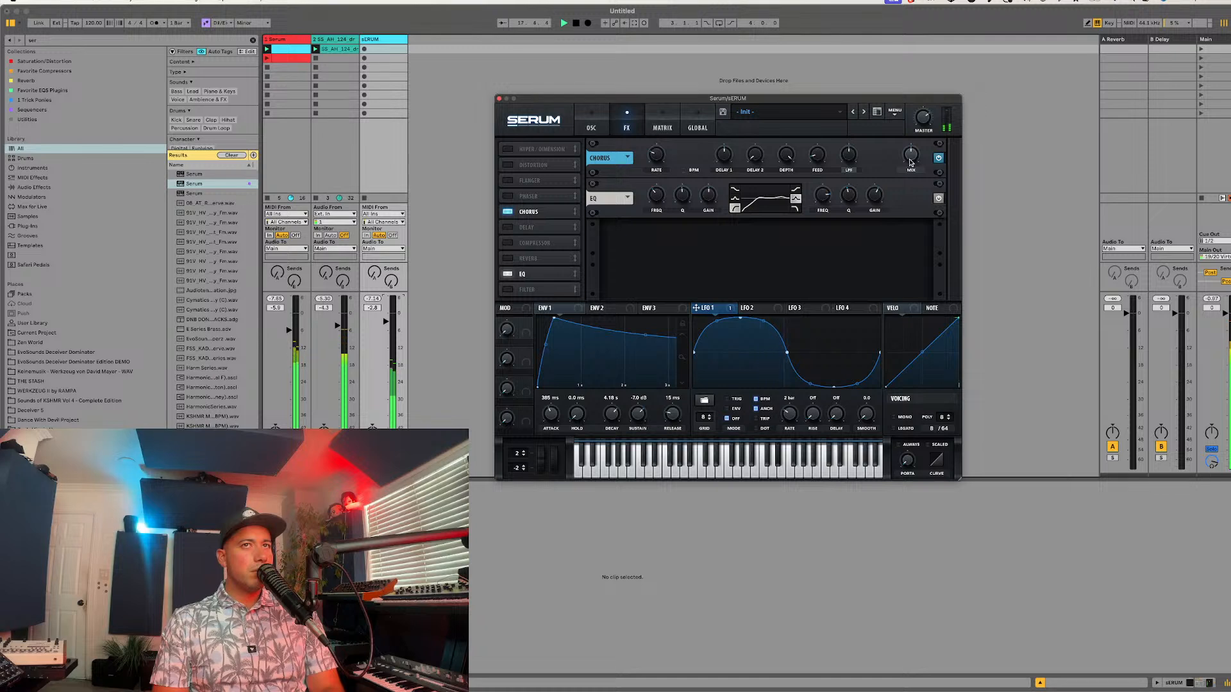
mouse_move(850, 156)
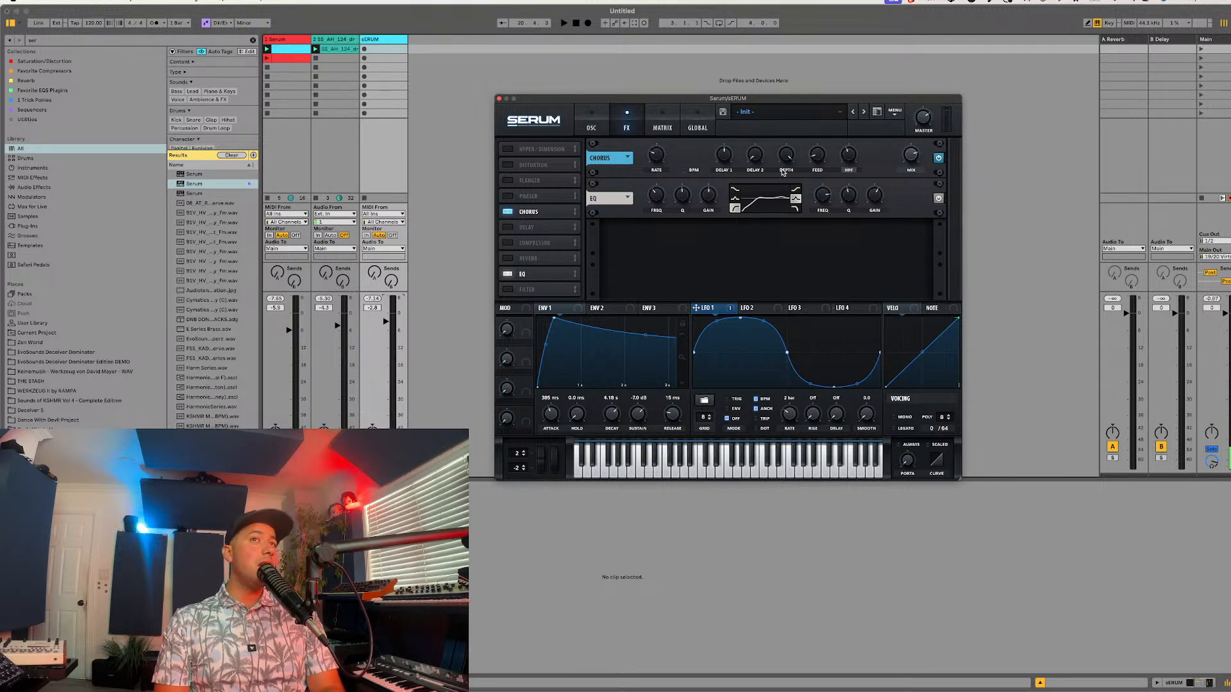
key("space")
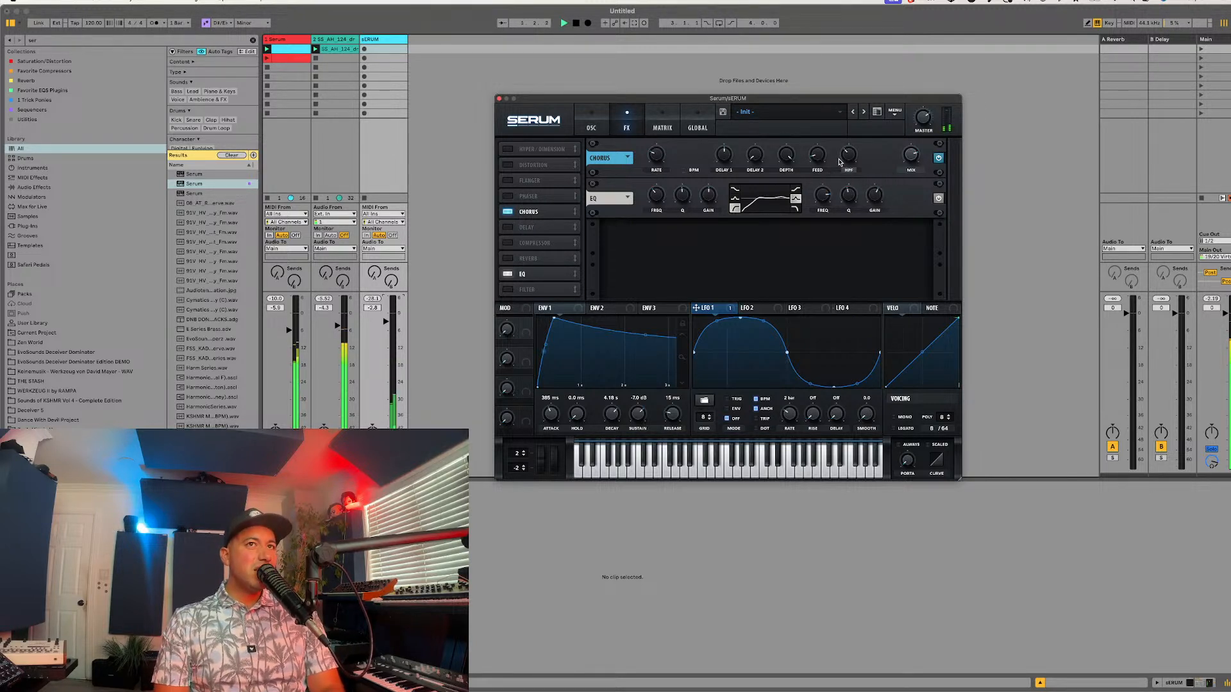
key("space")
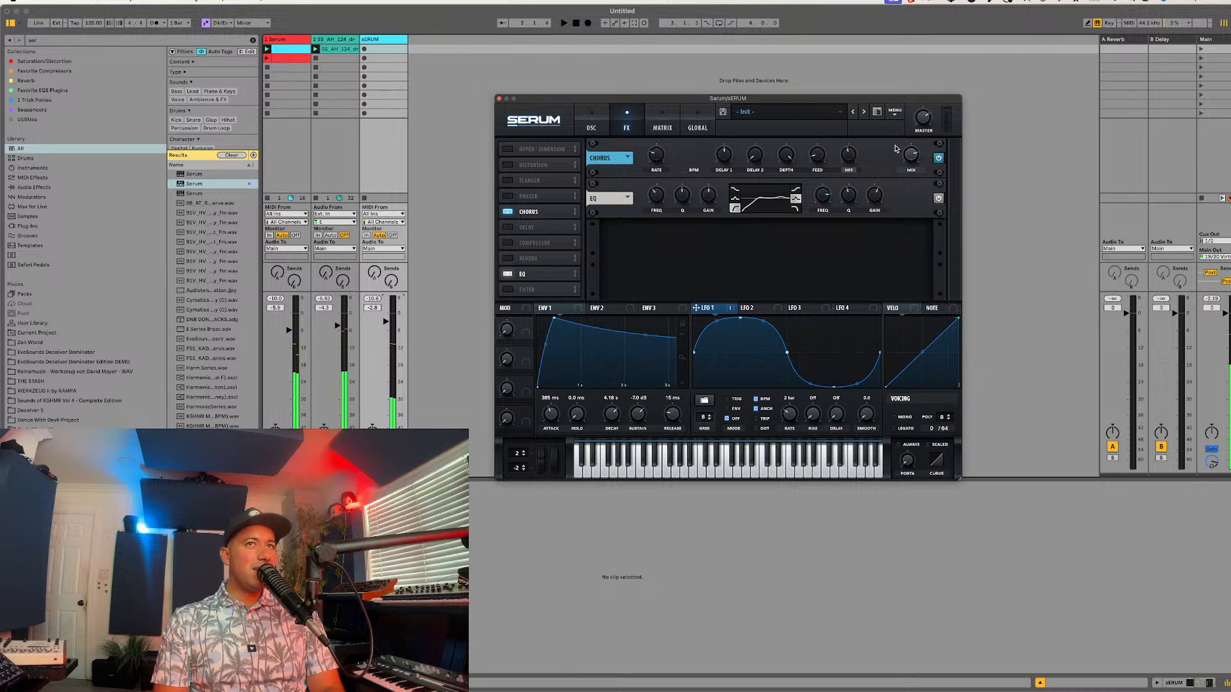
mouse_move(916, 159)
left_click_drag(916, 159, 914, 141)
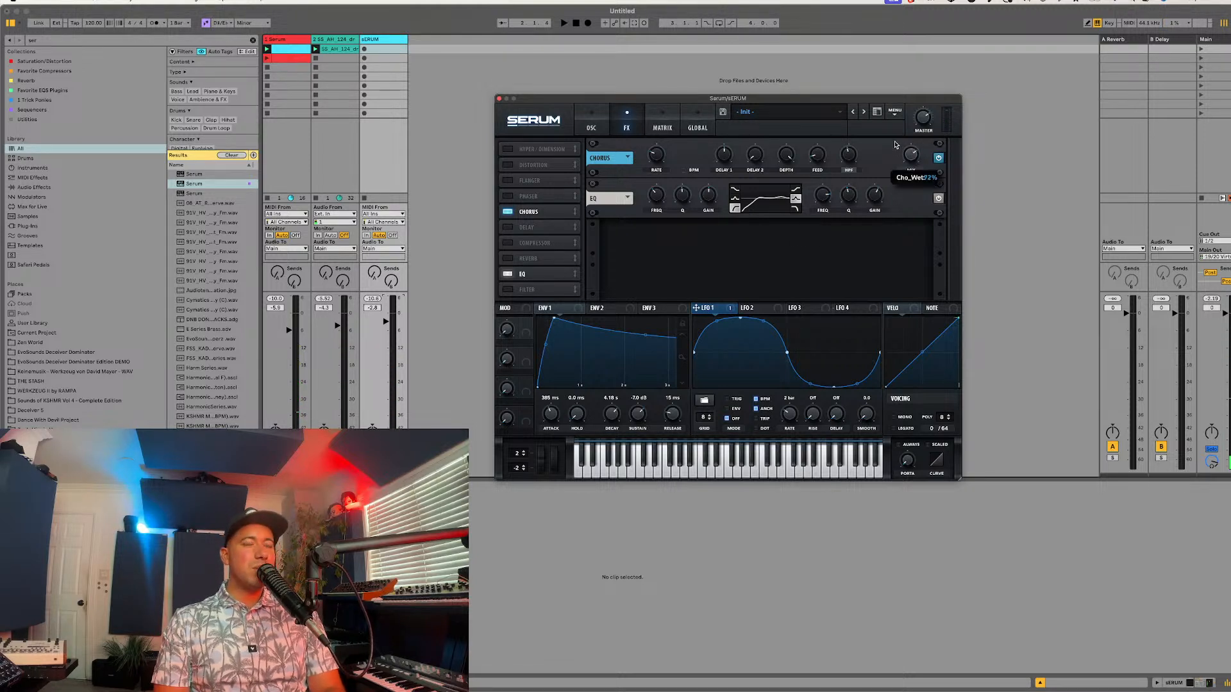
key("space")
Step: Re-enable the reverb, assign its mix to the first macro named REVERB, and turn that macro down
left_click(507, 258)
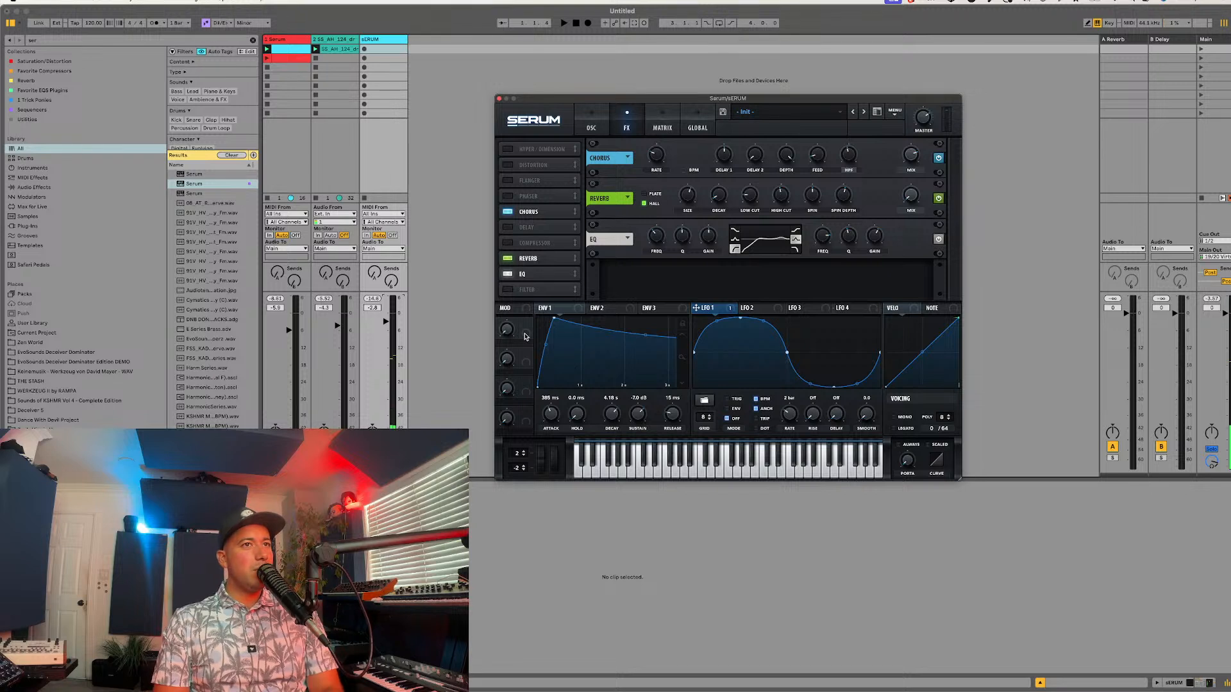
left_click_drag(525, 324, 910, 195)
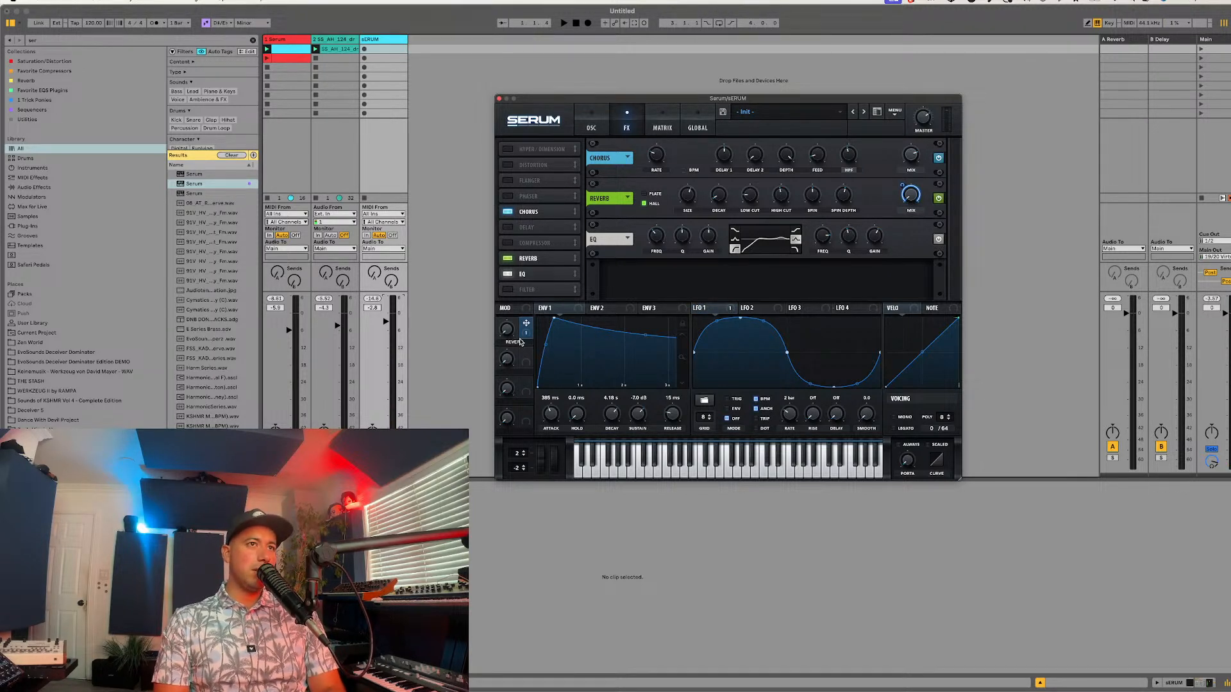
left_click_drag(507, 329, 487, 356)
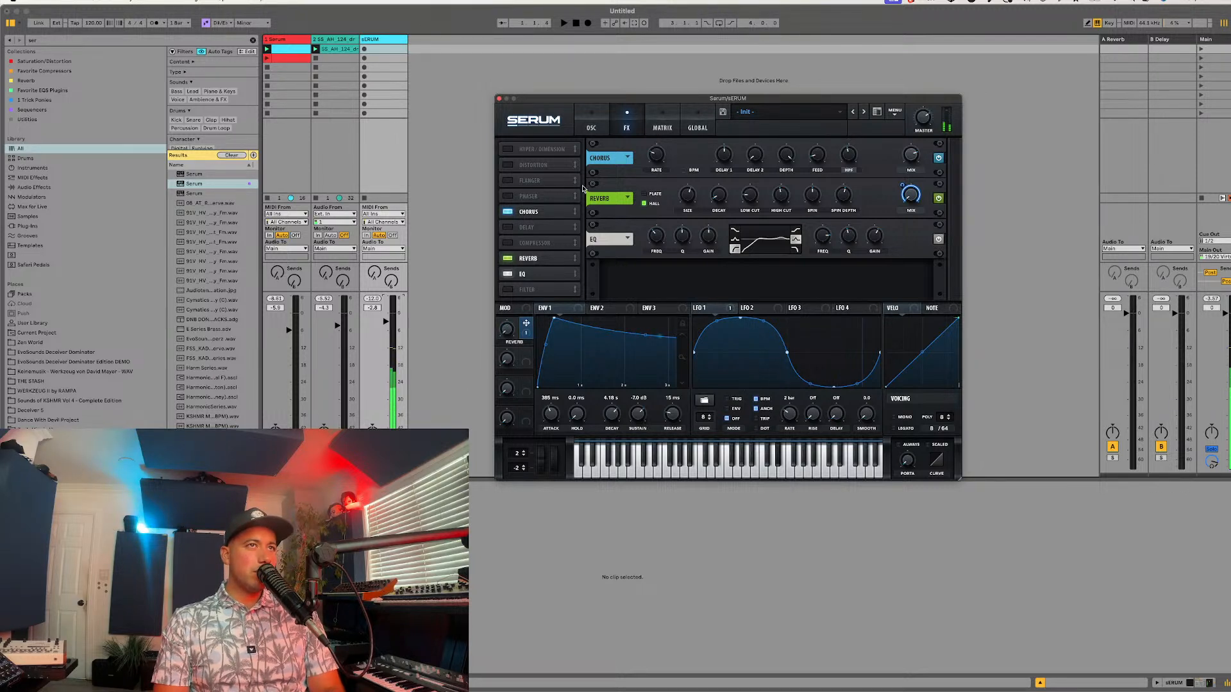
Step: Raise oscillator B's unison detune, set its octave to -1, and play the loop to hear it
left_click(591, 125)
left_click_drag(757, 250, 756, 232)
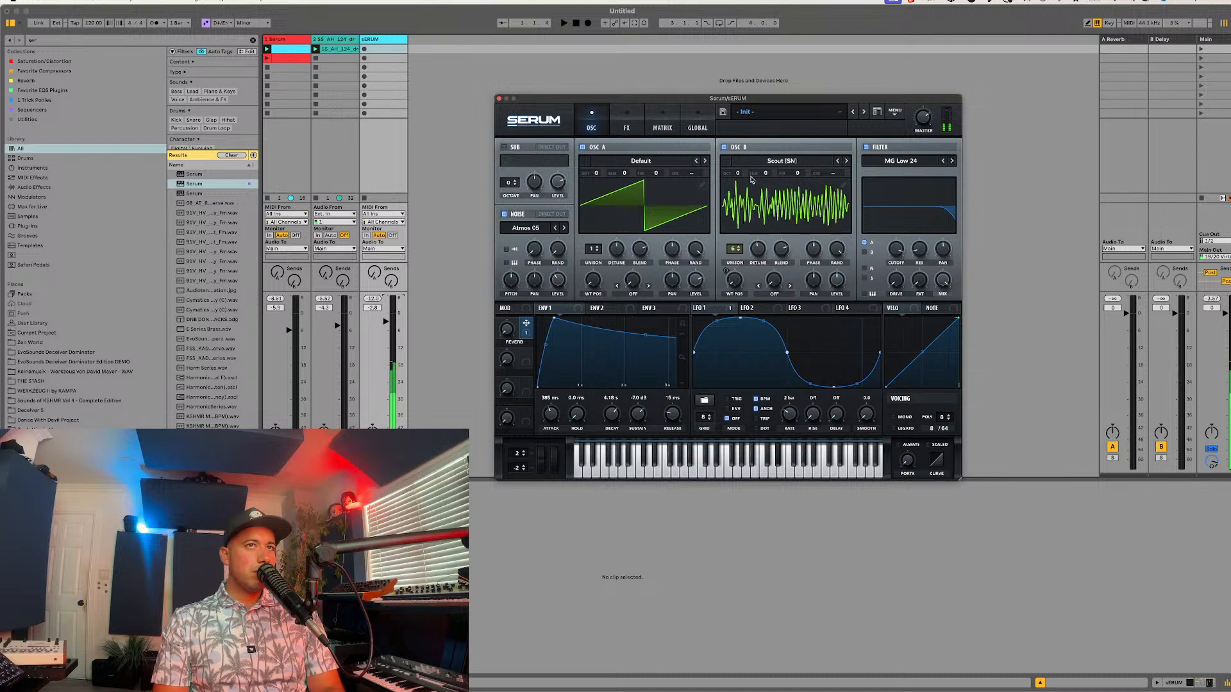
left_click_drag(737, 173, 733, 190)
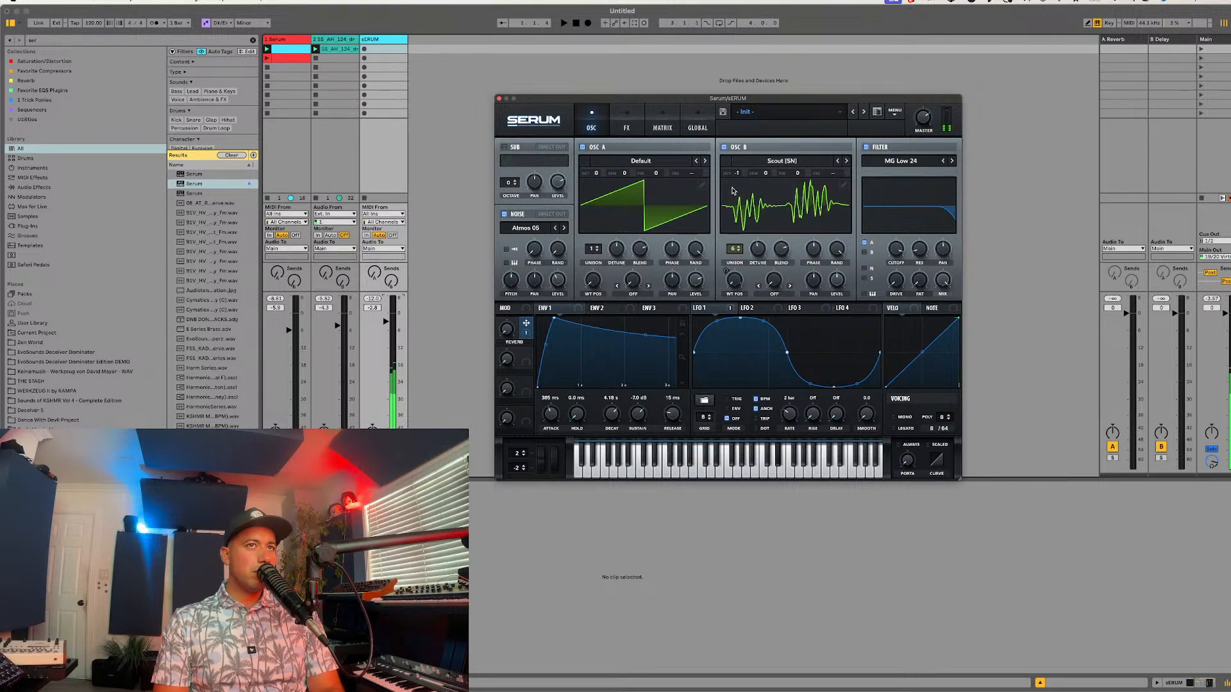
key("space")
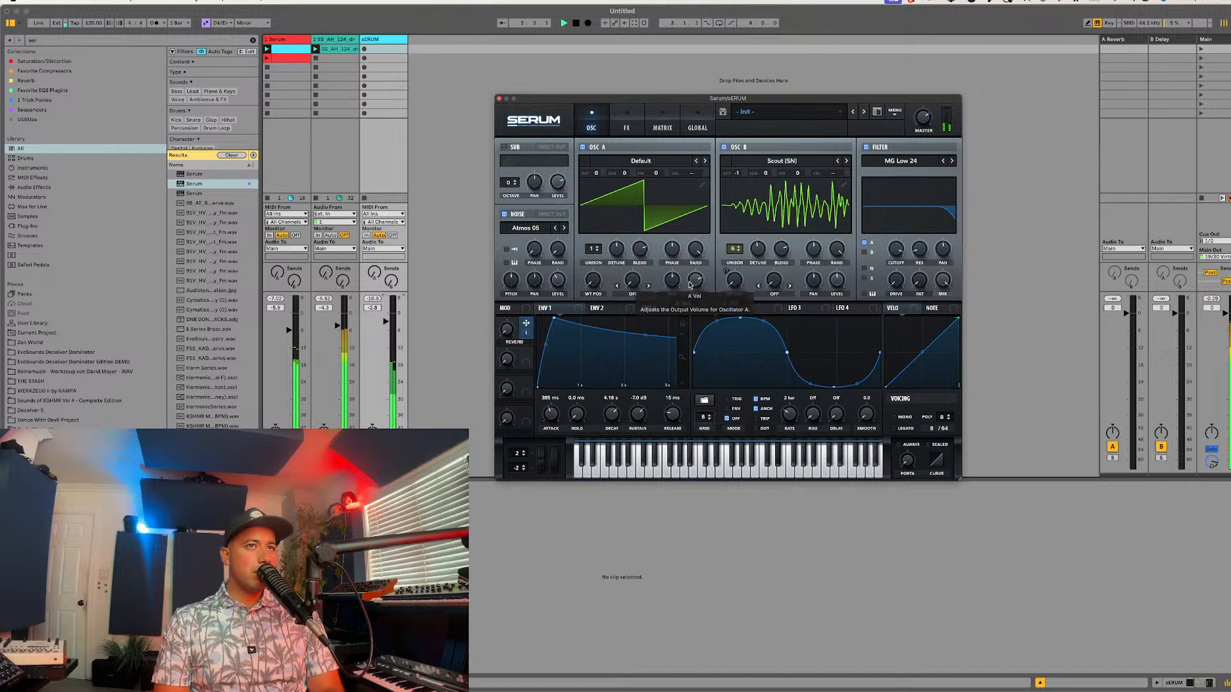
Step: Assign LFO 2 to oscillator A's level, using the basic sine shape and a rate of 1/2
left_click_drag(748, 312, 692, 284)
left_click(704, 400)
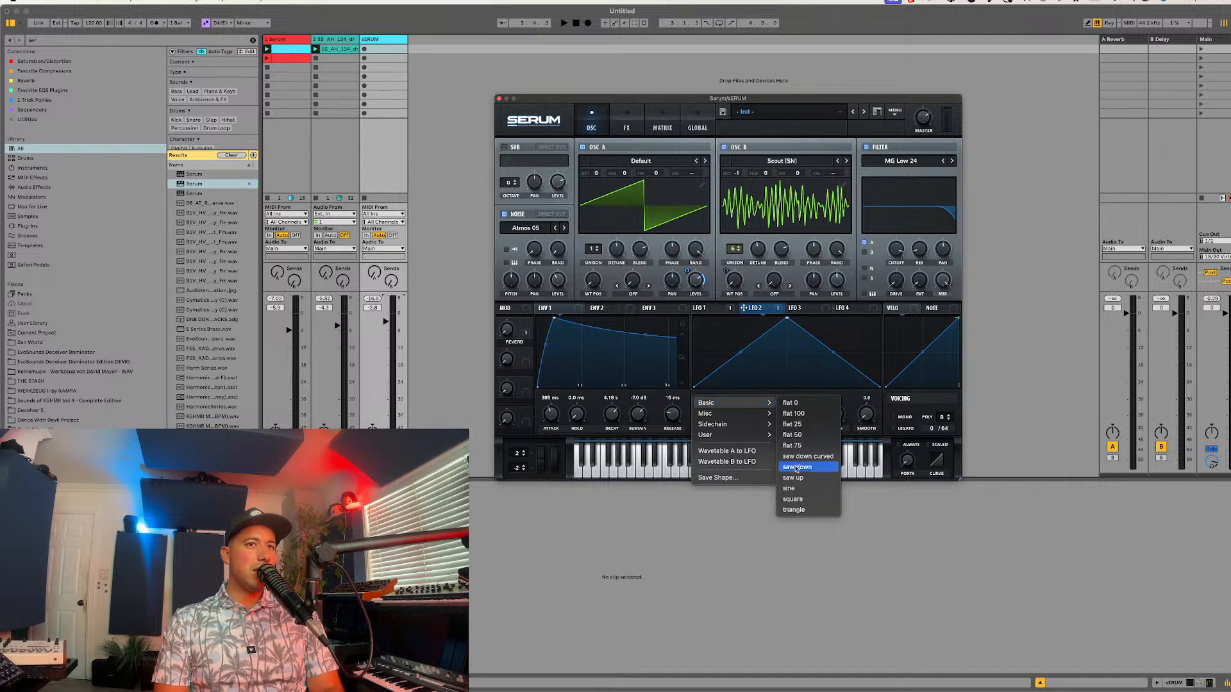
left_click(805, 487)
left_click_drag(788, 412, 783, 426)
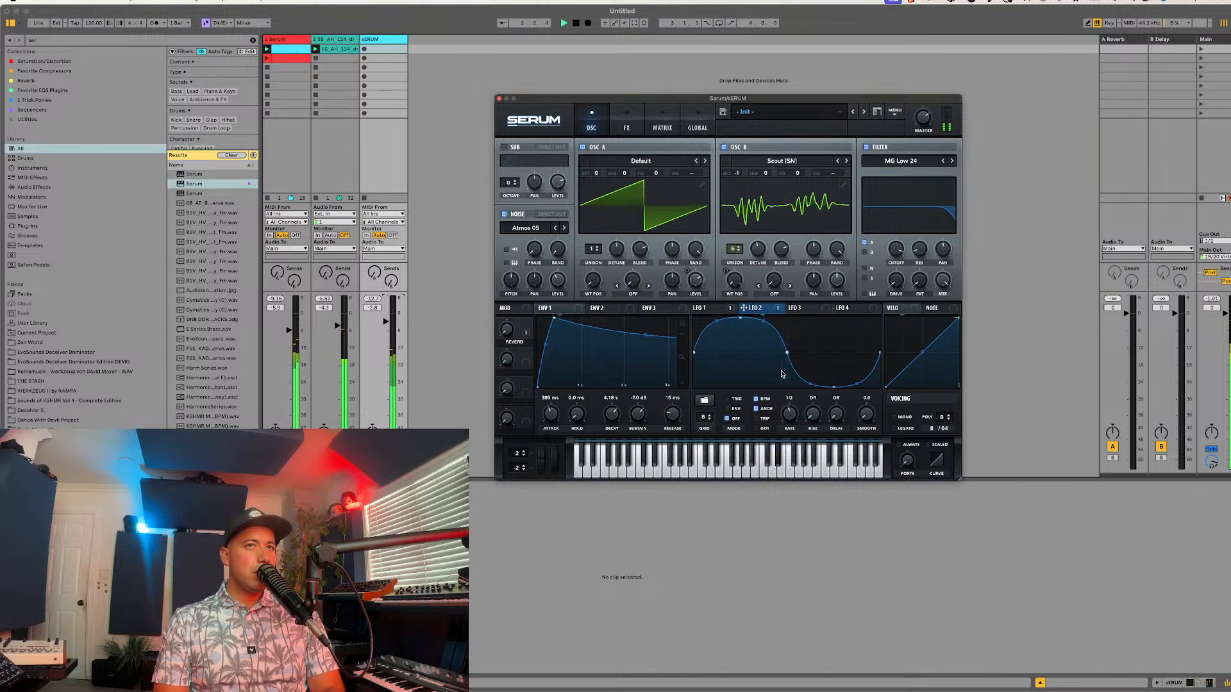
Step: Reload LFO 2's sine shape, and replace it with the basic triangle shape
left_click(704, 400)
mouse_move(731, 403)
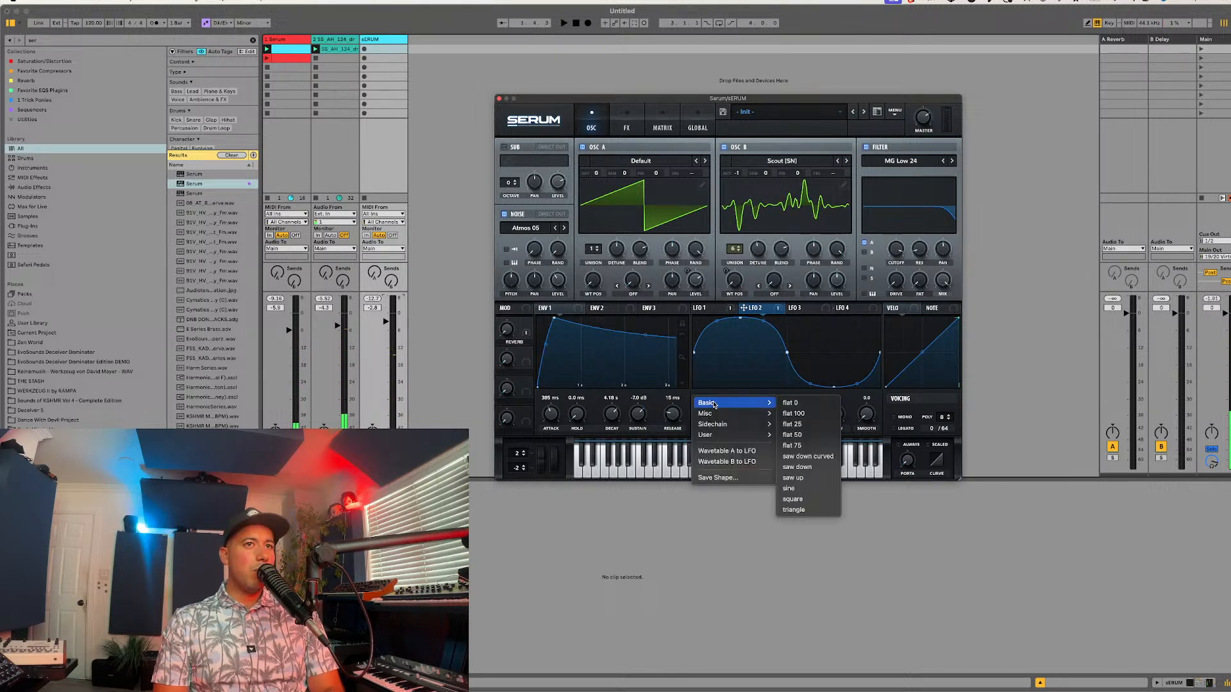
left_click(792, 490)
left_click(704, 400)
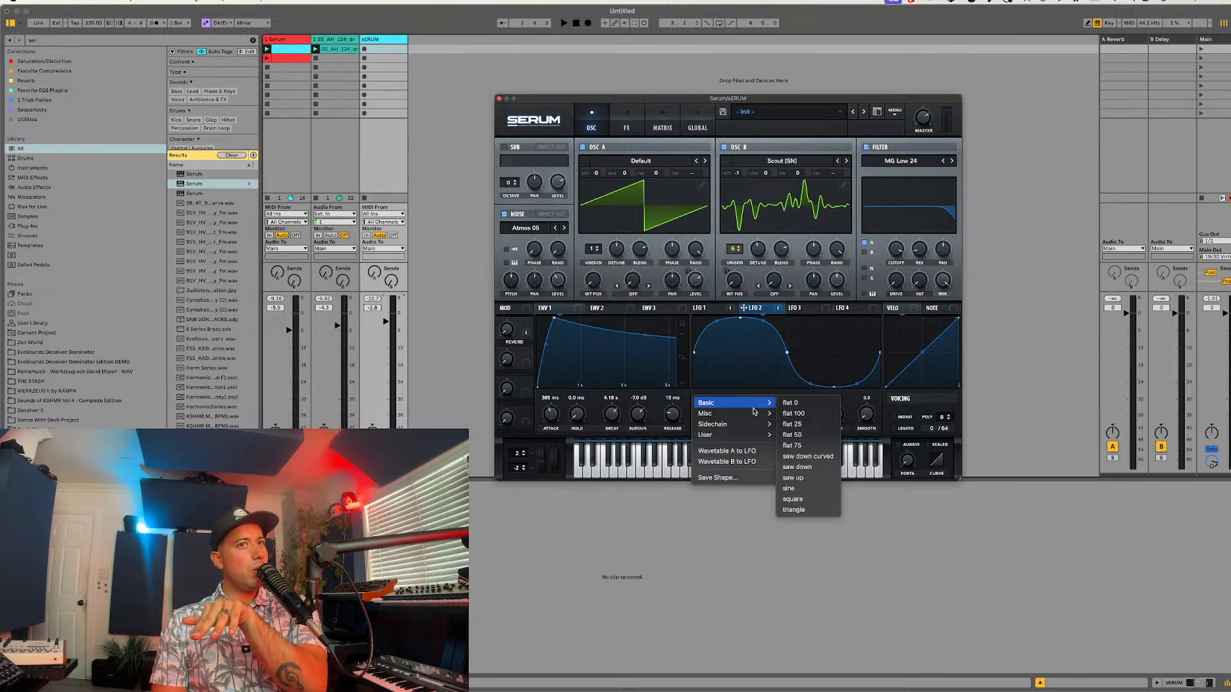
left_click(791, 510)
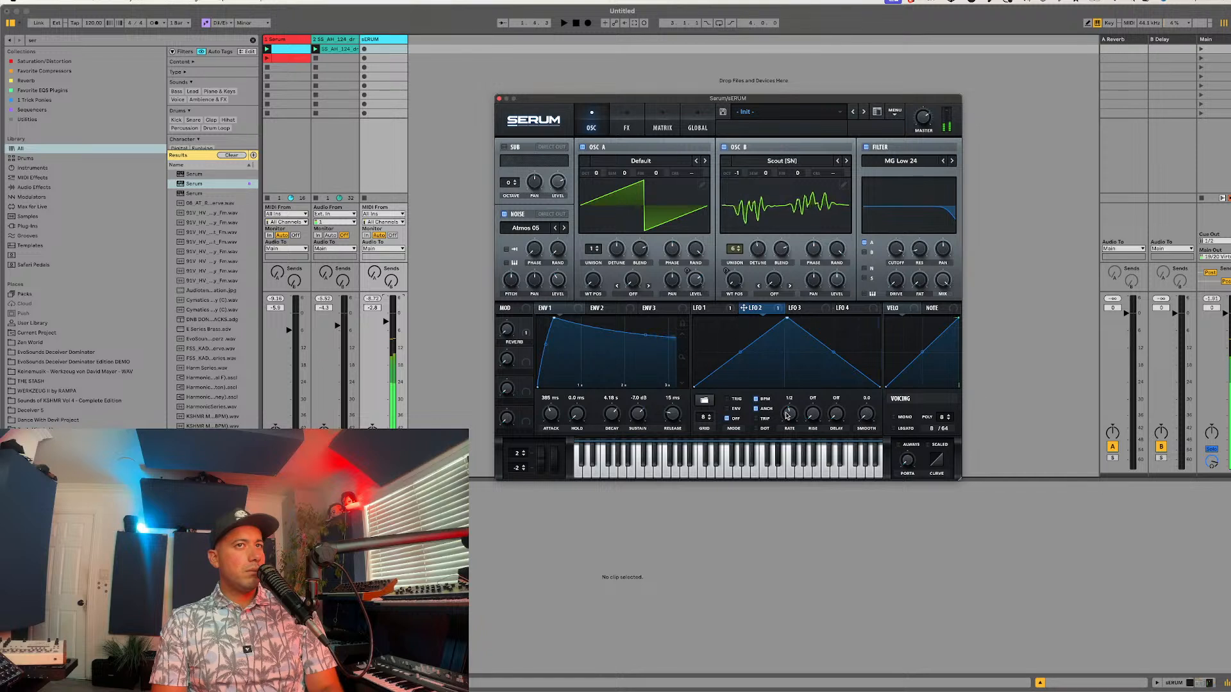
Step: Assign LFO 2 to oscillator B's level and make it free-running at 0.7 Hz with BPM sync, anchor and trigger off
left_click_drag(767, 311, 831, 286)
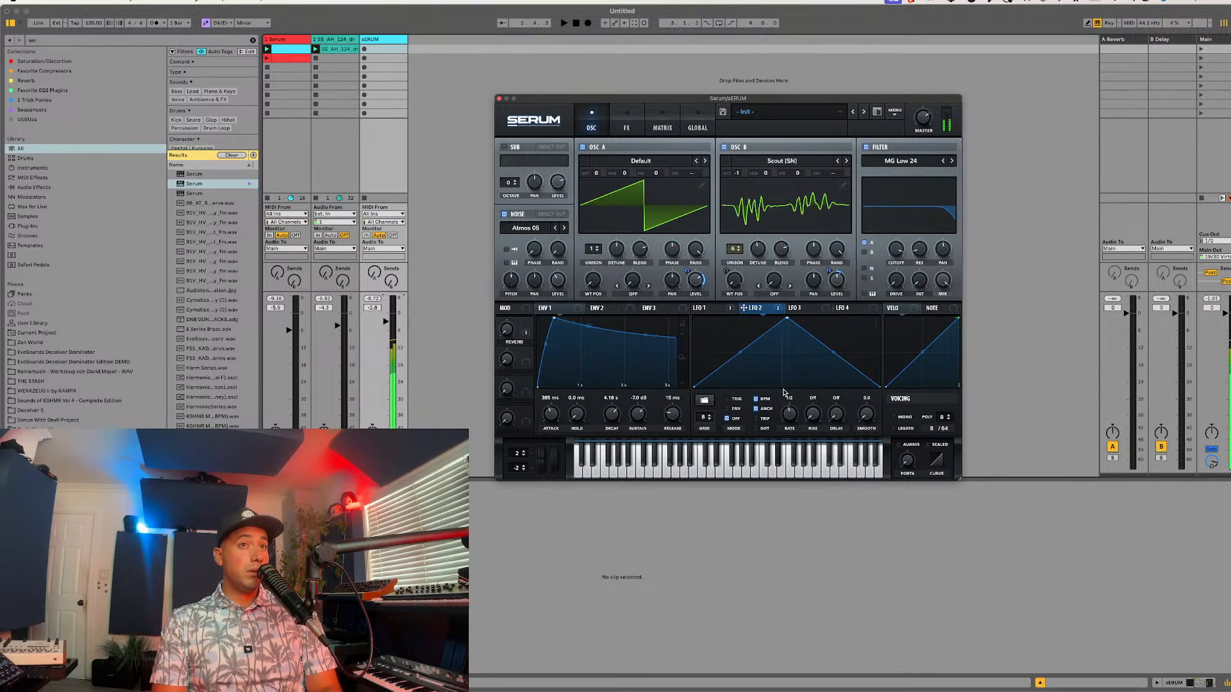
left_click_drag(785, 398, 775, 416)
left_click(757, 400)
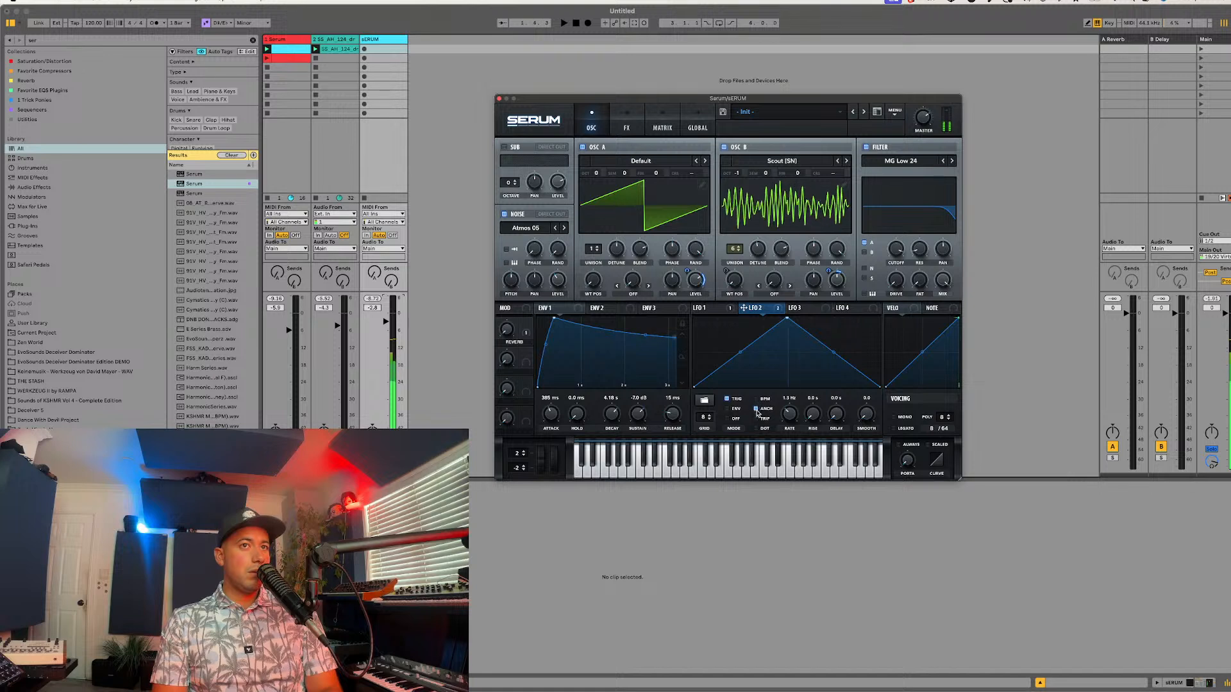
left_click(734, 399)
left_click(735, 418)
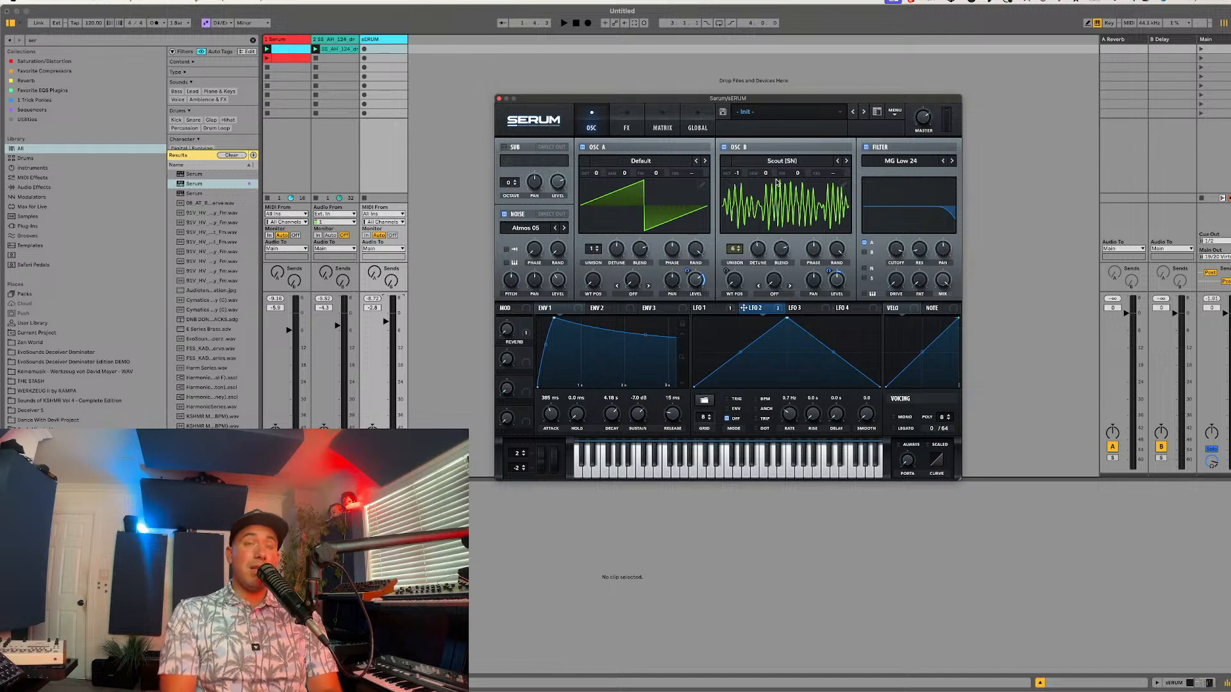
Step: Browse the wavetable categories for oscillator B and load the Digital wavetable Waveterminal
left_click(797, 164)
mouse_move(769, 218)
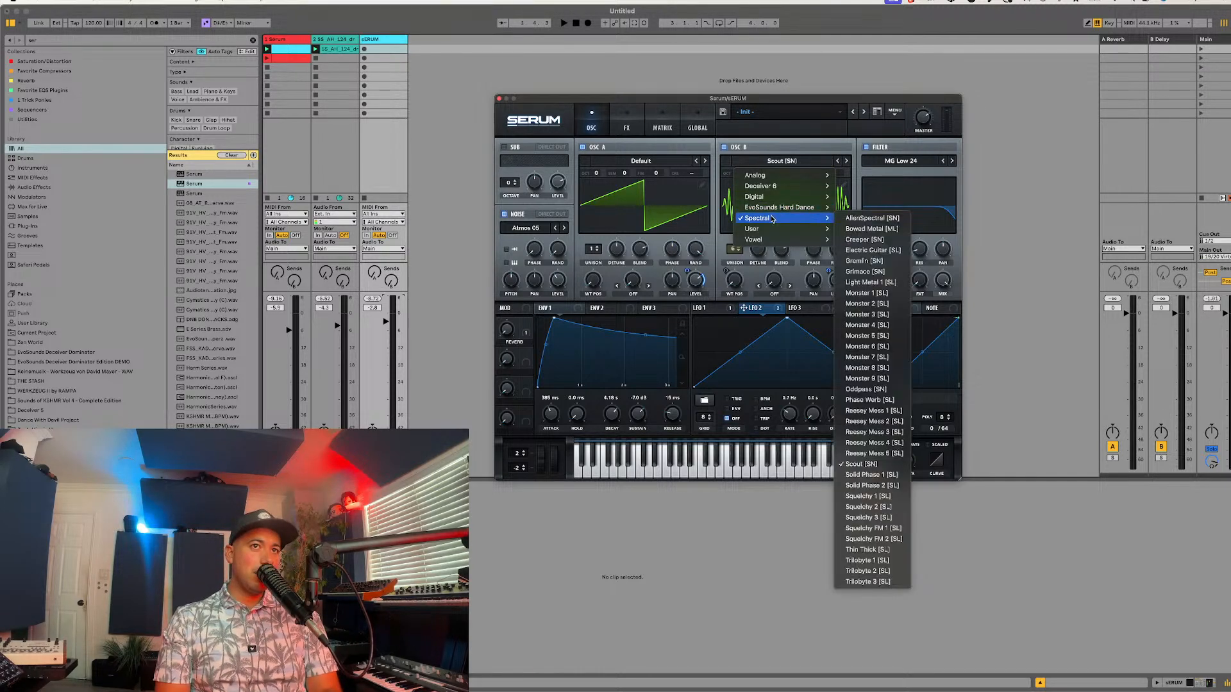
mouse_move(776, 197)
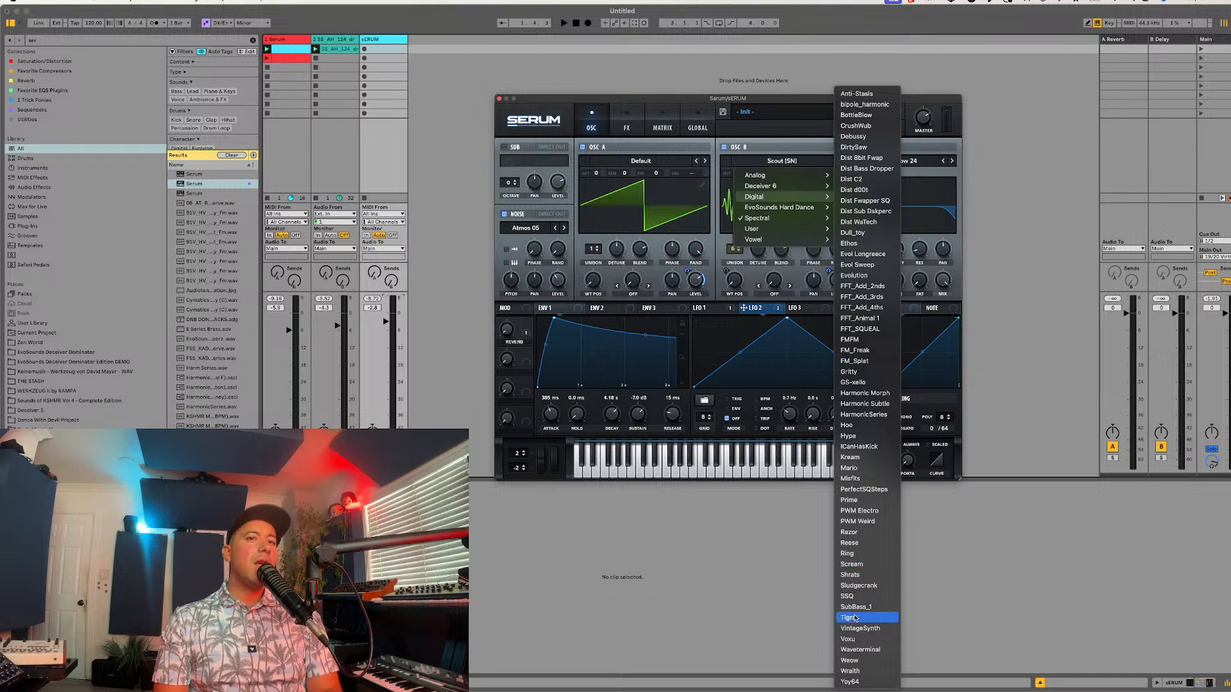
left_click(849, 639)
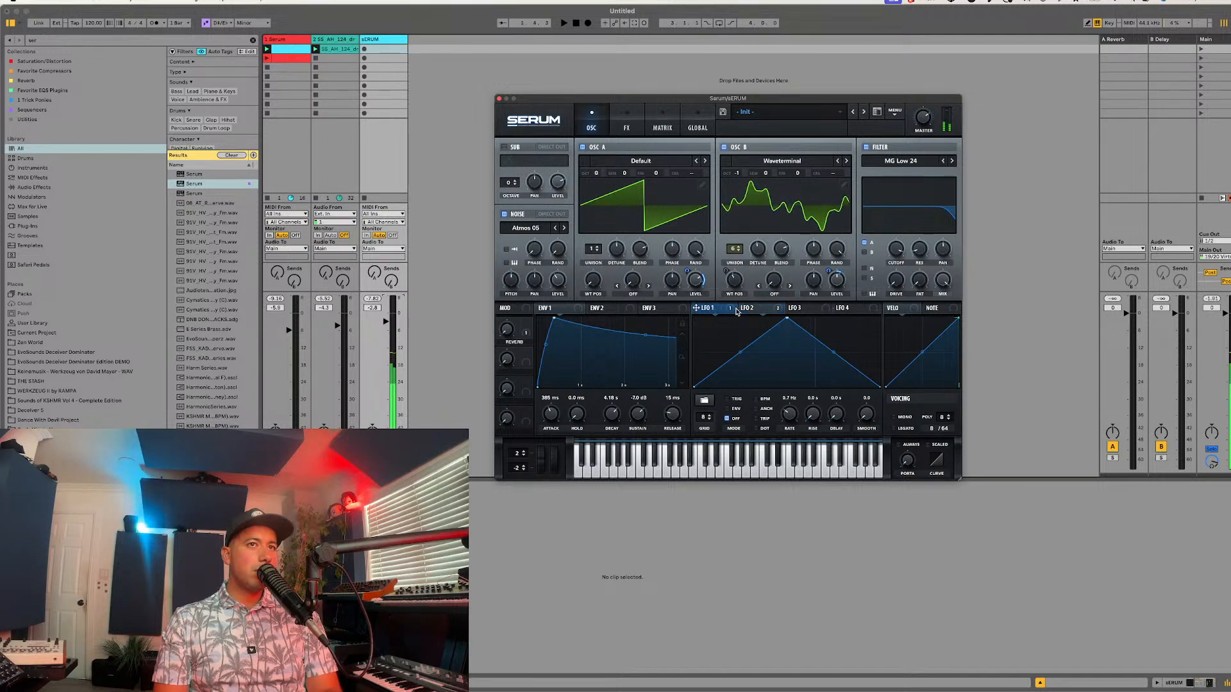
Step: Modulate oscillator B's wavetable position with LFO 1 at an amount of 32 and change its wavetable to Tigra
left_click_drag(695, 307, 731, 277)
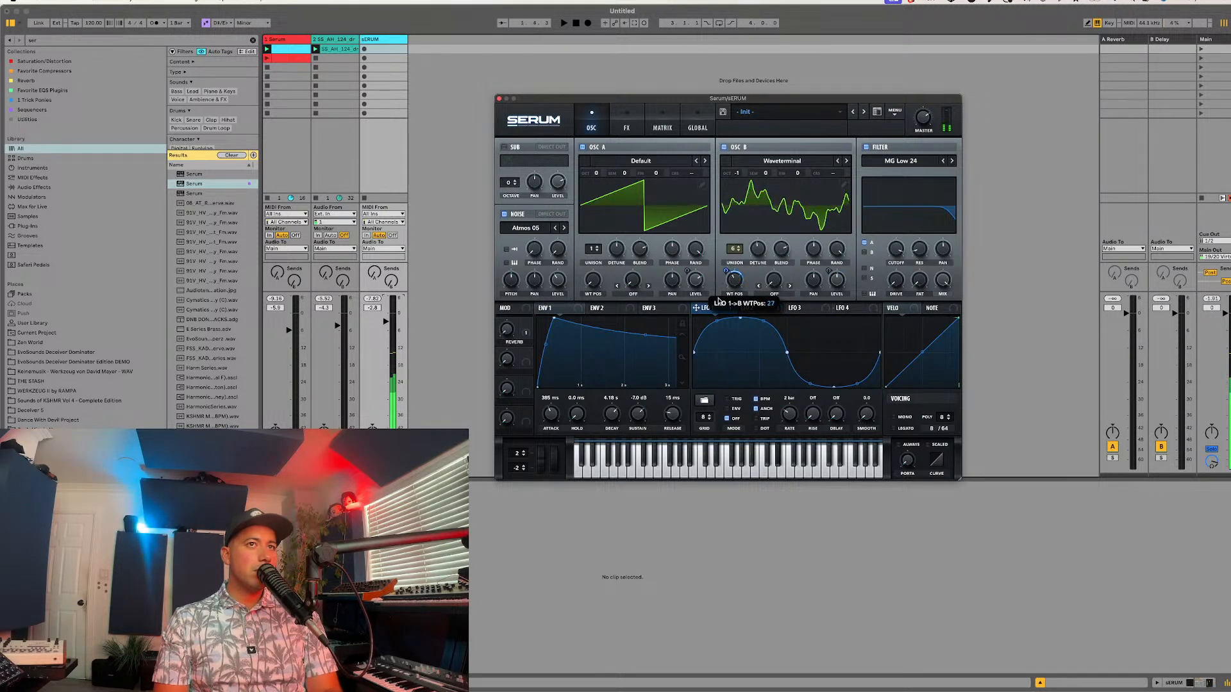
left_click(839, 161)
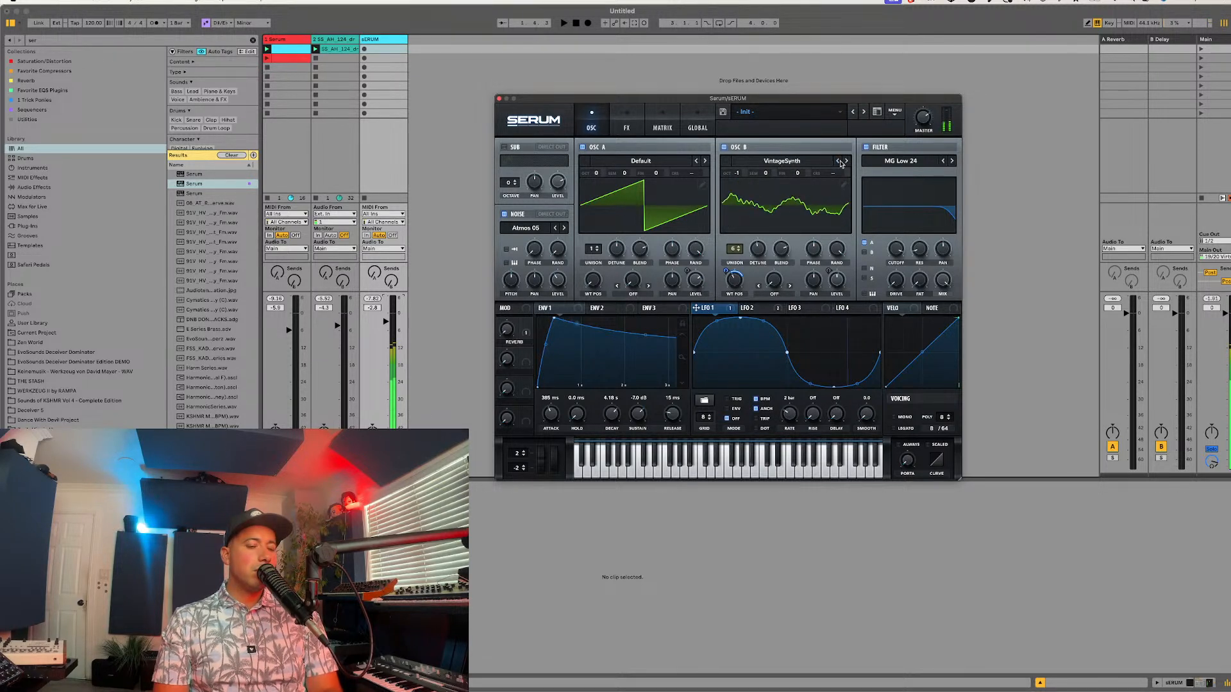
key("alt+super+p")
key("alt+super+p")
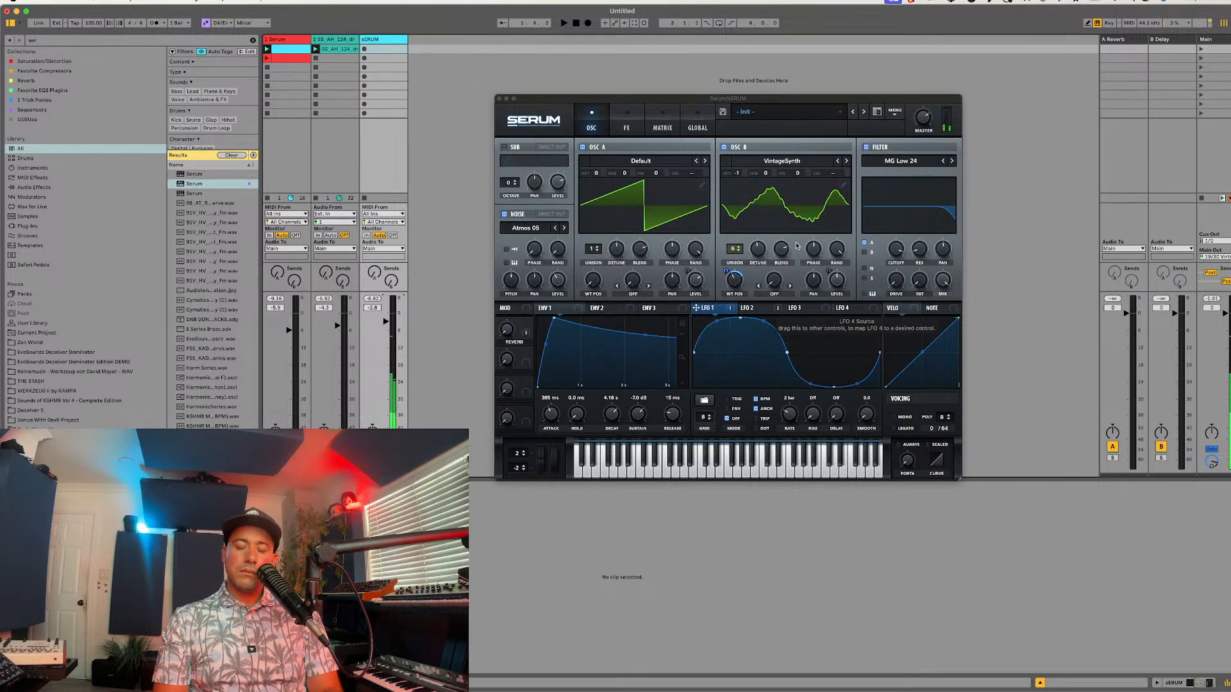
left_click(736, 272)
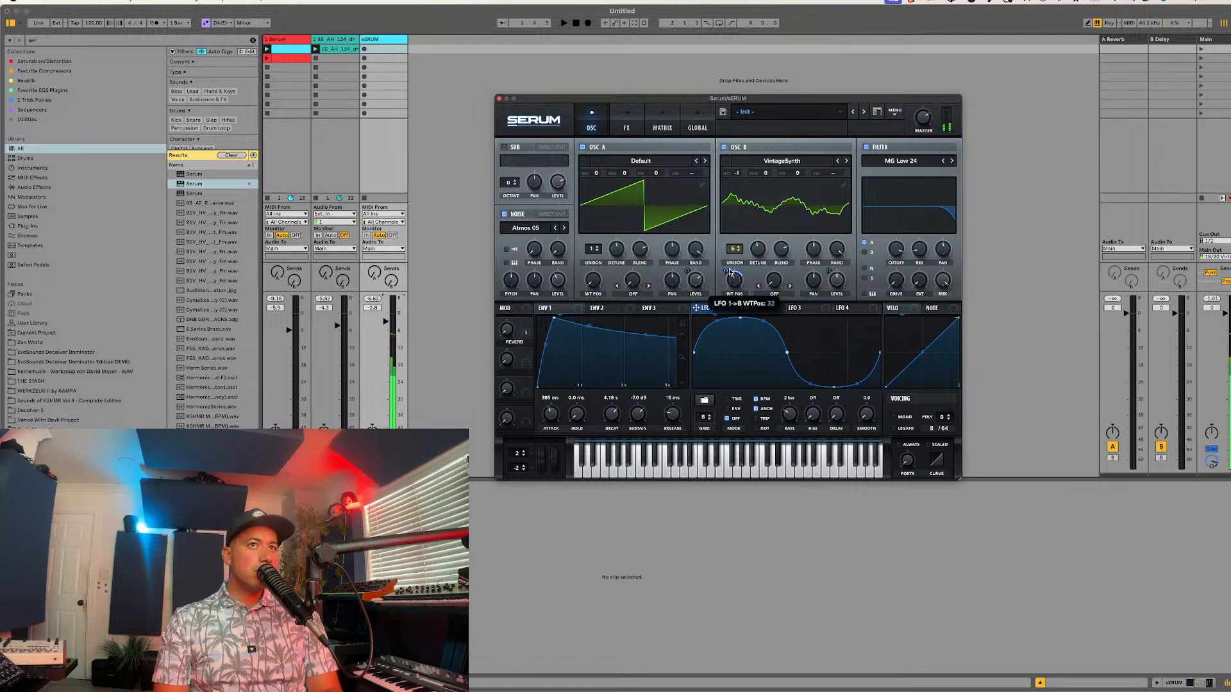
left_click(837, 162)
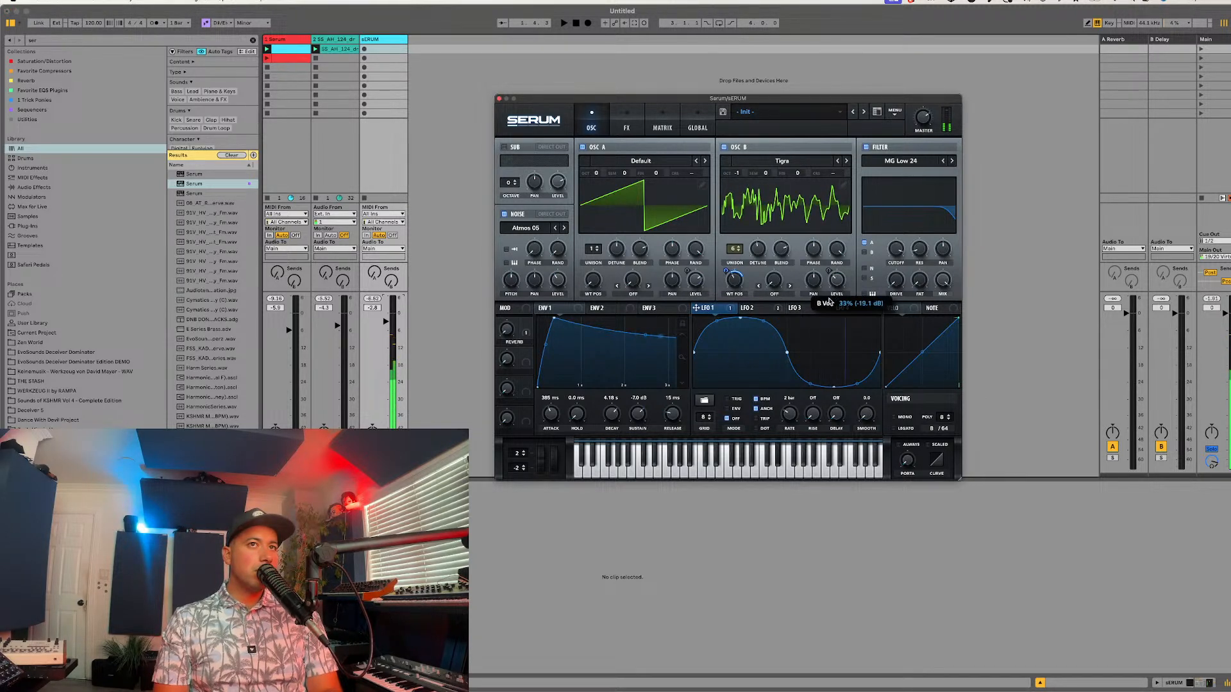
Step: Set the chorus mix to 0% and assign the second macro to it
left_click(661, 127)
left_click(634, 117)
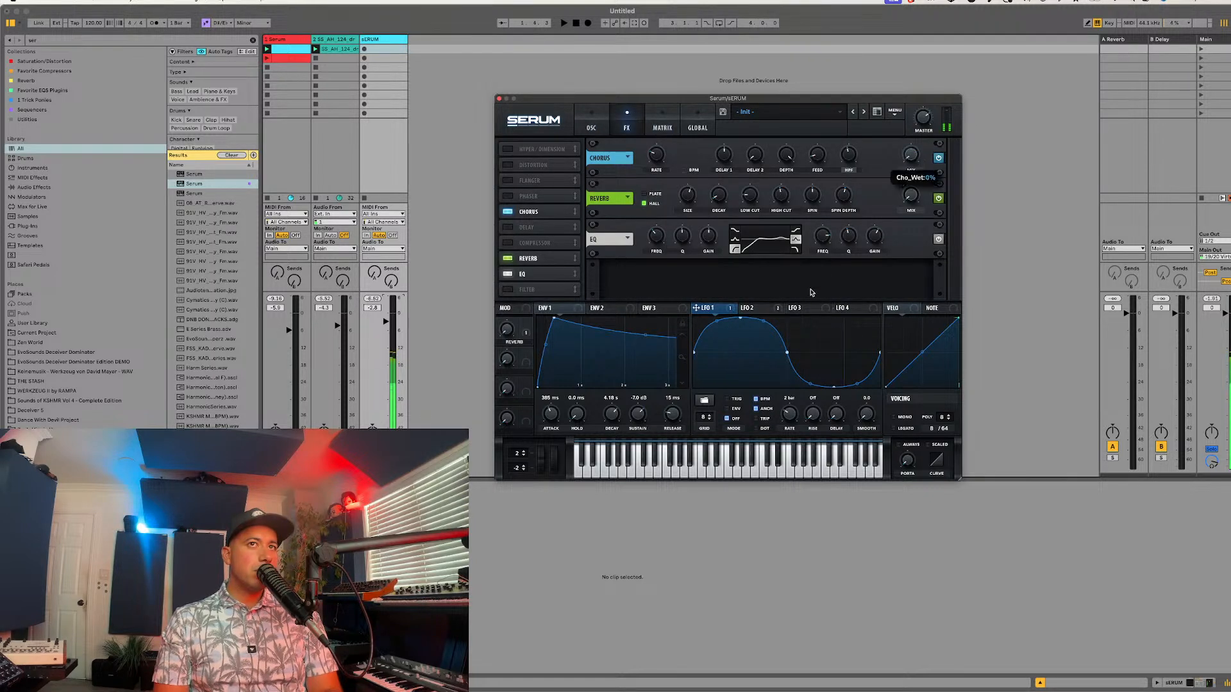
left_click_drag(526, 353, 903, 146)
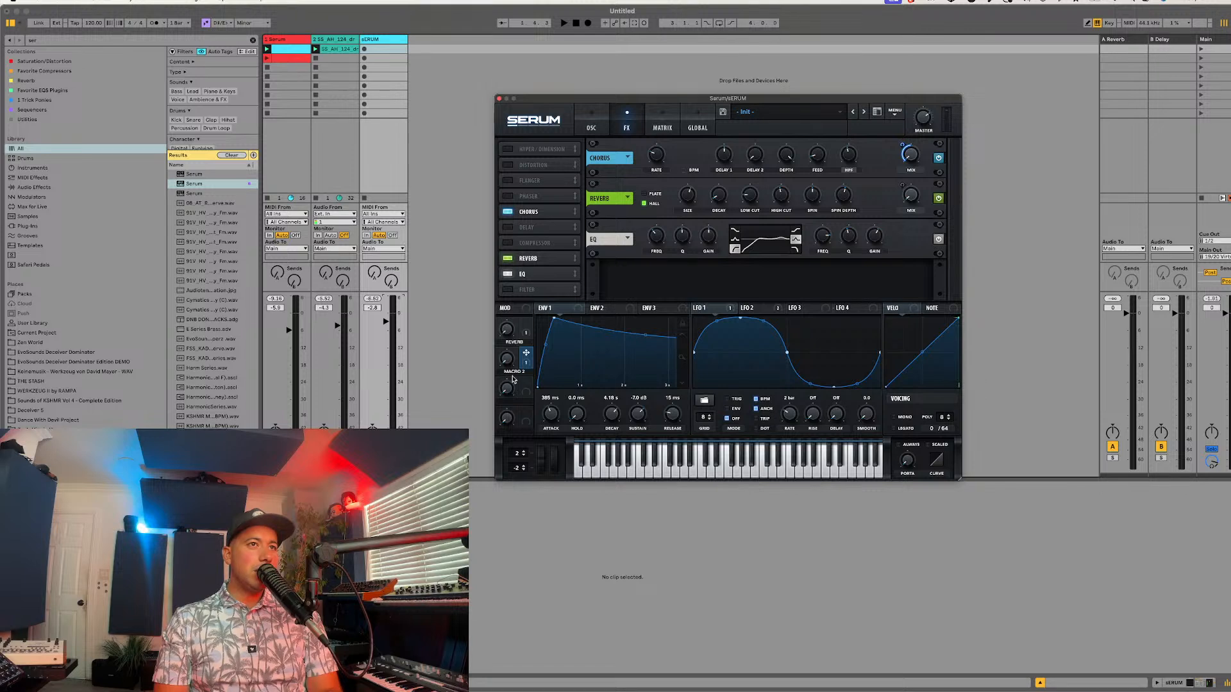
Step: Name the second macro CHORUS and adjust the chorus depth
type("CHORUS")
key("Return")
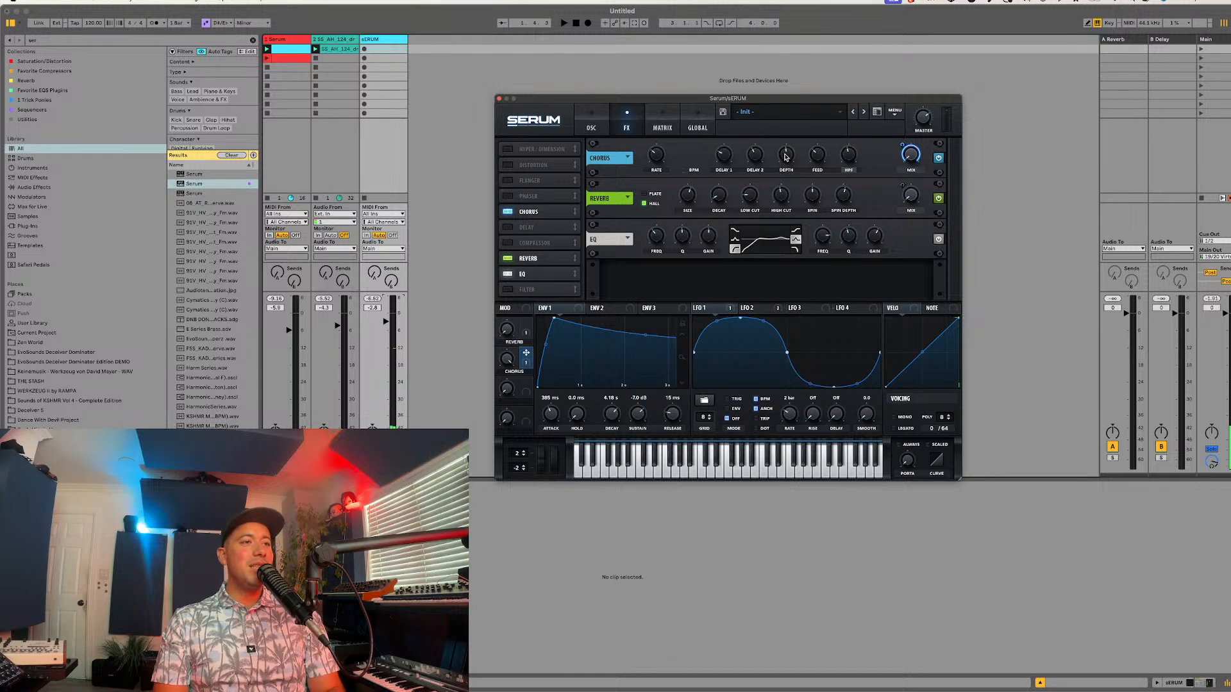
left_click_drag(786, 155, 785, 159)
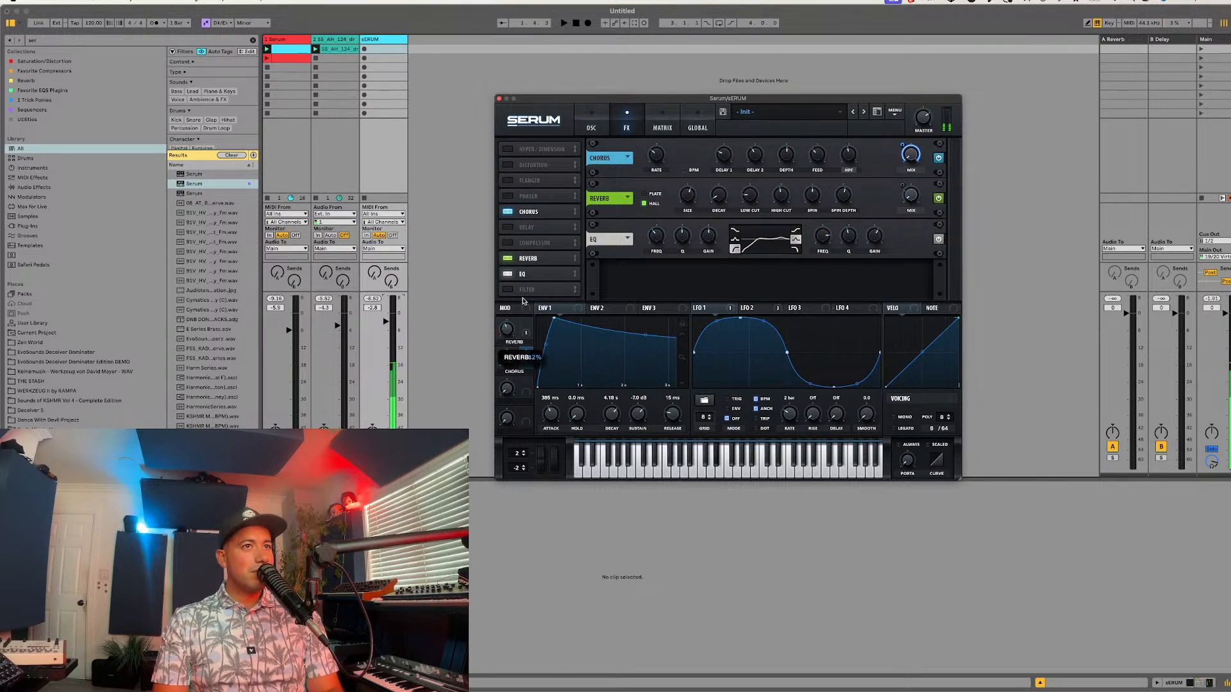
Step: Audition the patch with the session playing while adjusting the CHORUS macro and setting the EQ's low-band frequency to about 461 Hz
key("space")
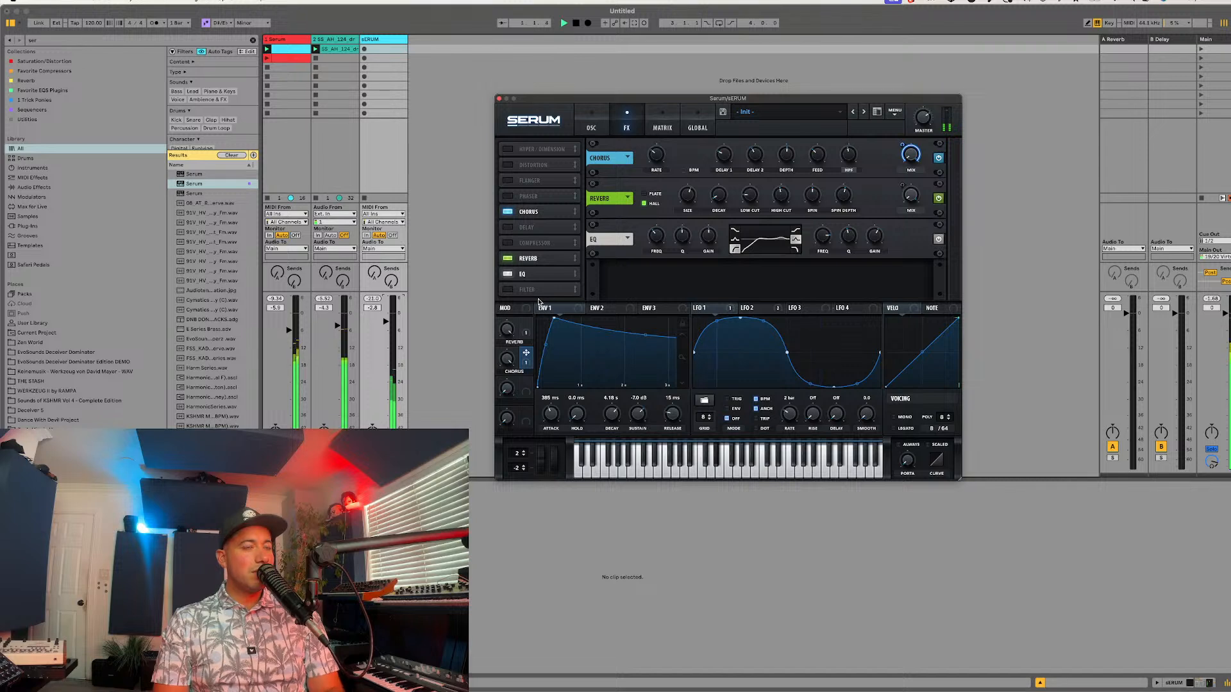
mouse_move(507, 361)
left_mouse_down()
mouse_move(481, 381)
mouse_move(492, 369)
left_mouse_up()
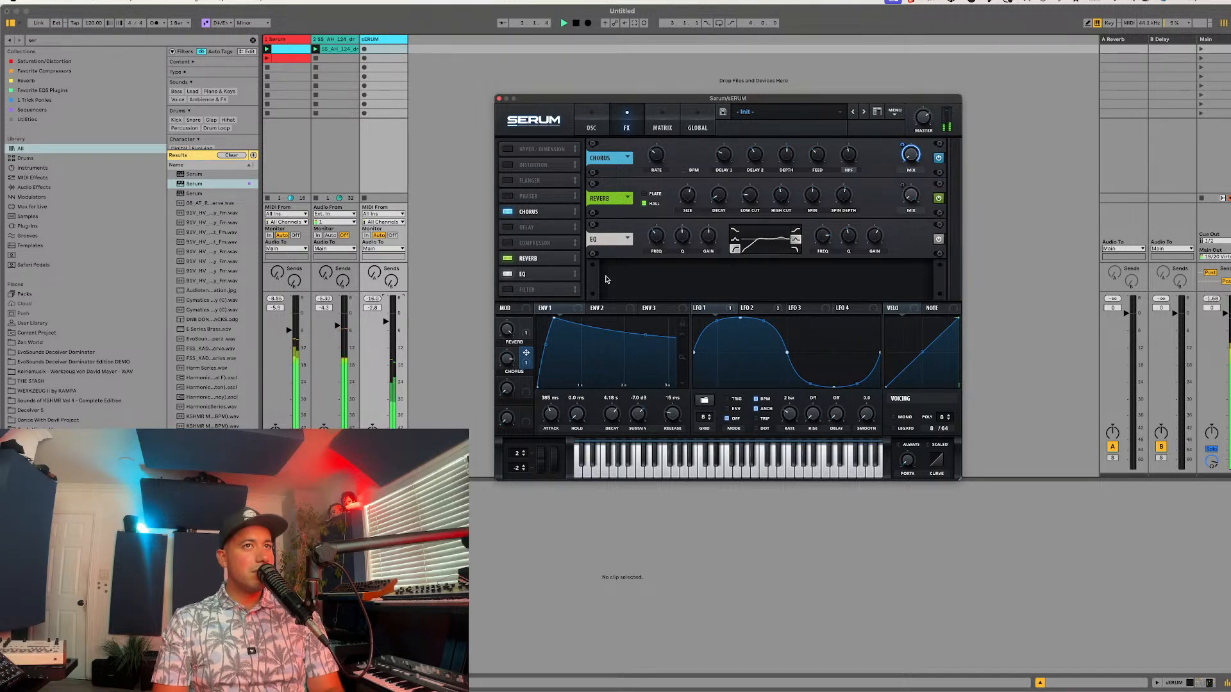
left_click_drag(653, 234, 649, 230)
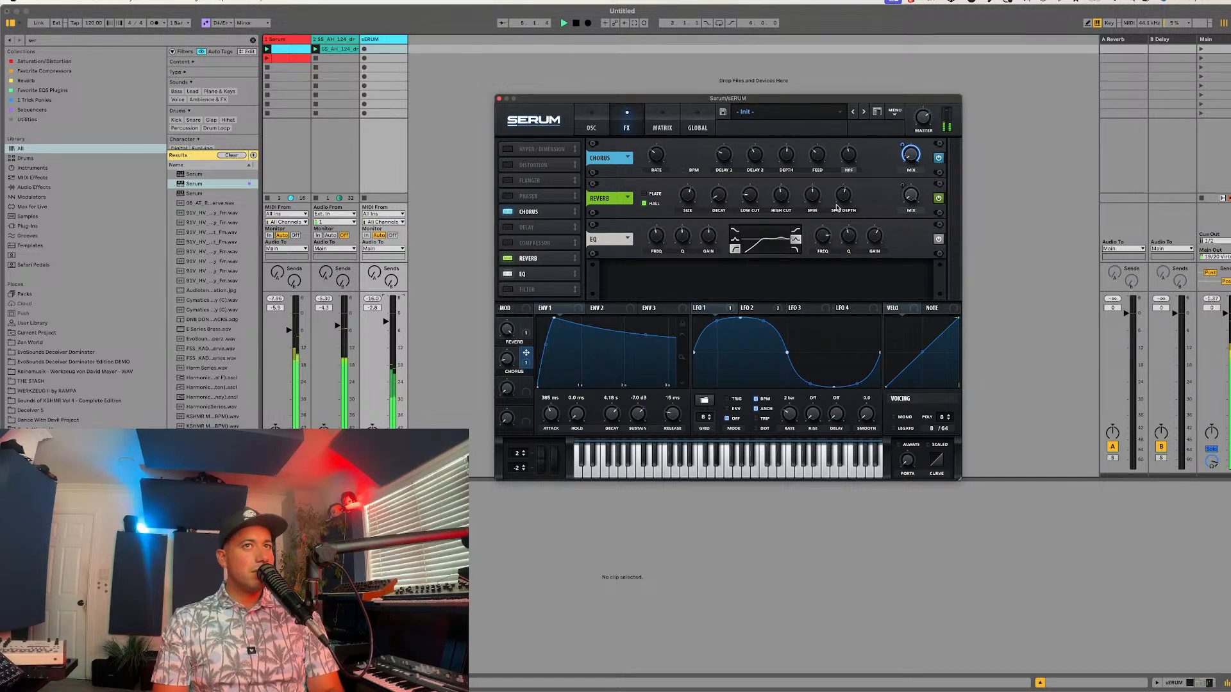
mouse_move(763, 212)
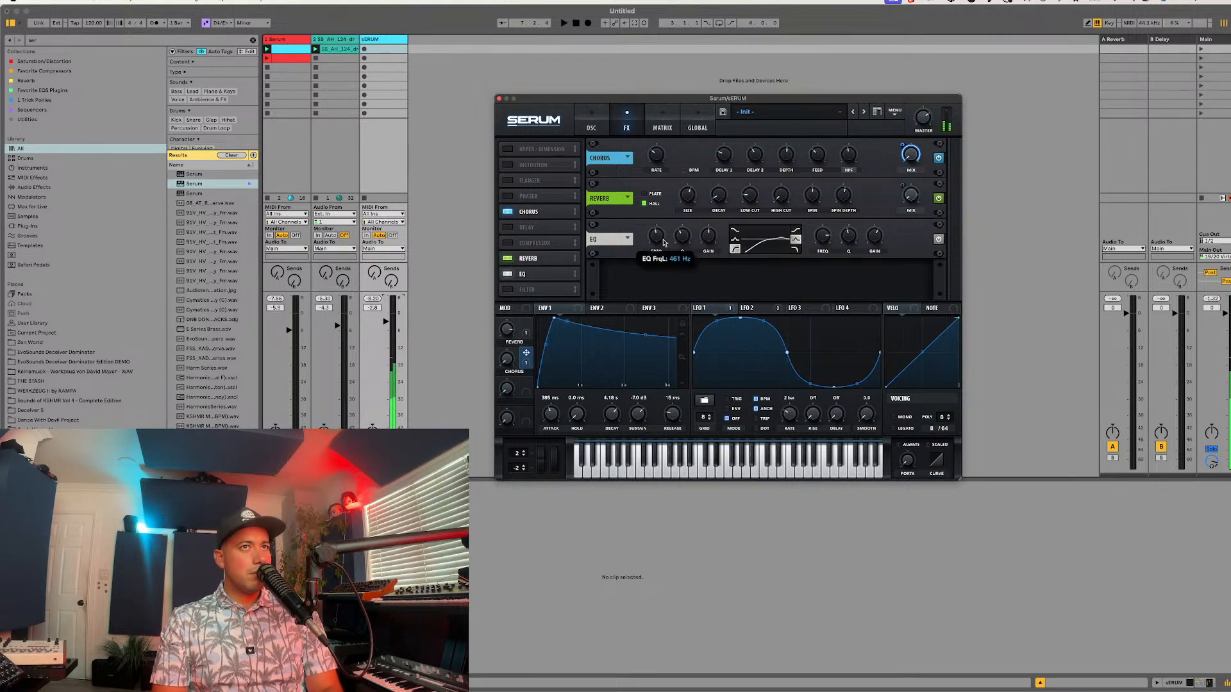
mouse_move(663, 243)
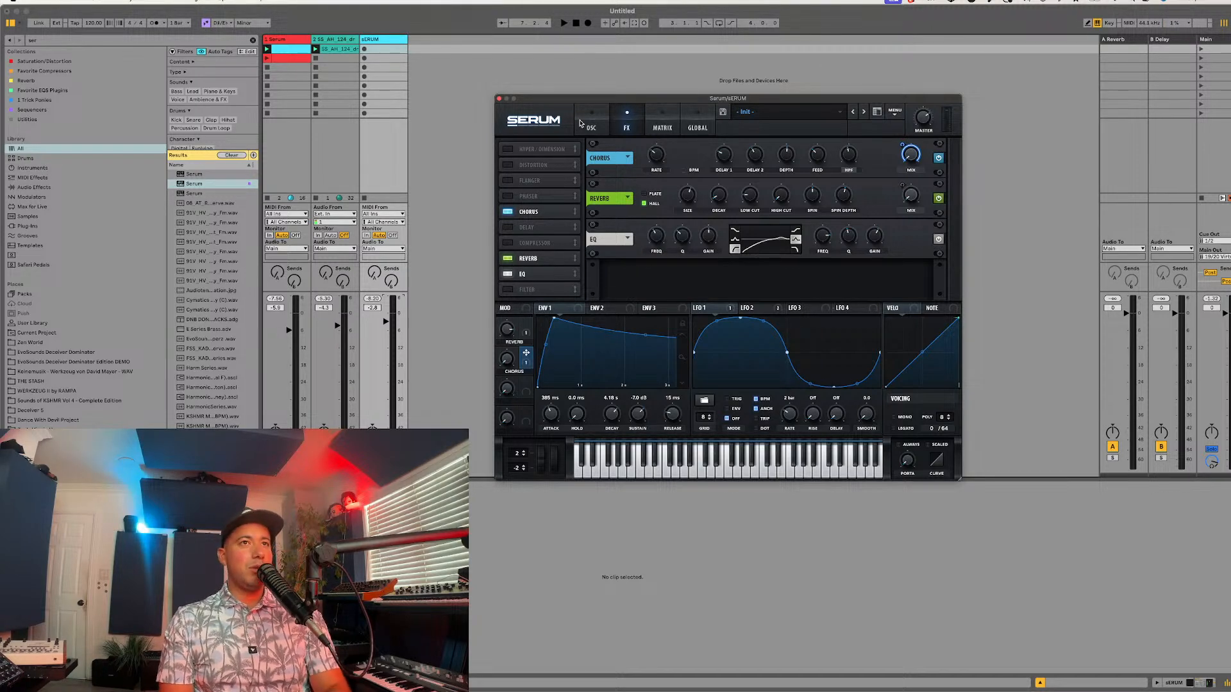
left_click(605, 130)
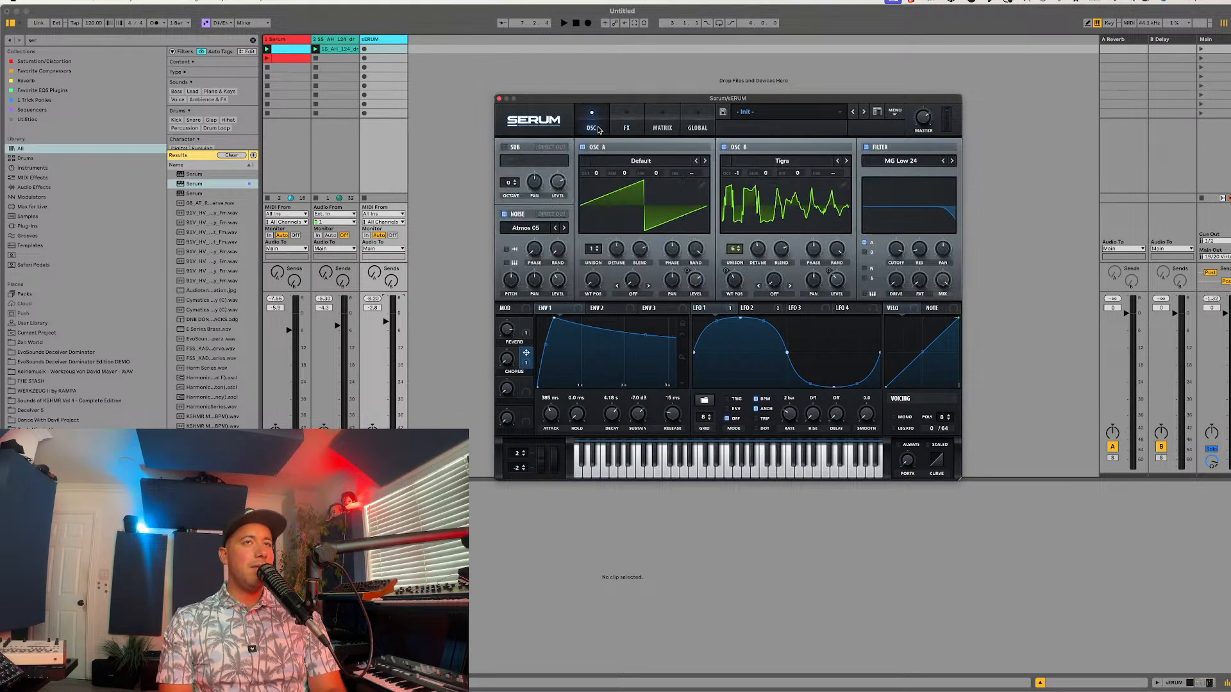
left_click(615, 128)
left_click(599, 127)
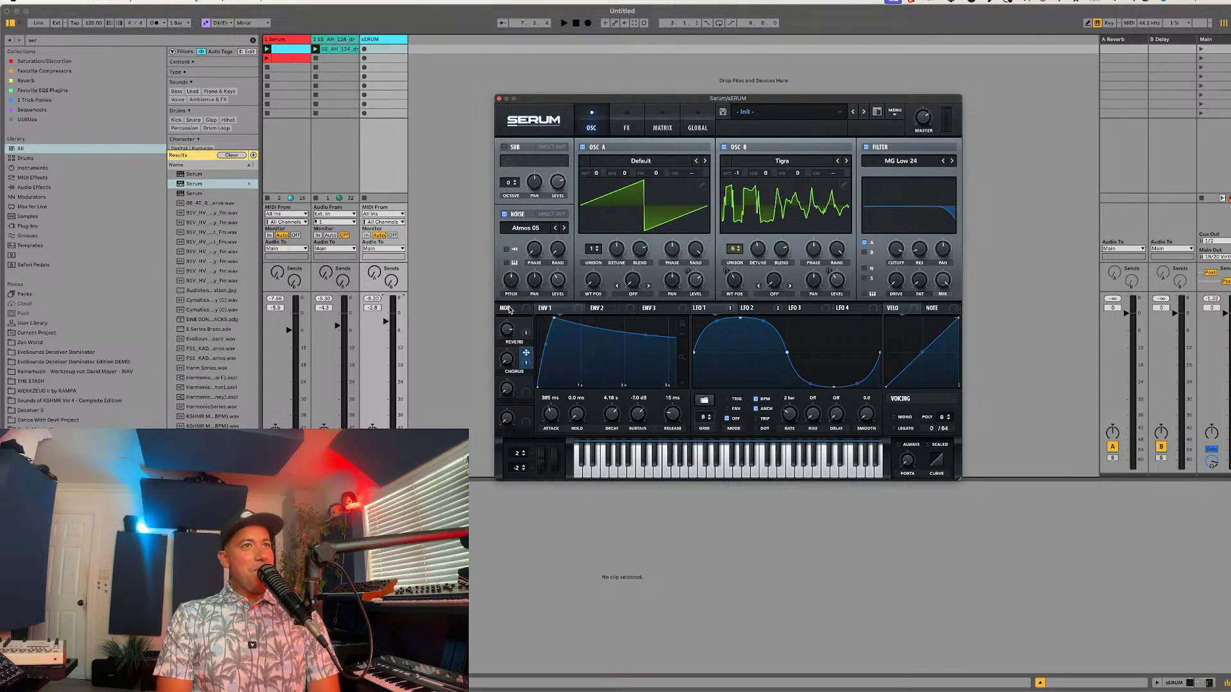
left_click_drag(642, 101, 620, 67)
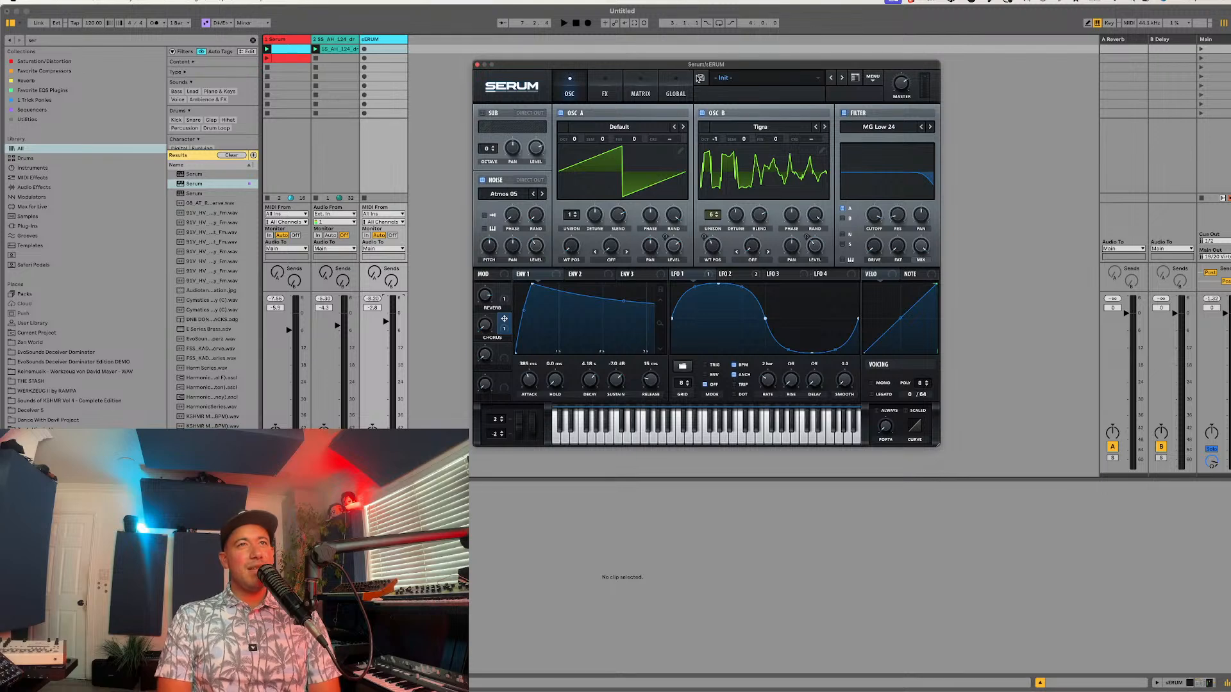
left_click(755, 80)
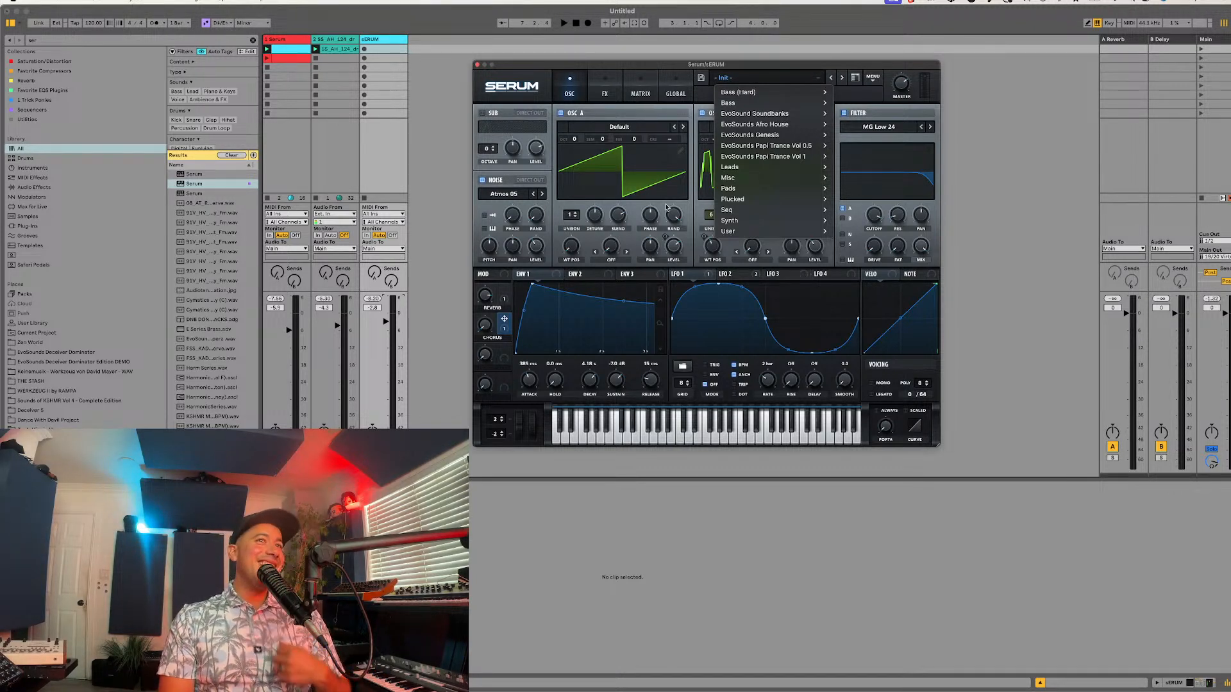
left_click(621, 68)
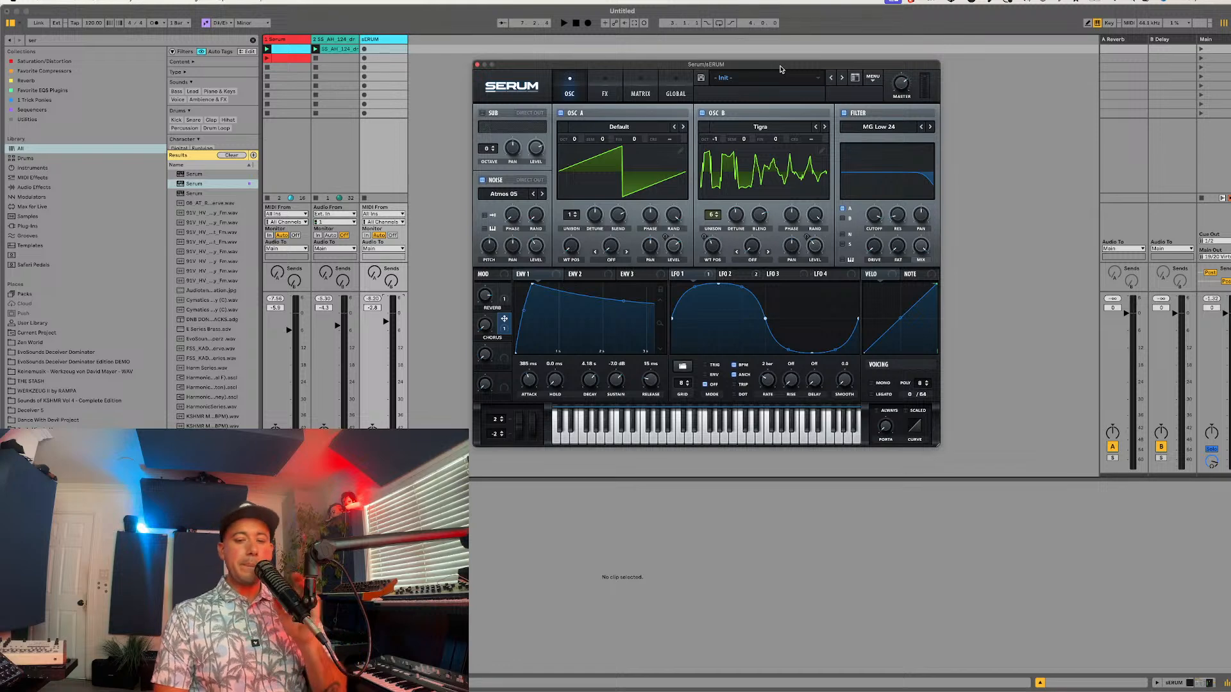
left_click(541, 550)
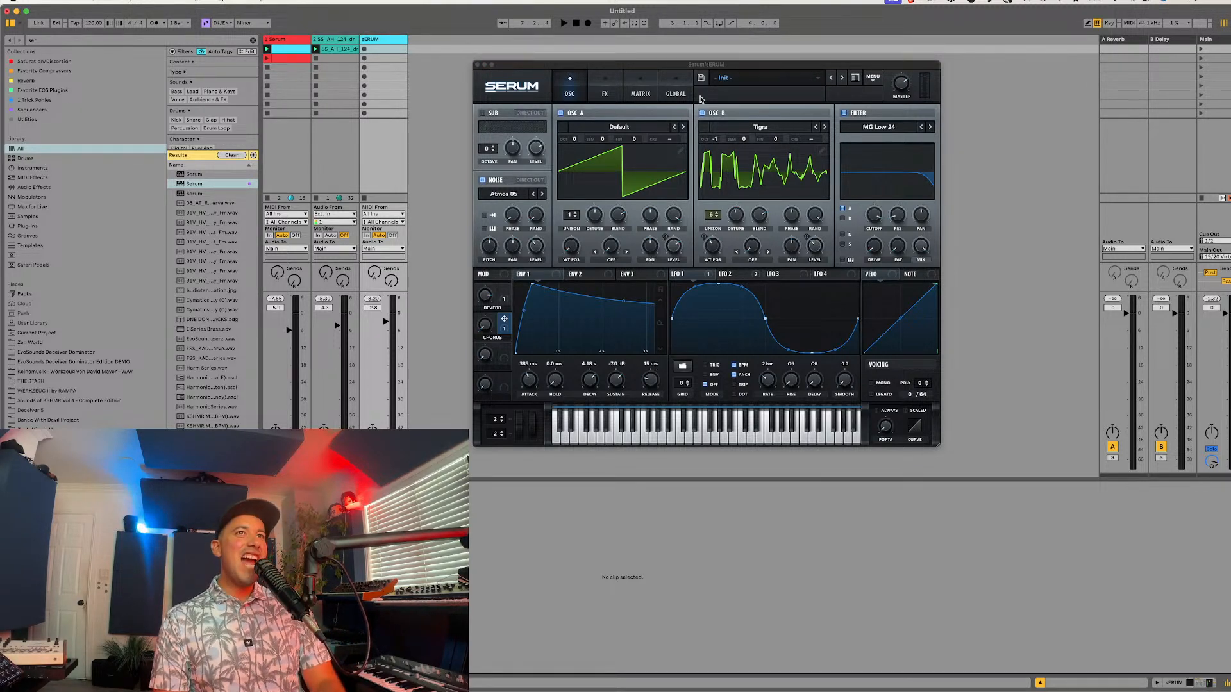
Step: Assign the third macro to the EQ's low-band frequency, name it Control The Mic, and try out its range
left_click_drag(679, 68, 600, 93)
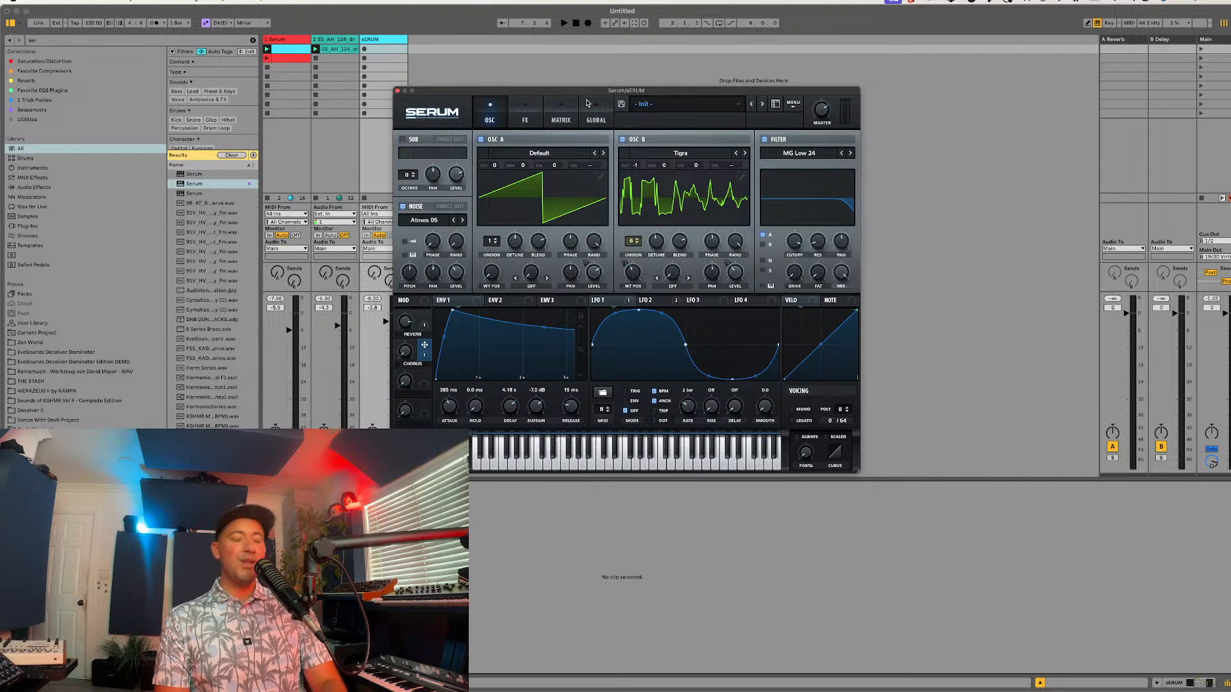
left_click(530, 122)
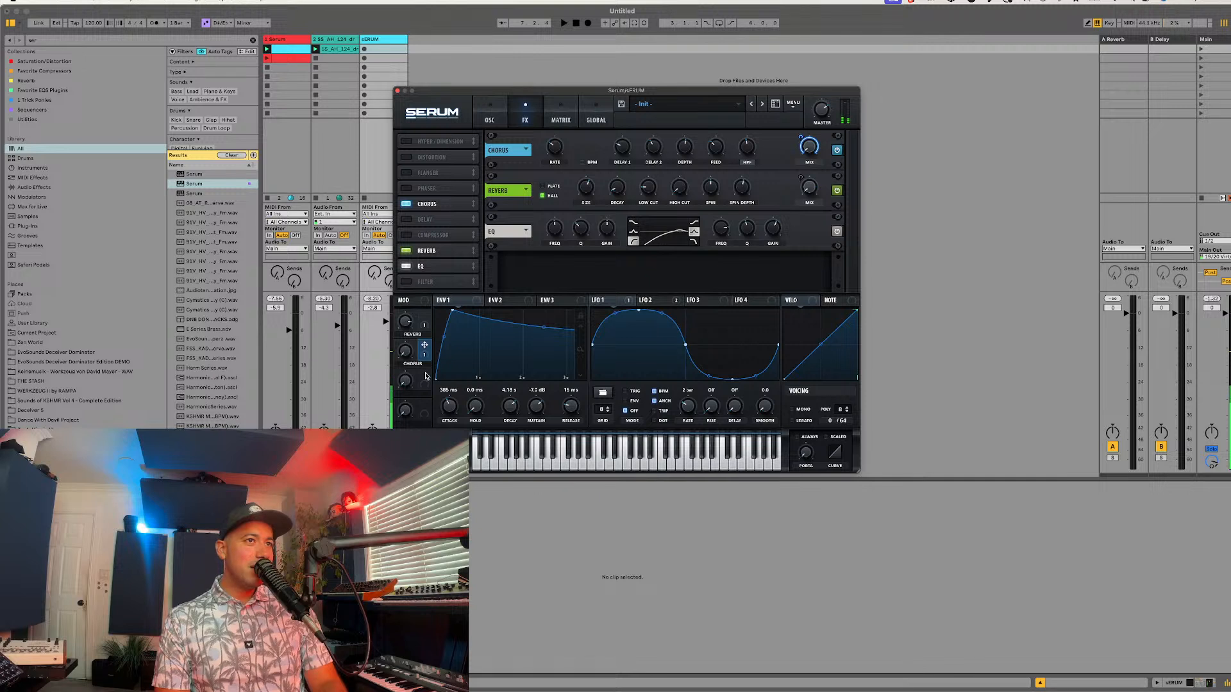
left_click_drag(426, 375, 555, 227)
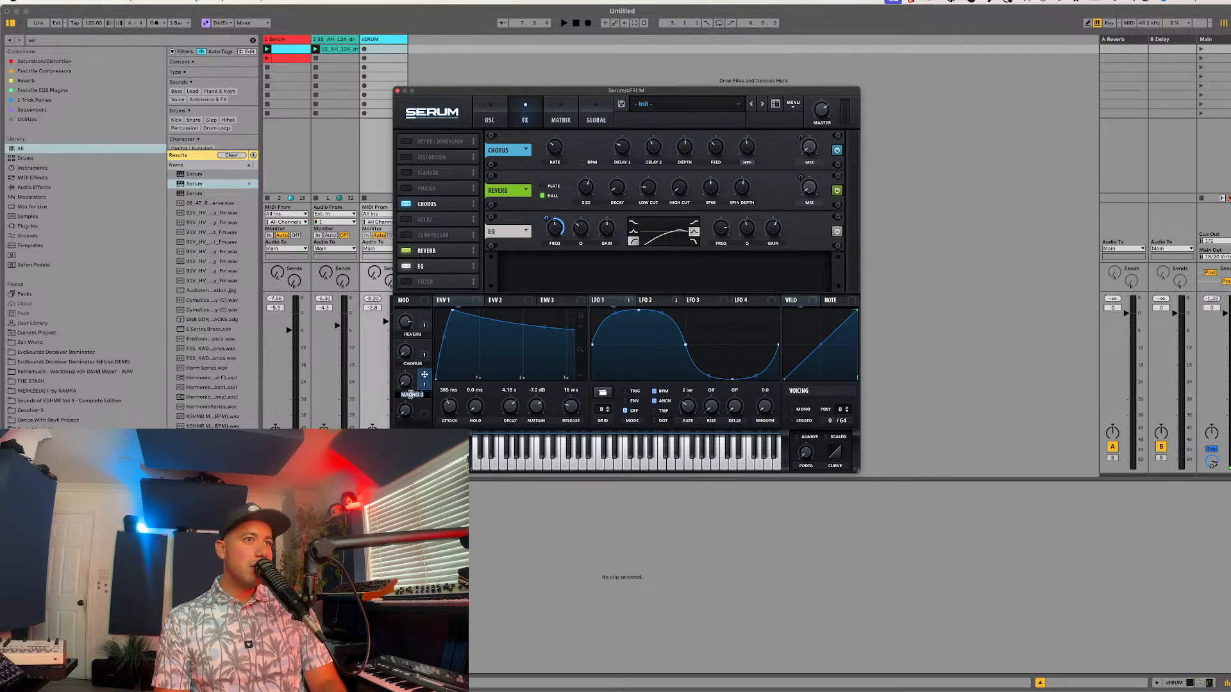
type("Control Th")
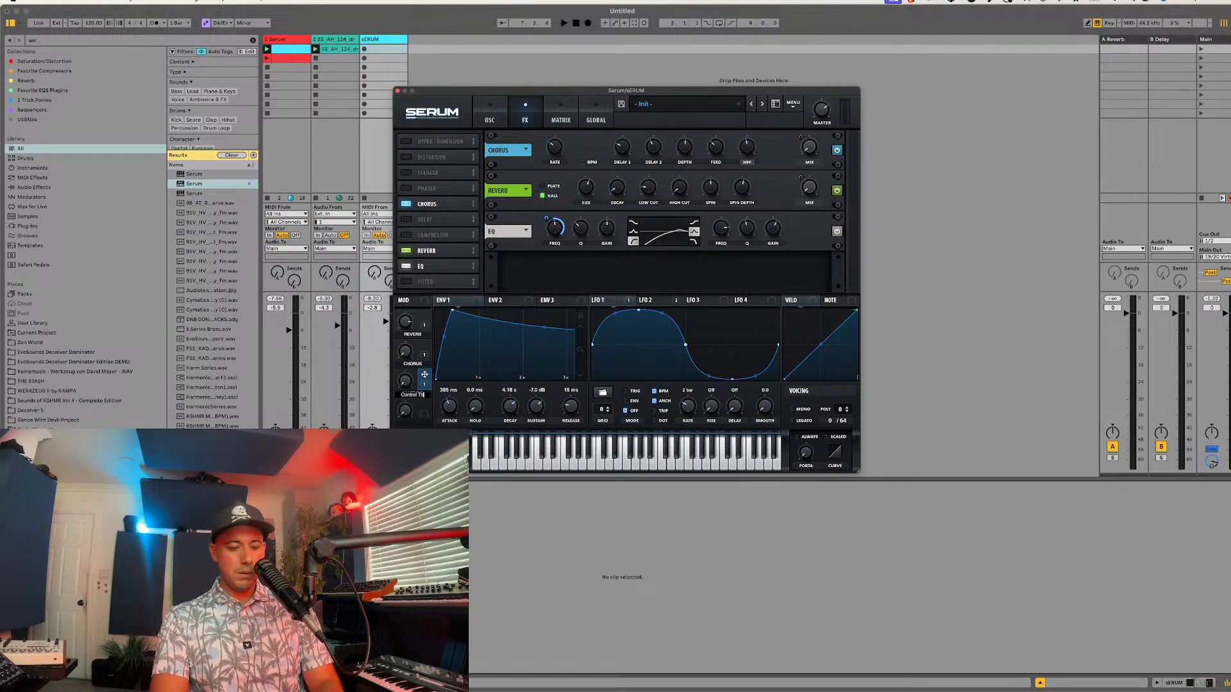
type("e Mic")
key("Return")
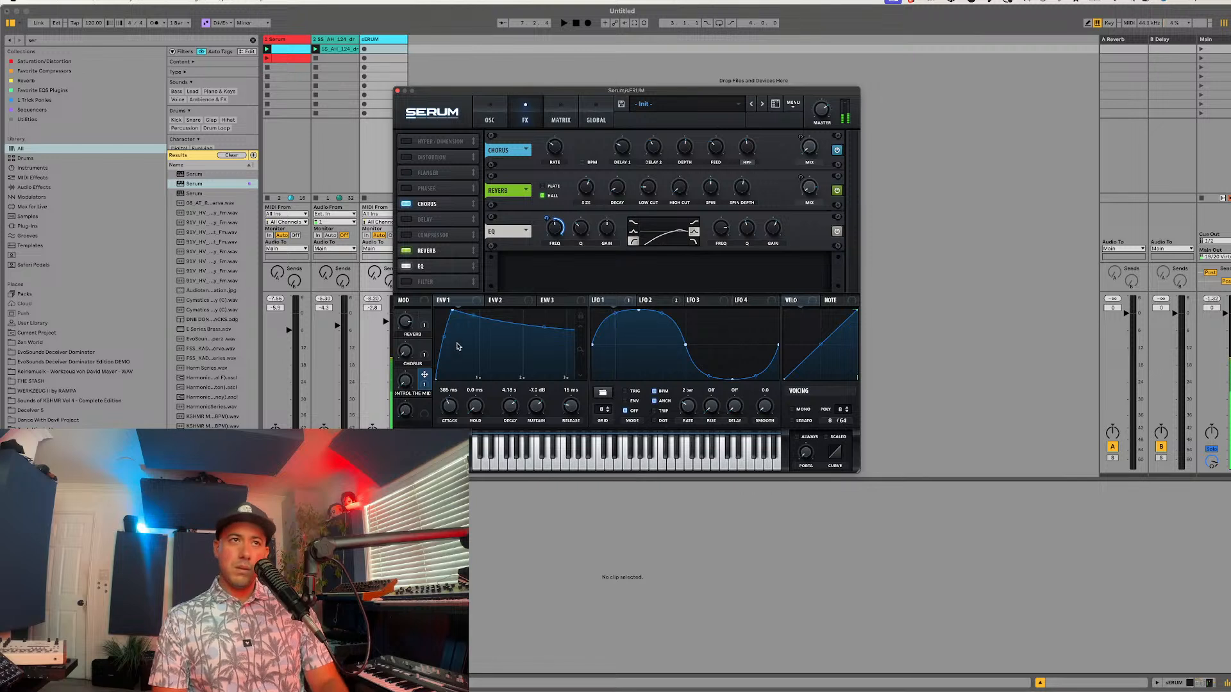
left_click_drag(411, 382, 433, 366)
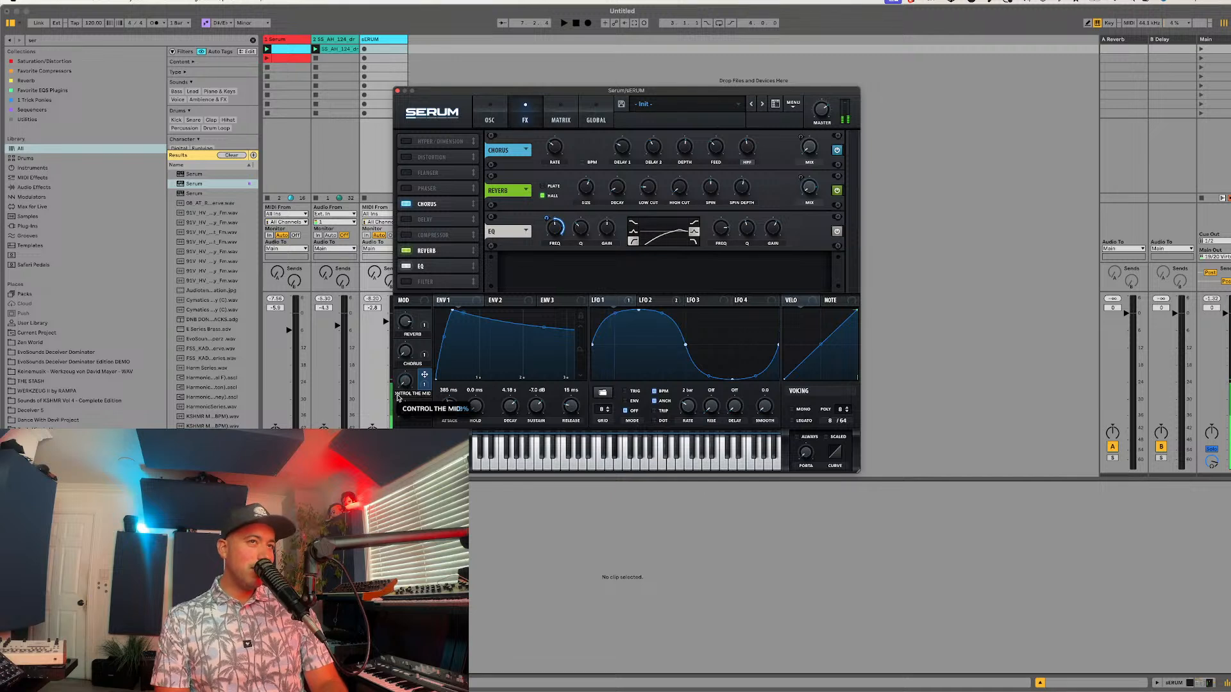
Step: Enable the compressor, place it after the EQ in the effects chain, and enable the filter effect
left_click(407, 235)
left_click_drag(423, 236, 423, 272)
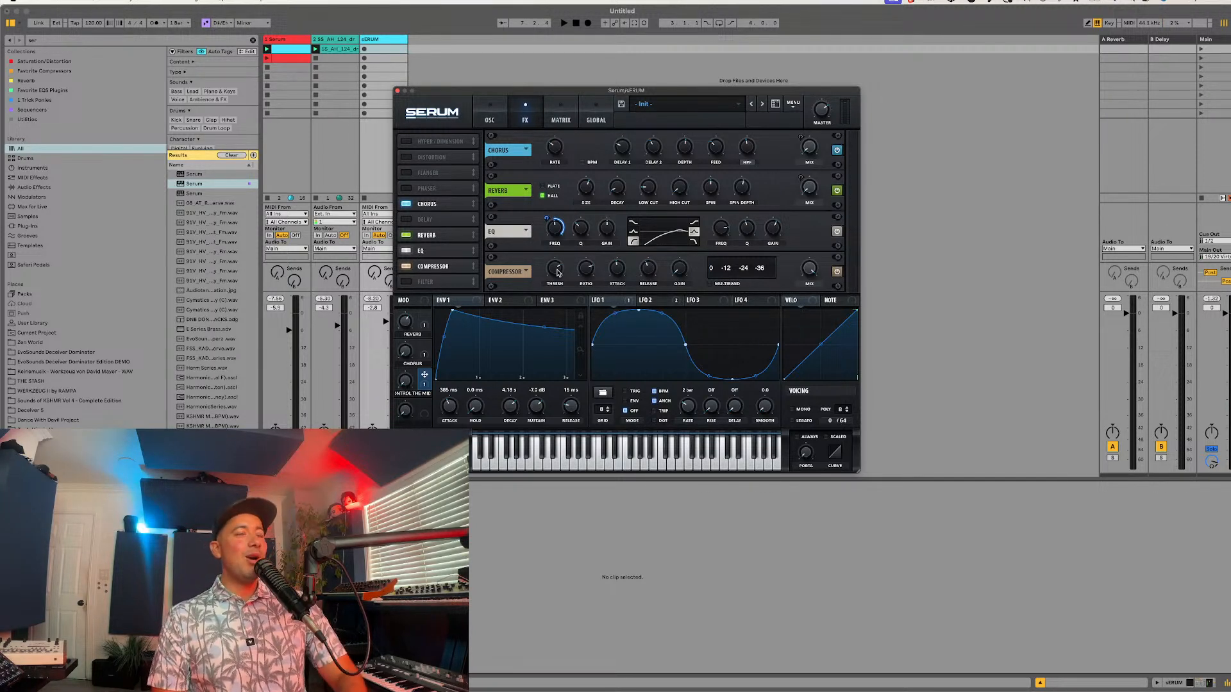
left_click(405, 282)
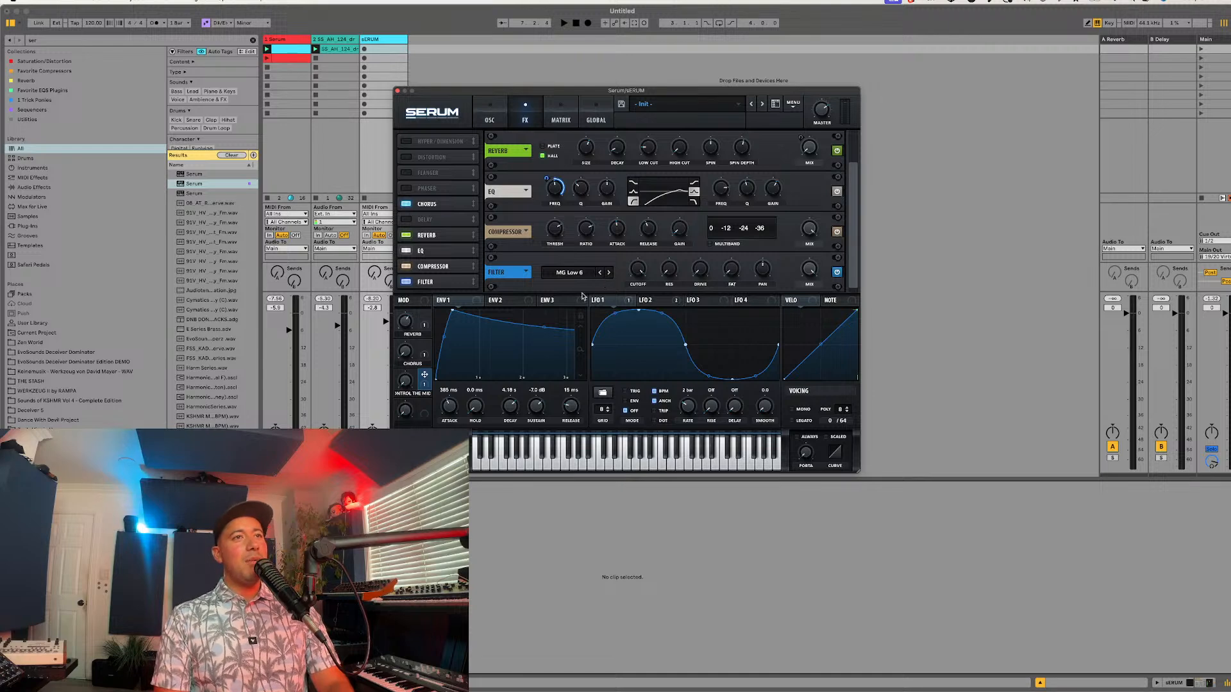
Step: Adjust the level of the Atmos 05 noise oscillator
left_click(496, 124)
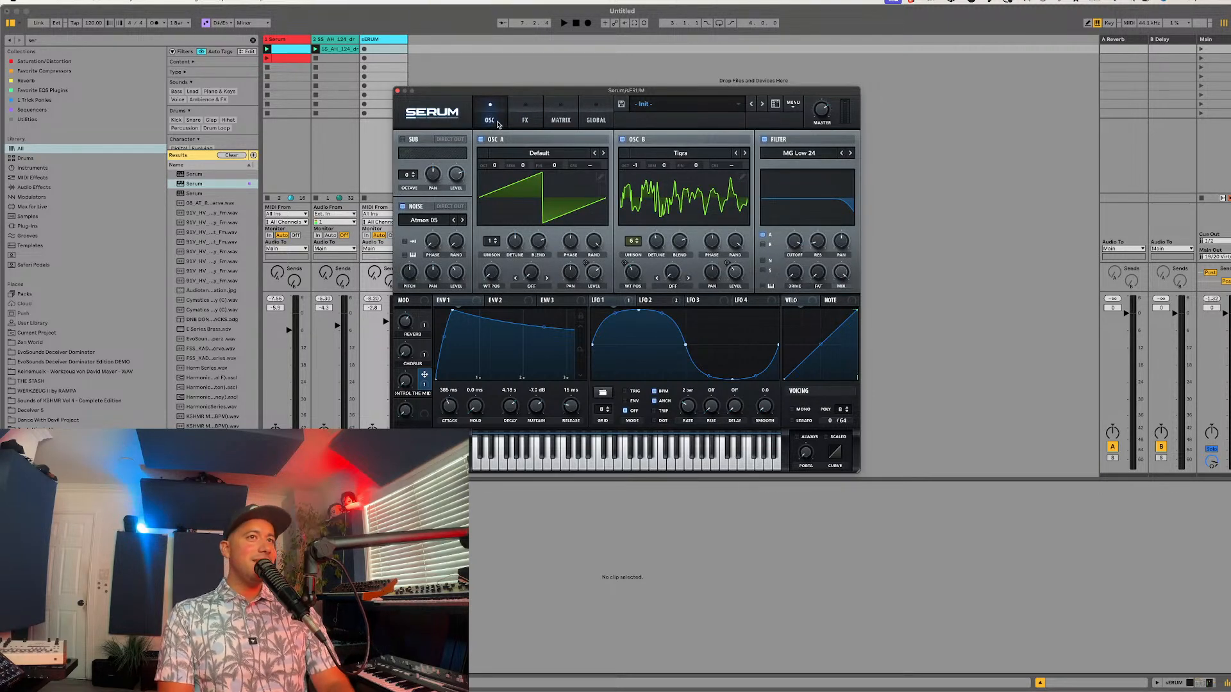
left_click(517, 121)
left_click(492, 124)
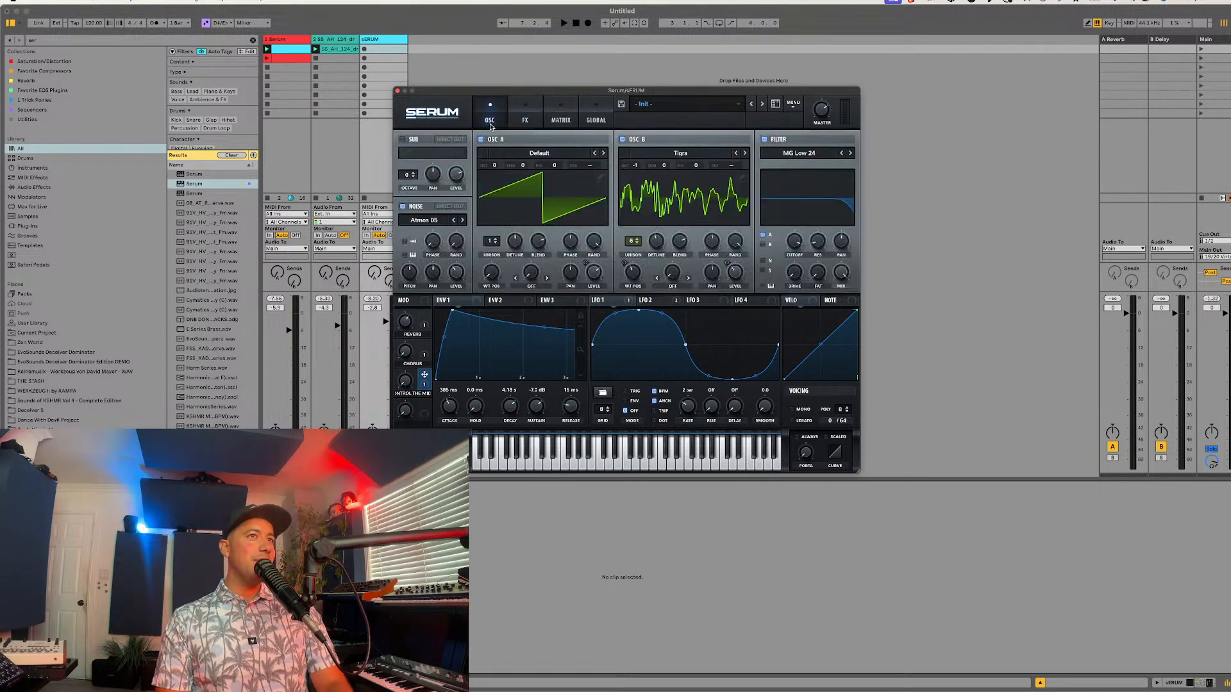
left_click_drag(459, 271, 453, 286)
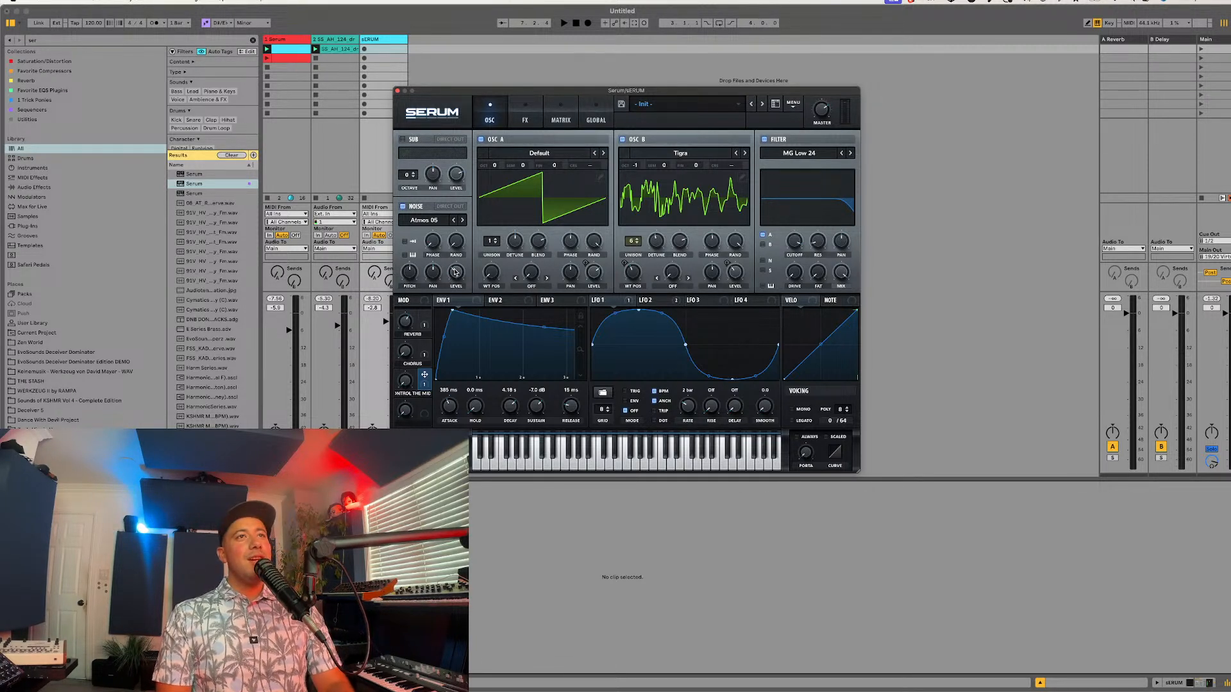
left_click_drag(507, 90, 494, 66)
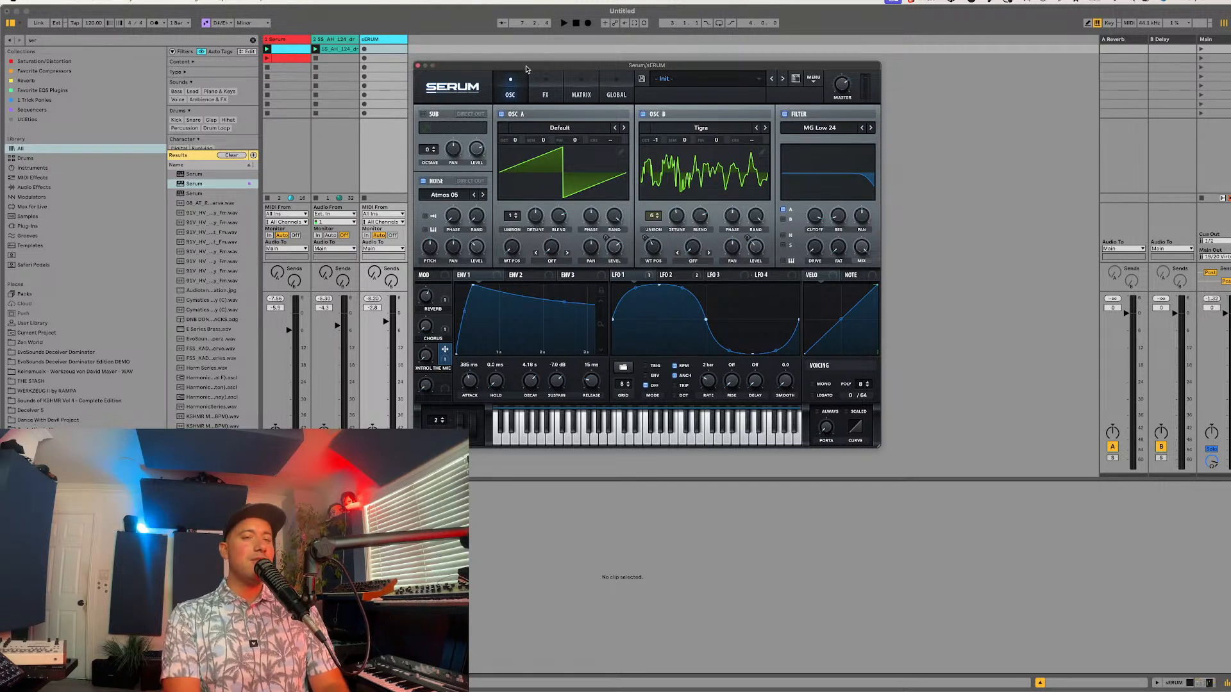
left_click(451, 464)
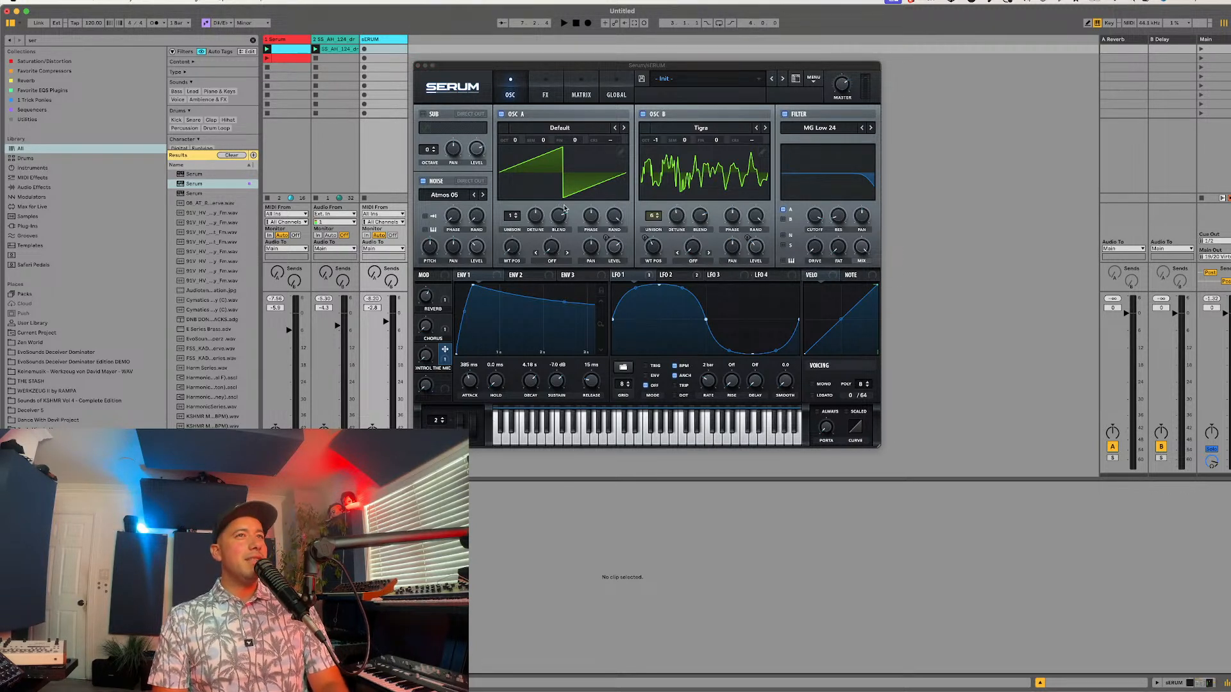
left_click_drag(564, 72, 591, 104)
left_click_drag(423, 479, 423, 536)
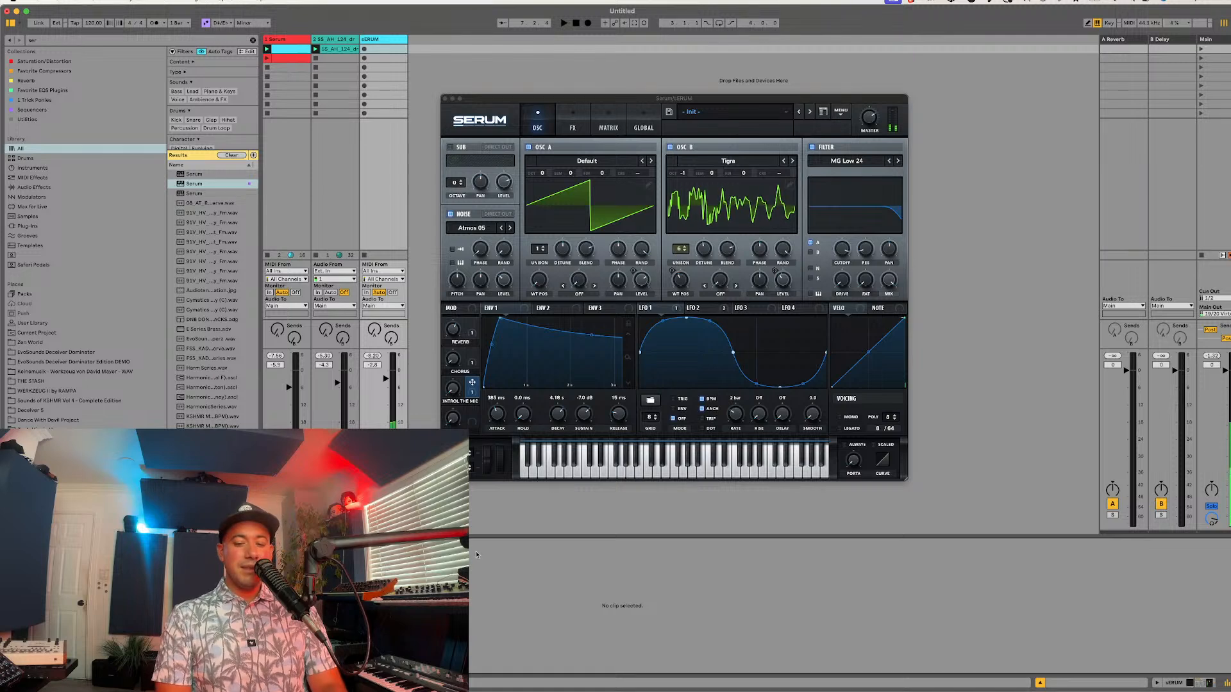
Step: Enable the distortion effect and set its mode to Downsample
left_click(579, 122)
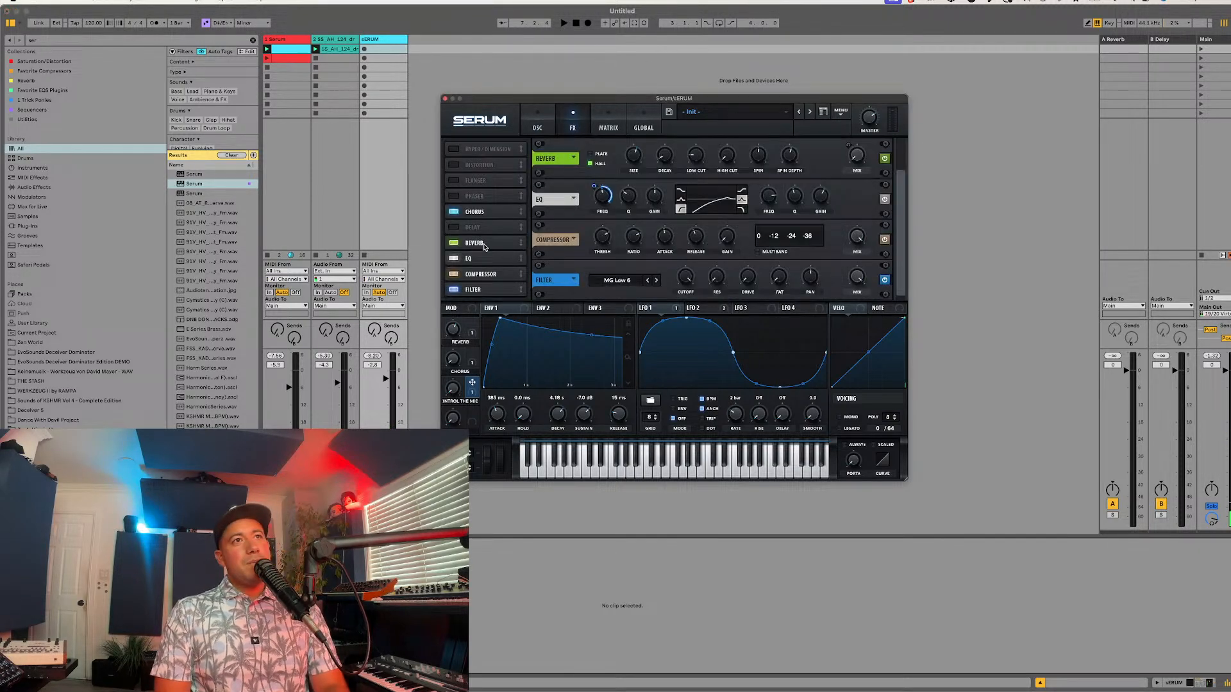
left_click(458, 167)
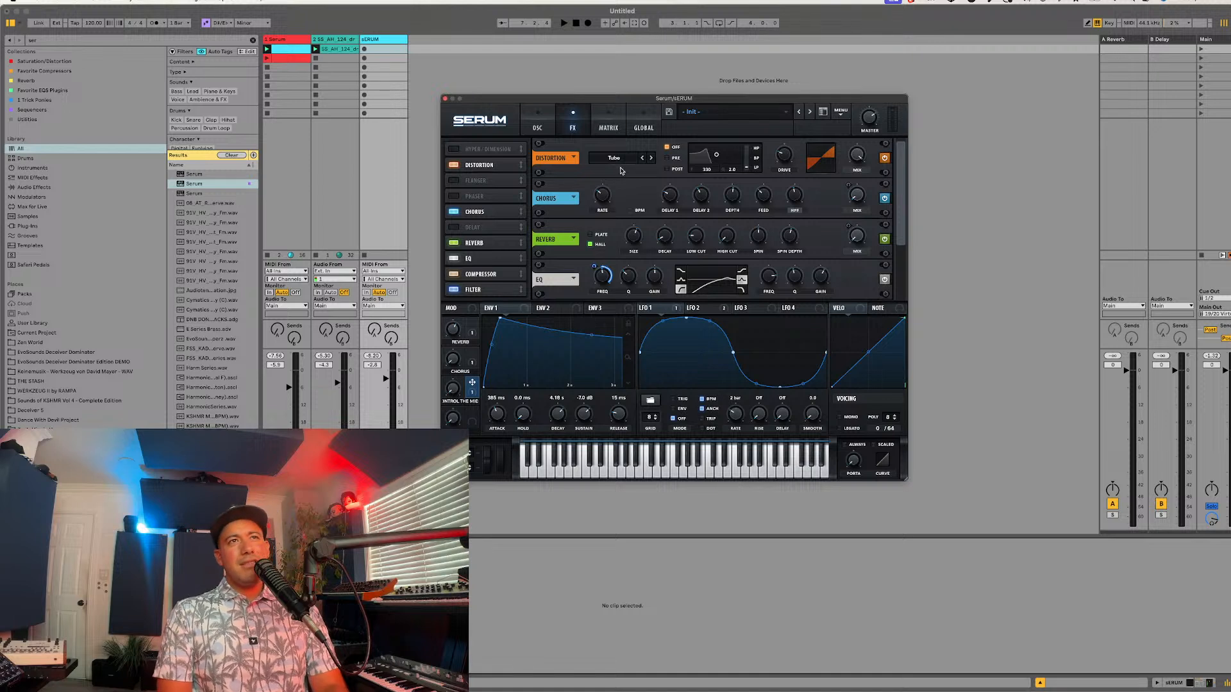
left_click(614, 158)
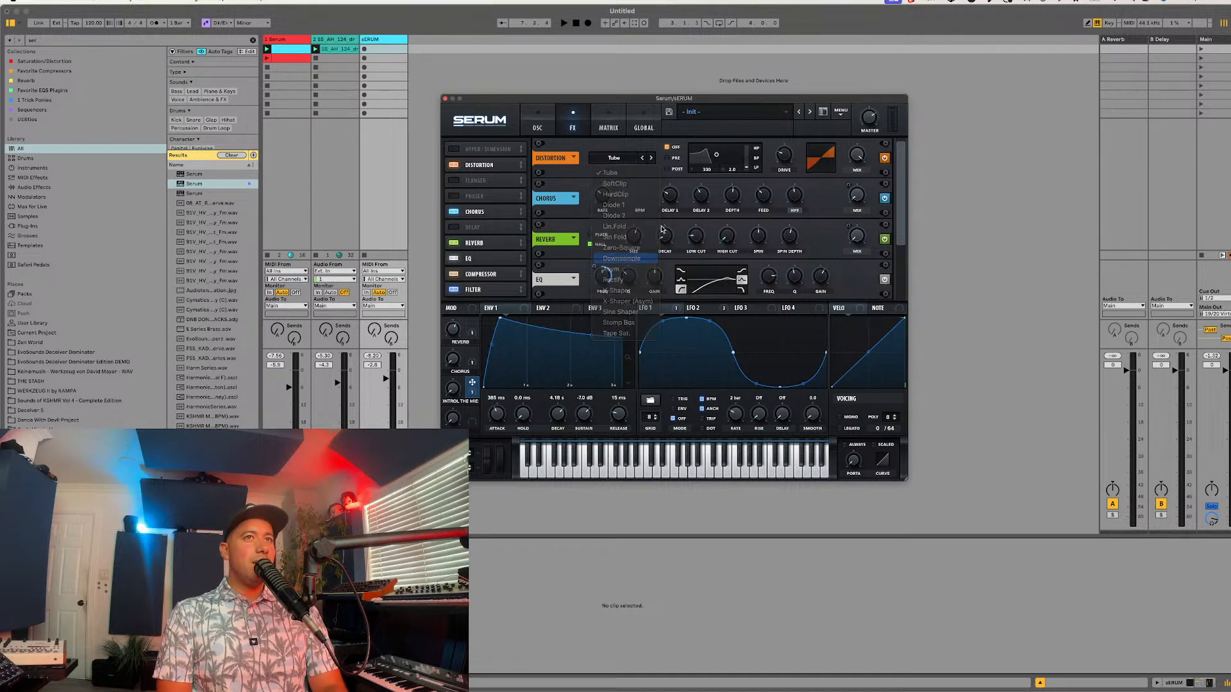
left_click(621, 259)
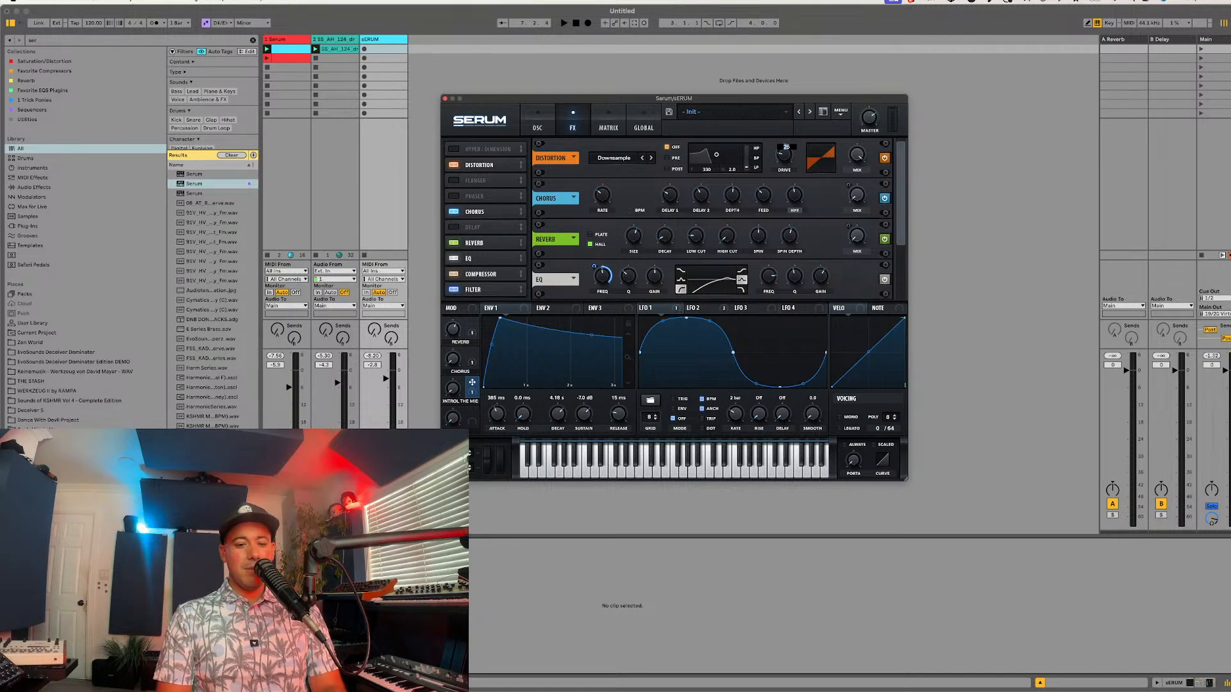
Step: Switch to Spotify, search for SSOL, and look through the artist's popular tracks
key("super+Tab")
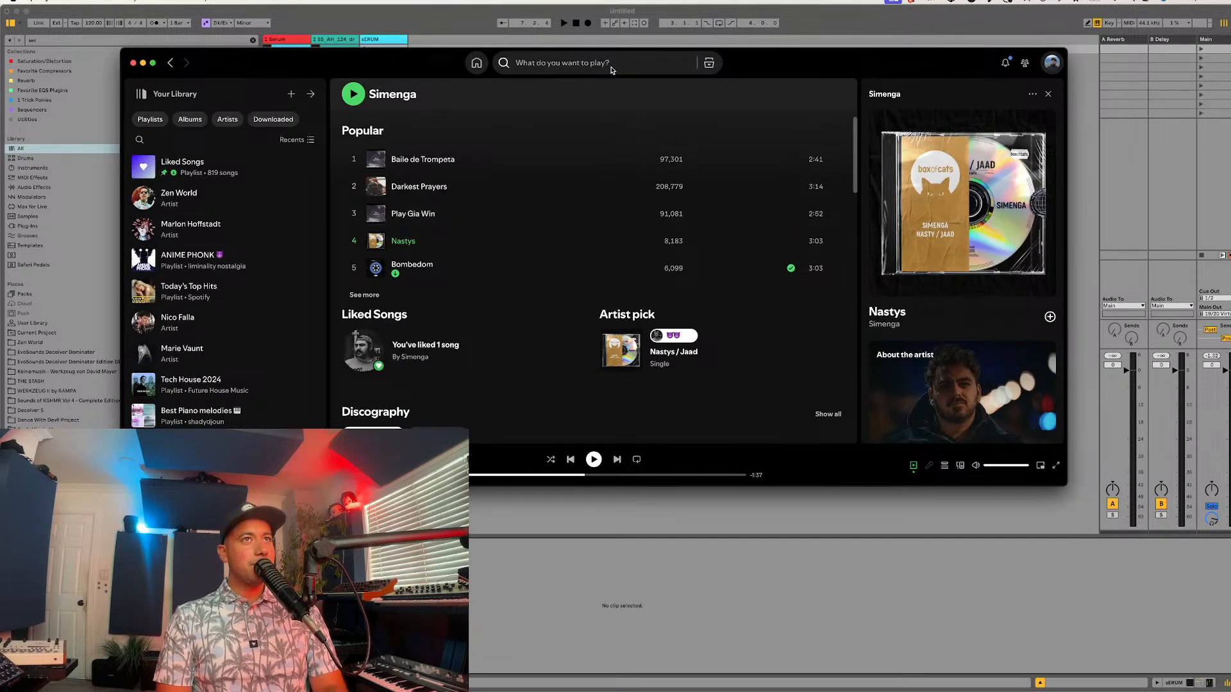
left_click(610, 64)
type("SSOL")
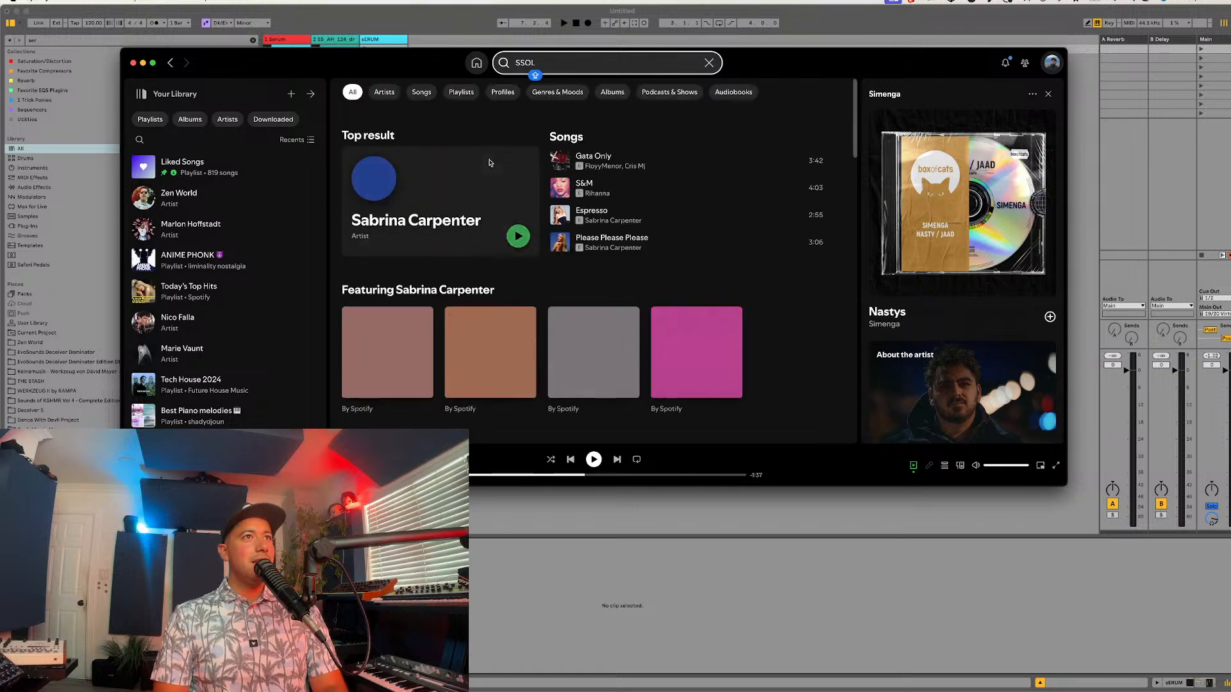
left_click(417, 171)
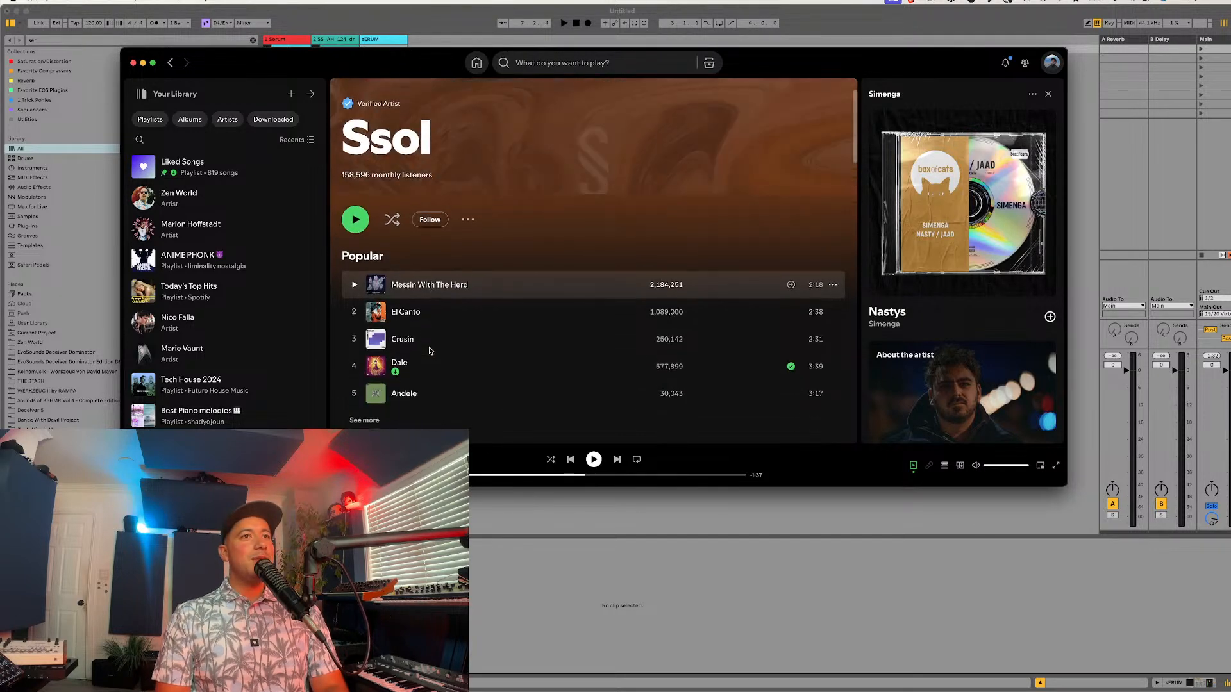
scroll(447, 330, "down", 5)
scroll(442, 234, "up", 4)
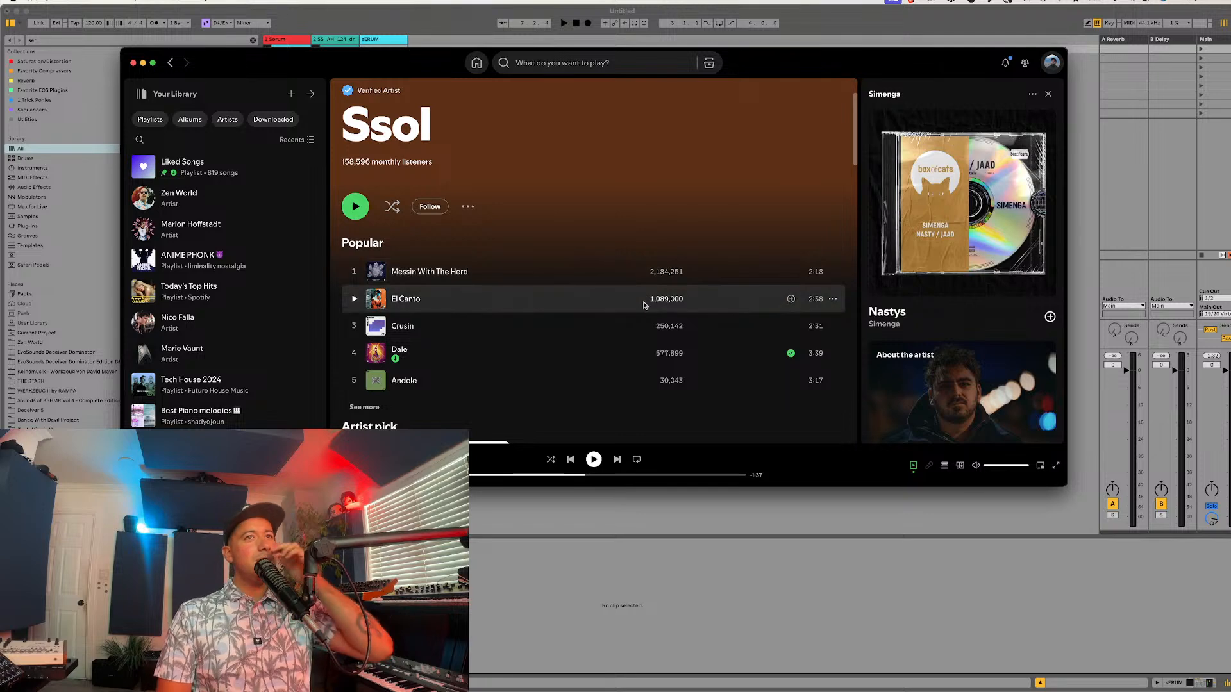
Step: Browse Ssol's artist page in Spotify down to the discography, and switch back to Serum in Ableton Live
scroll(644, 305, "down", 2)
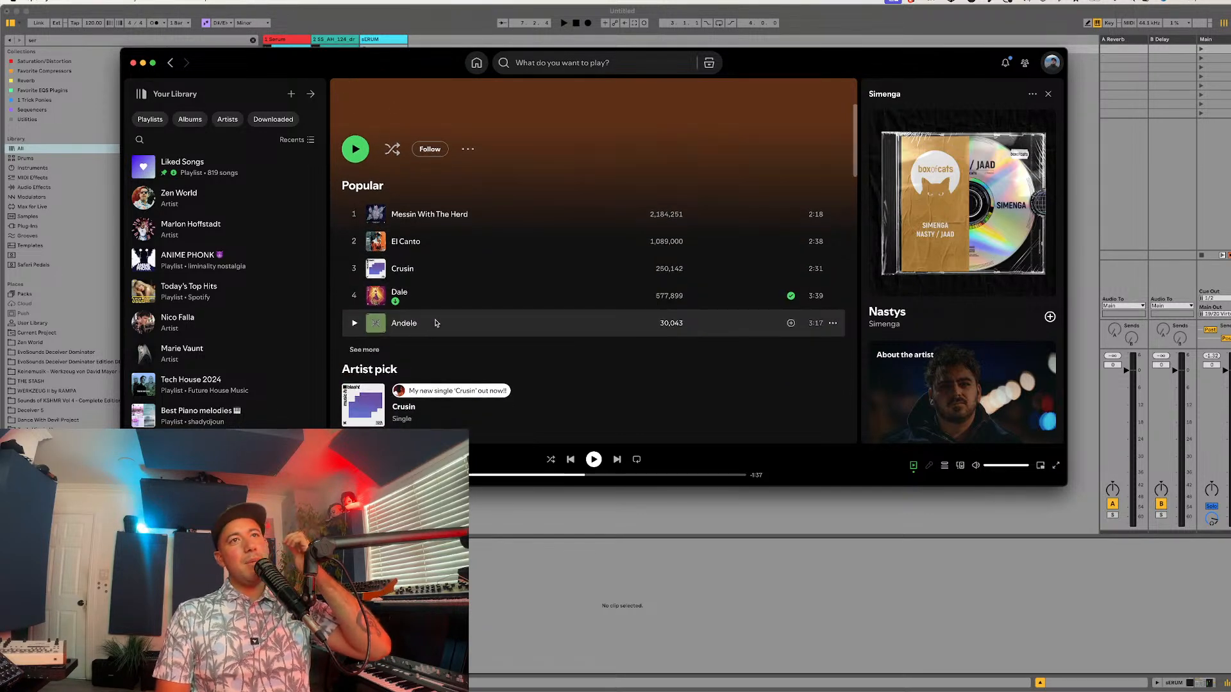
scroll(417, 301, "down", 4)
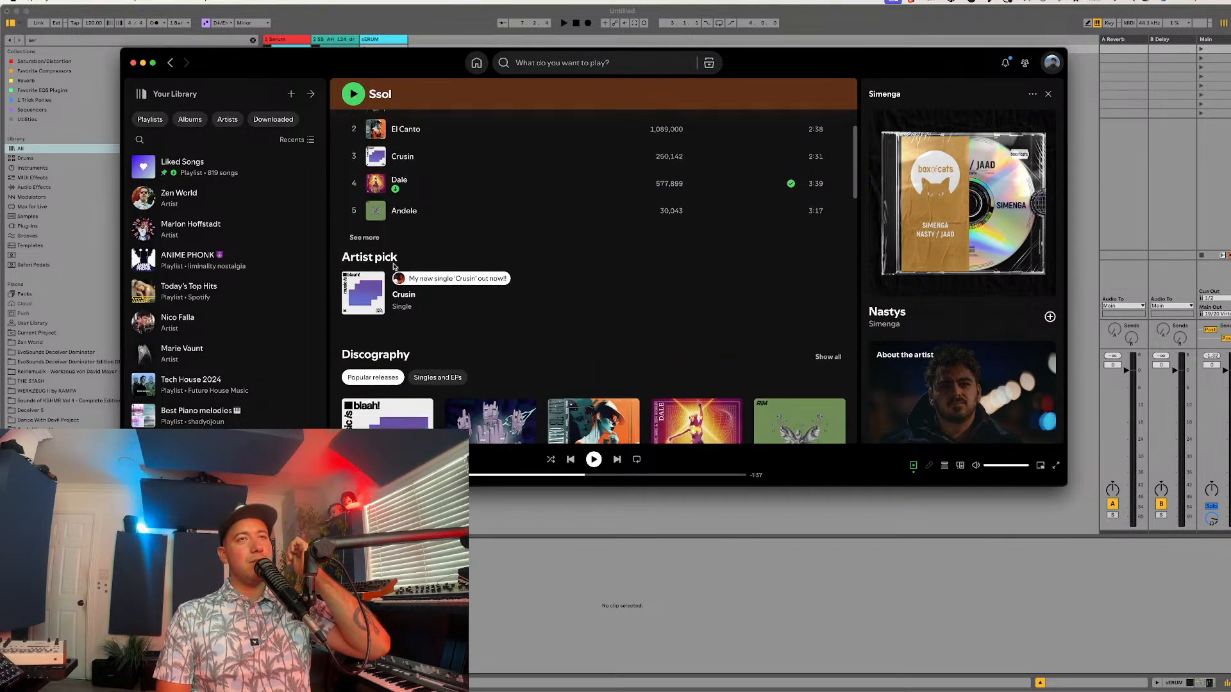
scroll(394, 266, "up", 1)
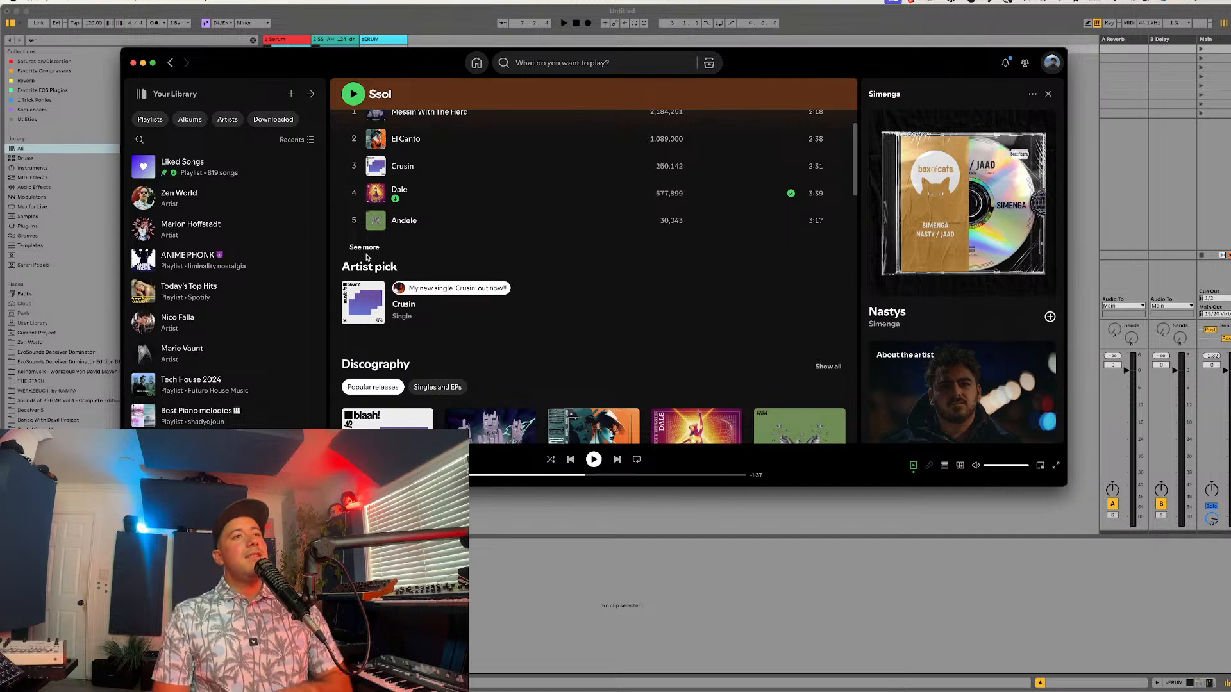
scroll(367, 257, "down", 2)
scroll(683, 329, "up", 8)
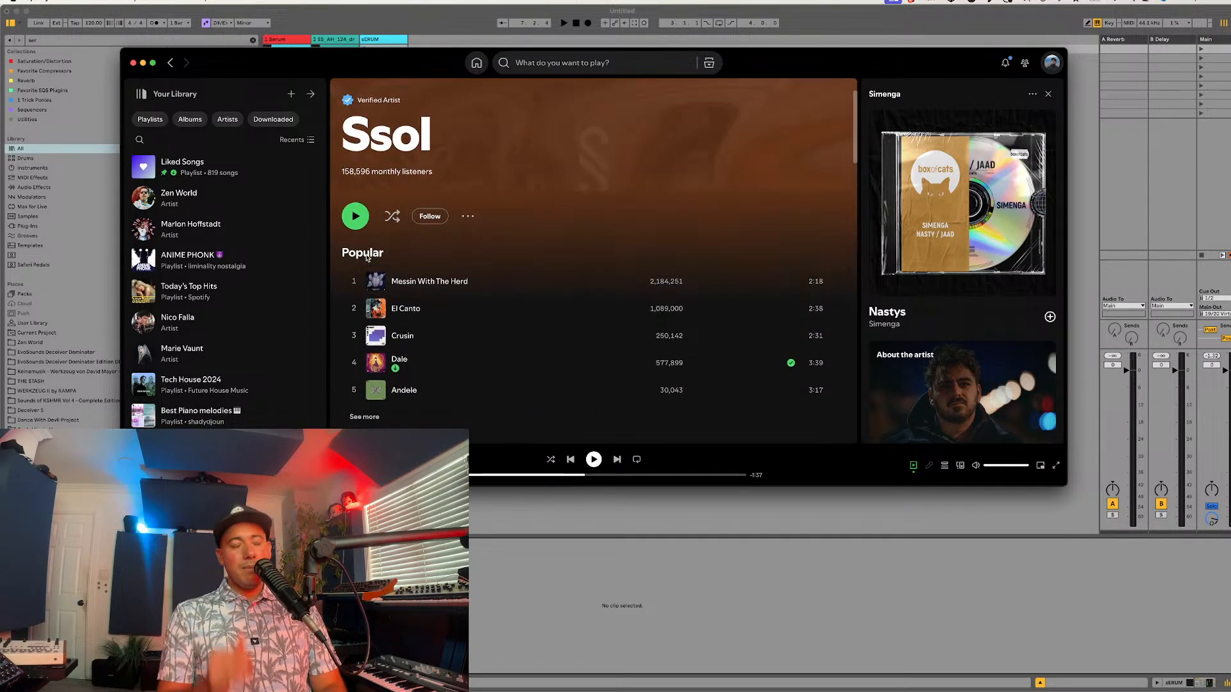
left_click(723, 595)
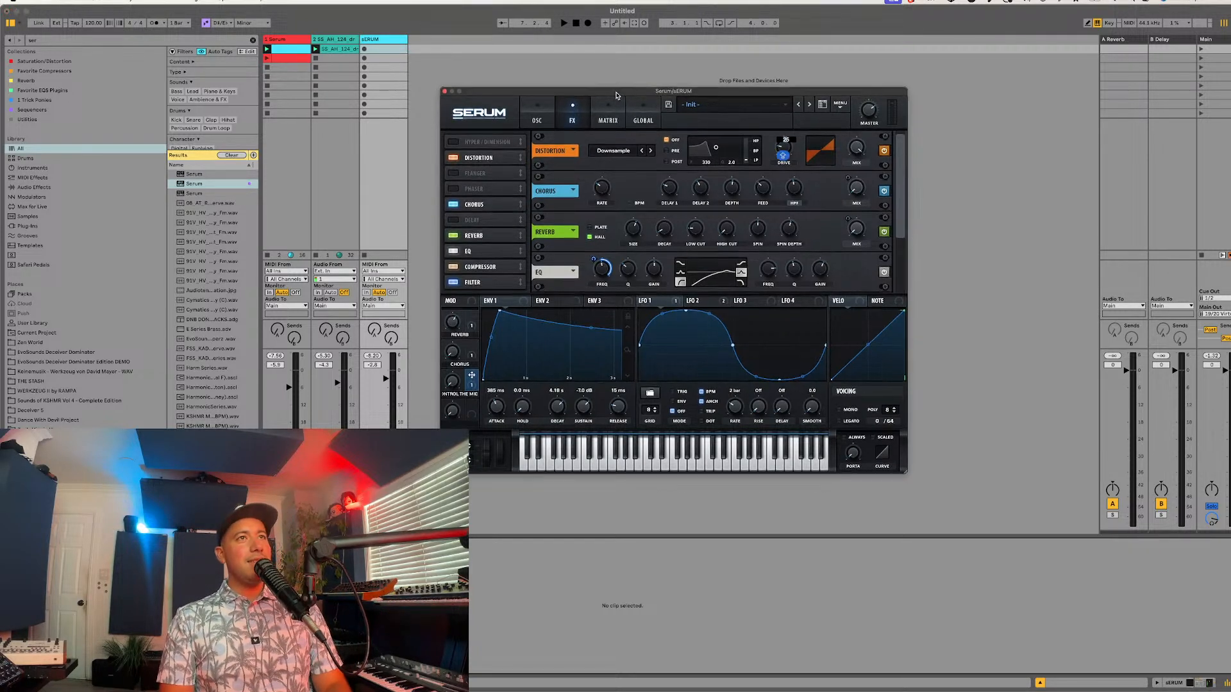
left_click_drag(617, 100, 617, 92)
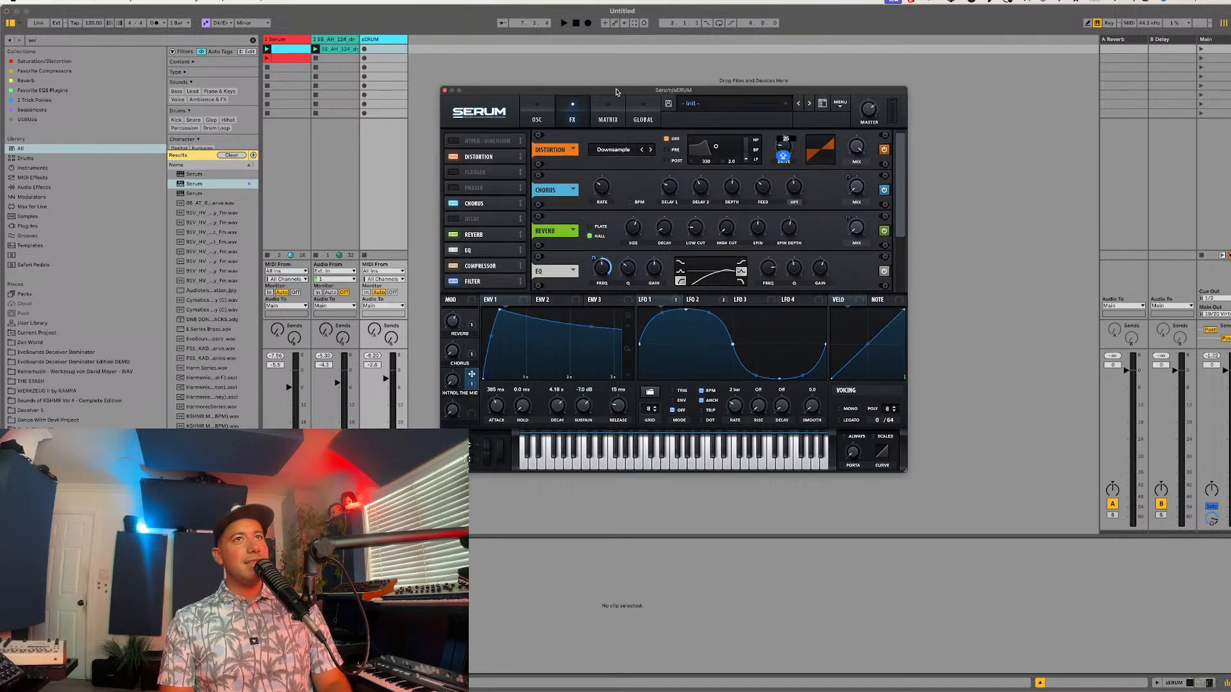
left_click(549, 118)
left_click(578, 117)
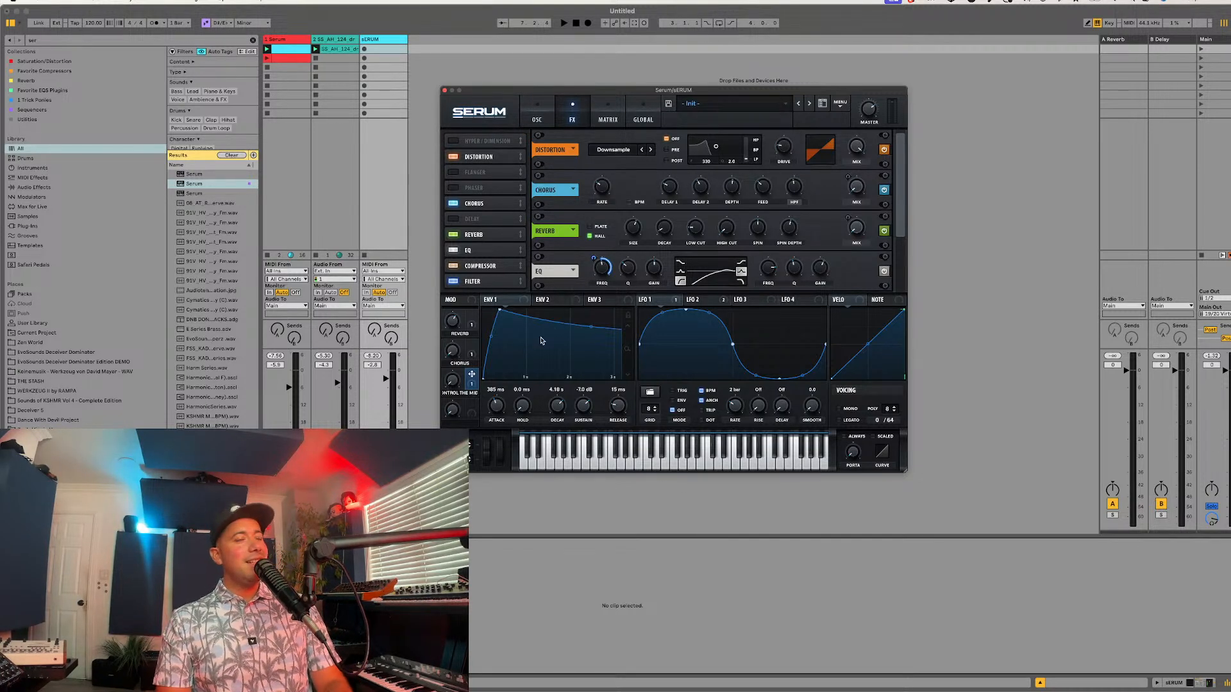
left_click_drag(451, 379, 456, 368)
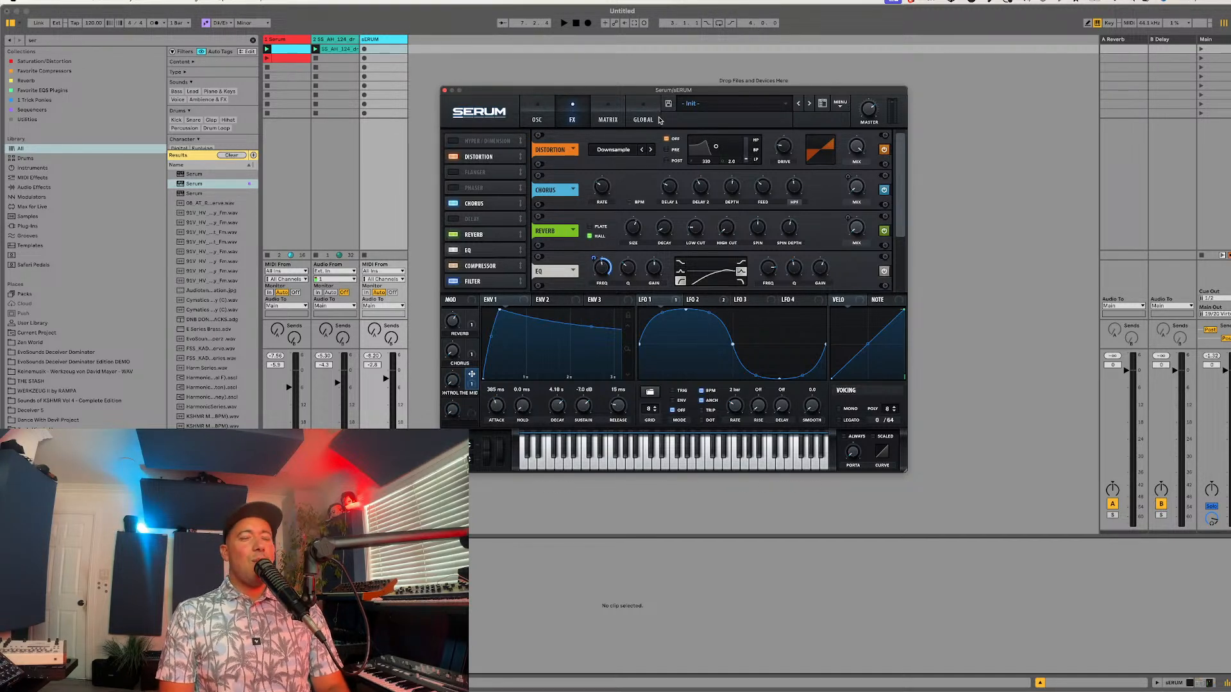
Step: Enter EvoSounds as the author of the preset
left_click(545, 118)
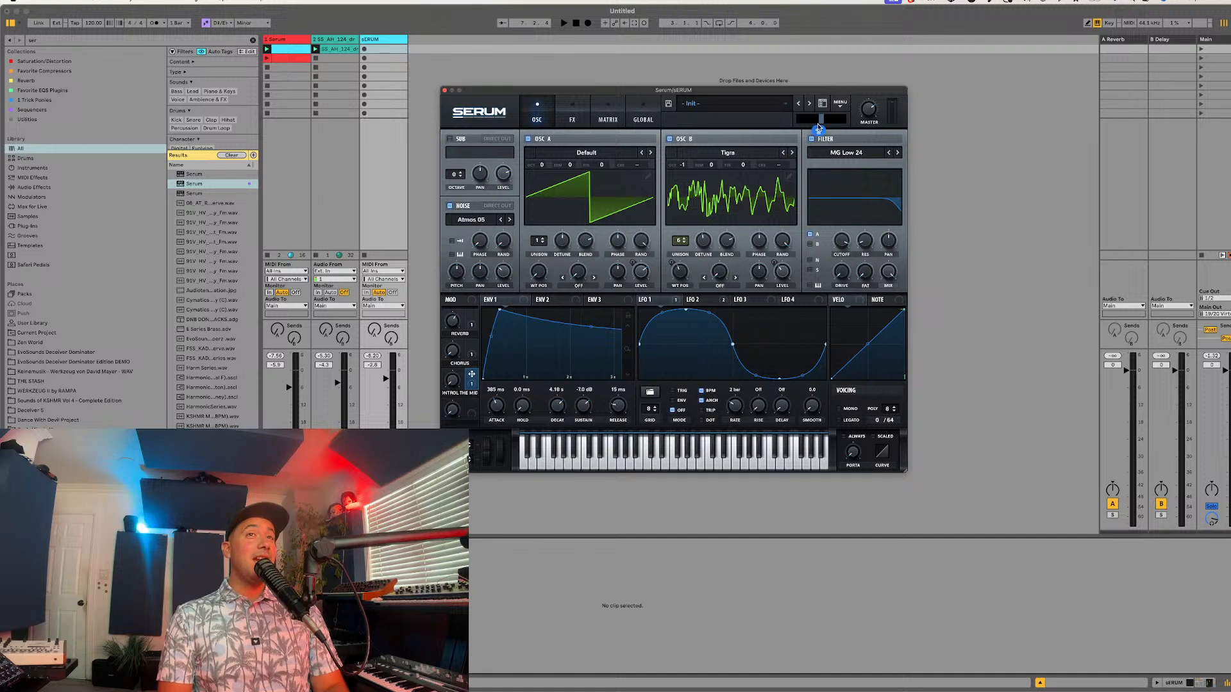
type("eVOsOUN")
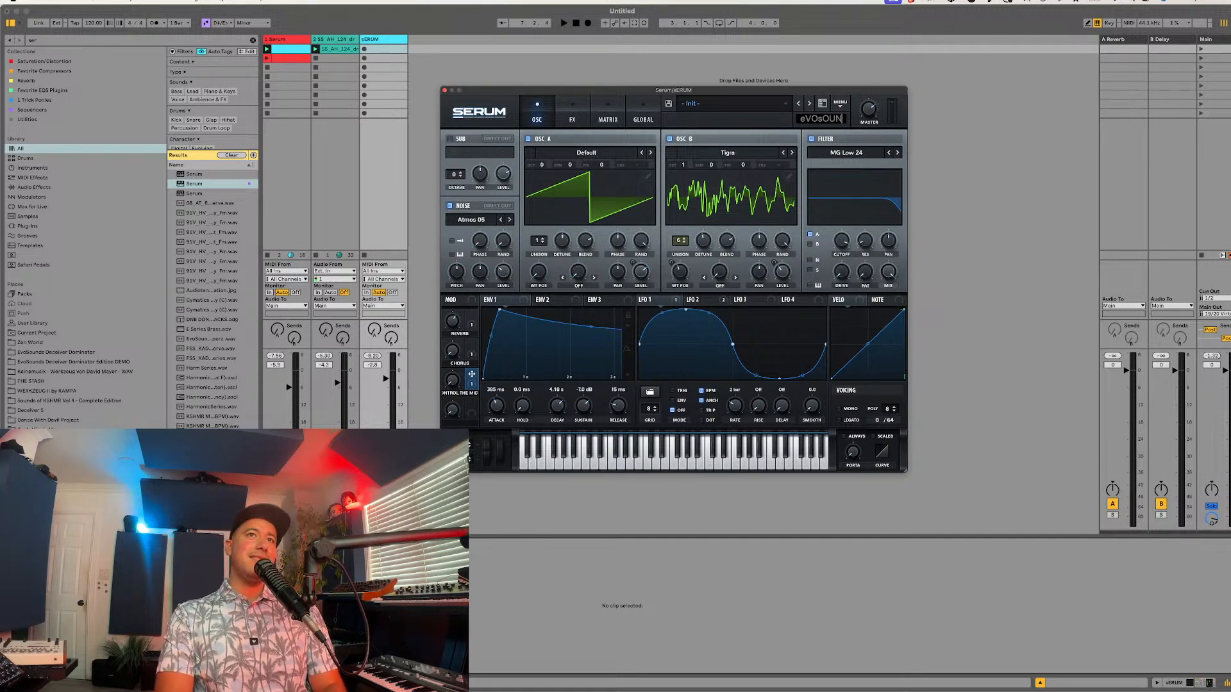
key("BackSpace")
key("BackSpace")
key("BackSpace")
key("BackSpace")
key("BackSpace")
key("BackSpace")
key("BackSpace")
type("EvoSounds")
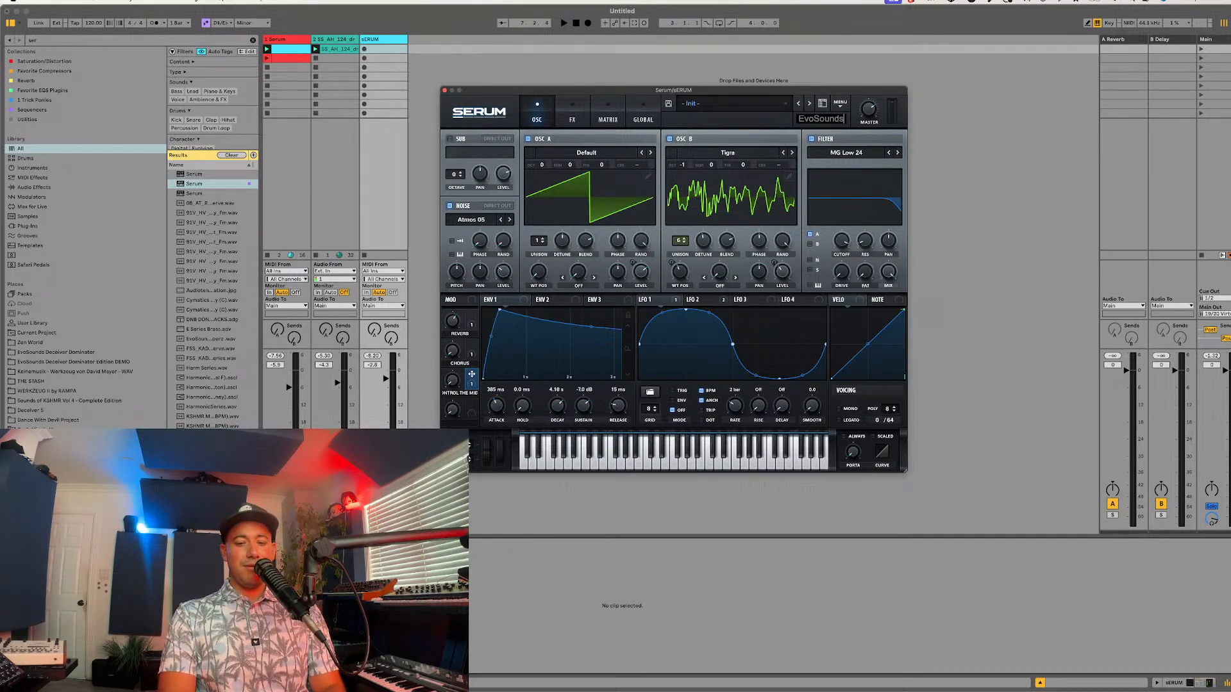
key("Return")
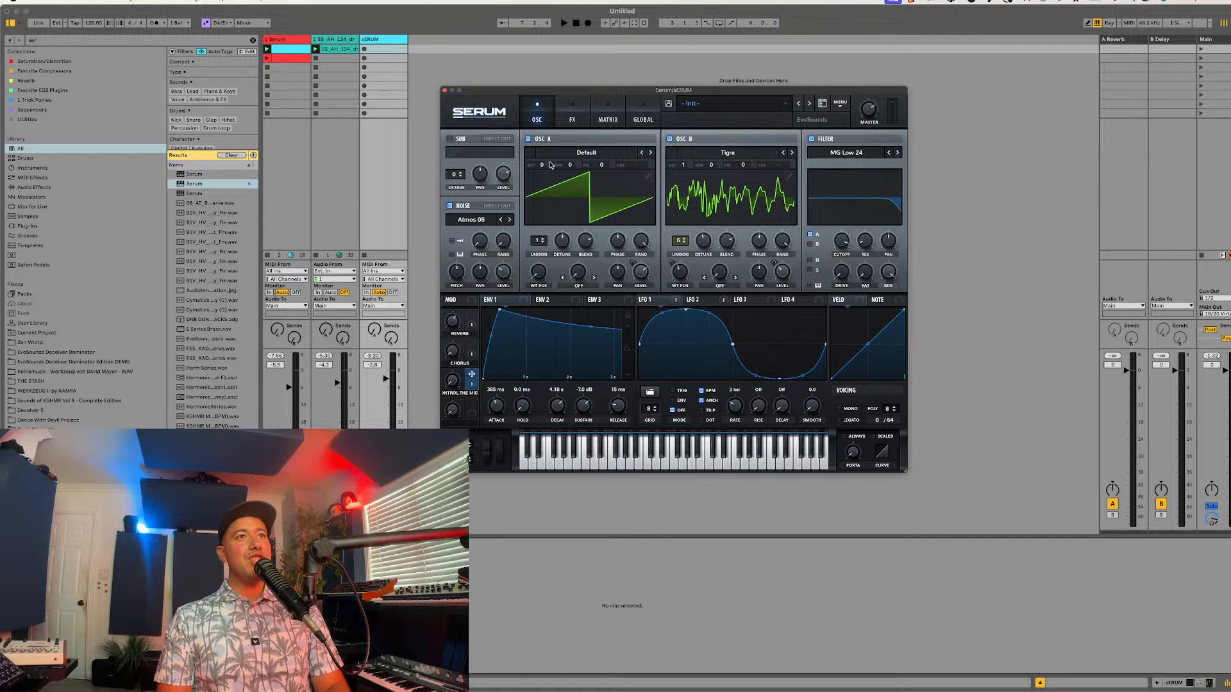
left_click(572, 119)
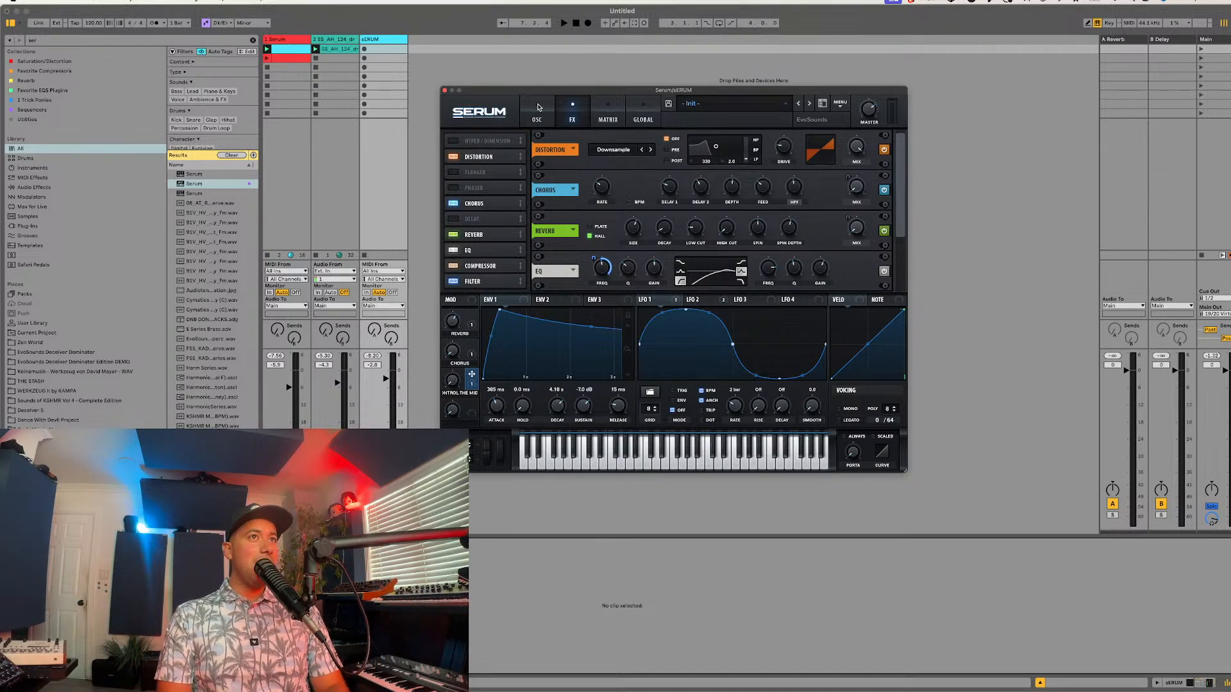
left_click_drag(546, 92, 542, 88)
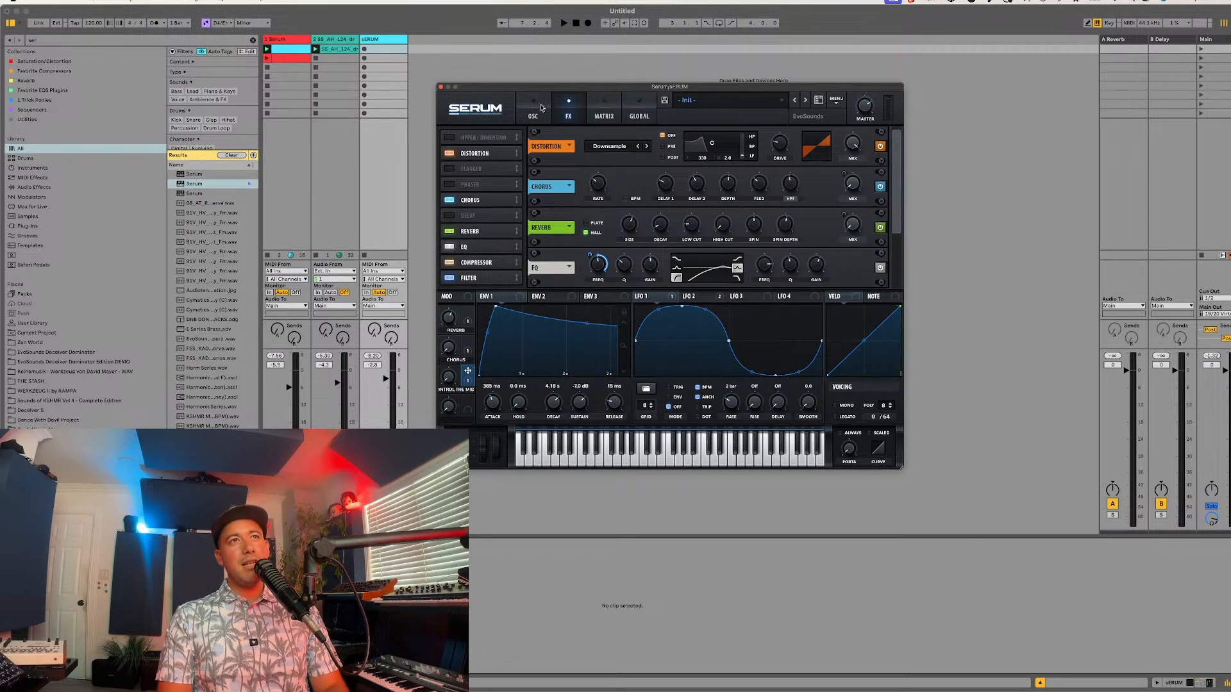
left_click(543, 109)
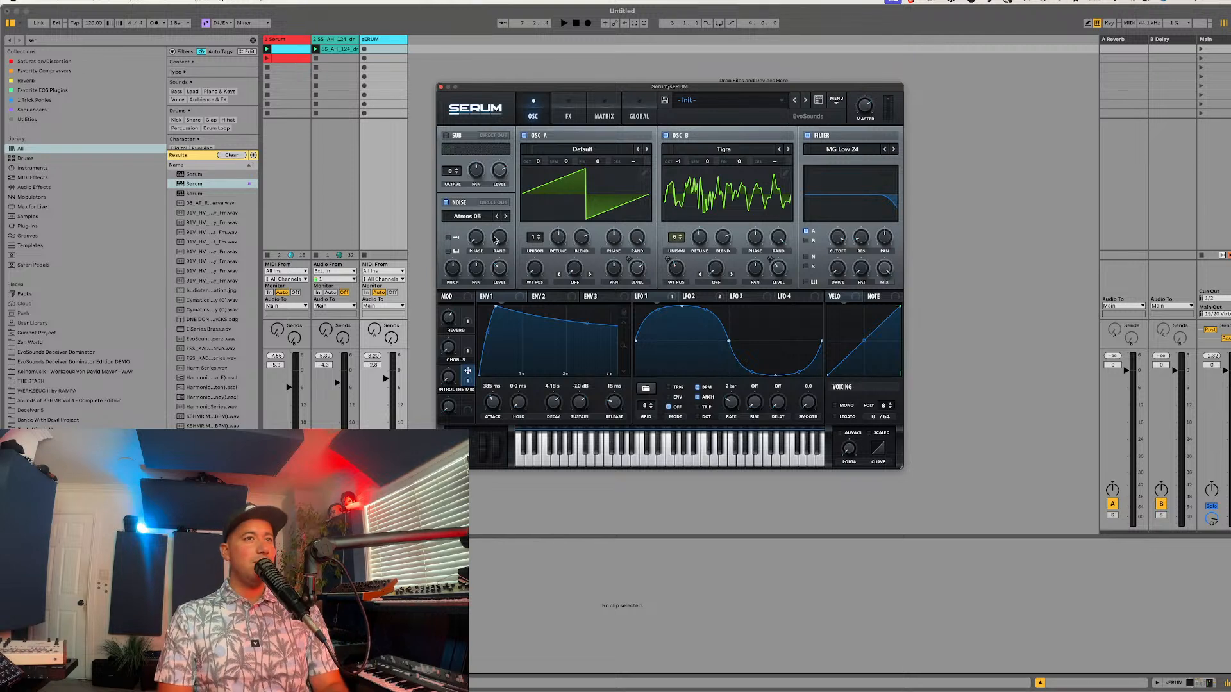
left_click(570, 110)
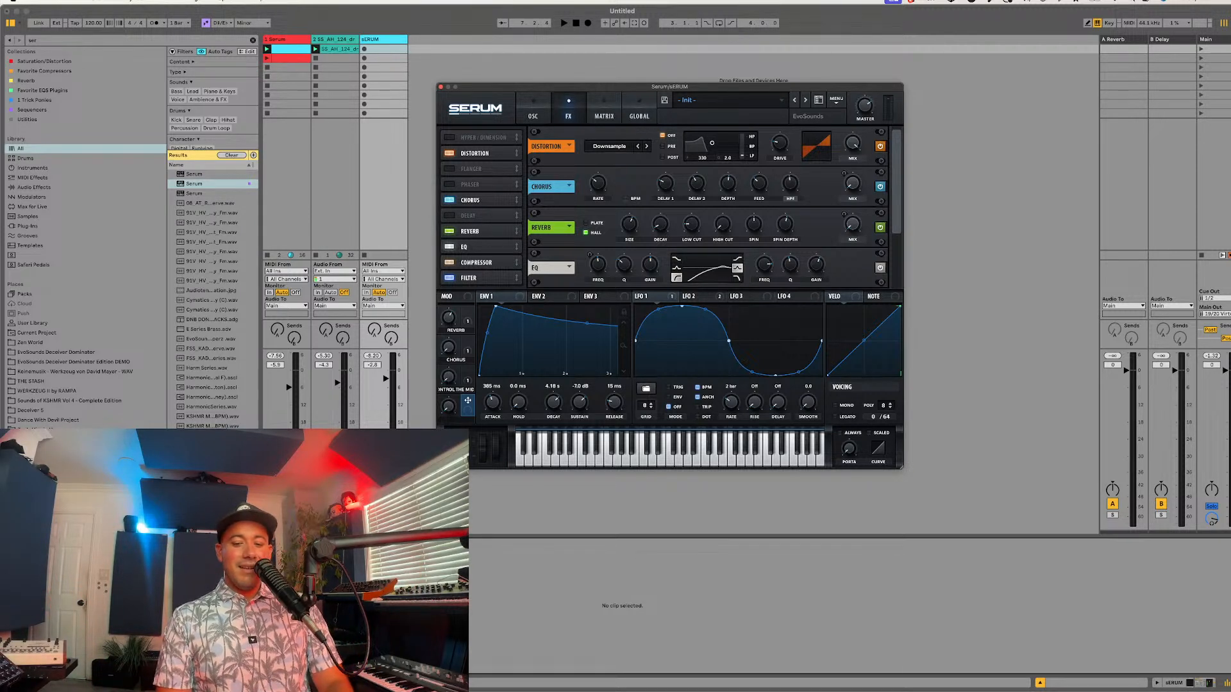
Step: Enable the delay effect in Ping-Pong mode and place it after the filter at the end of the effects chain
left_click(543, 621)
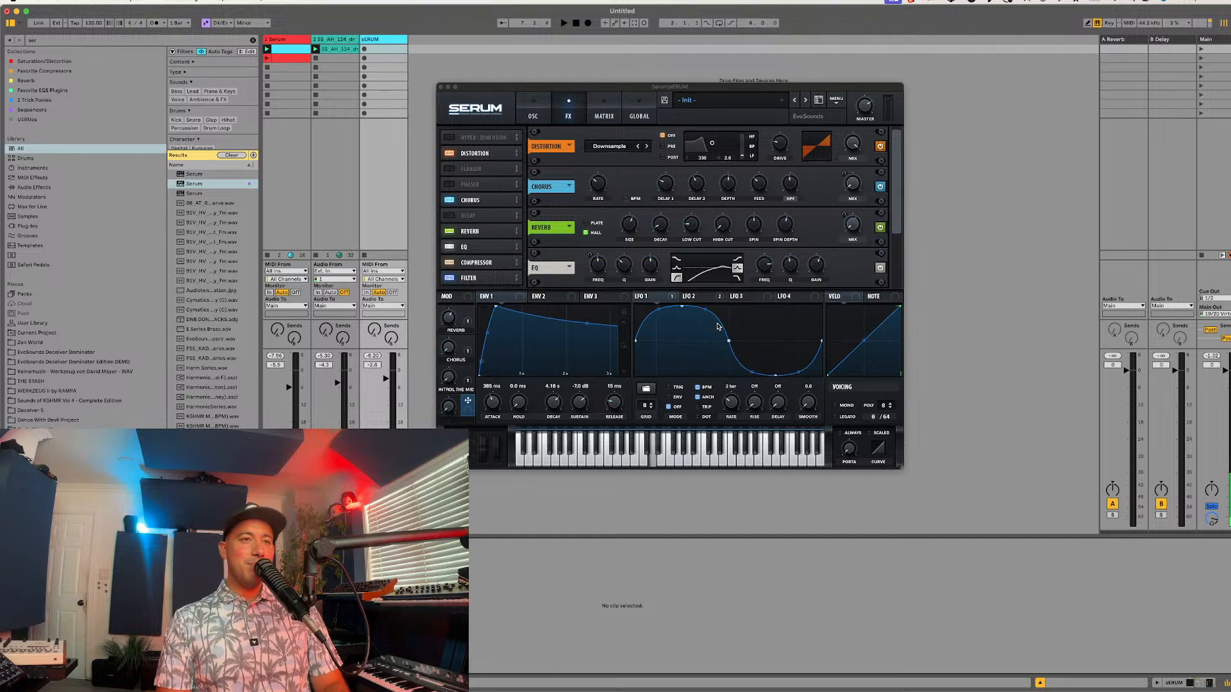
left_click(445, 216)
left_click(468, 216)
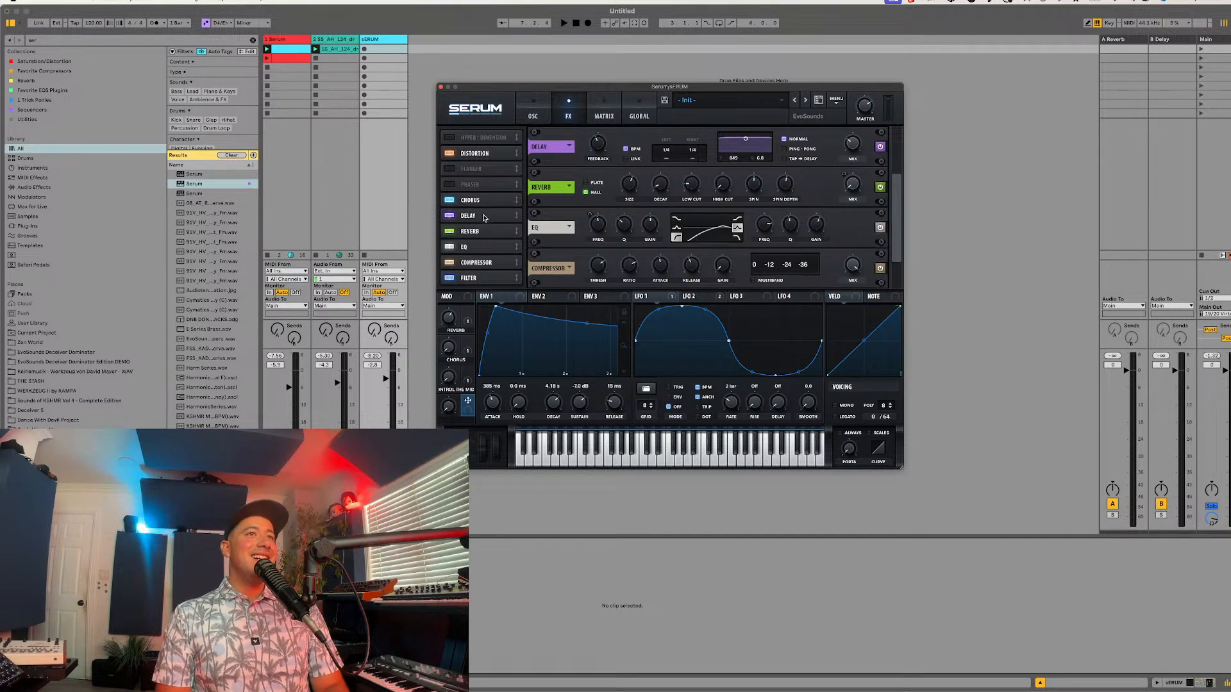
left_click_drag(485, 219, 475, 288)
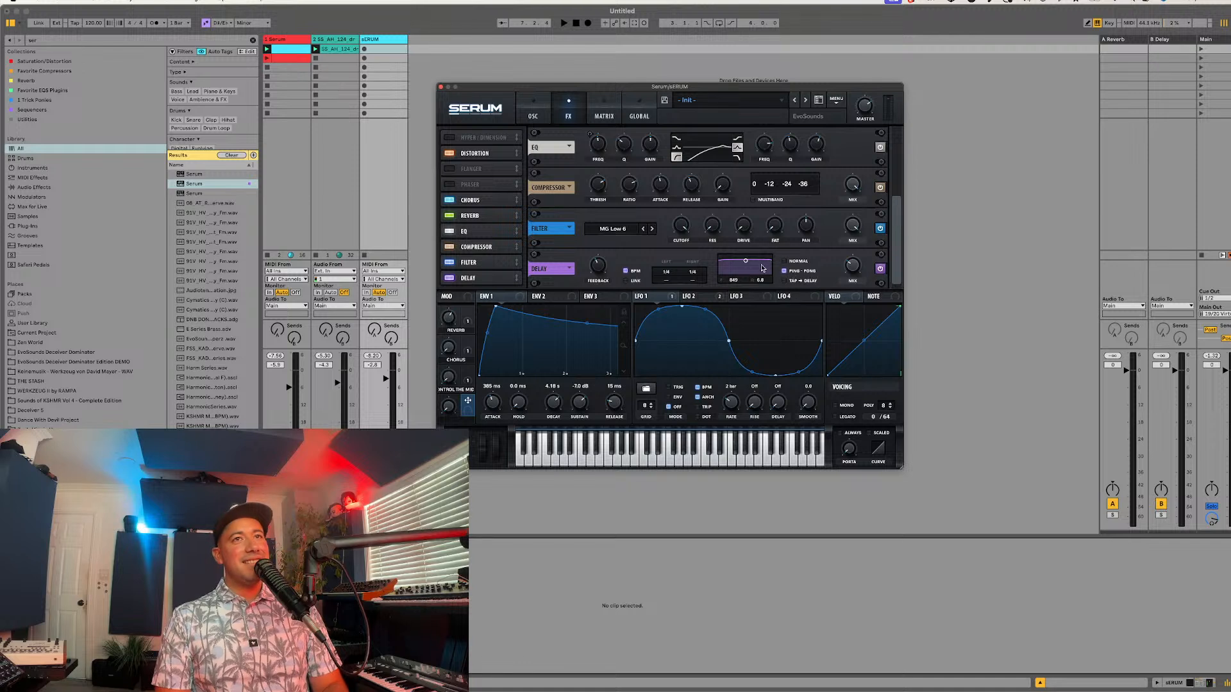
Step: Shape the delay's filter band, set its left time to 1/16 and right time to 1/4, and adjust its mix
left_click_drag(746, 261, 667, 287)
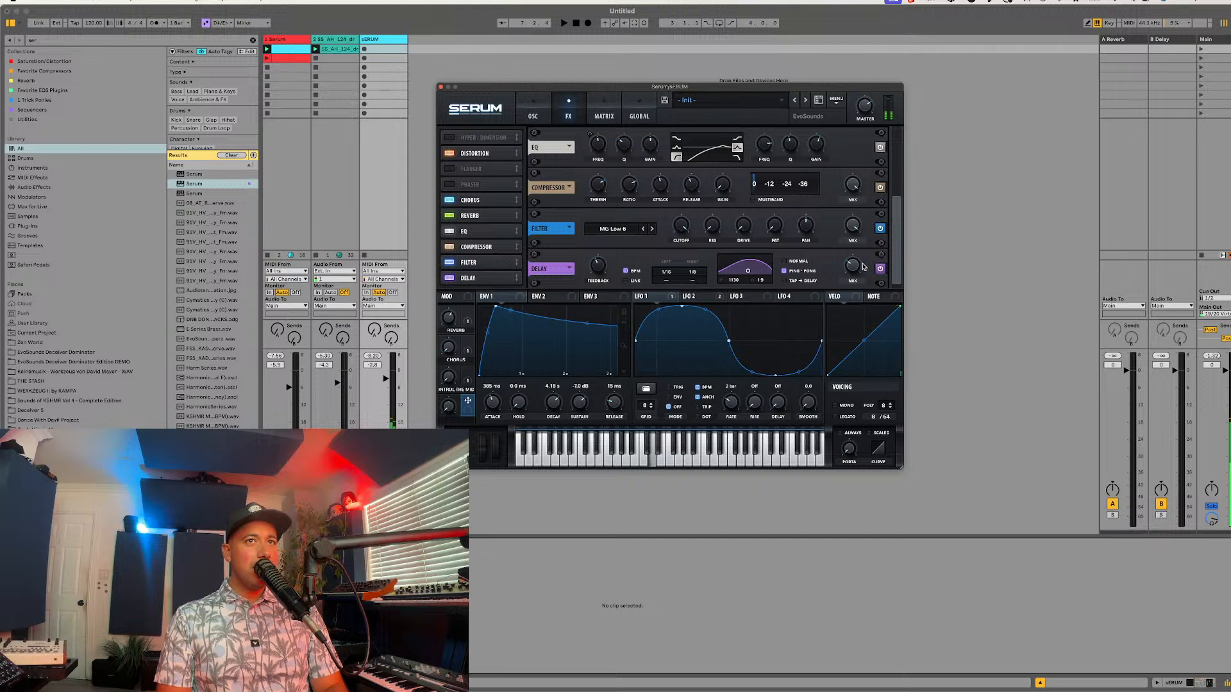
left_click_drag(862, 264, 858, 241)
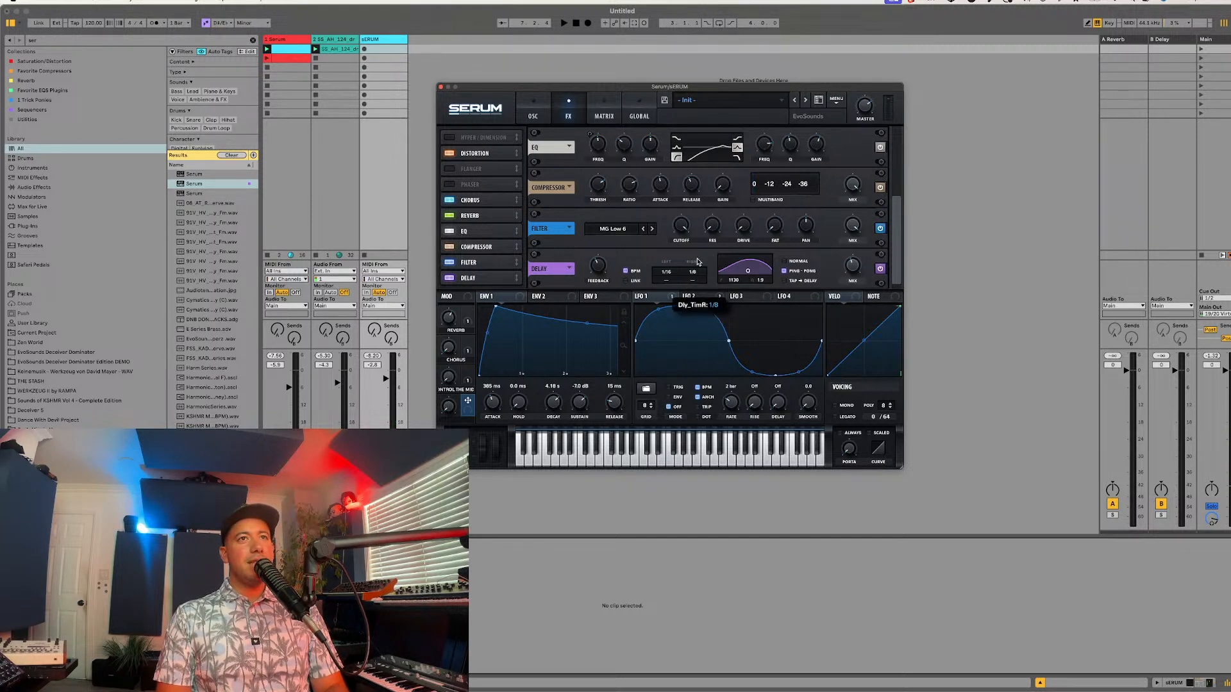
left_click_drag(698, 261, 701, 259)
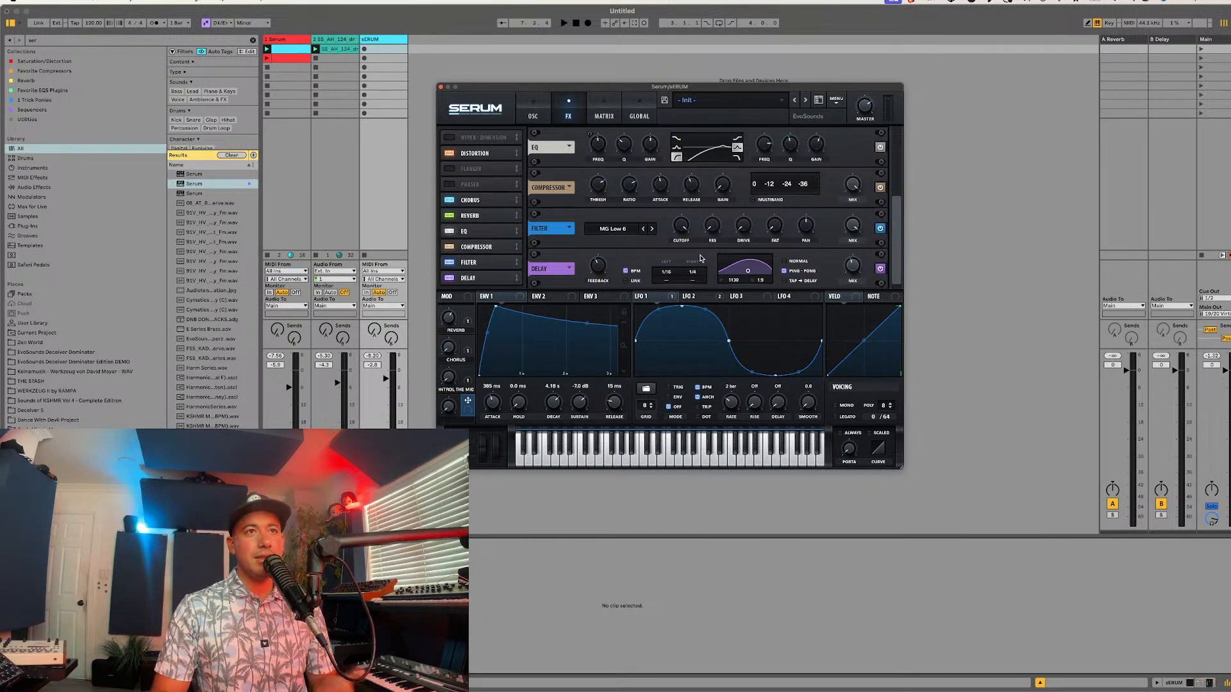
left_click(526, 549)
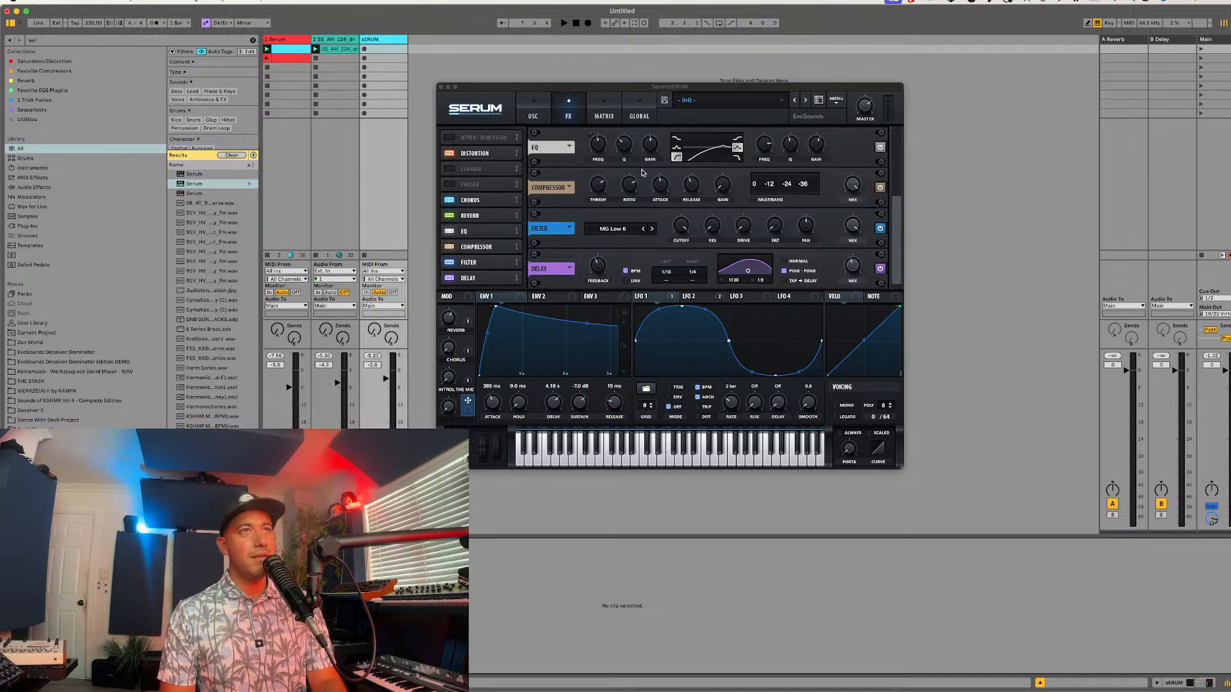
left_click(532, 96)
left_click(568, 109)
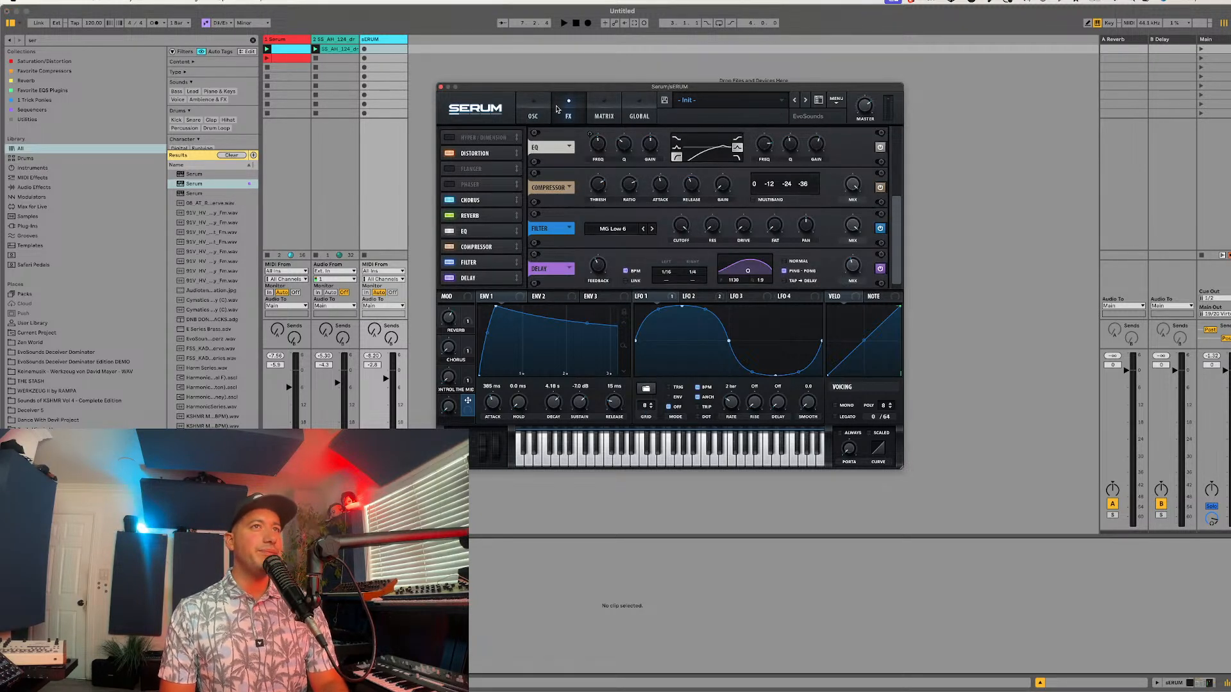
left_click(535, 108)
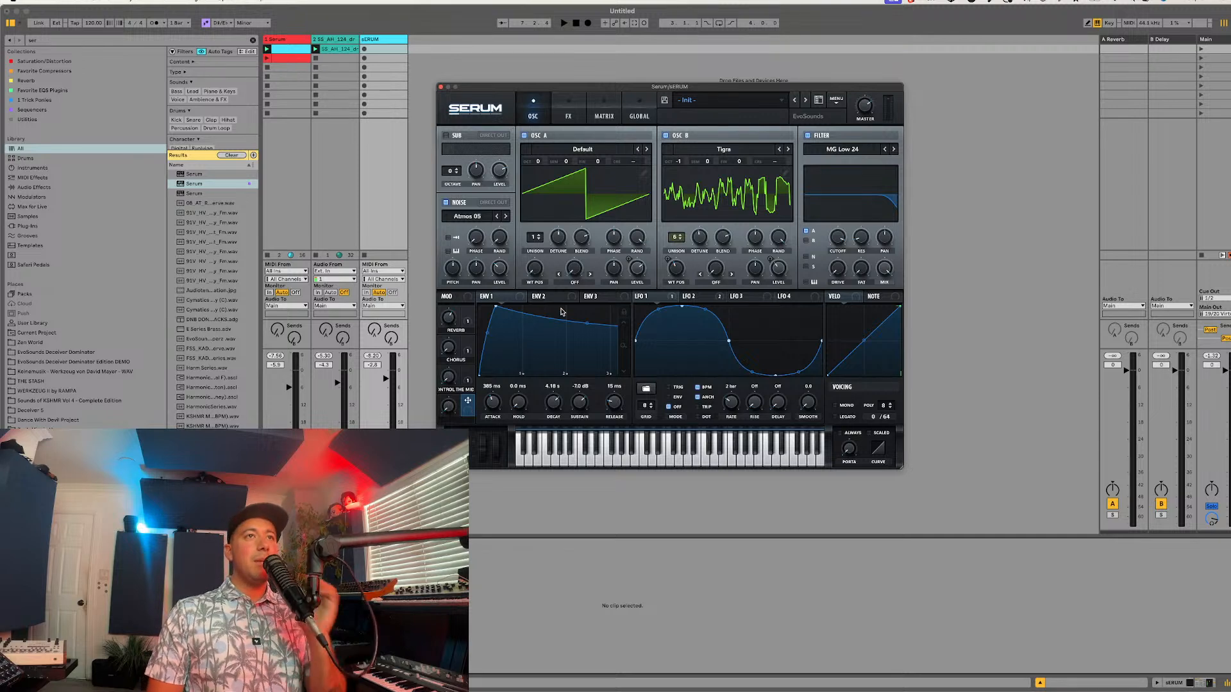
left_click(565, 119)
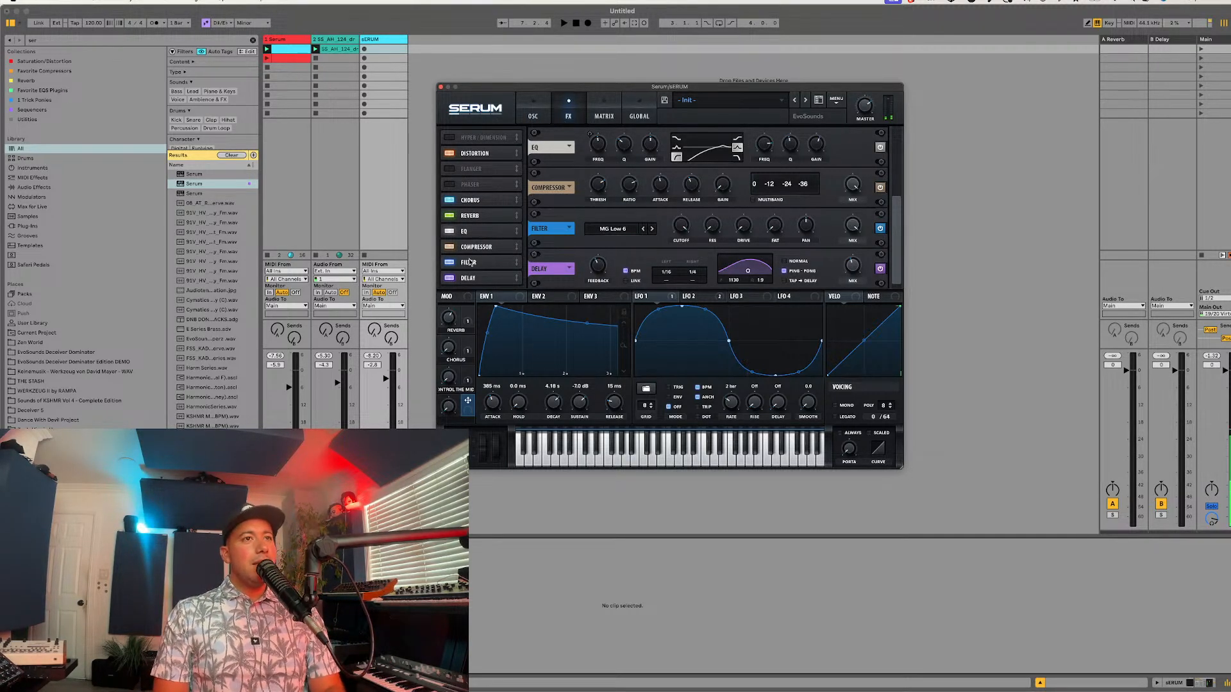
Step: Load the Analog wavetable MB Saw into oscillator A and modulate its wavetable position with LFO 3
left_click(538, 120)
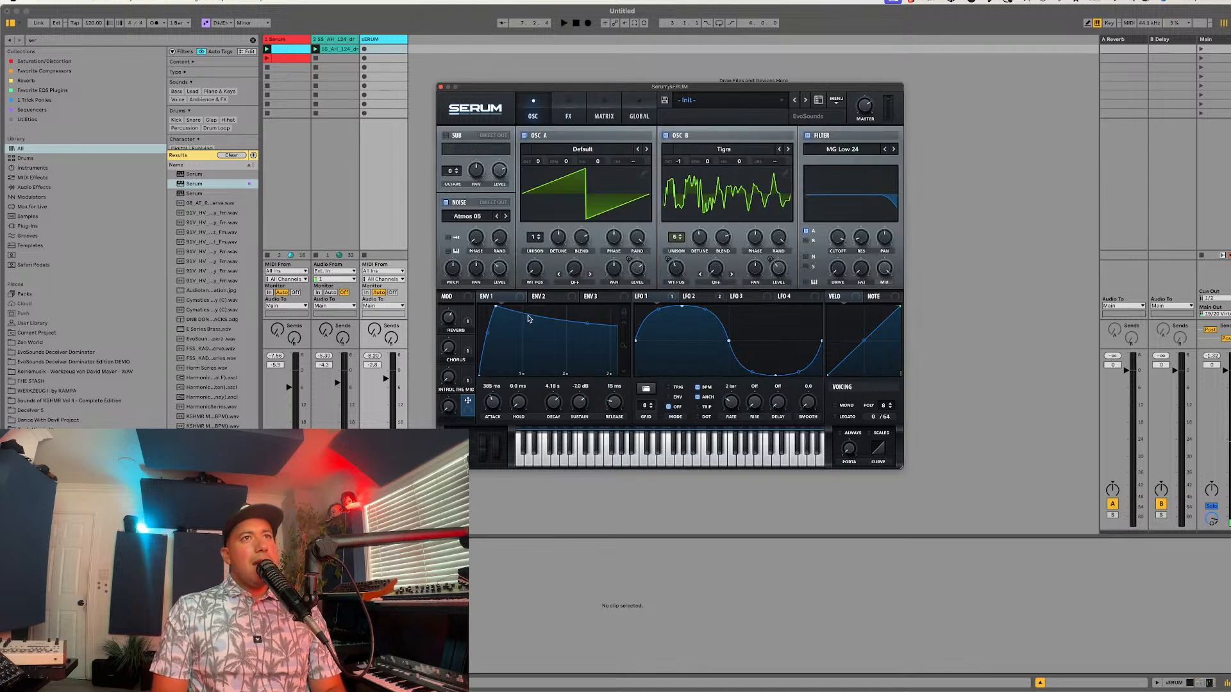
left_click(583, 149)
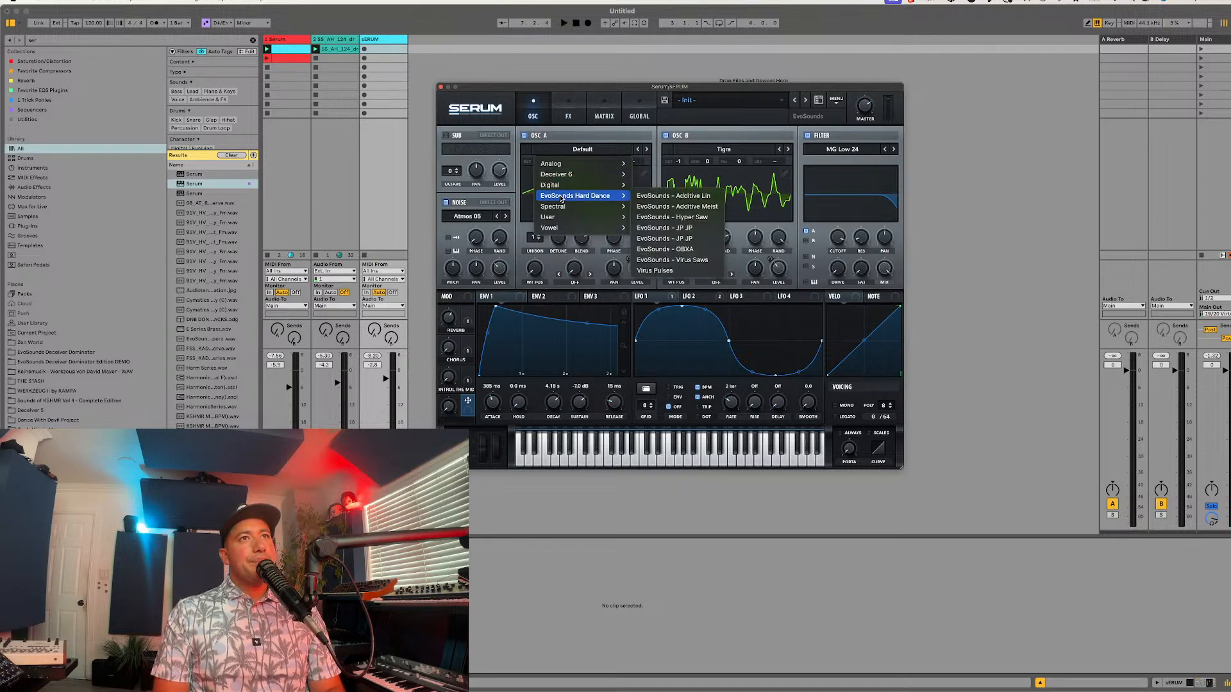
mouse_move(566, 185)
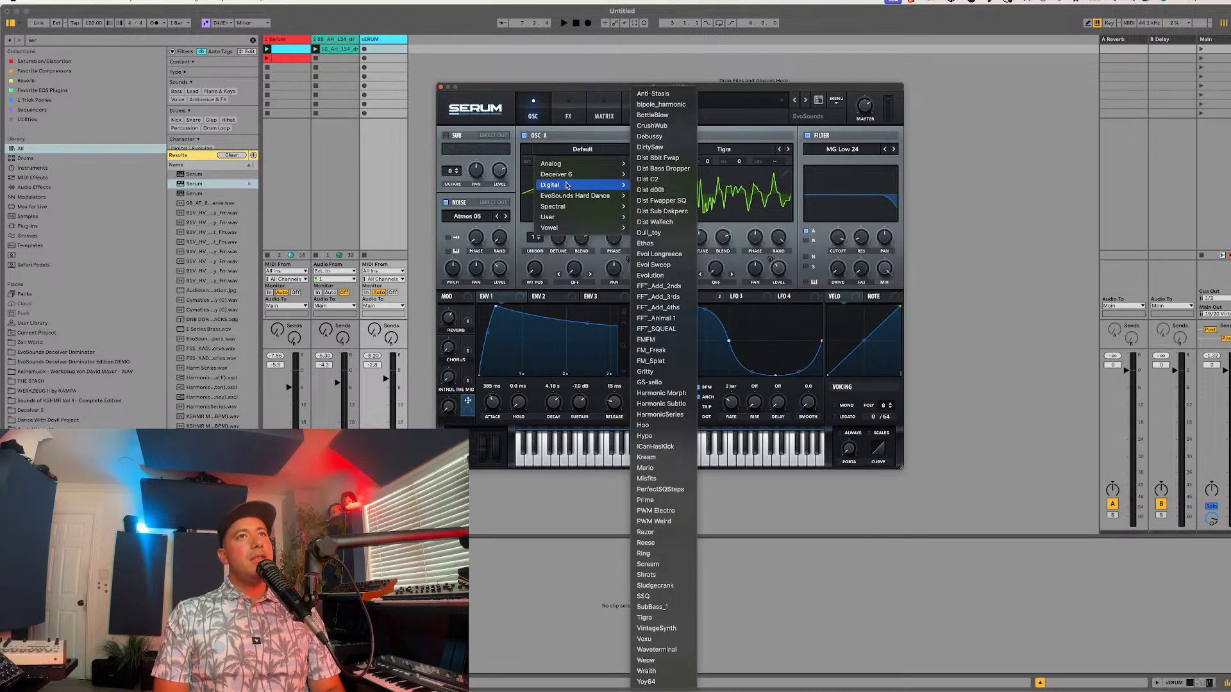
mouse_move(571, 164)
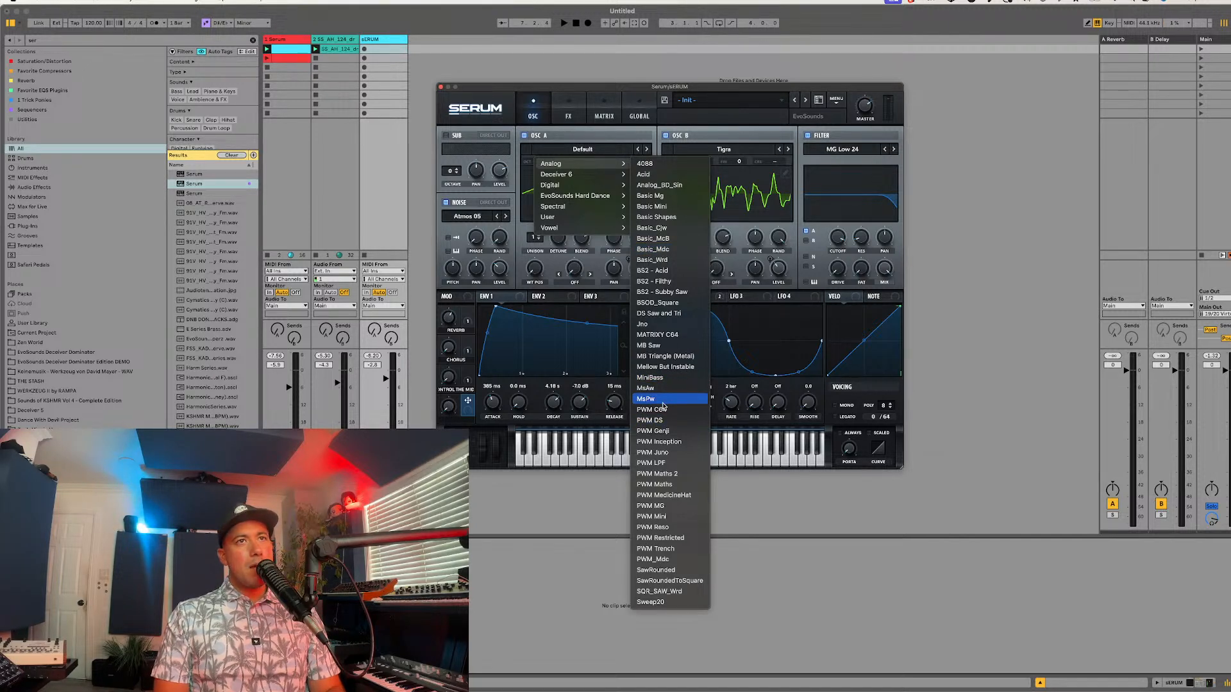
left_click(648, 346)
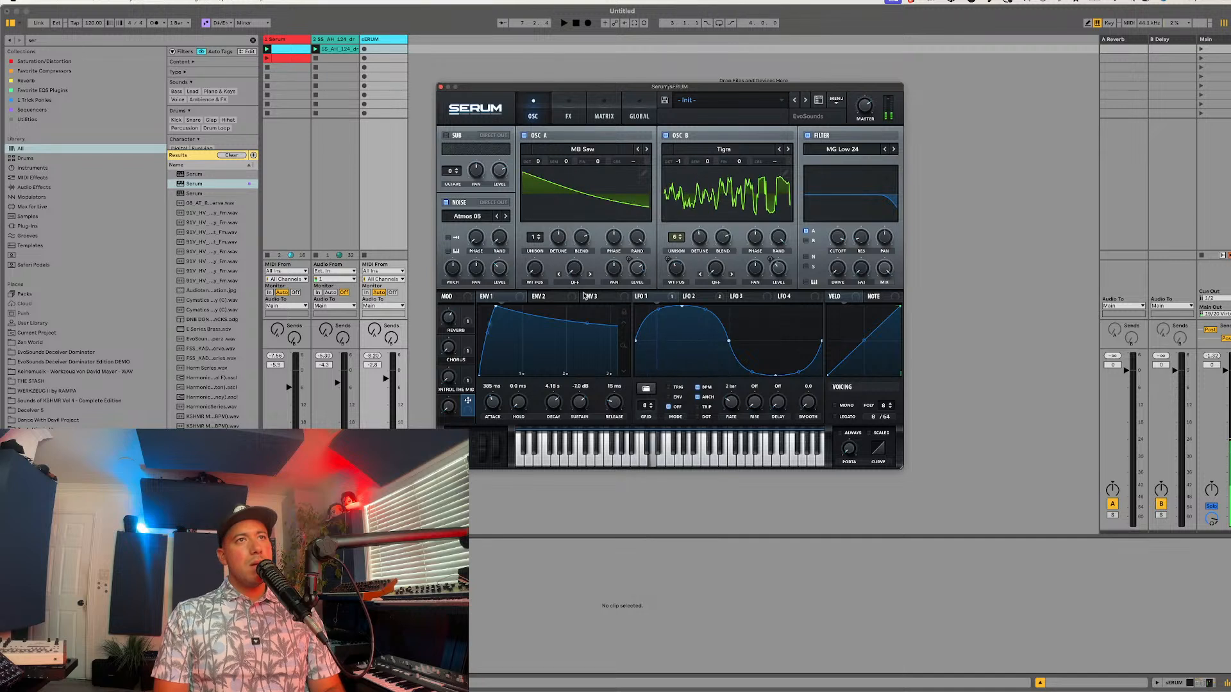
left_click_drag(733, 296, 522, 275)
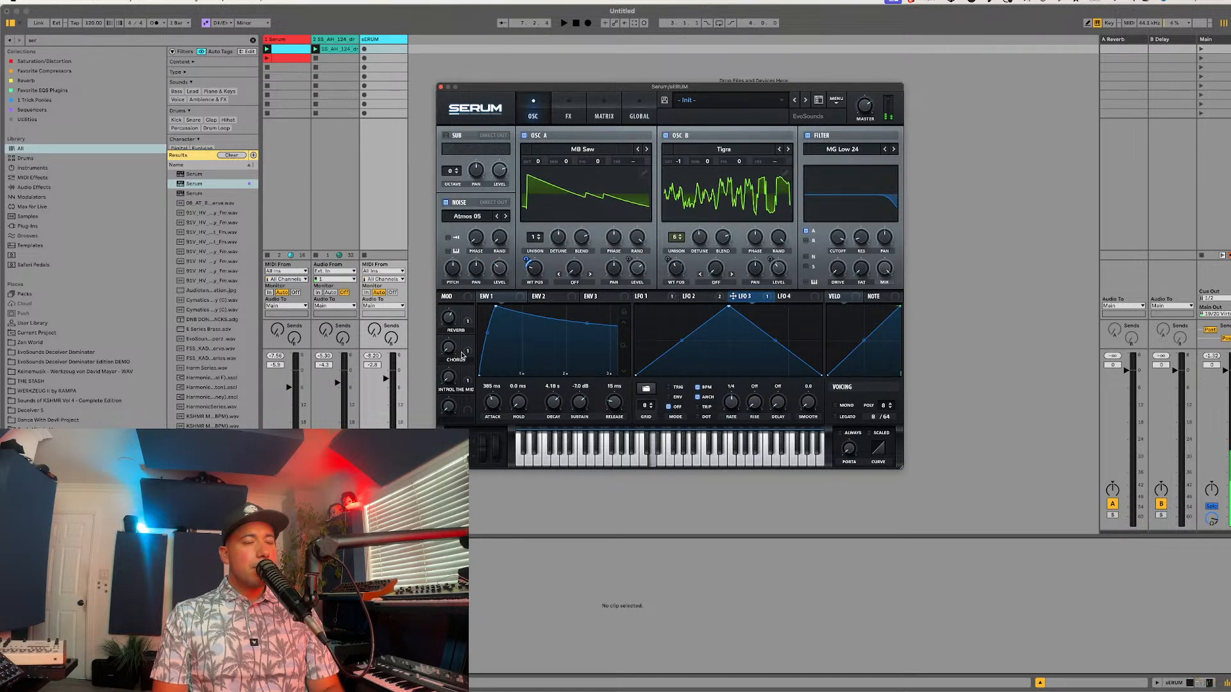
Step: Lengthen the release time of Env 1
left_click(562, 100)
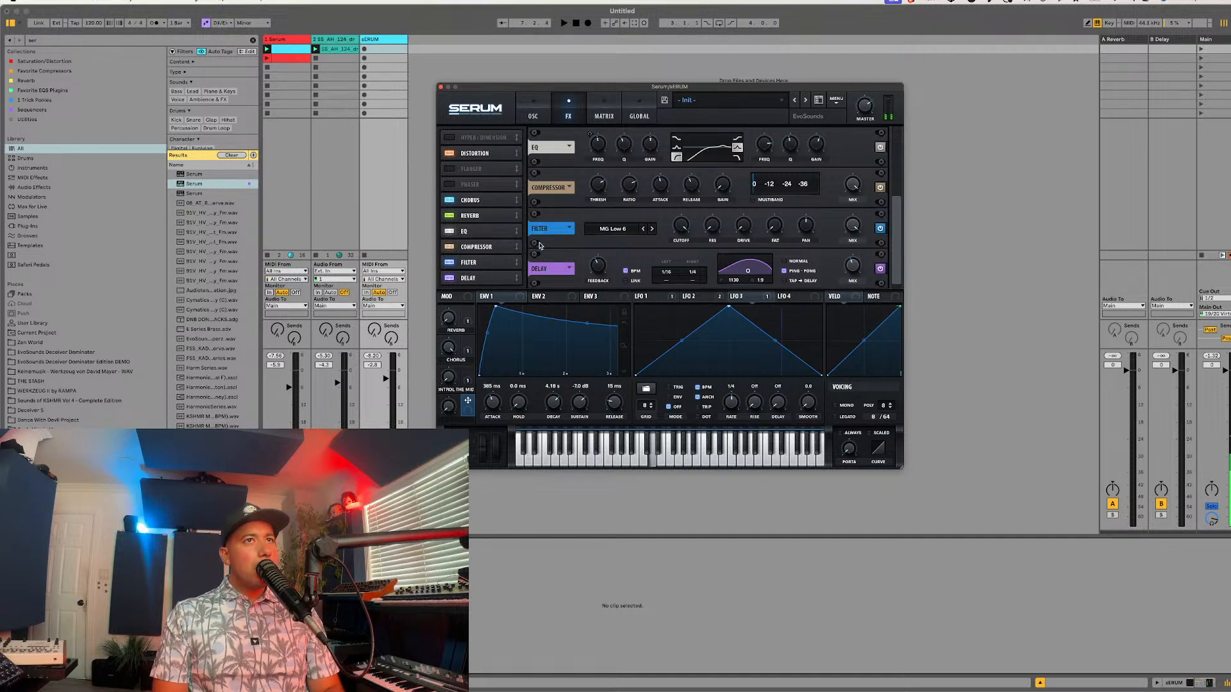
scroll(681, 232, "up", 3)
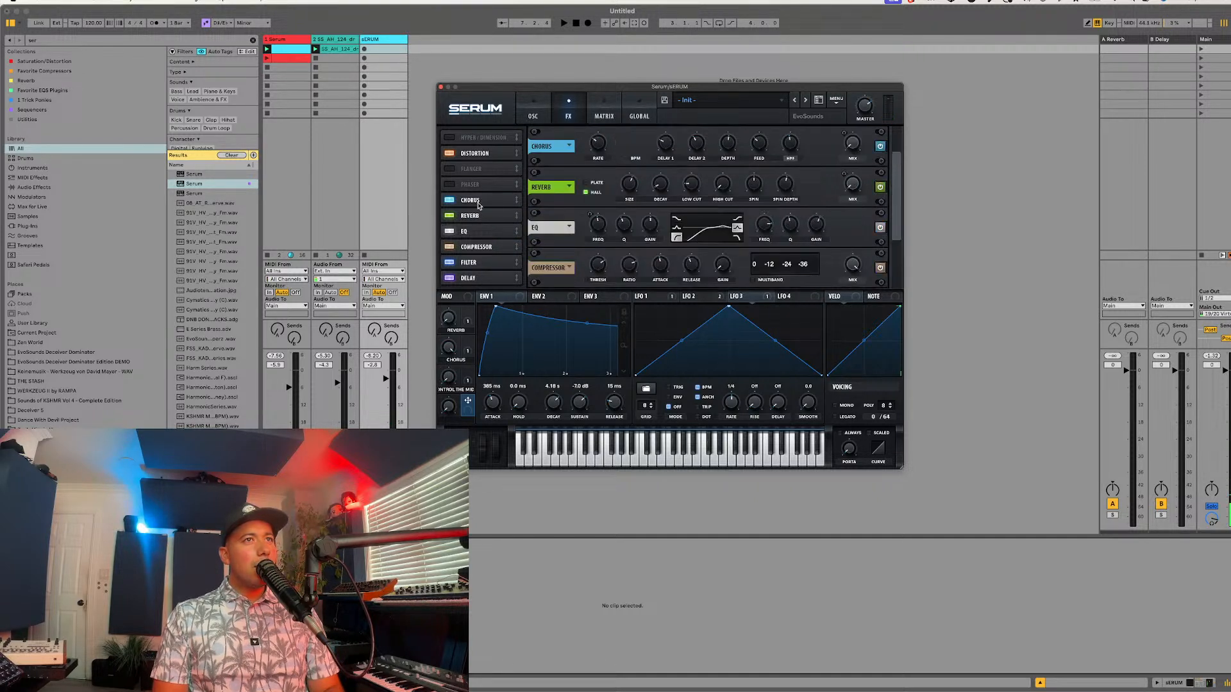
left_click_drag(609, 400, 617, 378)
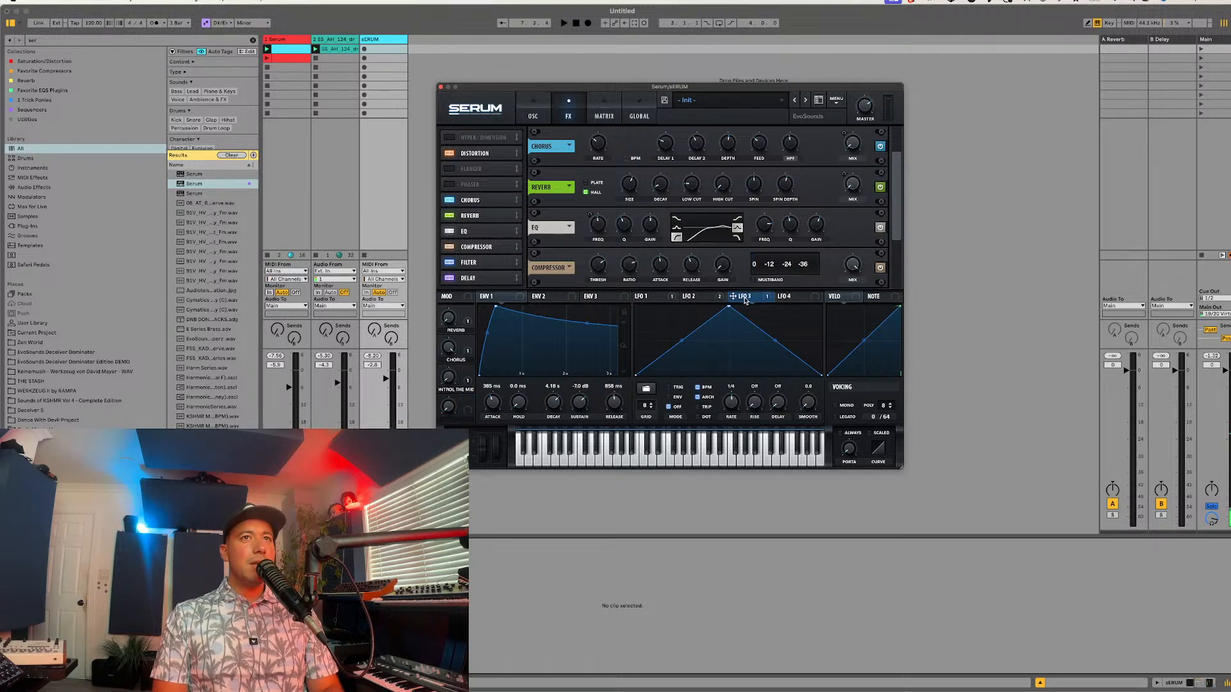
Step: Review the LFO slots and assign LFO 2 to modulate the chorus effect's filter cutoff
left_click(702, 299)
left_click(655, 299)
left_click(741, 299)
left_click(777, 299)
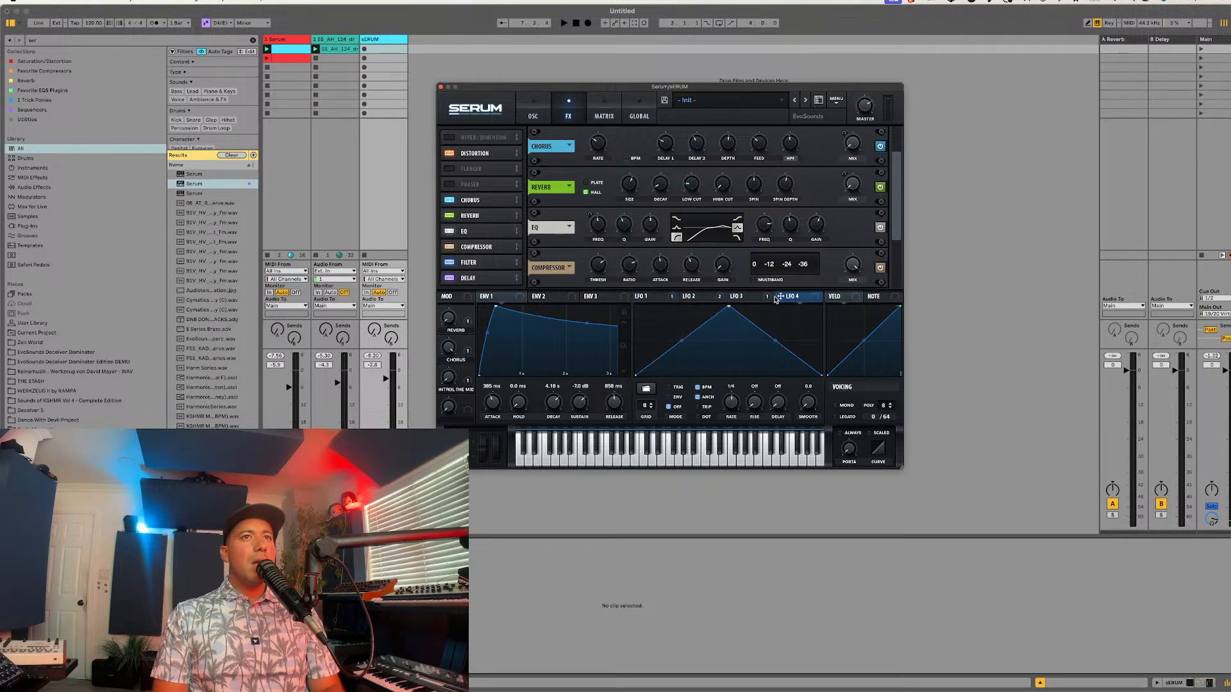
left_click(738, 299)
left_click(689, 298)
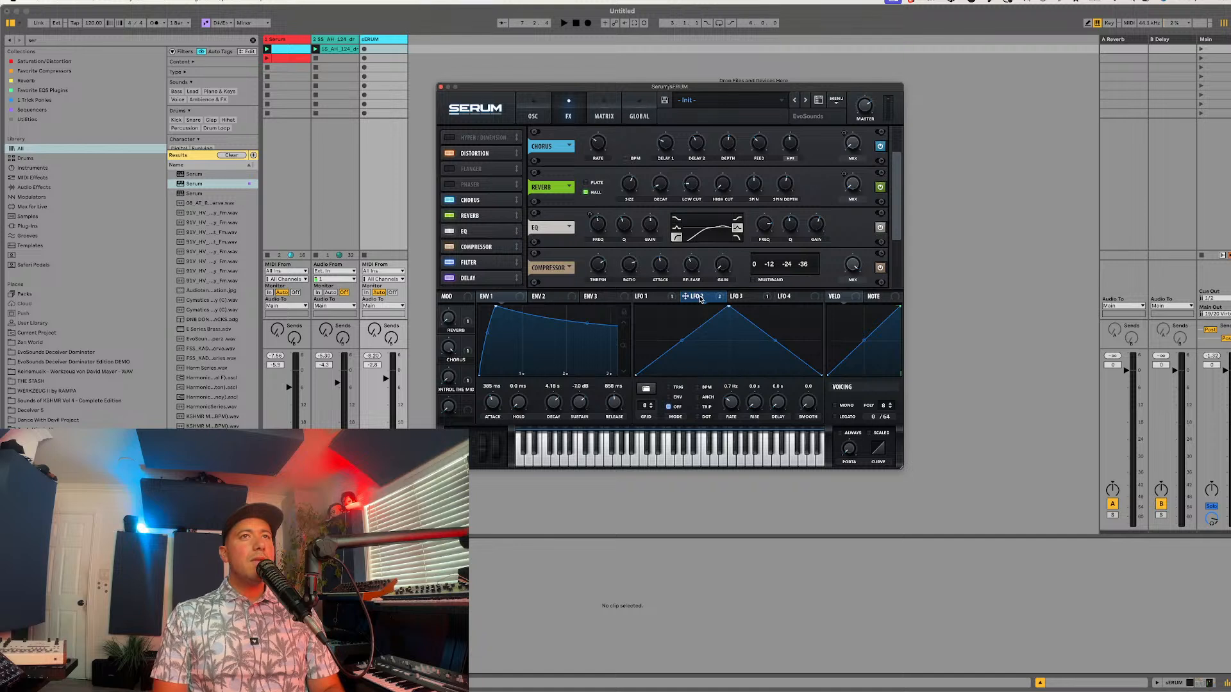
left_click_drag(700, 299, 773, 161)
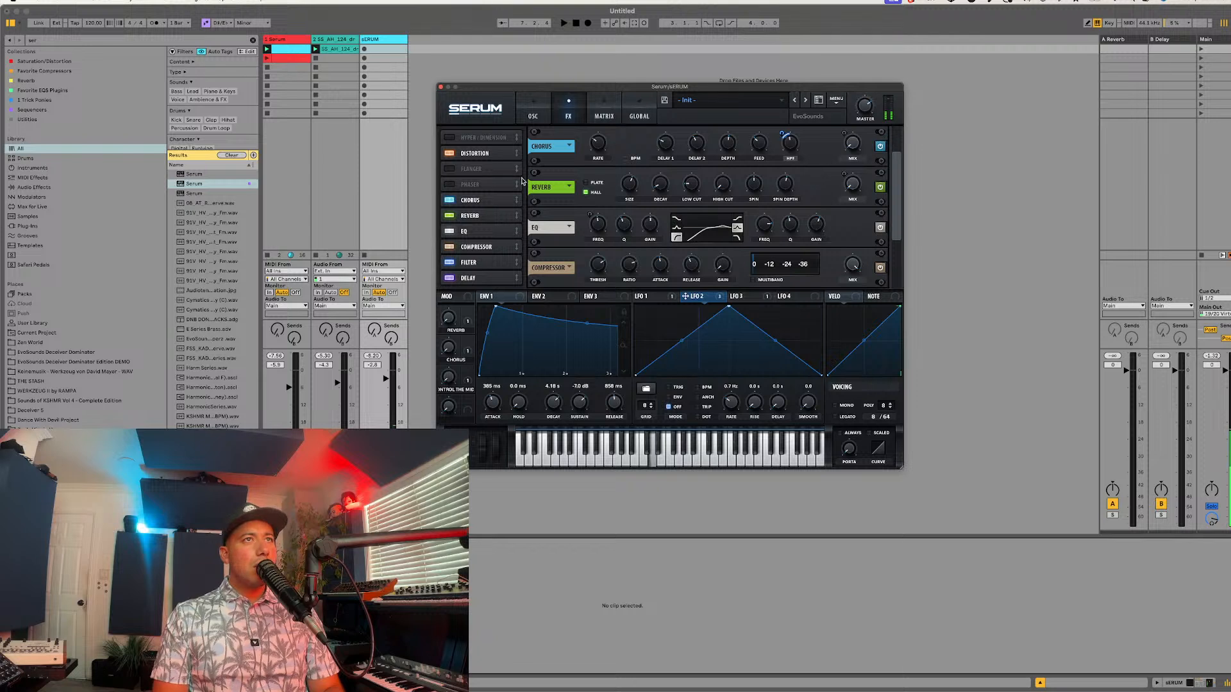
Step: Enter "Organic Meets Metallic" as the preset's description
left_click(529, 116)
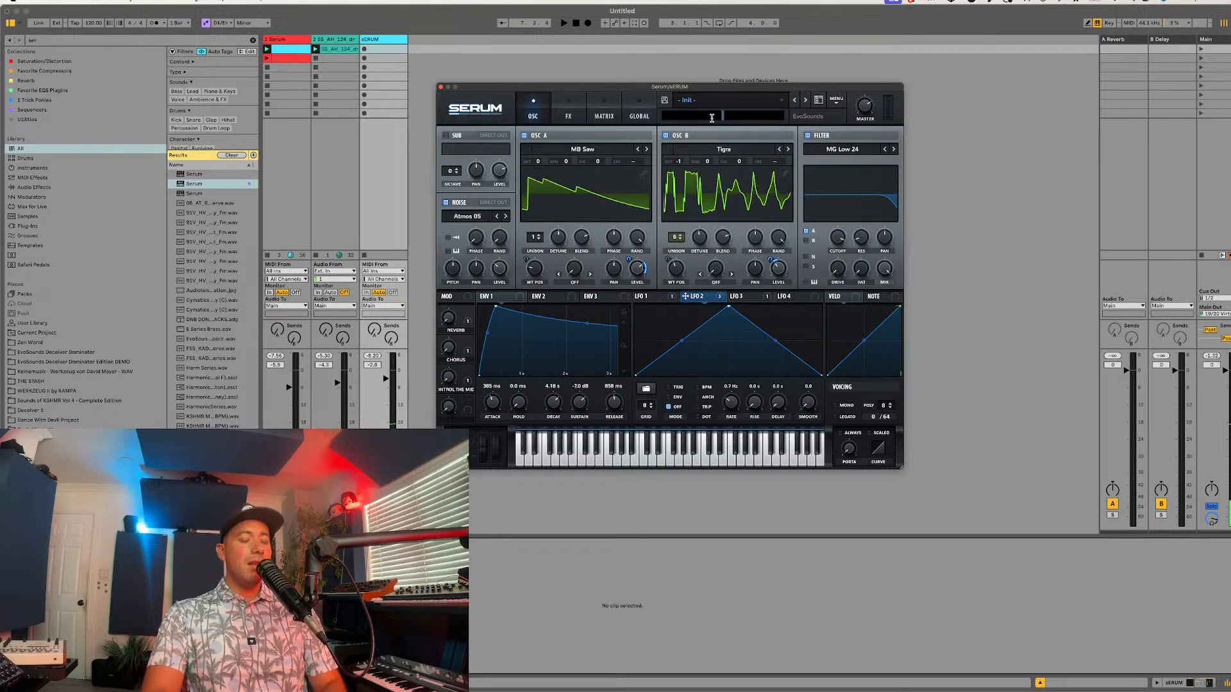
type("In")
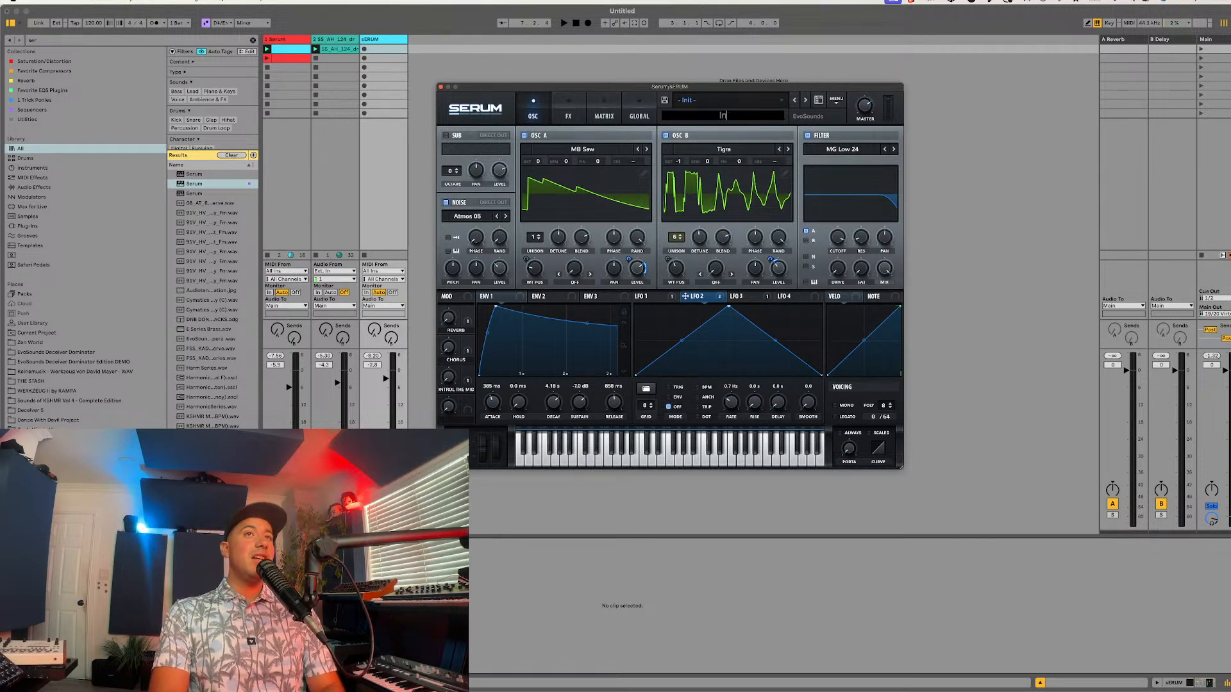
type("duOrganic Meets ")
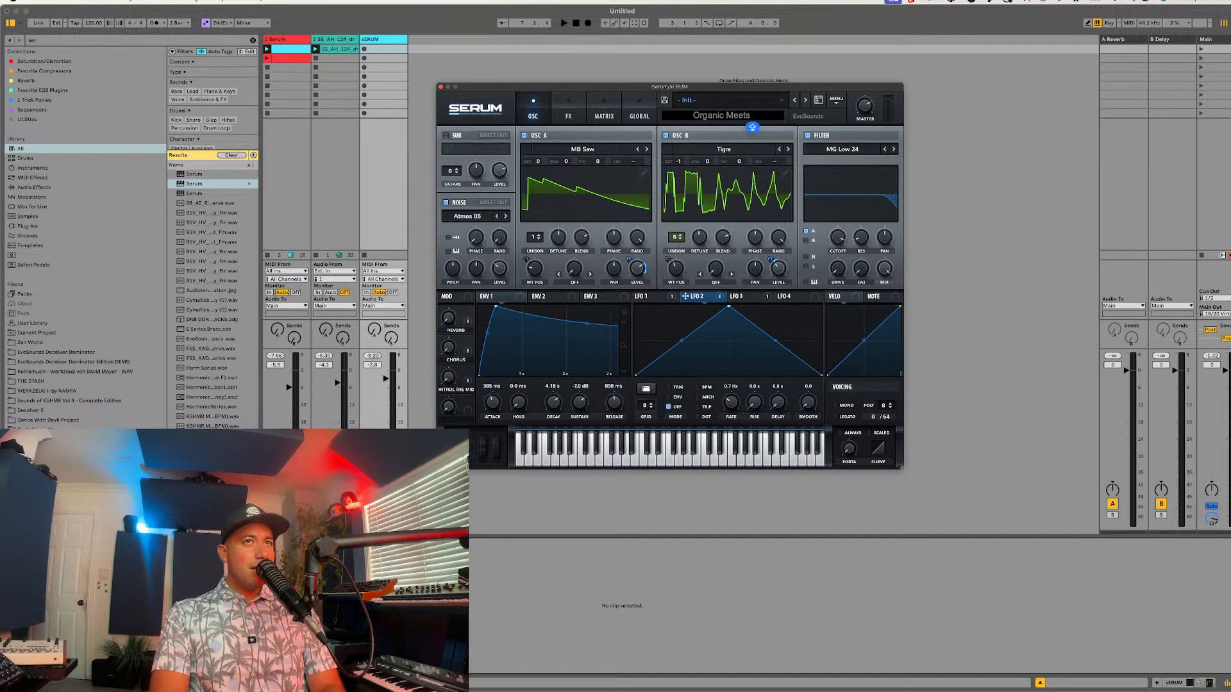
type("Metallic")
key("Return")
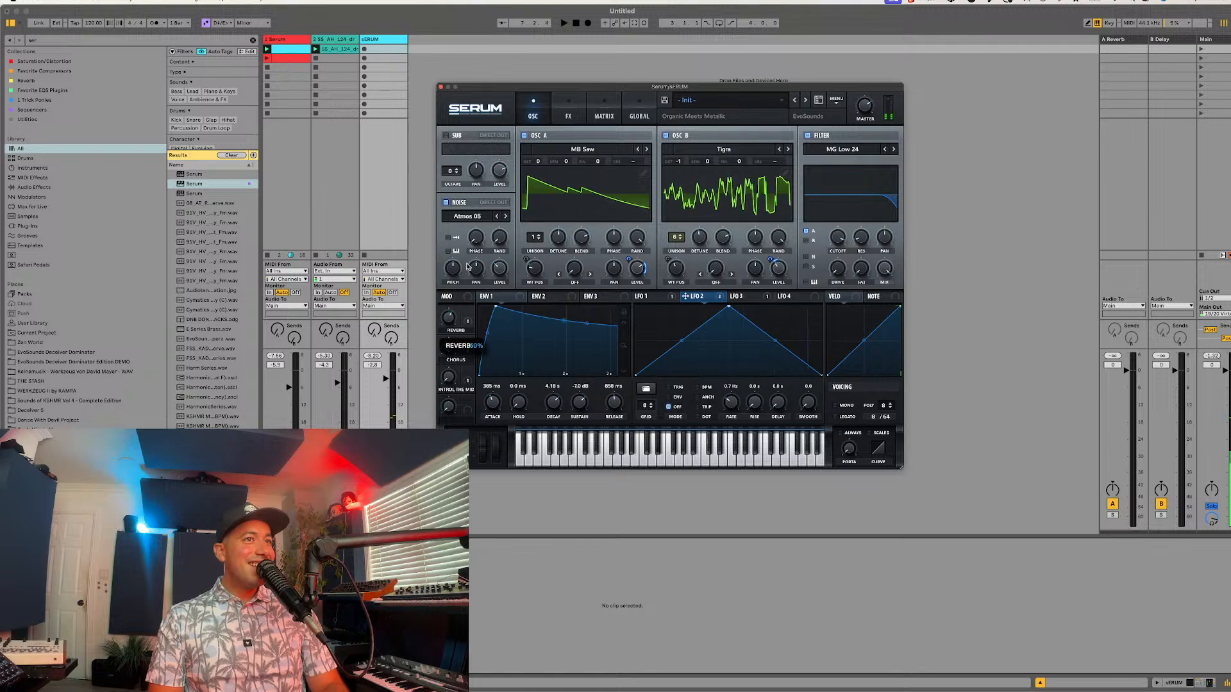
left_click(665, 100)
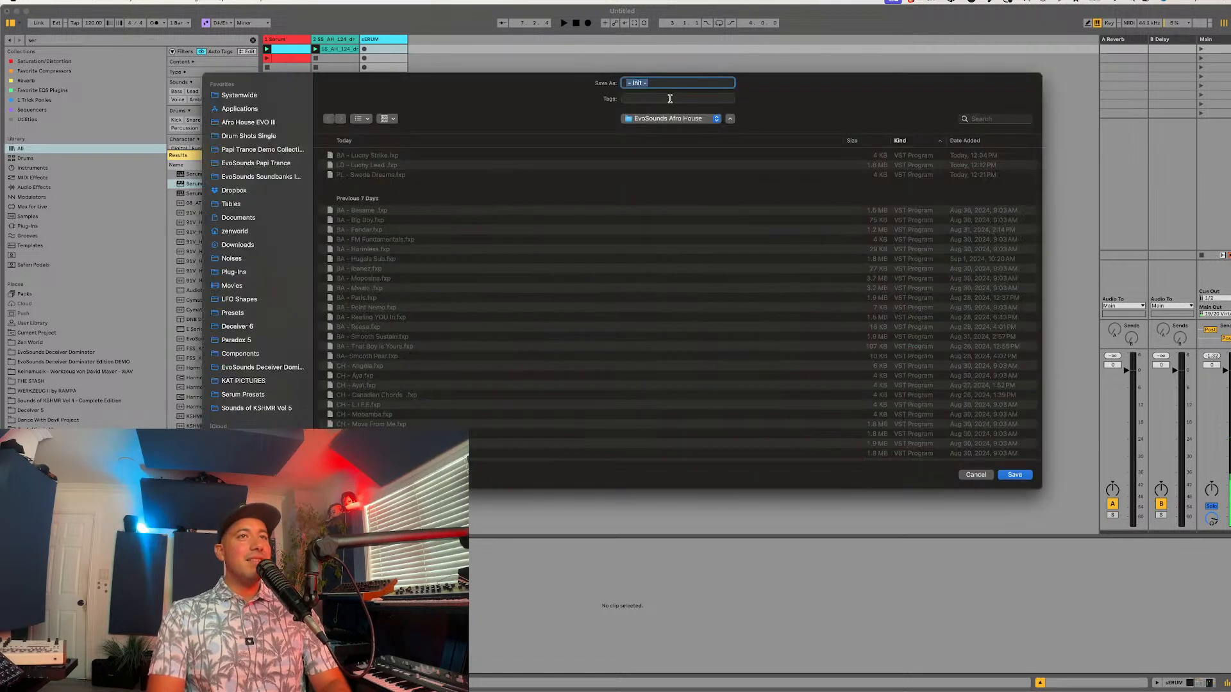
type("PD - ")
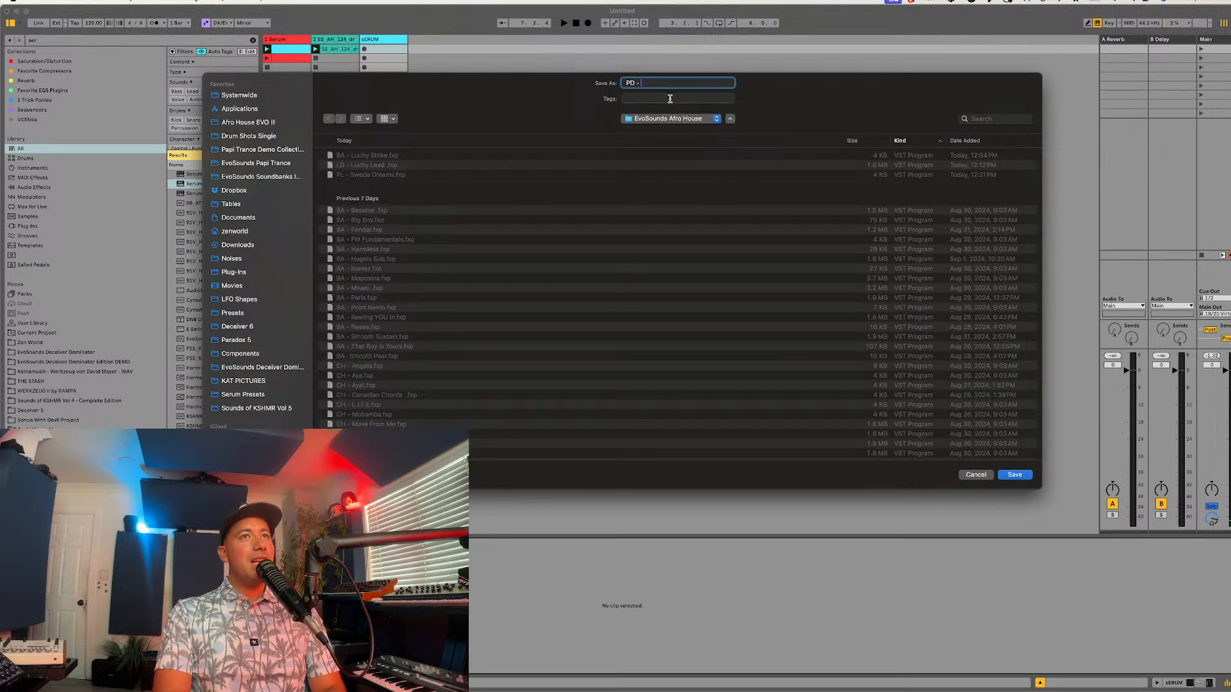
type("D")
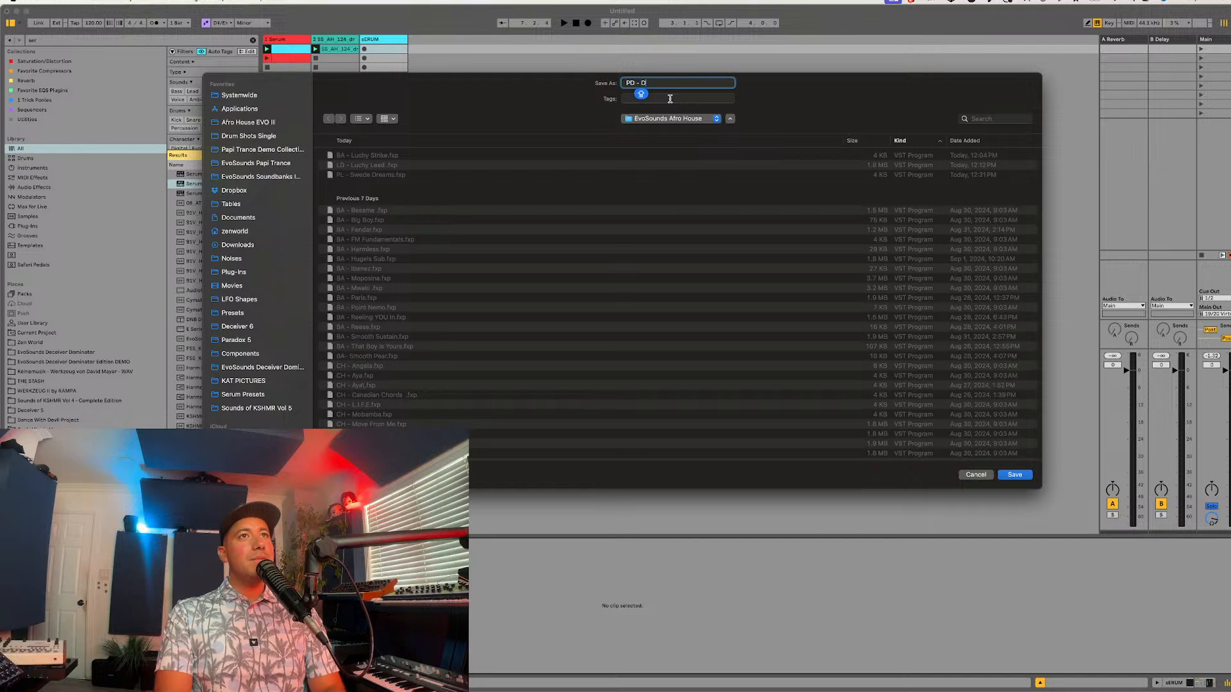
left_click(978, 479)
Step: Assign Macro 4 to the filter effect's cutoff and mix, and name the macro RHYTHM
left_click(569, 117)
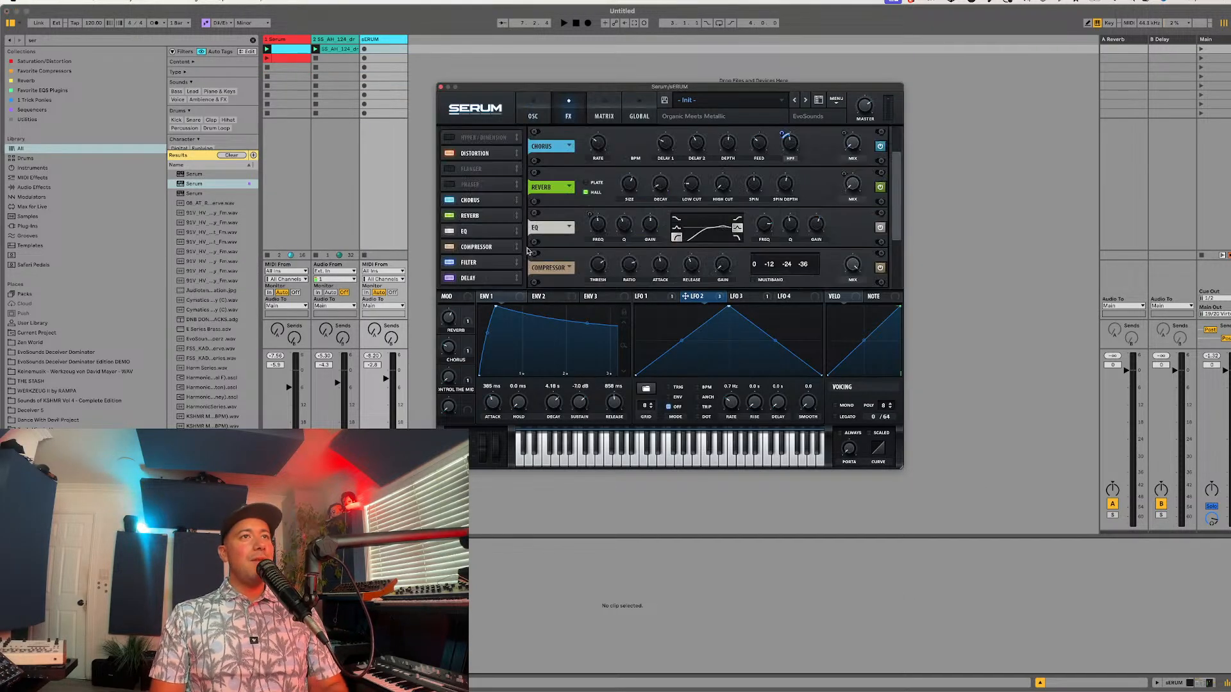
left_click(470, 264)
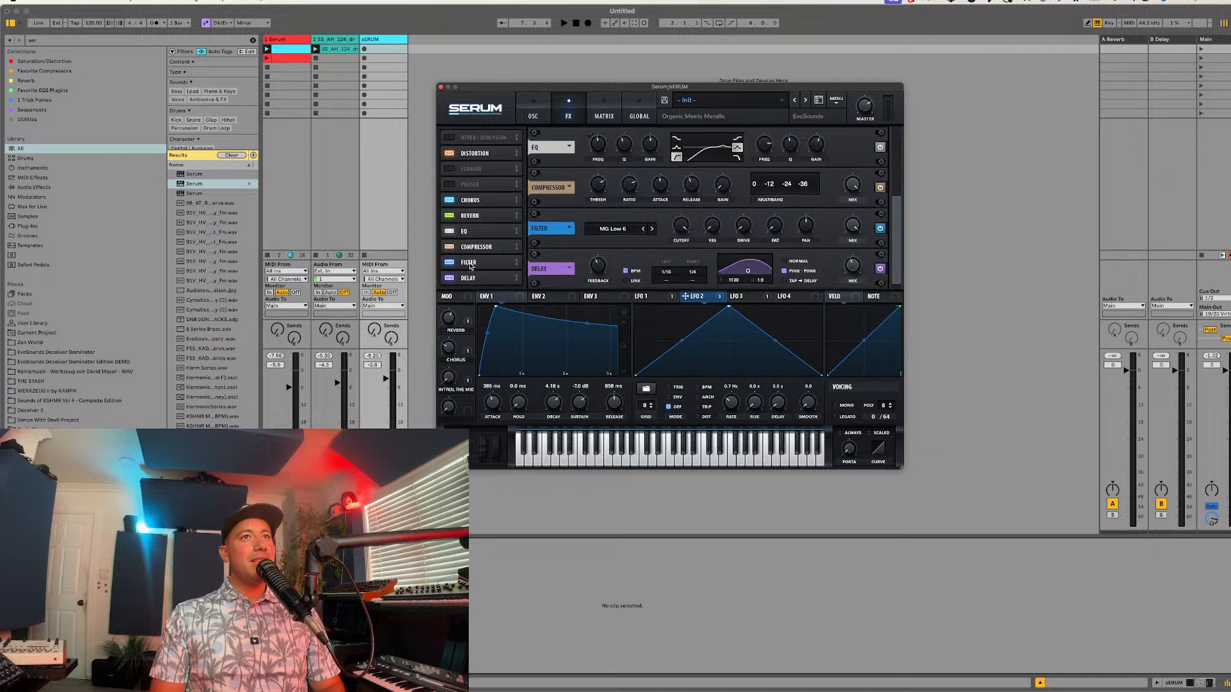
left_click_drag(690, 296, 913, 172)
left_click_drag(466, 404, 656, 249)
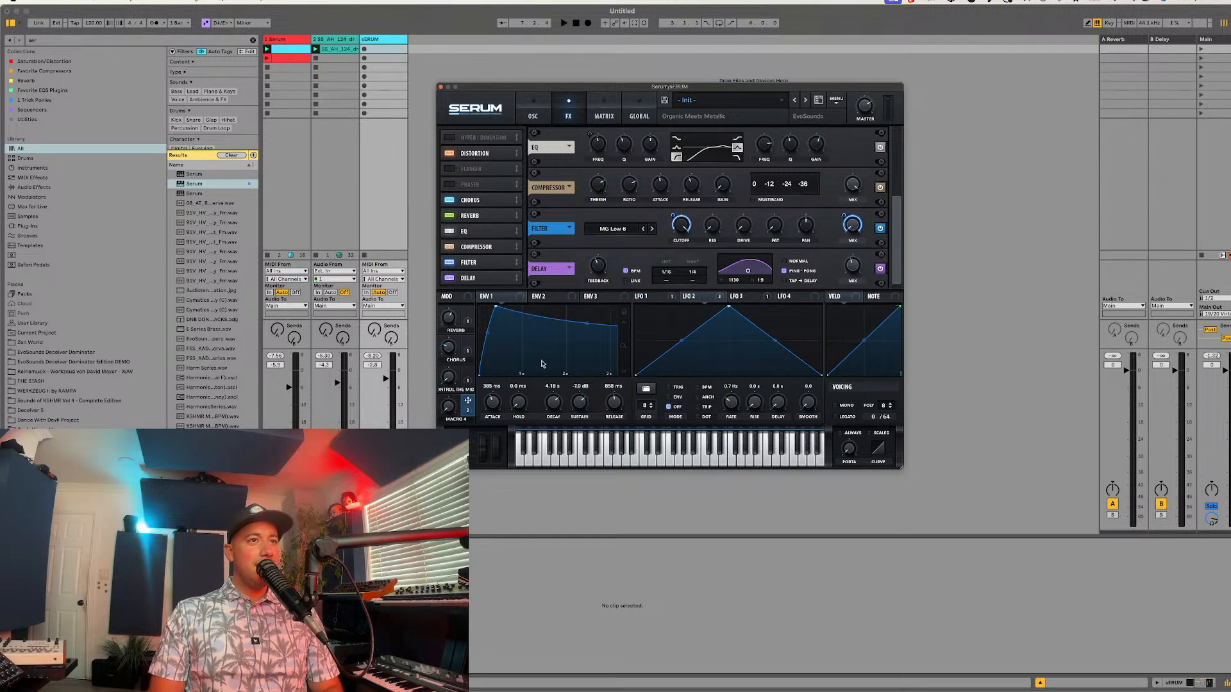
double_click(455, 421)
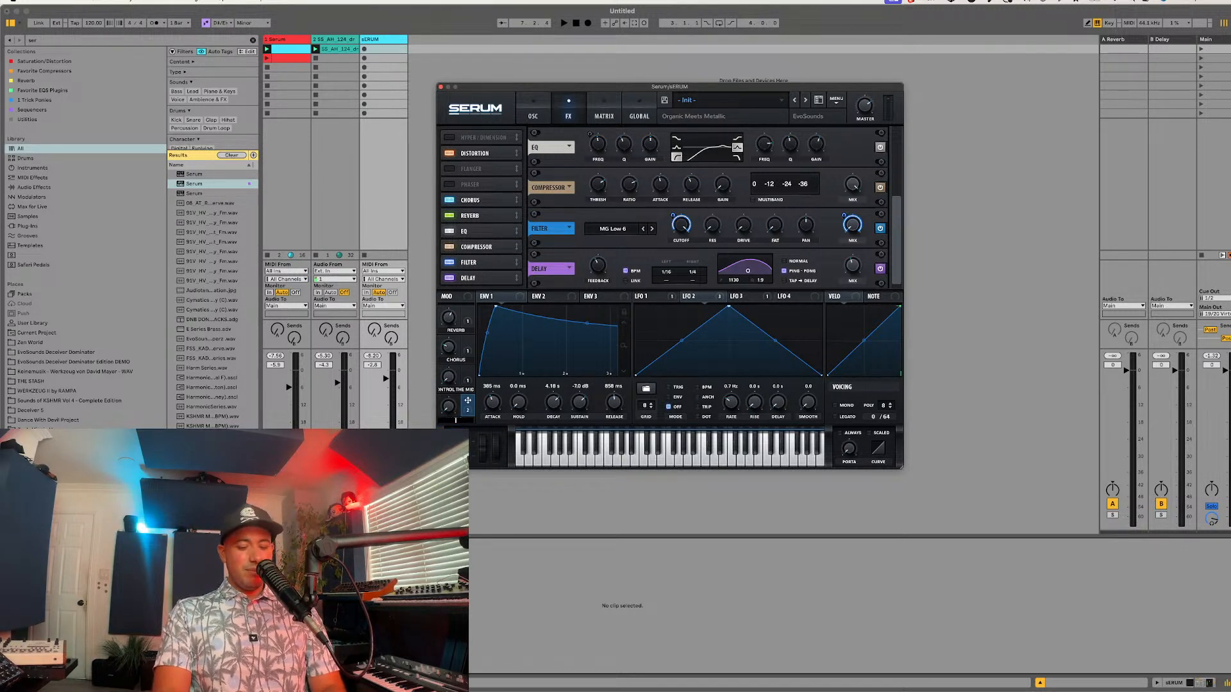
key("Return")
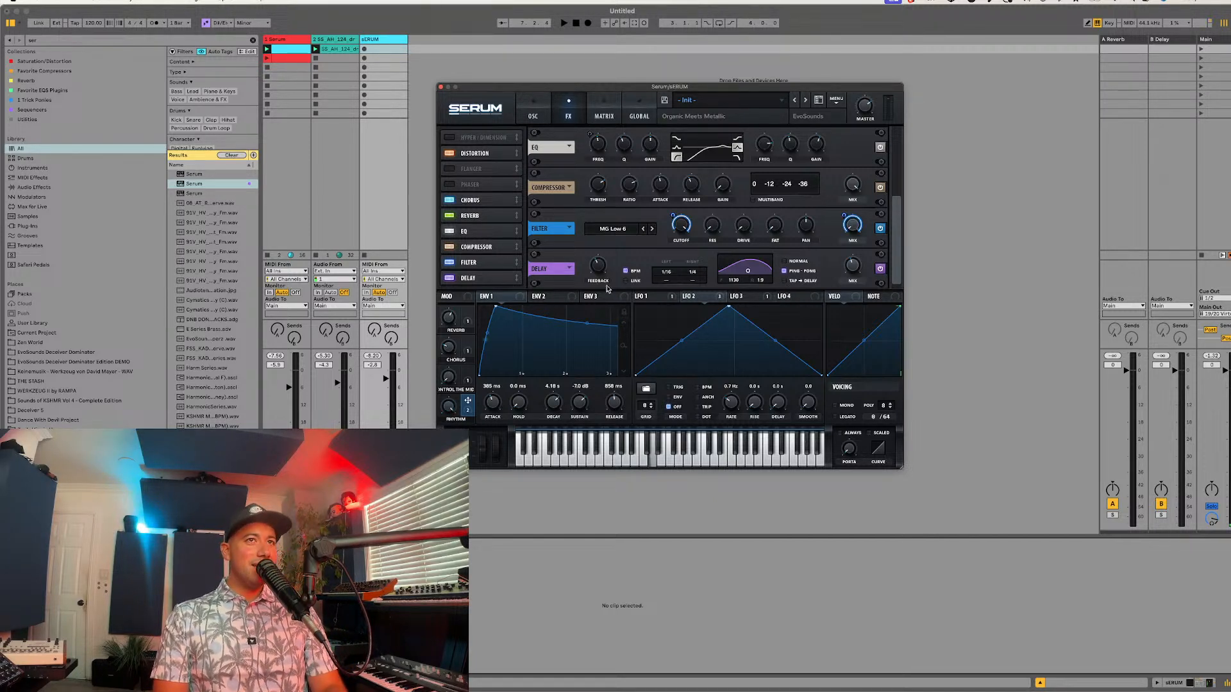
Step: Modulate the filter effect's cutoff with LFO 4, shaped as a descending ramp with triplet and dotted timing enabled, and adjust its rate
left_click_drag(778, 296, 681, 224)
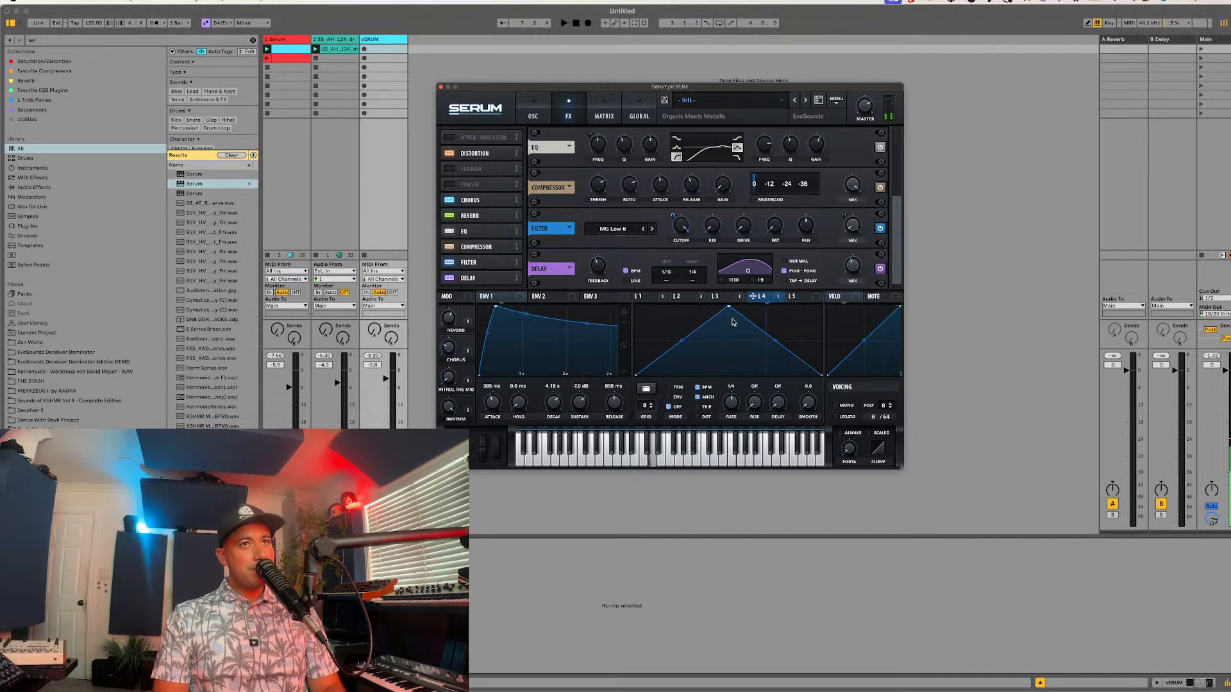
left_click_drag(725, 308, 635, 306)
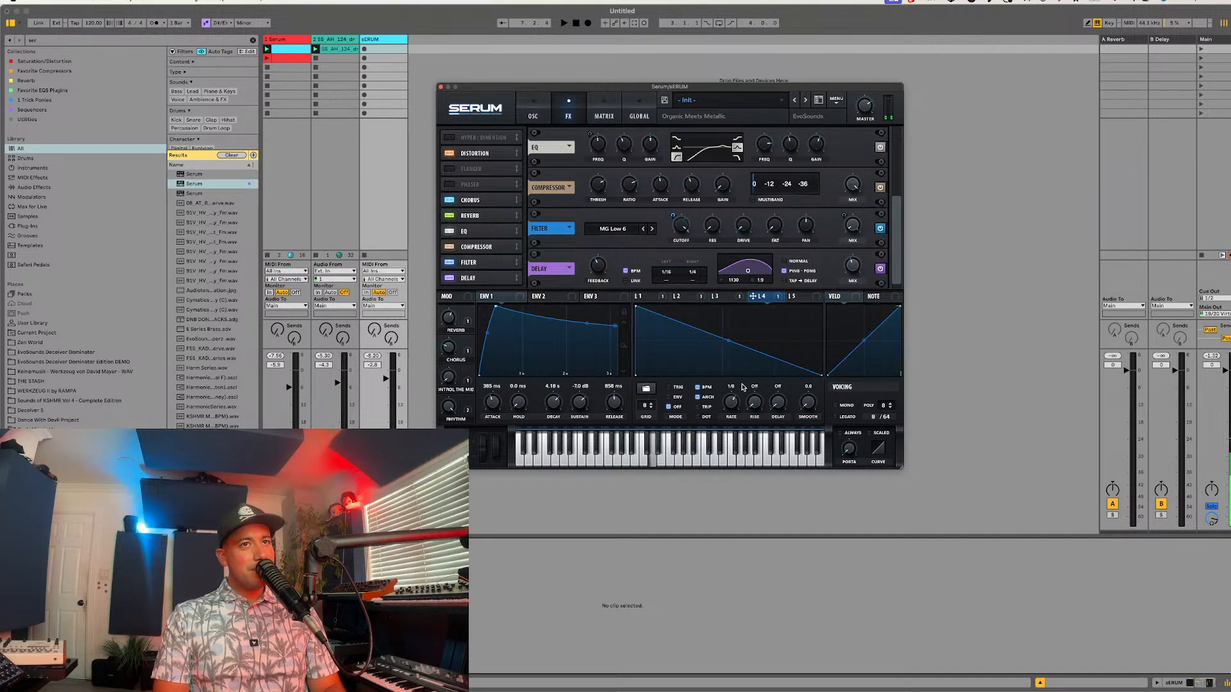
left_click(706, 407)
left_click_drag(726, 412, 732, 405)
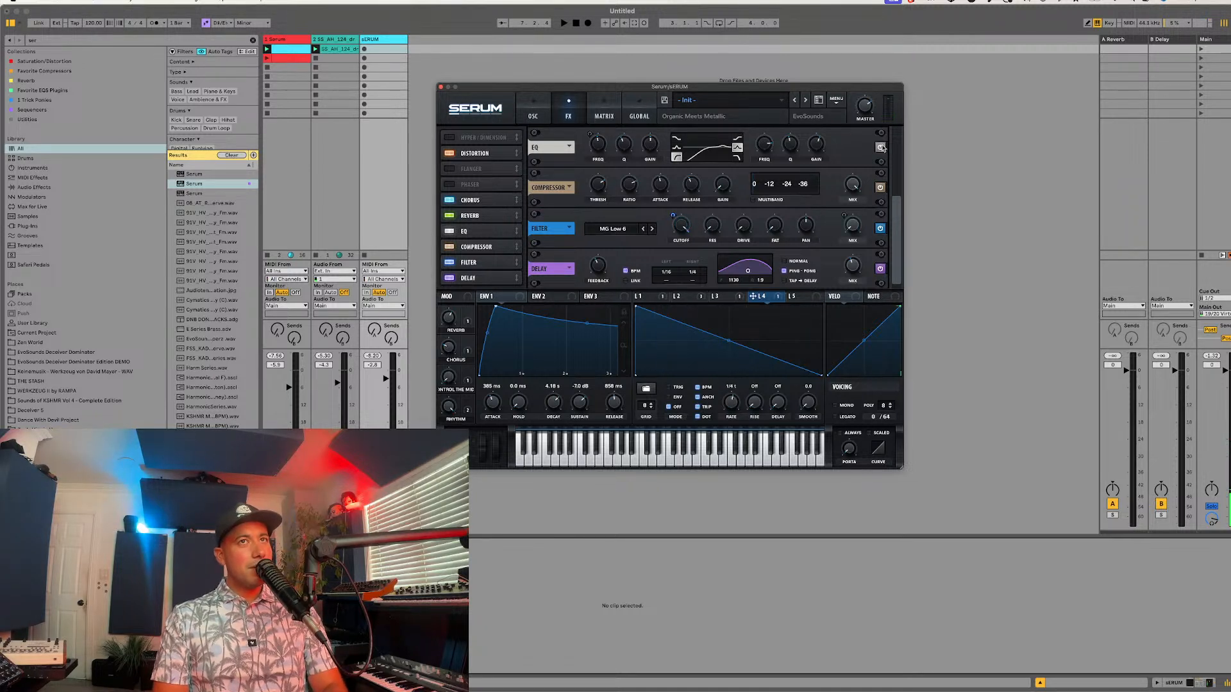
Step: Play the patch against the backing tracks, and examine the oscillators with the LFO 1 and LFO 2 shapes
mouse_move(865, 106)
key("space")
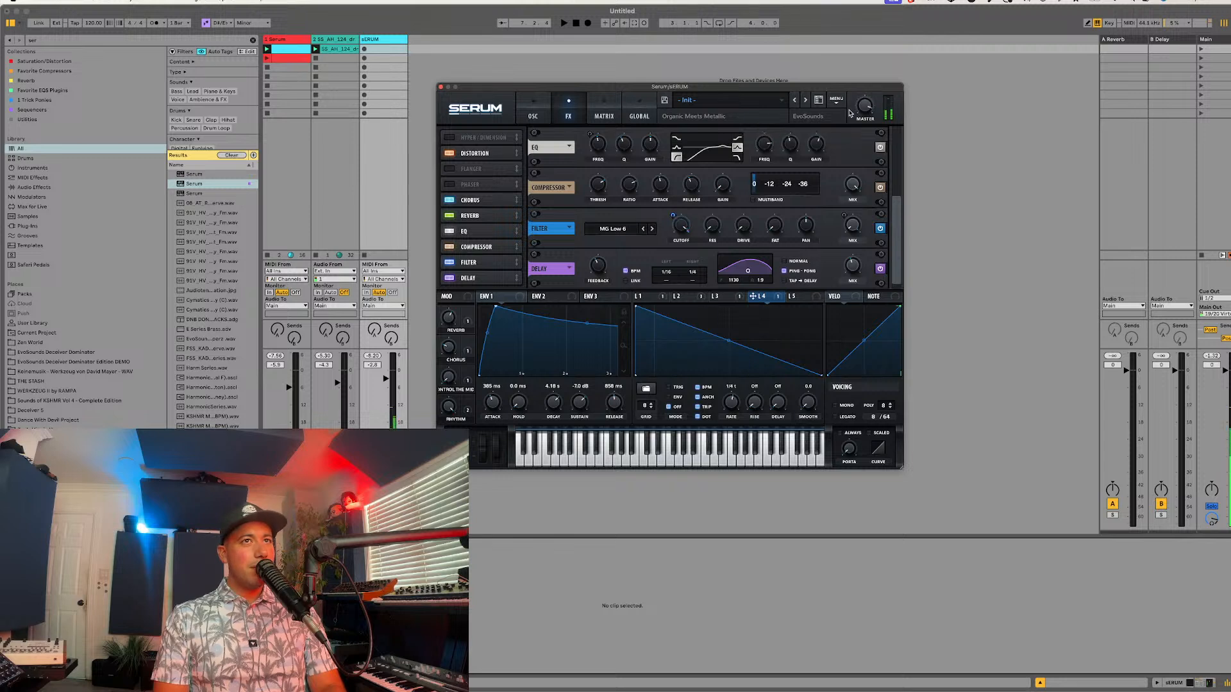
mouse_move(747, 218)
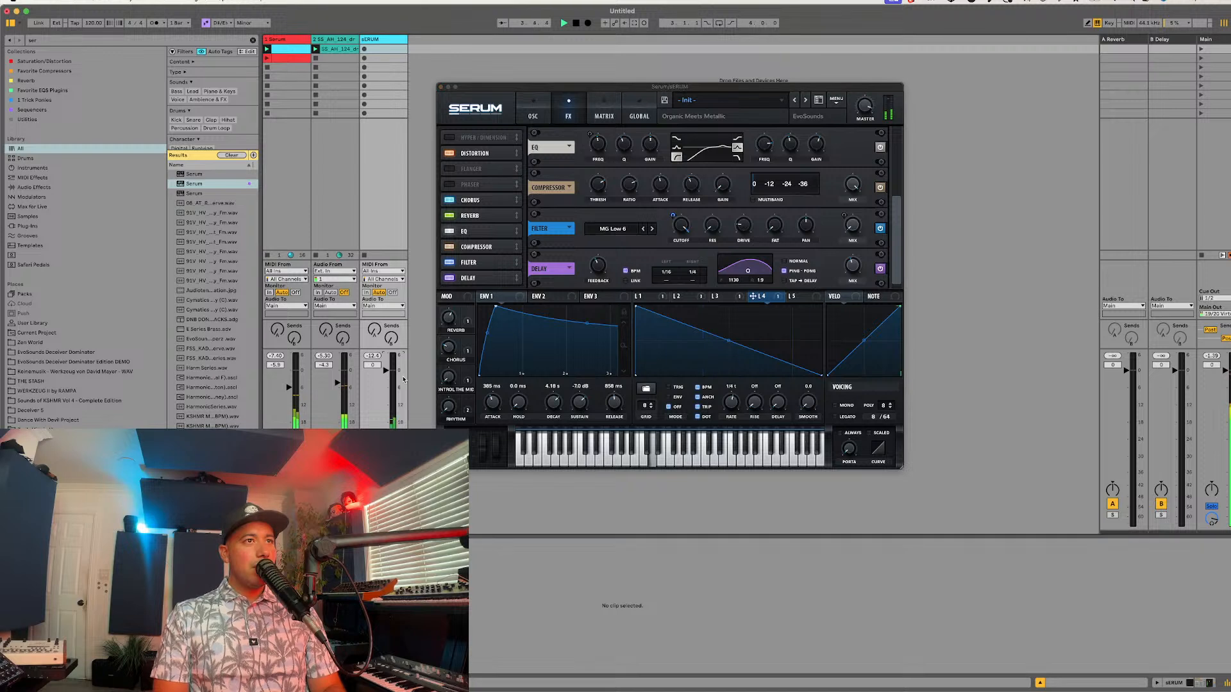
mouse_move(595, 154)
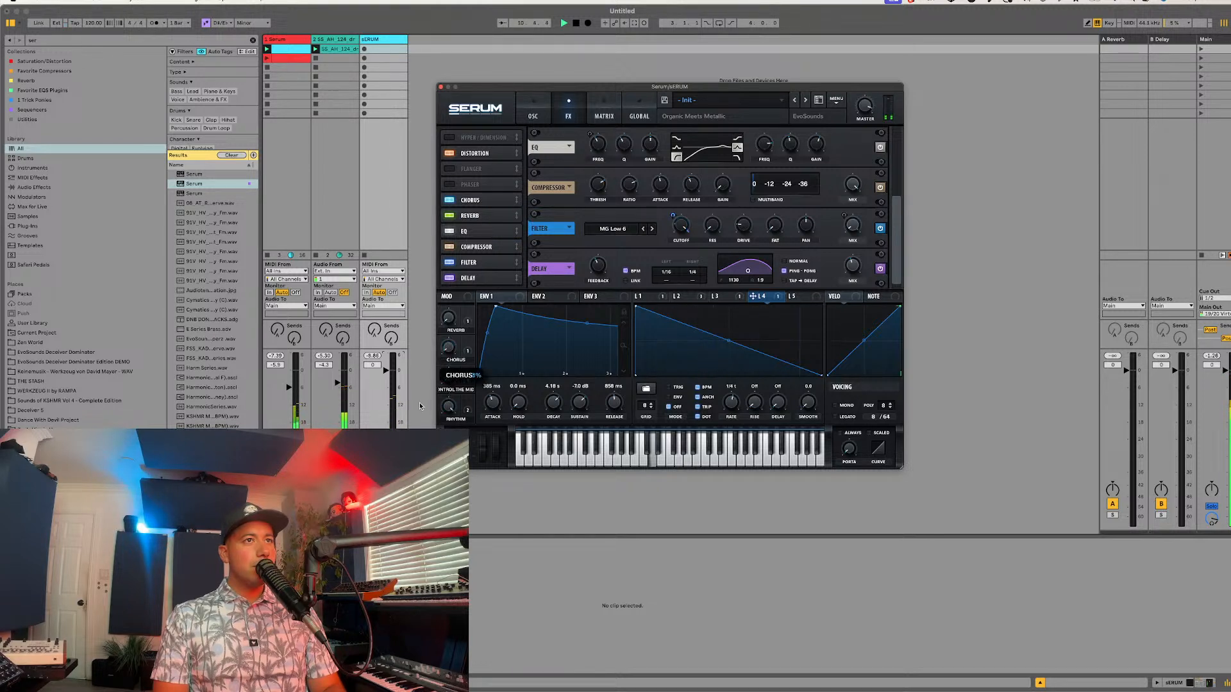
left_click(536, 114)
key("space")
left_click(647, 296)
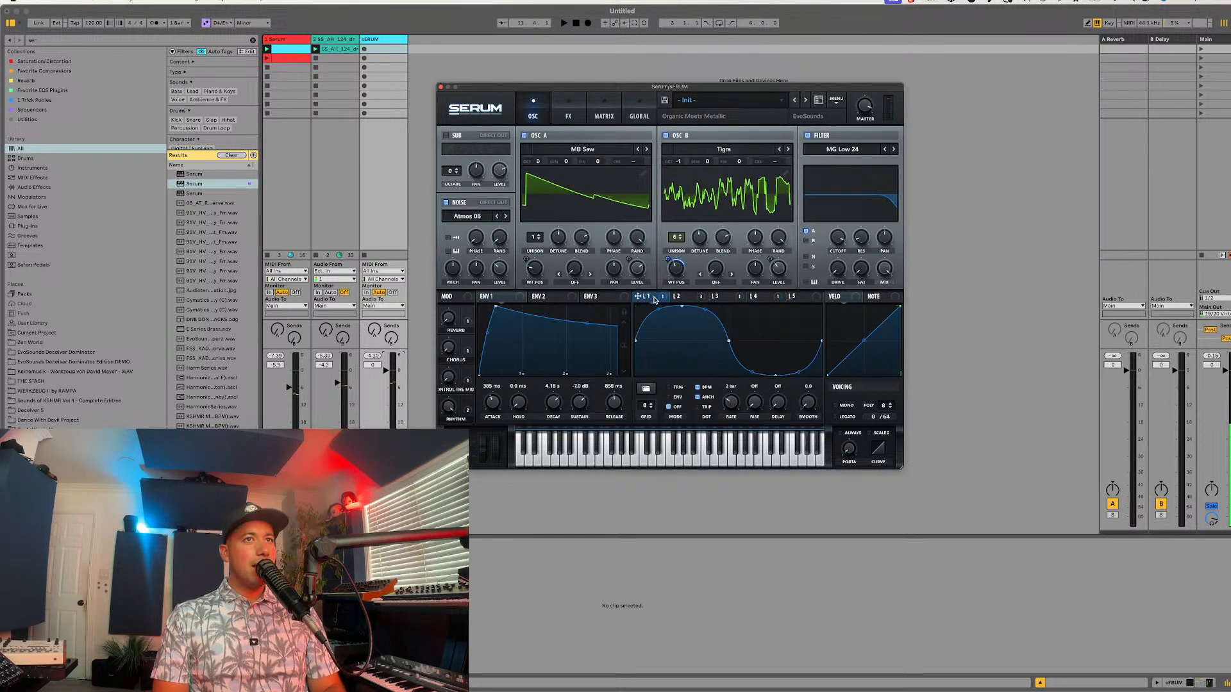
left_click(682, 296)
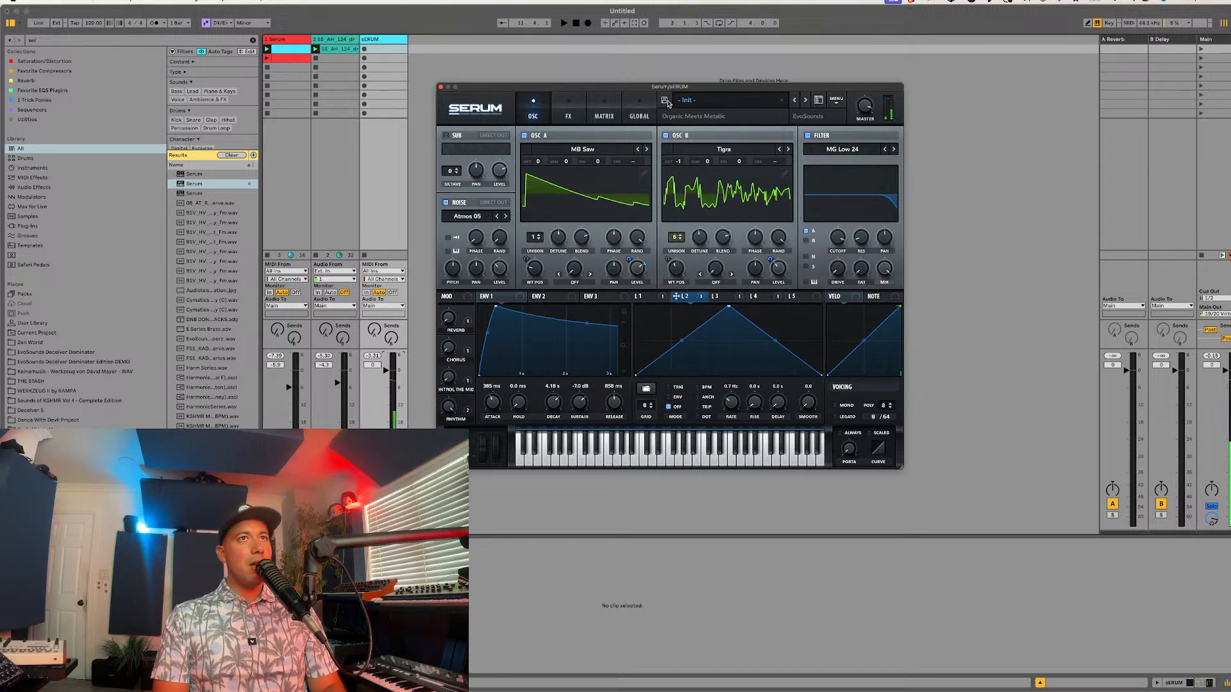
Step: During playback, route oscillator B, noise and sub through the MG Low 24 filter and adjust its cutoff
key("space")
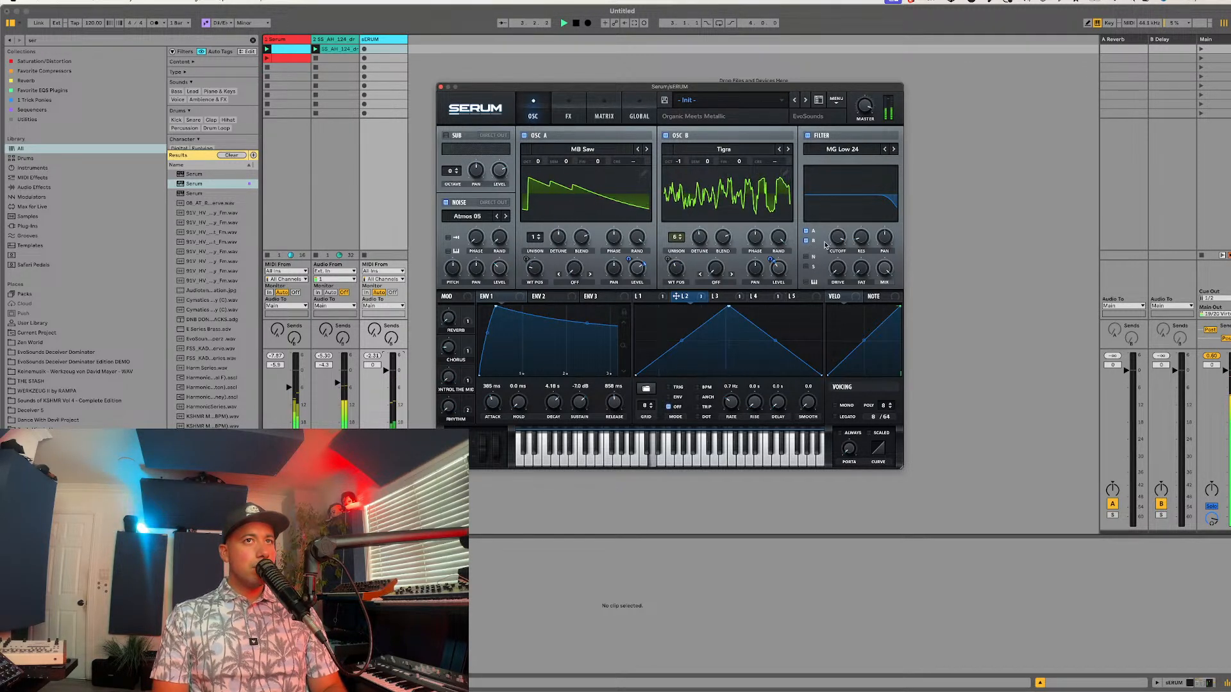
mouse_move(837, 240)
left_mouse_down()
mouse_move(825, 265)
mouse_move(851, 231)
left_mouse_up()
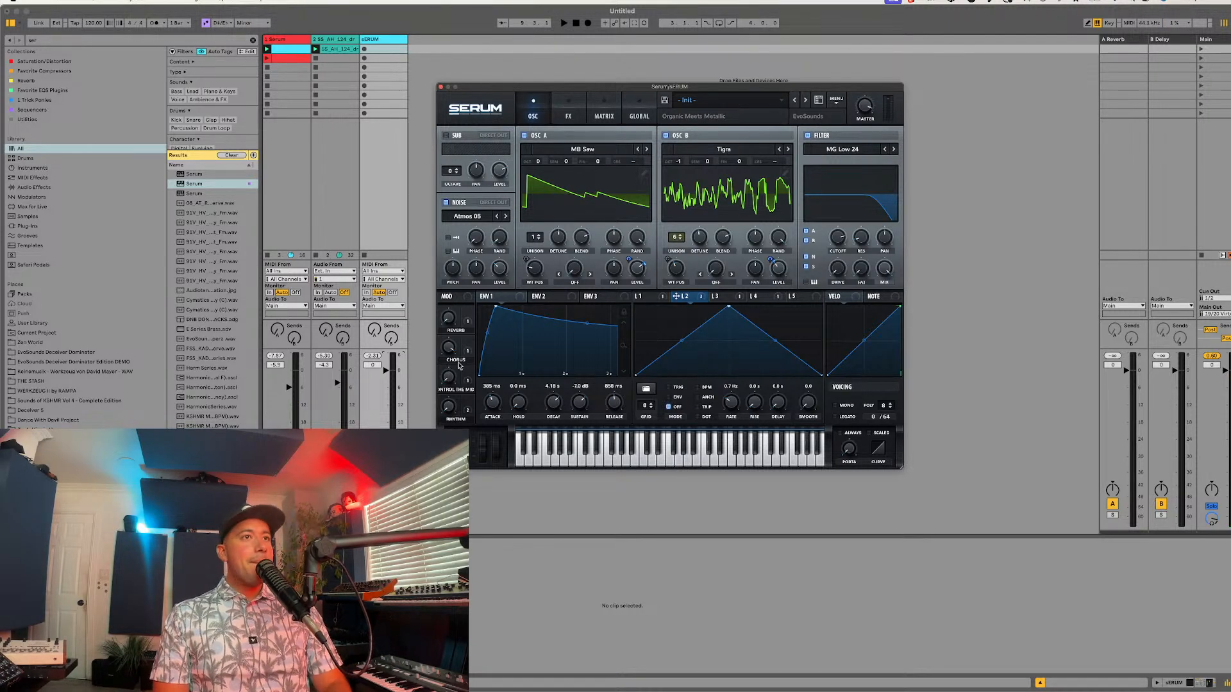
mouse_move(451, 355)
Step: Save the preset as "PD - Mussy" in the EvoSounds Afro House folder
left_click(665, 101)
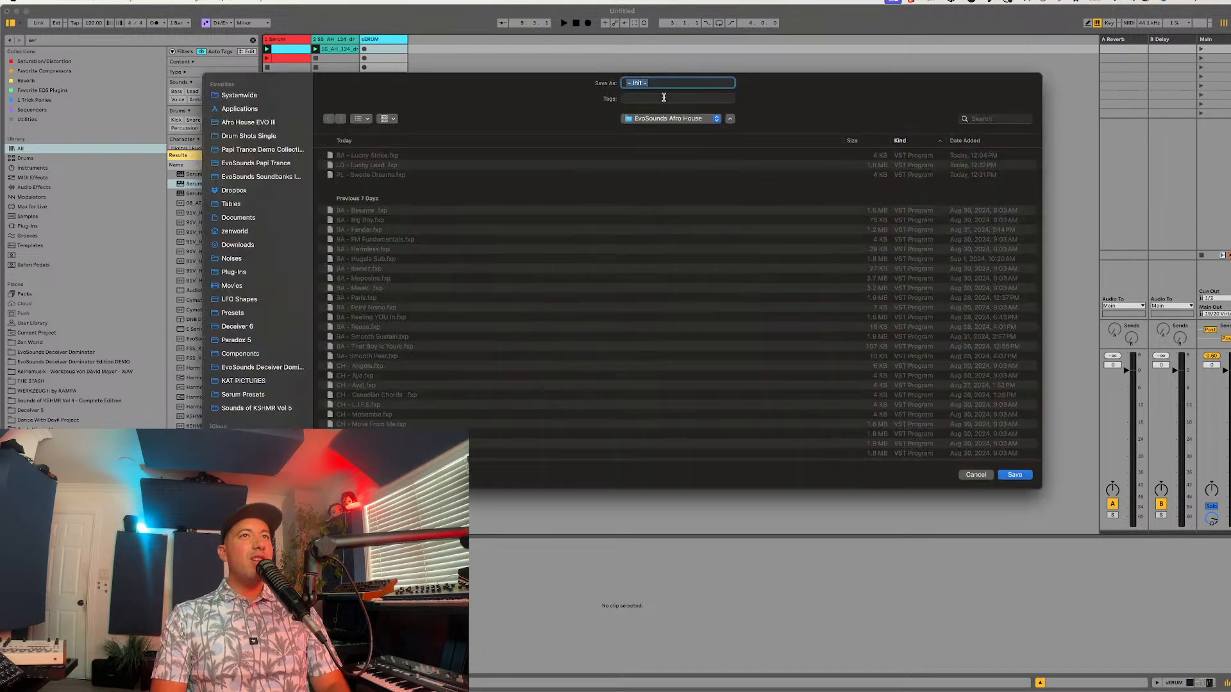
type("ok")
type("PL")
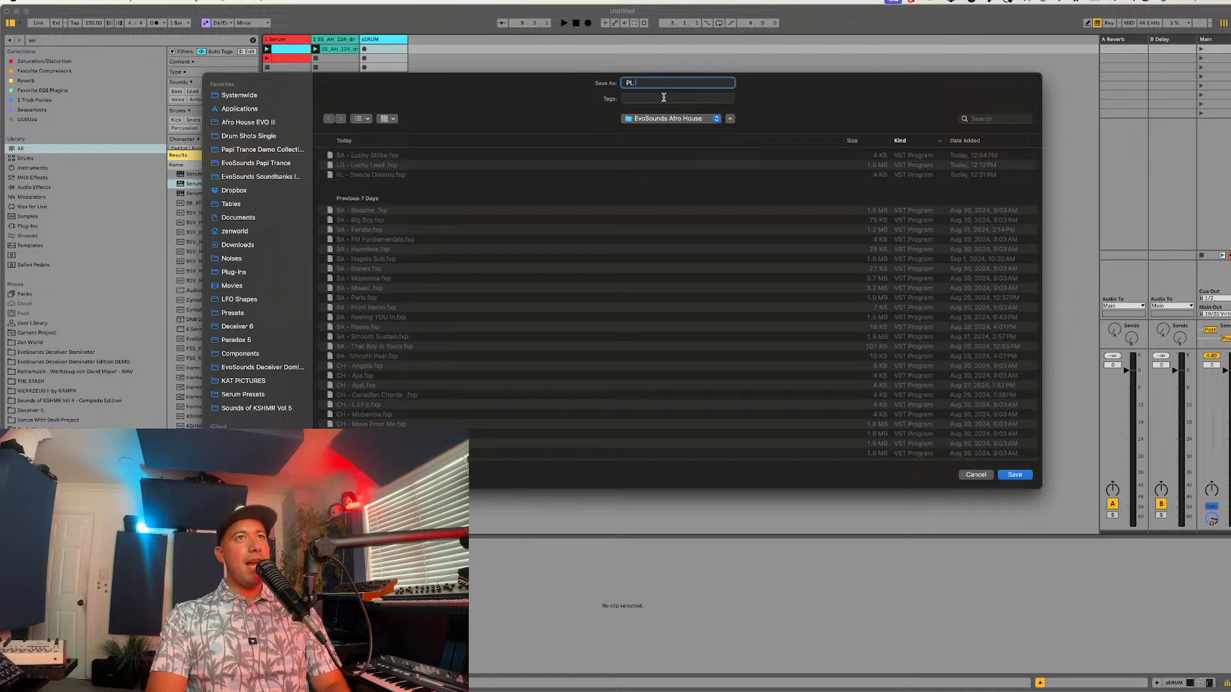
key("BackSpace")
key("BackSpace")
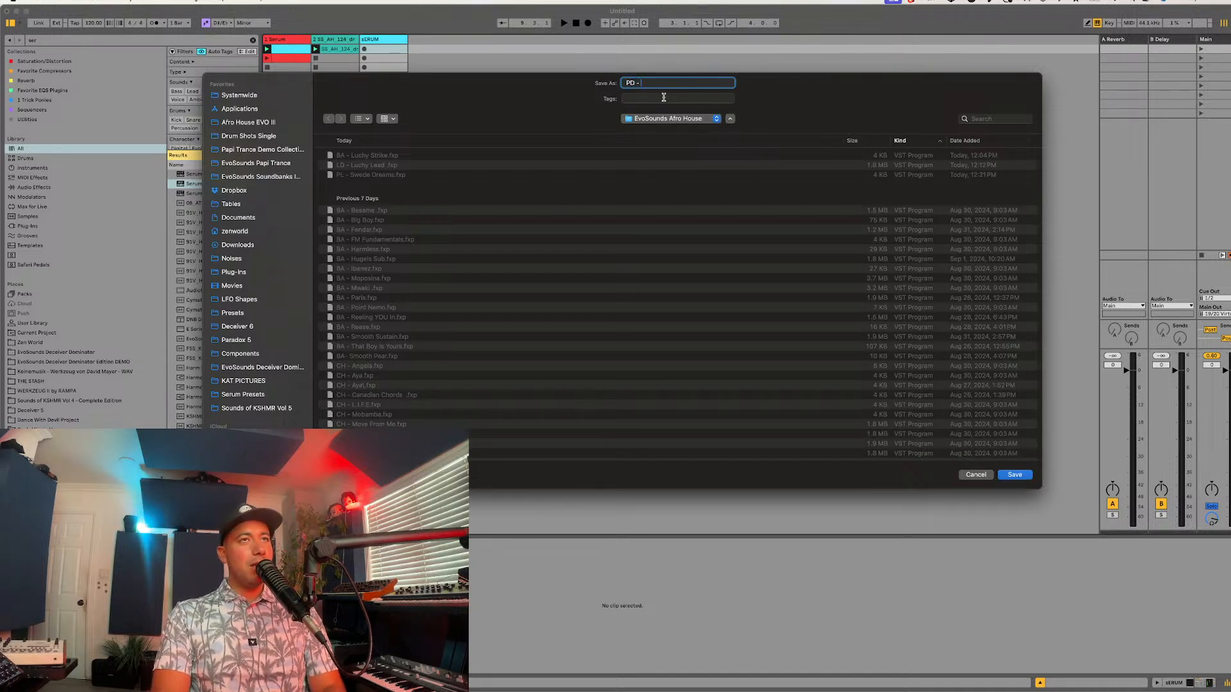
key("Caps_Lock")
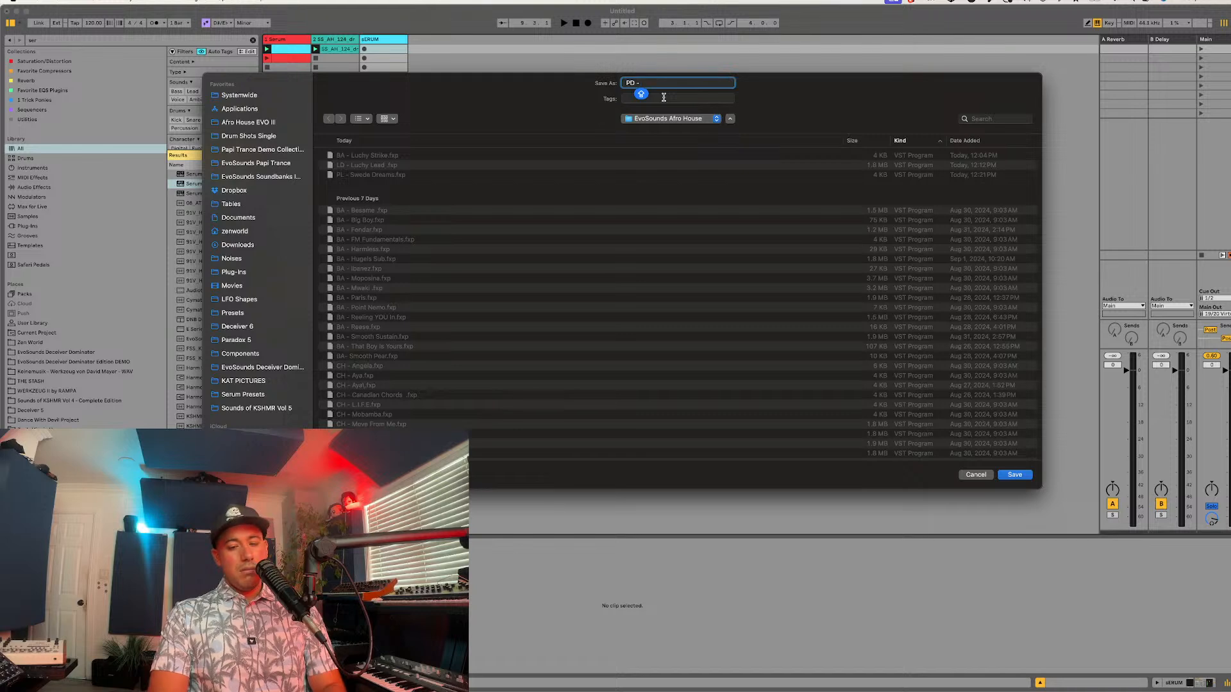
type("Mussy")
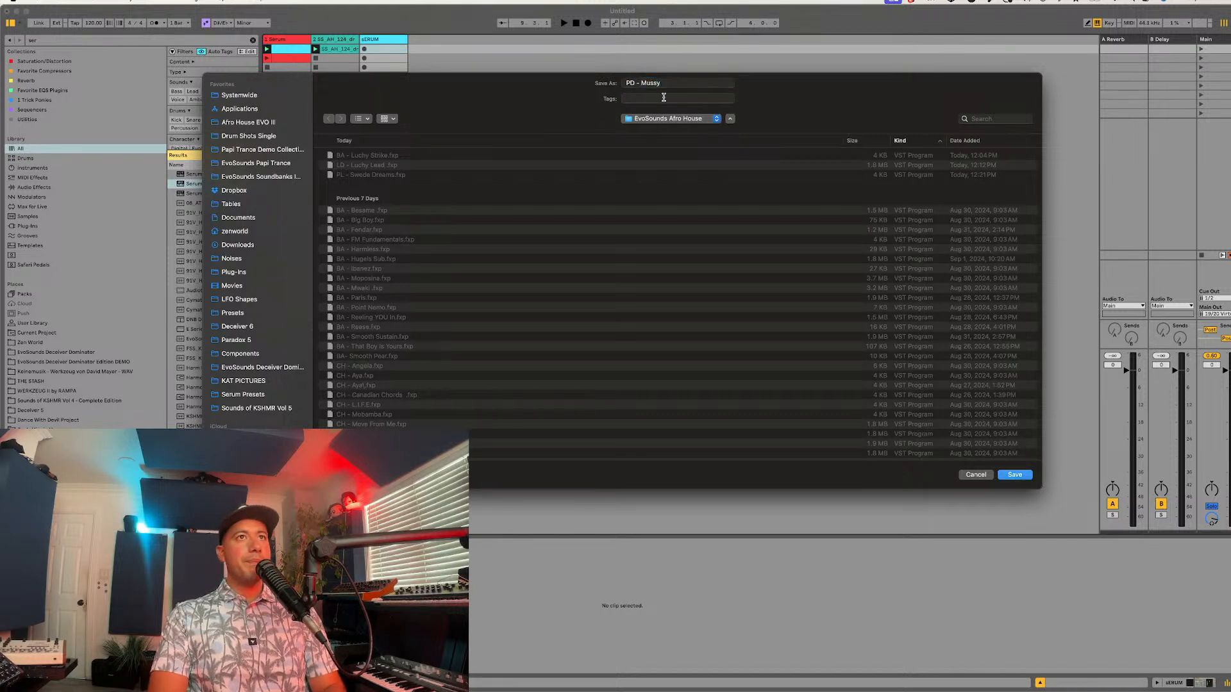
key("Return")
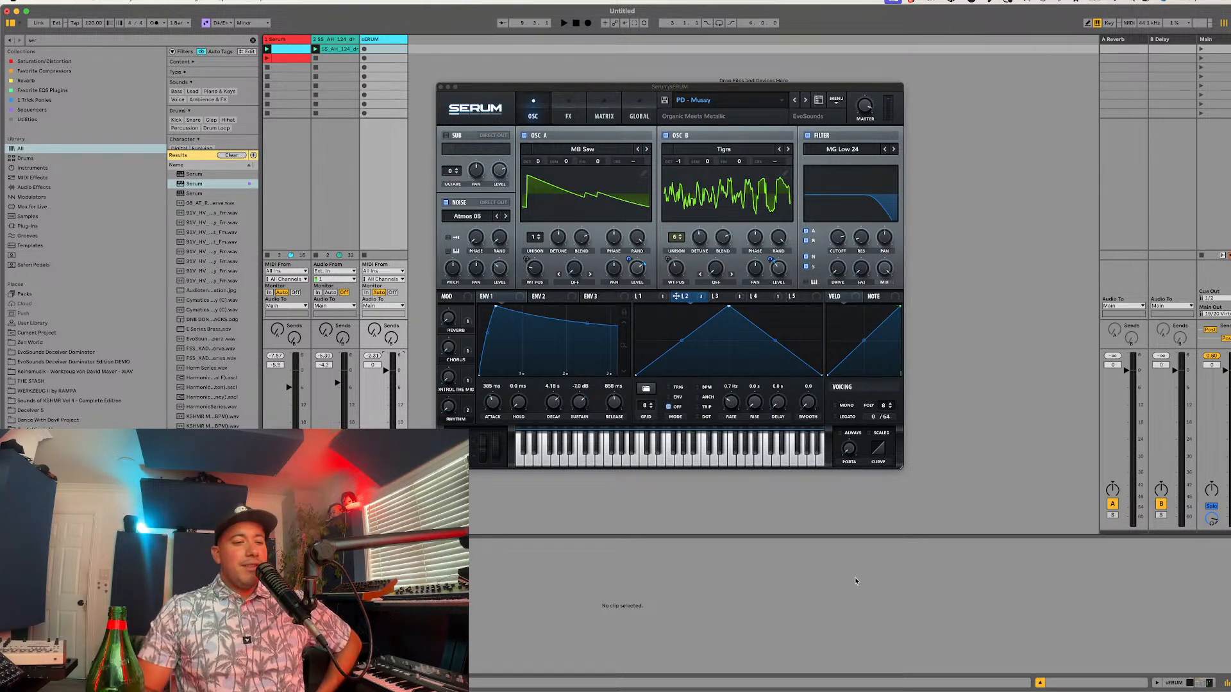
Step: Initialize a fresh preset to start the next sound
left_click(835, 103)
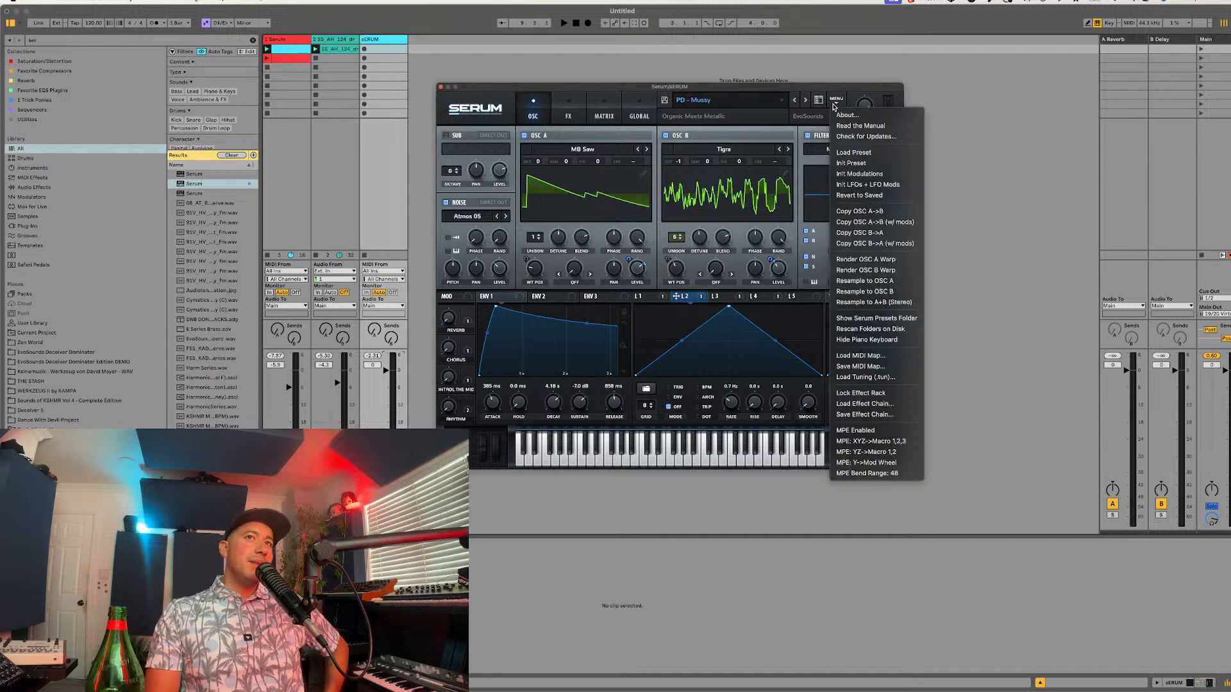
left_click(843, 165)
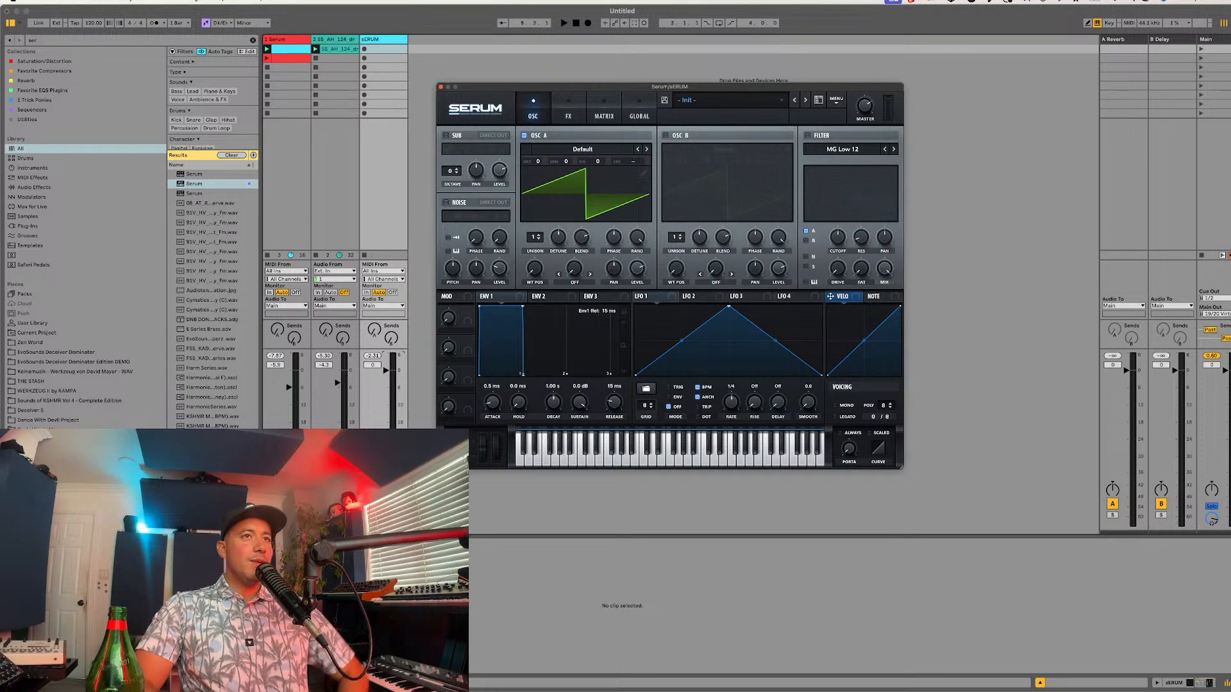
key("super+Tab")
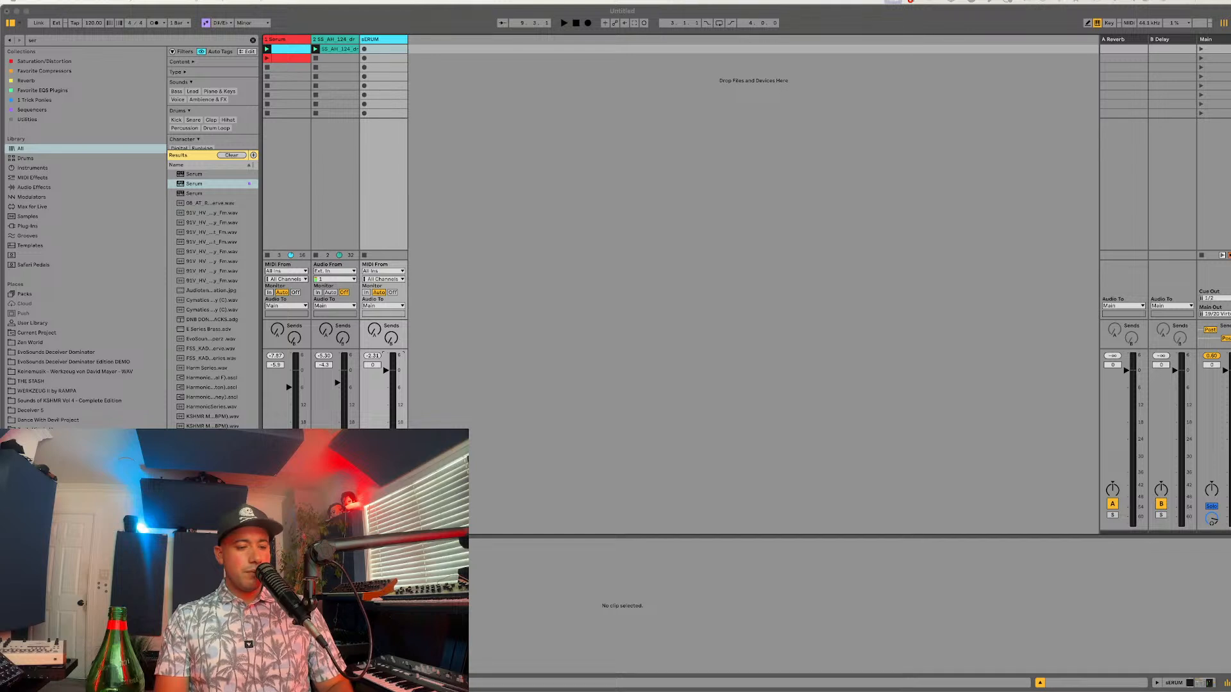
left_click(926, 603)
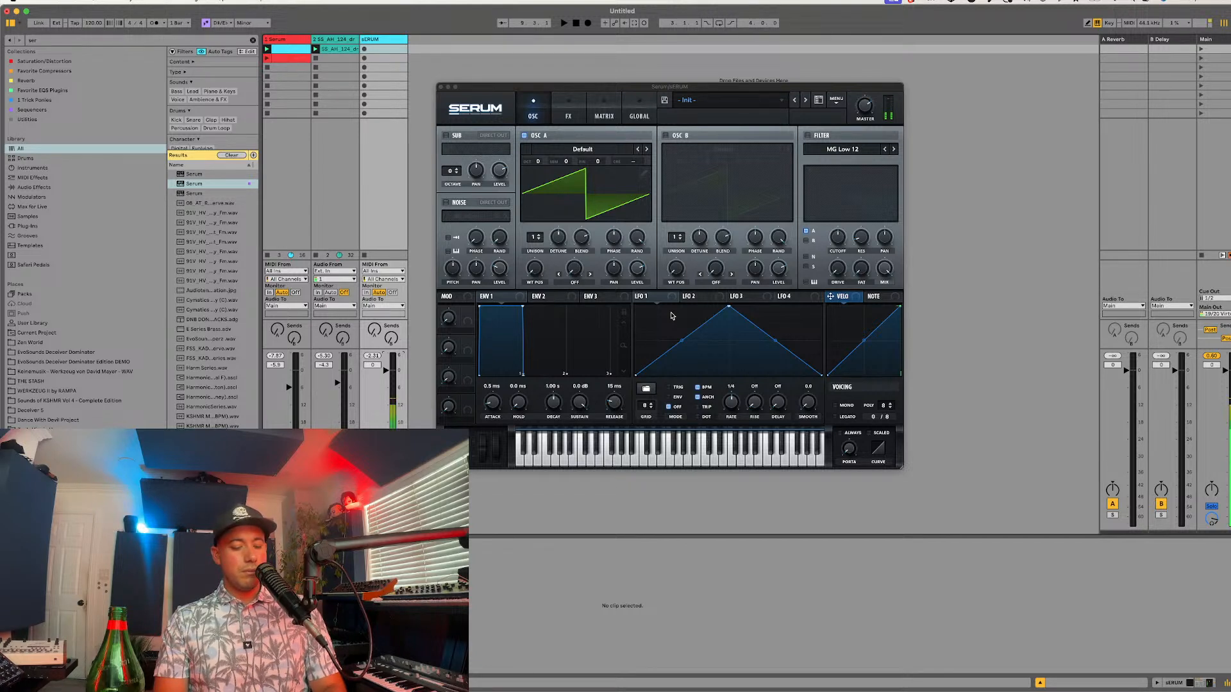
Step: Enable the filter and load the "EVOSounds- Saw C3" wavetable from the EvoSounds - Sub 37 user folder into oscillator A
left_click(807, 136)
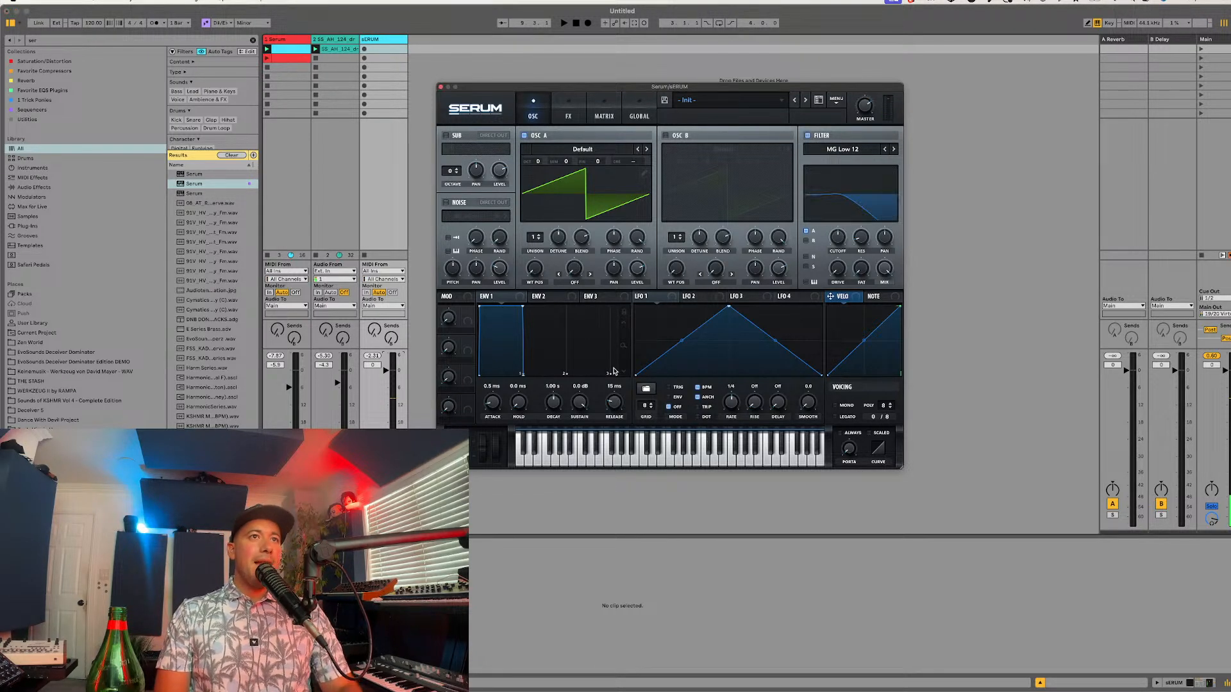
left_click(598, 296)
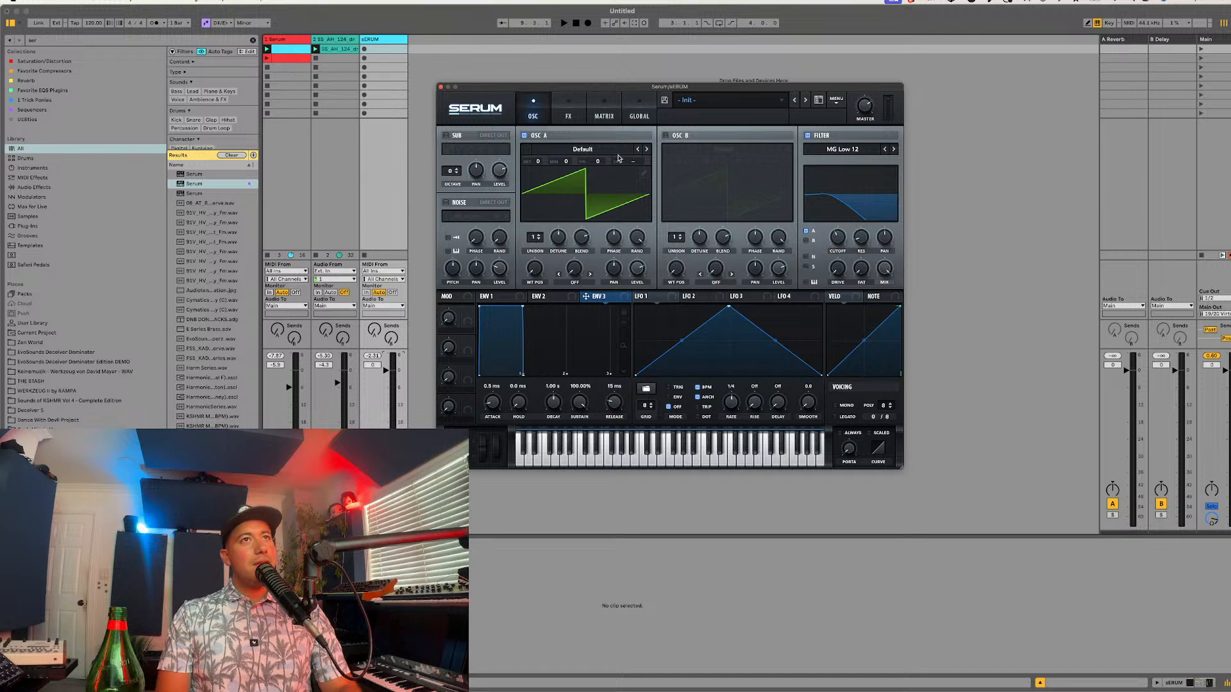
left_click(596, 149)
mouse_move(558, 218)
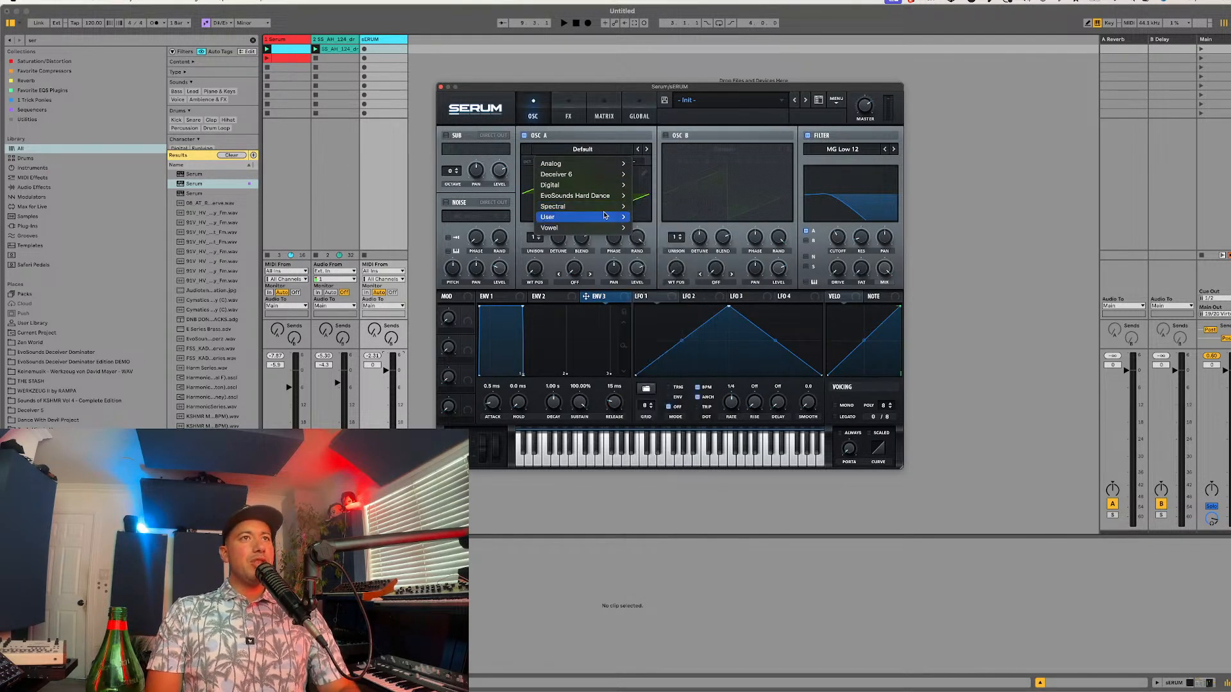
mouse_move(603, 216)
mouse_move(833, 474)
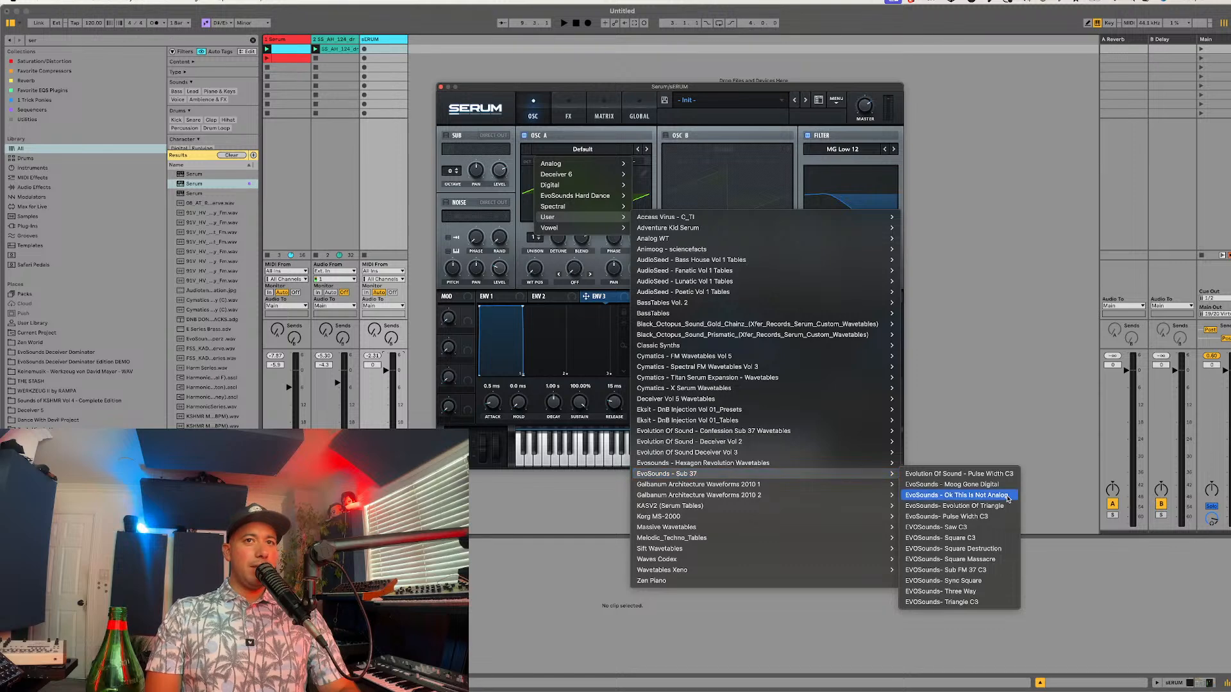
left_click(1000, 527)
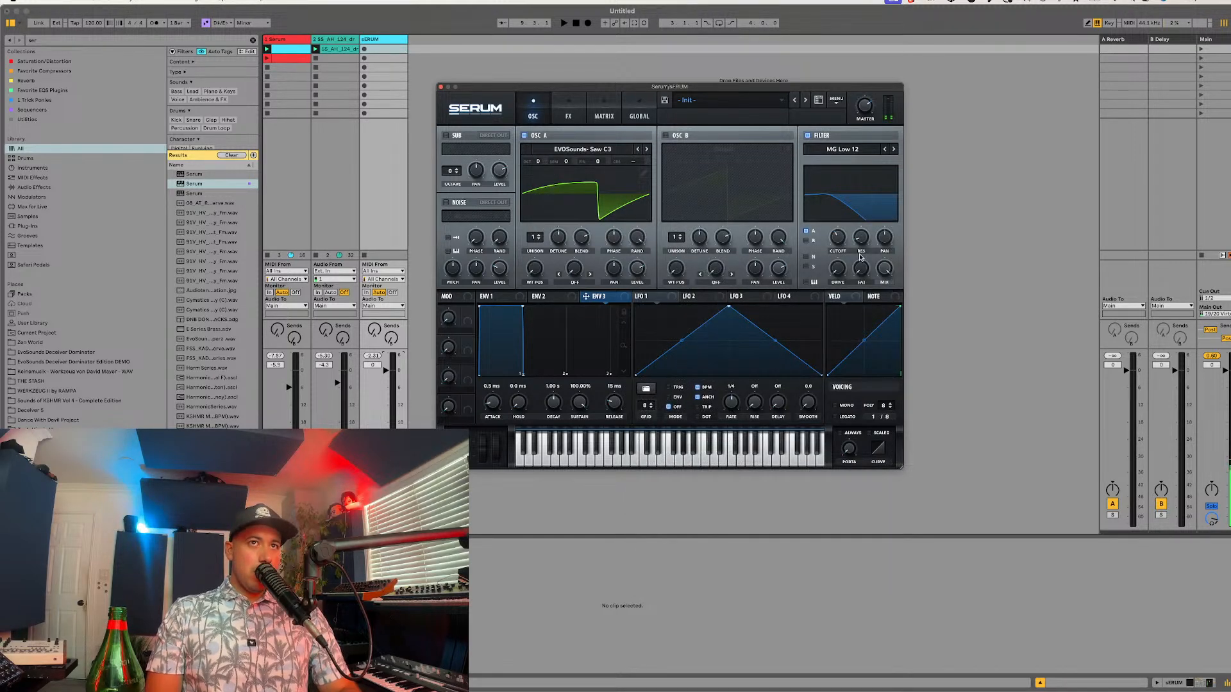
Step: Modulate the MG Low 24 filter's cutoff with envelope 3, using 82 ms attack, 185 ms decay and 15.44% sustain
left_click_drag(585, 296, 837, 239)
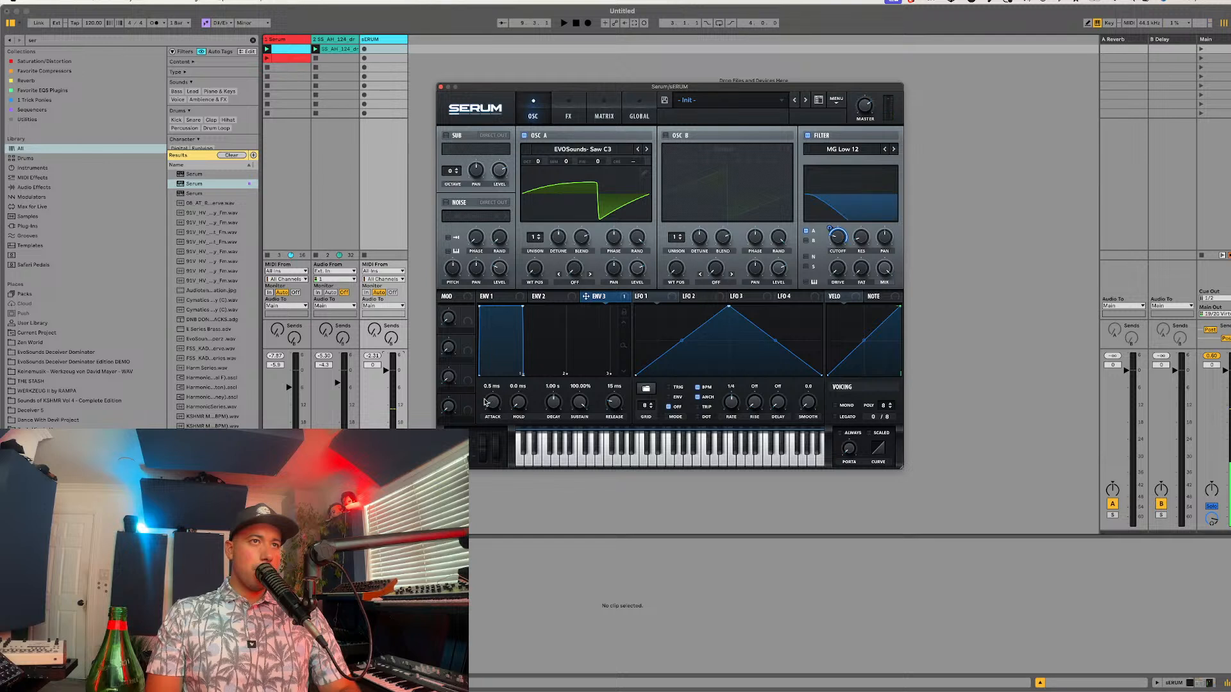
left_click_drag(485, 402, 485, 375)
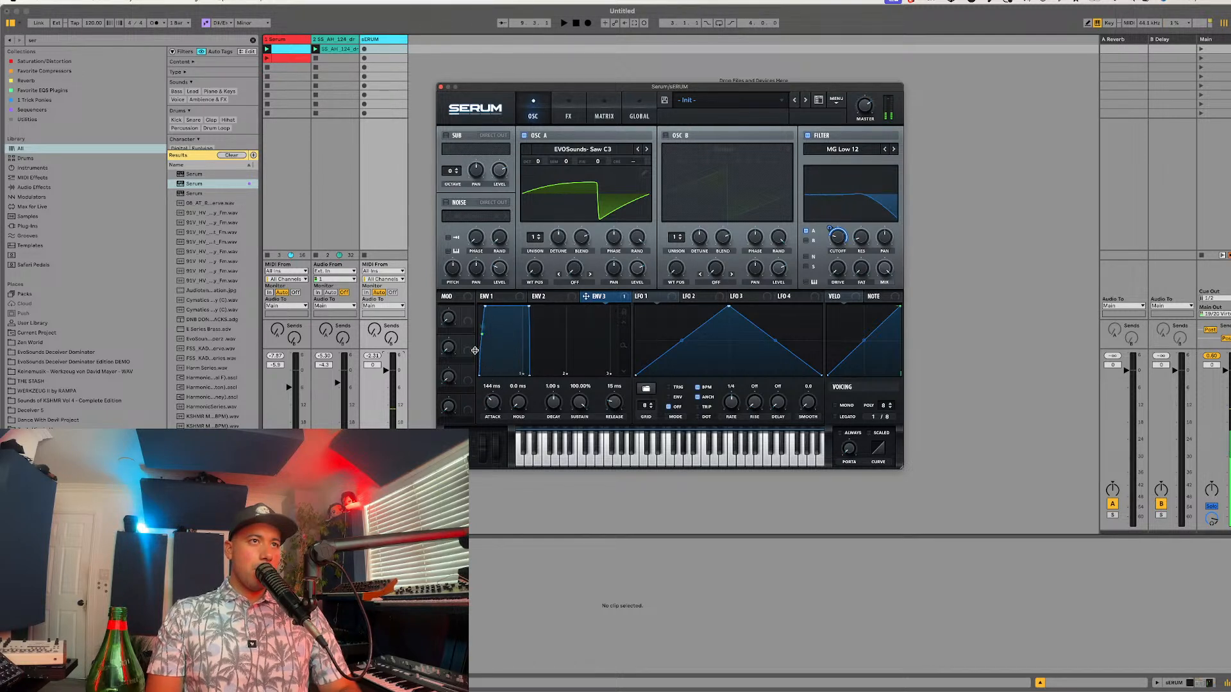
left_click_drag(580, 398, 493, 407)
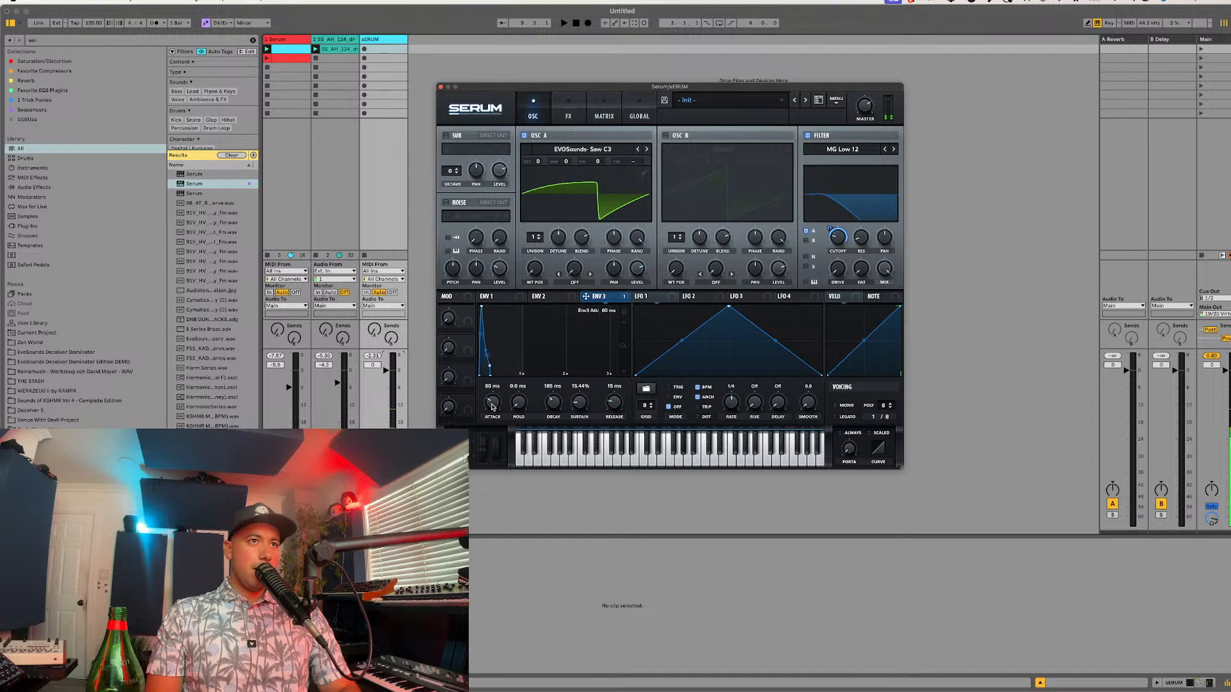
key("super+Tab")
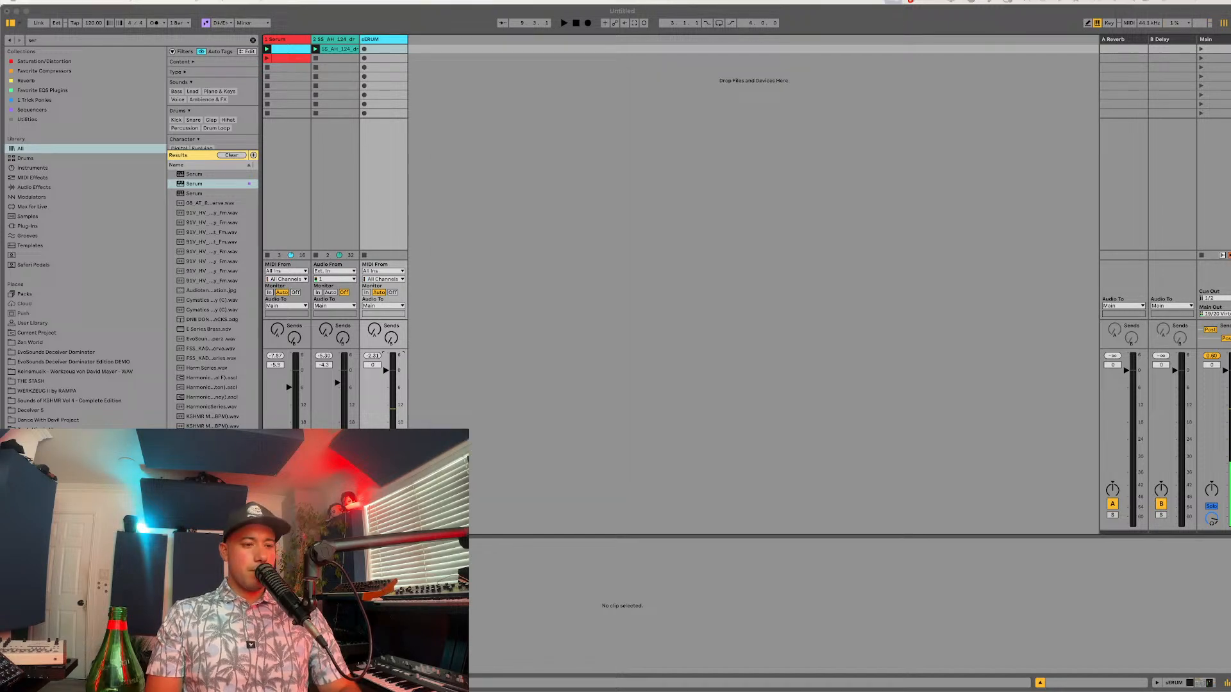
left_click(722, 663)
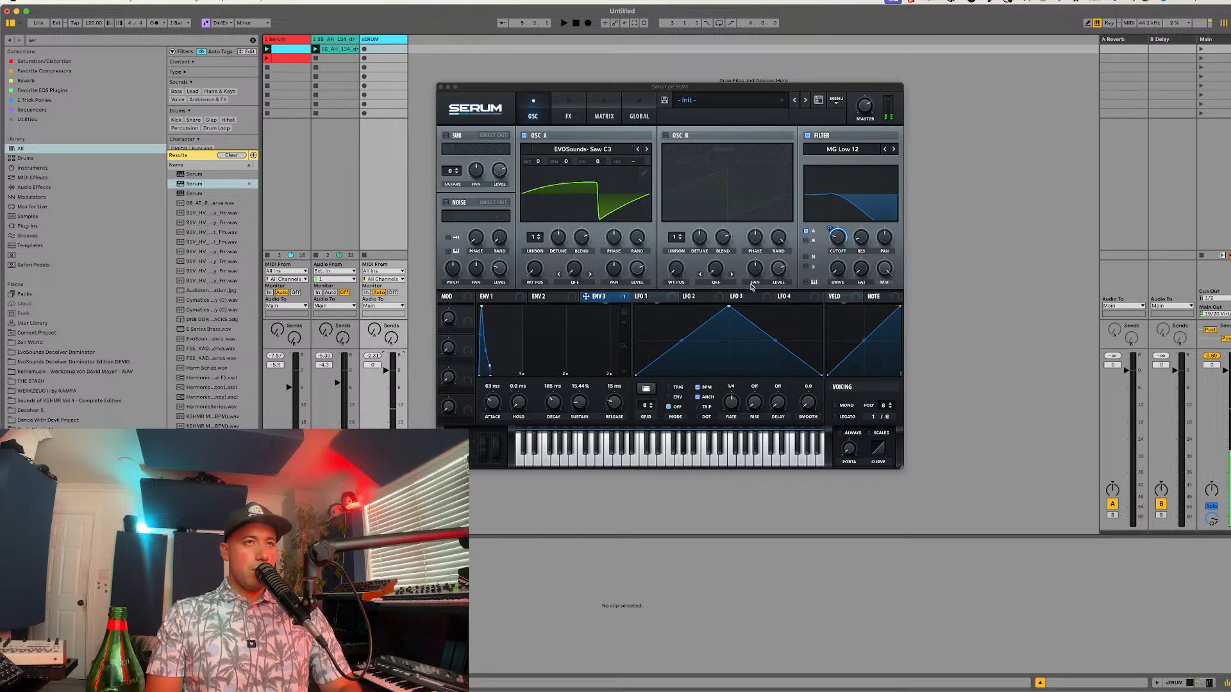
left_click_drag(491, 404, 488, 404)
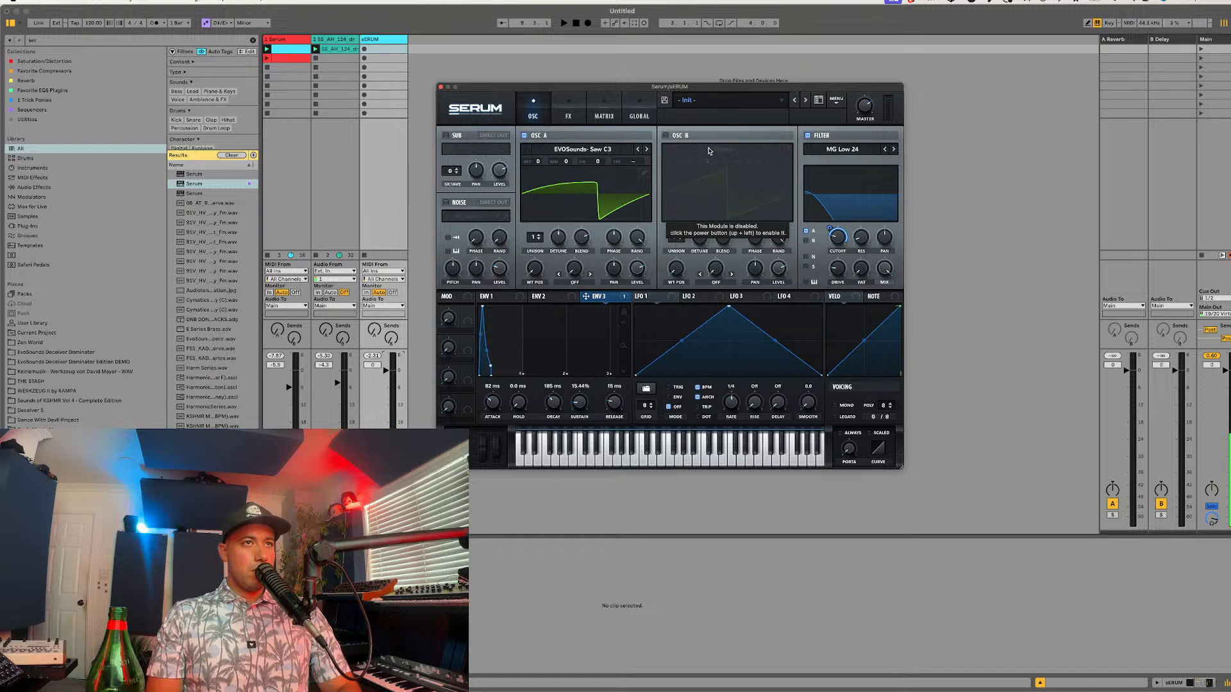
Step: Set oscillator A's octave to -1 and audition the patch
left_click_drag(535, 160, 535, 173)
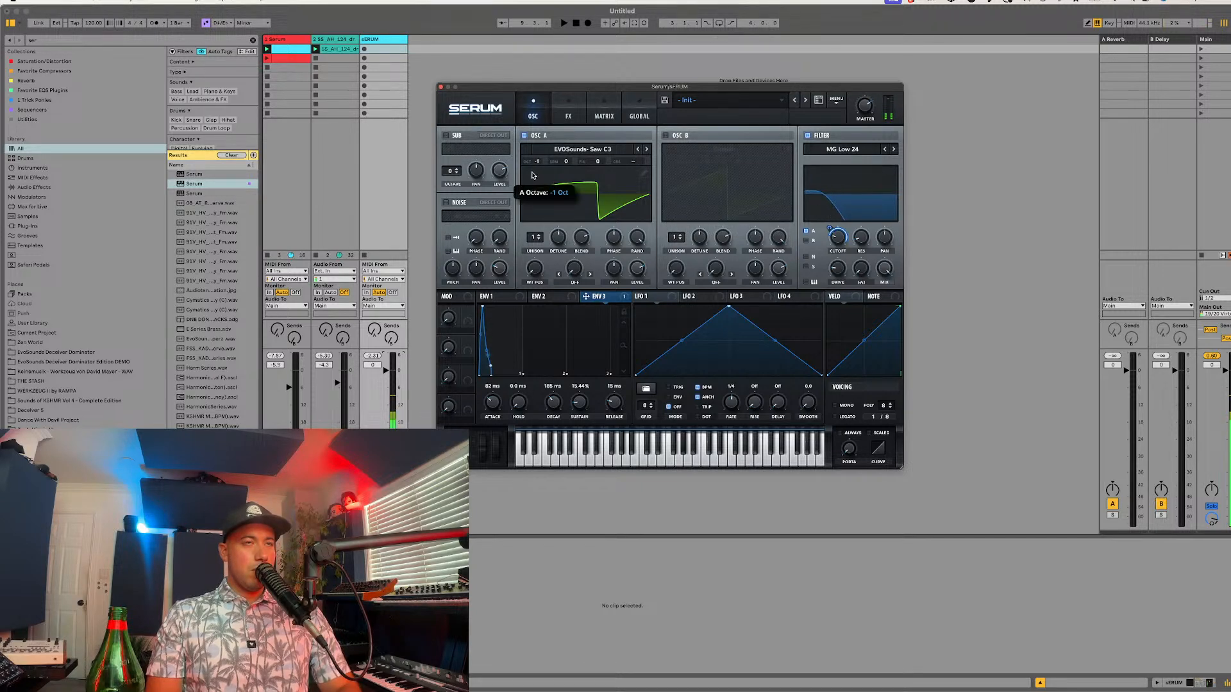
key("super+Tab")
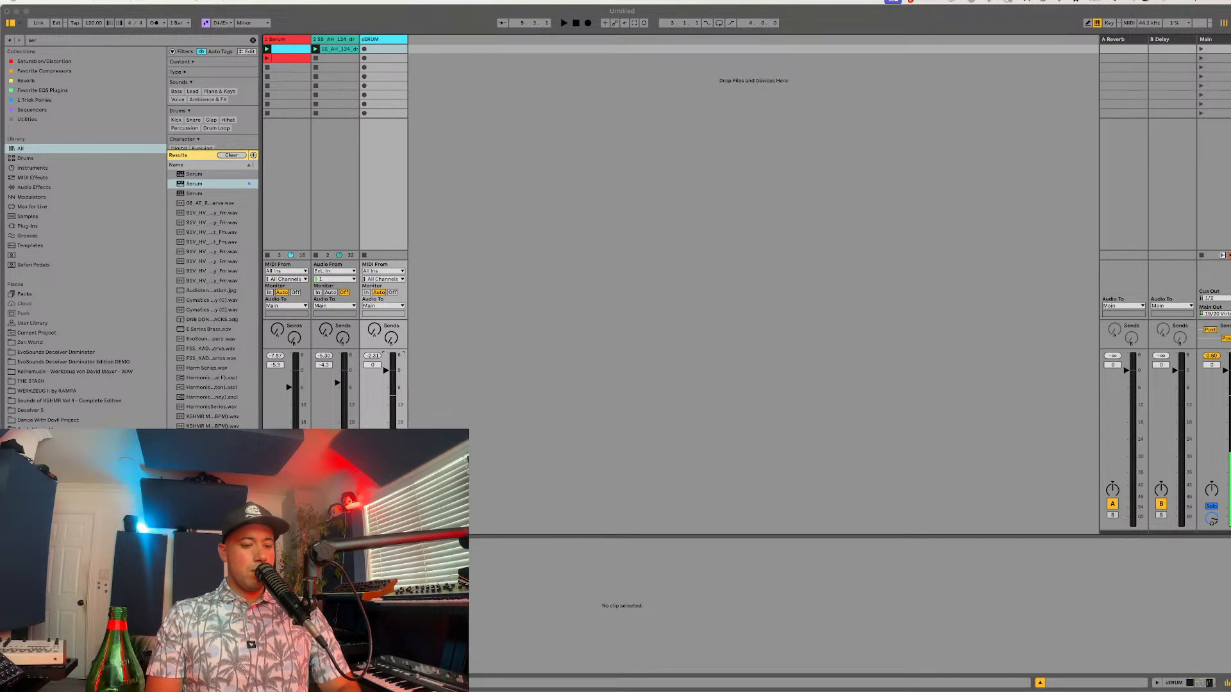
left_click(660, 487)
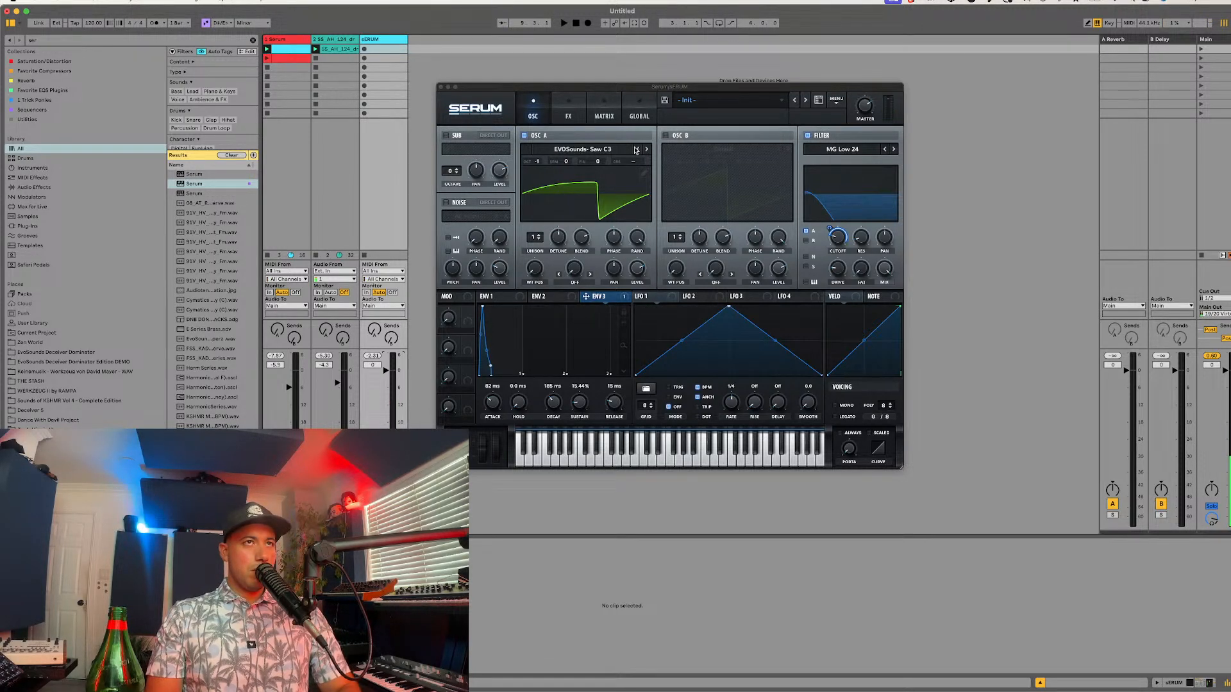
left_click(541, 161)
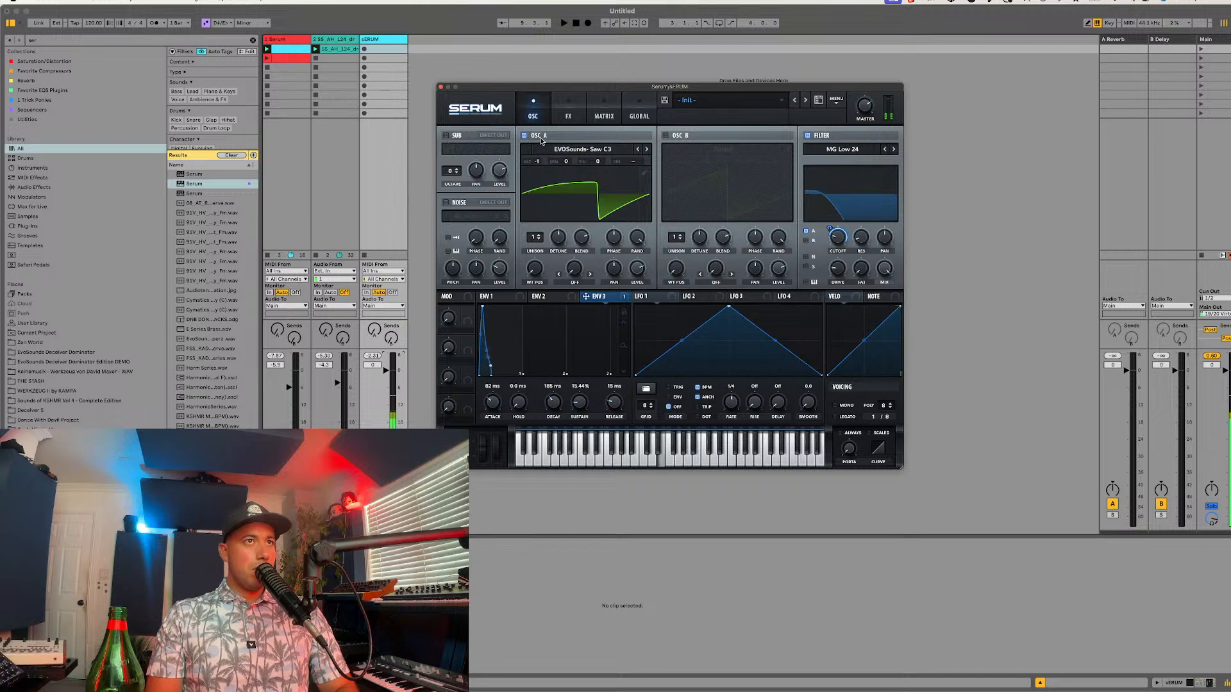
mouse_move(540, 164)
left_click_drag(539, 164, 542, 150)
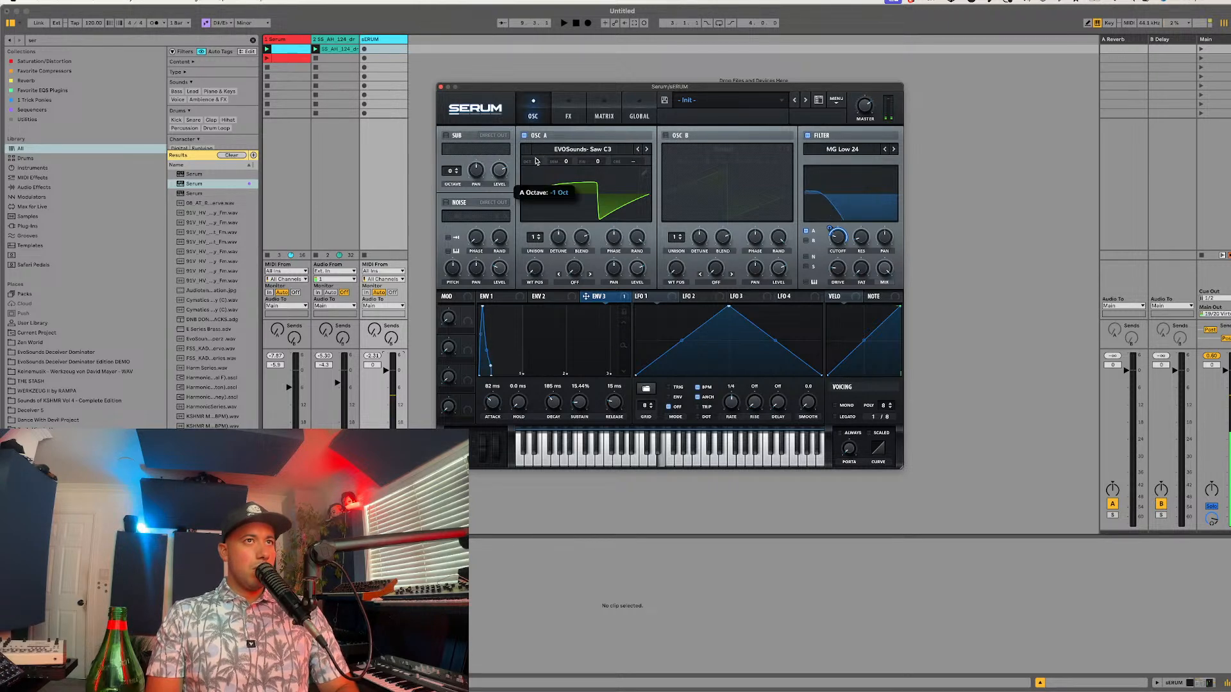
Step: Enable oscillator B as a copy of oscillator A, tune it up 7 semitones and route it through the filter
left_click(686, 139)
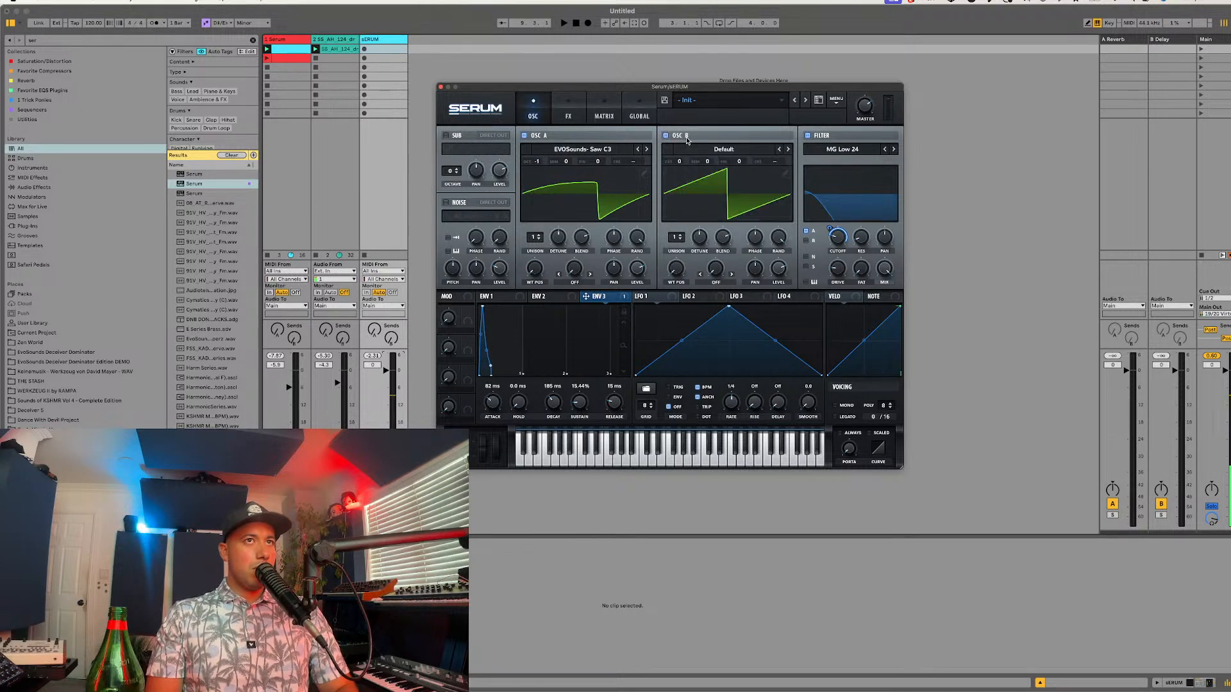
left_click(834, 103)
left_click(859, 211)
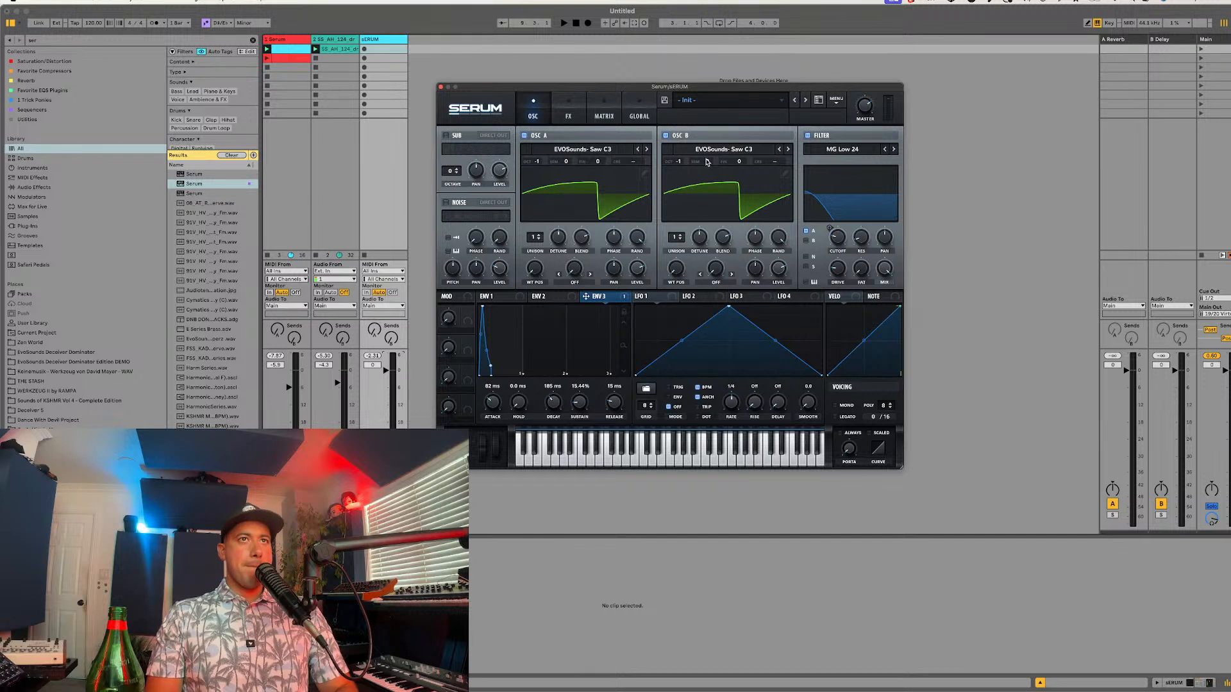
left_click_drag(707, 162, 716, 133)
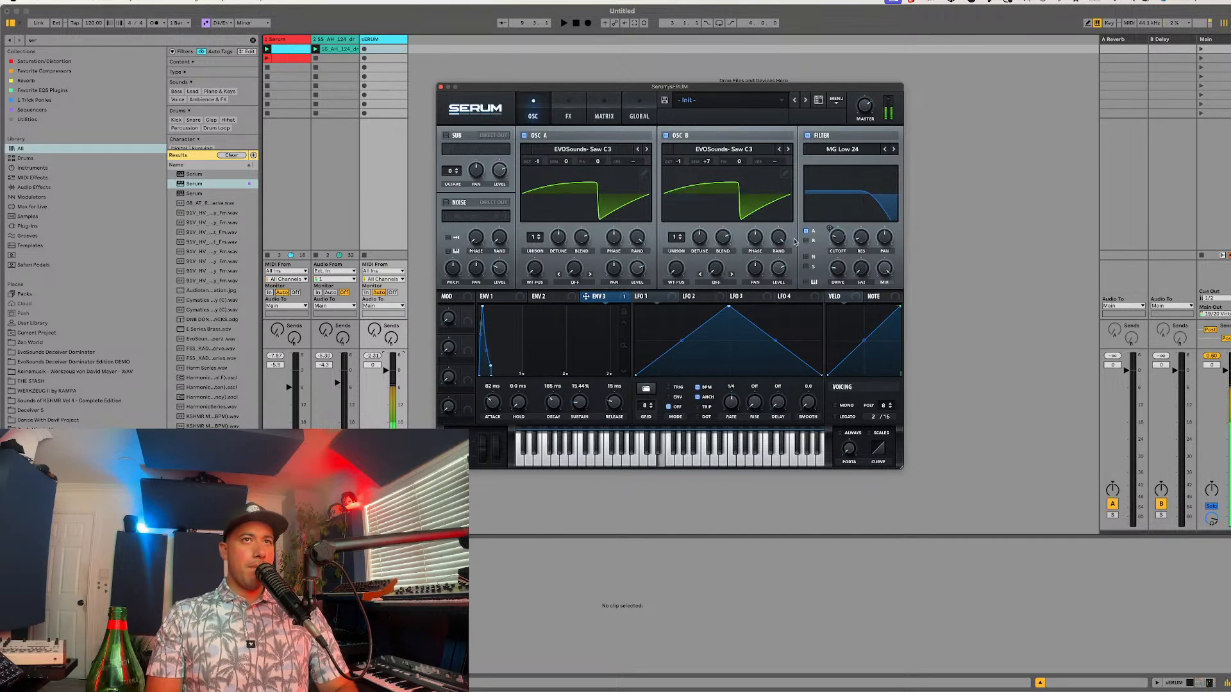
left_click(810, 241)
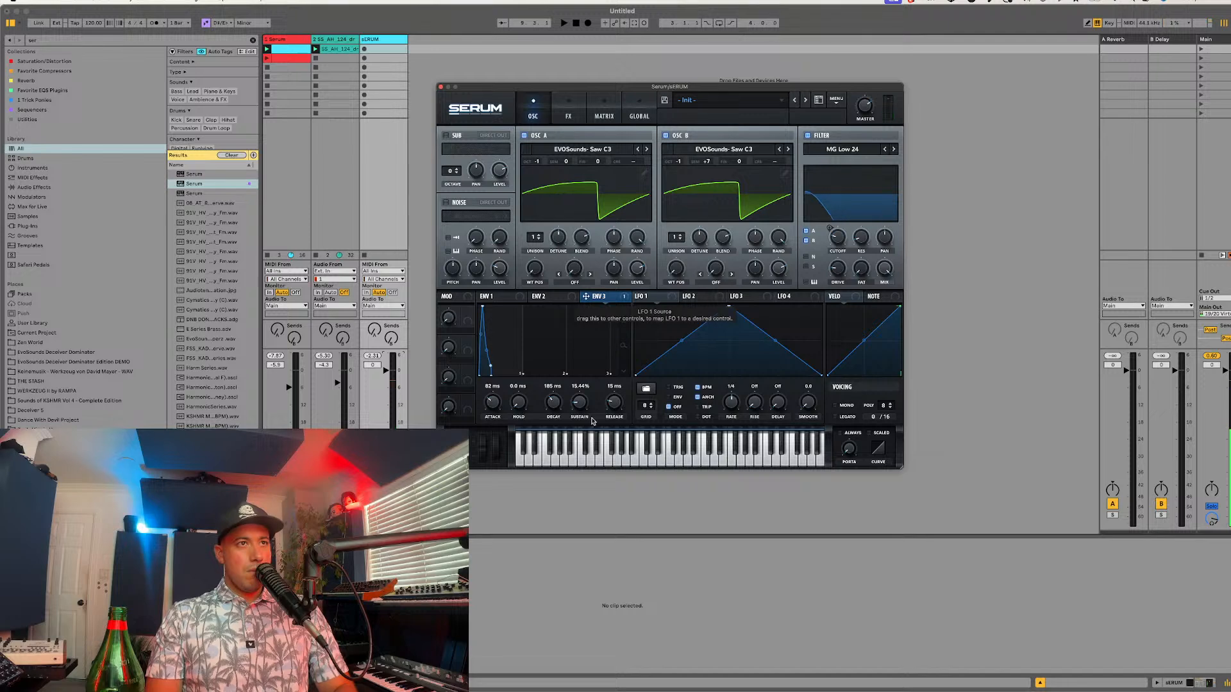
Step: Audition the two-oscillator patch and turn oscillator B off
key("super+Tab")
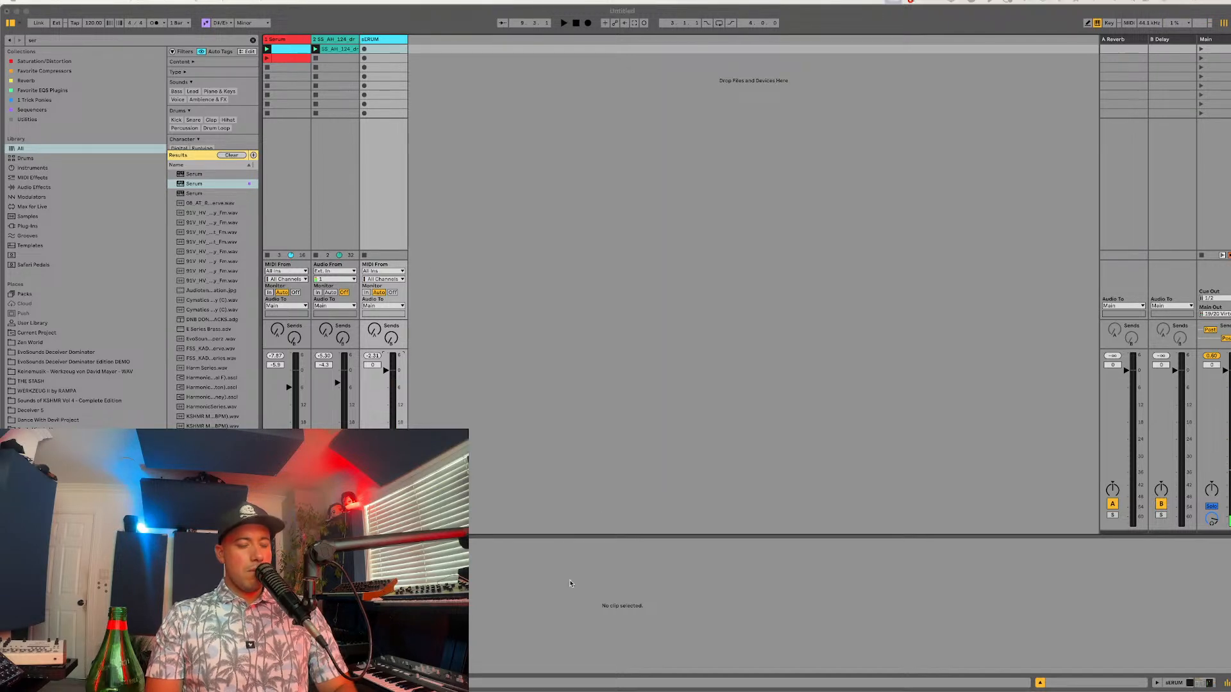
key("super+Tab")
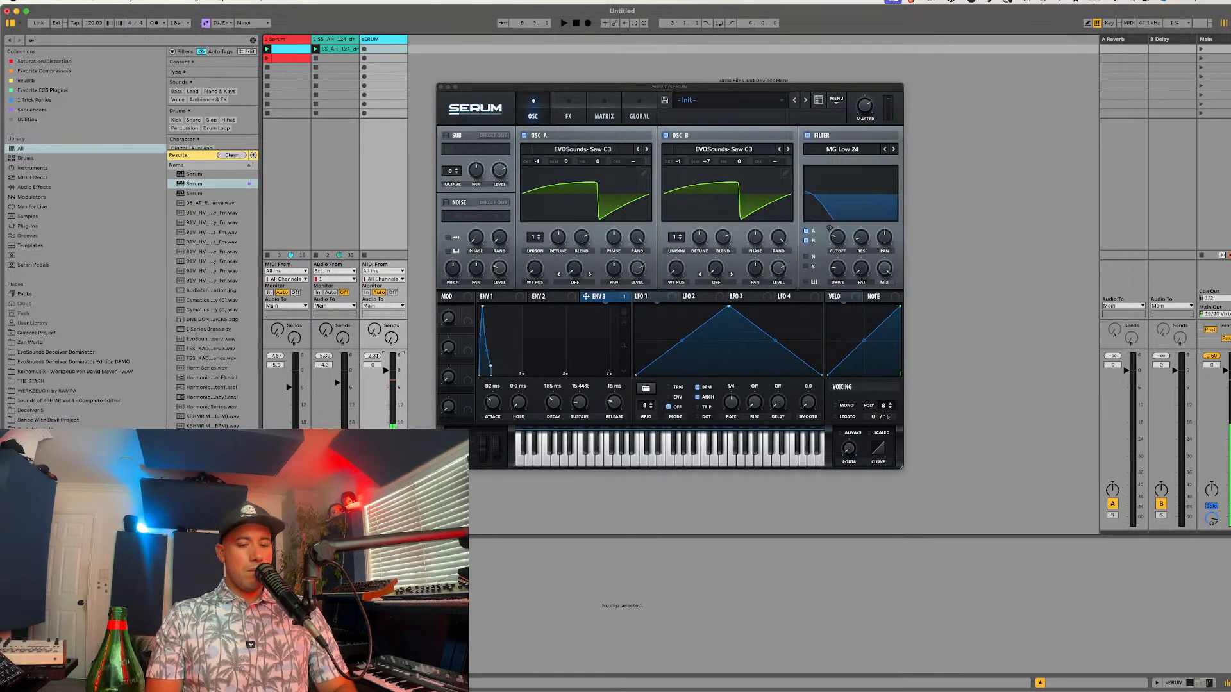
key("super+Tab")
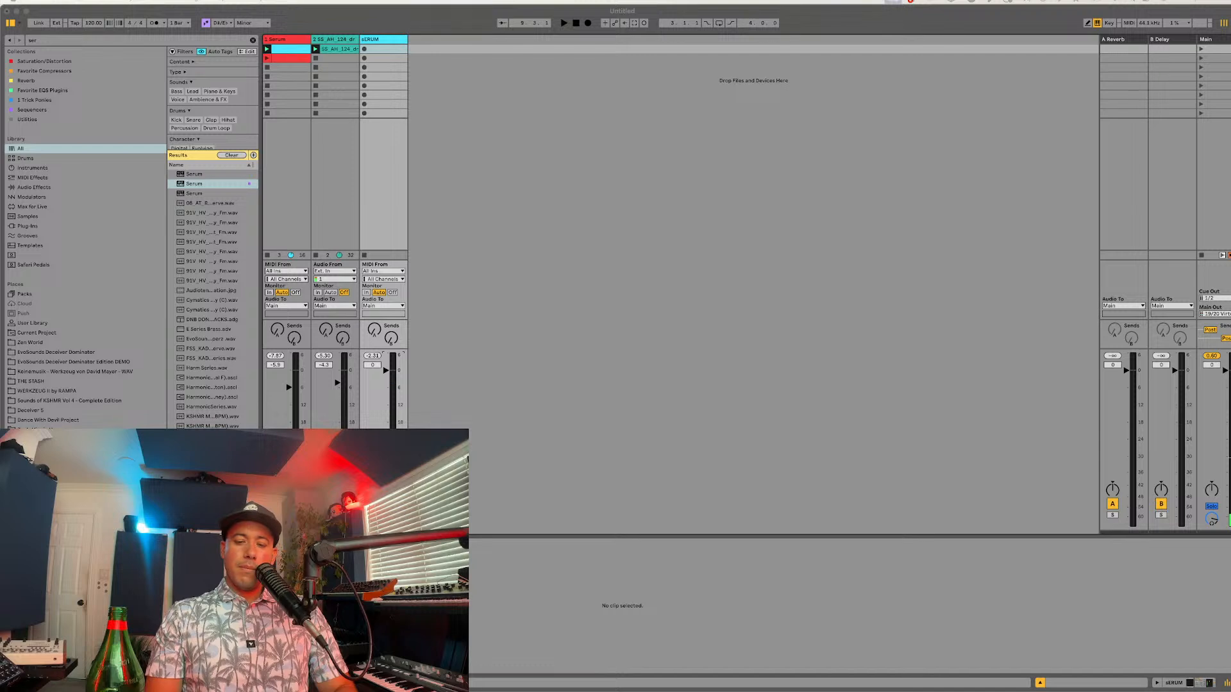
key("super+Tab")
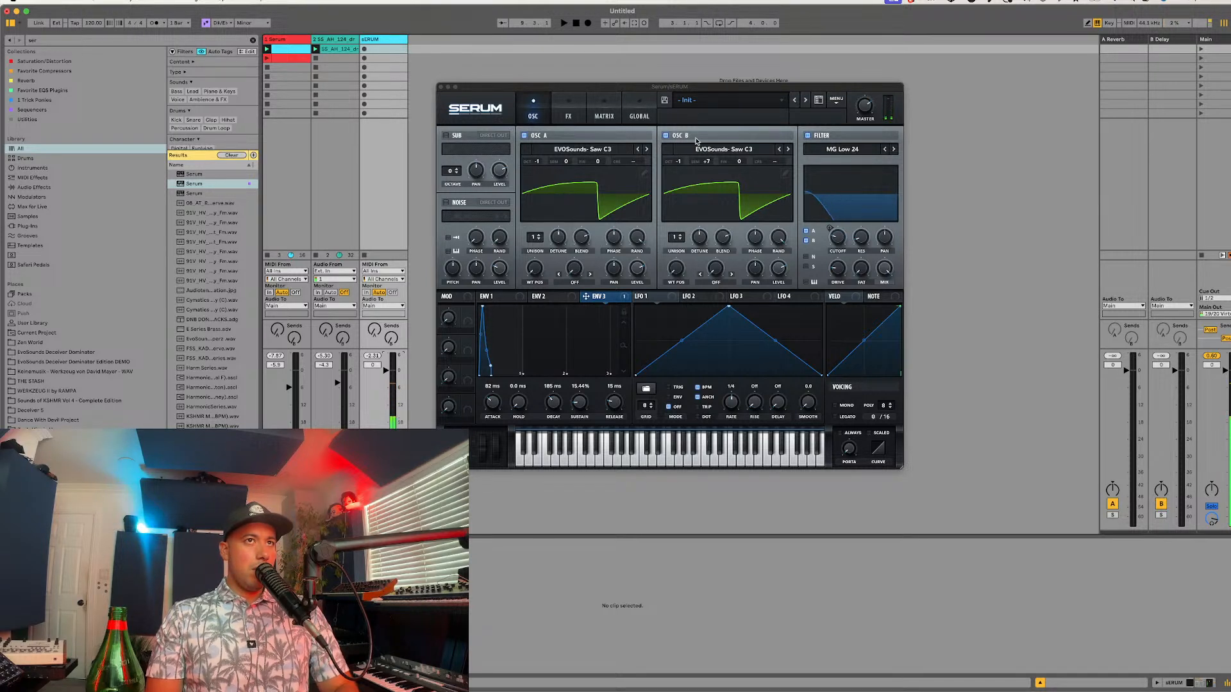
left_click(676, 136)
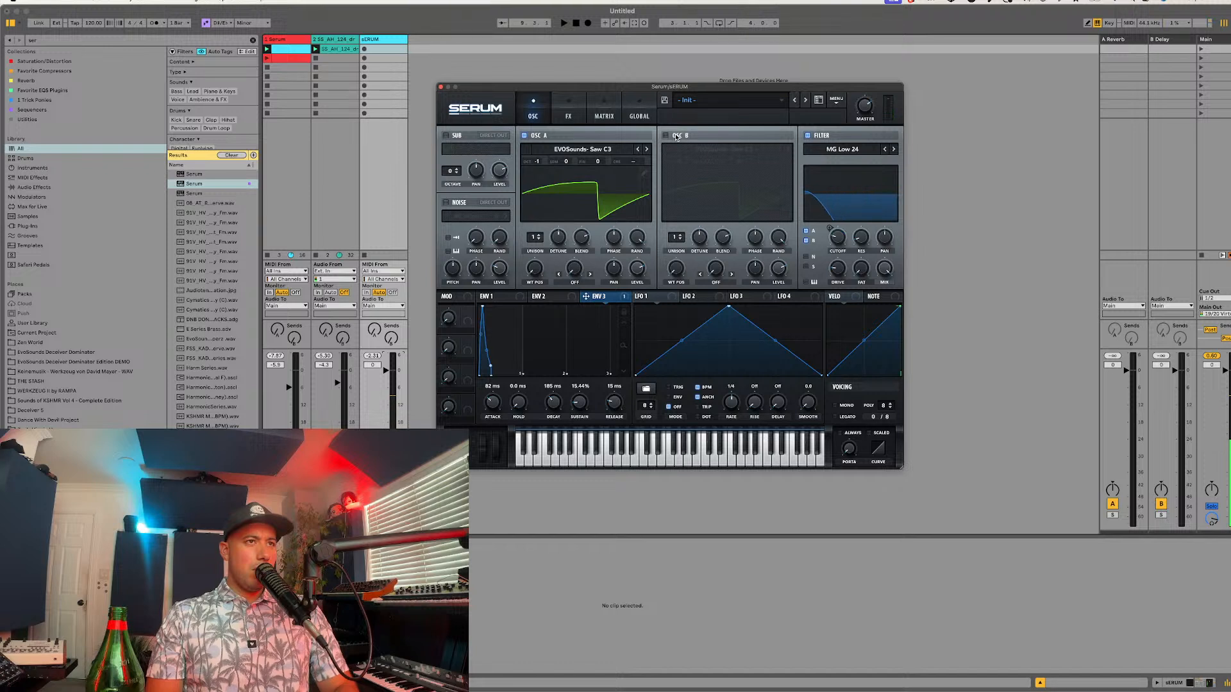
Step: Set the project's scale root to G#/Ab and create an empty MIDI clip on the sERUM track, enlarging its note editor
left_click(218, 23)
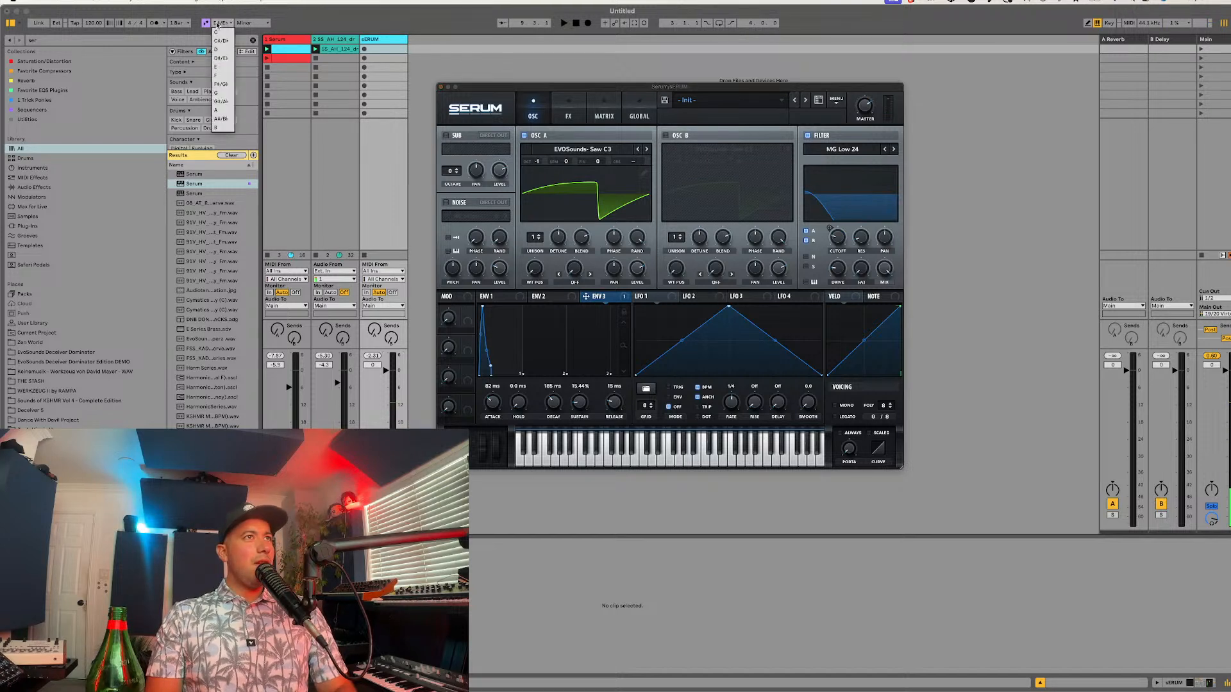
left_click(228, 101)
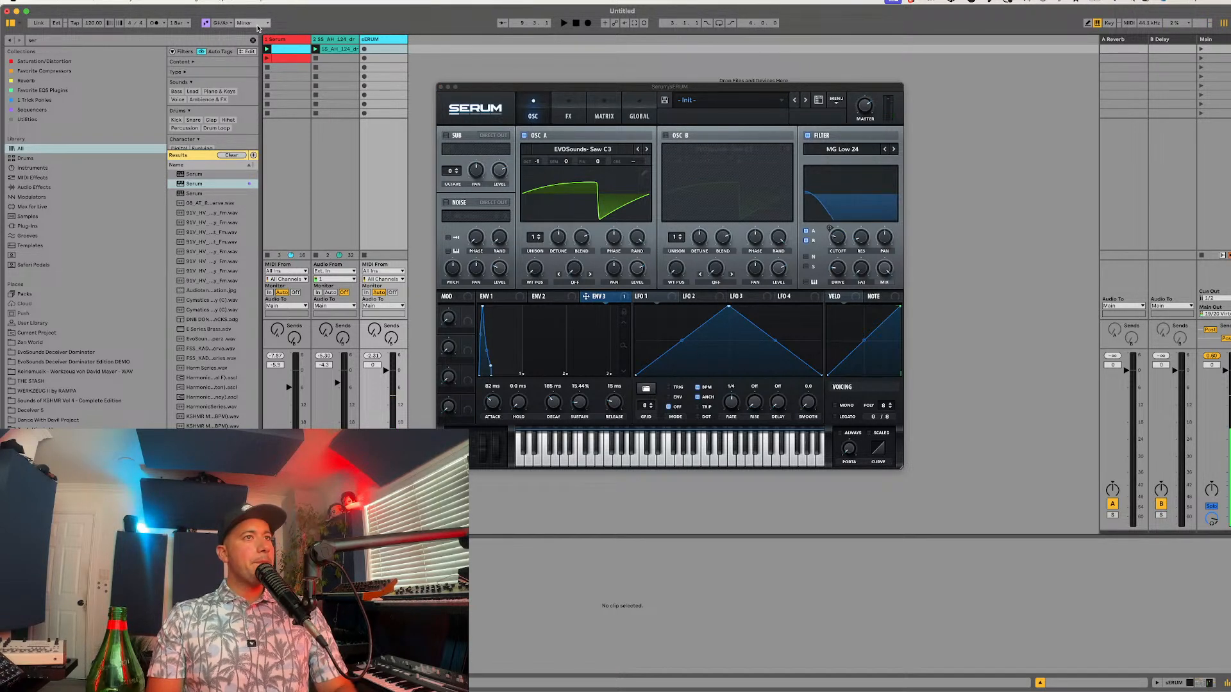
double_click(373, 48)
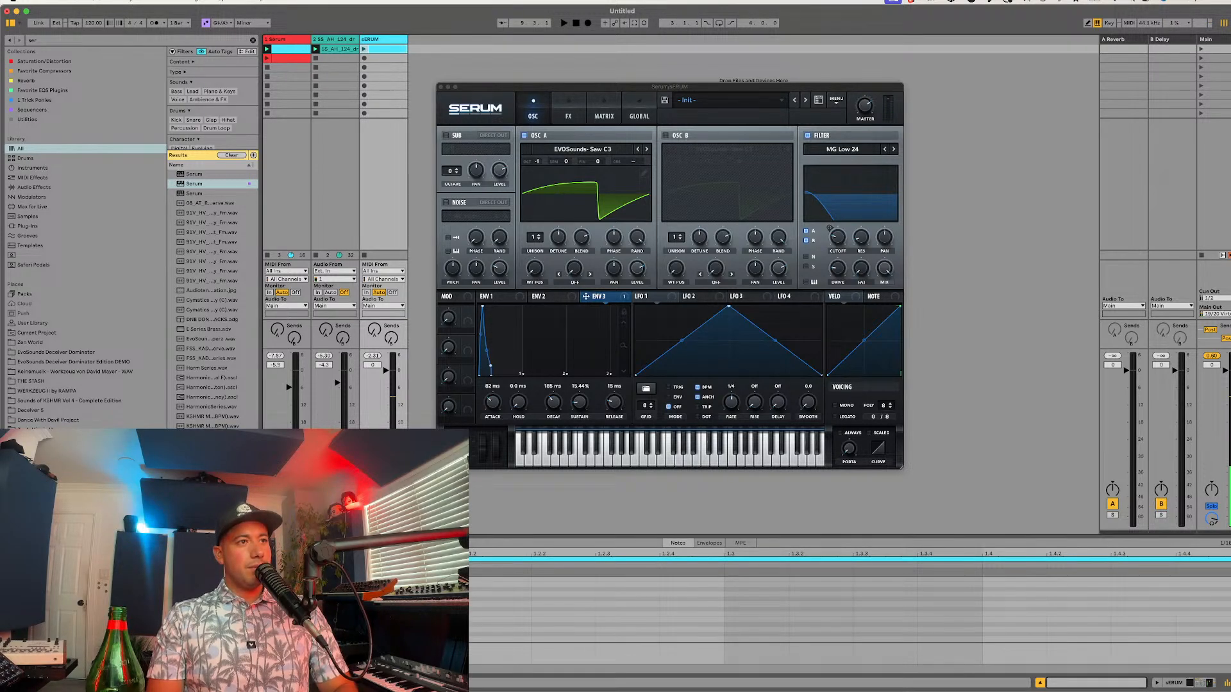
left_click_drag(419, 536, 419, 380)
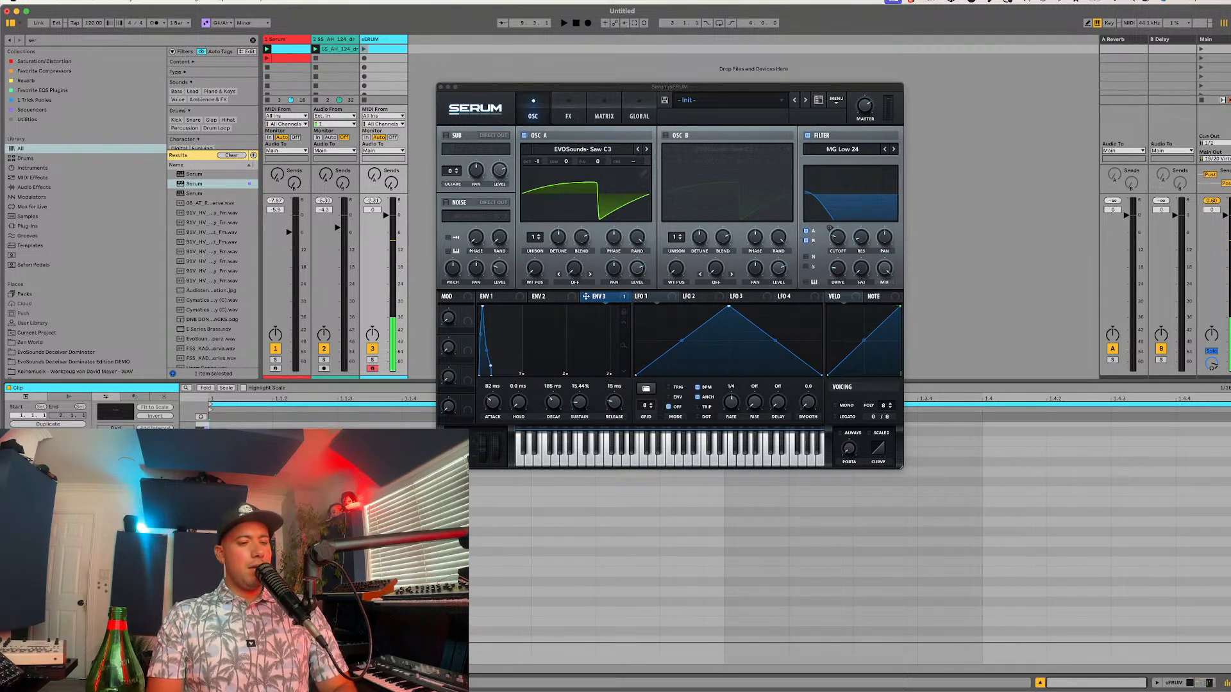
key("super+alt+p")
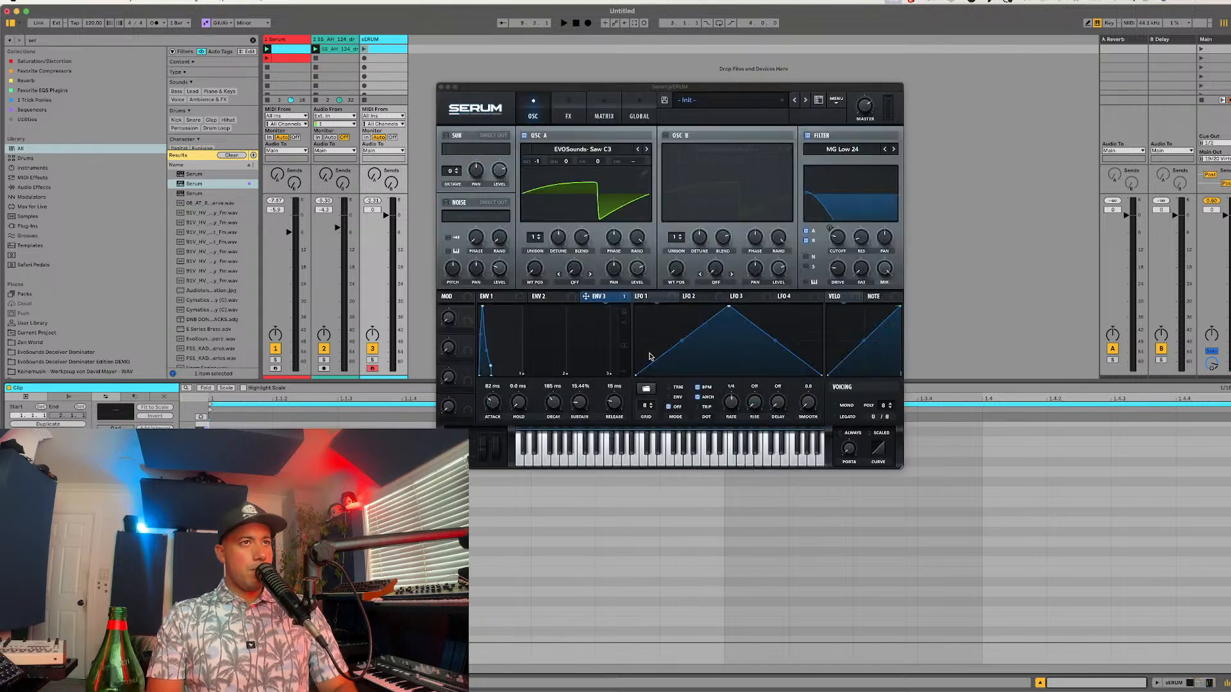
key("super+alt+p")
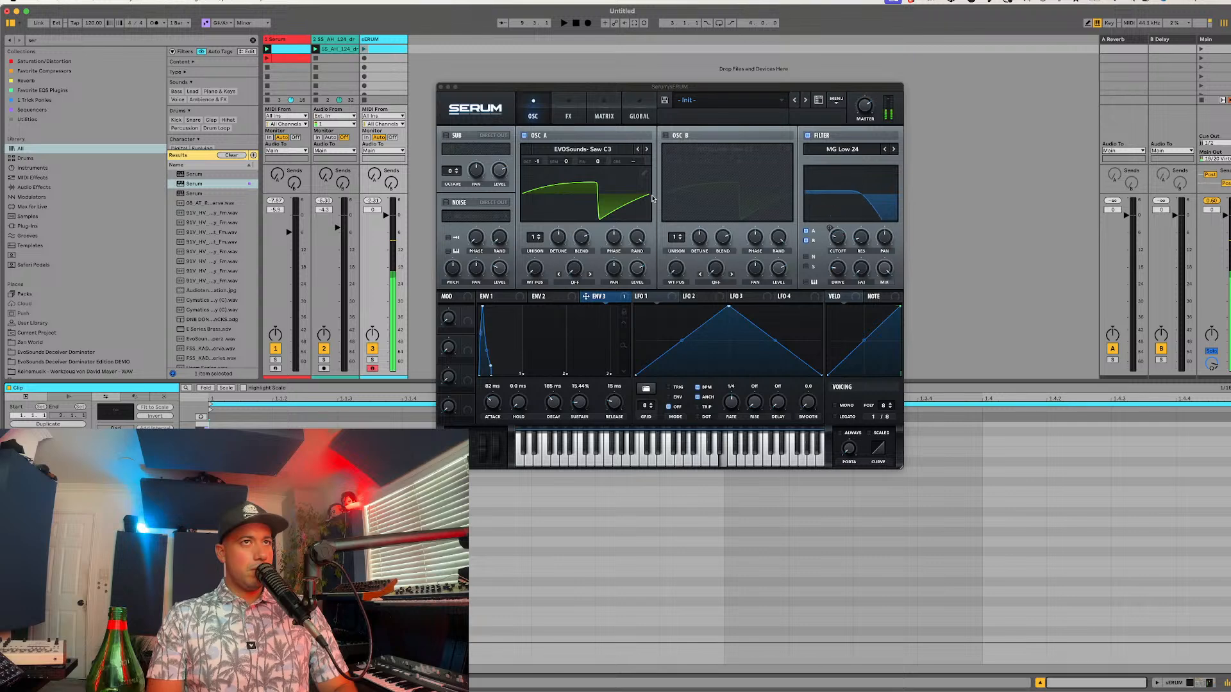
key("super+alt+p")
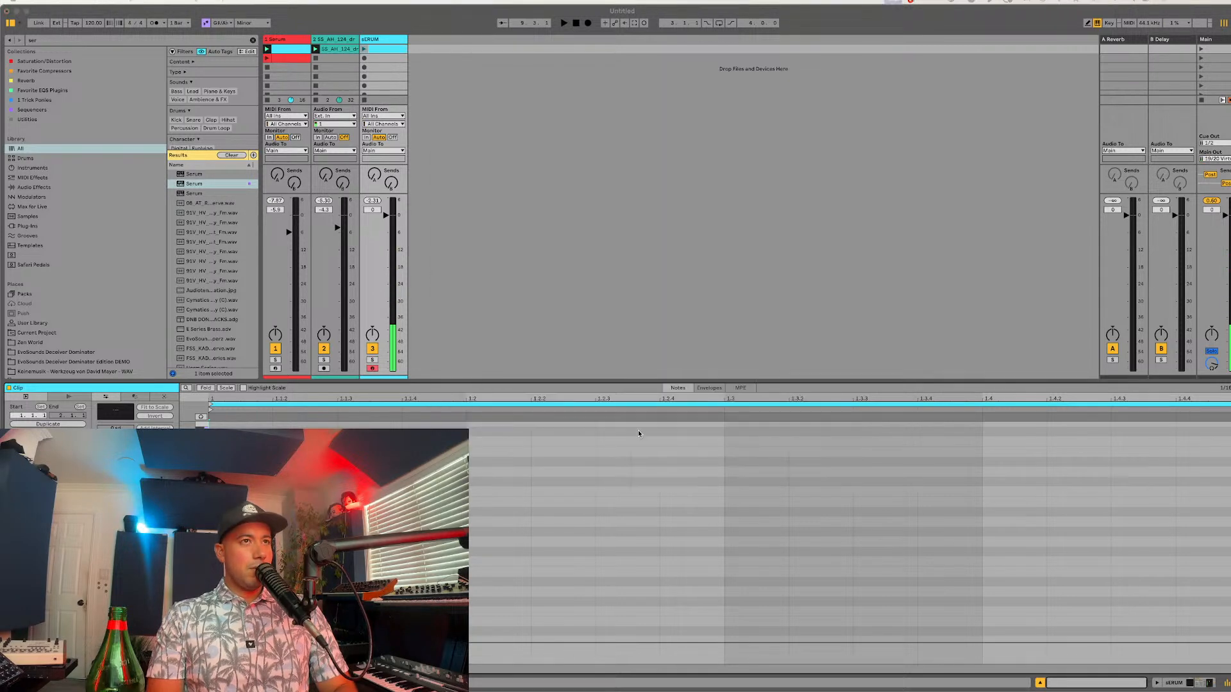
key("super+alt+p")
Step: Add the Tube distortion effect to the patch with more drive, and enable the EQ
left_click(569, 106)
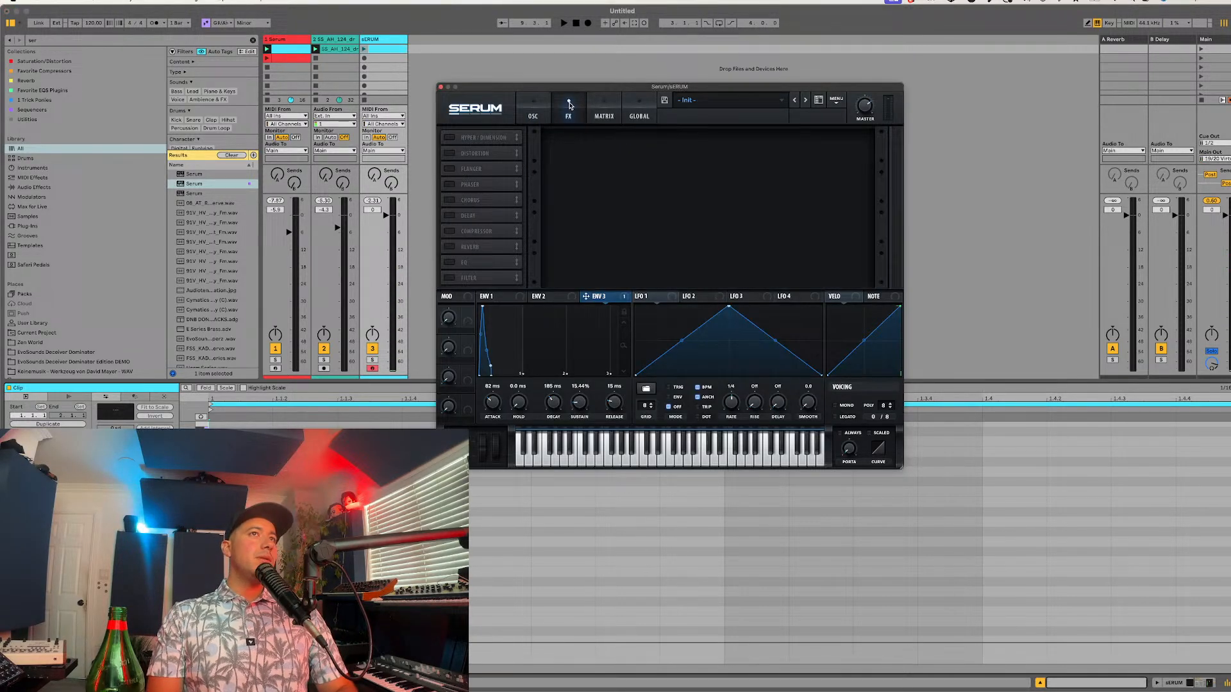
left_click(453, 153)
left_click_drag(773, 141, 770, 109)
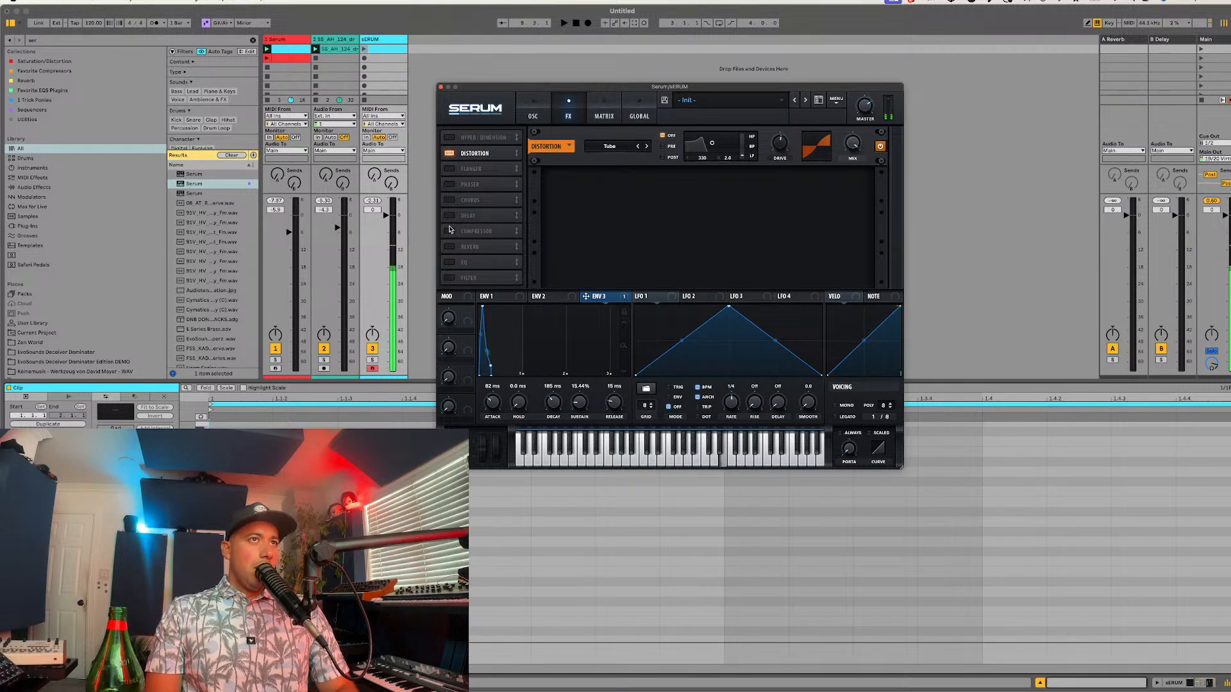
left_click(449, 262)
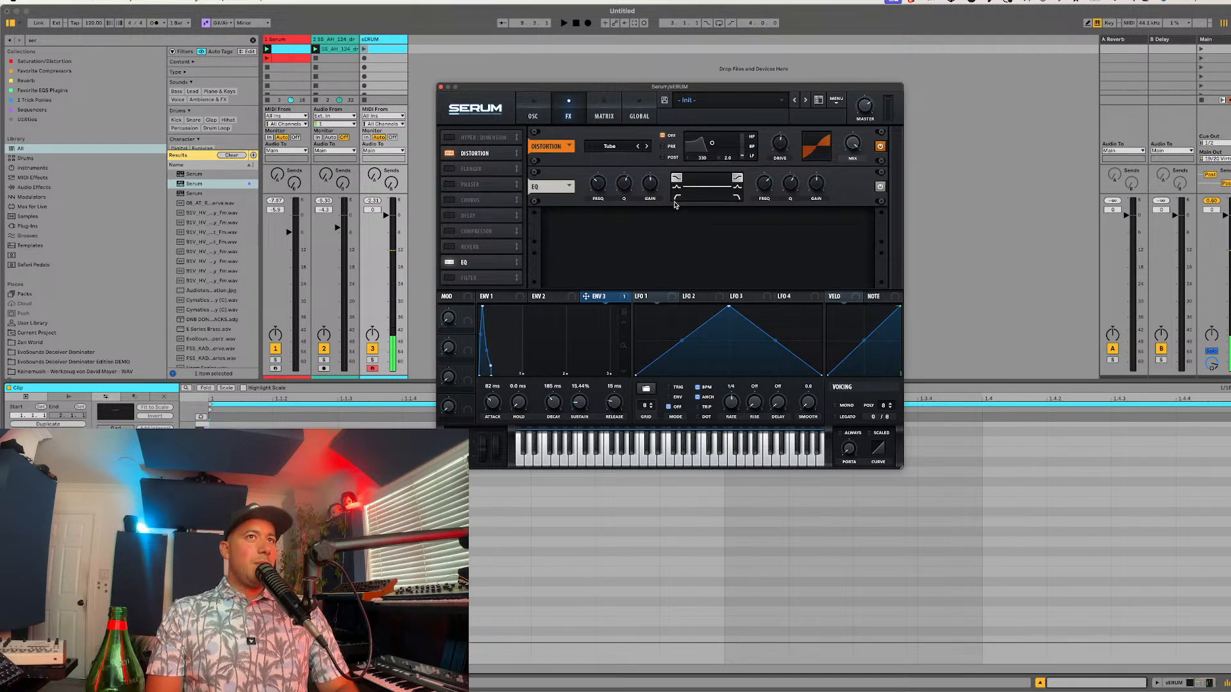
Step: Make the EQ's low band a low cut with Q about 52% and its high band a peak around 816 Hz
left_click(676, 197)
left_click_drag(624, 187, 625, 194)
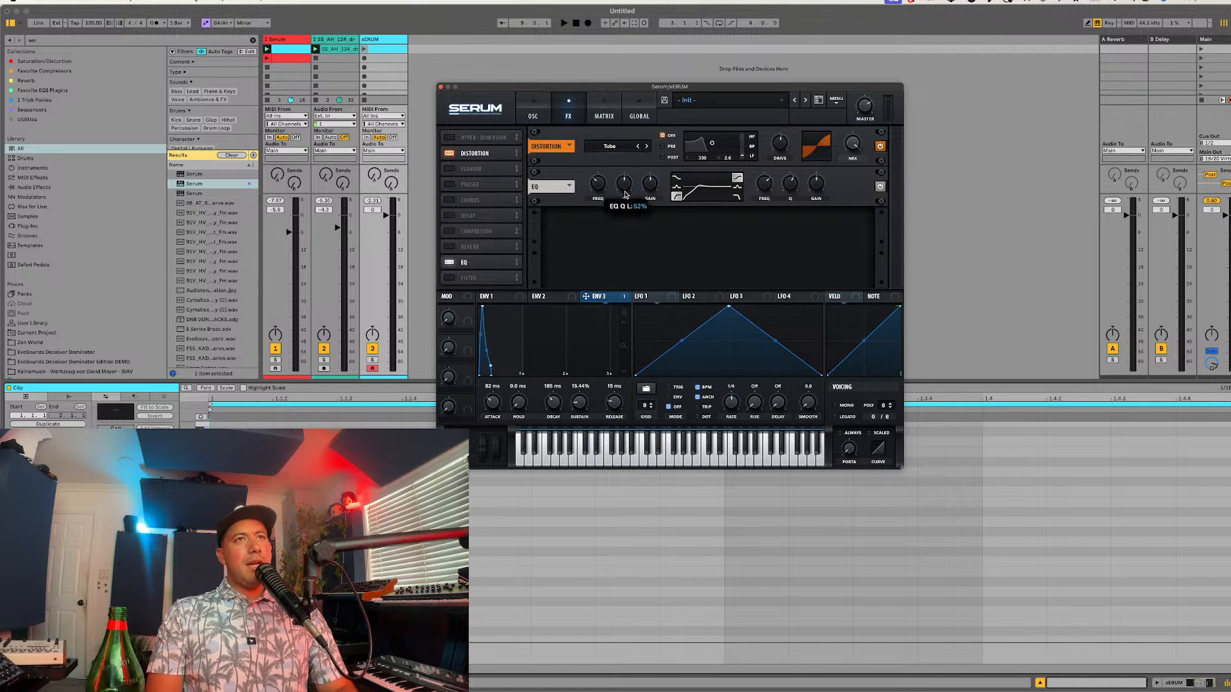
left_click(739, 187)
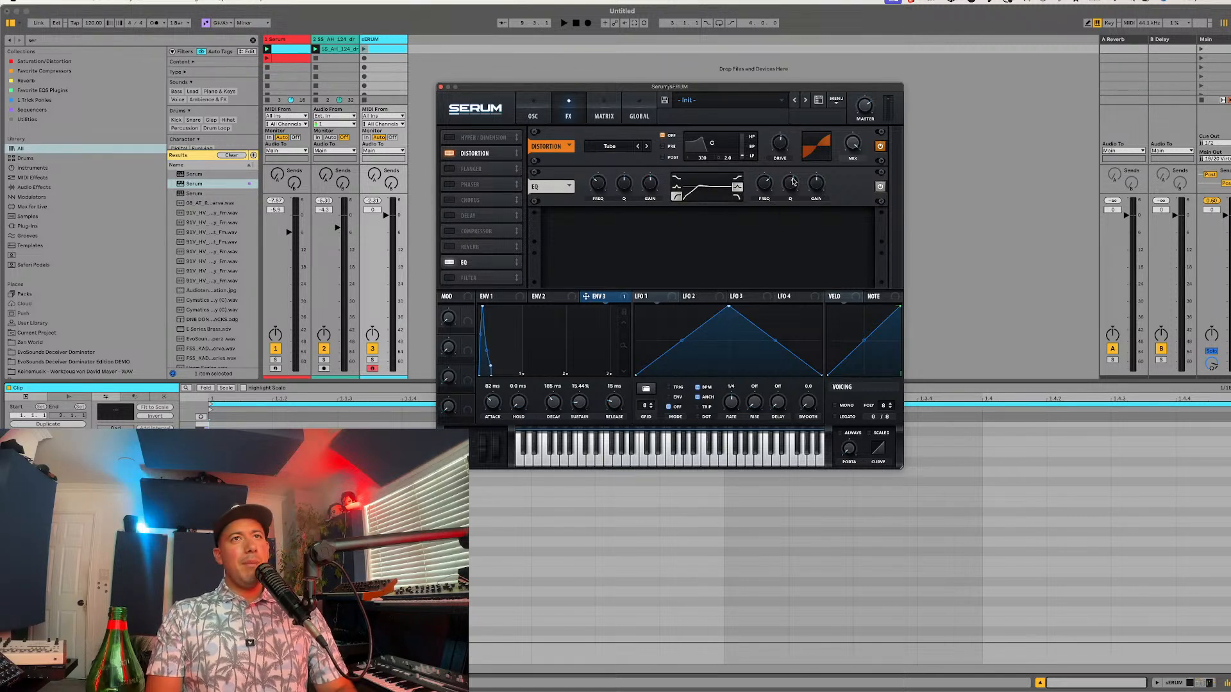
left_click_drag(766, 191, 766, 186)
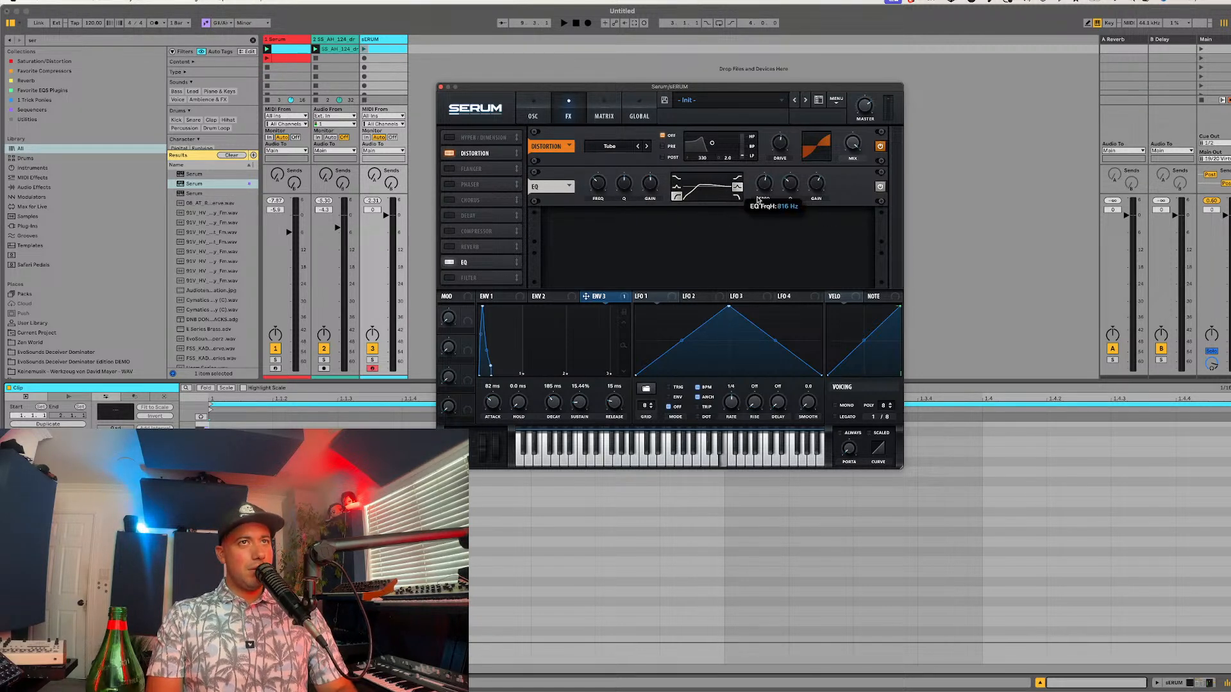
Step: Enable the reverb and delay effects and set both delay times to dotted 1/8
left_click(449, 247)
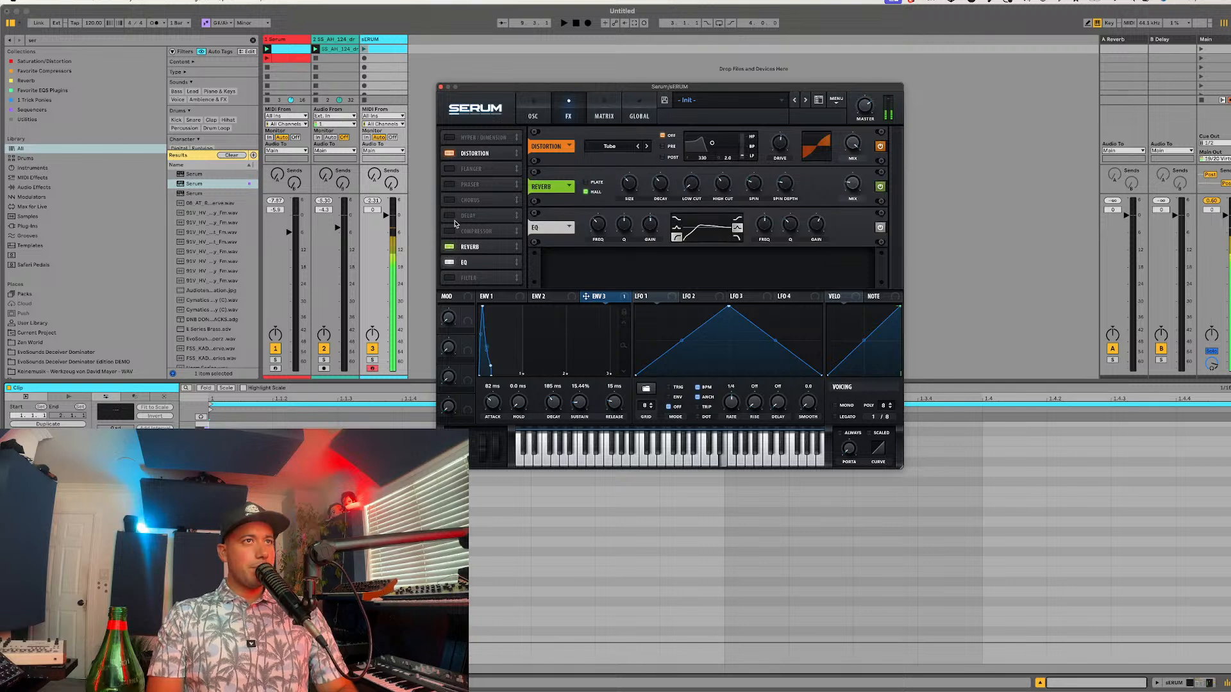
left_click(450, 216)
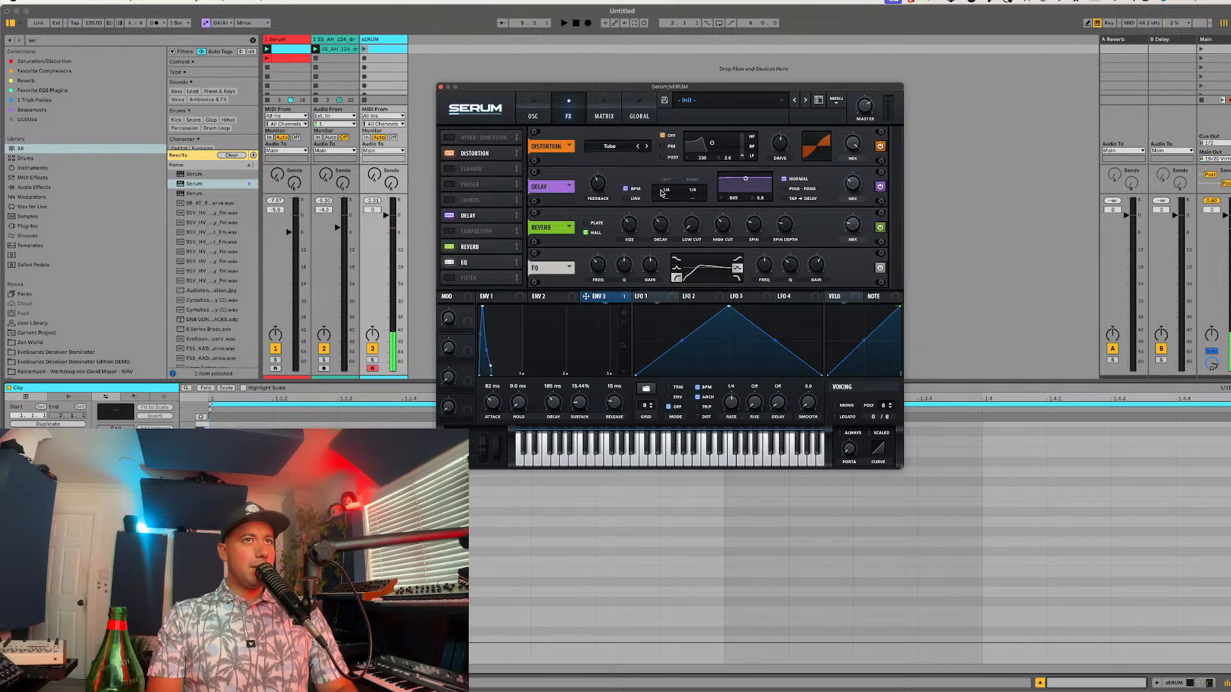
left_click_drag(662, 191, 706, 154)
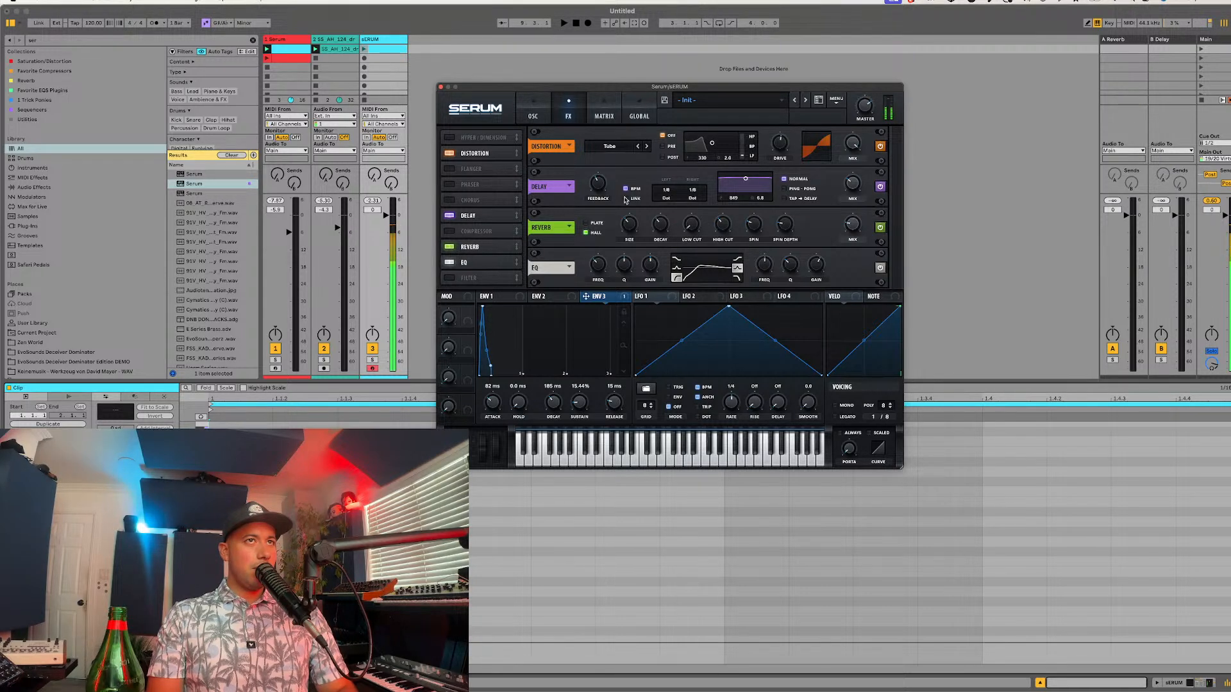
Step: Fine-tune the filter's resonance and cutoff and set Env 3's attack to 101 ms
left_click(534, 109)
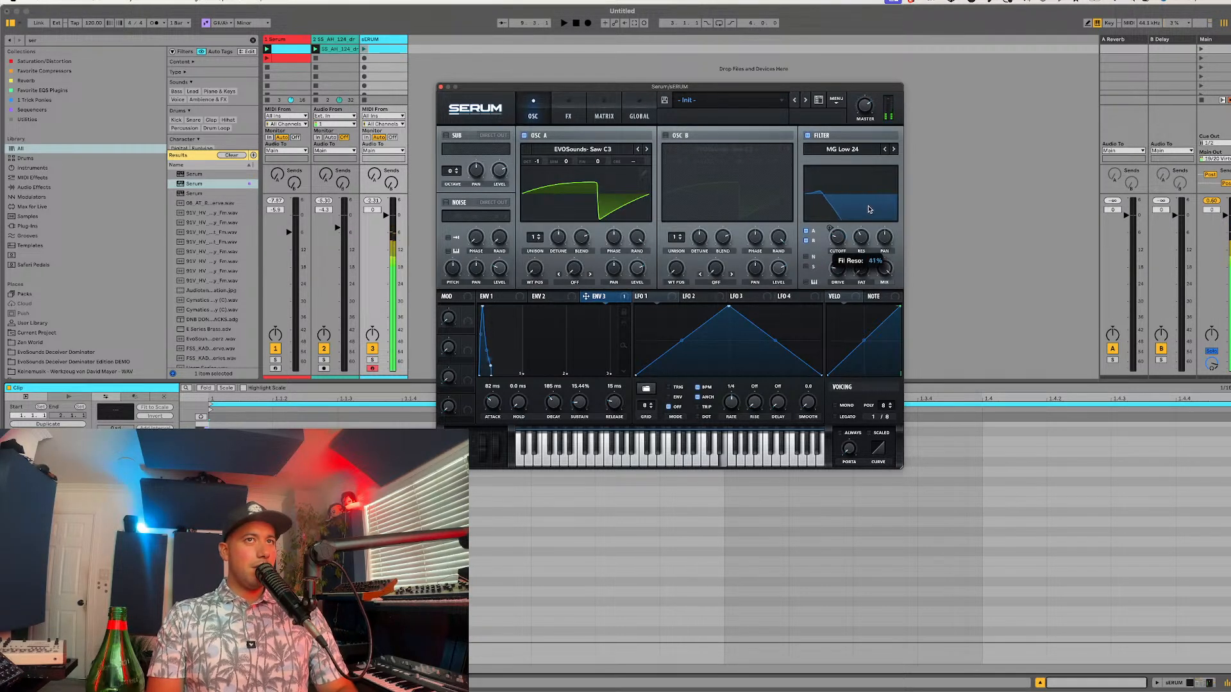
left_click_drag(495, 402, 495, 405)
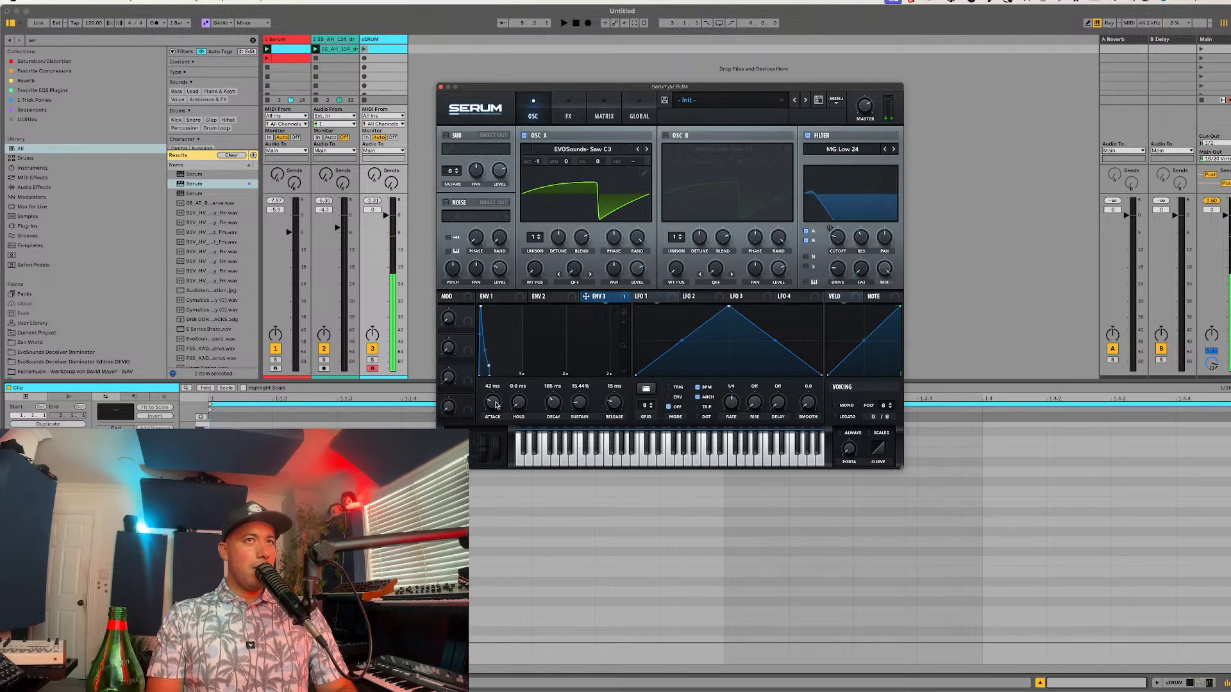
mouse_move(840, 243)
left_mouse_down()
mouse_move(841, 221)
mouse_move(830, 245)
left_mouse_up()
left_click(511, 298)
left_click(597, 299)
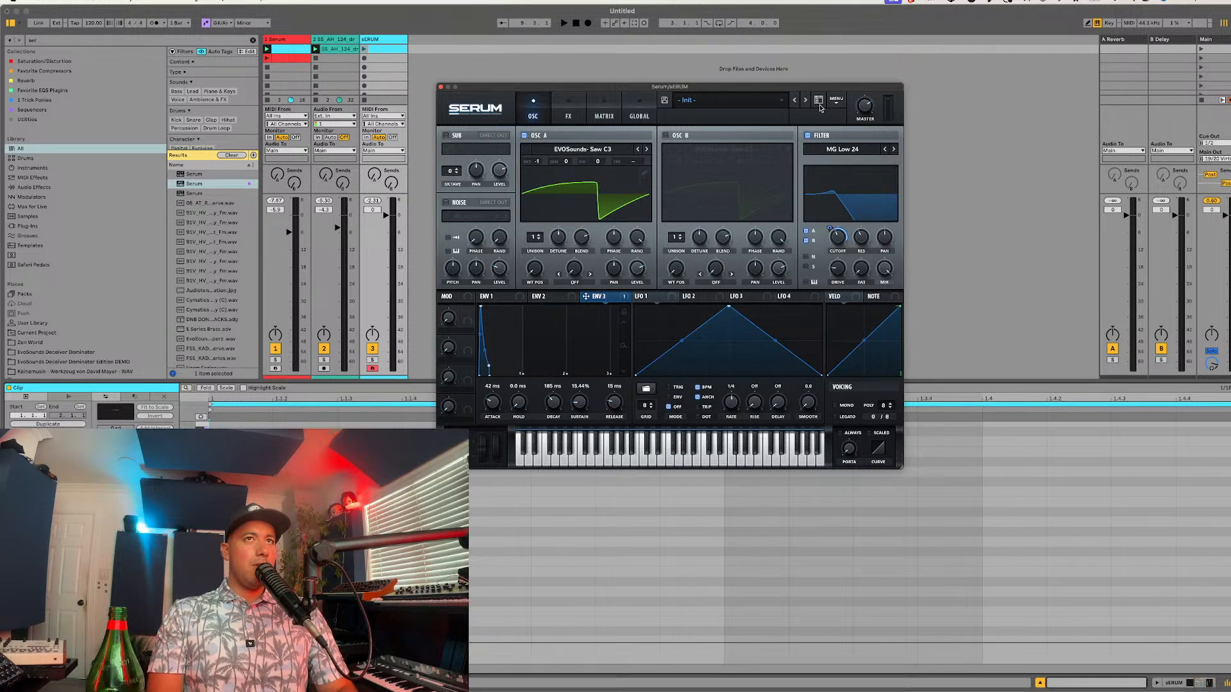
left_click(806, 82)
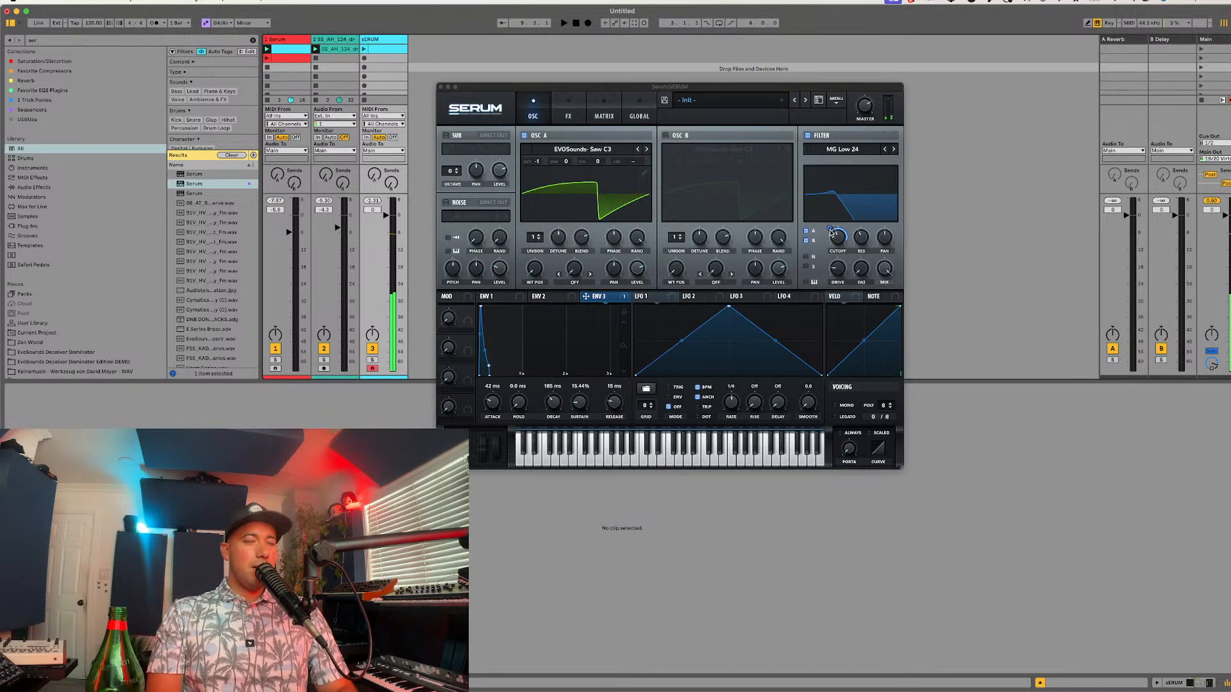
left_click(831, 232)
left_click_drag(498, 411, 494, 402)
Step: Enable the sub oscillator with the pulse waveform at octave -2, route it through the filter and lower its level
left_click(451, 136)
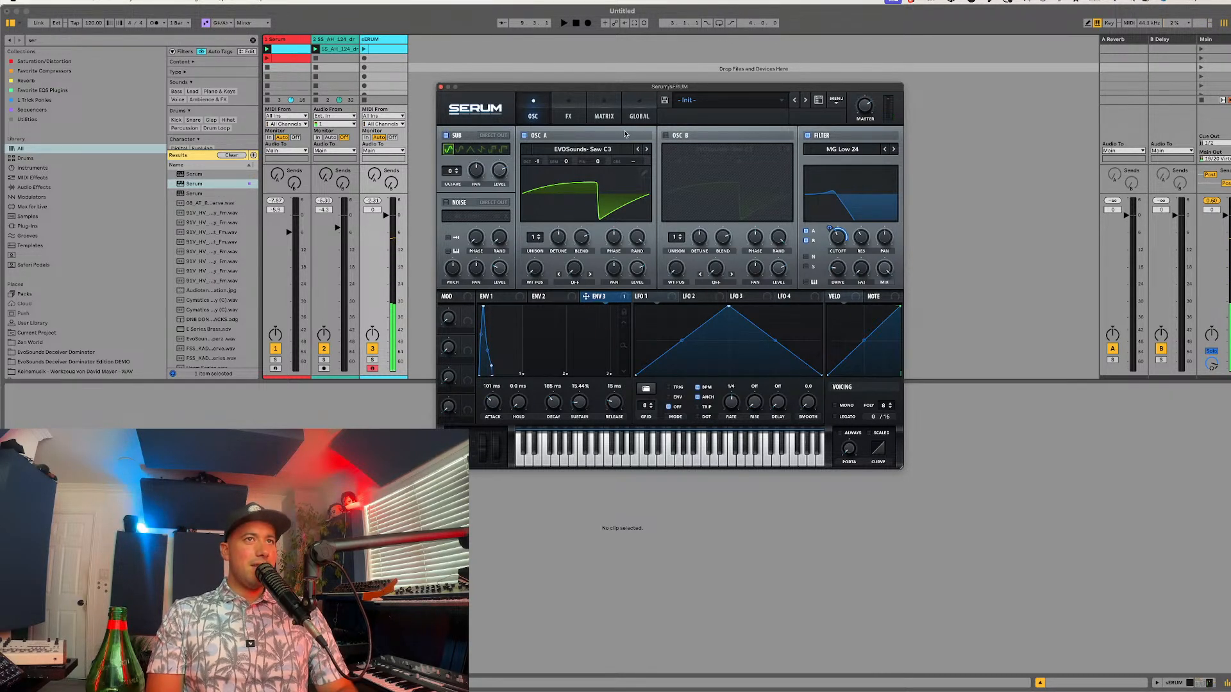
left_click(503, 149)
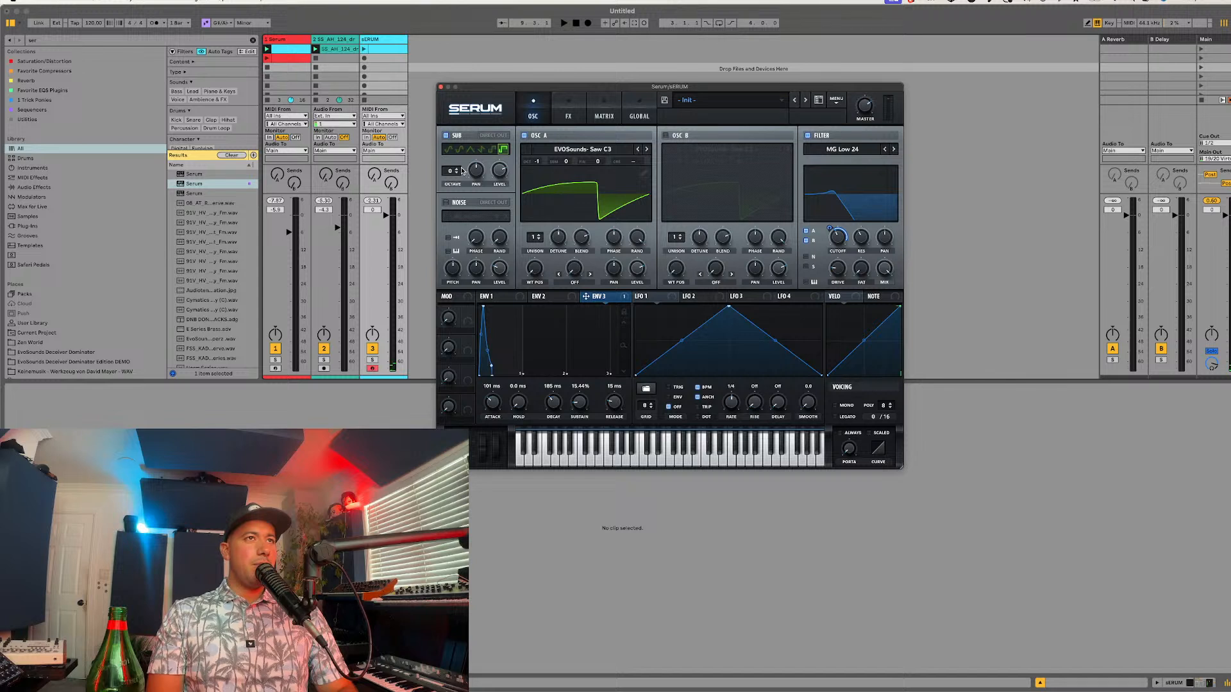
left_click_drag(452, 173, 450, 178)
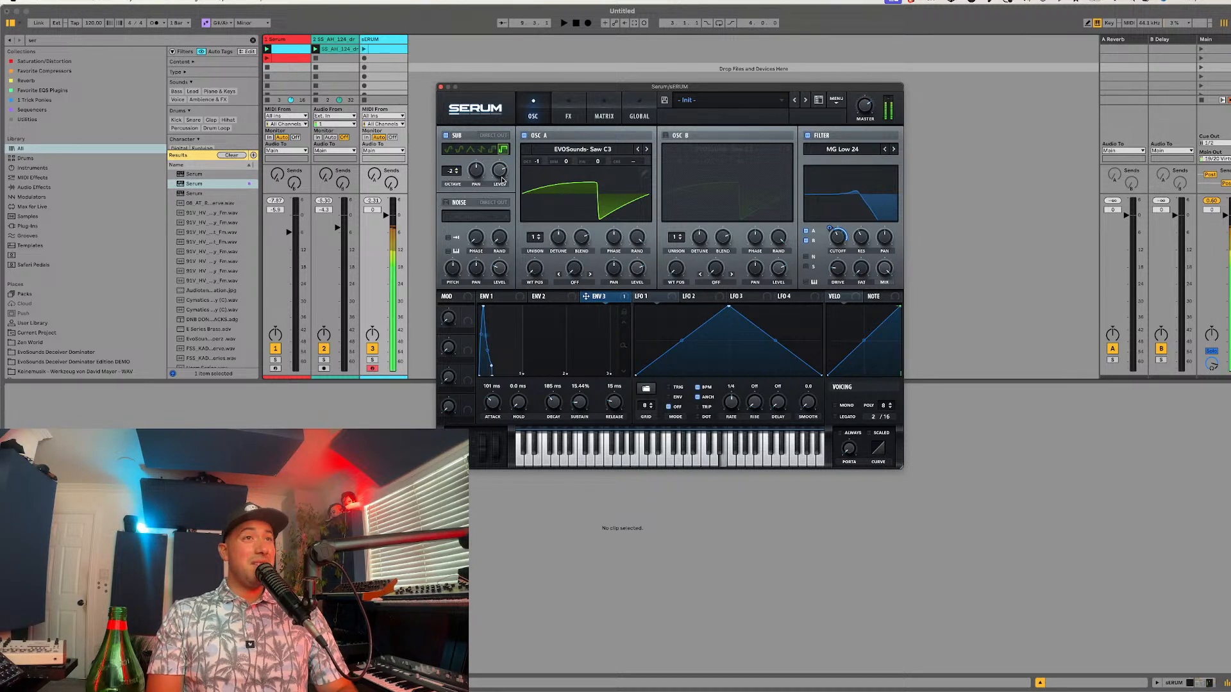
left_click(806, 266)
left_click_drag(497, 171, 473, 203)
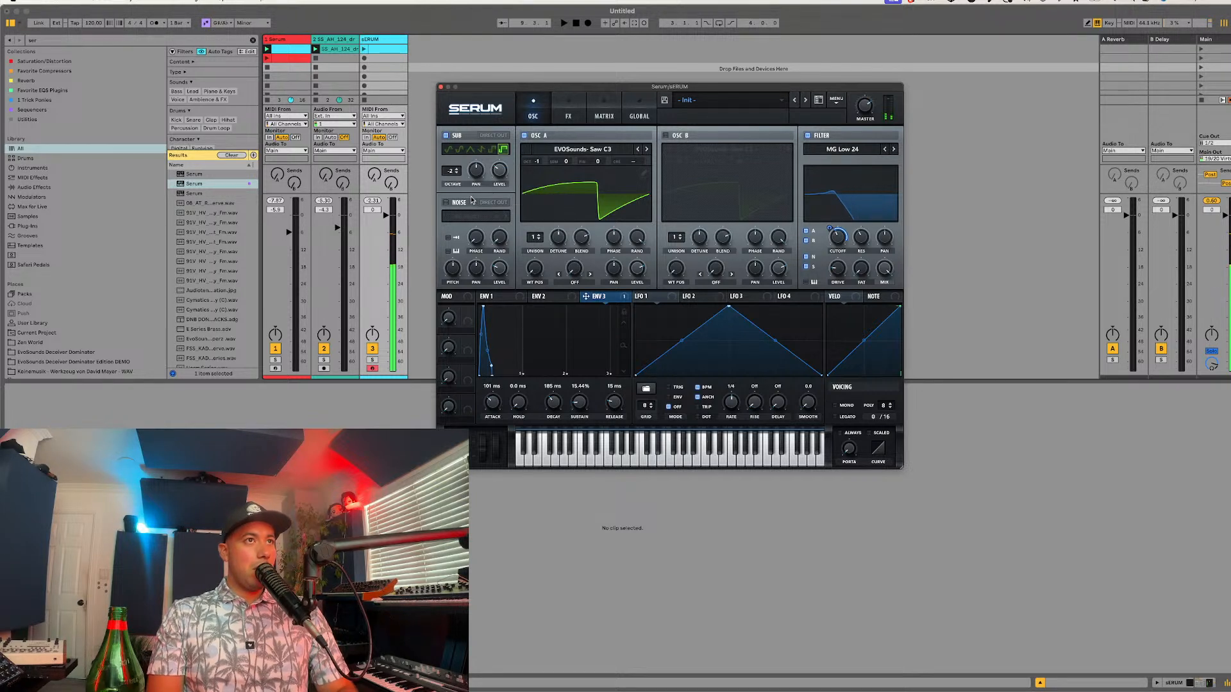
Step: Route Chaos 1 to master tuning by a very slight amount in the modulation matrix and raise the Chaos 1 rate
left_click(567, 104)
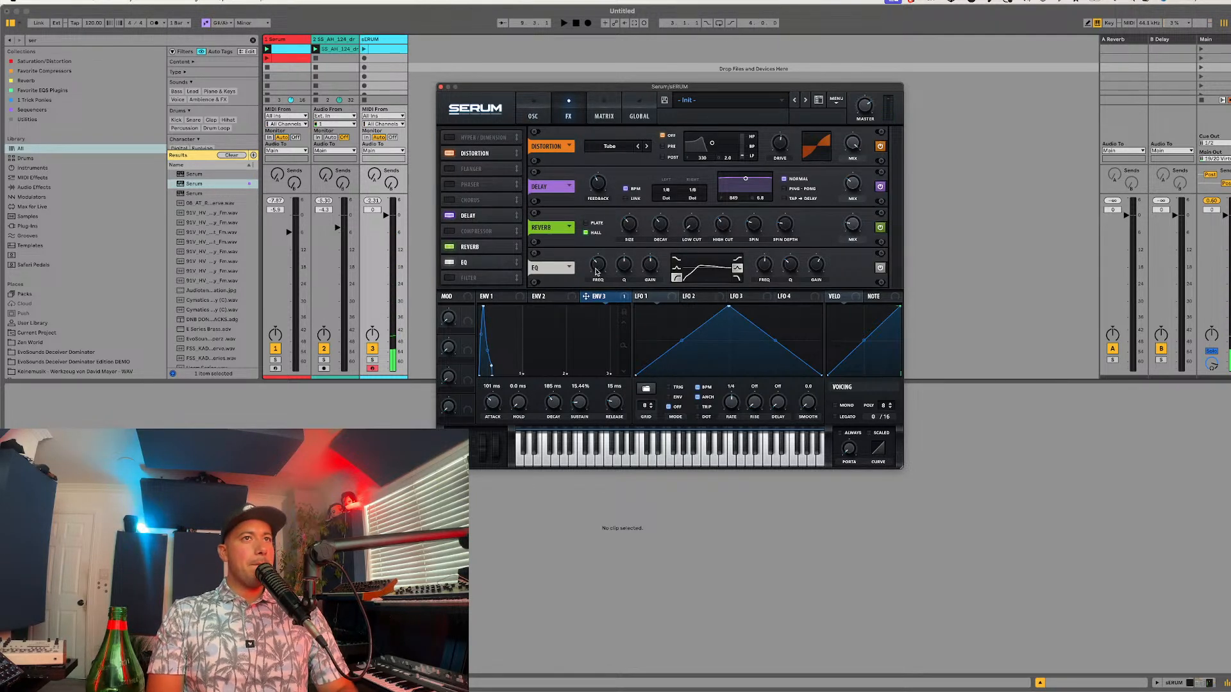
mouse_move(594, 275)
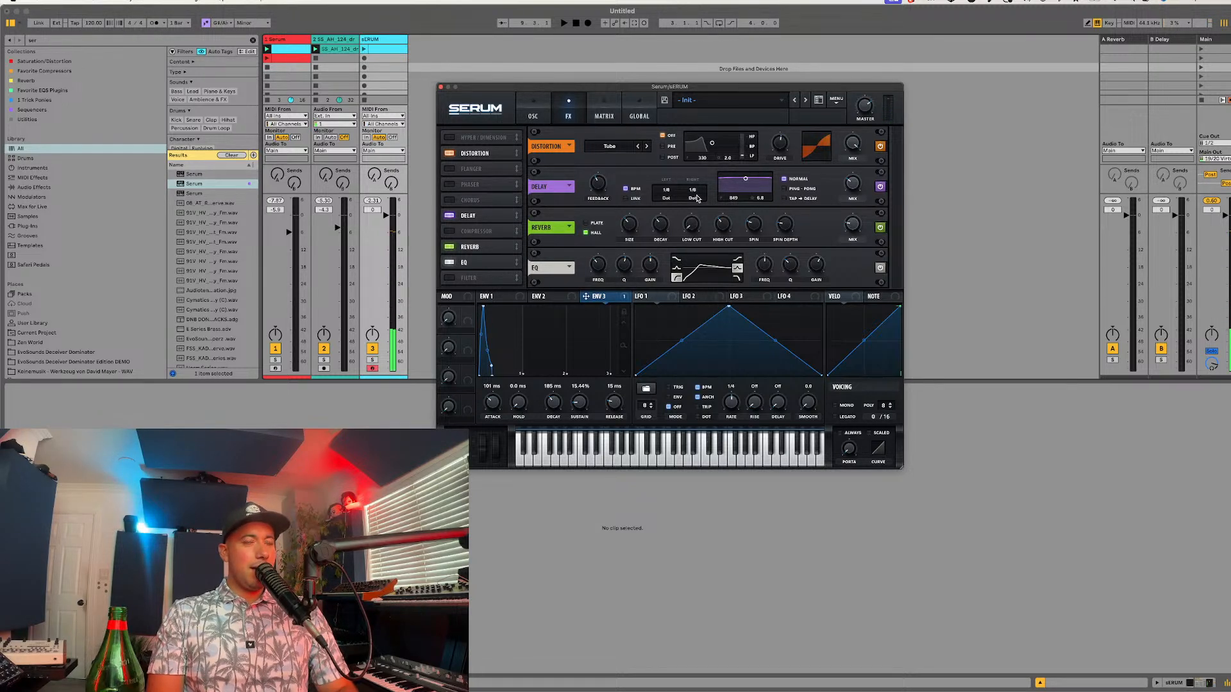
left_click(615, 116)
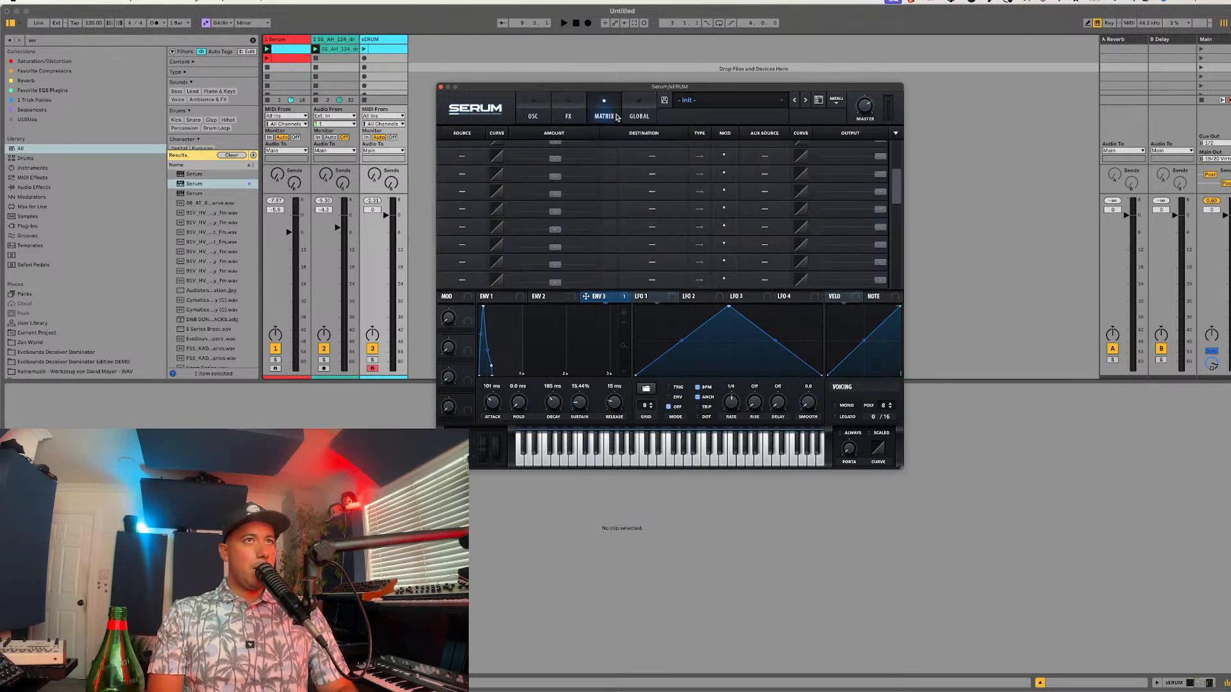
left_click(632, 118)
left_click(609, 115)
scroll(473, 153, "up", 2)
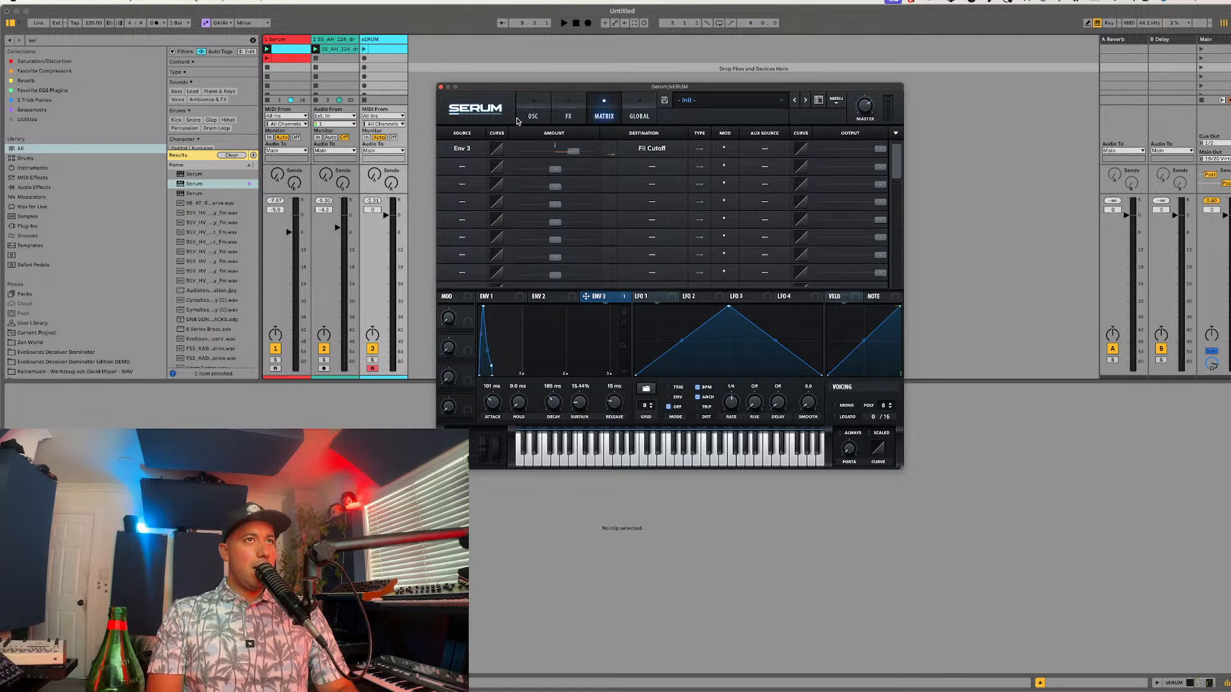
left_click(457, 167)
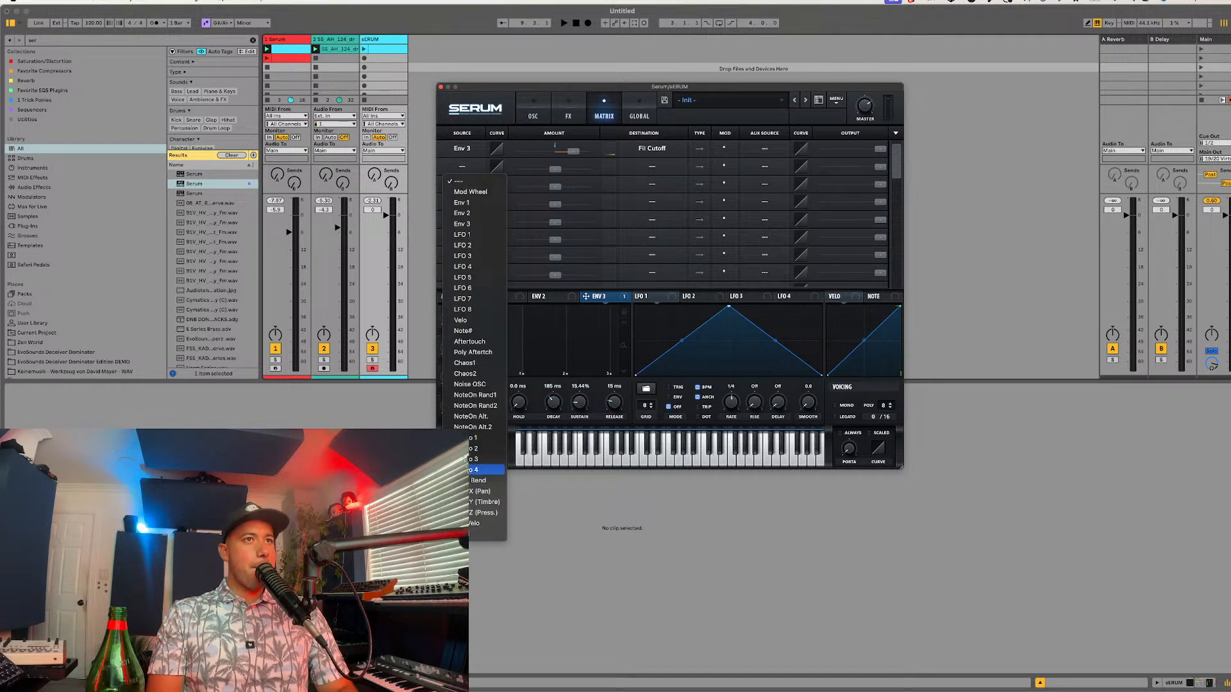
left_click(471, 364)
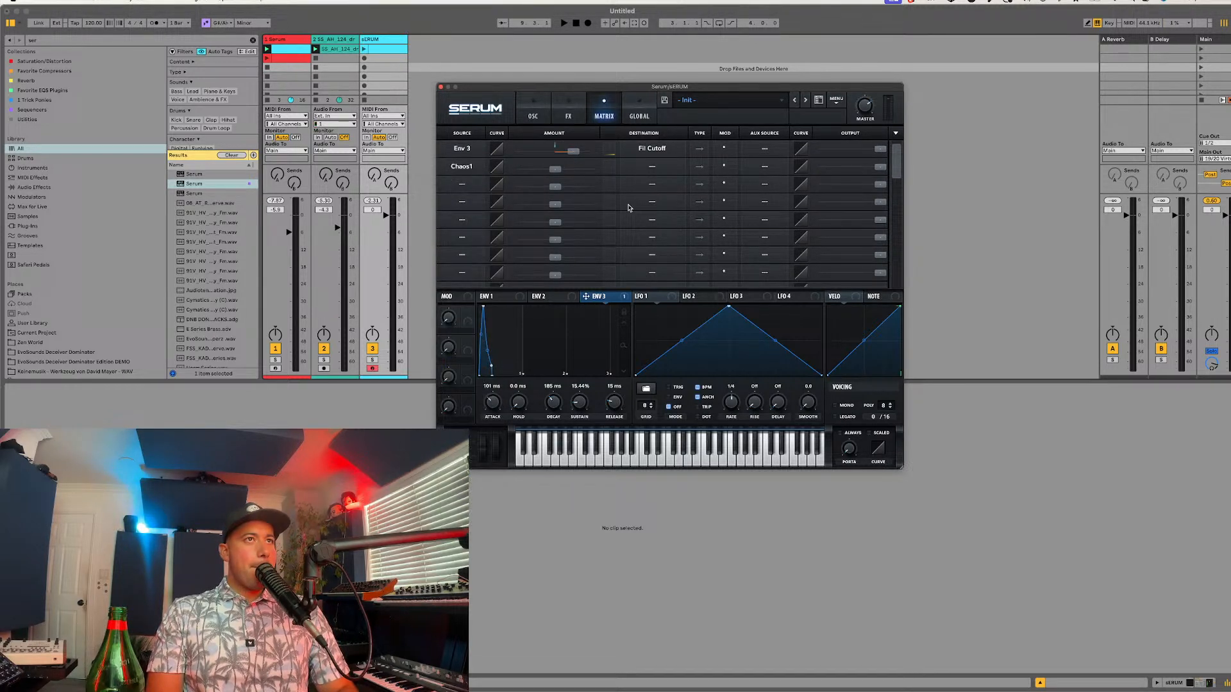
left_click(658, 173)
mouse_move(649, 256)
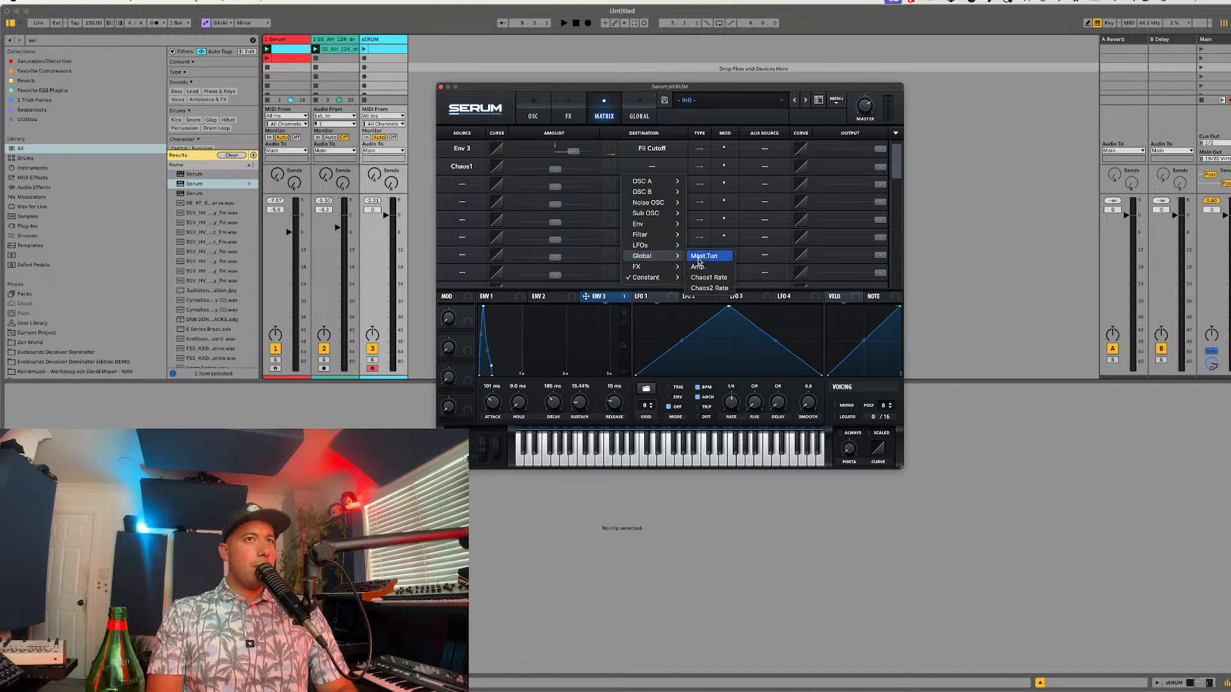
left_click(699, 258)
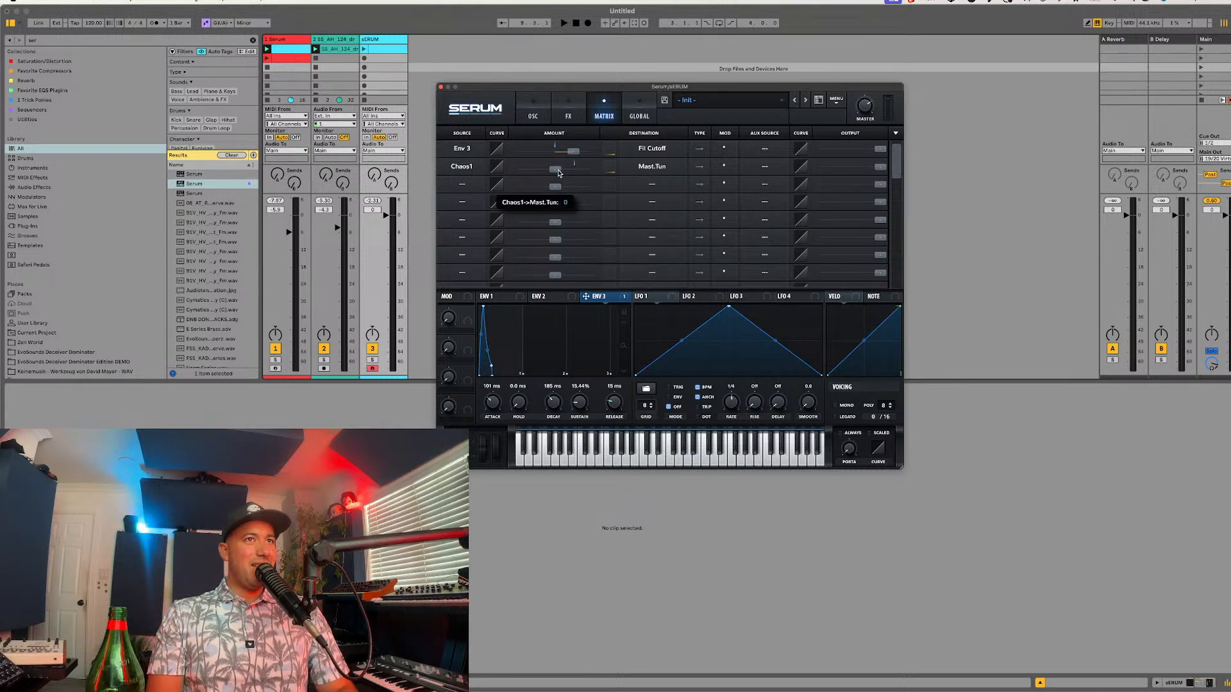
left_click(630, 118)
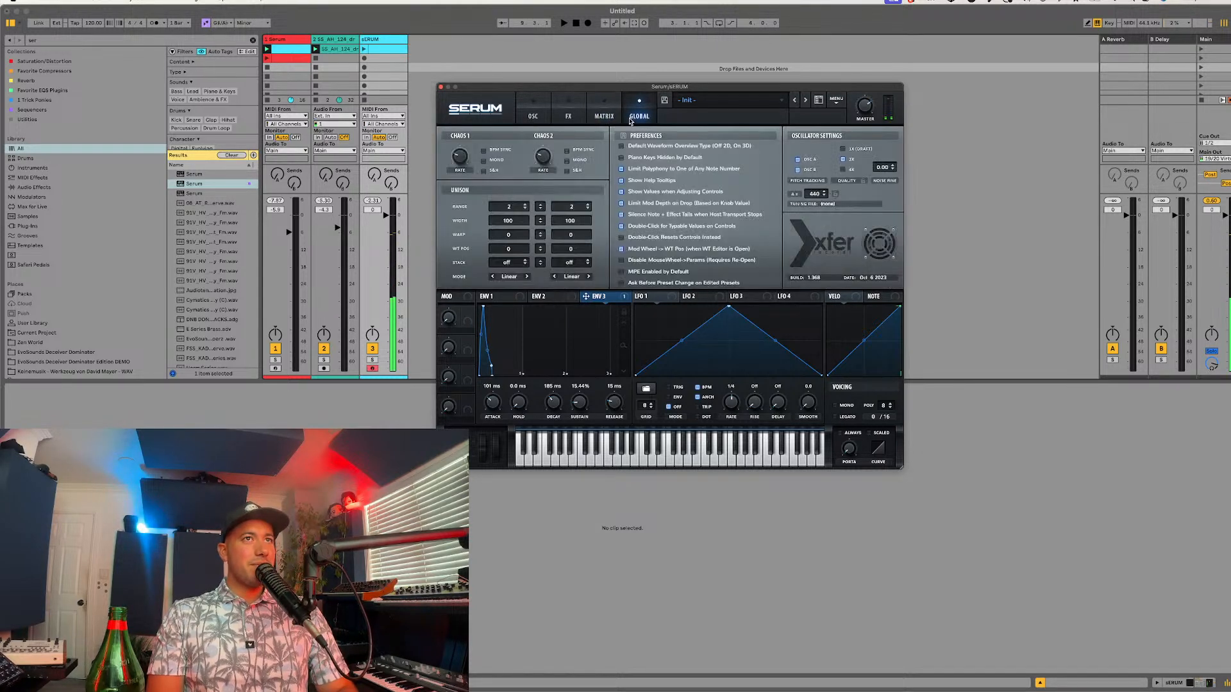
left_click_drag(456, 162, 468, 136)
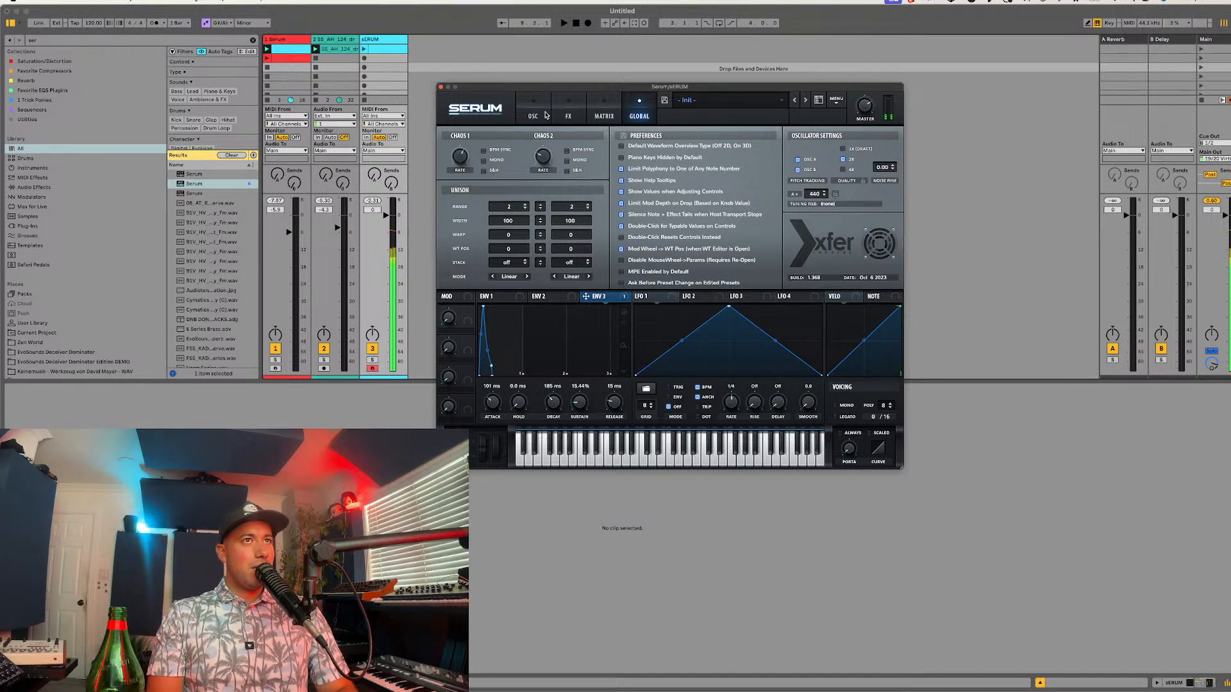
Step: Change the filter type to MG Low 18 after trying the gentler MG Low 12
left_click(546, 115)
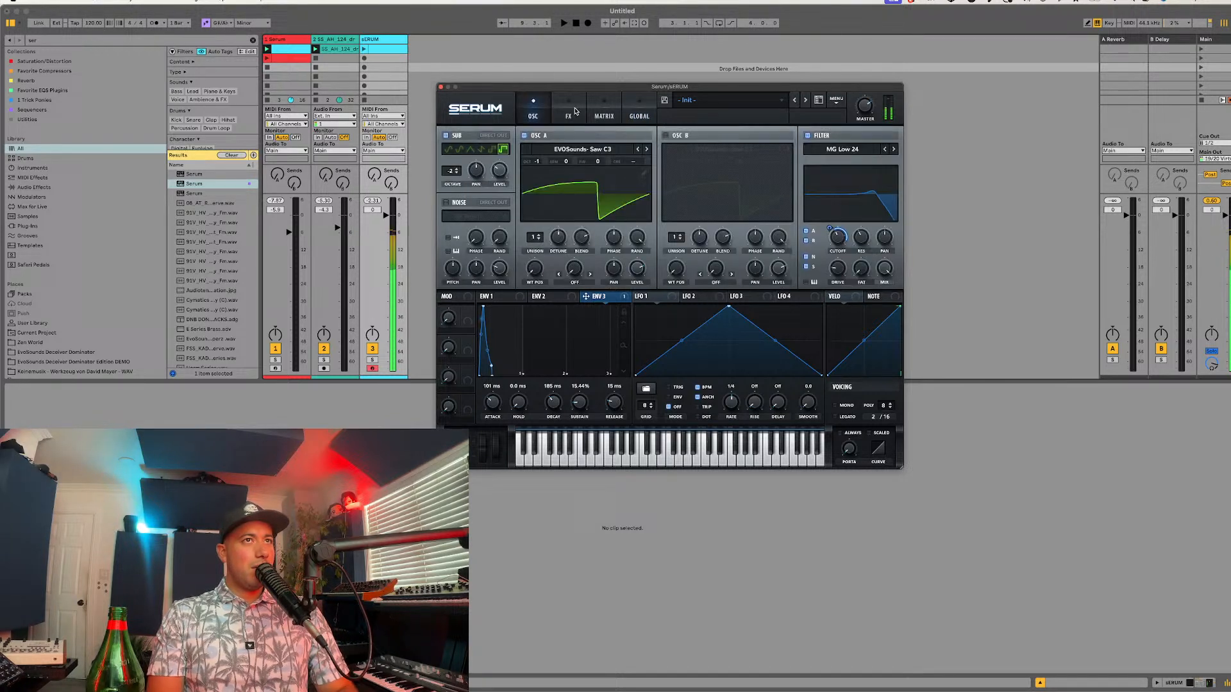
left_click(885, 149)
left_click(886, 149)
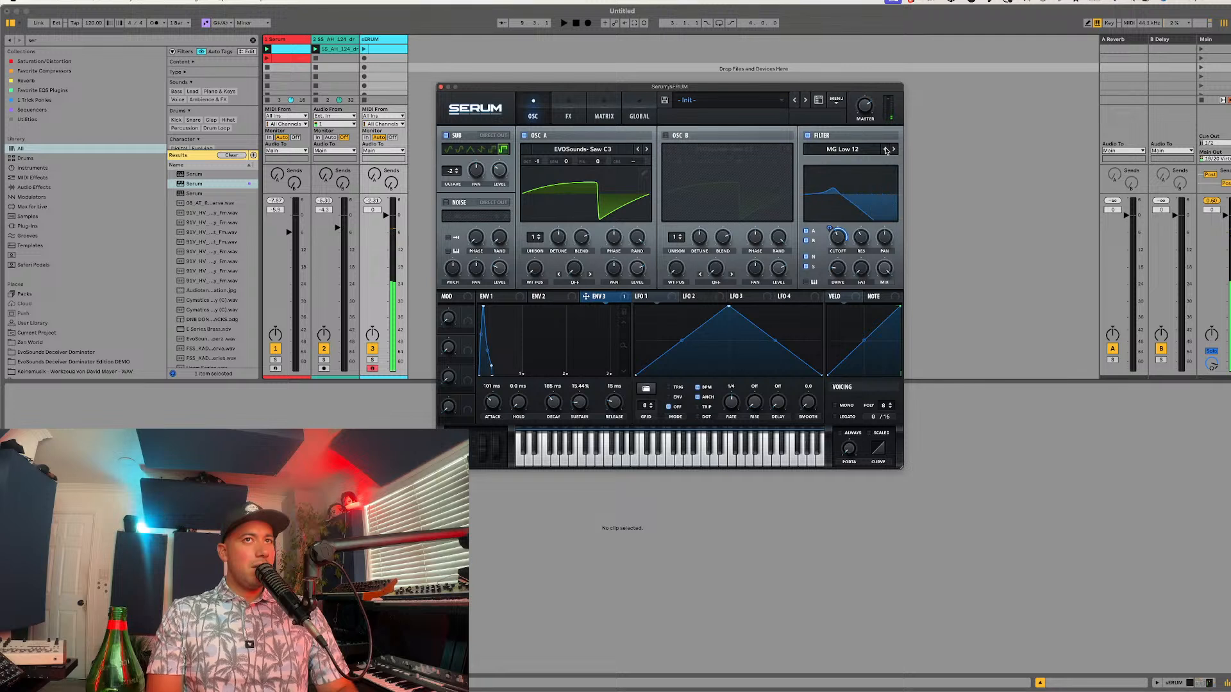
left_click(893, 150)
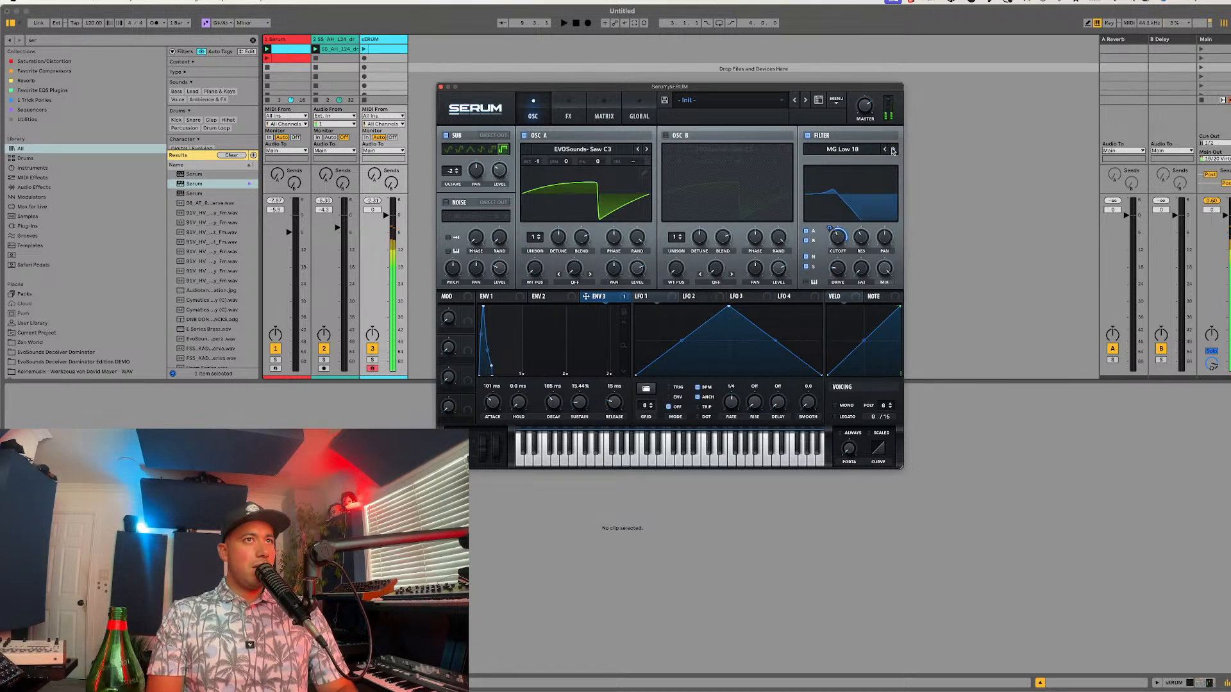
Step: Set the EQ low band's Q to about 47% and adjust the high band's gain
left_click(565, 110)
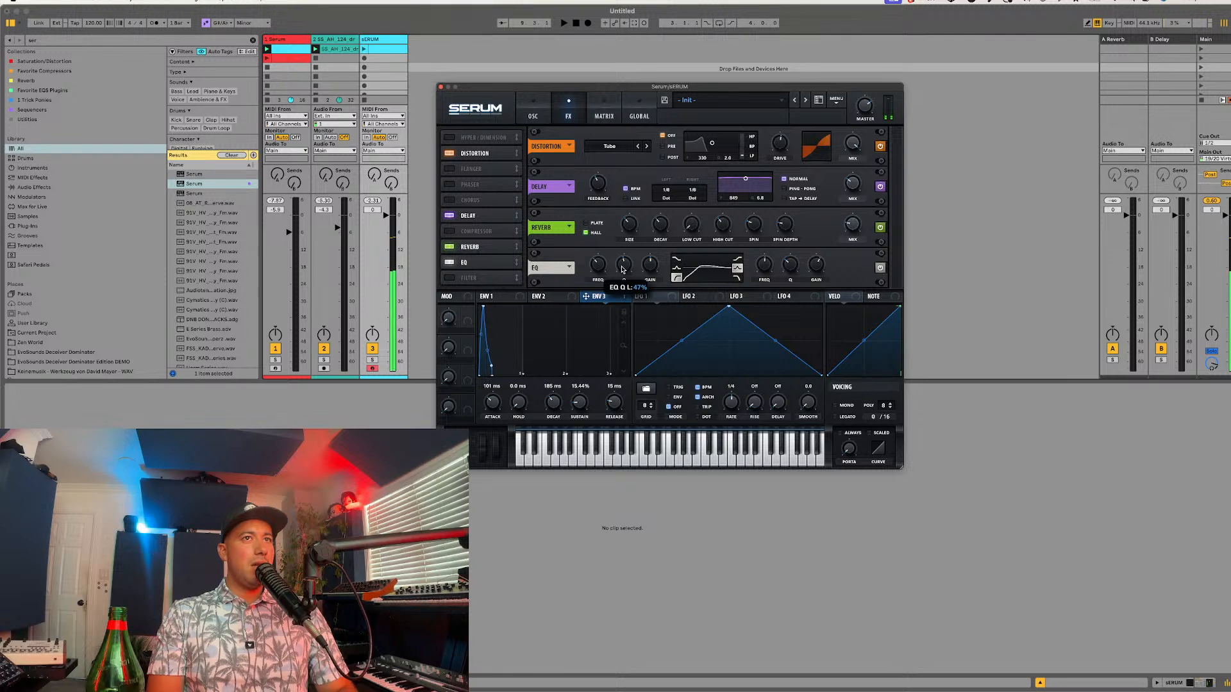
mouse_move(817, 274)
left_click_drag(818, 274, 817, 277)
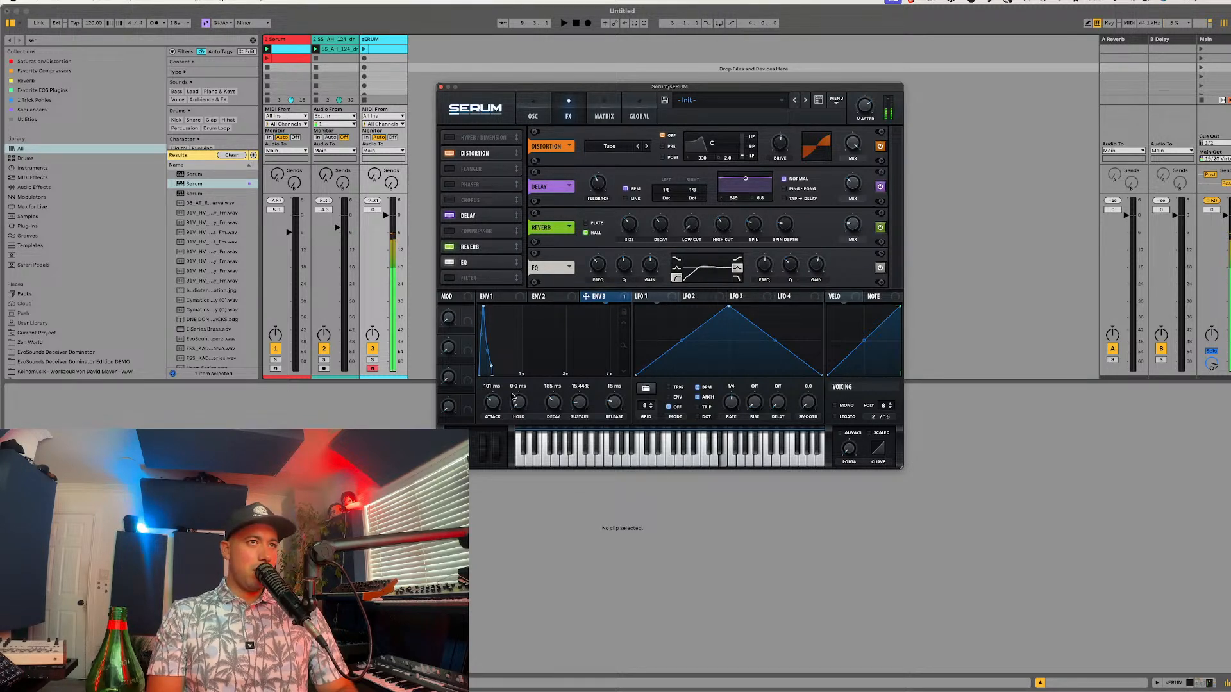
Step: Shape Env 1 as a short pluck with 52 ms attack, 148 ms decay and -29.2 dB sustain
left_click(501, 298)
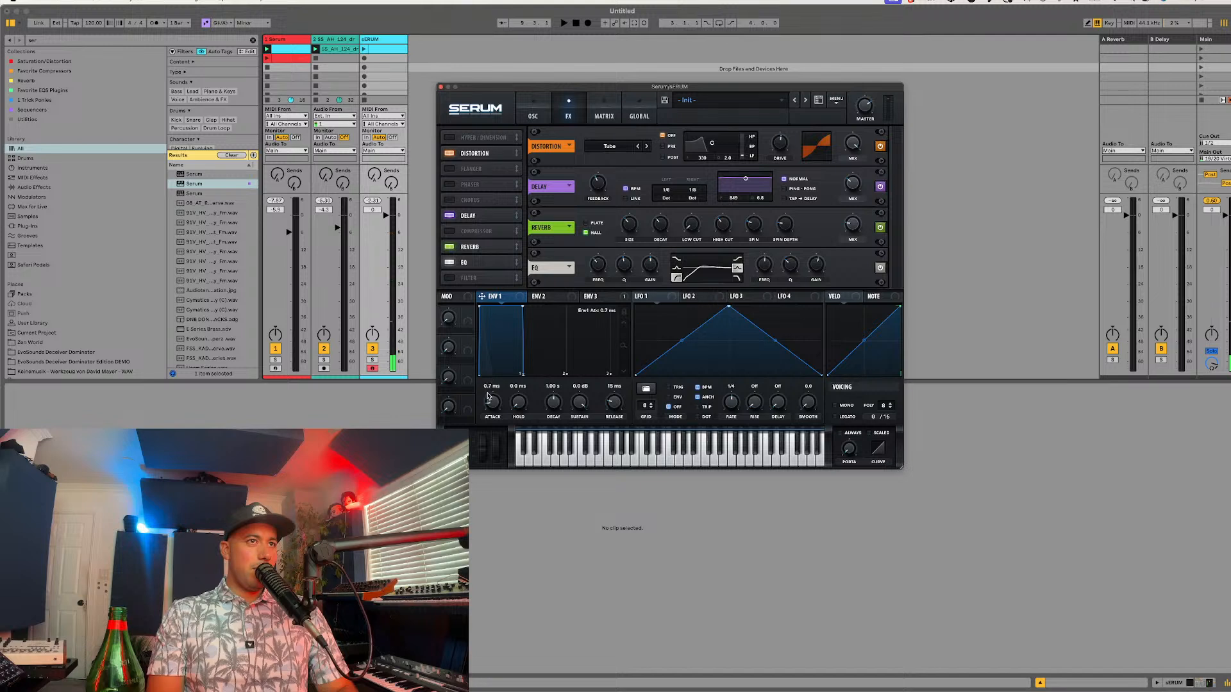
left_click_drag(487, 396, 487, 378)
left_click_drag(571, 399, 546, 421)
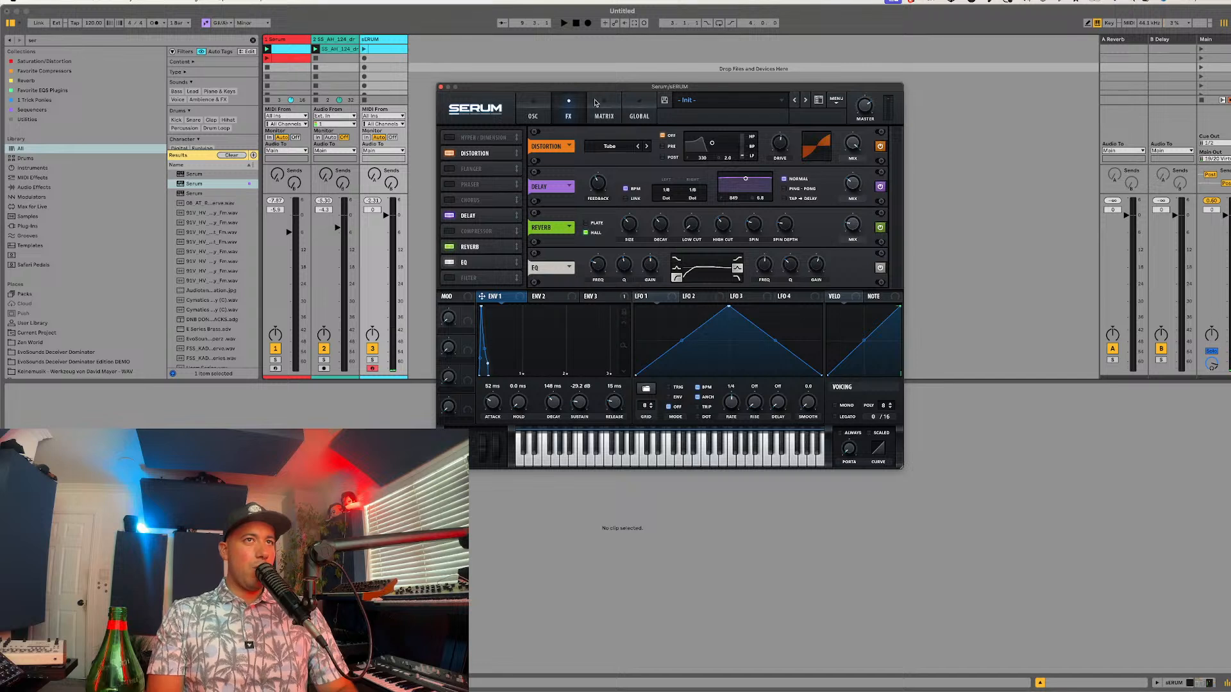
Step: Adjust the filter cutoff with drive at 40%, set the sub oscillator level to 20% and check oscillator A's octave
left_click(535, 110)
mouse_move(832, 239)
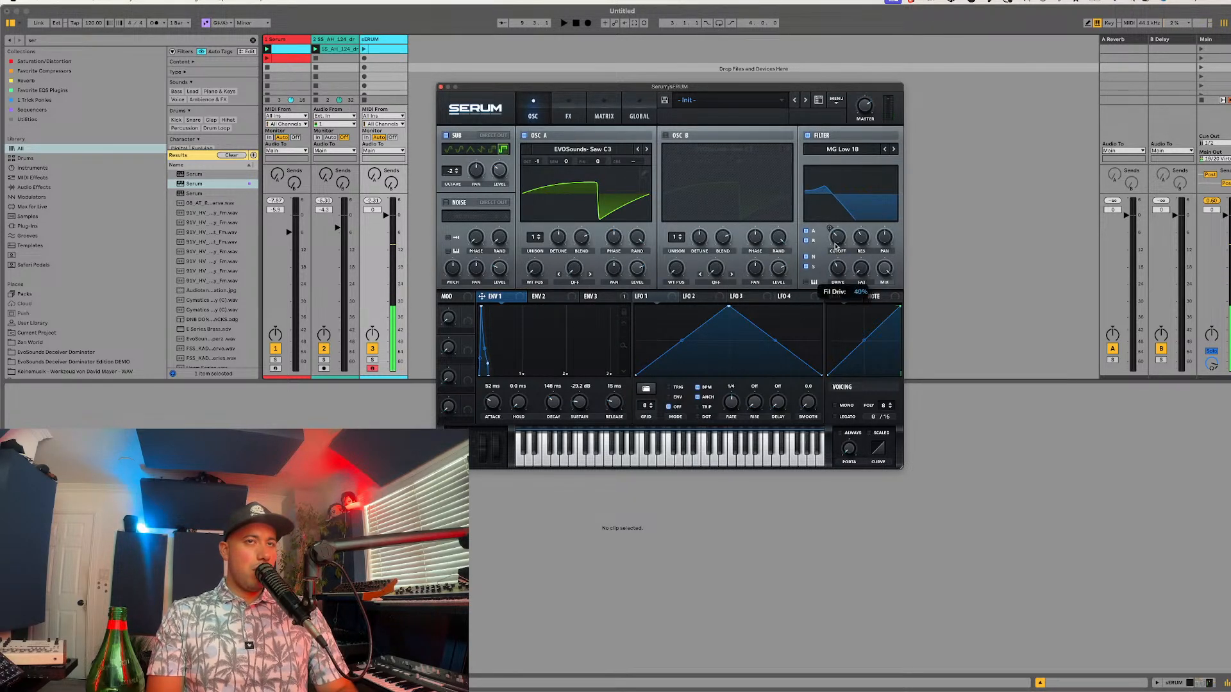
mouse_move(487, 186)
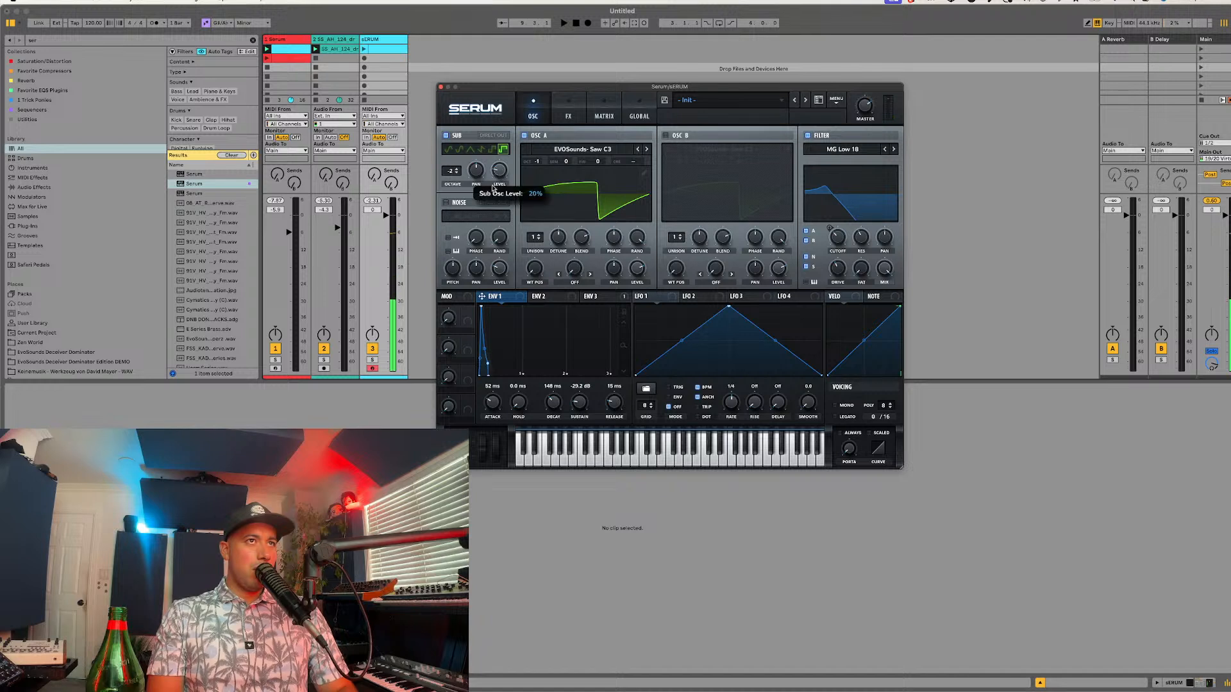
left_click_drag(536, 161, 533, 172)
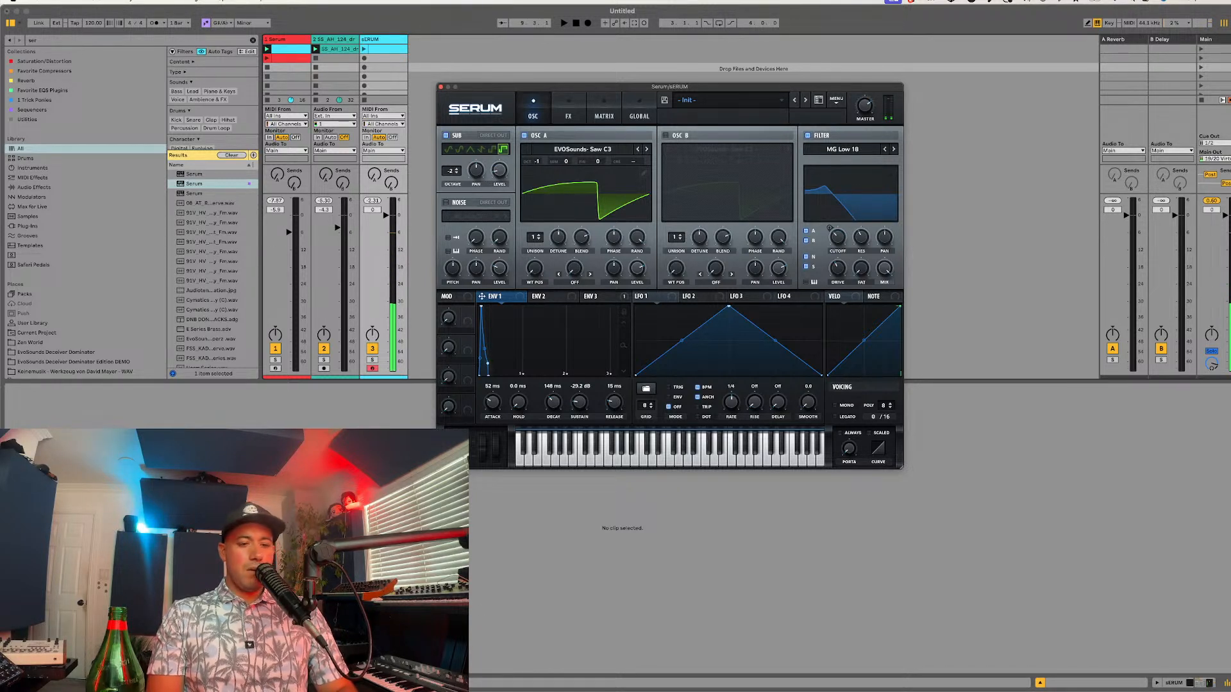
Step: Turn off the sub oscillator and lower oscillator A's octave to -2
key("super+Tab")
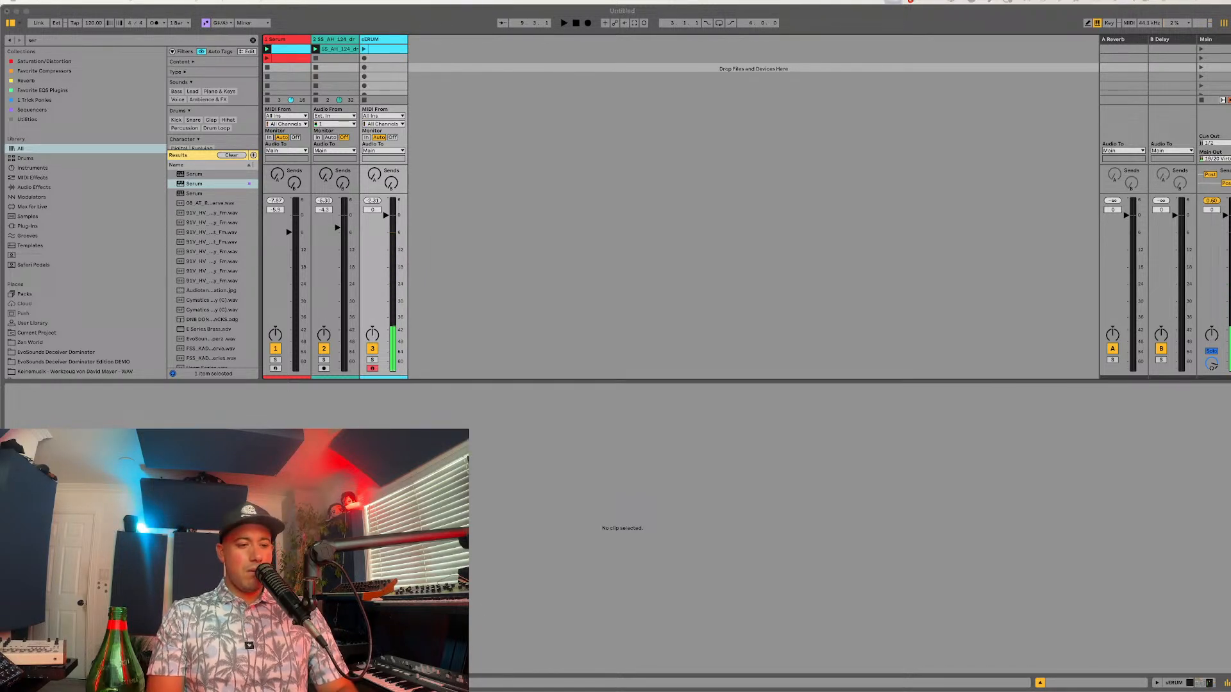
left_click(591, 506)
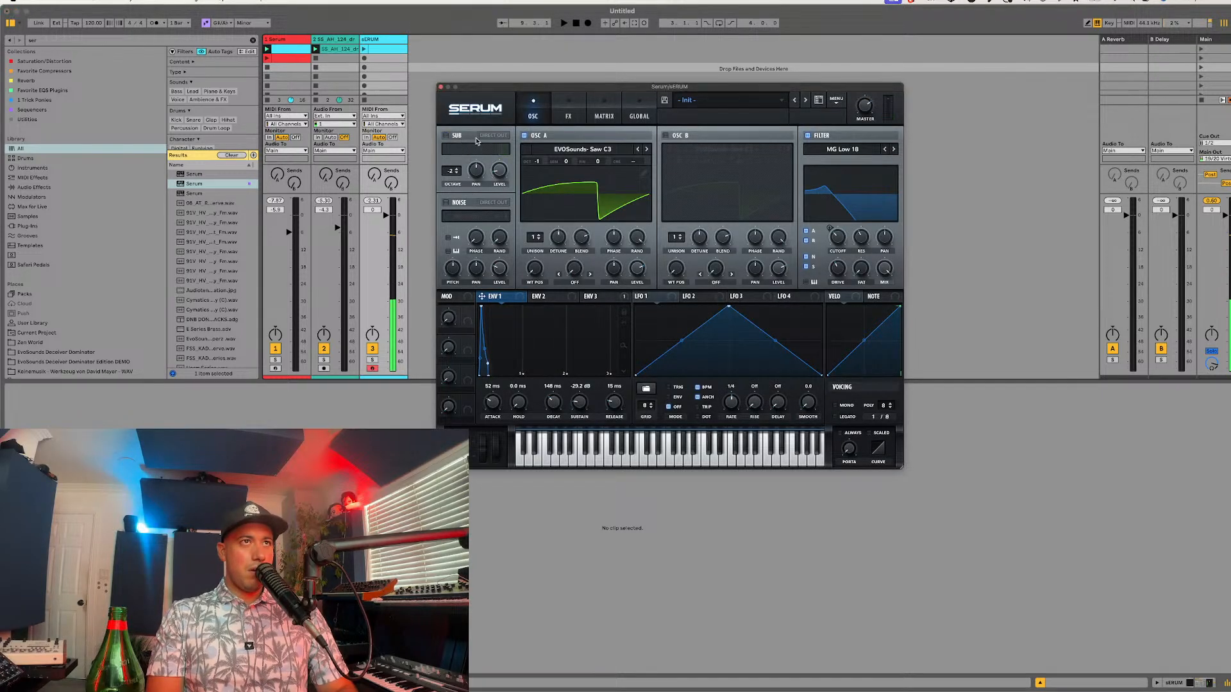
left_click_drag(535, 162, 531, 172)
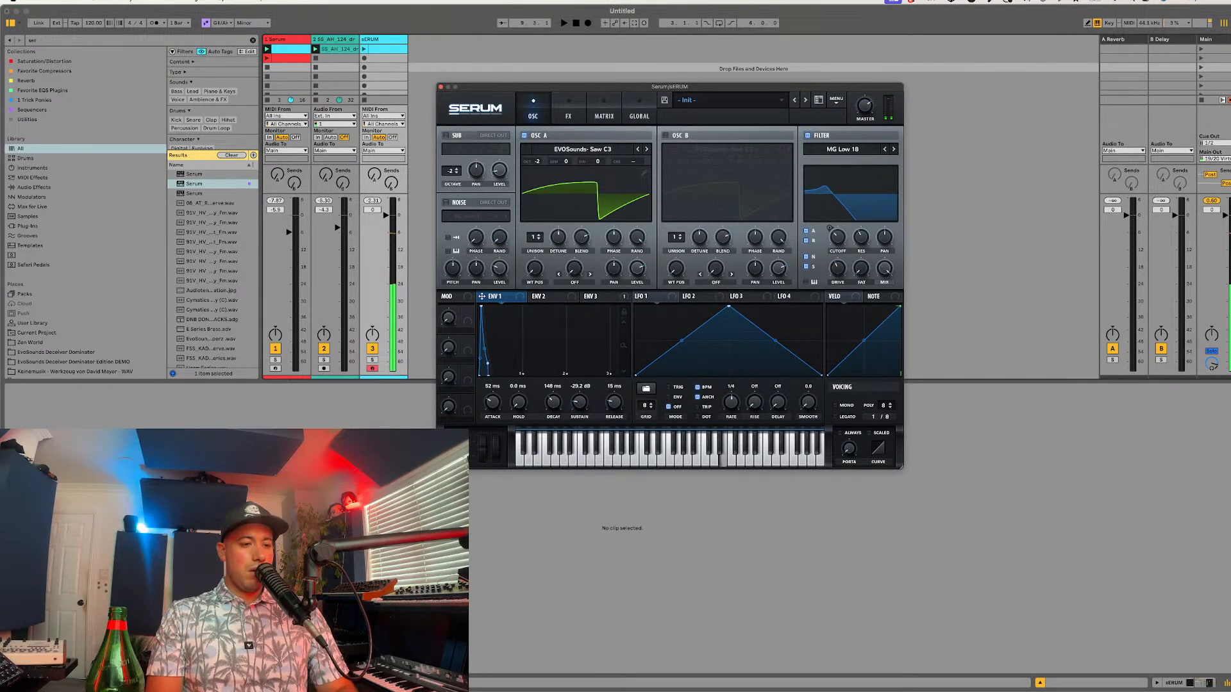
key("super+Tab")
left_click(782, 664)
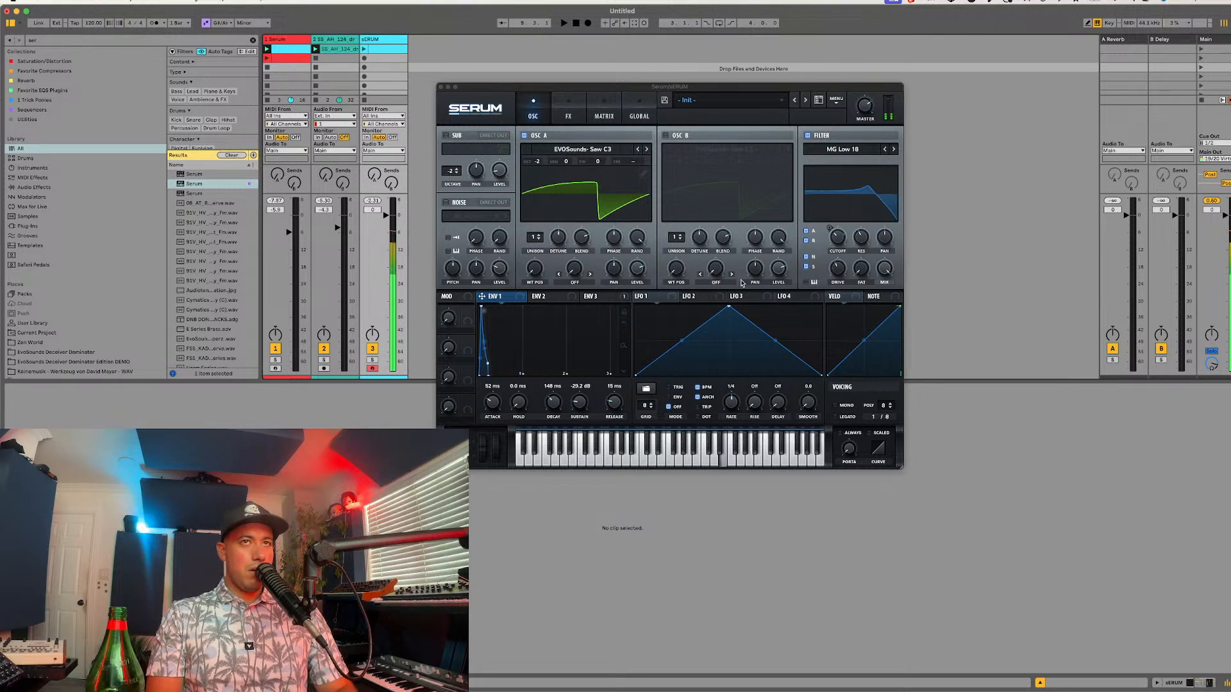
Step: Enable oscillator B with the EVOSounds- Saw C3 wavetable at -1 octave
key("super+Tab")
left_click(563, 360)
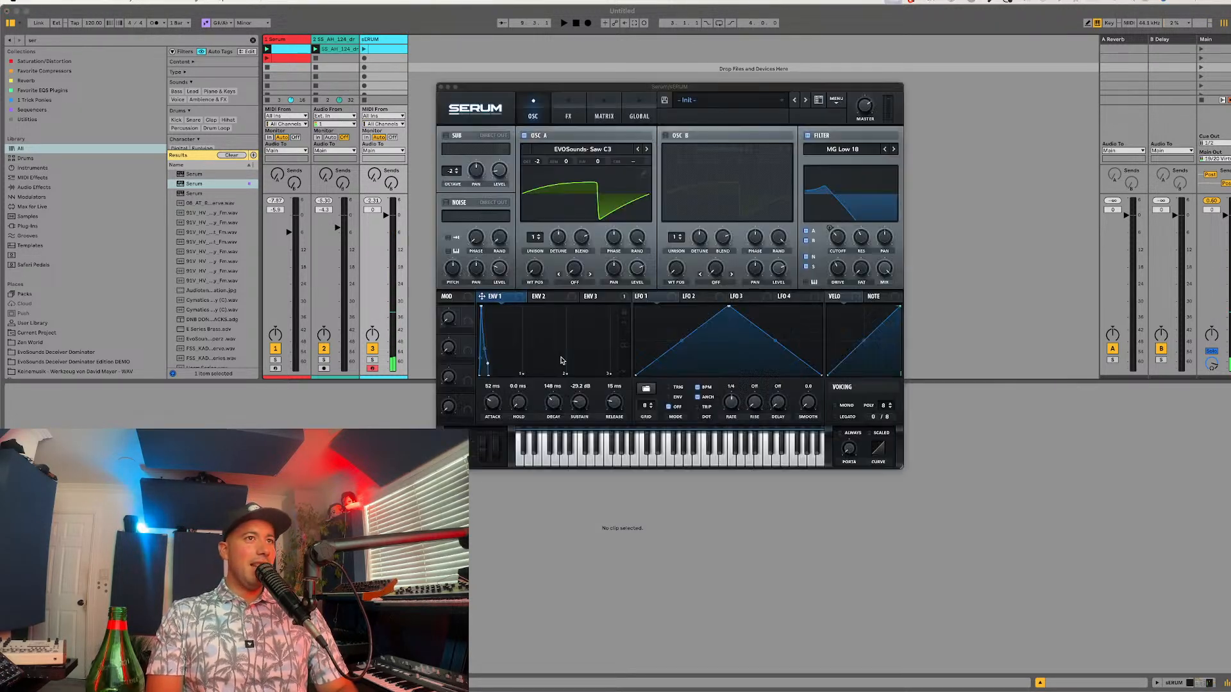
left_click(665, 136)
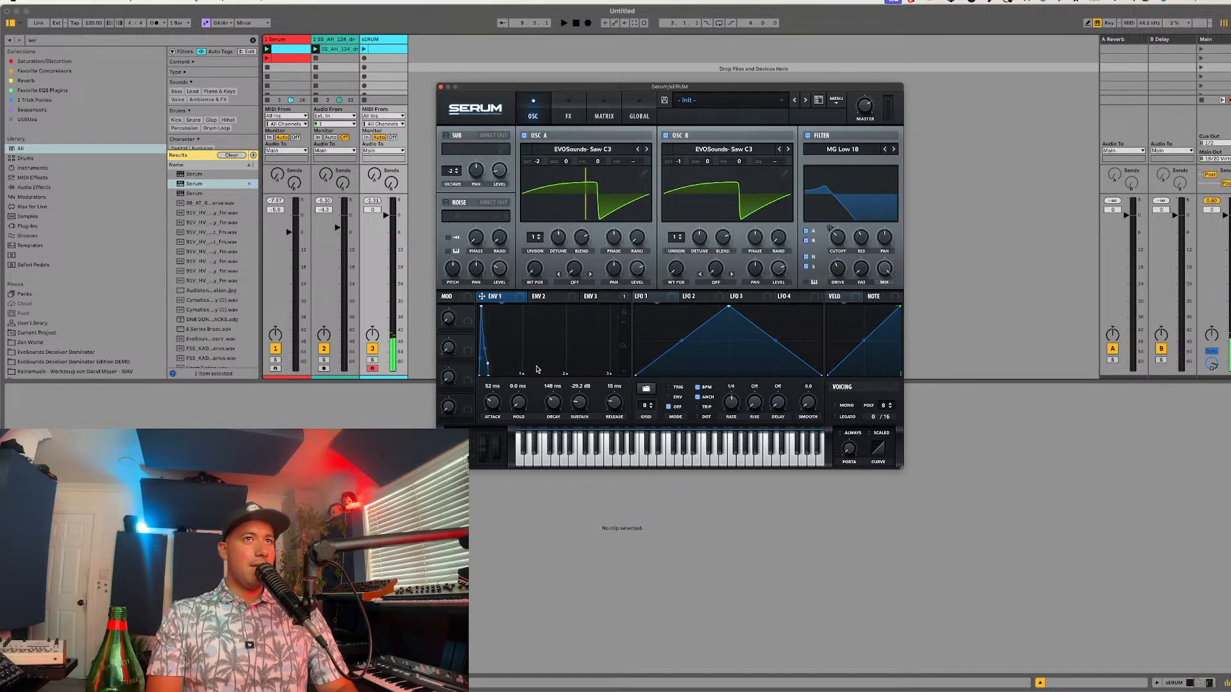
Step: Review the modulation matrix and assign Env 3 to modulate the delay's mix
left_click(604, 115)
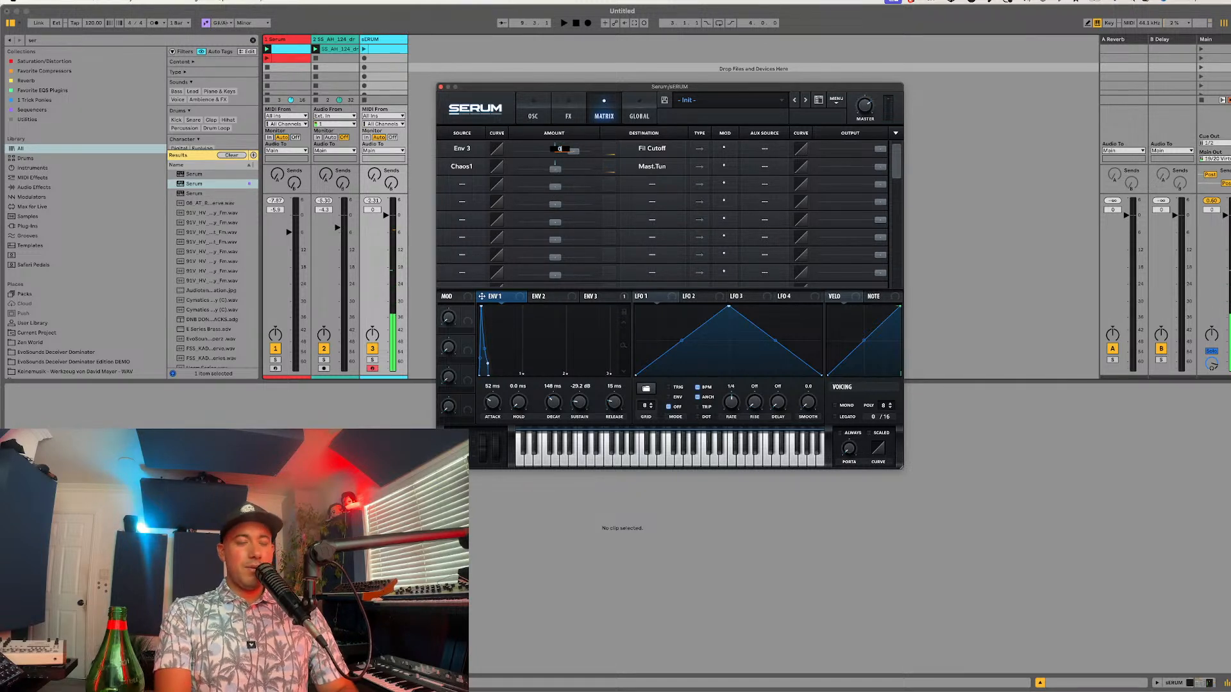
left_click(569, 113)
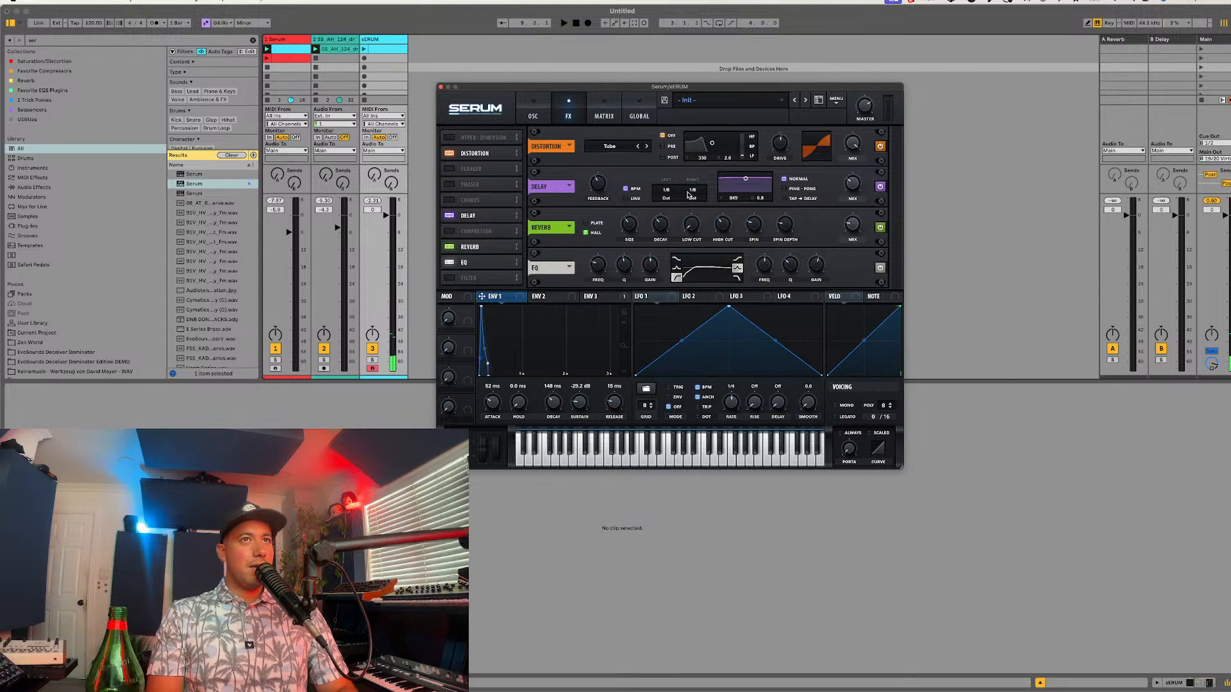
left_click_drag(596, 305, 853, 189)
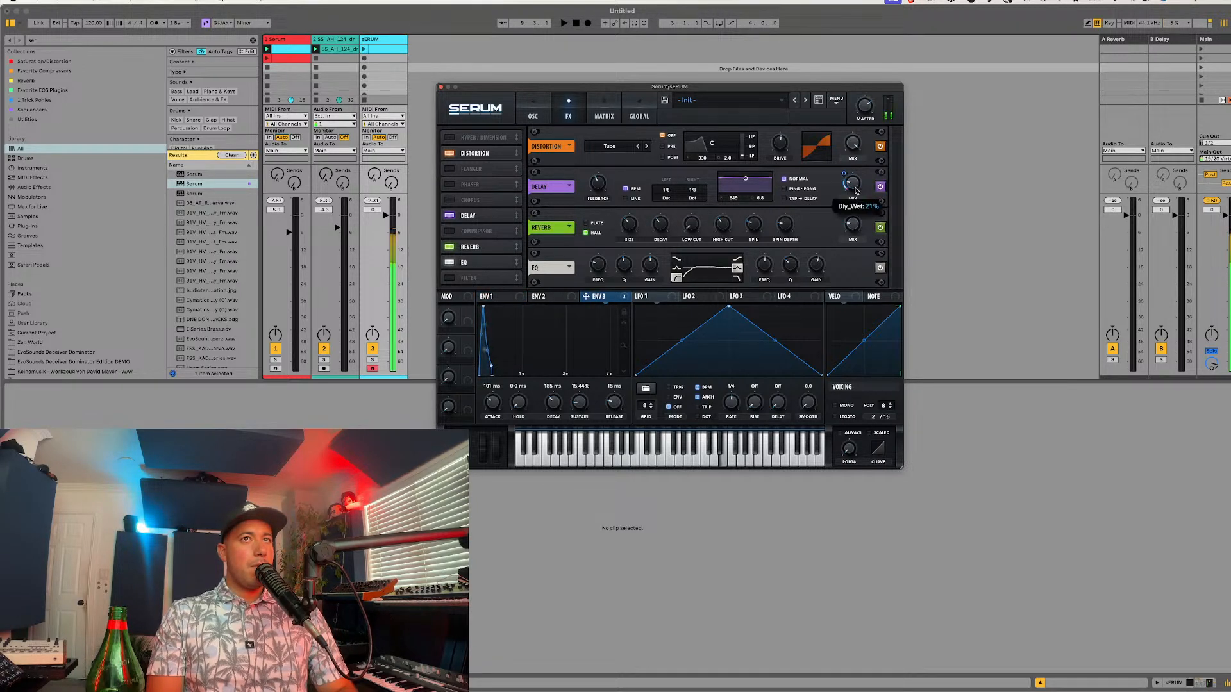
mouse_move(845, 179)
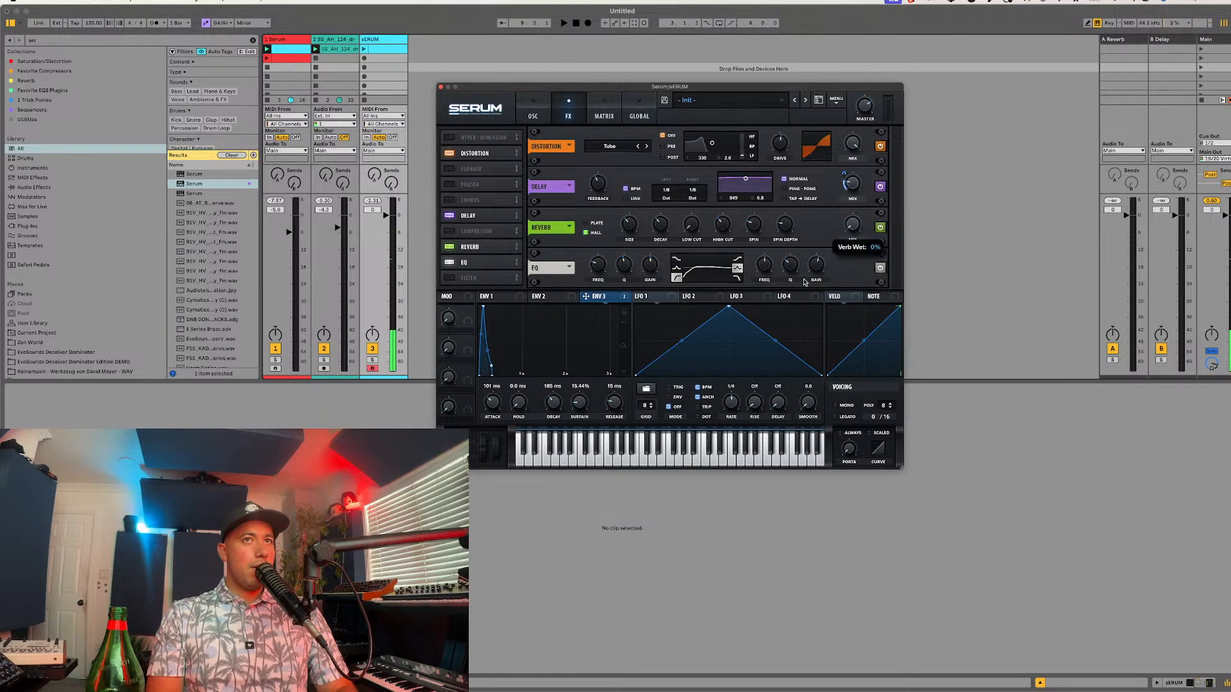
Step: Try the reverb in Plate mode and bypass it to hear the patch without reverb
left_click(592, 222)
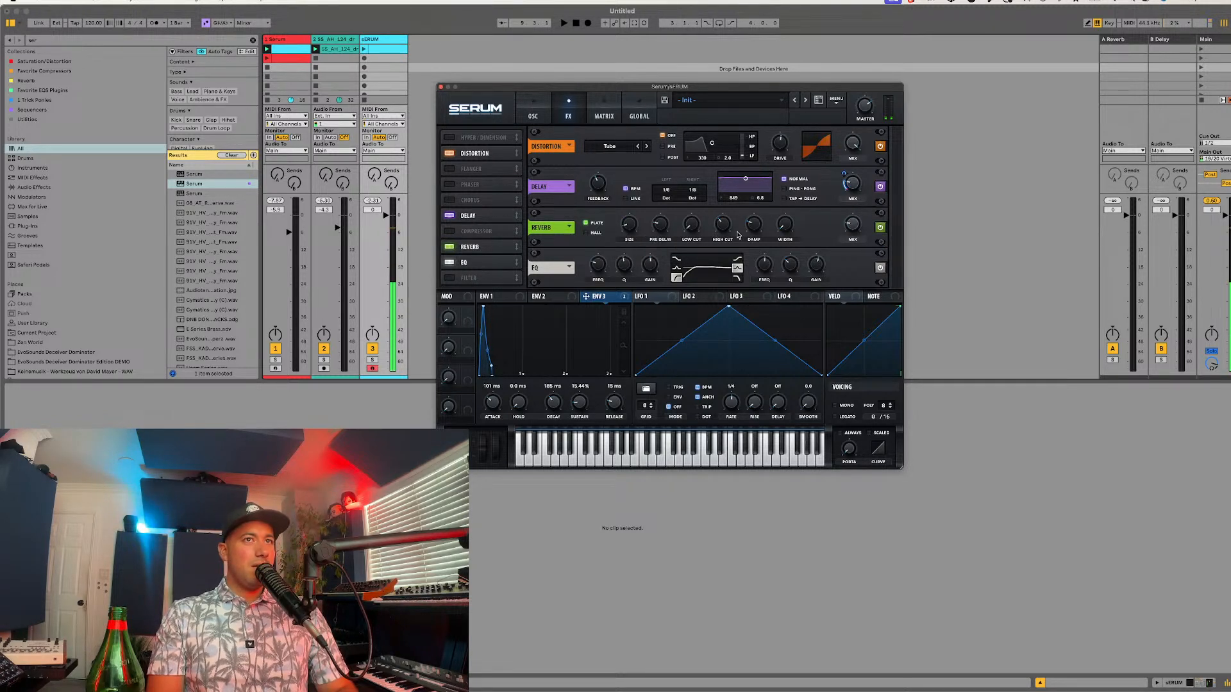
left_click(449, 247)
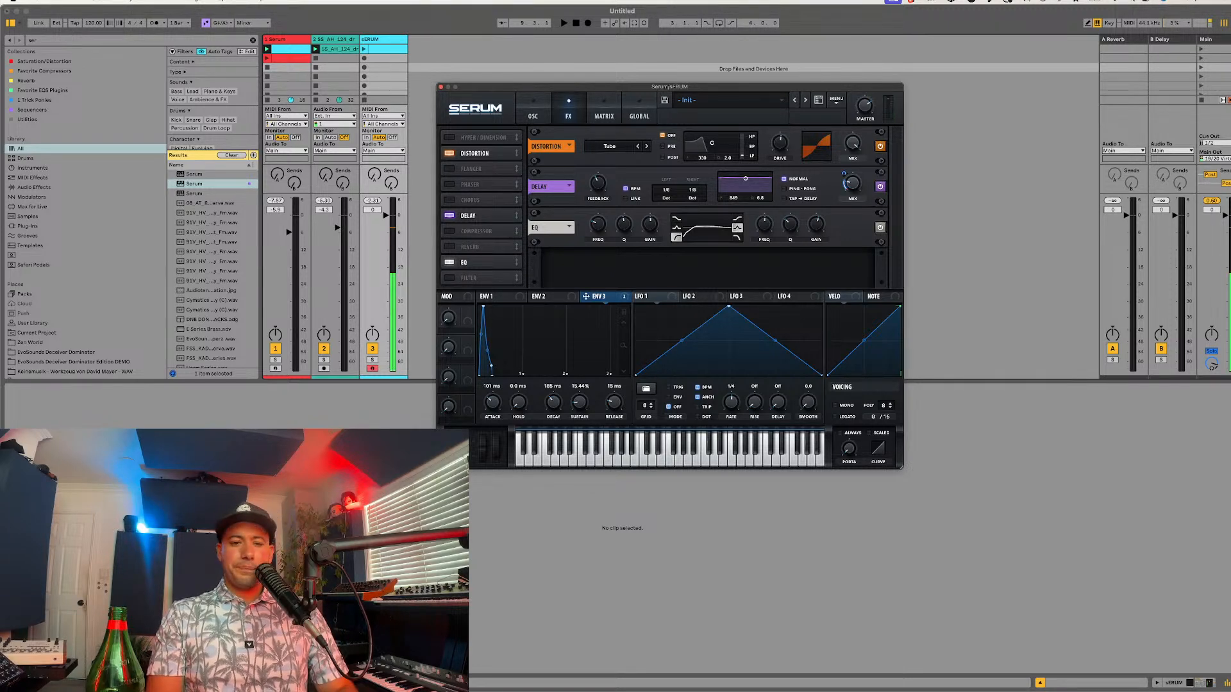
key("super+alt+p")
key("super+alt+p")
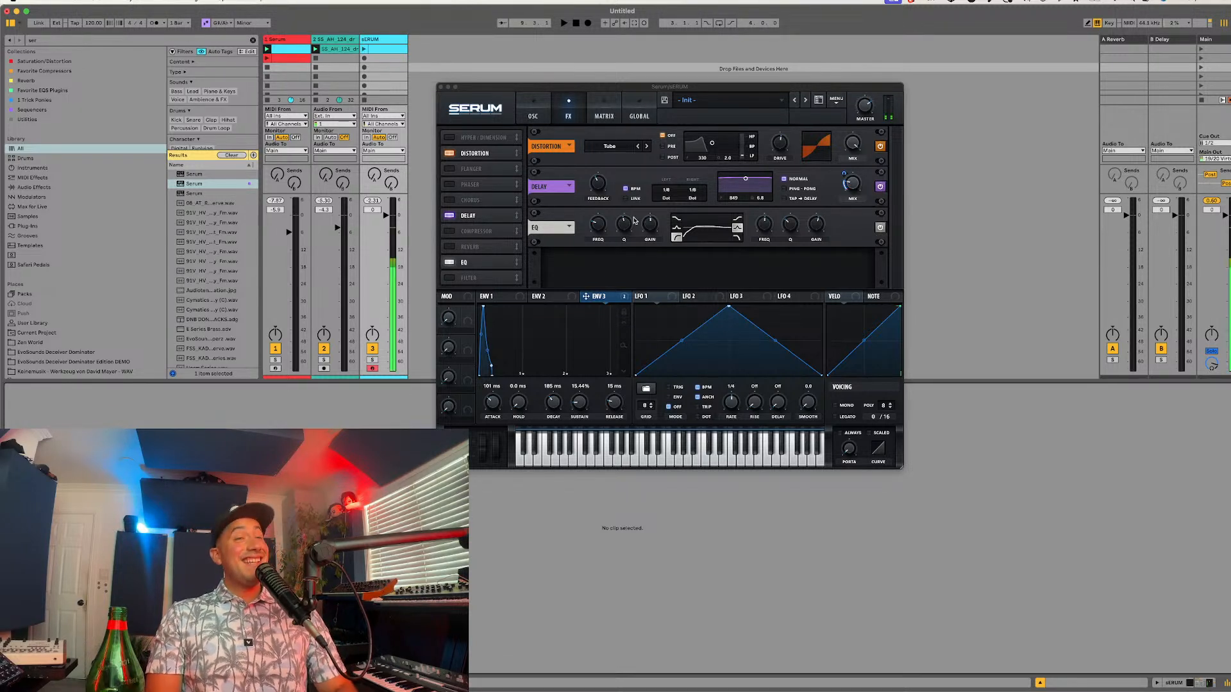
Step: Set the EQ low band to about 257 Hz and the high band's gain to -5.7 dB, auditioning oscillator B at 0 octaves
left_click_drag(623, 229, 606, 224)
mouse_move(603, 231)
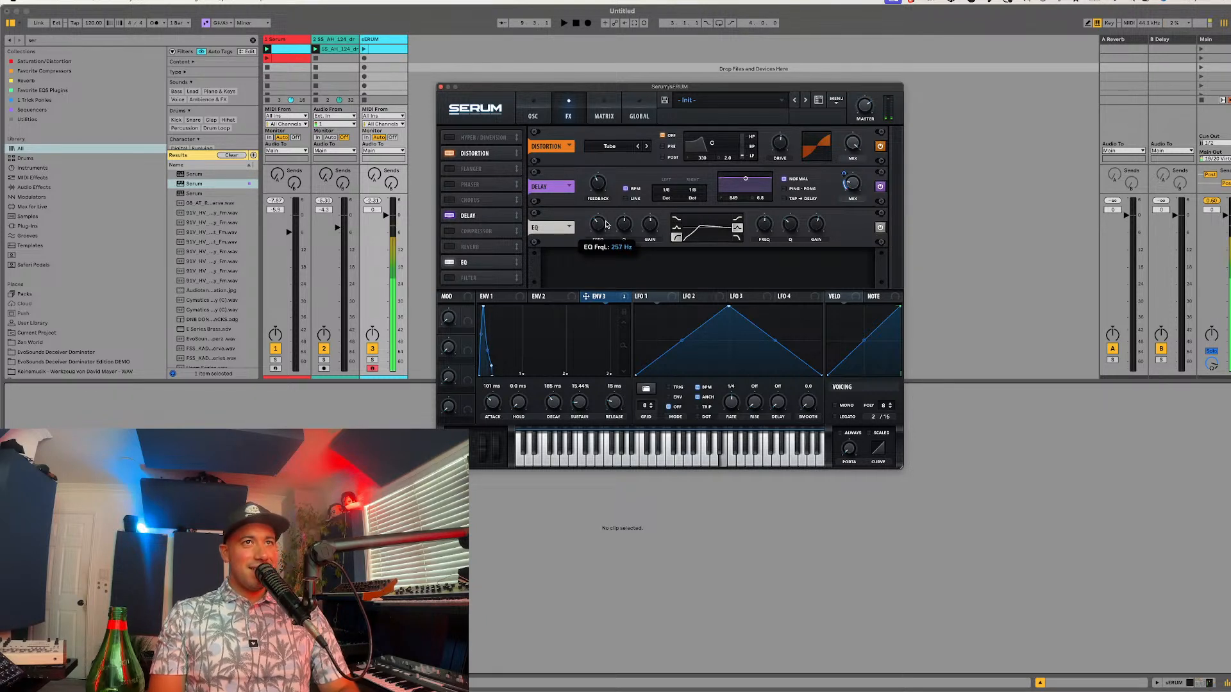
left_click(541, 116)
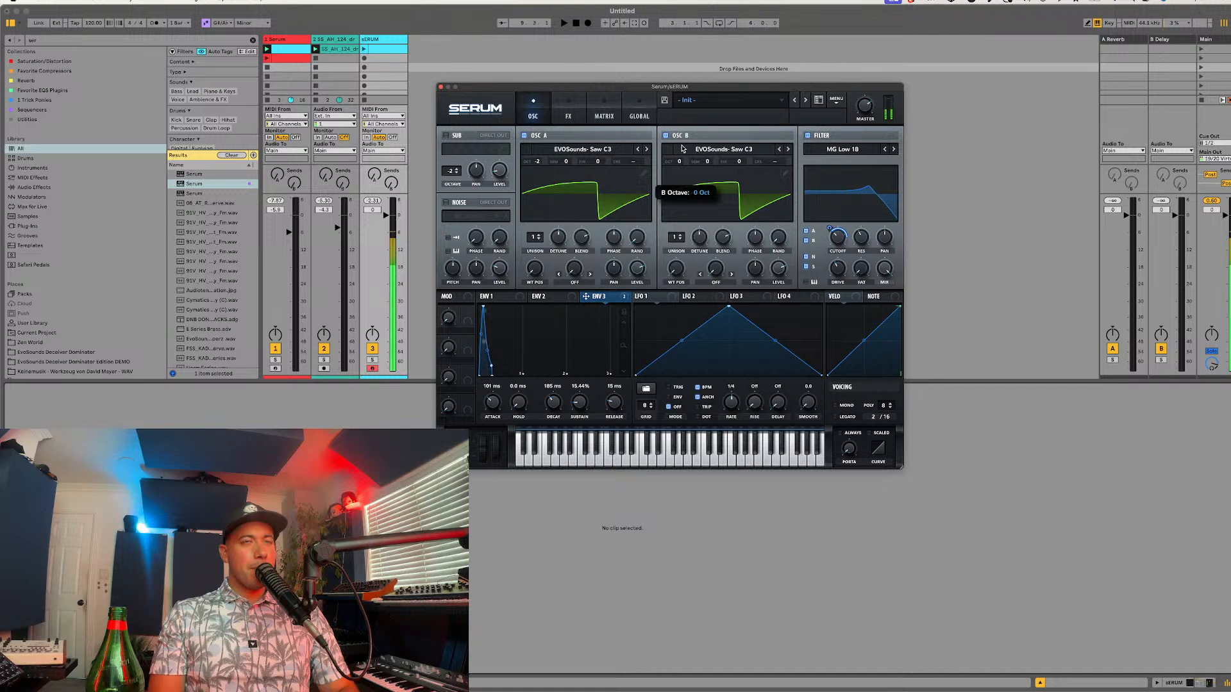
left_click_drag(679, 162, 680, 151)
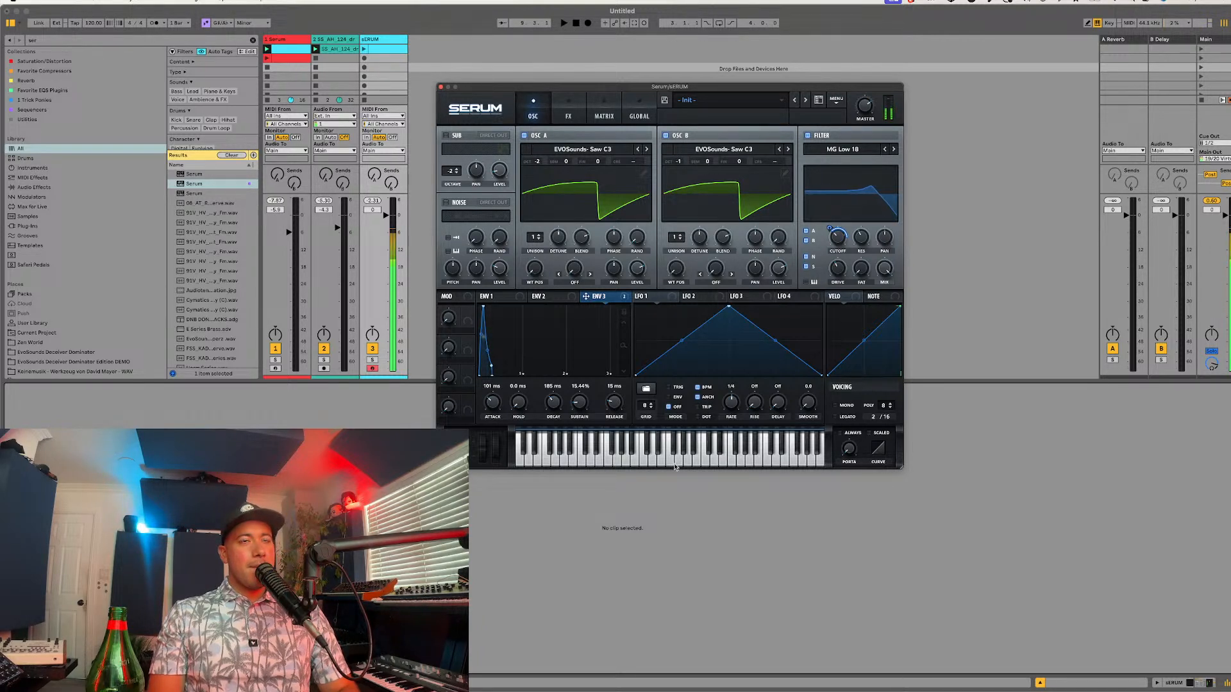
left_click(568, 116)
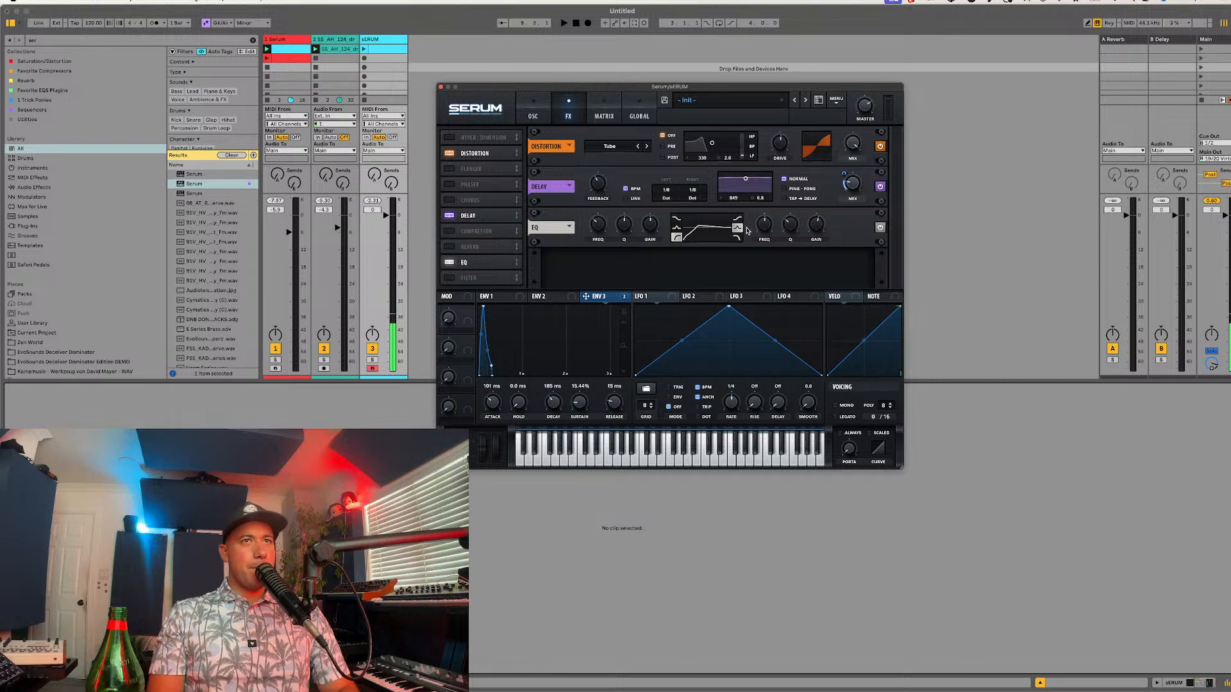
left_click_drag(815, 226, 790, 245)
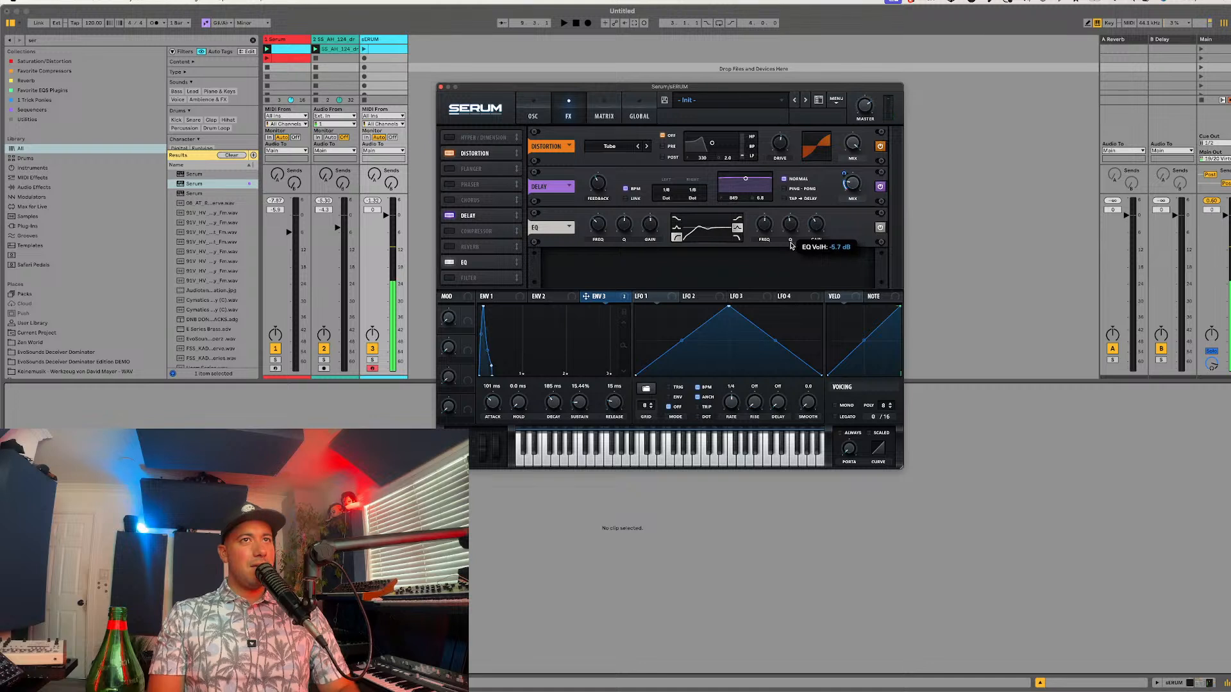
Step: Re-enable the reverb, place it after the EQ and switch it to Hall mode
left_click(464, 245)
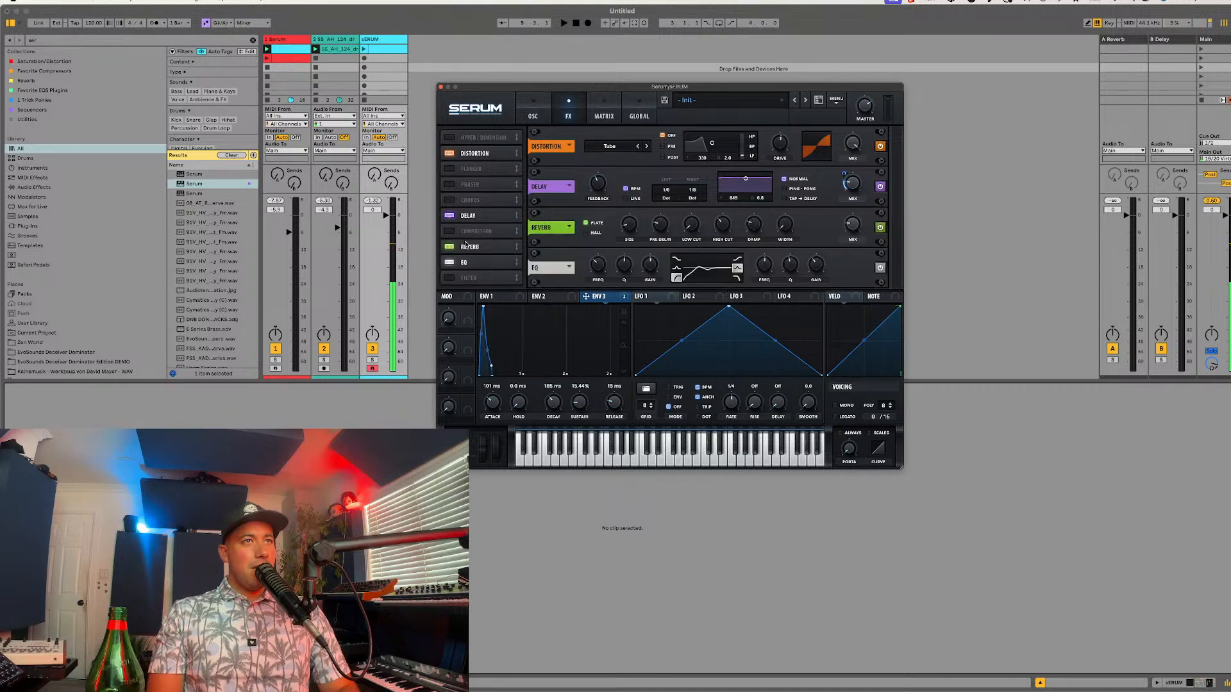
left_click_drag(465, 245, 466, 263)
left_click(585, 273)
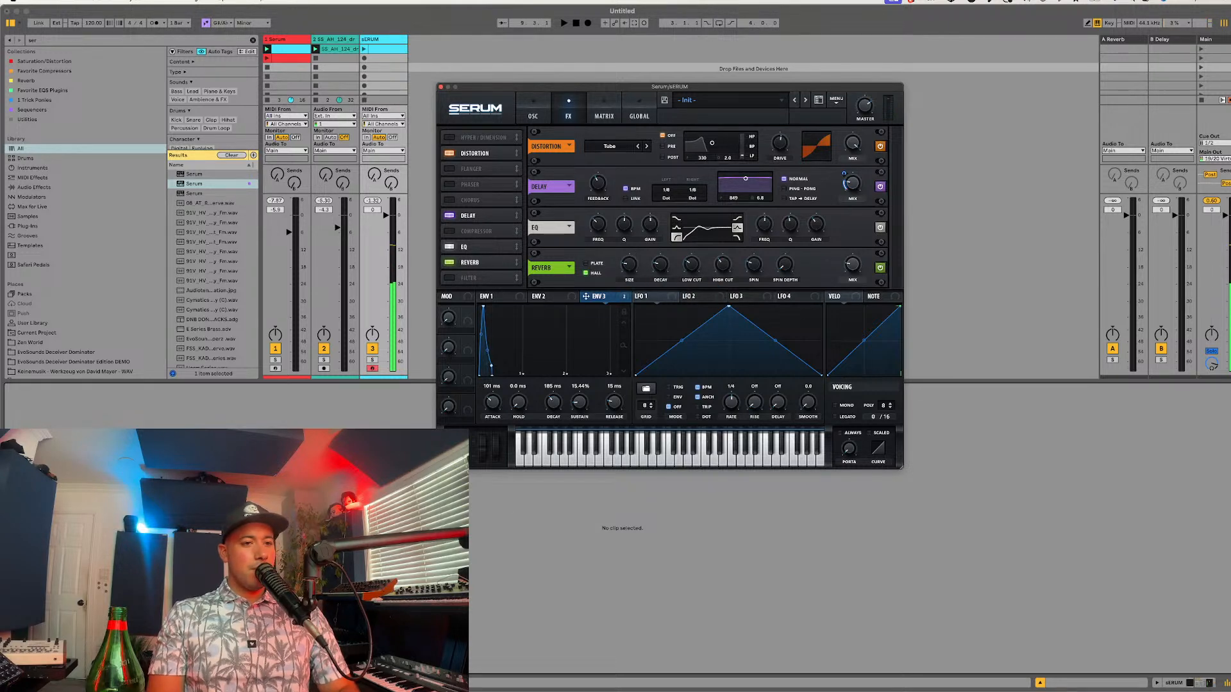
Step: Play the existing clips briefly as a reference and reshape the delay's filter to about 734 Hz with a Q of 2.1
key("super+alt+p")
key("super+alt+p")
key("space")
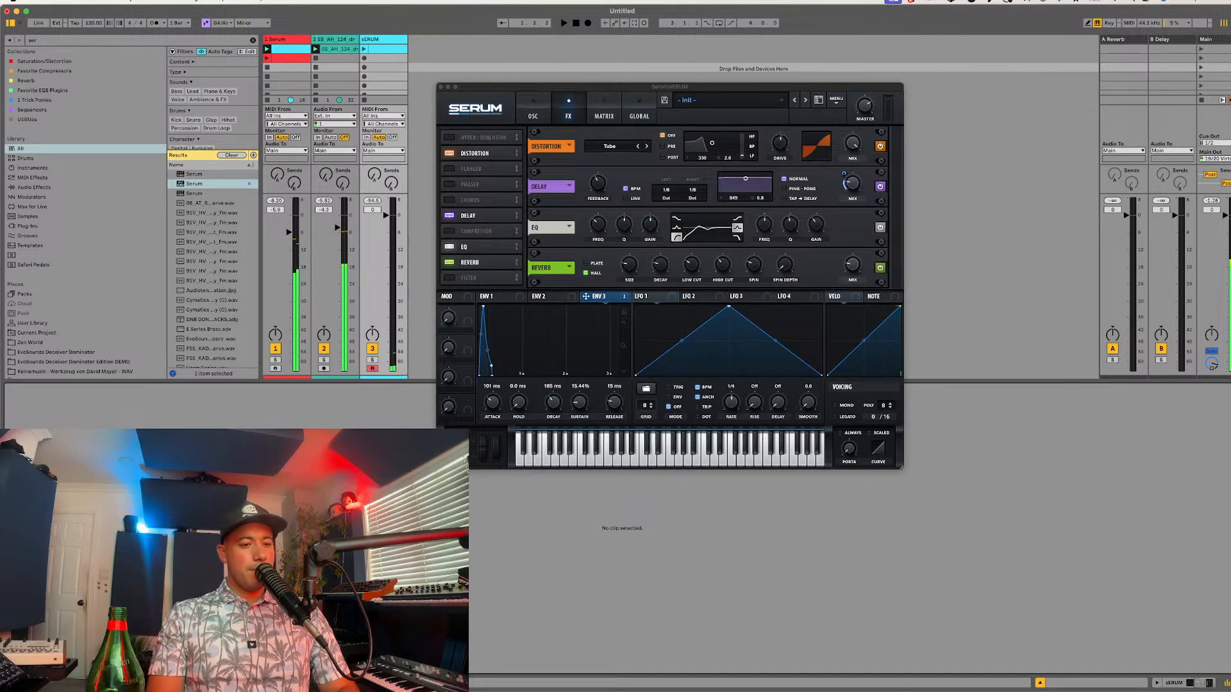
key("super+alt+p")
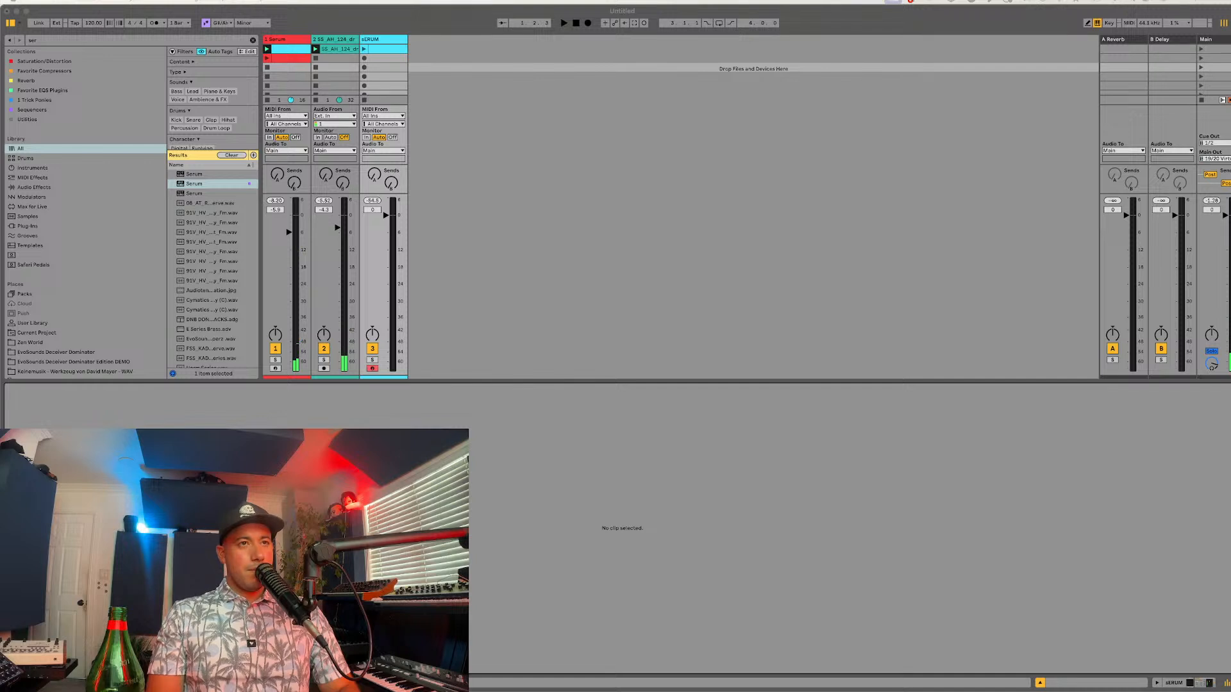
key("super+alt+p")
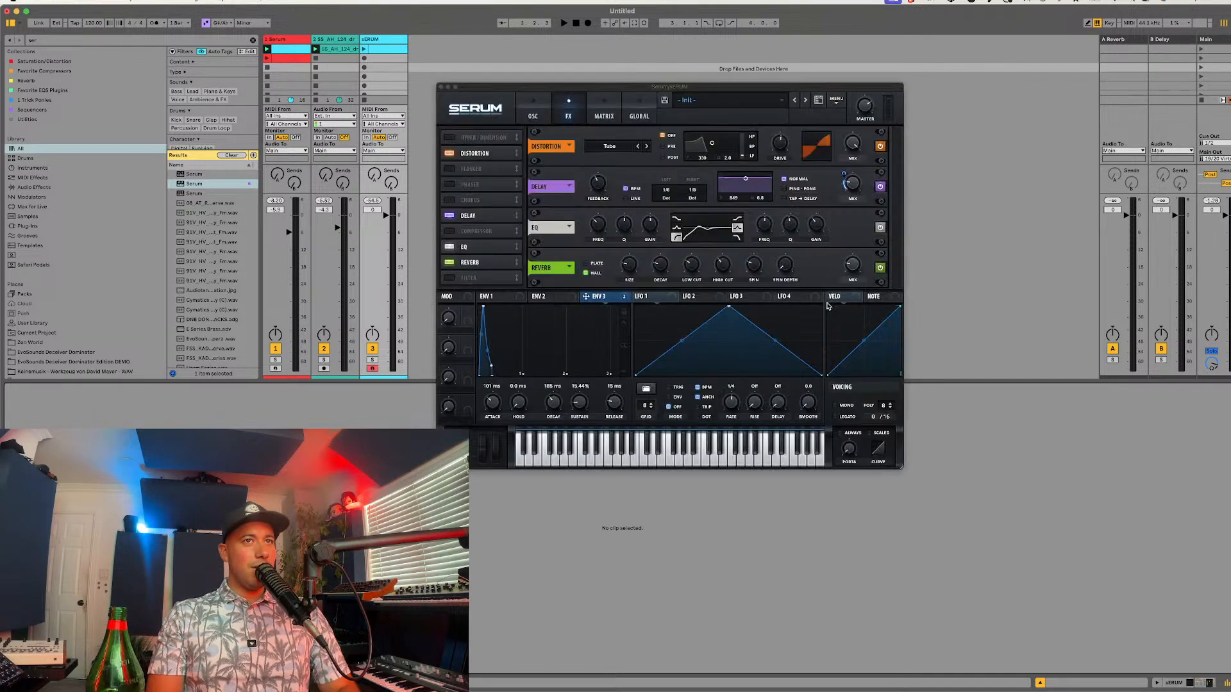
left_click_drag(746, 187, 745, 193)
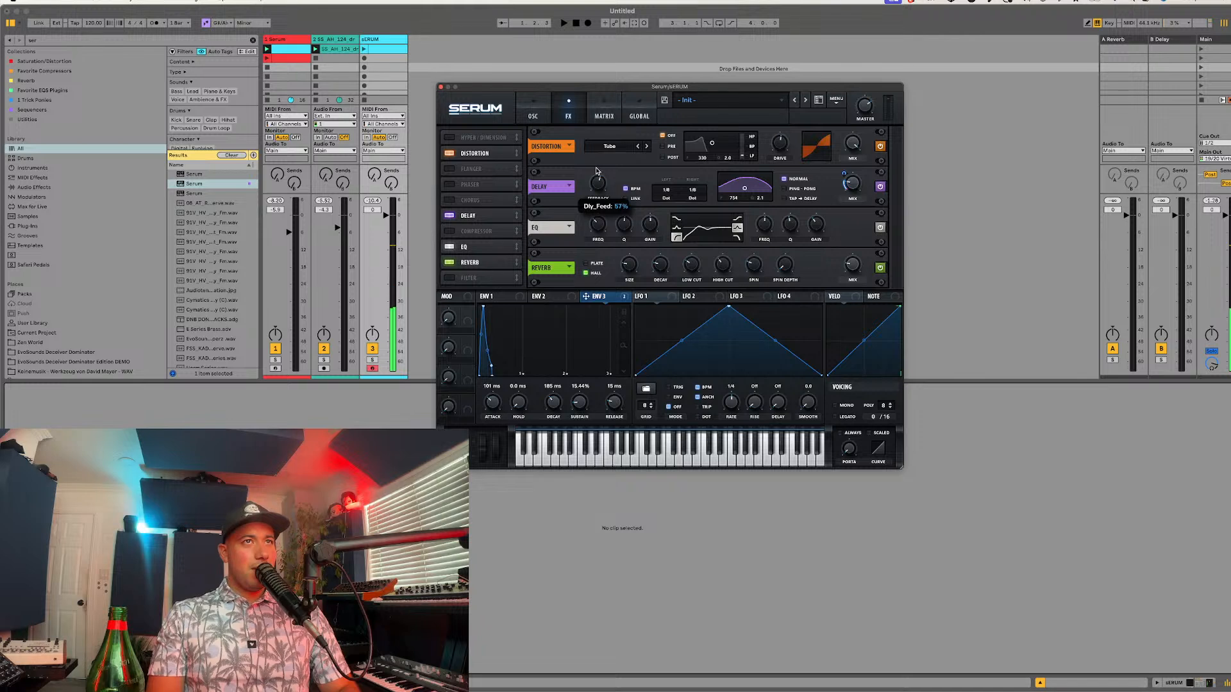
Step: Set the Tube distortion's filter to Pre at about 366 Hz with a Q of 0.5, and adjust the drive
left_click_drag(779, 144, 782, 118)
left_click(625, 145)
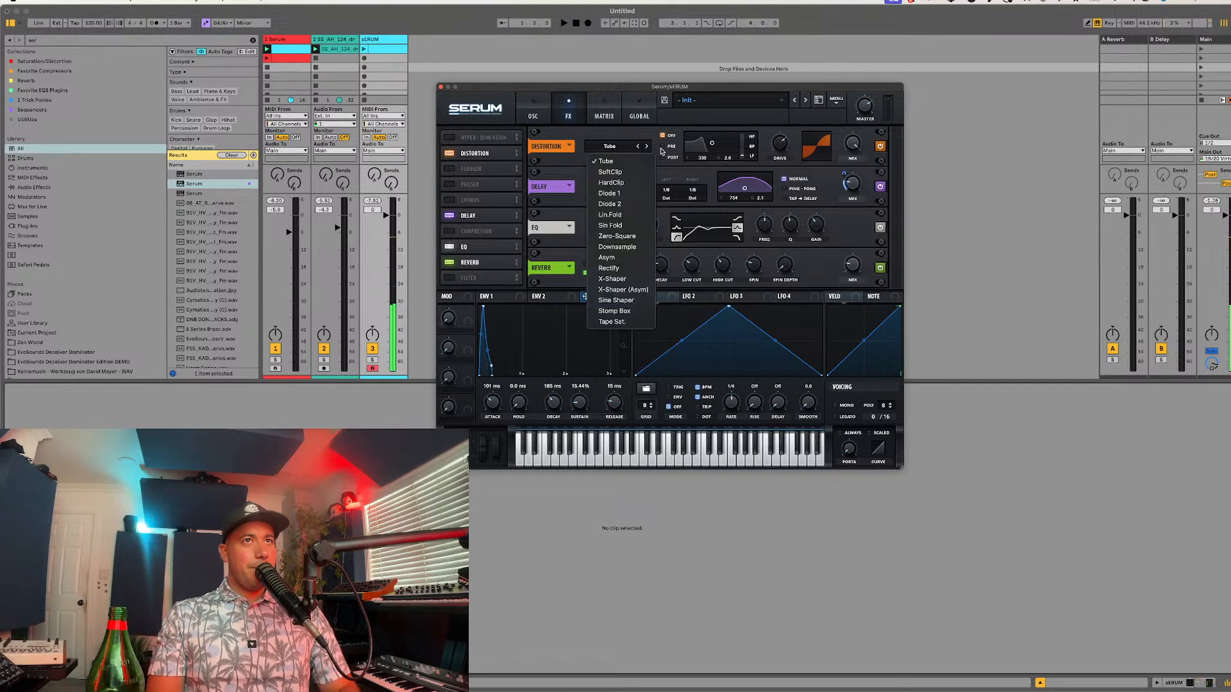
left_click(670, 149)
left_click(669, 147)
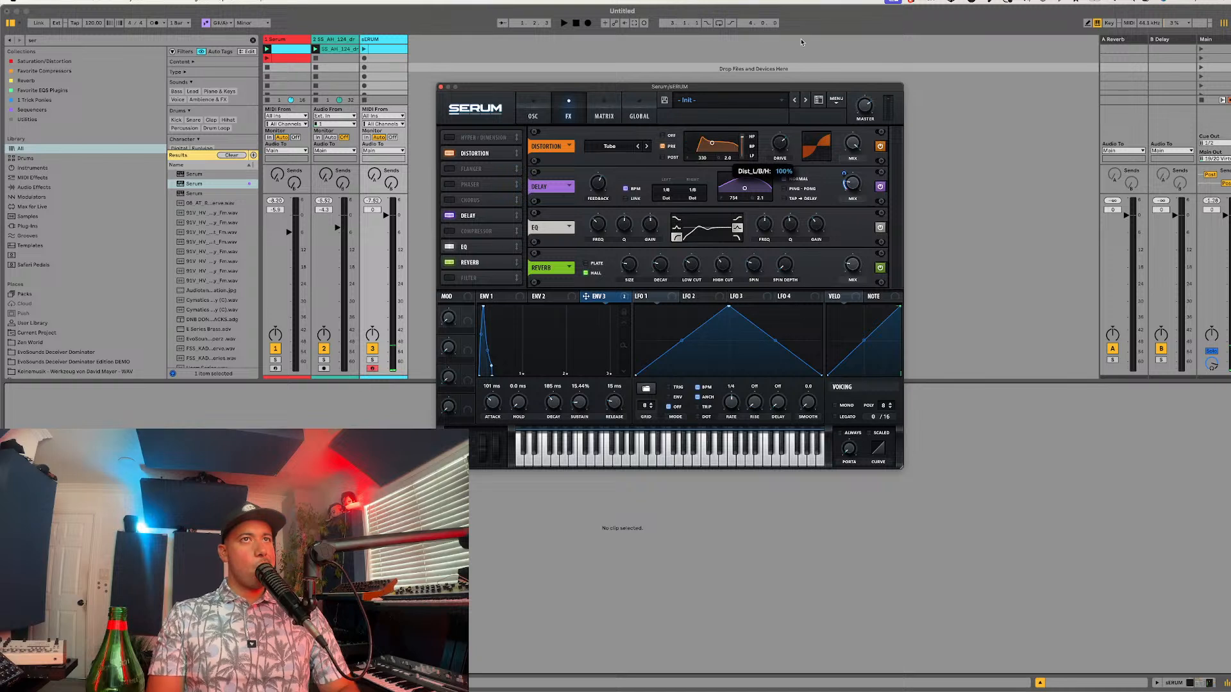
left_click_drag(720, 137, 712, 150)
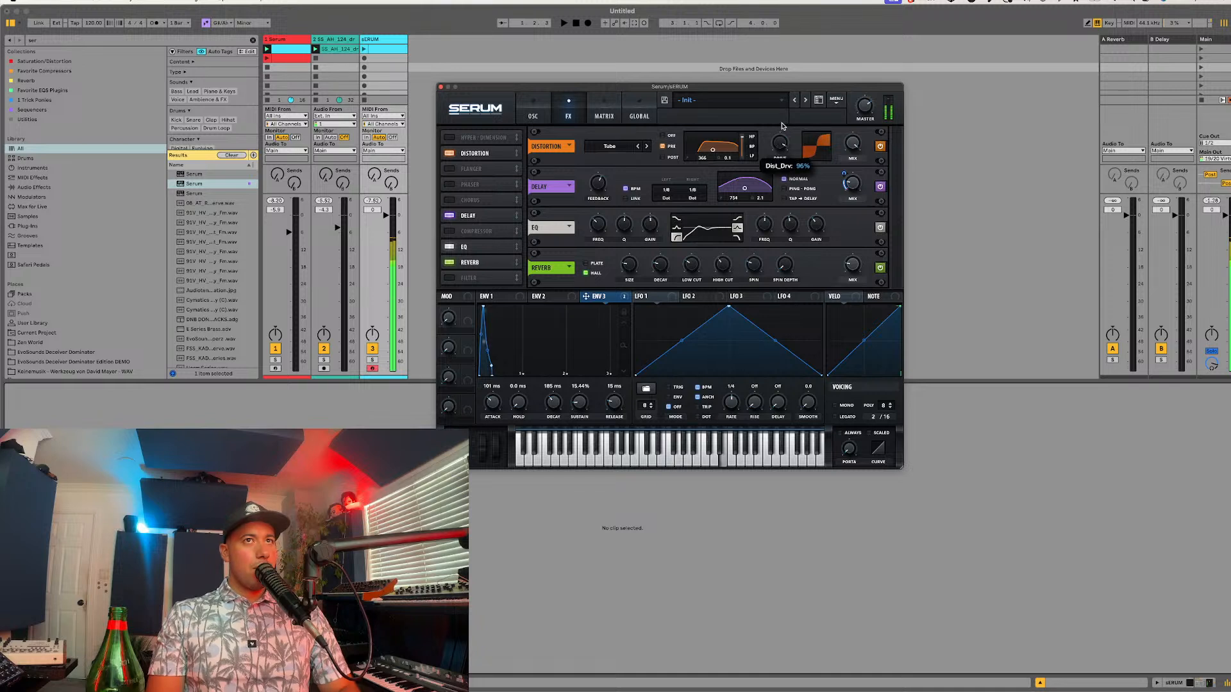
left_click_drag(782, 126, 774, 141)
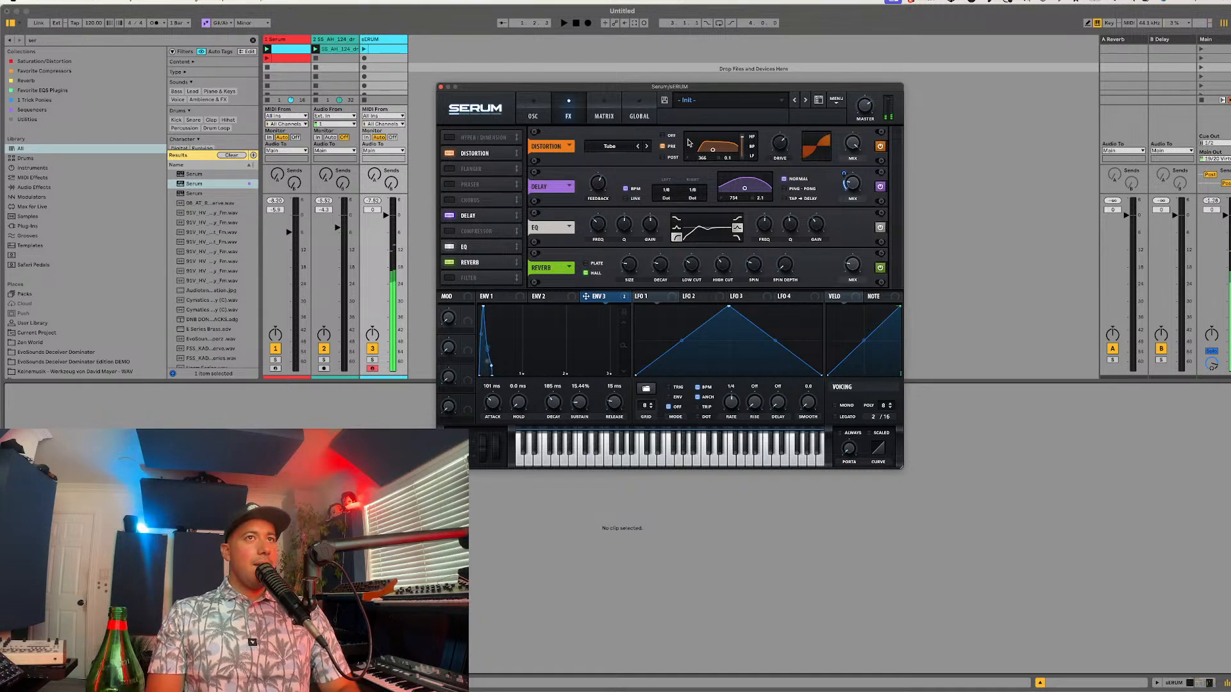
Step: Audition the patch with oscillator B off and at 0 octaves, and return it to -1 octave
left_click(535, 116)
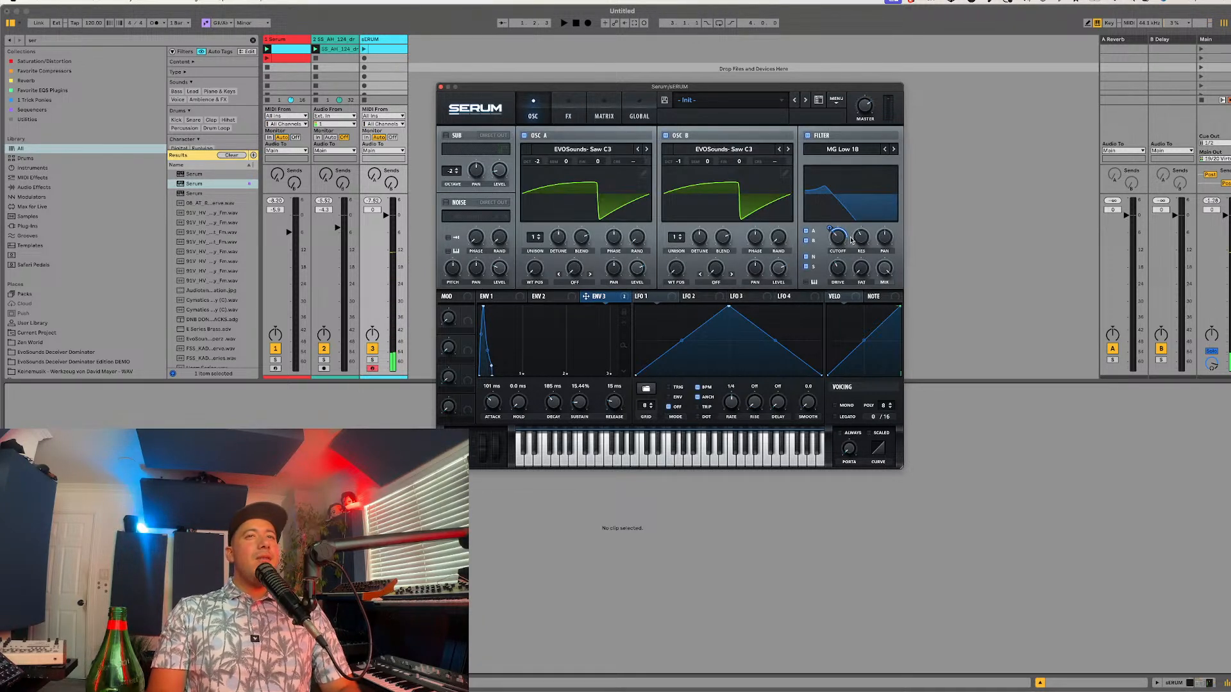
mouse_move(831, 234)
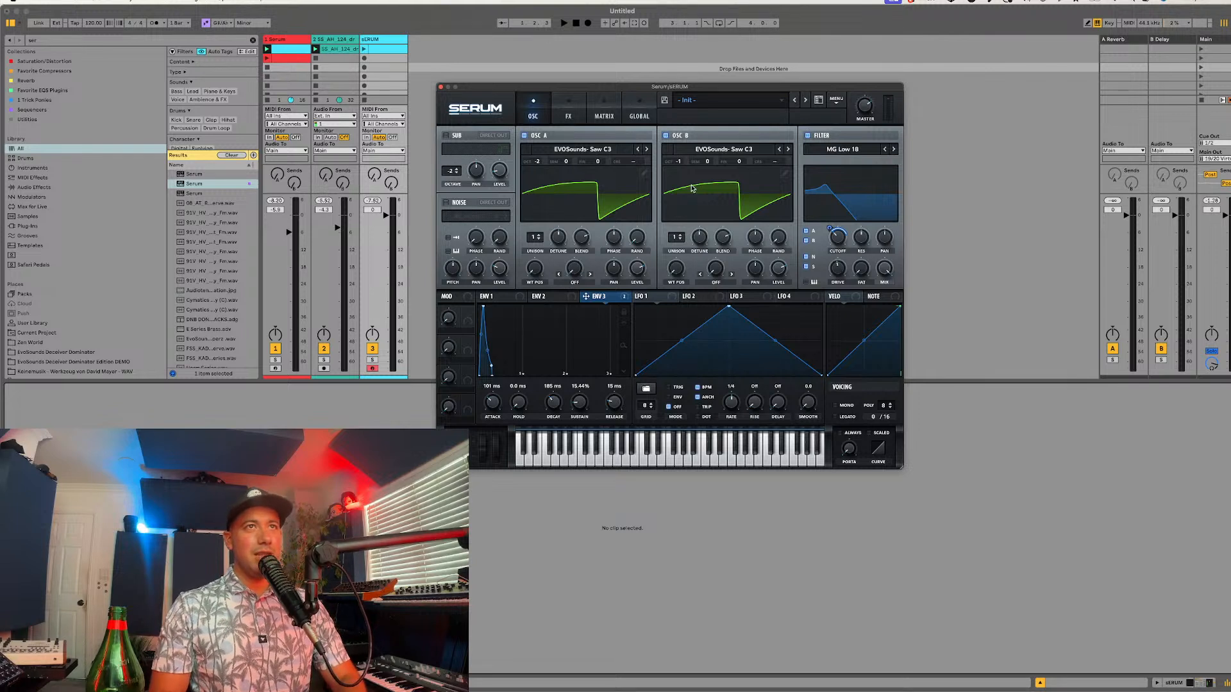
left_click(665, 135)
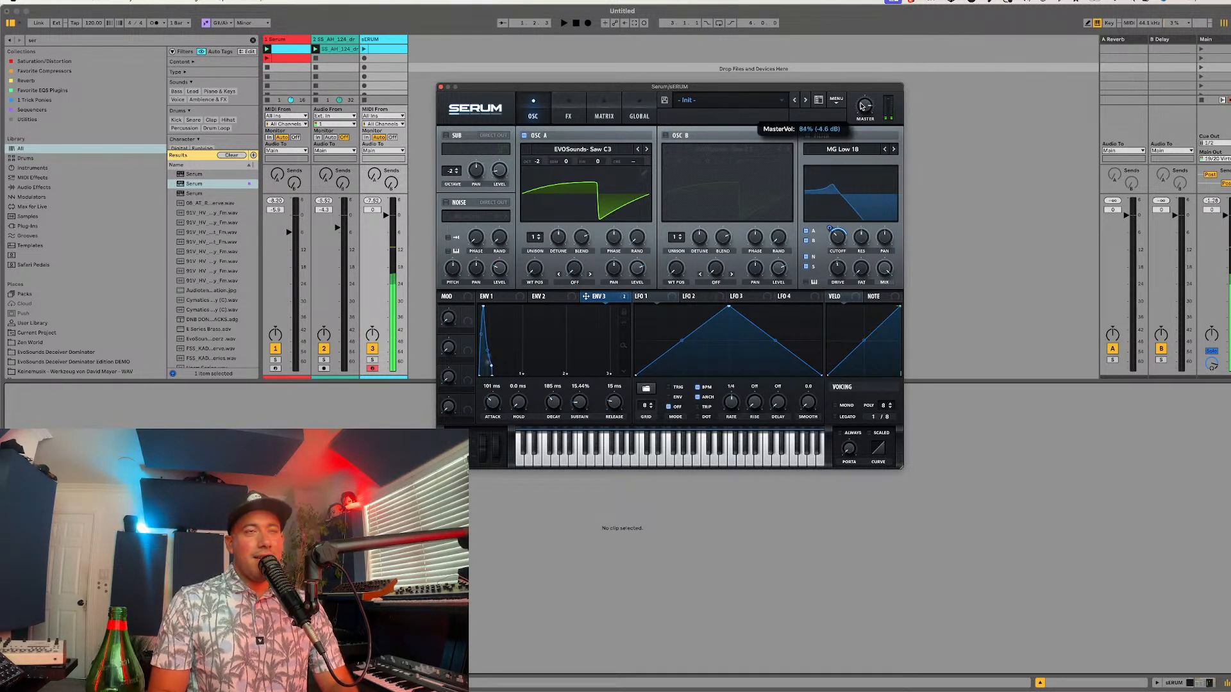
left_click(678, 136)
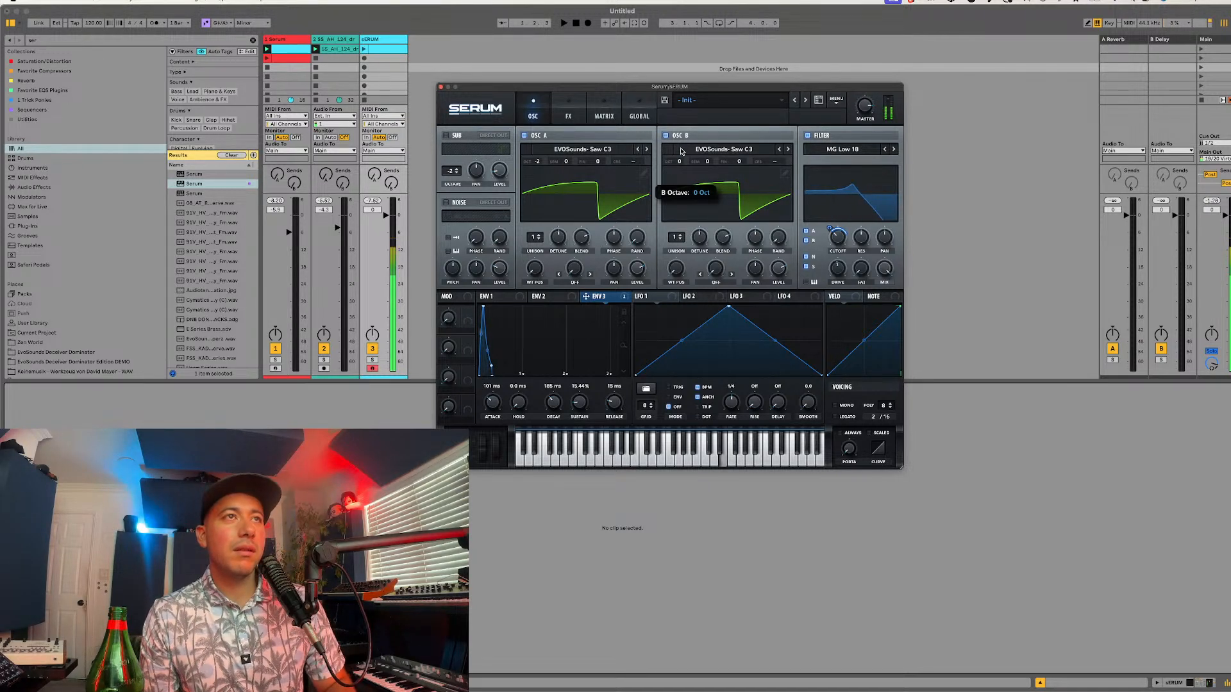
left_click_drag(679, 161, 675, 170)
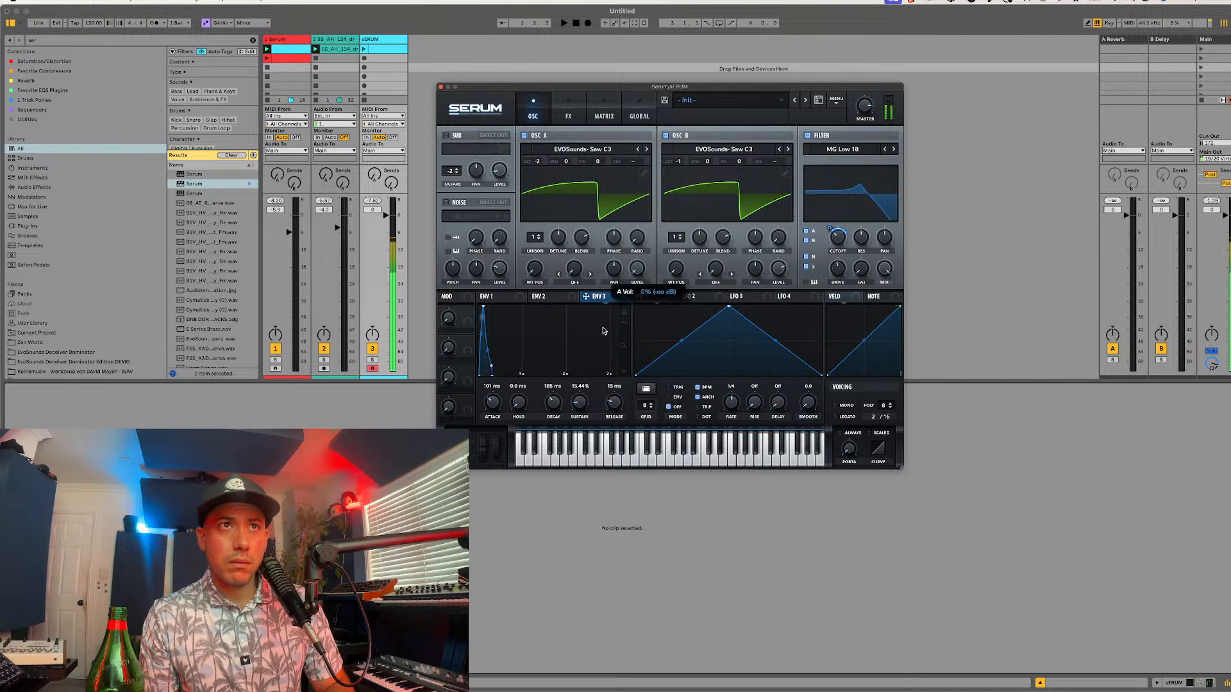
Step: Adjust oscillator A's level and the filter resonance, trying the level at 0% and the resonance at 64%
left_click_drag(603, 328, 616, 300)
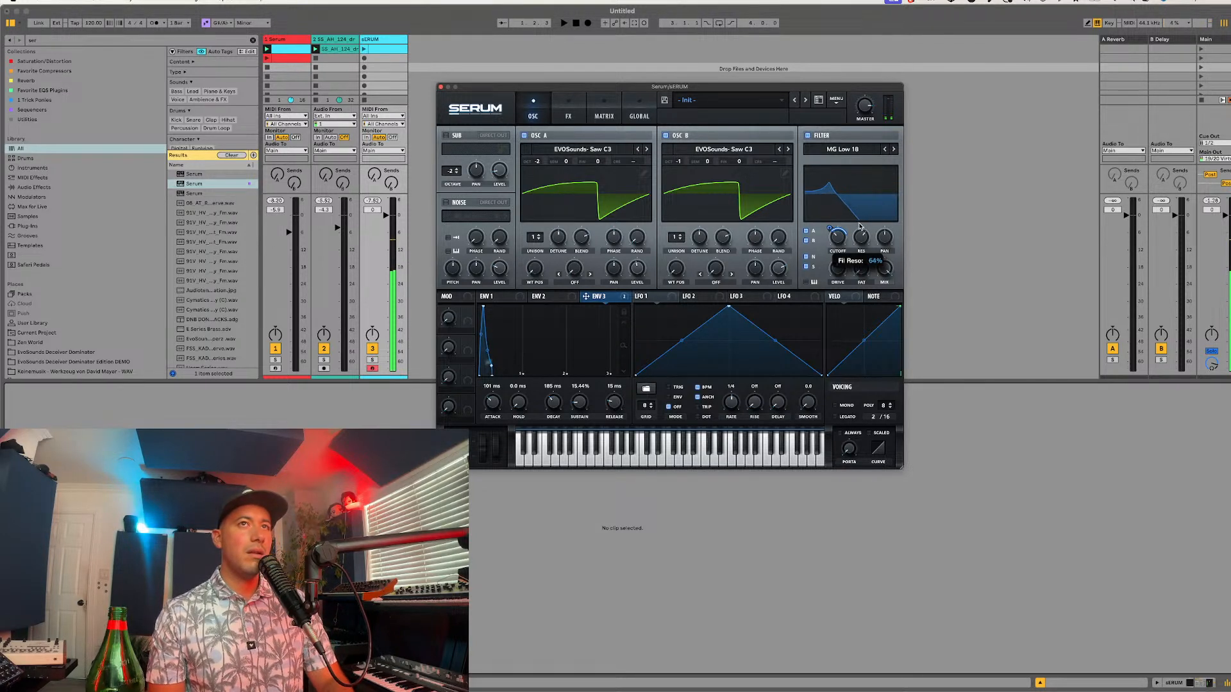
left_click_drag(859, 232, 853, 237)
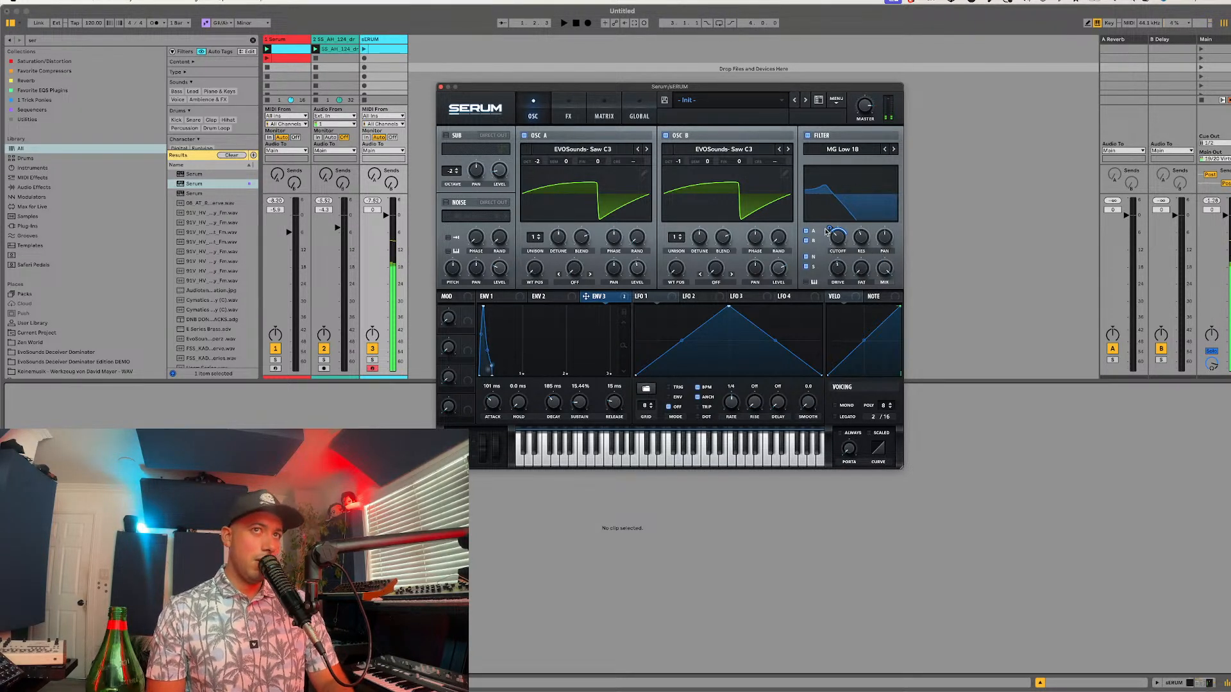
Step: Fine-tune the modulation depth on the filter cutoff
left_click_drag(828, 229, 827, 226)
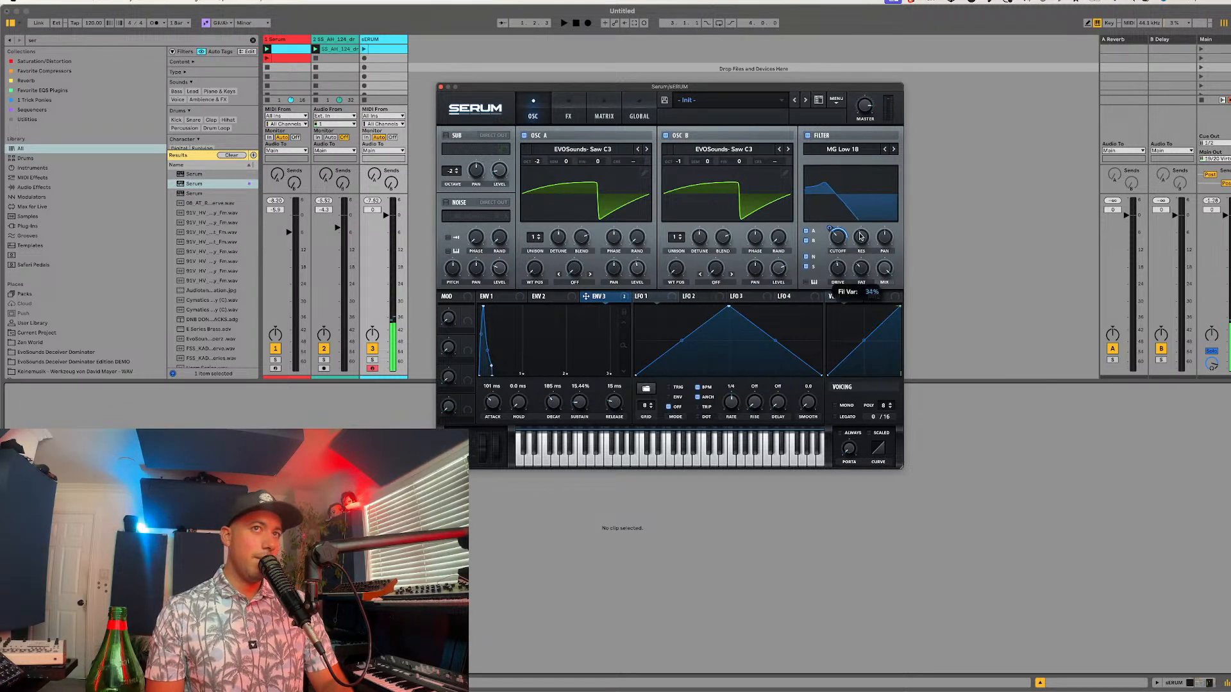
Step: Enter "Inspired By Sllash & Doppe" as the preset's description
left_click(710, 116)
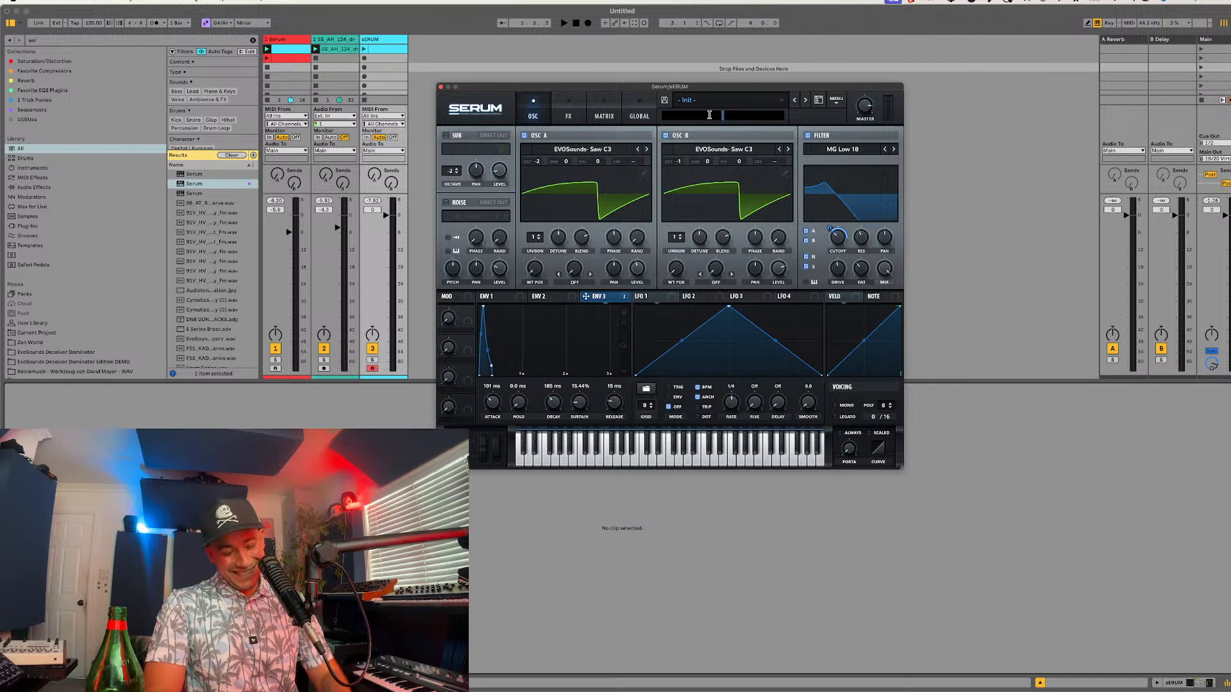
type("Inspired")
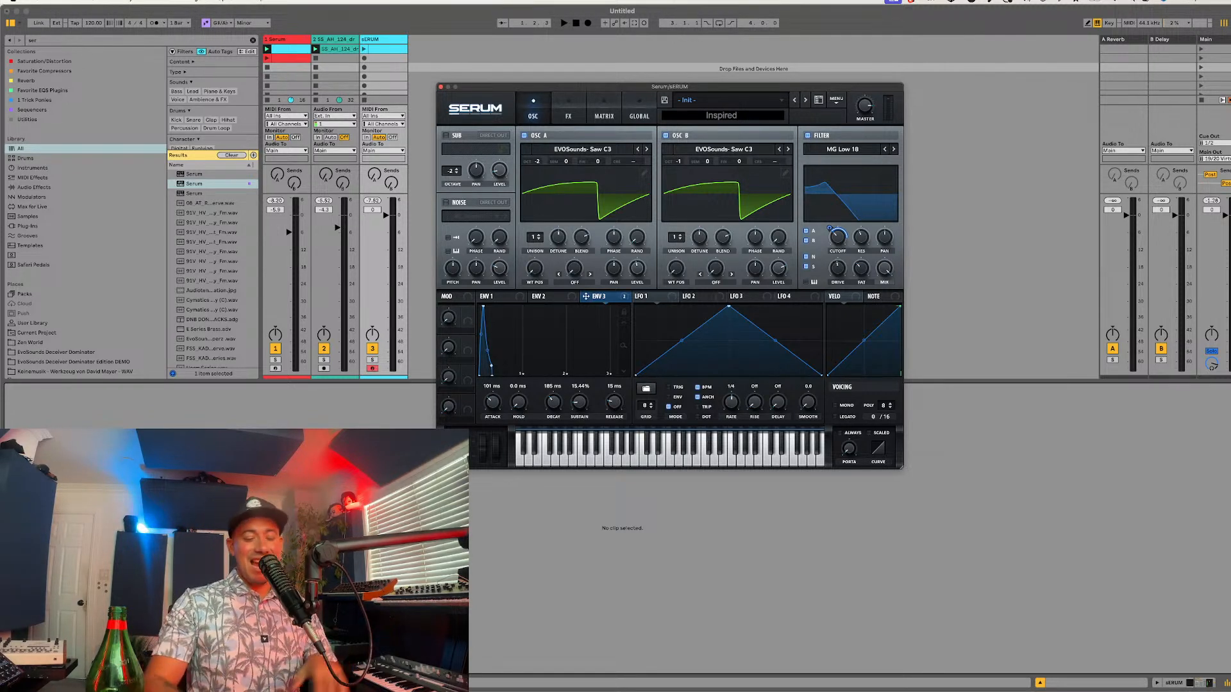
type(" By")
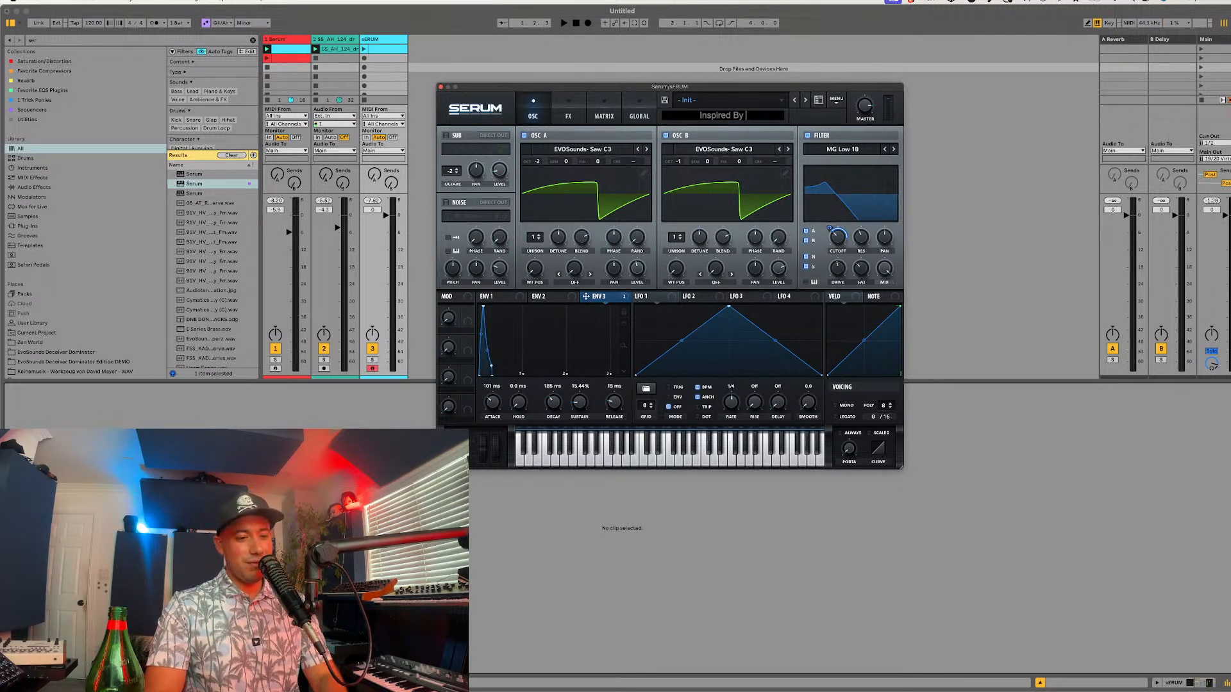
type(" sLAH")
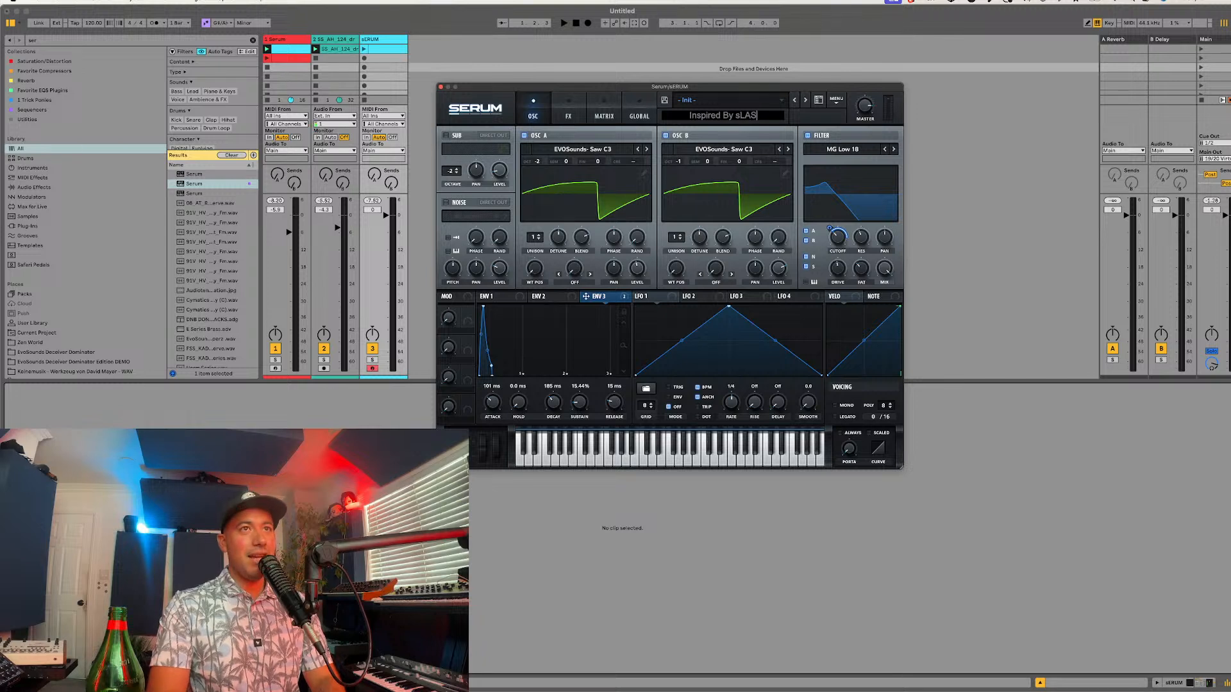
key("BackSpace")
key("BackSpace")
key("BackSpace")
key("BackSpace")
type("S")
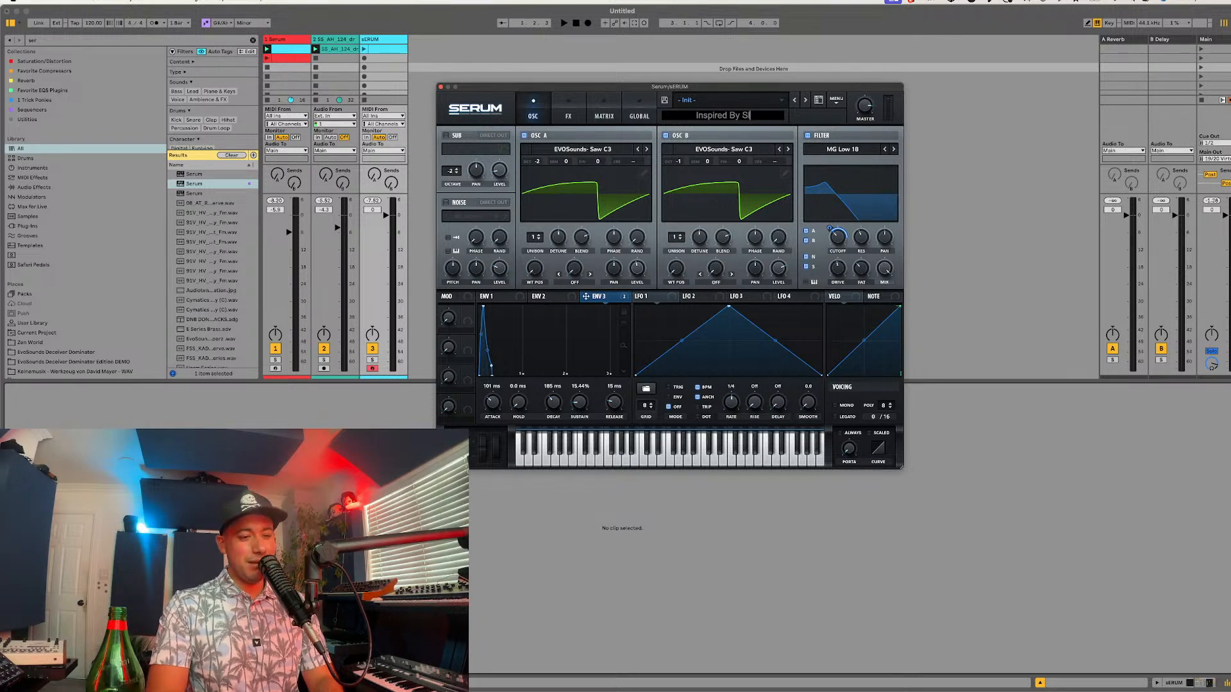
type("ll")
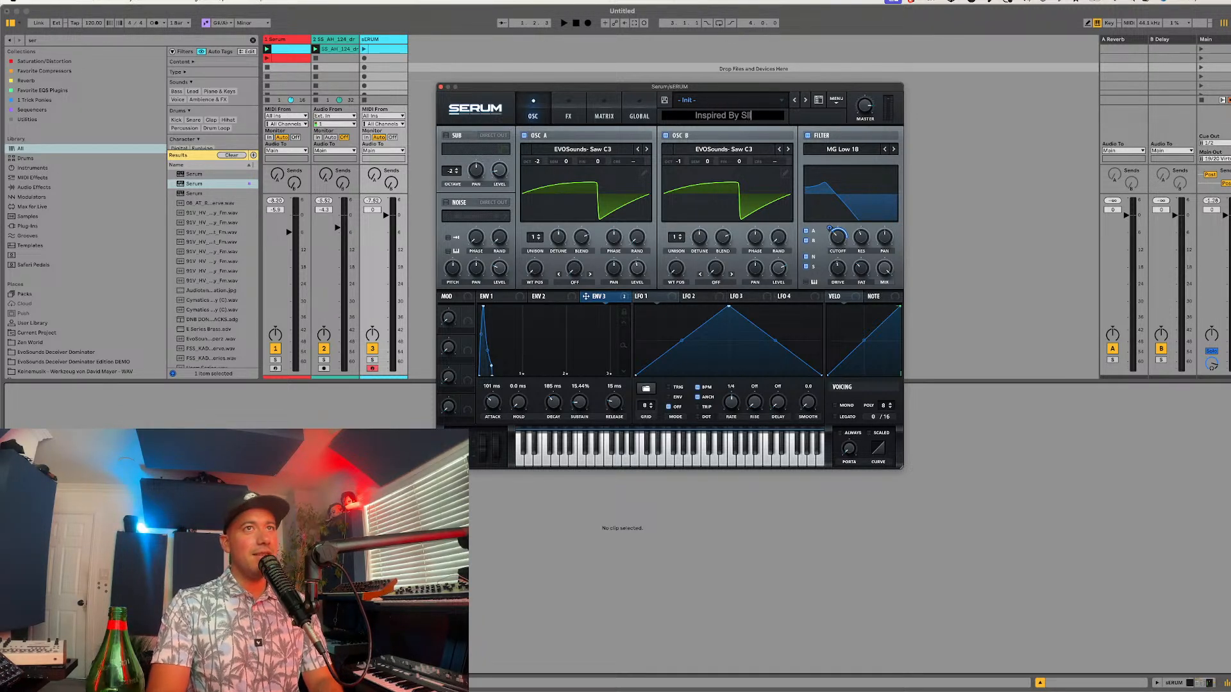
type("ash &")
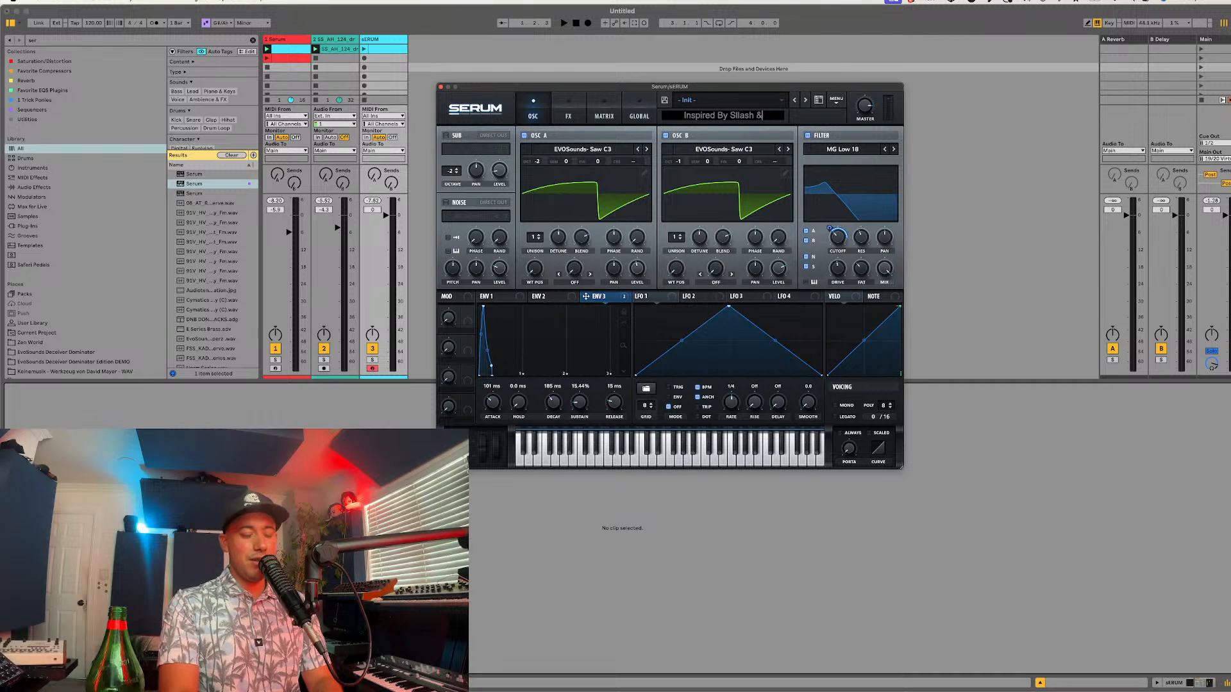
type(" Doppe")
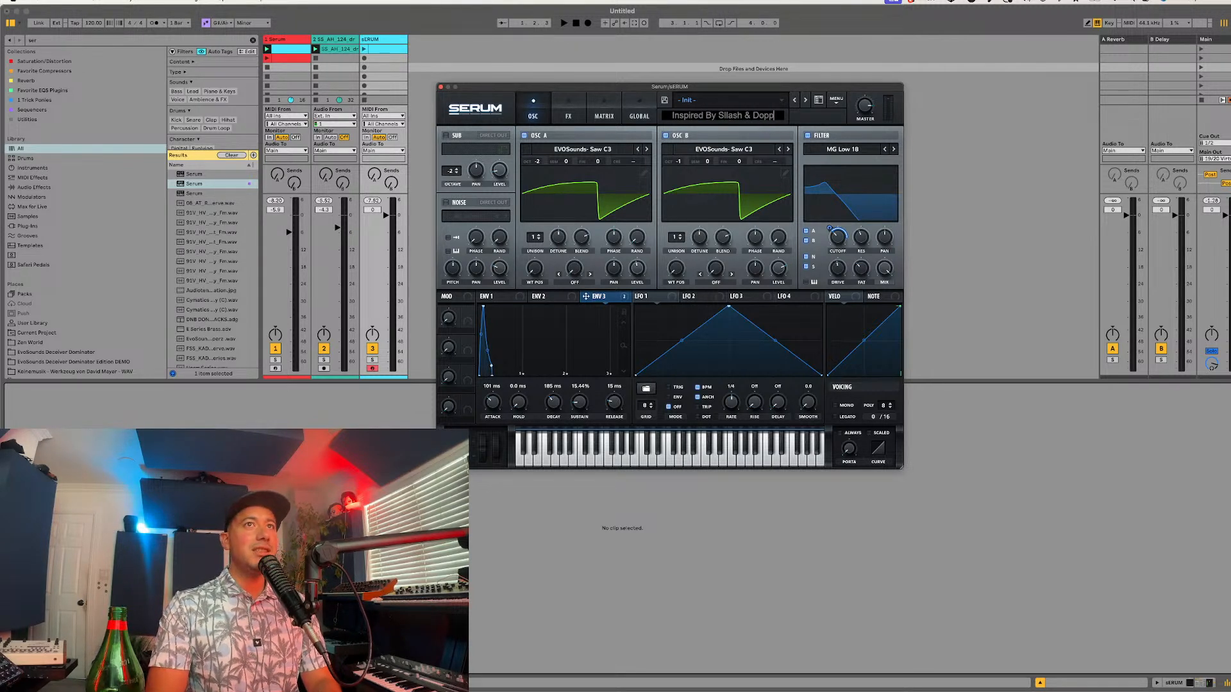
key("Return")
Step: Enter "EvoSounds" as the preset's author
left_click(808, 116)
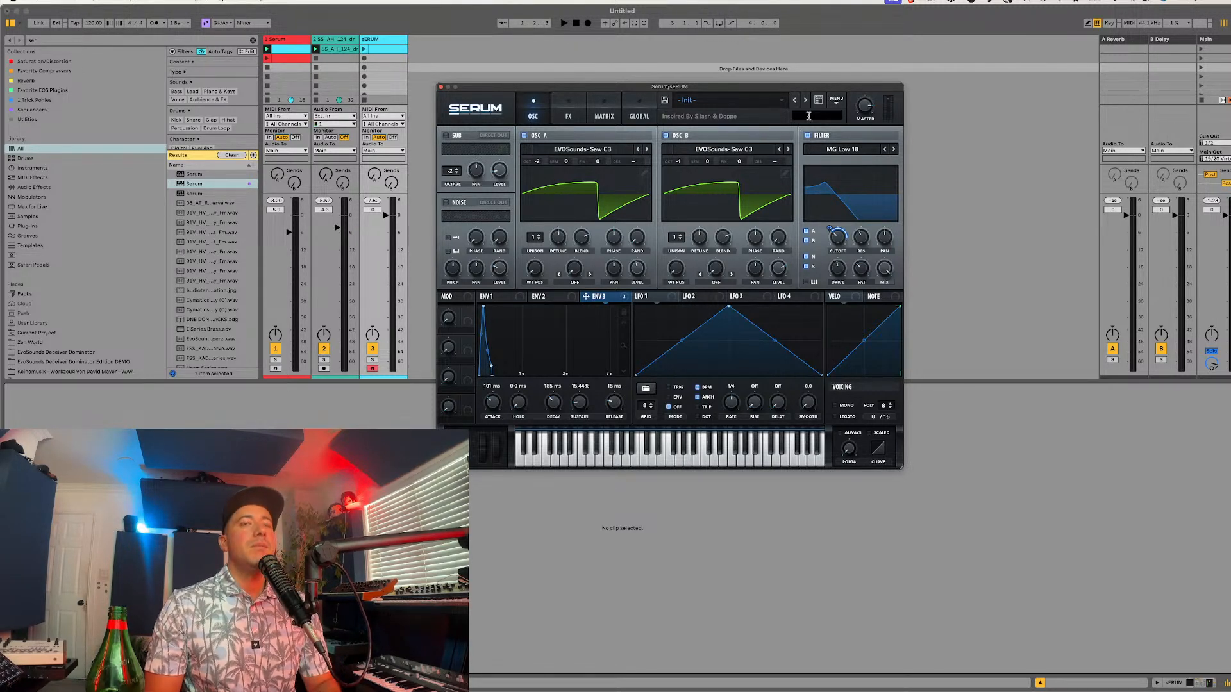
type("EvoSounds")
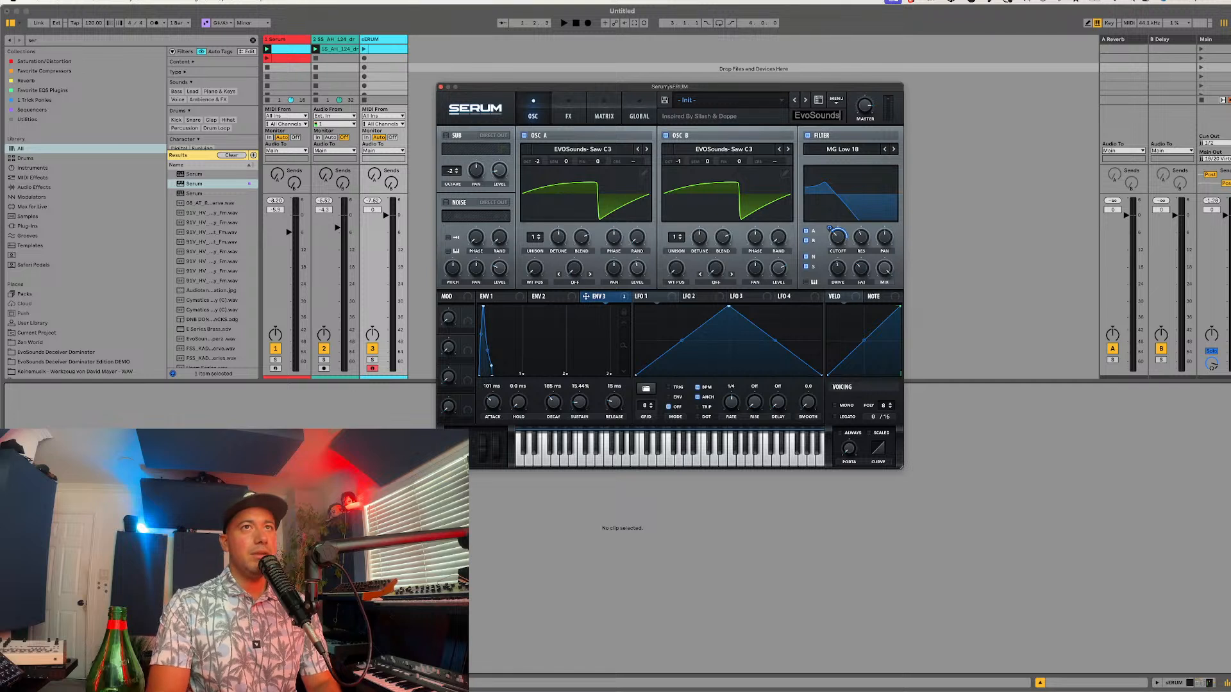
key("Return")
key("super+Tab")
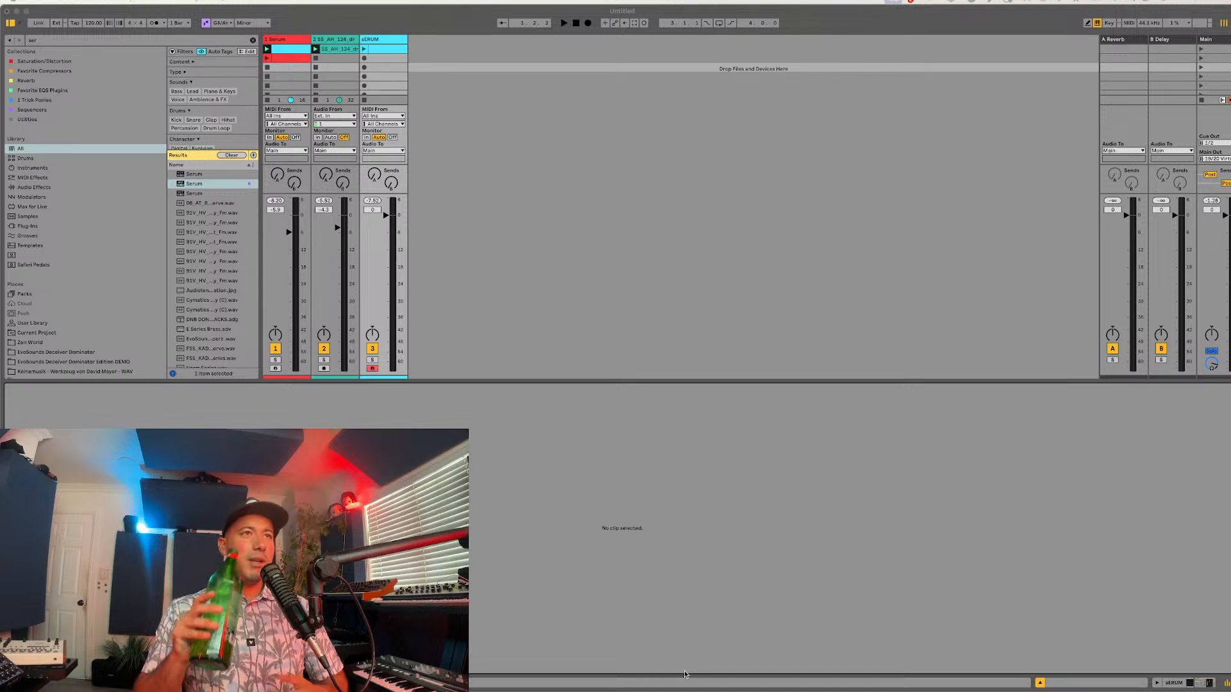
left_click(640, 477)
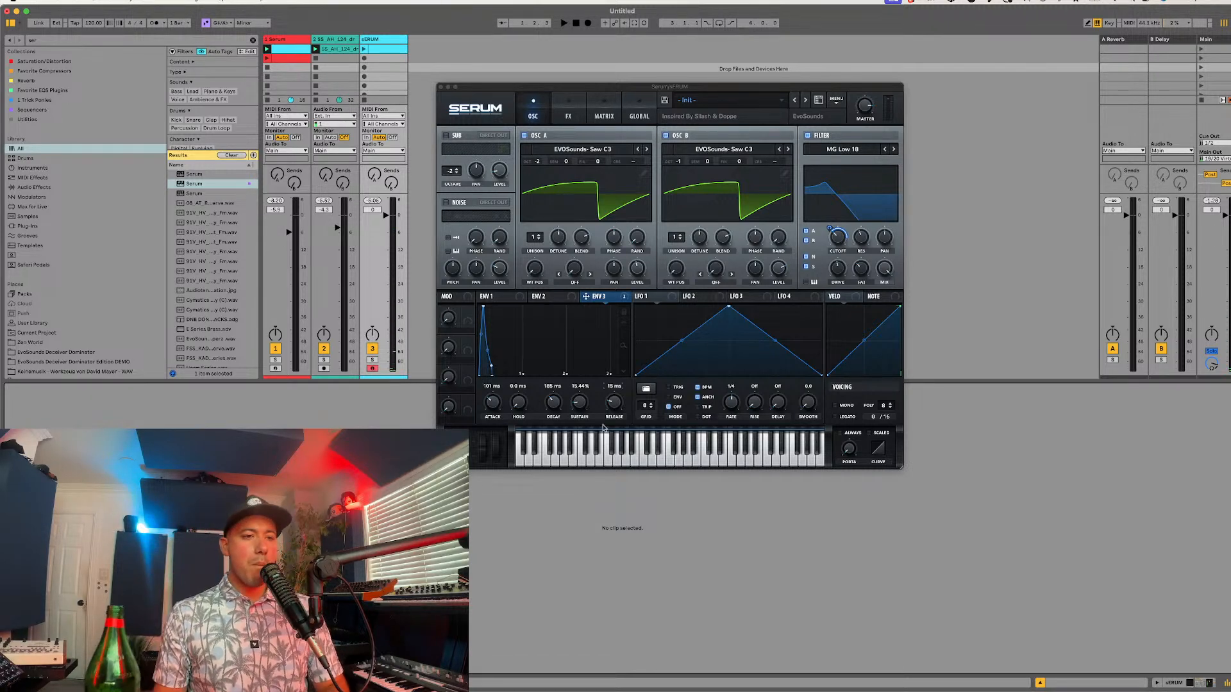
key("super+Tab")
left_click_drag(420, 691, 276, 691)
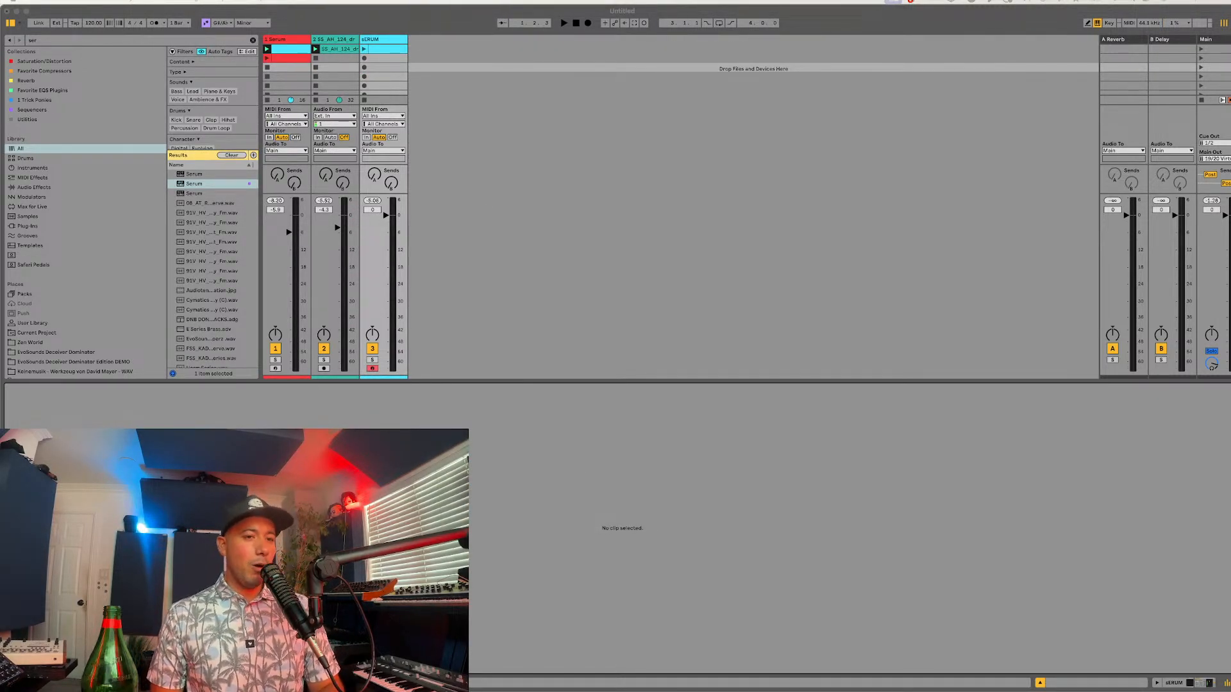
left_click(676, 225)
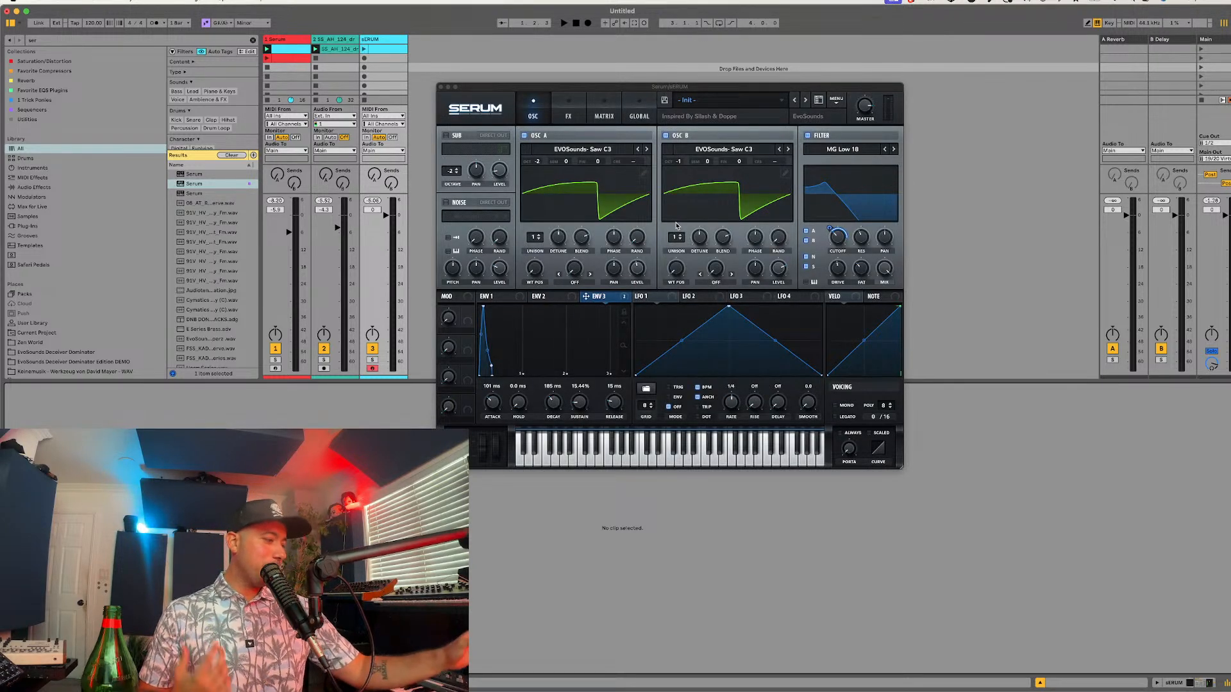
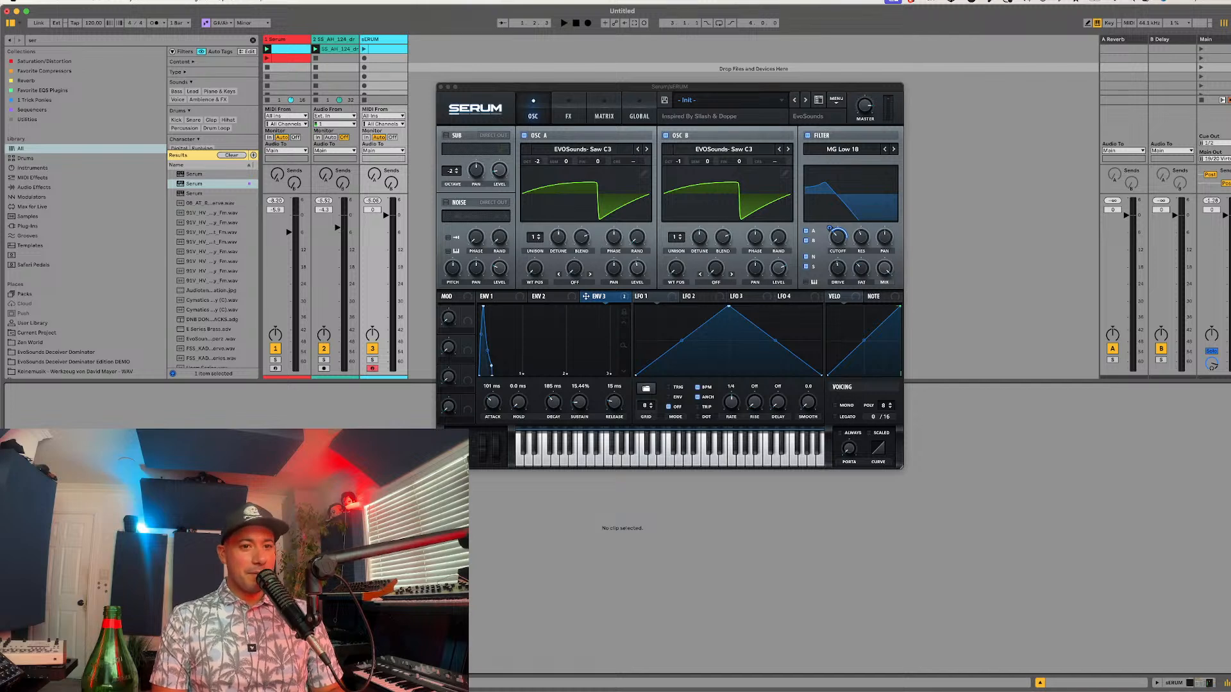
Step: Enable mono and legato voicing in Serum and shorten Envelope 3's decay to 81 ms
key("super+Tab")
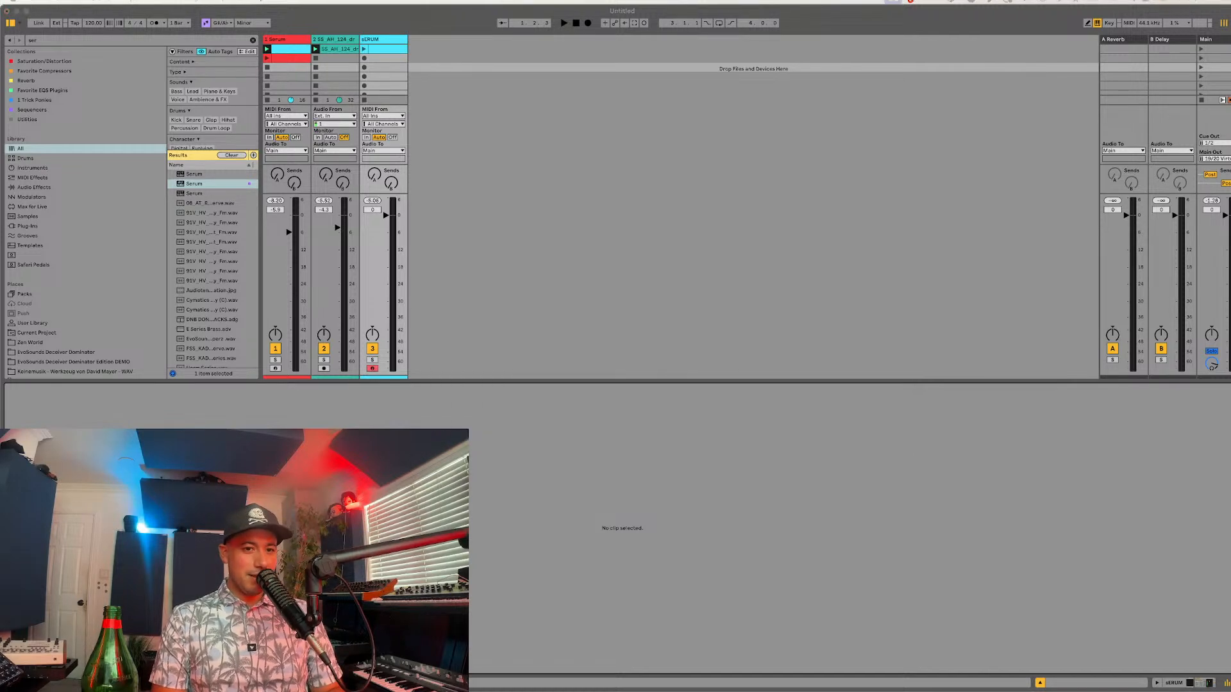
left_click(689, 514)
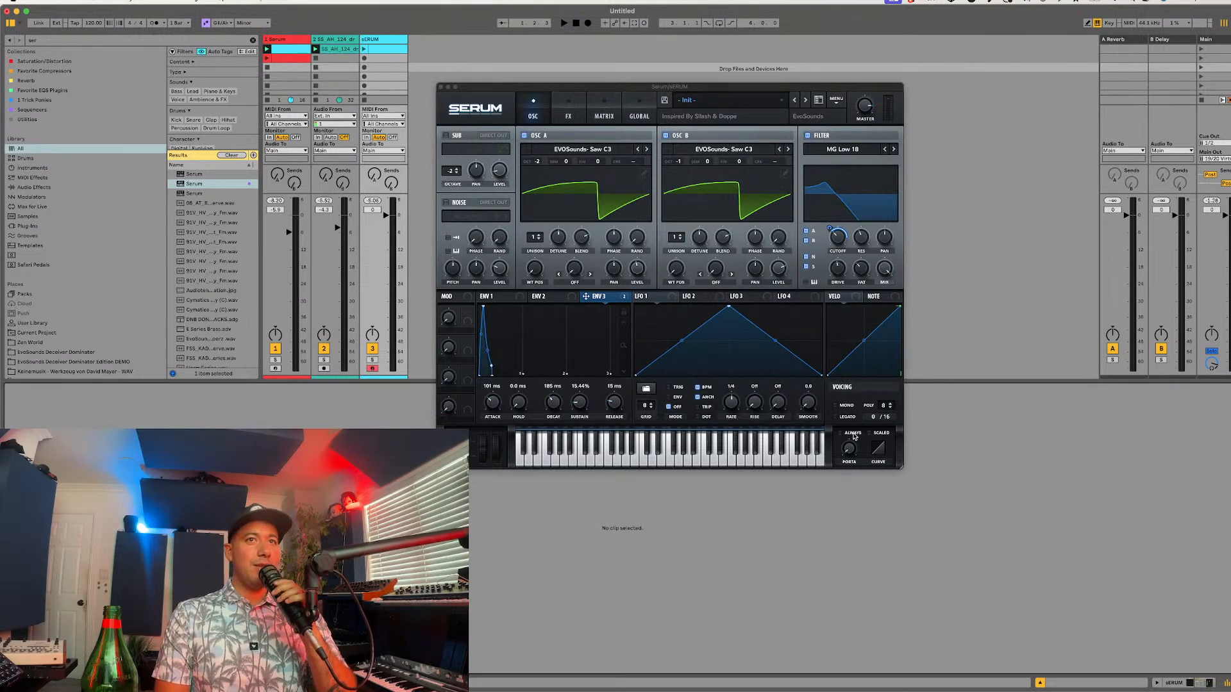
left_click(844, 409)
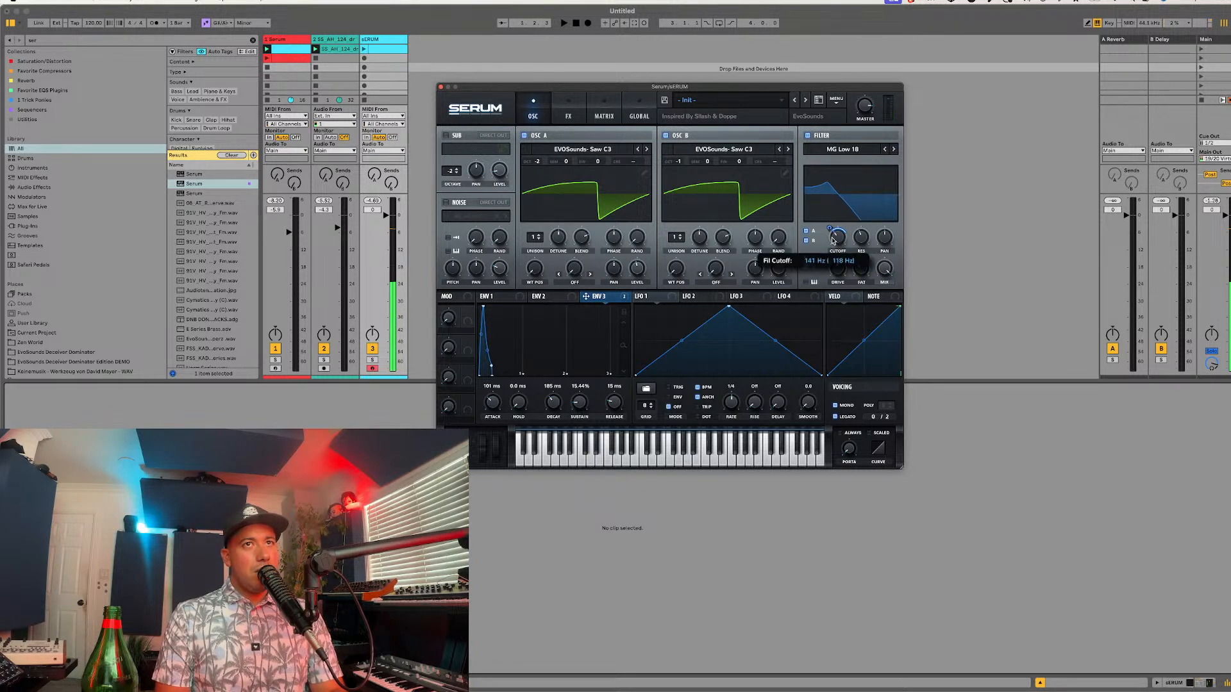
mouse_move(831, 231)
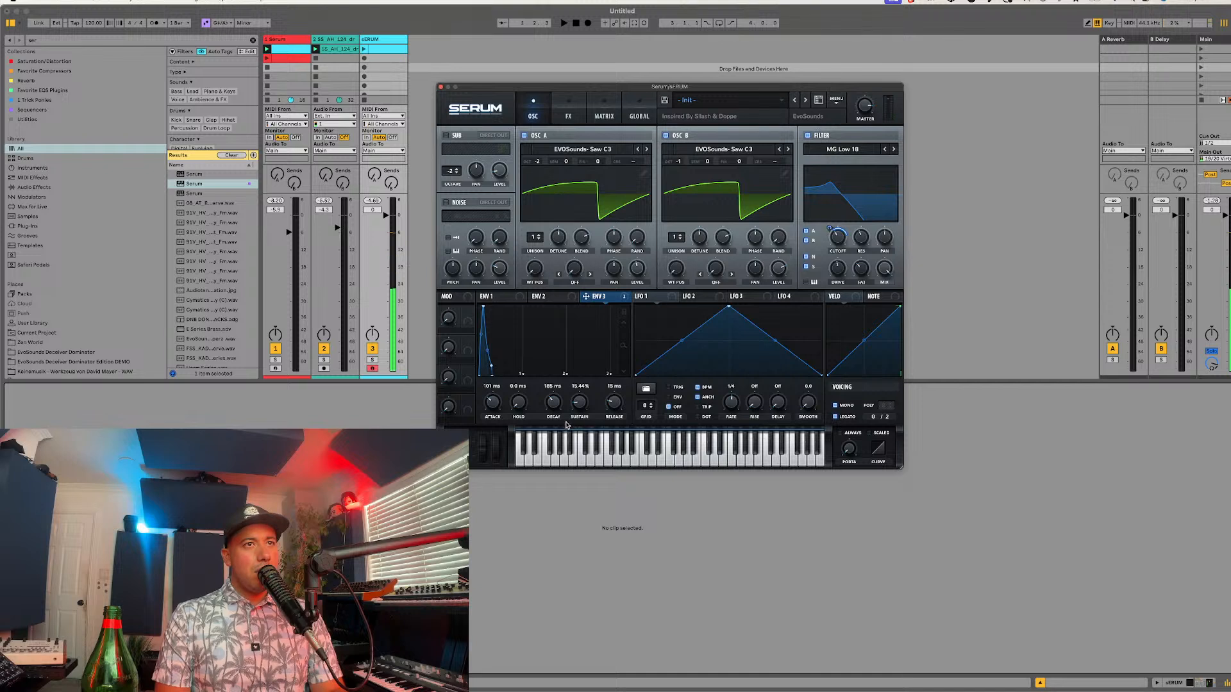
left_click_drag(553, 402, 556, 412)
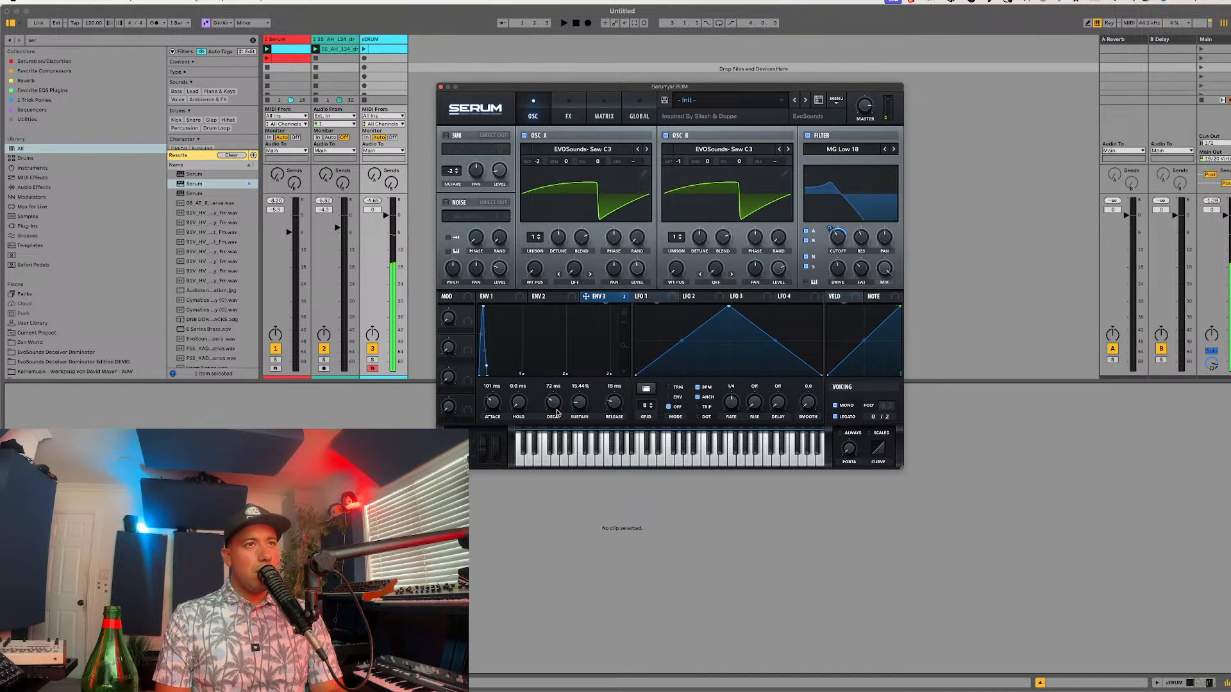
Step: Change the distortion effect's type to SoftClip
left_click(568, 110)
mouse_move(628, 228)
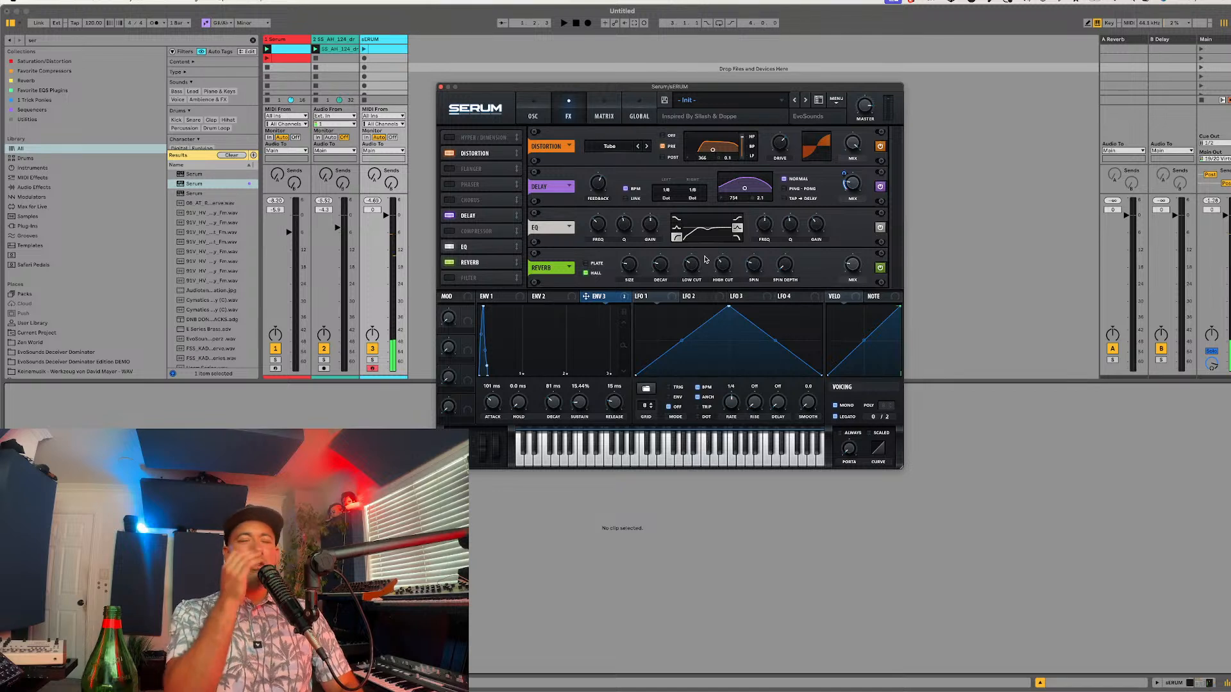
left_click(619, 144)
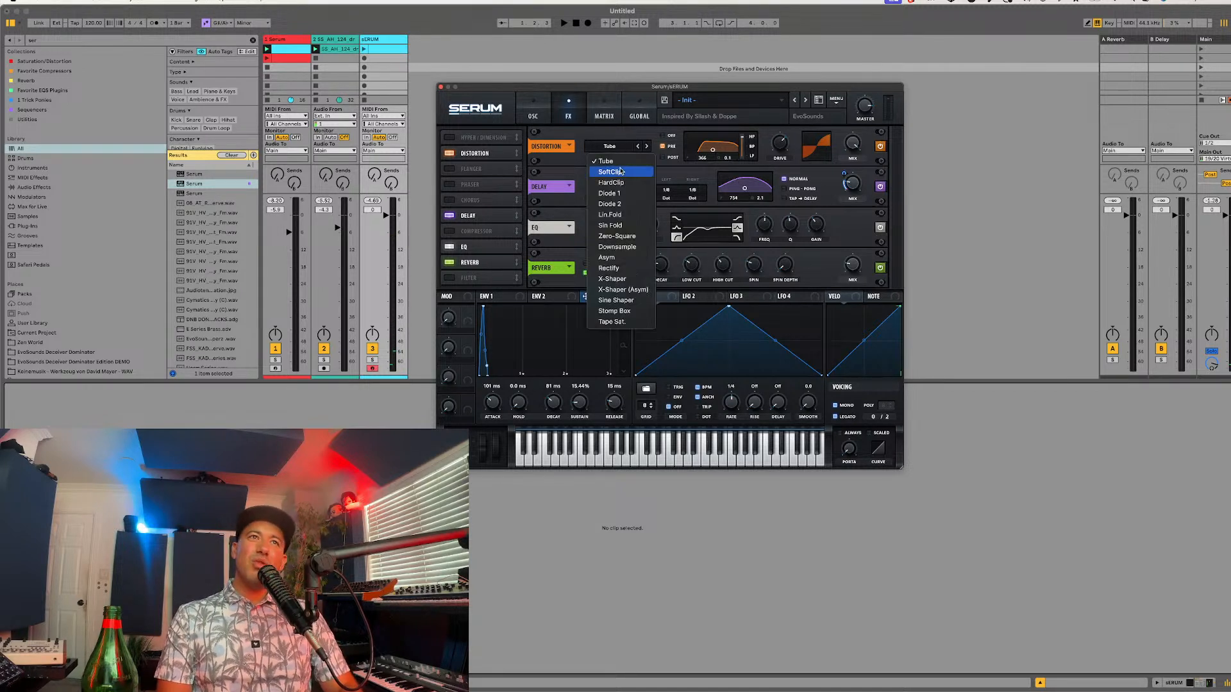
left_click(620, 175)
mouse_move(782, 149)
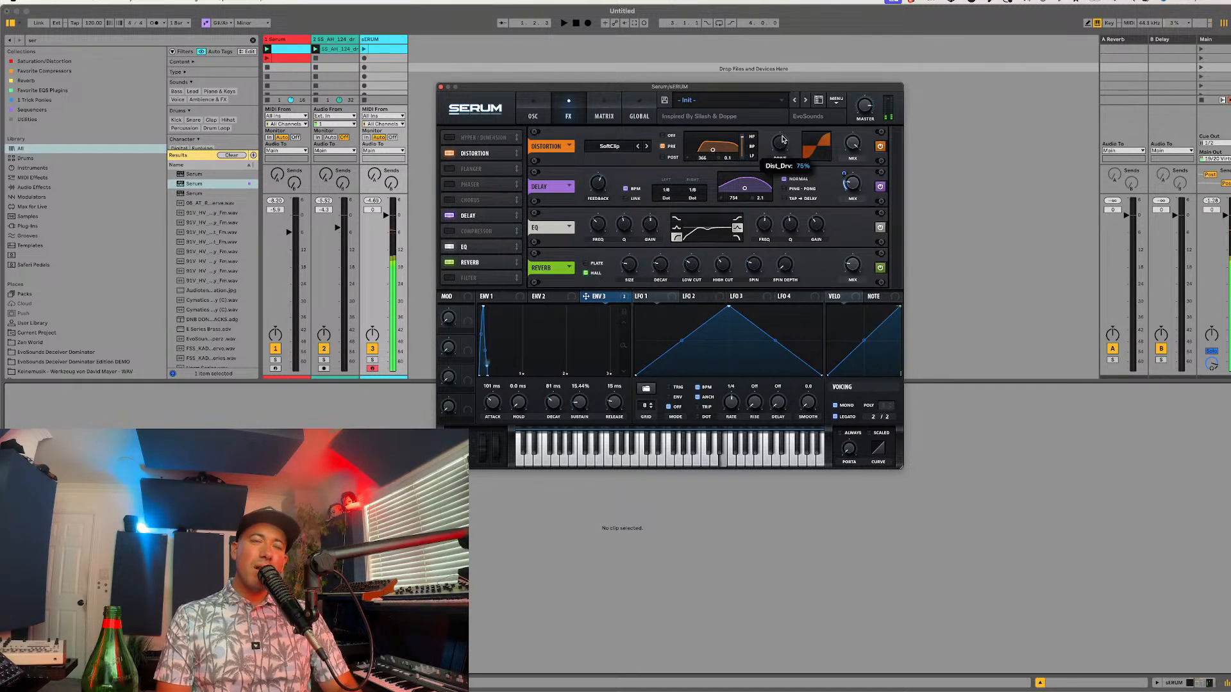
Step: Set the delay to 1/16 ping-pong, with its filter near 431 Hz and LFO 1 modulating the filter frequency
left_click_drag(742, 188, 742, 190)
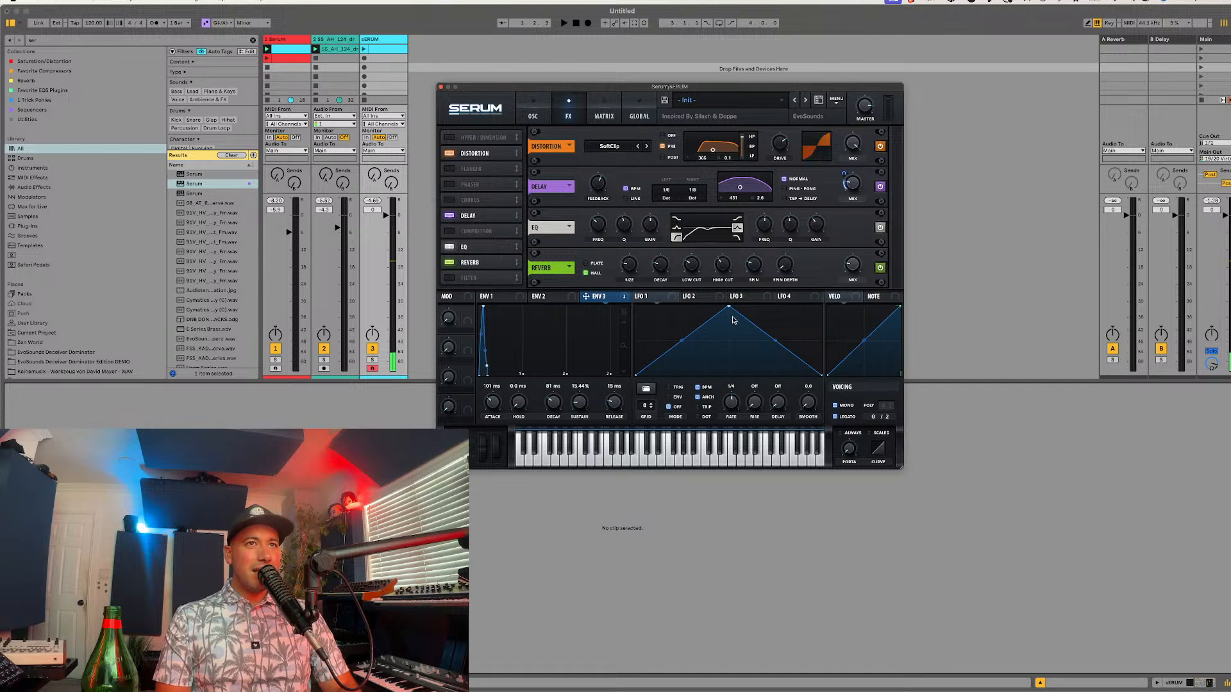
left_click_drag(666, 297, 745, 199)
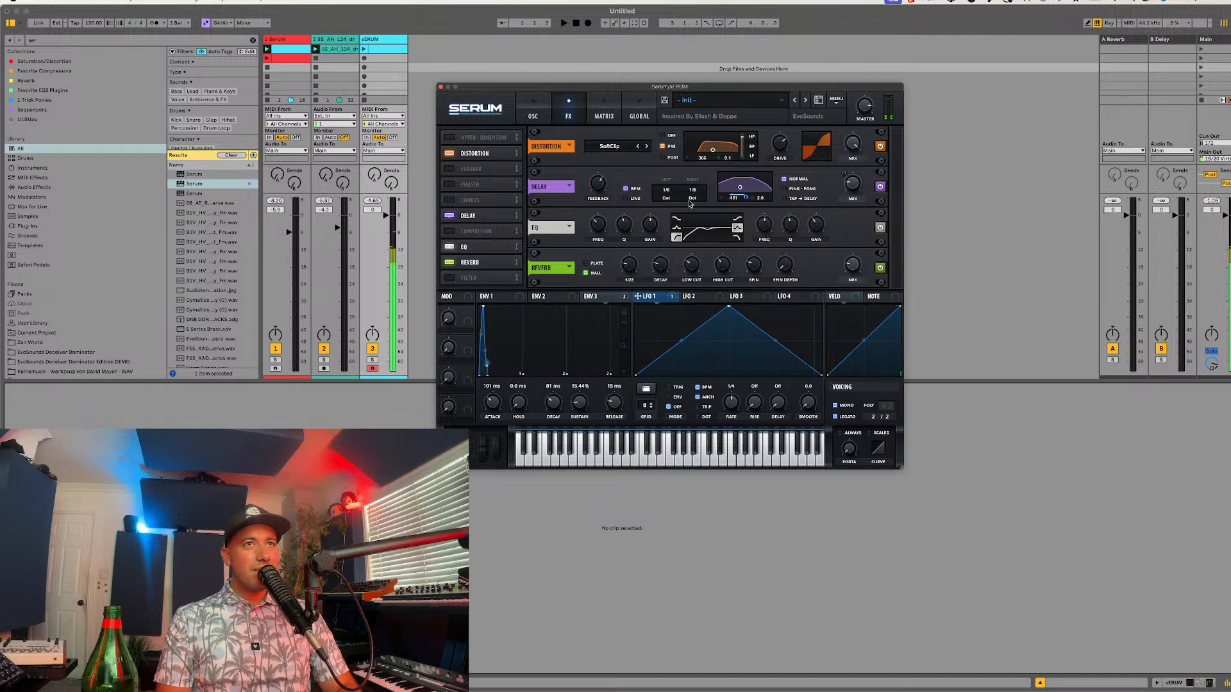
left_click_drag(667, 190, 694, 198)
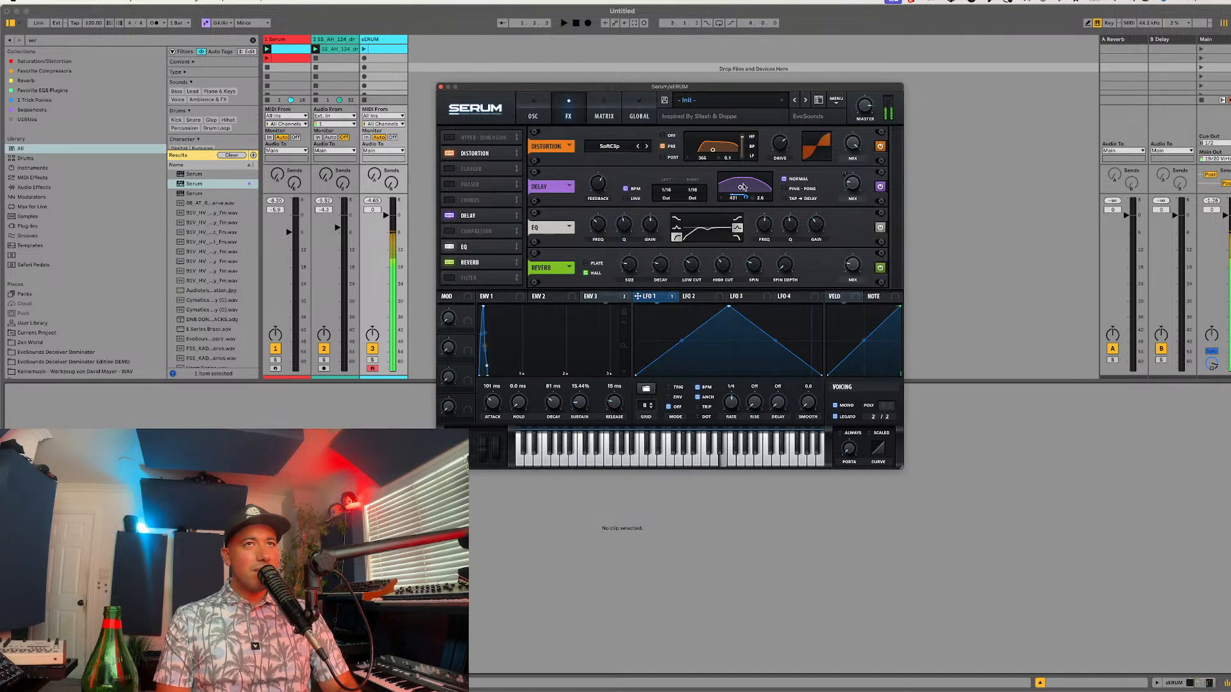
left_click(784, 189)
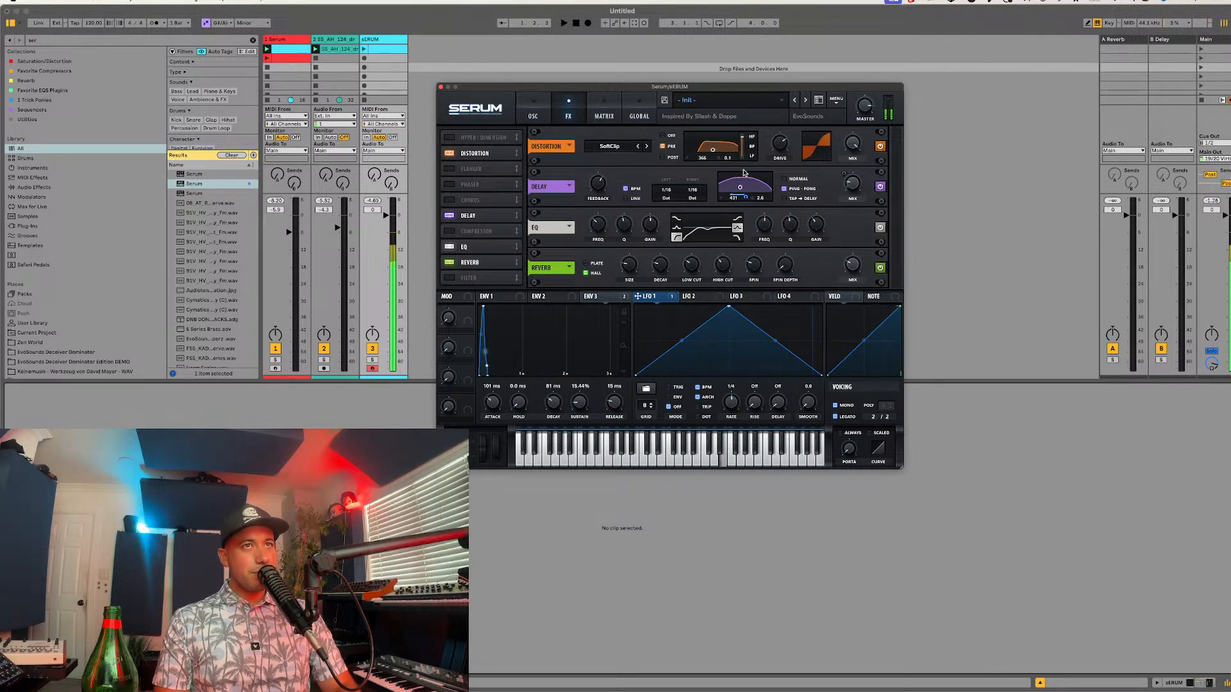
Step: Set the distortion drive to 43% and its filter frequency to about 446 Hz
mouse_move(776, 141)
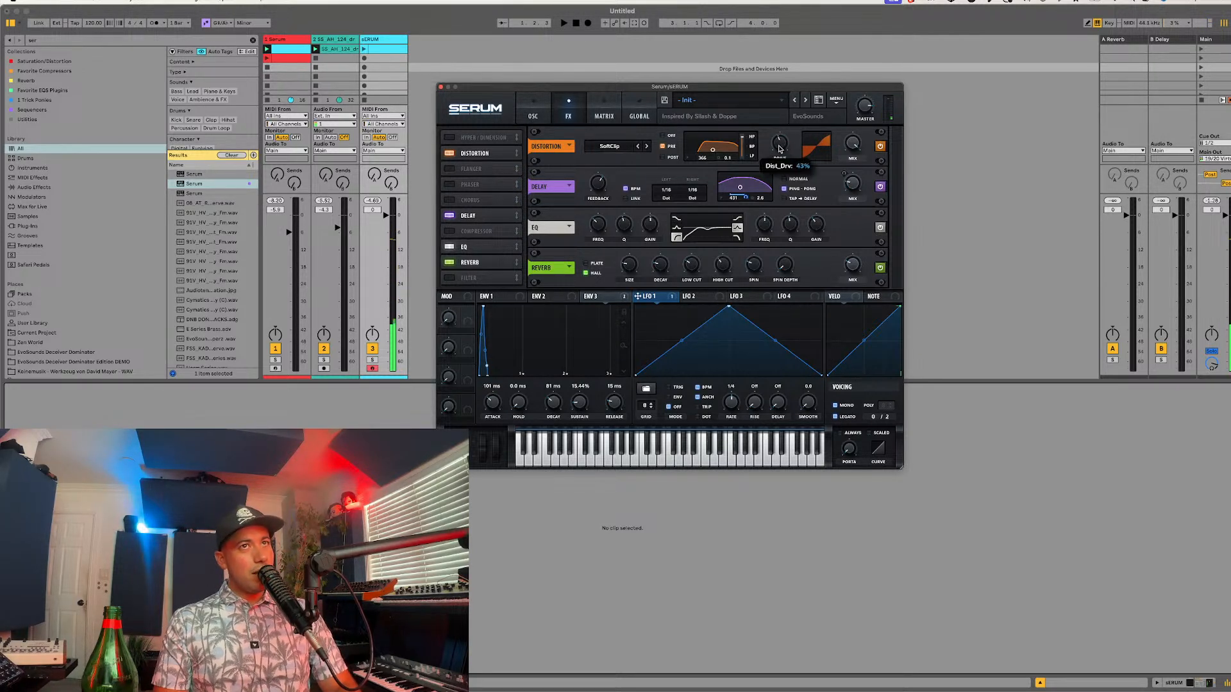
left_click_drag(703, 157, 705, 146)
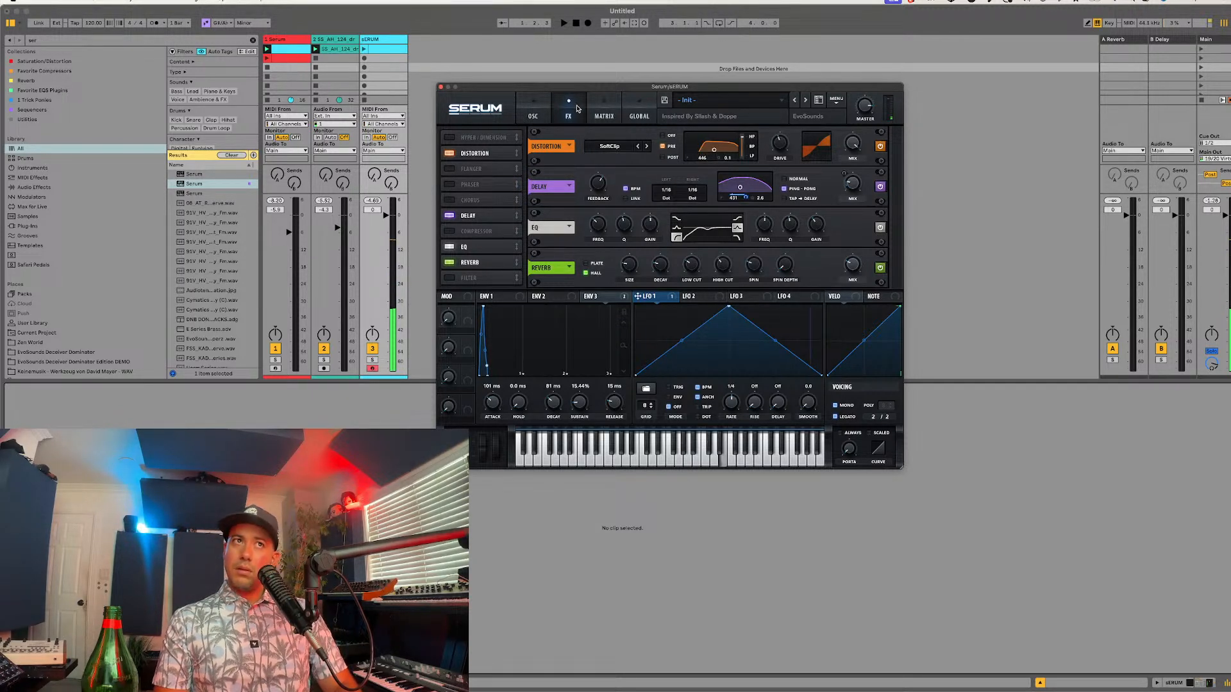
Step: Adjust the main filter's resonance and change the filter type to MG Low 12
left_click(533, 110)
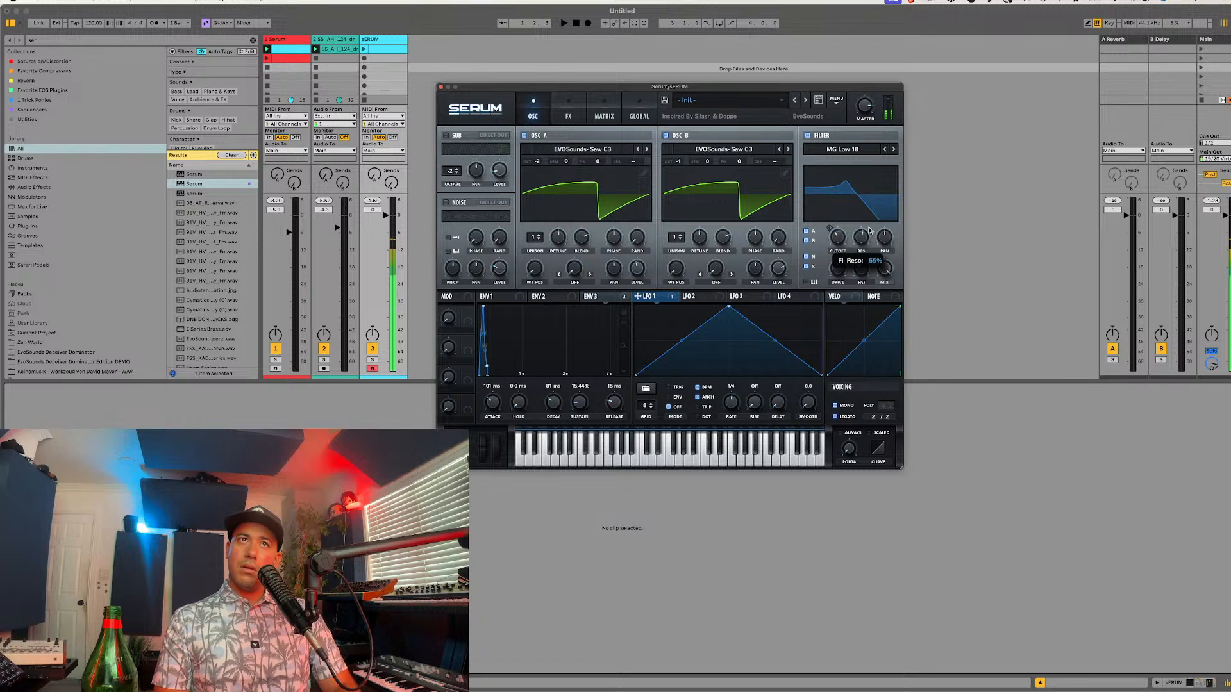
left_click_drag(868, 230, 865, 239)
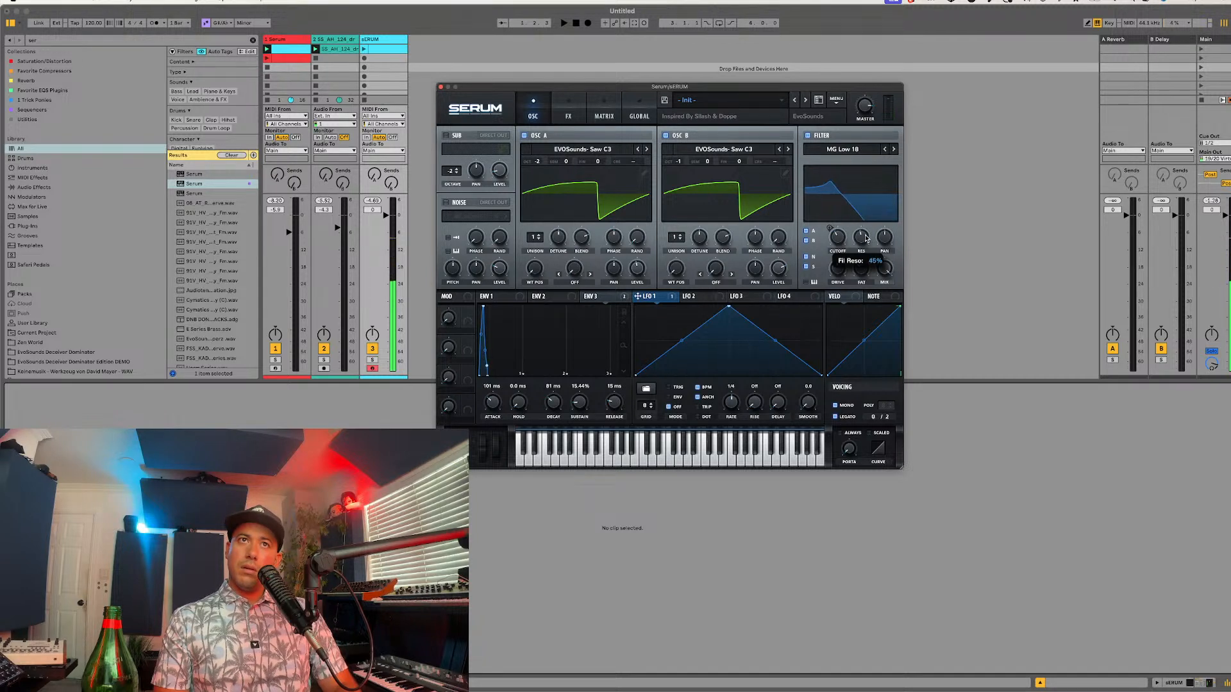
left_click(884, 149)
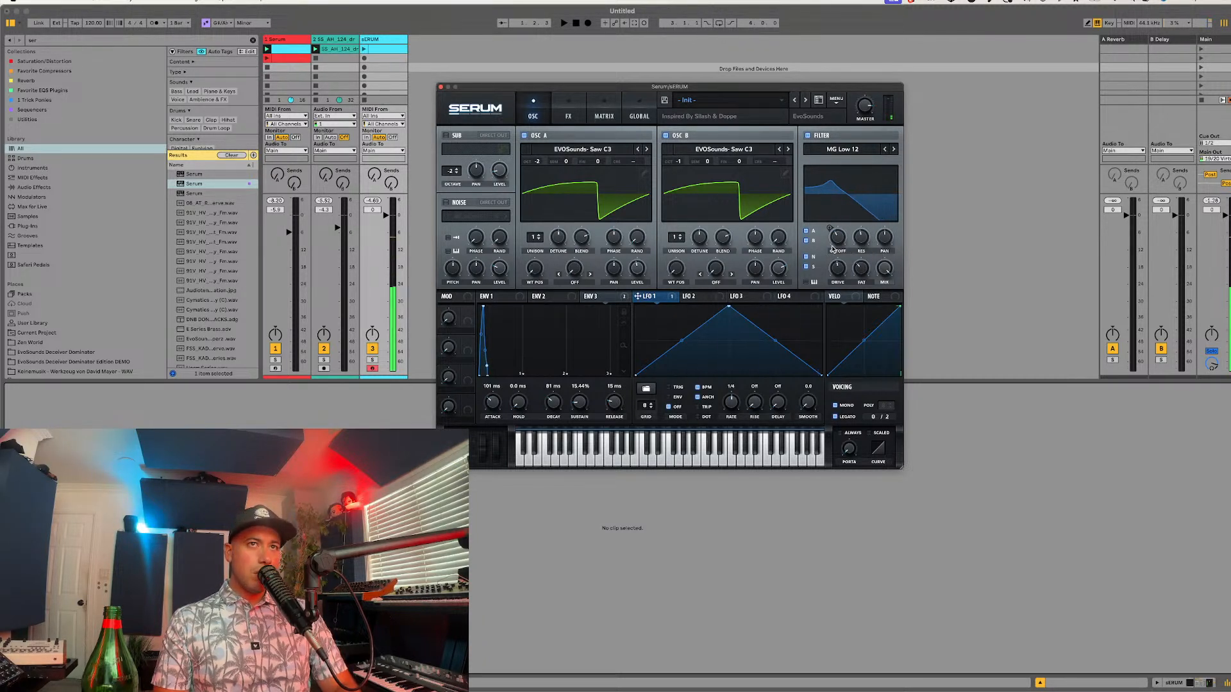
mouse_move(832, 247)
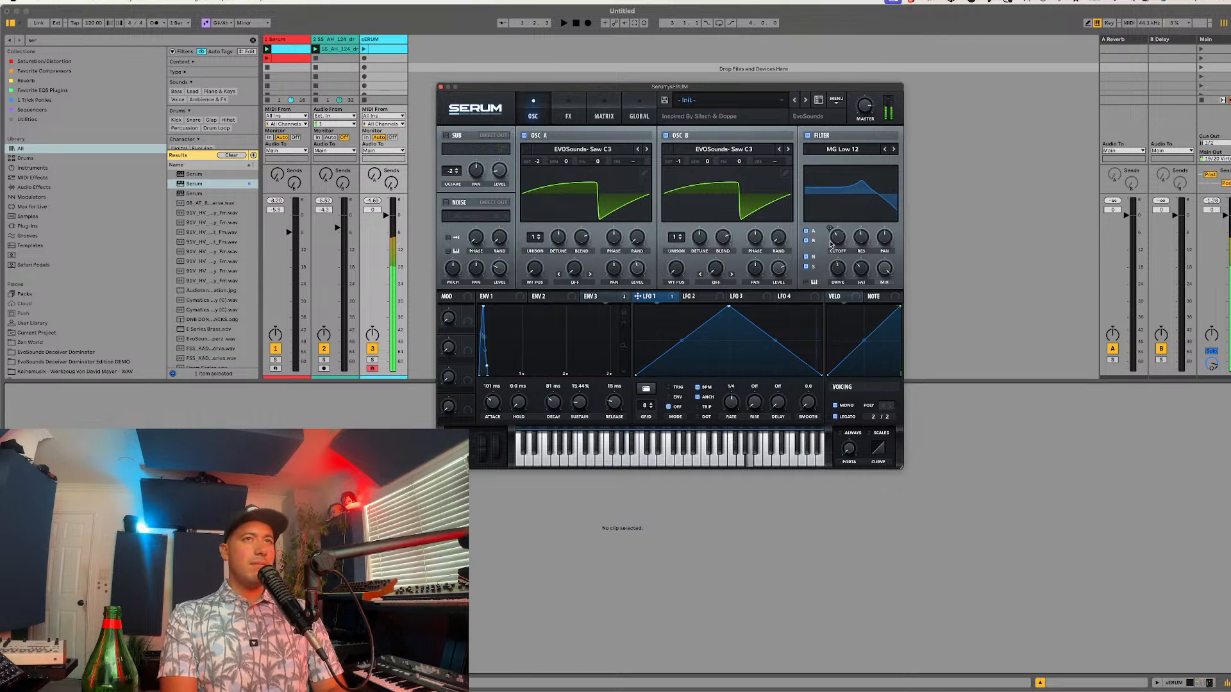
Step: Raise the EQ effect's high-band gain and frequency, and fine-tune its low-band frequency
left_click(568, 116)
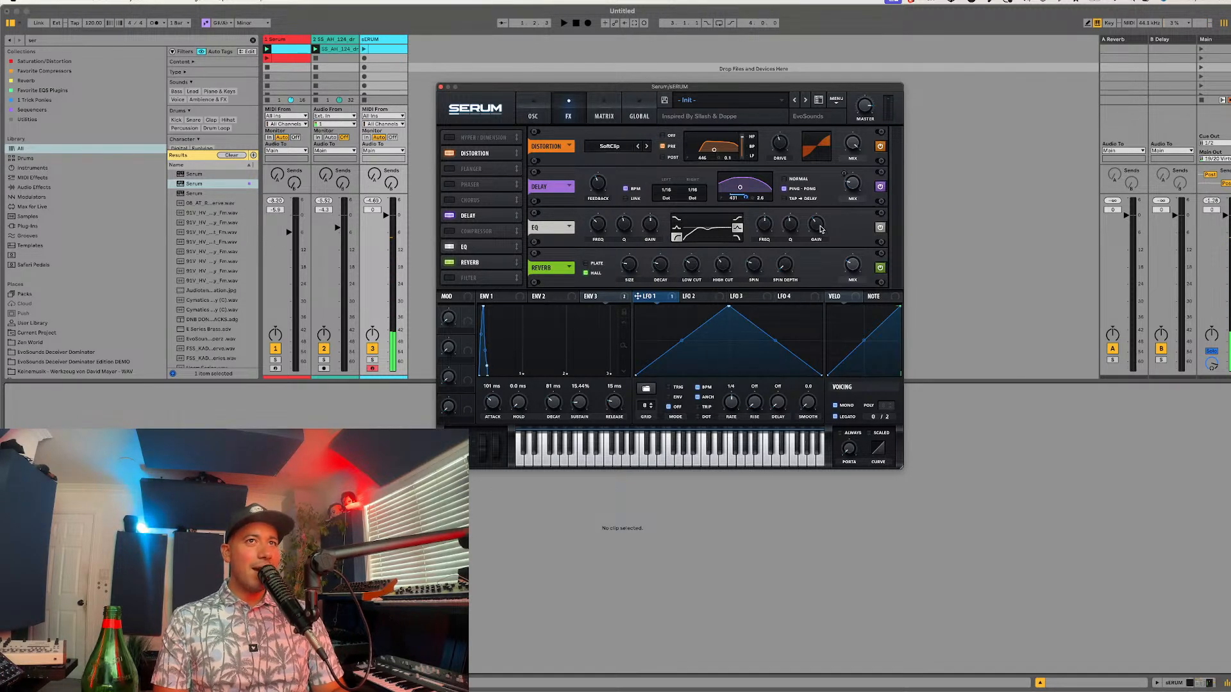
left_click_drag(820, 228, 825, 207)
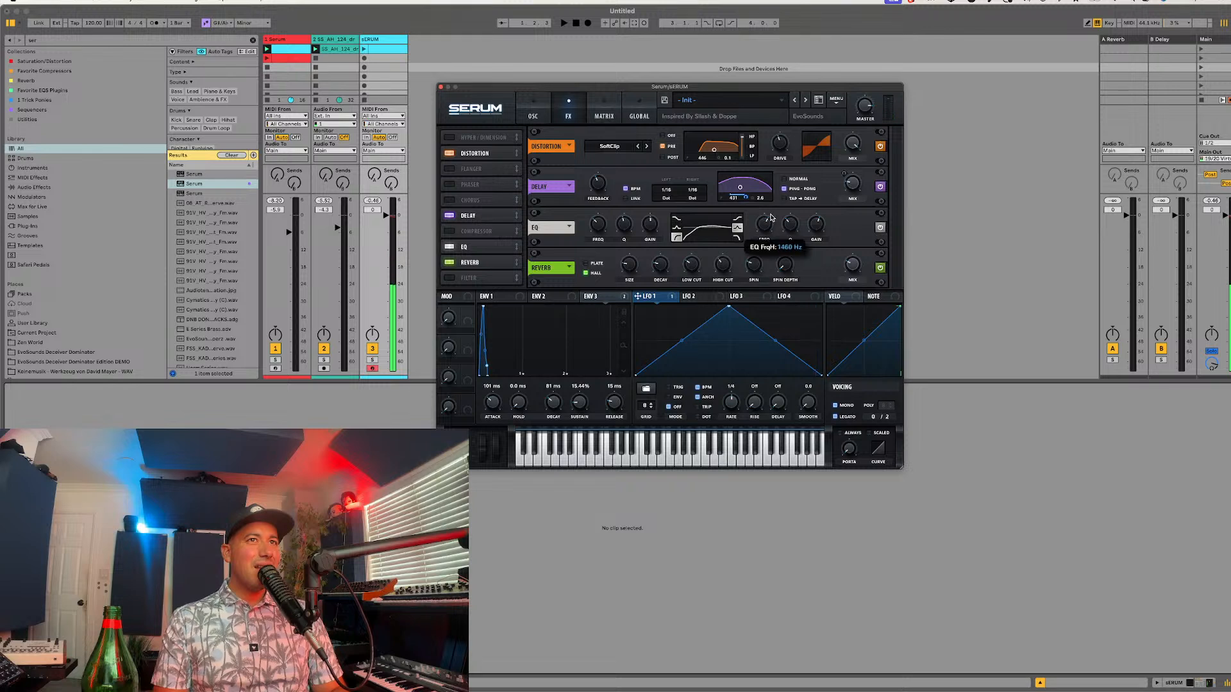
left_click_drag(771, 218, 779, 209)
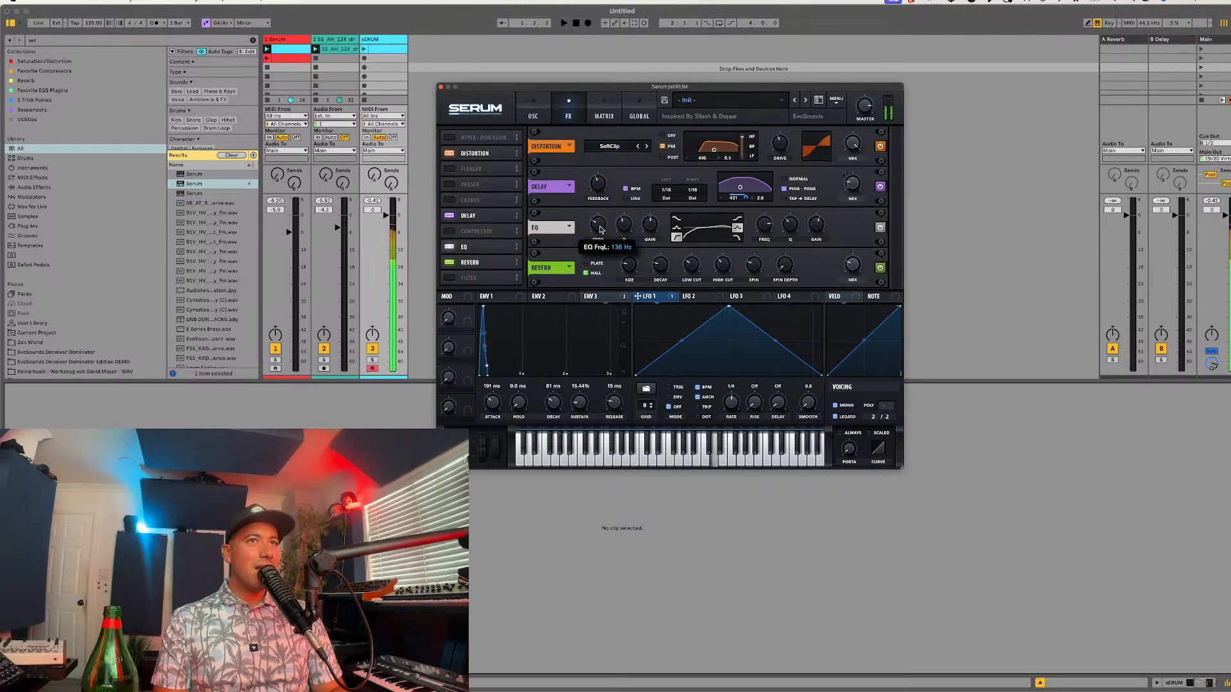
left_click_drag(600, 227, 601, 224)
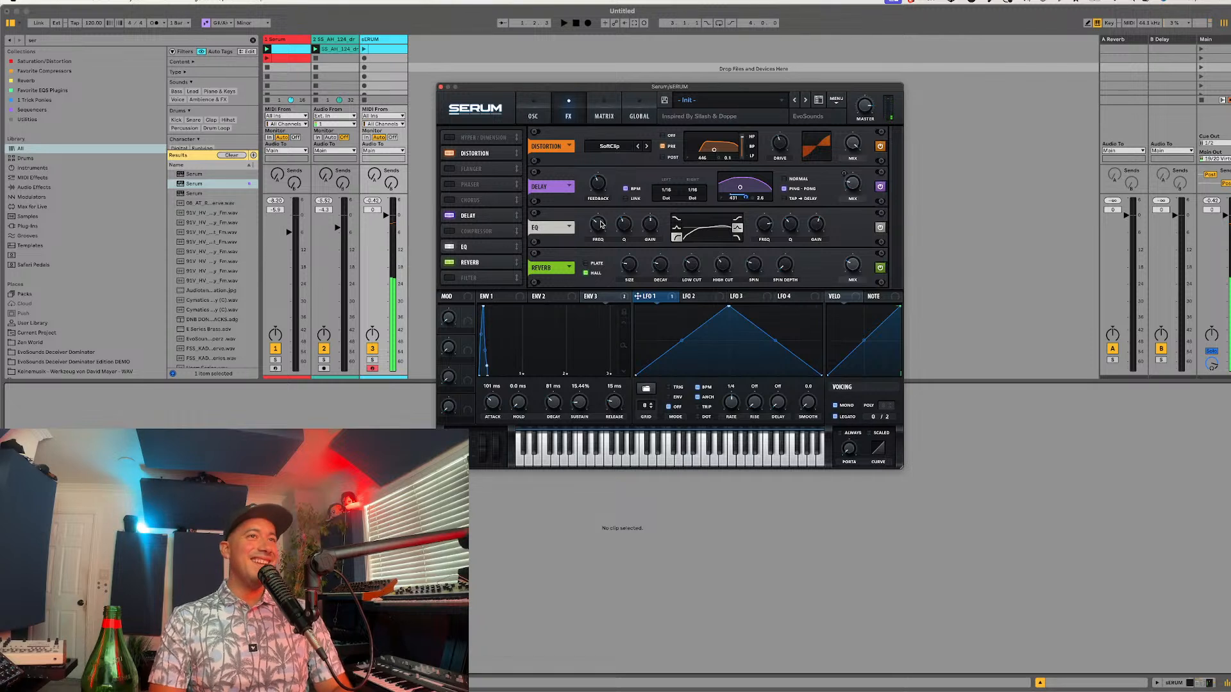
Step: Compare the sound with the reverb bypassed and re-enabled, and lower the reverb's low cut
left_click(449, 263)
left_click(450, 263)
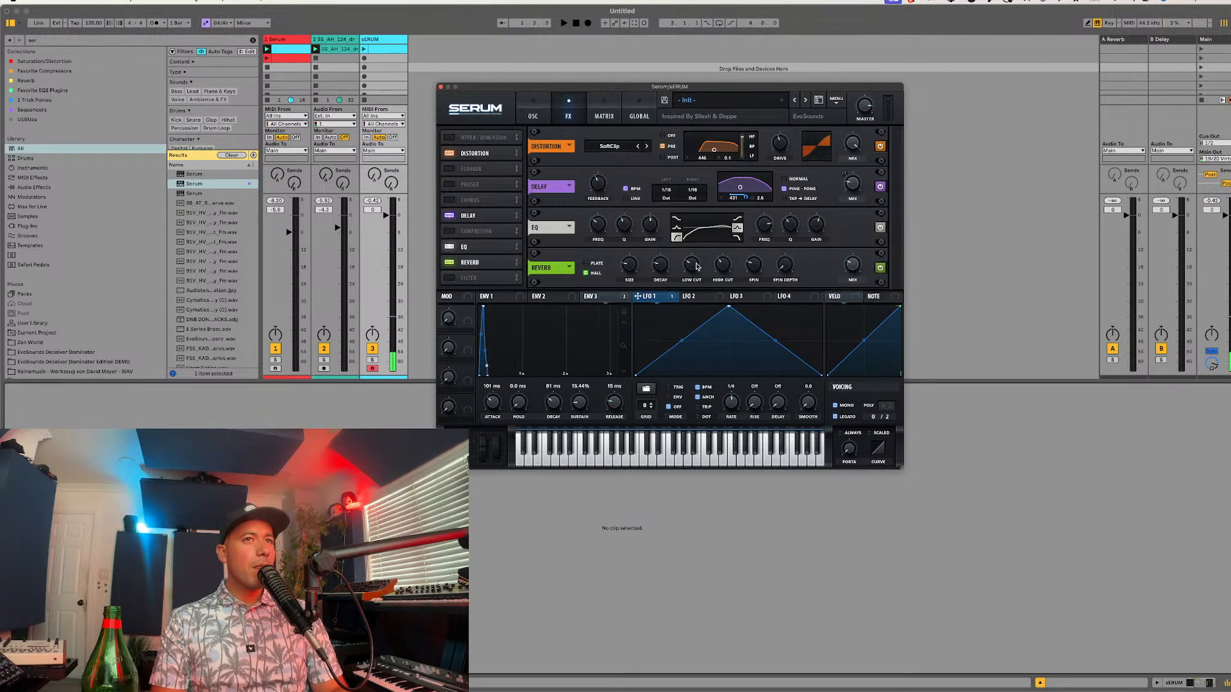
left_click_drag(694, 264, 691, 274)
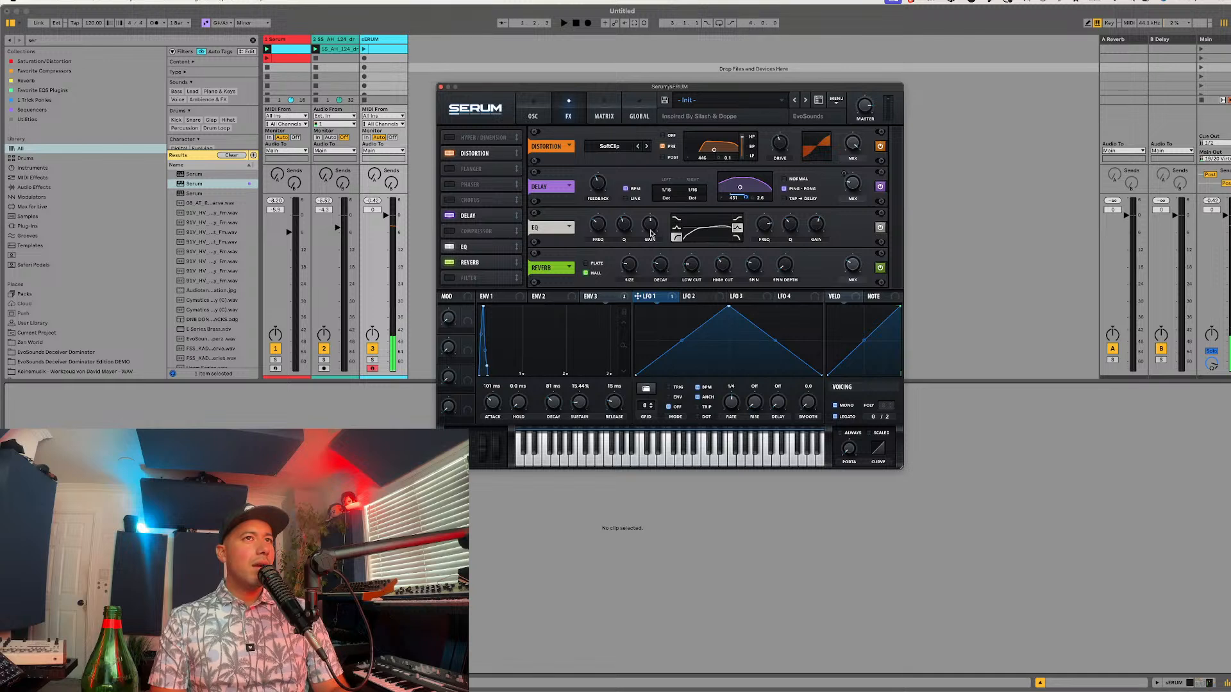
Step: Switch the EQ's high band to low-pass at about 2133 Hz and modulate its frequency with Envelope 3
mouse_move(820, 224)
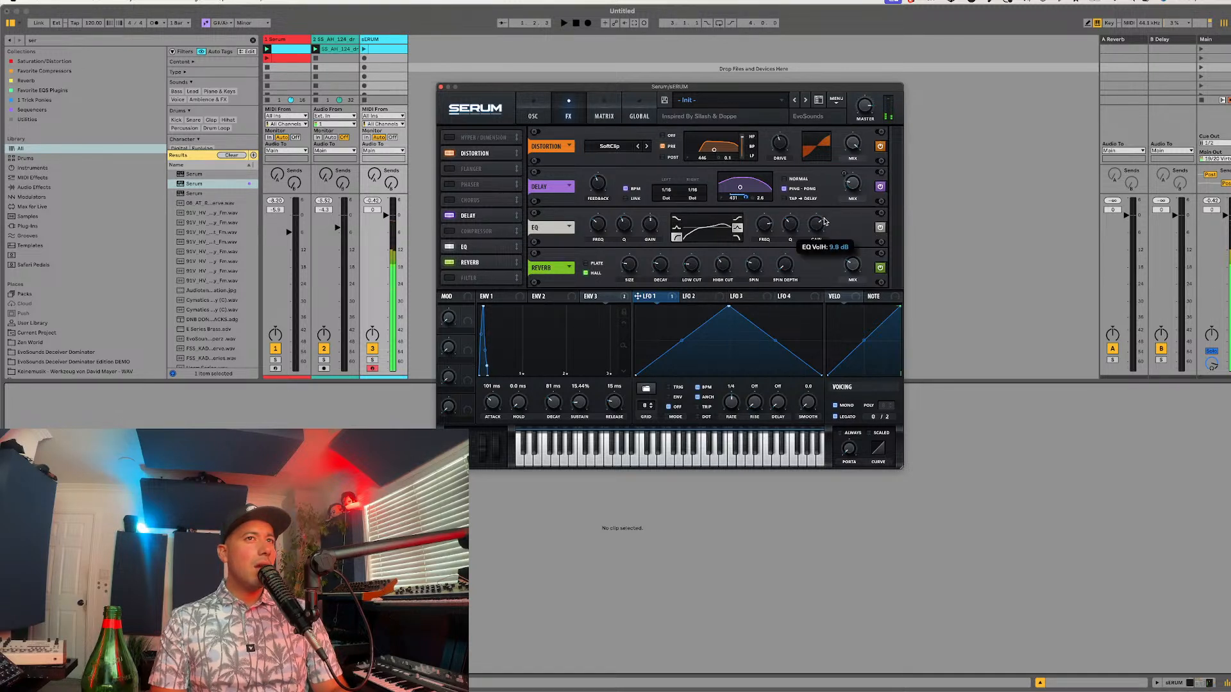
left_click(737, 237)
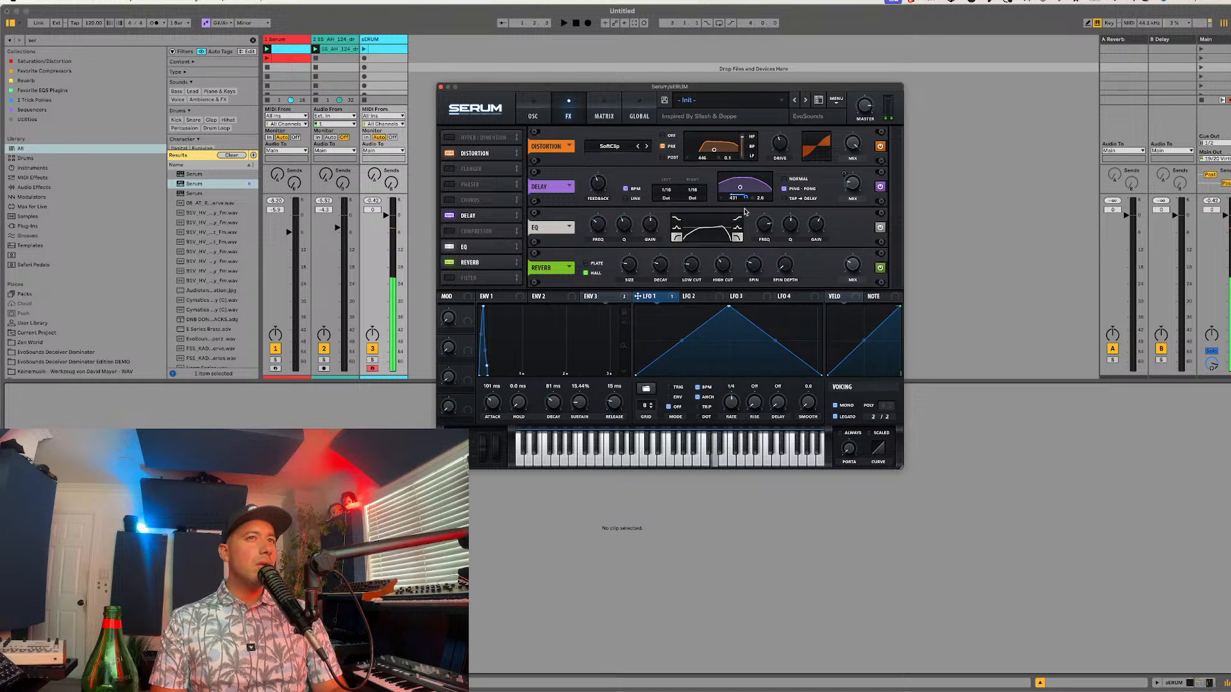
mouse_move(757, 233)
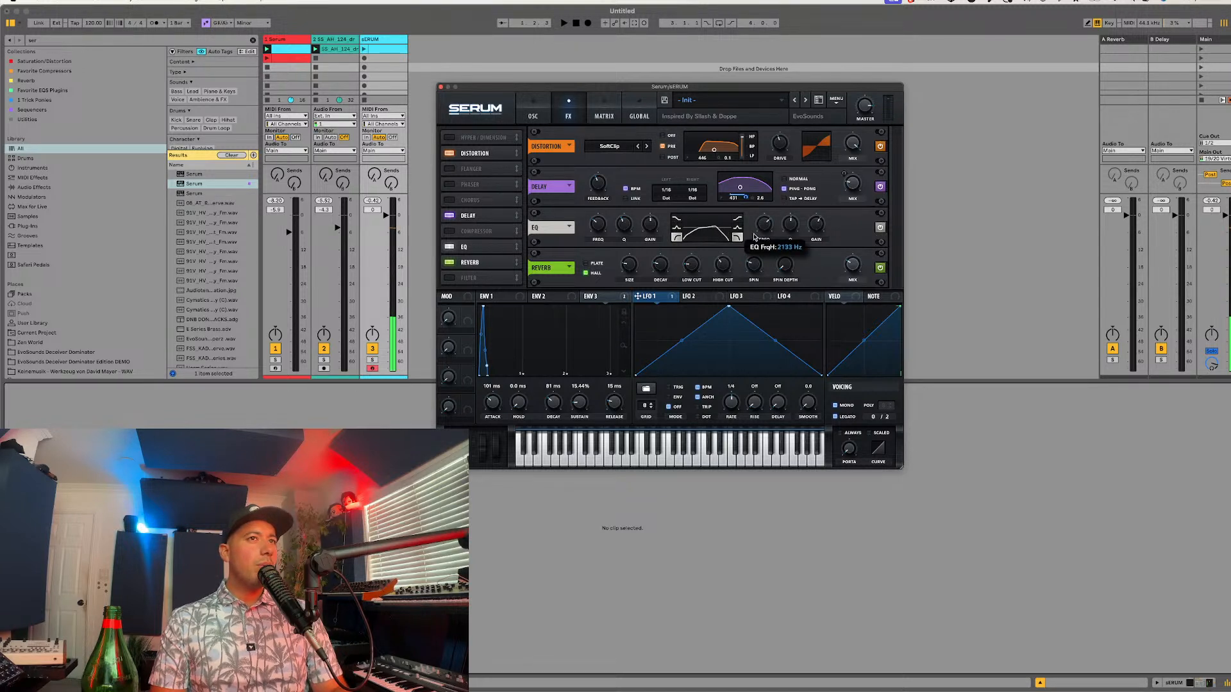
left_click_drag(586, 297, 761, 224)
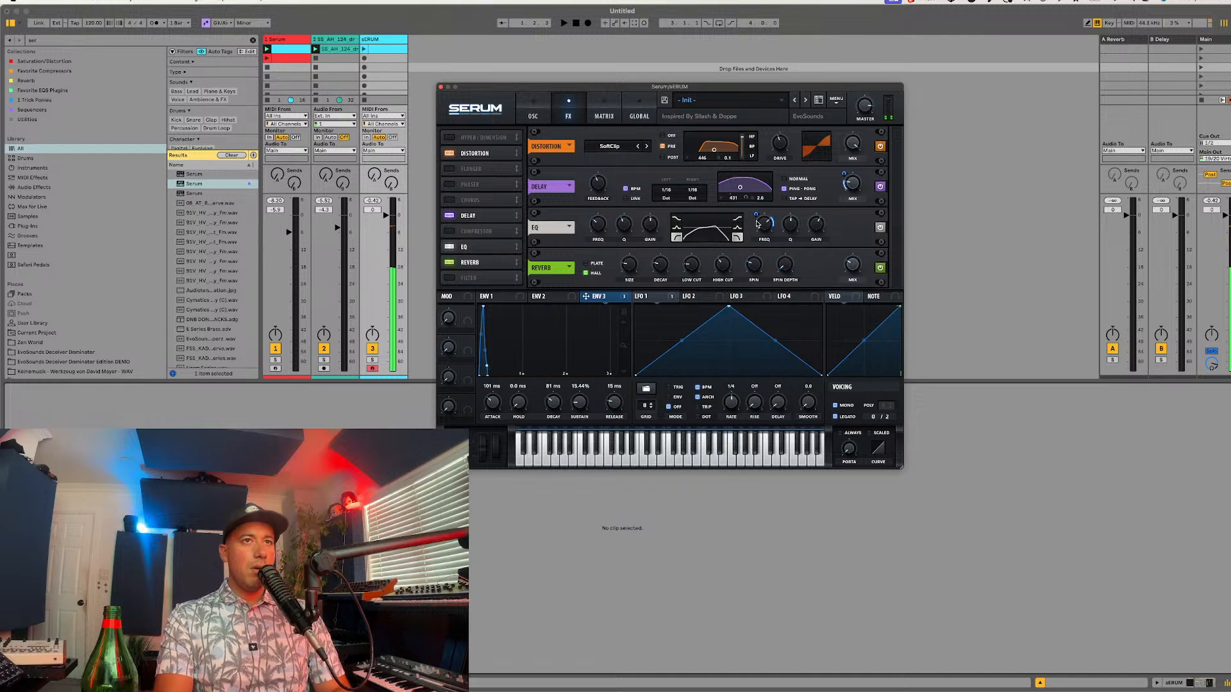
Step: Play the clips with the new sound and show the notes of the first Serum track's clip
key("space")
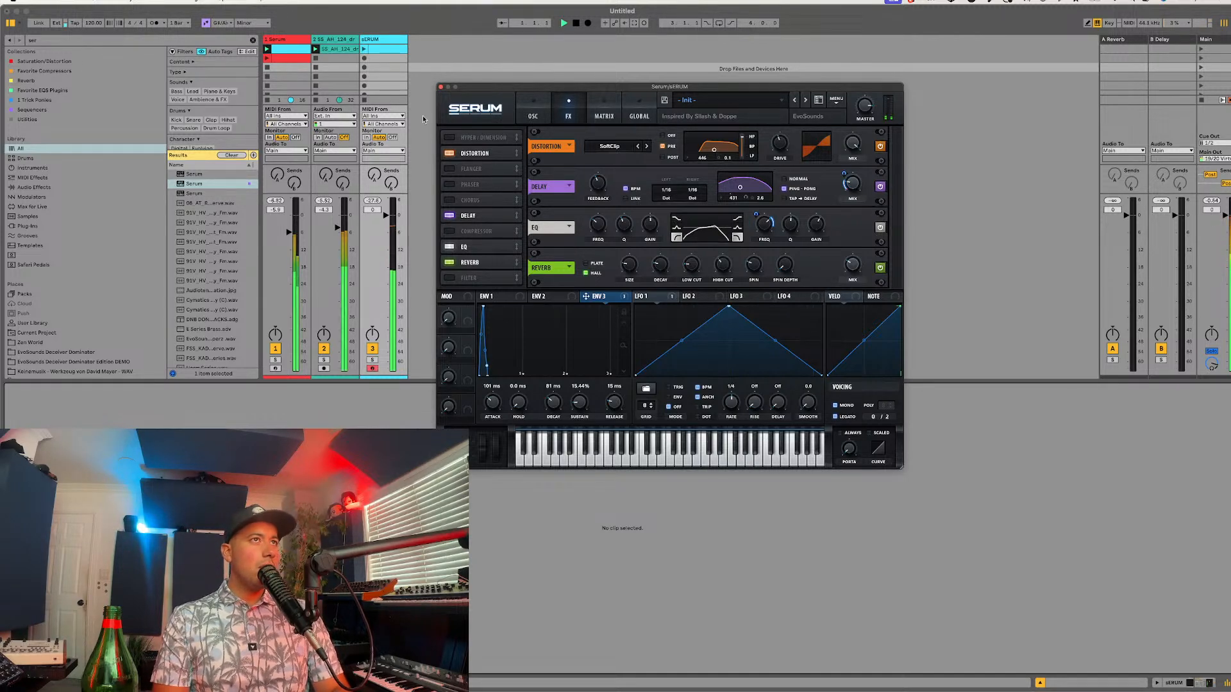
left_click(300, 49)
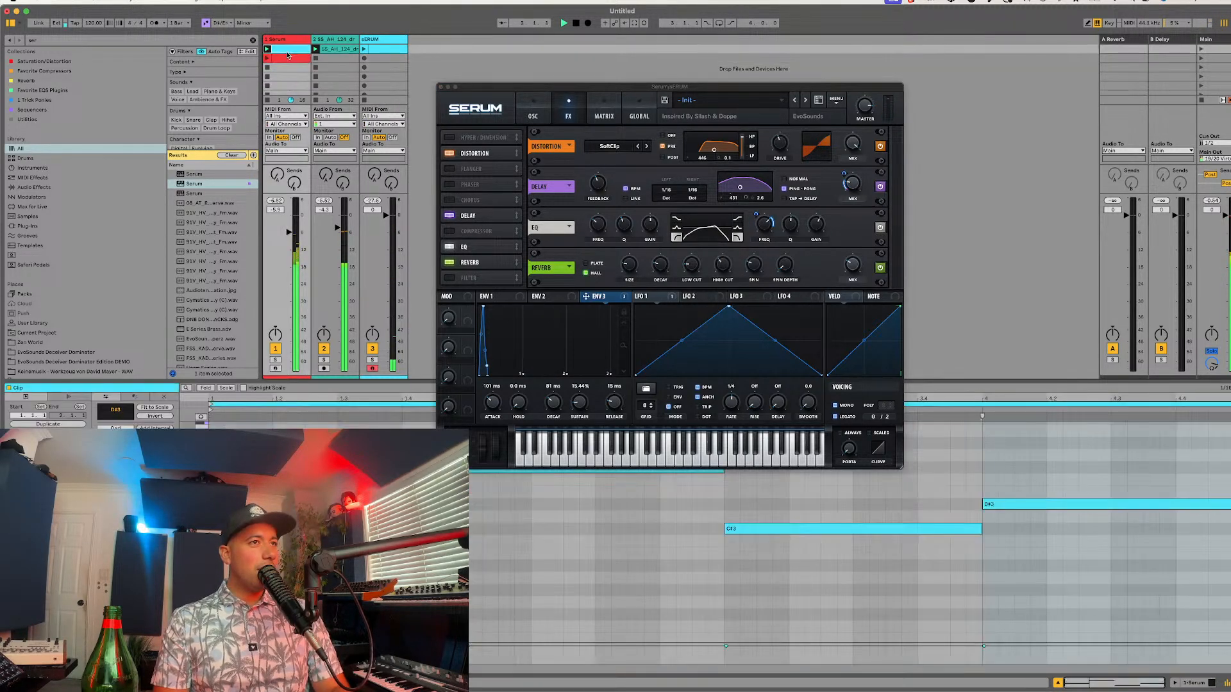
key("space")
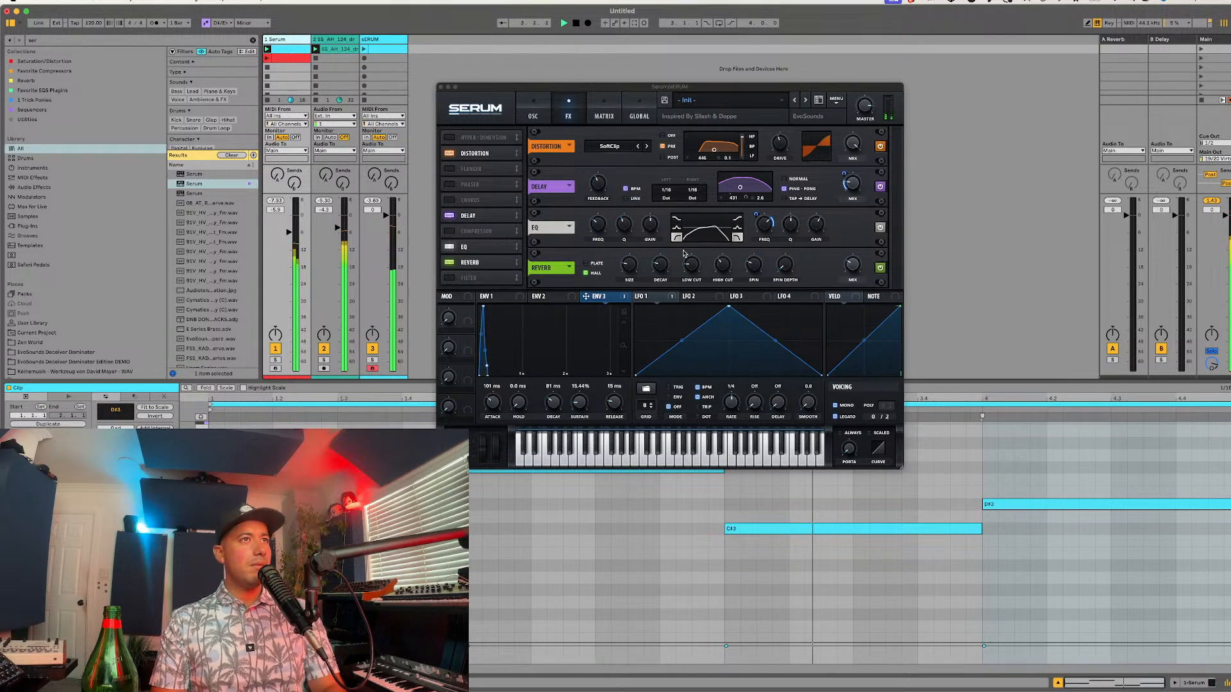
scroll(849, 557, "up", 2)
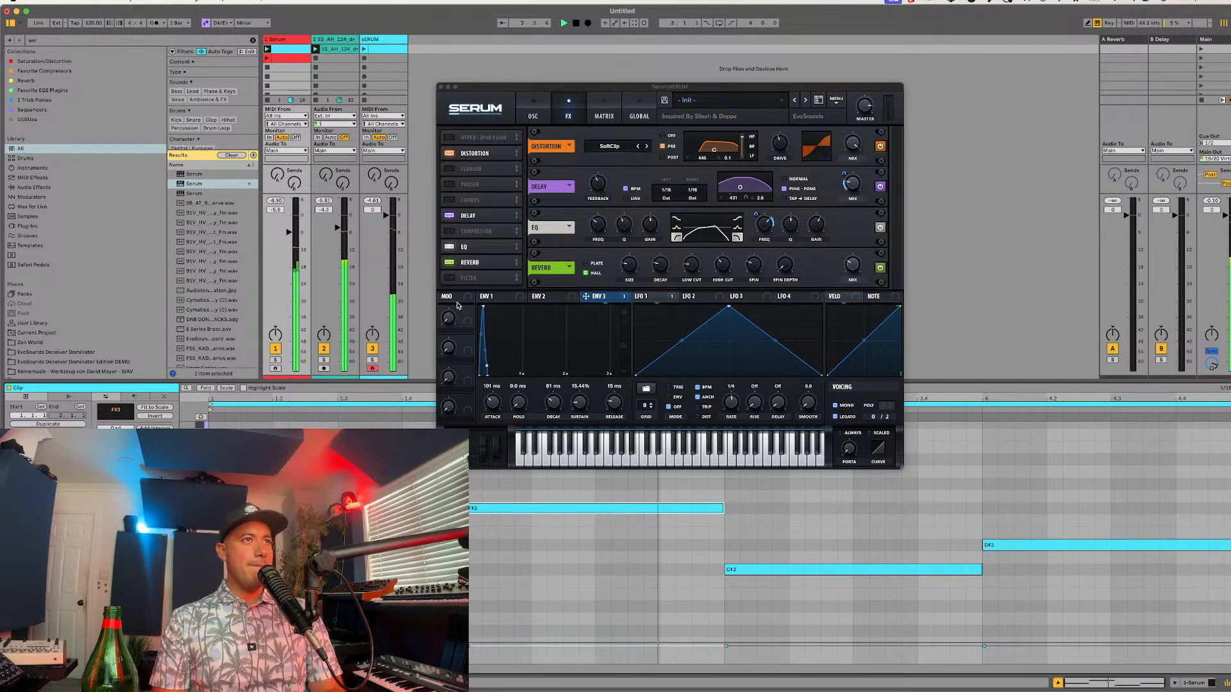
Step: Raise the EQ's low-band frequency during playback, stop playback and return to the oscillator page
left_click(596, 228)
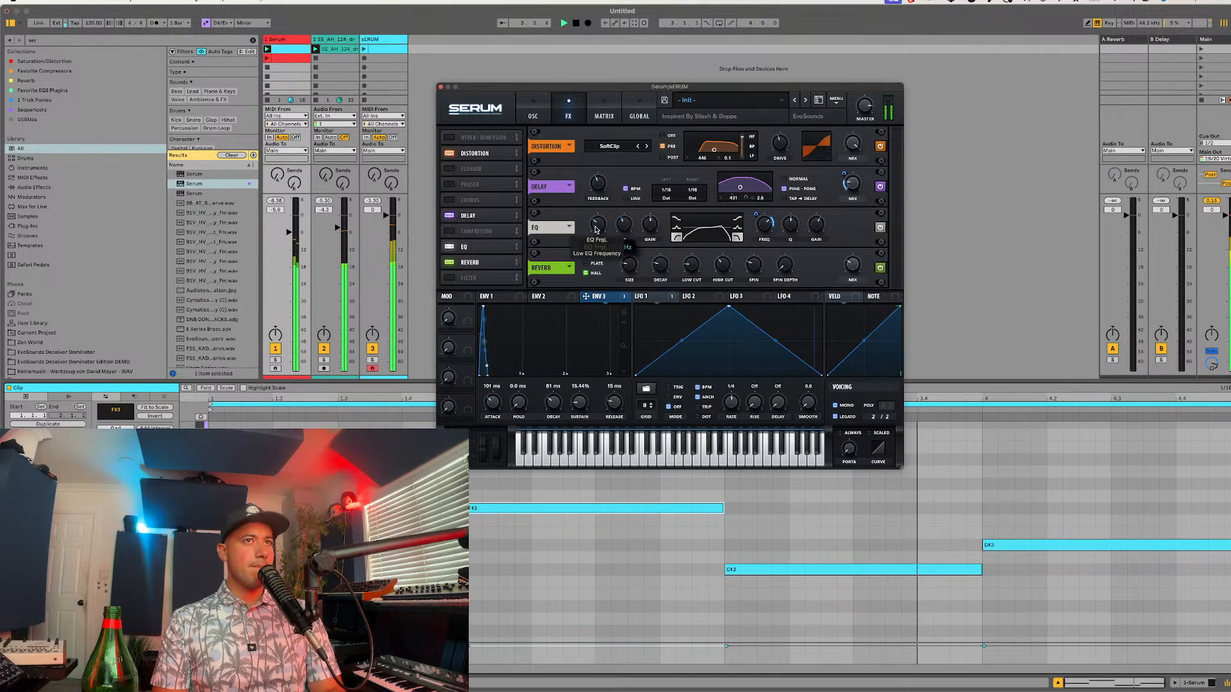
mouse_move(595, 228)
left_mouse_down()
mouse_move(596, 217)
mouse_move(617, 218)
left_mouse_up()
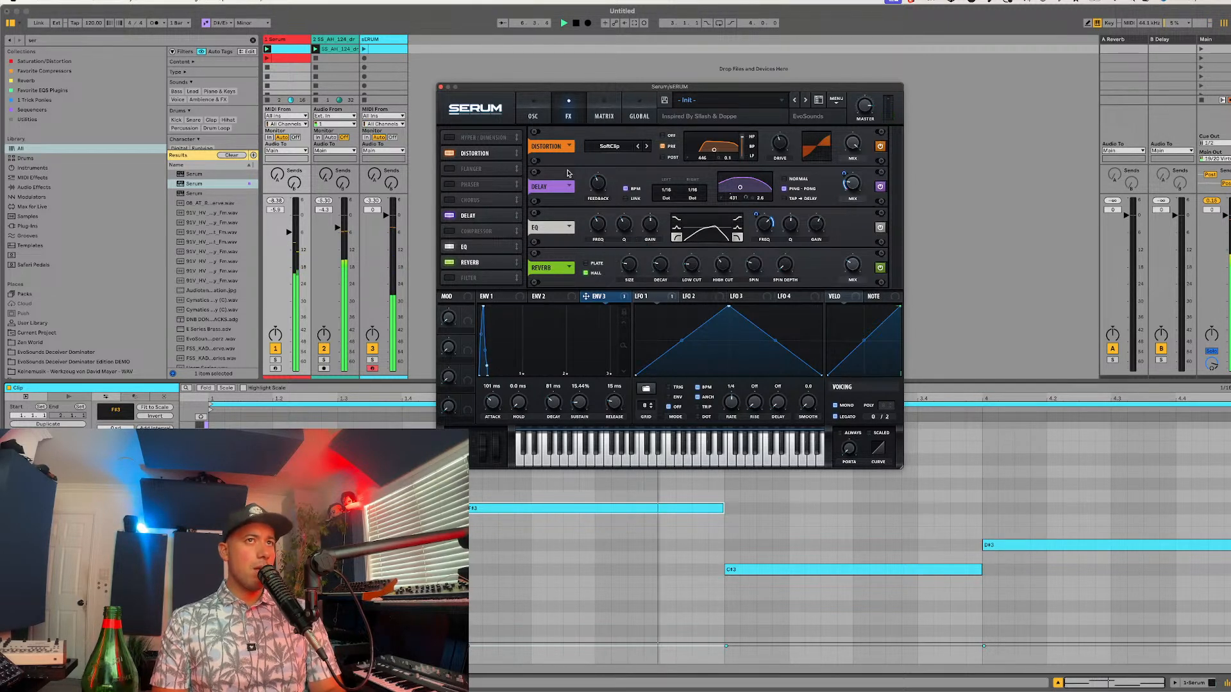
key("space")
left_click(532, 113)
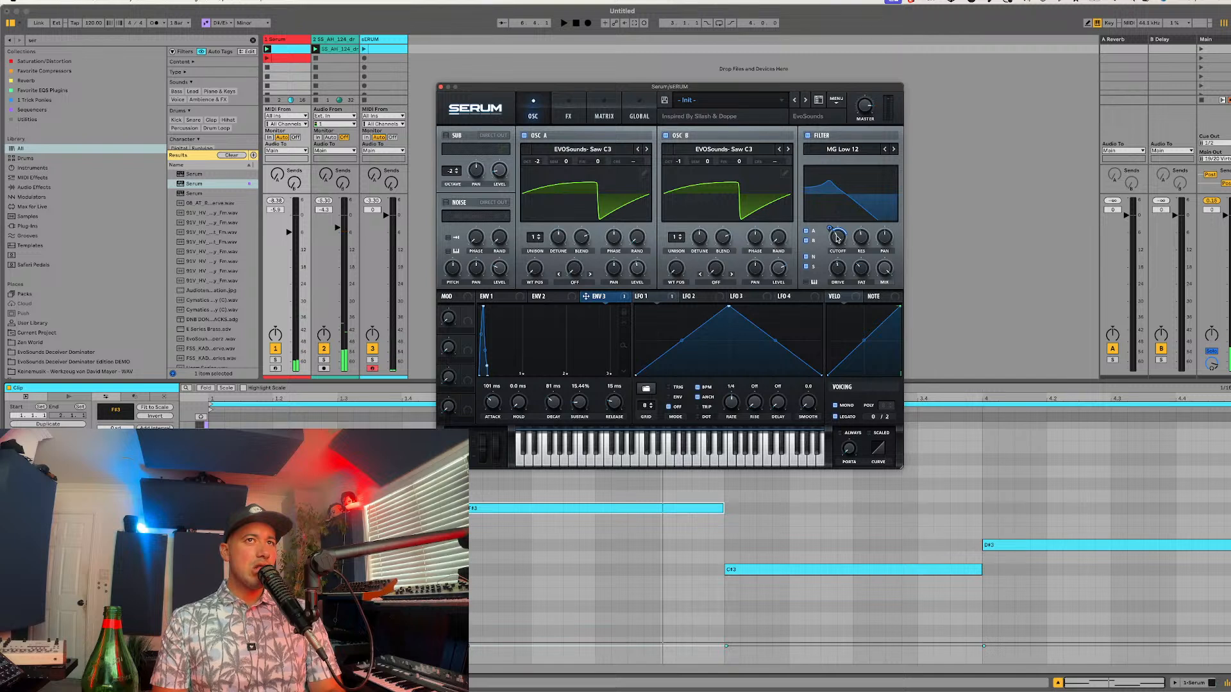
Step: Switch the filter to MG Low 18, compare the sound with each oscillator toggled off and on, and adjust oscillator A's level
left_click(892, 149)
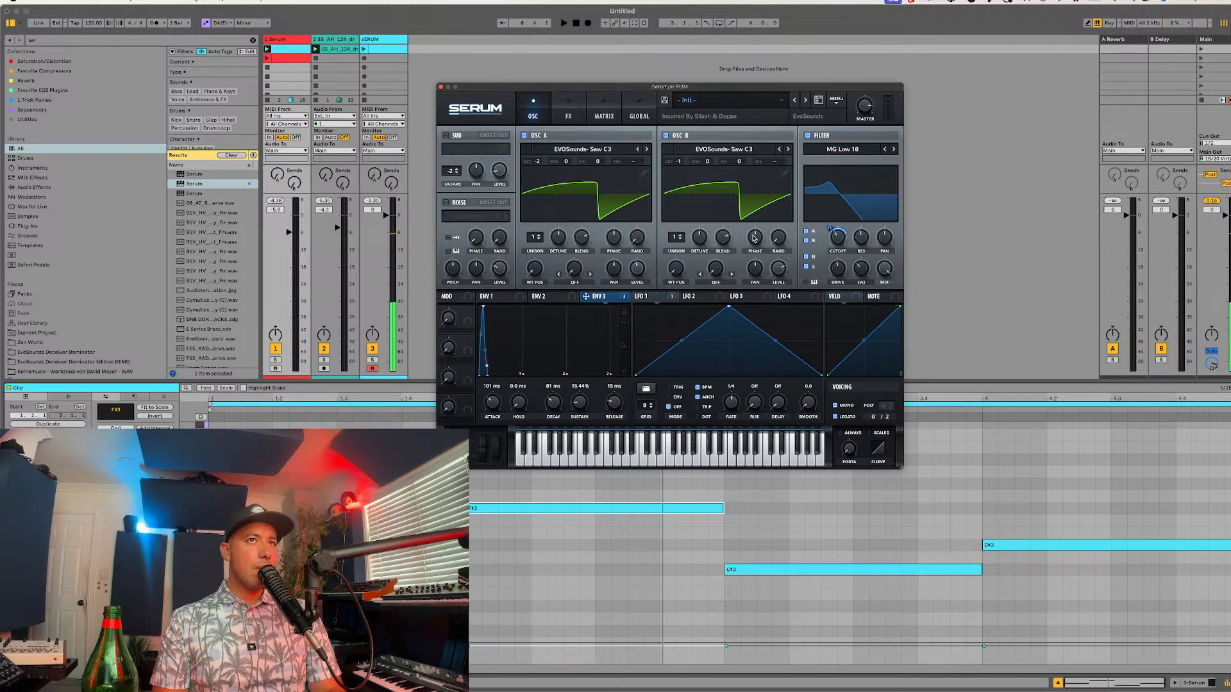
left_click(679, 136)
left_click(679, 136)
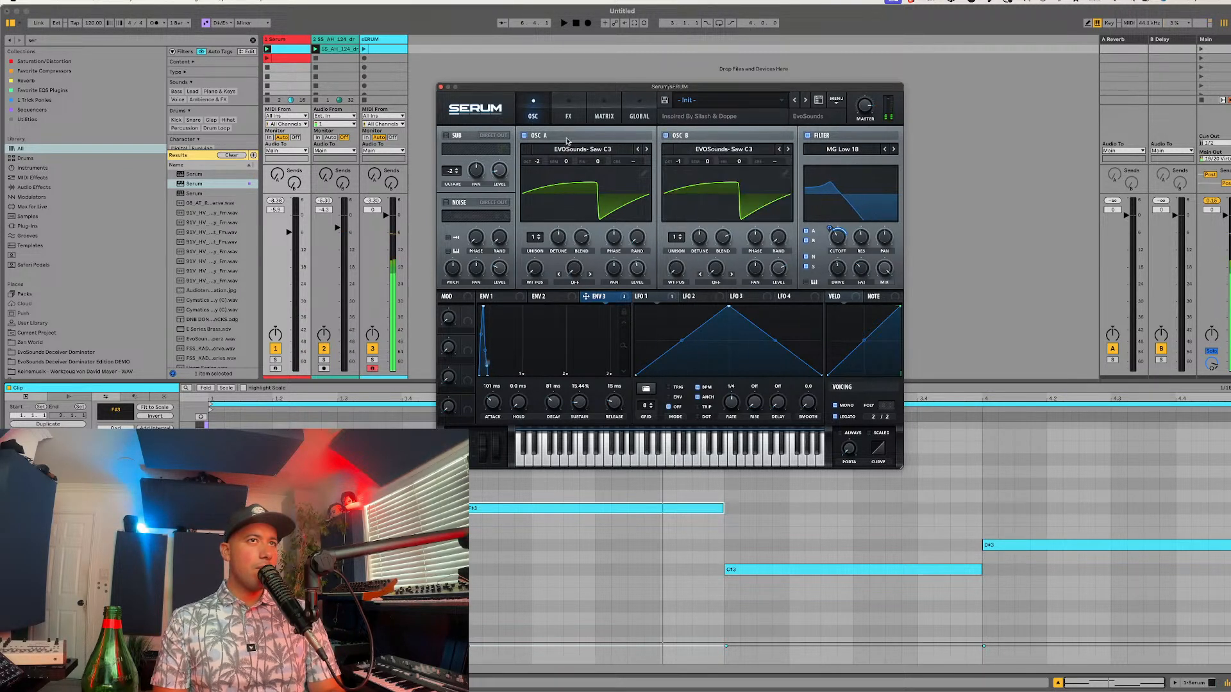
left_click(548, 136)
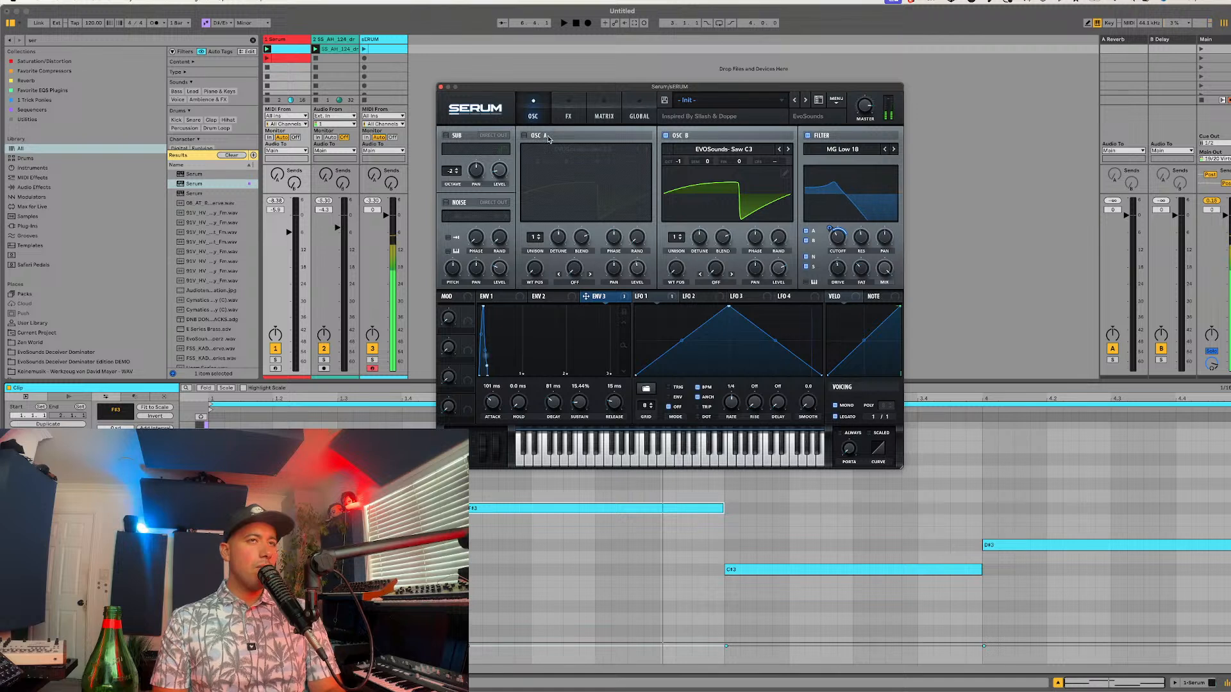
left_click(548, 137)
left_click(548, 137)
left_click(548, 136)
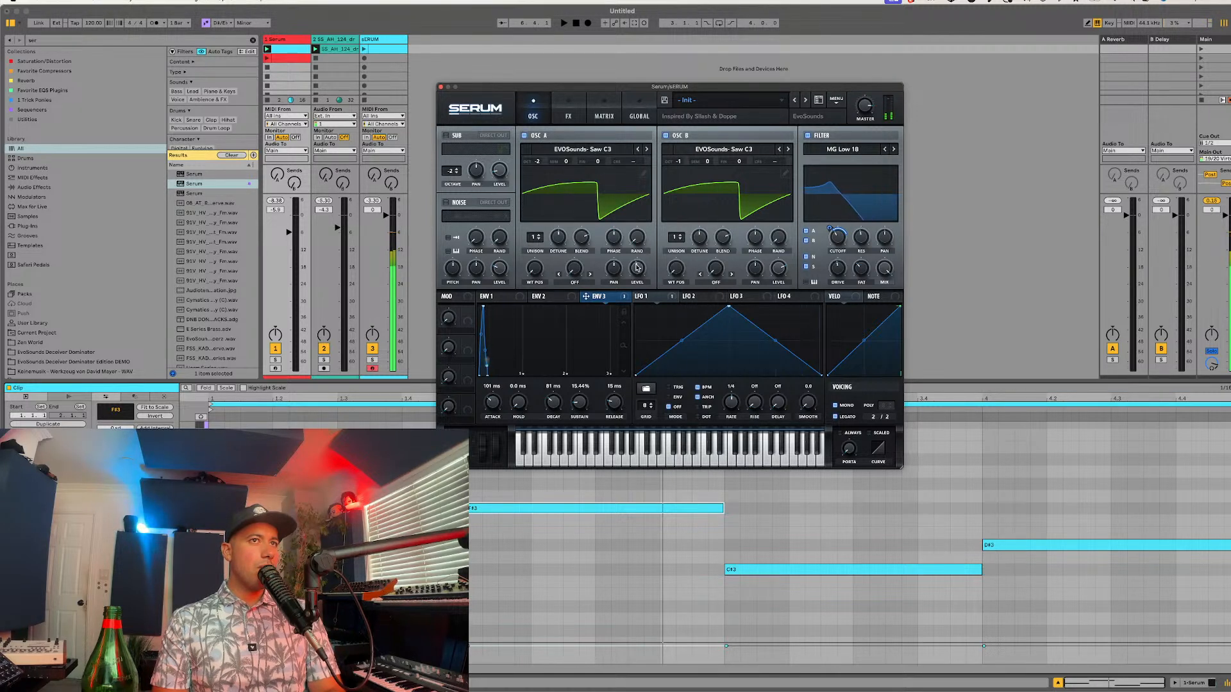
mouse_move(635, 266)
left_mouse_down()
mouse_move(630, 281)
mouse_move(644, 242)
mouse_move(634, 275)
left_mouse_up()
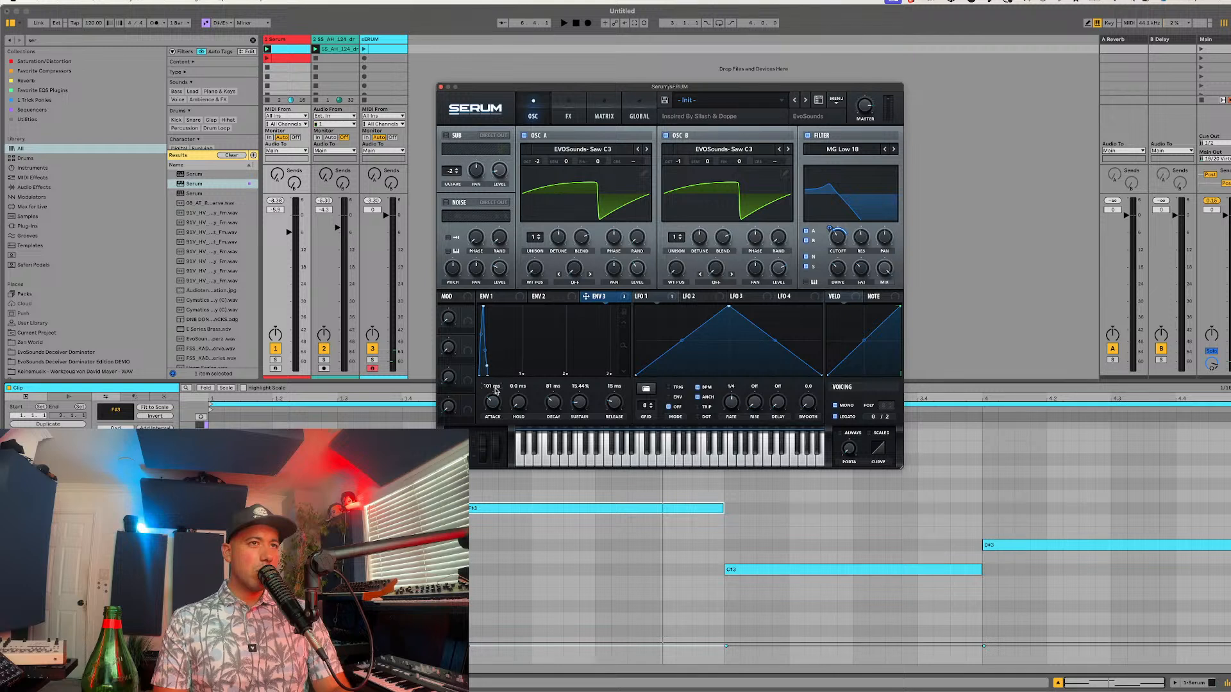
Step: Lower Envelope 3's attack, assign Macro 1 to it and set the macro to about 17%
scroll(496, 390, "up", 3)
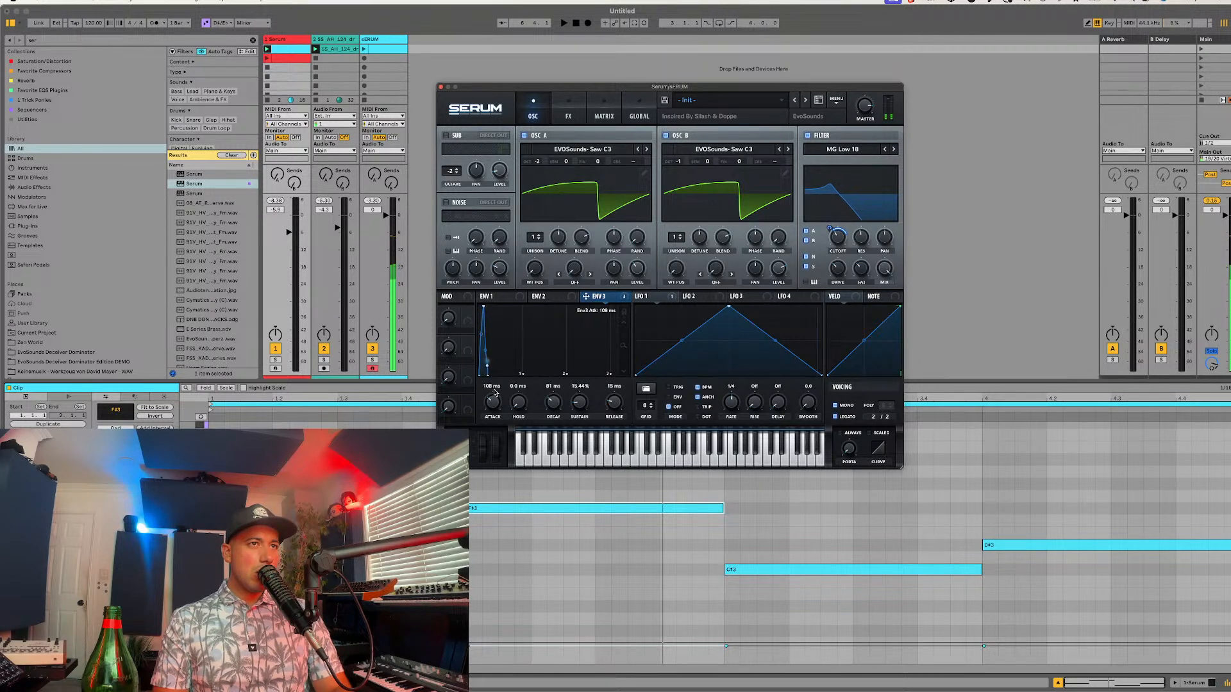
scroll(494, 392, "down", 4)
left_click_drag(467, 312, 488, 395)
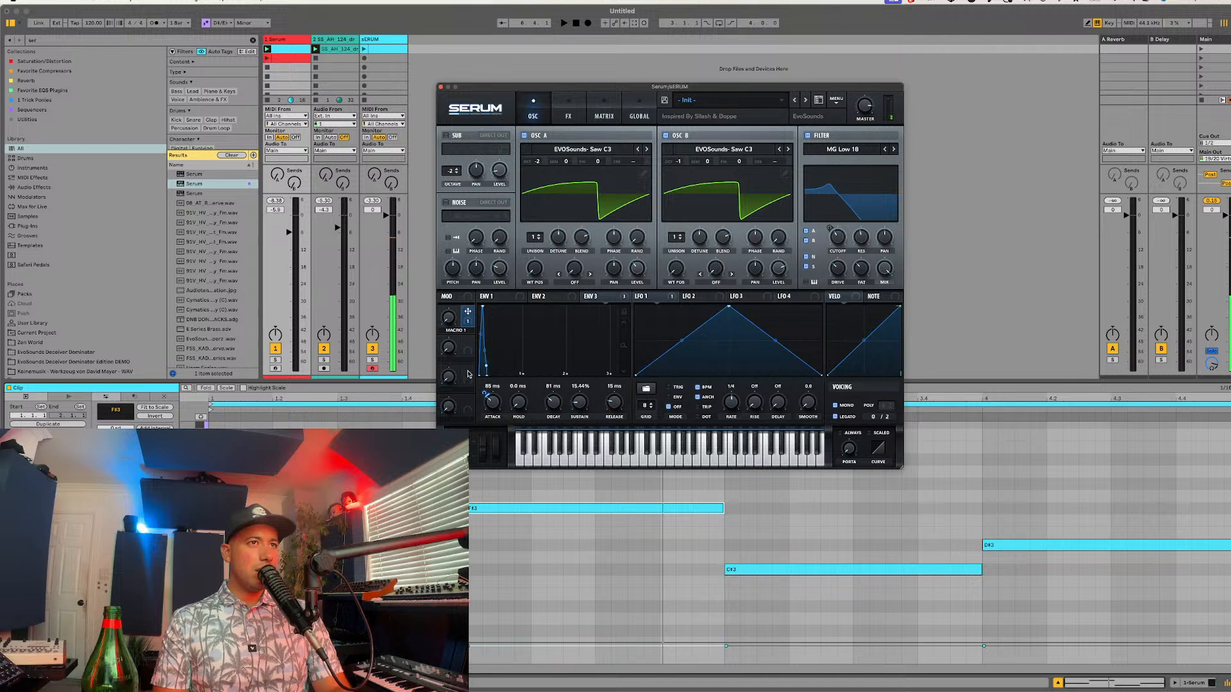
mouse_move(450, 319)
left_mouse_down()
mouse_move(477, 269)
mouse_move(457, 301)
left_mouse_up()
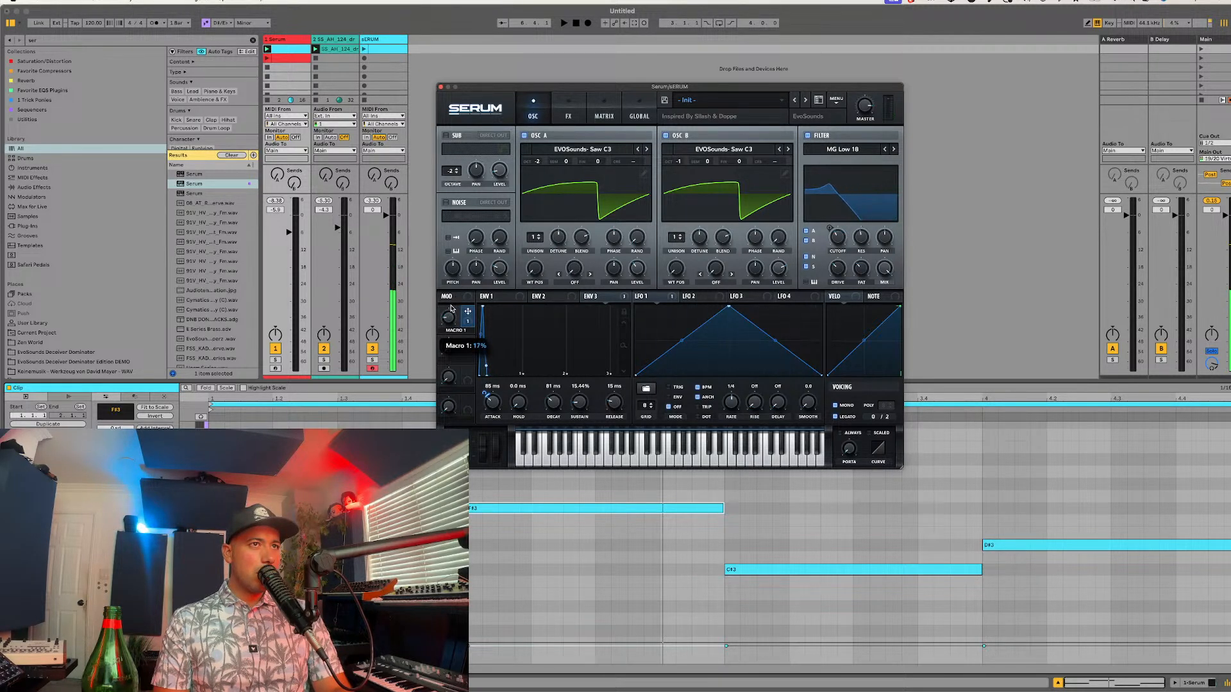
Step: Adjust Envelope 1's decay, set its sustain to about -5.7 dB and release to about 53 ms, and raise the portamento
left_click(491, 296)
left_click_drag(559, 404, 501, 405)
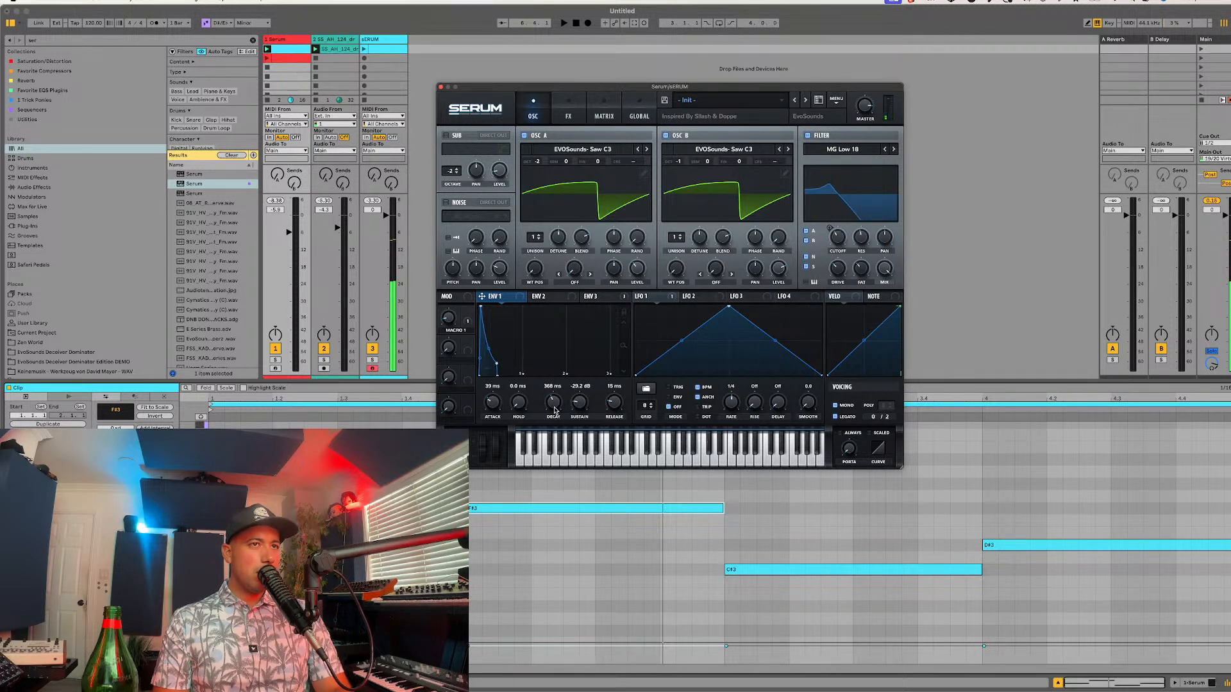
left_click_drag(577, 402, 580, 379)
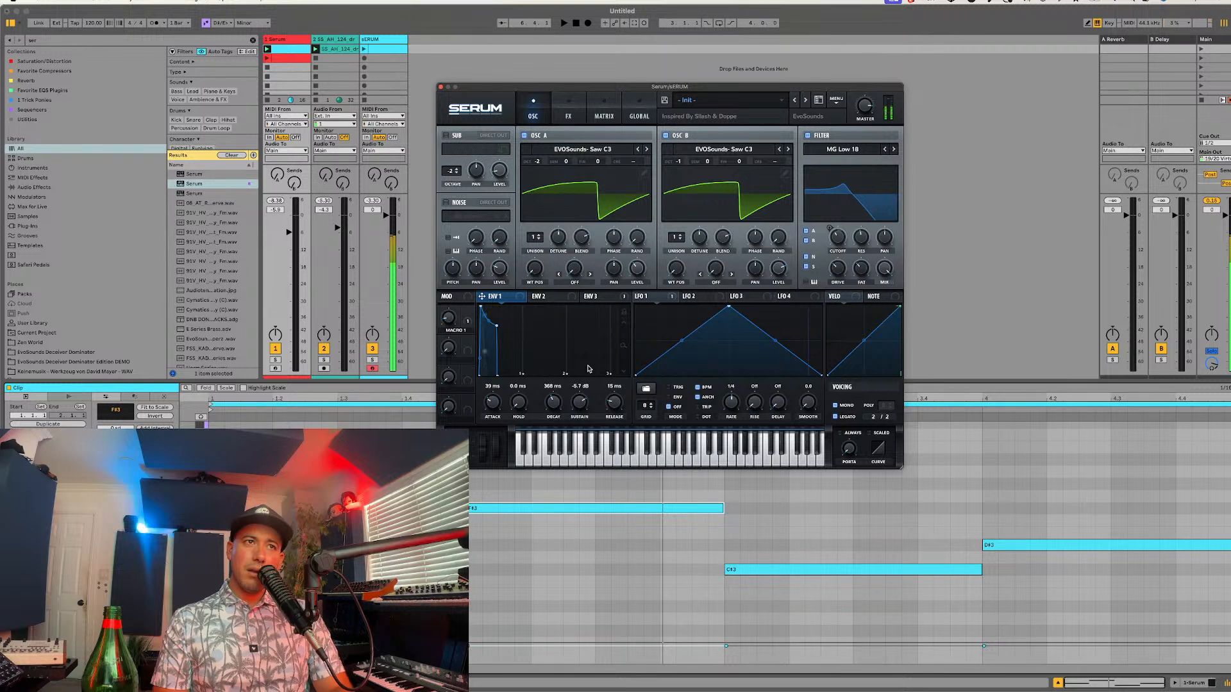
left_click_drag(621, 408, 620, 399)
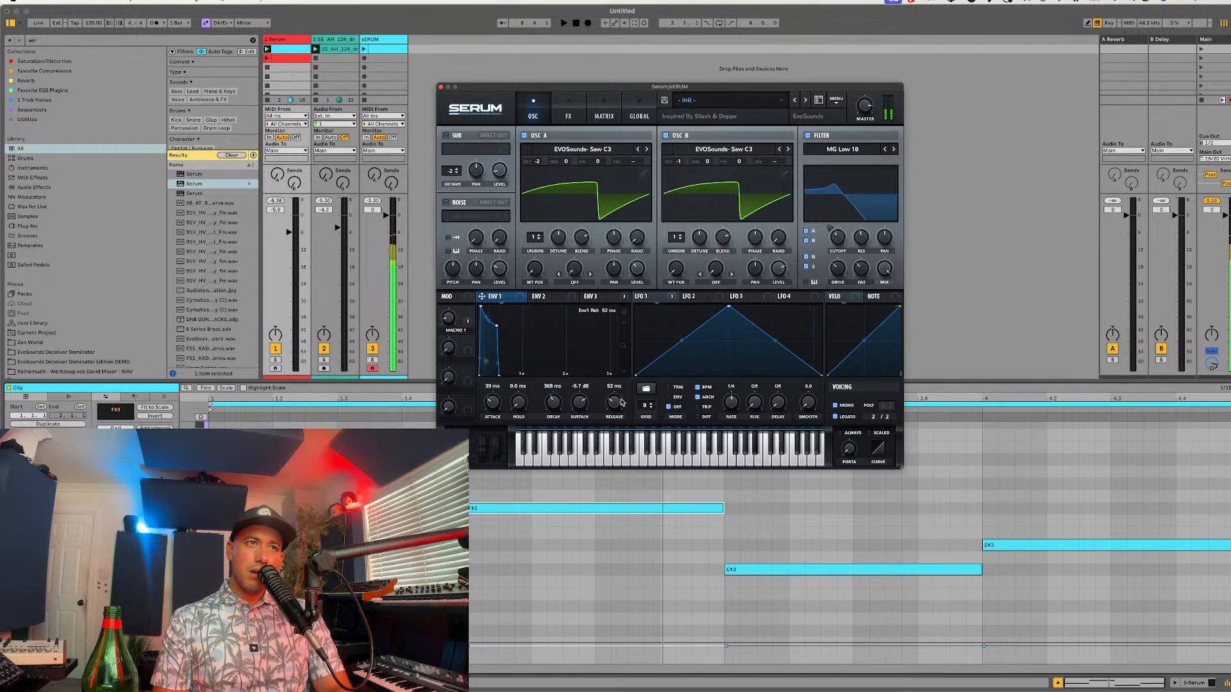
left_click_drag(852, 445, 851, 428)
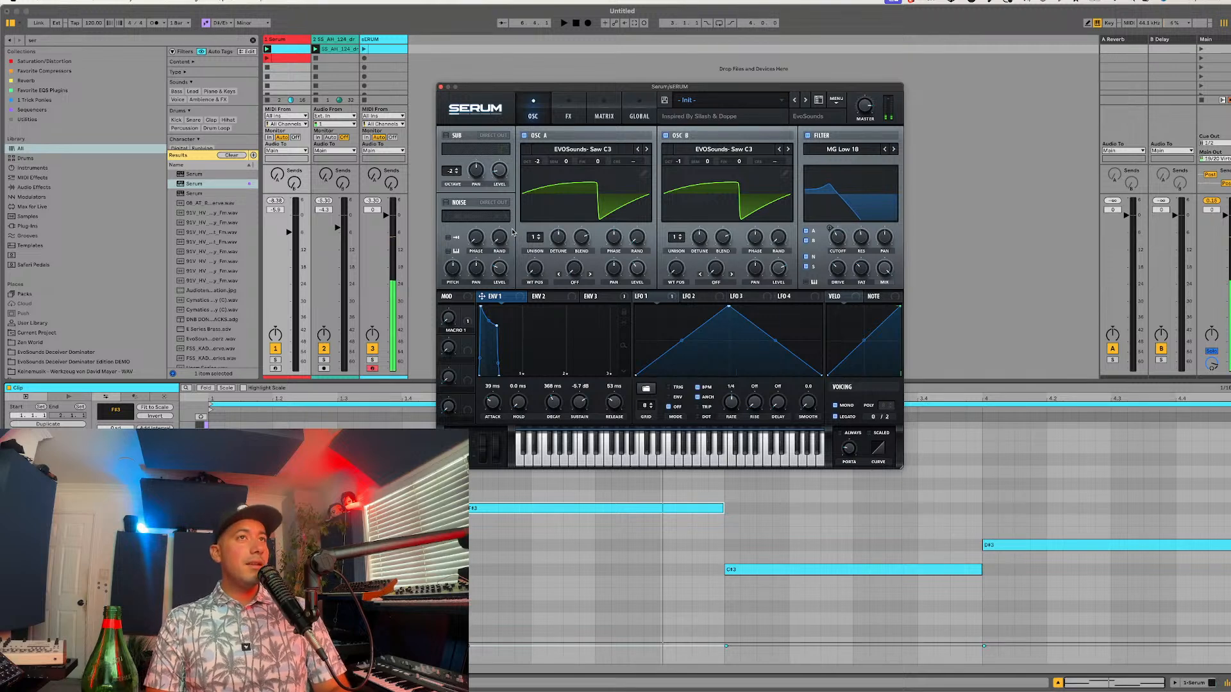
Step: Lower the distortion's filter frequency, then enable Chorus and move it after the reverb in the effects chain
left_click(569, 116)
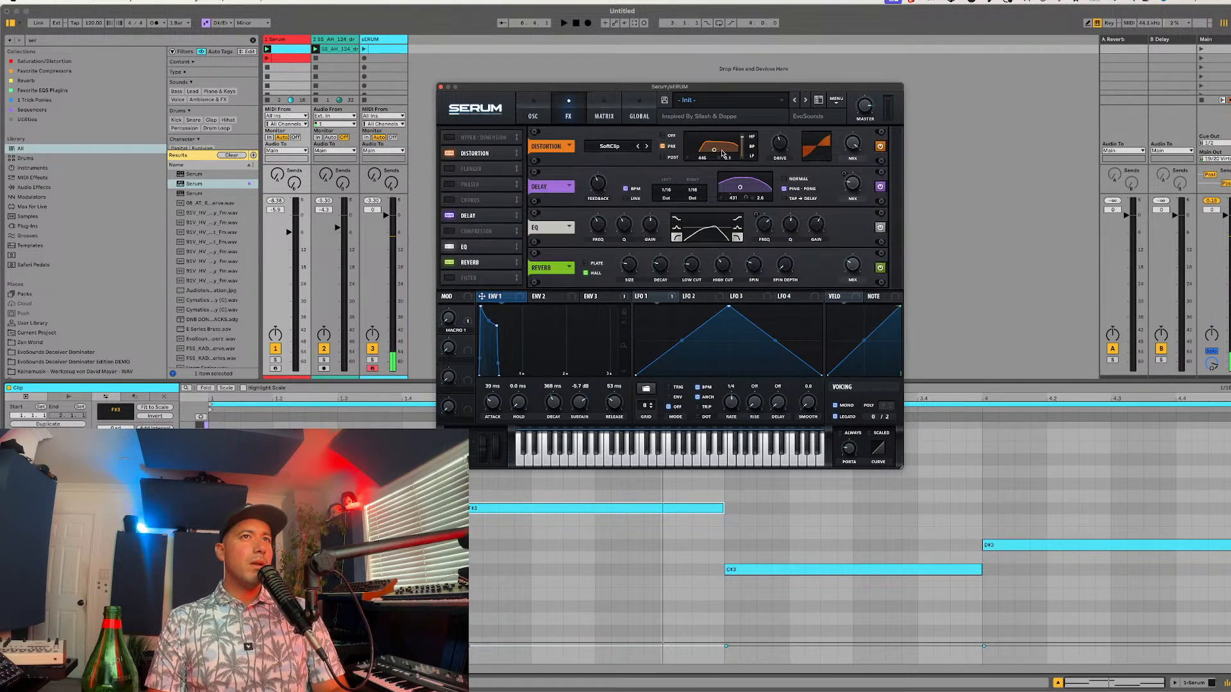
left_click_drag(723, 154, 712, 155)
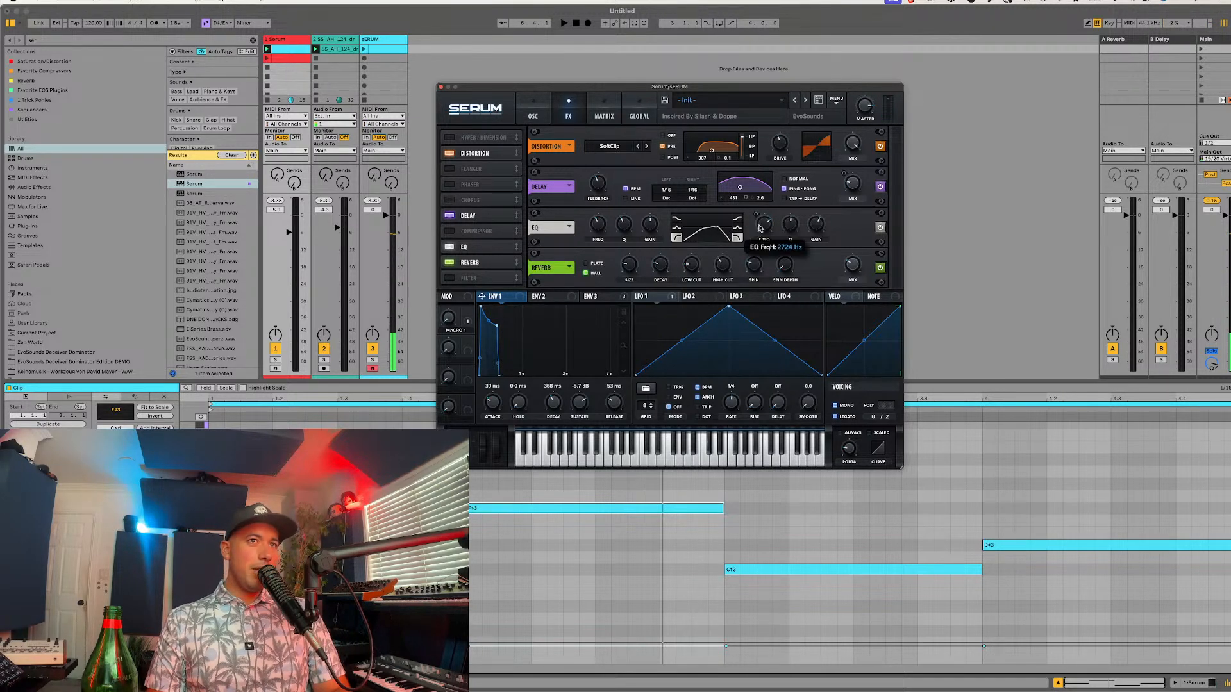
left_click(452, 201)
left_click_drag(484, 204, 491, 270)
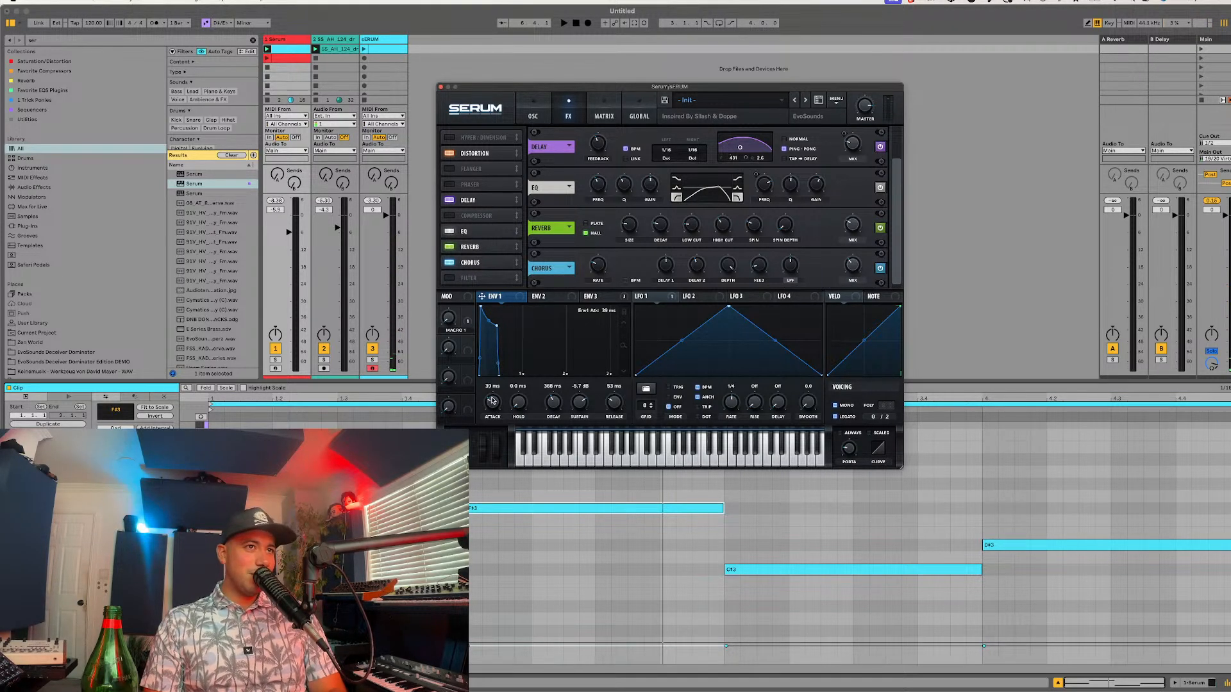
Step: Set Envelope 1's attack to about 35 ms and Envelope 3's decay to about 143 ms
left_click_drag(493, 400, 493, 410)
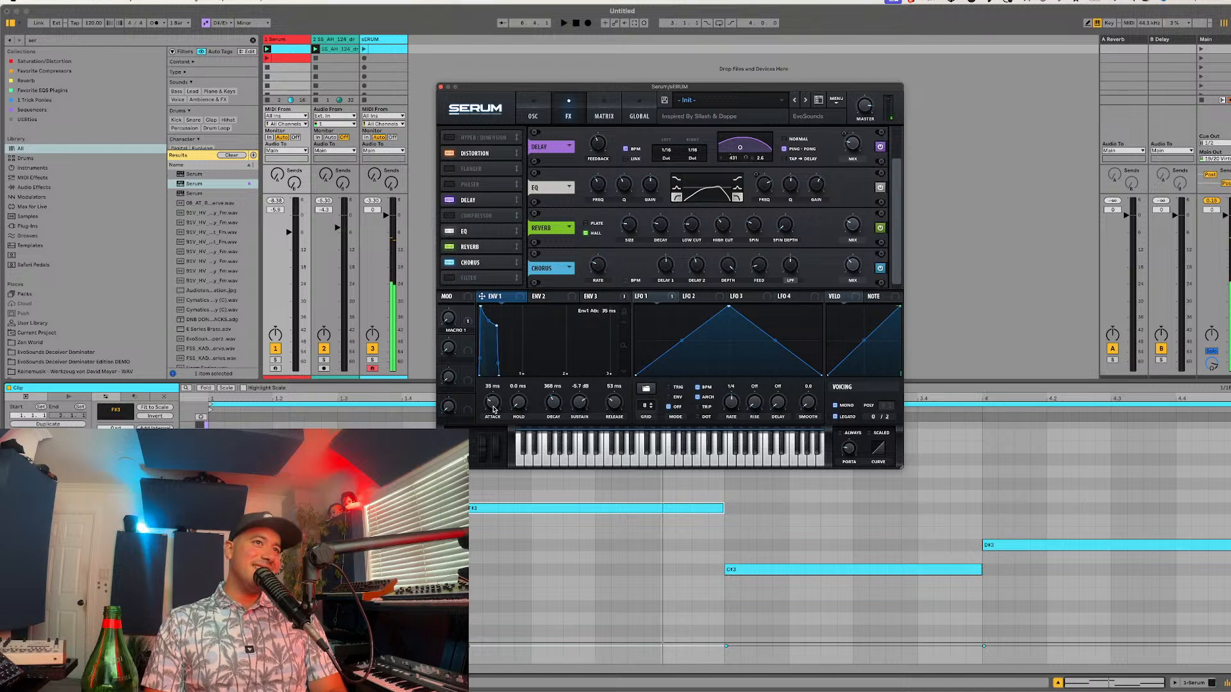
left_click(588, 297)
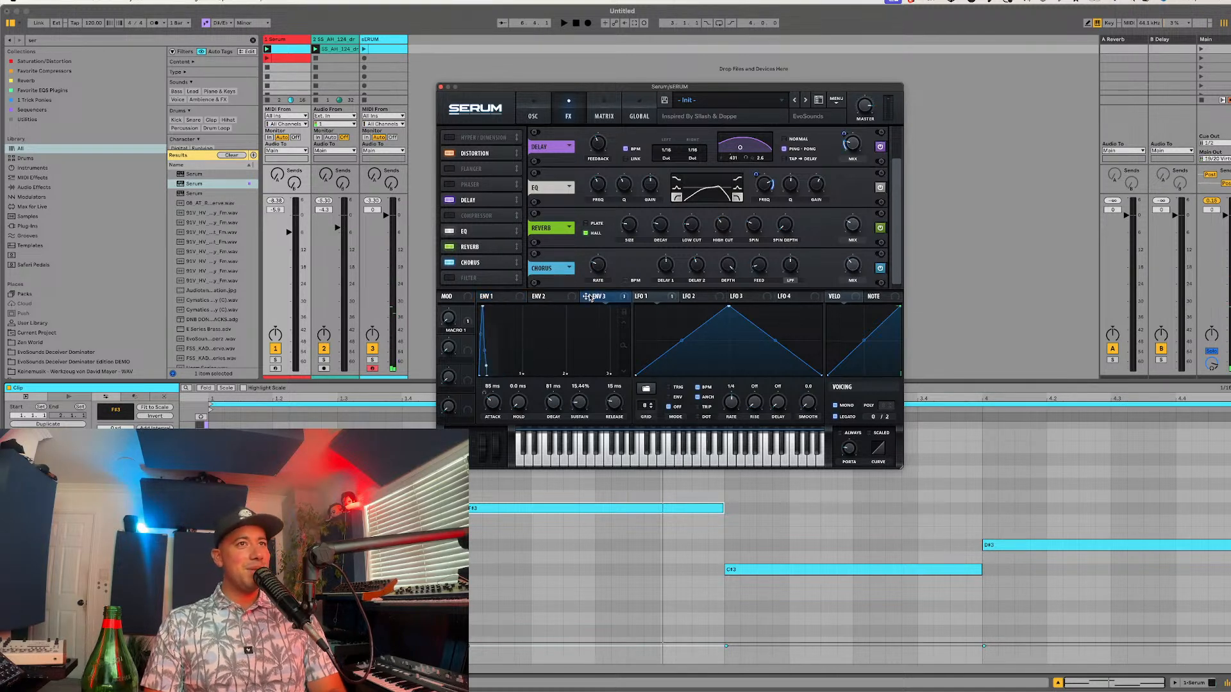
left_click_drag(494, 399, 557, 405)
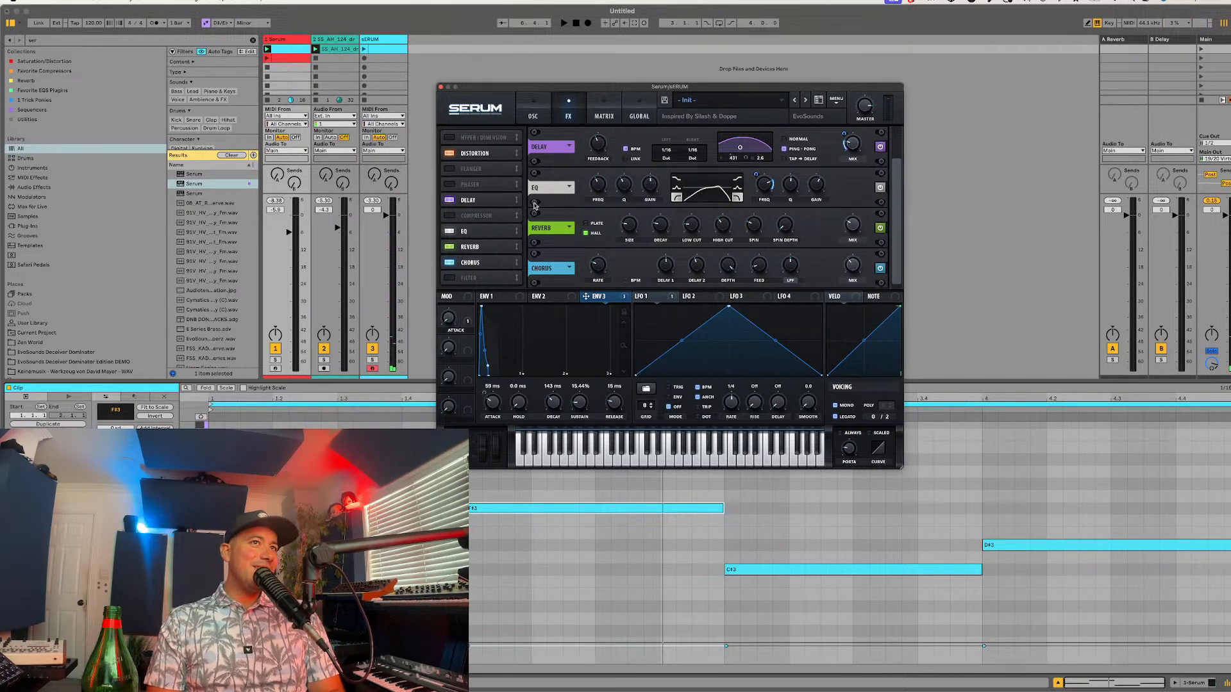
key("super+Tab")
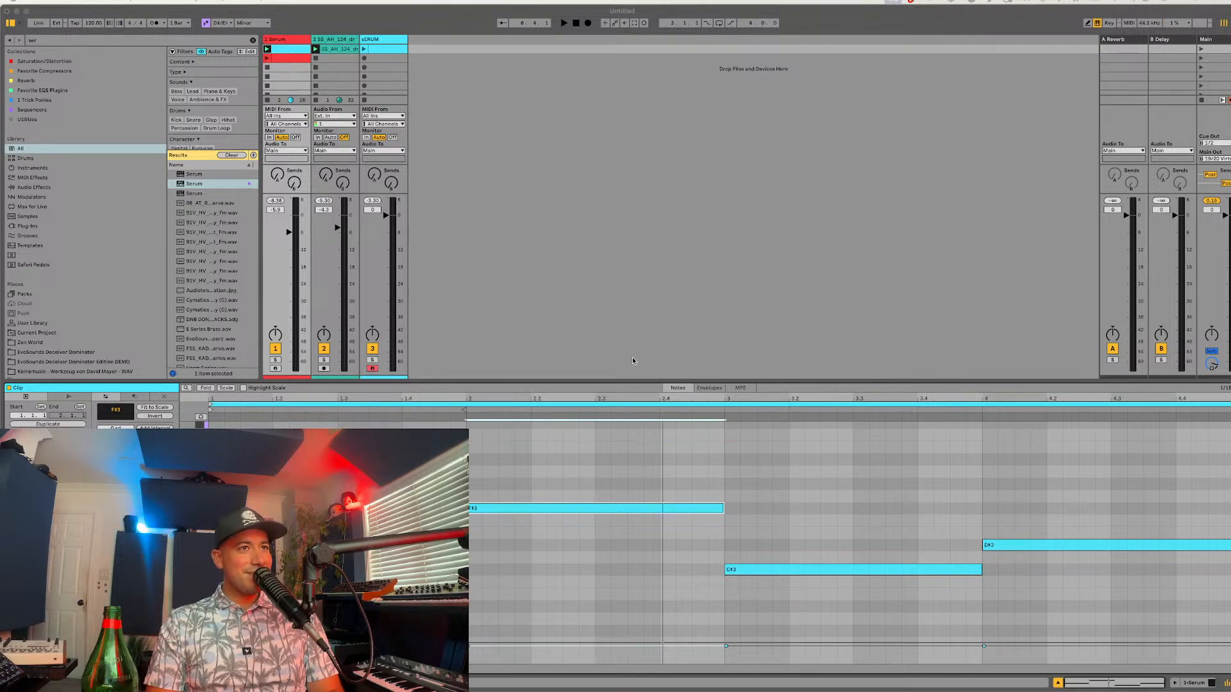
key("super+Tab")
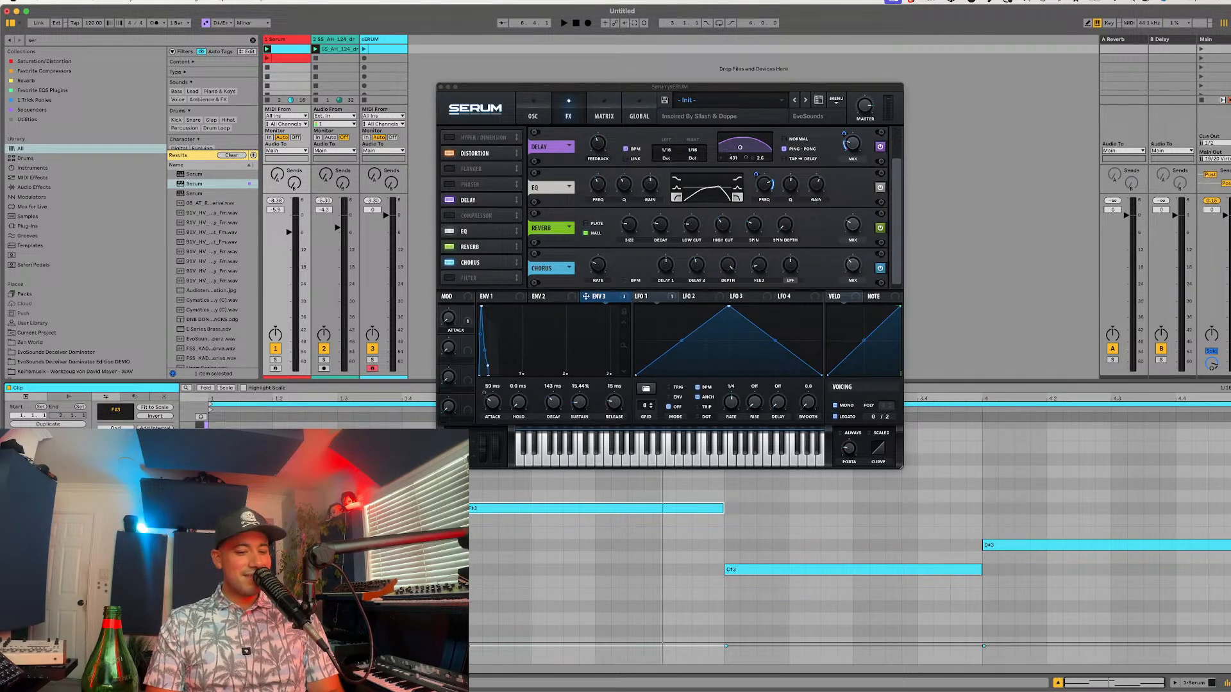
key("super+Tab")
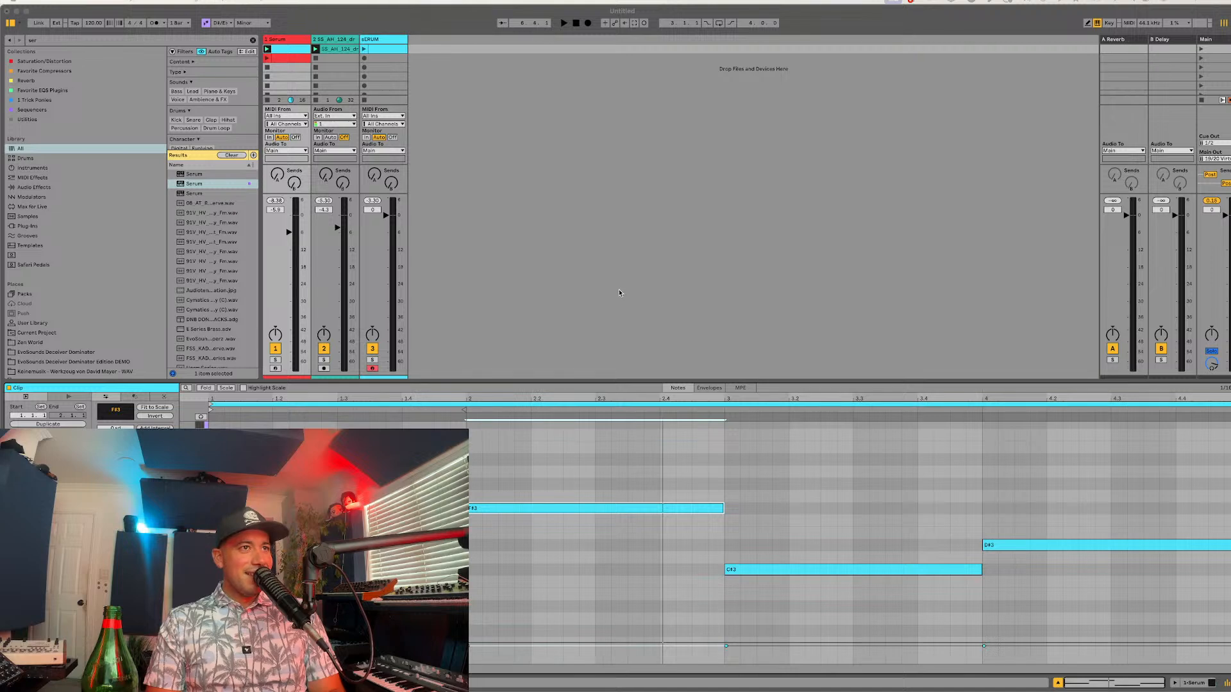
key("super+Tab")
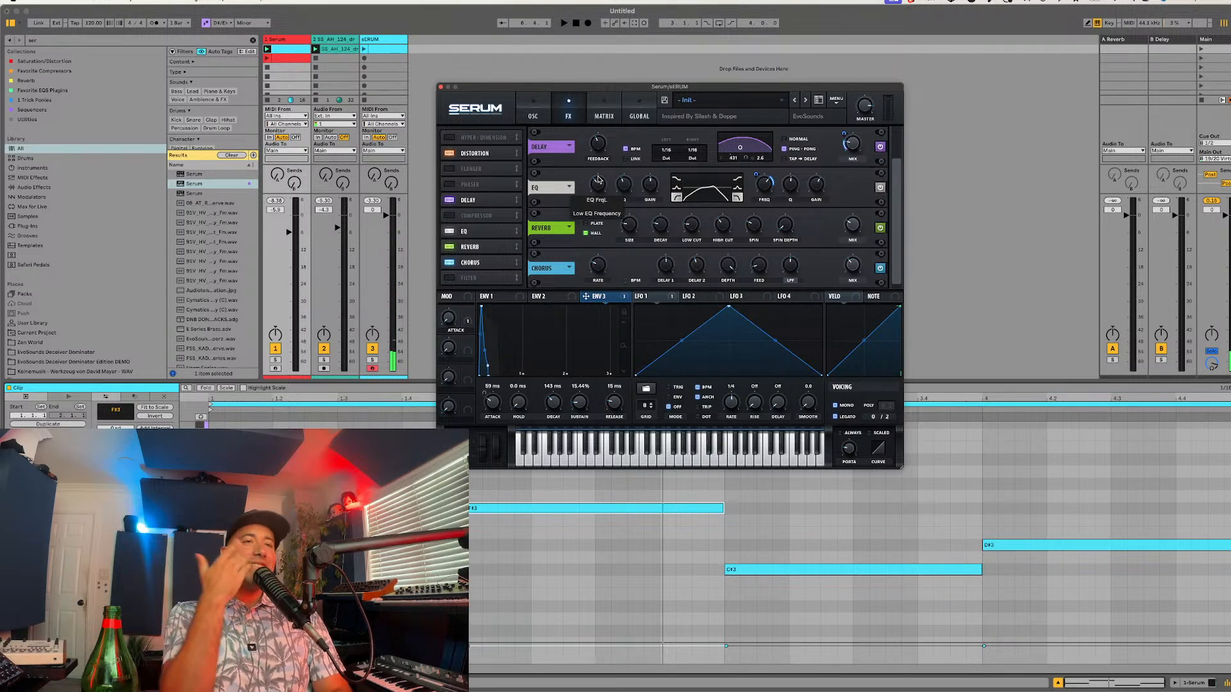
Step: Enable the compressor, move it after the chorus in the effects chain, and adjust its threshold and gain
left_click(477, 217)
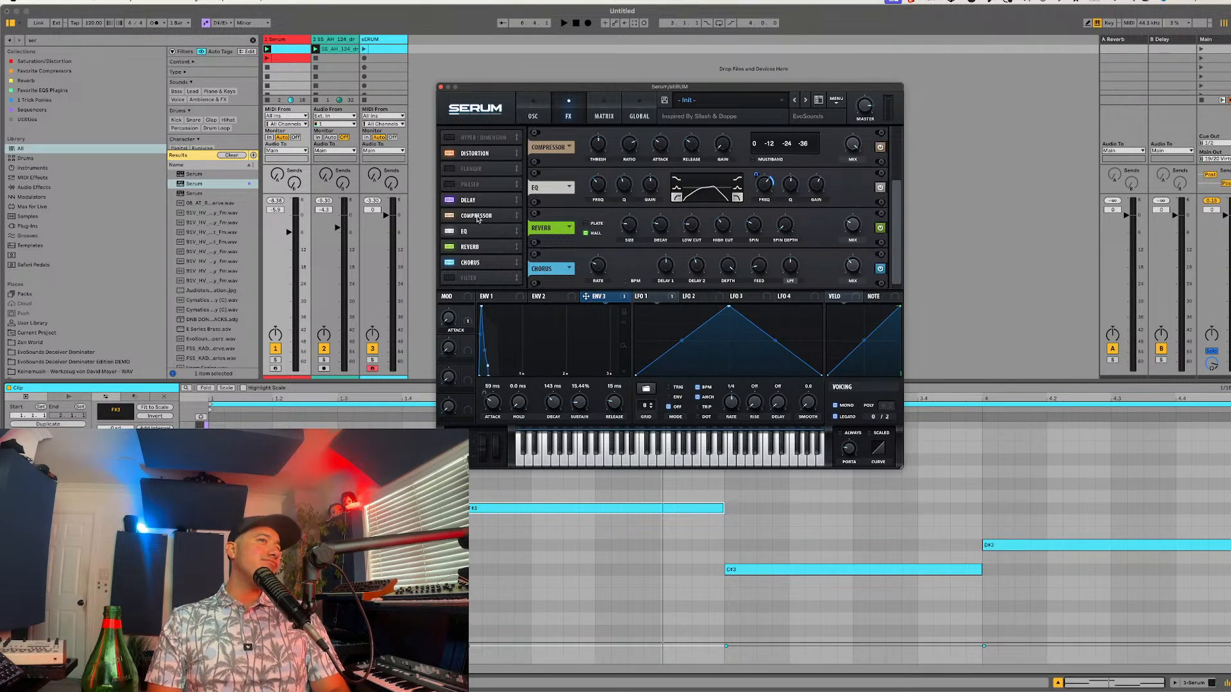
left_click_drag(473, 218, 454, 276)
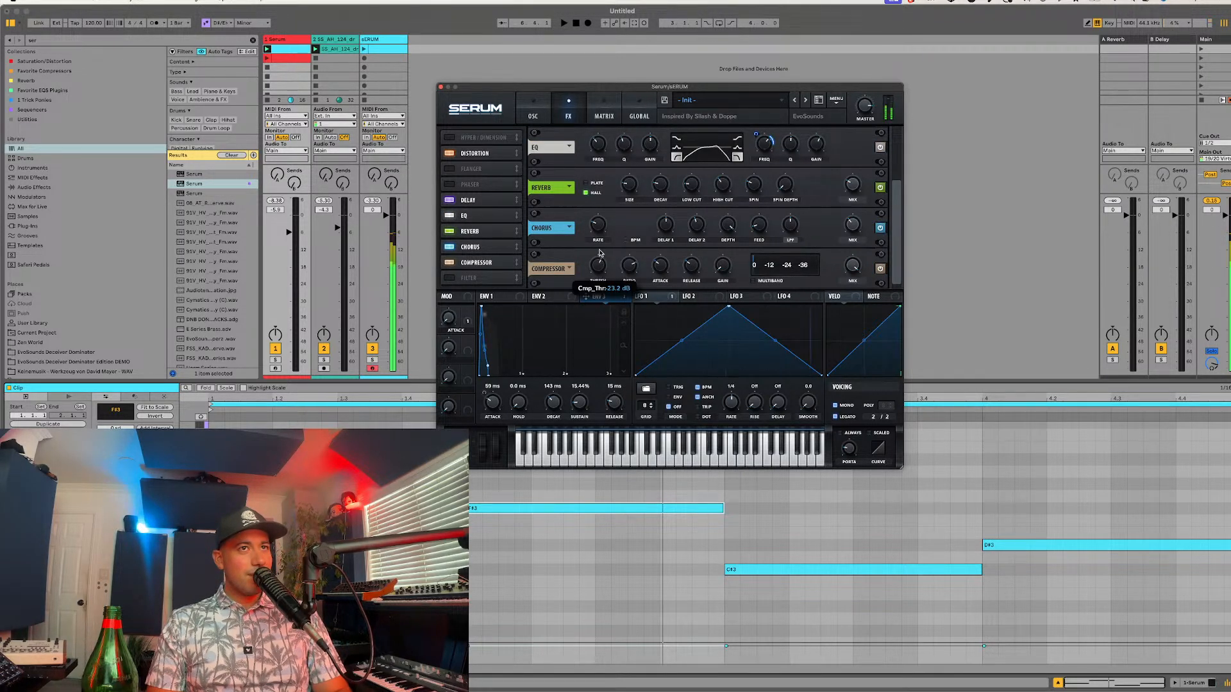
left_click_drag(600, 253, 606, 239)
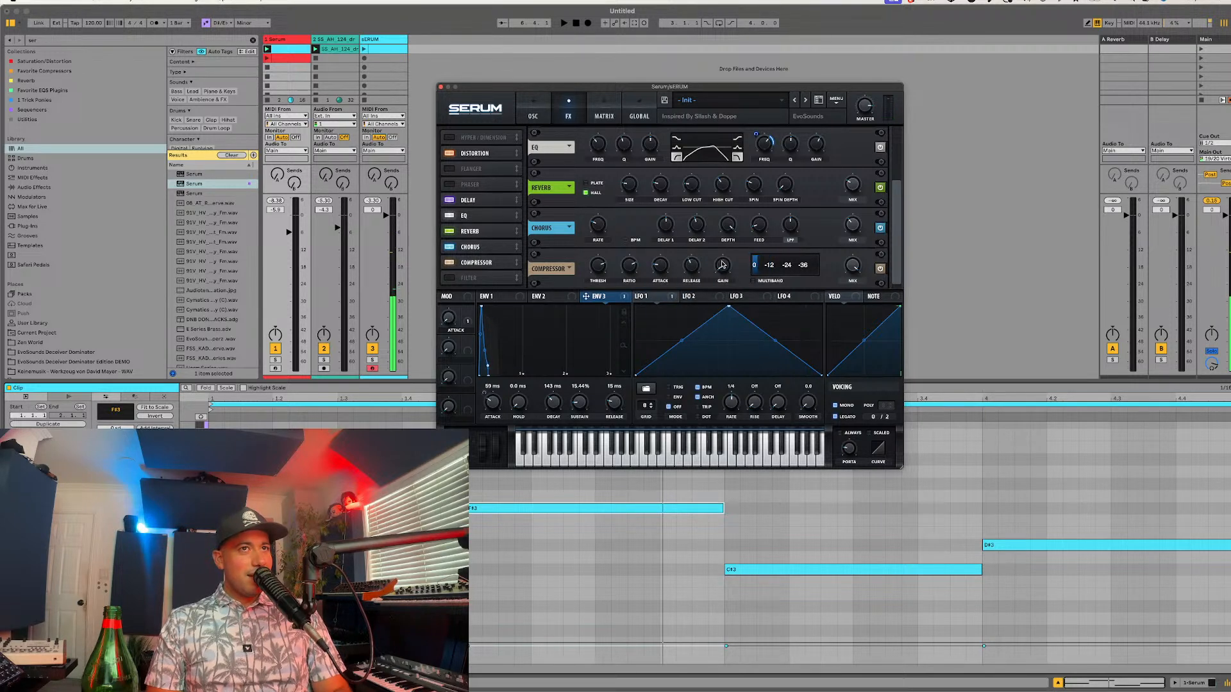
left_click_drag(722, 264, 729, 242)
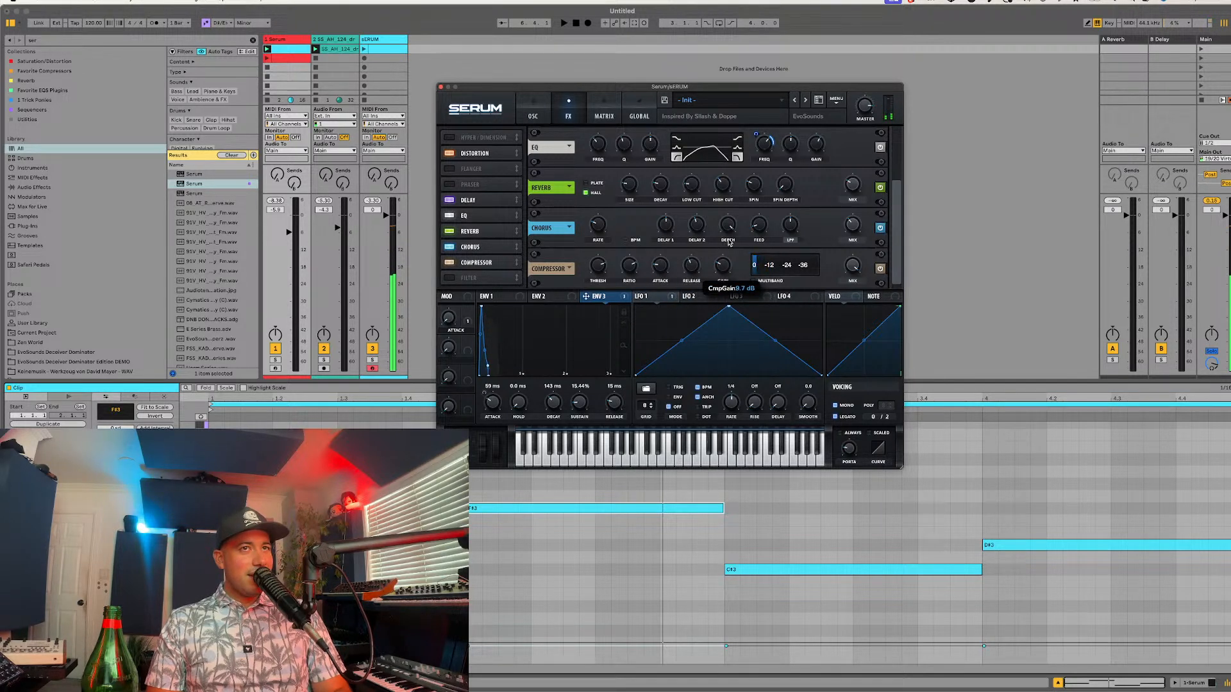
Step: Compare the sound with the compressor bypassed and re-enabled, and set the EQ's low-band Q to about 44%
left_click(449, 263)
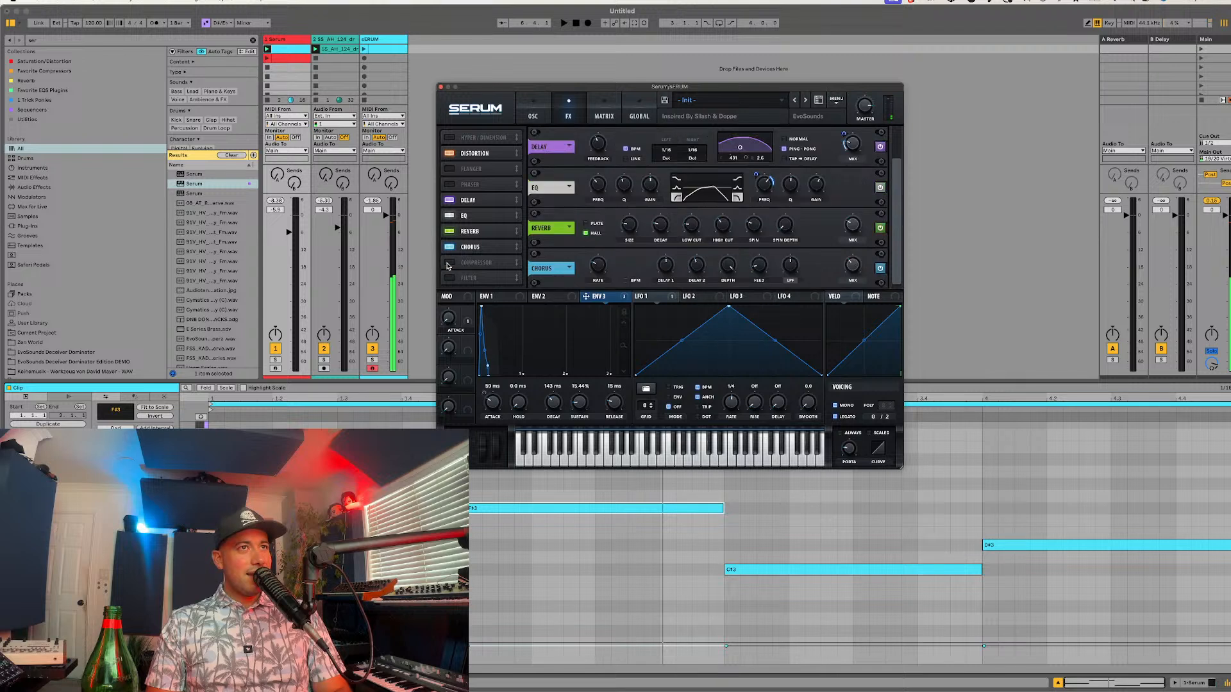
left_click(448, 263)
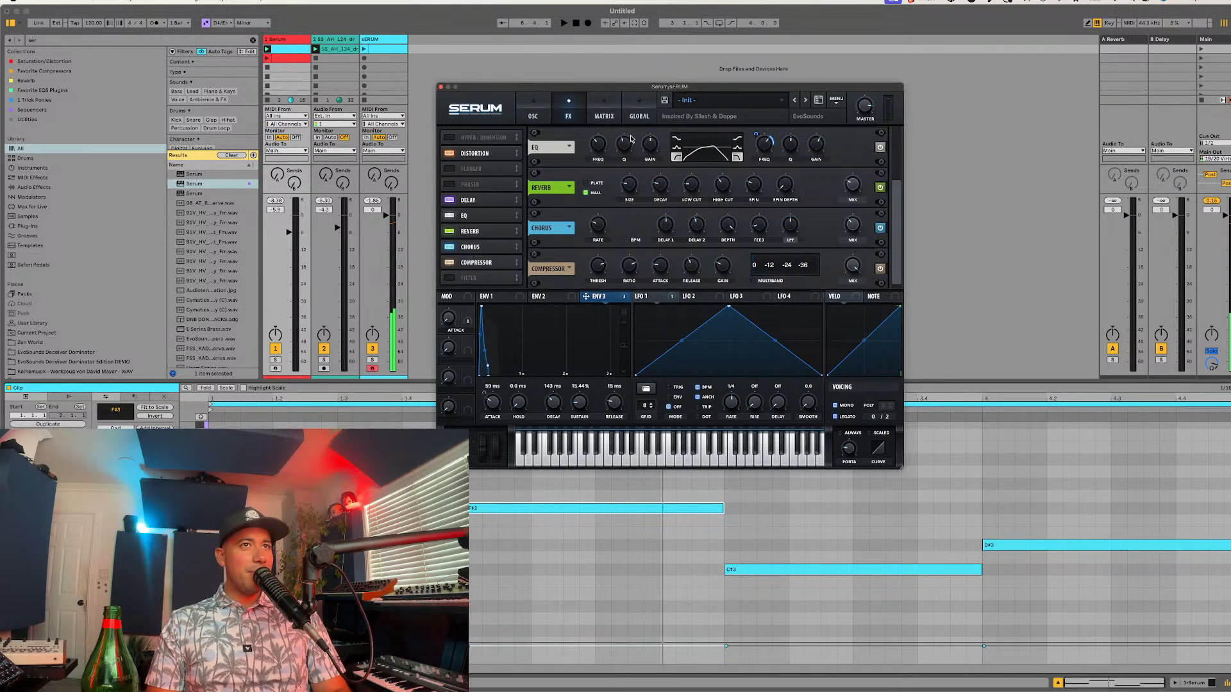
mouse_move(624, 138)
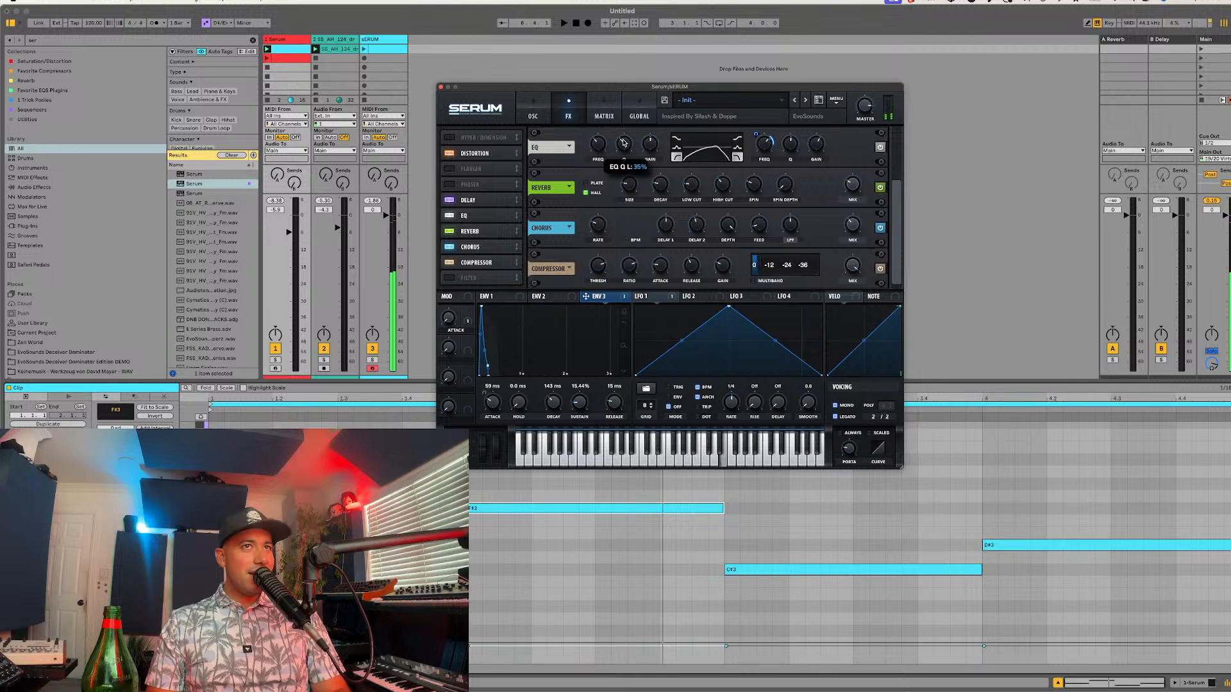
left_click_drag(624, 139, 624, 143)
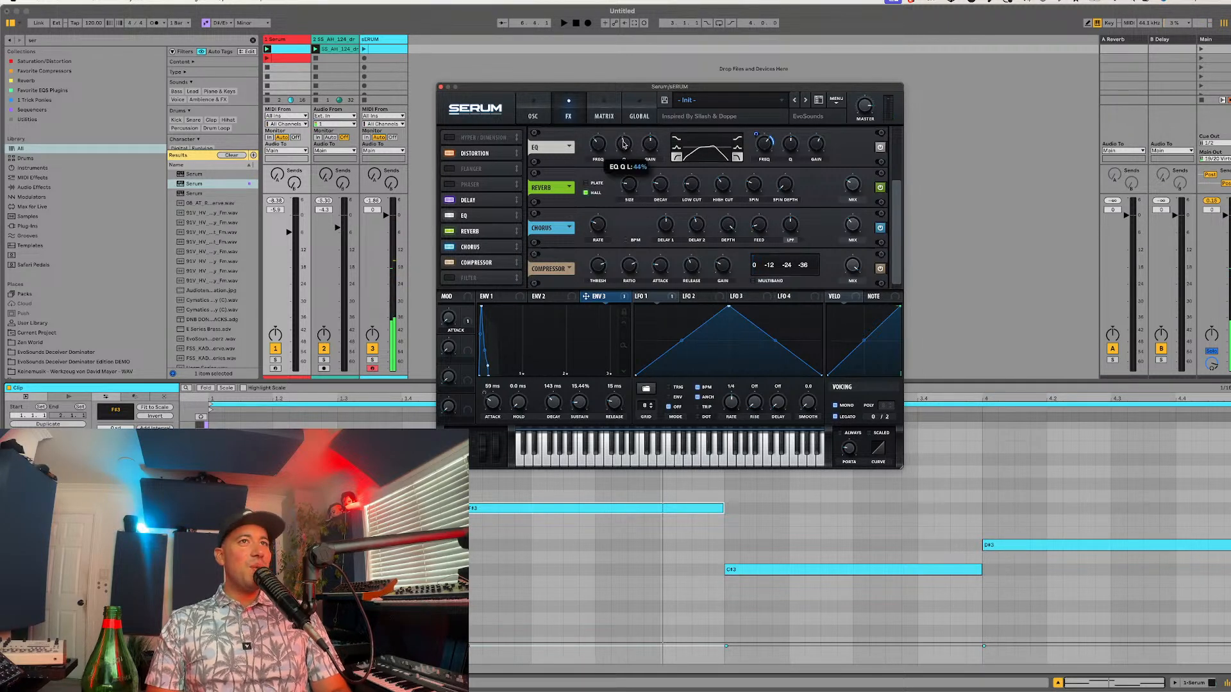
Step: Try the Analog_BD_Sin wavetable in oscillator A
left_click(531, 115)
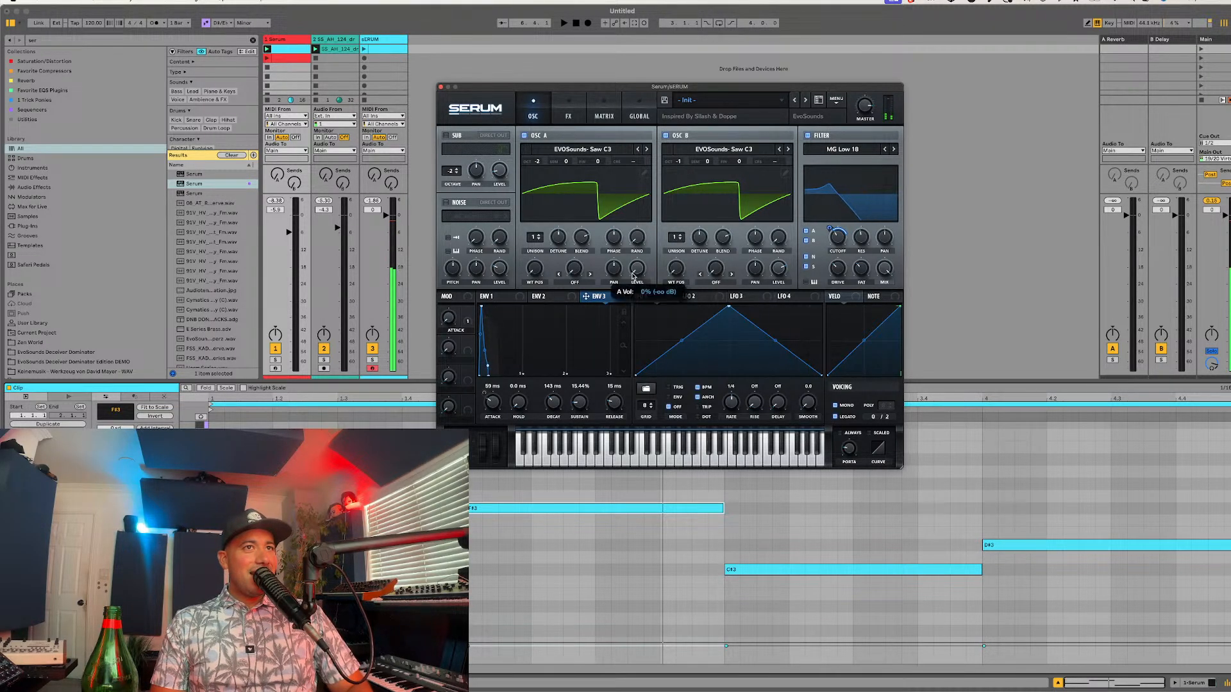
left_click(606, 153)
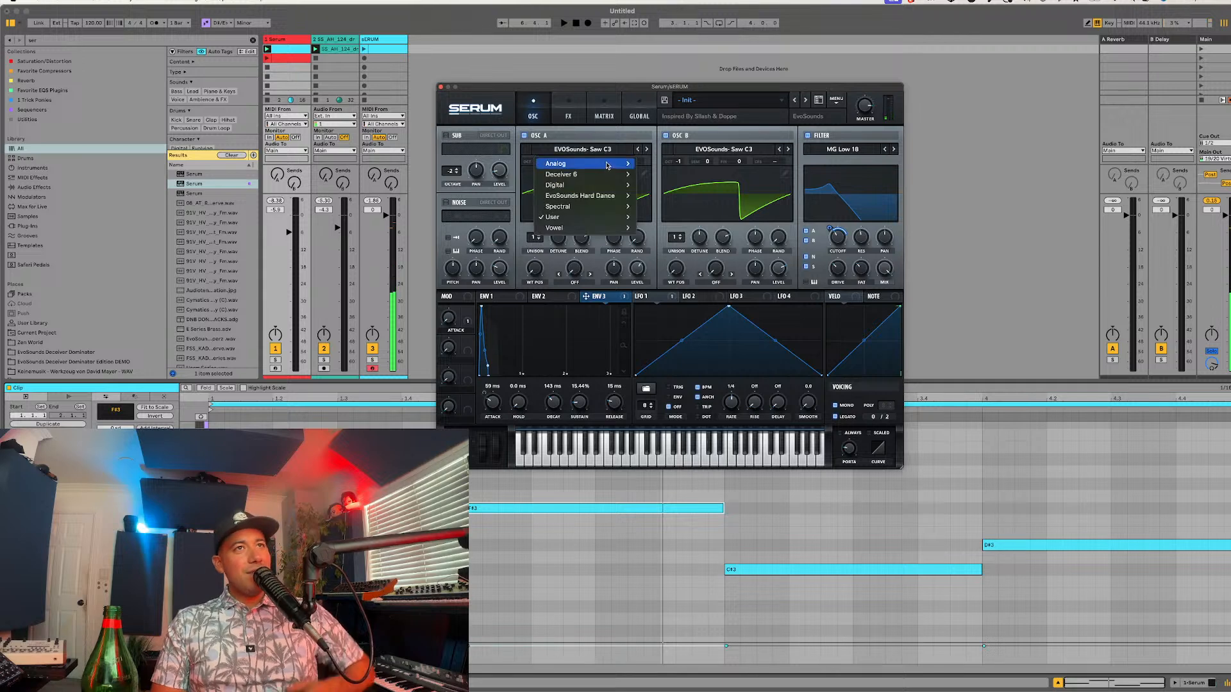
mouse_move(607, 165)
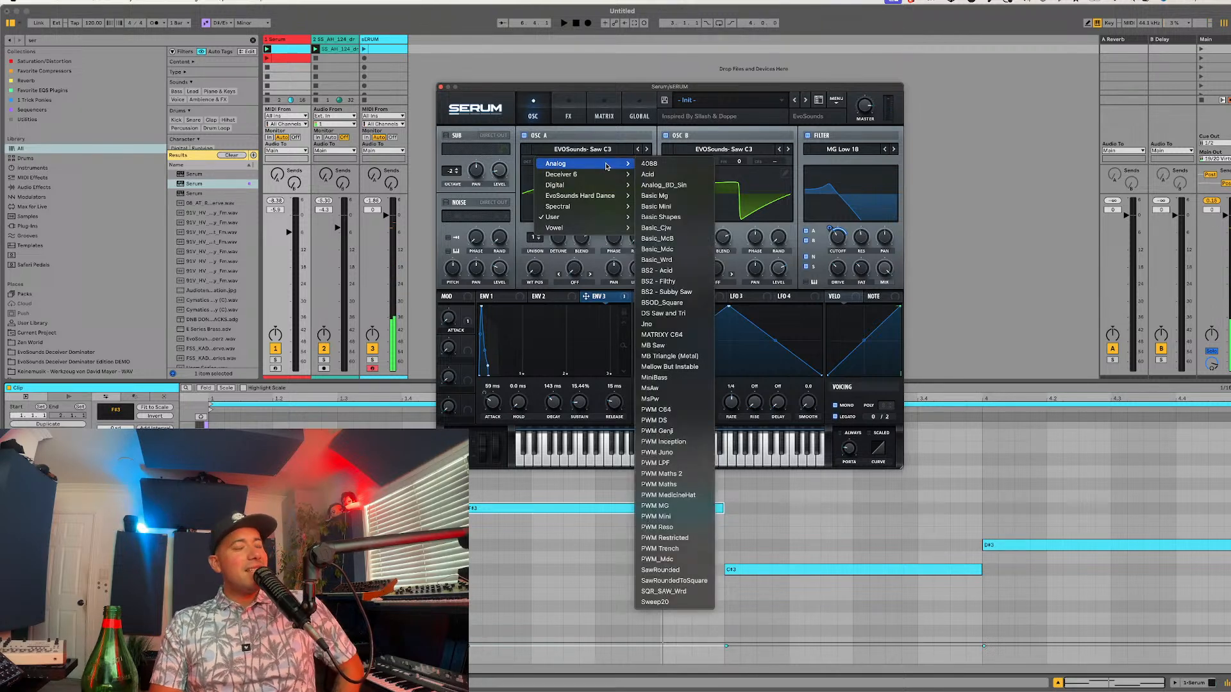
left_click(663, 186)
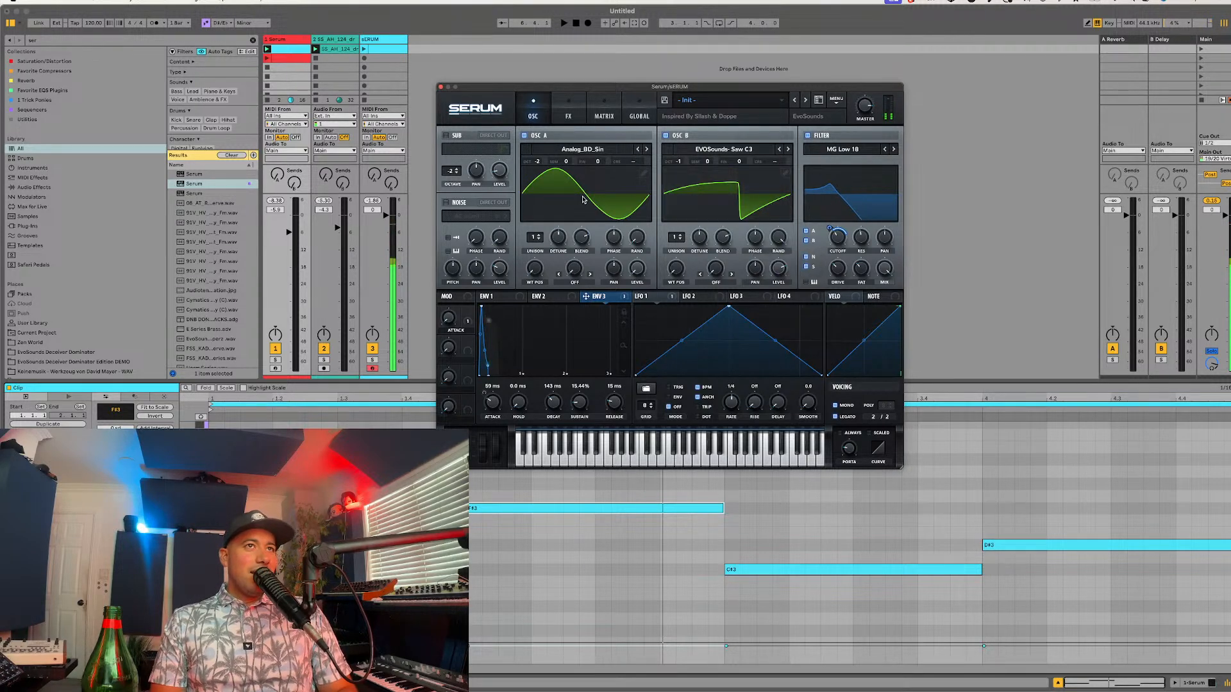
Step: Try the Basic Shapes wavetable in oscillator A with 4 unison voices and the wavetable position moved to the saw shape
left_click(562, 148)
mouse_move(590, 166)
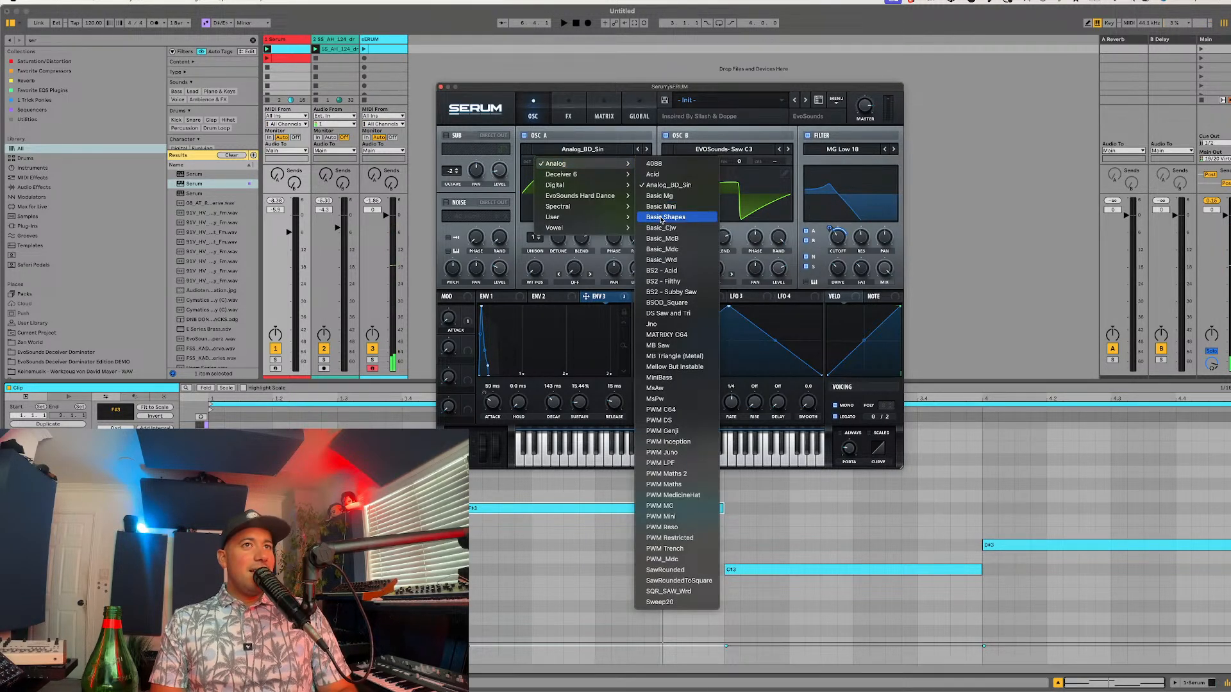
left_click(673, 214)
left_click_drag(537, 237, 538, 217)
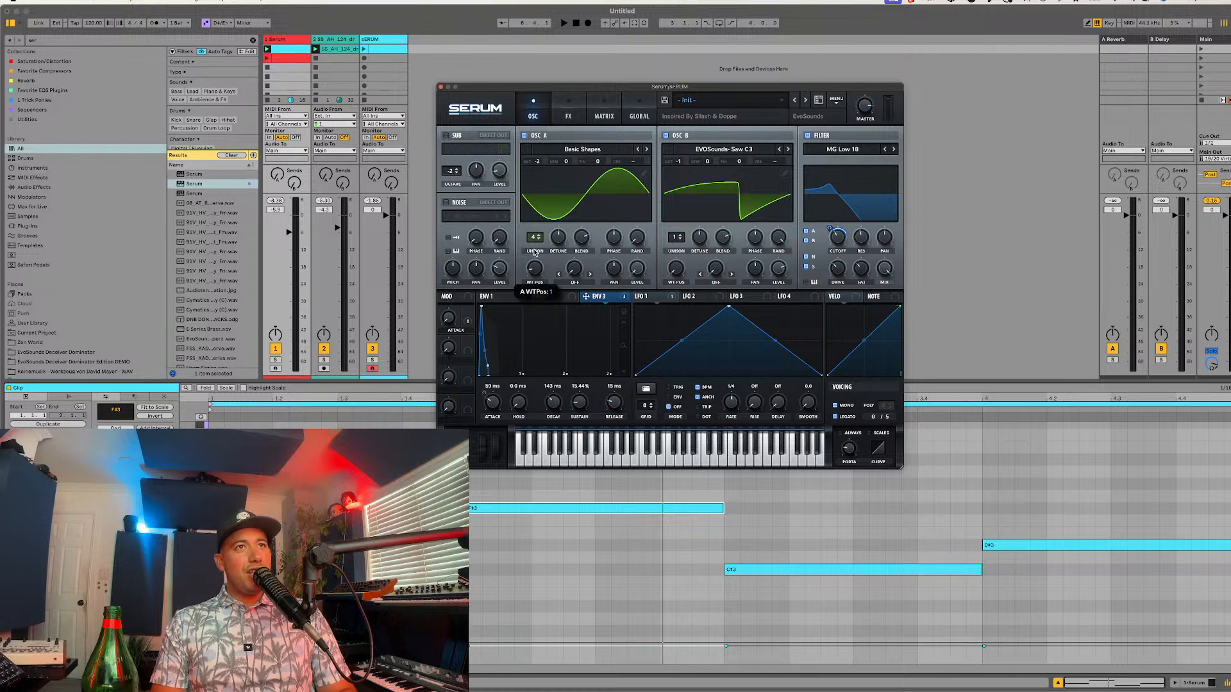
left_click_drag(534, 268, 534, 247)
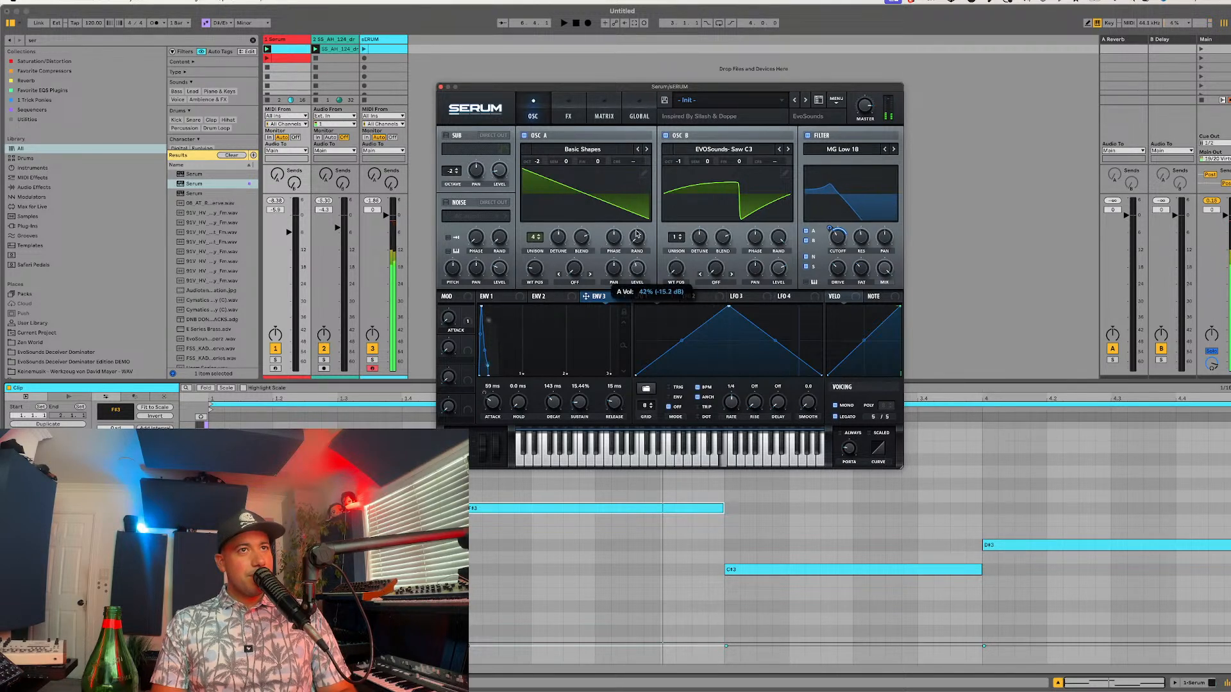
Step: Copy oscillator B with its modulations to oscillator A, and set A's unison to 6 with adjusted level
left_click(833, 101)
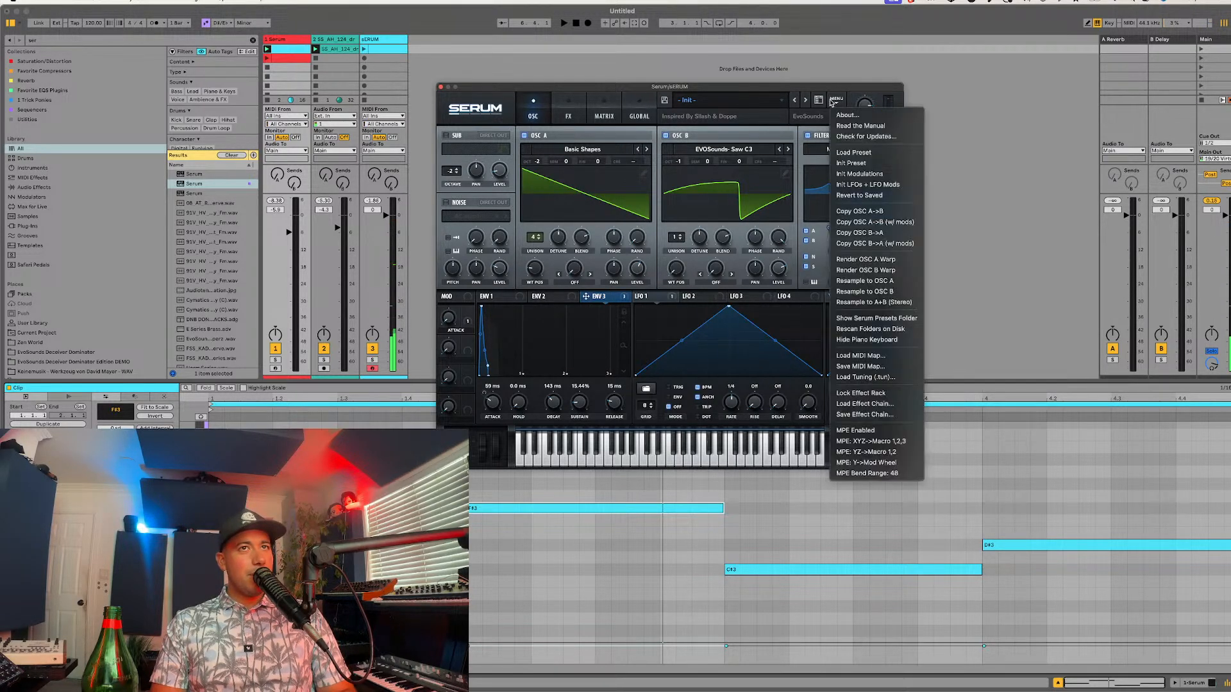
left_click(862, 244)
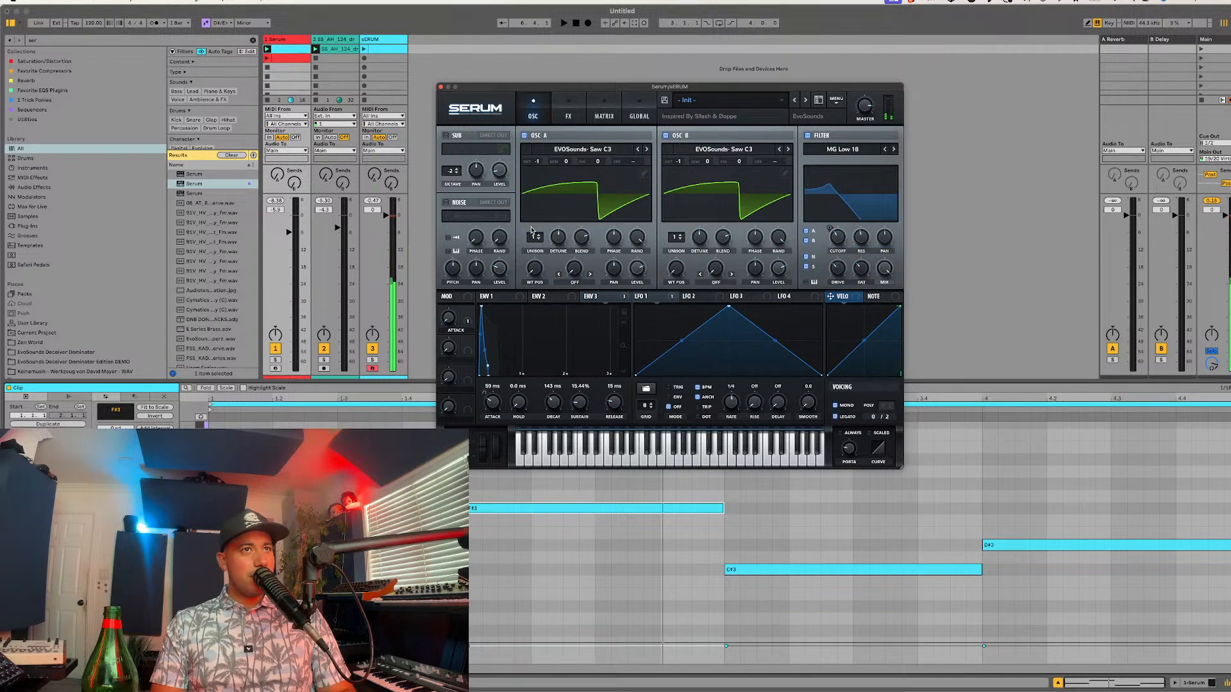
left_click_drag(557, 238, 557, 250)
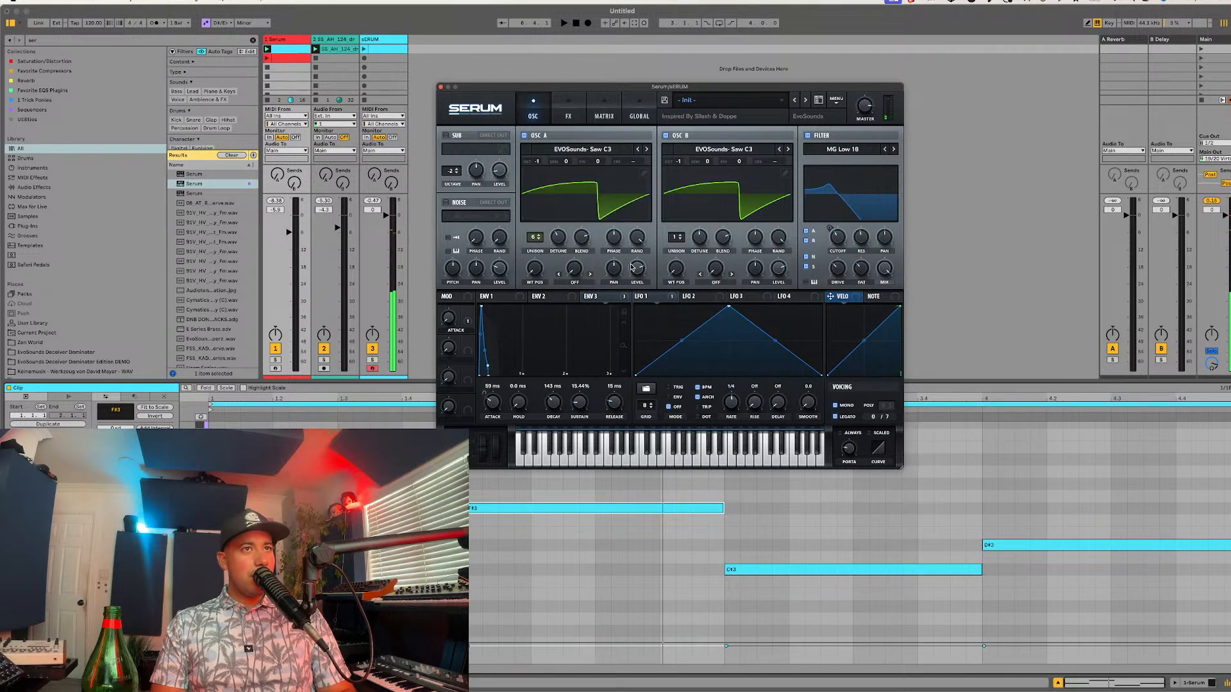
left_click_drag(632, 266, 634, 251)
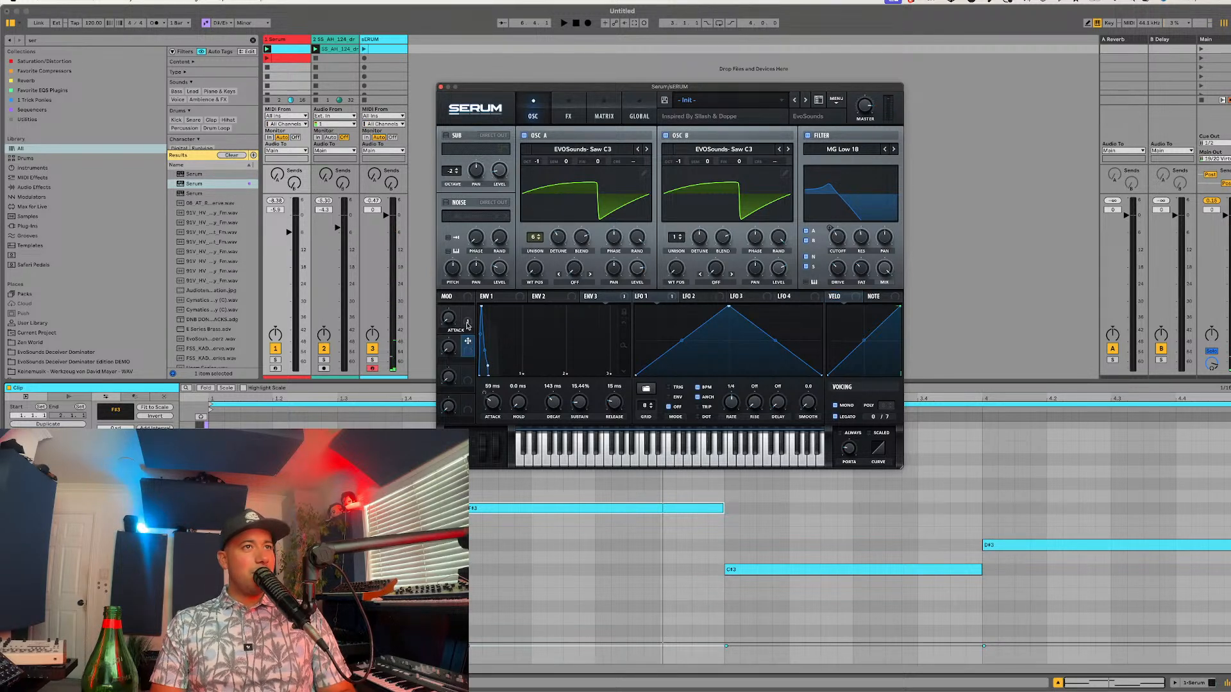
Step: Assign Macro 2 to the decay of Envelope 1 and Envelope 3, and name the macro Decay
left_click(505, 295)
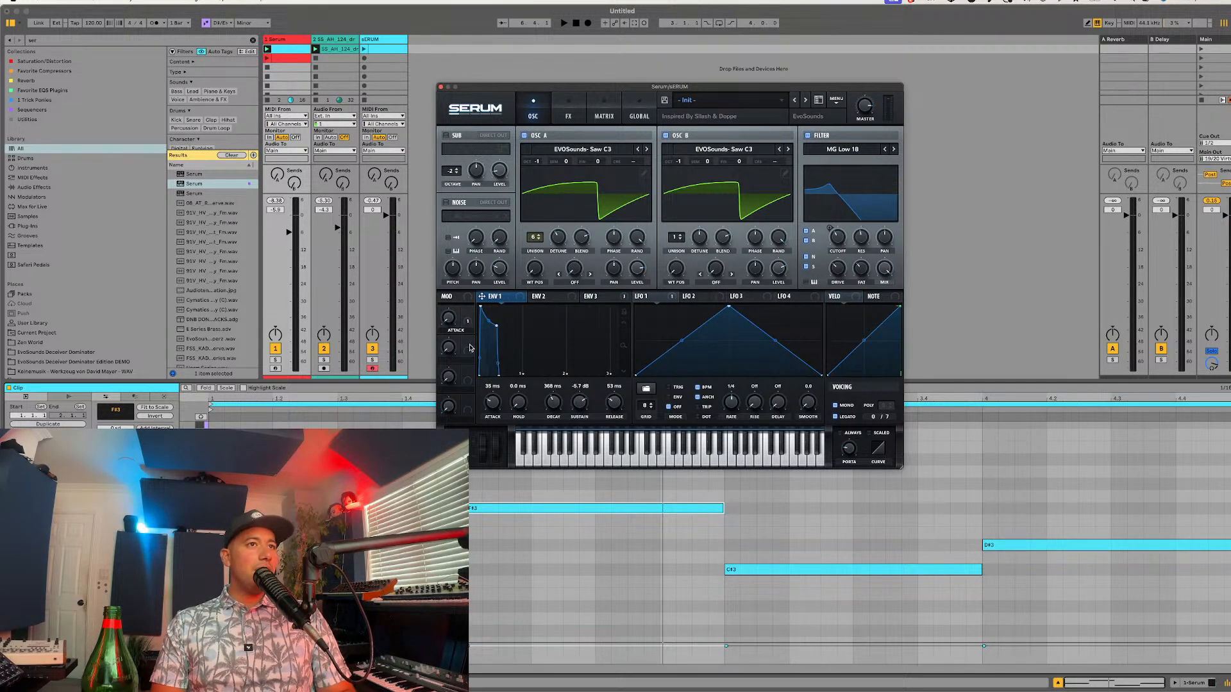
left_click_drag(468, 350, 555, 405)
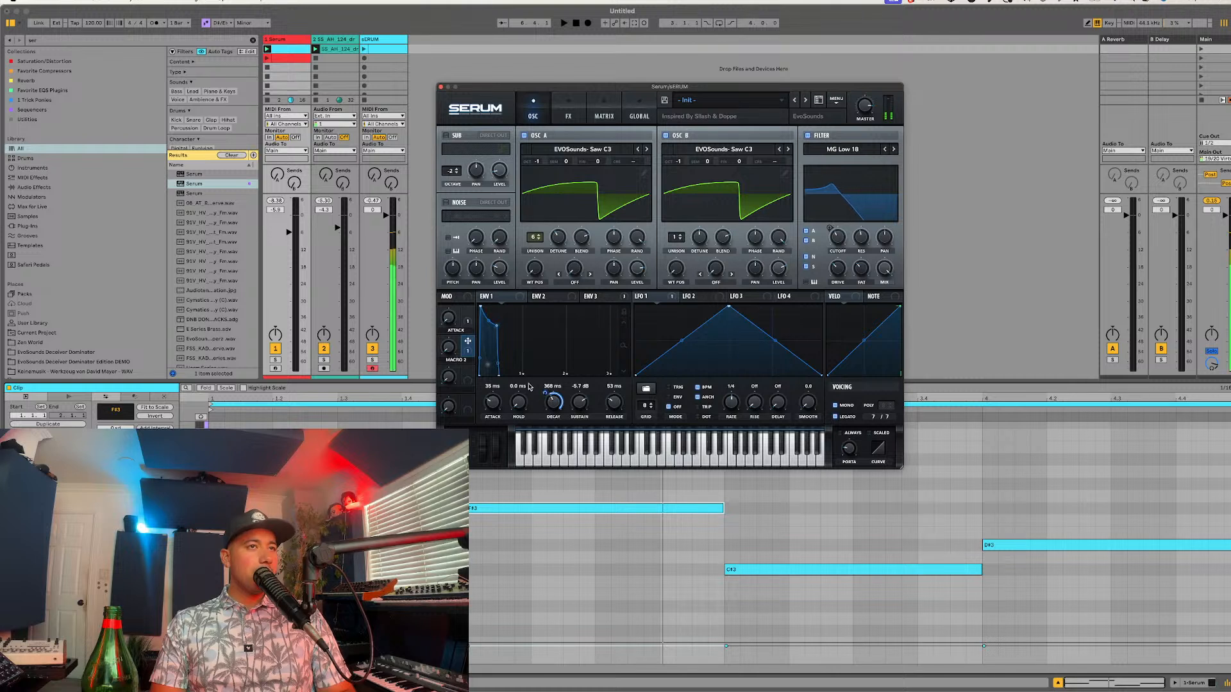
left_click_drag(448, 348, 449, 304)
left_click(596, 297)
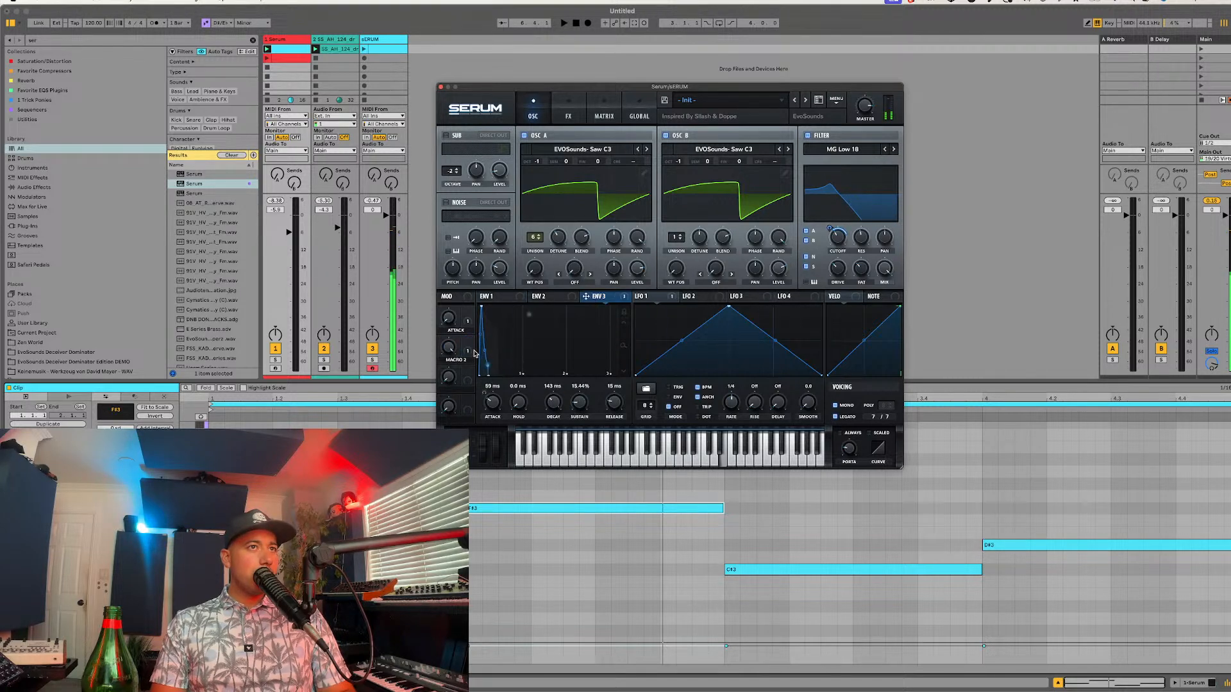
left_click_drag(474, 353, 553, 403)
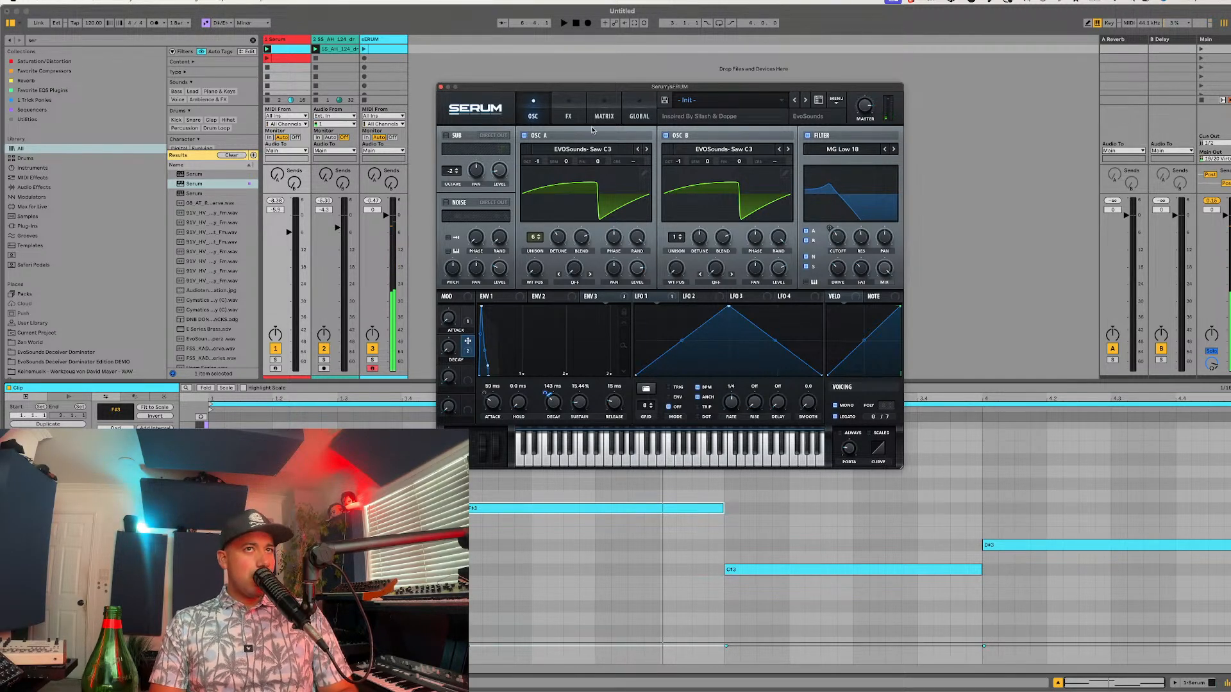
Step: Fine-tune the delay effect's mix
left_click(568, 114)
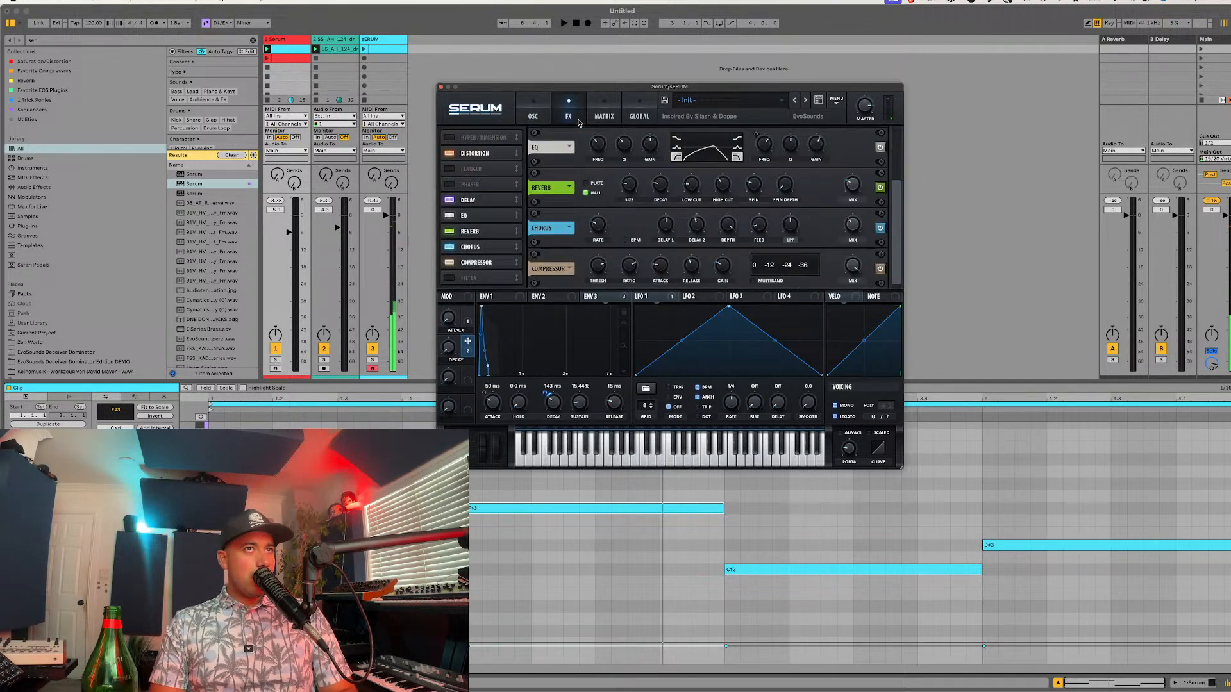
left_click(480, 199)
left_click_drag(858, 143, 856, 149)
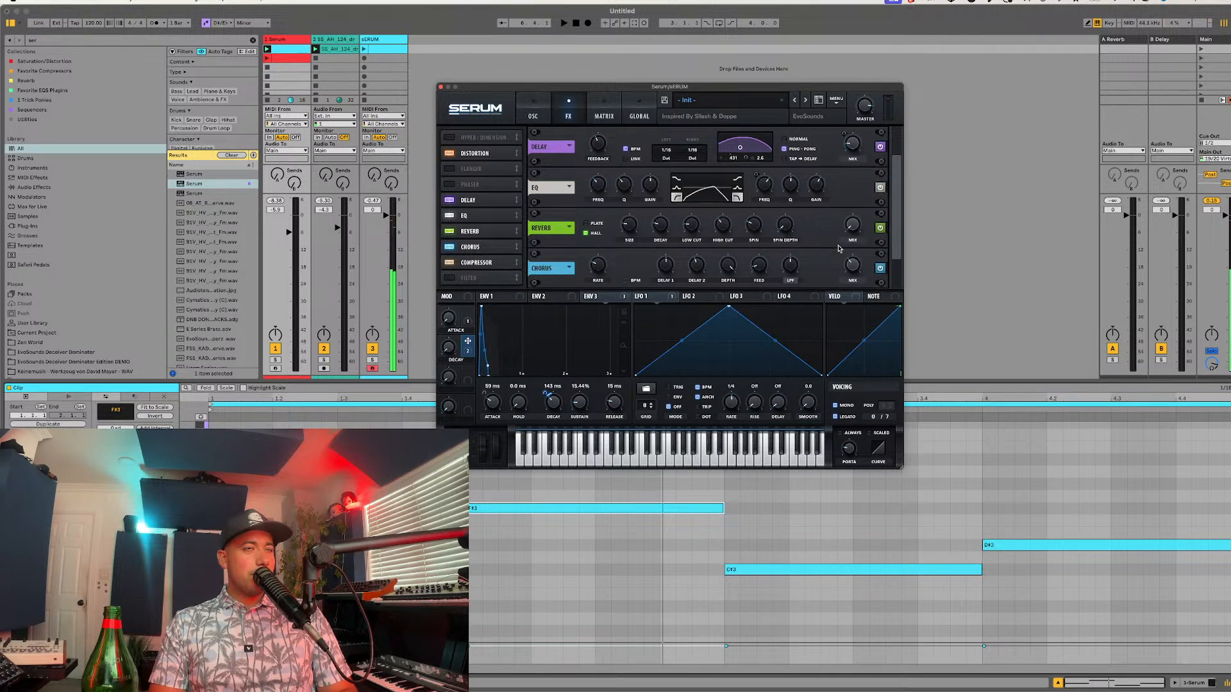
Step: Compare the sound with and without the chorus, and leave the chorus disabled
mouse_move(849, 231)
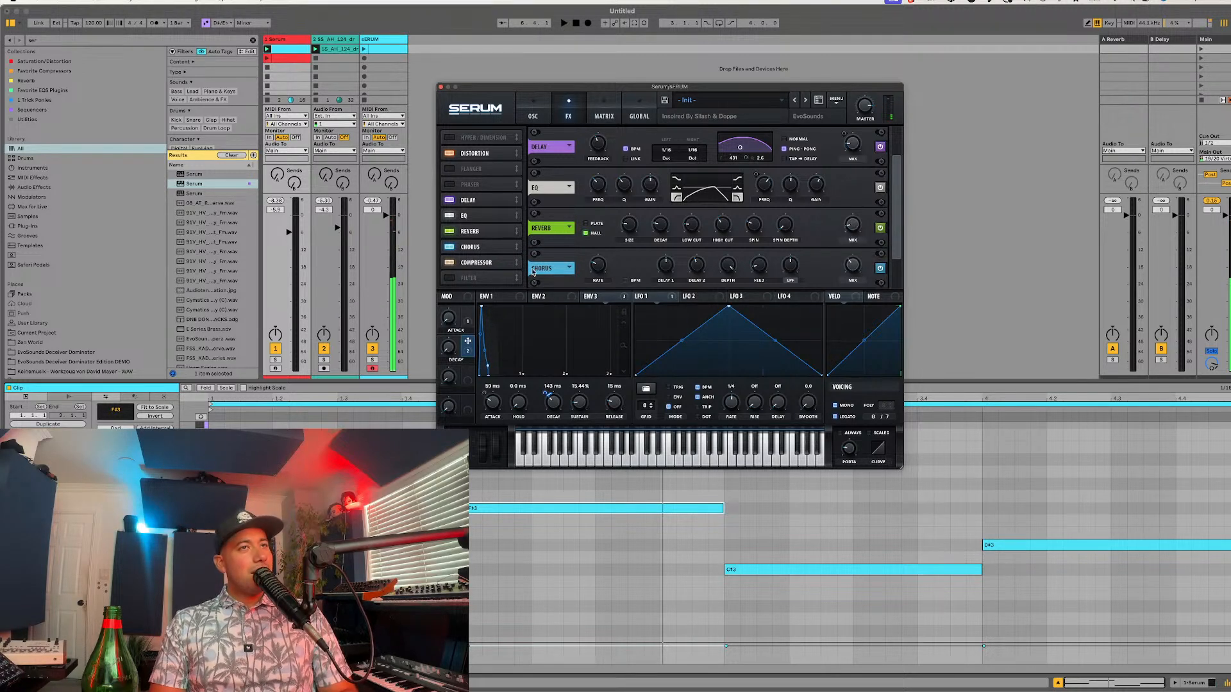
left_click(450, 248)
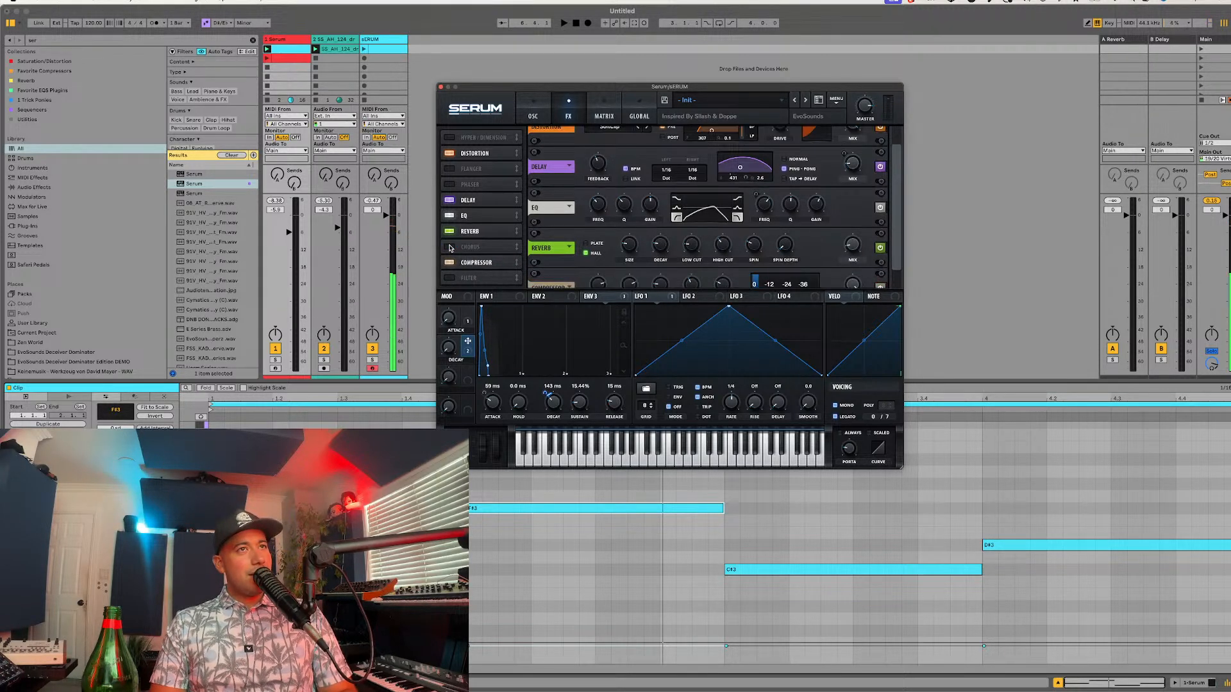
left_click(449, 248)
left_click(470, 248)
left_click(448, 248)
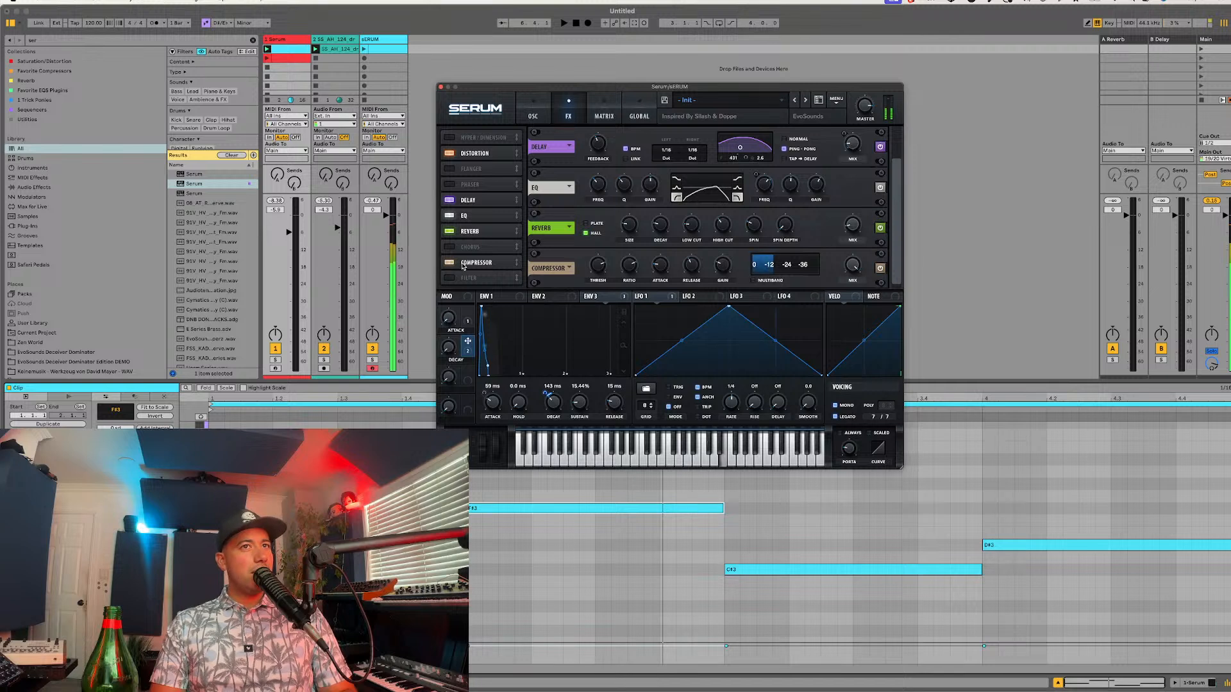
Step: Compare the sound with the compressor bypassed, re-enable it, and adjust its attack and threshold
left_click(450, 263)
left_click(450, 263)
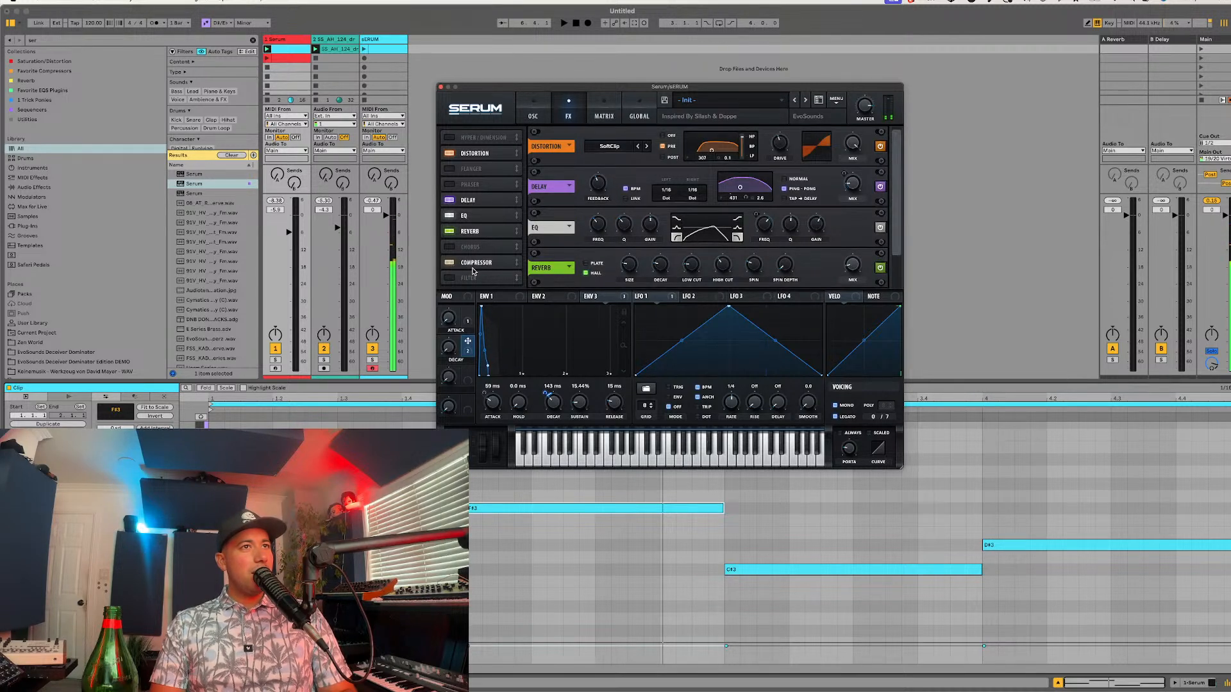
left_click(476, 264)
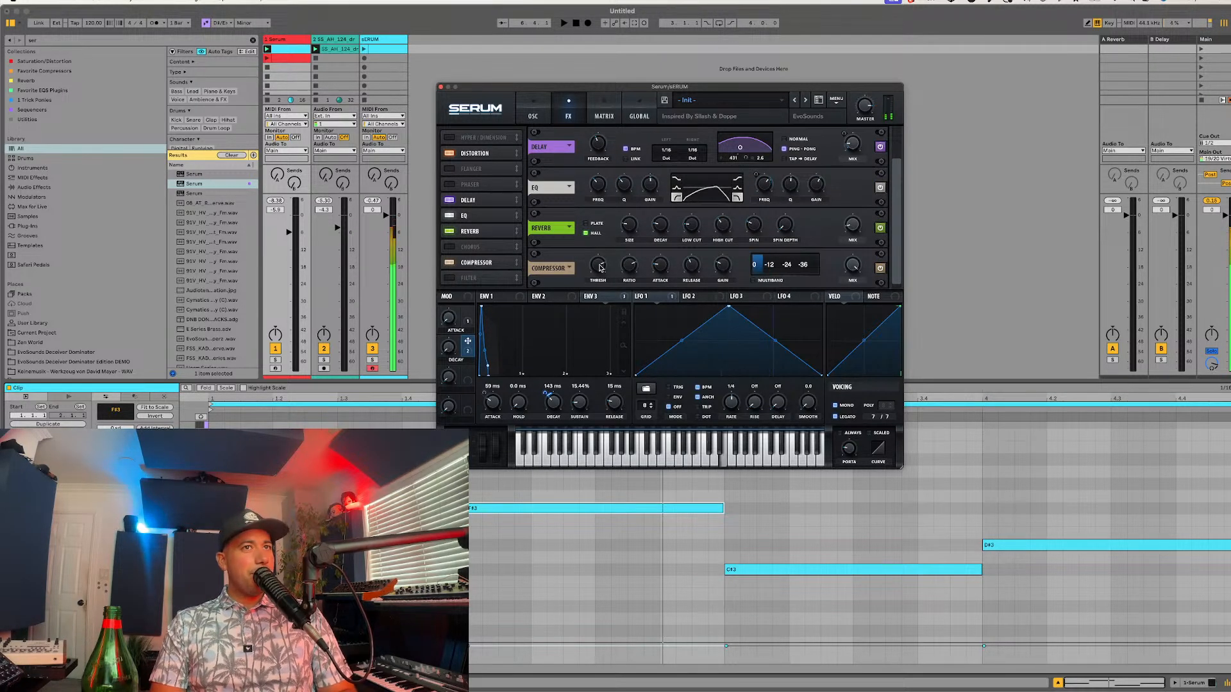
mouse_move(659, 268)
left_mouse_down()
mouse_move(656, 287)
mouse_move(662, 264)
left_mouse_up()
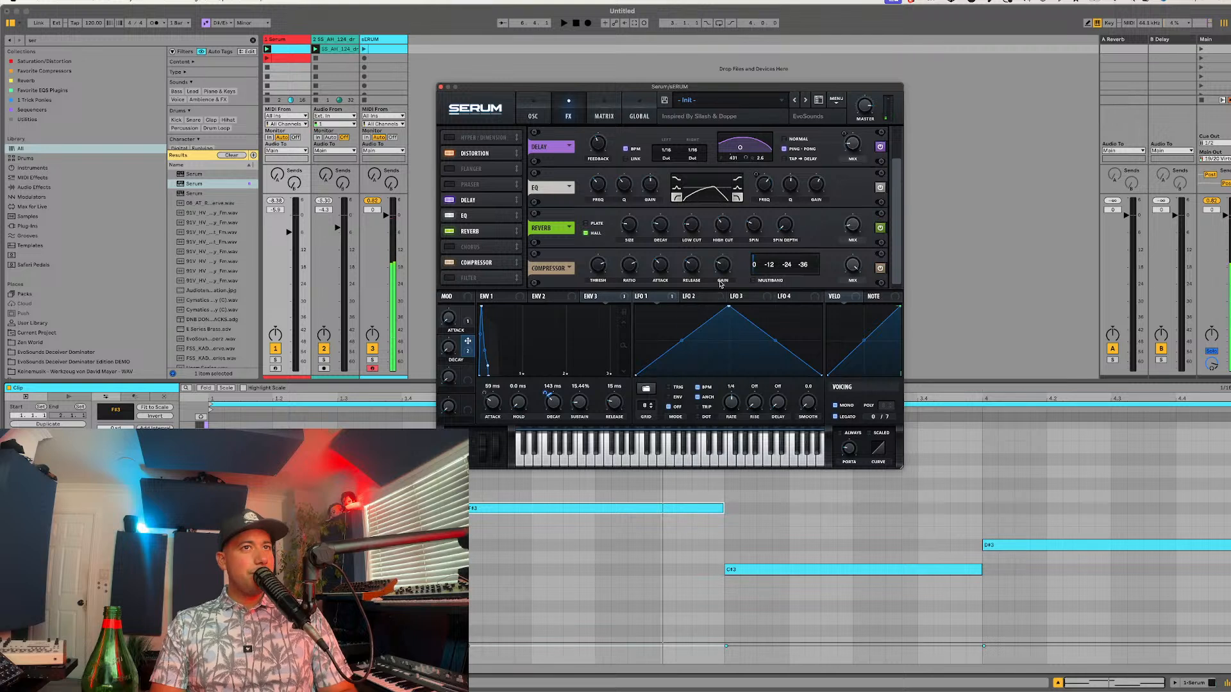
left_click_drag(604, 268, 601, 279)
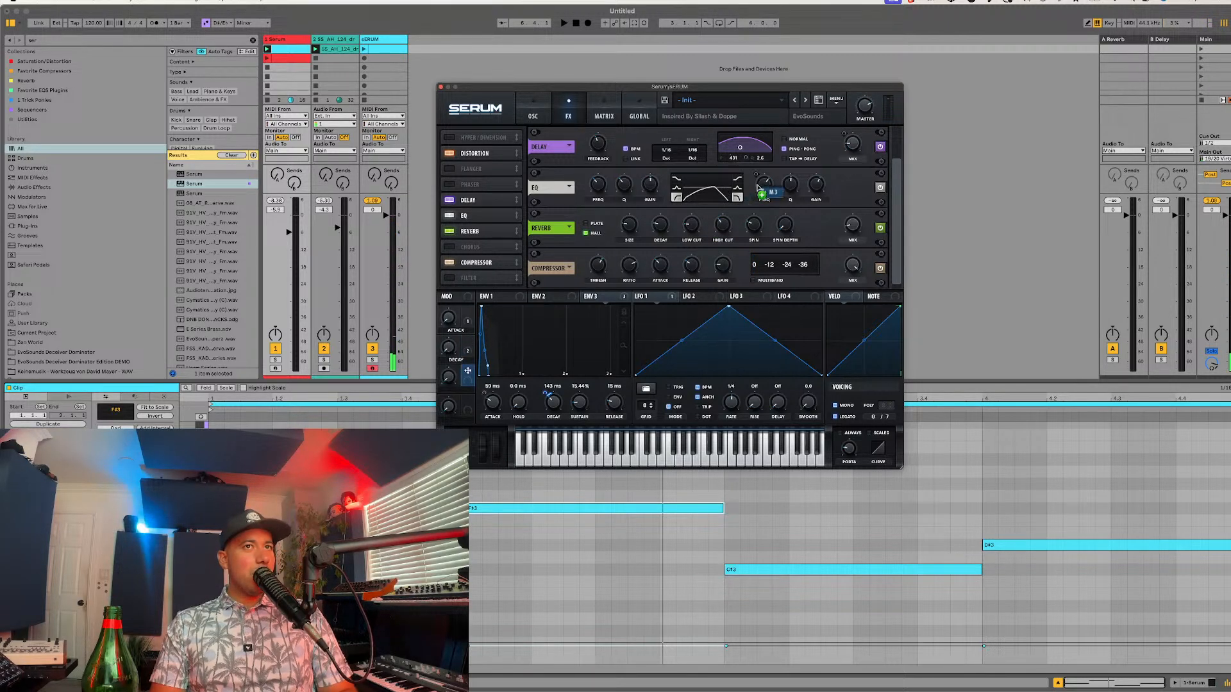
Step: Assign Macro 3 to the EQ's high-band frequency and the filter cutoff, and name the macro High Frequency
left_click(533, 110)
left_click_drag(476, 383, 820, 248)
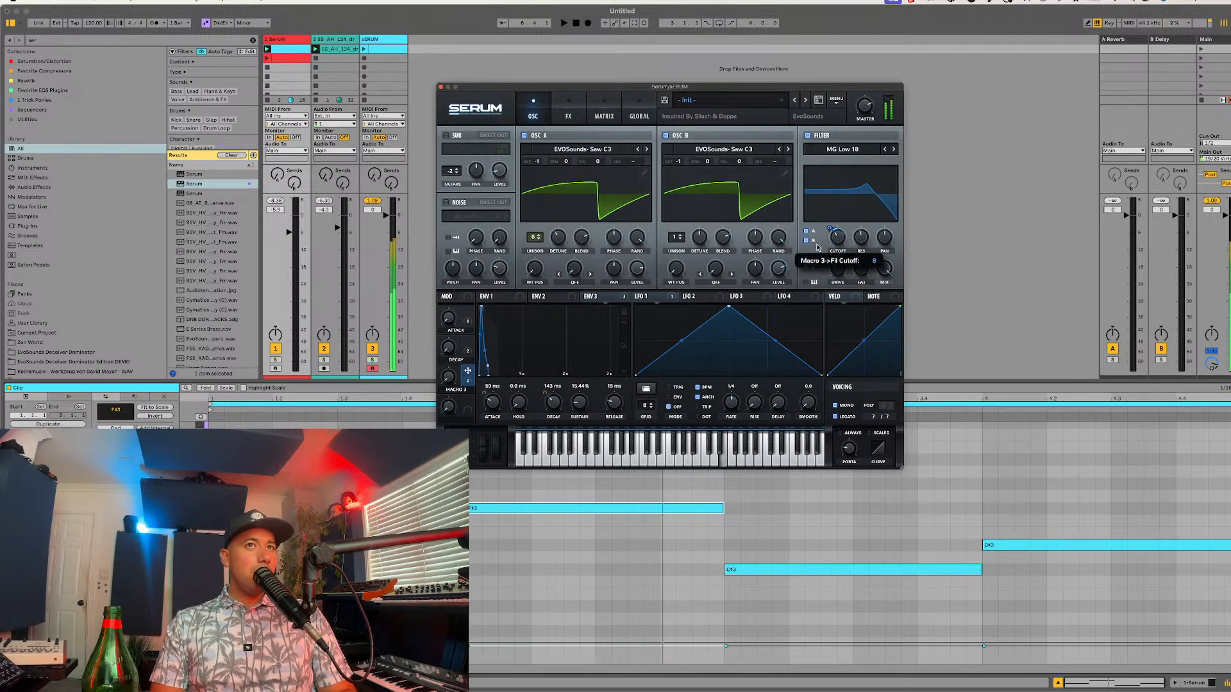
left_click_drag(448, 377, 500, 301)
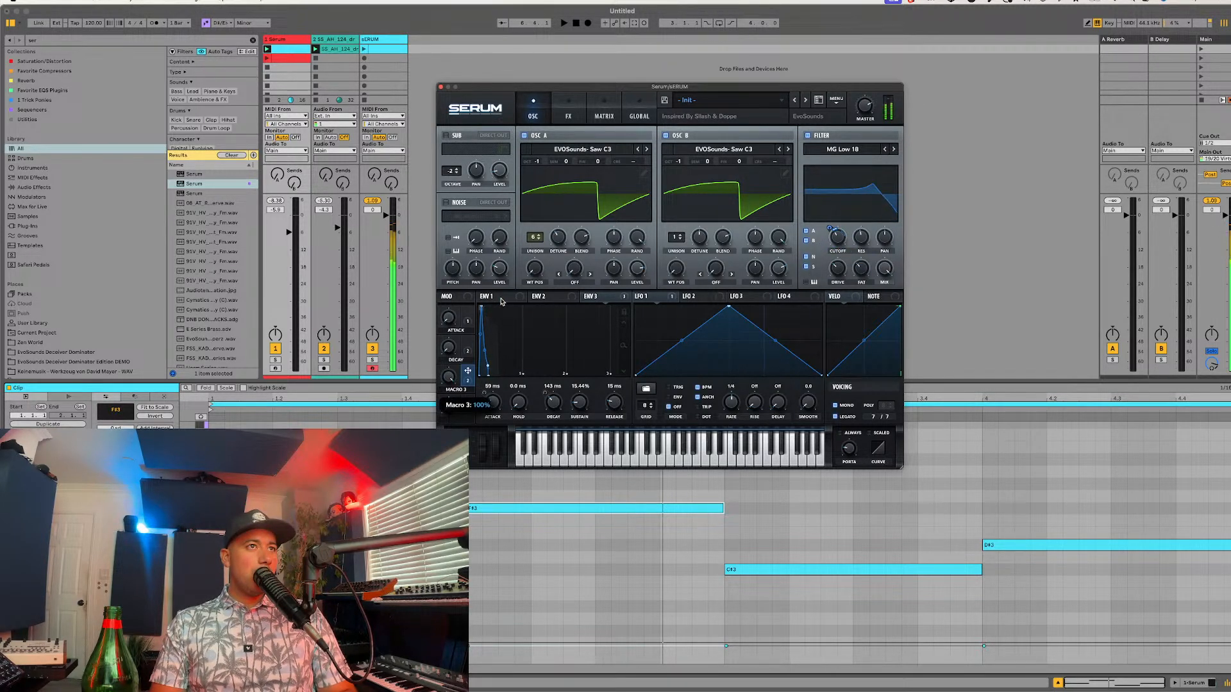
double_click(455, 391)
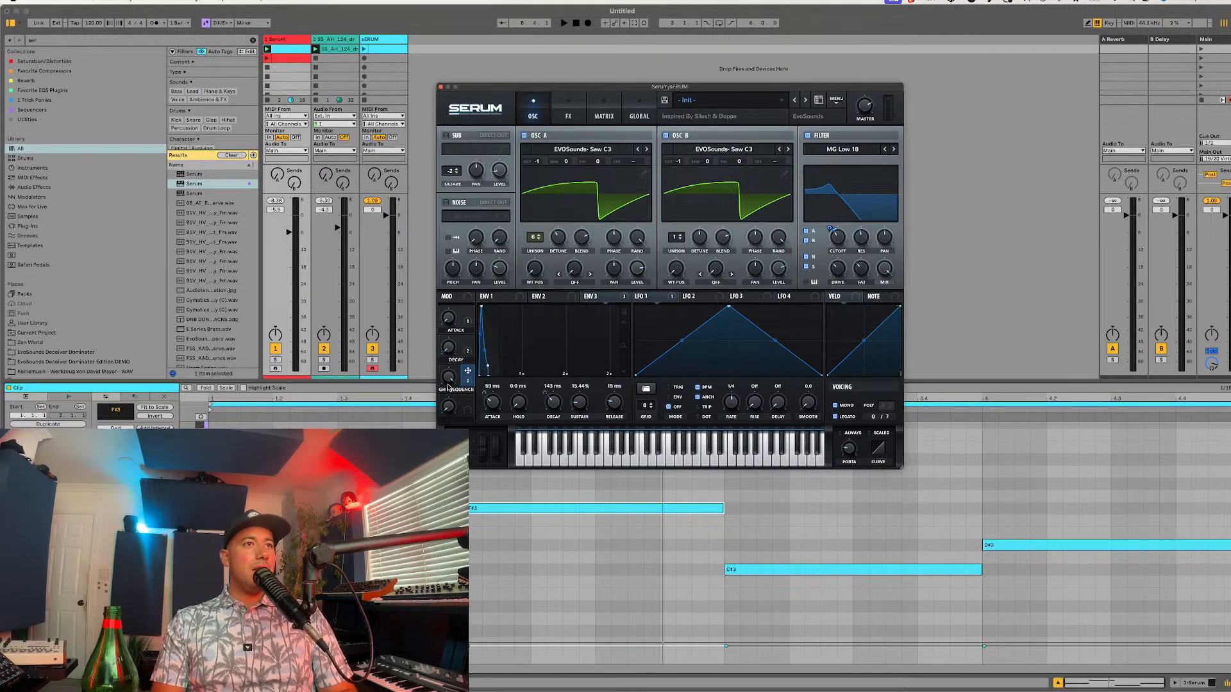
left_click(568, 116)
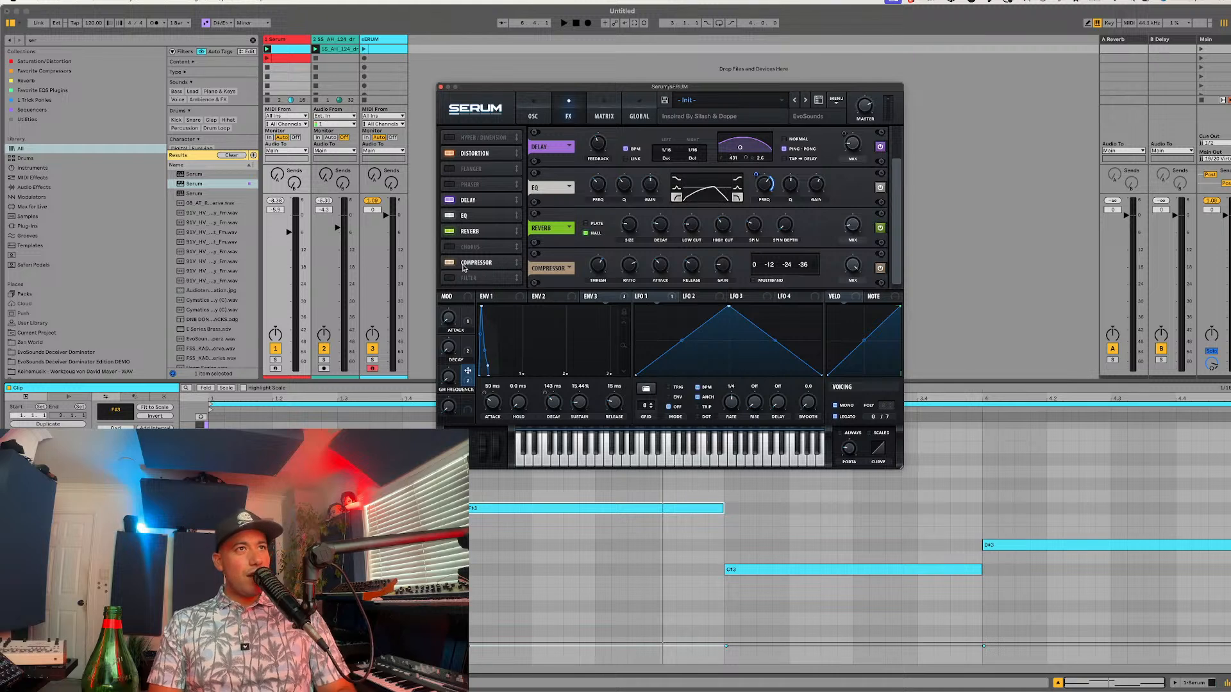
Step: Enable the noise oscillator with AC hum1 and assign Macro 4 to its level
left_click(529, 116)
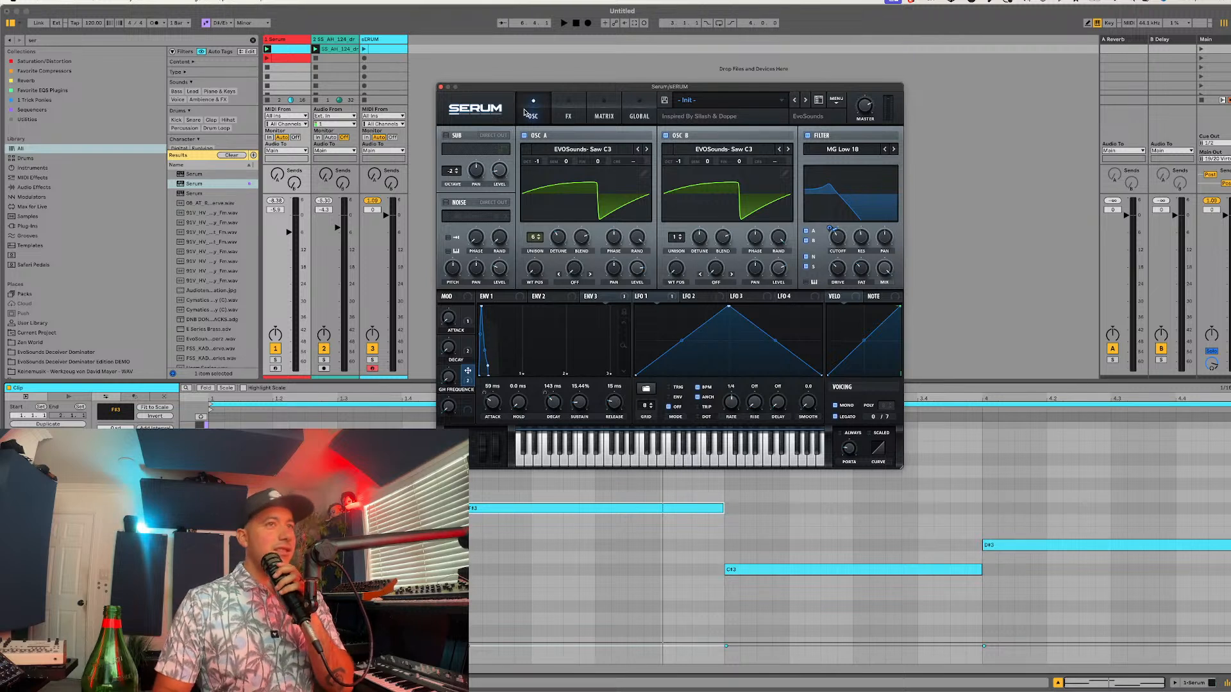
left_click(468, 210)
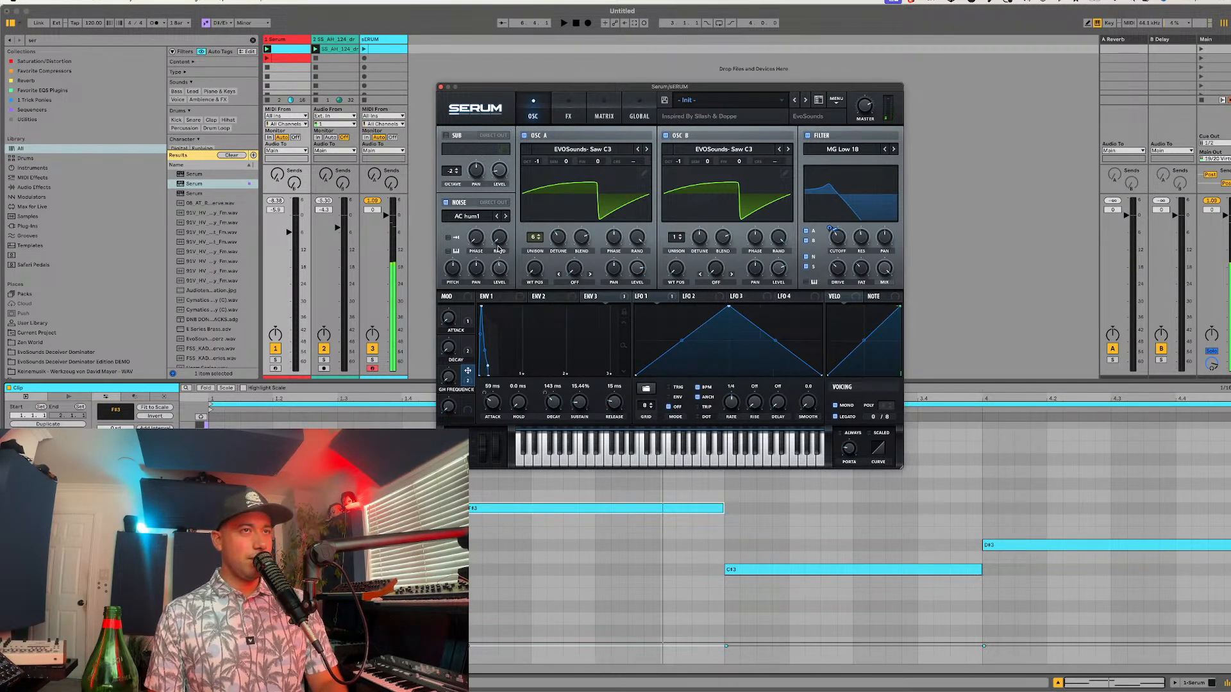
left_click_drag(468, 404, 507, 242)
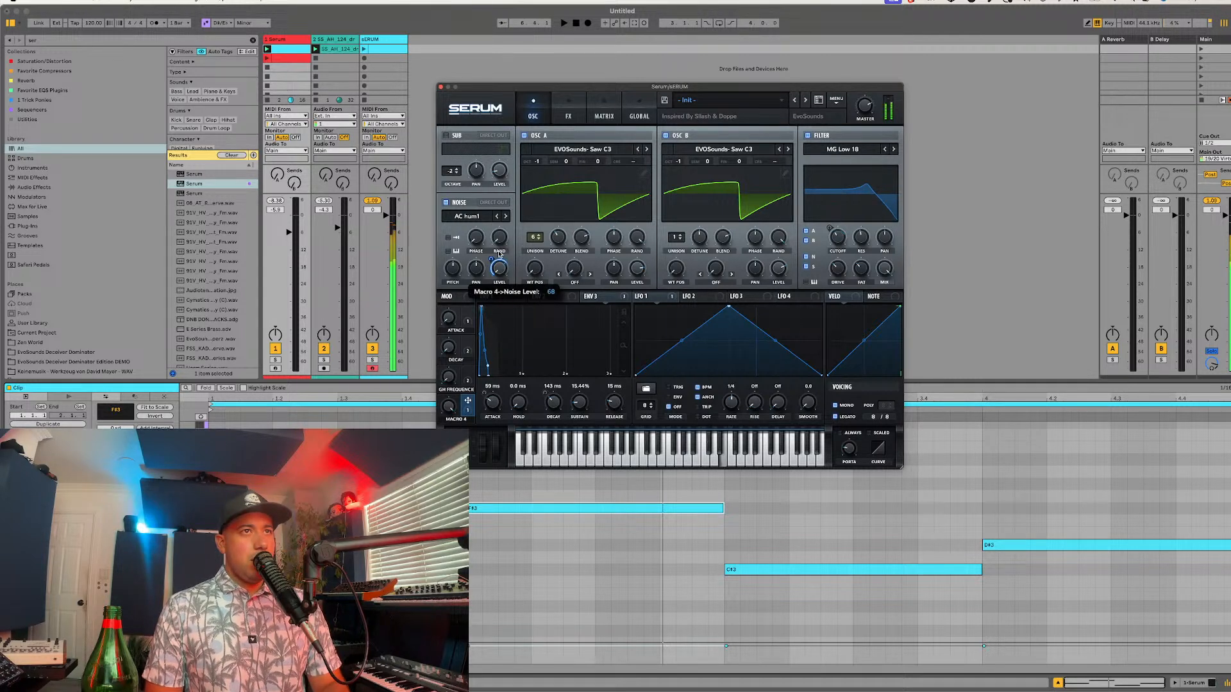
left_click_drag(491, 262, 487, 276)
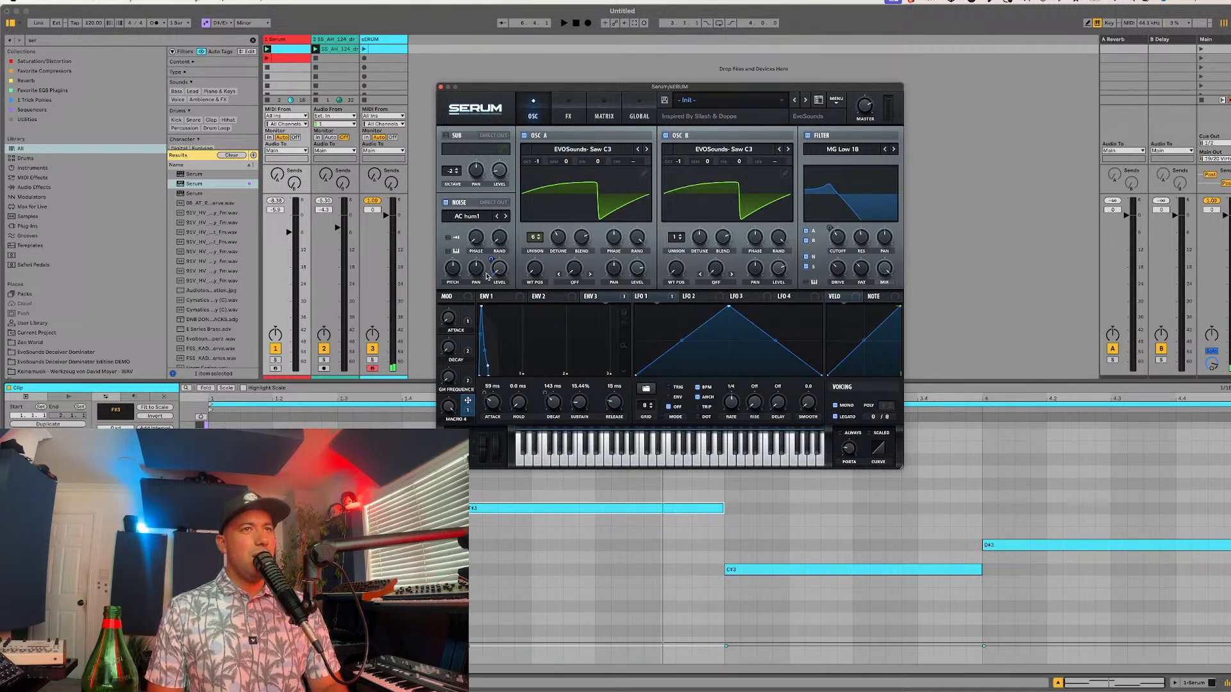
Step: Remove Macro 4's modulation of the noise level
left_click(569, 115)
left_click(532, 114)
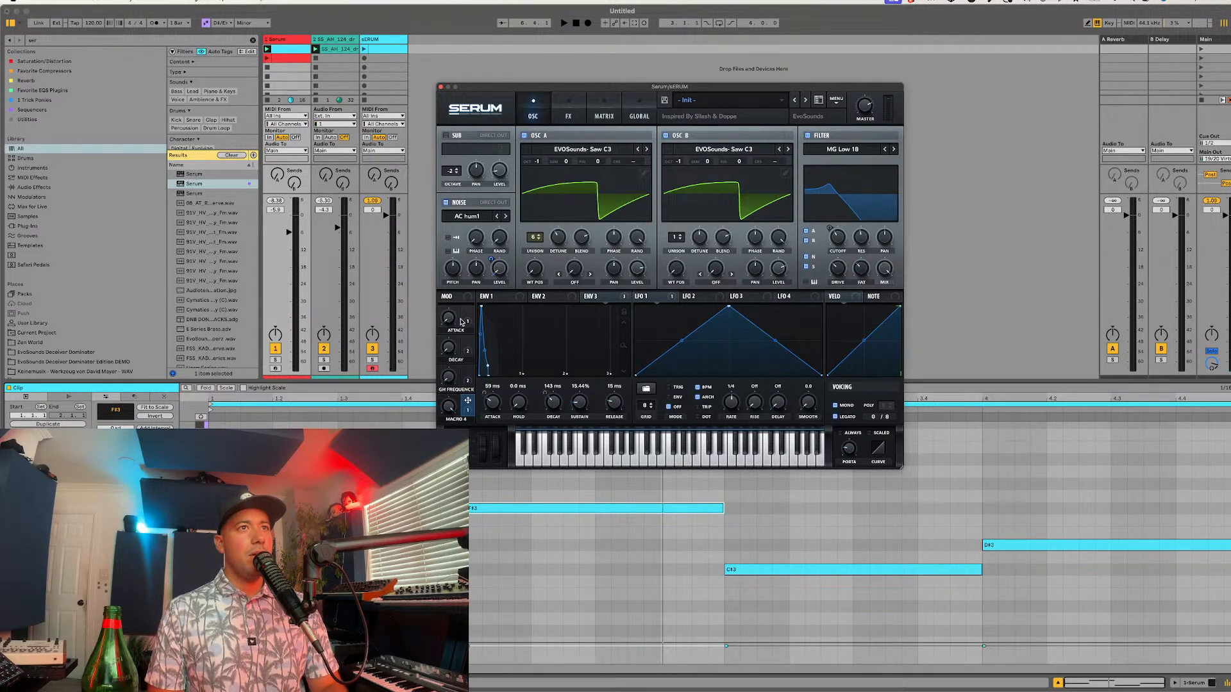
right_click(448, 412)
left_click(473, 444)
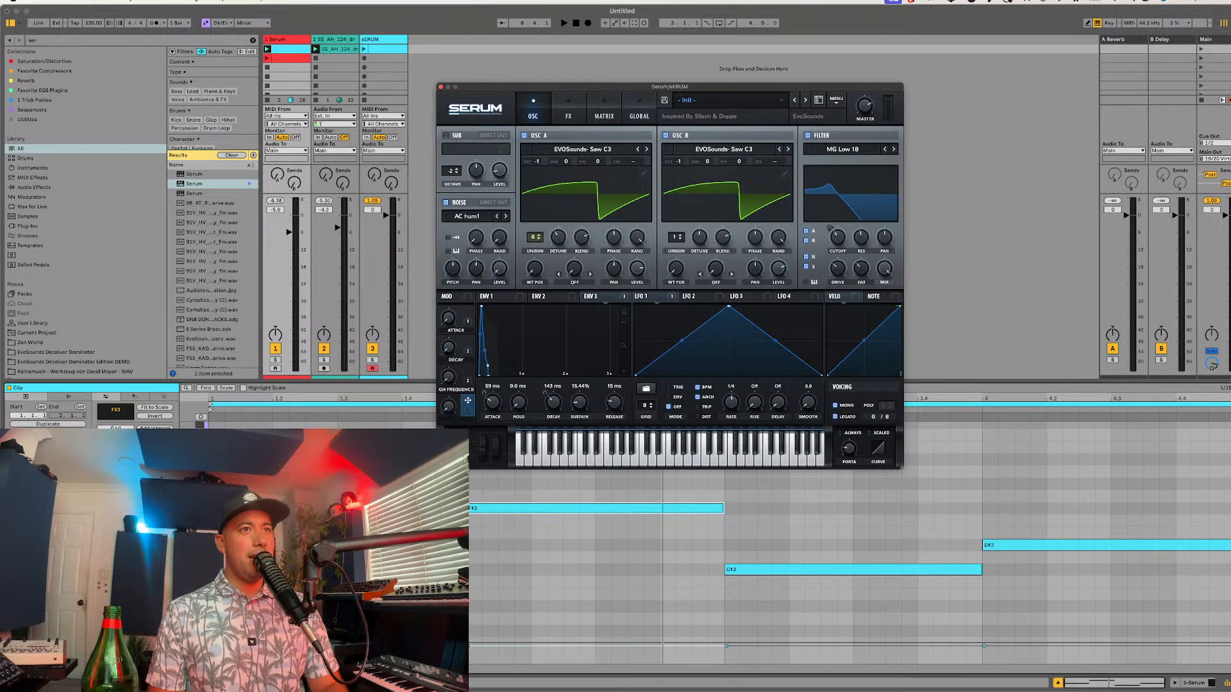
Step: Enable the Chorus effect and move it to the end of the effects chain, after the compressor
left_click(569, 115)
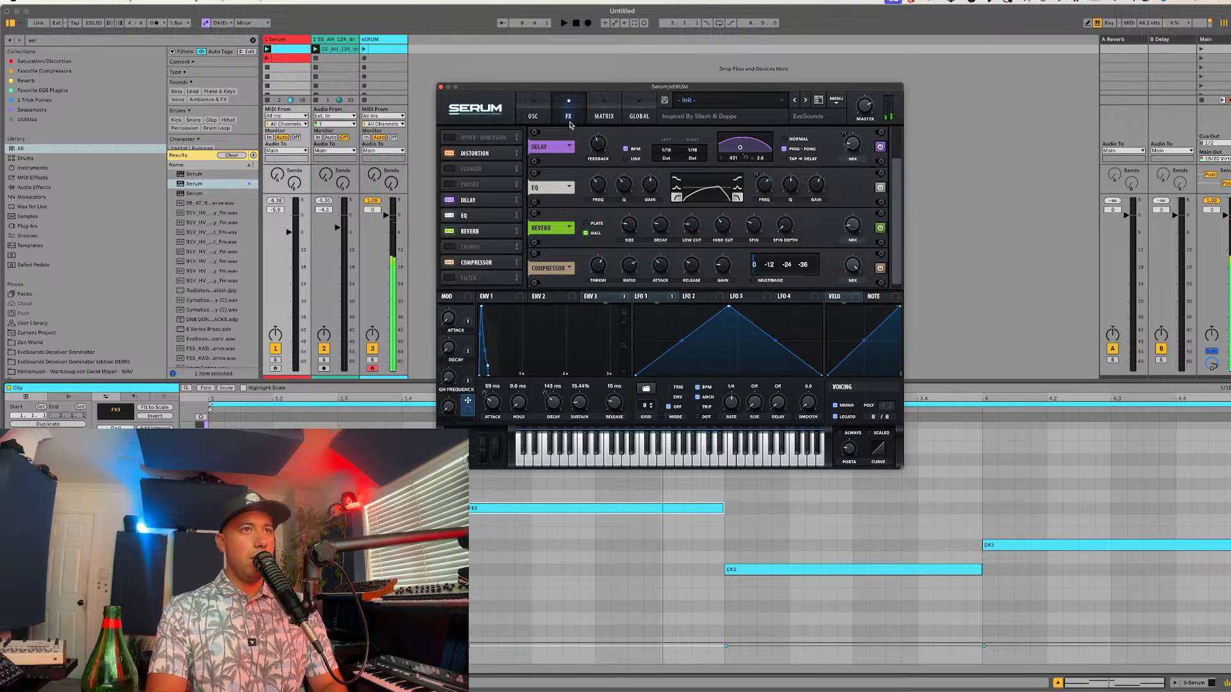
left_click(470, 139)
left_click(469, 139)
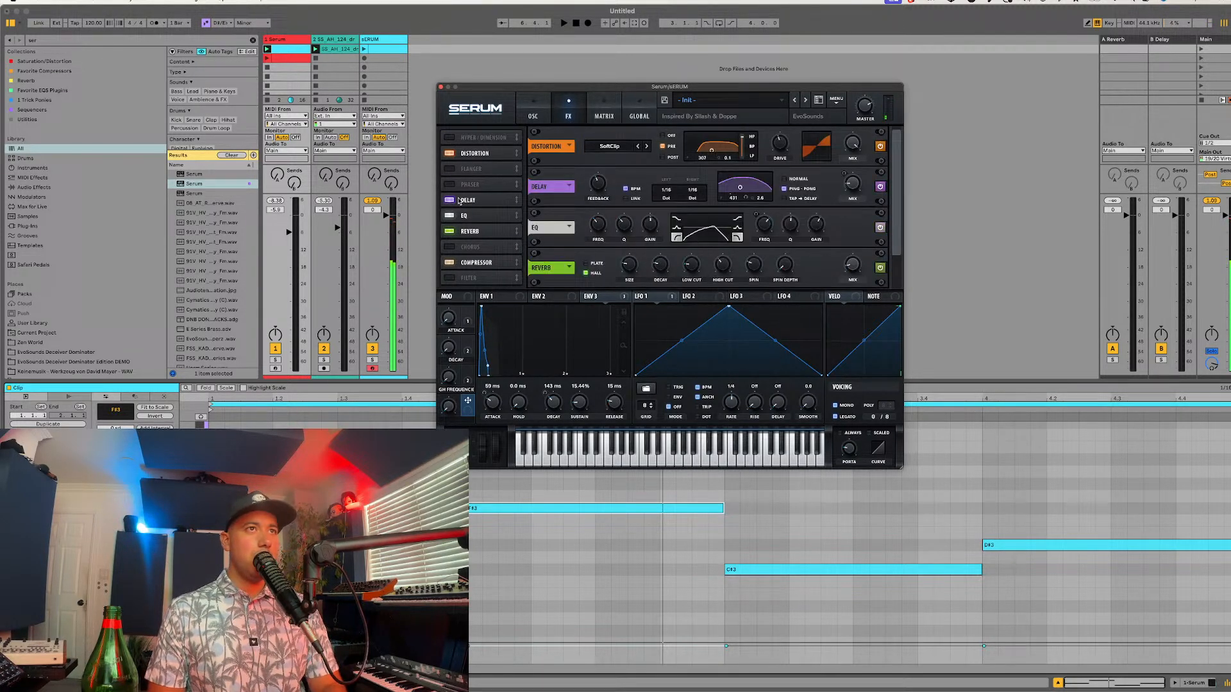
left_click(476, 249)
left_click_drag(476, 252, 457, 323)
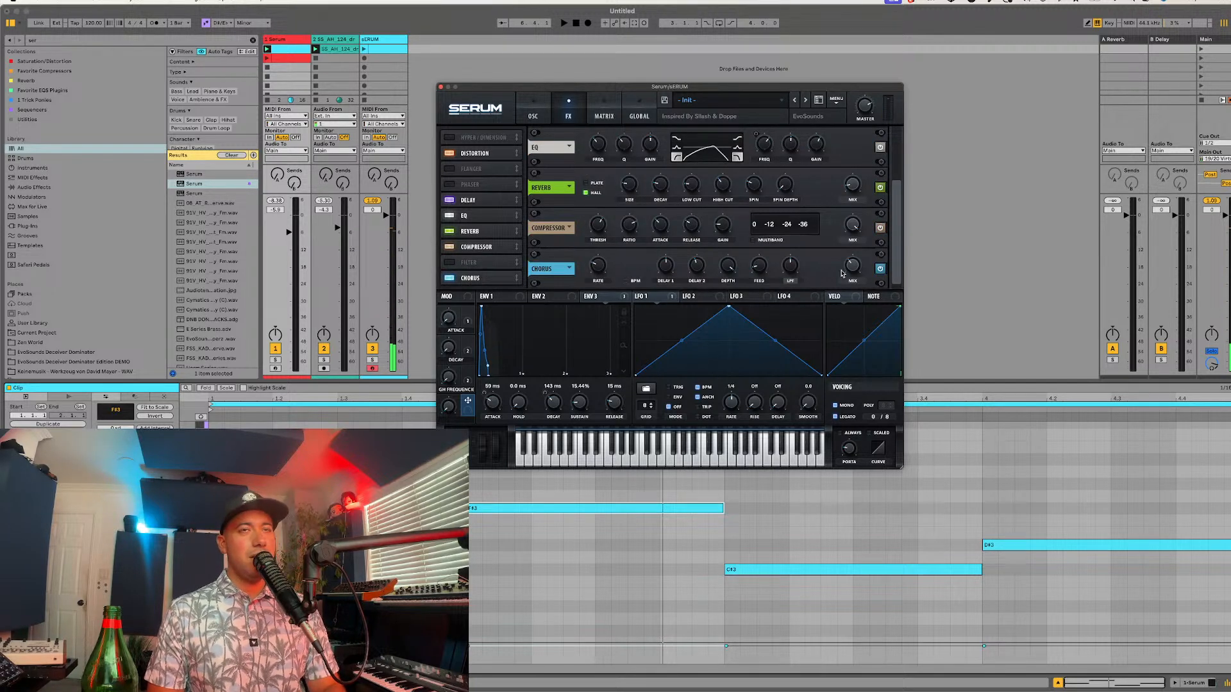
Step: Assign Macro 4 to the chorus mix and name the macro Chorus
left_click_drag(474, 403, 845, 271)
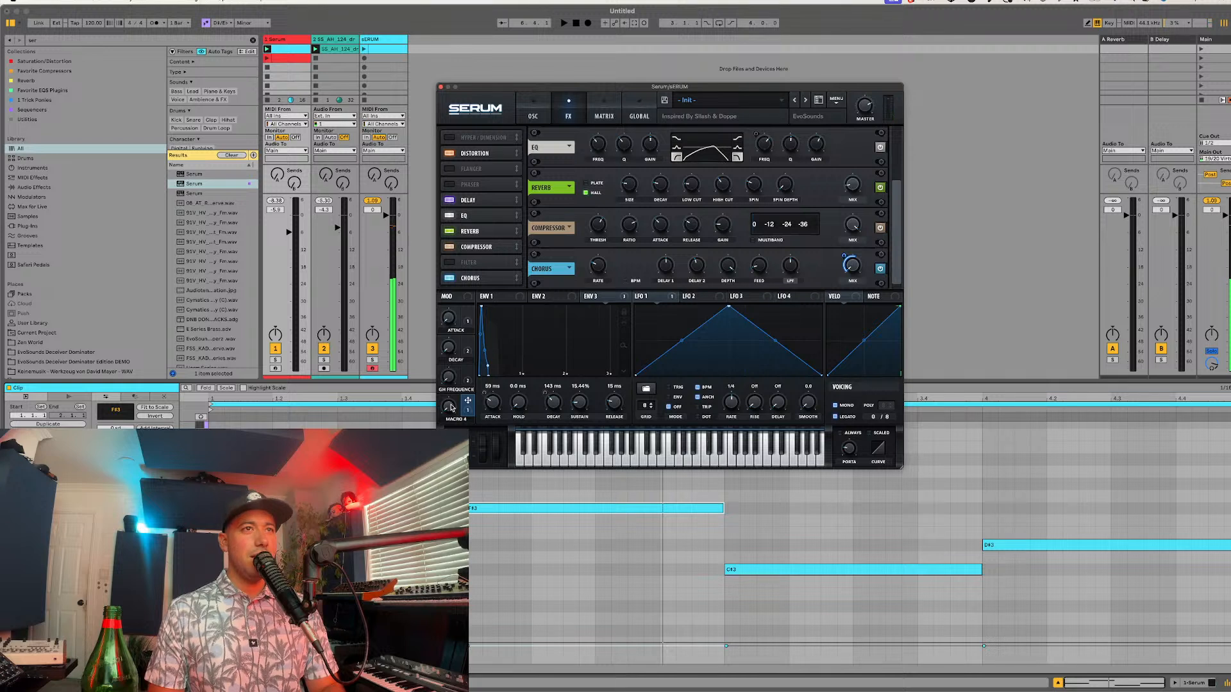
double_click(467, 419)
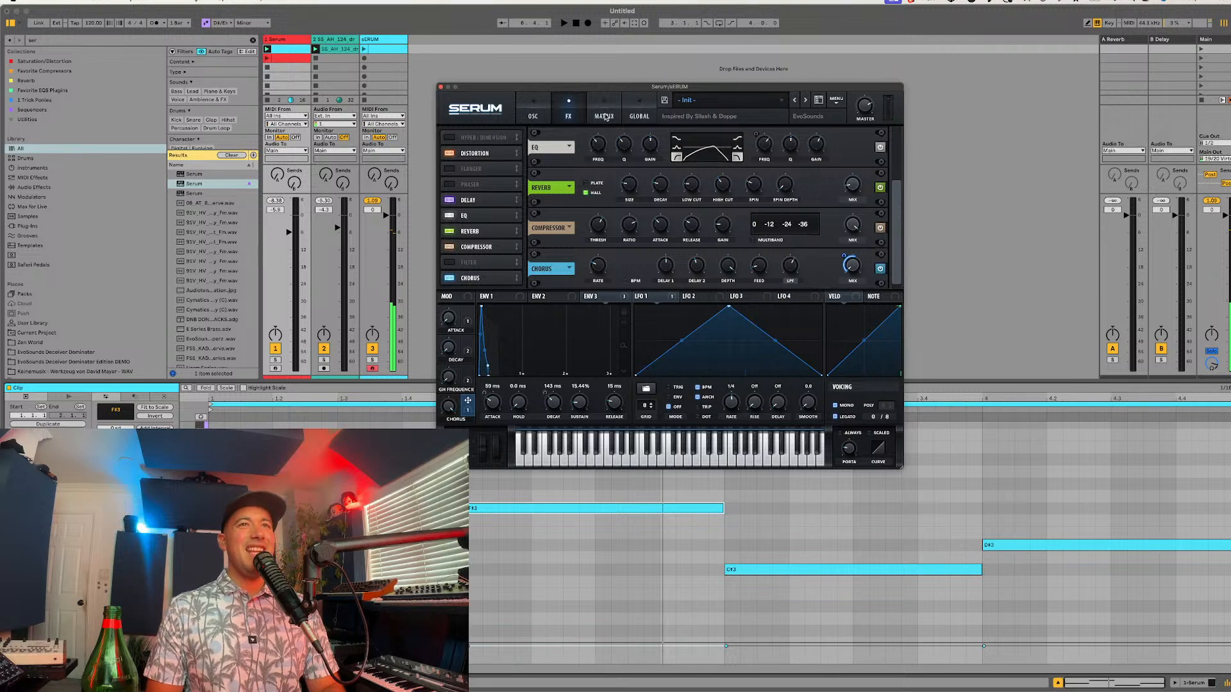
Step: Assign Macro 4 to oscillator A's level as well and try that oscillator at octave 0
left_click(530, 103)
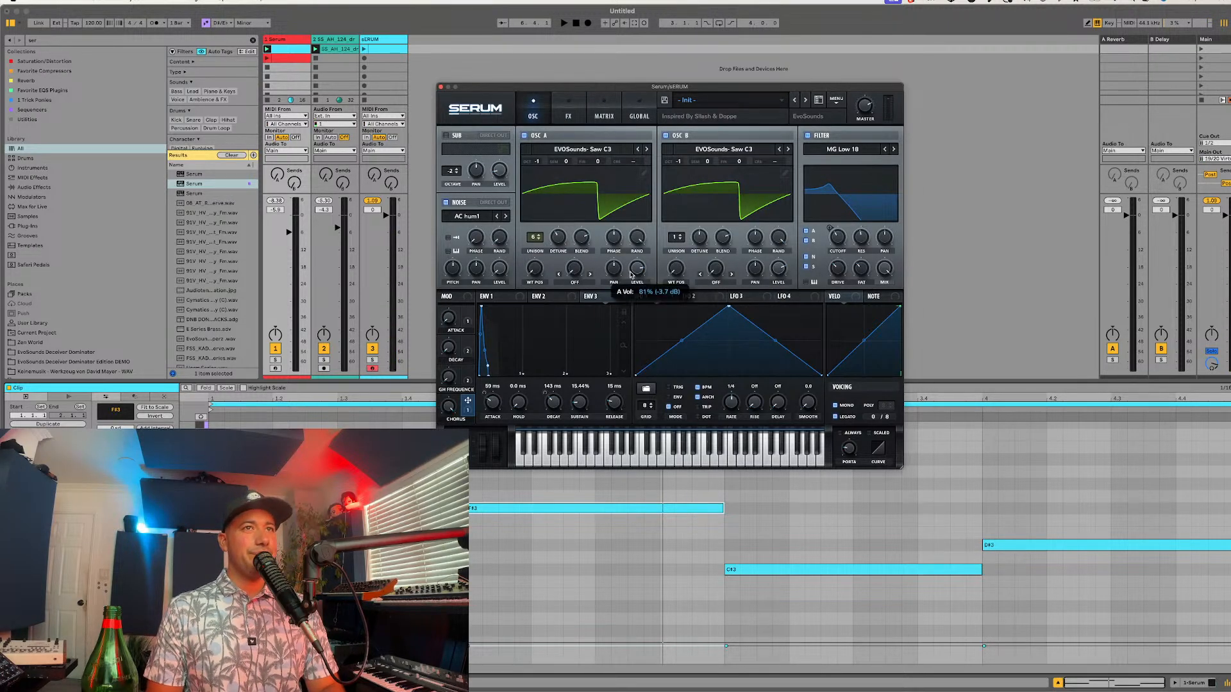
mouse_move(628, 266)
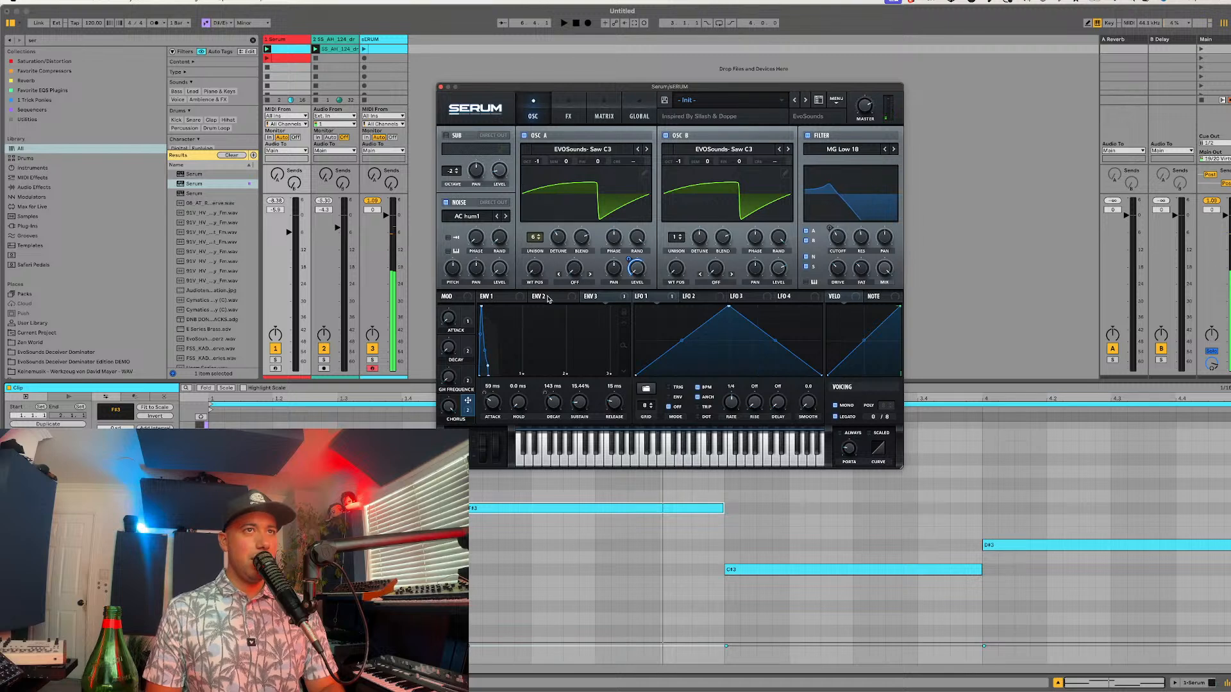
mouse_move(535, 157)
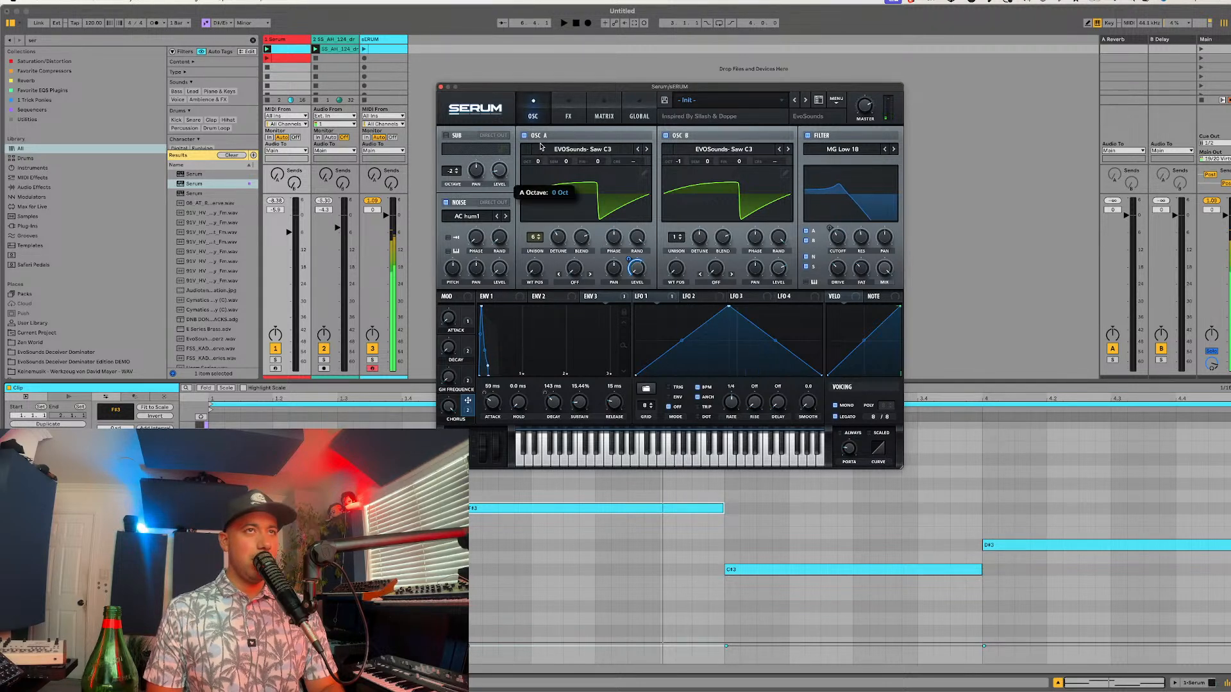
Step: Adjust the depth of Macro 4's modulation of the chorus mix and try out the macro
left_click(568, 112)
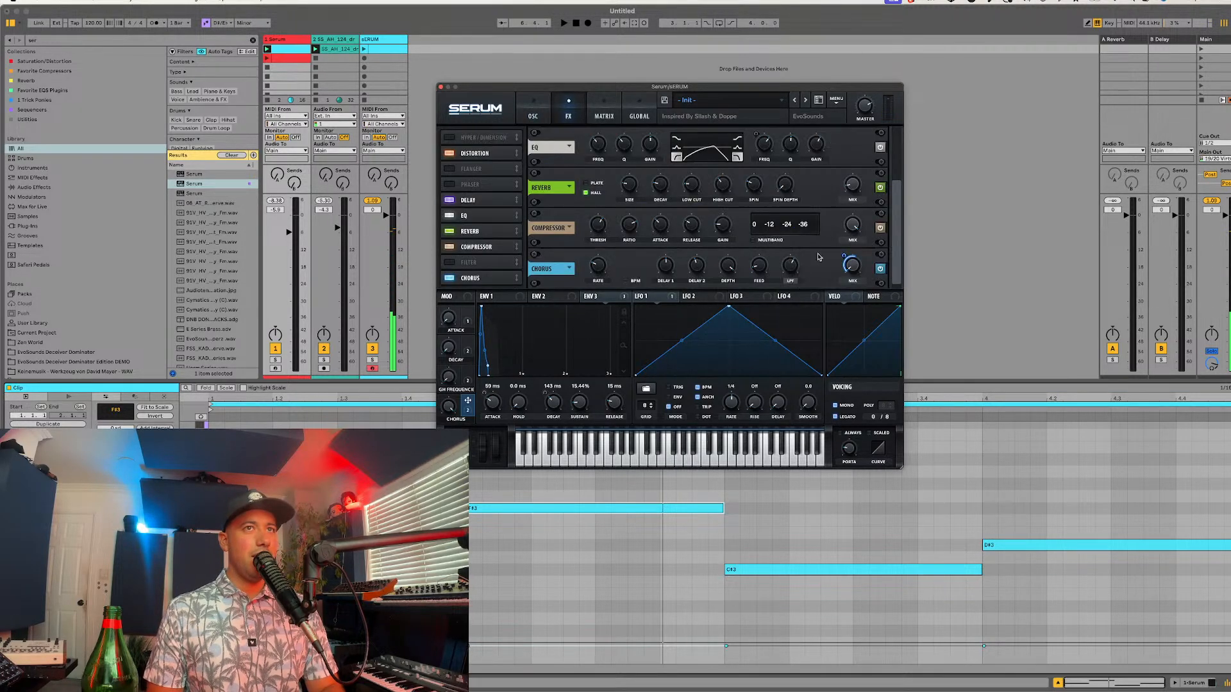
mouse_move(845, 261)
left_click_drag(845, 261, 842, 274)
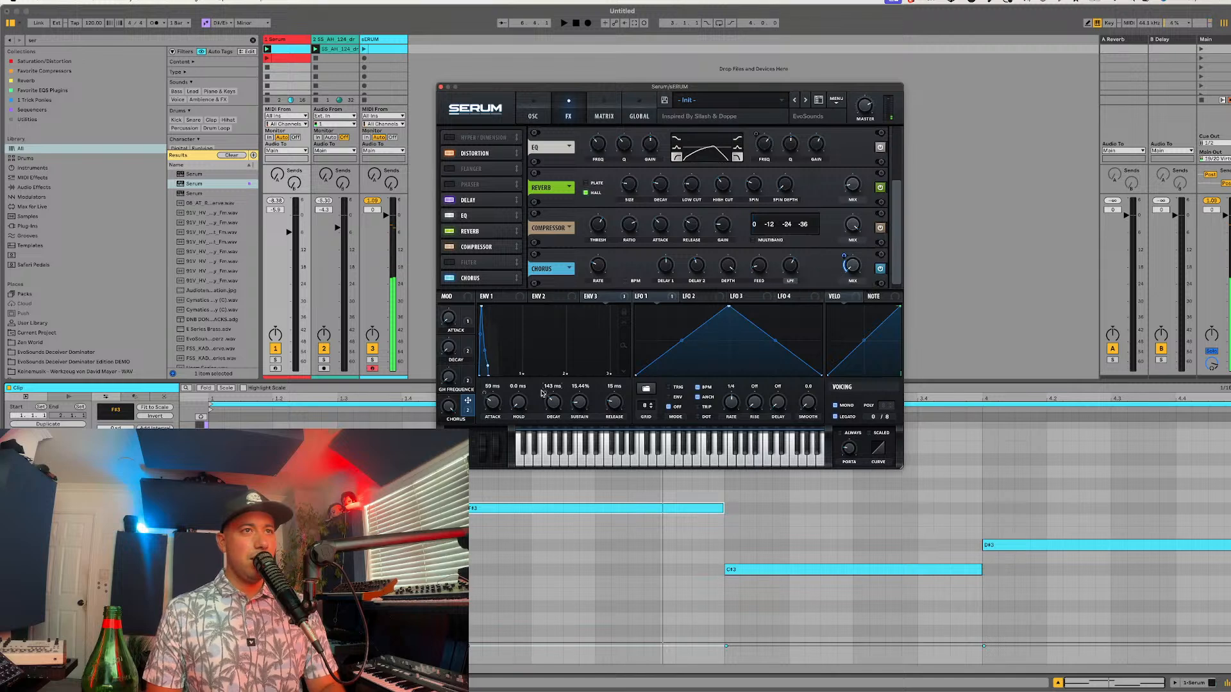
mouse_move(449, 406)
left_mouse_down()
mouse_move(450, 442)
mouse_move(450, 408)
left_mouse_up()
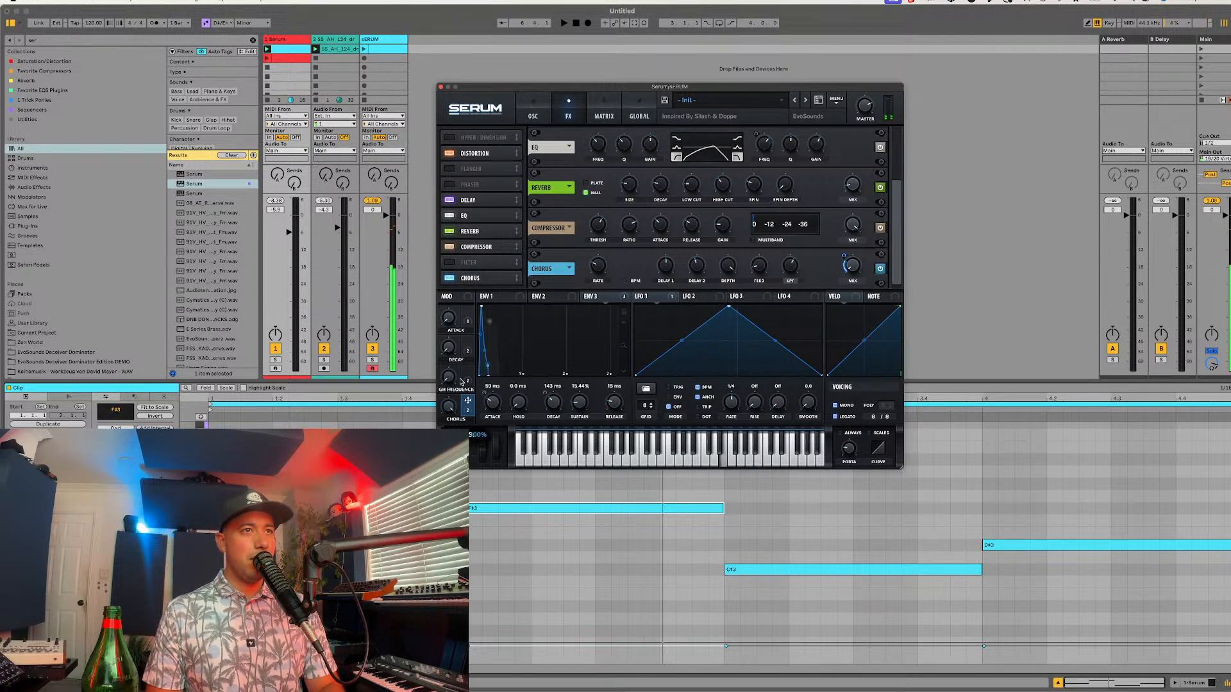
Step: Rename Macro 4 as wide layer
double_click(456, 418)
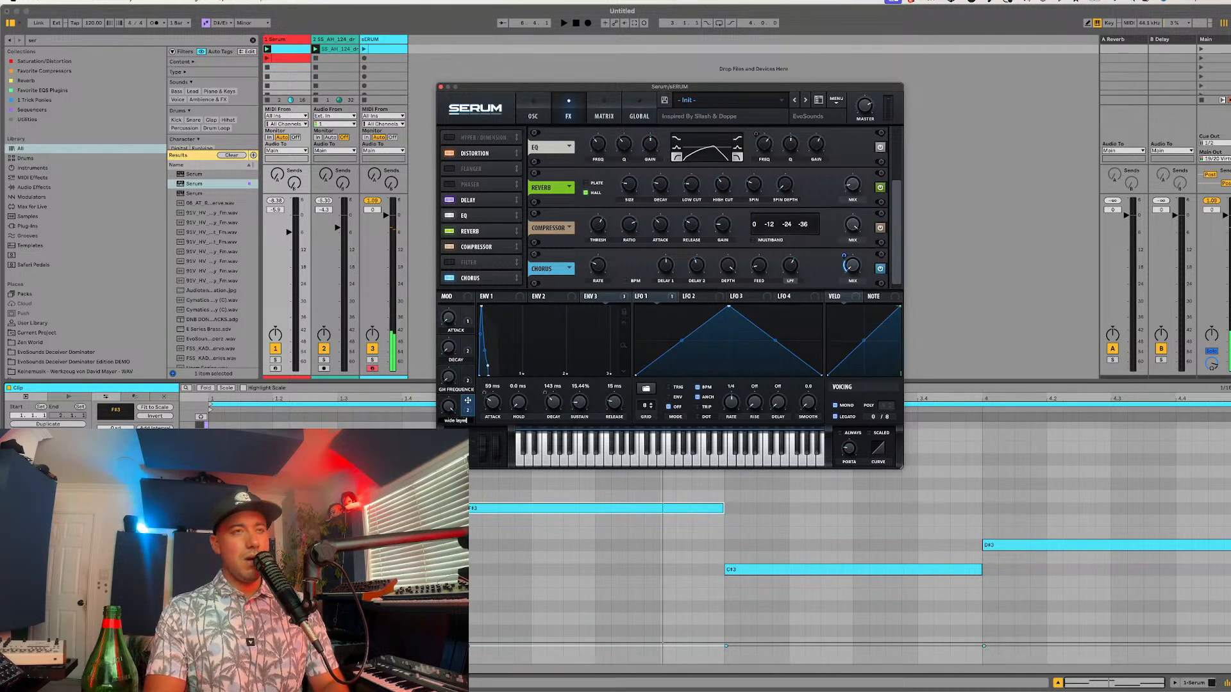
type("wide layer")
key("Return")
Step: Save the patch as LD - Summer Vibes in the EvoSounds Afro House folder
left_click(533, 110)
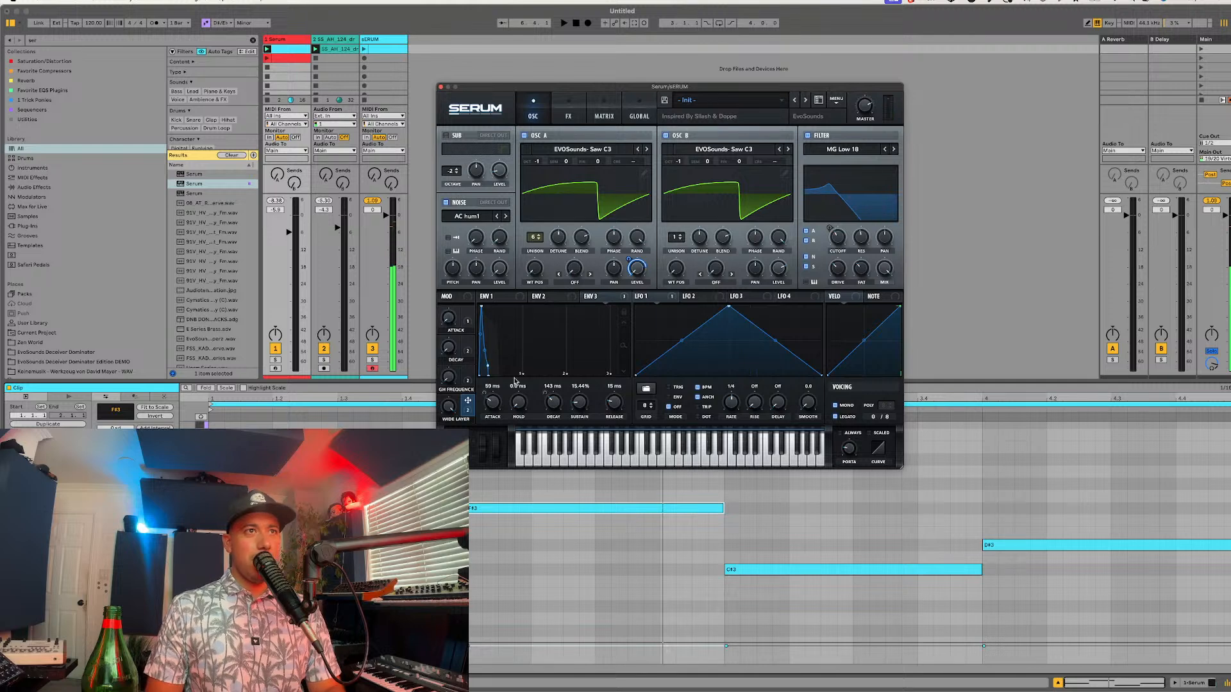
left_click(664, 101)
type("LD - Summer Vibes")
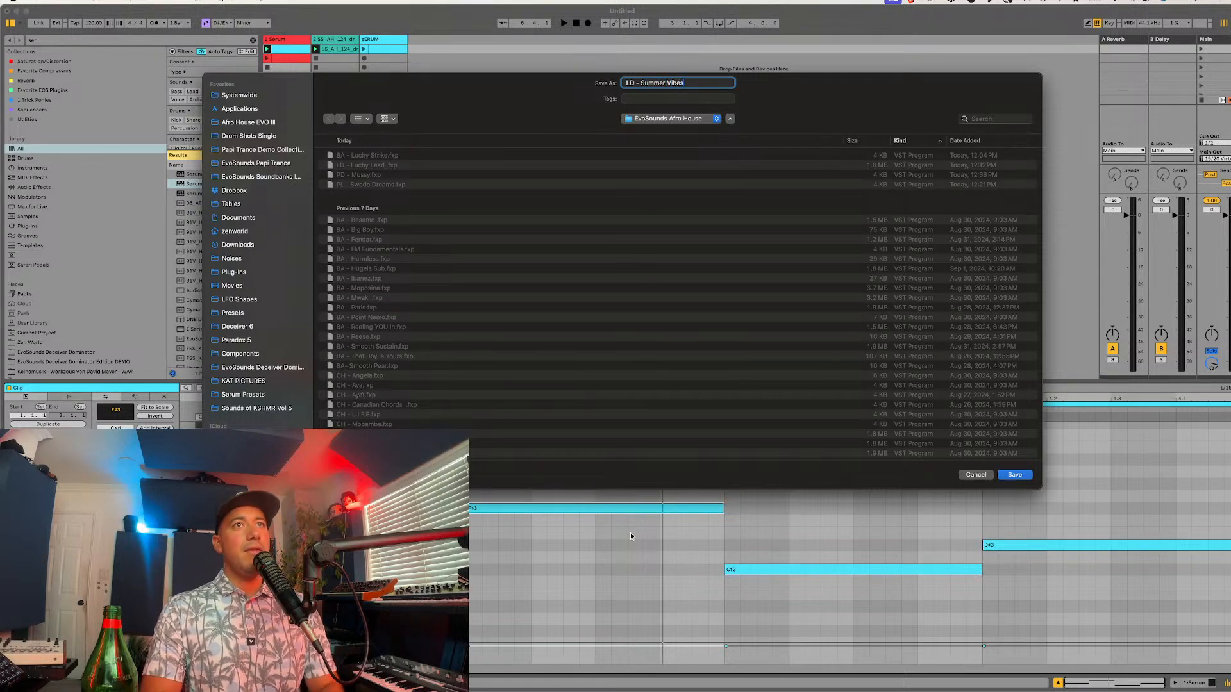
key("Return")
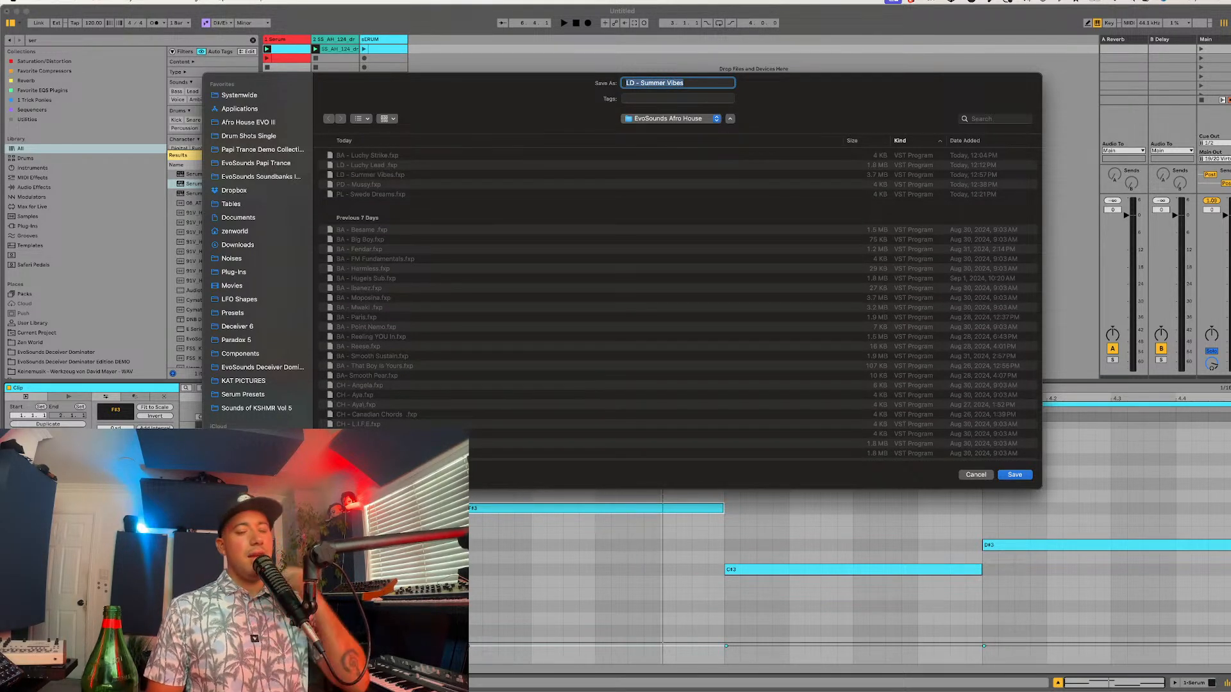
key("super+Tab")
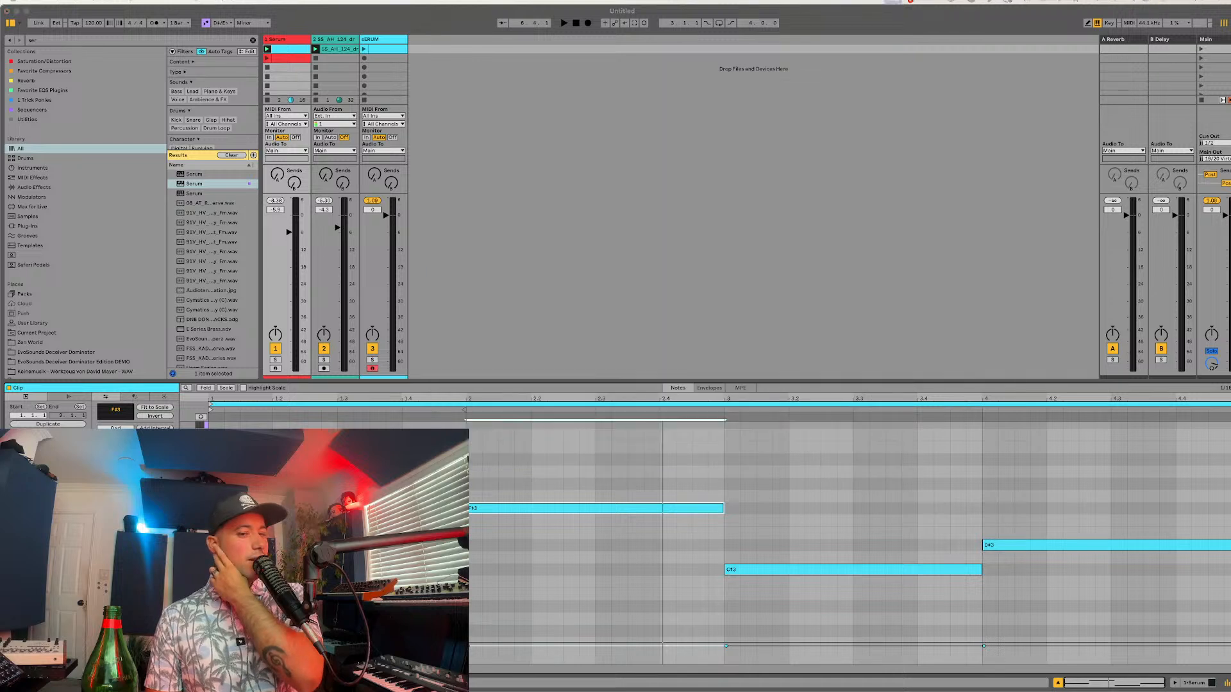